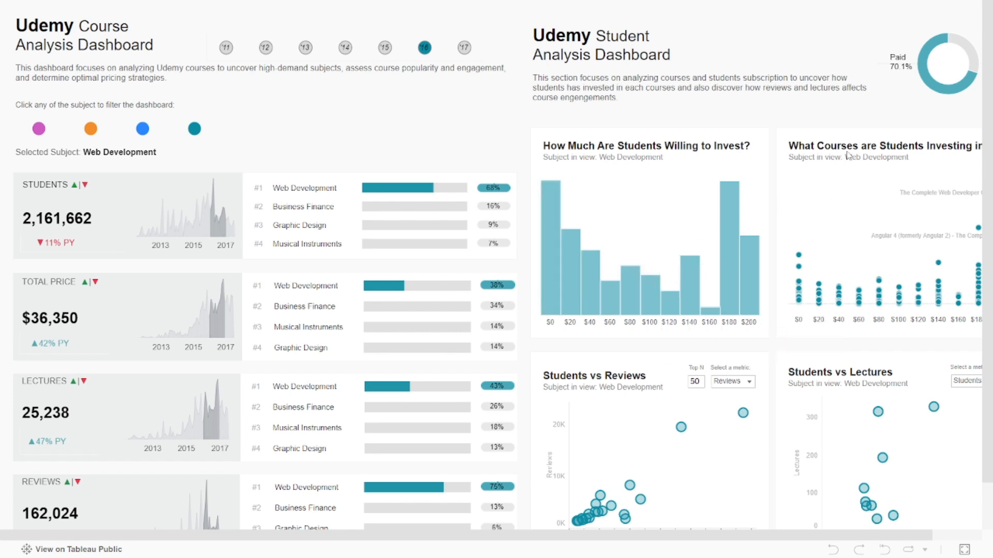
Filter the Udemy course dashboard by year 2012 and the Business Finance subject, and switch the year to 2014.
{"action": "mouse_move", "coordinate": [982, 239]}
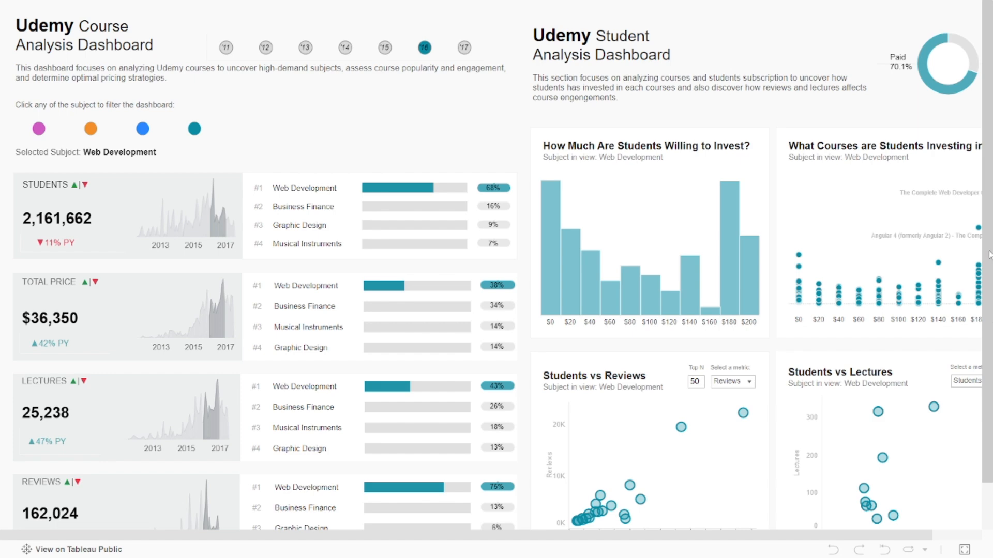
{"action": "mouse_move", "coordinate": [988, 254]}
{"action": "left_mouse_down"}
{"action": "mouse_move", "coordinate": [990, 302]}
{"action": "mouse_move", "coordinate": [988, 239]}
{"action": "left_mouse_up"}
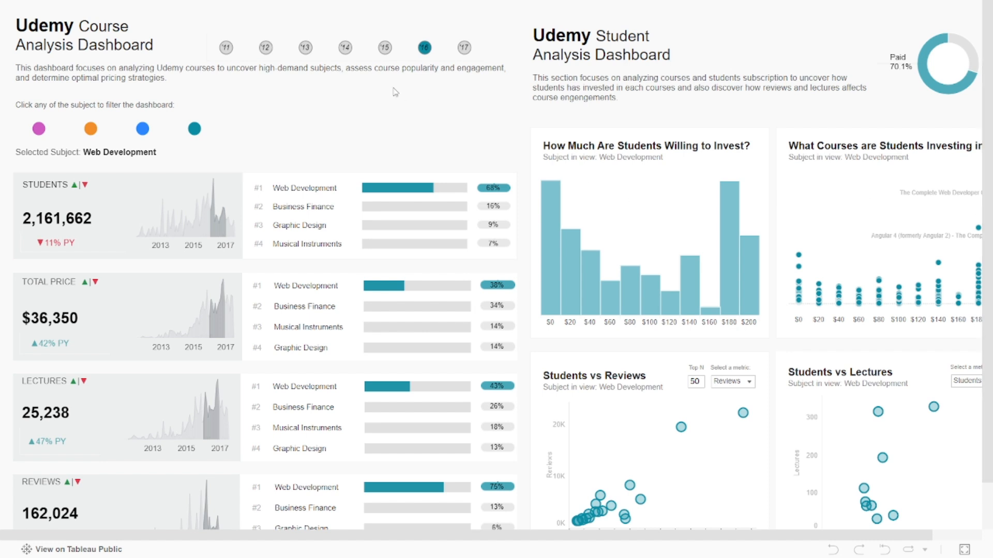
{"action": "left_click", "coordinate": [266, 48]}
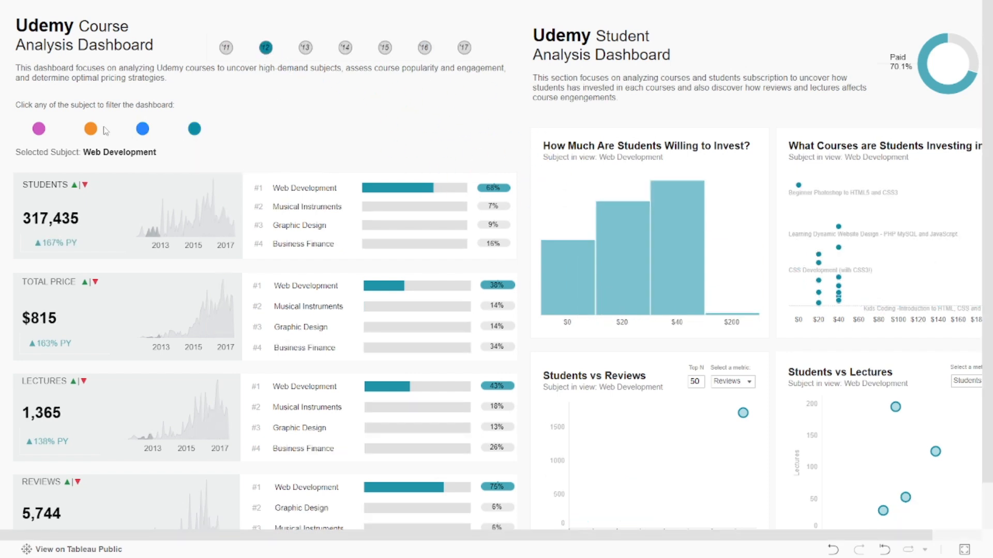
{"action": "left_click", "coordinate": [38, 131]}
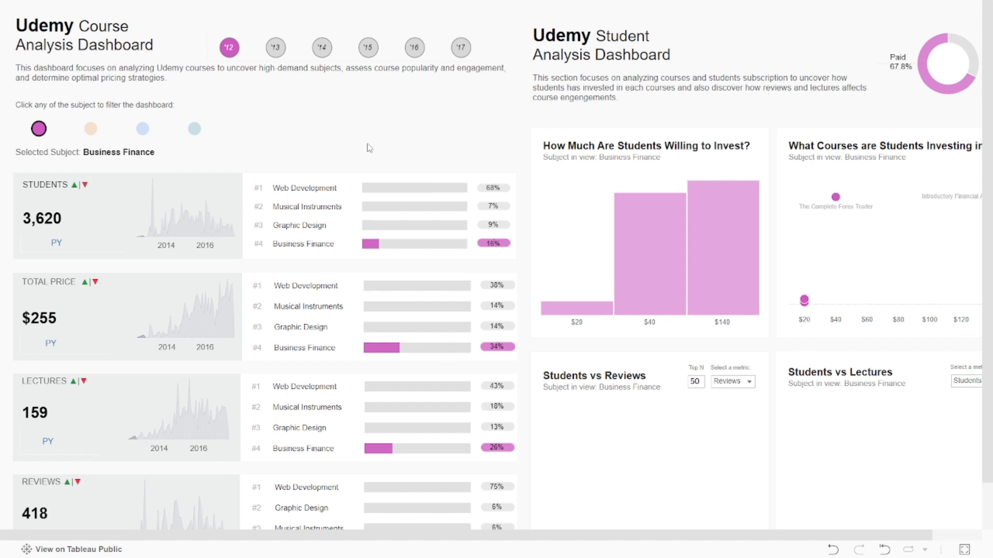
{"action": "left_click", "coordinate": [324, 51]}
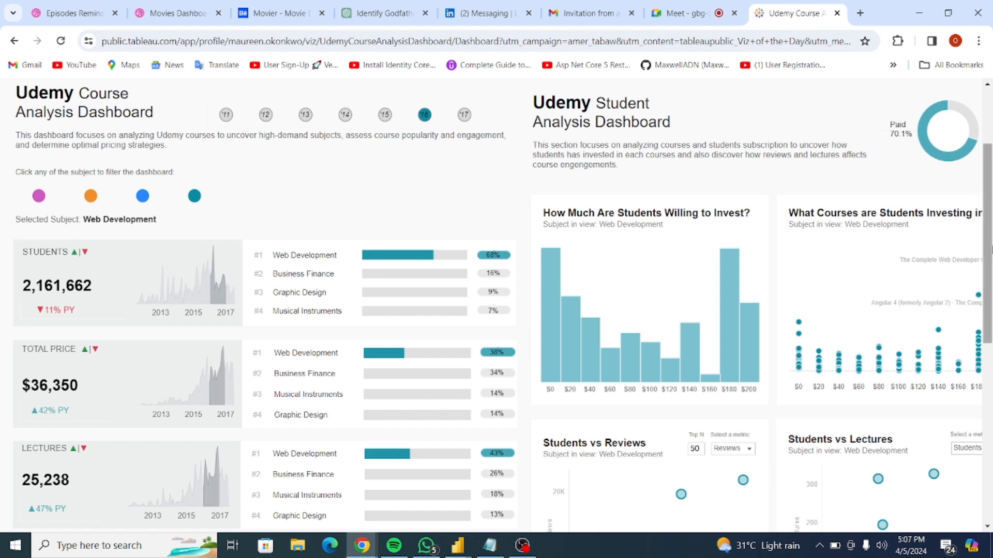
Look over the course and student sections of the Udemy dashboard and display it in full screen.
{"action": "scroll", "coordinate": [987, 243], "scroll_direction": "down", "scroll_amount": 1}
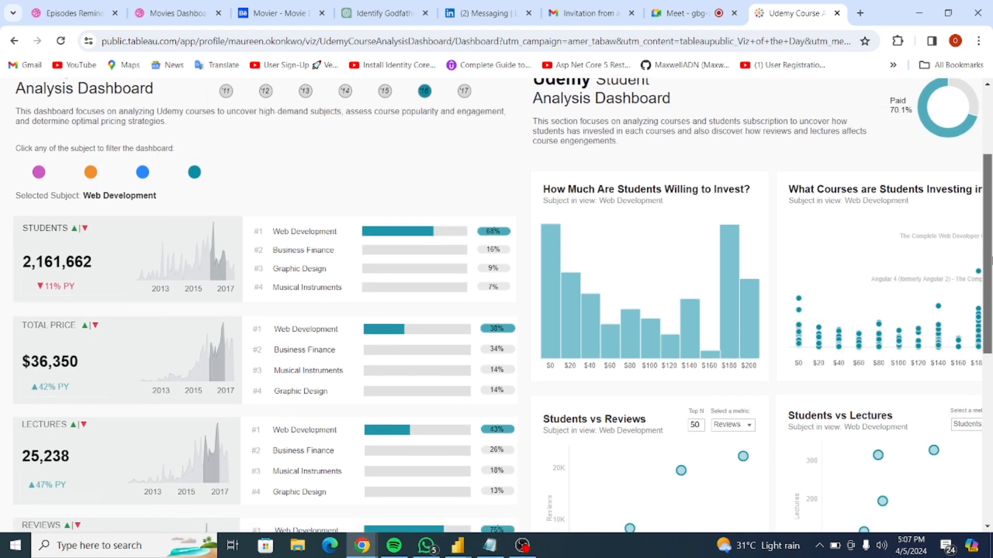
{"action": "scroll", "coordinate": [987, 243], "scroll_direction": "down", "scroll_amount": 3}
{"action": "scroll", "coordinate": [987, 243], "scroll_direction": "up", "scroll_amount": 4}
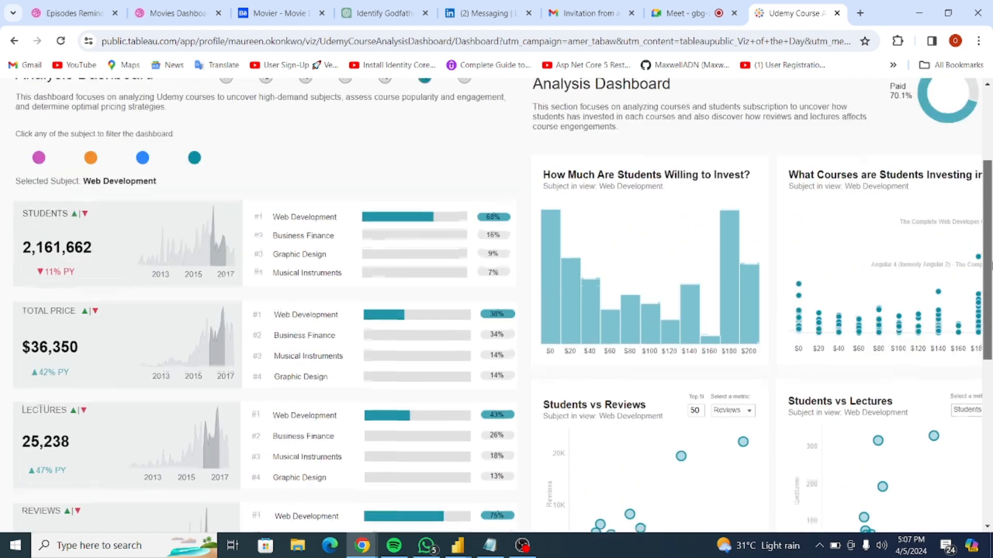
{"action": "scroll", "coordinate": [989, 251], "scroll_direction": "up", "scroll_amount": 1}
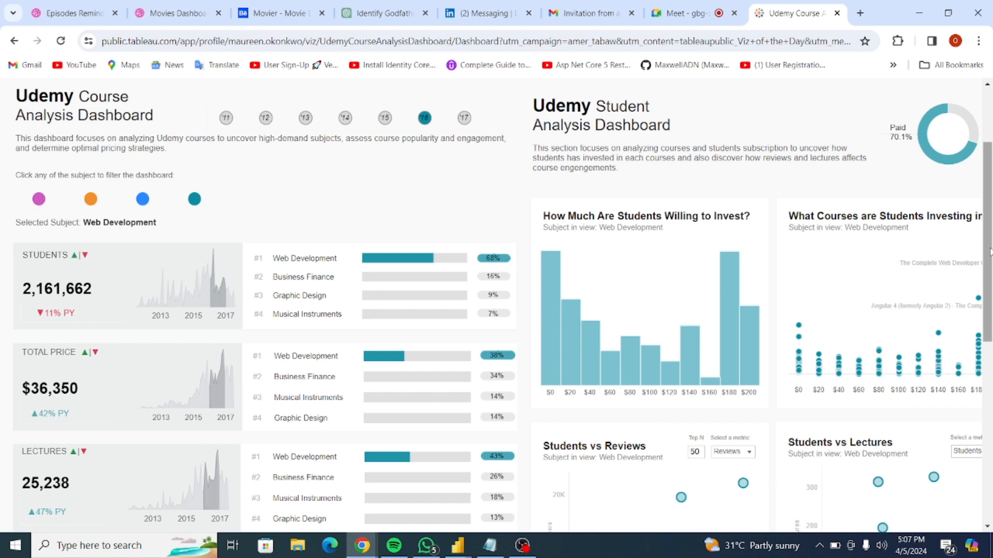
{"action": "left_click_drag", "start_coordinate": [989, 248], "coordinate": [991, 318]}
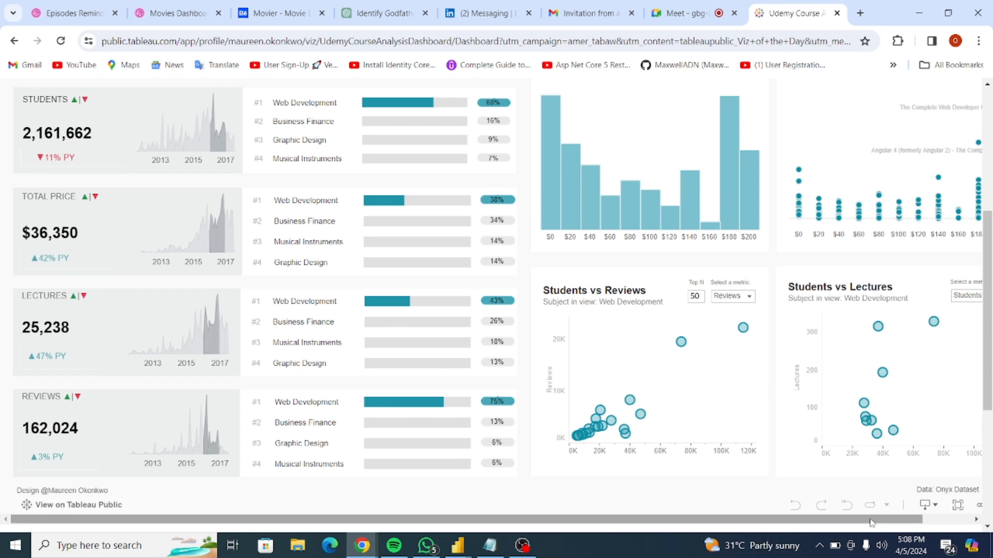
{"action": "left_click", "coordinate": [959, 508]}
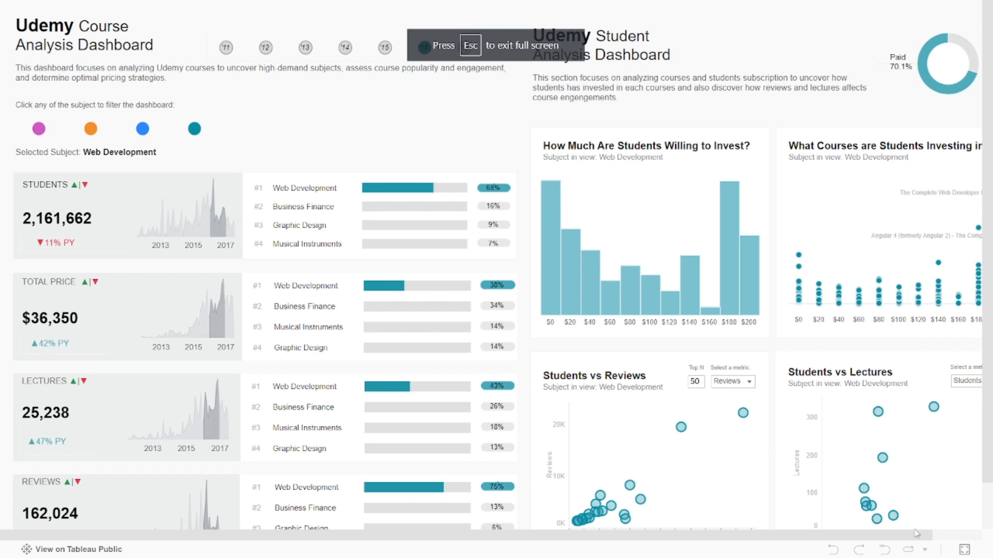
Examine the student analysis charts and filter the full-screen dashboard to the Graphic Design subject and the year 2015.
{"action": "left_click_drag", "start_coordinate": [916, 533], "coordinate": [881, 540]}
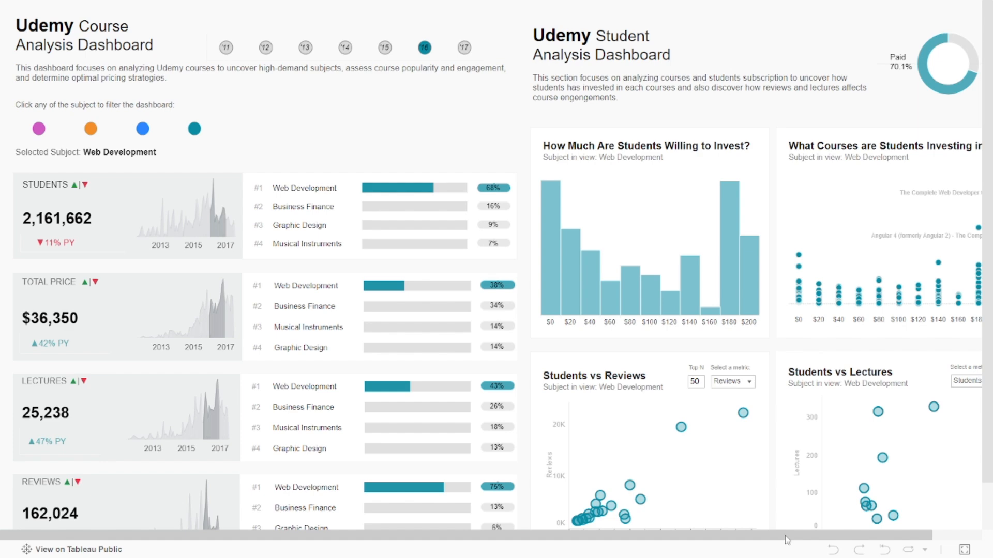
{"action": "left_click_drag", "start_coordinate": [786, 541], "coordinate": [848, 540]}
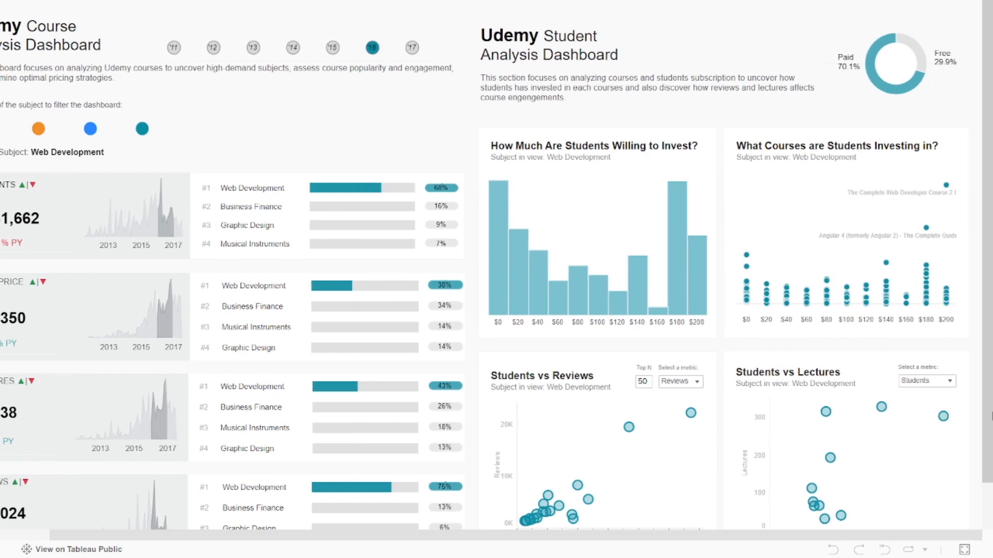
{"action": "left_click_drag", "start_coordinate": [991, 416], "coordinate": [991, 452]}
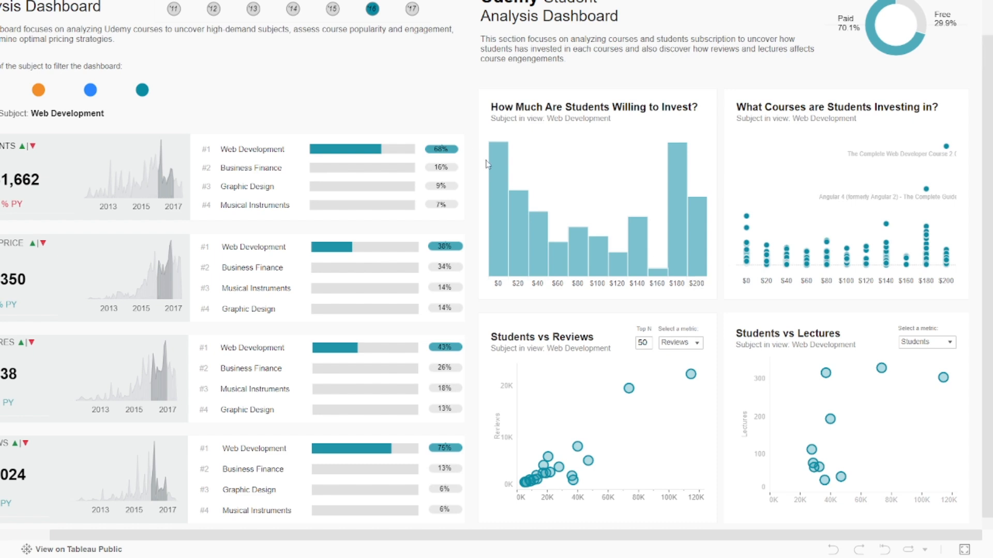
{"action": "left_click", "coordinate": [39, 91]}
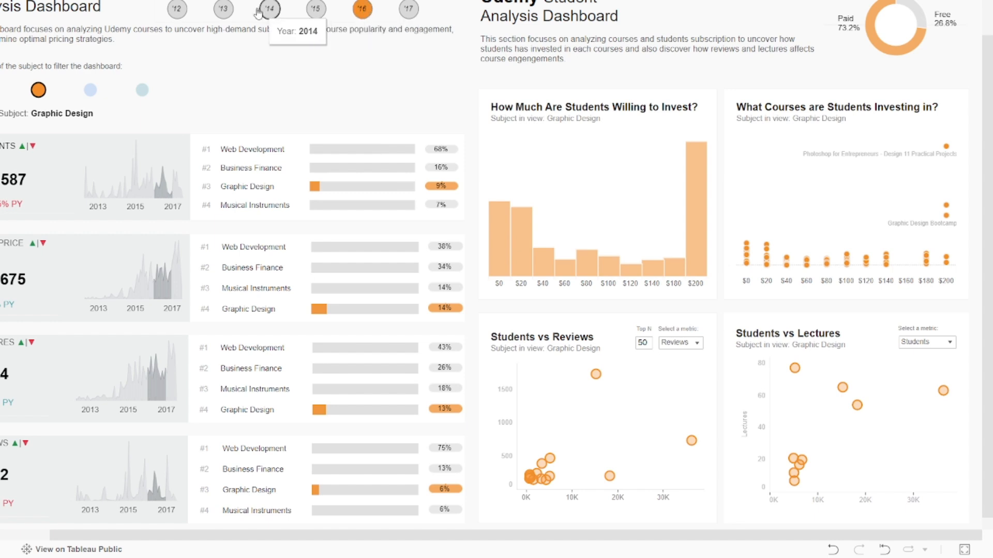
{"action": "left_click", "coordinate": [314, 11]}
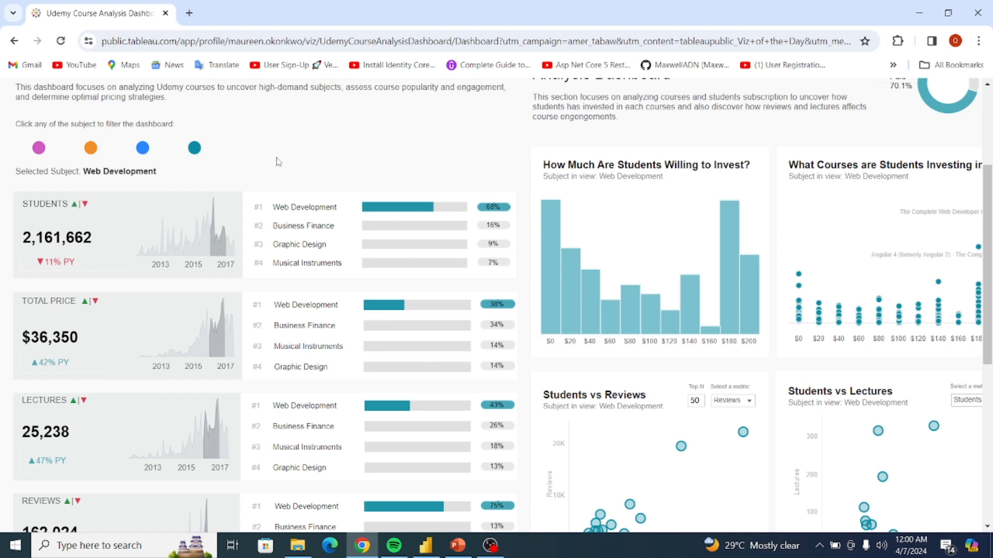
{"action": "left_click", "coordinate": [189, 13]}
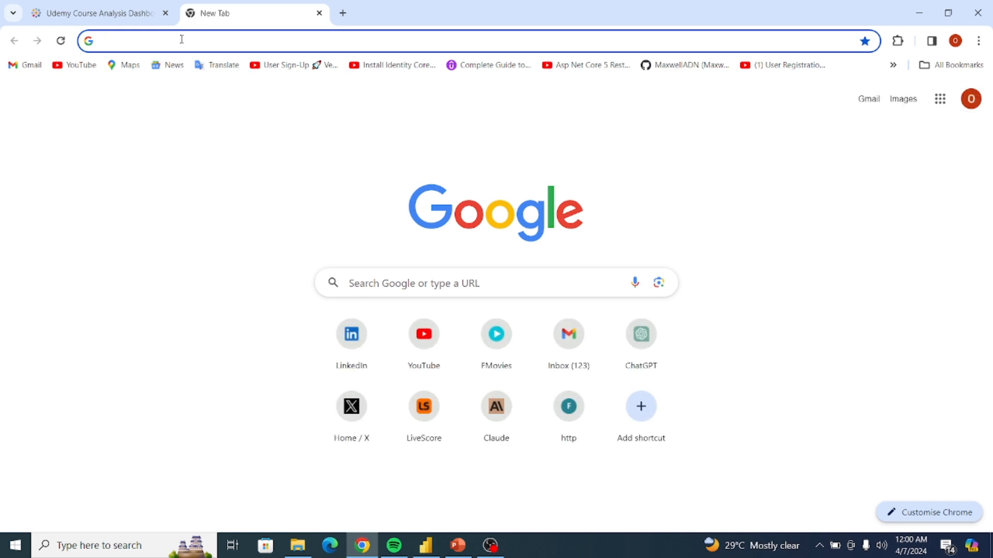
{"action": "type", "text": "https://onyxdata.co.uk/"}
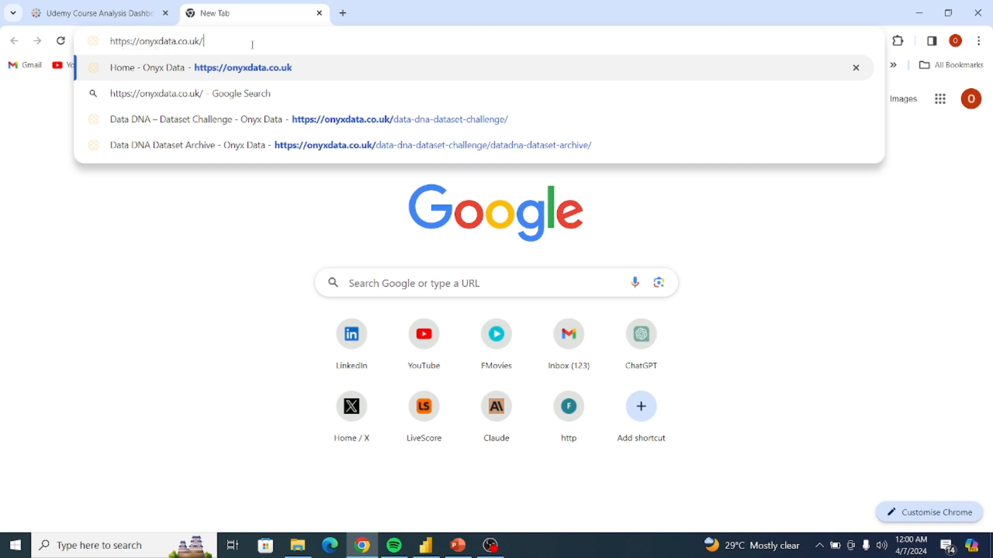
{"action": "key", "text": "Return"}
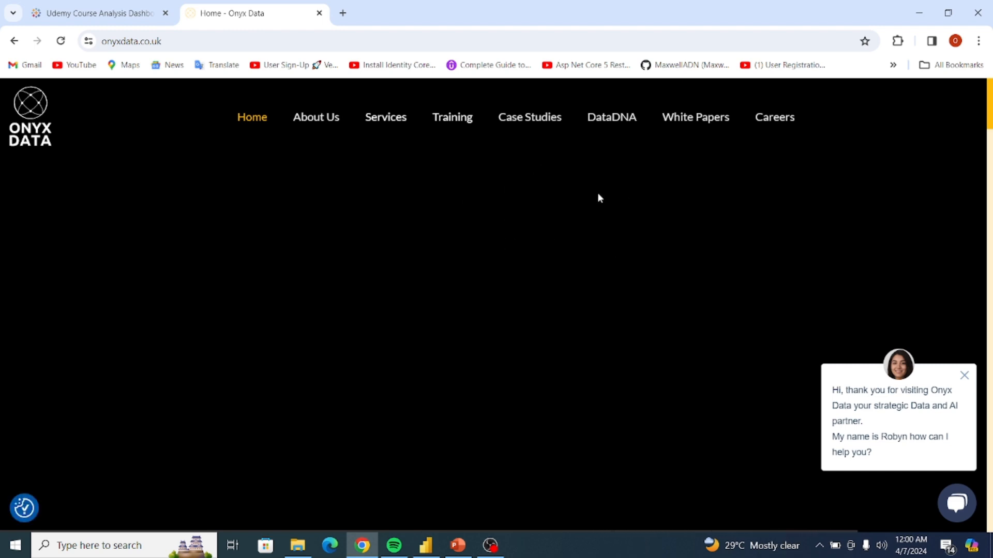
{"action": "mouse_move", "coordinate": [613, 119]}
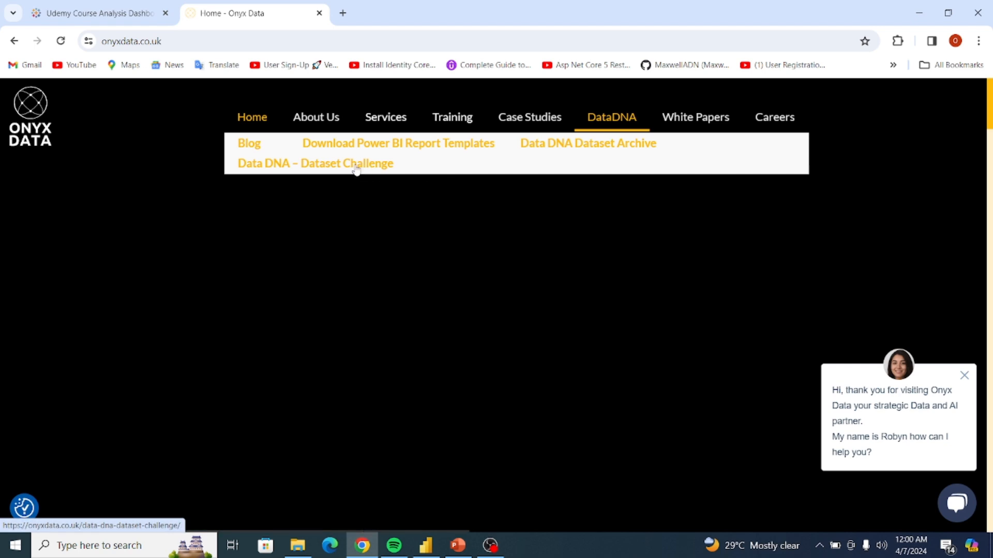
{"action": "left_click", "coordinate": [356, 165]}
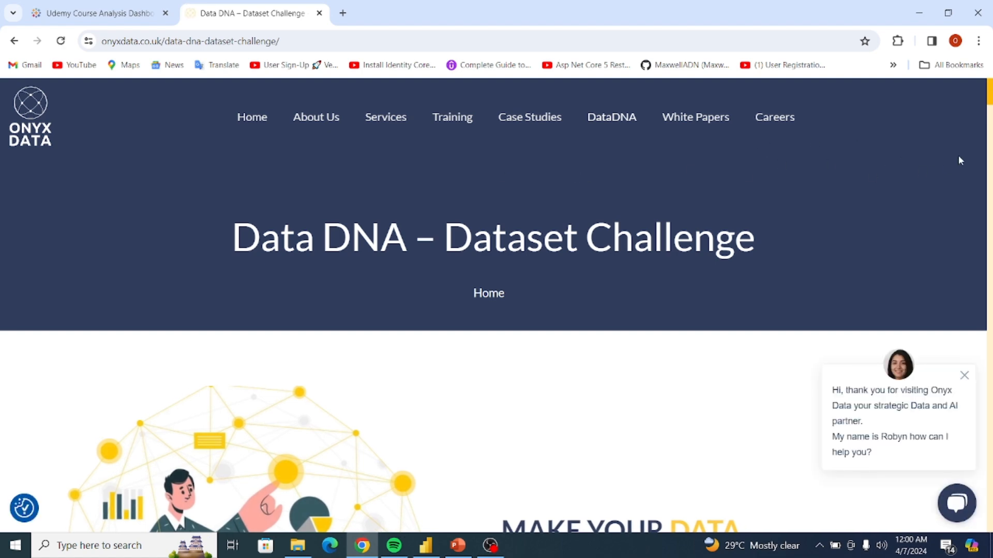
Go to the archived datasets and request the download of the January 2024 Udemy Courses Dataset.
{"action": "left_click_drag", "start_coordinate": [989, 95], "coordinate": [989, 391]}
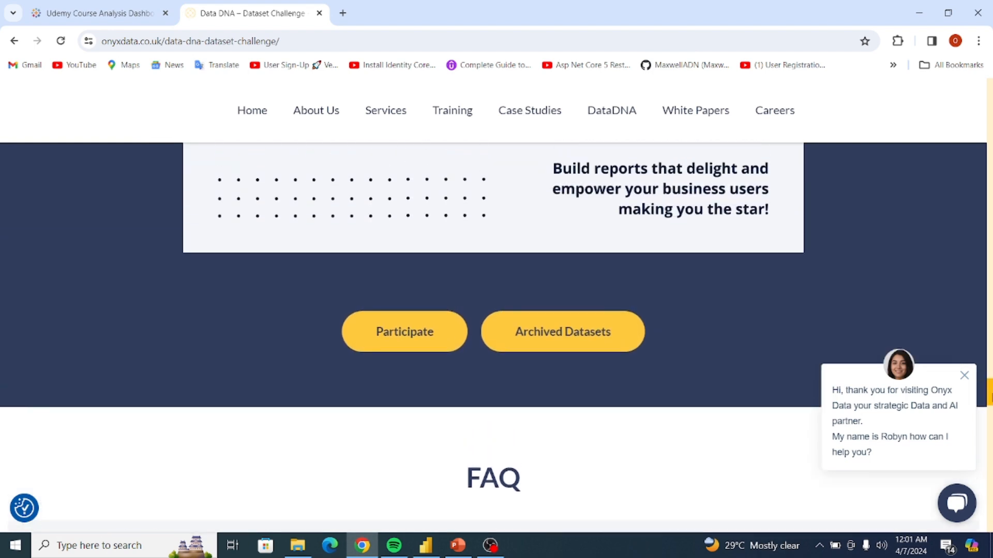
{"action": "left_click", "coordinate": [572, 350]}
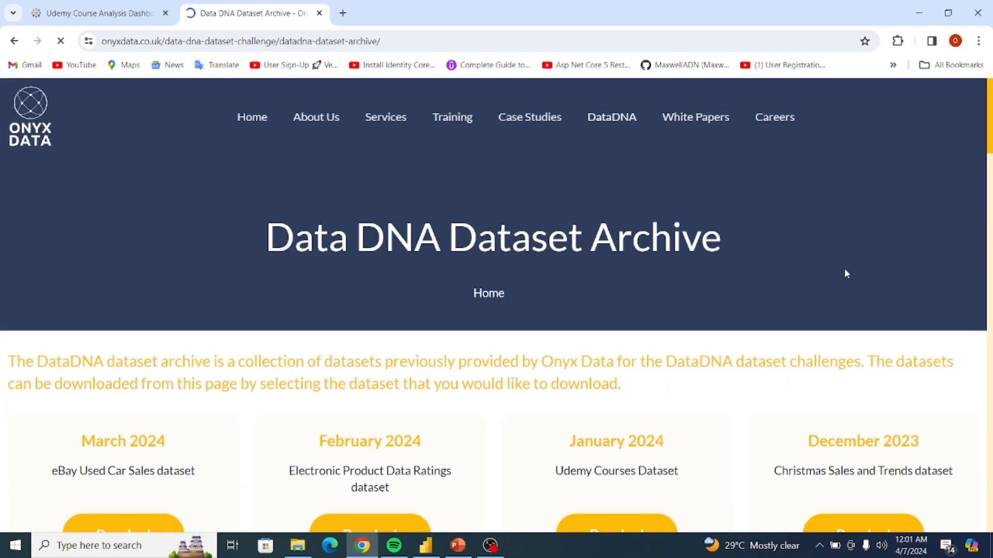
{"action": "scroll", "coordinate": [511, 254], "scroll_direction": "down", "scroll_amount": 3}
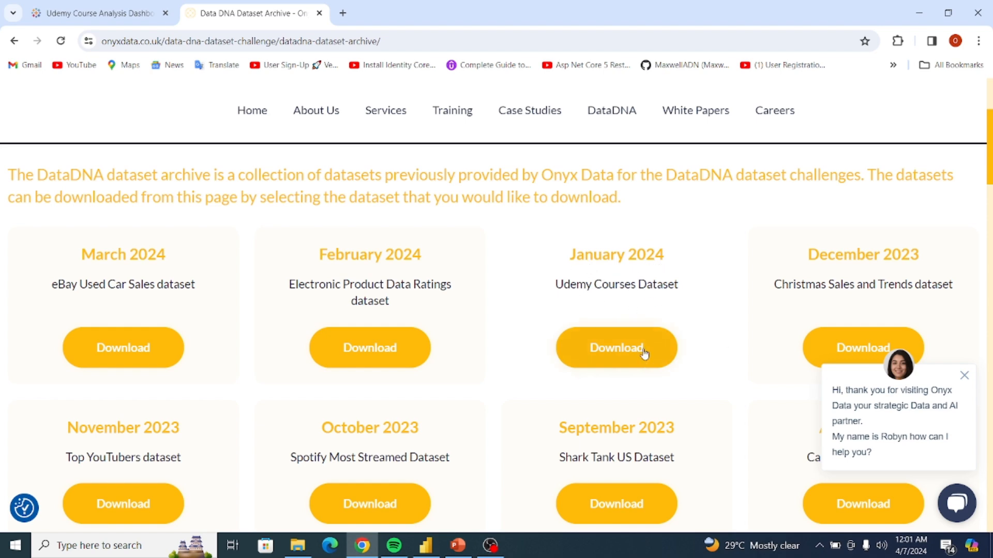
{"action": "left_click", "coordinate": [616, 352]}
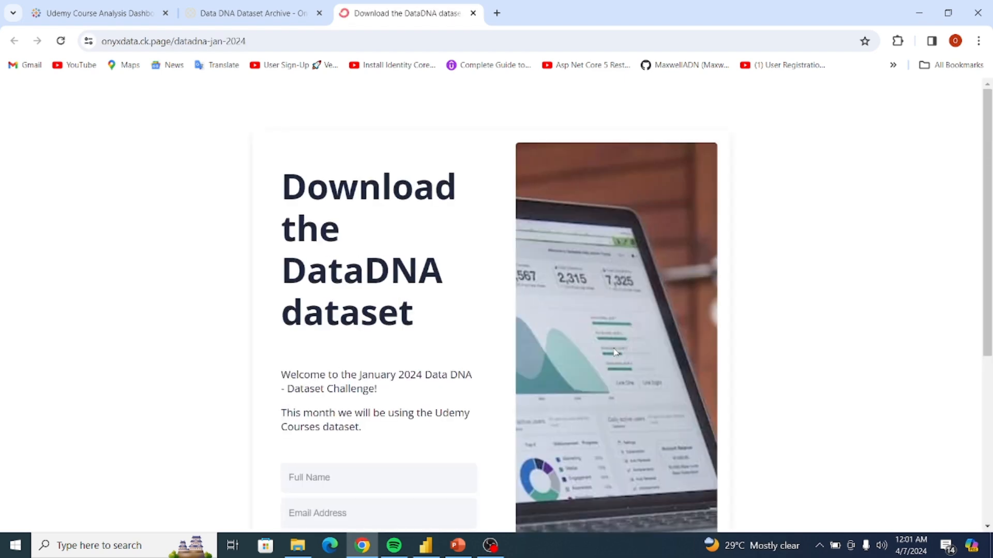
Submit the dataset form with the full name, e-mail address and Power BI as visualisation tool, and download the Udemy Courses zip.
{"action": "scroll", "coordinate": [990, 222], "scroll_direction": "down", "scroll_amount": 2}
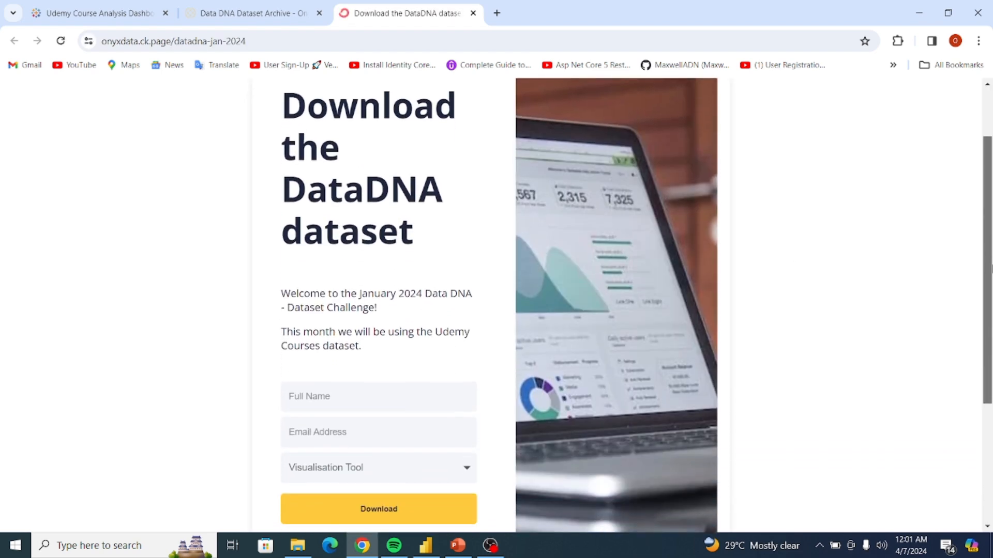
{"action": "left_click", "coordinate": [343, 398]}
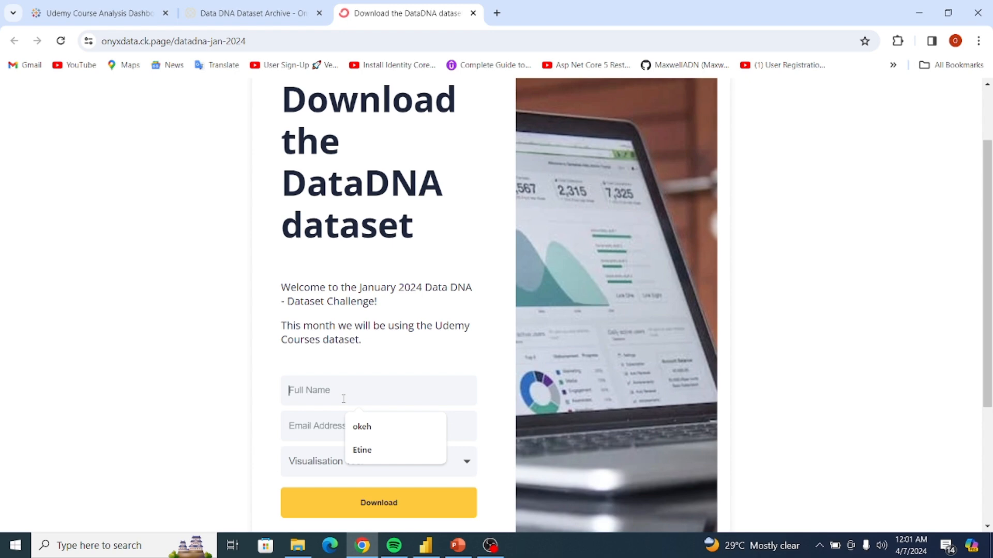
{"action": "left_click", "coordinate": [370, 427]}
{"action": "left_click", "coordinate": [370, 432]}
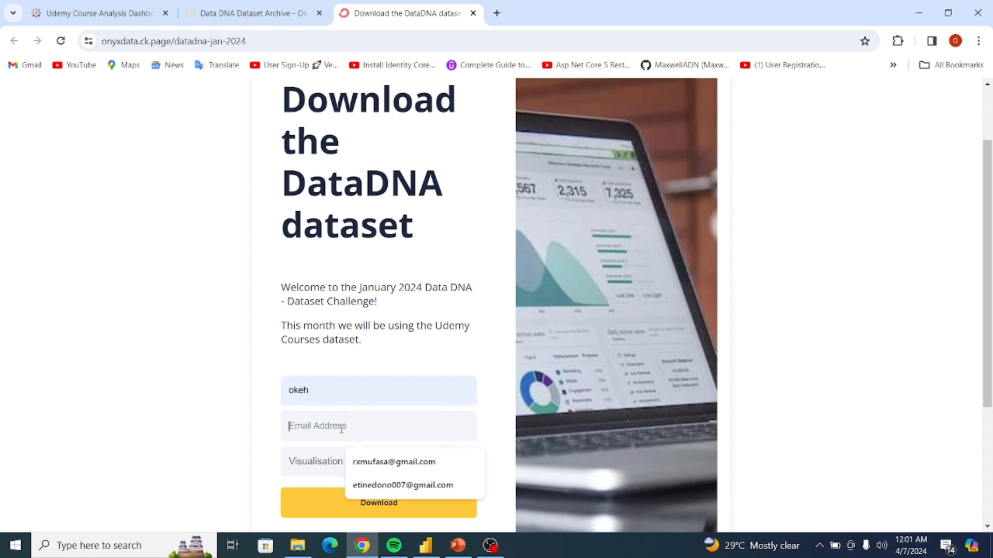
{"action": "left_click", "coordinate": [381, 461]}
{"action": "left_click", "coordinate": [351, 464]}
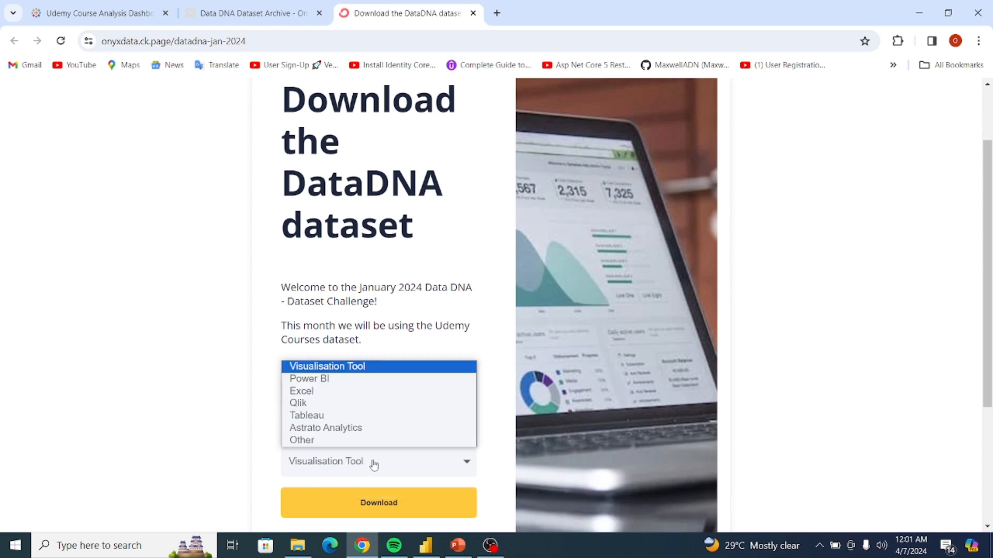
{"action": "left_click", "coordinate": [339, 382]}
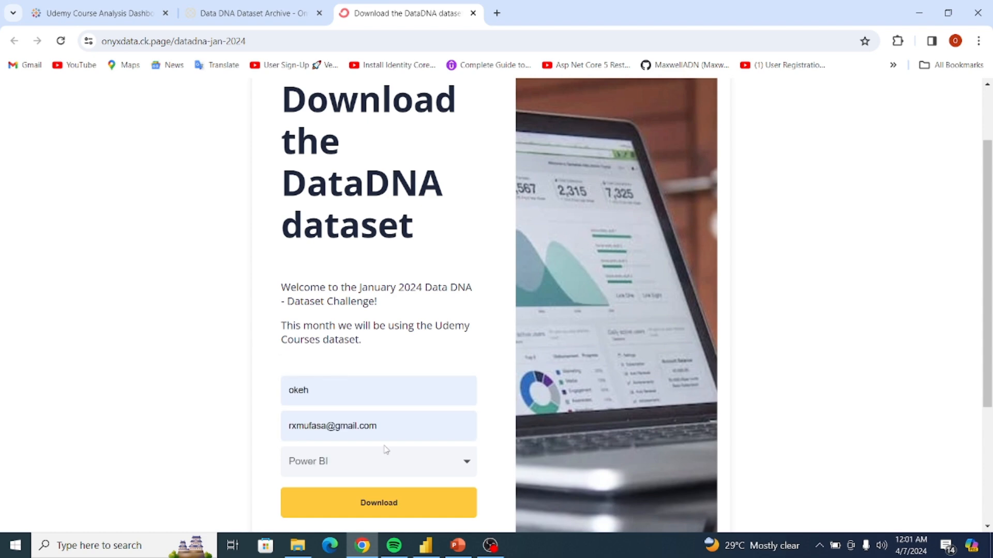
{"action": "left_click", "coordinate": [374, 506]}
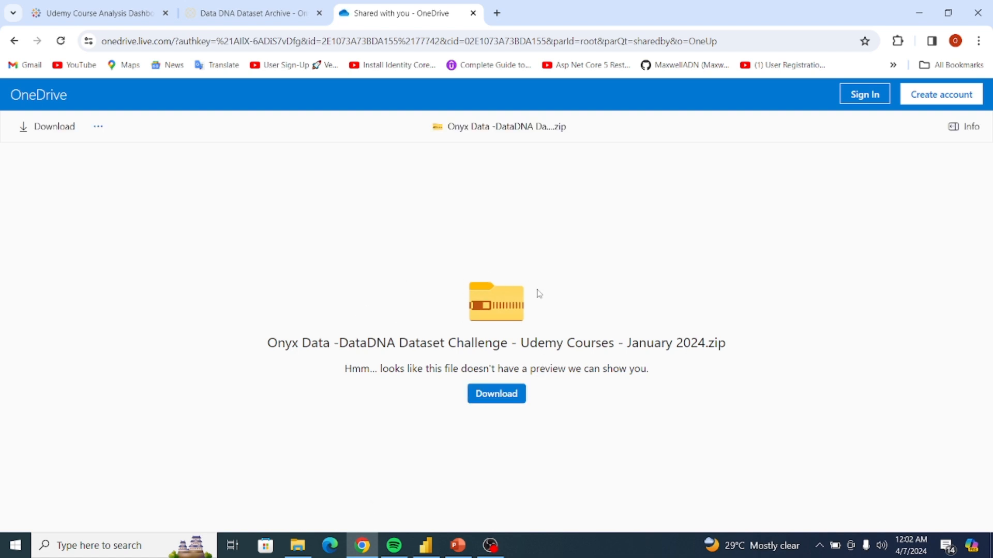
{"action": "left_click", "coordinate": [497, 396]}
Switch to the Power BI Udemy Analysis report and filter Report Two by year '13 and Web Development, and pick the second subject.
{"action": "left_click", "coordinate": [427, 546]}
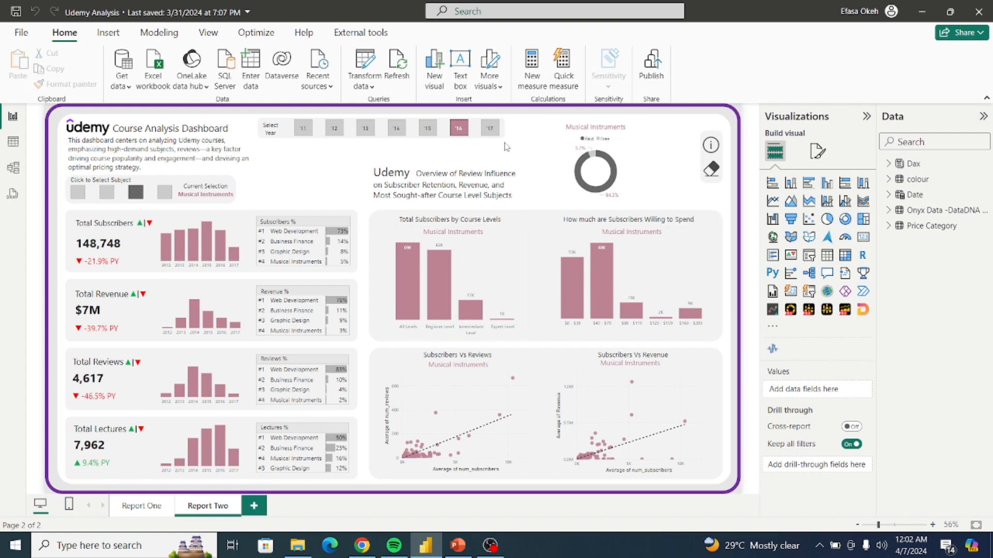
{"action": "left_click", "coordinate": [366, 128]}
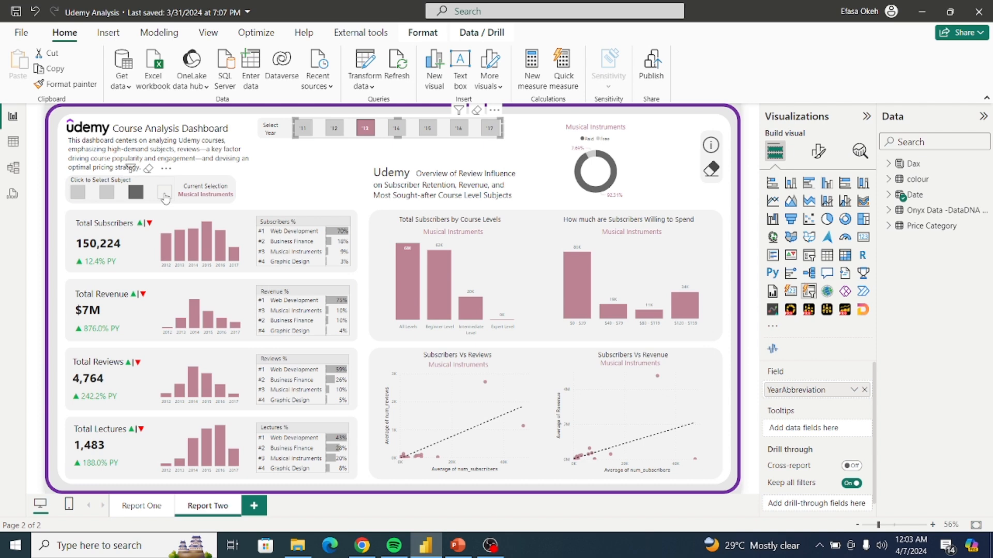
{"action": "left_click", "coordinate": [165, 196]}
{"action": "left_click", "coordinate": [165, 196]}
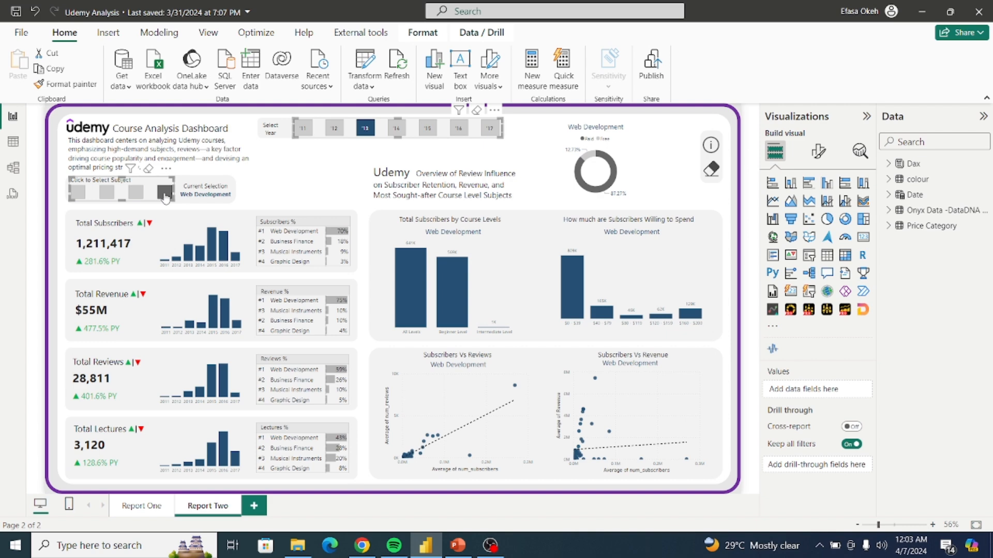
{"action": "left_click", "coordinate": [107, 194]}
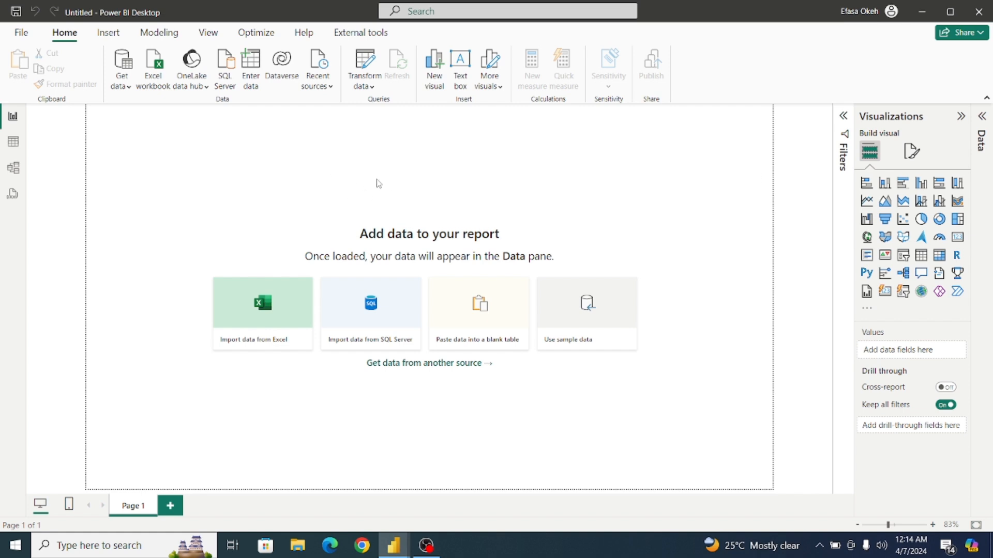
Switch to File Explorer and extract the Onyx Data Udemy Courses January 2024 zip directly into the Downloads folder.
{"action": "left_click", "coordinate": [301, 555]}
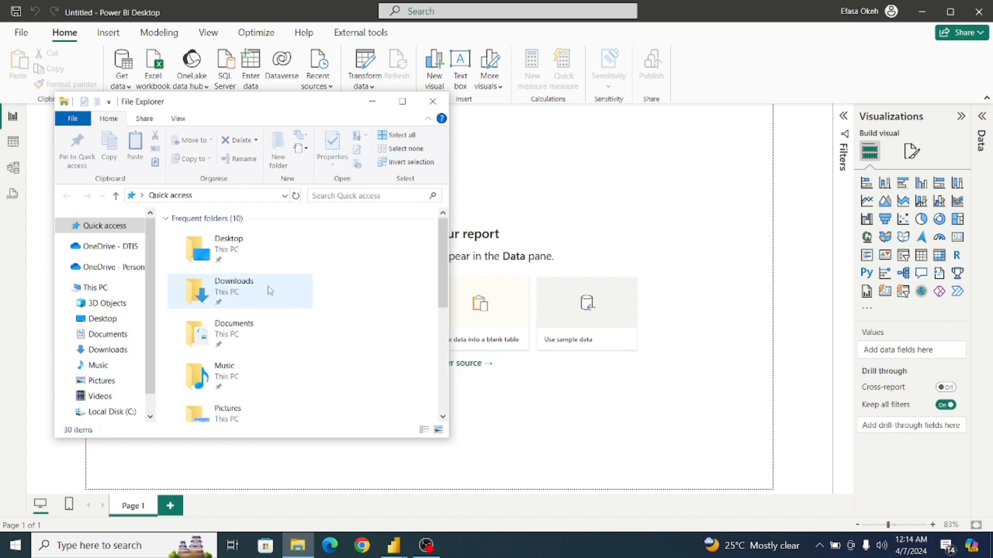
{"action": "left_click", "coordinate": [402, 101]}
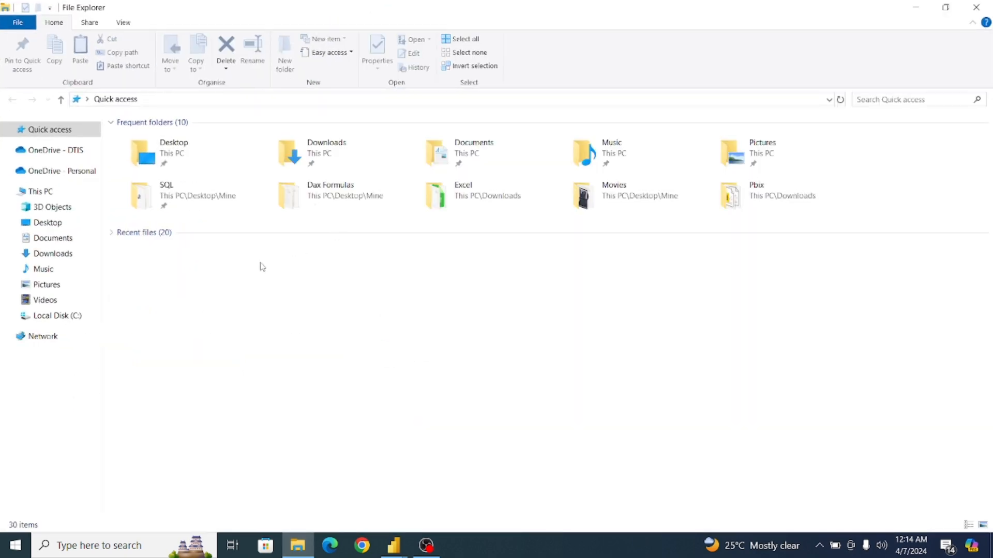
{"action": "left_click", "coordinate": [56, 254]}
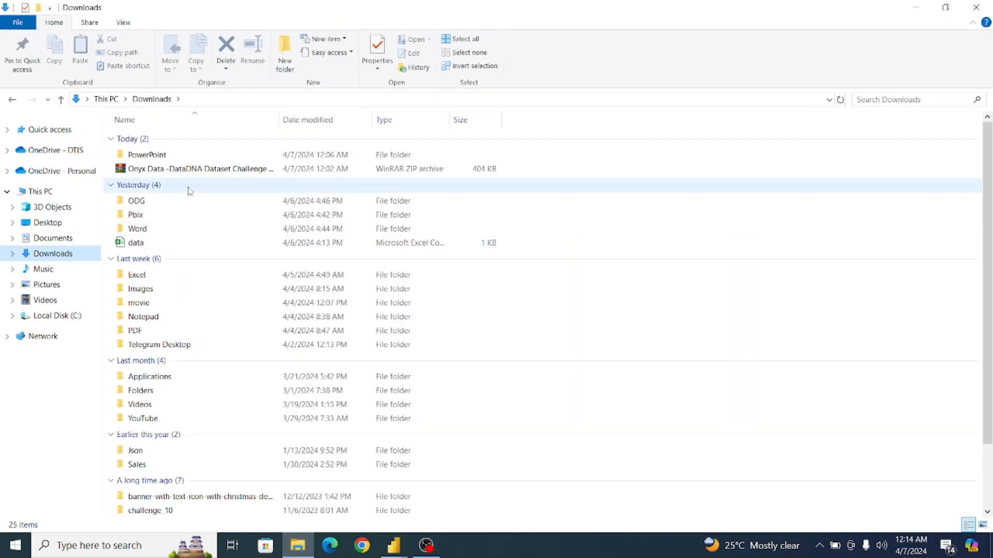
{"action": "left_click", "coordinate": [152, 173]}
{"action": "right_click", "coordinate": [152, 173]}
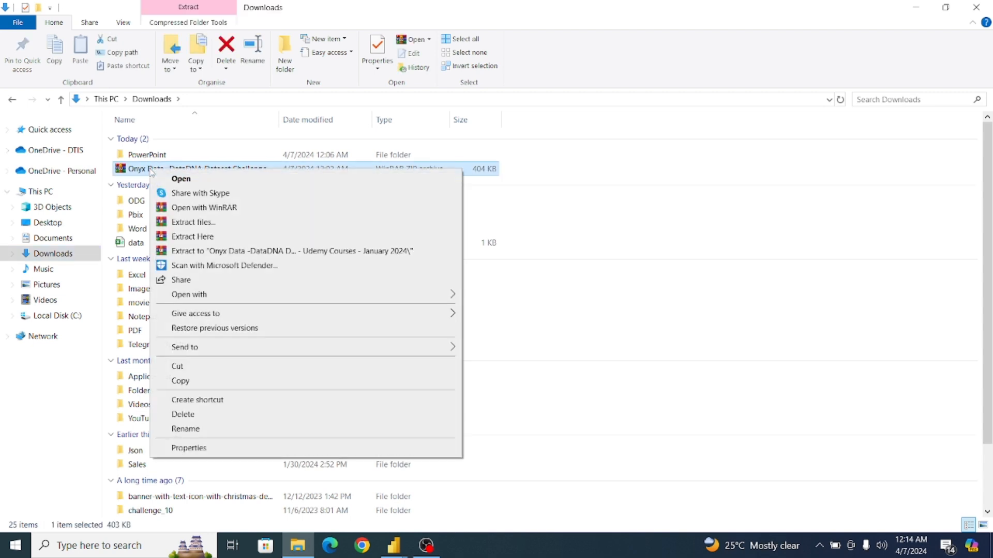
{"action": "left_click", "coordinate": [195, 237]}
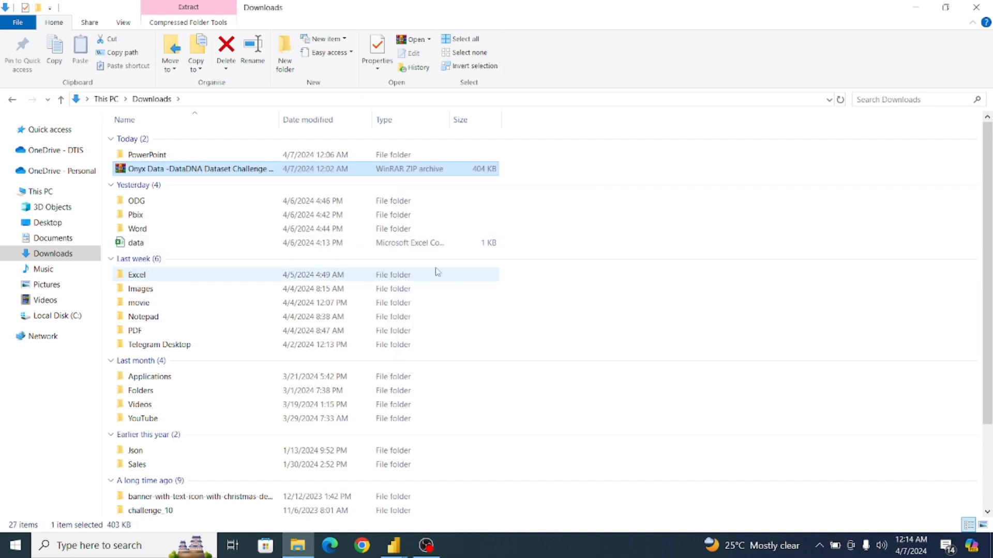
Rename the extracted Onyx Data Excel workbook in Downloads as Udemy Dataset and close File Explorer.
{"action": "left_click_drag", "start_coordinate": [990, 270], "coordinate": [992, 381]}
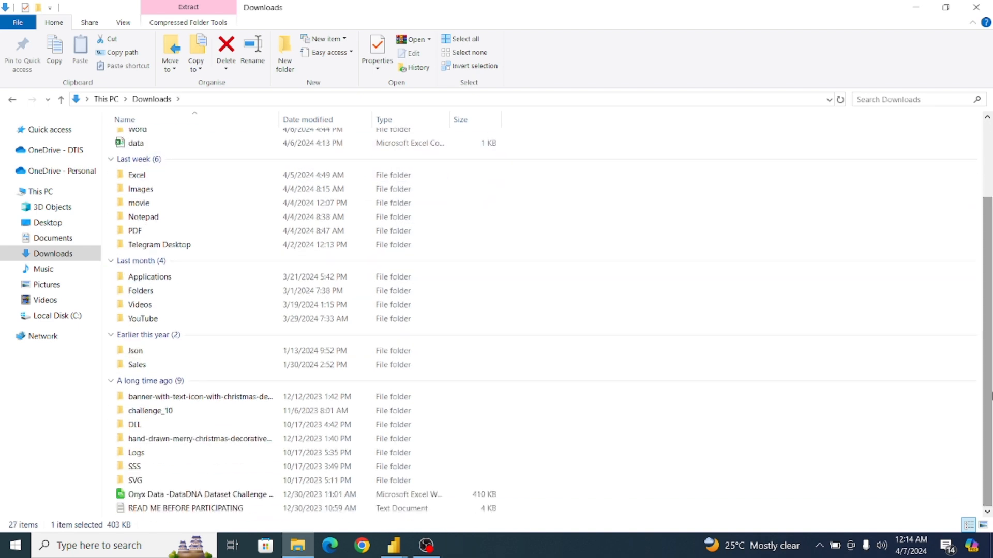
{"action": "left_click", "coordinate": [195, 495]}
{"action": "right_click", "coordinate": [196, 499]}
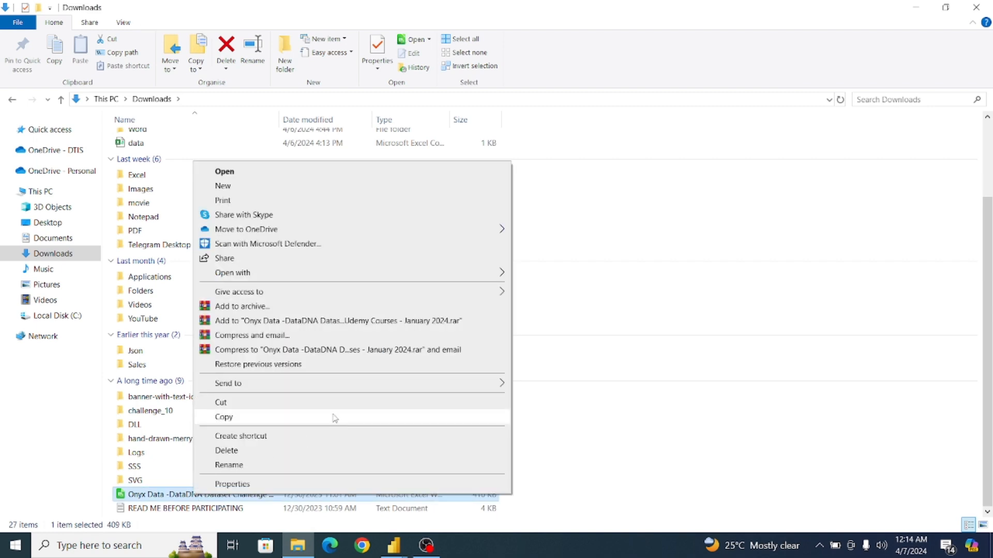
{"action": "left_click", "coordinate": [229, 465]}
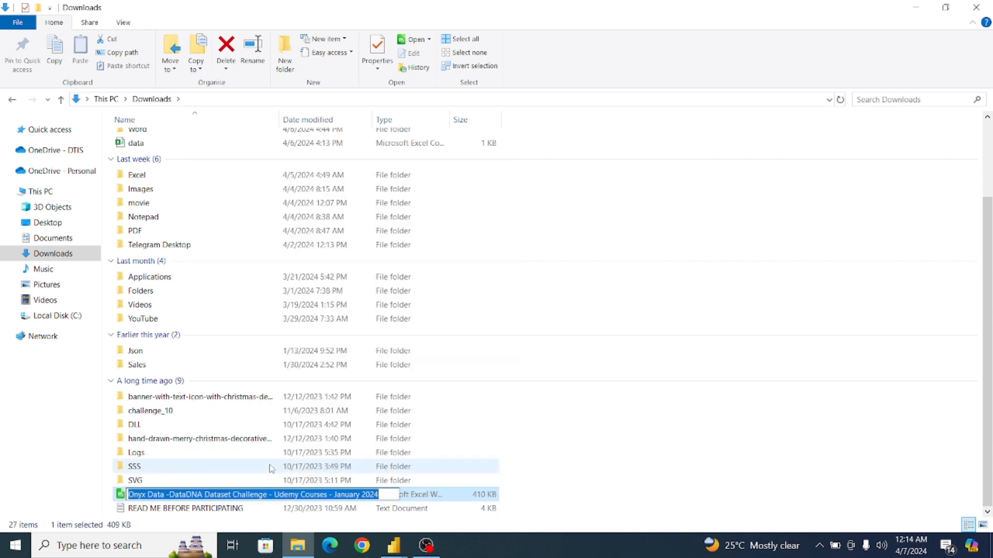
{"action": "type", "text": "U"}
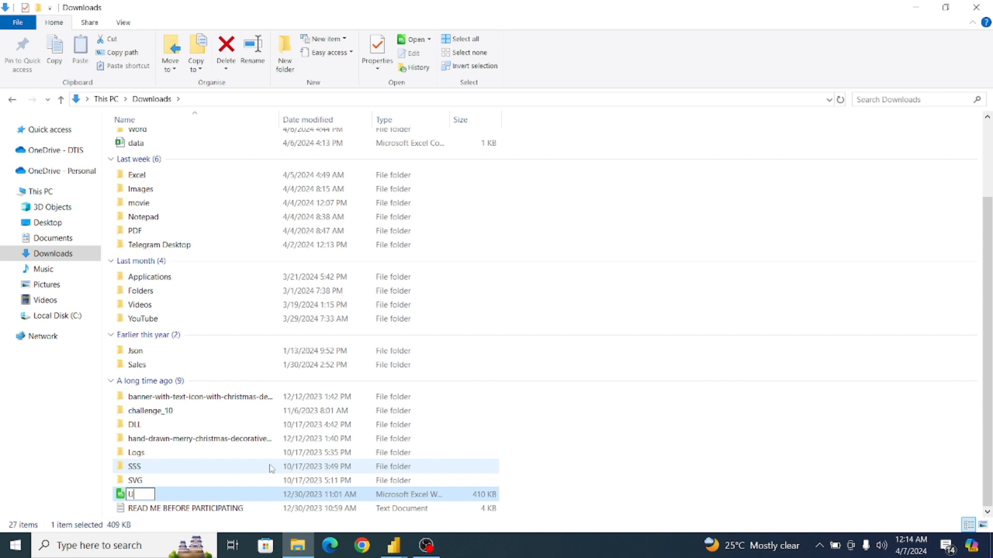
{"action": "type", "text": "demy Da"}
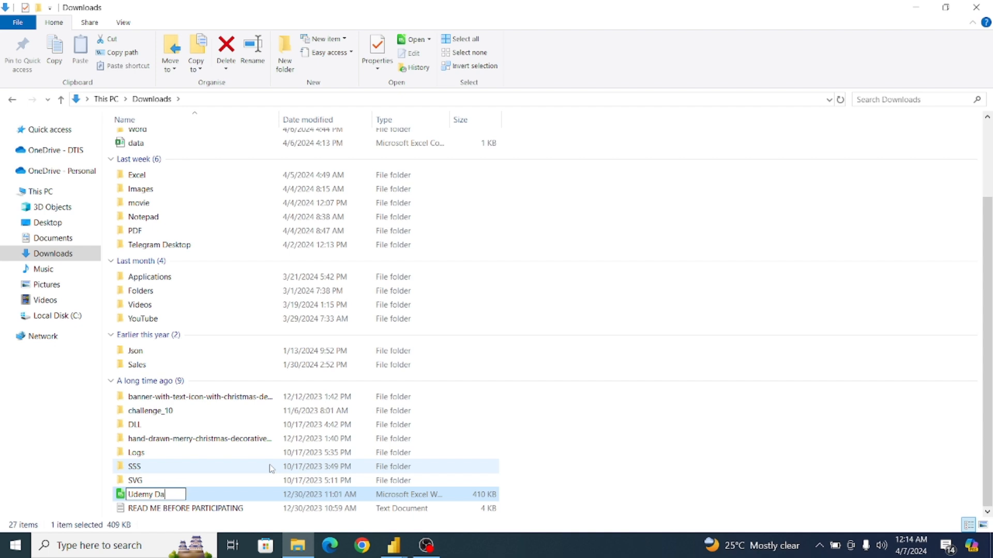
{"action": "type", "text": "taset"}
{"action": "key", "text": "Return"}
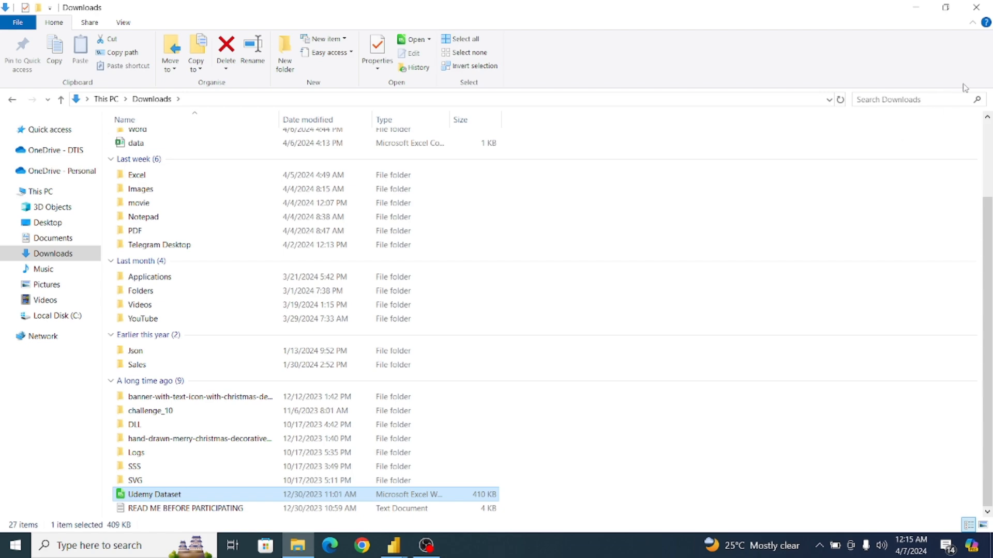
{"action": "left_click", "coordinate": [976, 9]}
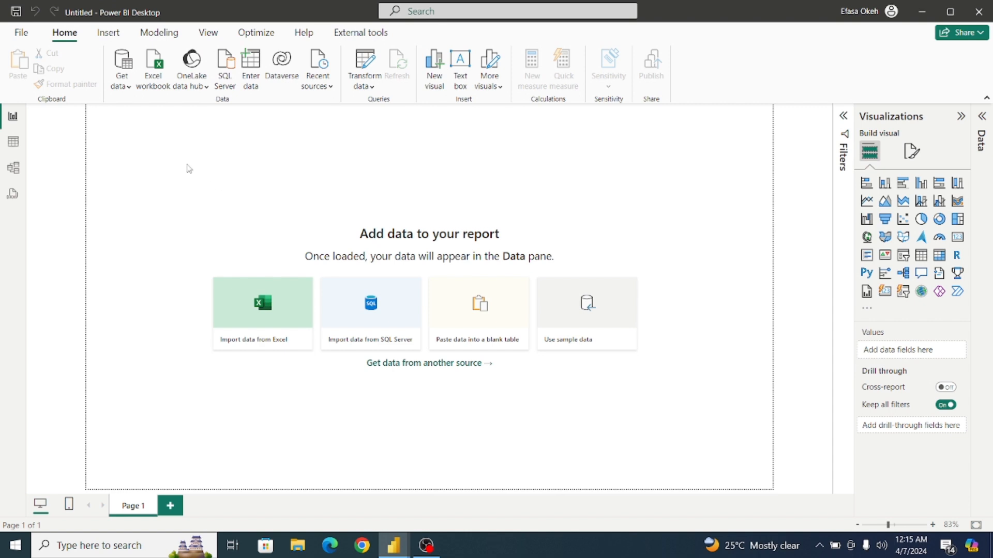
Import the Udemy Dataset Excel workbook from Downloads and open its Onyx Data -DataDNA Dataset Chal sheet for transforming in Power Query Editor.
{"action": "left_click", "coordinate": [128, 87]}
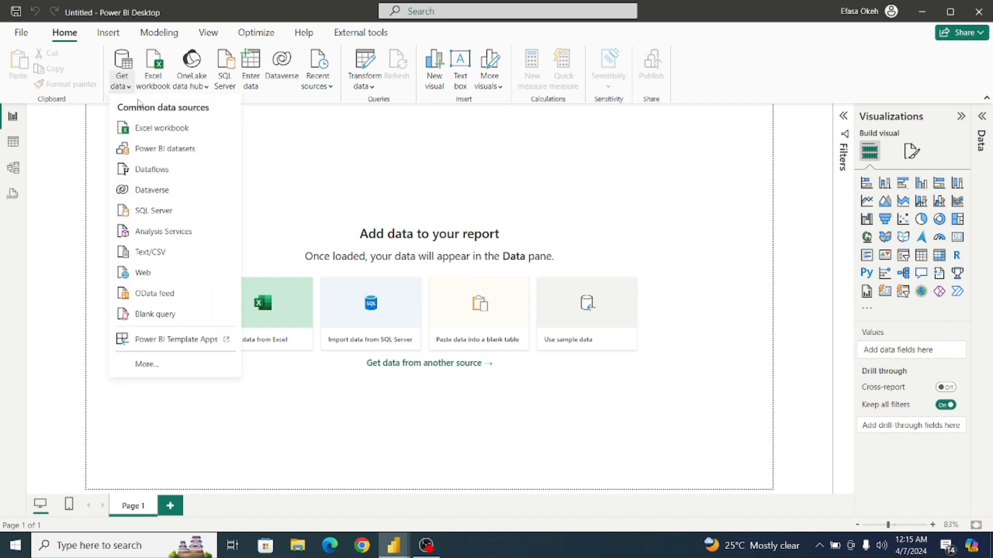
{"action": "left_click", "coordinate": [155, 129]}
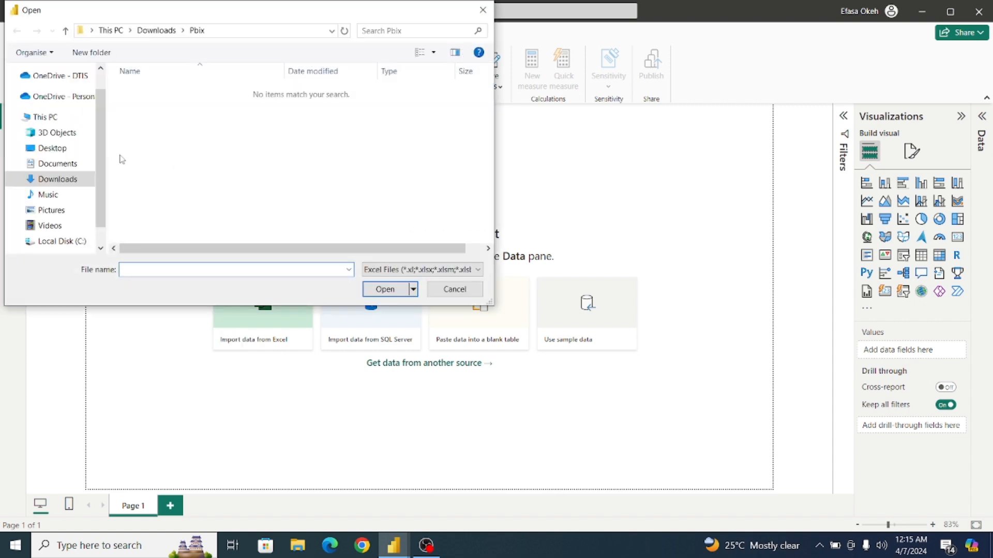
{"action": "left_click", "coordinate": [49, 184]}
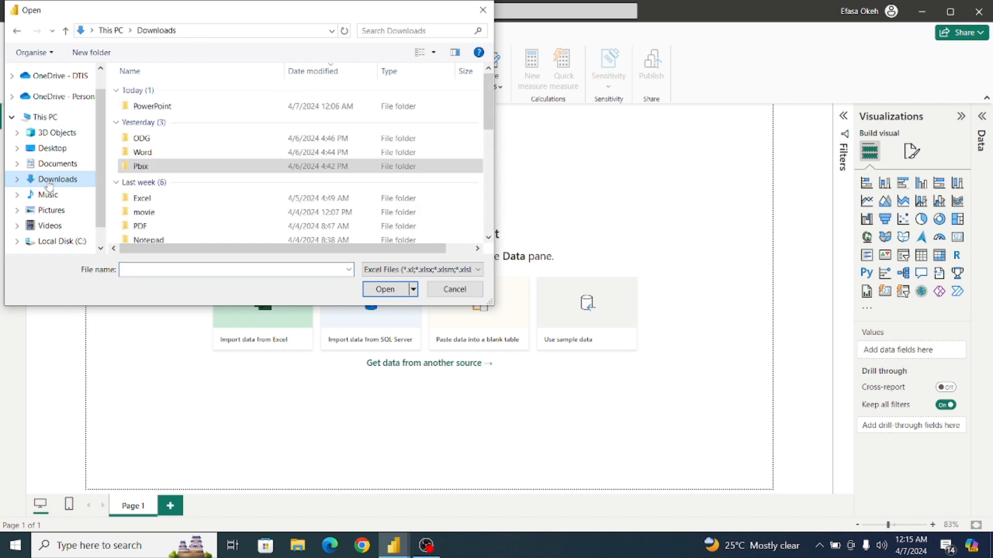
{"action": "left_click_drag", "start_coordinate": [488, 103], "coordinate": [497, 233]}
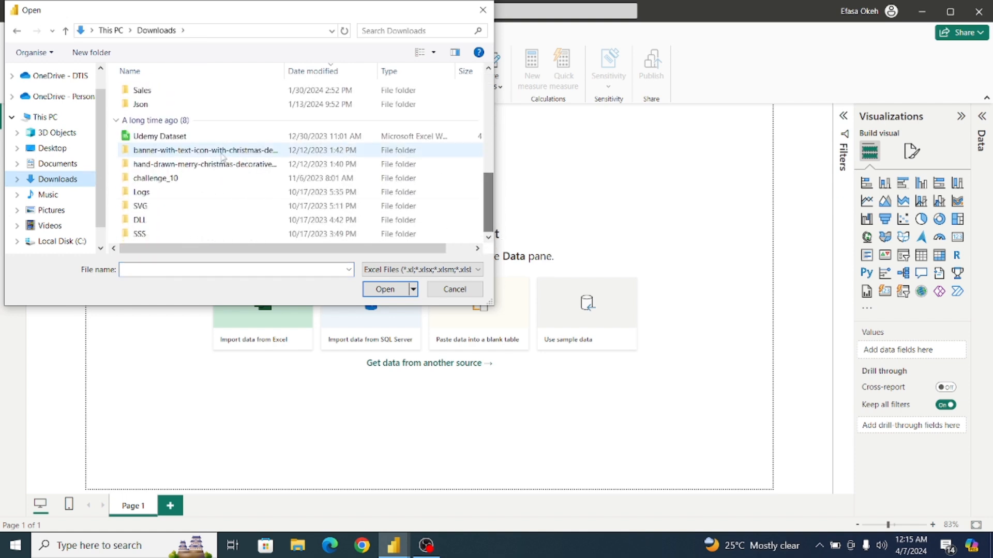
{"action": "left_click", "coordinate": [171, 138]}
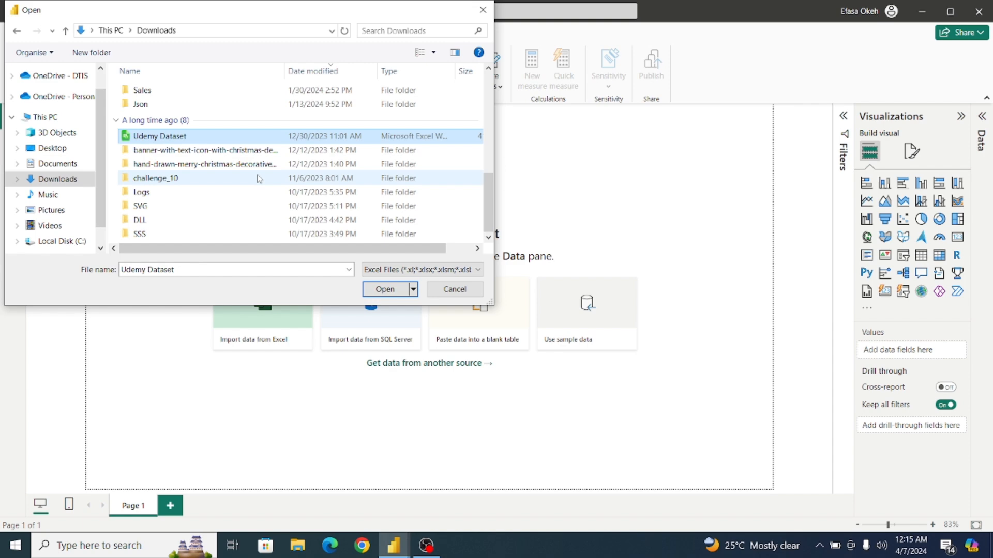
{"action": "left_click", "coordinate": [374, 288]}
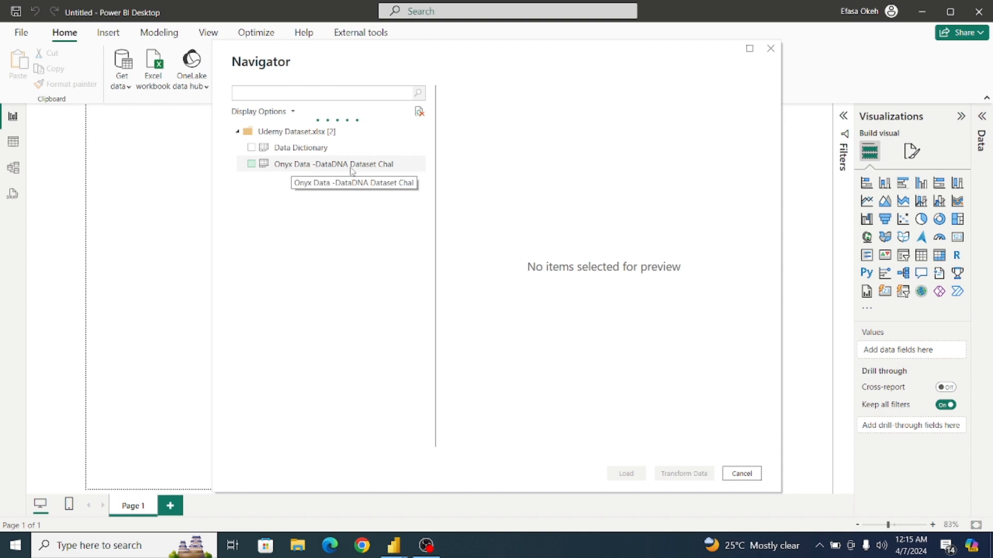
{"action": "left_click", "coordinate": [252, 164]}
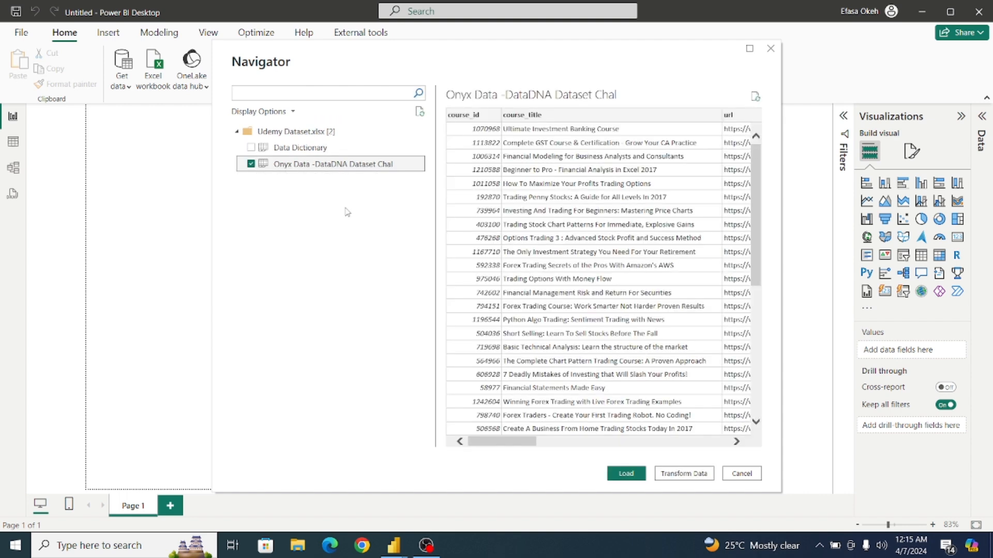
{"action": "left_click", "coordinate": [686, 478]}
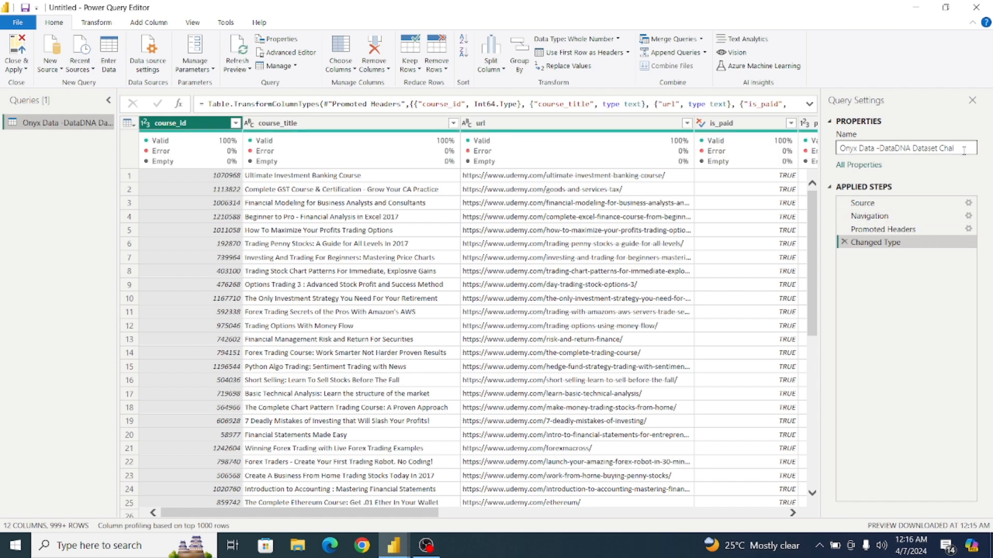
Rename the imported query as Fact_Udemy.
{"action": "left_click_drag", "start_coordinate": [954, 149], "coordinate": [836, 151]}
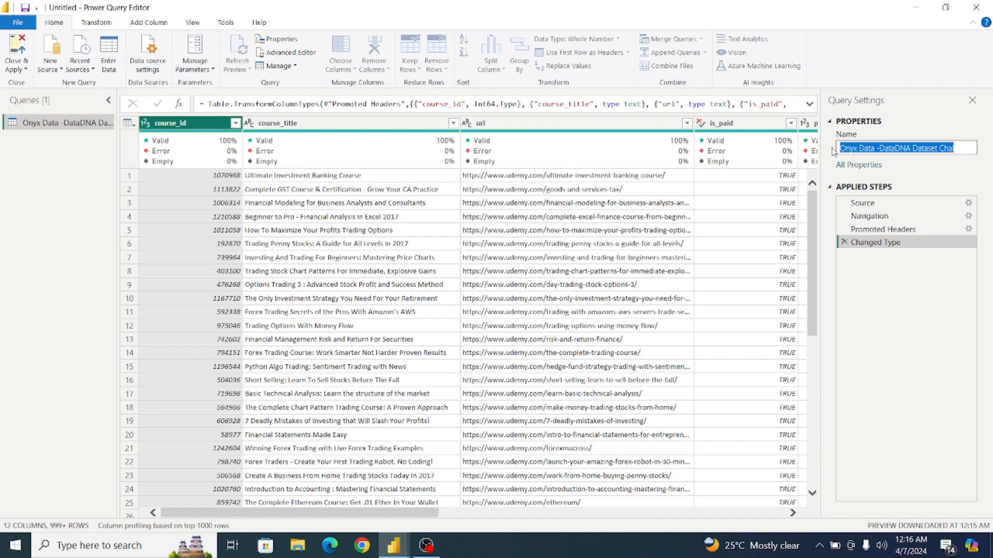
{"action": "type", "text": "Udemy"}
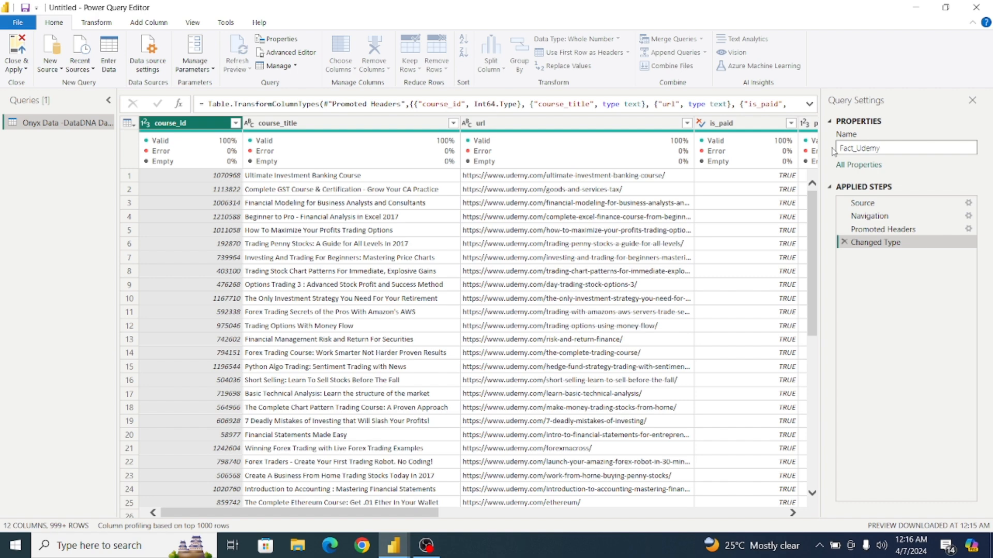
{"action": "key", "text": "Return"}
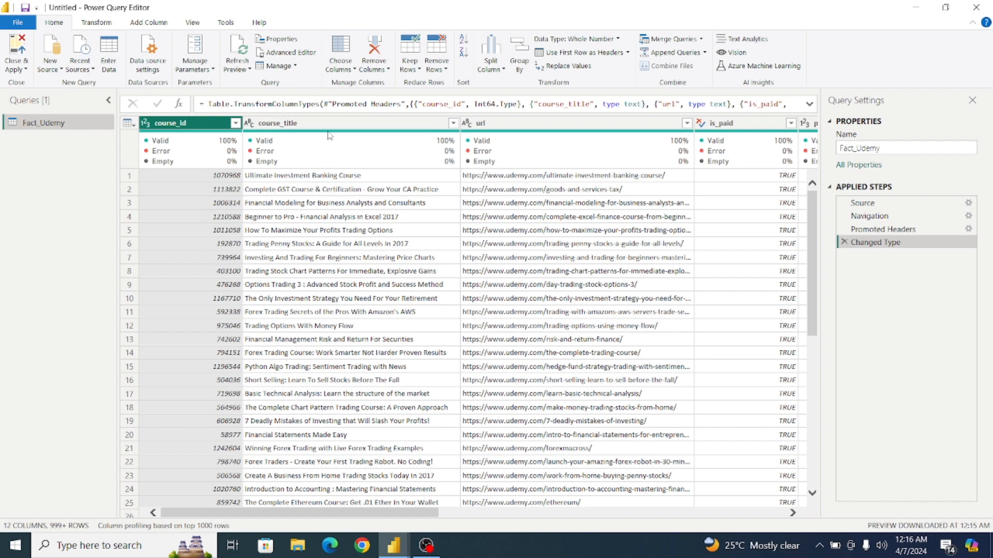
Examine the is_paid column's distinct values and the first-row entries of num_subscribers and price.
{"action": "mouse_move", "coordinate": [328, 136]}
{"action": "left_click_drag", "start_coordinate": [424, 515], "coordinate": [553, 527]}
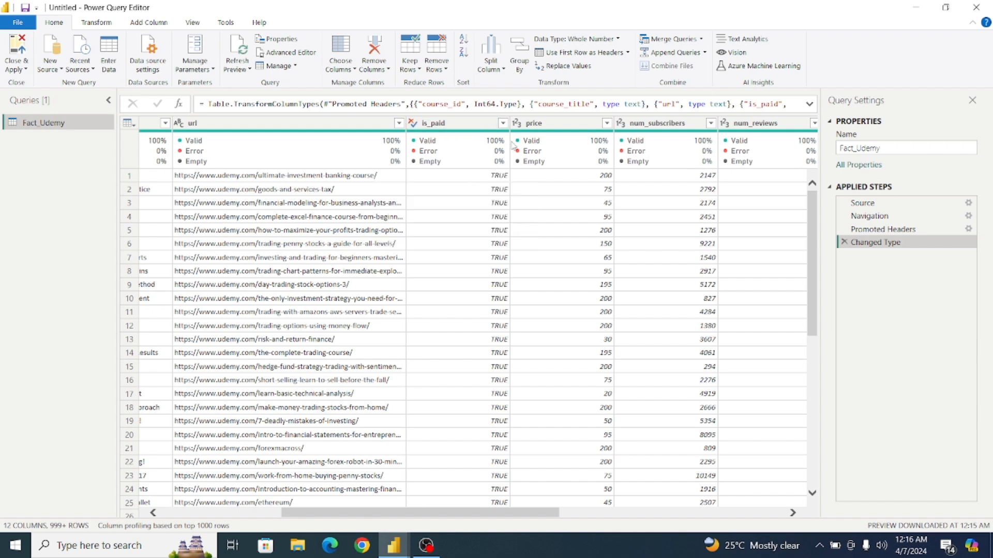
{"action": "left_click", "coordinate": [503, 124]}
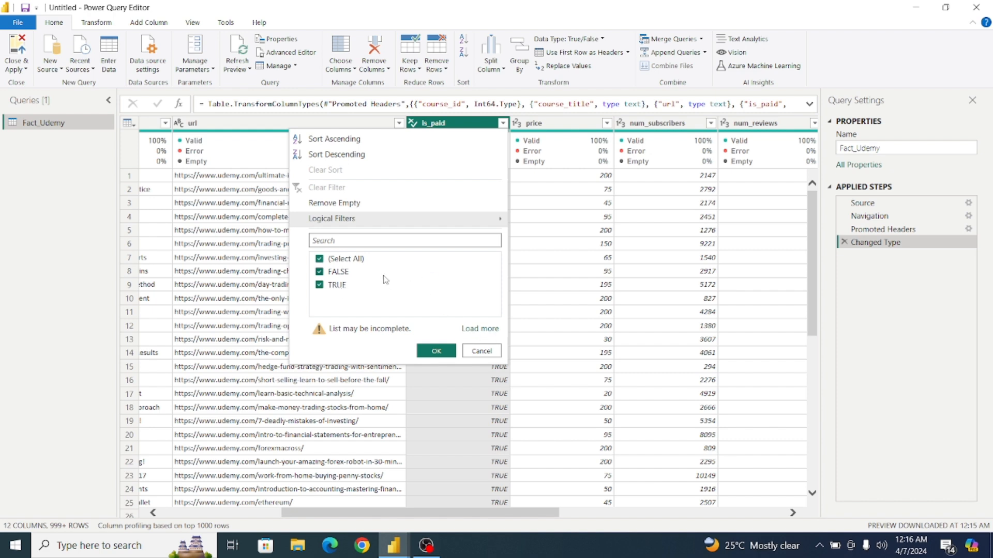
{"action": "left_click", "coordinate": [483, 350]}
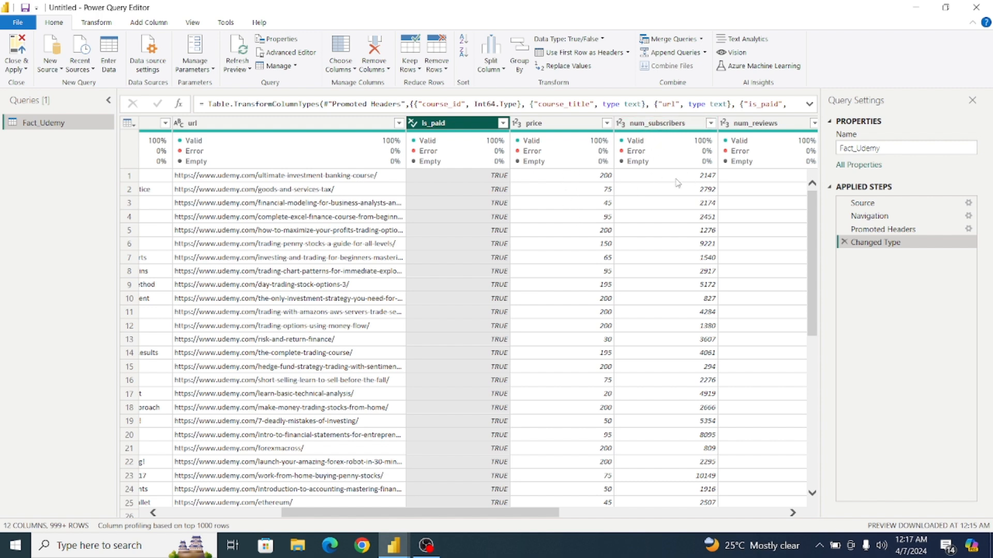
{"action": "left_click", "coordinate": [651, 177]}
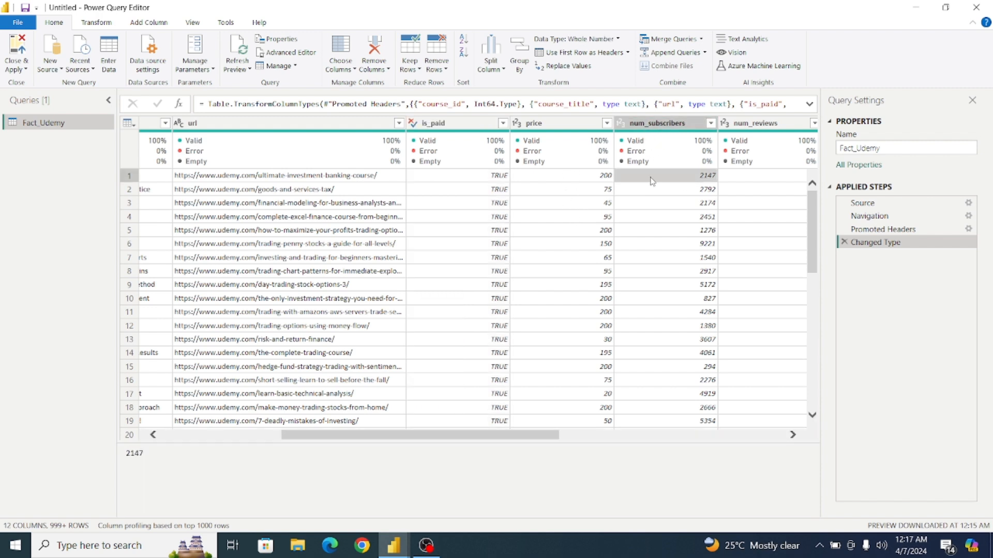
{"action": "left_click", "coordinate": [575, 178]}
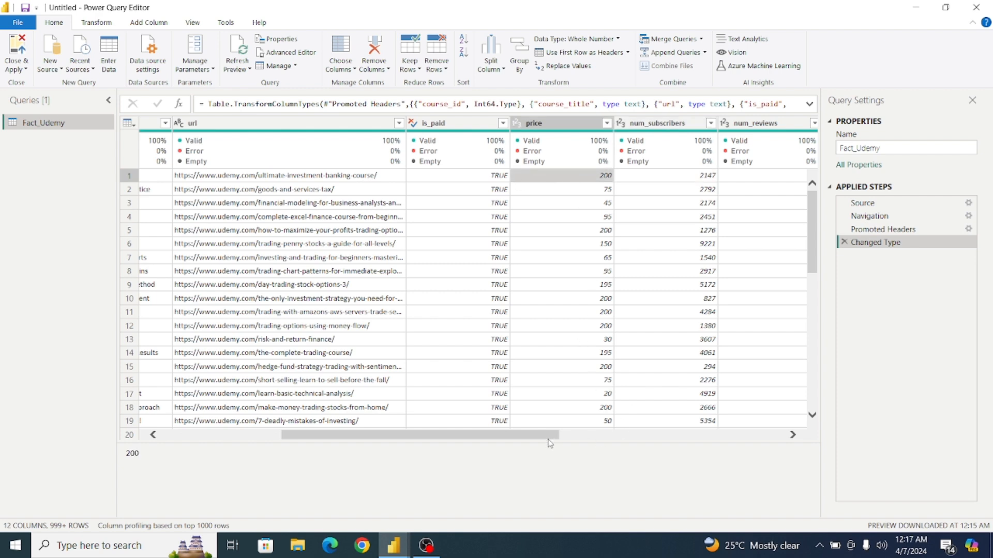
Load the complete list of values in the level column's filter and apply it with all levels selected.
{"action": "left_click_drag", "start_coordinate": [548, 440], "coordinate": [681, 442]}
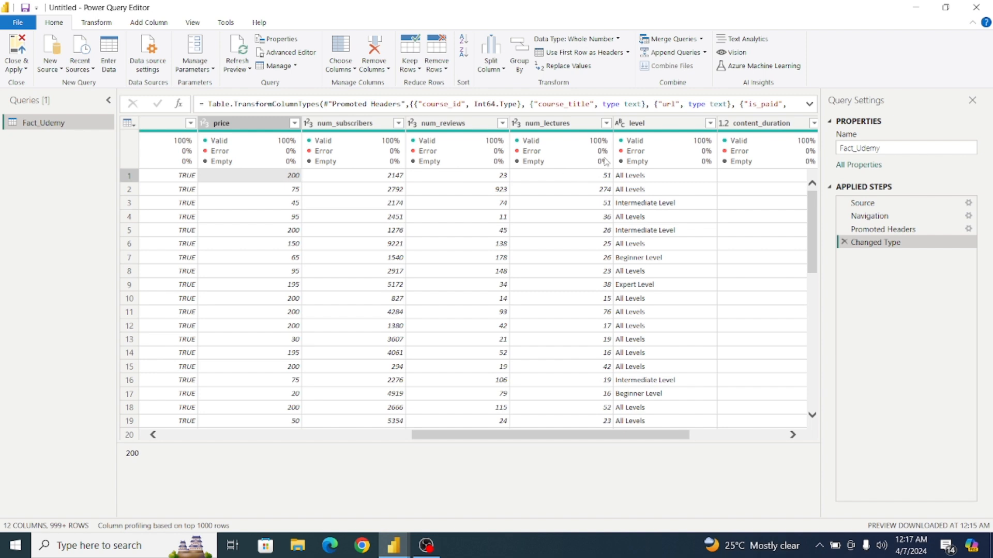
{"action": "left_click", "coordinate": [710, 123]}
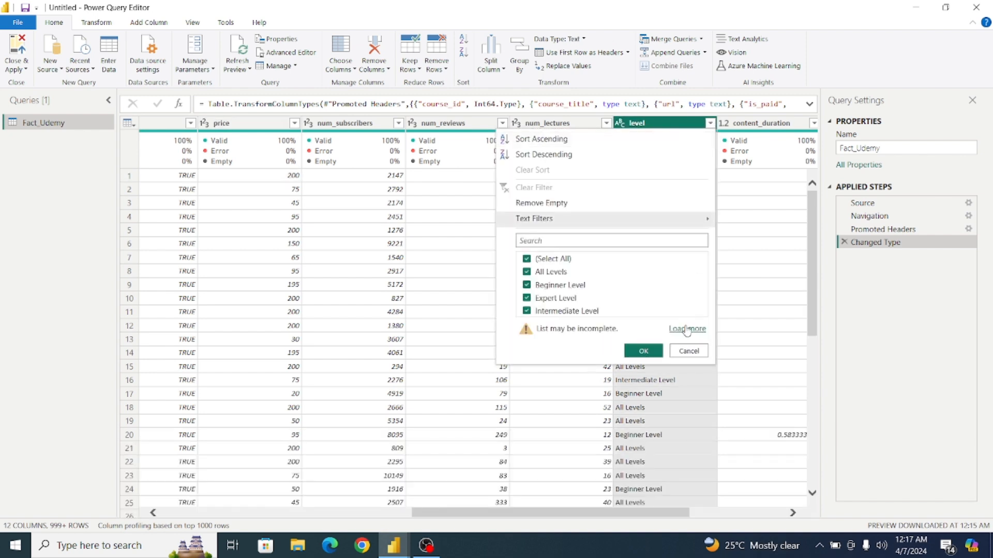
{"action": "left_click", "coordinate": [686, 329]}
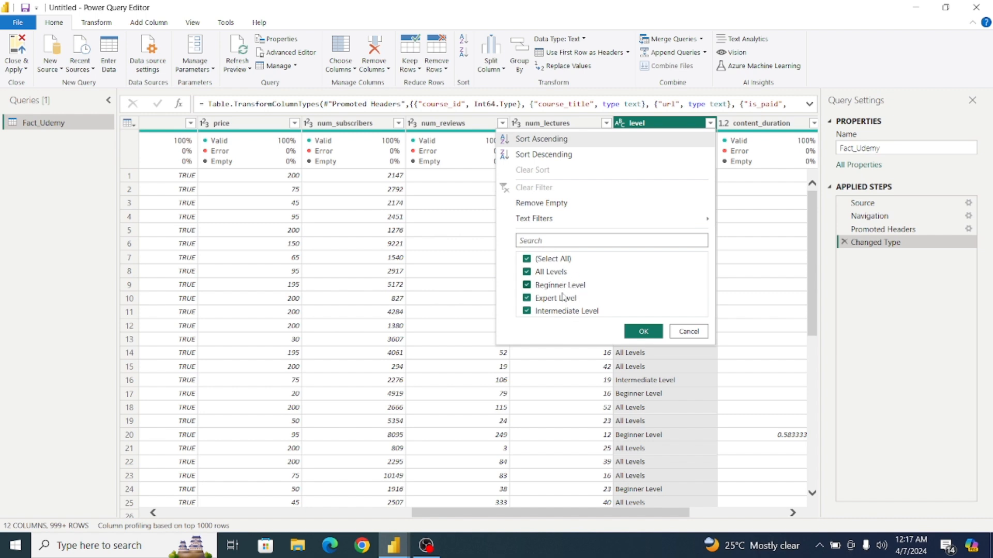
{"action": "left_click", "coordinate": [644, 332]}
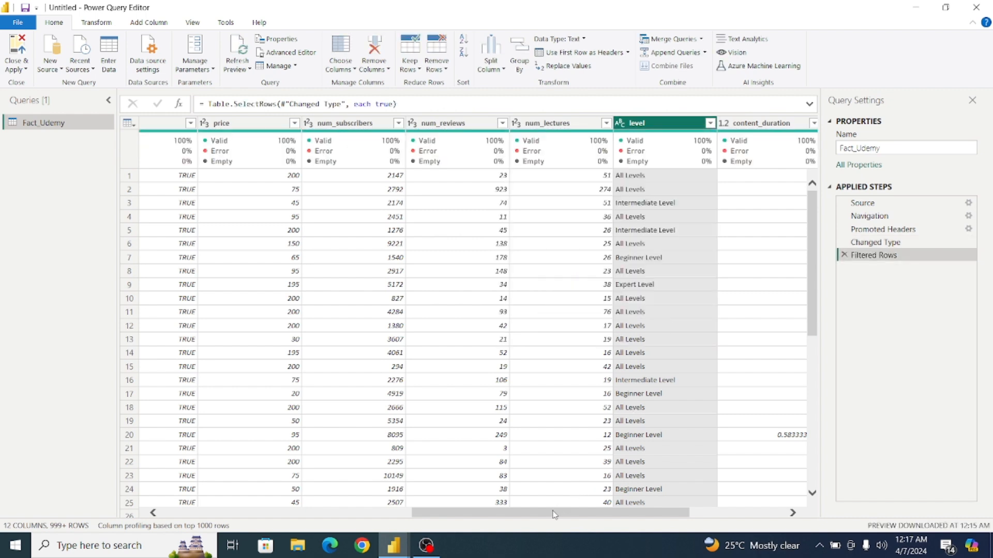
Change the published_timestamp column's data type to Date.
{"action": "left_click_drag", "start_coordinate": [554, 514], "coordinate": [650, 509]}
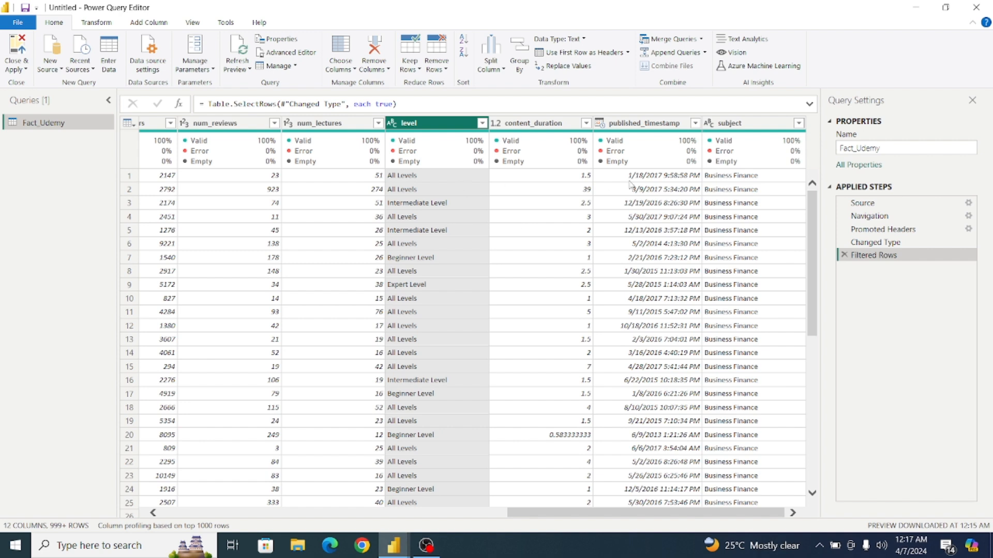
{"action": "left_click", "coordinate": [650, 124]}
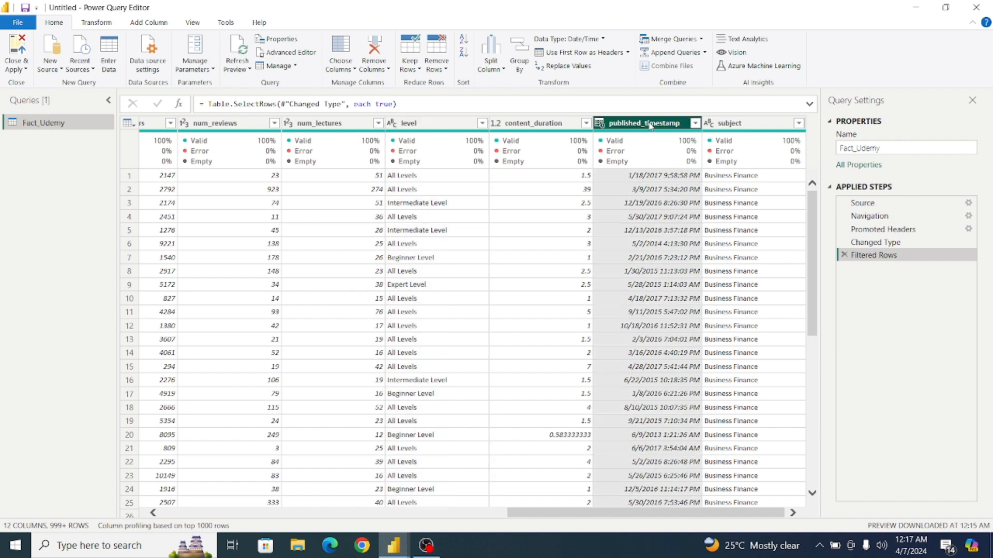
{"action": "left_click", "coordinate": [106, 25]}
{"action": "left_click", "coordinate": [205, 40]}
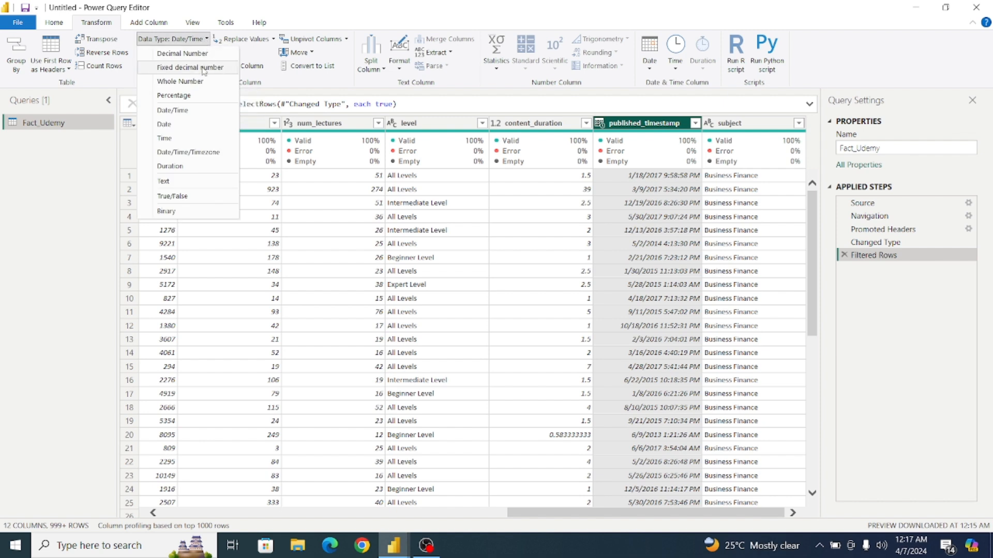
{"action": "left_click", "coordinate": [188, 129]}
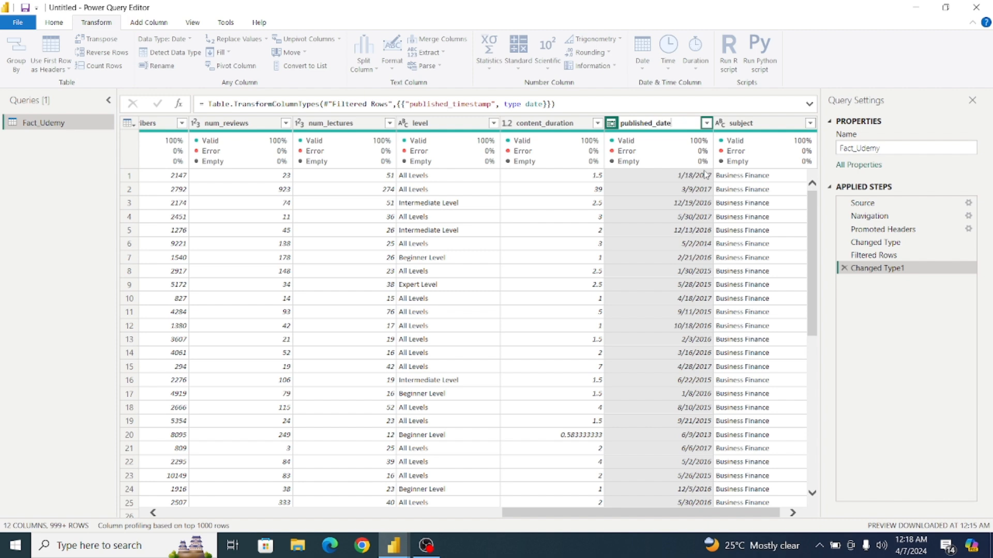
Rename the published_timestamp column as published_date and apply the query changes to load Fact_Udemy into the report.
{"action": "key", "text": "Return"}
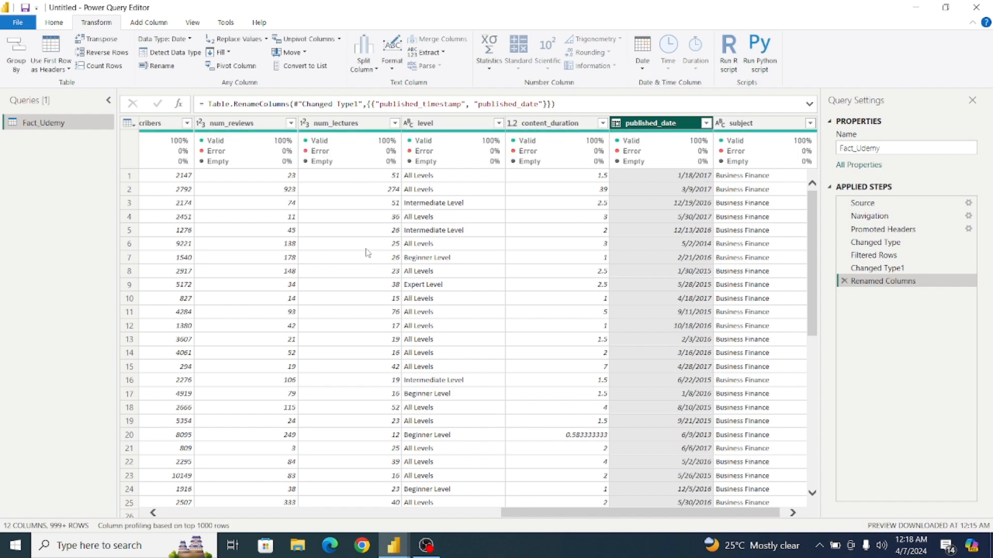
{"action": "left_click", "coordinate": [19, 28]}
{"action": "left_click", "coordinate": [42, 49]}
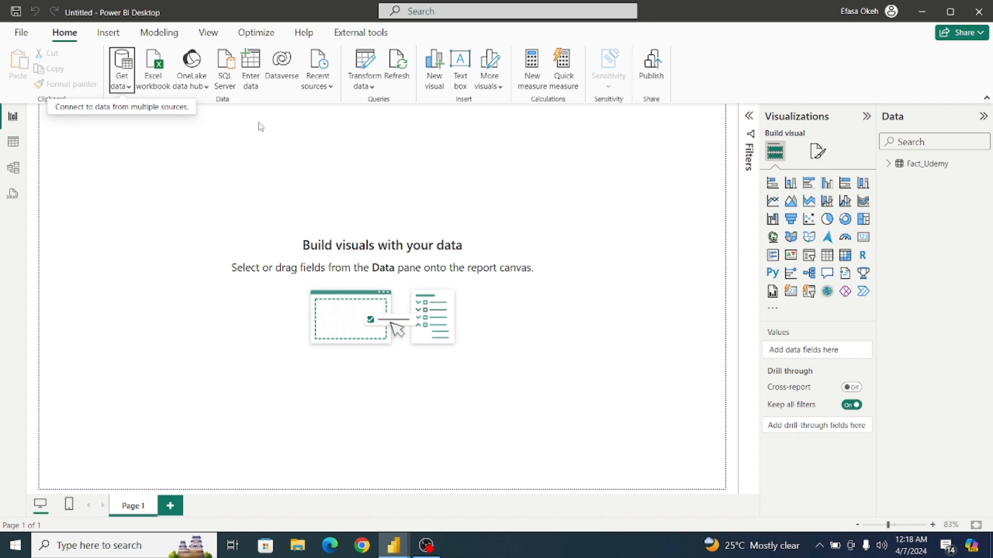
Create an empty manually entered table named Dax and load it into the model.
{"action": "left_click", "coordinate": [254, 68]}
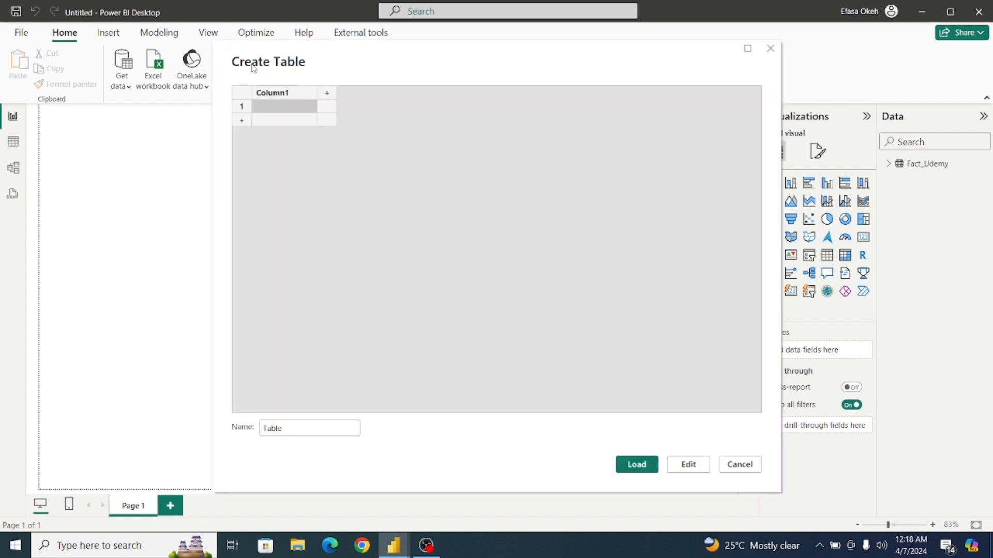
{"action": "left_click", "coordinate": [316, 432]}
{"action": "left_click_drag", "start_coordinate": [317, 432], "coordinate": [248, 439]}
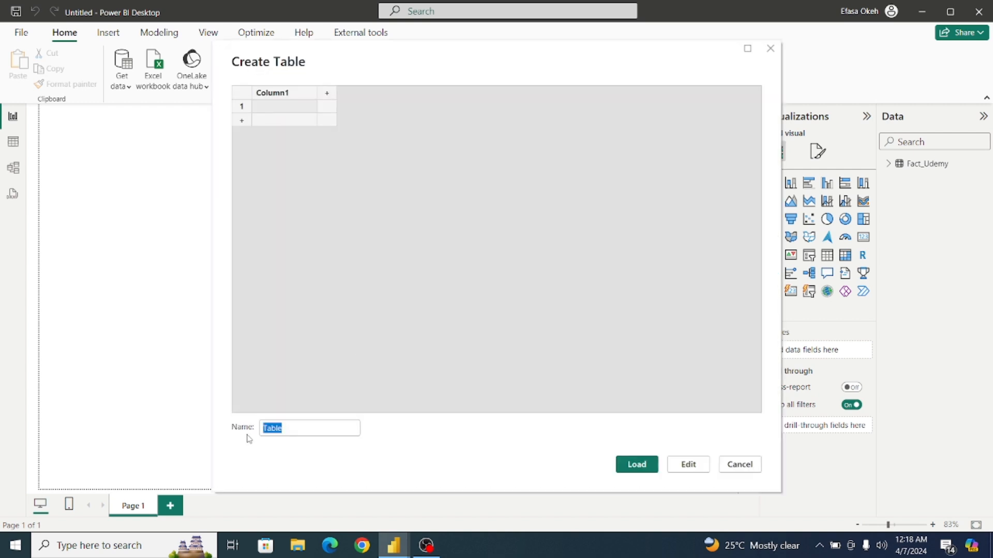
{"action": "type", "text": "Dax"}
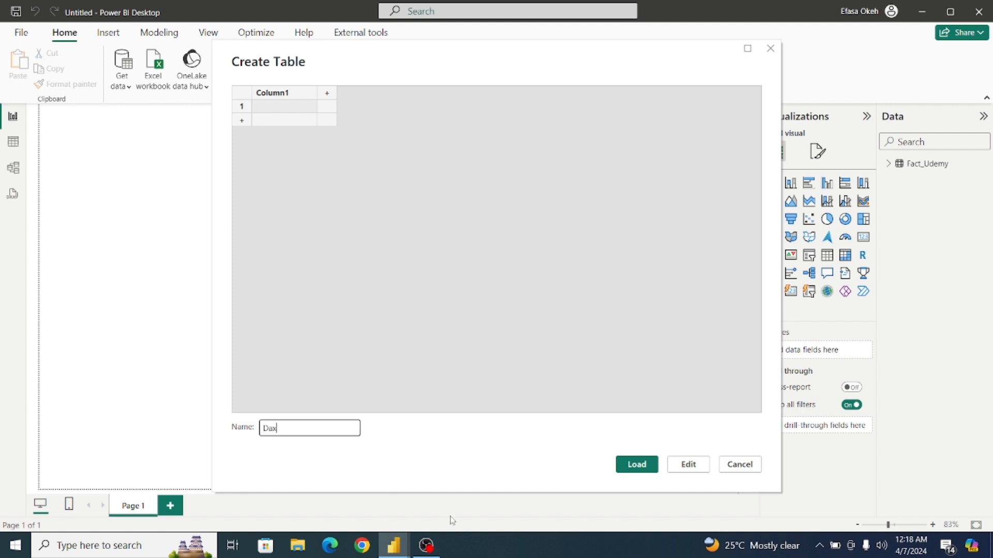
{"action": "left_click", "coordinate": [636, 467]}
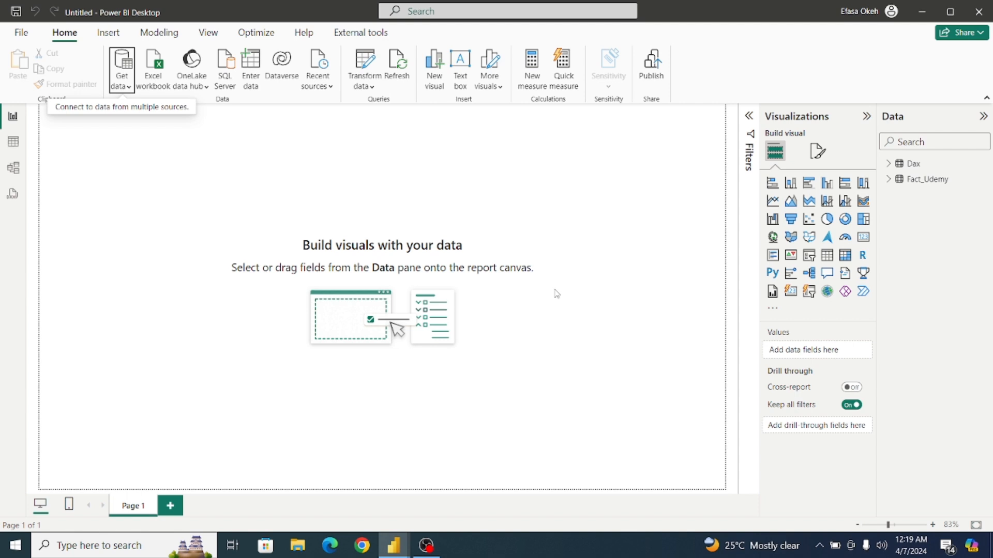
Format the published_date column of the Fact_Udemy table as 14/03/2001 (dd/mm/yyyy).
{"action": "left_click", "coordinate": [13, 147]}
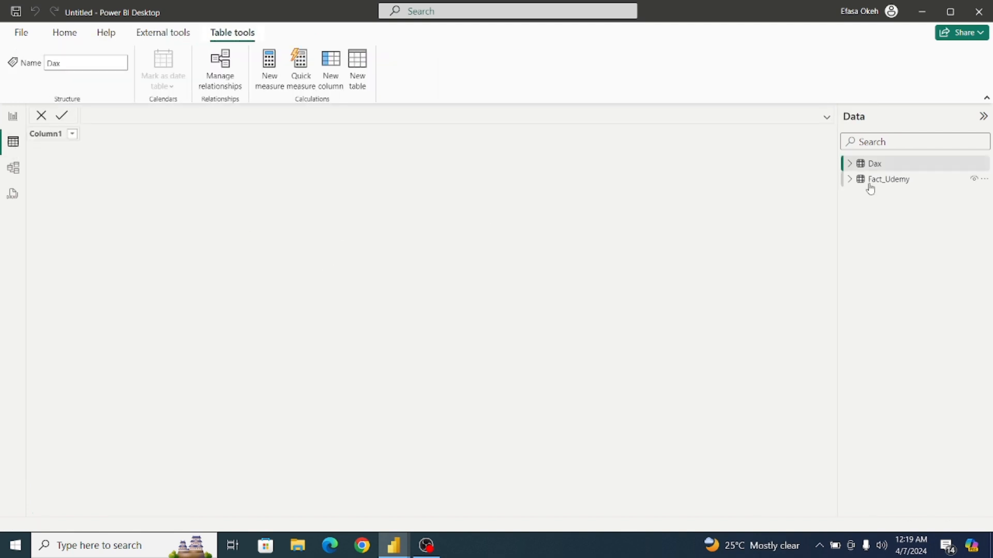
{"action": "left_click", "coordinate": [885, 186]}
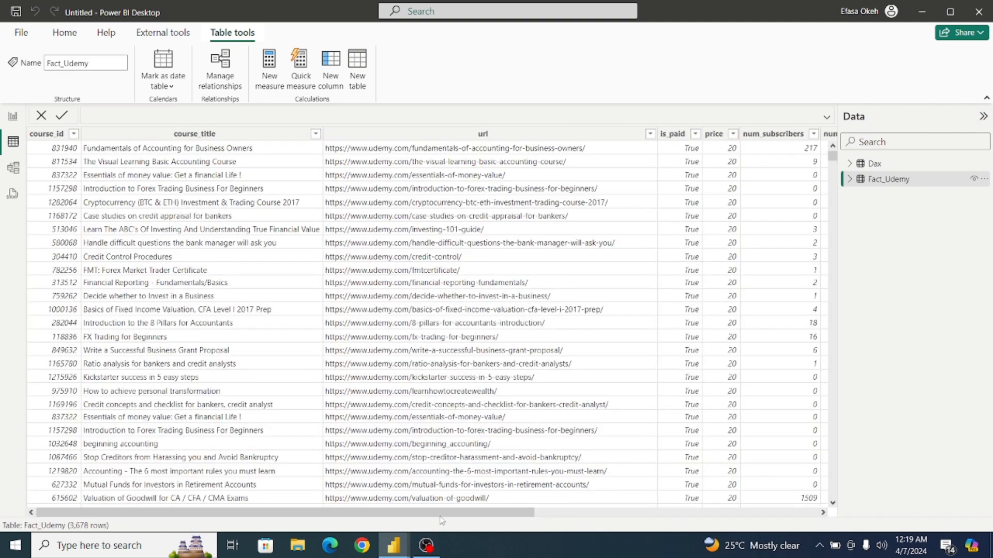
{"action": "left_click_drag", "start_coordinate": [441, 519], "coordinate": [721, 522]}
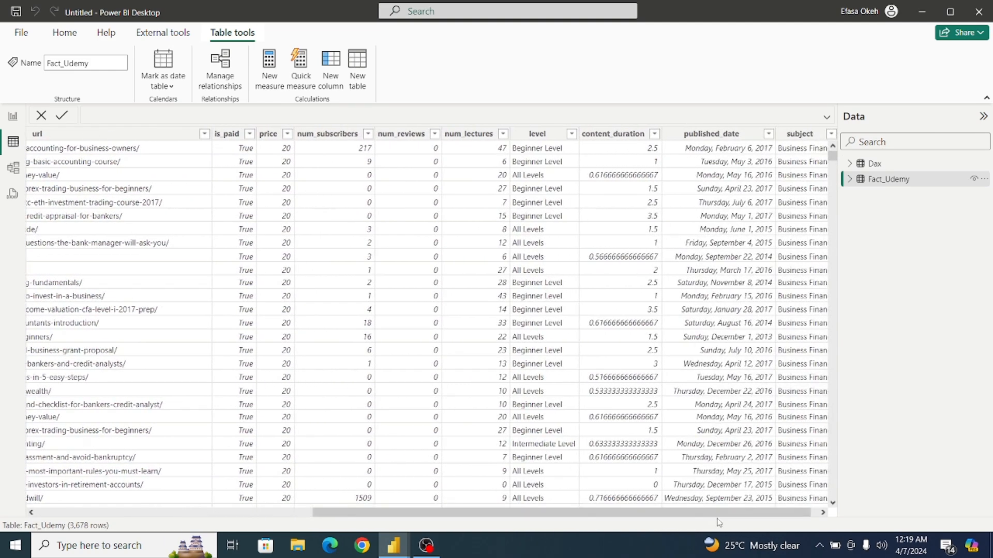
{"action": "left_click", "coordinate": [711, 134]}
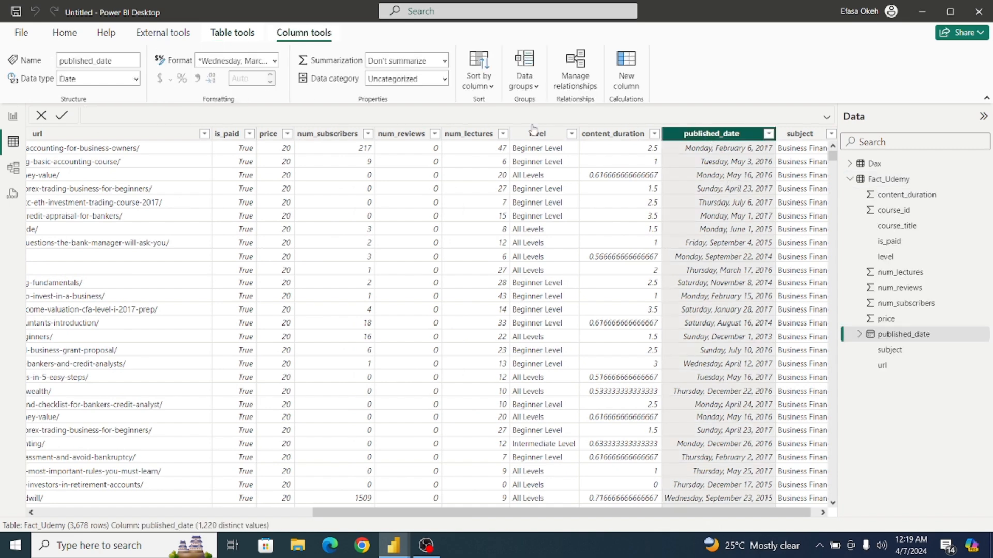
{"action": "left_click", "coordinate": [273, 60]}
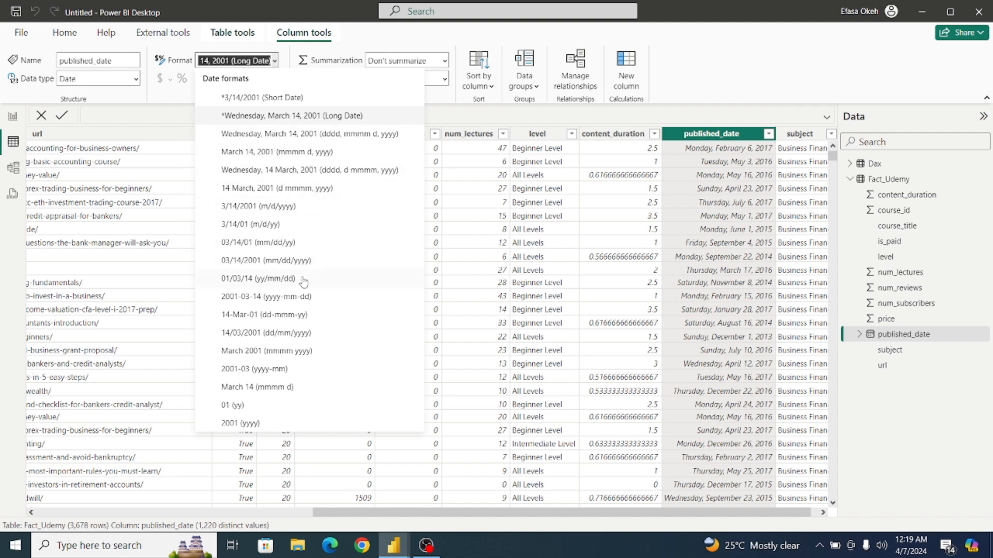
{"action": "left_click", "coordinate": [298, 335]}
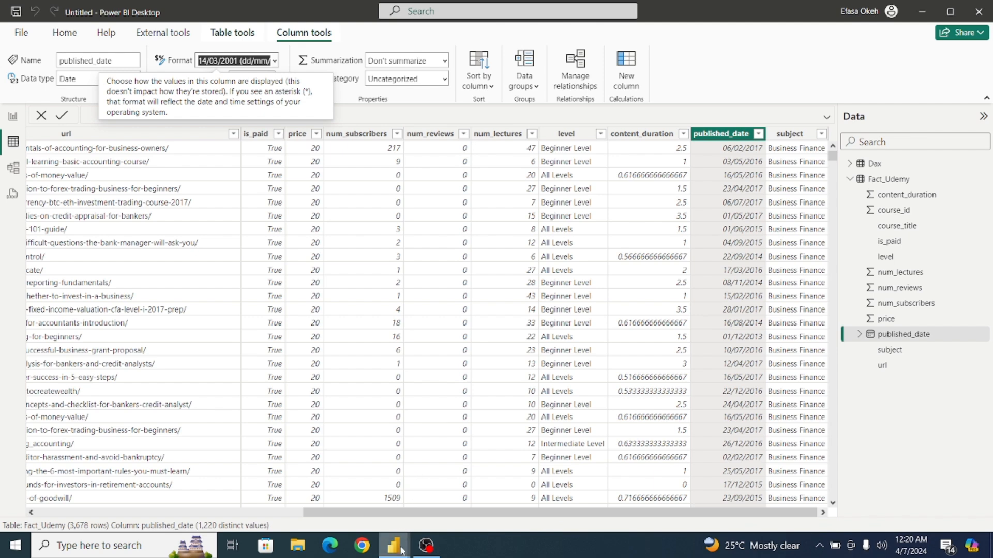
View the finished Udemy Analysis report for reference and return to the untitled report.
{"action": "mouse_move", "coordinate": [401, 552]}
{"action": "left_click", "coordinate": [341, 509]}
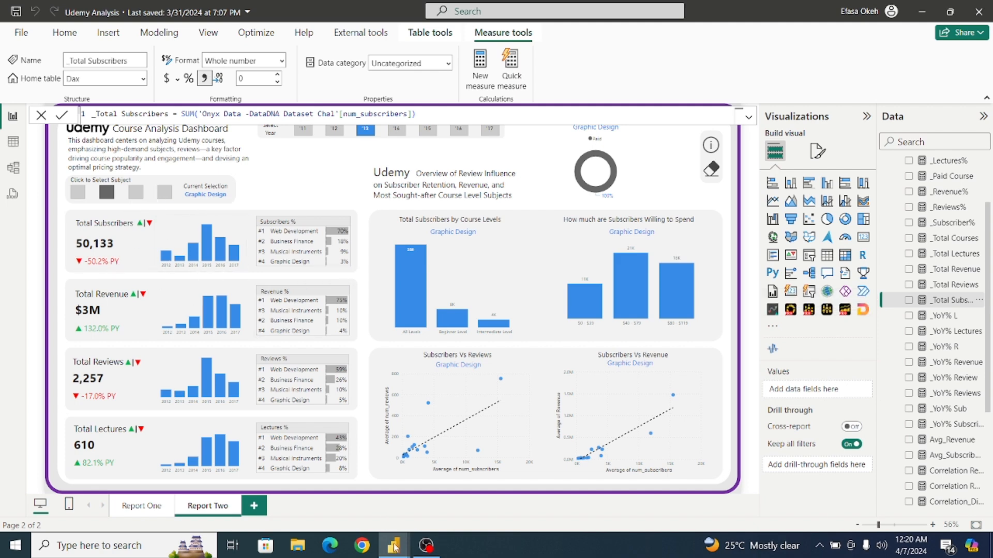
{"action": "mouse_move", "coordinate": [394, 550]}
{"action": "left_click", "coordinate": [448, 488]}
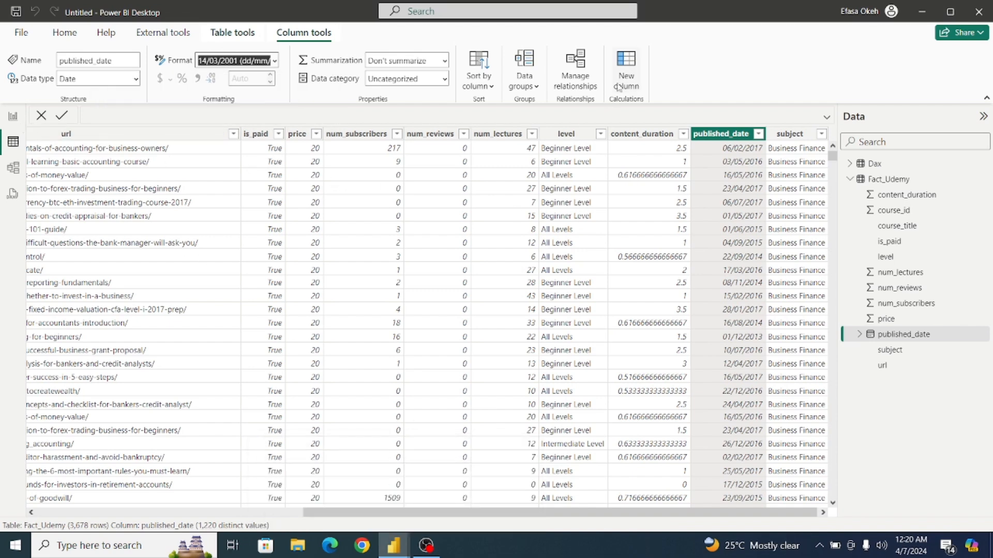
Start a new calculated table and fill its formula with the Calendar DAX code copied from the Calendar Table file in Notepad.
{"action": "left_click", "coordinate": [64, 32]}
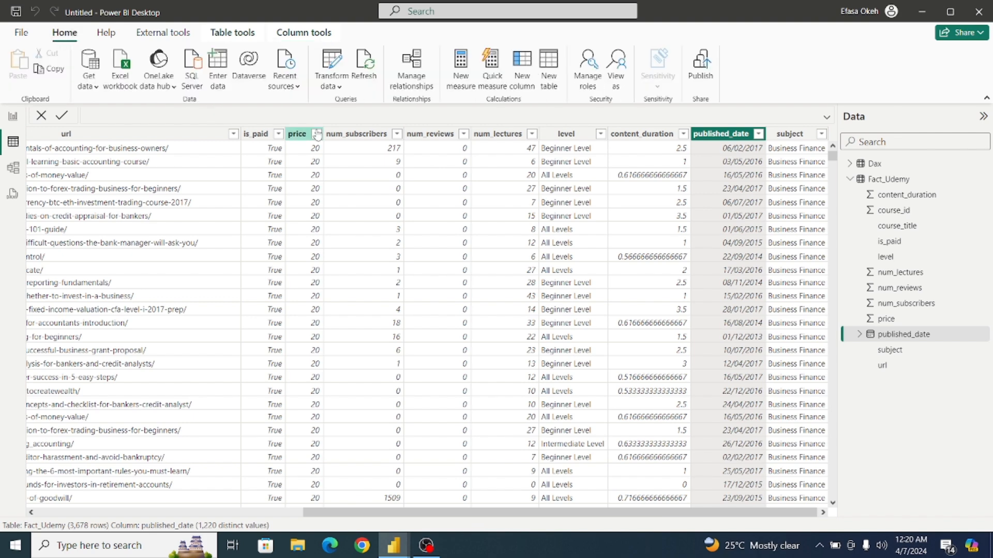
{"action": "left_click", "coordinate": [554, 68]}
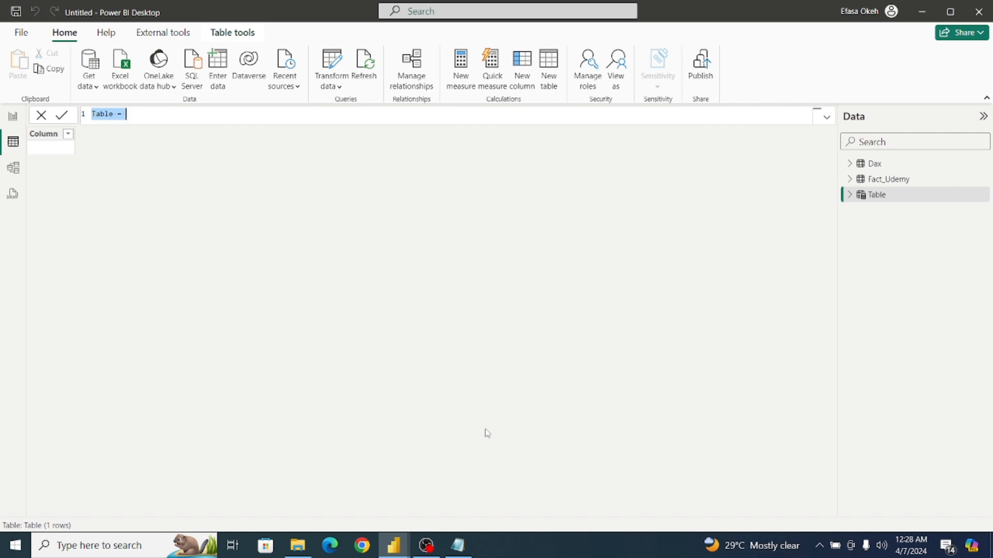
{"action": "left_click", "coordinate": [458, 545]}
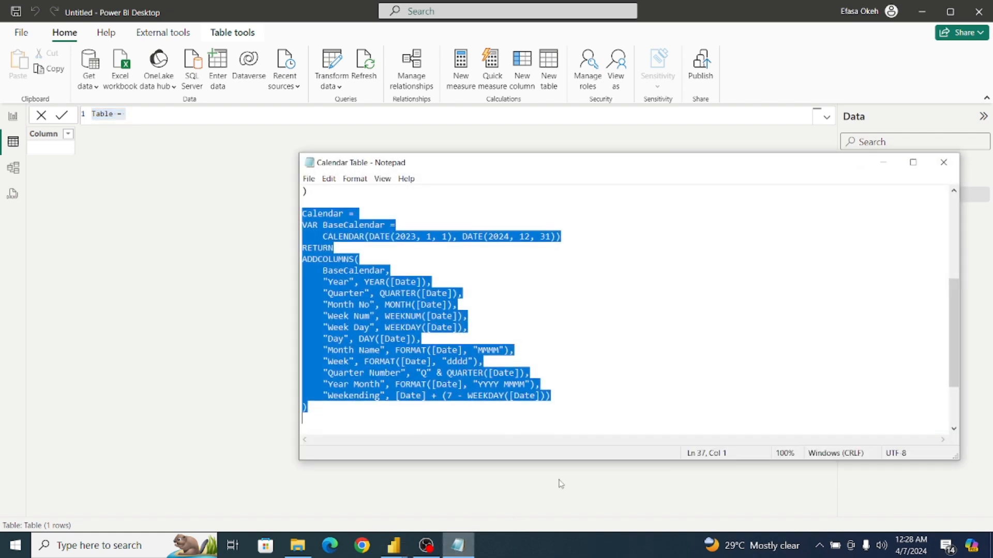
{"action": "left_click", "coordinate": [542, 369]}
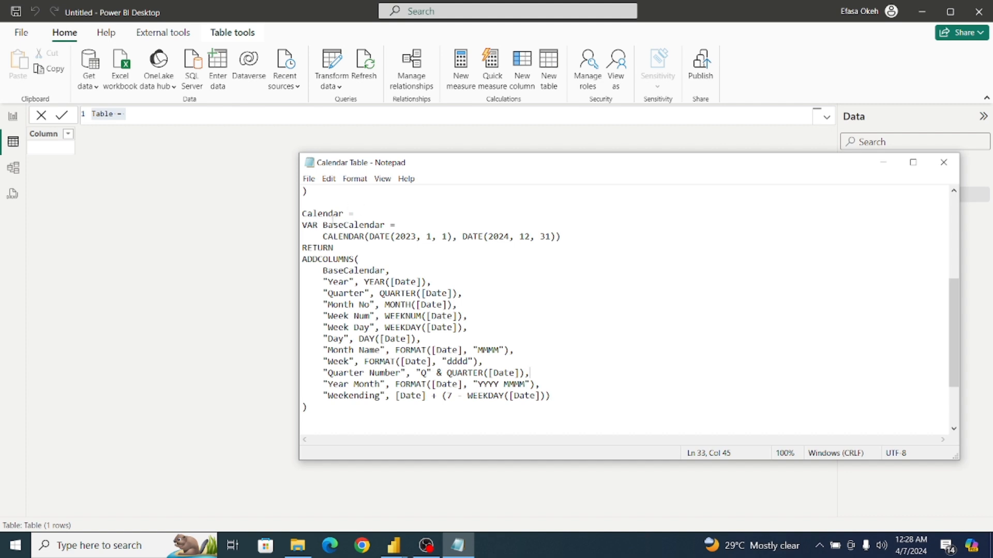
{"action": "left_click", "coordinate": [303, 213]}
{"action": "left_click_drag", "start_coordinate": [303, 213], "coordinate": [340, 418]}
{"action": "key", "text": "ctrl+c"}
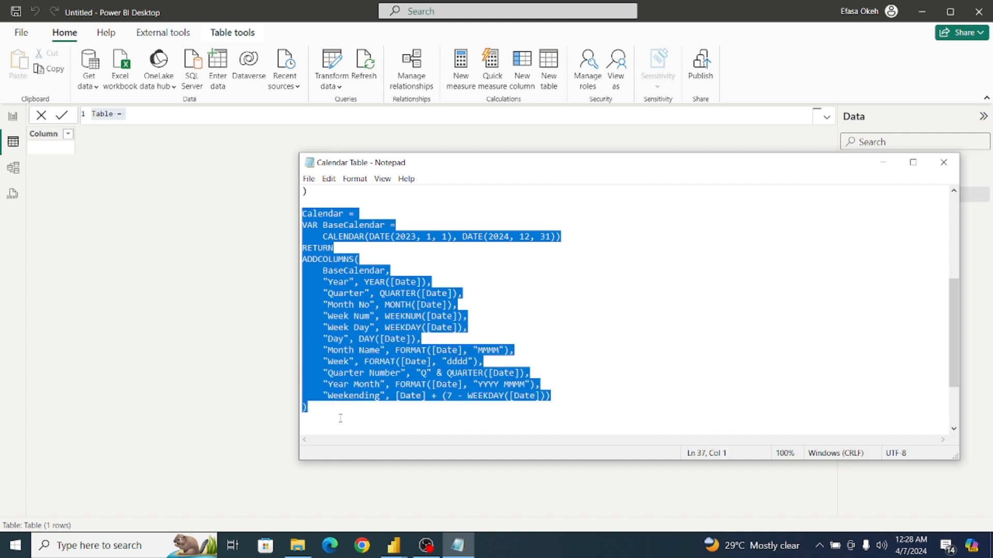
{"action": "left_click", "coordinate": [883, 163]}
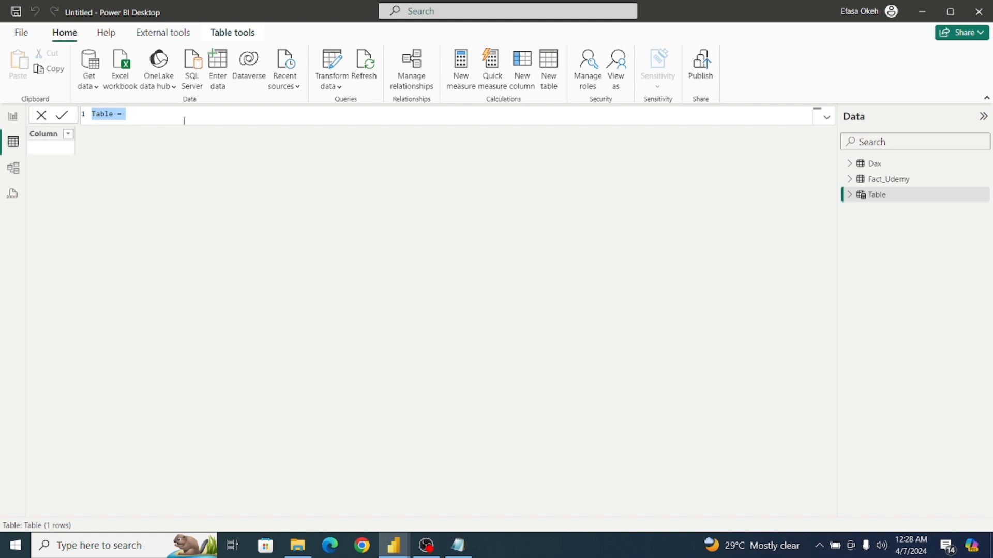
{"action": "key", "text": "ctrl+v"}
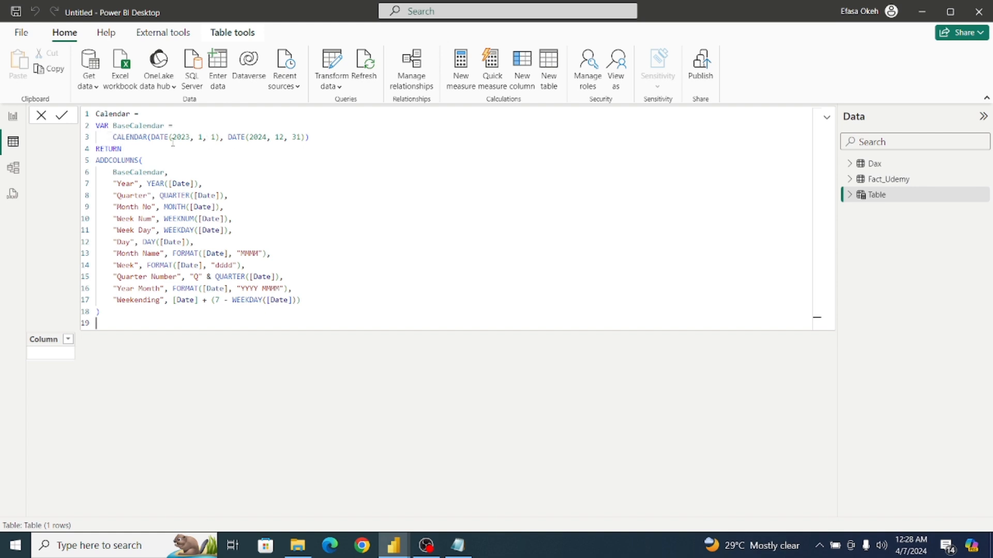
Replace the fixed-date CALENDAR expression in BaseCalendar with CALENDARAUTO(), commit the Calendar table formula and collapse the formula to a single line.
{"action": "left_click", "coordinate": [311, 137]}
{"action": "key", "text": "BackSpace"}
{"action": "key", "text": "BackSpace"}
{"action": "key", "text": "BackSpace"}
{"action": "key", "text": "BackSpace"}
{"action": "key", "text": "BackSpace"}
{"action": "key", "text": "BackSpace"}
{"action": "key", "text": "BackSpace"}
{"action": "key", "text": "BackSpace"}
{"action": "key", "text": "BackSpace"}
{"action": "key", "text": "BackSpace"}
{"action": "key", "text": "BackSpace"}
{"action": "key", "text": "BackSpace"}
{"action": "key", "text": "BackSpace"}
{"action": "key", "text": "BackSpace"}
{"action": "key", "text": "BackSpace"}
{"action": "key", "text": "BackSpace"}
{"action": "key", "text": "BackSpace"}
{"action": "key", "text": "BackSpace"}
{"action": "key", "text": "BackSpace"}
{"action": "key", "text": "BackSpace"}
{"action": "key", "text": "BackSpace"}
{"action": "key", "text": "BackSpace"}
{"action": "key", "text": "BackSpace"}
{"action": "key", "text": "BackSpace"}
{"action": "key", "text": "BackSpace"}
{"action": "key", "text": "BackSpace"}
{"action": "key", "text": "BackSpace"}
{"action": "key", "text": "BackSpace"}
{"action": "key", "text": "BackSpace"}
{"action": "key", "text": "BackSpace"}
{"action": "key", "text": "BackSpace"}
{"action": "key", "text": "BackSpace"}
{"action": "key", "text": "BackSpace"}
{"action": "key", "text": "BackSpace"}
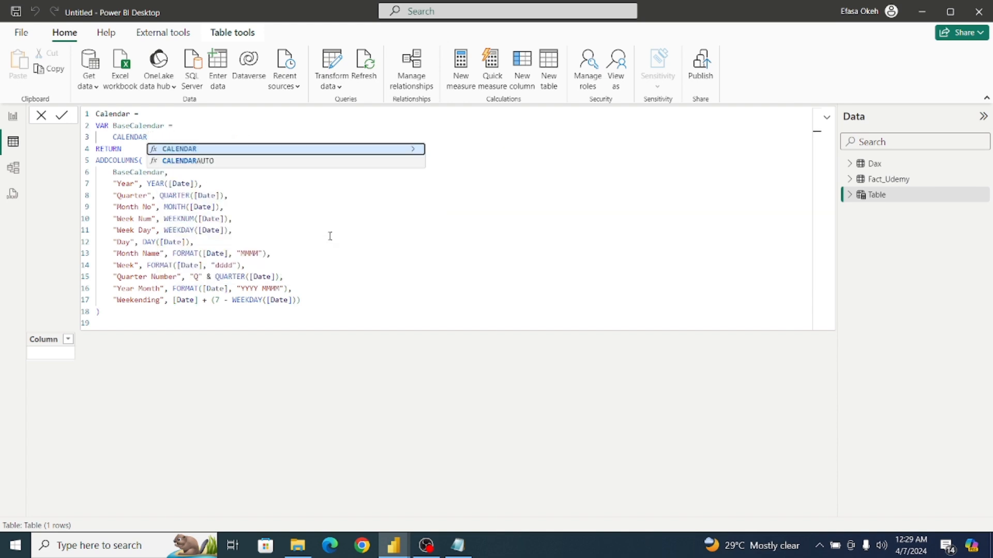
{"action": "left_click", "coordinate": [229, 161]}
{"action": "type", "text": ")"}
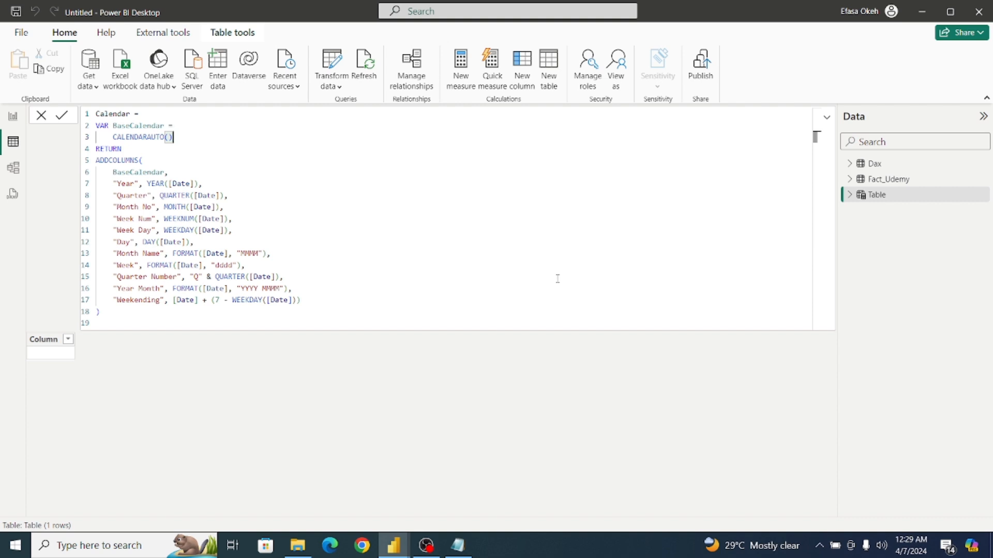
{"action": "left_click", "coordinate": [62, 123]}
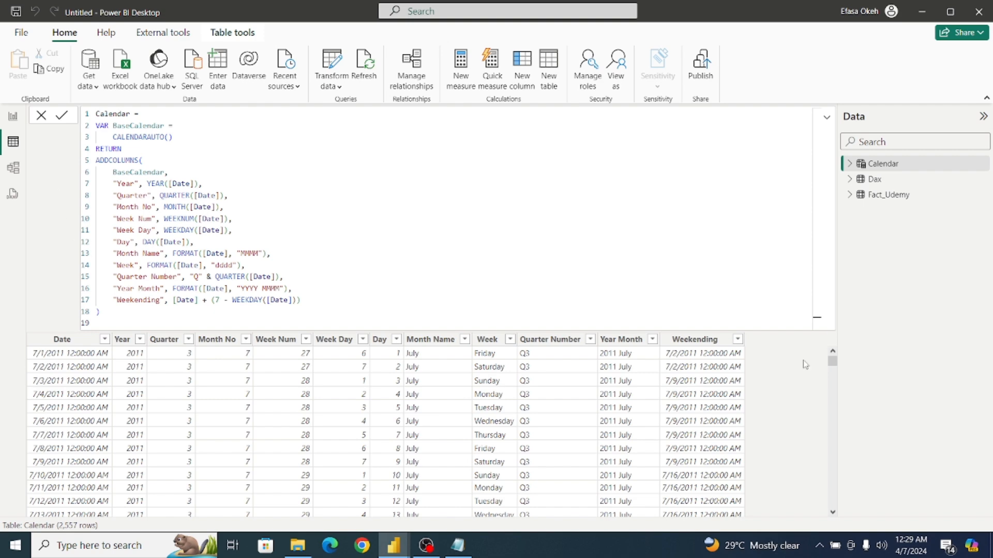
{"action": "left_click", "coordinate": [826, 118]}
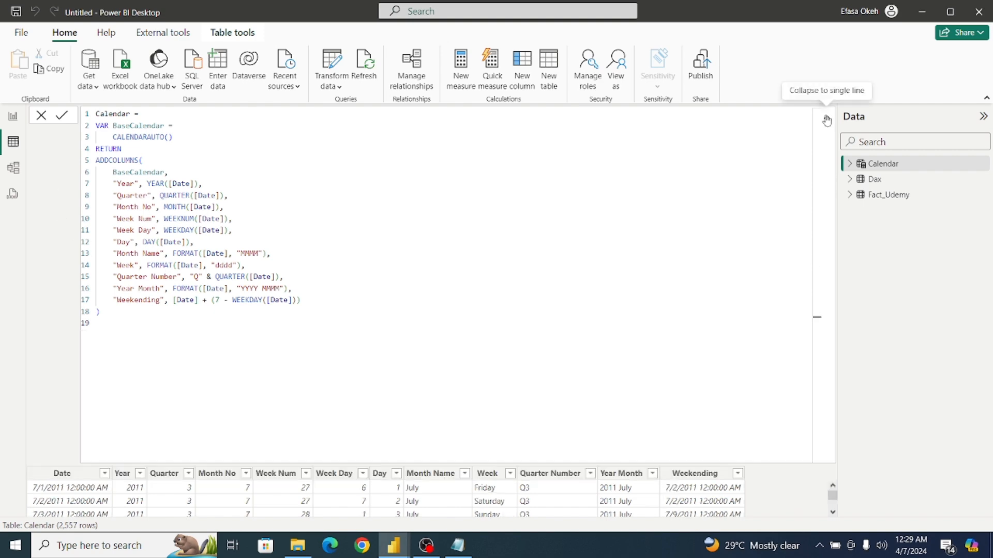
{"action": "left_click", "coordinate": [827, 120]}
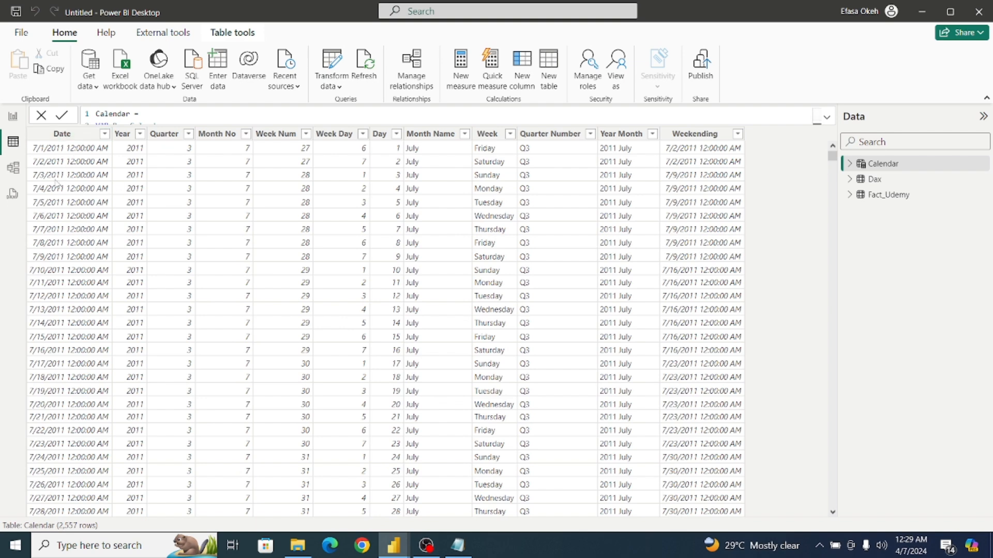
Format the Calendar table's Date and Weekending columns as 14/03/2001 (dd/mm/yyyy).
{"action": "left_click", "coordinate": [66, 137]}
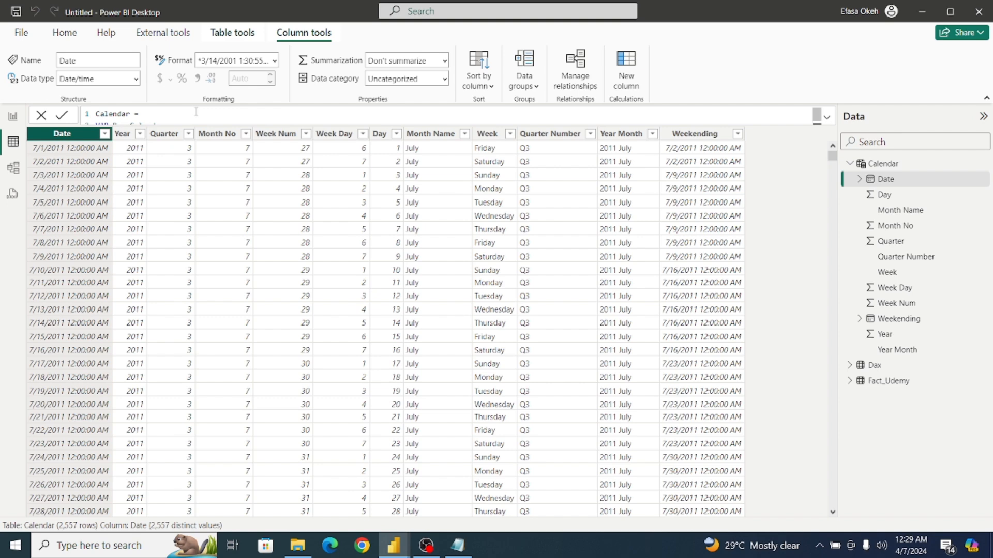
{"action": "left_click", "coordinate": [272, 61]}
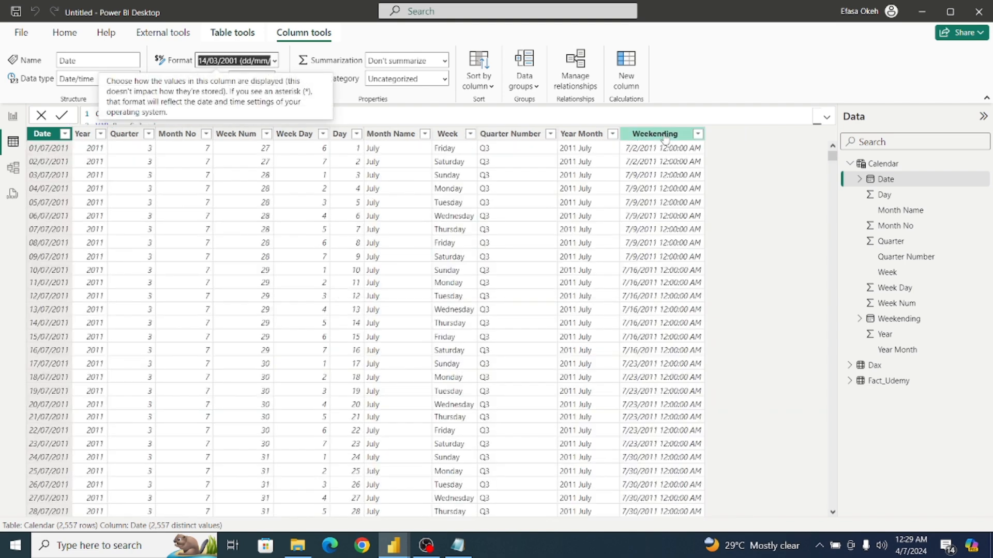
{"action": "left_click", "coordinate": [656, 134]}
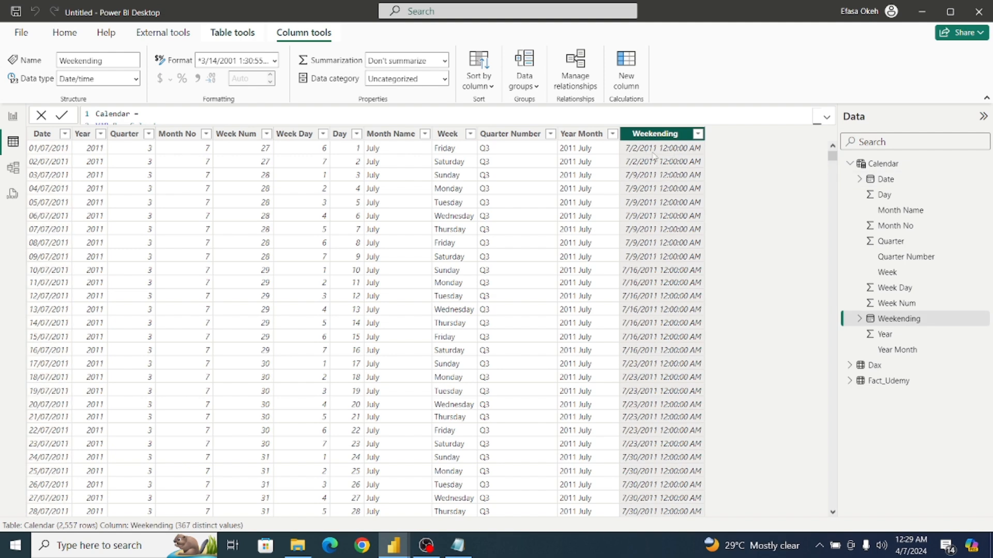
{"action": "left_click", "coordinate": [276, 60]}
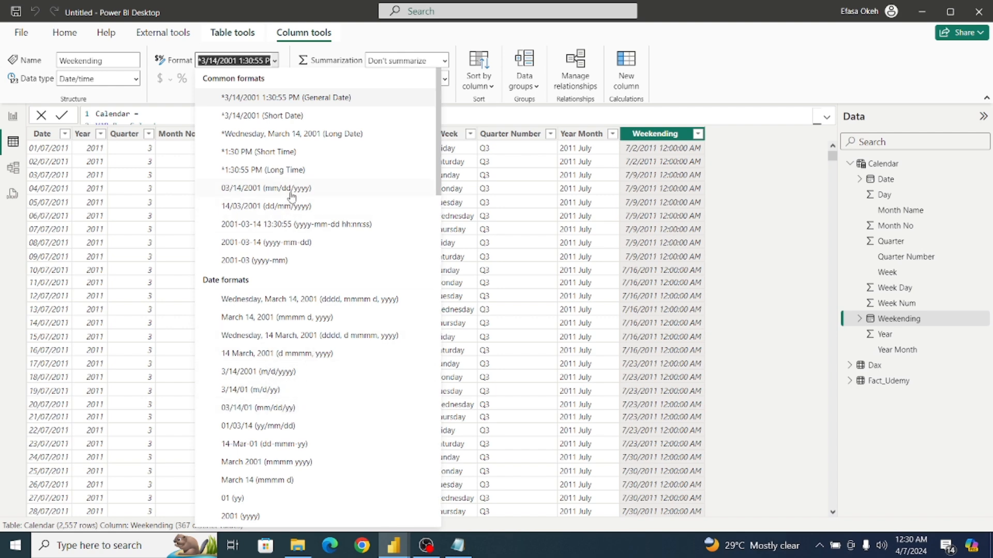
{"action": "left_click", "coordinate": [285, 211]}
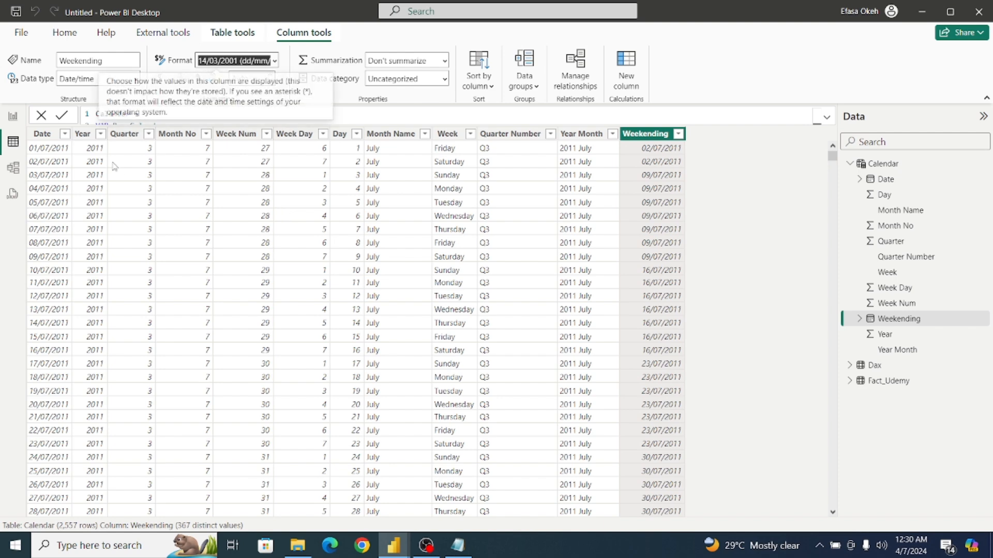
Change the data type of the Calendar table's Date and Weekending columns to Date.
{"action": "left_click", "coordinate": [52, 135]}
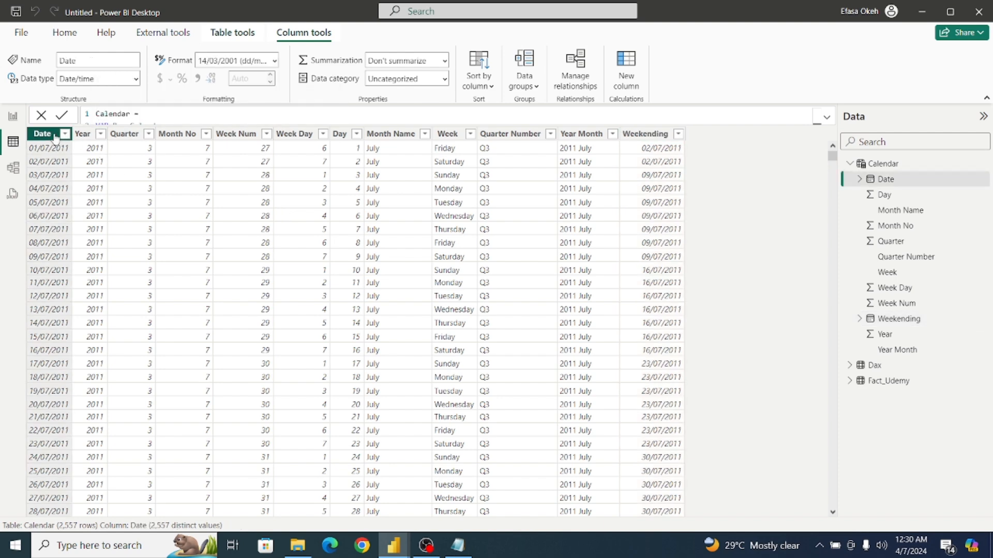
{"action": "left_click", "coordinate": [134, 79]}
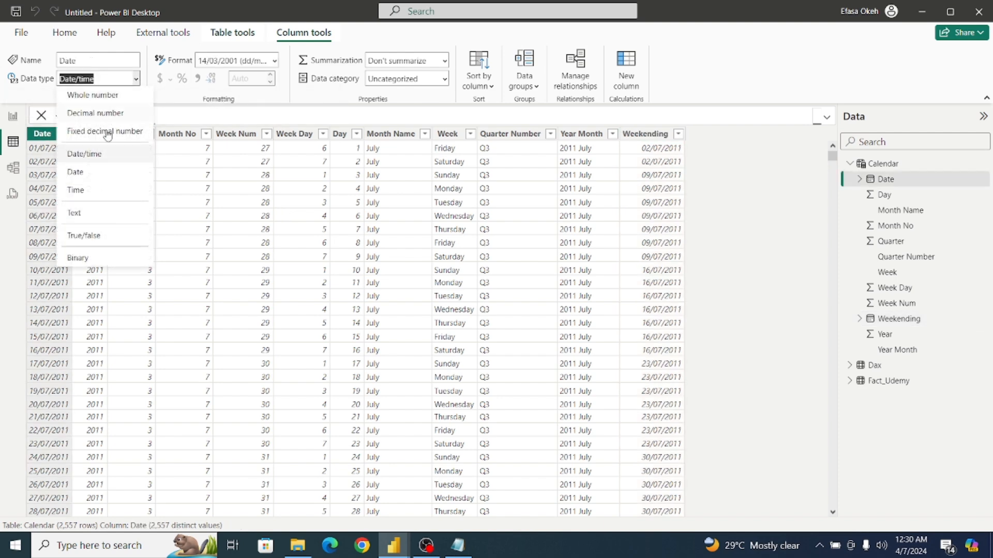
{"action": "left_click", "coordinate": [99, 175]}
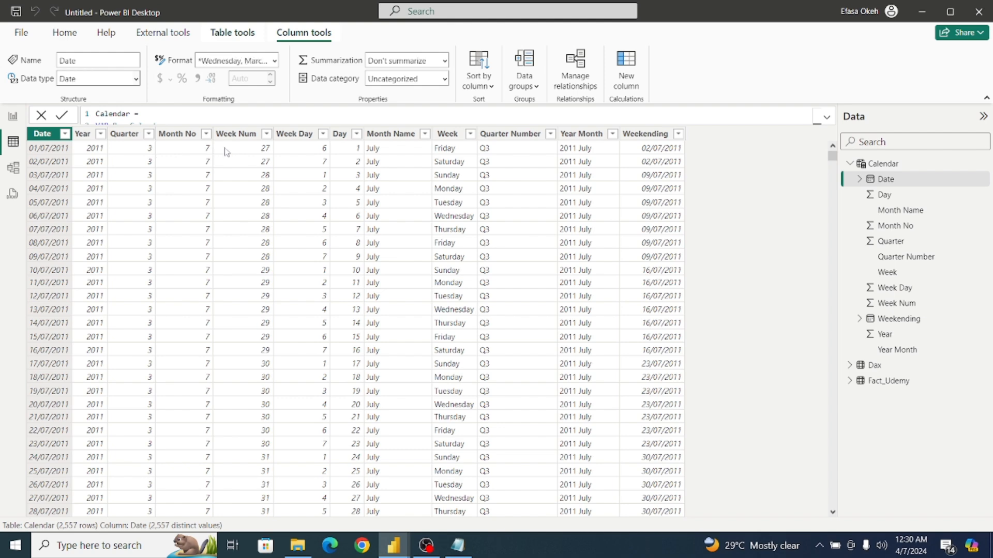
{"action": "left_click", "coordinate": [690, 135]}
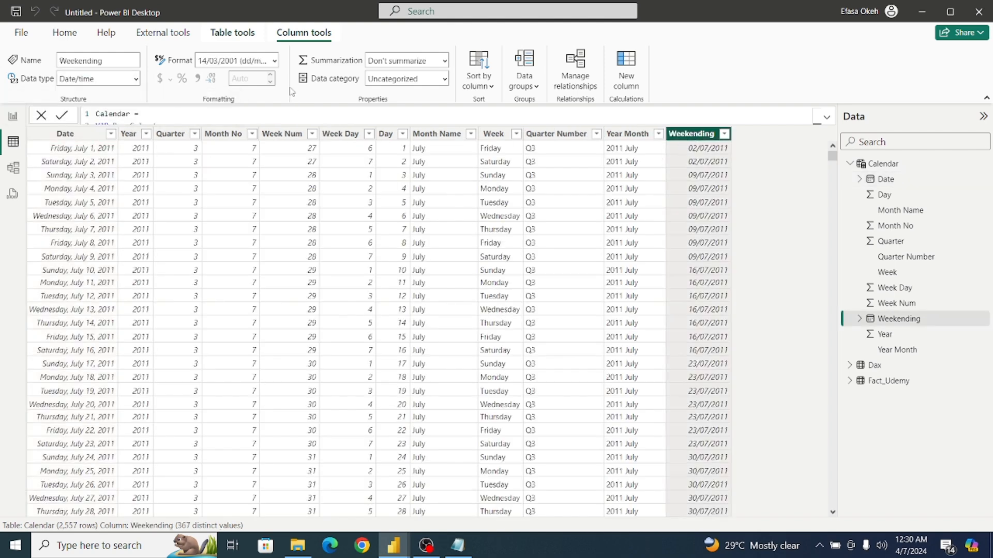
{"action": "left_click", "coordinate": [136, 80]}
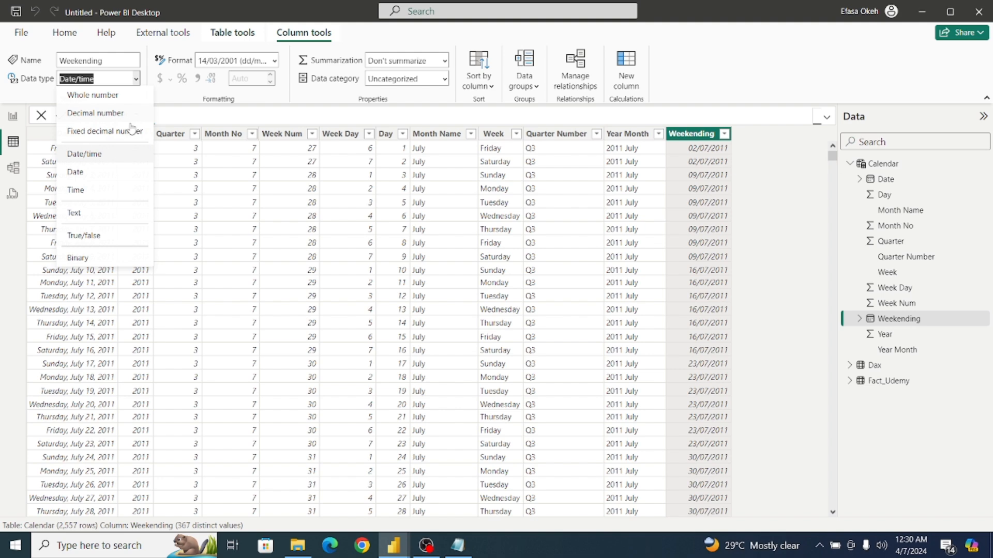
{"action": "left_click", "coordinate": [99, 177]}
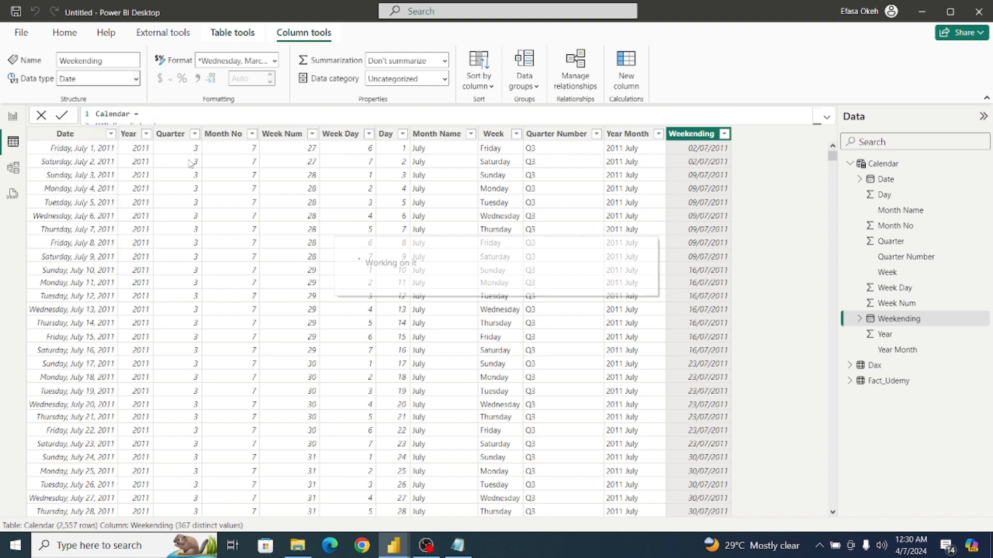
Format the Calendar table's Date column as 14/03/2001 (dd/mm/yyyy).
{"action": "left_click", "coordinate": [88, 133]}
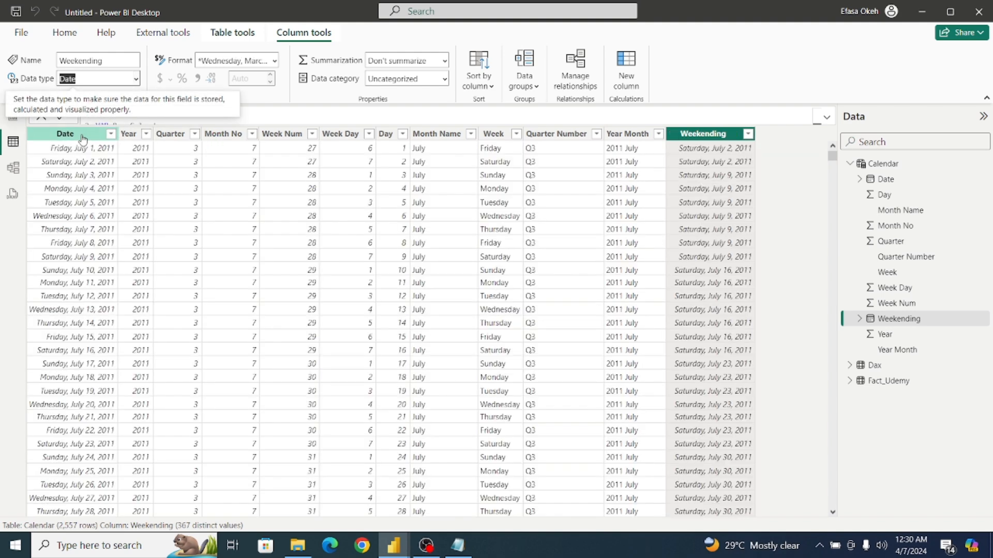
{"action": "left_click", "coordinate": [275, 61]}
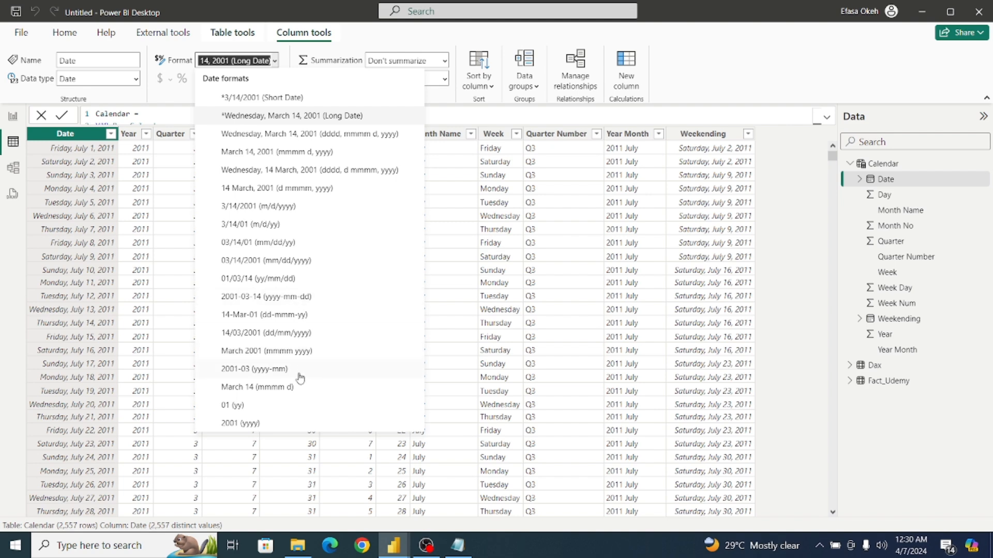
{"action": "left_click", "coordinate": [302, 337]}
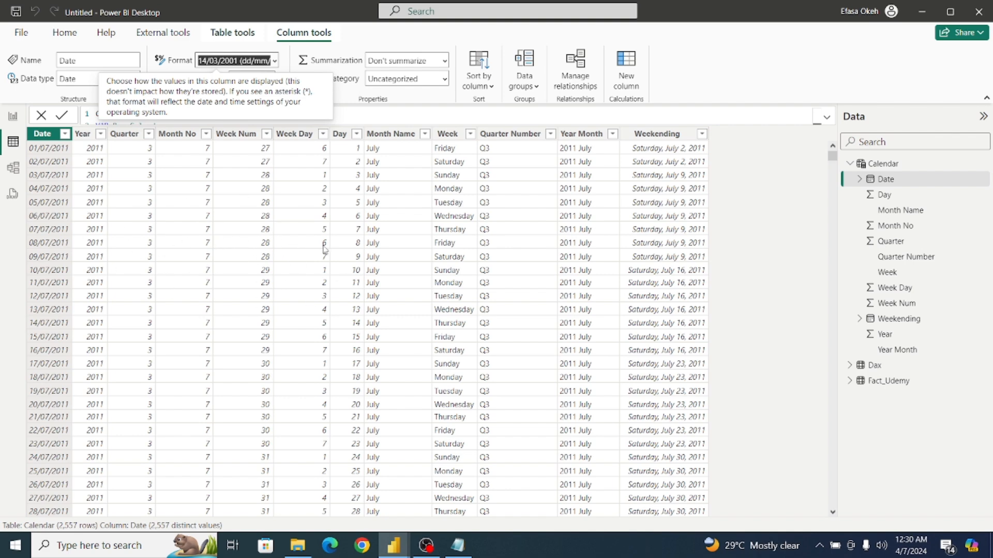
In the data model, relate Fact_Udemy's published_date to the Calendar table's Date and move the Dax card away from the other two tables.
{"action": "left_click", "coordinate": [13, 167]}
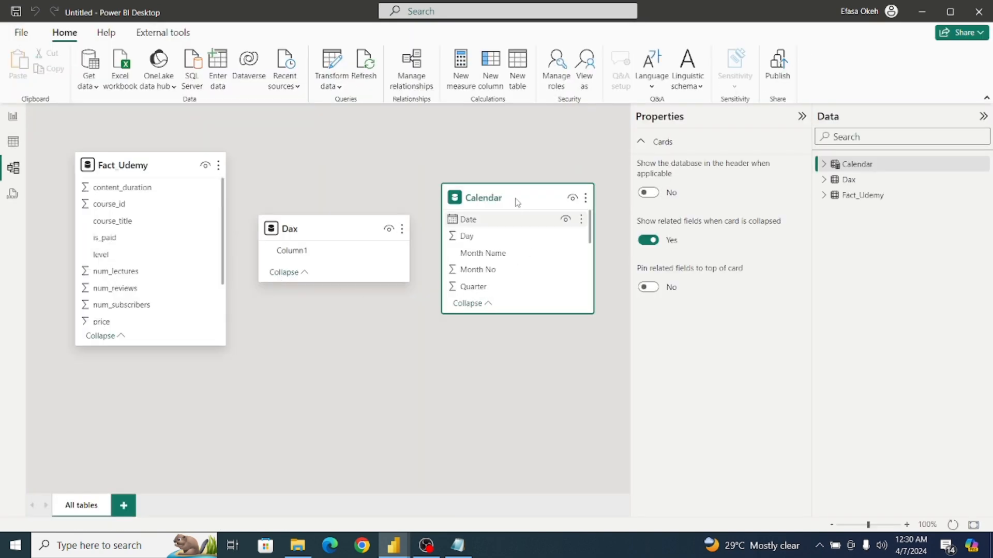
{"action": "left_click_drag", "start_coordinate": [516, 200], "coordinate": [350, 332]}
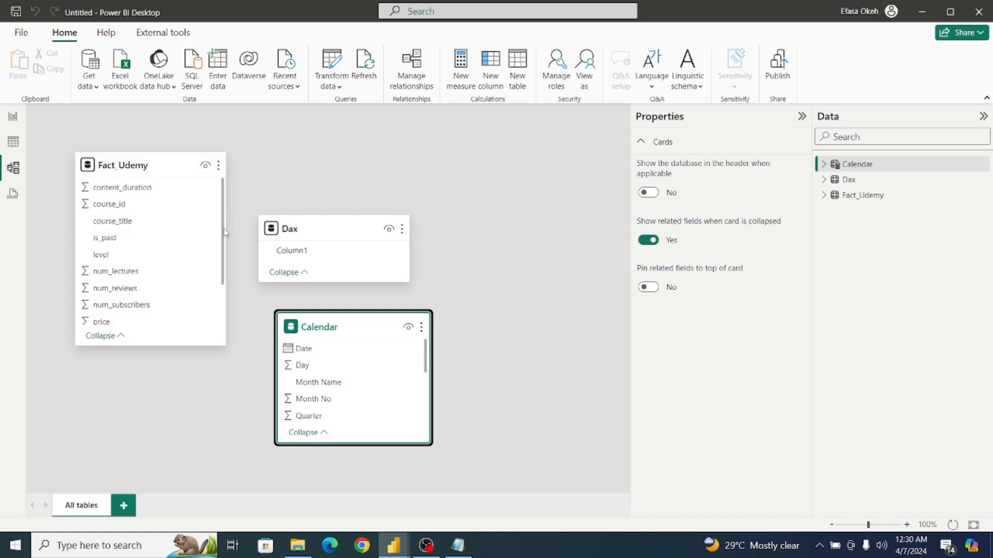
{"action": "scroll", "coordinate": [223, 231], "scroll_direction": "down", "scroll_amount": 3}
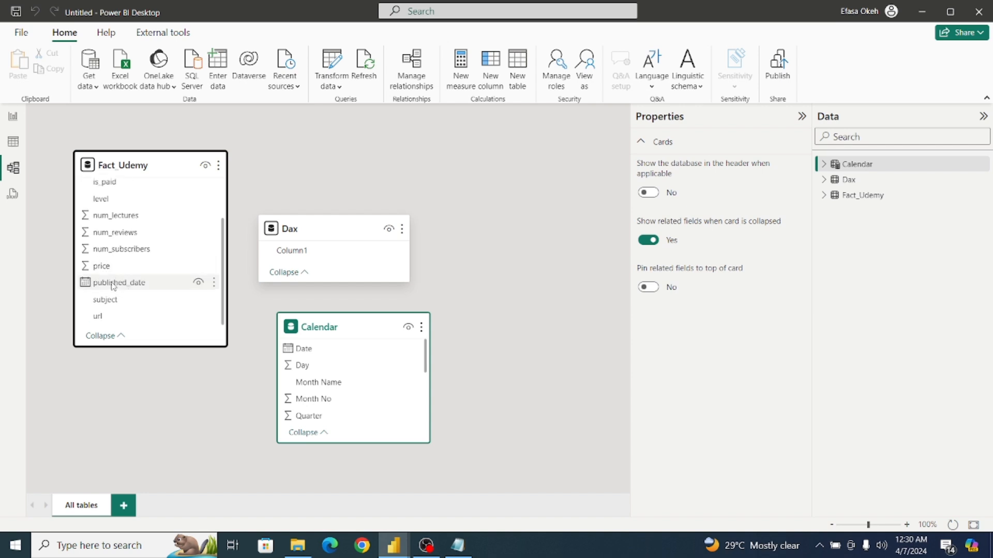
{"action": "left_click_drag", "start_coordinate": [113, 286], "coordinate": [320, 357]}
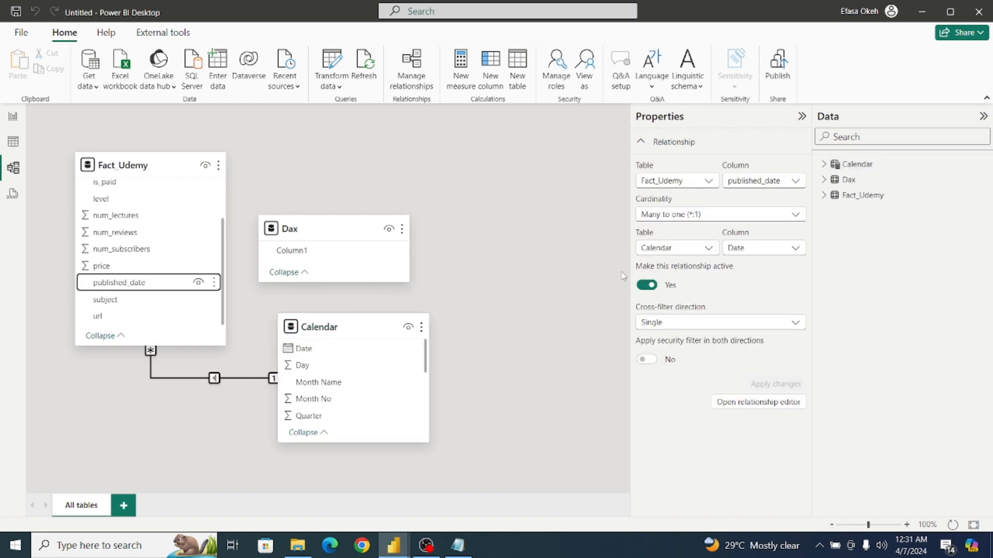
{"action": "left_click", "coordinate": [802, 119]}
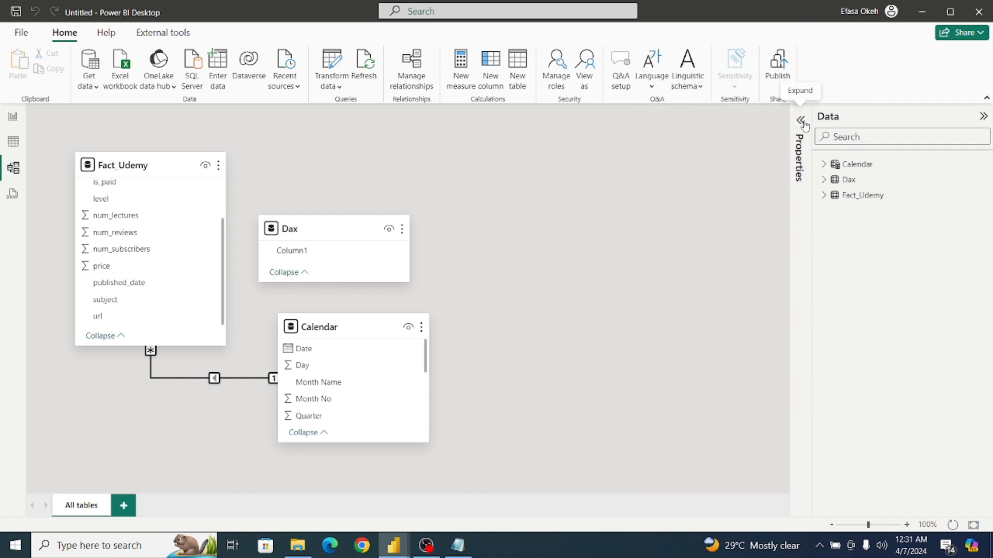
{"action": "left_click_drag", "start_coordinate": [304, 230], "coordinate": [513, 214]}
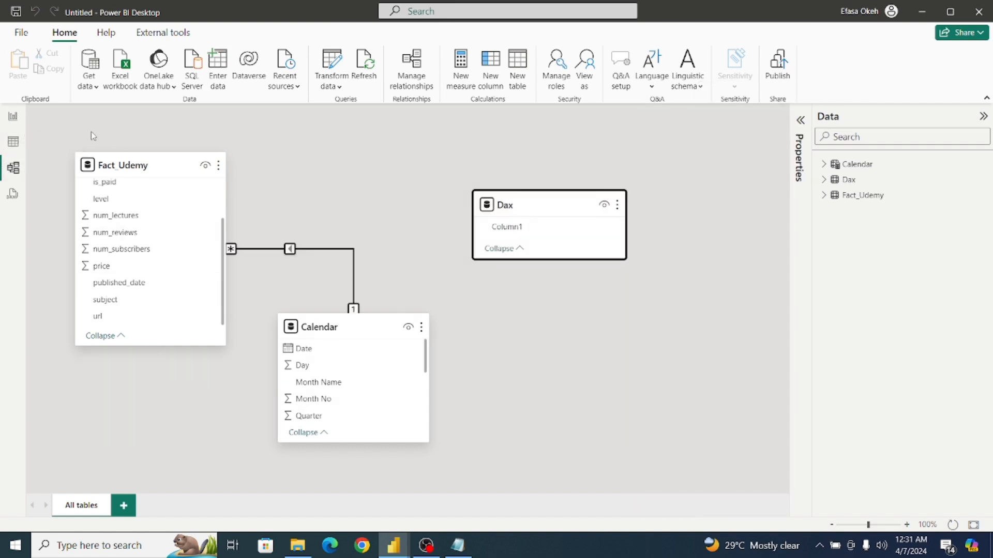
Return to the report page and set its canvas type to Custom with a height of 1080 px.
{"action": "left_click", "coordinate": [13, 146]}
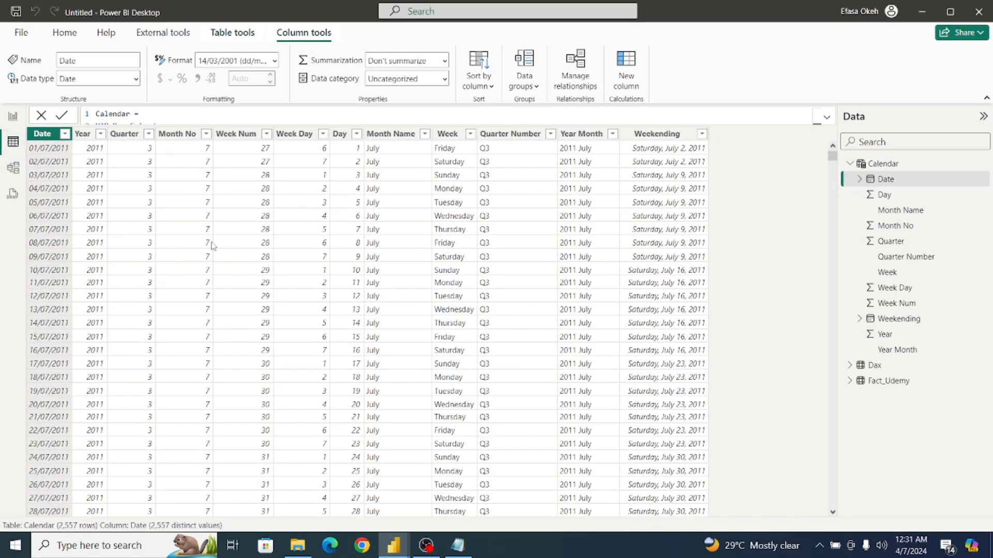
{"action": "left_click", "coordinate": [19, 119]}
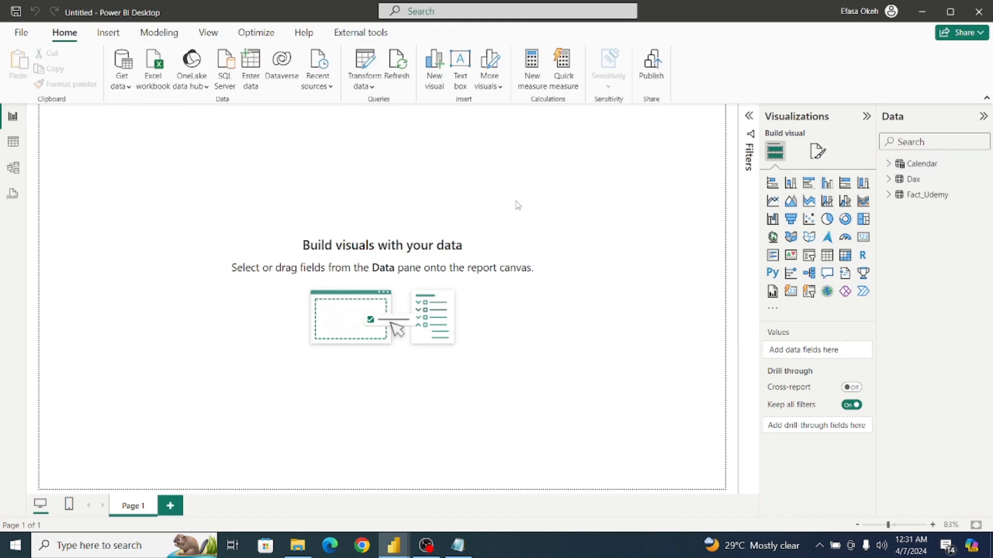
{"action": "left_click", "coordinate": [819, 159]}
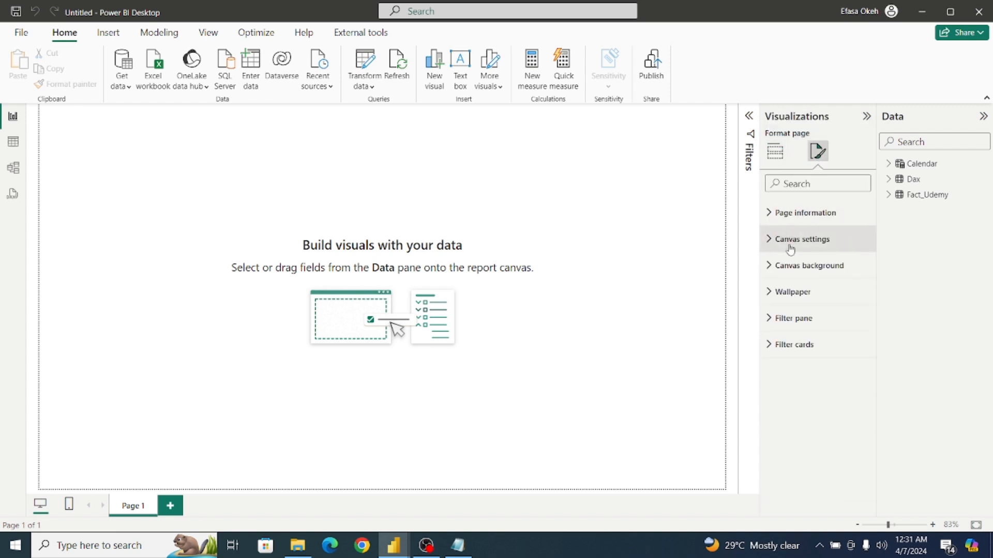
{"action": "left_click", "coordinate": [790, 249]}
{"action": "left_click", "coordinate": [799, 288]}
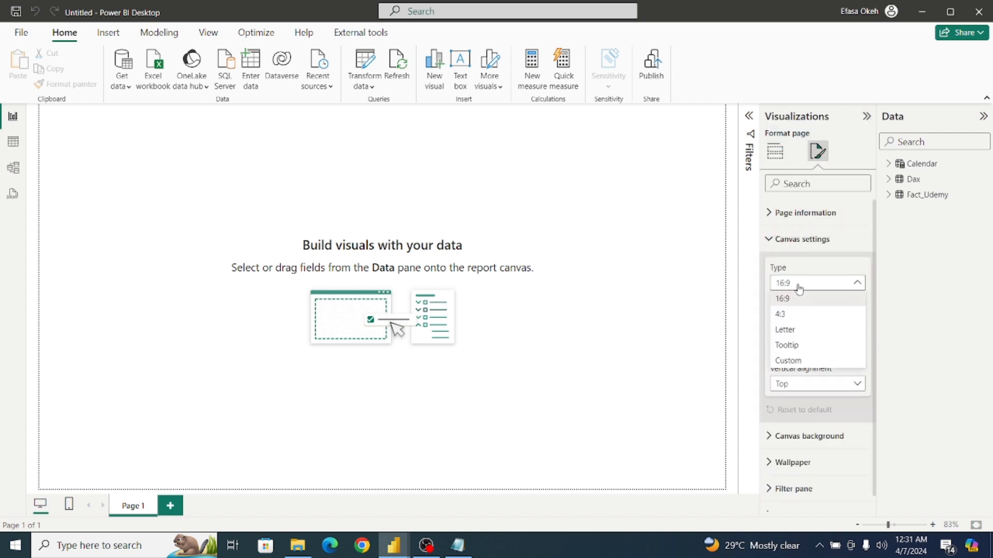
{"action": "left_click", "coordinate": [805, 361]}
{"action": "left_click", "coordinate": [787, 312]}
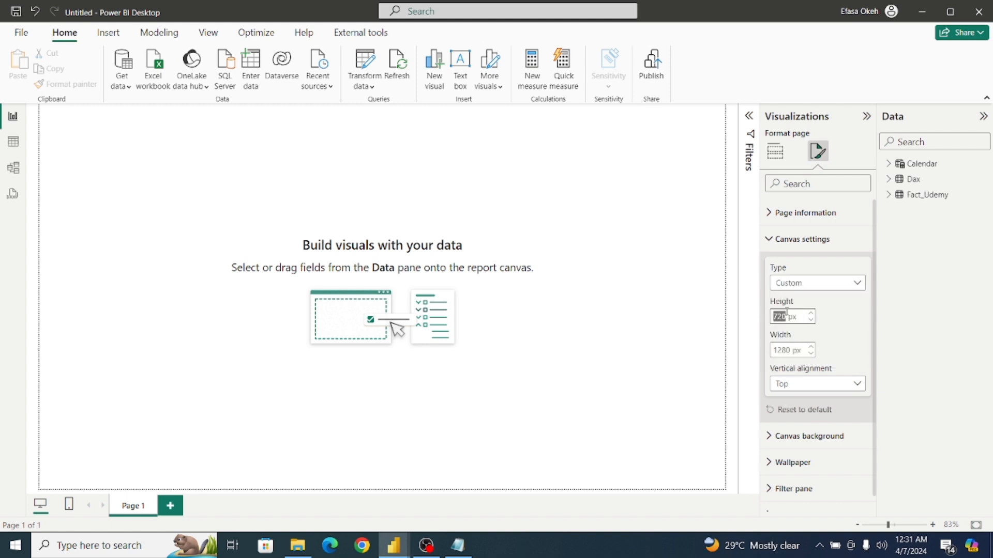
{"action": "type", "text": "108"}
{"action": "key", "text": "Return"}
Set the page canvas width to 1920 px and leave the page formatting settings.
{"action": "left_click", "coordinate": [780, 351]}
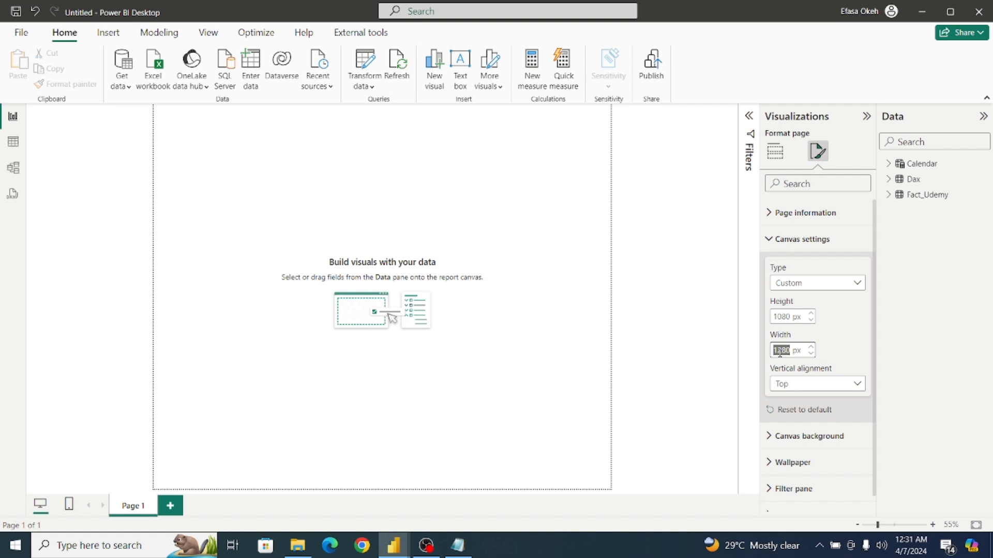
{"action": "type", "text": "1920"}
{"action": "key", "text": "Return"}
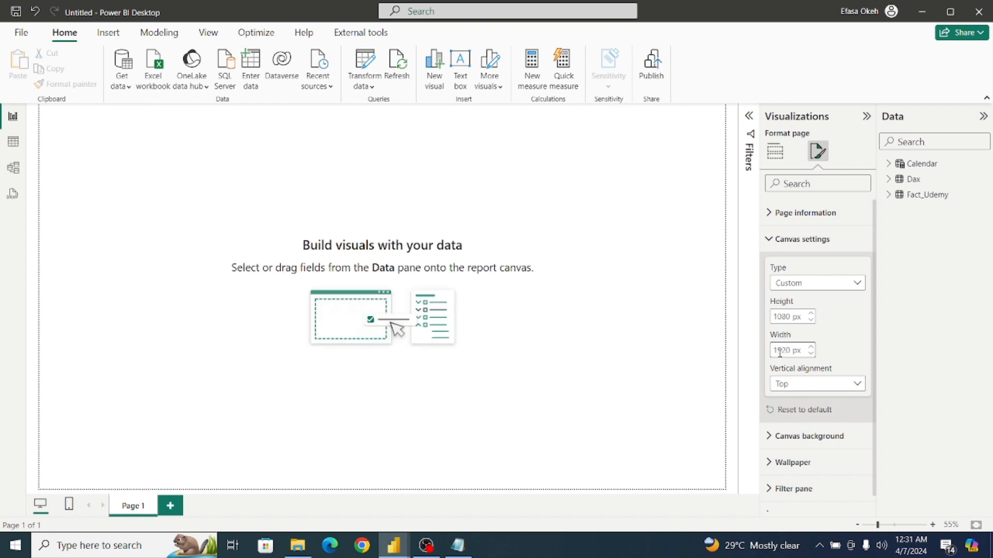
{"action": "left_click", "coordinate": [773, 241]}
{"action": "left_click", "coordinate": [688, 260]}
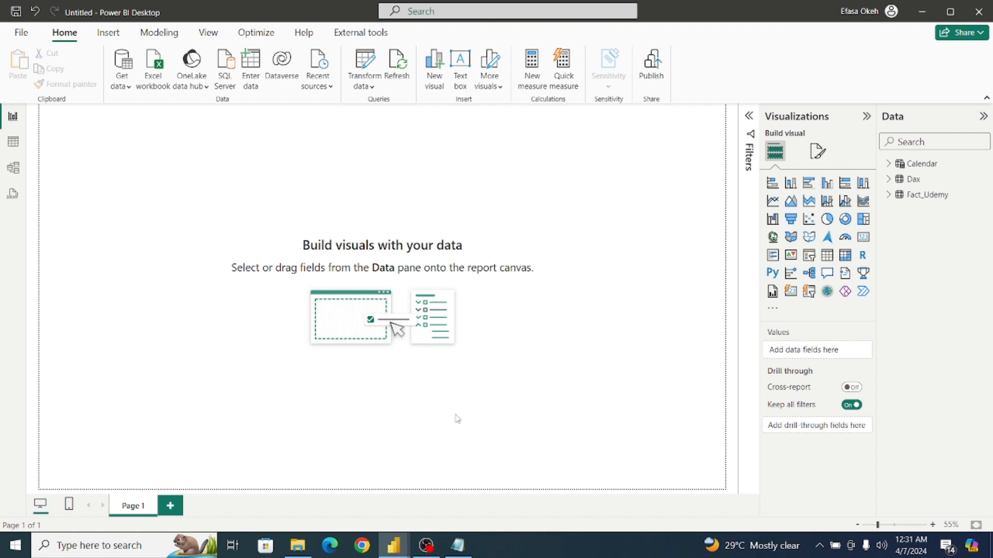
Check the finished Udemy Analysis report's page and measures for reference, and return to the untitled report.
{"action": "mouse_move", "coordinate": [393, 546]}
{"action": "left_click", "coordinate": [339, 512]}
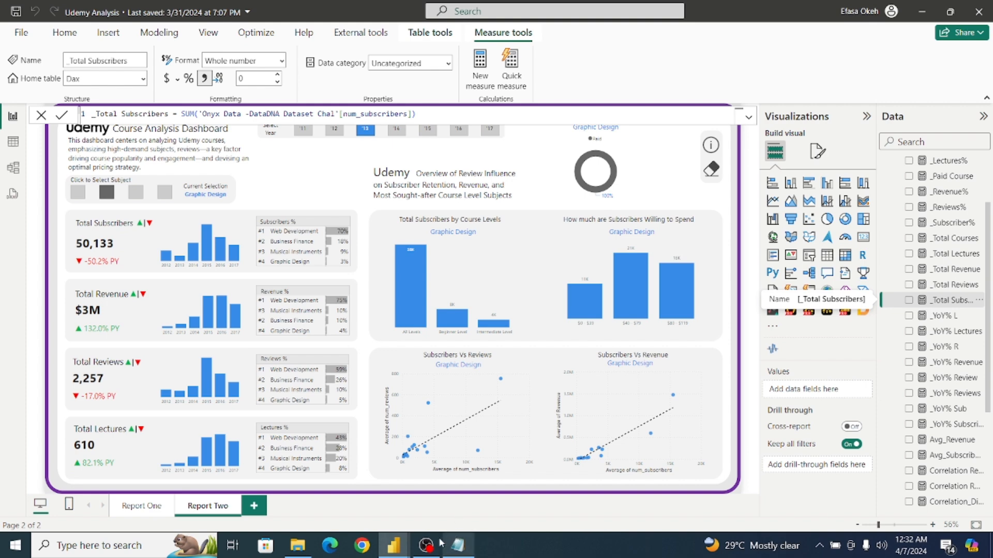
{"action": "mouse_move", "coordinate": [407, 549]}
{"action": "left_click", "coordinate": [442, 512]}
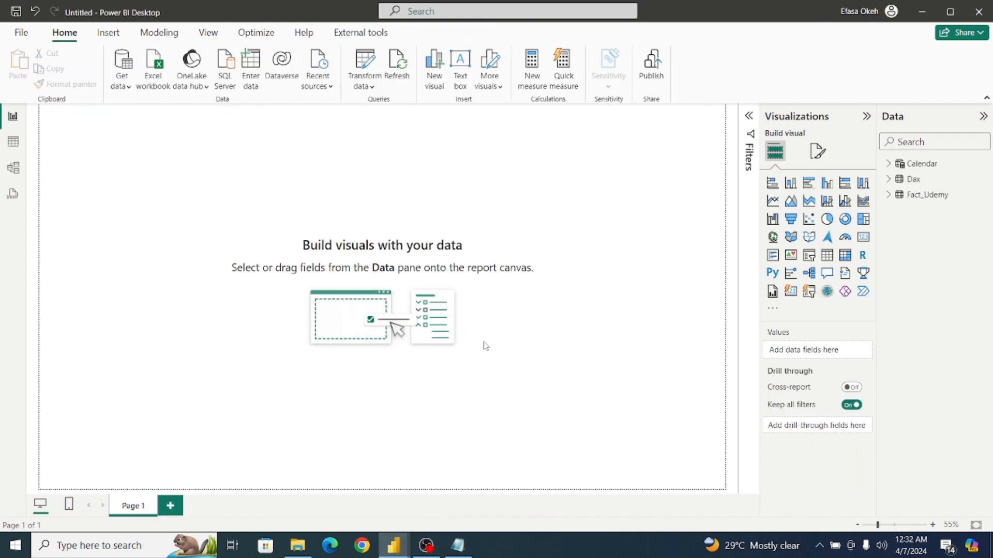
Create the measure _Total Courses = COUNT(Fact_Udemy[course_id]) in the Dax table.
{"action": "left_click", "coordinate": [914, 182]}
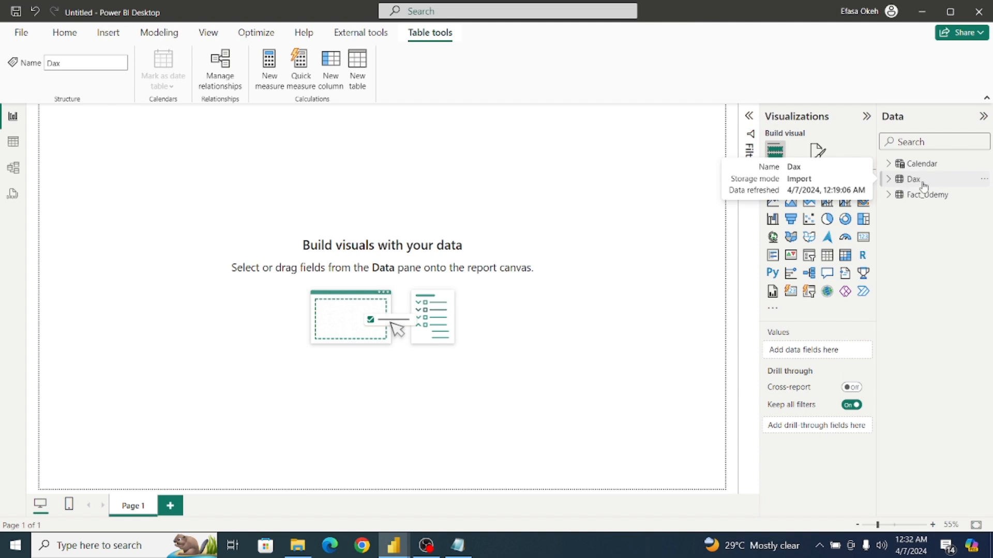
{"action": "left_click", "coordinate": [270, 66]}
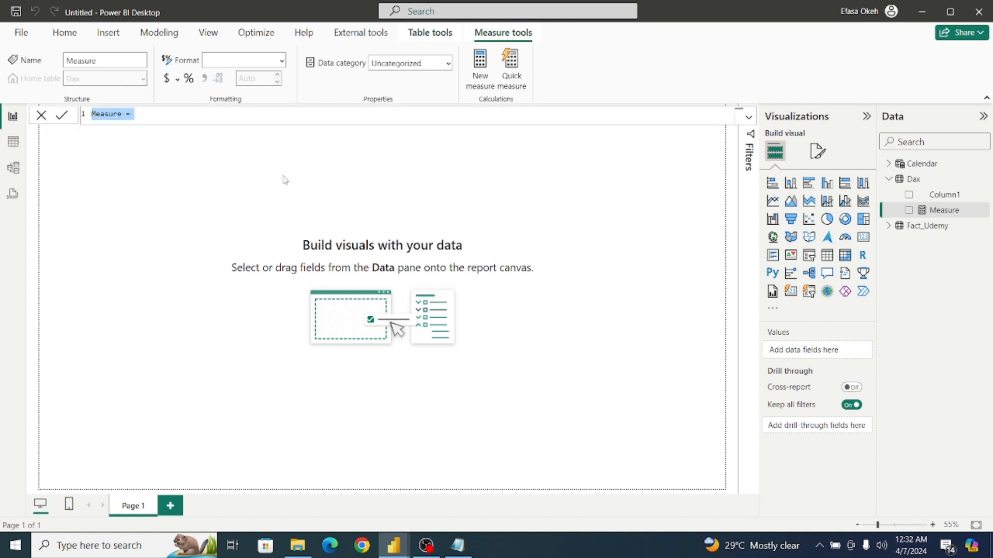
{"action": "key", "text": "BackSpace"}
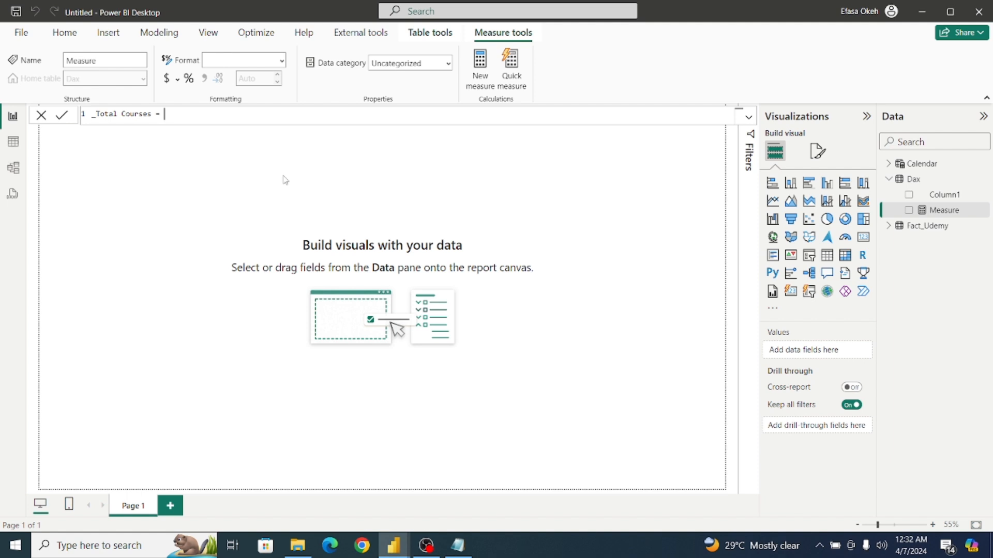
{"action": "type", "text": "Count"}
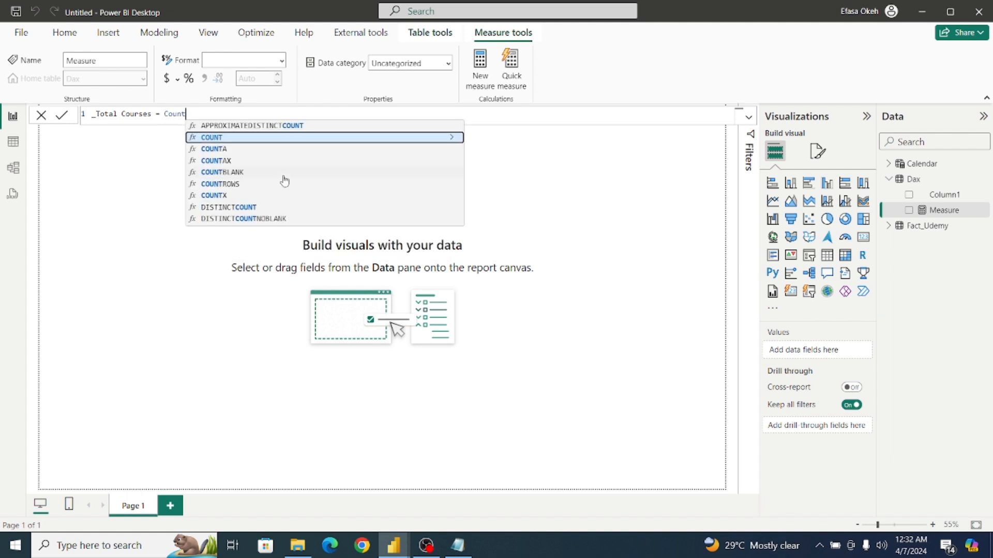
{"action": "left_click", "coordinate": [269, 139]}
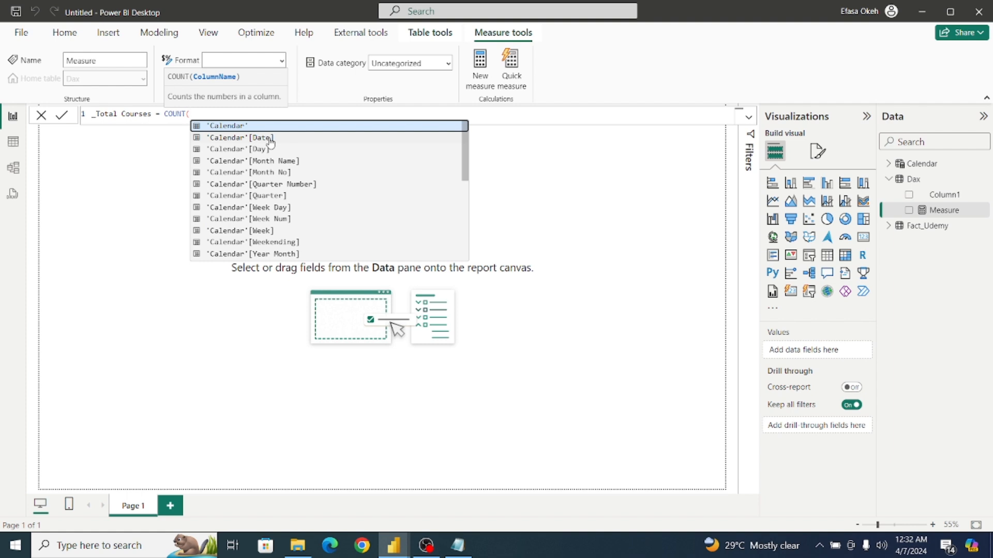
{"action": "type", "text": "Fact"}
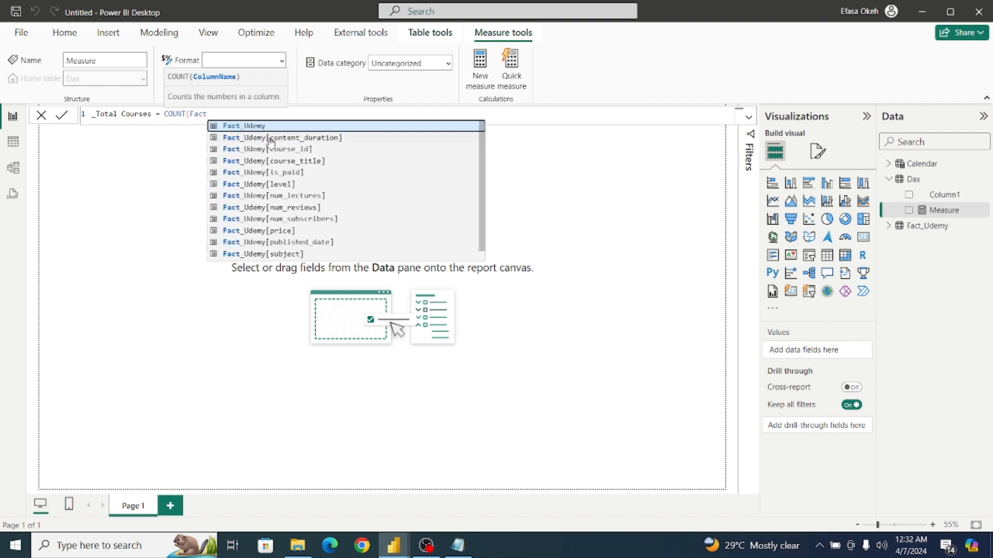
{"action": "left_click", "coordinate": [272, 150]}
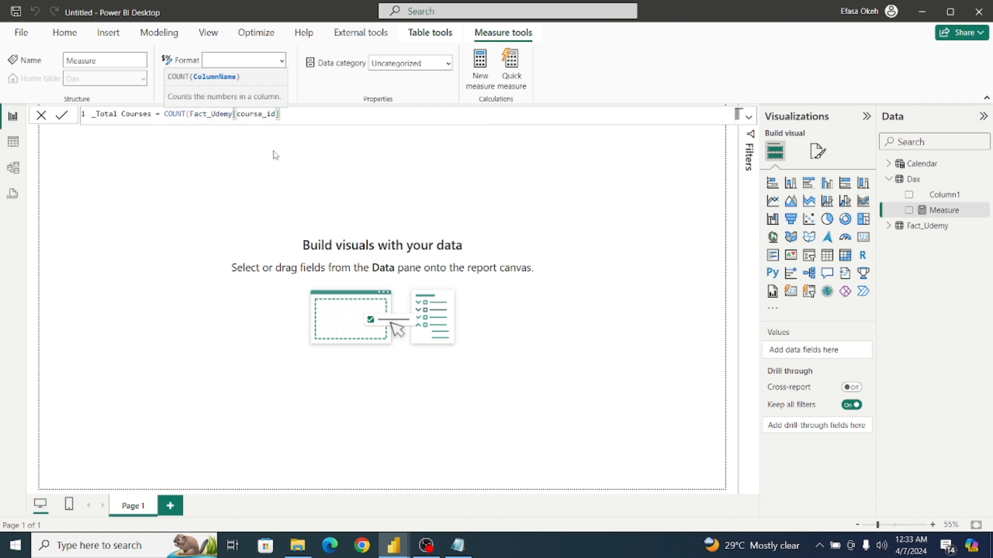
{"action": "type", "text": ")"}
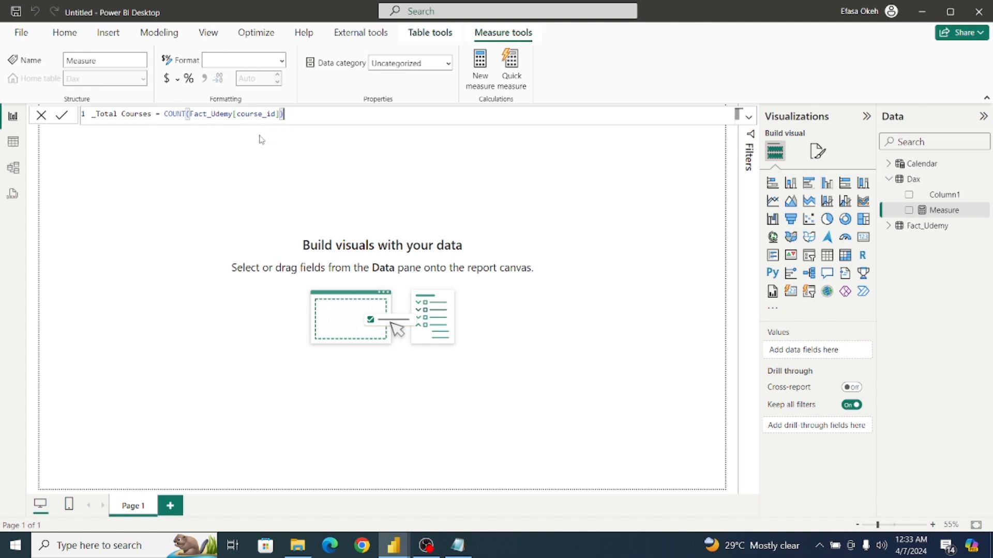
{"action": "left_click", "coordinate": [60, 115]}
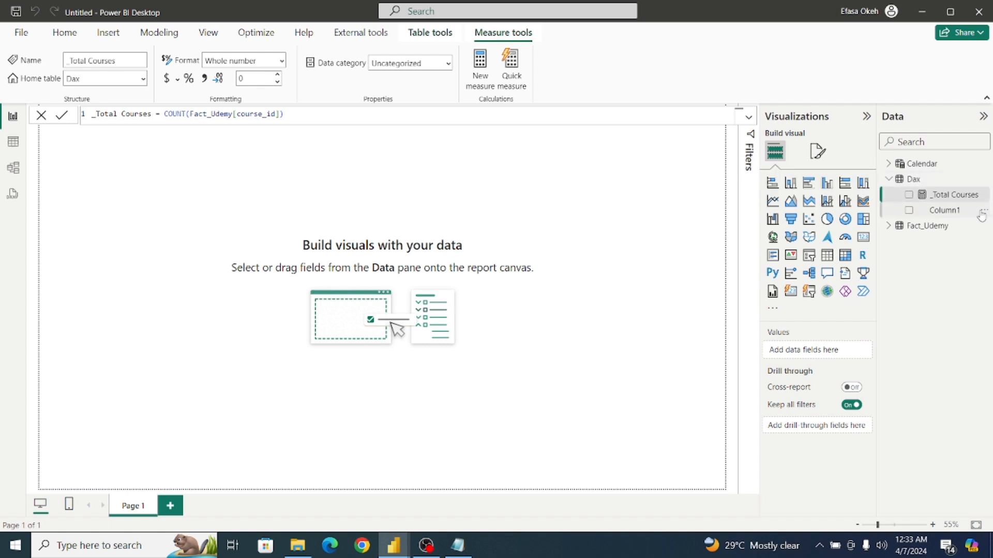
Delete the placeholder column Column1 from the Dax table.
{"action": "left_click", "coordinate": [982, 213]}
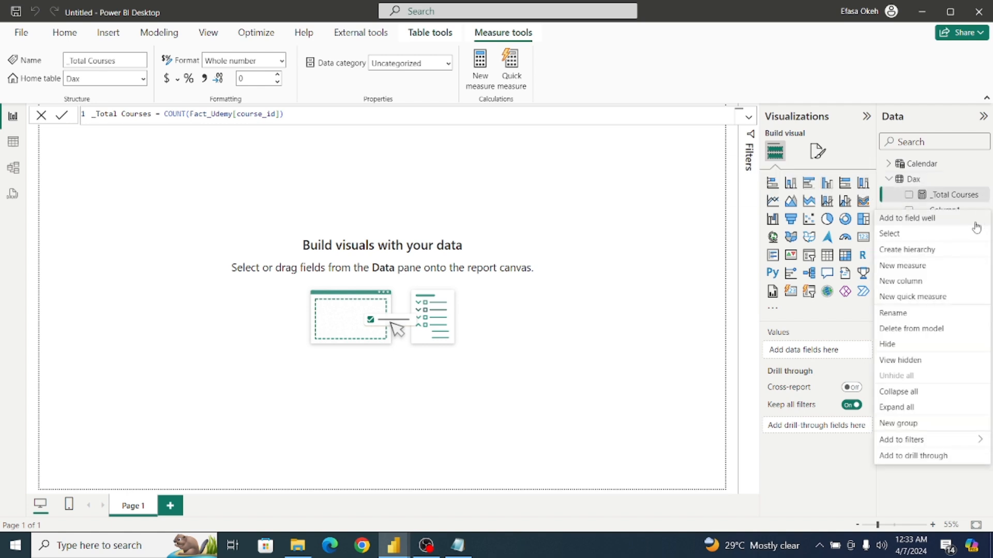
{"action": "left_click", "coordinate": [914, 333]}
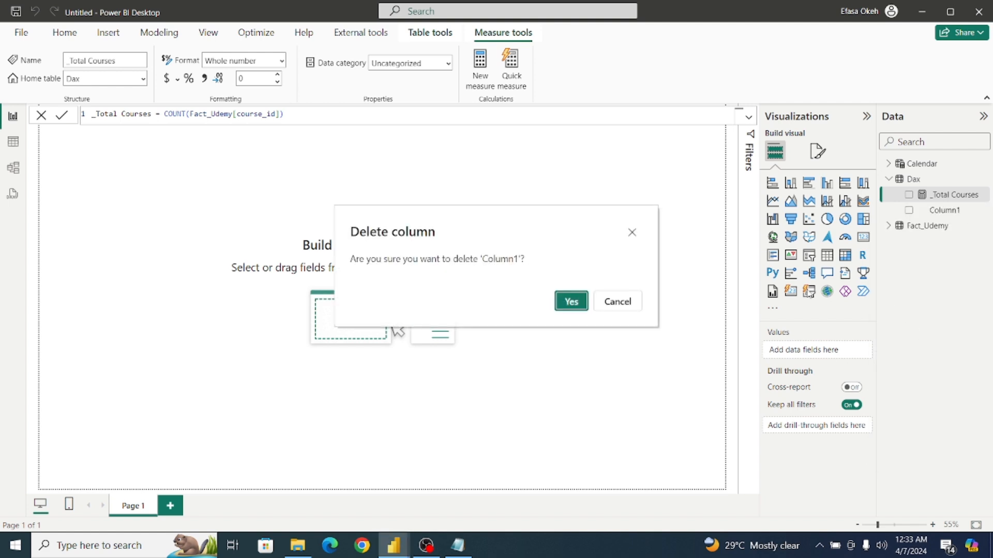
{"action": "left_click", "coordinate": [577, 301]}
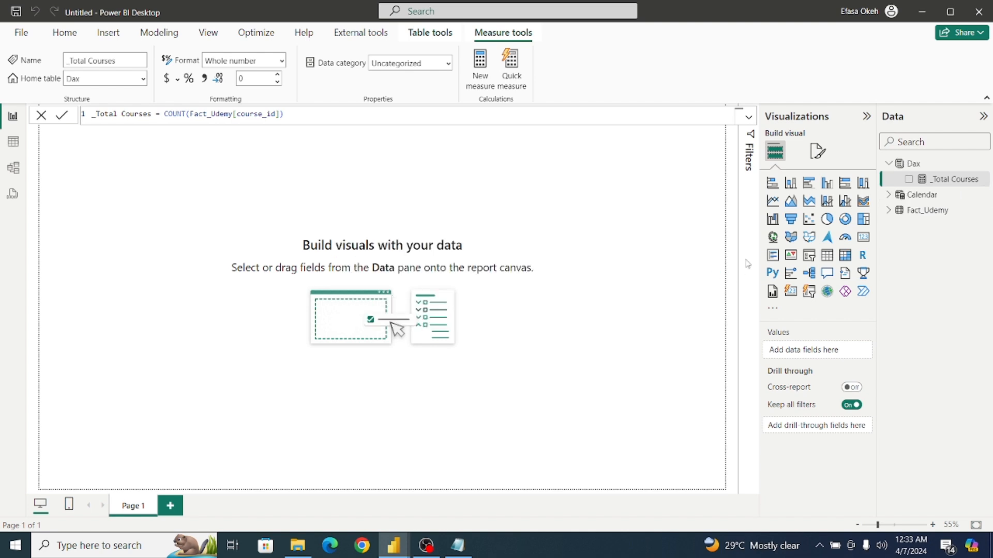
Review the data rows of the Calendar and Fact_Udemy tables, and return to the report page.
{"action": "left_click", "coordinate": [914, 163]}
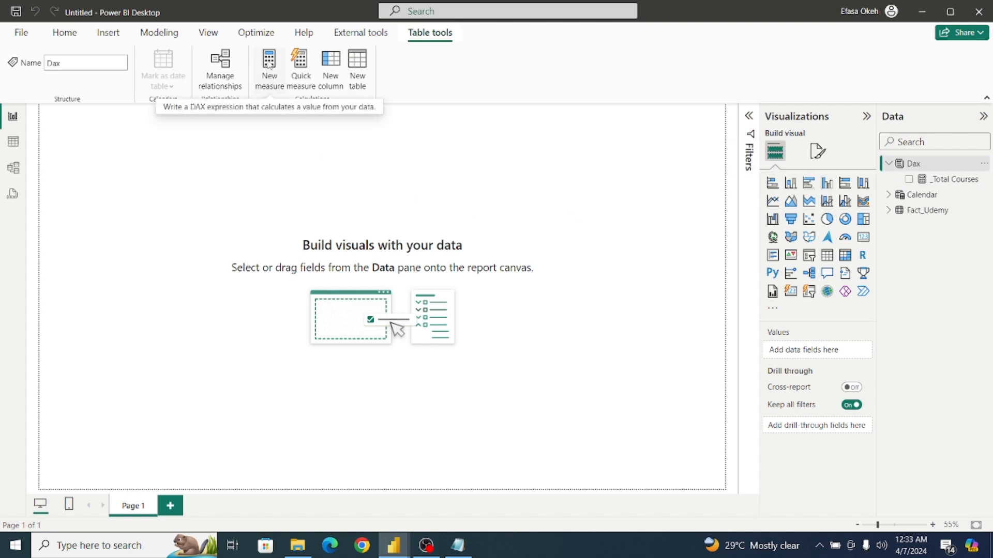
{"action": "left_click", "coordinate": [12, 147]}
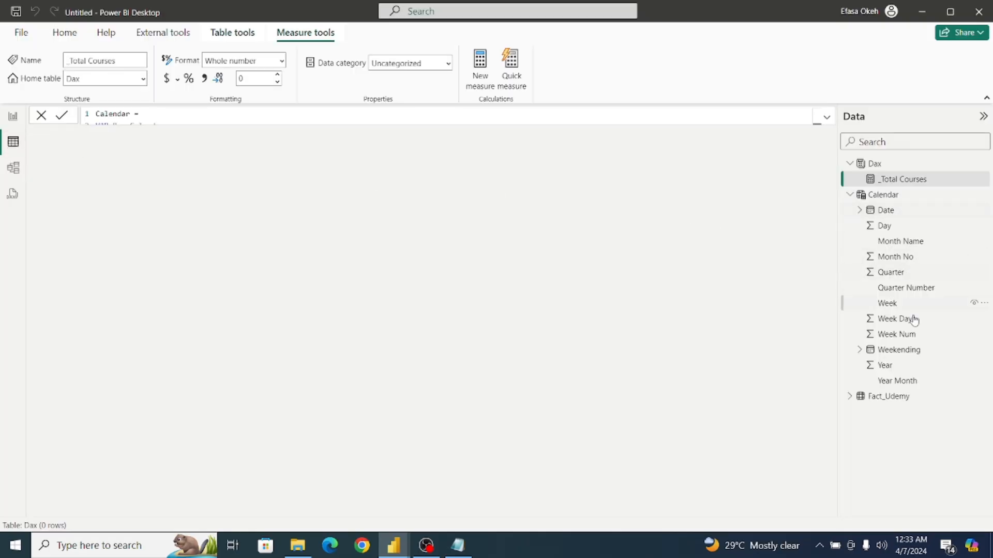
{"action": "left_click", "coordinate": [879, 194]}
{"action": "left_click", "coordinate": [850, 195]}
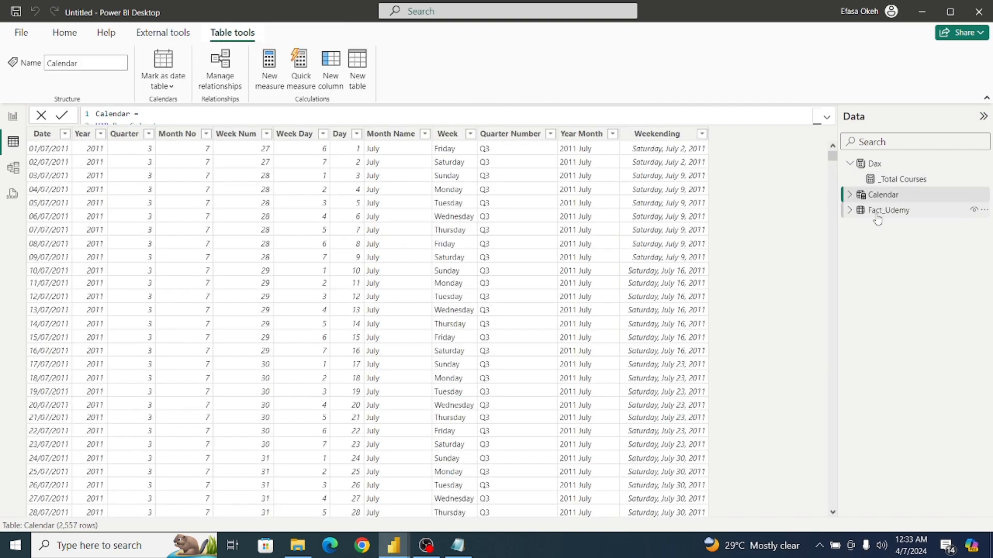
{"action": "left_click", "coordinate": [879, 212]}
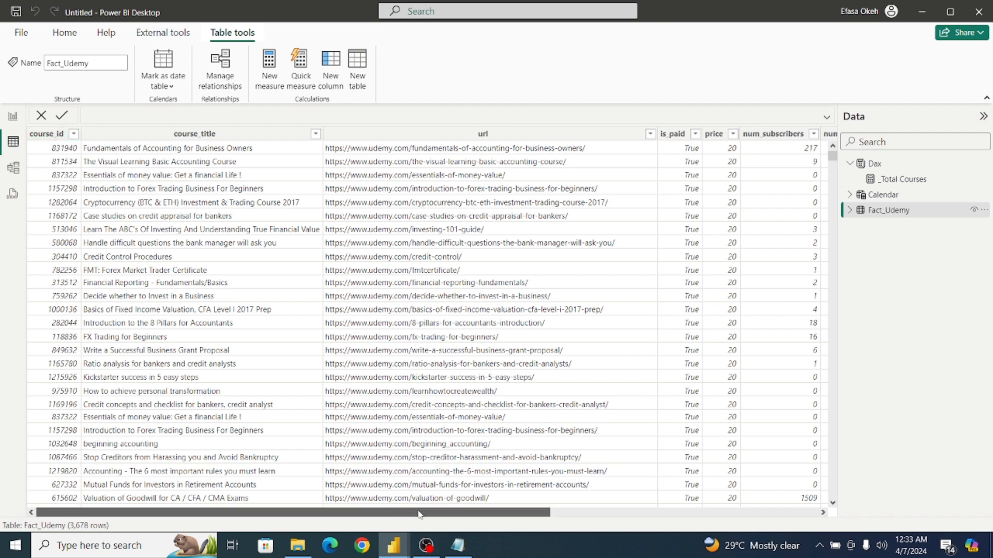
{"action": "scroll", "coordinate": [447, 494], "scroll_direction": "right", "scroll_amount": 5}
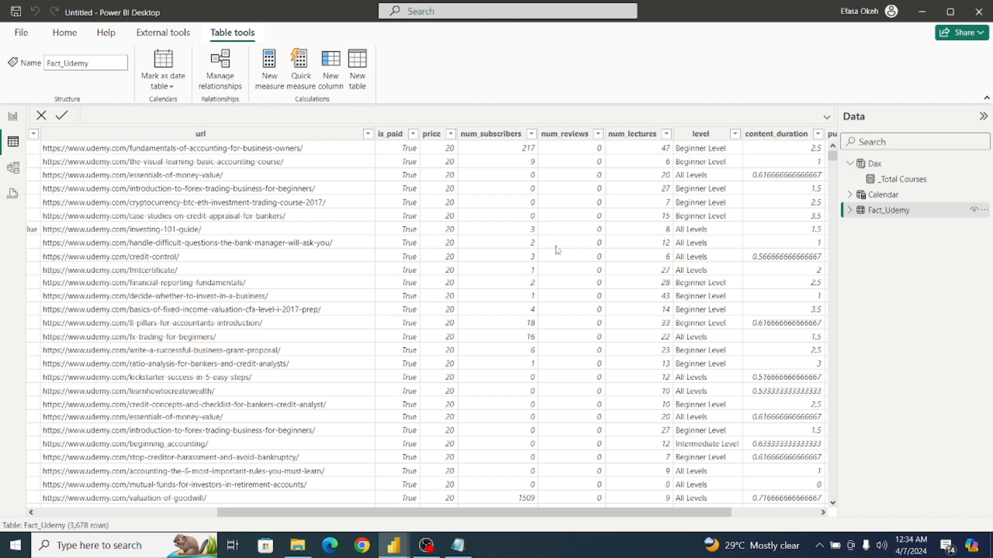
{"action": "left_click", "coordinate": [13, 116]}
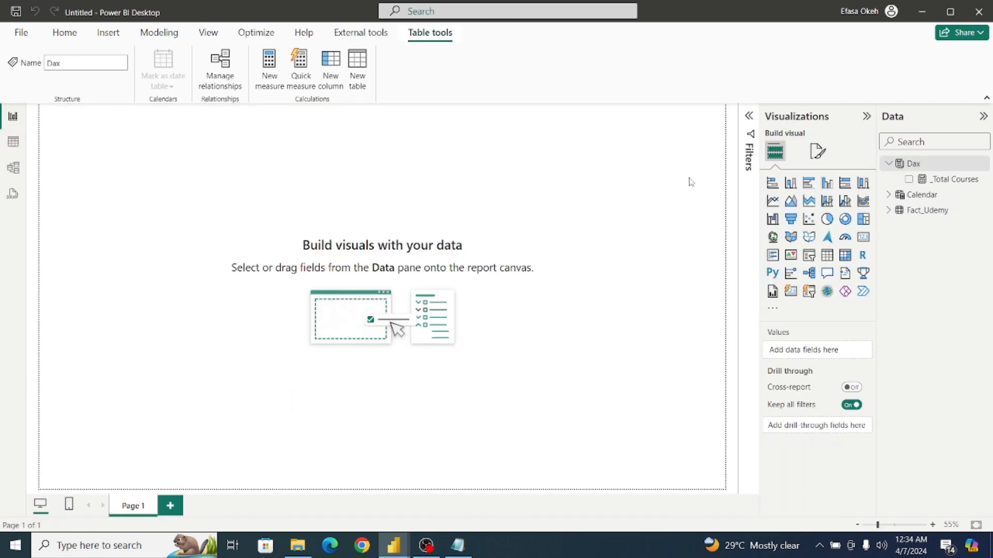
Create the measure _Total Subscribers = Sum(Fact_Udemy[num_subscribers]) in the Dax table.
{"action": "left_click", "coordinate": [926, 165]}
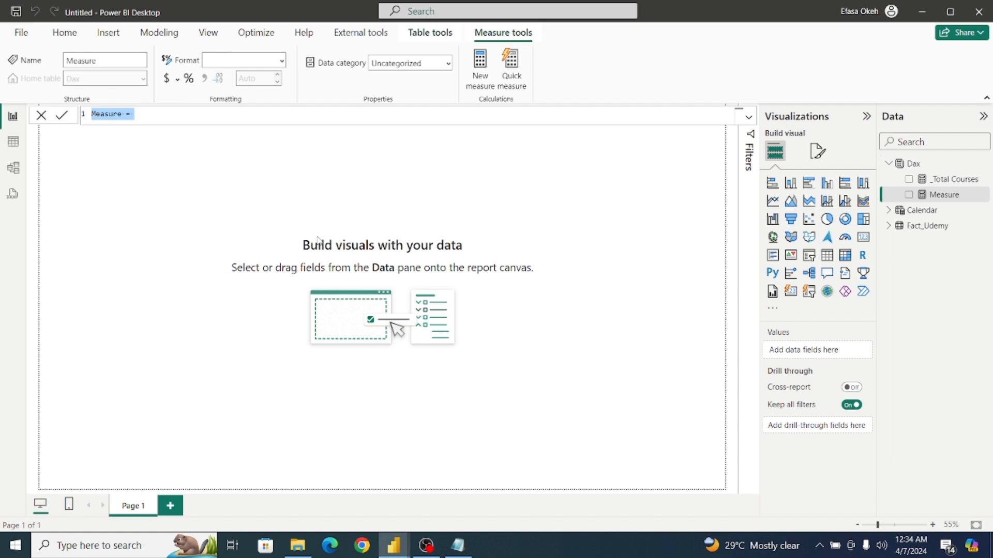
{"action": "key", "text": "BackSpace"}
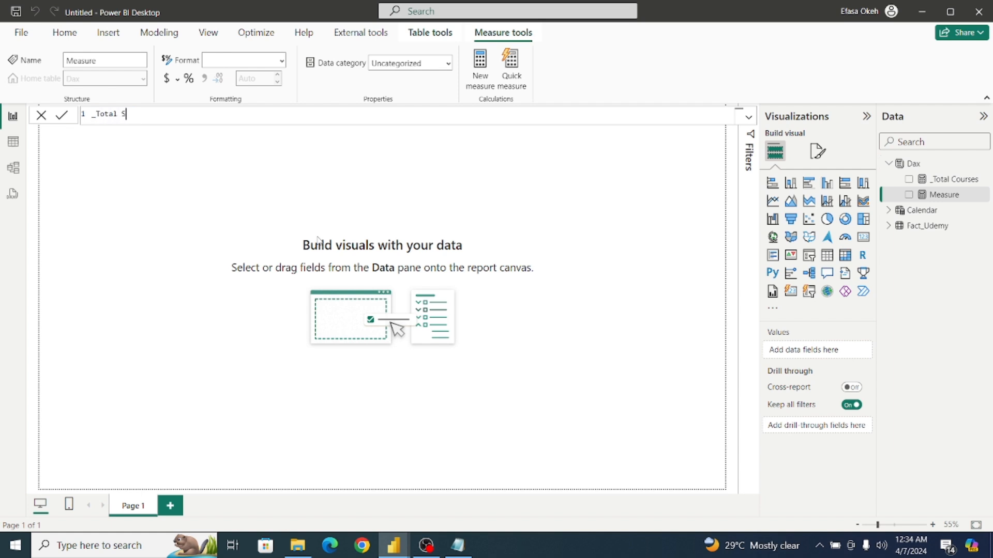
{"action": "type", "text": "_Total Subscribers = Sum"}
{"action": "key", "text": "BackSpace"}
{"action": "type", "text": "("}
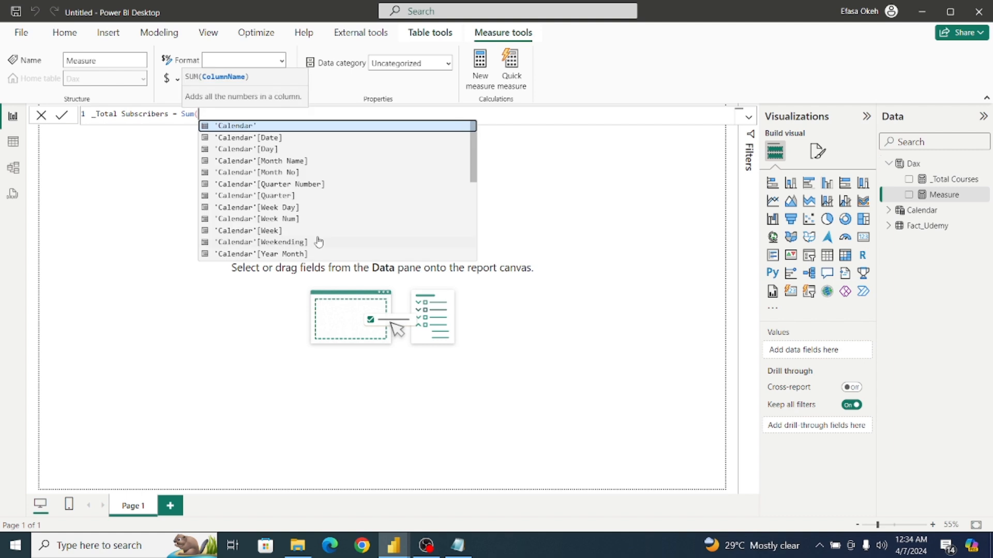
{"action": "type", "text": "Fact"}
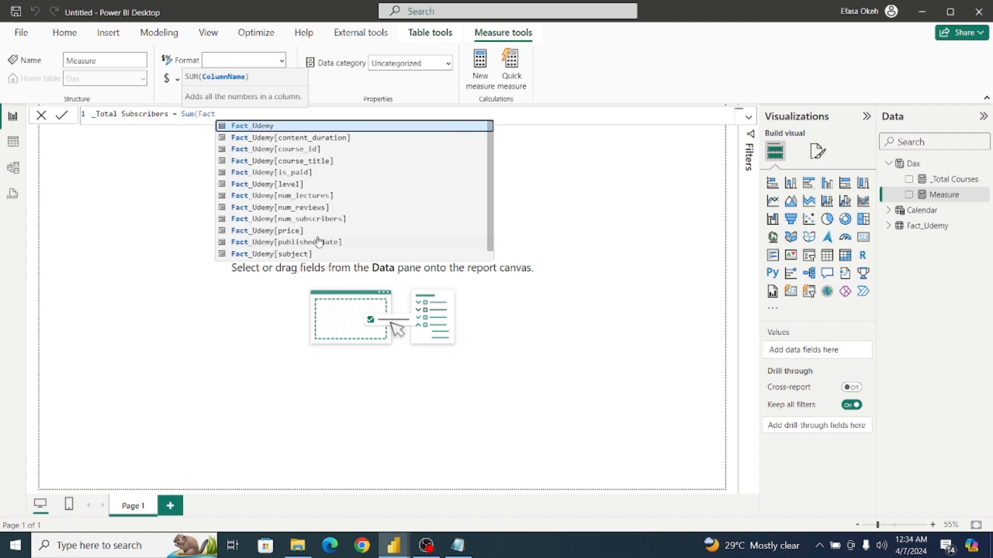
{"action": "left_click", "coordinate": [316, 220]}
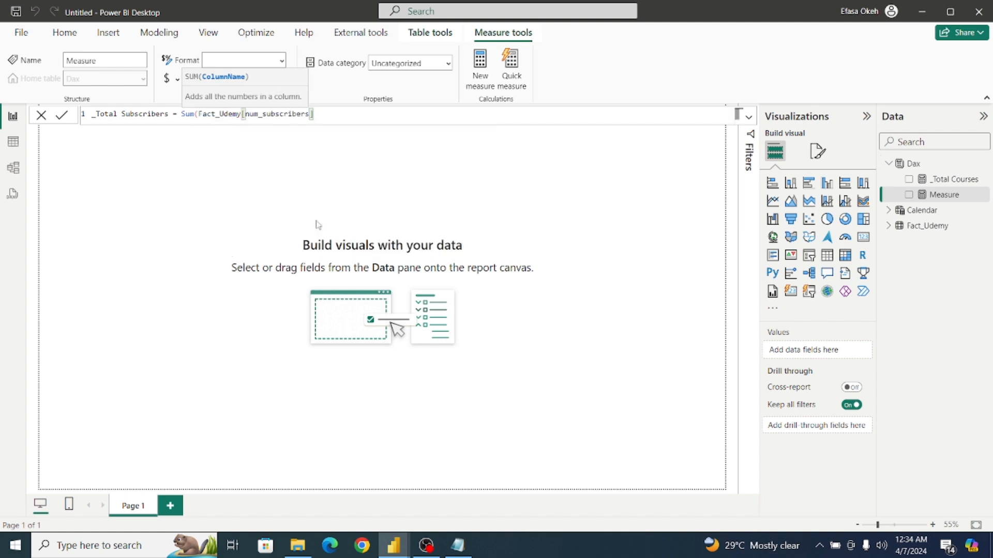
{"action": "type", "text": ")"}
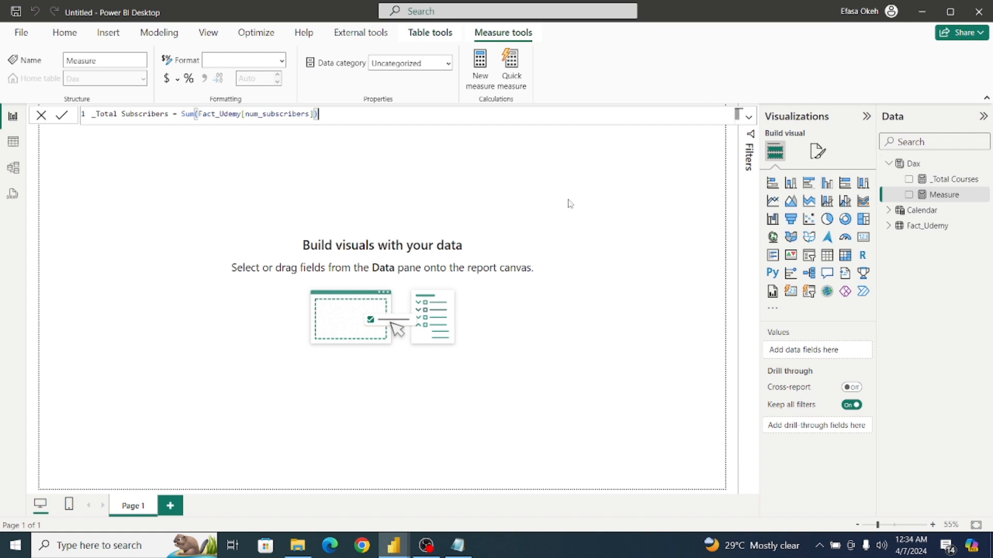
{"action": "left_click", "coordinate": [63, 117]}
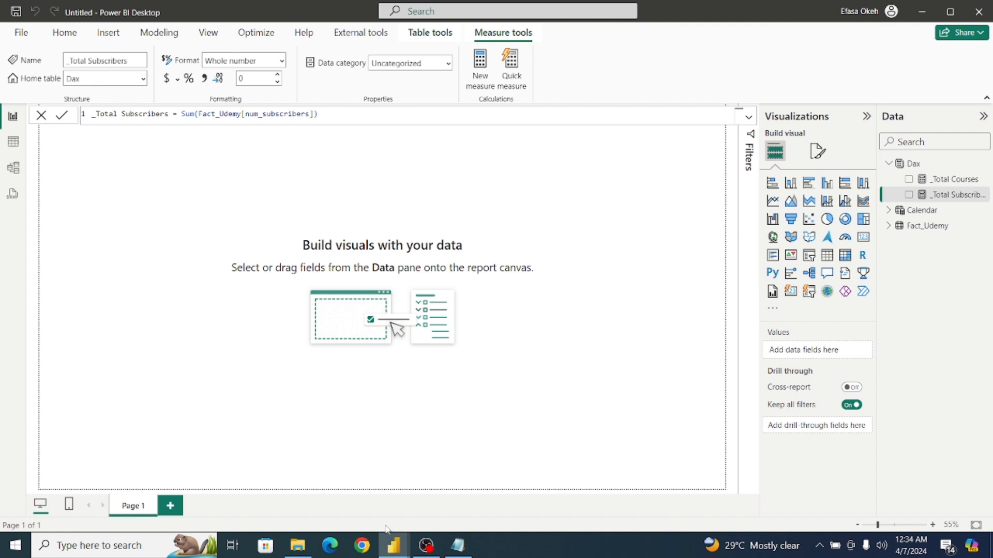
Check the metric cards in the finished Udemy Analysis report for reference, and return to the untitled report.
{"action": "mouse_move", "coordinate": [394, 550]}
{"action": "left_click", "coordinate": [317, 488]}
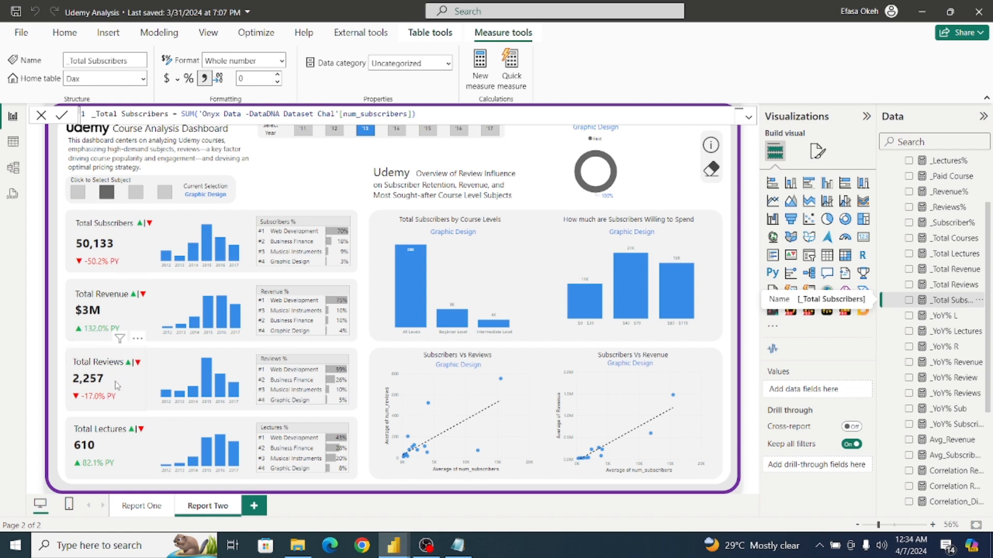
{"action": "mouse_move", "coordinate": [388, 547]}
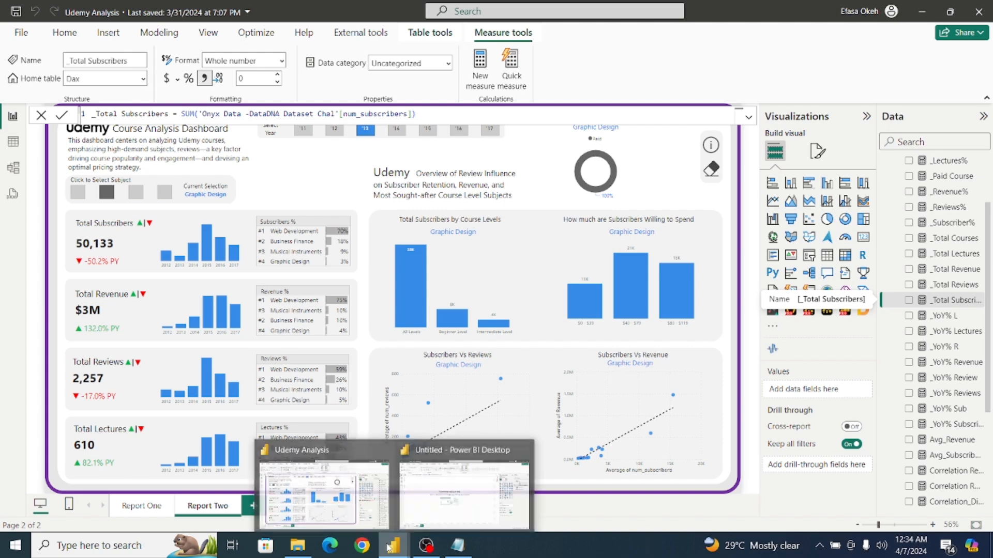
{"action": "left_click", "coordinate": [436, 482]}
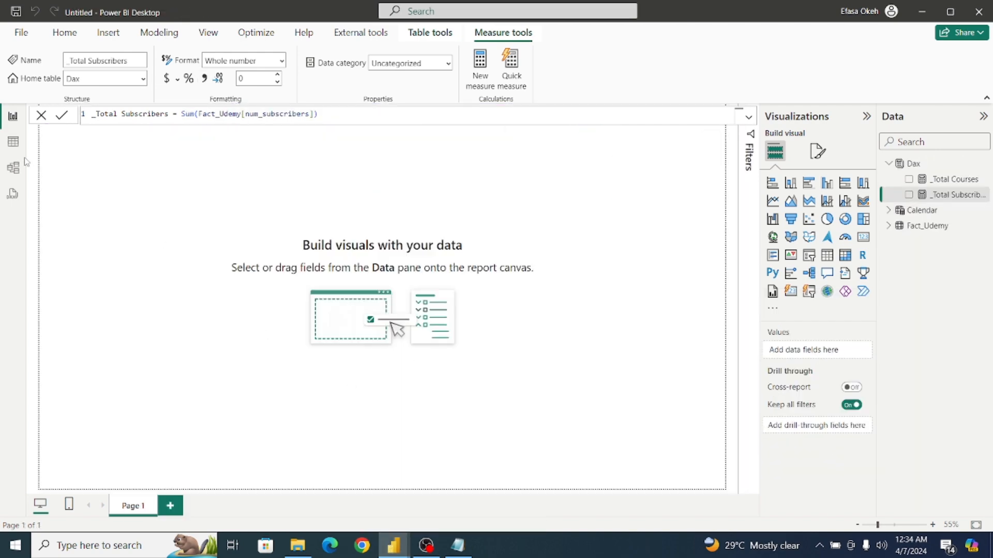
Look through the Fact_Udemy table's columns from course_id to subject, and return to the report page.
{"action": "left_click", "coordinate": [14, 142]}
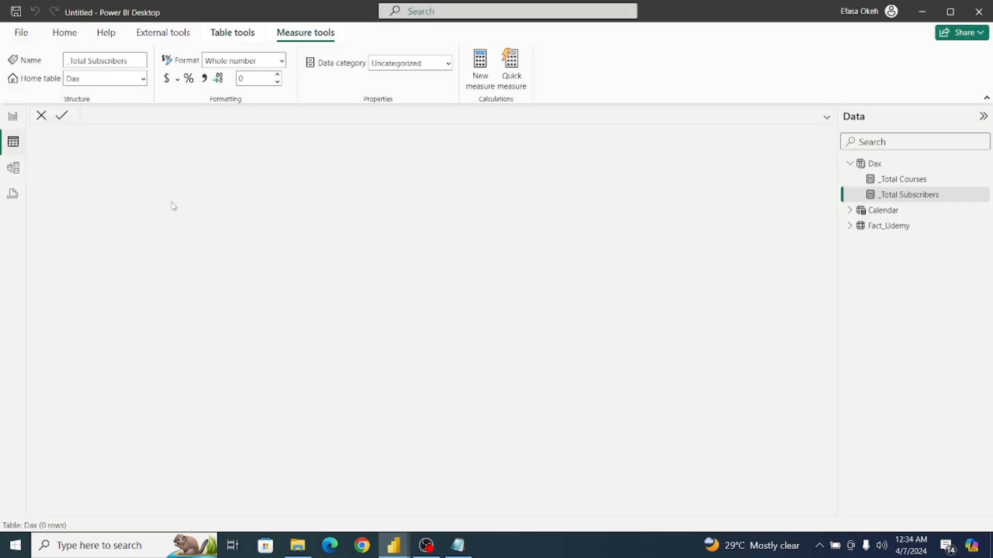
{"action": "left_click", "coordinate": [885, 227]}
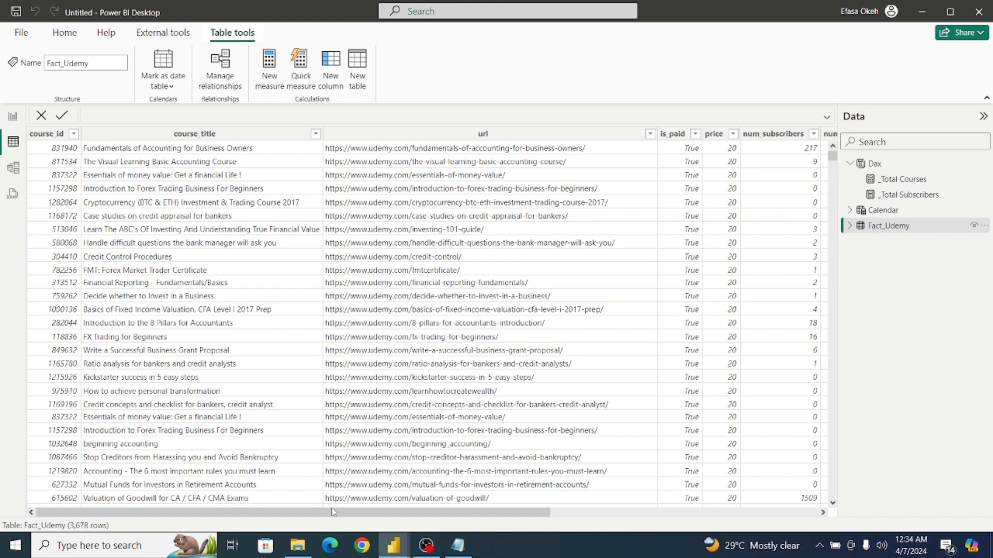
{"action": "left_click_drag", "start_coordinate": [333, 512], "coordinate": [537, 528]}
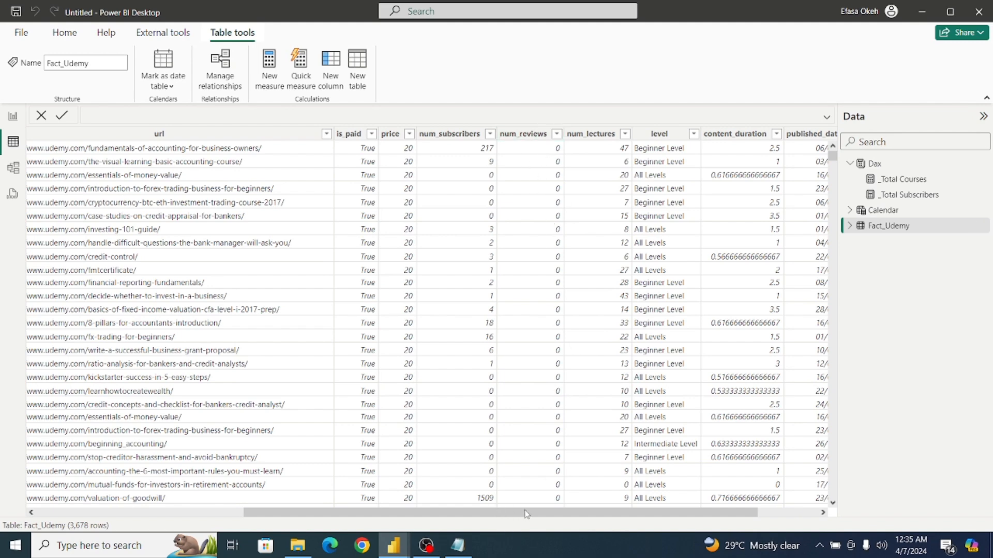
{"action": "left_click_drag", "start_coordinate": [523, 513], "coordinate": [674, 524]}
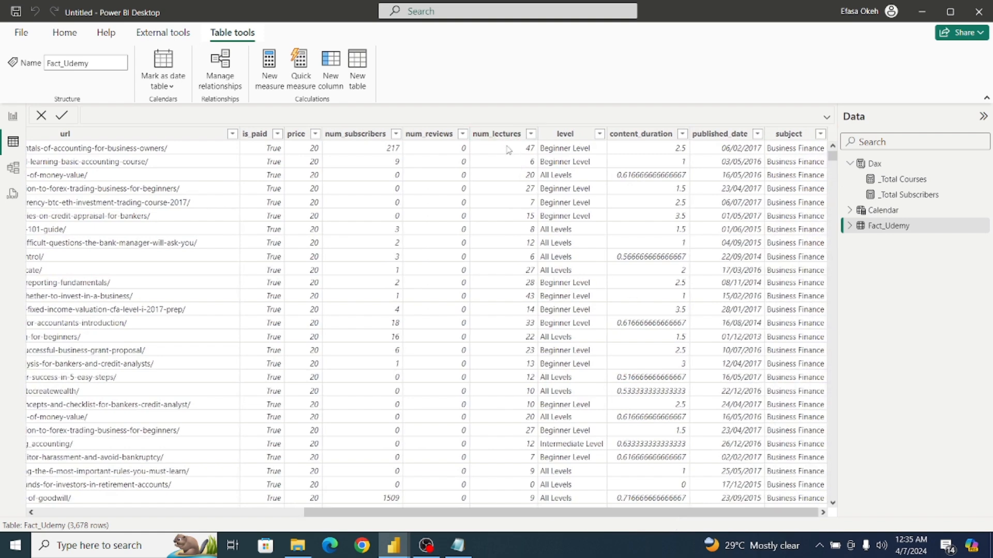
{"action": "left_click", "coordinate": [11, 119]}
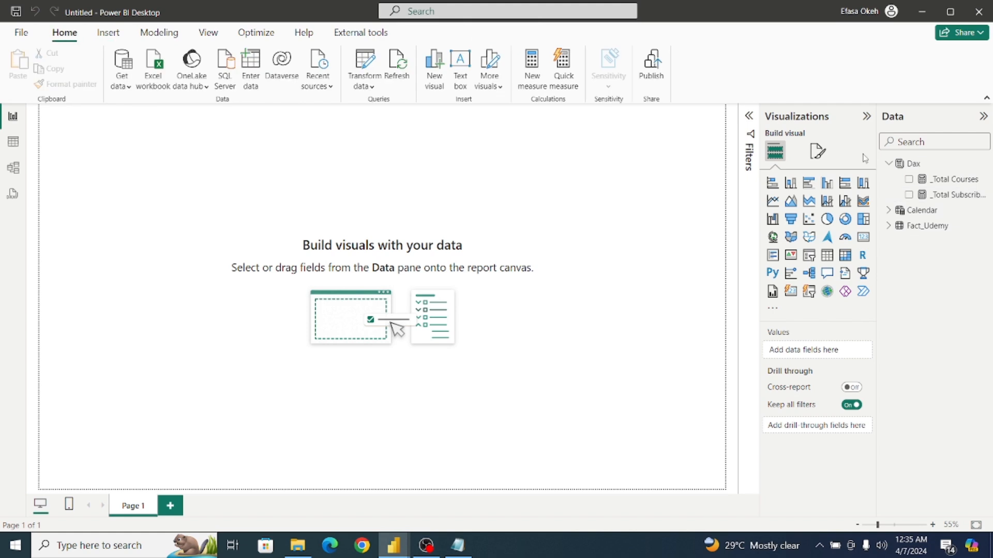
Create the measure _Total Reviews = Sum(Fact_Udemy[num_reviews]) in the Dax table.
{"action": "left_click", "coordinate": [930, 166]}
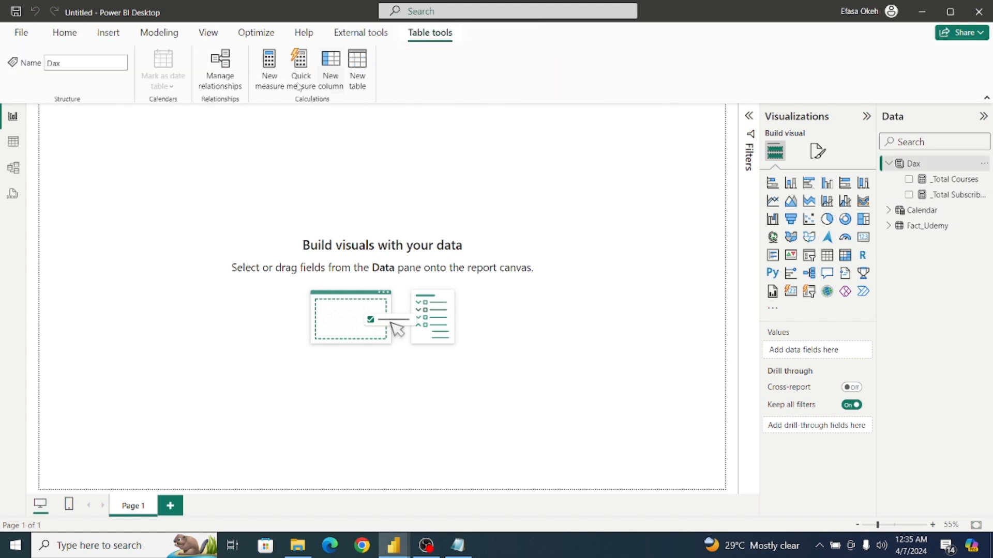
{"action": "left_click", "coordinate": [272, 72]}
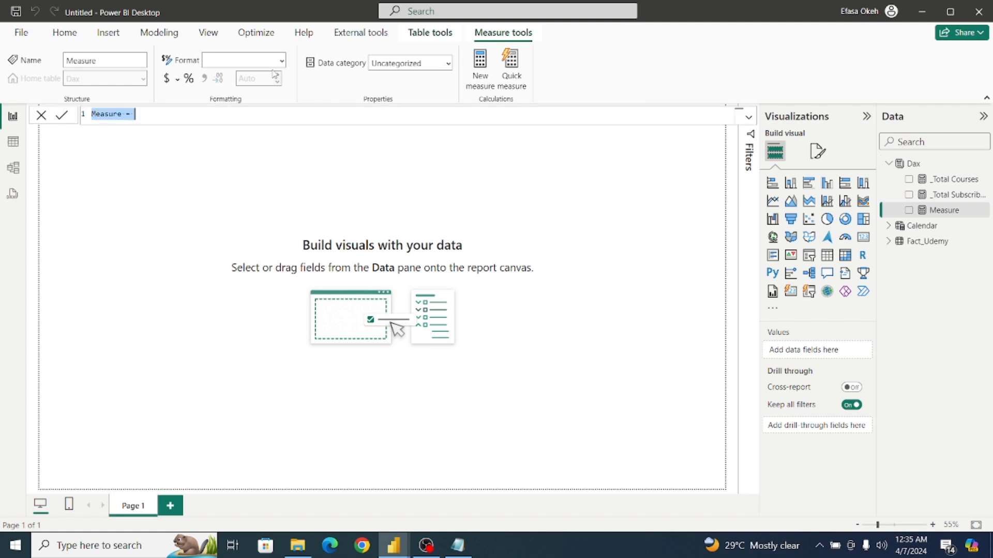
{"action": "key", "text": "BackSpace"}
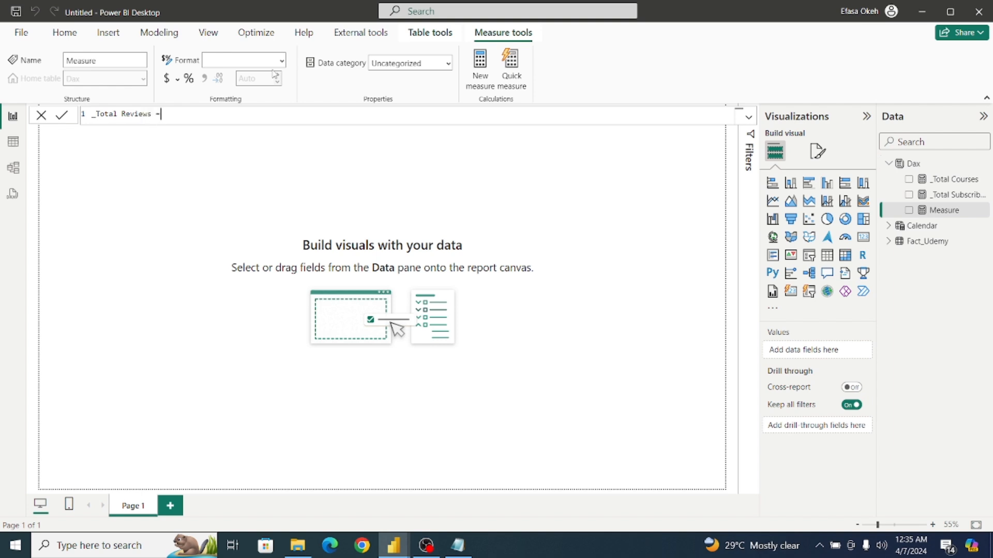
{"action": "type", "text": "_Total Reviews = Sum"}
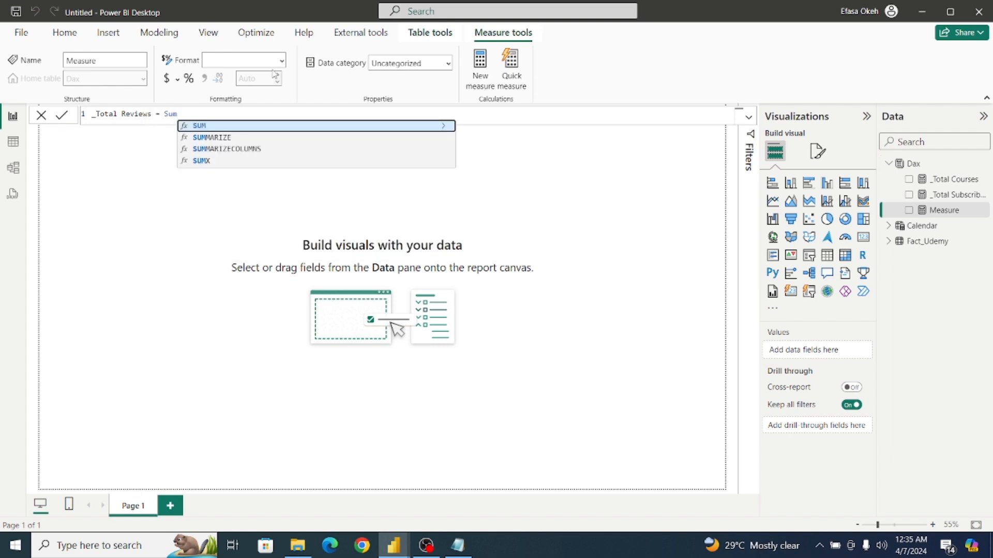
{"action": "type", "text": "(Ude"}
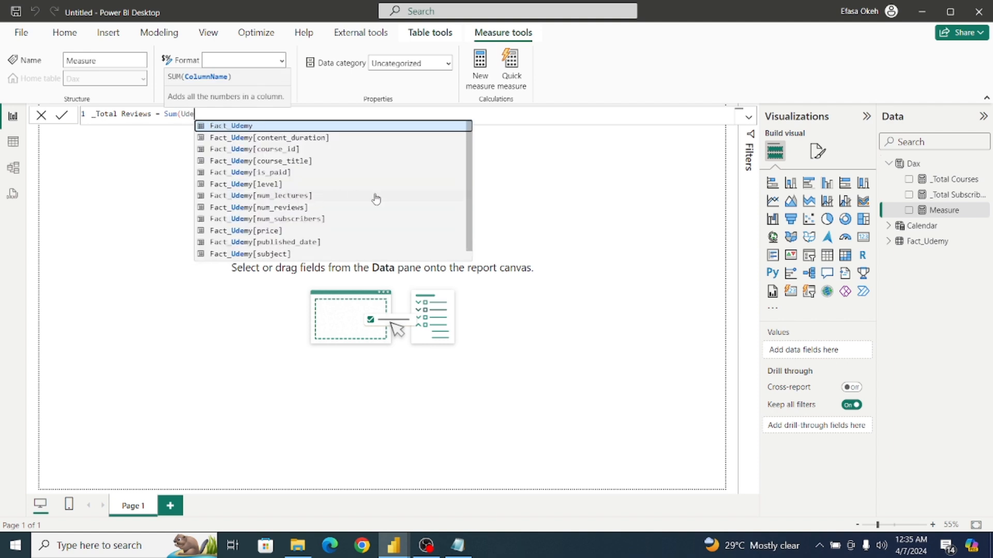
{"action": "left_click", "coordinate": [294, 209]}
{"action": "type", "text": ")"}
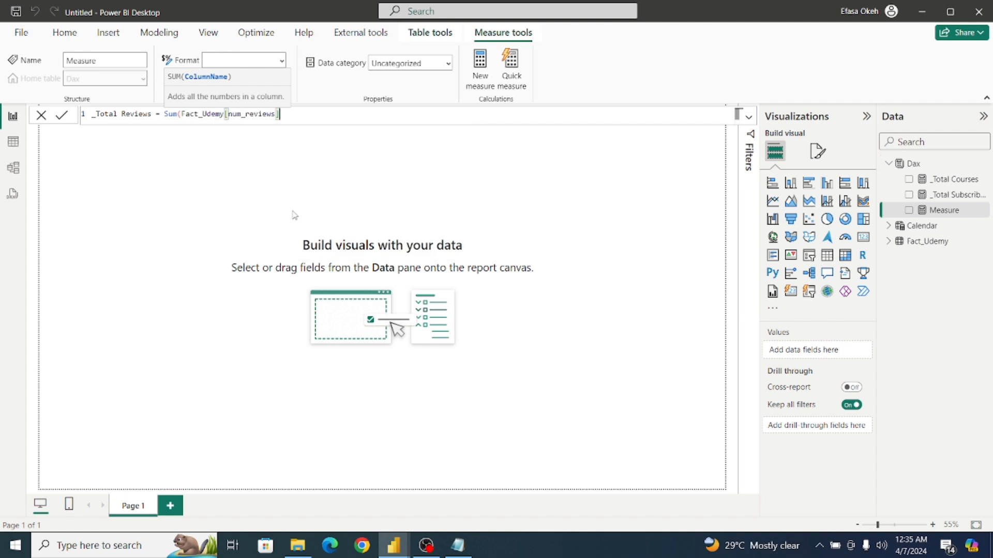
{"action": "type", "text": ")"}
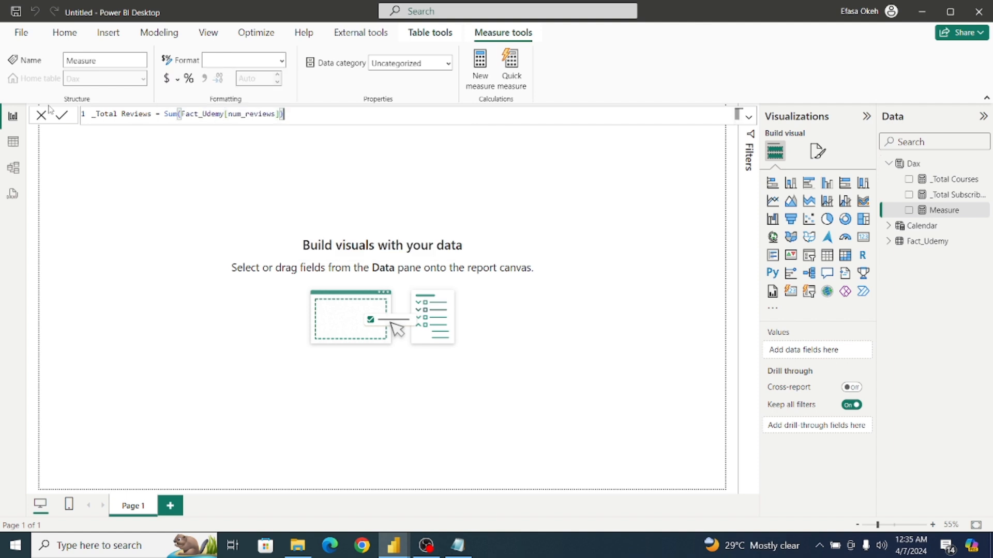
{"action": "left_click", "coordinate": [62, 122]}
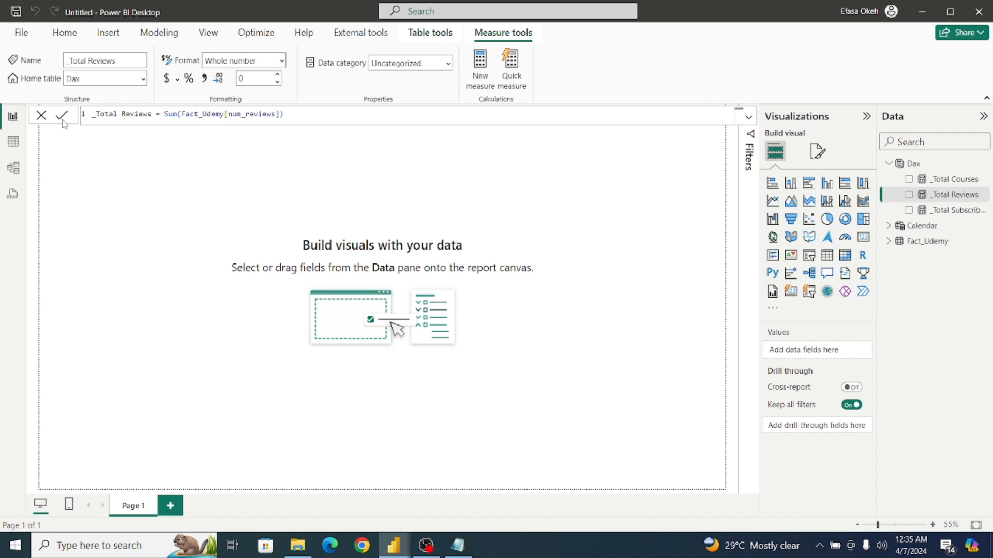
Create the measure _Total Lectures = Sum(Fact_Udemy[num_lectures]) in the Dax table.
{"action": "left_click", "coordinate": [932, 166]}
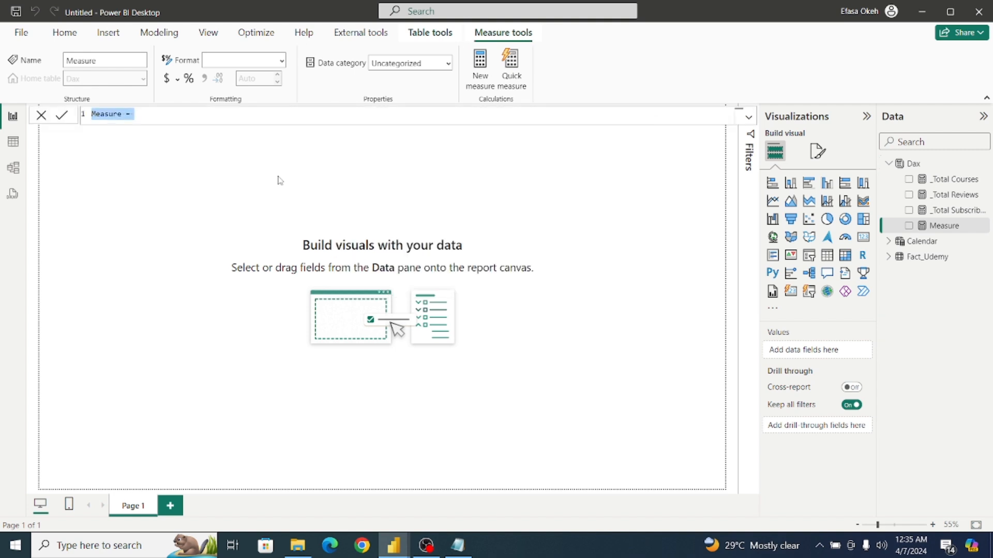
{"action": "key", "text": "BackSpace"}
{"action": "type", "text": "_Total Lect"}
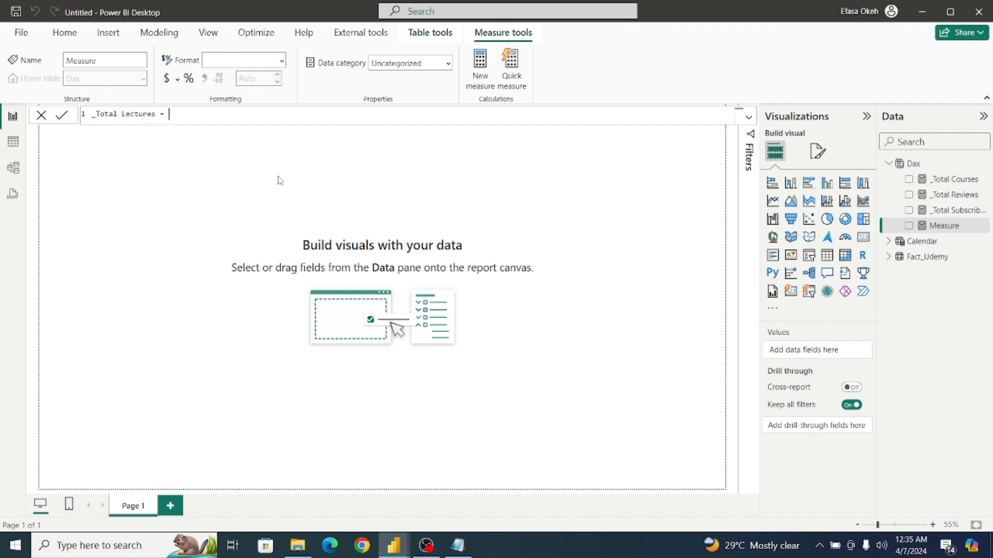
{"action": "type", "text": "ures = Su"}
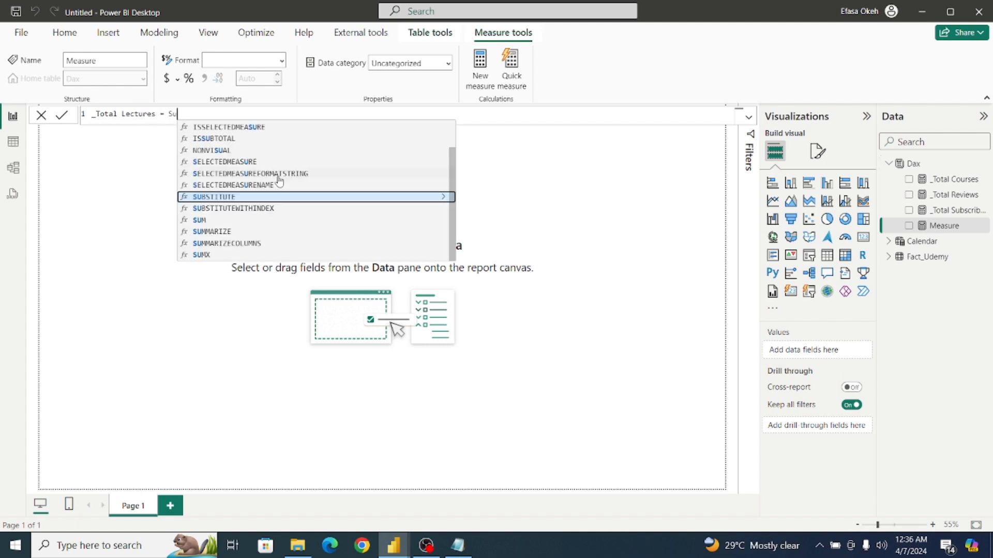
{"action": "type", "text": "m(Fact"}
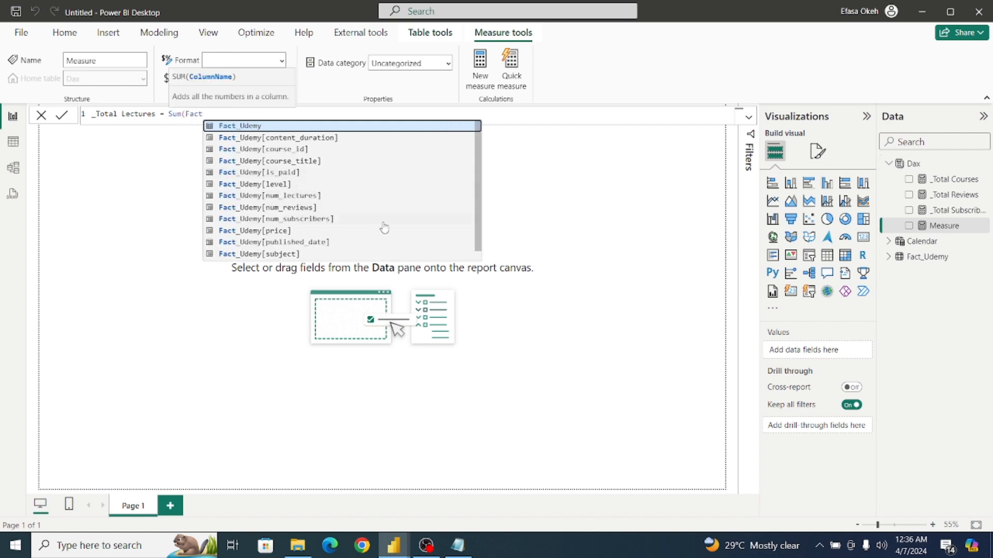
{"action": "scroll", "coordinate": [480, 214], "scroll_direction": "down", "scroll_amount": 1}
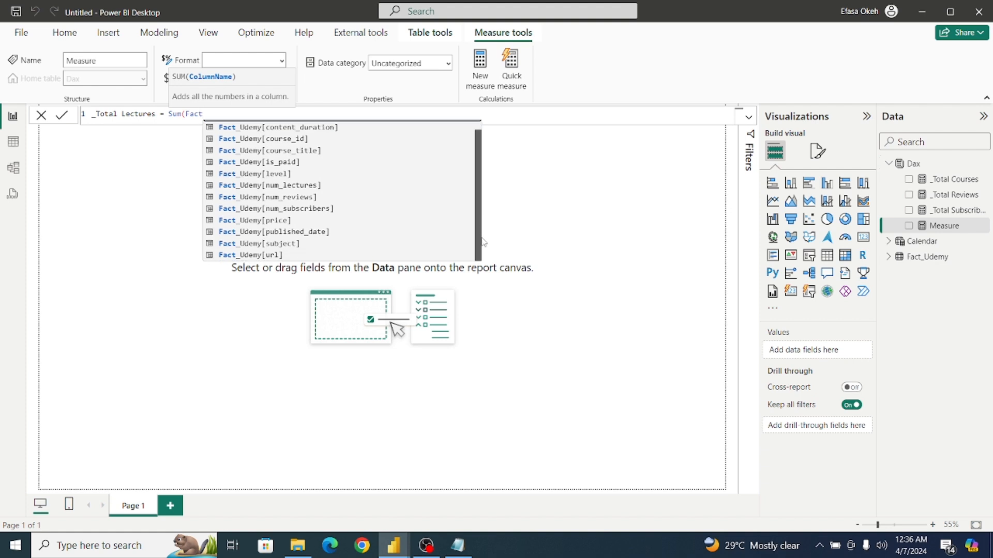
{"action": "scroll", "coordinate": [482, 237], "scroll_direction": "up", "scroll_amount": 1}
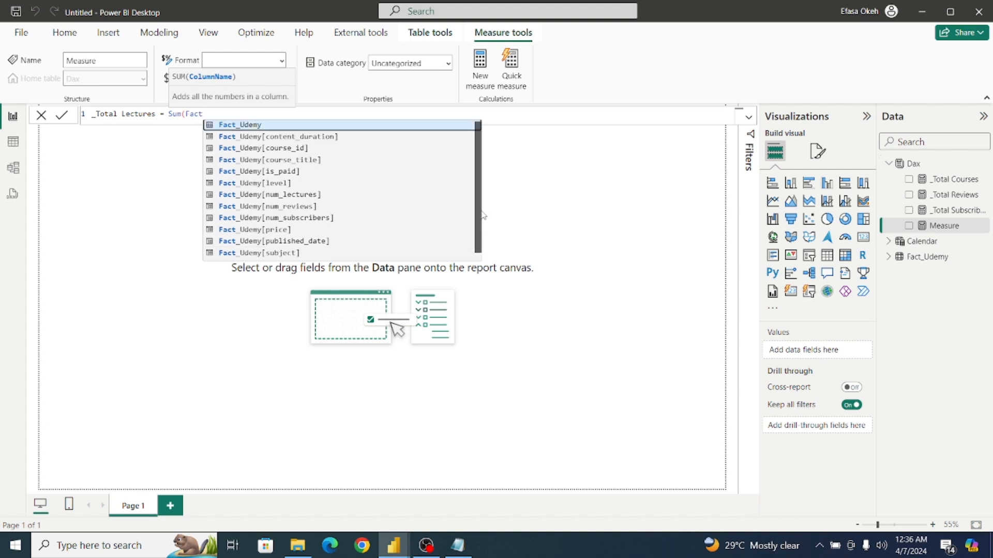
{"action": "left_click", "coordinate": [320, 196]}
{"action": "type", "text": ")"}
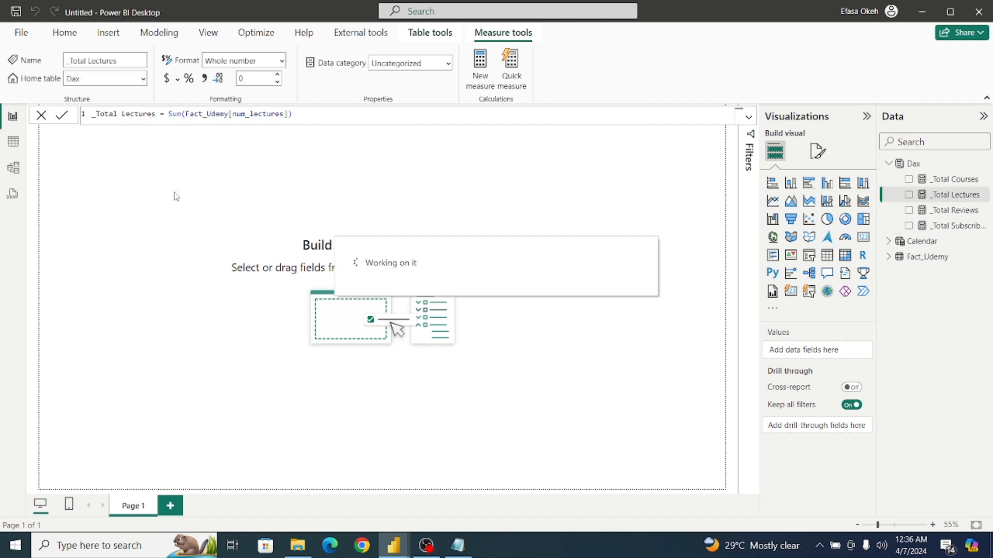
Add a calculated column to the Fact_Udemy table, defined as Revenue = Fact_Udemy[price] * Fact_Udemy[num_subscribers].
{"action": "left_click", "coordinate": [13, 142]}
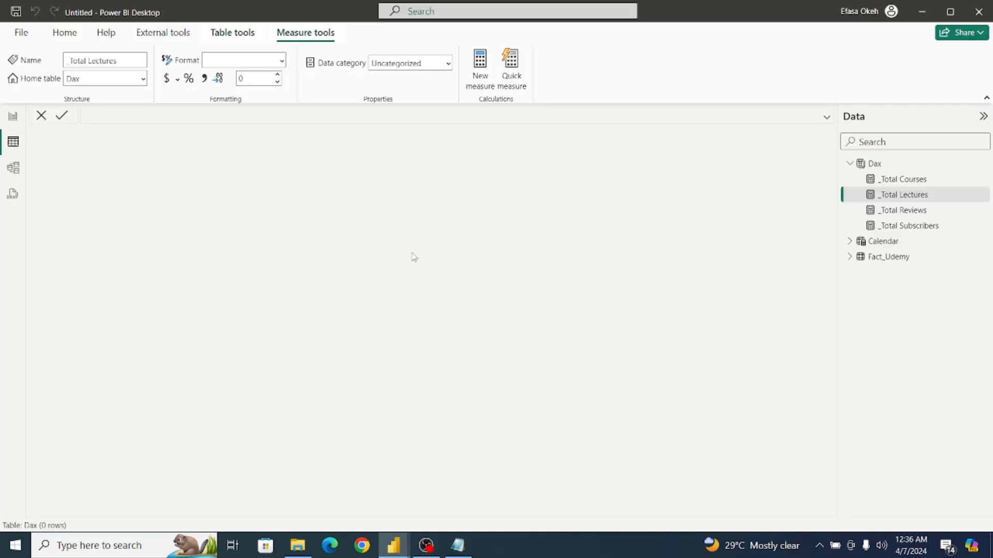
{"action": "left_click", "coordinate": [895, 261]}
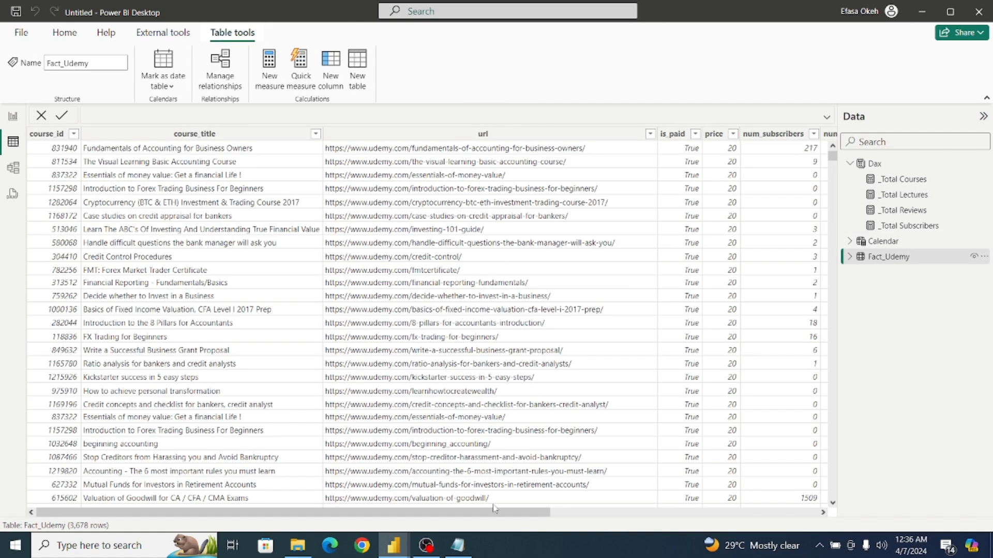
{"action": "left_click_drag", "start_coordinate": [485, 512], "coordinate": [628, 513]}
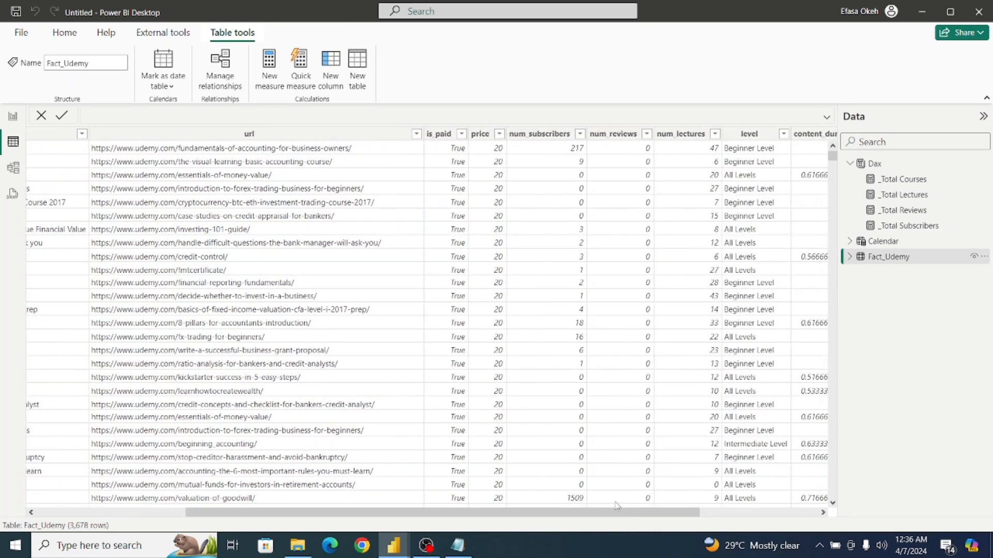
{"action": "left_click", "coordinate": [490, 145]}
{"action": "left_click_drag", "start_coordinate": [537, 513], "coordinate": [656, 513]}
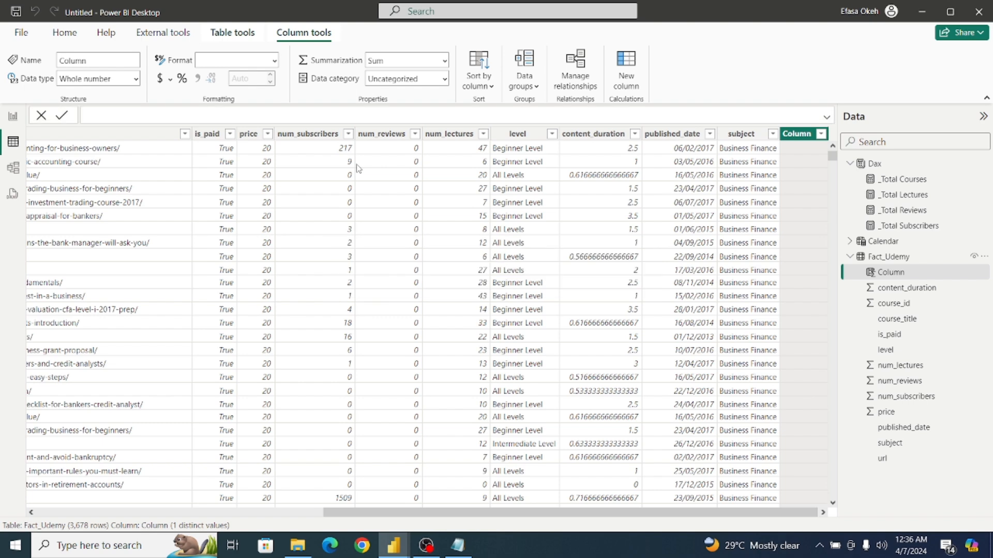
{"action": "type", "text": "Revenue"}
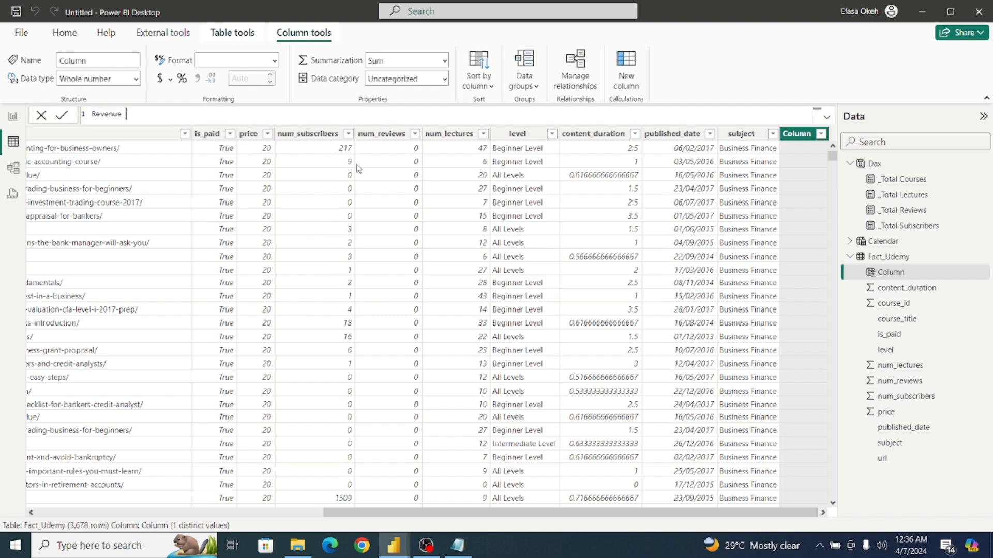
{"action": "type", "text": " = Fac"}
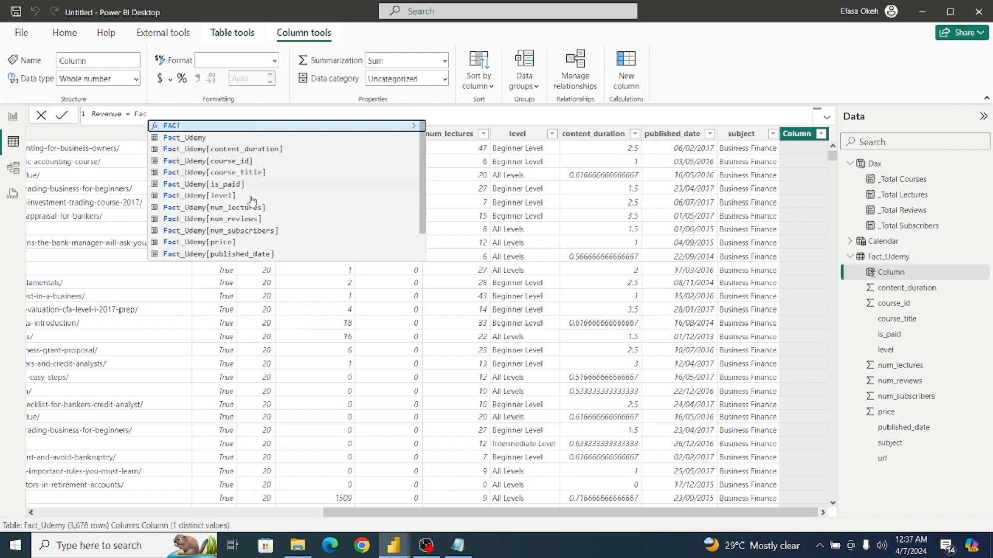
{"action": "left_click", "coordinate": [231, 243]}
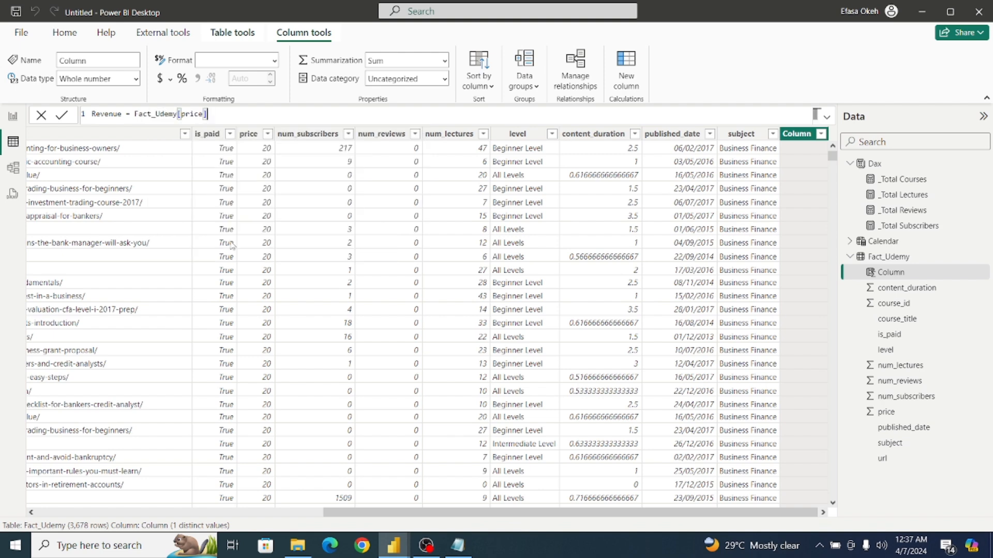
{"action": "type", "text": "* Fact"}
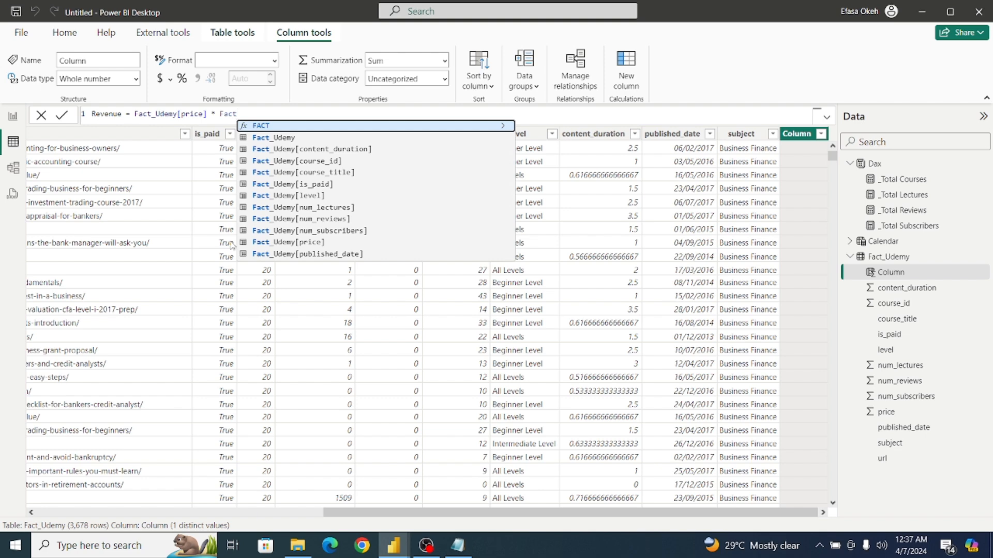
{"action": "left_click", "coordinate": [309, 232]}
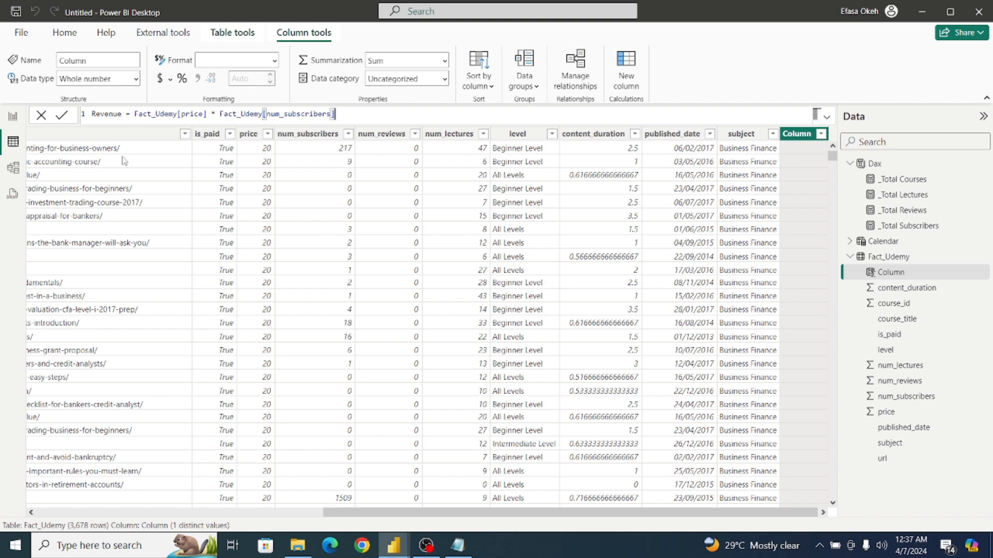
{"action": "left_click", "coordinate": [59, 119]}
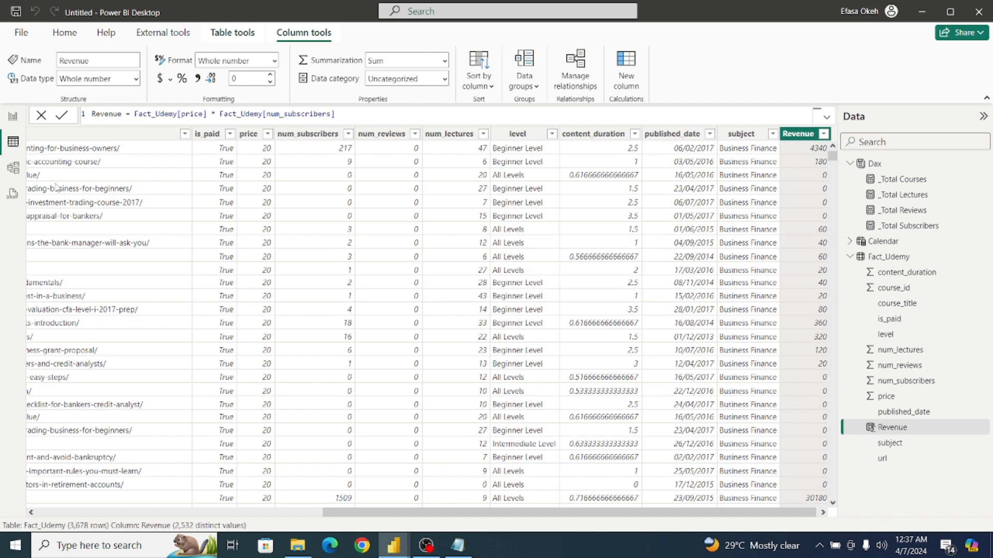
Back in the report, create the measure _Total Revenue = Sum(Fact_Udemy[Revenue]) in the Dax table.
{"action": "left_click", "coordinate": [15, 122]}
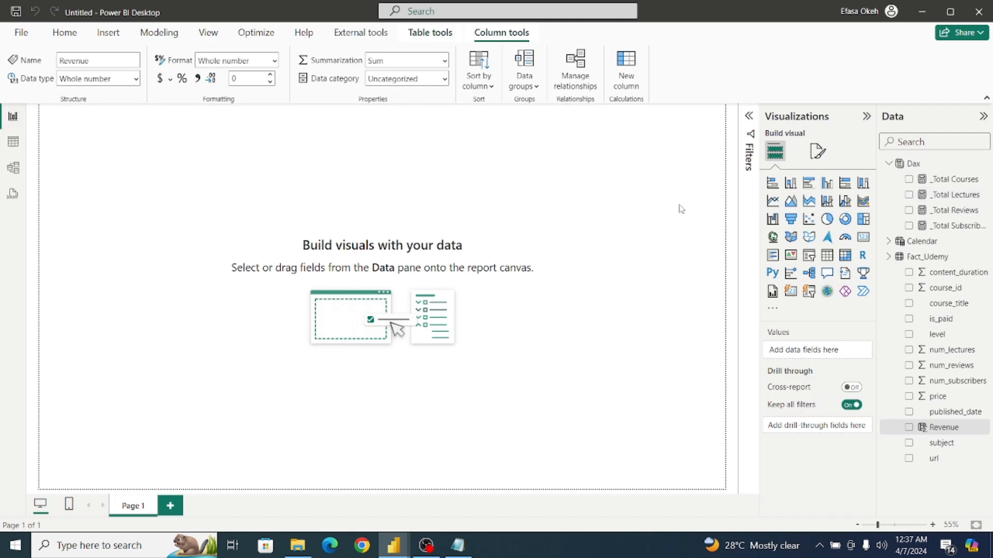
{"action": "left_click", "coordinate": [927, 164]}
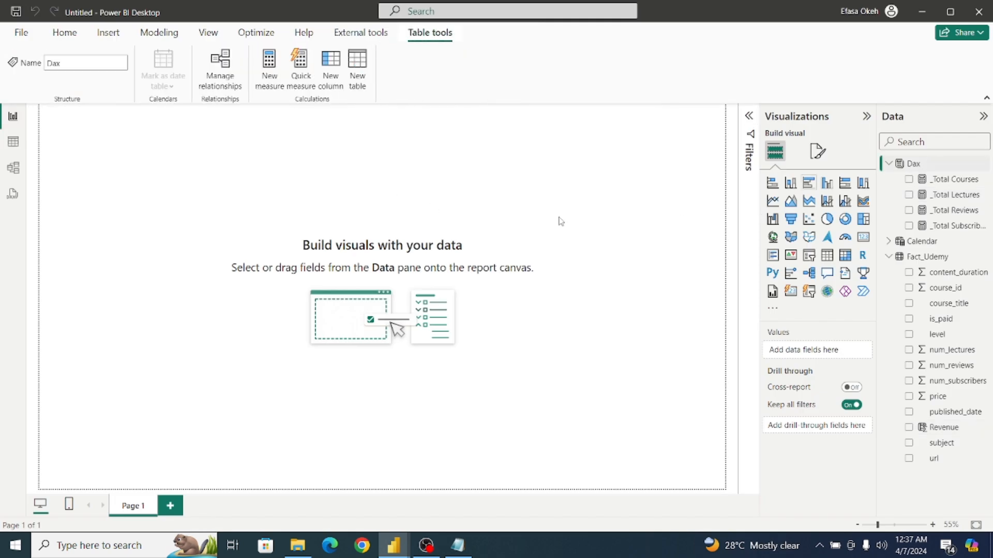
{"action": "left_click", "coordinate": [269, 63]}
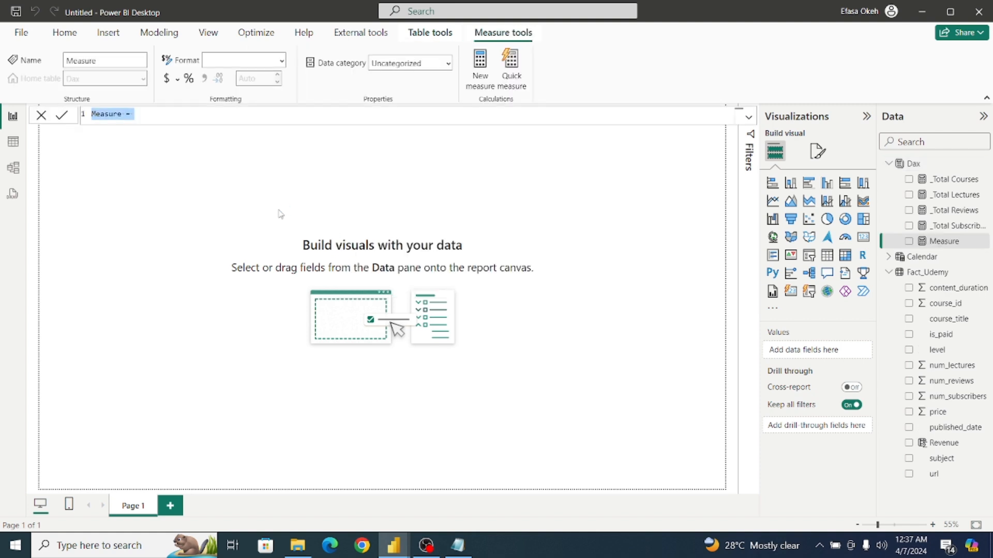
{"action": "type", "text": "Total Rev"}
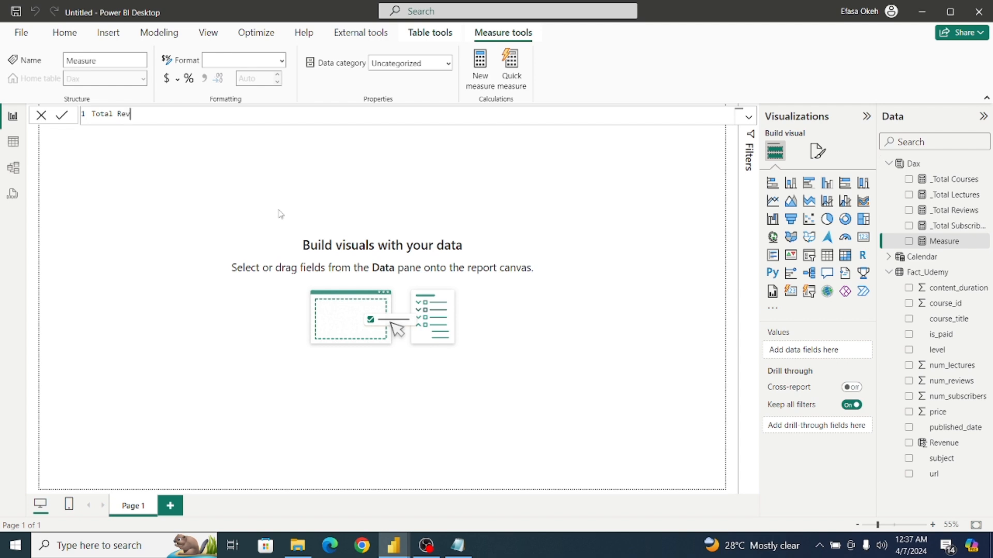
{"action": "type", "text": "e"}
{"action": "key", "text": "Left"}
{"action": "key", "text": "Left"}
{"action": "key", "text": "Left"}
{"action": "key", "text": "Left"}
{"action": "key", "text": "Left"}
{"action": "key", "text": "Left"}
{"action": "key", "text": "Left"}
{"action": "key", "text": "Left"}
{"action": "type", "text": "_"}
{"action": "key", "text": "Right"}
{"action": "key", "text": "Right"}
{"action": "key", "text": "Right"}
{"action": "key", "text": "Right"}
{"action": "key", "text": "Right"}
{"action": "key", "text": "Right"}
{"action": "key", "text": "Right"}
{"action": "key", "text": "Right"}
{"action": "key", "text": "Right"}
{"action": "key", "text": "Right"}
{"action": "type", "text": "ue"}
{"action": "key", "text": "BackSpace"}
{"action": "type", "text": "nue= Su"}
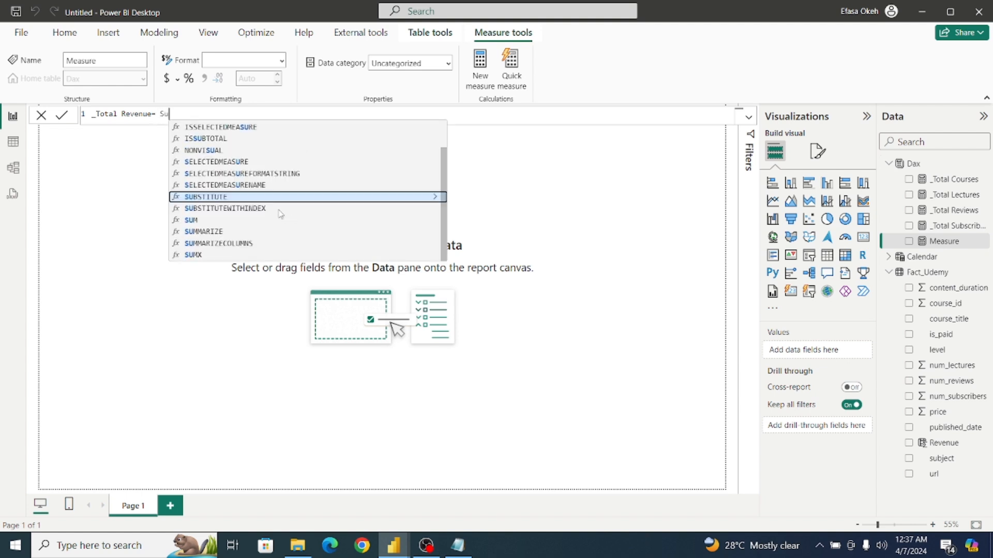
{"action": "type", "text": "m("}
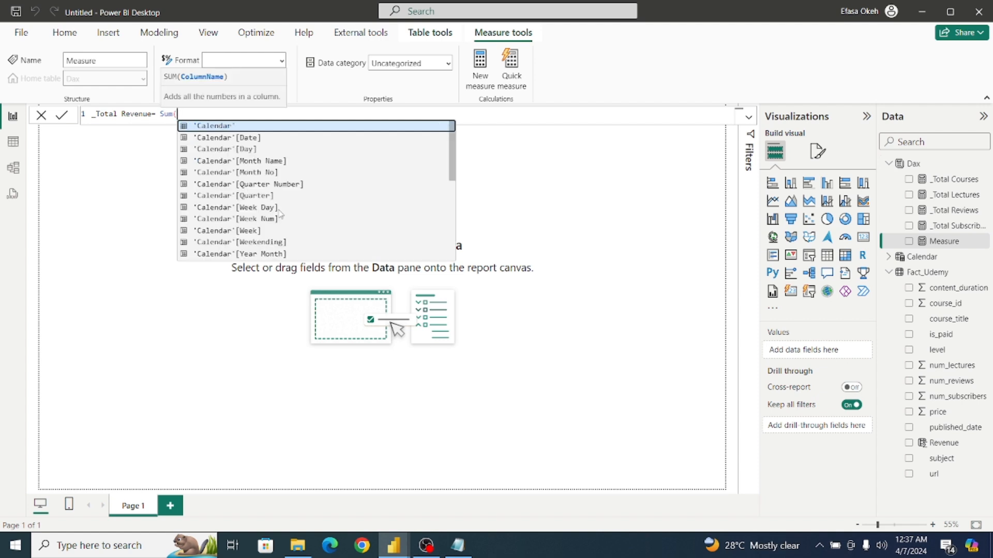
{"action": "type", "text": "fact"}
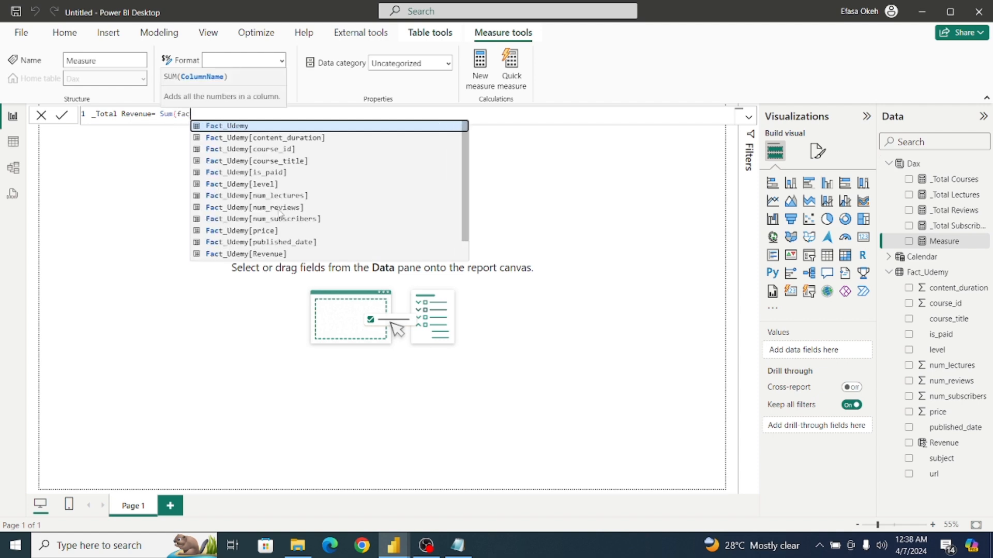
{"action": "double_click", "coordinate": [276, 253]}
{"action": "type", "text": ")"}
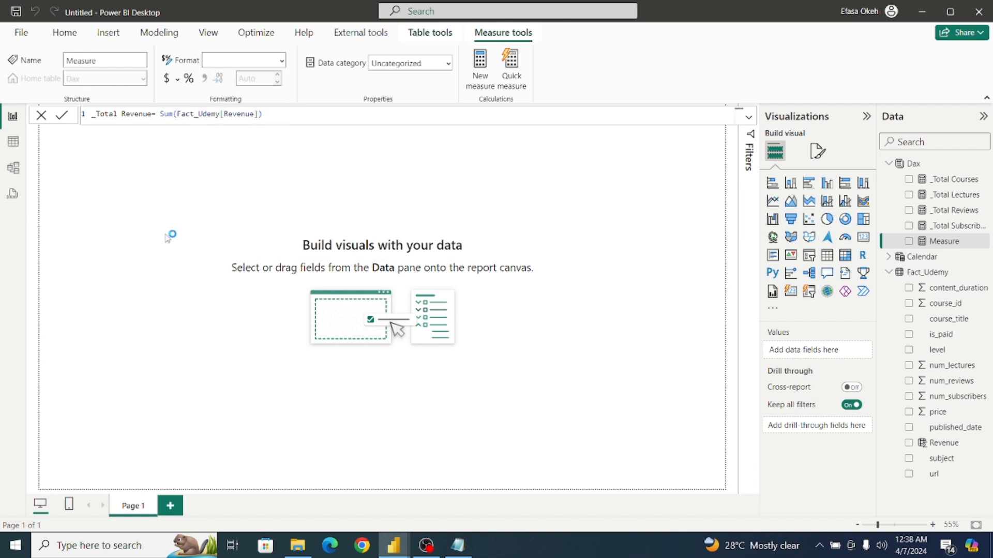
{"action": "key", "text": "Return"}
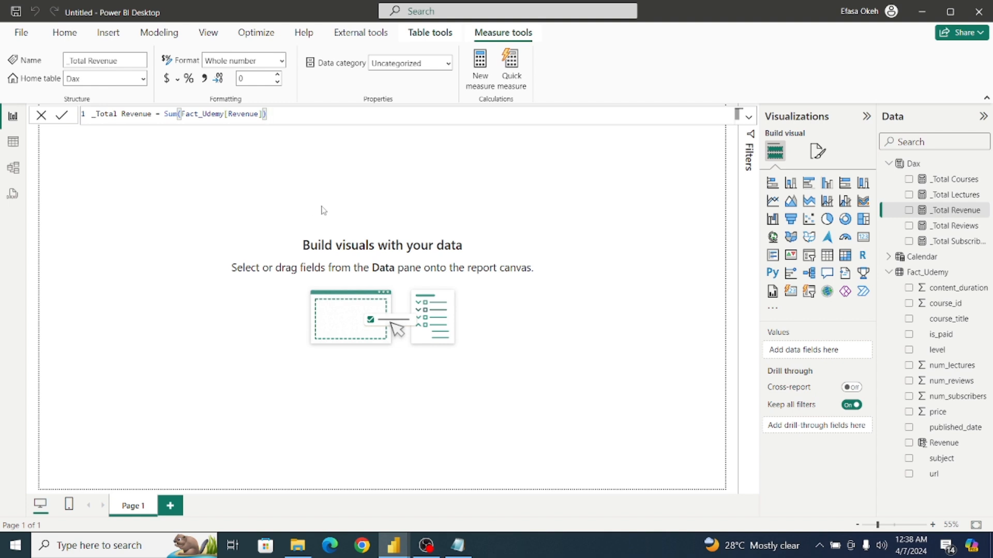
{"action": "left_click", "coordinate": [197, 213]}
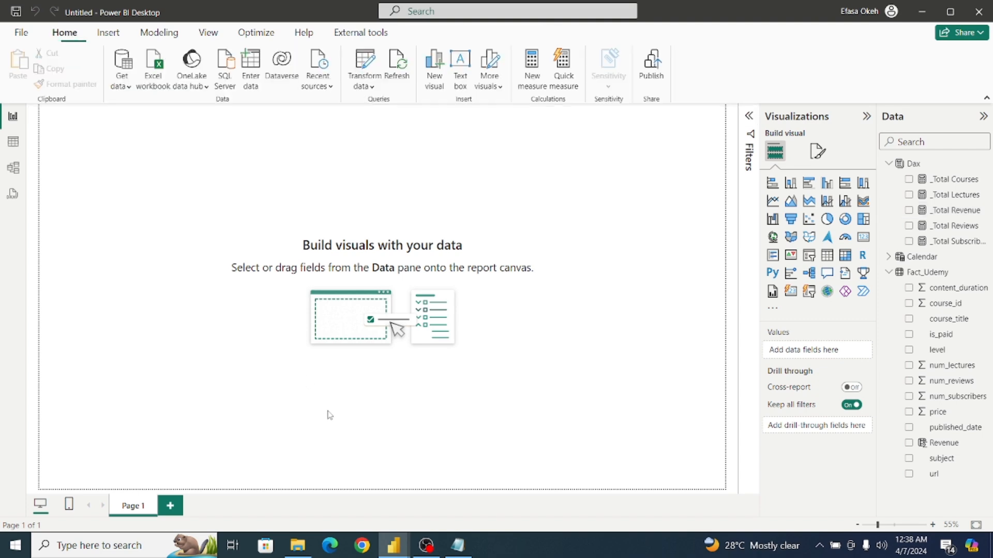
Switch to the finished Udemy Analysis report and filter its Report Two dashboard to year '14 to examine the metric cards.
{"action": "mouse_move", "coordinate": [394, 545]}
{"action": "left_click", "coordinate": [331, 499]}
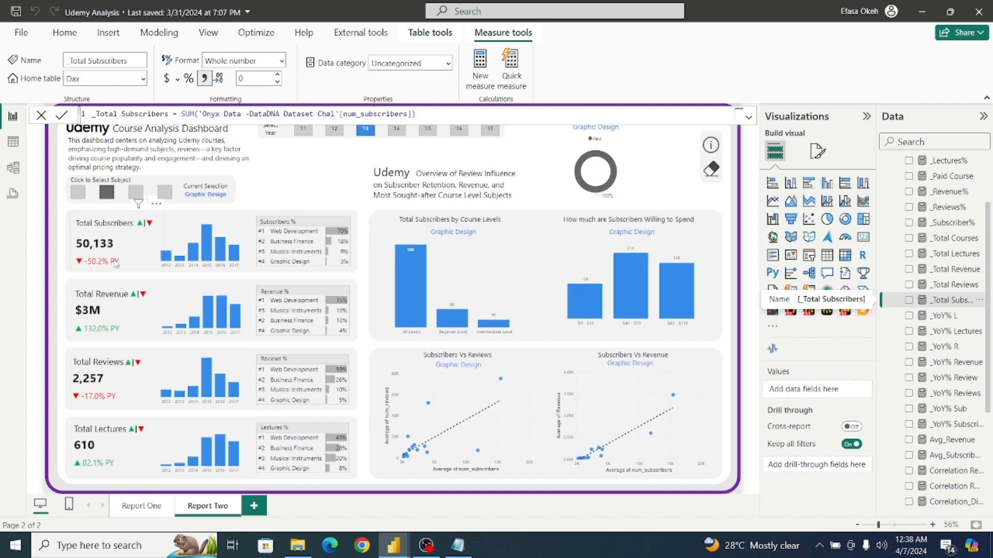
{"action": "left_click", "coordinate": [319, 172]}
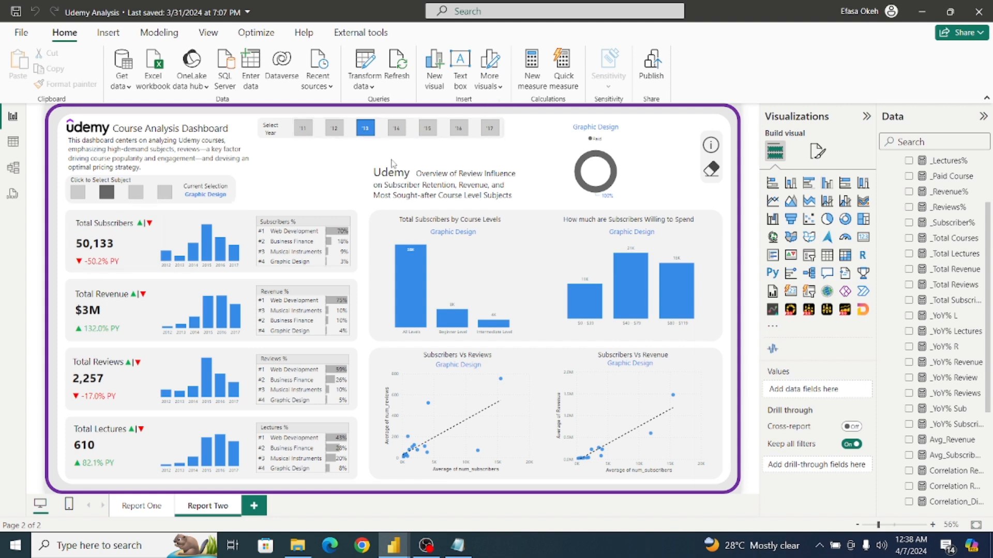
{"action": "left_click", "coordinate": [397, 134]}
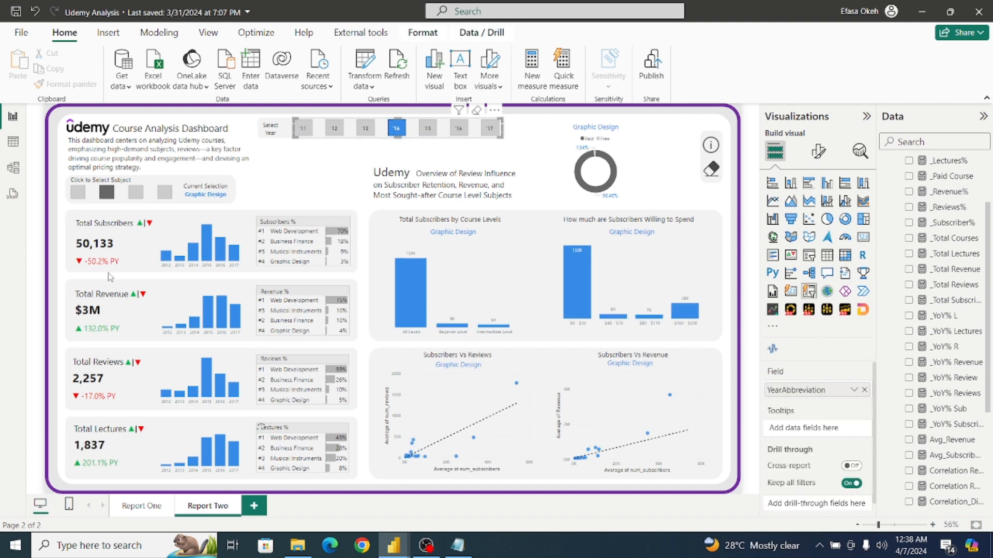
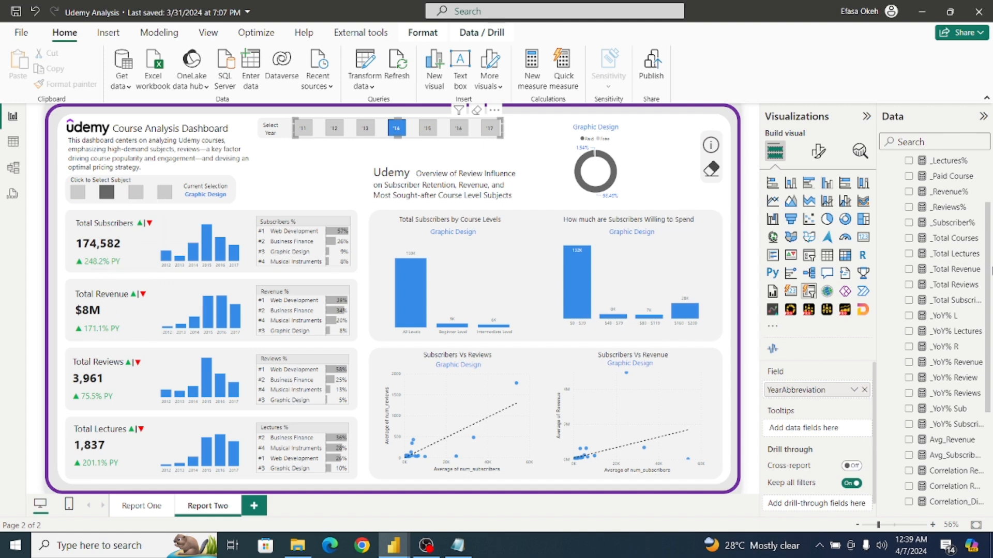
Open the _YoY% Subscribers measure in the finished report and copy its entire formula.
{"action": "scroll", "coordinate": [988, 257], "scroll_direction": "down", "scroll_amount": 3}
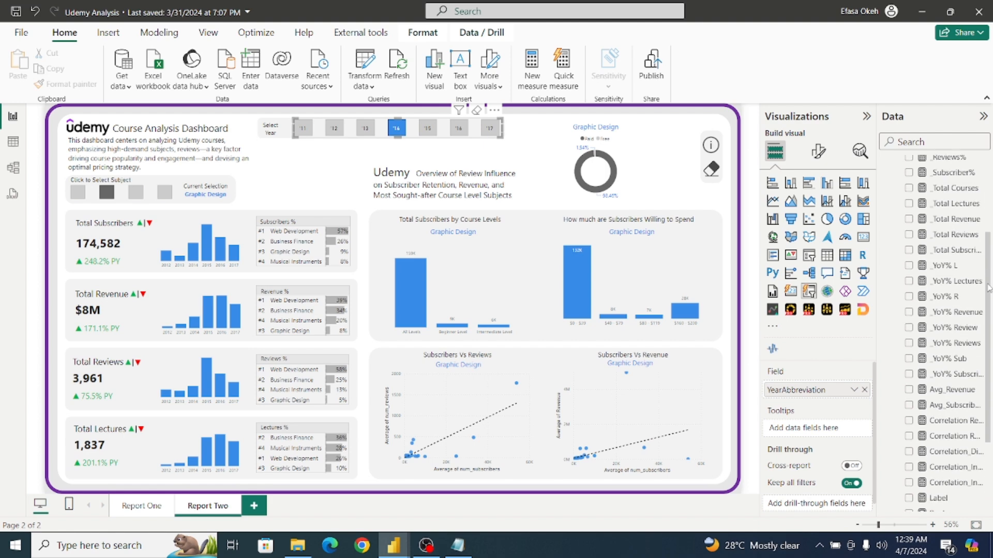
{"action": "left_click_drag", "start_coordinate": [988, 309], "coordinate": [990, 287]}
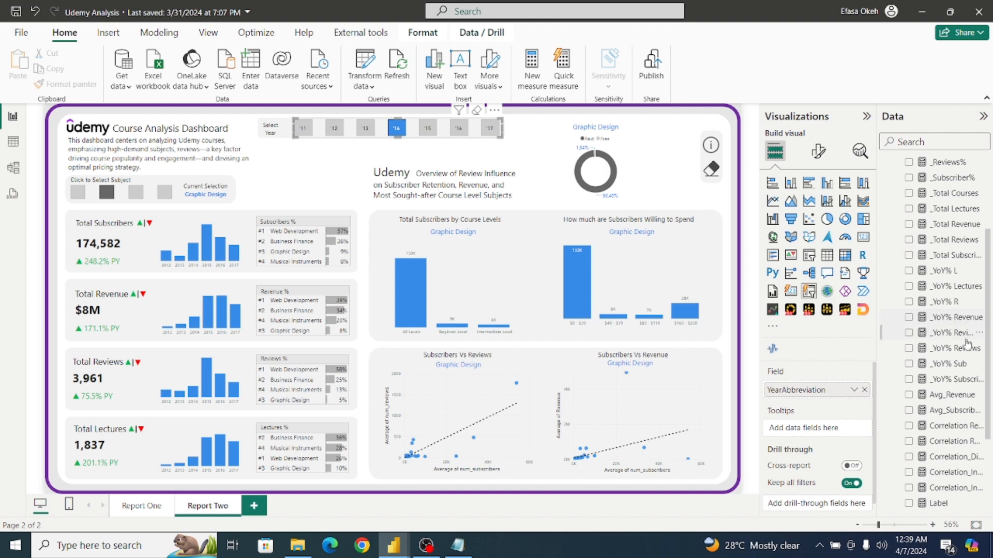
{"action": "left_click", "coordinate": [944, 384]}
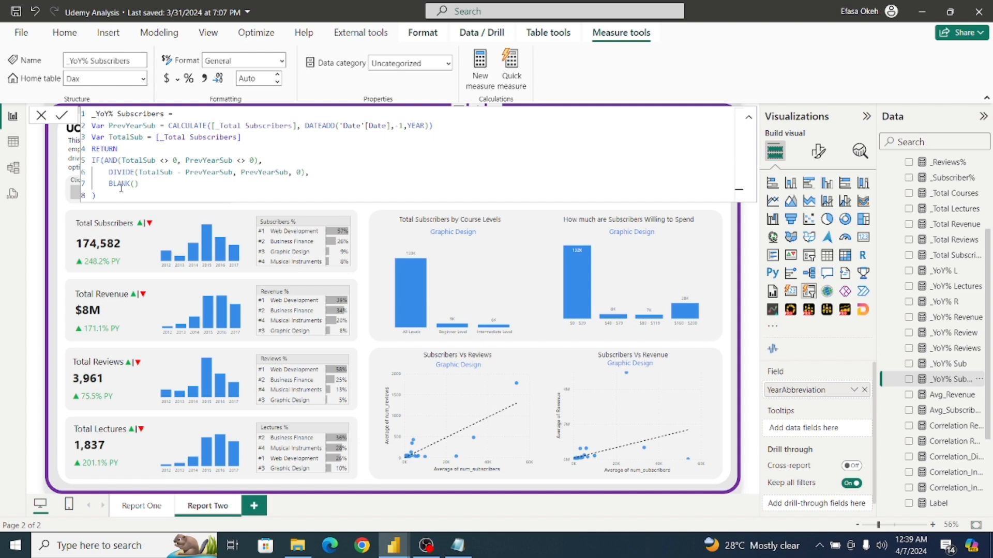
{"action": "left_click_drag", "start_coordinate": [99, 199], "coordinate": [91, 112]}
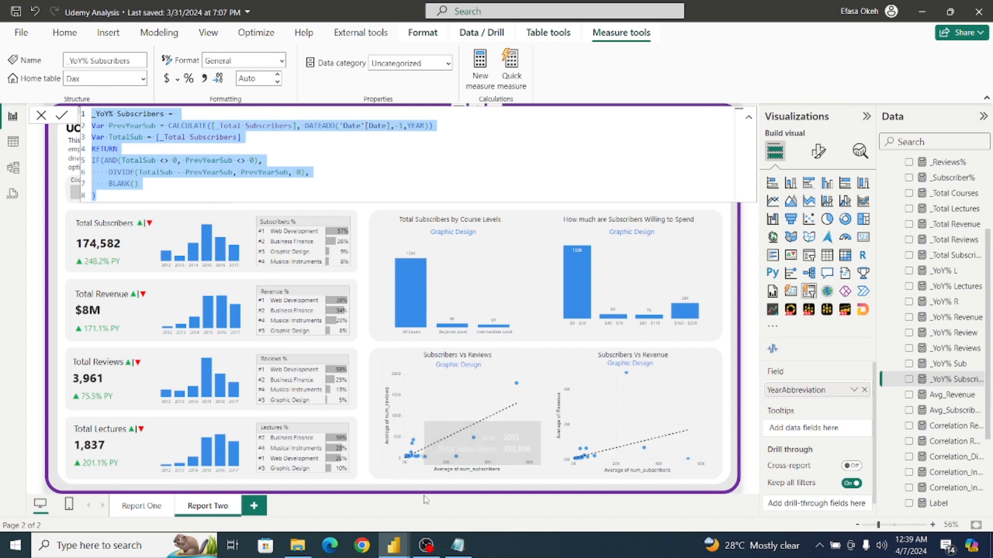
Switch to the untitled report and create a new measure in the Dax table from the copied _YoY% Subscribers formula.
{"action": "left_click", "coordinate": [394, 545]}
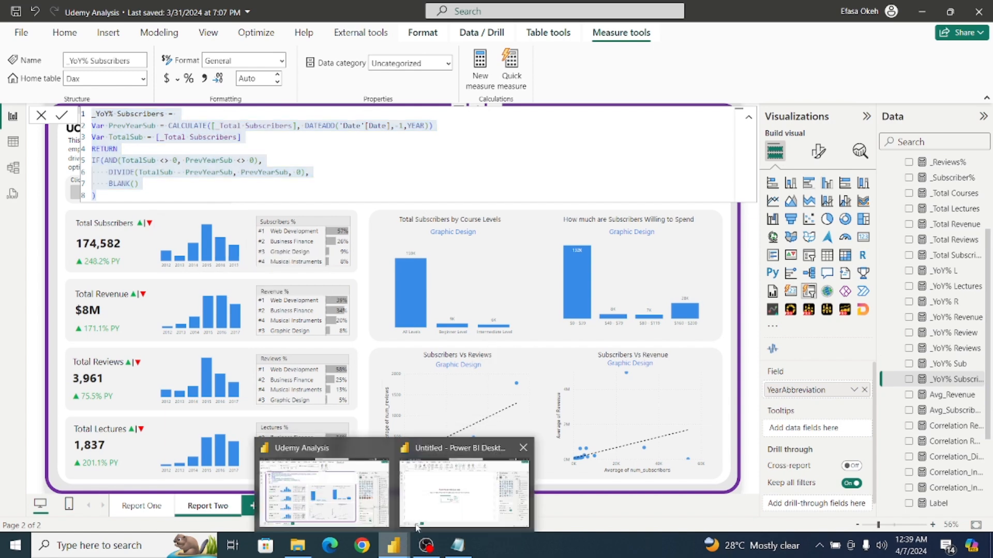
{"action": "left_click", "coordinate": [439, 498]}
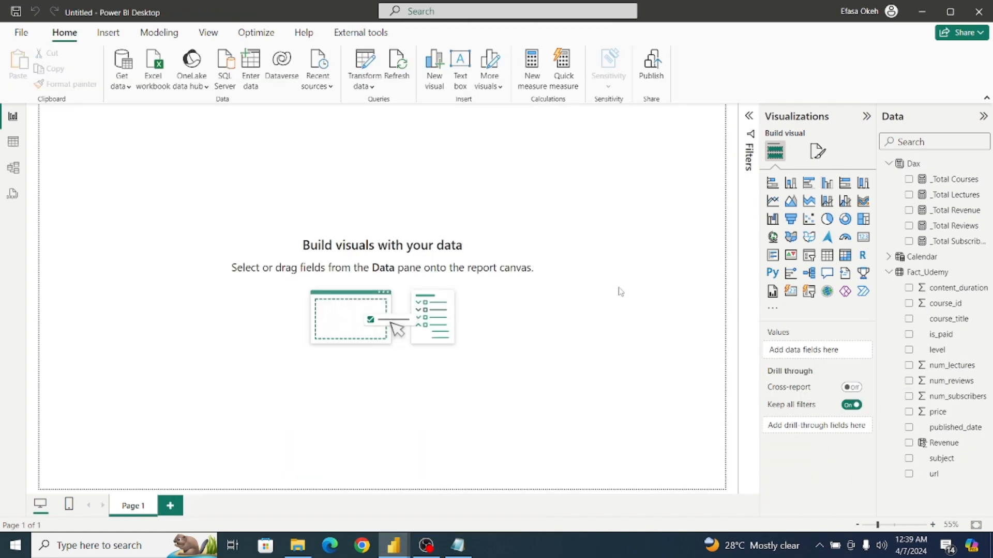
{"action": "left_click", "coordinate": [945, 164]}
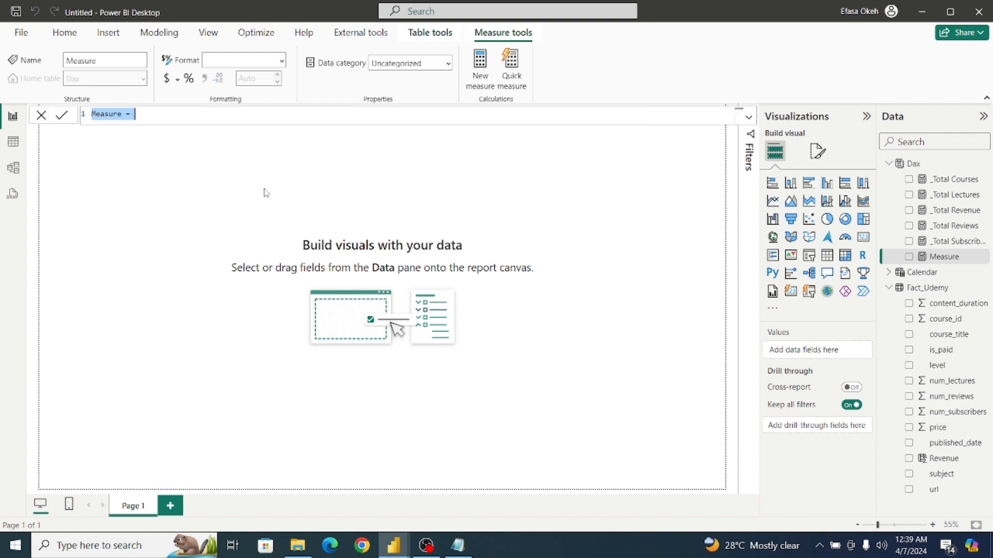
{"action": "type", "text": "_YoY% Subscribers = Var PrevYearSub = CALCULATE([_Total Subscribers], DATEADD('Date'[Date], -1,YEAR)) Var TotalSub = [_Total Subscribers] RETURN IF(AND(TotalSub <> 0, PrevYearSub <> 0),     DIVIDE(TotalSub - PrevYearSub, PrevYearSub, 0),     BLANK() )"}
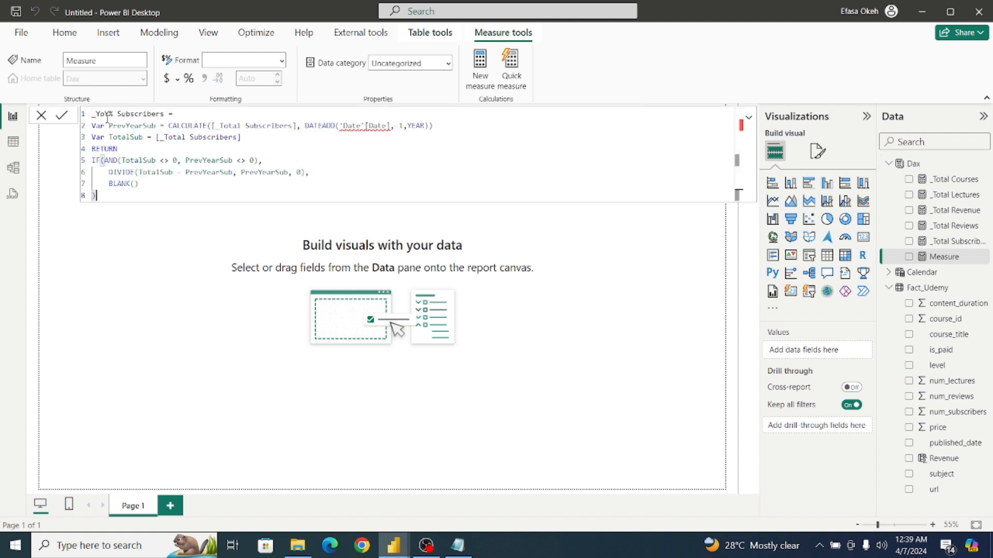
Change the DATEADD date reference to 'Calendar'[Date] and commit the _YoY% Subscribers measure.
{"action": "left_click", "coordinate": [175, 114]}
{"action": "mouse_move", "coordinate": [357, 125]}
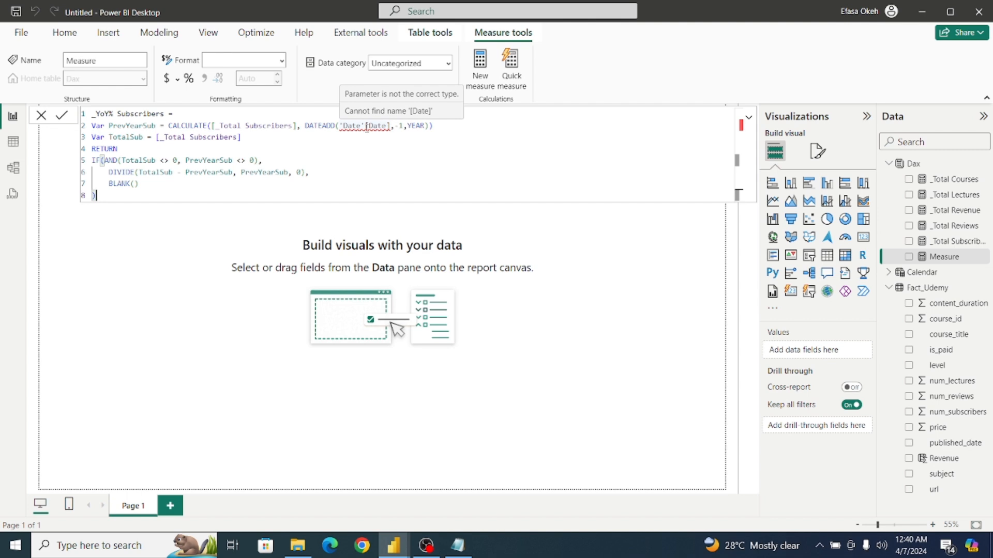
{"action": "left_click", "coordinate": [362, 126]}
{"action": "key", "text": "BackSpace"}
{"action": "key", "text": "BackSpace"}
{"action": "key", "text": "BackSpace"}
{"action": "key", "text": "BackSpace"}
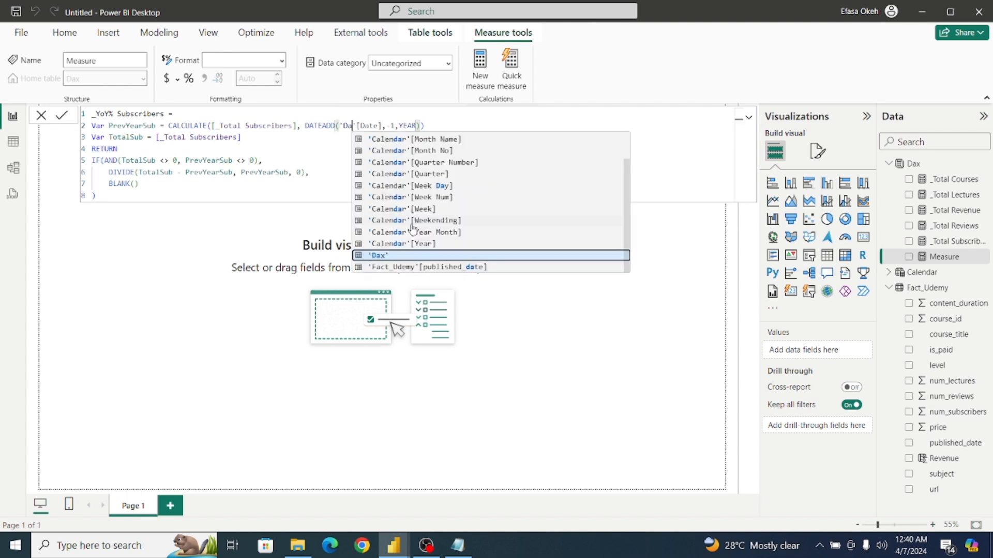
{"action": "type", "text": "C"}
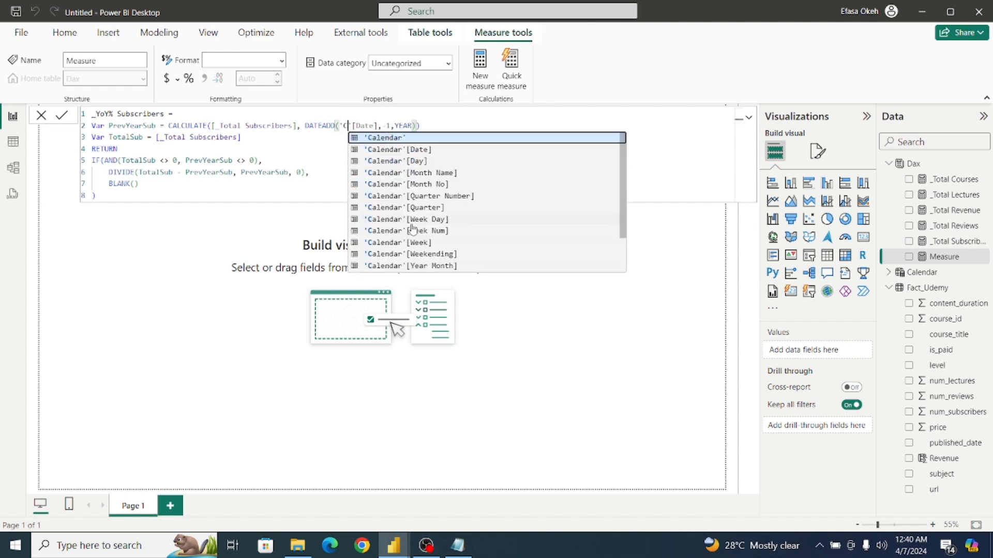
{"action": "left_click", "coordinate": [399, 150]}
{"action": "left_click", "coordinate": [434, 126]}
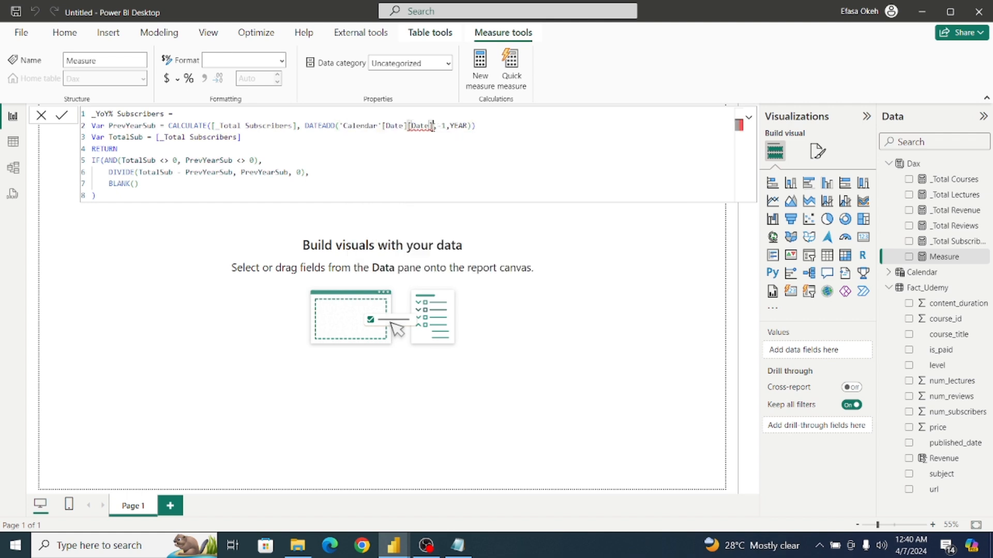
{"action": "key", "text": "BackSpace"}
{"action": "key", "text": "BackSpace"}
{"action": "key", "text": "BackSpace"}
{"action": "key", "text": "BackSpace"}
{"action": "key", "text": "BackSpace"}
{"action": "key", "text": "BackSpace"}
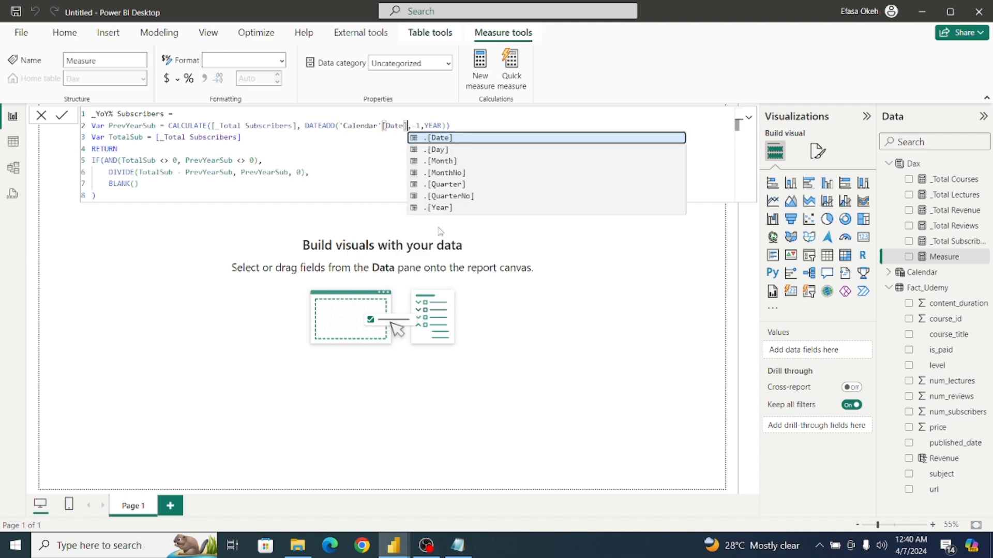
{"action": "left_click", "coordinate": [316, 139]}
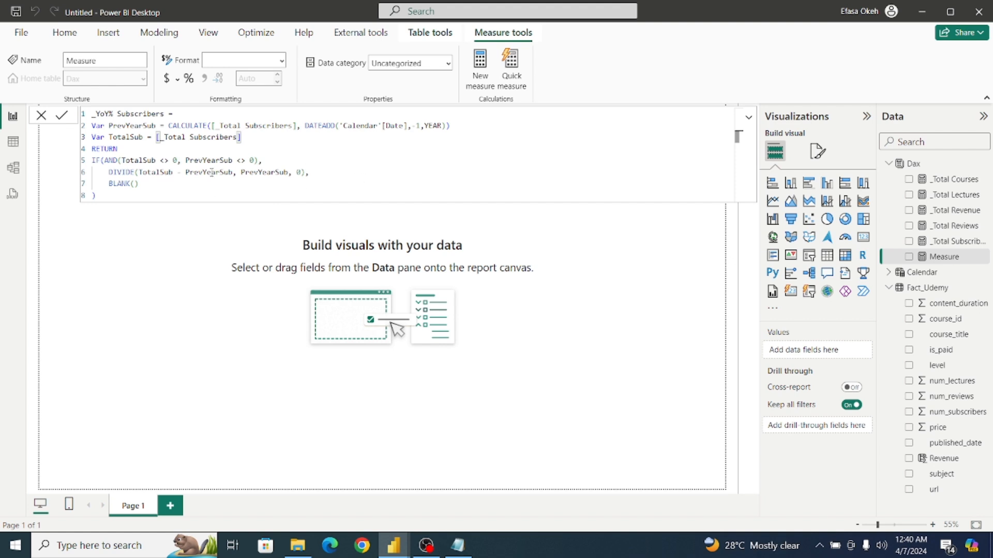
{"action": "left_click", "coordinate": [62, 116]}
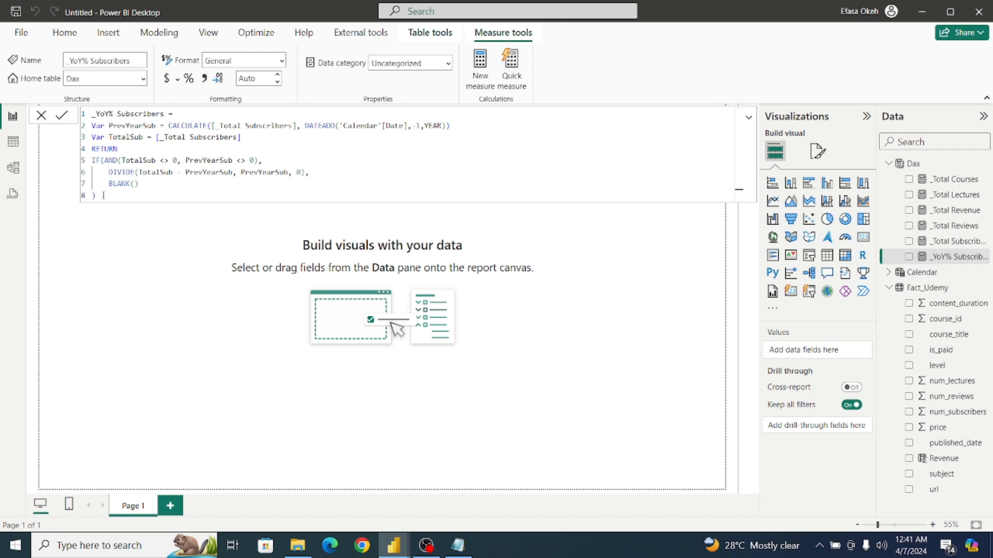
Copy the full _YoY% Subscribers formula into another new measure in the Dax table.
{"action": "left_click_drag", "start_coordinate": [103, 196], "coordinate": [66, 116]}
{"action": "key", "text": "ctrl+c"}
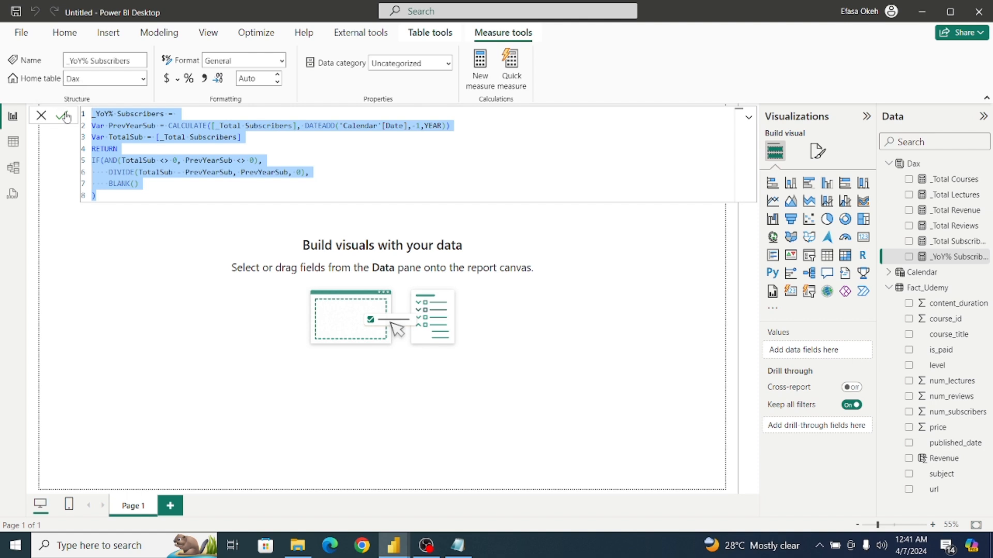
{"action": "left_click", "coordinate": [123, 215]}
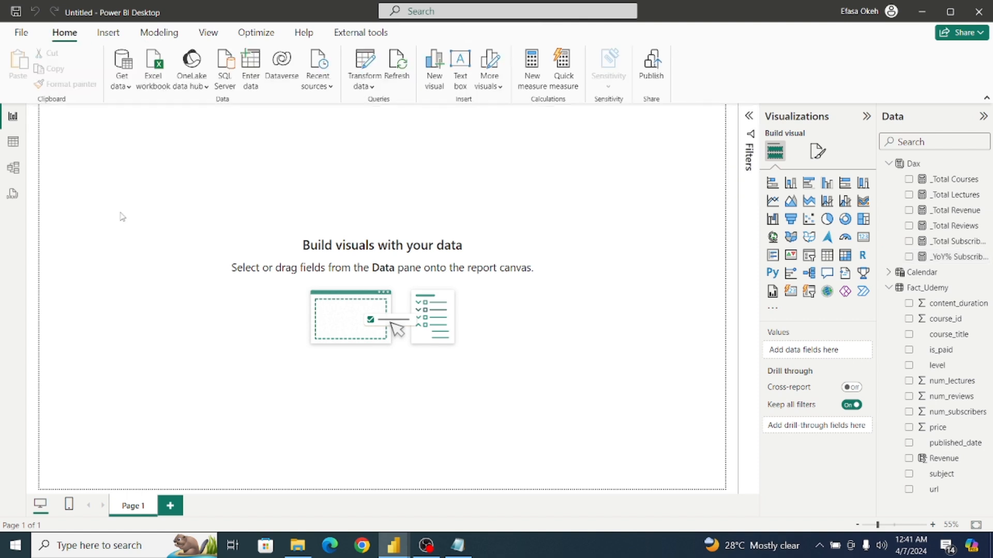
{"action": "left_click", "coordinate": [928, 166]}
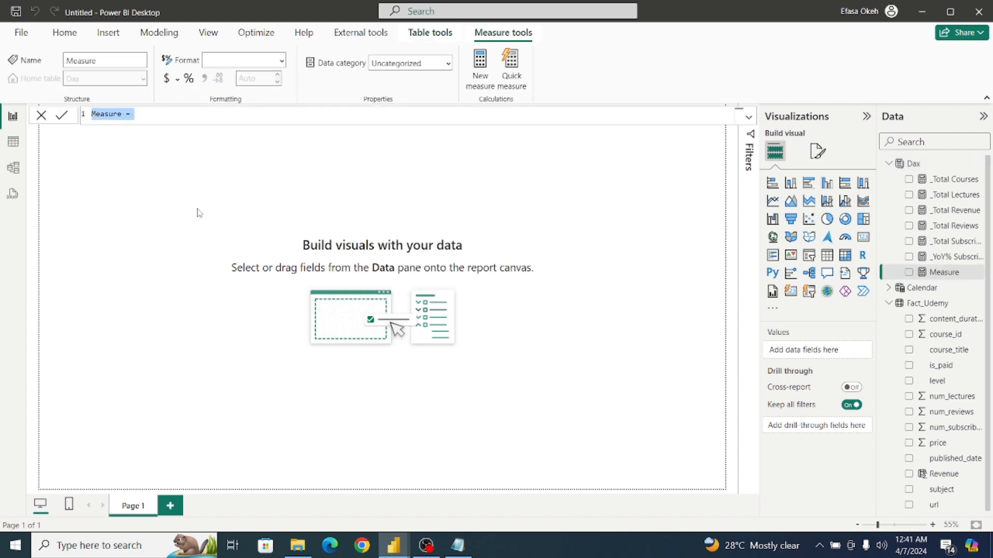
{"action": "key", "text": "ctrl+v"}
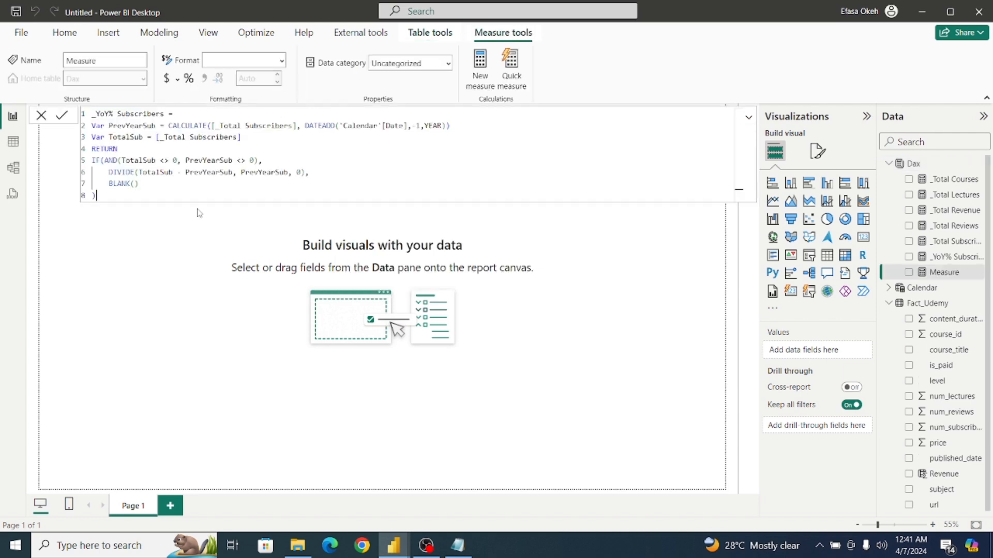
Rename the pasted measure as _YoY% Revenue in its formula.
{"action": "double_click", "coordinate": [164, 113]}
{"action": "key", "text": "Right"}
{"action": "key", "text": "BackSpace"}
{"action": "key", "text": "BackSpace"}
{"action": "key", "text": "BackSpace"}
{"action": "key", "text": "BackSpace"}
{"action": "key", "text": "BackSpace"}
{"action": "key", "text": "BackSpace"}
Rename the previous-year variable PrevYearRev and make its CALCULATE expression use [_Total Revenue].
{"action": "key", "text": "BackSpace"}
{"action": "key", "text": "BackSpace"}
{"action": "key", "text": "BackSpace"}
{"action": "key", "text": "BackSpace"}
{"action": "key", "text": "BackSpace"}
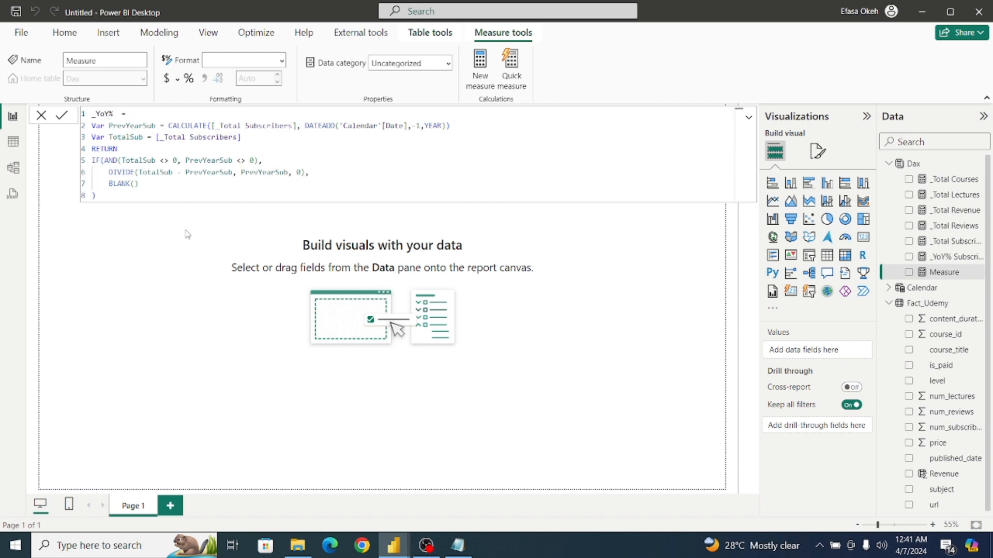
{"action": "type", "text": "Revenue"}
{"action": "left_click", "coordinate": [155, 125]}
{"action": "key", "text": "BackSpace"}
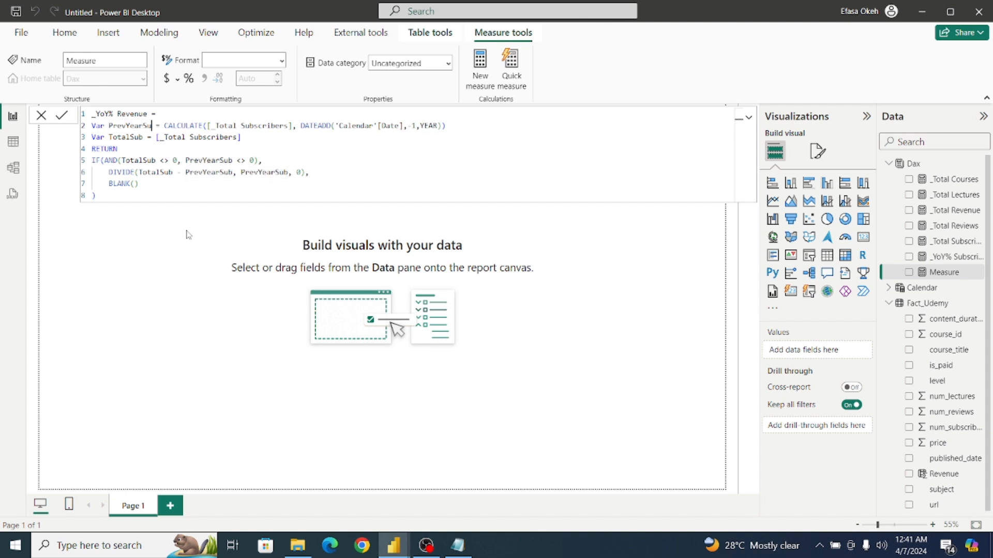
{"action": "key", "text": "BackSpace"}
{"action": "key", "text": "BackSpace"}
{"action": "type", "text": "Rev"}
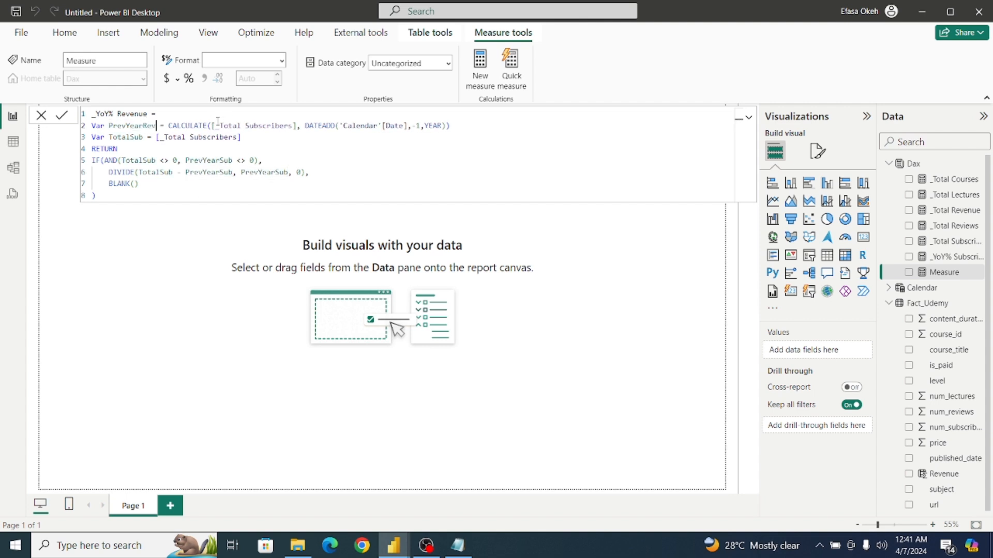
{"action": "left_click", "coordinate": [293, 125]}
{"action": "key", "text": "BackSpace"}
{"action": "key", "text": "BackSpace"}
{"action": "key", "text": "BackSpace"}
{"action": "key", "text": "BackSpace"}
{"action": "key", "text": "BackSpace"}
{"action": "key", "text": "BackSpace"}
{"action": "key", "text": "BackSpace"}
{"action": "key", "text": "BackSpace"}
{"action": "key", "text": "BackSpace"}
{"action": "key", "text": "BackSpace"}
{"action": "key", "text": "BackSpace"}
{"action": "key", "text": "BackSpace"}
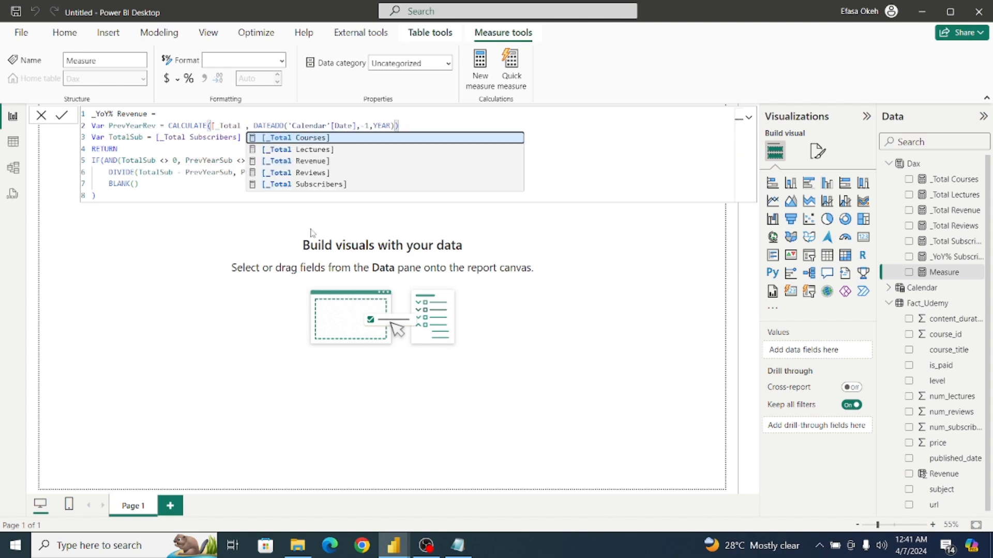
{"action": "left_click", "coordinate": [305, 161]}
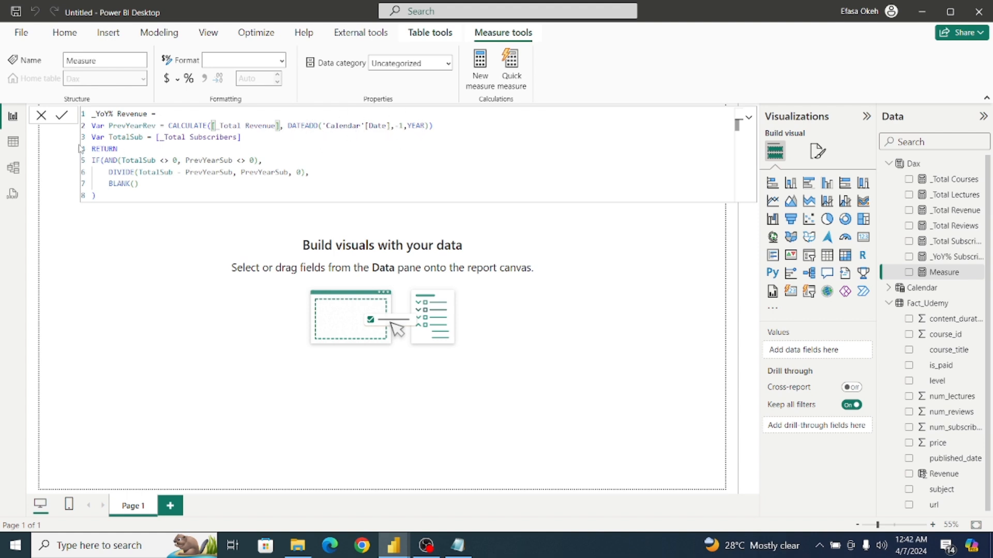
Rename the current total variable TotalRev and set it equal to [_Total Revenue].
{"action": "left_click", "coordinate": [144, 137]}
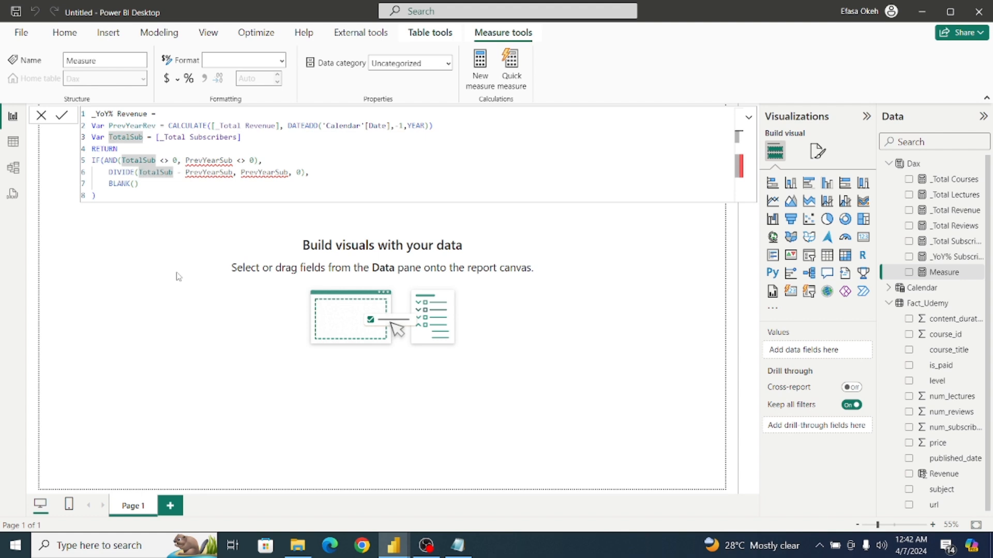
{"action": "key", "text": "BackSpace"}
{"action": "key", "text": "BackSpace"}
{"action": "key", "text": "BackSpace"}
{"action": "type", "text": "Rev"}
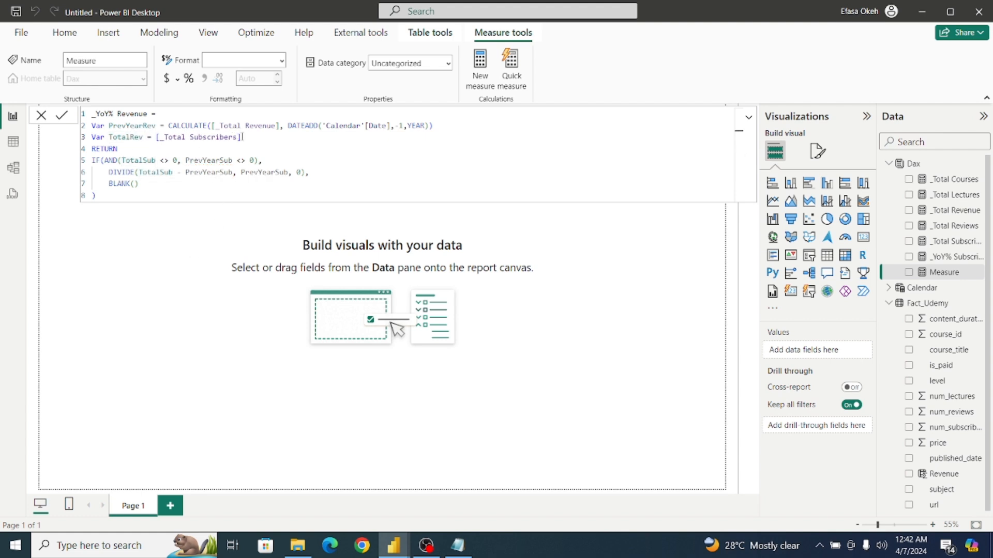
{"action": "left_click", "coordinate": [238, 136]}
{"action": "key", "text": "BackSpace"}
{"action": "key", "text": "BackSpace"}
{"action": "key", "text": "BackSpace"}
{"action": "key", "text": "BackSpace"}
{"action": "key", "text": "BackSpace"}
{"action": "key", "text": "BackSpace"}
{"action": "key", "text": "BackSpace"}
{"action": "key", "text": "BackSpace"}
{"action": "key", "text": "BackSpace"}
{"action": "key", "text": "BackSpace"}
{"action": "key", "text": "BackSpace"}
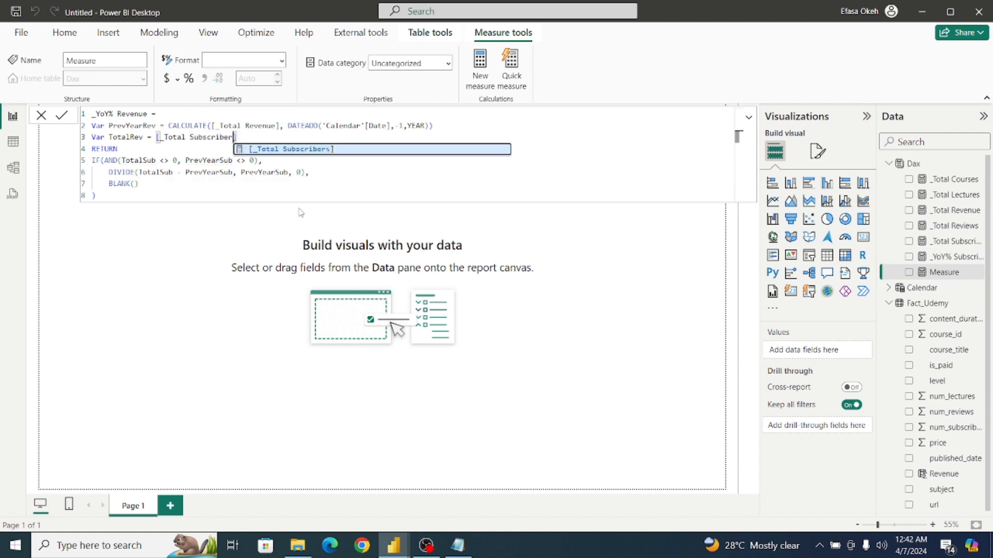
{"action": "key", "text": "BackSpace"}
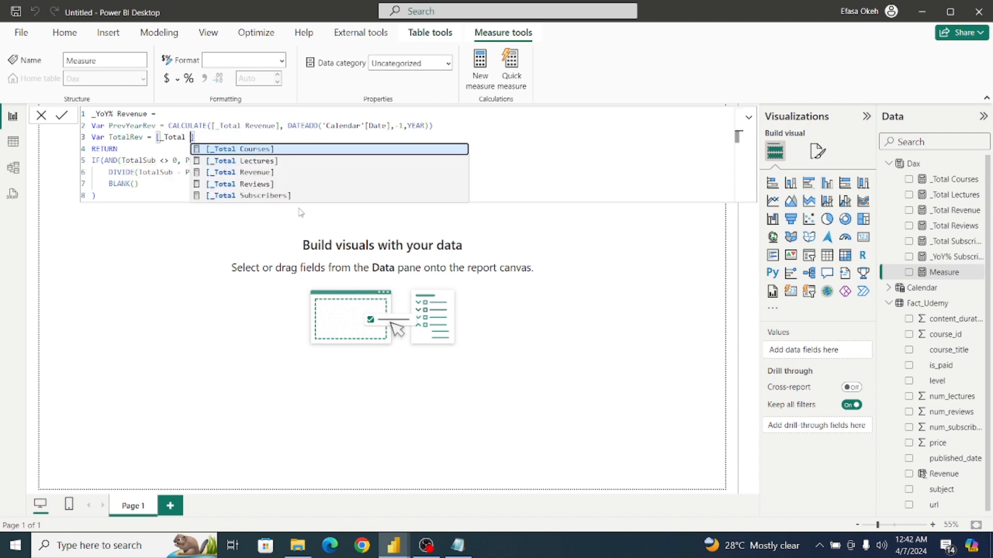
{"action": "left_click", "coordinate": [255, 174]}
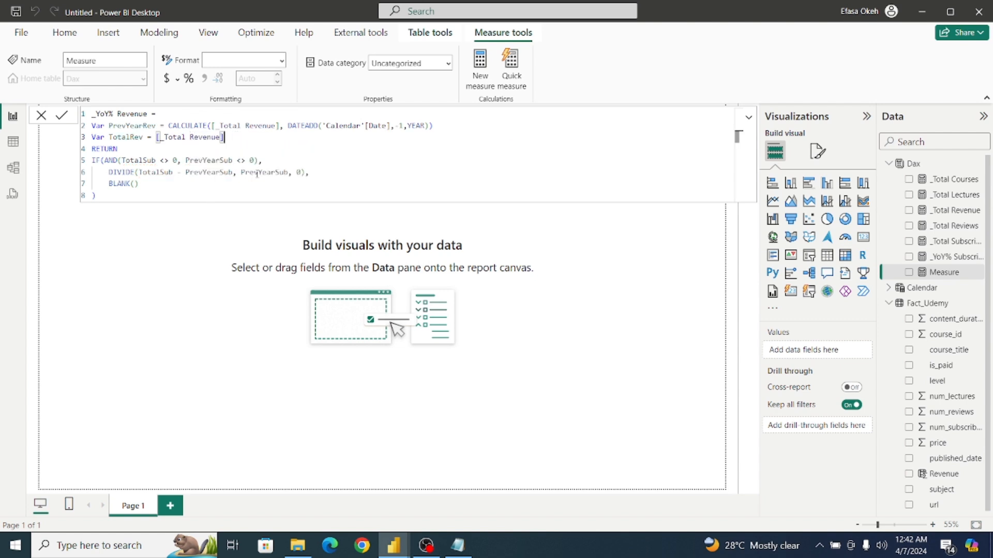
Update the IF(AND()) condition to test TotalRev <> 0 and PrevYearRev <> 0.
{"action": "key", "text": "Down"}
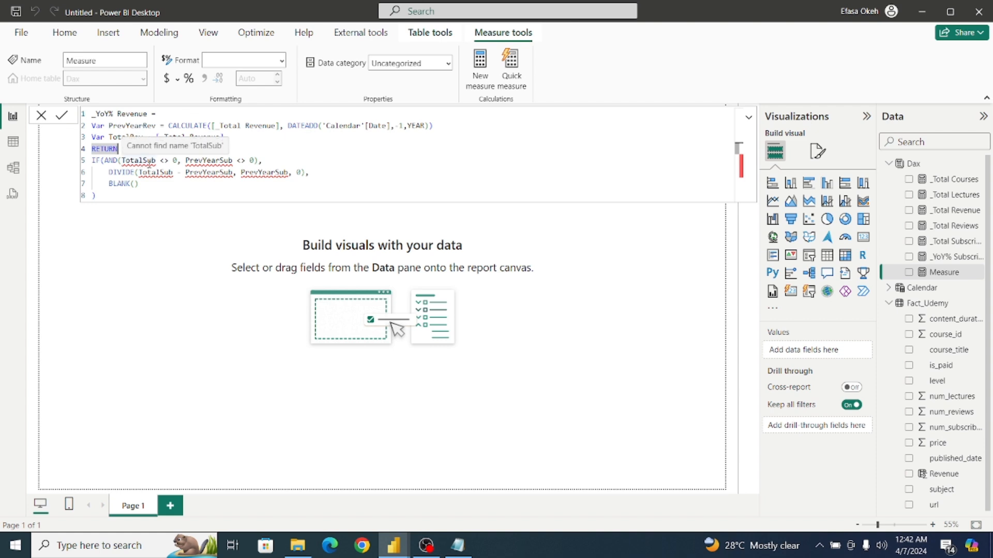
{"action": "left_click", "coordinate": [156, 161]}
{"action": "key", "text": "BackSpace"}
{"action": "key", "text": "BackSpace"}
{"action": "key", "text": "BackSpace"}
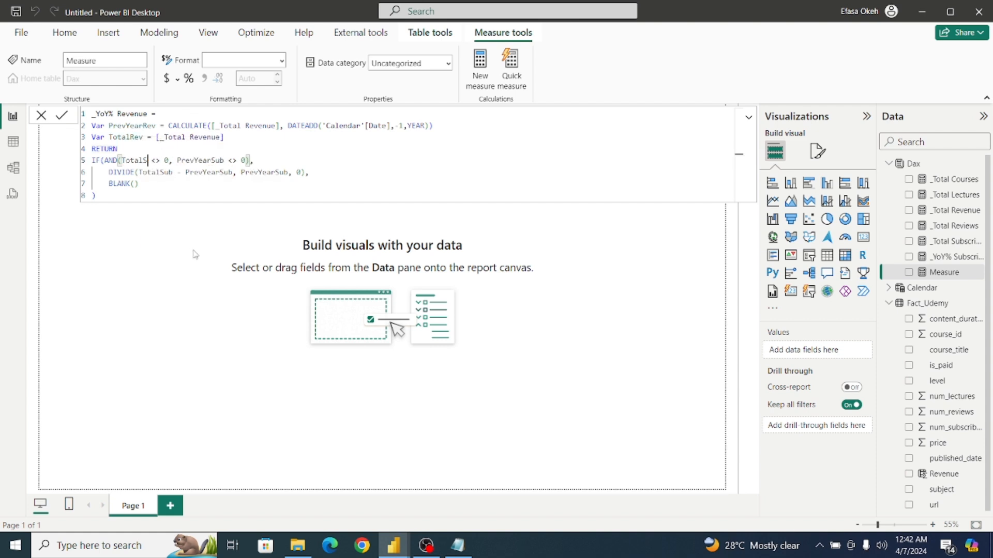
{"action": "type", "text": "Rev"}
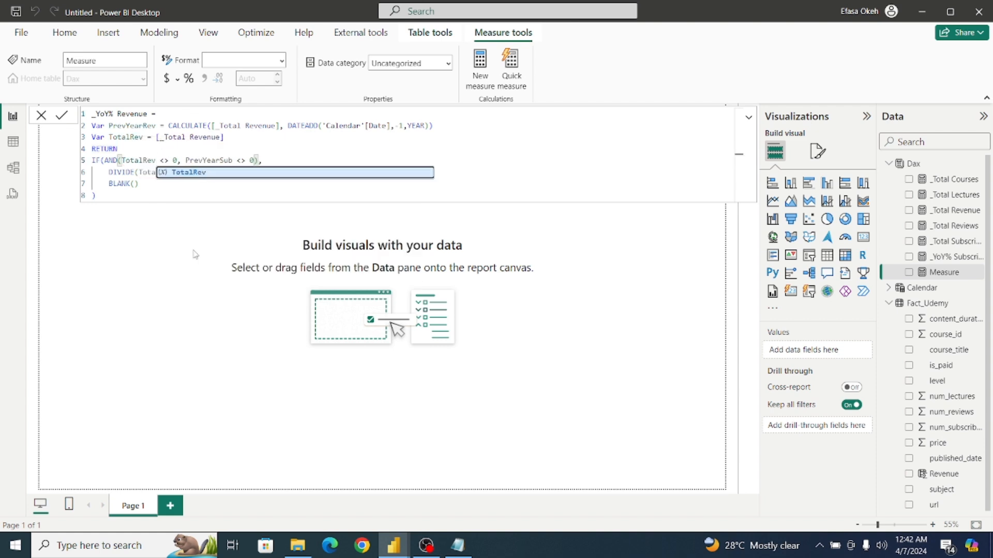
{"action": "left_click", "coordinate": [229, 160]}
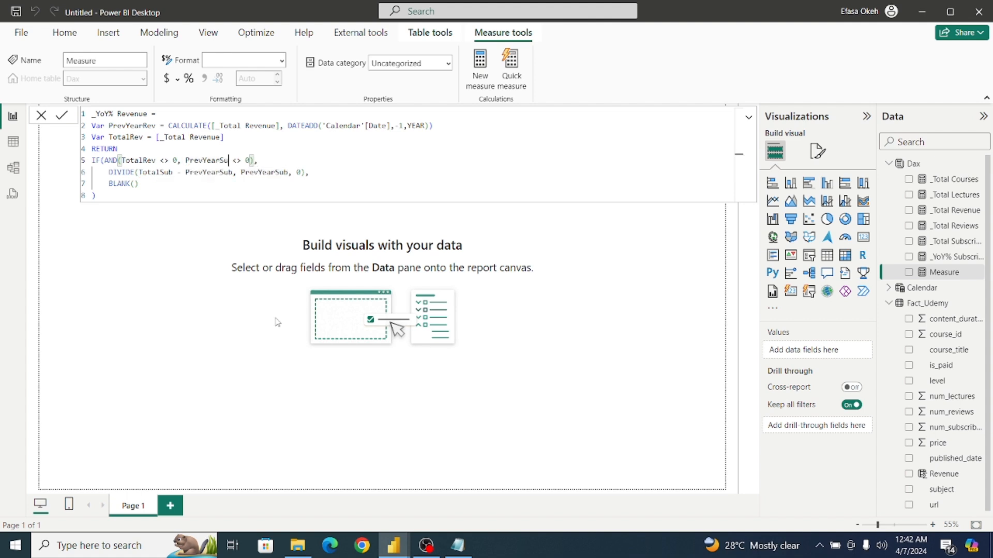
{"action": "key", "text": "BackSpace"}
{"action": "key", "text": "BackSpace"}
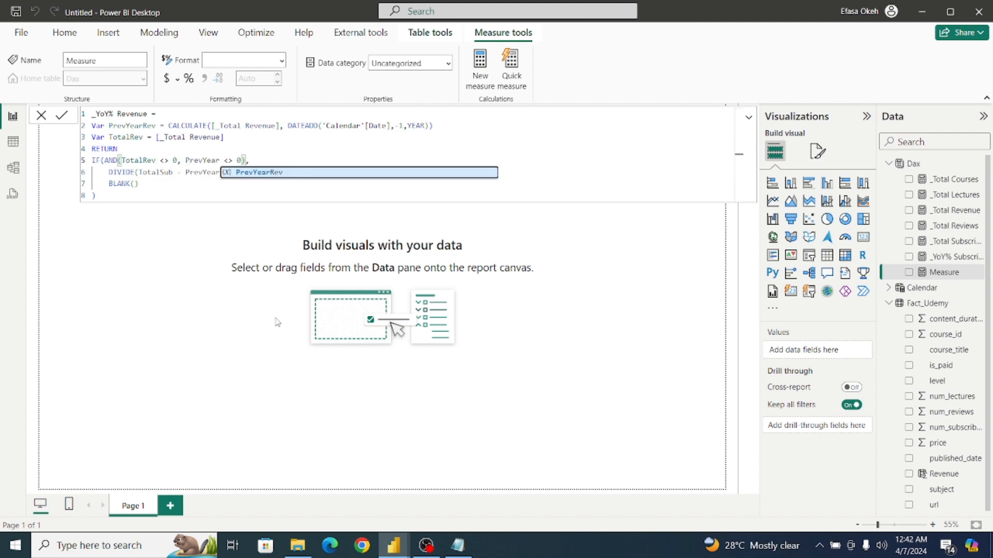
{"action": "type", "text": "Rev"}
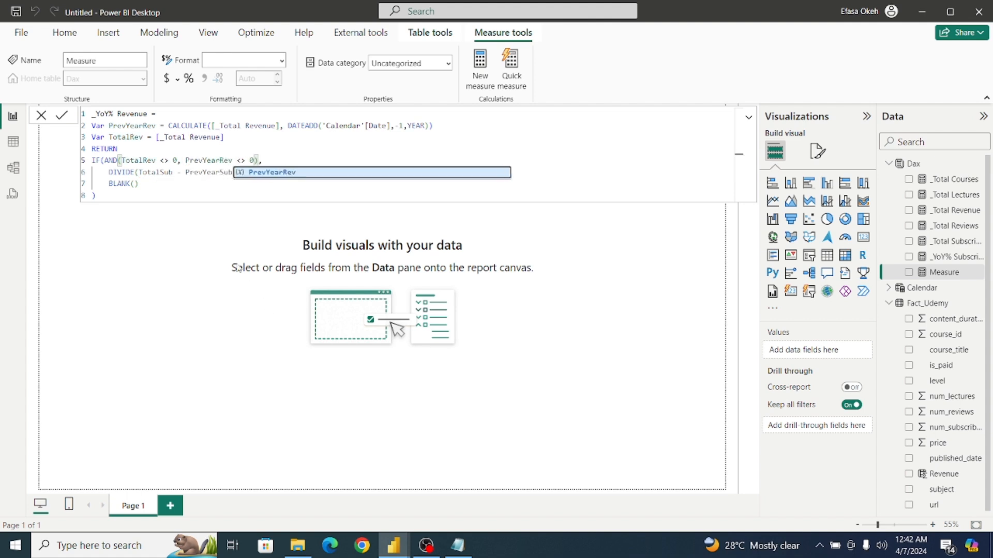
Change the numerator of the DIVIDE expression in the _YoY% Revenue formula to TotalRev - PrevYearRev.
{"action": "double_click", "coordinate": [172, 174]}
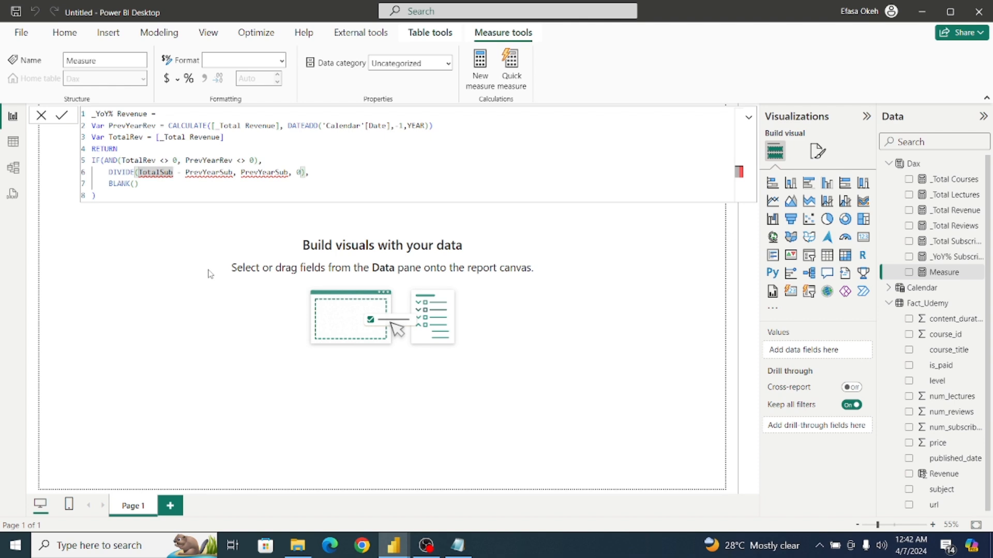
{"action": "type", "text": "TotalRev"}
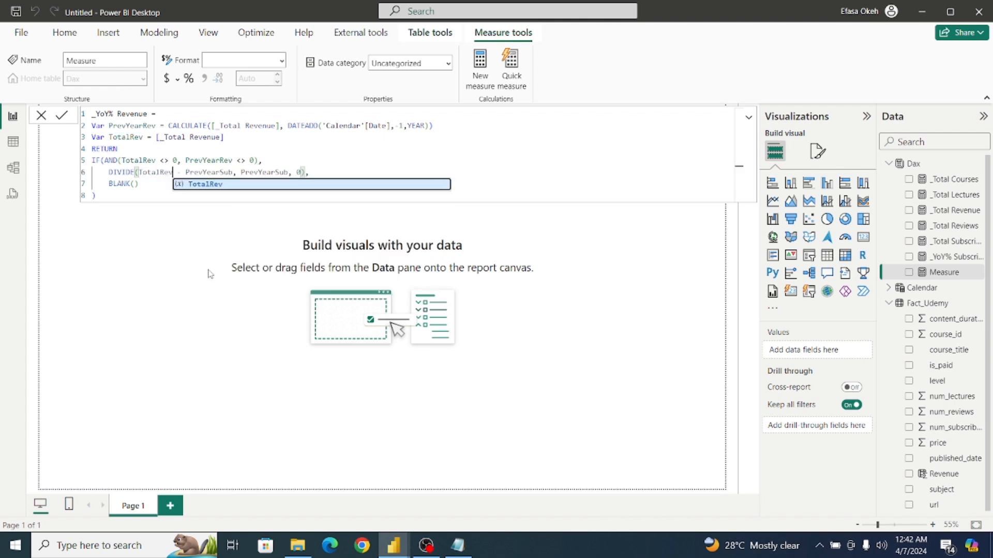
{"action": "left_click", "coordinate": [234, 174]}
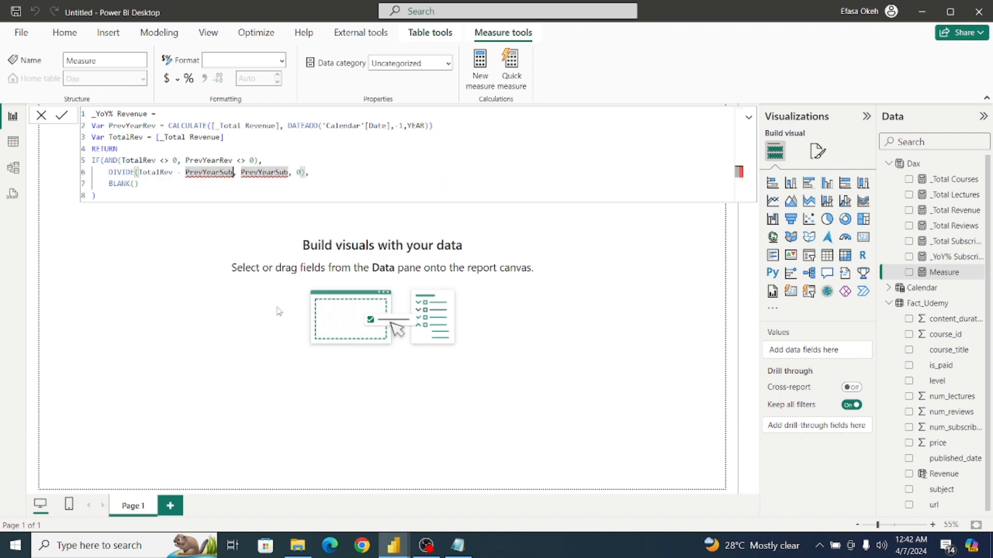
{"action": "key", "text": "BackSpace"}
{"action": "key", "text": "BackSpace"}
{"action": "key", "text": "BackSpace"}
{"action": "type", "text": "R"}
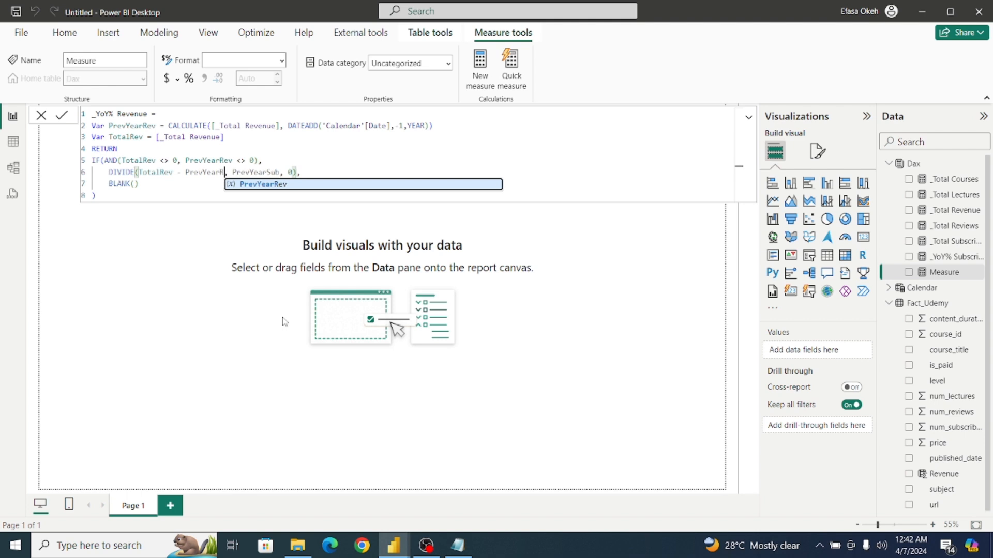
{"action": "type", "text": "ev"}
Replace the denominator variable in the DIVIDE expression with PrevYearRev.
{"action": "left_click", "coordinate": [289, 172]}
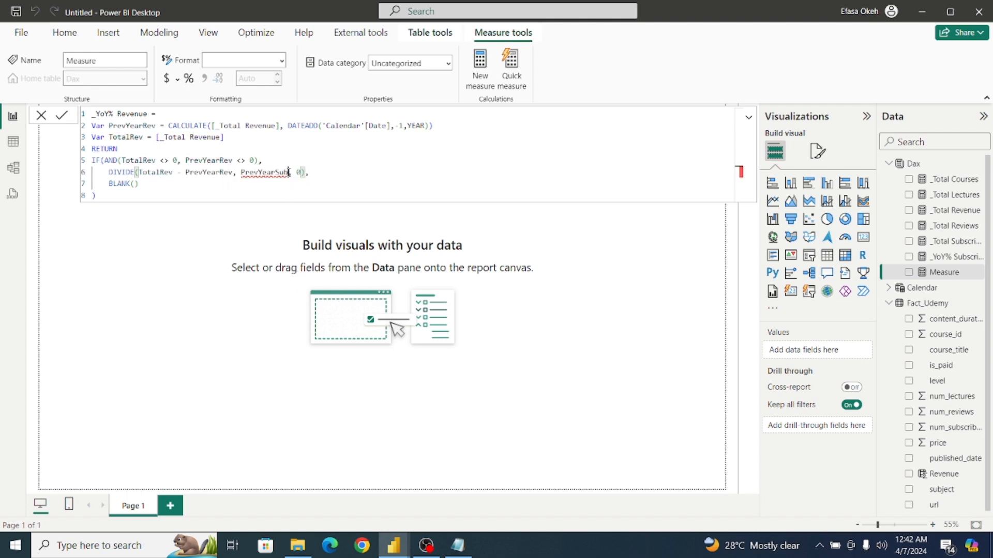
{"action": "key", "text": "BackSpace"}
{"action": "key", "text": "BackSpace"}
{"action": "key", "text": "BackSpace"}
{"action": "type", "text": "R"}
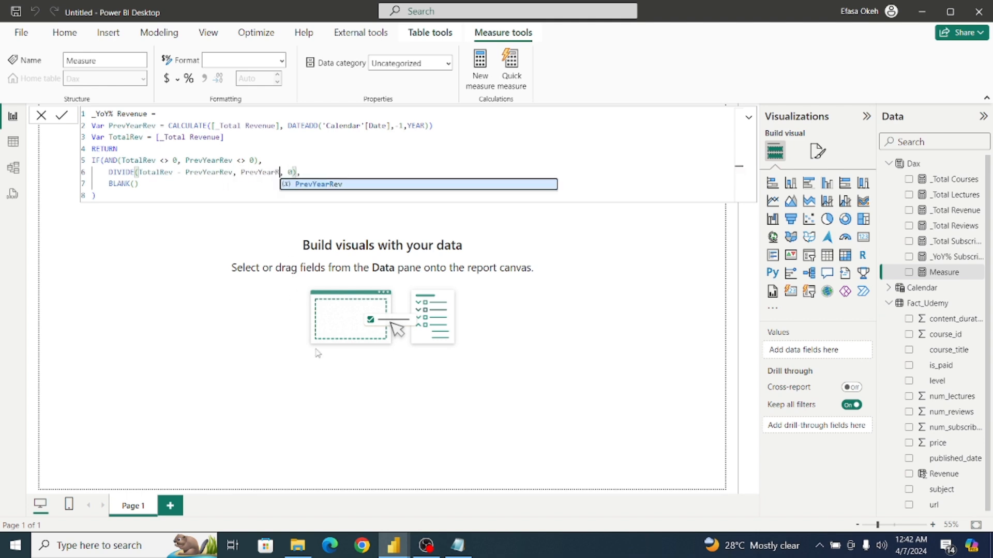
{"action": "type", "text": "ev"}
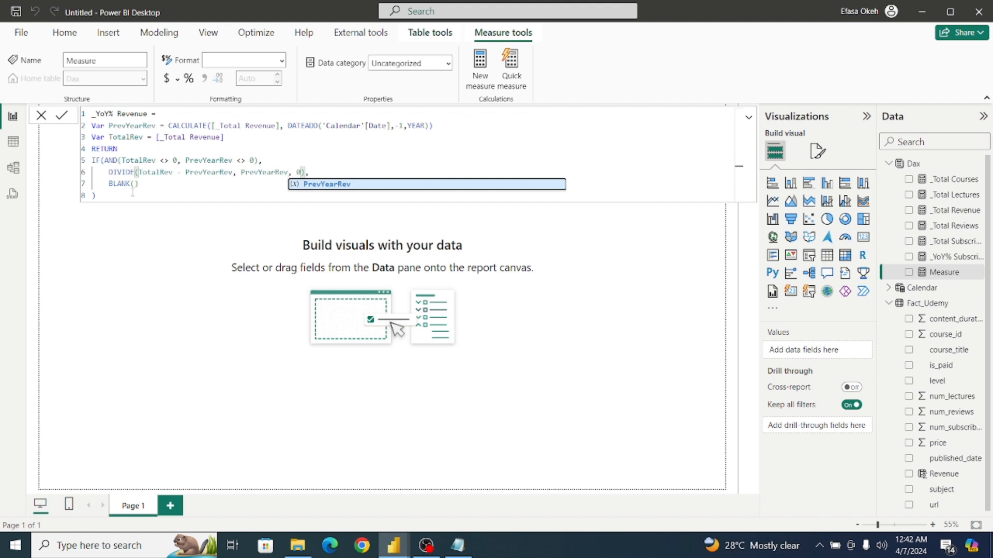
Copy the complete _YoY% Revenue formula and commit the measure.
{"action": "left_click", "coordinate": [133, 192]}
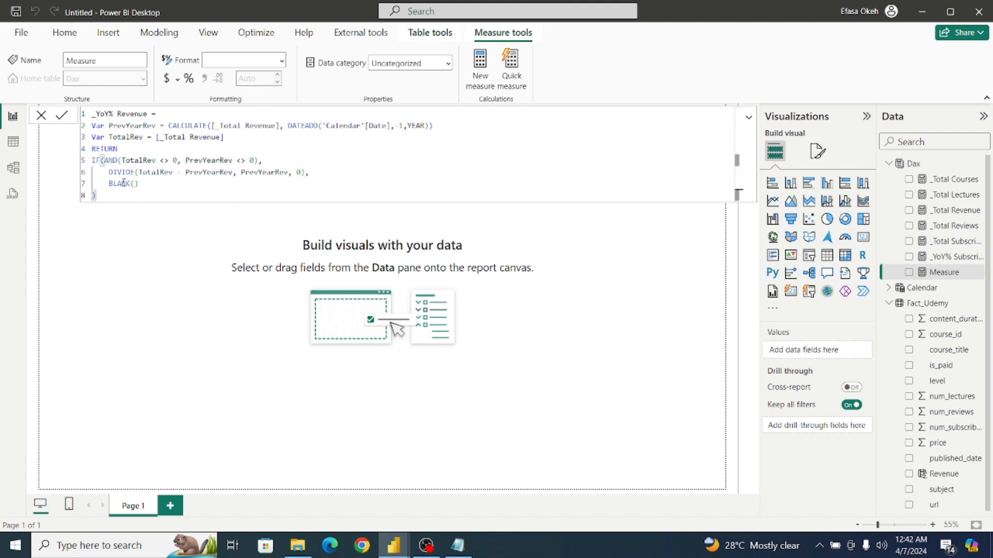
{"action": "left_click_drag", "start_coordinate": [100, 198], "coordinate": [72, 114]}
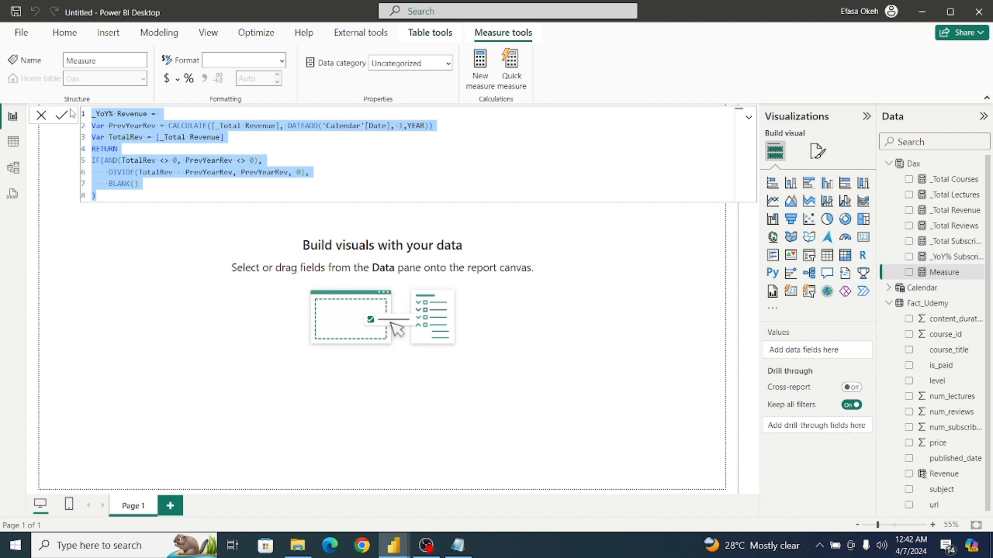
{"action": "left_click", "coordinate": [120, 216]}
{"action": "left_click", "coordinate": [61, 117]}
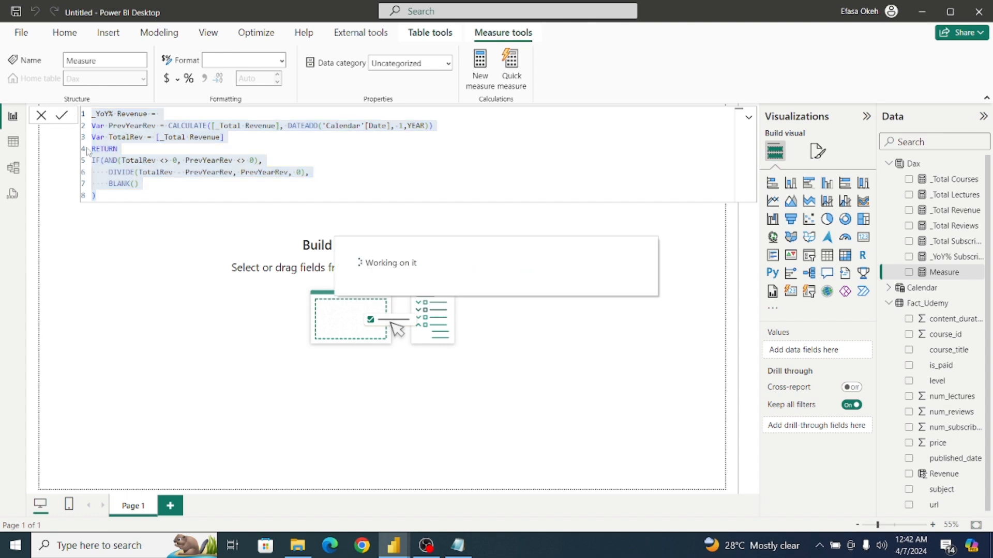
{"action": "left_click", "coordinate": [113, 220]}
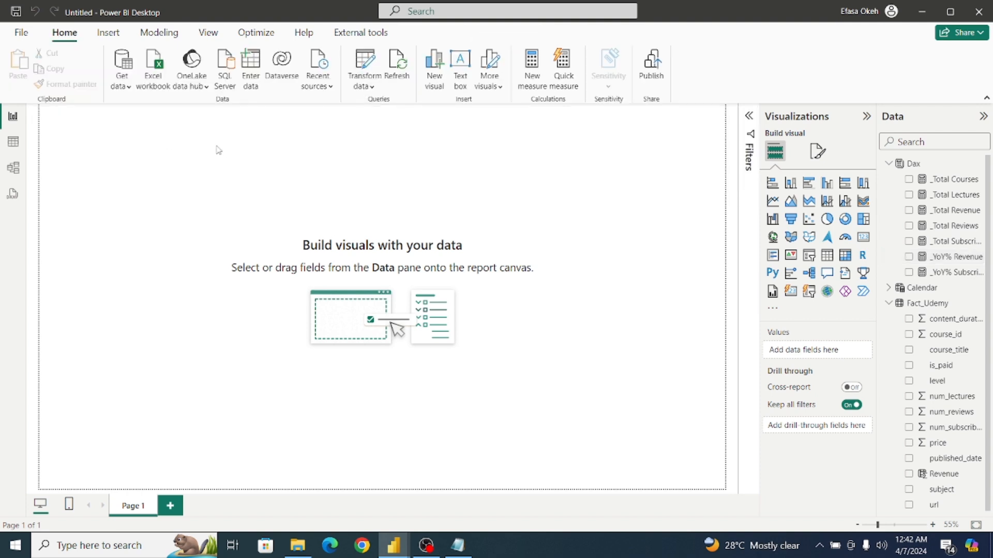
Create a new measure in the Dax table from the copied formula and name it _YoY% Review.
{"action": "left_click", "coordinate": [950, 164]}
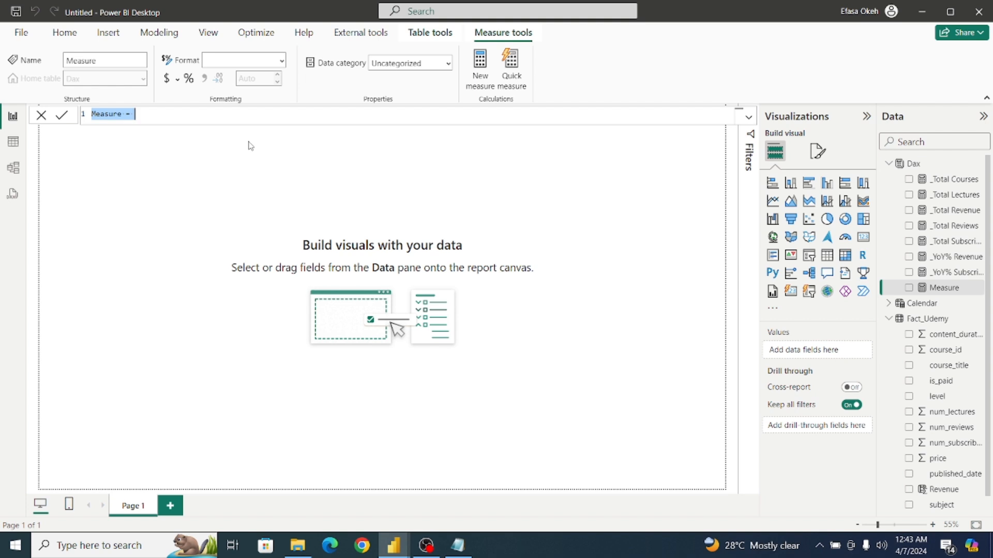
{"action": "type", "text": "_YoY% Revenue = Var PrevYearRev = CALCULATE([_Total Revenue], DATEADD('Calendar'[Date],-1,YEAR)) Var TotalRev = [_Total Revenue] RETURN IF(AND(TotalRev <> 0, PrevYearRev <> 0),     DIVIDE(TotalRev - PrevYearRev, PrevYearRev, 0),     BLANK() )"}
{"action": "left_click", "coordinate": [149, 115]}
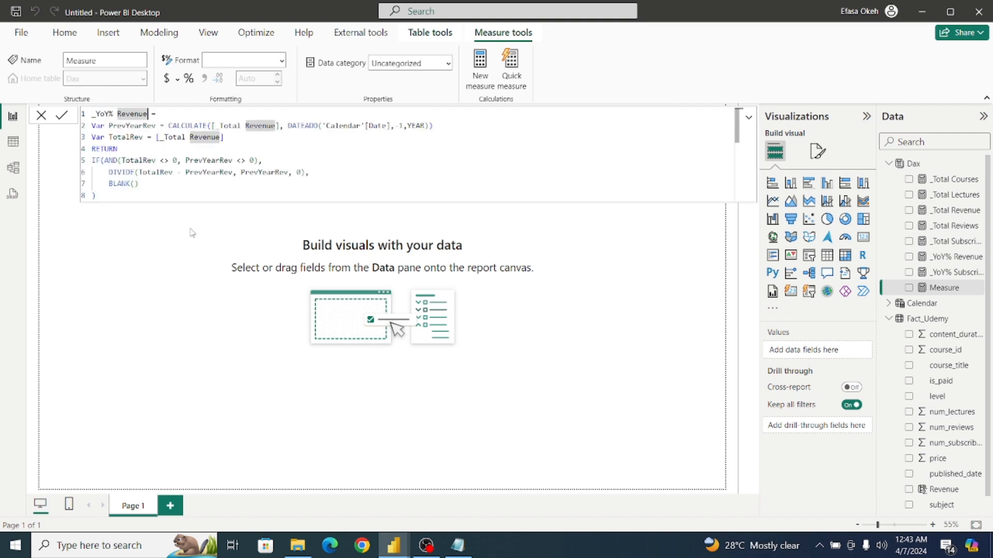
{"action": "key", "text": "BackSpace"}
{"action": "key", "text": "BackSpace"}
{"action": "key", "text": "BackSpace"}
{"action": "key", "text": "BackSpace"}
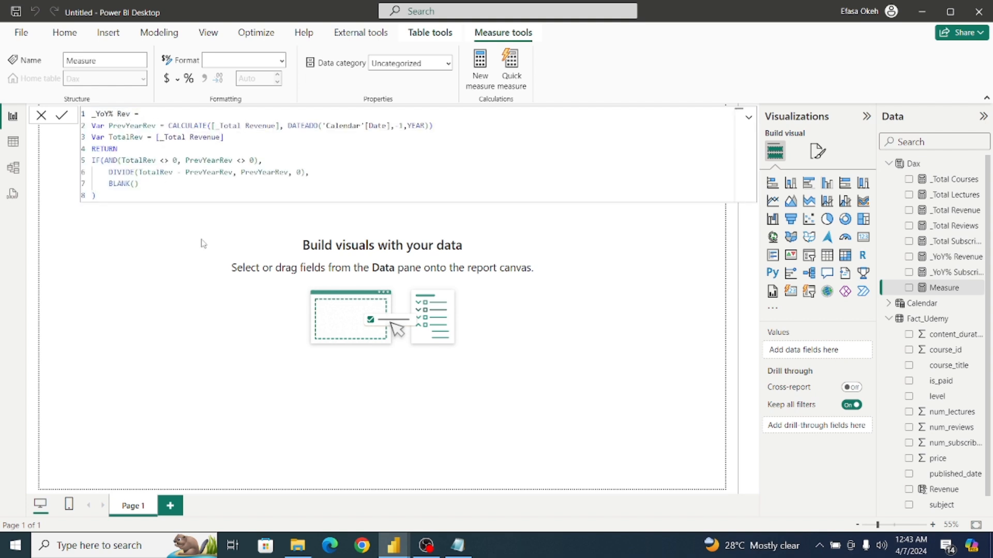
{"action": "type", "text": "iew"}
Make the CALCULATE expression of the PrevYearRev variable use [_Total Reviews].
{"action": "left_click", "coordinate": [276, 125]}
{"action": "key", "text": "BackSpace"}
{"action": "key", "text": "BackSpace"}
{"action": "key", "text": "BackSpace"}
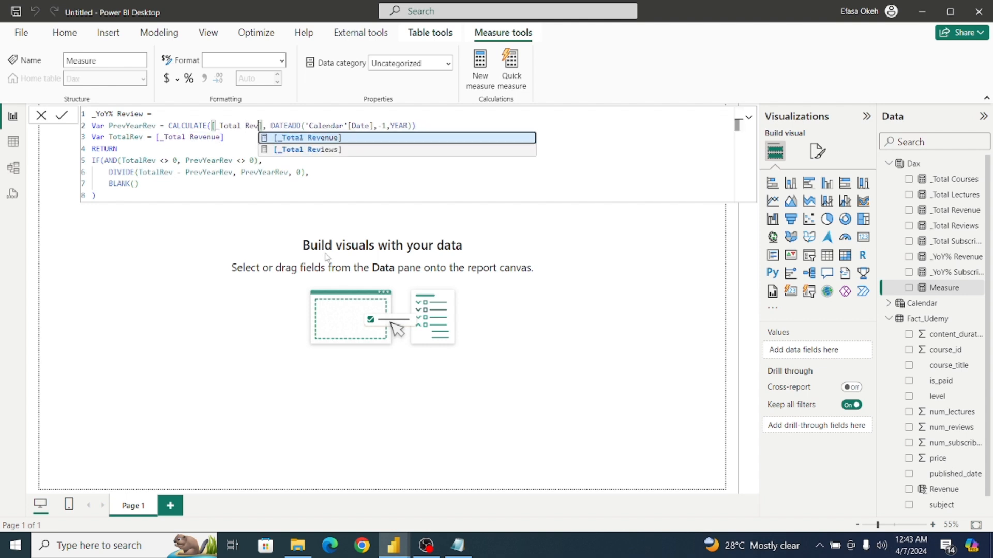
{"action": "left_click", "coordinate": [315, 149]}
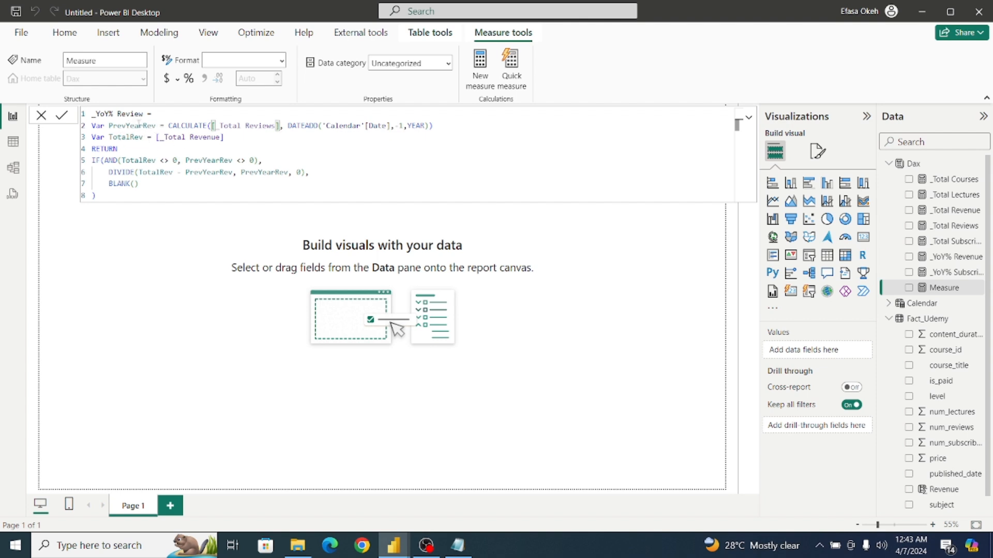
Set the TotalRev variable equal to [_Total Reviews] and commit the _YoY% Review measure.
{"action": "left_click", "coordinate": [225, 138]}
{"action": "key", "text": "BackSpace"}
{"action": "key", "text": "BackSpace"}
{"action": "key", "text": "BackSpace"}
{"action": "key", "text": "BackSpace"}
{"action": "key", "text": "BackSpace"}
{"action": "key", "text": "BackSpace"}
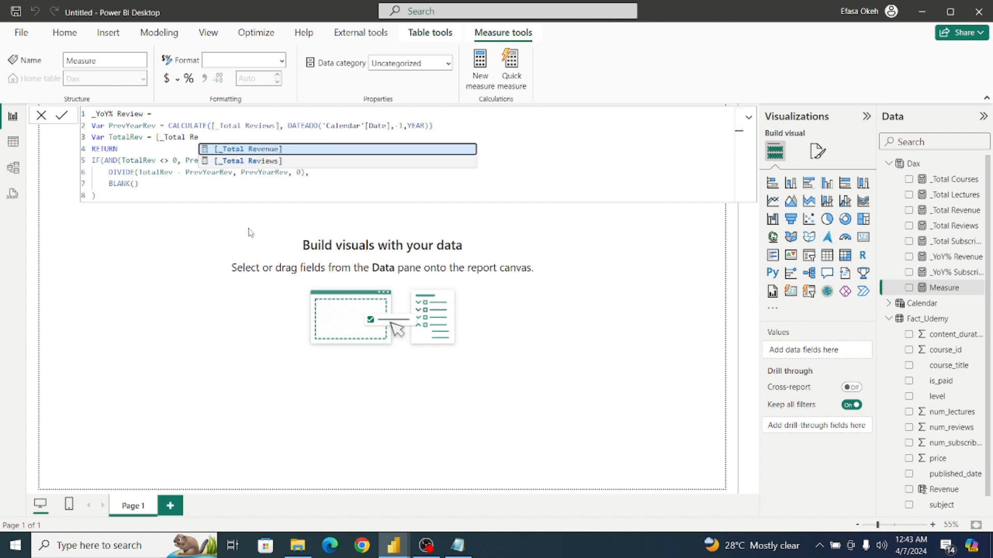
{"action": "left_click", "coordinate": [261, 161]}
{"action": "left_click", "coordinate": [247, 185]}
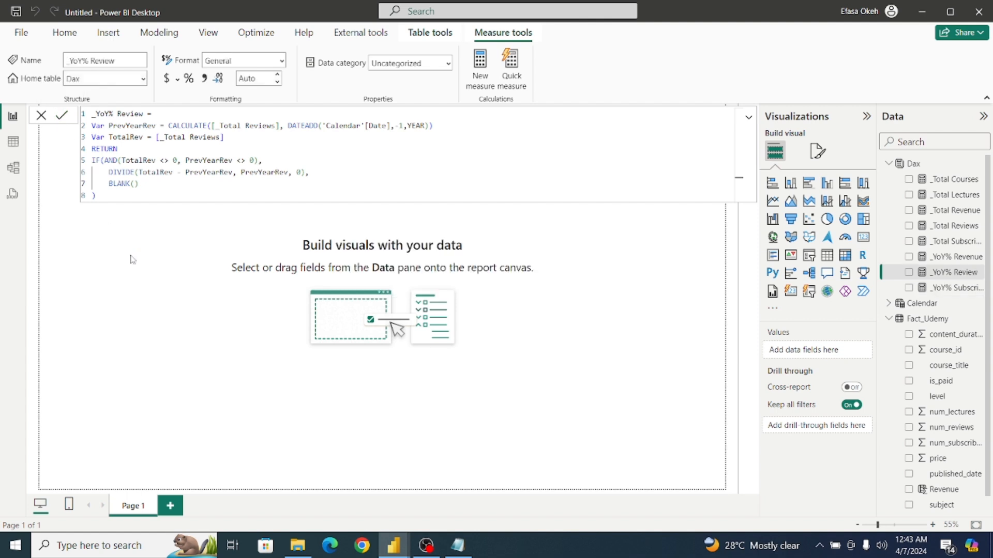
{"action": "left_click", "coordinate": [159, 240]}
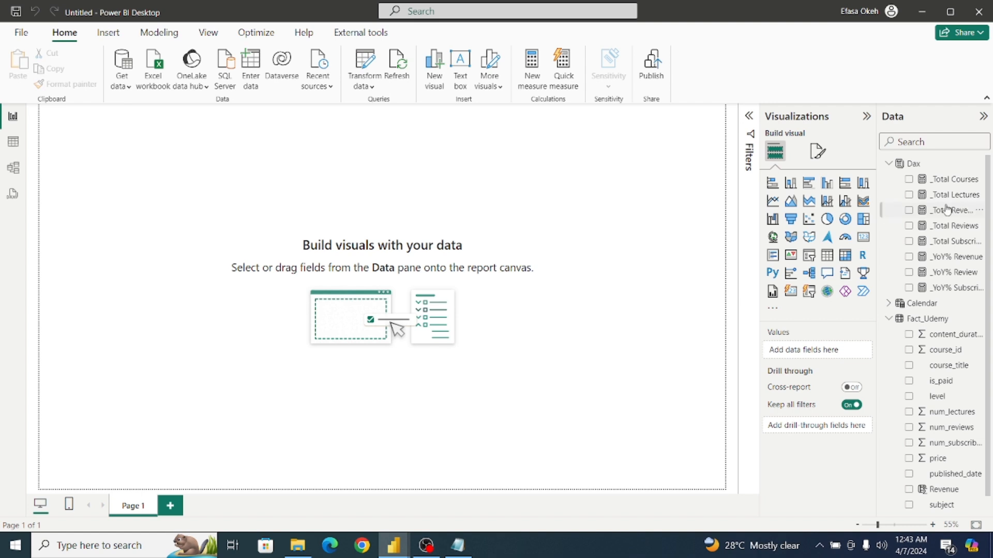
Create another new measure in the Dax table and paste the copied revenue formula into it.
{"action": "left_click", "coordinate": [926, 170]}
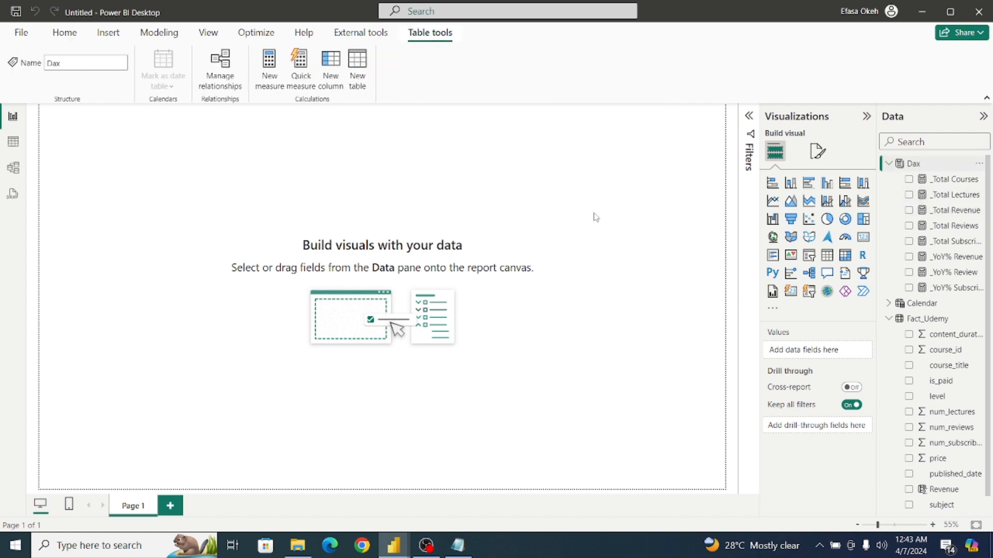
{"action": "left_click", "coordinate": [270, 72]}
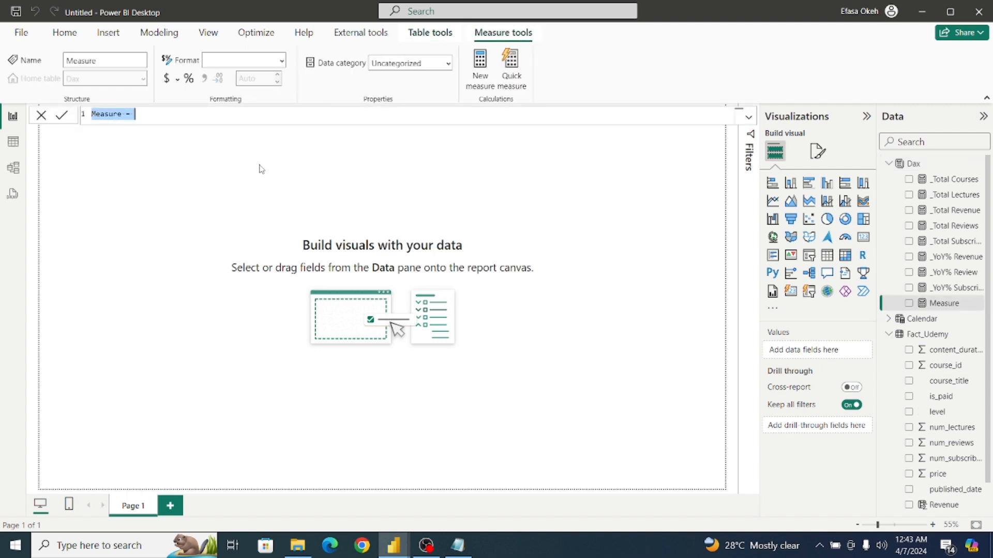
{"action": "type", "text": "_YoY% Revenue = Var PrevYearRev = CALCULATE([_Total Revenue], DATEADD('Calendar'[Date],-1,YEAR)) Var TotalRev = [_Total Revenue] RETURN IF(AND(TotalRev <> 0, PrevYearRev <> 0),     DIVIDE(TotalRev - PrevYearRev, PrevYearRev, 0),     BLANK() )"}
Rename the pasted measure as _YoY% Lecture in its formula.
{"action": "left_click", "coordinate": [149, 114]}
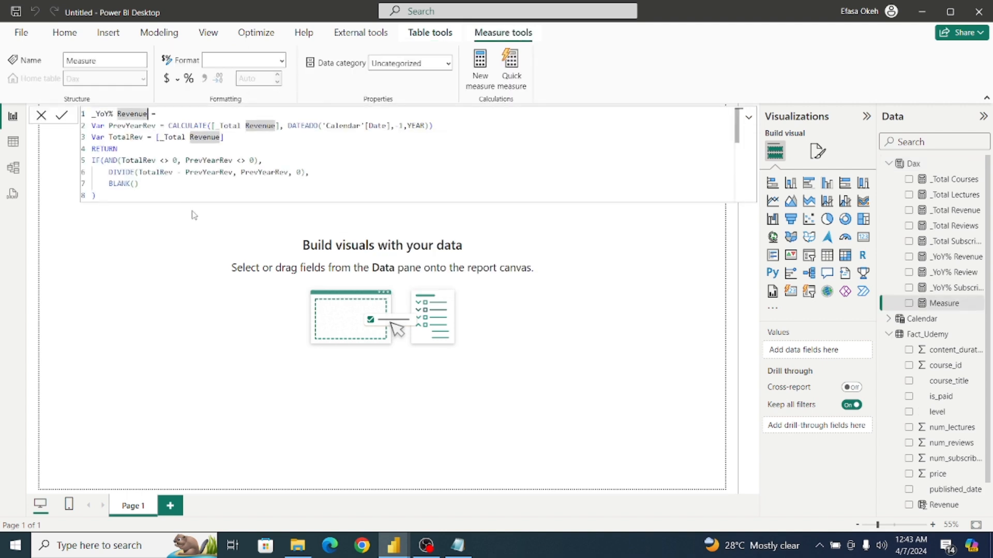
{"action": "key", "text": "BackSpace"}
{"action": "key", "text": "BackSpace"}
{"action": "key", "text": "BackSpace"}
{"action": "key", "text": "BackSpace"}
{"action": "key", "text": "BackSpace"}
{"action": "key", "text": "BackSpace"}
{"action": "key", "text": "BackSpace"}
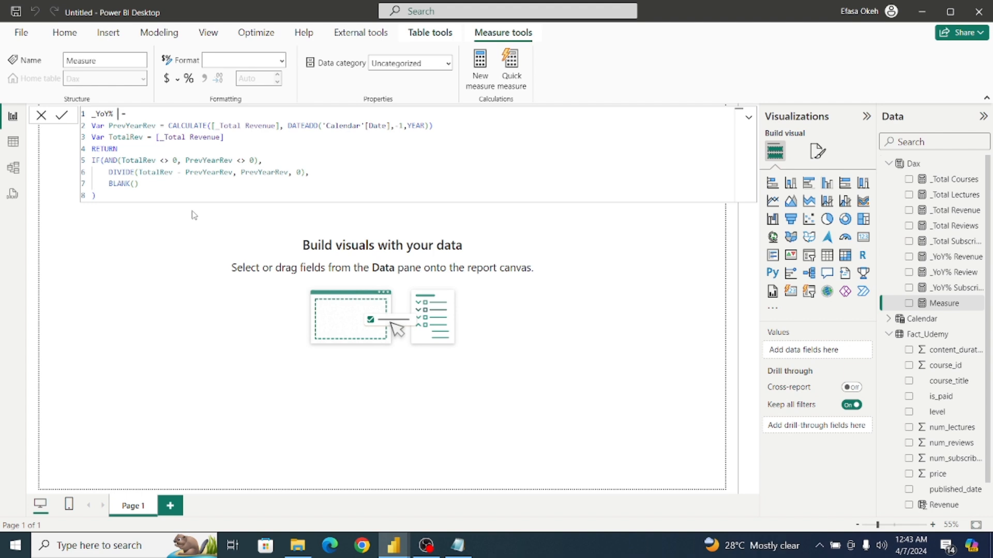
{"action": "type", "text": "Ecture"}
{"action": "key", "text": "BackSpace"}
{"action": "key", "text": "BackSpace"}
{"action": "key", "text": "BackSpace"}
{"action": "key", "text": "BackSpace"}
{"action": "key", "text": "BackSpace"}
{"action": "key", "text": "BackSpace"}
{"action": "type", "text": "Lecture"}
Rename the previous-year variable's declaration as PrevYearLec.
{"action": "left_click", "coordinate": [156, 125]}
{"action": "key", "text": "BackSpace"}
{"action": "key", "text": "BackSpace"}
{"action": "key", "text": "BackSpace"}
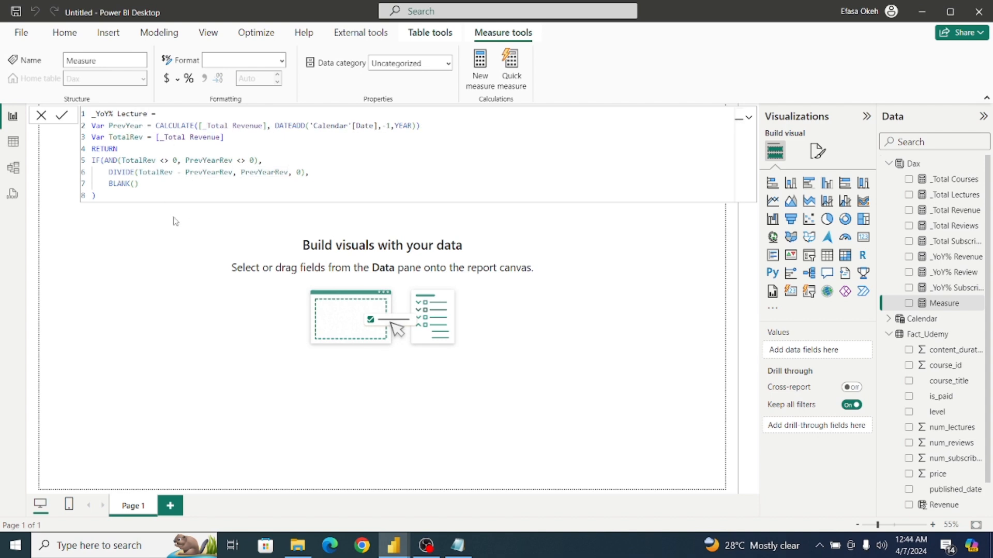
{"action": "type", "text": "Lec"}
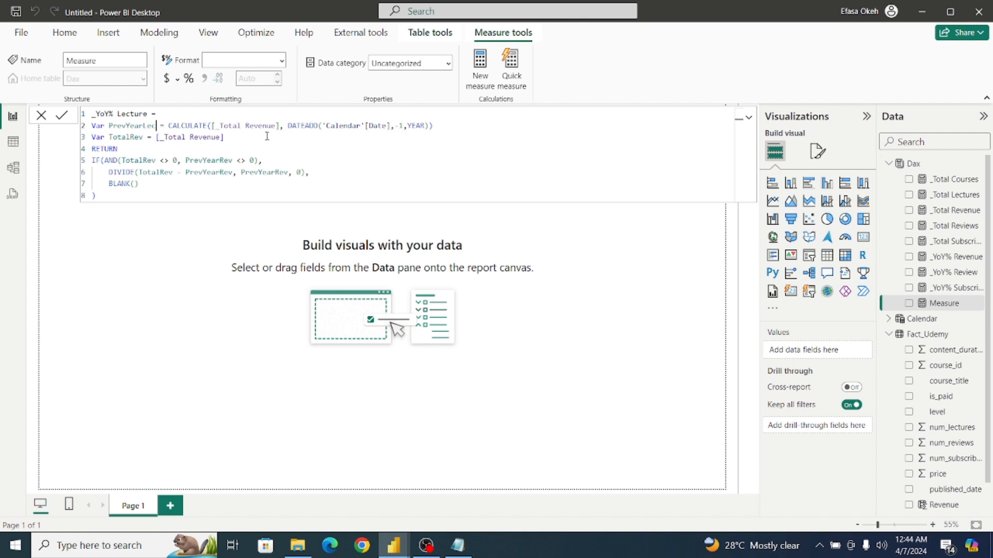
Make the CALCULATE expression of the PrevYearLec variable use [_Total Lectures].
{"action": "left_click", "coordinate": [280, 126]}
{"action": "key", "text": "BackSpace"}
{"action": "key", "text": "BackSpace"}
{"action": "key", "text": "BackSpace"}
{"action": "key", "text": "BackSpace"}
{"action": "key", "text": "BackSpace"}
{"action": "key", "text": "BackSpace"}
{"action": "key", "text": "BackSpace"}
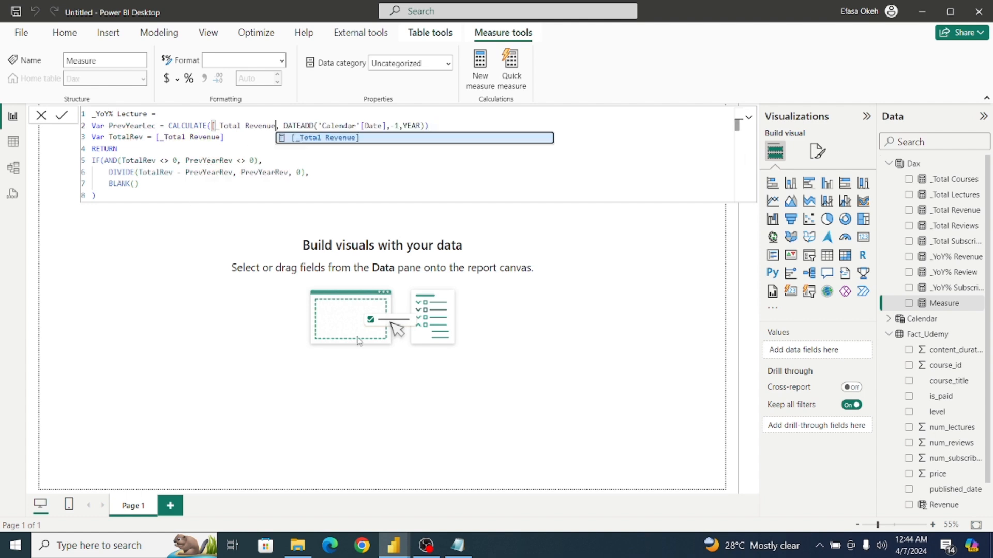
{"action": "key", "text": "BackSpace"}
{"action": "key", "text": "BackSpace"}
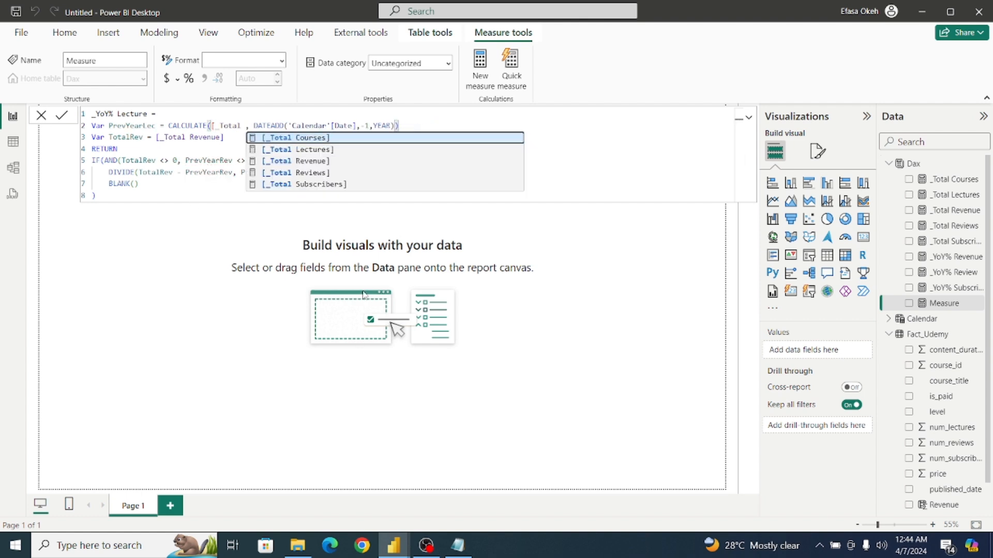
{"action": "left_click", "coordinate": [308, 150]}
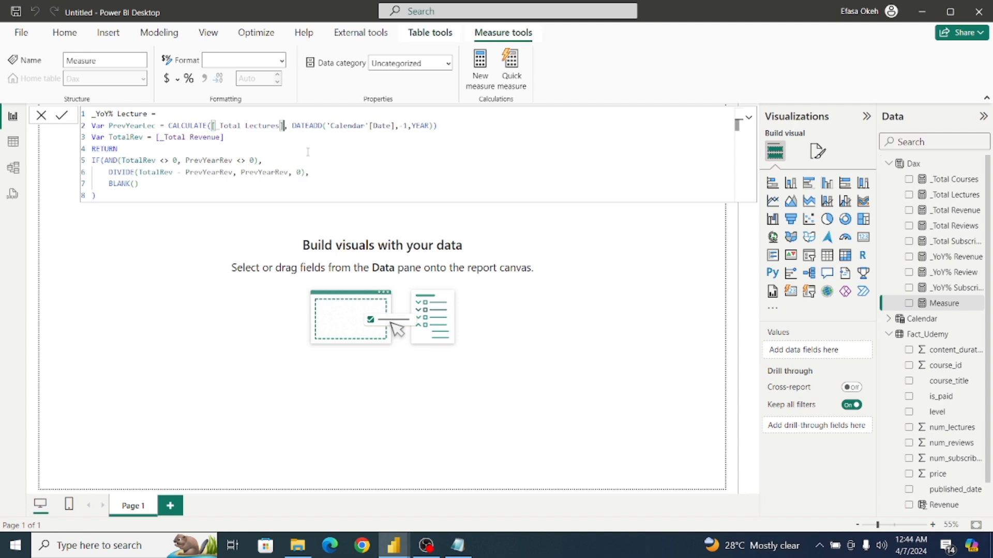
Rename the current total variable's declaration as TotalLec.
{"action": "left_click", "coordinate": [144, 137]}
{"action": "key", "text": "BackSpace"}
{"action": "key", "text": "BackSpace"}
{"action": "key", "text": "BackSpace"}
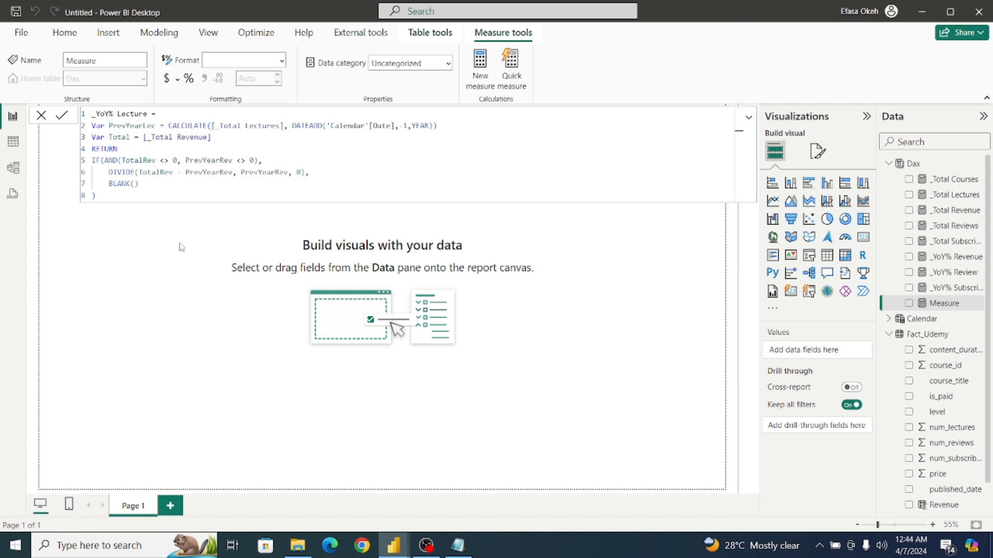
{"action": "type", "text": "Lec"}
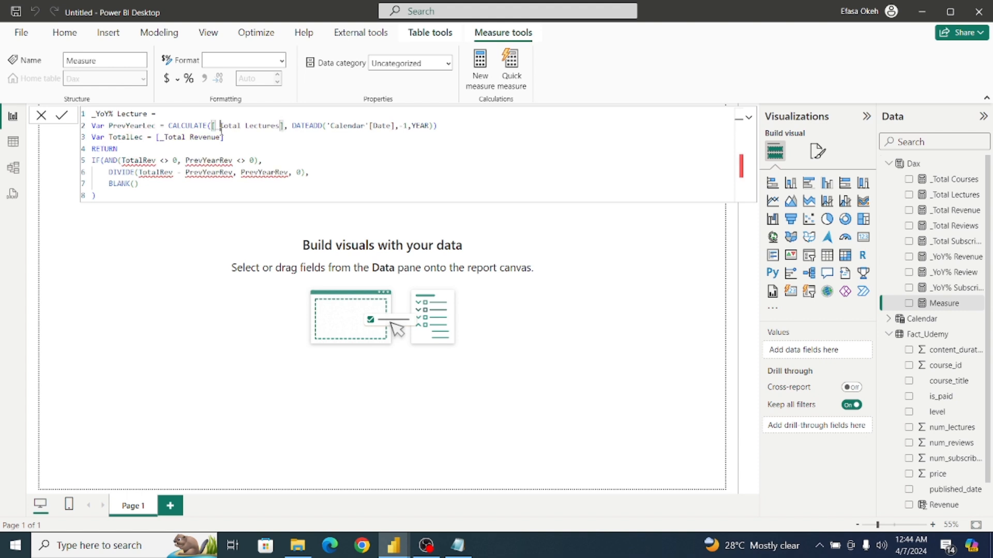
Set the TotalLec variable equal to [_Total Lectures].
{"action": "left_click", "coordinate": [224, 137]}
{"action": "key", "text": "BackSpace"}
{"action": "key", "text": "BackSpace"}
{"action": "key", "text": "BackSpace"}
{"action": "key", "text": "BackSpace"}
{"action": "key", "text": "BackSpace"}
{"action": "key", "text": "BackSpace"}
{"action": "key", "text": "BackSpace"}
{"action": "key", "text": "BackSpace"}
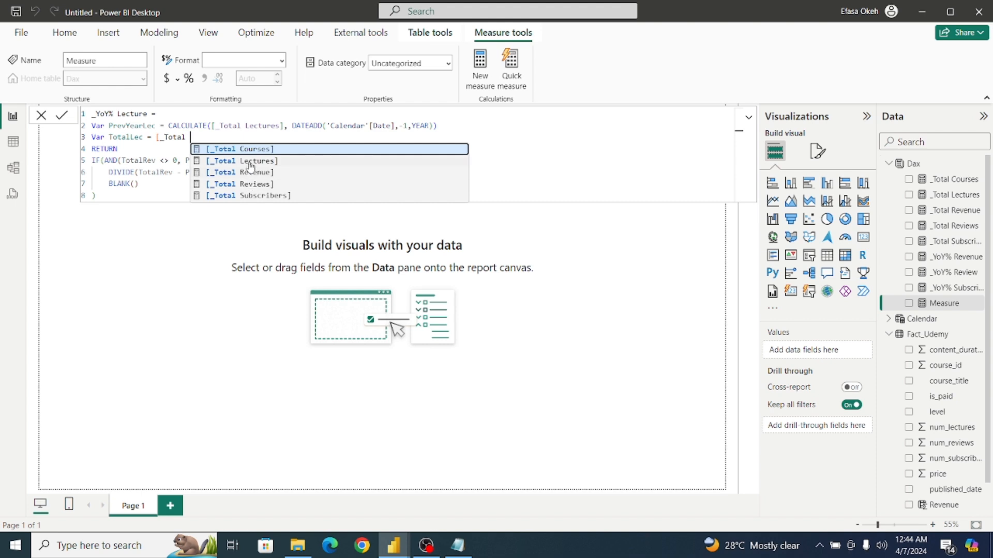
{"action": "left_click", "coordinate": [250, 160]}
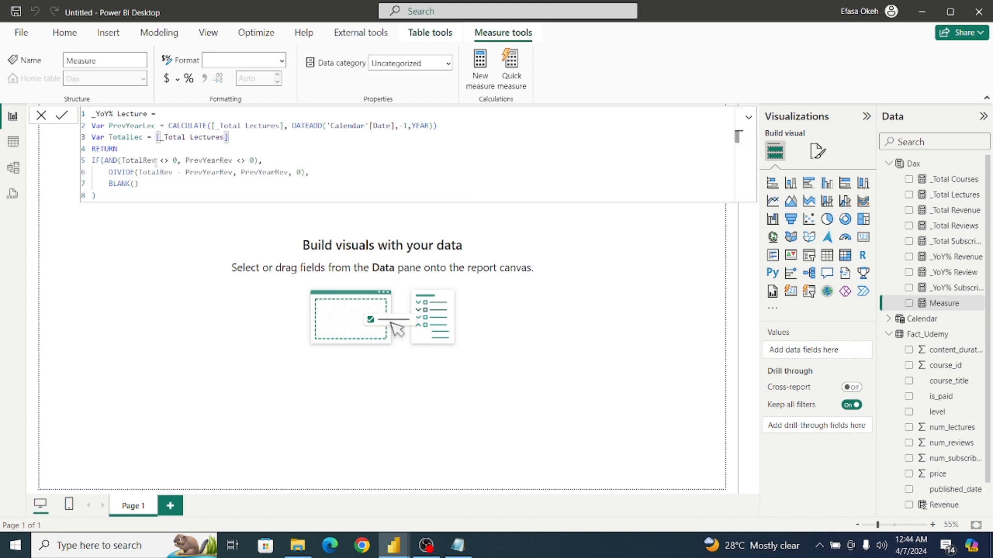
Make the AND condition of the _YoY% Lecture measure test TotalLec and PrevYearLec for being non-zero.
{"action": "left_click", "coordinate": [157, 160]}
{"action": "key", "text": "BackSpace"}
{"action": "key", "text": "BackSpace"}
{"action": "key", "text": "BackSpace"}
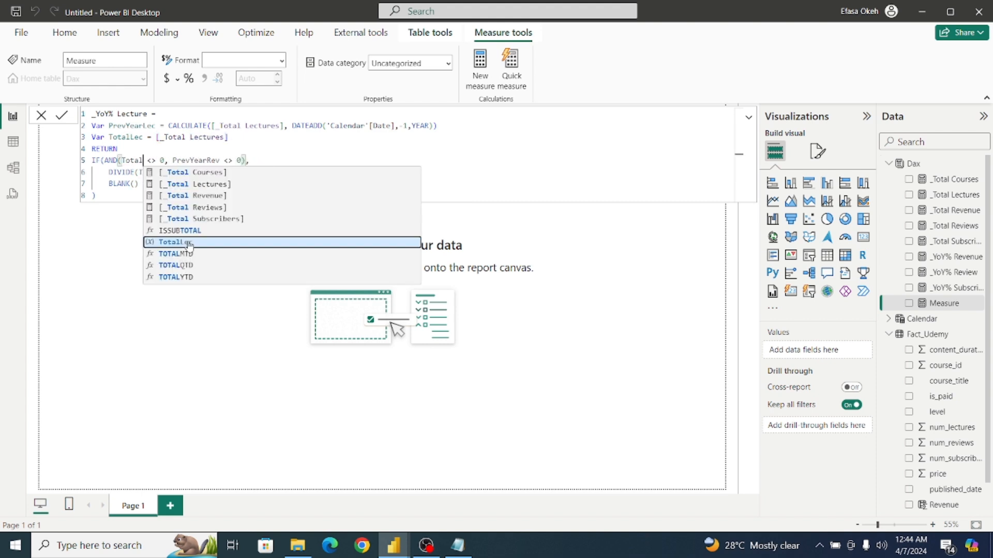
{"action": "type", "text": "Lec"}
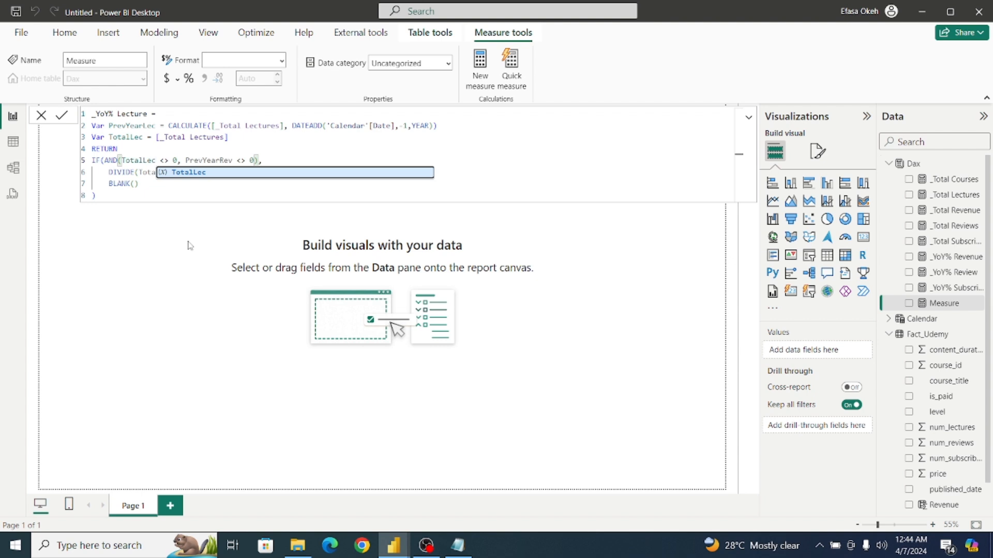
{"action": "left_click", "coordinate": [235, 161]}
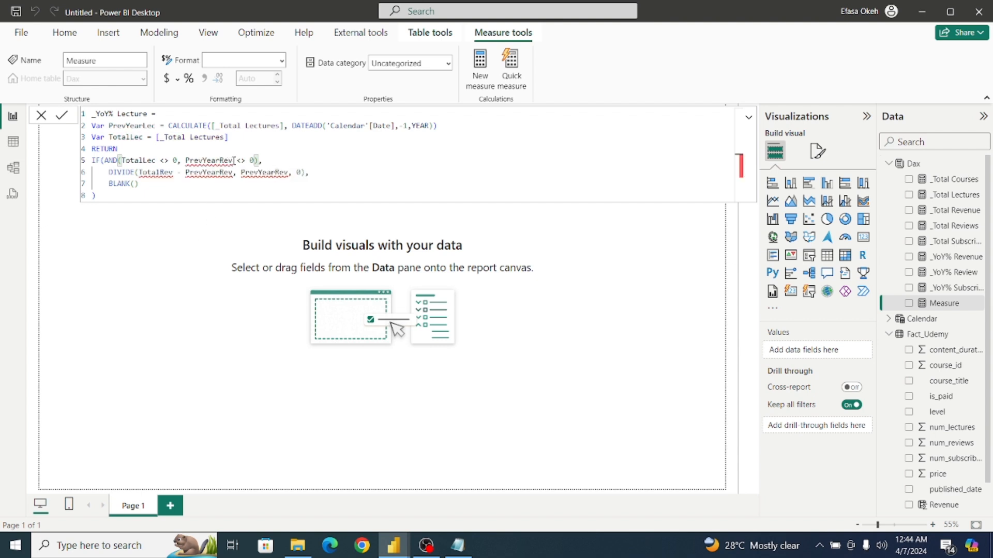
{"action": "key", "text": "BackSpace"}
{"action": "key", "text": "BackSpace"}
{"action": "key", "text": "BackSpace"}
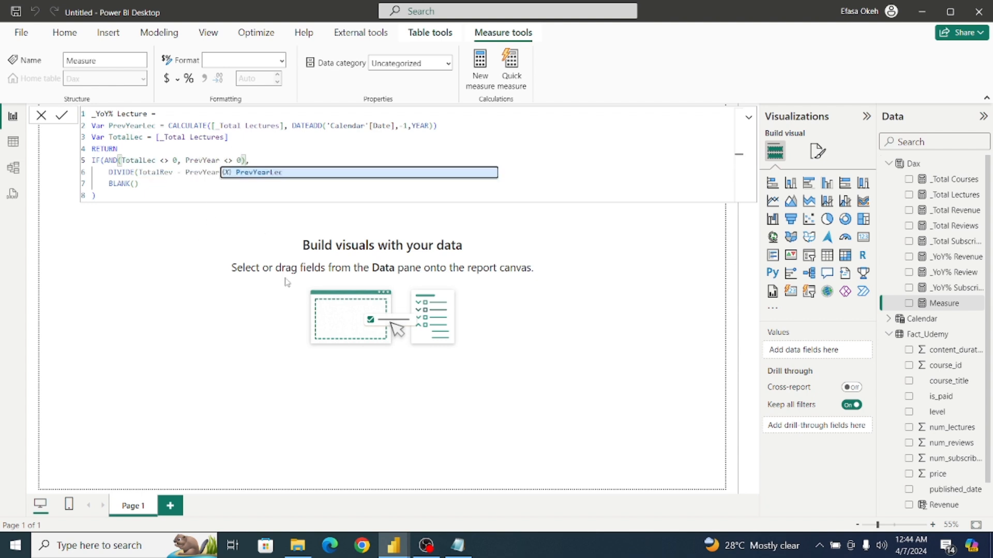
{"action": "type", "text": "Lec"}
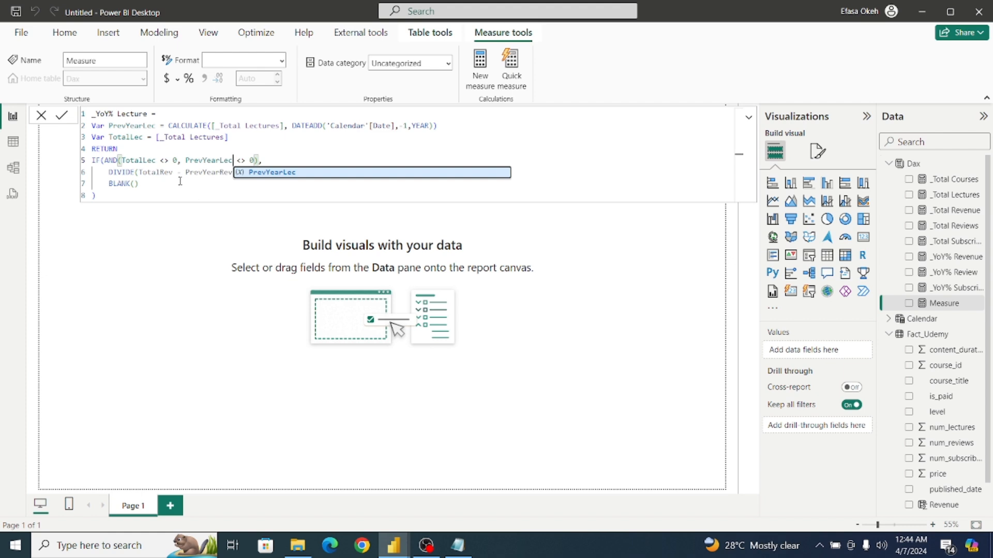
Change the numerator of the DIVIDE expression to TotalLec - PrevYearLec.
{"action": "left_click", "coordinate": [173, 172]}
{"action": "key", "text": "BackSpace"}
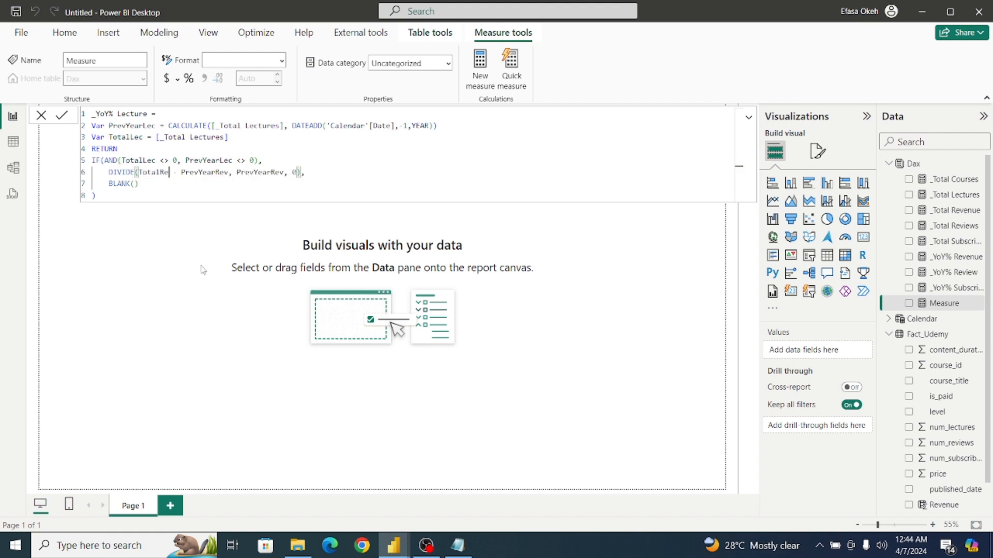
{"action": "key", "text": "BackSpace"}
{"action": "key", "text": "BackSpace"}
{"action": "type", "text": "Lec"}
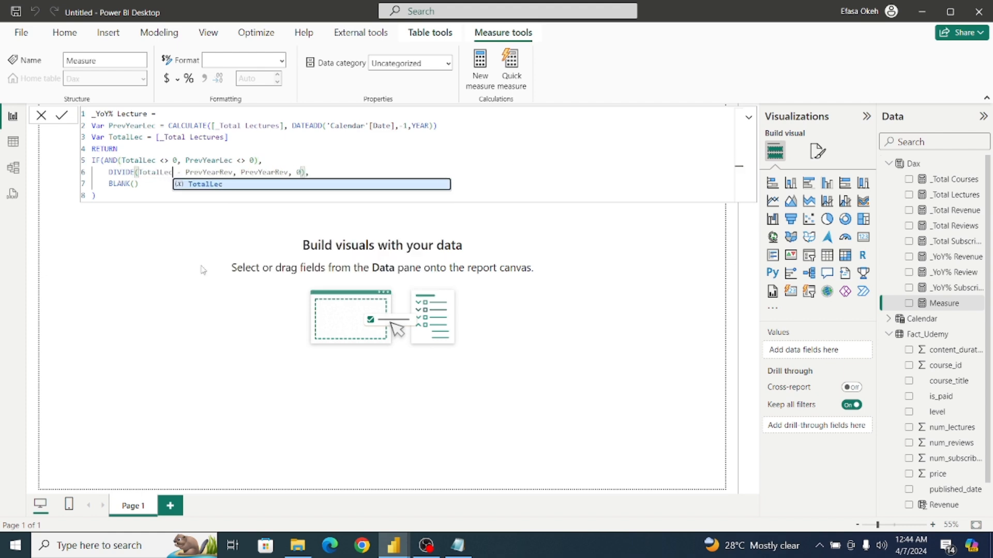
{"action": "left_click", "coordinate": [233, 172]}
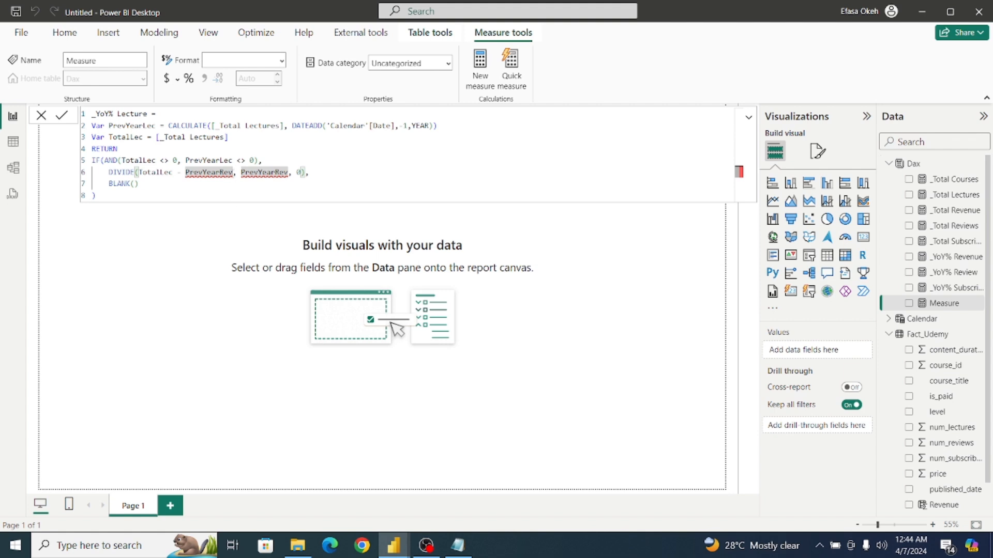
{"action": "key", "text": "BackSpace"}
{"action": "key", "text": "BackSpace"}
{"action": "key", "text": "BackSpace"}
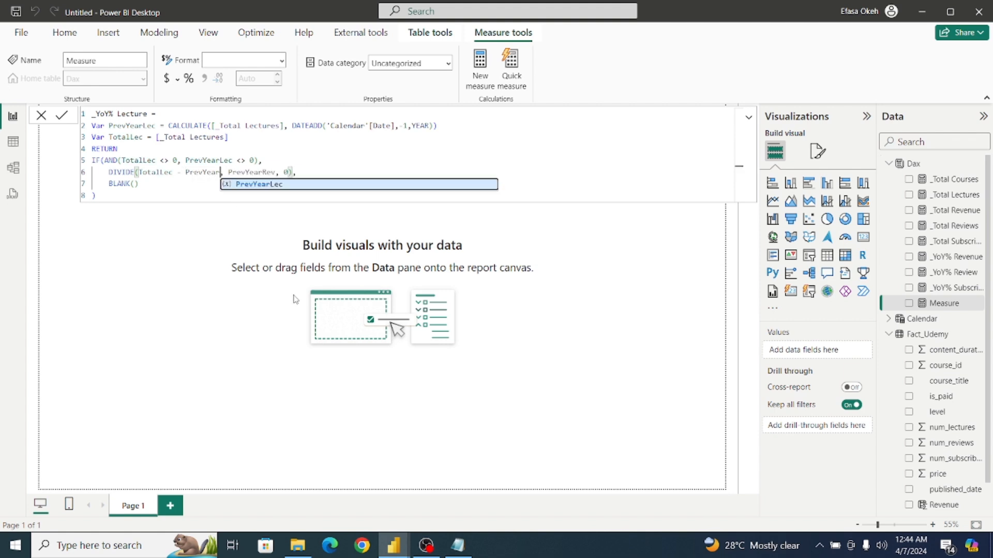
{"action": "type", "text": "Lec"}
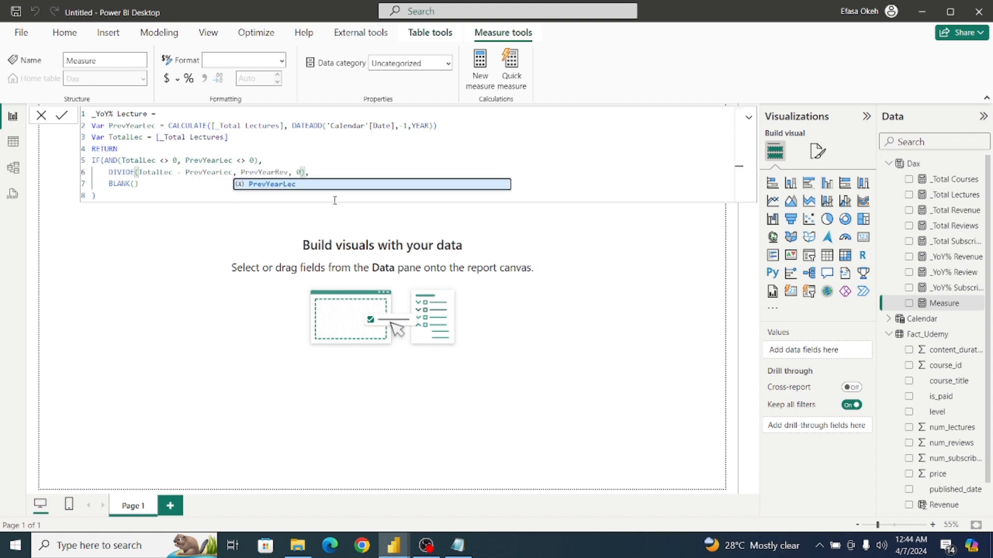
Set the DIVIDE denominator to PrevYearLec and commit the _YoY% Lecture measure.
{"action": "left_click", "coordinate": [288, 172]}
{"action": "key", "text": "BackSpace"}
{"action": "key", "text": "BackSpace"}
{"action": "key", "text": "BackSpace"}
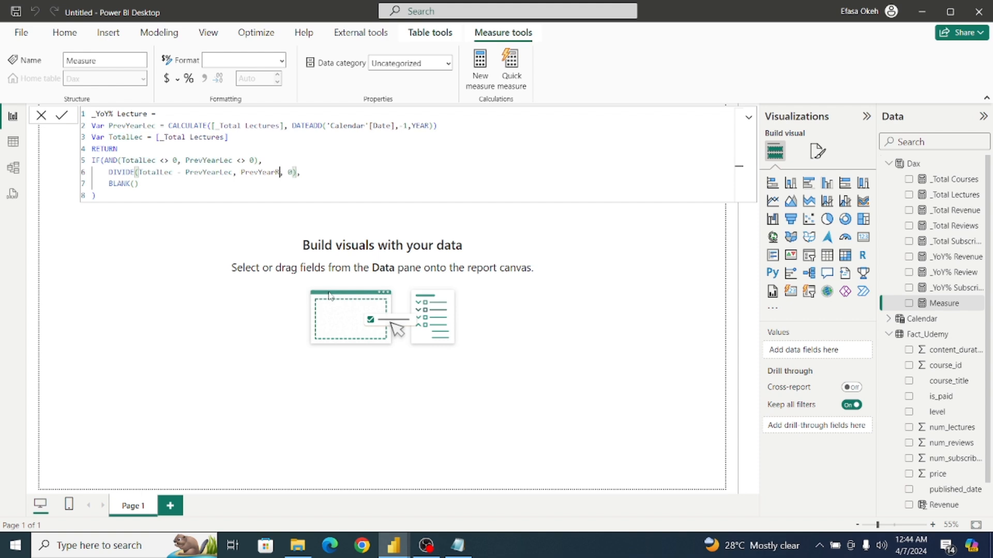
{"action": "type", "text": "Lec"}
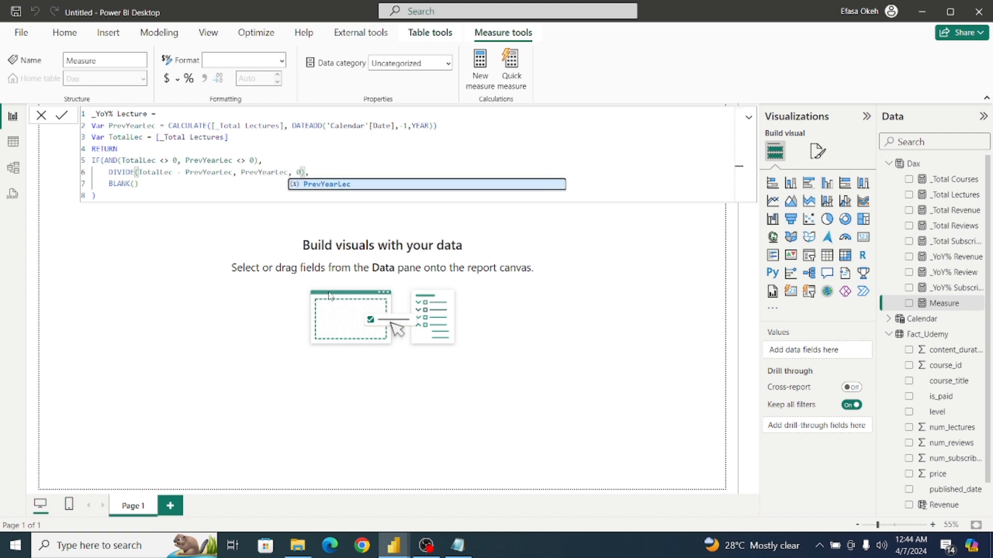
{"action": "left_click", "coordinate": [193, 197]}
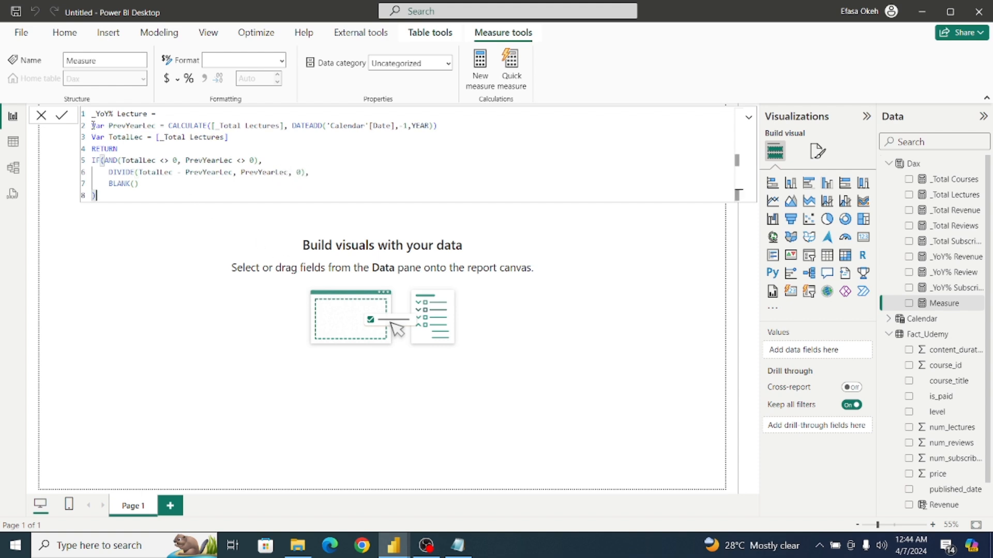
{"action": "left_click", "coordinate": [62, 115]}
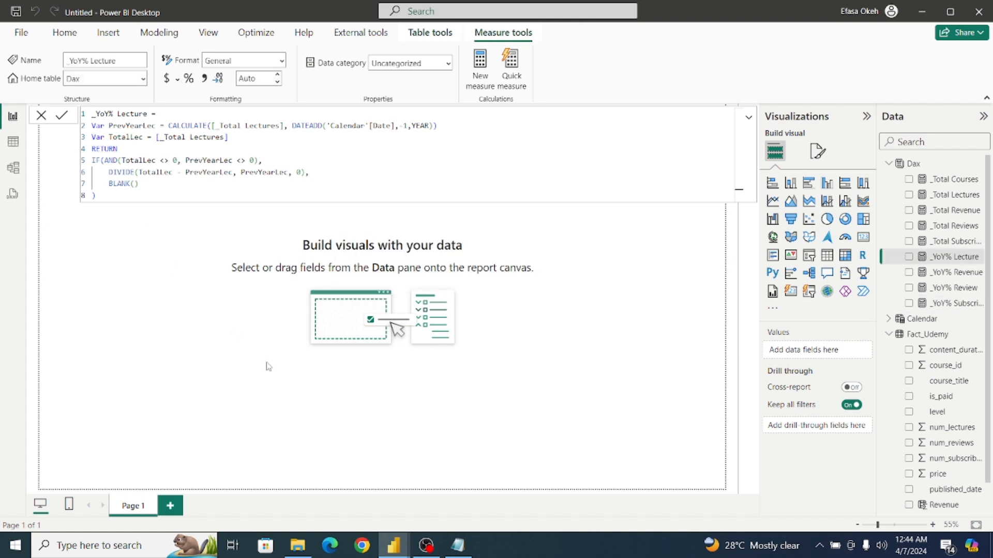
{"action": "left_click", "coordinate": [162, 286]}
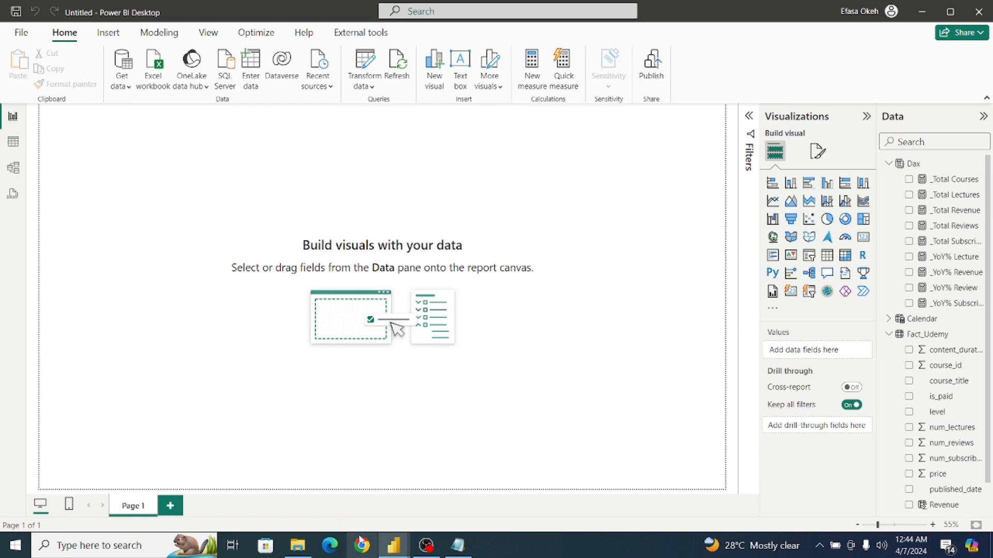
Switch to the Udemy Analysis report and copy the complete formula of its _YoY% R measure.
{"action": "mouse_move", "coordinate": [393, 545]}
{"action": "left_click", "coordinate": [338, 510]}
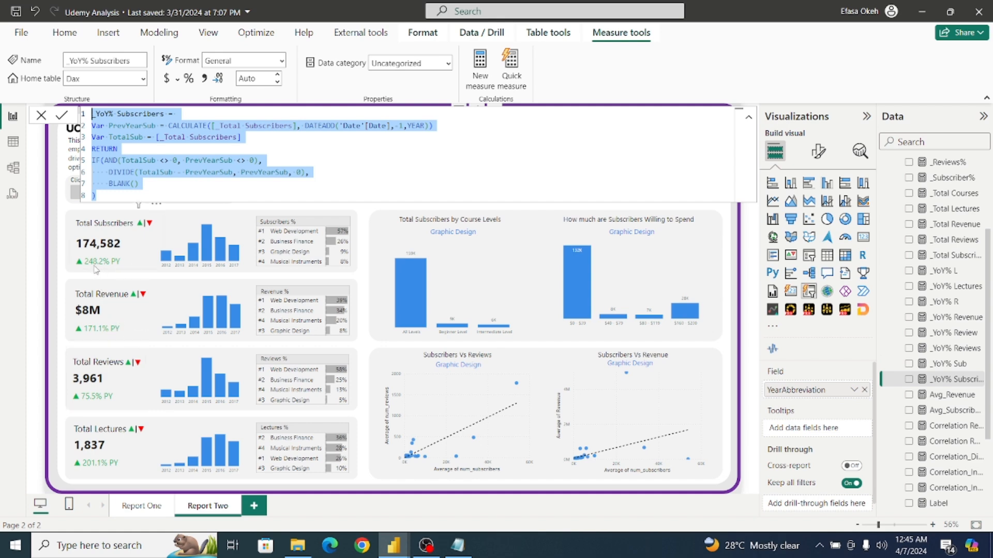
{"action": "left_click", "coordinate": [724, 219]}
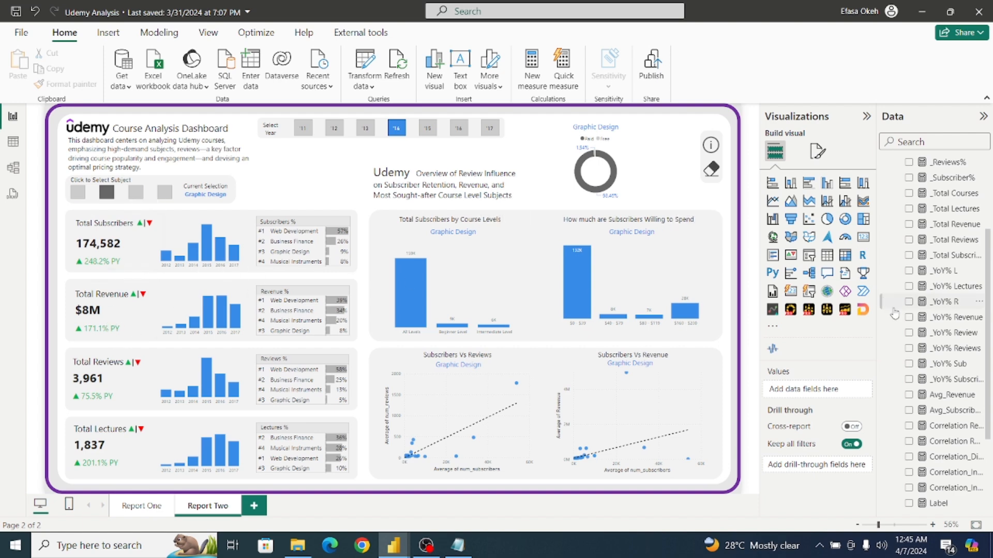
{"action": "left_click", "coordinate": [950, 307]}
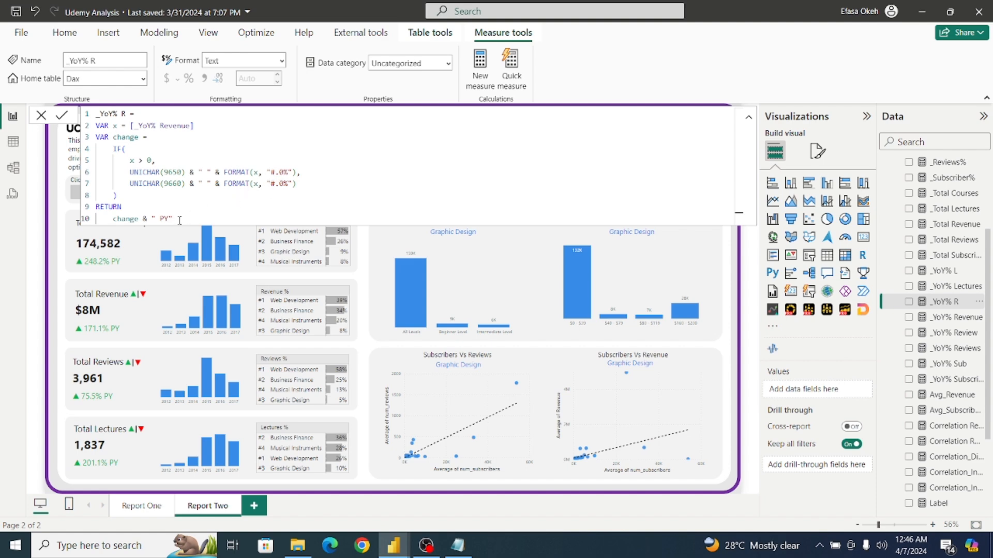
{"action": "left_click_drag", "start_coordinate": [179, 220], "coordinate": [69, 99]}
{"action": "key", "text": "ctrl+c"}
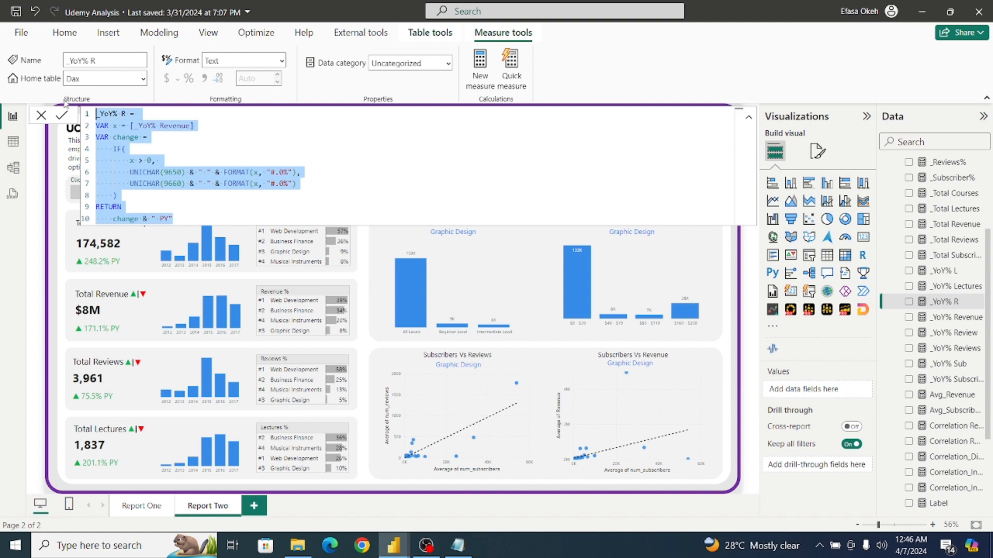
In the untitled report, create a Dax table measure from the copied formula, name it _YoY% Rev and commit it.
{"action": "left_click", "coordinate": [397, 546]}
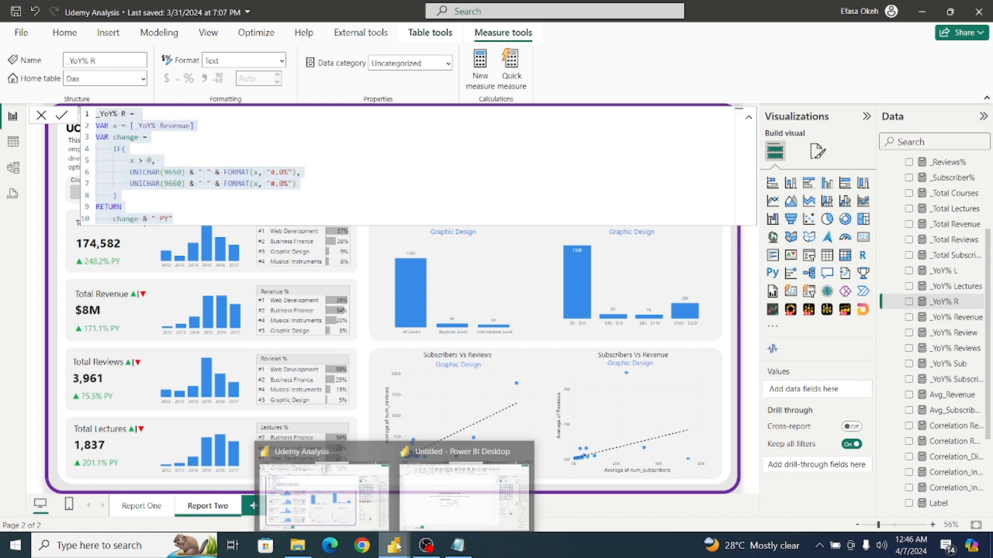
{"action": "left_click", "coordinate": [445, 512]}
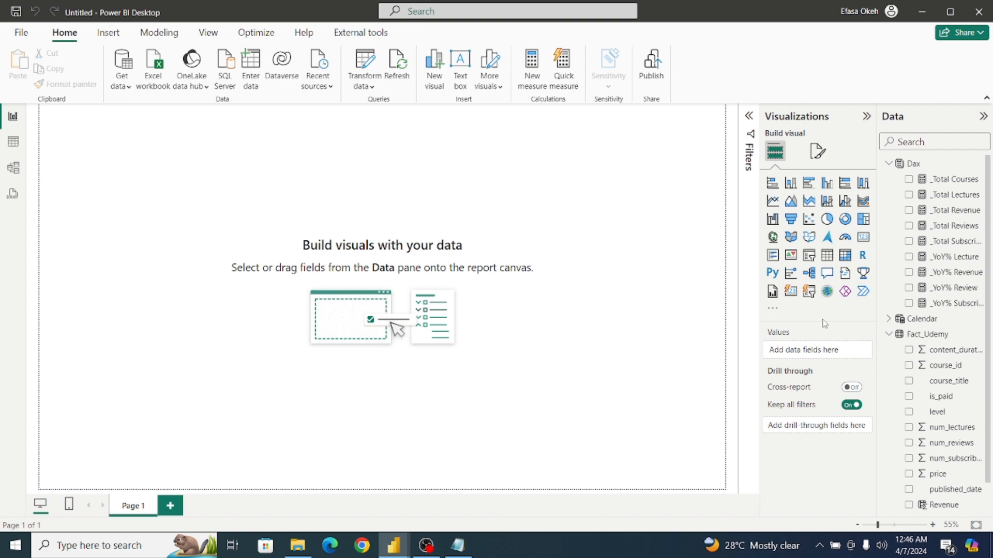
{"action": "left_click", "coordinate": [926, 164]}
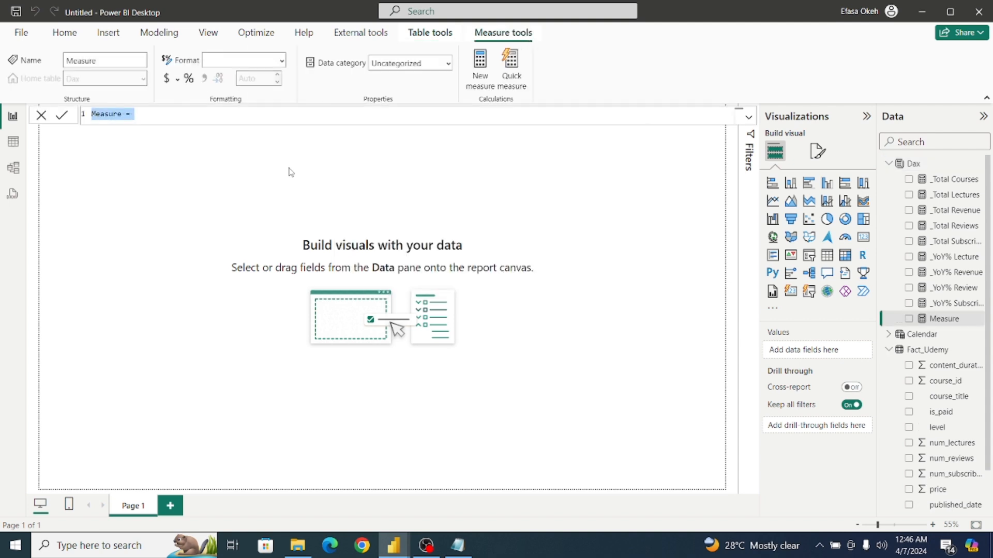
{"action": "key", "text": "ctrl+v"}
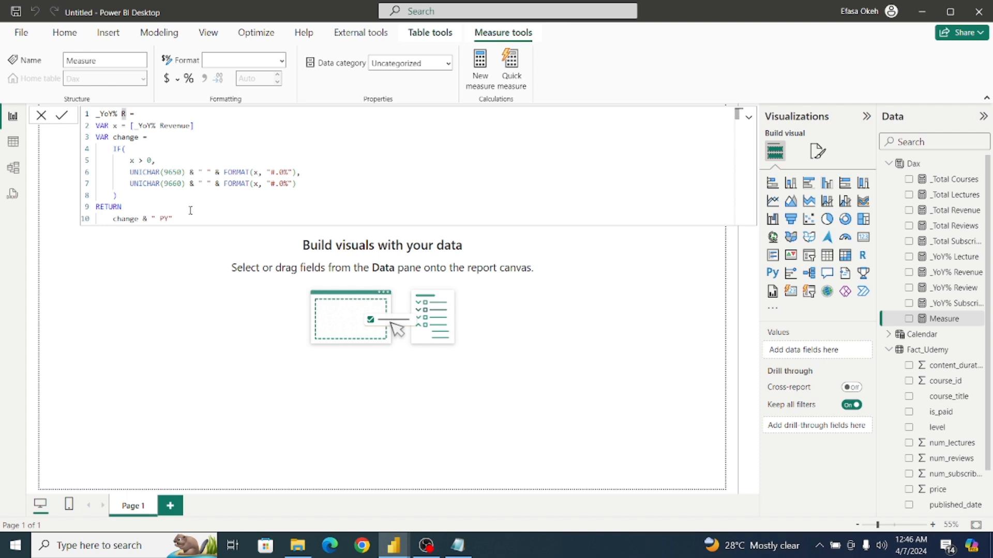
{"action": "type", "text": "ev"}
{"action": "left_click_drag", "start_coordinate": [130, 125], "coordinate": [197, 126]}
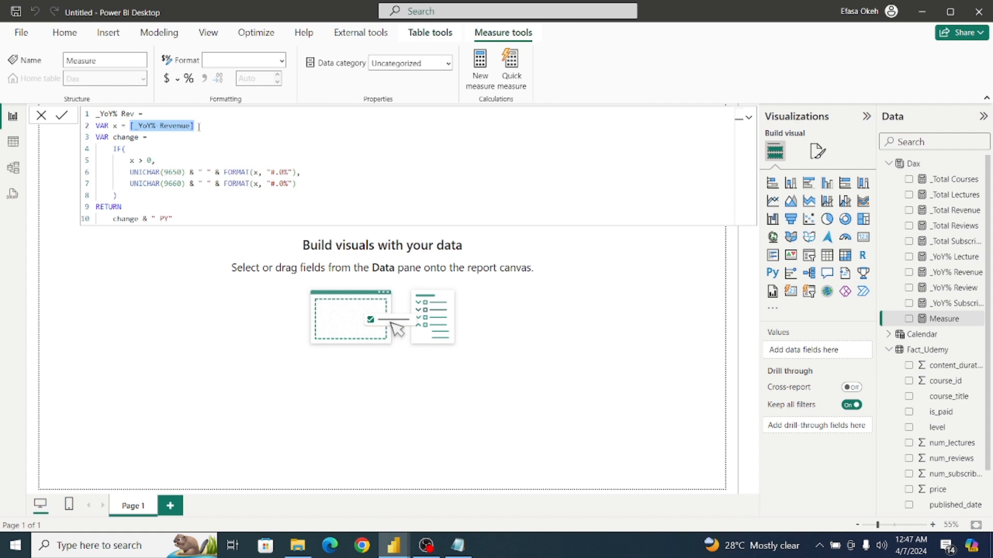
{"action": "left_click", "coordinate": [113, 147]}
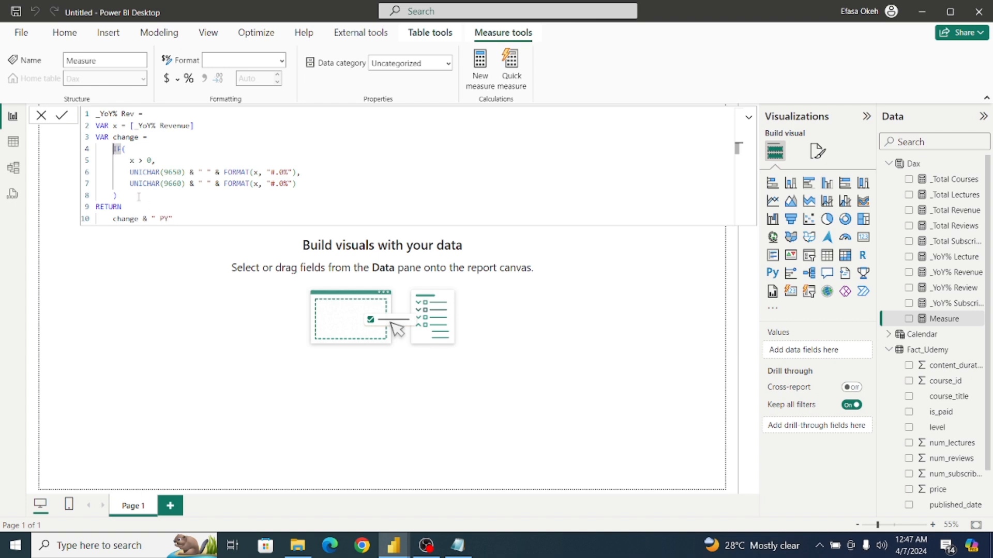
{"action": "left_click_drag", "start_coordinate": [174, 219], "coordinate": [66, 103]}
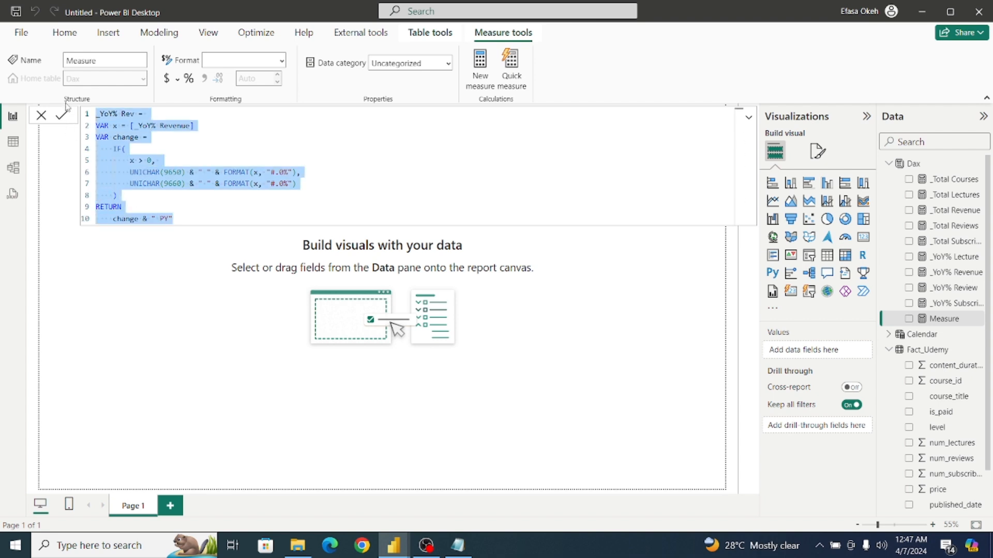
{"action": "left_click", "coordinate": [198, 208]}
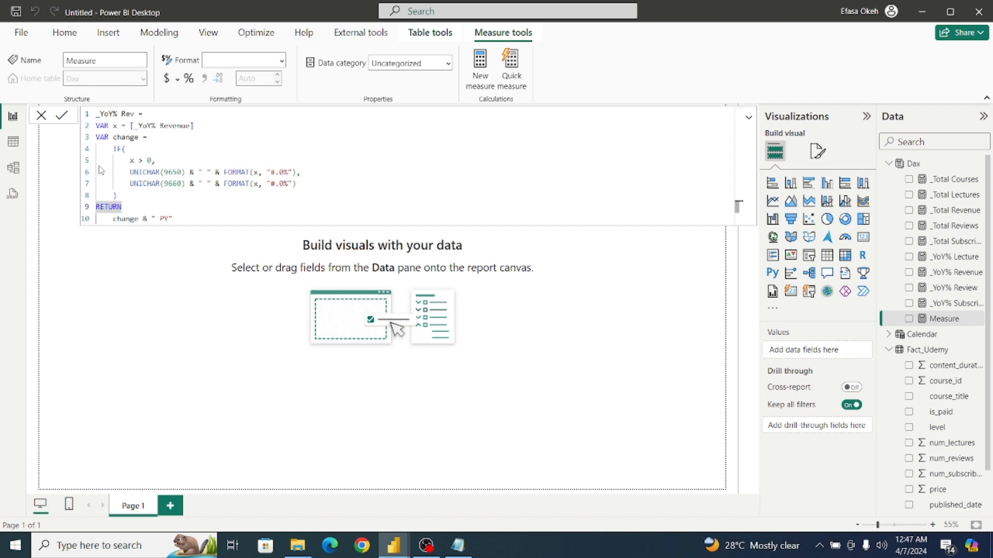
{"action": "left_click", "coordinate": [178, 274]}
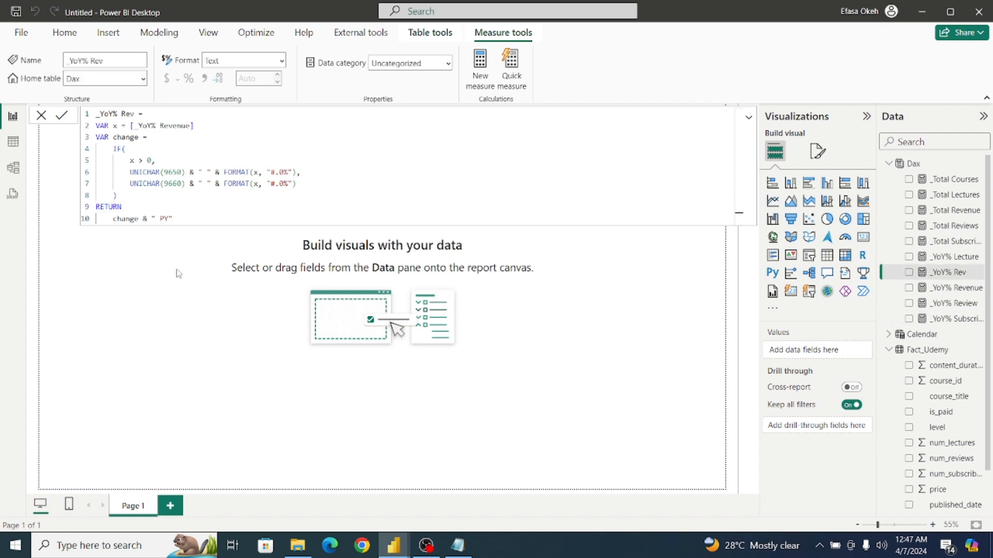
{"action": "left_click", "coordinate": [178, 274]}
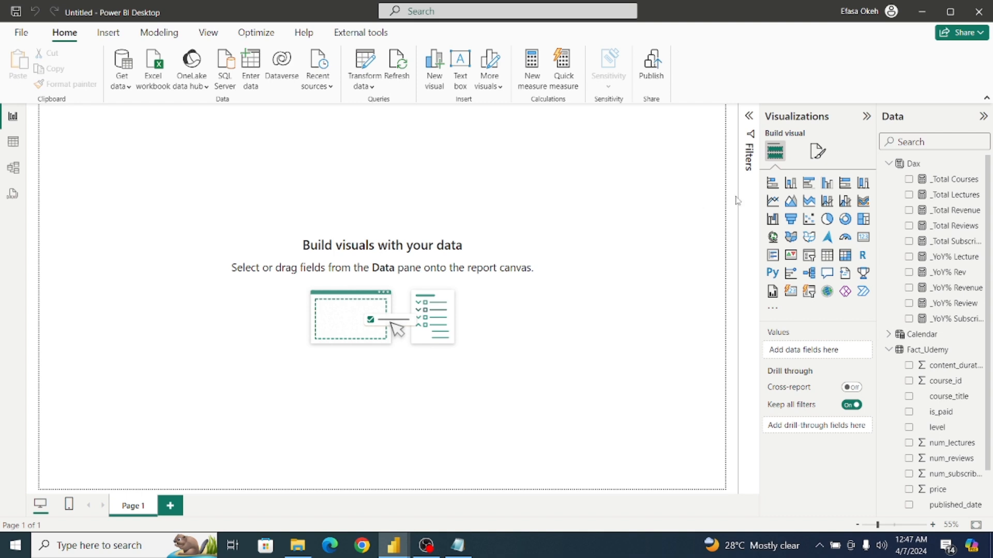
Add an enlarged card visual showing _YoY% Rev near the upper-left corner of the report page.
{"action": "left_click", "coordinate": [862, 237]}
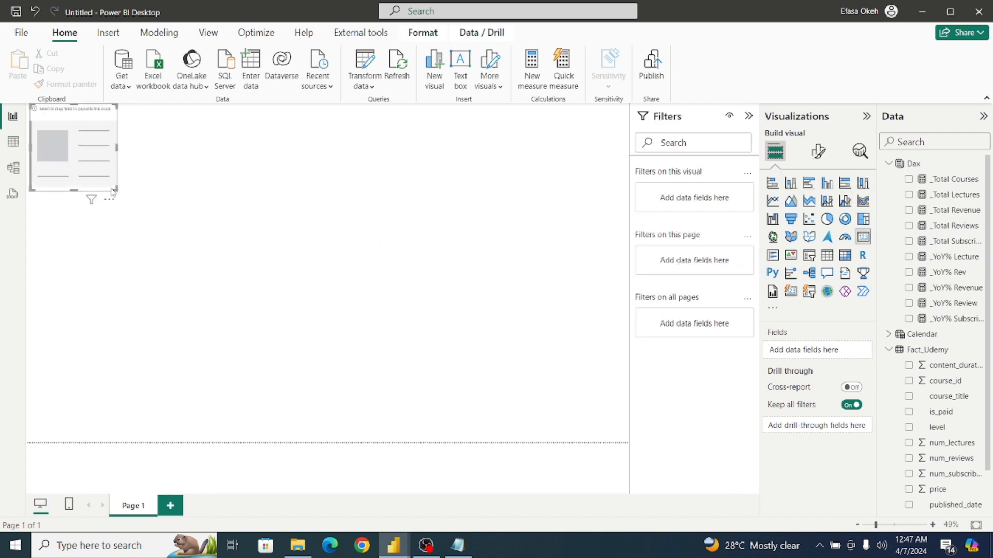
{"action": "left_click_drag", "start_coordinate": [110, 190], "coordinate": [509, 278]}
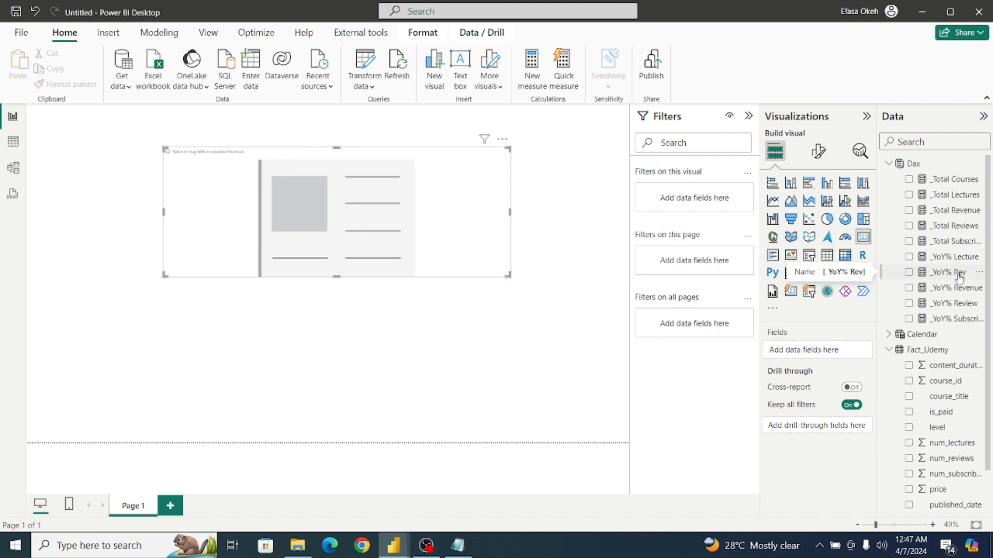
{"action": "left_click", "coordinate": [908, 273]}
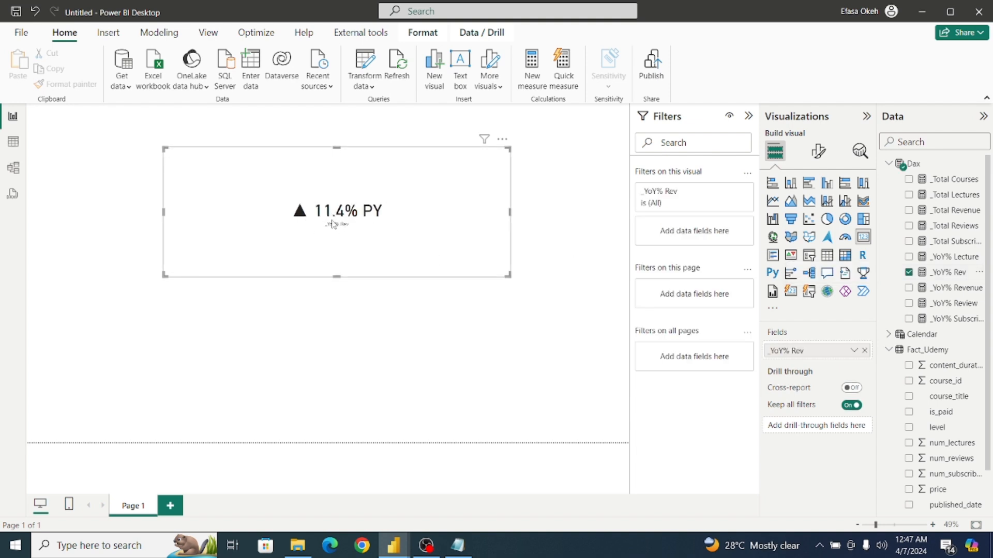
{"action": "left_click_drag", "start_coordinate": [362, 228], "coordinate": [253, 215]}
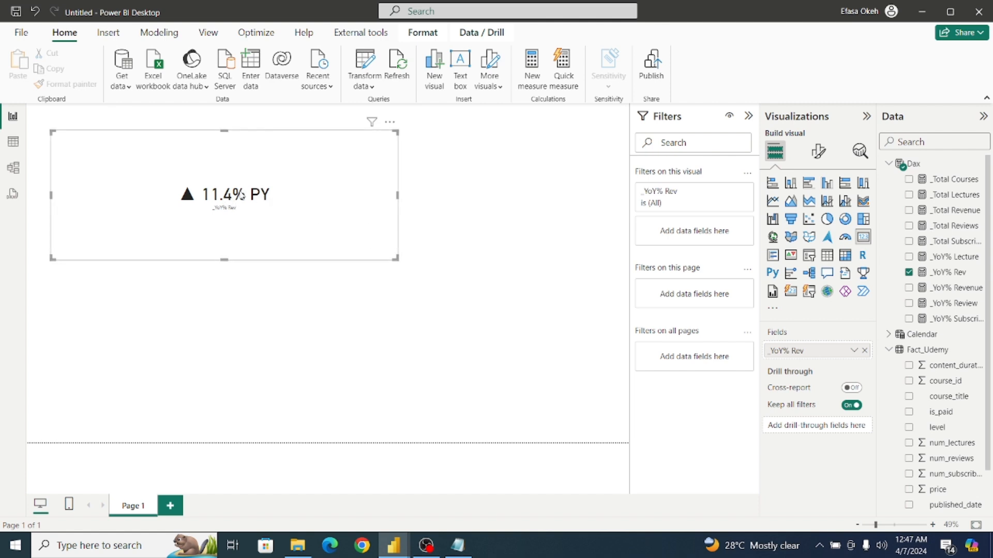
Add a narrowed slicer on the Calendar table's Year field beside the _YoY% Rev card.
{"action": "left_click", "coordinate": [521, 243]}
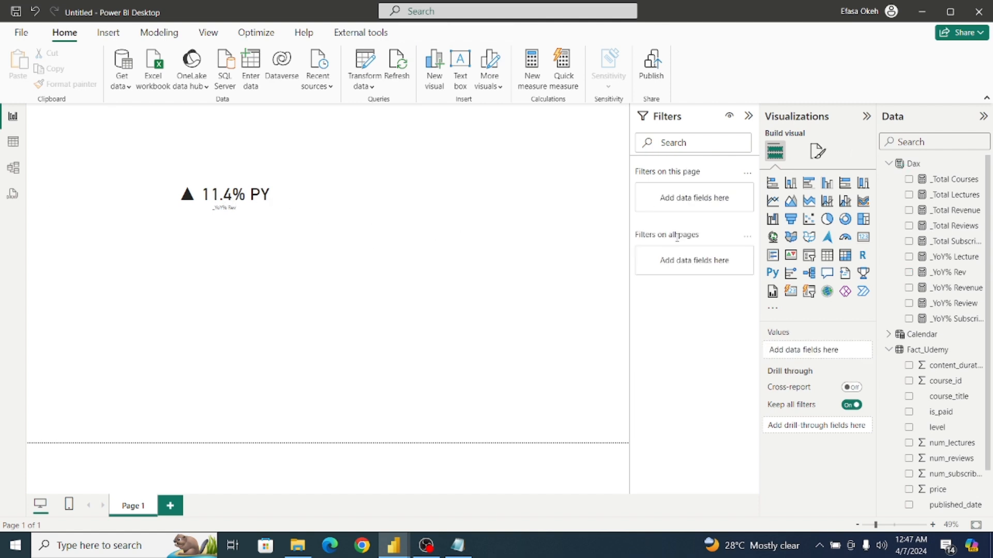
{"action": "left_click", "coordinate": [809, 255]}
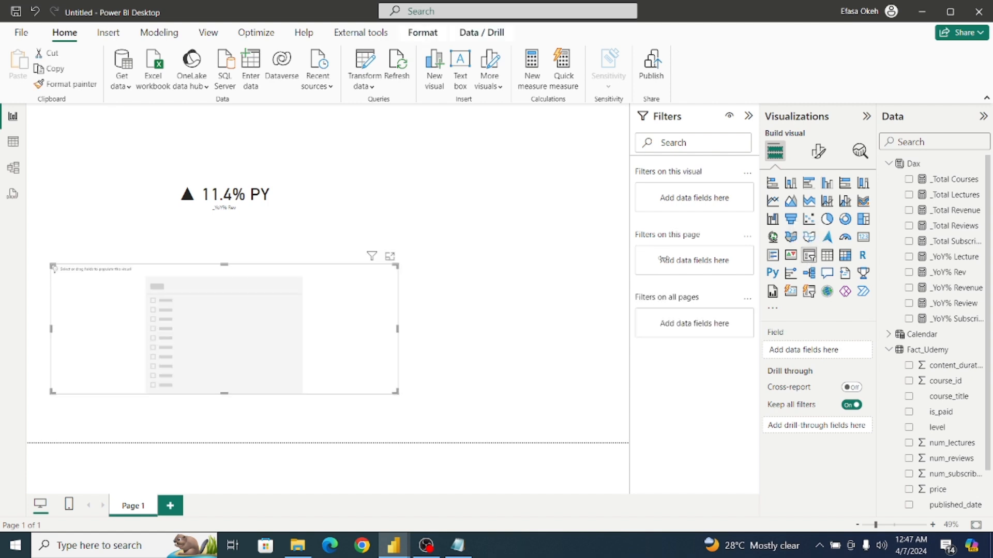
{"action": "left_click_drag", "start_coordinate": [333, 282], "coordinate": [559, 222]}
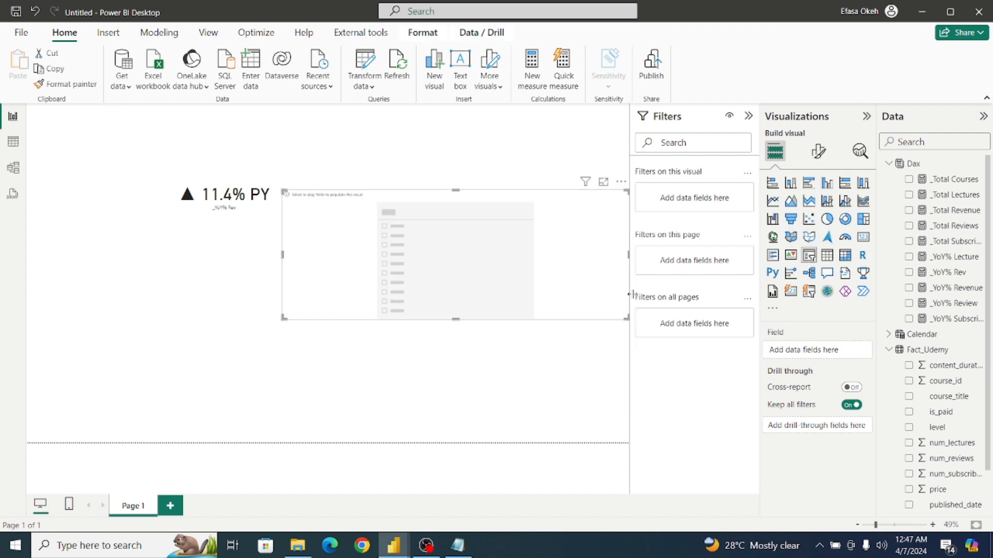
{"action": "left_click_drag", "start_coordinate": [629, 321], "coordinate": [410, 321]}
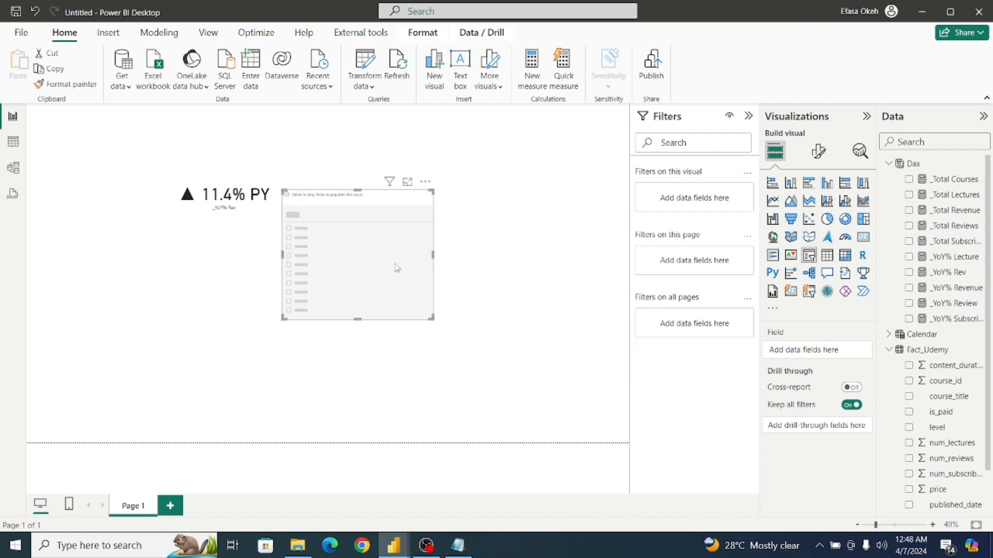
{"action": "left_click_drag", "start_coordinate": [395, 268], "coordinate": [555, 226]}
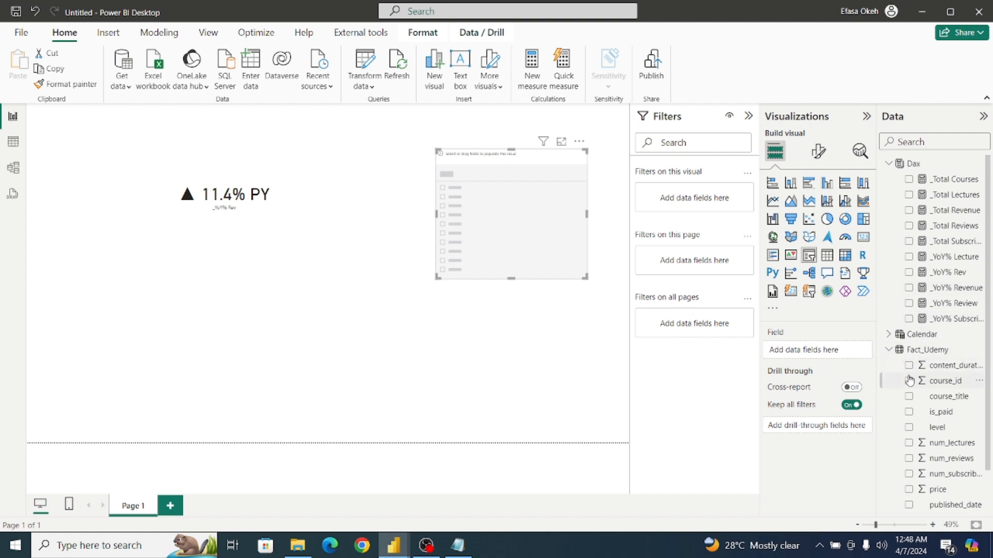
{"action": "left_click", "coordinate": [889, 334]}
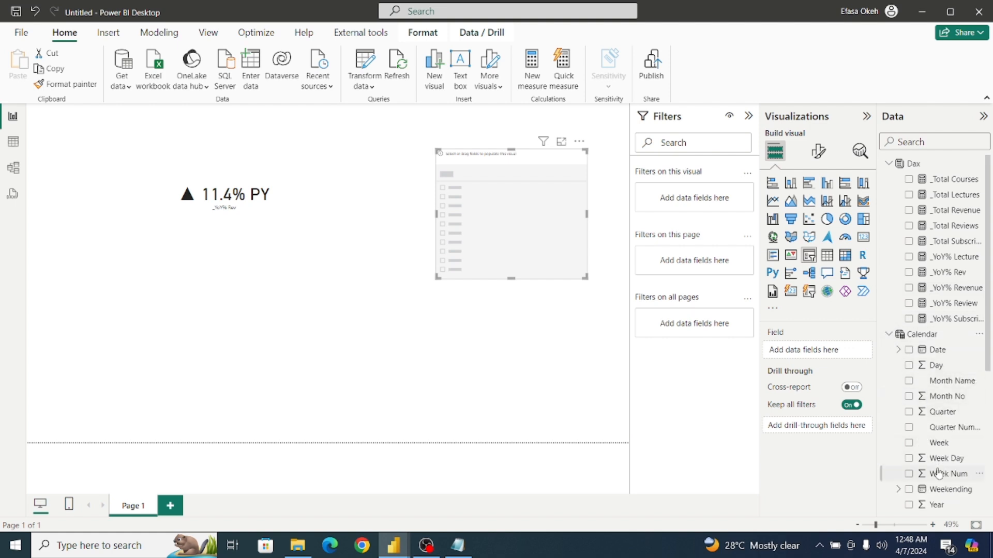
{"action": "left_click", "coordinate": [908, 505]}
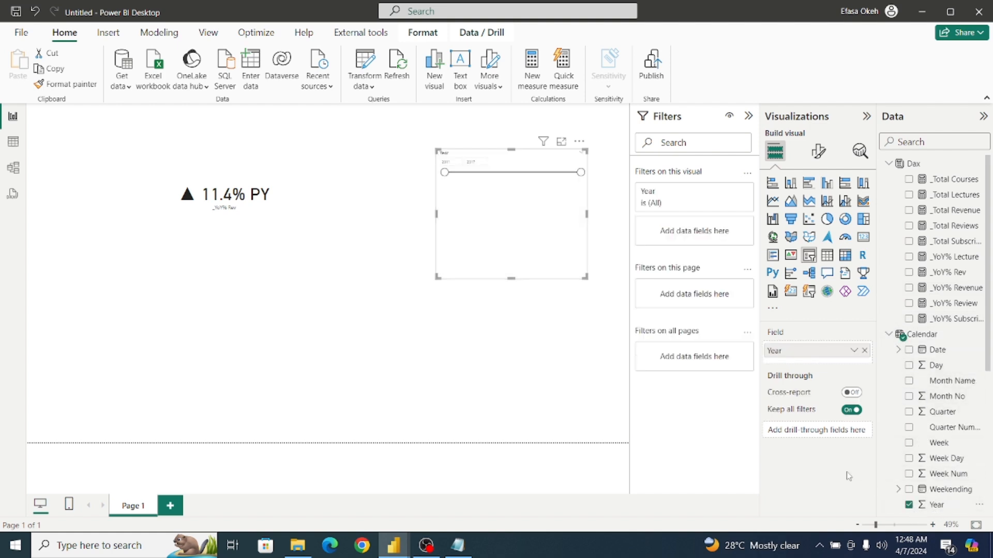
Set the Year slicer's style to Vertical list.
{"action": "left_click", "coordinate": [815, 156]}
{"action": "left_click", "coordinate": [798, 240]}
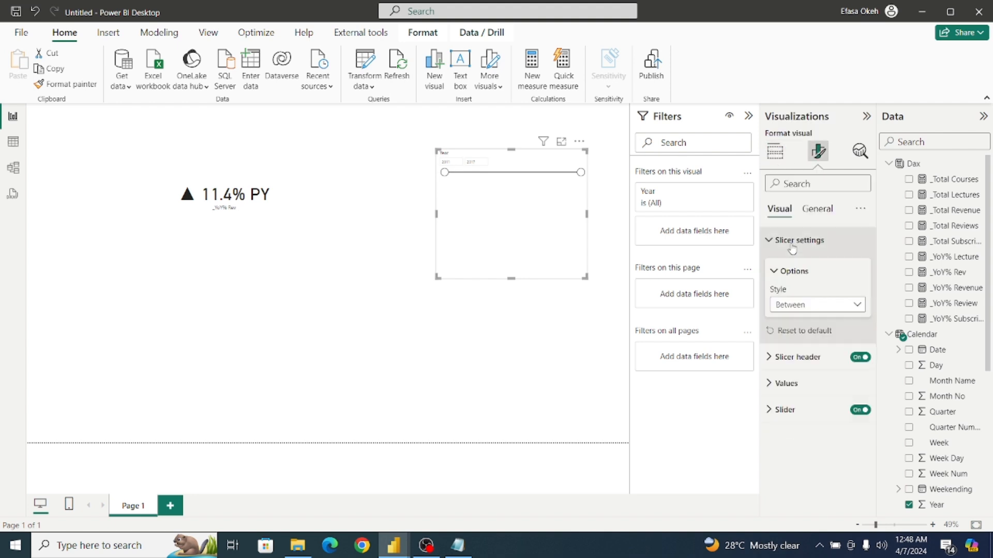
{"action": "left_click", "coordinate": [809, 306]}
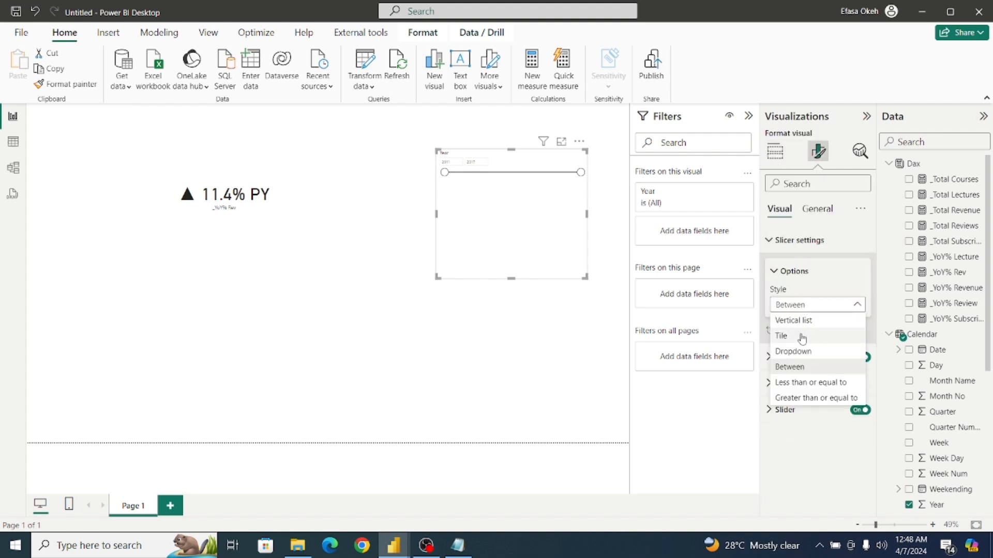
{"action": "left_click", "coordinate": [799, 321]}
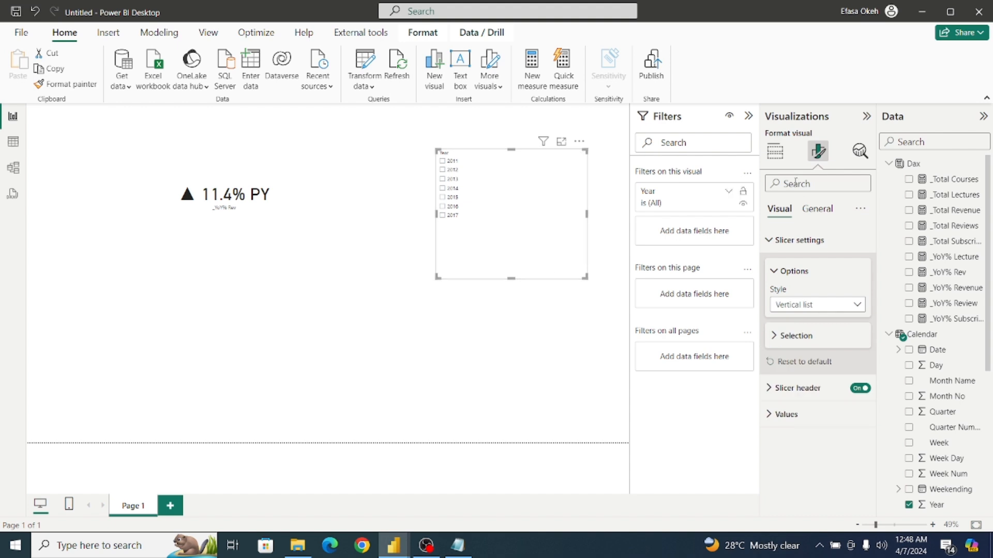
{"action": "left_click", "coordinate": [775, 152]}
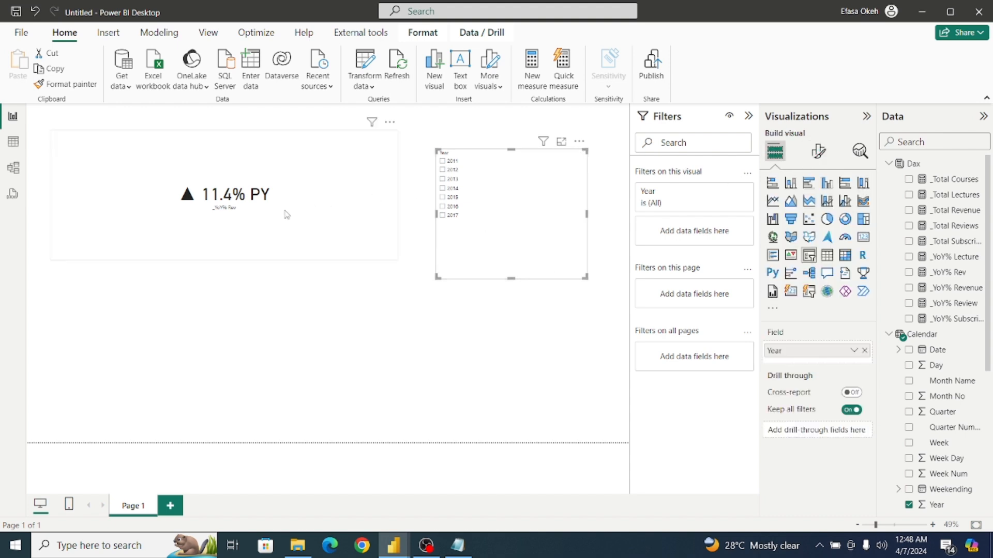
Filter the page by each year from 2011 to 2017 in turn to check the _YoY% Rev card's result.
{"action": "left_click", "coordinate": [443, 161]}
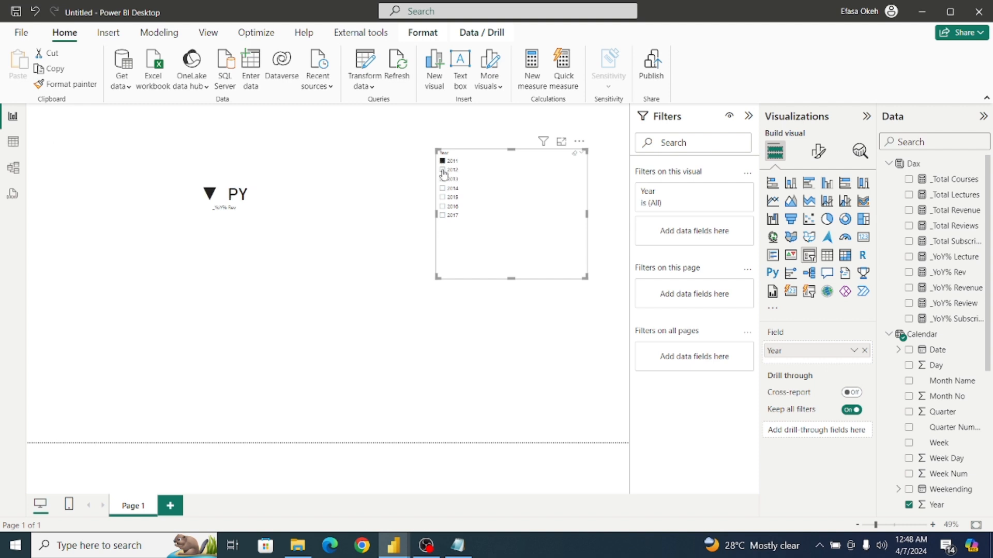
{"action": "left_click", "coordinate": [443, 163]}
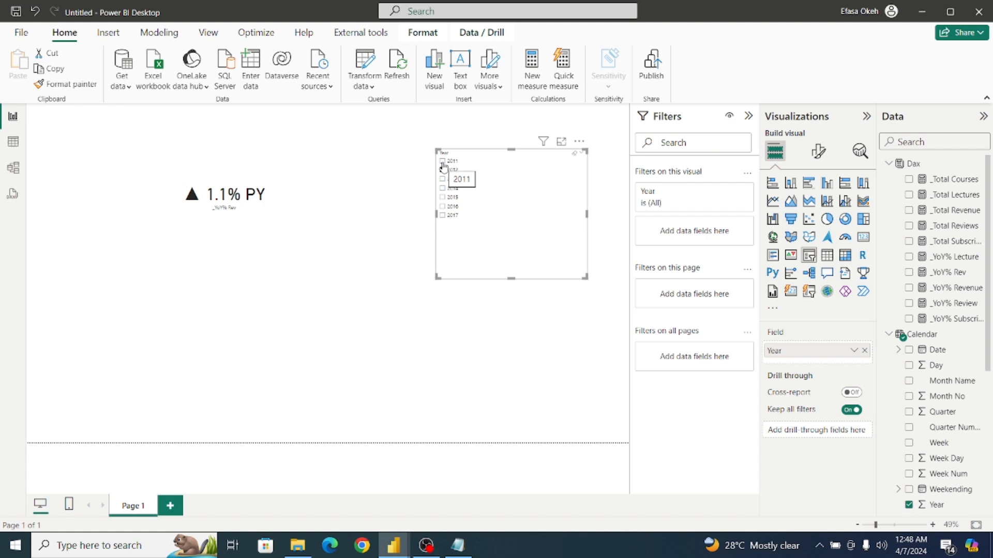
{"action": "left_click", "coordinate": [443, 169]}
{"action": "left_click", "coordinate": [443, 180]}
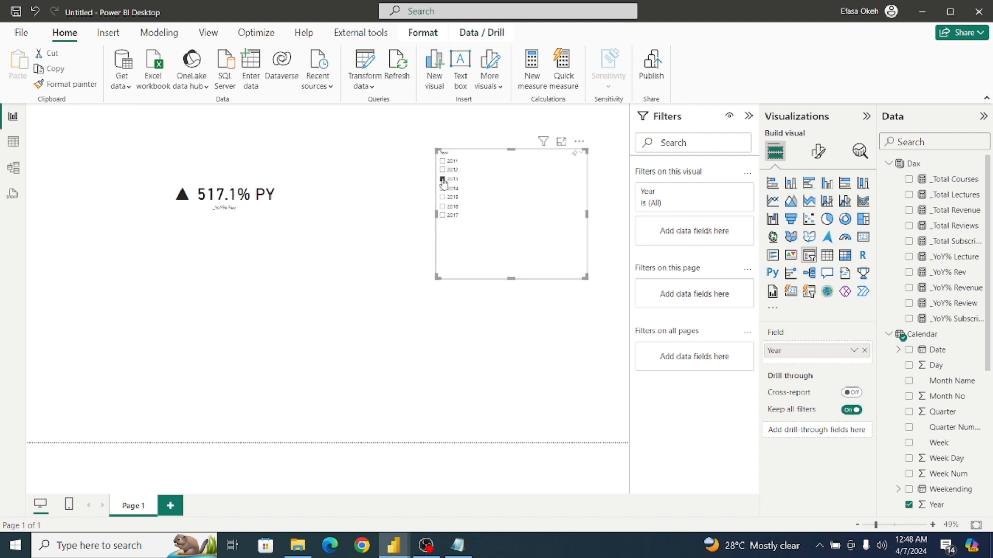
{"action": "left_click", "coordinate": [443, 189]}
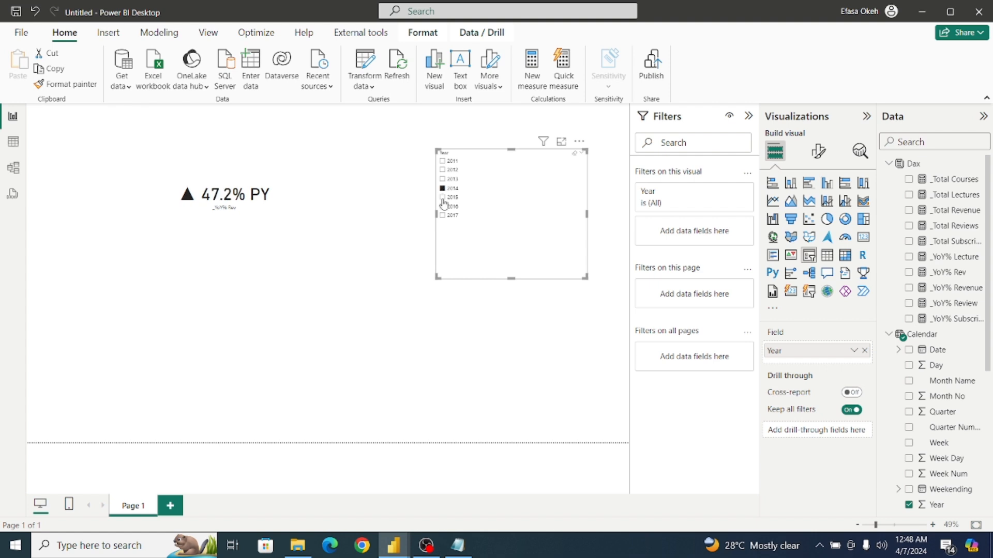
{"action": "left_click", "coordinate": [443, 198]}
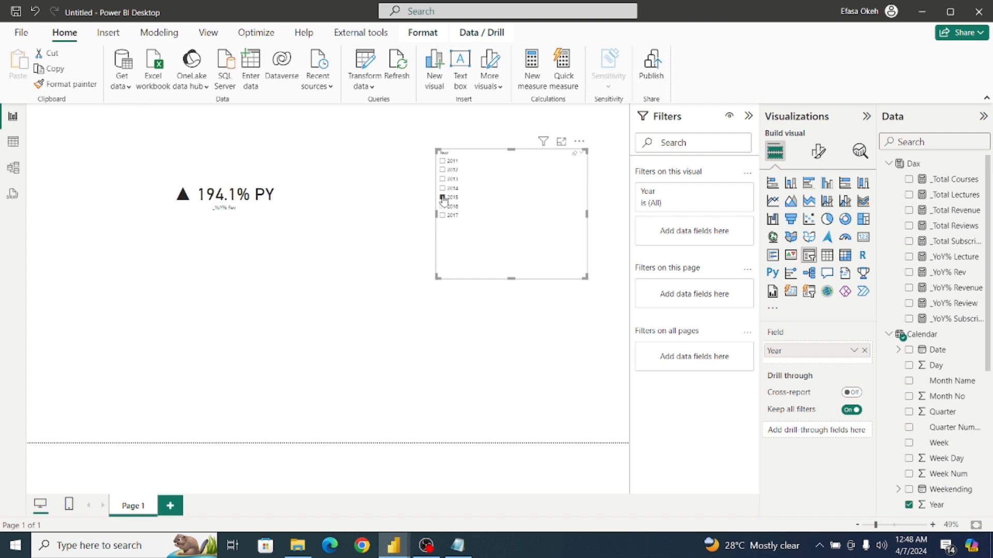
{"action": "left_click", "coordinate": [443, 207]}
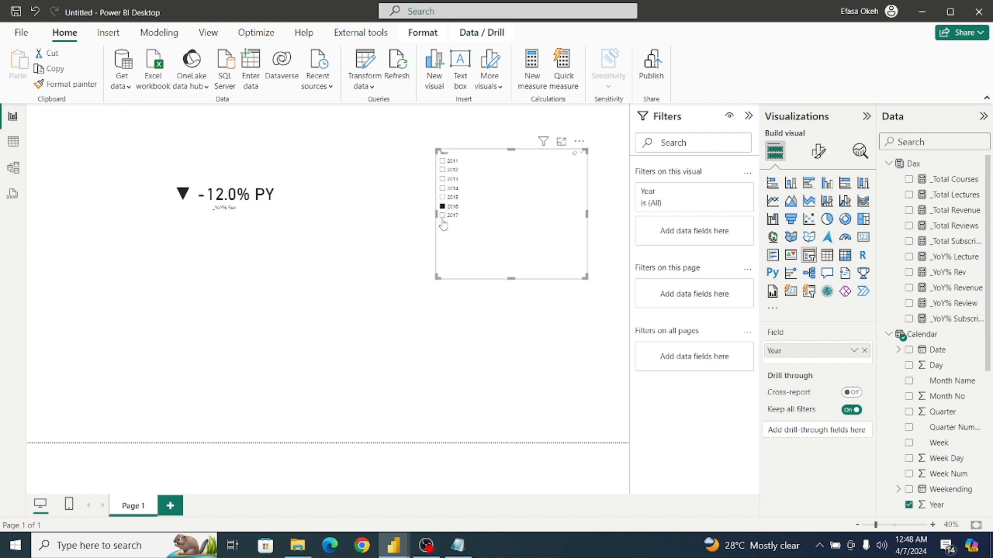
{"action": "left_click", "coordinate": [443, 216]}
{"action": "left_click", "coordinate": [442, 216]}
Shrink the _YoY% Rev card and clear the year selection in the slicer.
{"action": "left_click", "coordinate": [286, 222]}
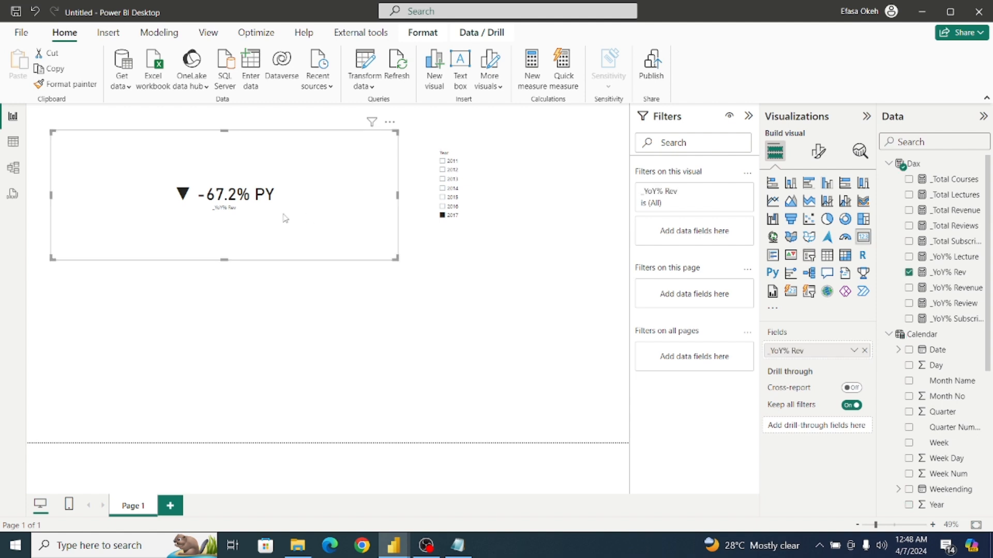
{"action": "left_click_drag", "start_coordinate": [395, 256], "coordinate": [587, 197]}
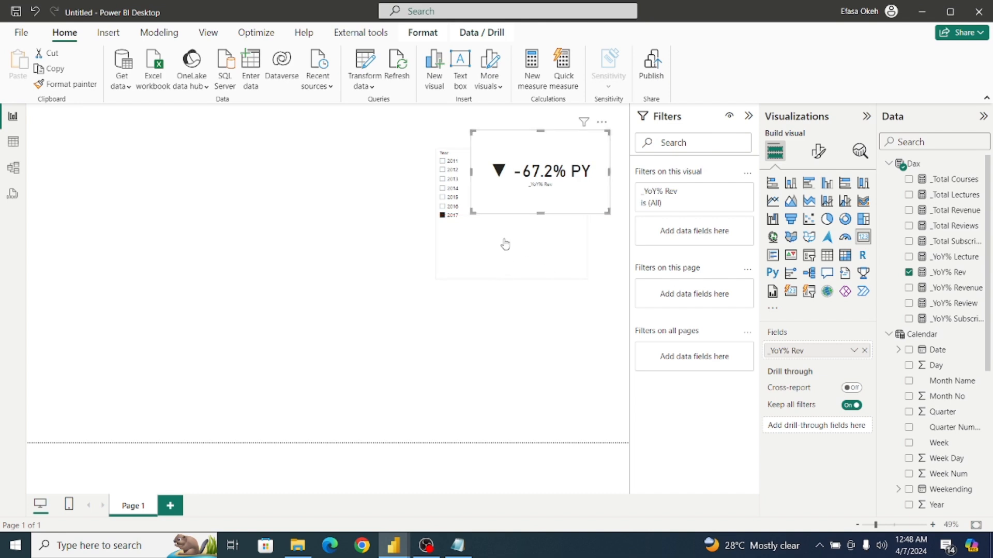
{"action": "left_click", "coordinate": [549, 264]}
{"action": "left_click", "coordinate": [510, 306]}
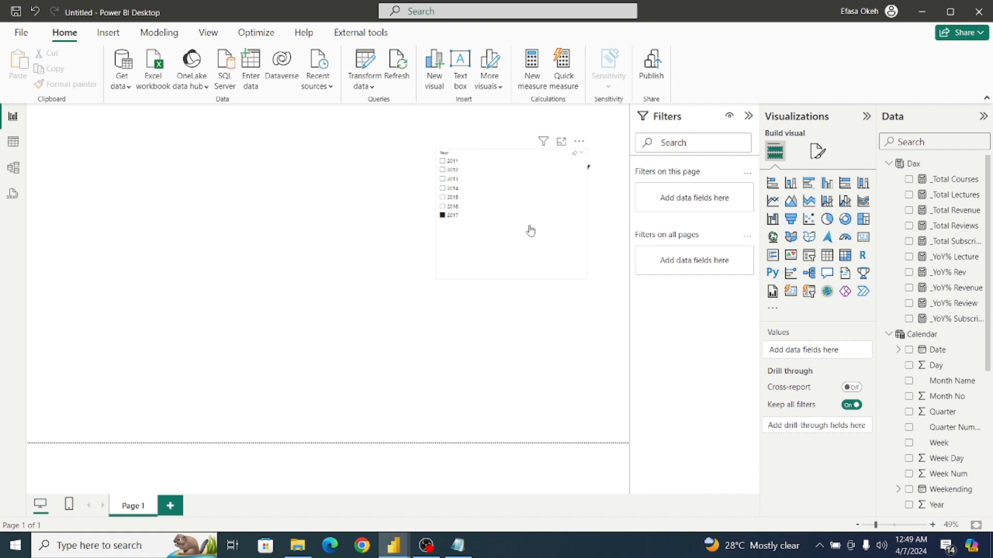
{"action": "left_click", "coordinate": [569, 158]}
{"action": "left_click", "coordinate": [579, 143]}
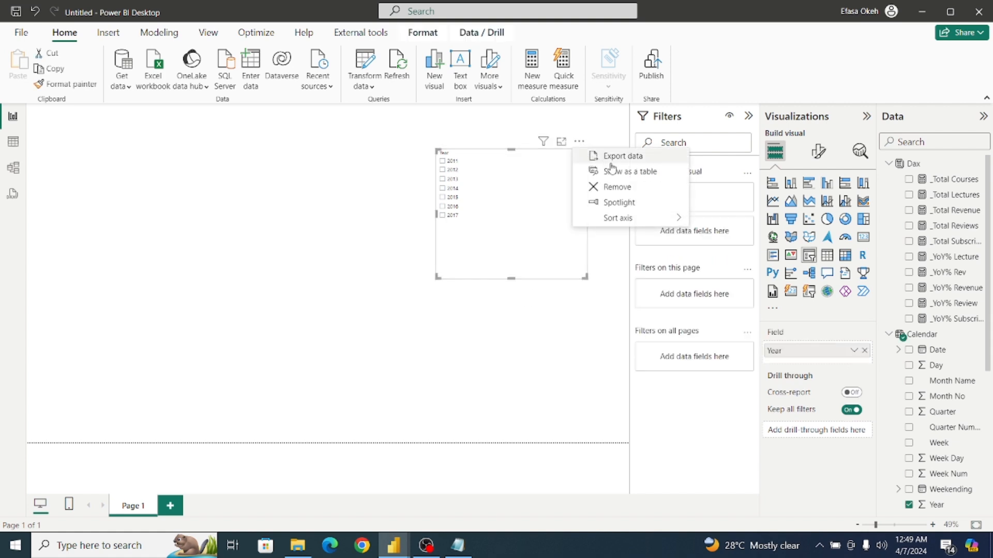
{"action": "left_click", "coordinate": [556, 250]}
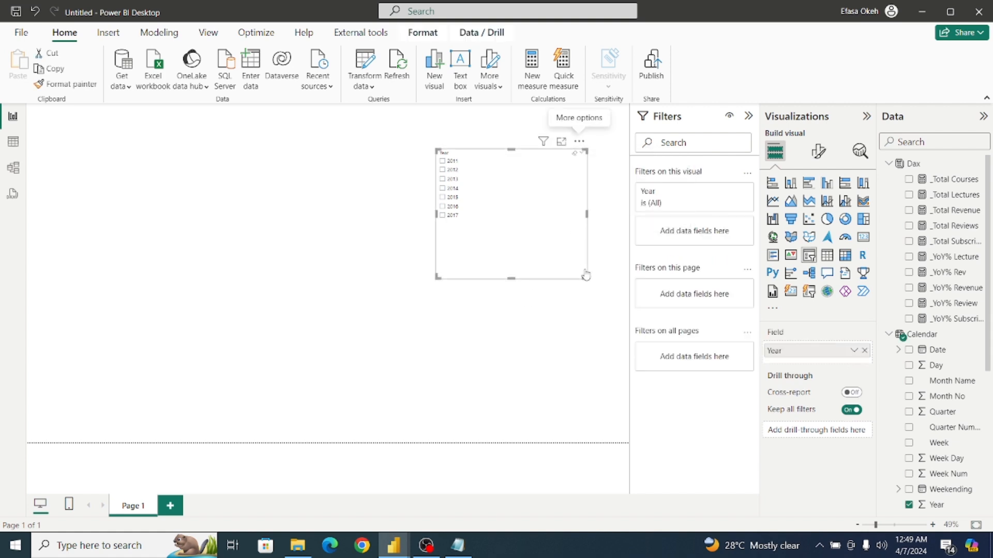
Reduce the Year slicer's size and move the _YoY% Rev card to the left of it.
{"action": "left_click_drag", "start_coordinate": [586, 277], "coordinate": [532, 237]}
{"action": "left_click_drag", "start_coordinate": [578, 207], "coordinate": [328, 195]}
{"action": "left_click", "coordinate": [412, 258]}
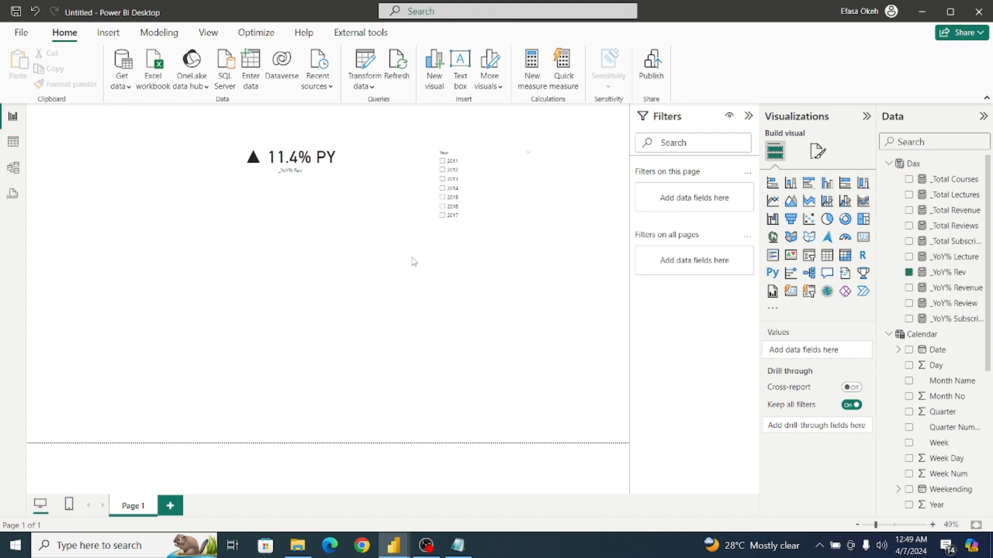
Create a Dax table measure from the copied formula, name it _YoY% Rer, set x to [_YoY% Review] and commit it.
{"action": "left_click", "coordinate": [922, 165]}
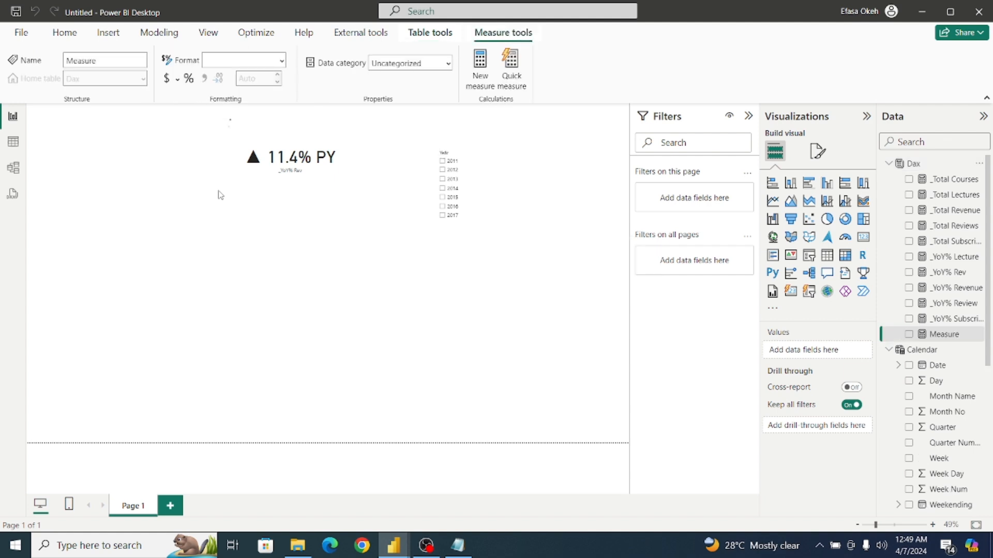
{"action": "type", "text": "_YoY% Rev = VAR x = [_YoY% Revenue] VAR change =     IF(         x > 0,         UNICHAR(9650) & \" \" & FORMAT(x, \"#.0%\"),         UNICHAR(9660) & \" \" & FORMAT(x, \"#.0%\")     ) RETURN     change & \" PY\""}
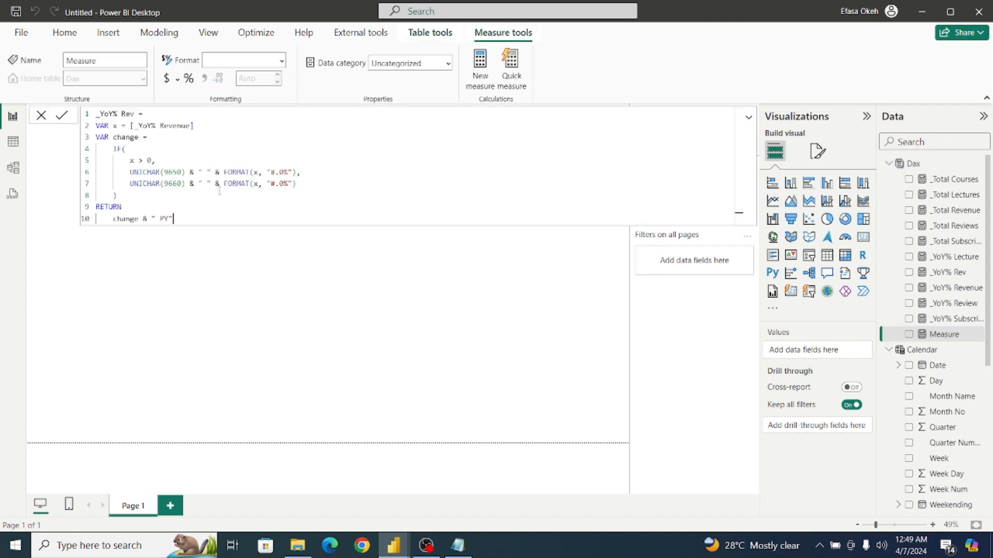
{"action": "double_click", "coordinate": [128, 113]}
{"action": "type", "text": "Rer"}
{"action": "double_click", "coordinate": [190, 126]}
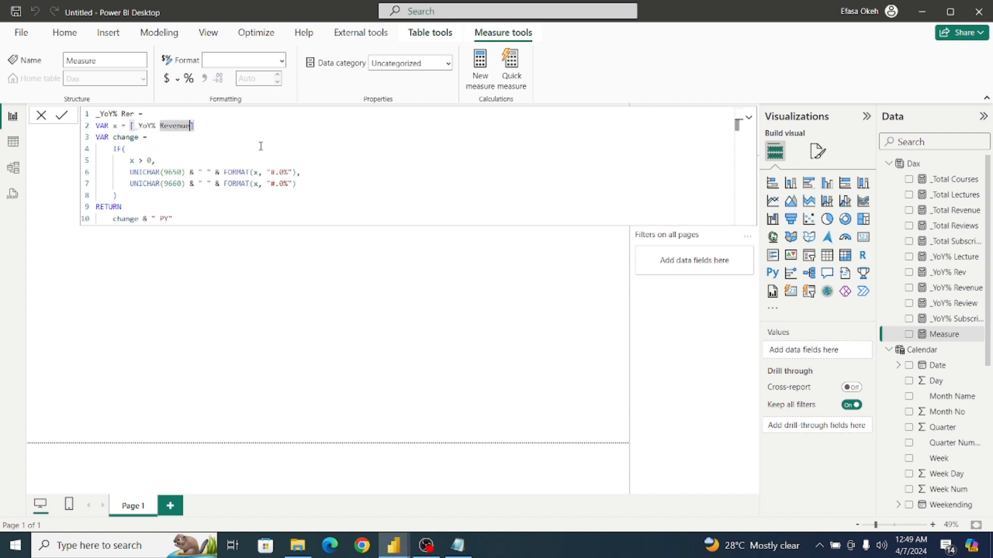
{"action": "type", "text": "Rev"}
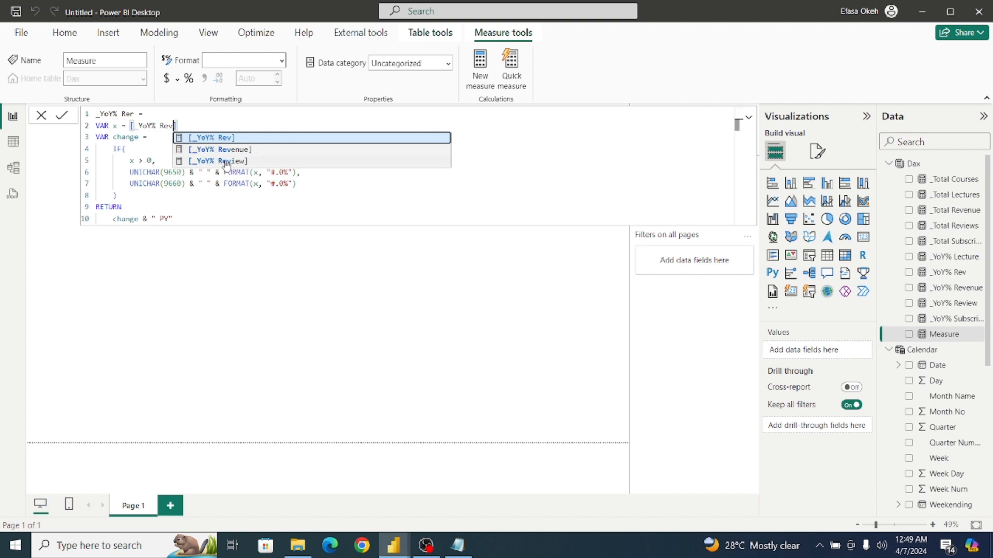
{"action": "left_click", "coordinate": [226, 162]}
{"action": "left_click", "coordinate": [168, 138]}
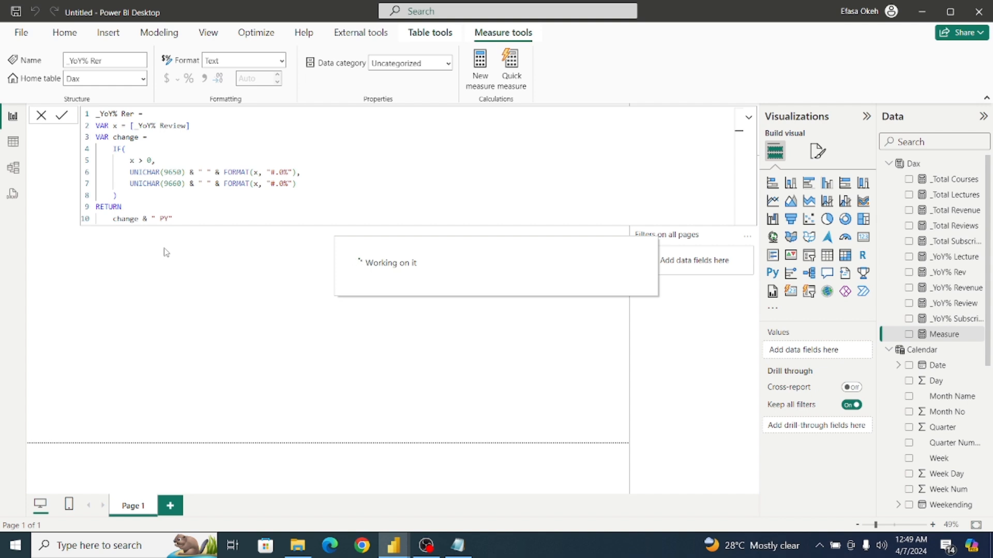
{"action": "left_click", "coordinate": [165, 252]}
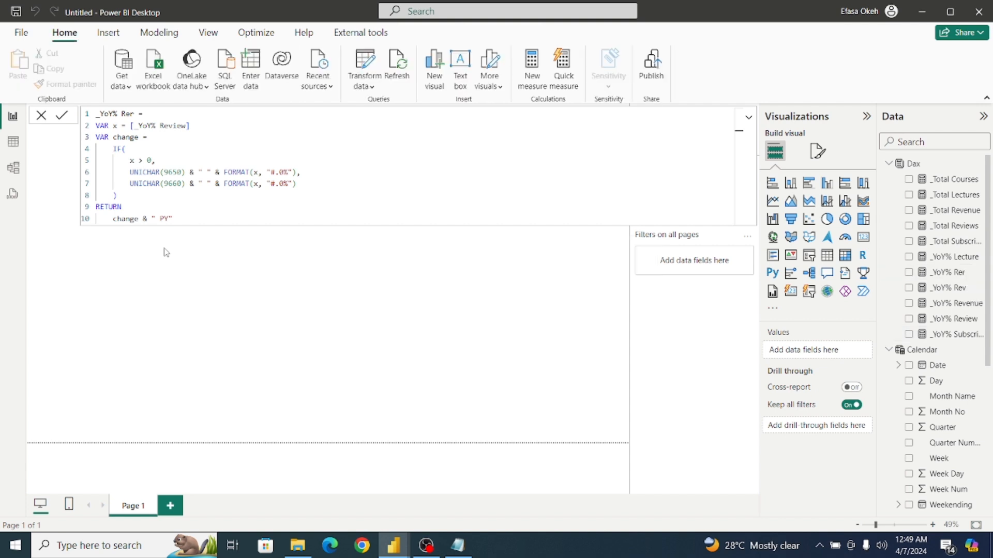
Move the _YoY% Rev card slightly left, duplicate it below and replace the copy's field with _YoY% Rer.
{"action": "left_click", "coordinate": [316, 189]}
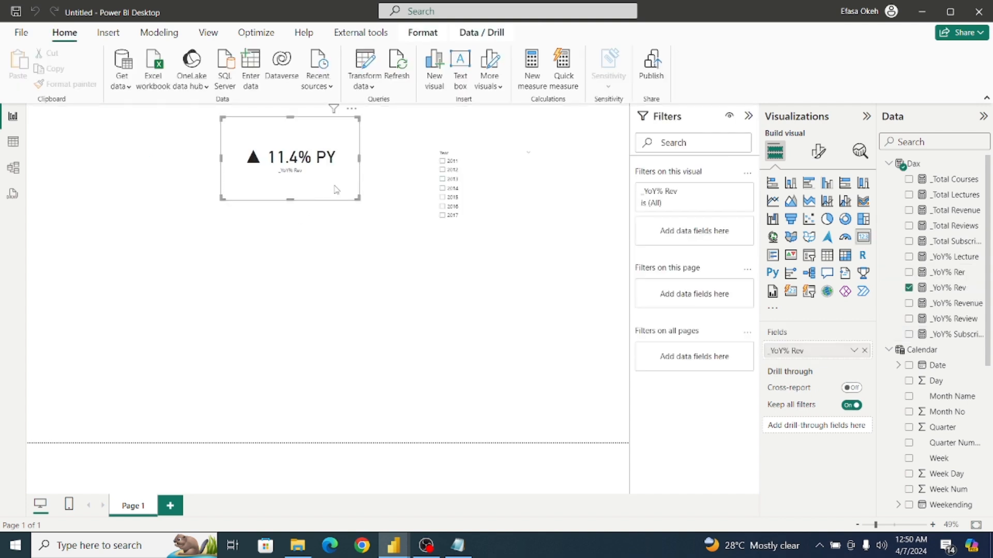
{"action": "left_click_drag", "start_coordinate": [315, 189], "coordinate": [252, 196]}
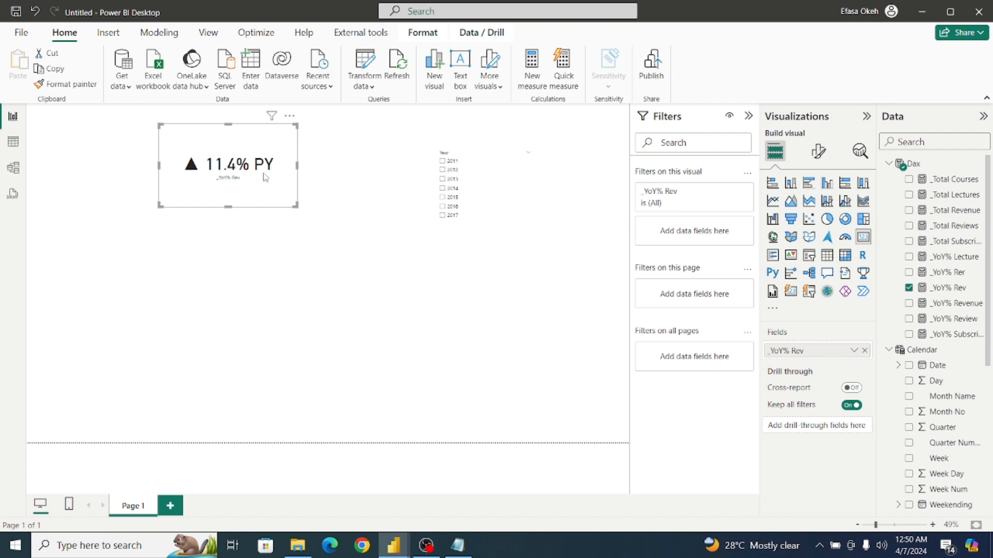
{"action": "key", "text": "ctrl+c"}
{"action": "key", "text": "ctrl+v"}
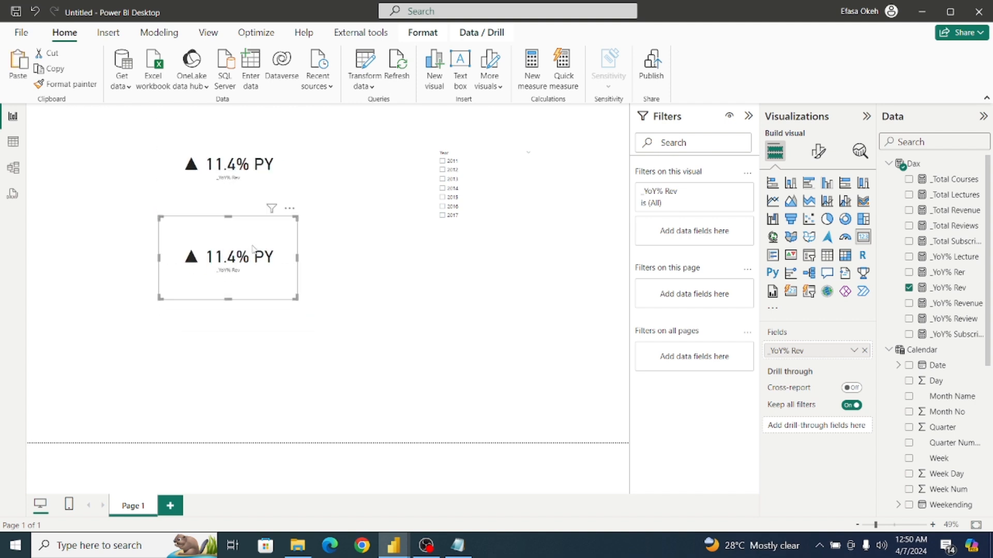
{"action": "left_click", "coordinate": [908, 288]}
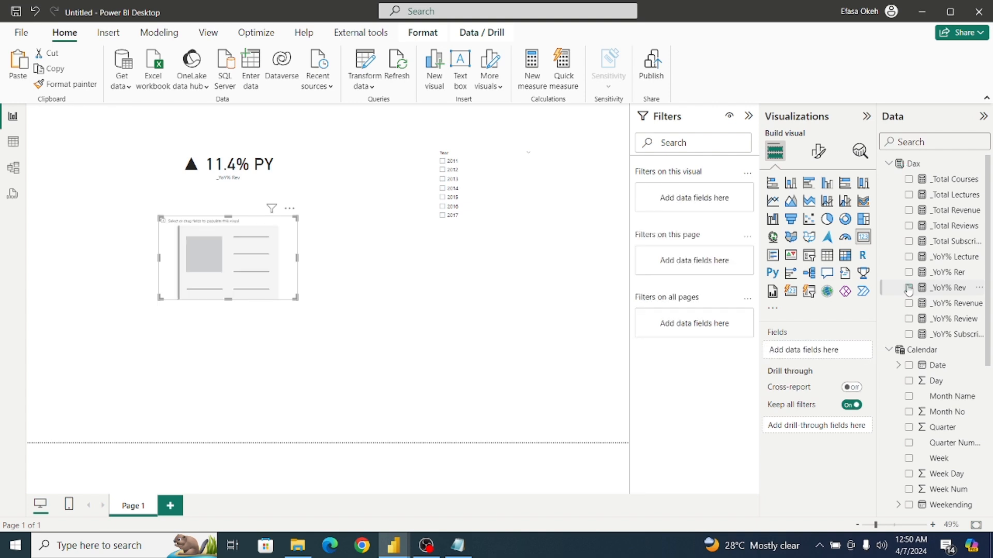
{"action": "left_click", "coordinate": [908, 272]}
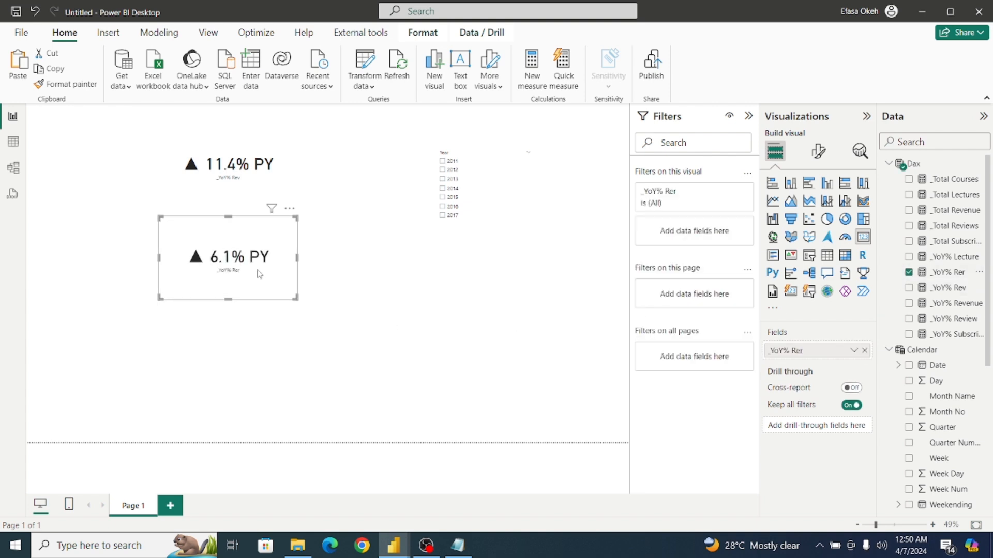
{"action": "mouse_move", "coordinate": [259, 274]}
{"action": "left_mouse_down"}
{"action": "mouse_move", "coordinate": [246, 271]}
{"action": "mouse_move", "coordinate": [259, 266]}
{"action": "left_mouse_up"}
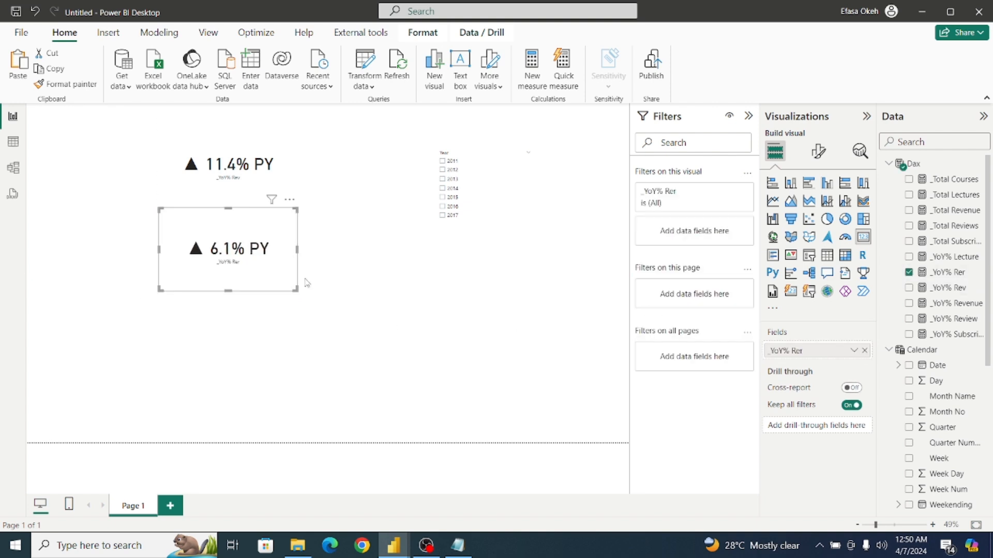
Add a placeholder measure with the value 1 to the Dax table.
{"action": "left_click", "coordinate": [382, 306]}
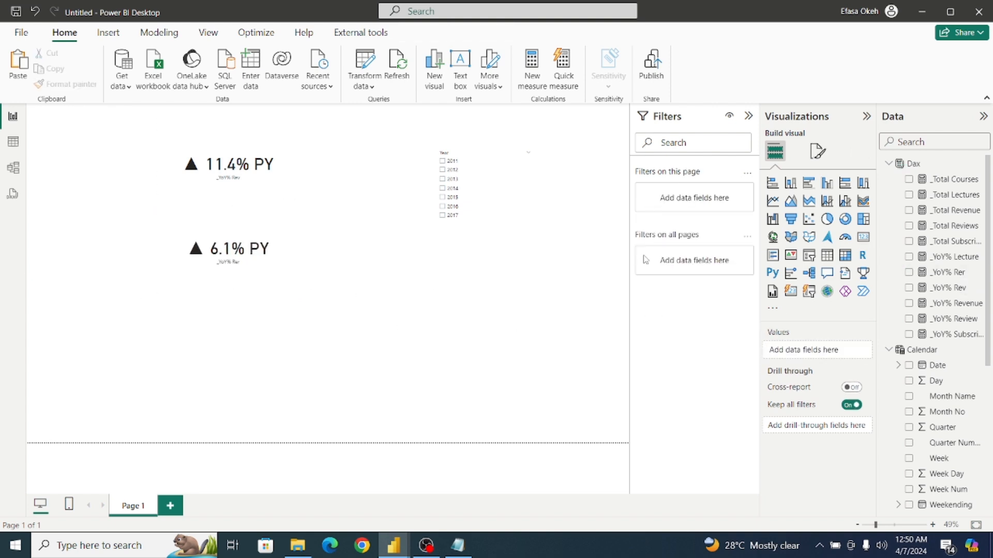
{"action": "left_click", "coordinate": [920, 169]}
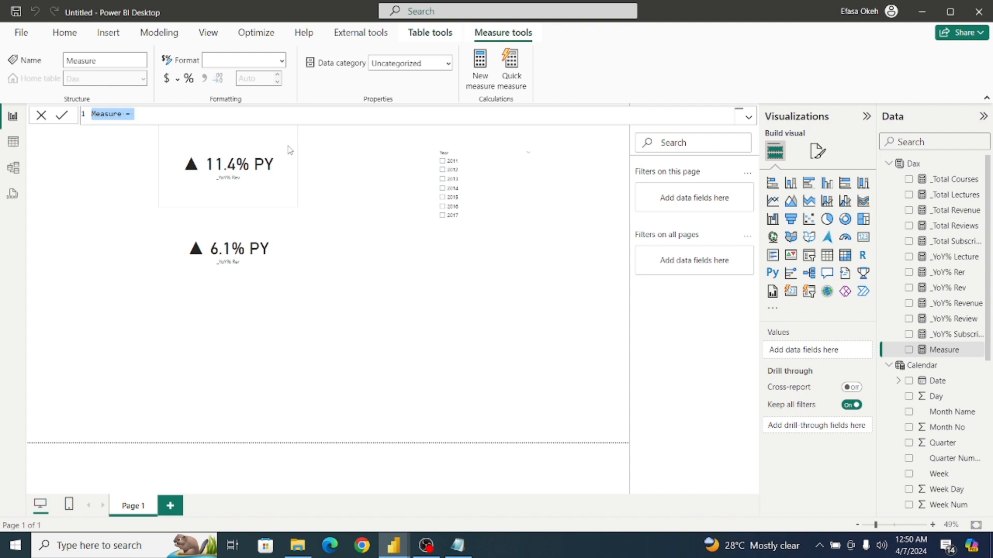
{"action": "left_click", "coordinate": [145, 112]}
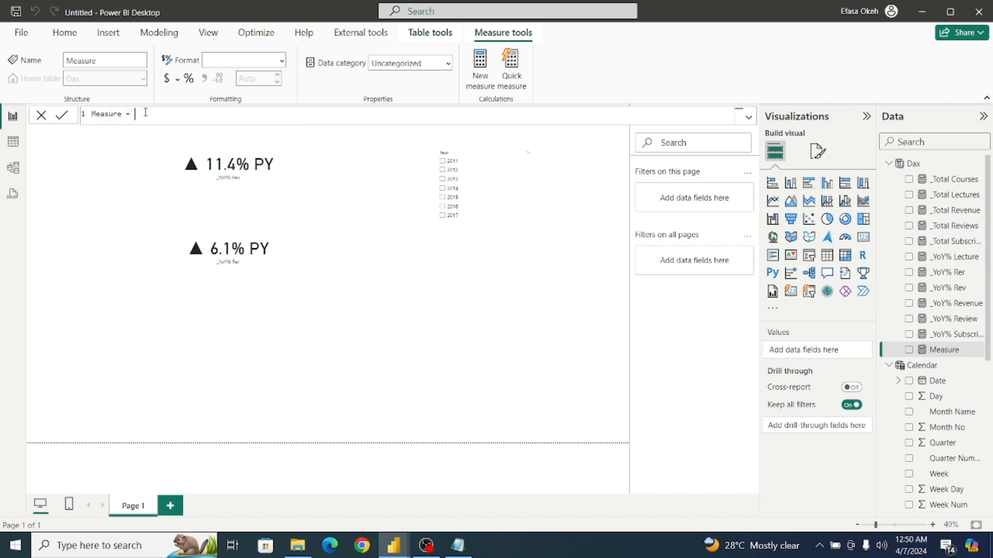
{"action": "key", "text": "ctrl+a"}
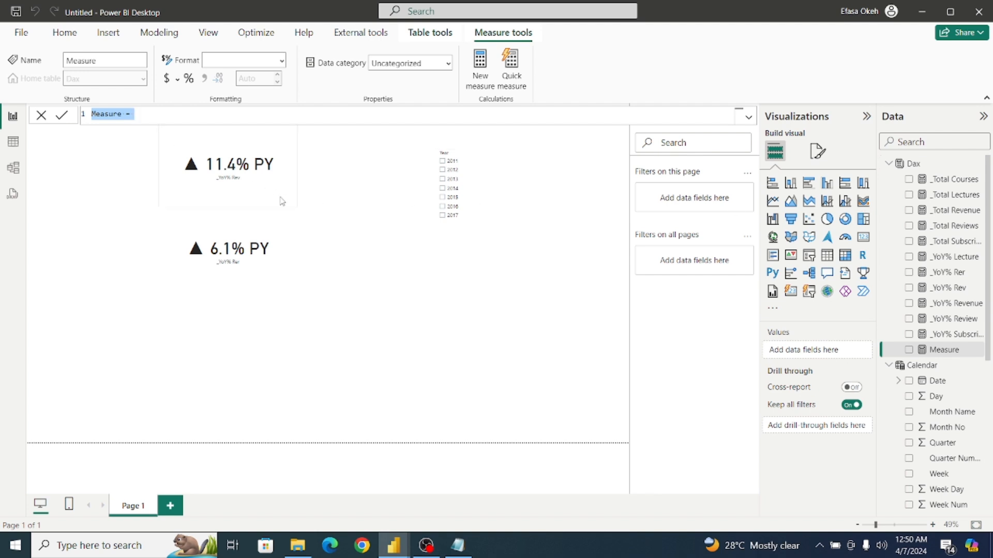
{"action": "left_click", "coordinate": [170, 112]}
{"action": "key", "text": "Return"}
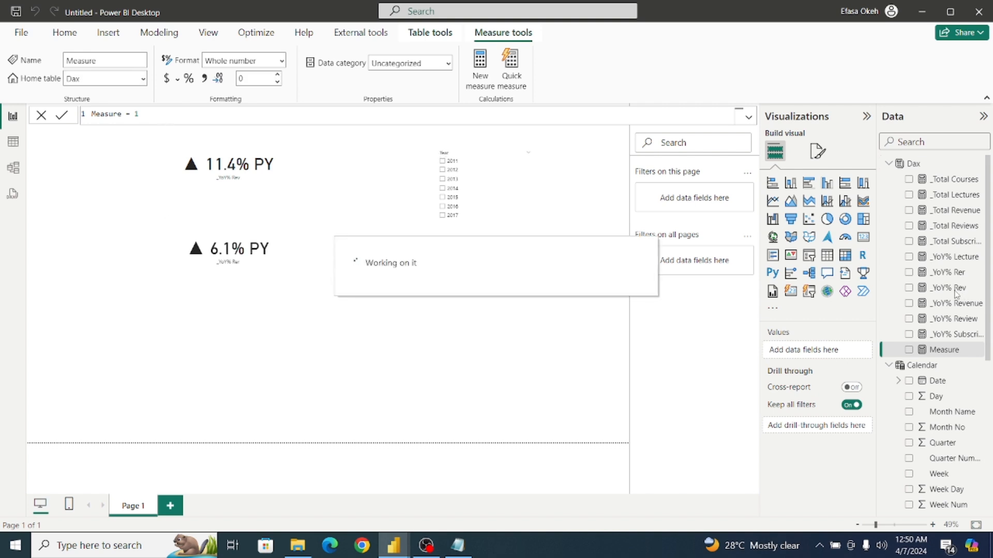
Duplicate the _YoY% Rev card twice, placing one copy below the _YoY% Rer card and the other beside it.
{"action": "left_click", "coordinate": [243, 192]}
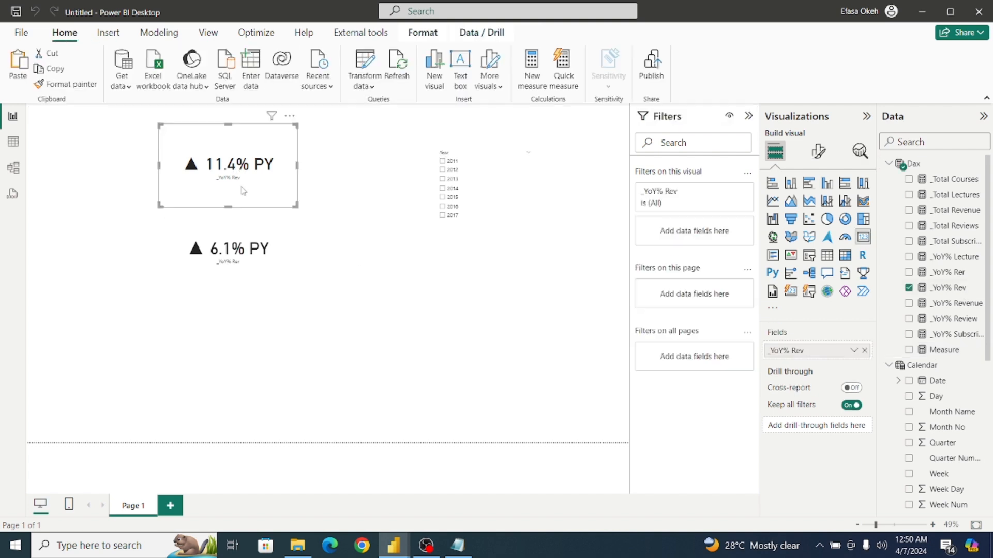
{"action": "left_click", "coordinate": [19, 63]}
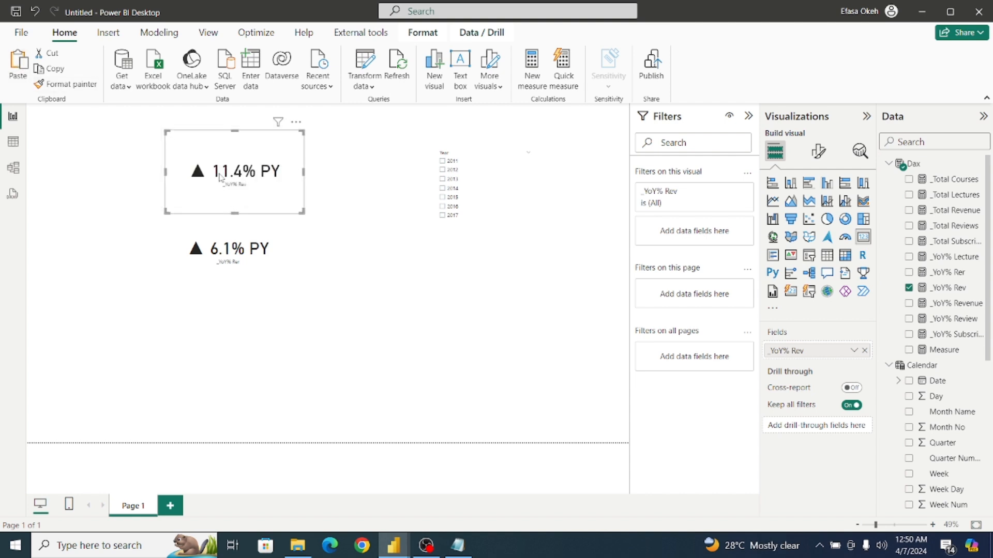
{"action": "left_click_drag", "start_coordinate": [378, 249], "coordinate": [216, 341]}
{"action": "key", "text": "ctrl+v"}
{"action": "left_click_drag", "start_coordinate": [434, 321], "coordinate": [404, 317]}
{"action": "left_click", "coordinate": [517, 321]}
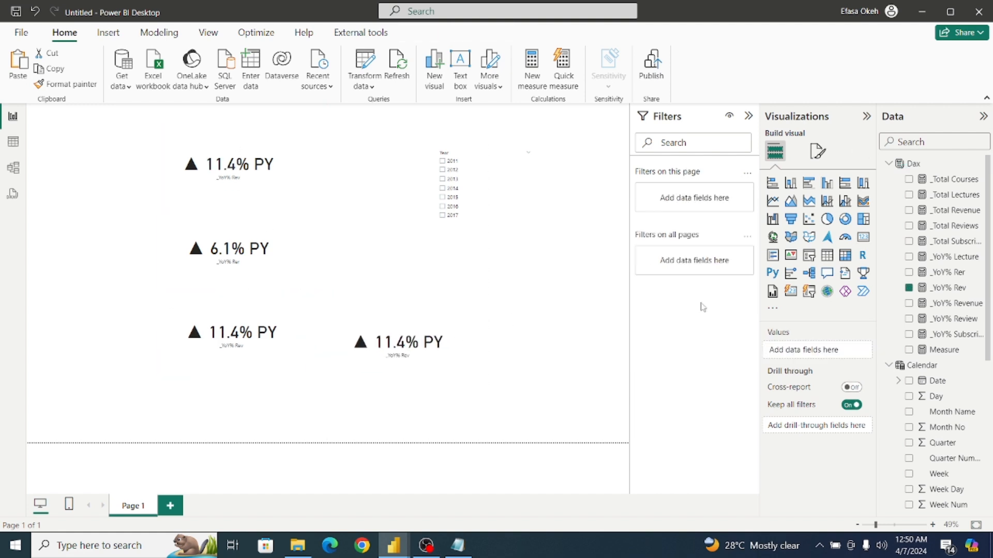
Copy the full _YoY% Rev formula into a new measure in the Dax table.
{"action": "left_click", "coordinate": [950, 288]}
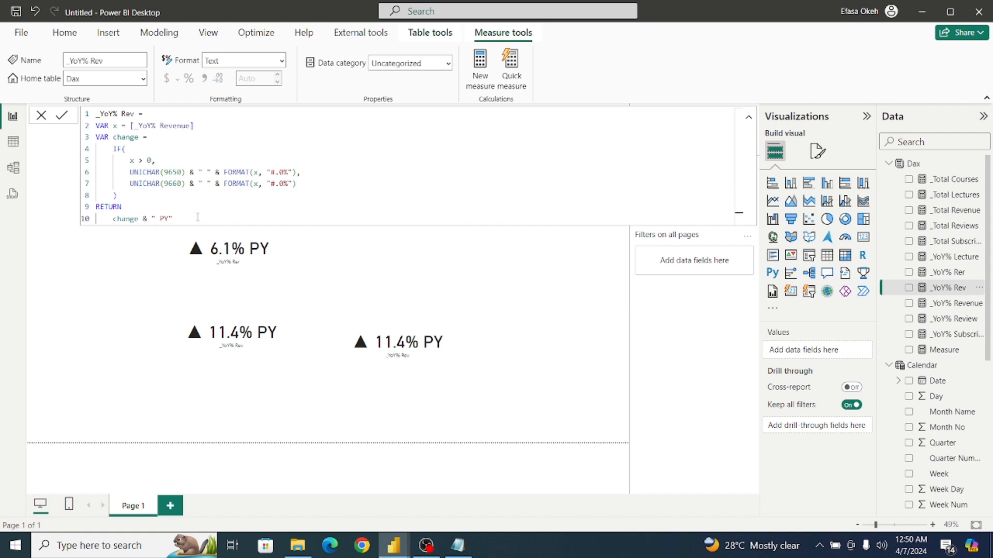
{"action": "left_click_drag", "start_coordinate": [196, 216], "coordinate": [74, 106]}
{"action": "key", "text": "ctrl+c"}
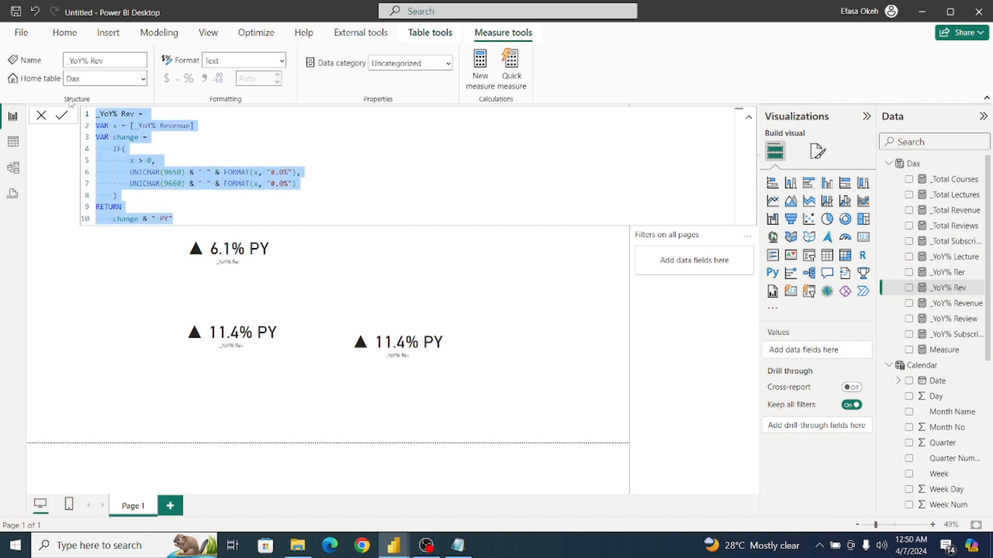
{"action": "left_click", "coordinate": [545, 296]}
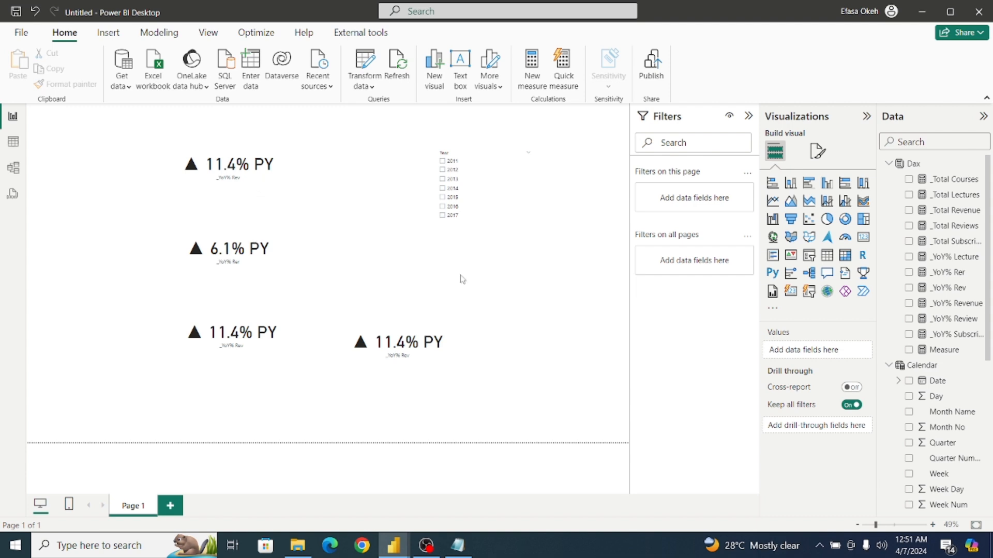
{"action": "left_click", "coordinate": [937, 164]}
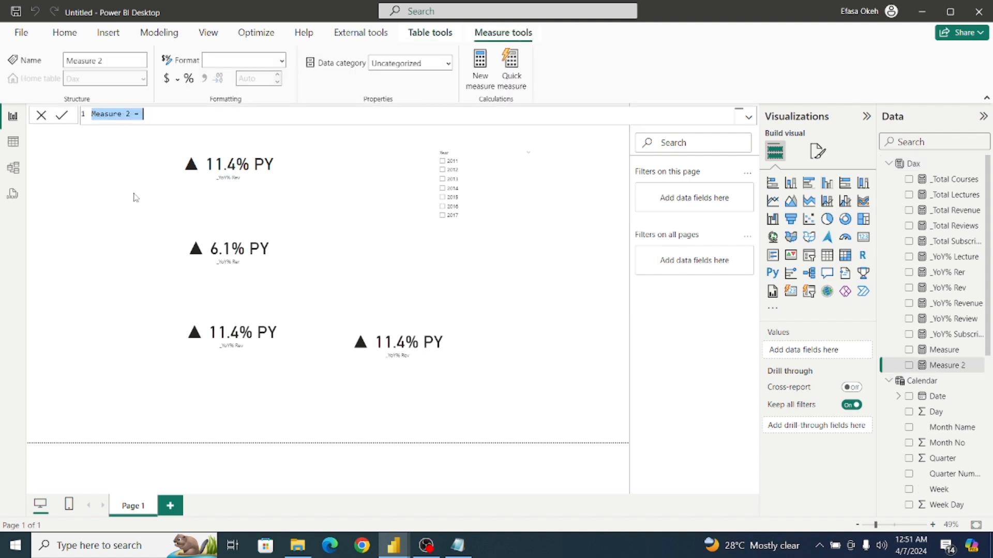
{"action": "key", "text": "ctrl+v"}
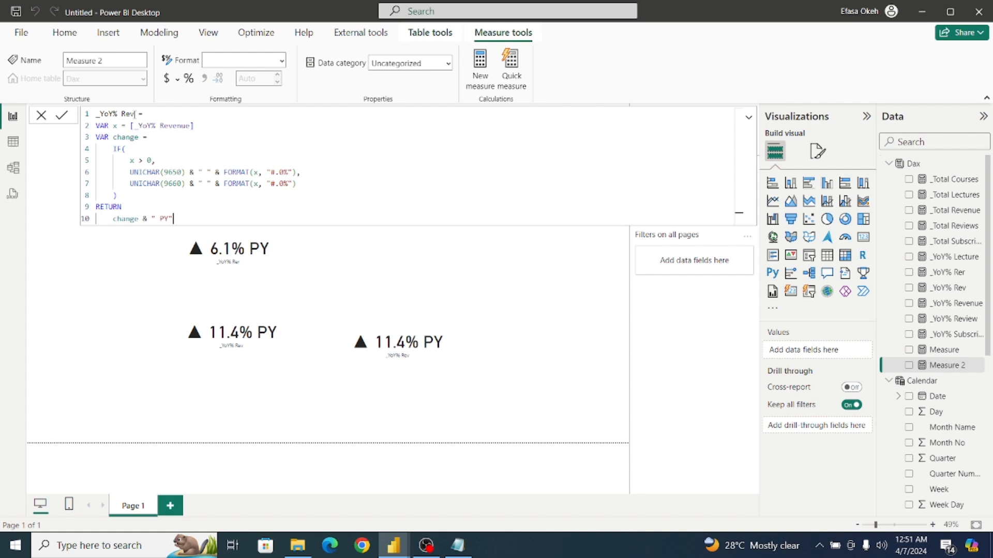
Name the new measure _YoY% Sub, set its x variable to [_YoY% Subscribers] and commit it.
{"action": "double_click", "coordinate": [133, 114]}
{"action": "key", "text": "BackSpace"}
{"action": "type", "text": "Sub"}
{"action": "double_click", "coordinate": [175, 126]}
{"action": "type", "text": "R"}
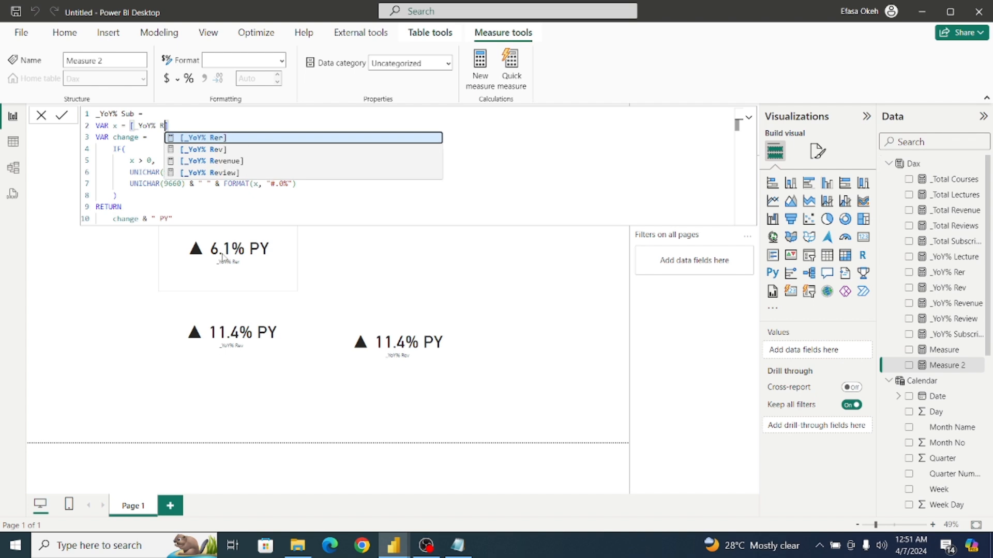
{"action": "key", "text": "BackSpace"}
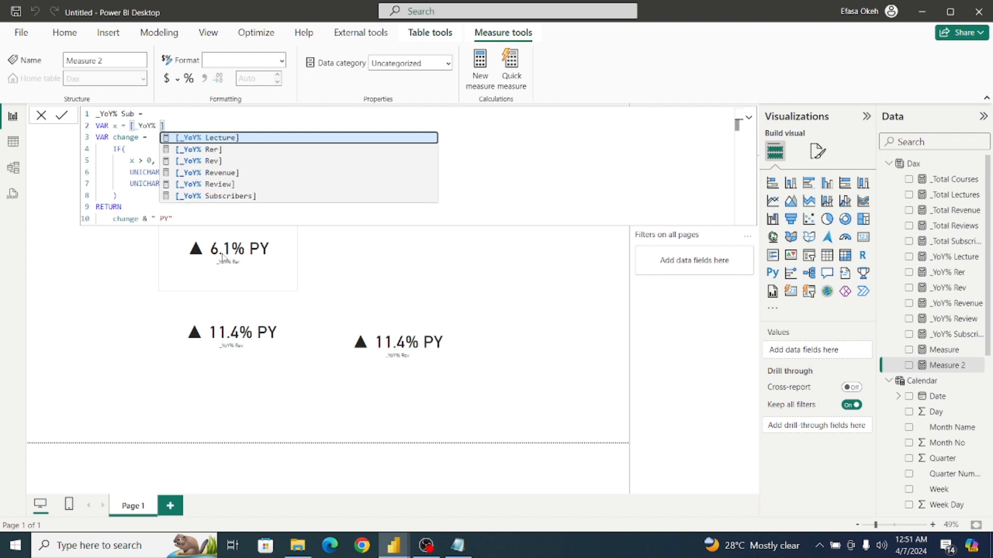
{"action": "left_click", "coordinate": [223, 197]}
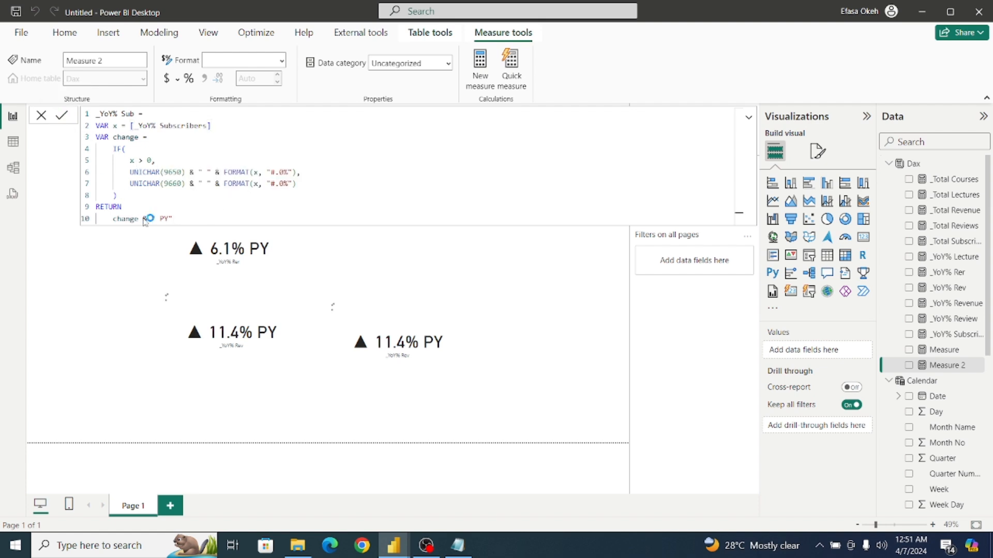
{"action": "key", "text": "Return"}
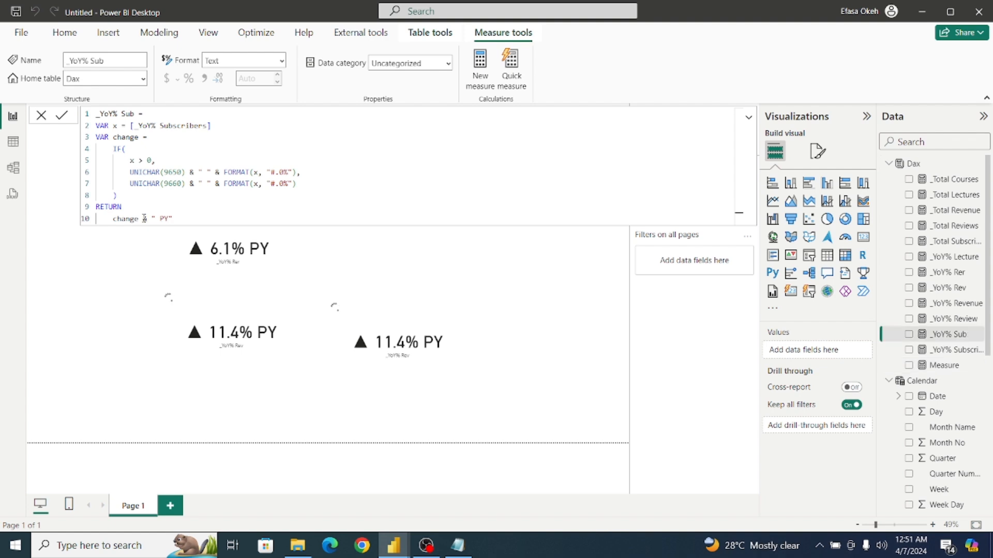
Replace the placeholder measure's formula with the copied _YoY% Rev formula and rename it _YoY% Lec.
{"action": "left_click", "coordinate": [938, 366]}
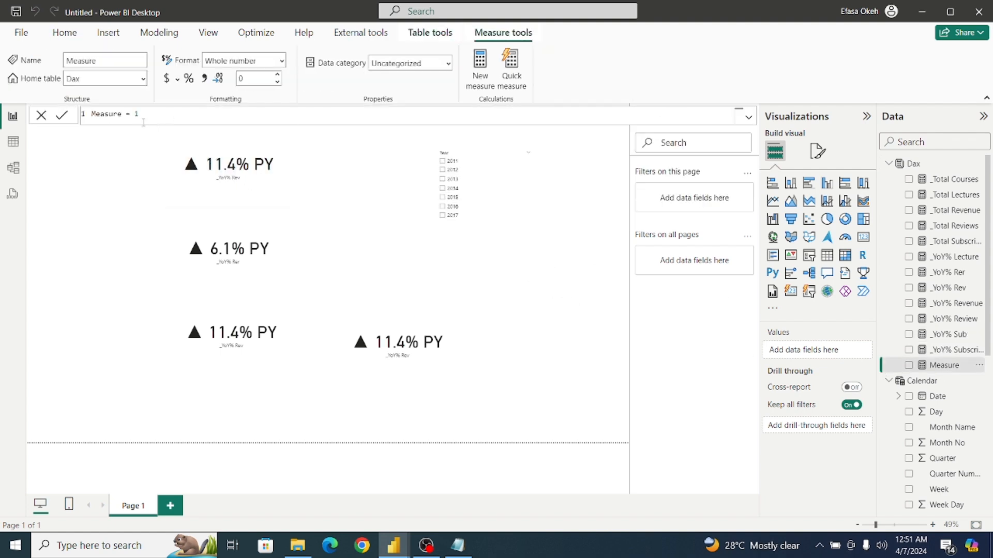
{"action": "left_click_drag", "start_coordinate": [143, 122], "coordinate": [52, 115]}
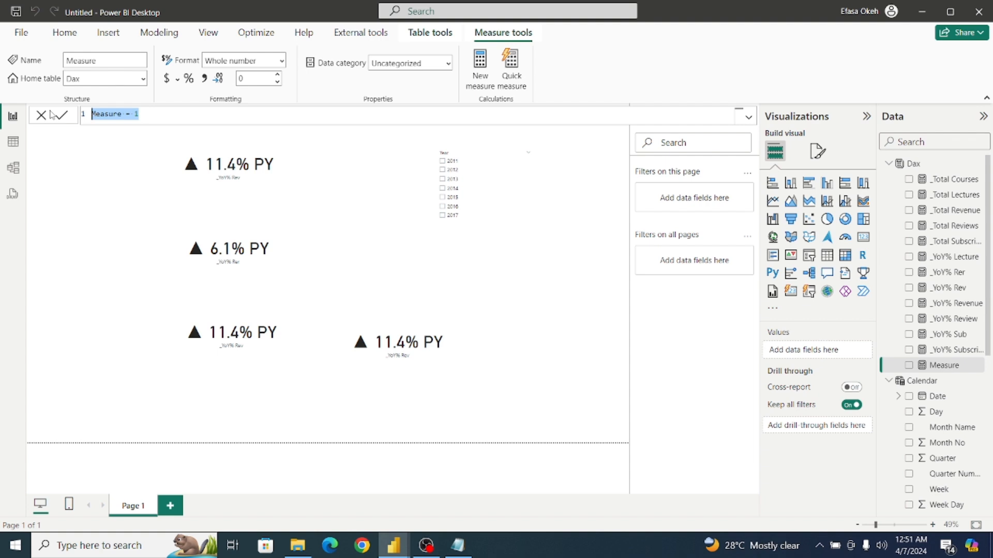
{"action": "key", "text": "ctrl+v"}
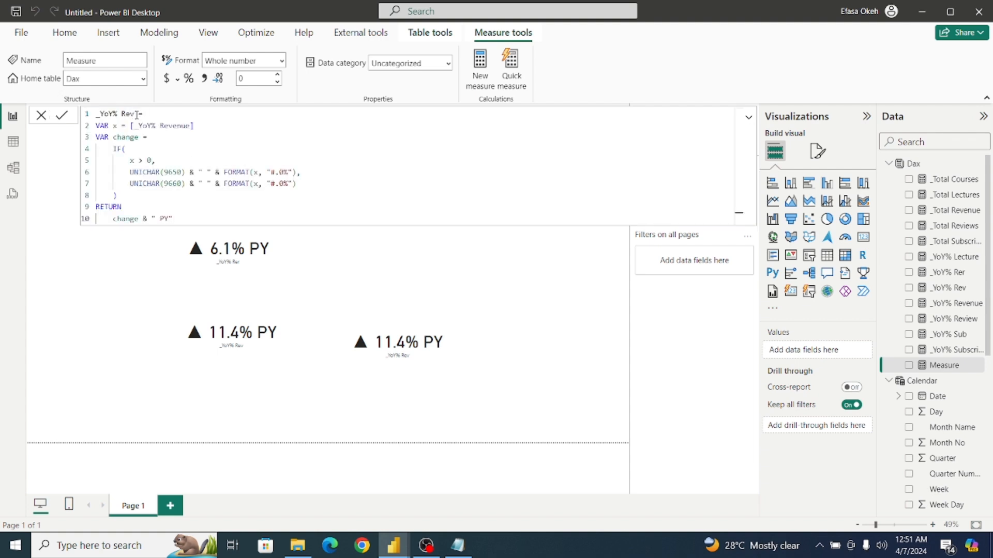
{"action": "double_click", "coordinate": [132, 114]}
{"action": "key", "text": "BackSpace"}
{"action": "type", "text": "Lec"}
Set the x variable to [_YoY% Lecture] in the _YoY% Lec measure and commit the formula.
{"action": "double_click", "coordinate": [189, 126]}
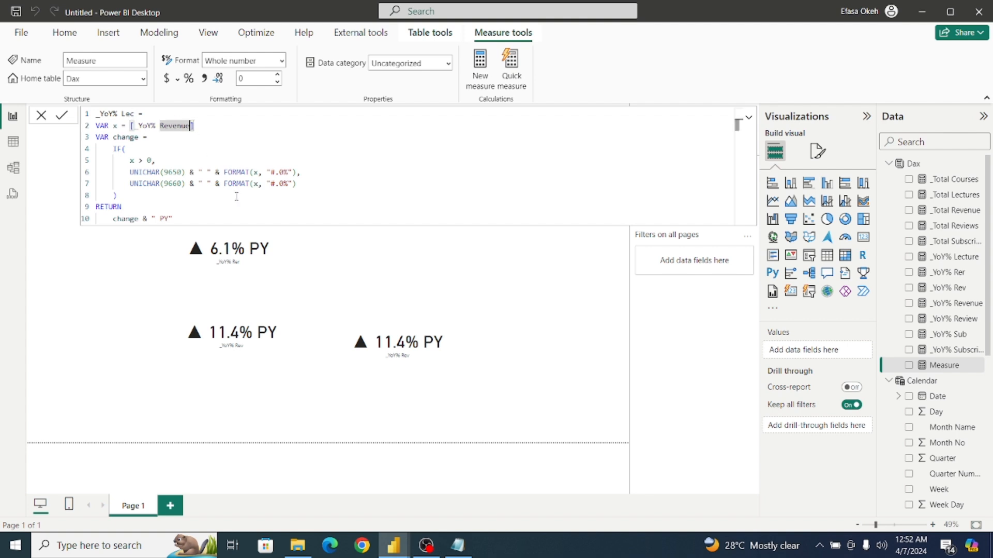
{"action": "key", "text": "BackSpace"}
{"action": "key", "text": "BackSpace"}
{"action": "key", "text": "BackSpace"}
{"action": "key", "text": "BackSpace"}
{"action": "key", "text": "BackSpace"}
{"action": "key", "text": "BackSpace"}
{"action": "key", "text": "BackSpace"}
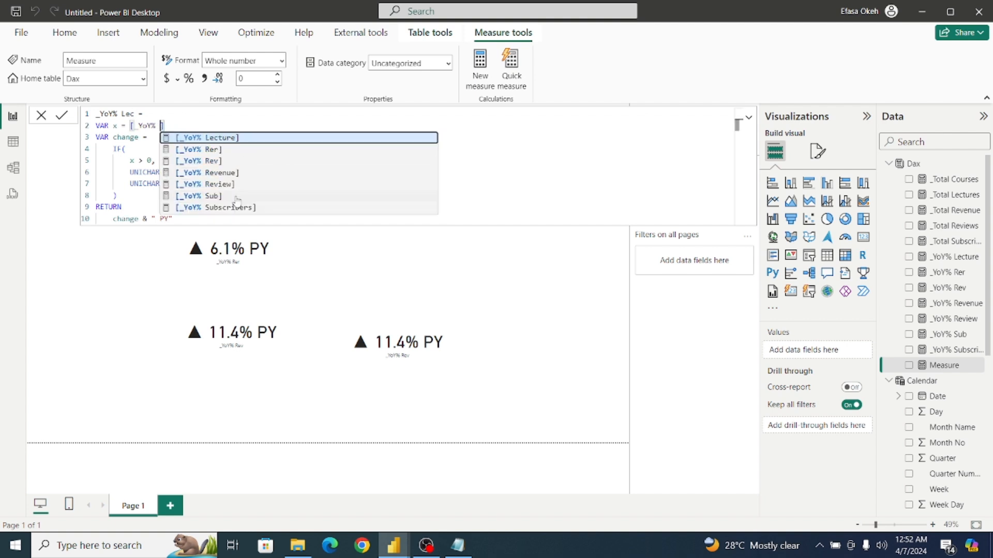
{"action": "left_click", "coordinate": [220, 140]}
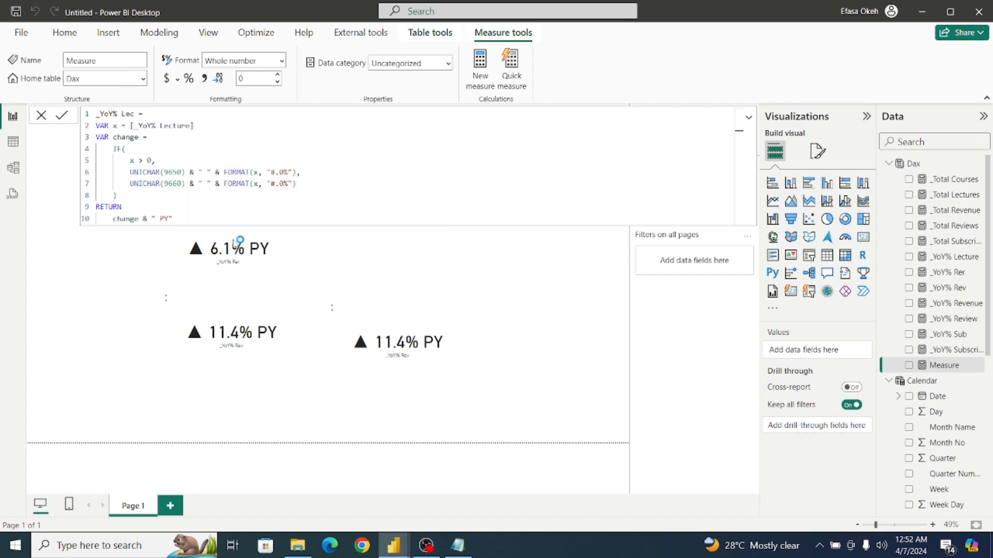
{"action": "key", "text": "Return"}
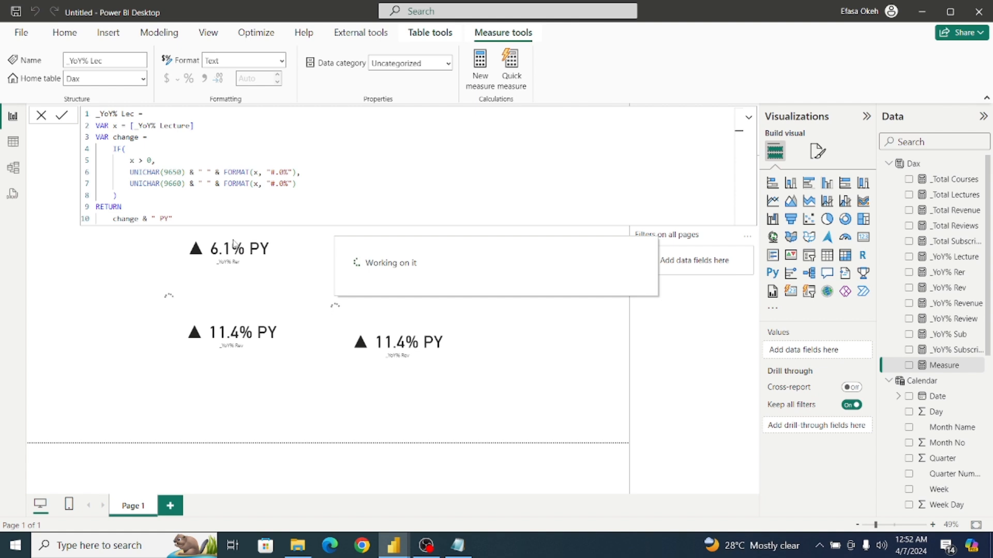
{"action": "left_click", "coordinate": [148, 278]}
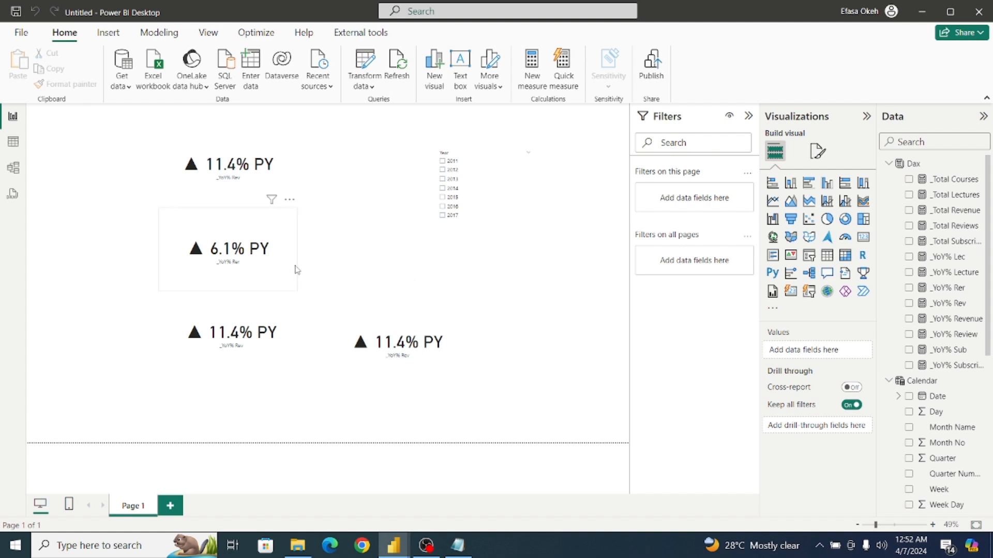
Replace the field of the lower-left duplicate card with _YoY% Sub and that of the other duplicate with _YoY% Lec.
{"action": "left_click", "coordinate": [261, 323]}
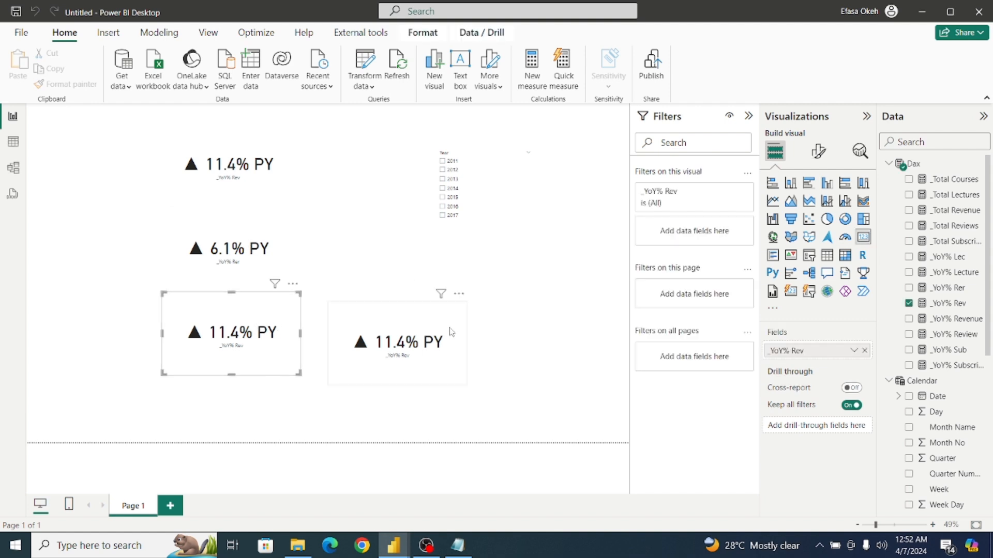
{"action": "left_click", "coordinate": [863, 350]}
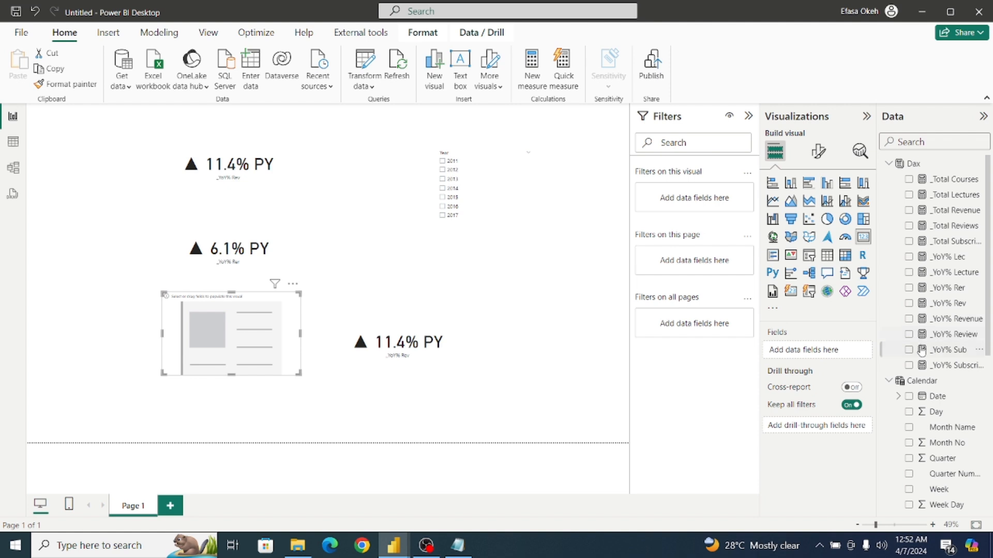
{"action": "left_click", "coordinate": [909, 352]}
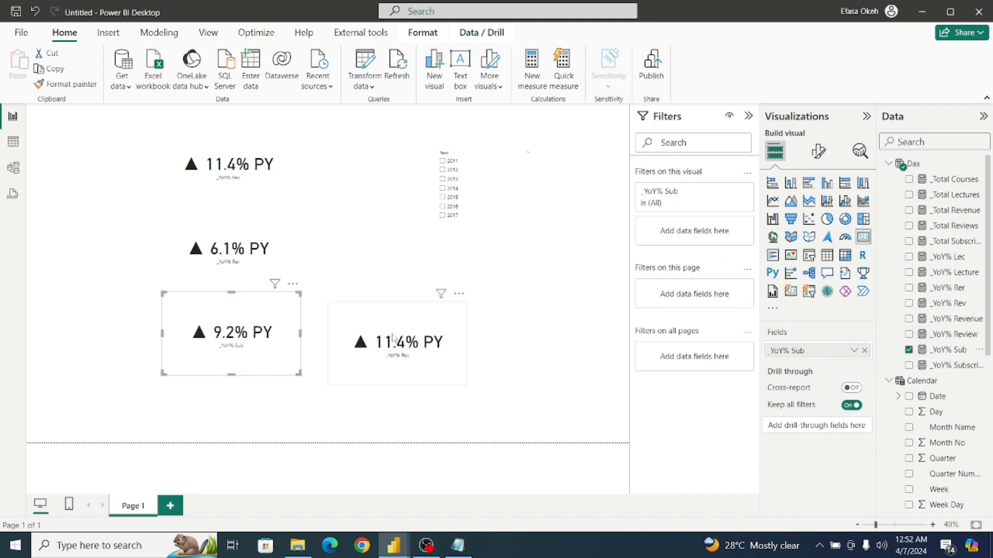
{"action": "left_click", "coordinate": [401, 314]}
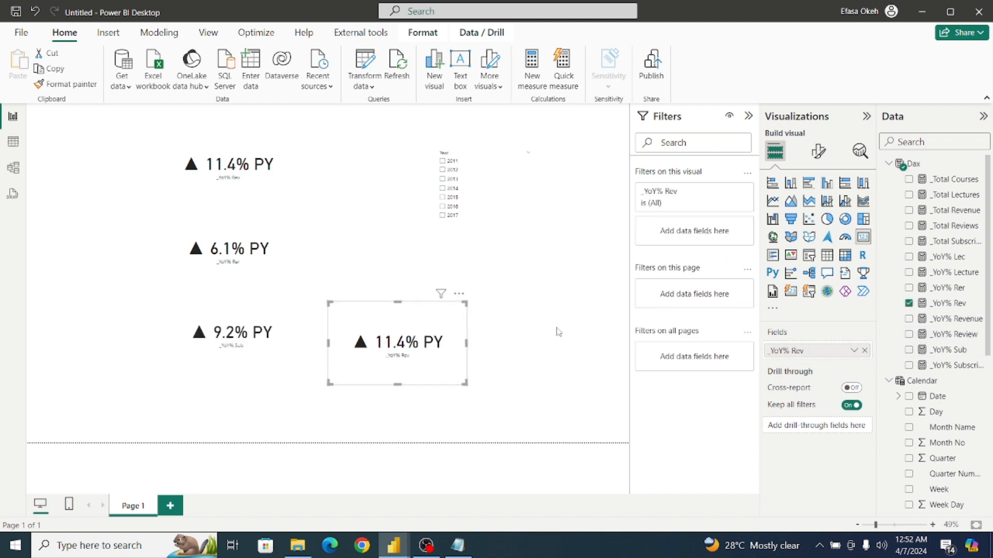
{"action": "left_click", "coordinate": [864, 351]}
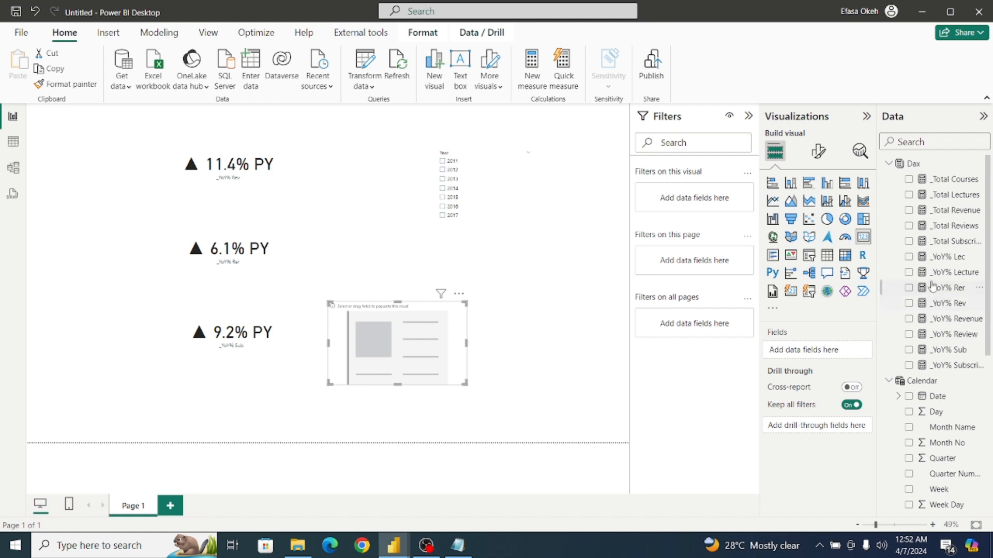
{"action": "left_click", "coordinate": [908, 256]}
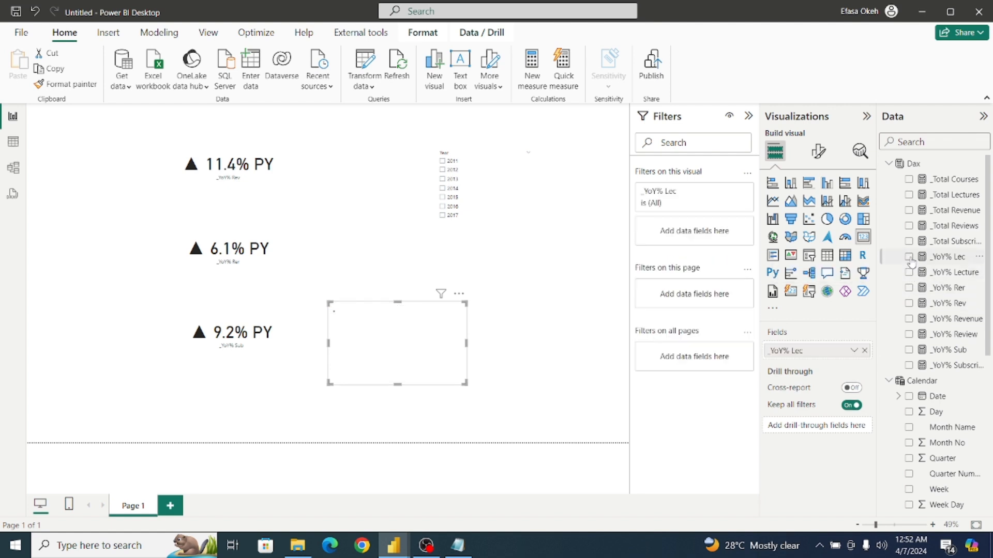
Move the _YoY% Lec card below the _YoY% Sub card and align the four cards in one column.
{"action": "left_click_drag", "start_coordinate": [387, 325], "coordinate": [228, 384]}
{"action": "left_click_drag", "start_coordinate": [229, 254], "coordinate": [229, 243]}
{"action": "left_click_drag", "start_coordinate": [228, 311], "coordinate": [226, 303]}
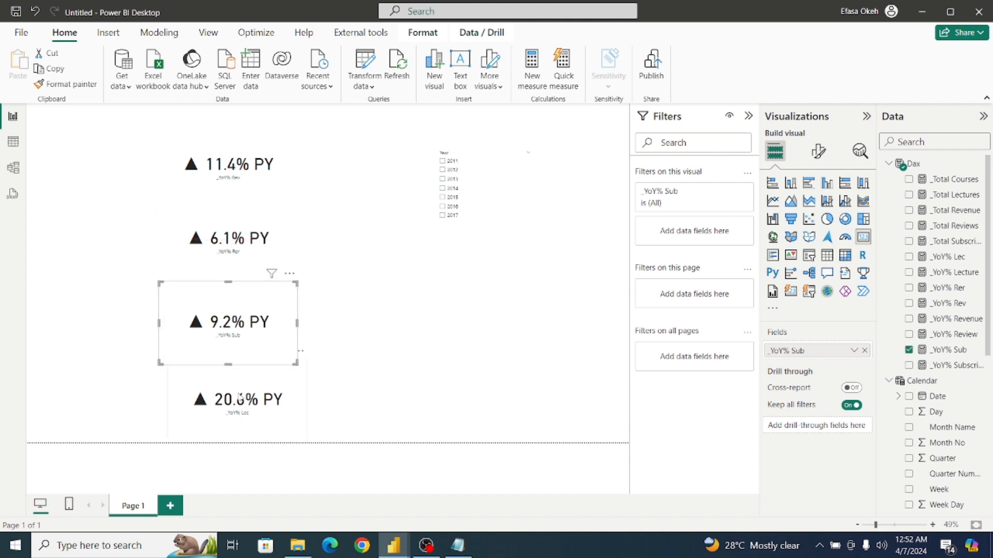
{"action": "left_click", "coordinate": [235, 401]}
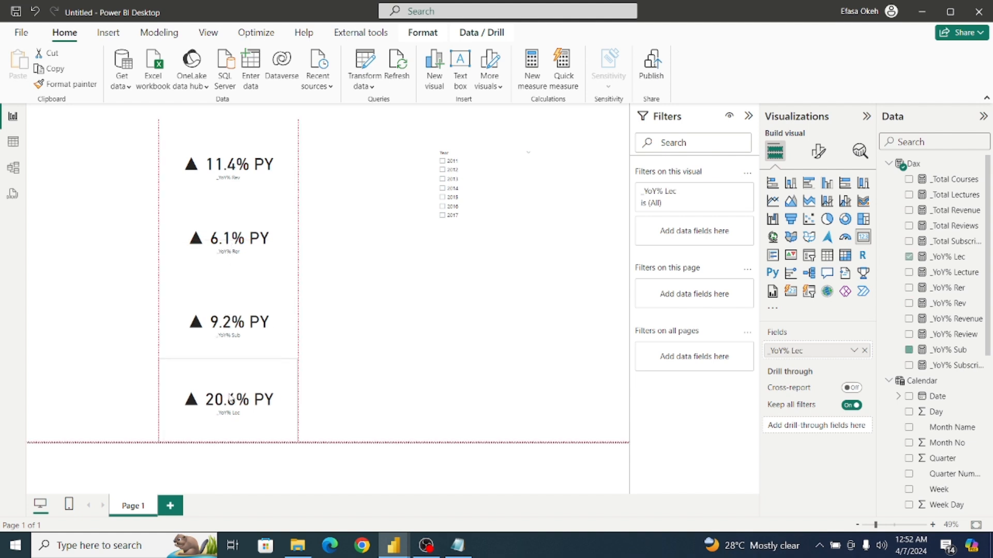
Test the four year-over-year cards by filtering the Year slicer to each year from 2012 to 2017 in turn, then clear the selection.
{"action": "left_click", "coordinate": [443, 170]}
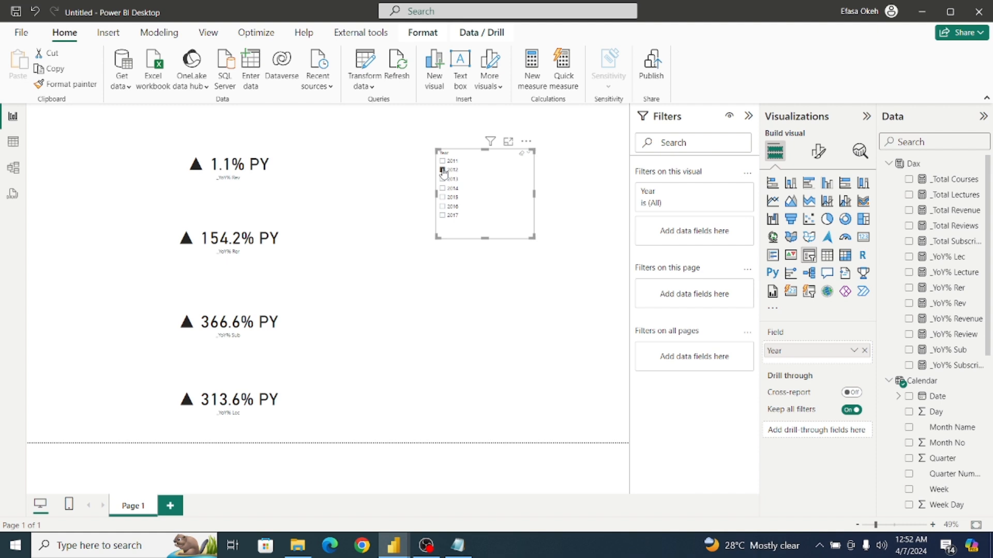
{"action": "left_click", "coordinate": [442, 179]}
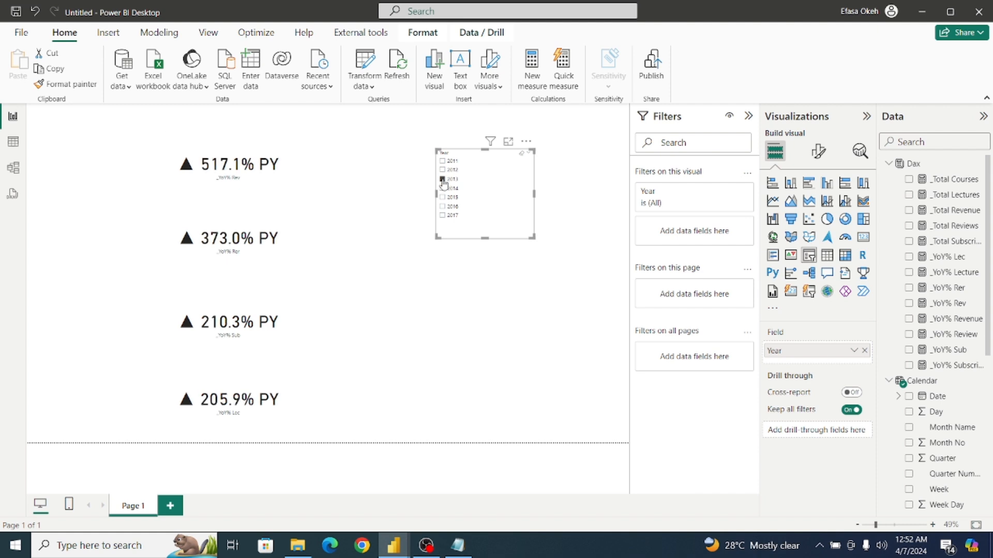
{"action": "left_click", "coordinate": [442, 189]}
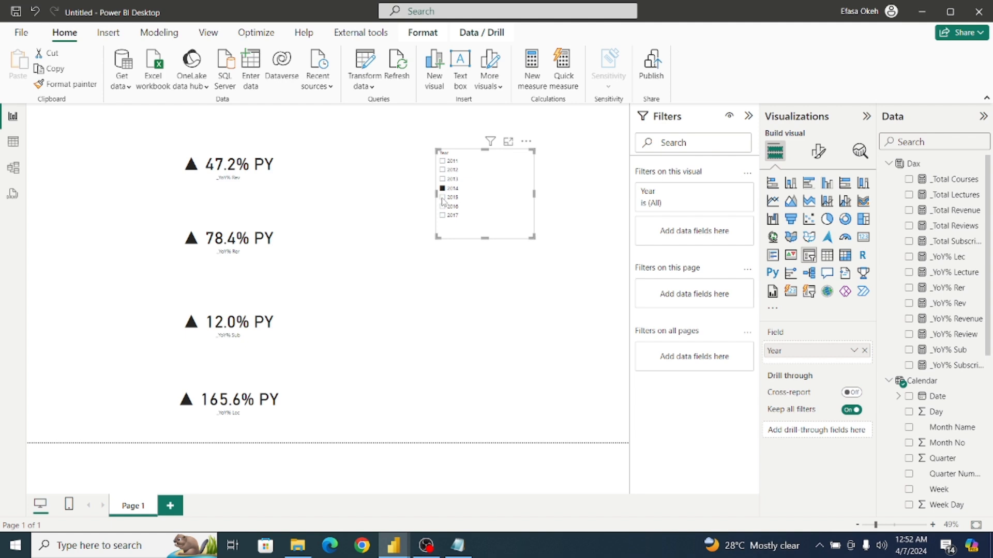
{"action": "left_click", "coordinate": [442, 199]}
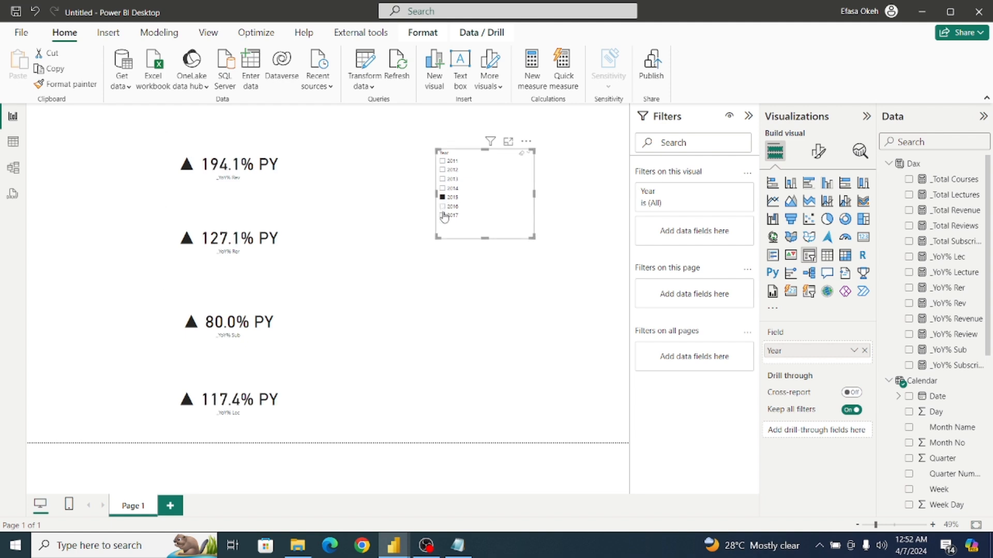
{"action": "left_click", "coordinate": [443, 207]}
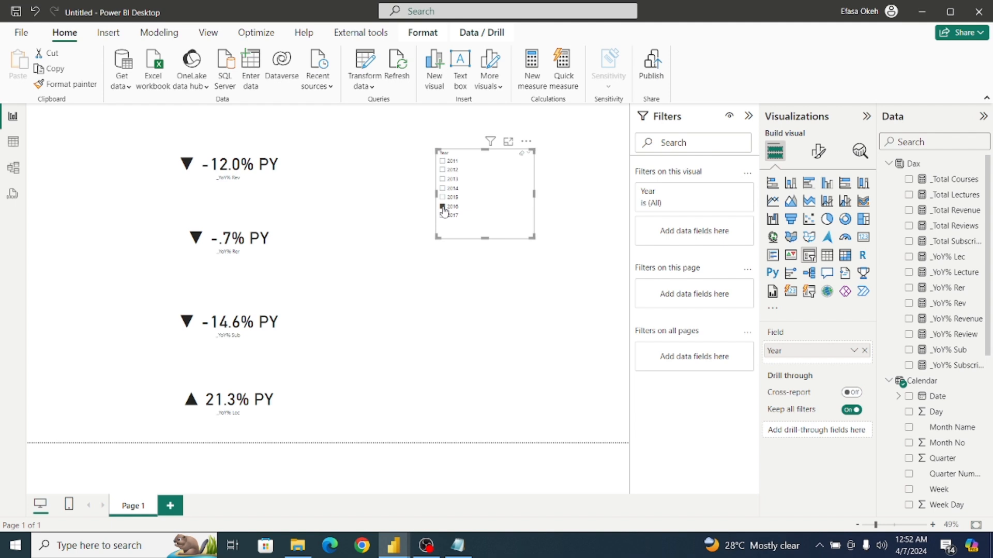
{"action": "left_click", "coordinate": [443, 216]}
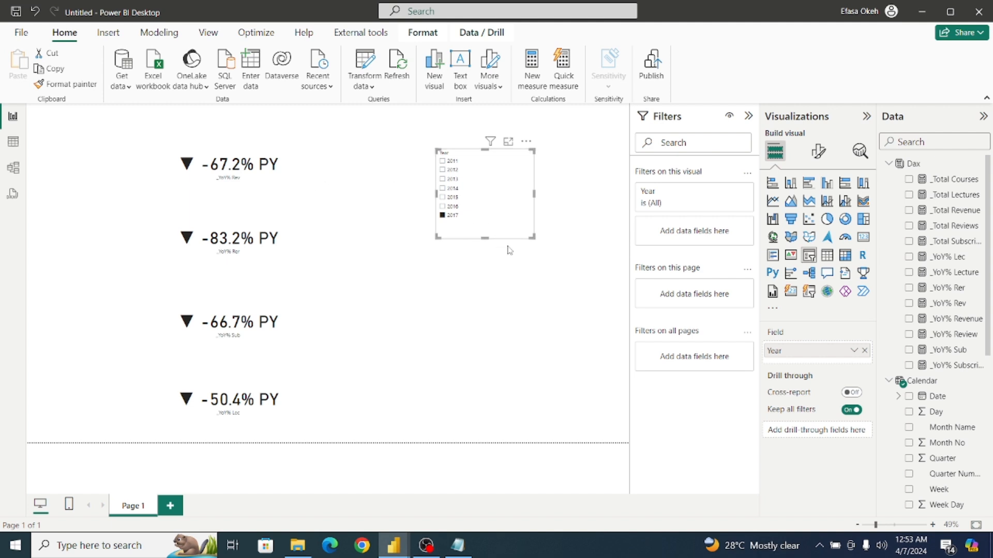
{"action": "left_click", "coordinate": [444, 216]}
Remove the four year-over-year test cards from the page and move the Year slicer to the page's right edge.
{"action": "left_click", "coordinate": [281, 190]}
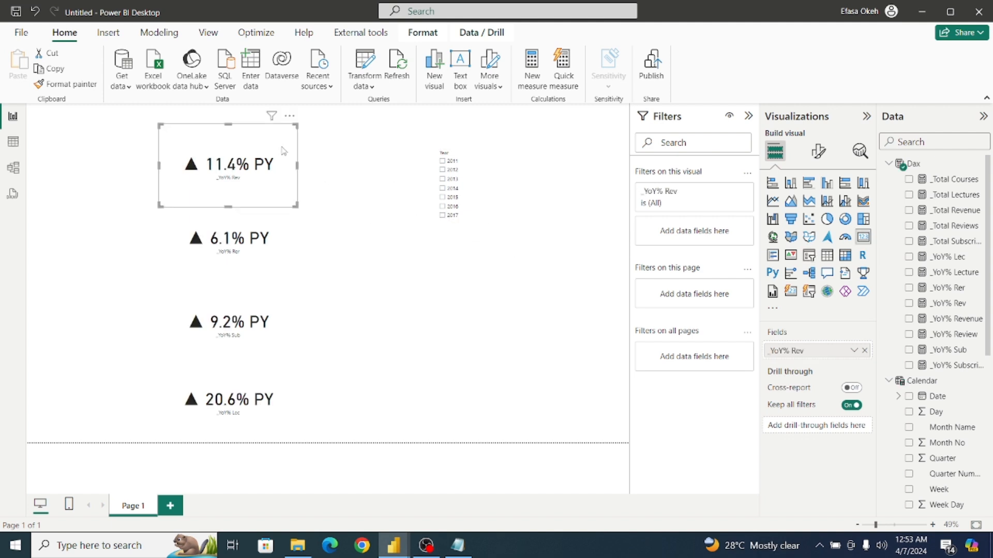
{"action": "left_click", "coordinate": [289, 115]}
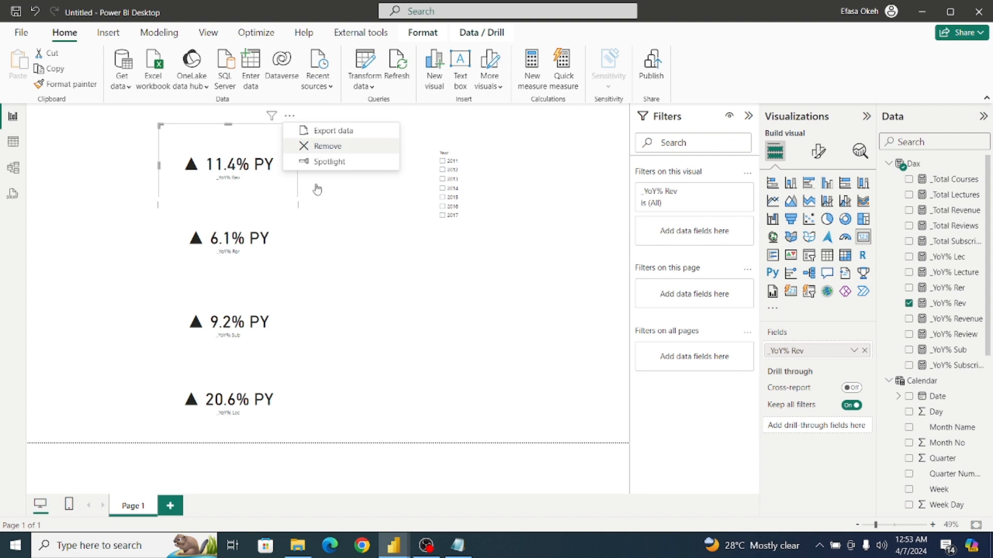
{"action": "key", "text": "Delete"}
{"action": "left_click", "coordinate": [289, 190]}
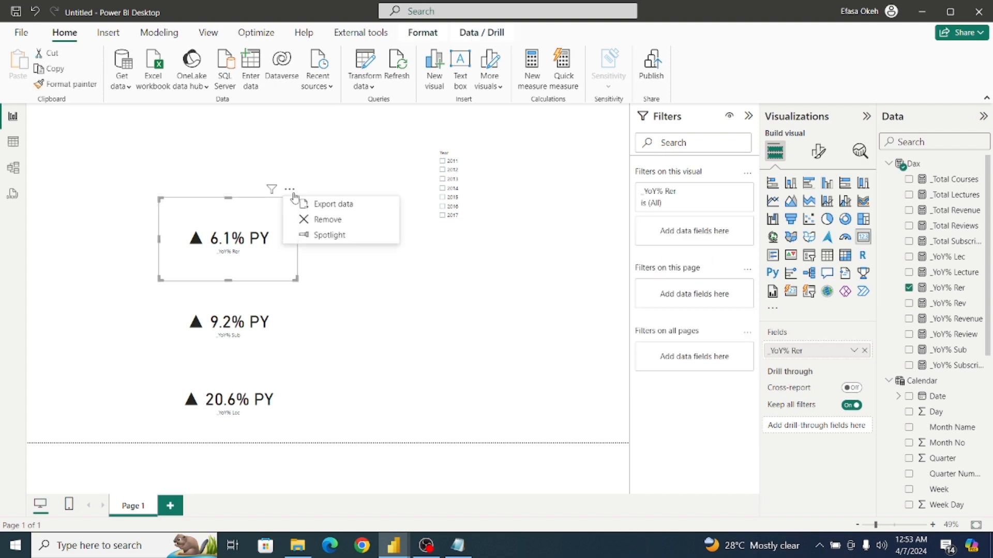
{"action": "left_click", "coordinate": [329, 220]}
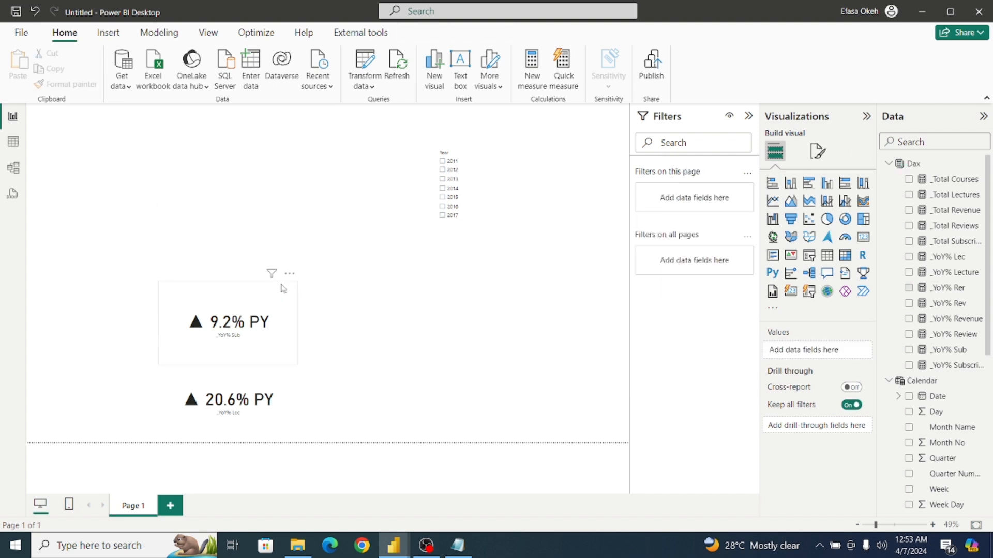
{"action": "left_click", "coordinate": [284, 289]}
{"action": "left_click", "coordinate": [290, 273]}
{"action": "left_click", "coordinate": [312, 304]}
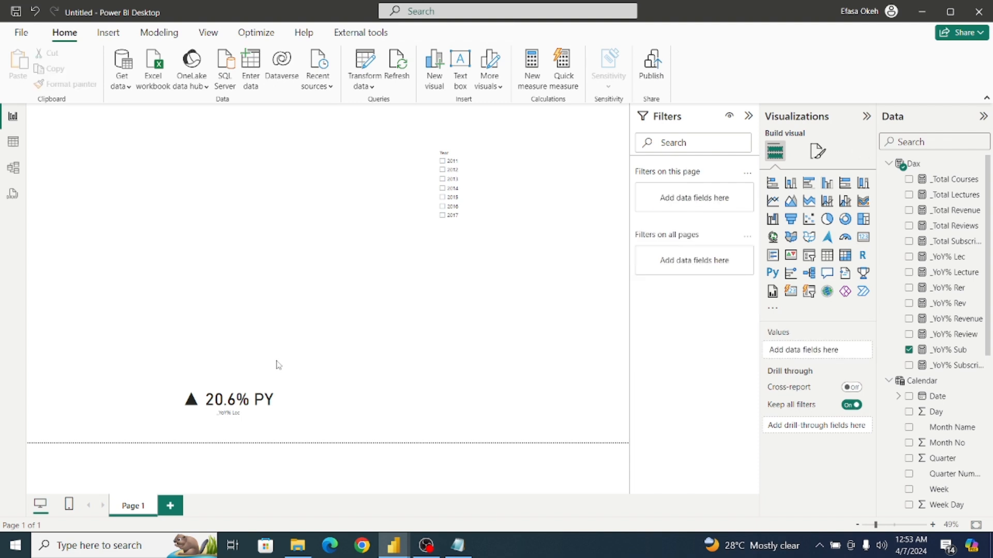
{"action": "left_click", "coordinate": [296, 363]}
{"action": "left_click", "coordinate": [290, 351]}
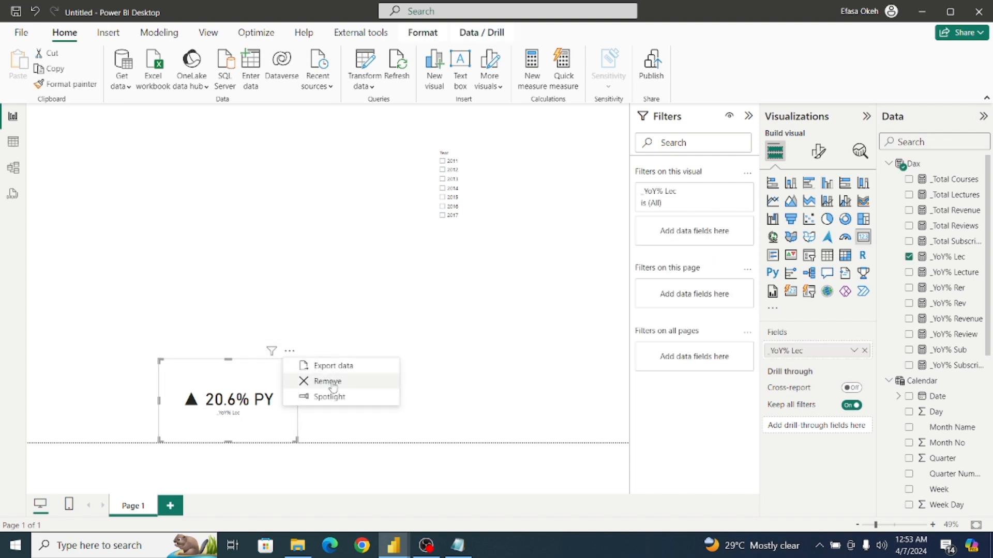
{"action": "left_click", "coordinate": [338, 380]}
{"action": "left_click_drag", "start_coordinate": [472, 206], "coordinate": [569, 235]}
Switch to the Udemy Analysis report, review the Report Two dashboard layout, and return to the untitled report.
{"action": "mouse_move", "coordinate": [394, 545]}
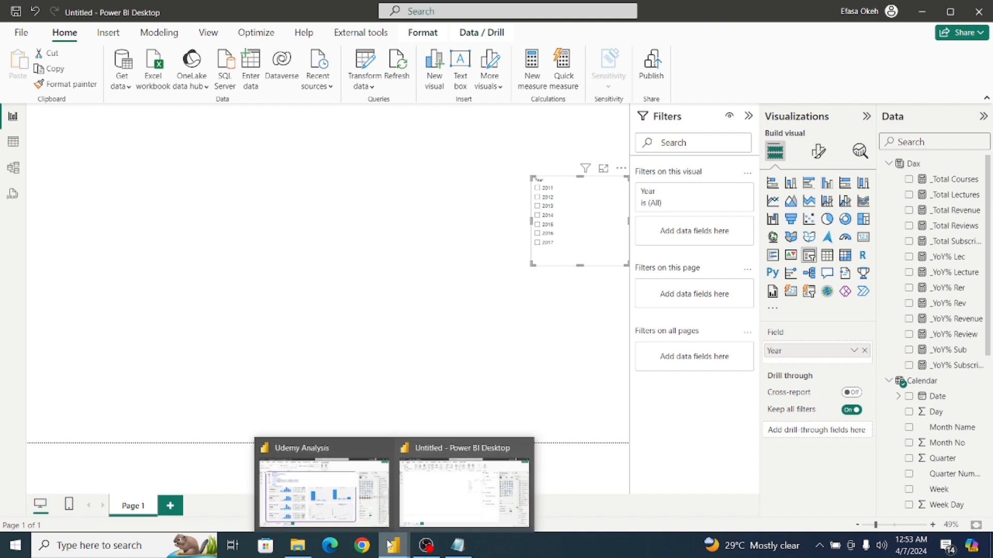
{"action": "left_click", "coordinate": [321, 486]}
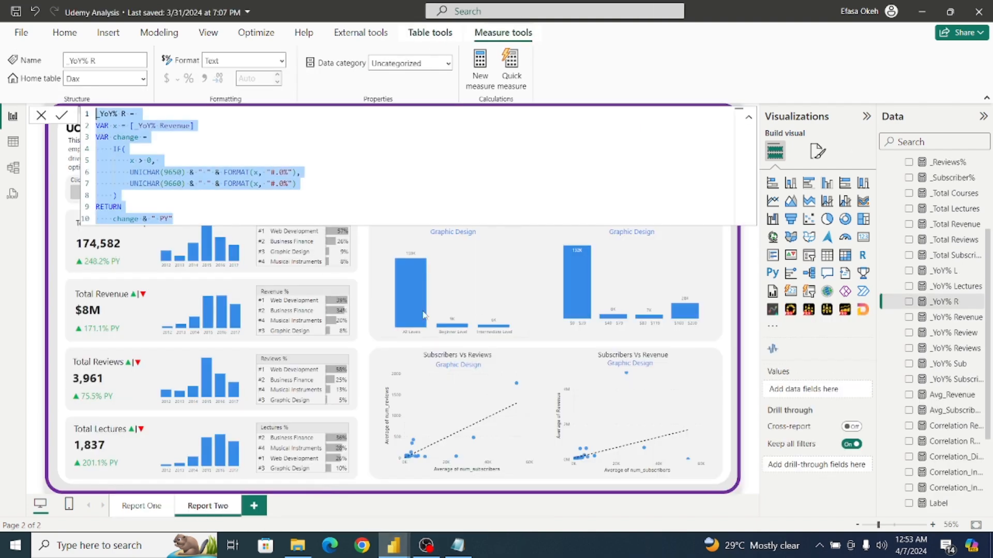
{"action": "left_click", "coordinate": [366, 308]}
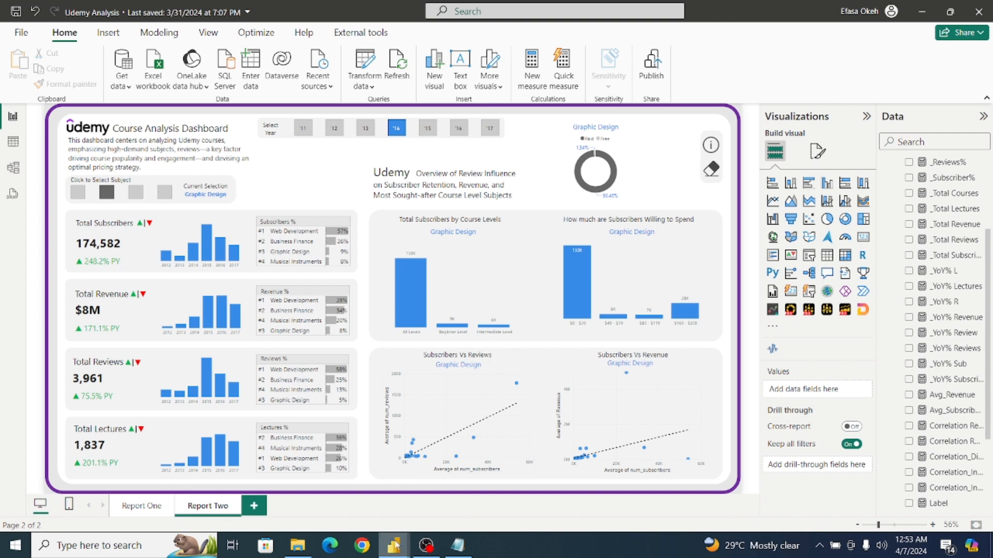
{"action": "mouse_move", "coordinate": [396, 552]}
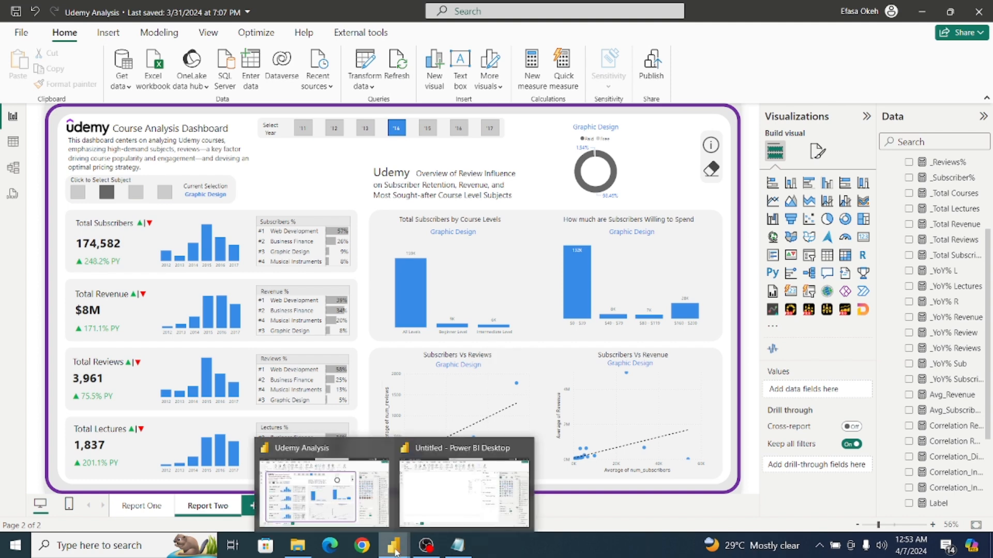
{"action": "left_click", "coordinate": [433, 503]}
Insert a Card (new) visual in the page's upper-left area, enlarge it and fill it with the _Total Subscribers measure.
{"action": "left_click", "coordinate": [377, 366]}
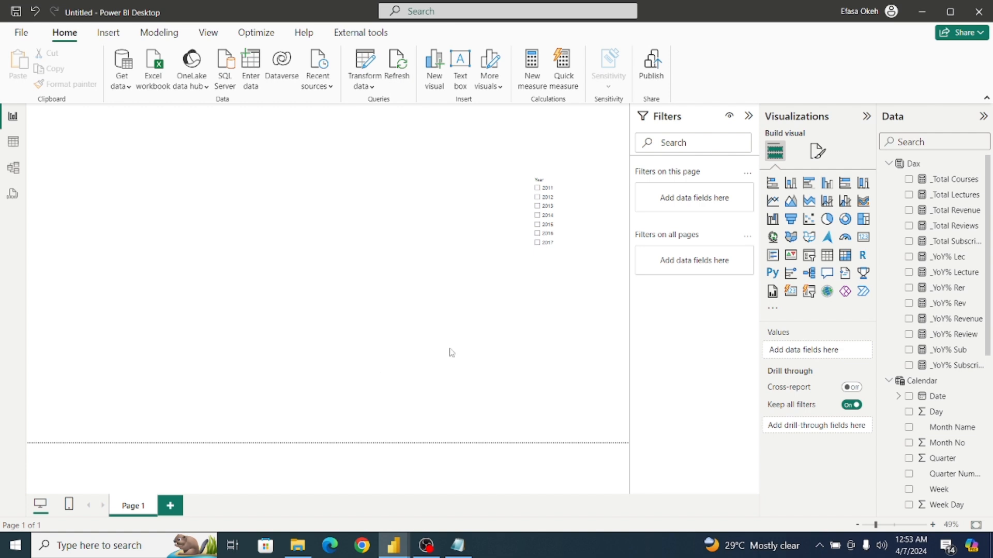
{"action": "left_click", "coordinate": [791, 293]}
{"action": "left_click_drag", "start_coordinate": [99, 219], "coordinate": [63, 209]}
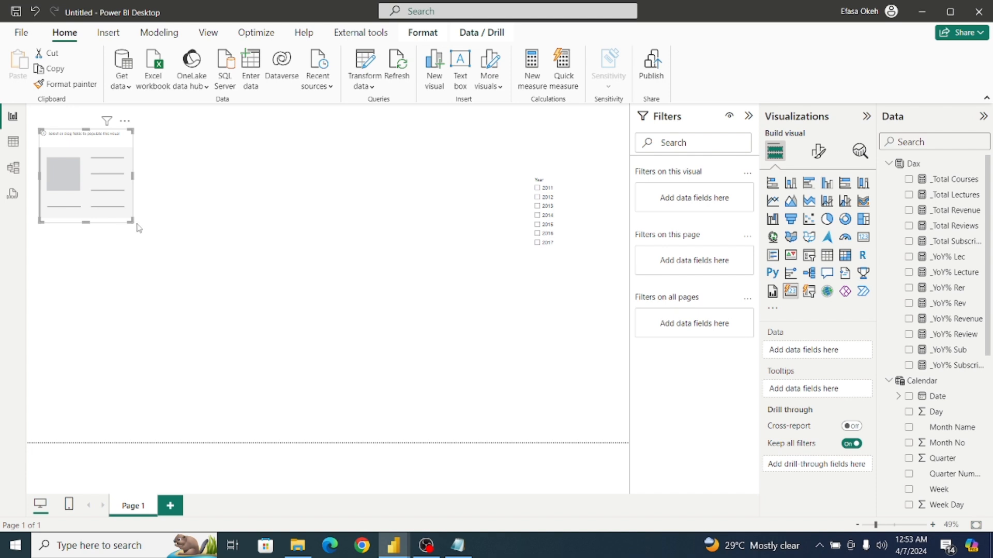
{"action": "left_click_drag", "start_coordinate": [132, 222], "coordinate": [235, 277]}
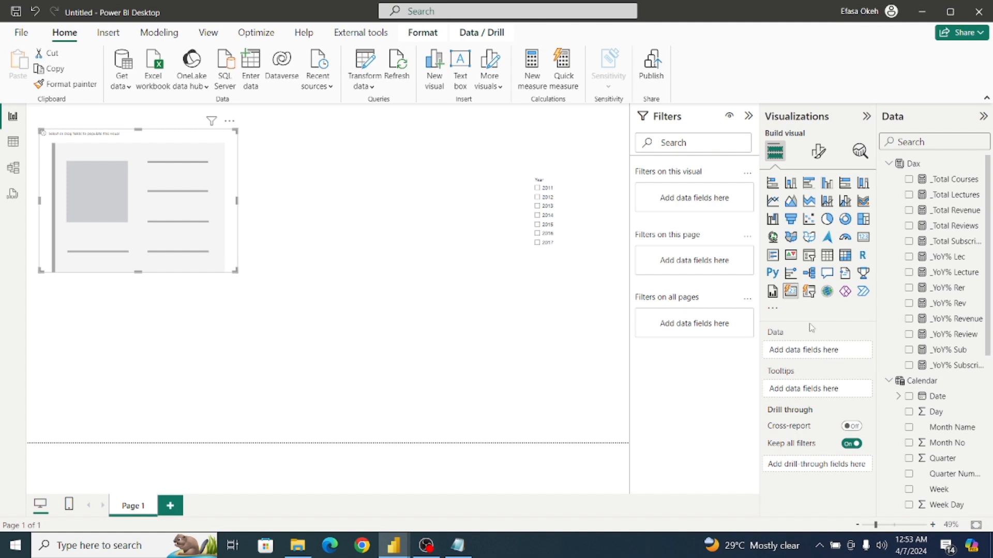
{"action": "left_click", "coordinate": [909, 241]}
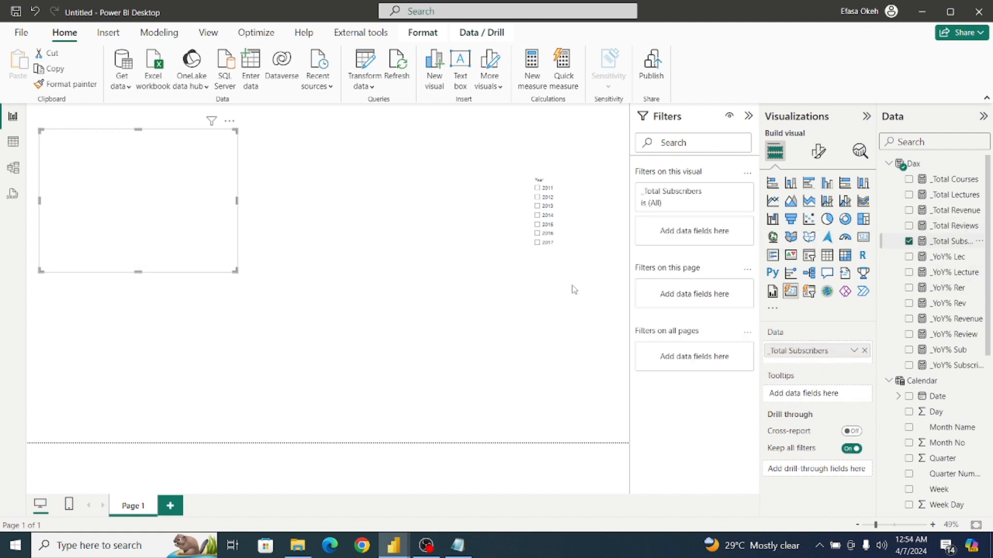
{"action": "left_click_drag", "start_coordinate": [201, 256], "coordinate": [240, 276]}
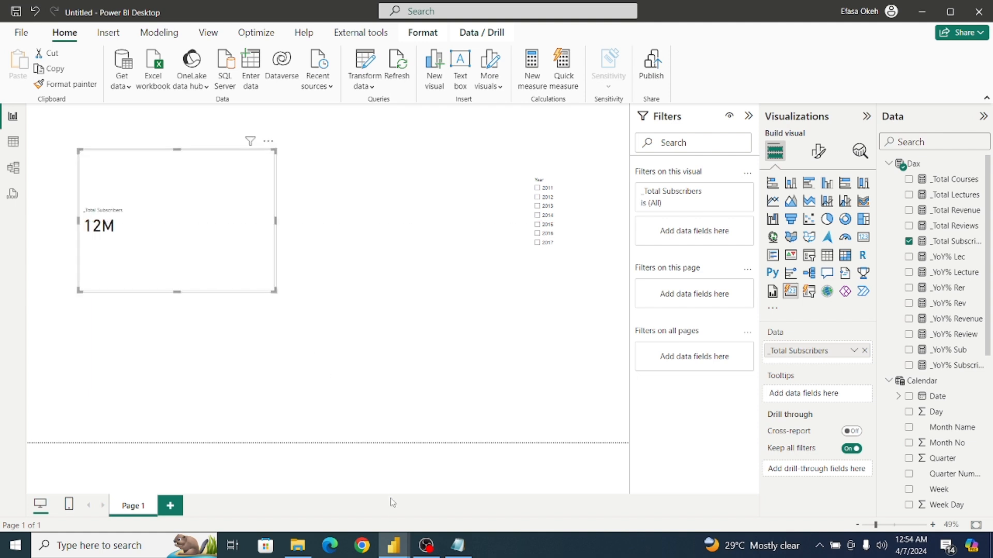
Check the Total Subscribers card in the Udemy Analysis report, then move the new card to the untitled page's upper-left corner.
{"action": "mouse_move", "coordinate": [395, 538]}
{"action": "left_click", "coordinate": [330, 504]}
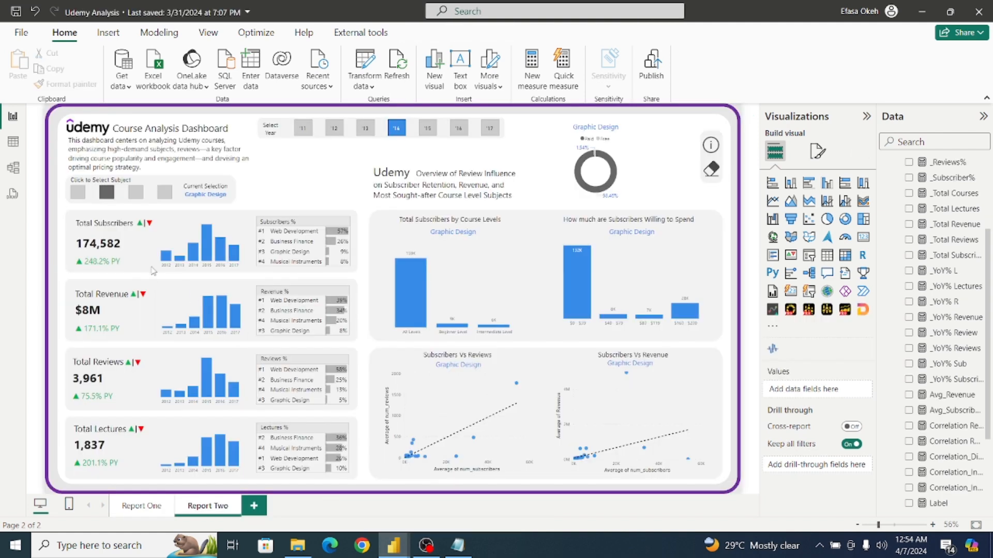
{"action": "mouse_move", "coordinate": [394, 547]}
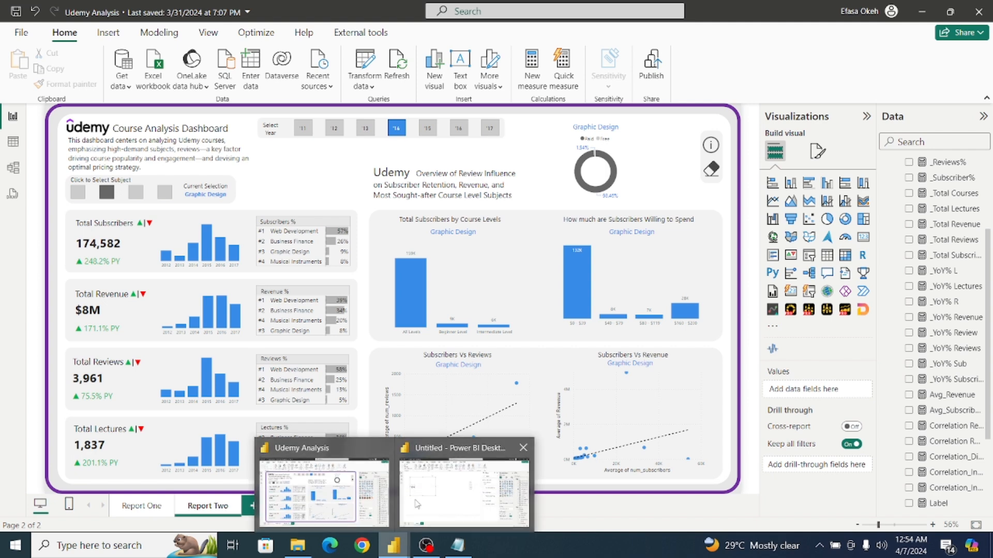
{"action": "left_click", "coordinate": [418, 504]}
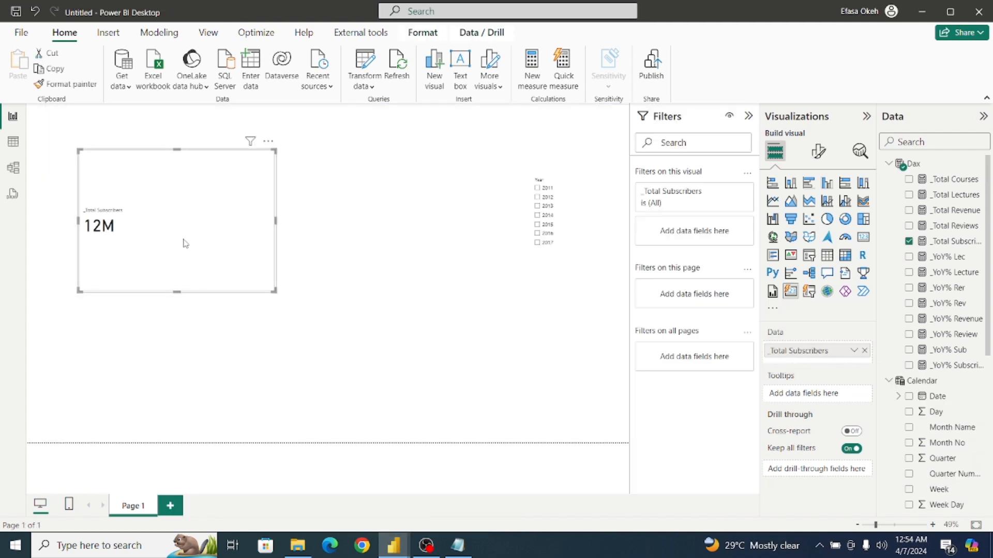
{"action": "left_click_drag", "start_coordinate": [186, 226], "coordinate": [145, 199]}
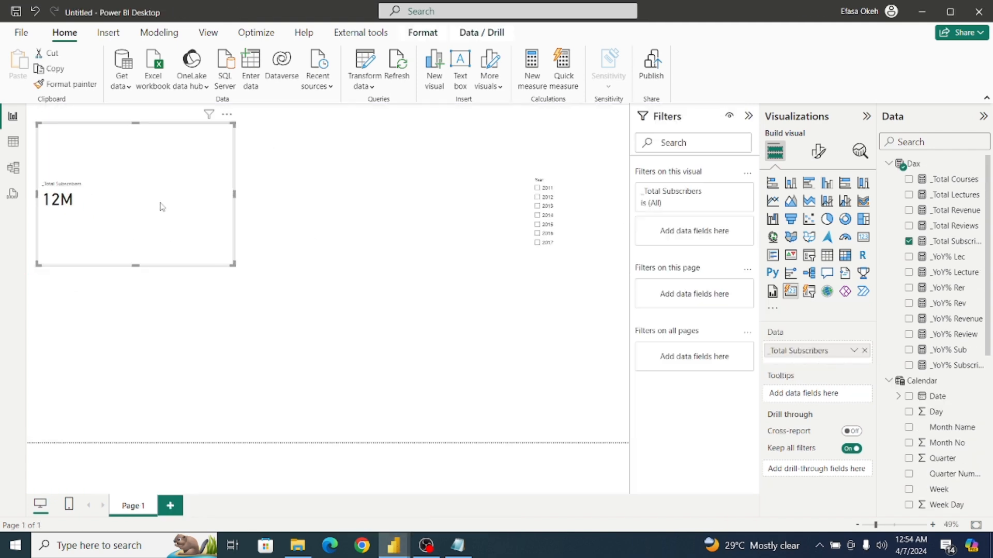
Set the card's callout value font size to 30 for the _Total Subscribers series.
{"action": "left_click", "coordinate": [818, 151]}
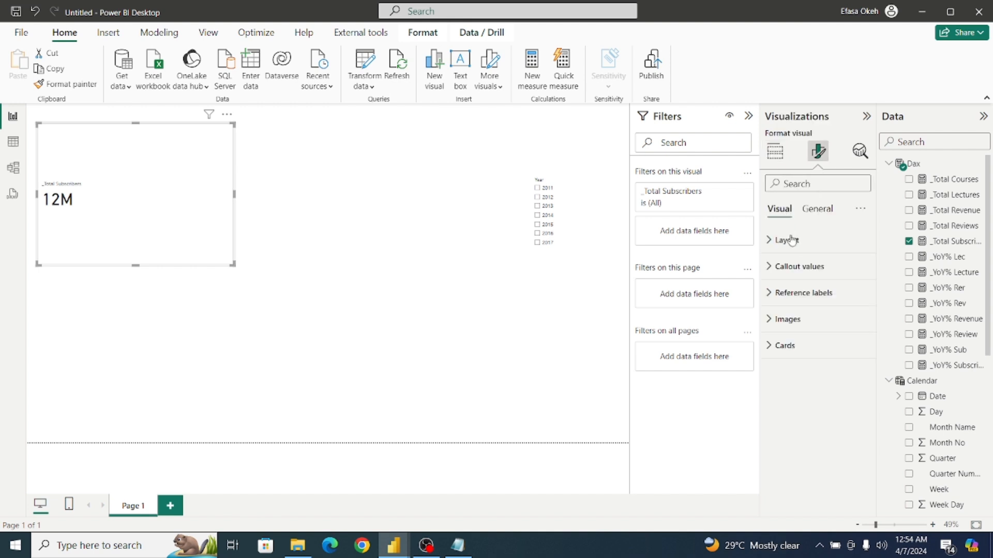
{"action": "left_click", "coordinate": [787, 266]}
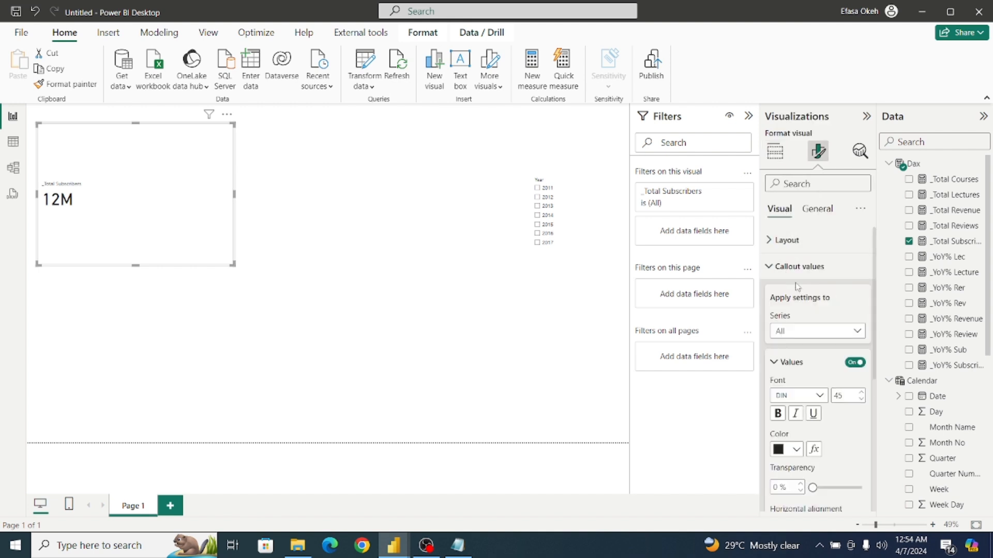
{"action": "left_click", "coordinate": [813, 331]}
{"action": "left_click", "coordinate": [819, 361]}
{"action": "scroll", "coordinate": [876, 335], "scroll_direction": "down", "scroll_amount": 3}
{"action": "double_click", "coordinate": [843, 324]}
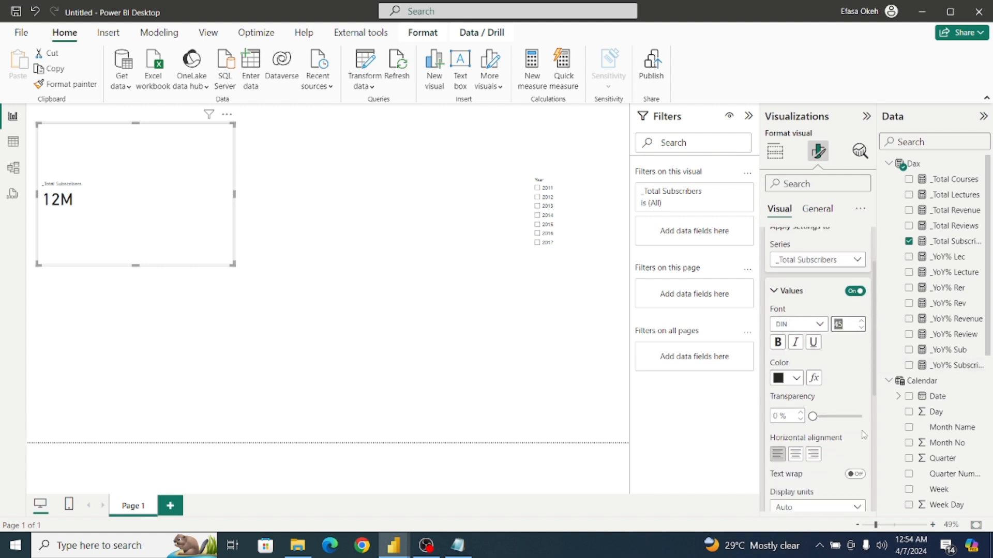
{"action": "type", "text": "30"}
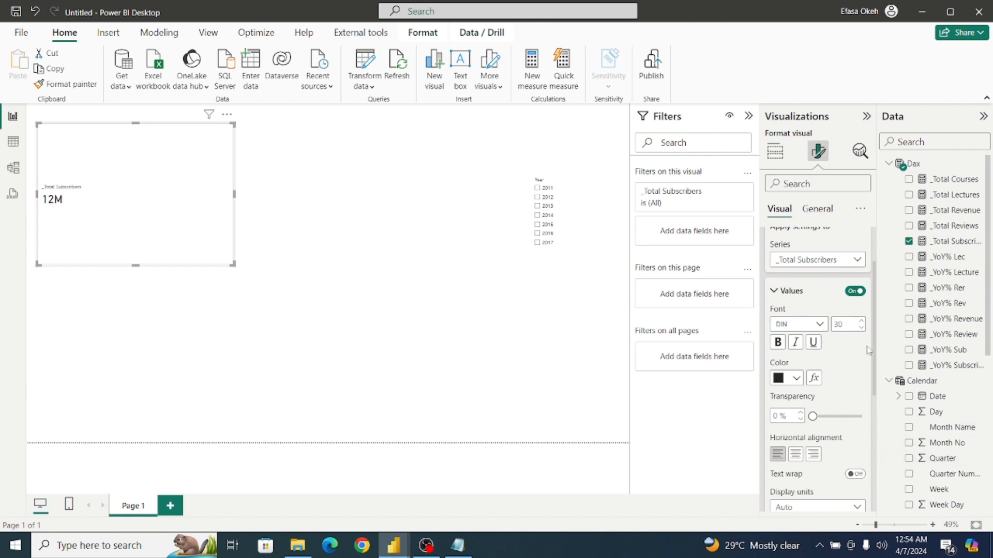
Show the _Total Subscribers callout value as an unabbreviated number and format the measure with a thousands separator.
{"action": "scroll", "coordinate": [873, 381], "scroll_direction": "down", "scroll_amount": 3}
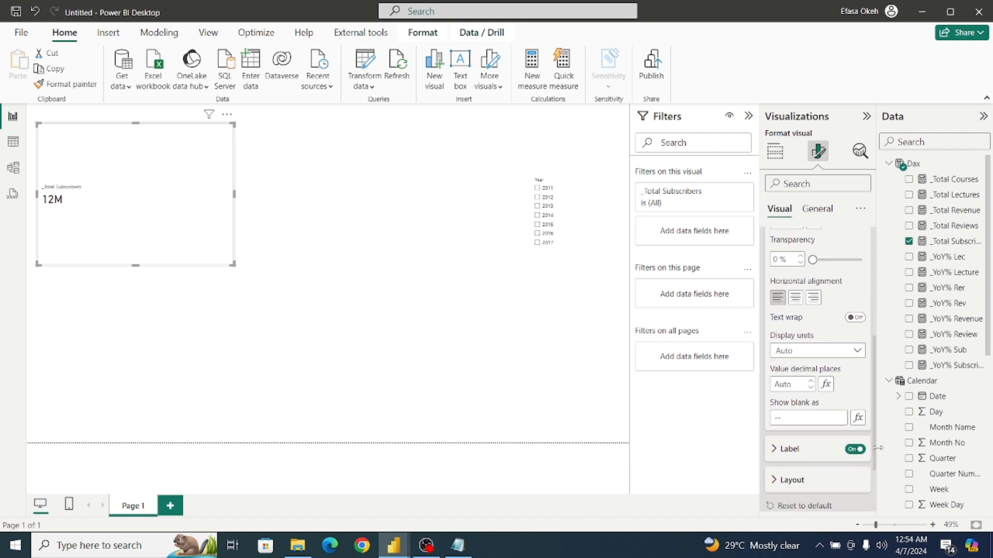
{"action": "left_click", "coordinate": [793, 353]}
{"action": "left_click", "coordinate": [796, 382]}
{"action": "left_click_drag", "start_coordinate": [876, 438], "coordinate": [875, 311]}
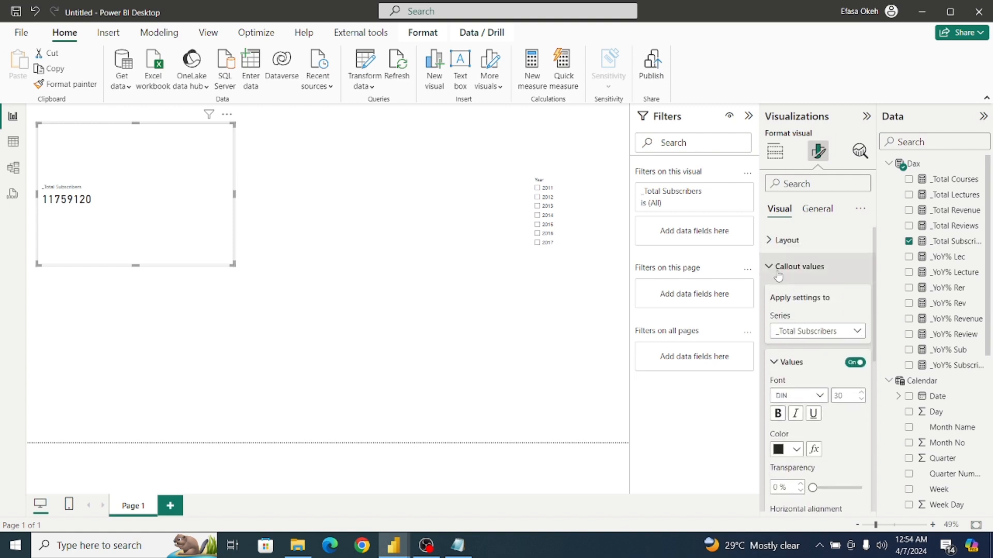
{"action": "left_click", "coordinate": [799, 266]}
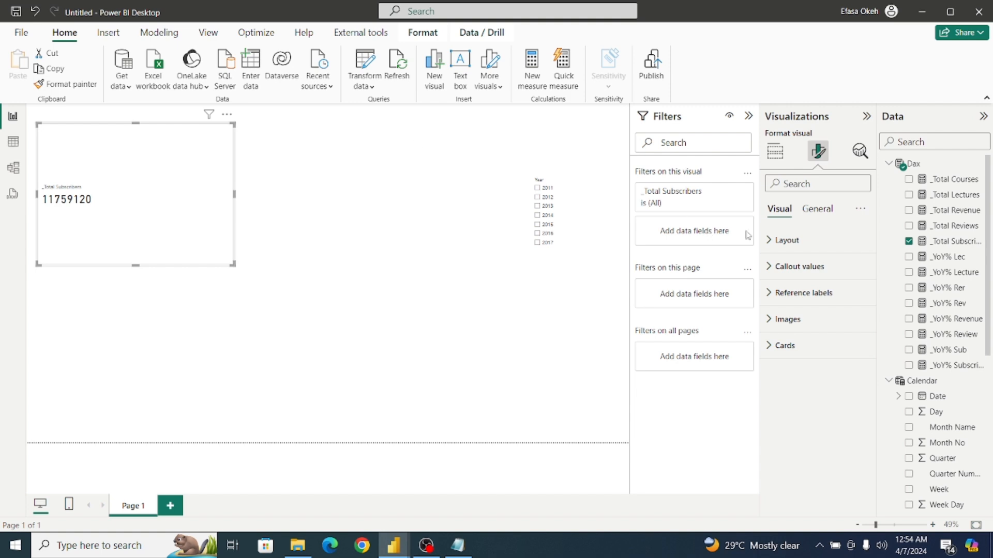
{"action": "left_click", "coordinate": [949, 243]}
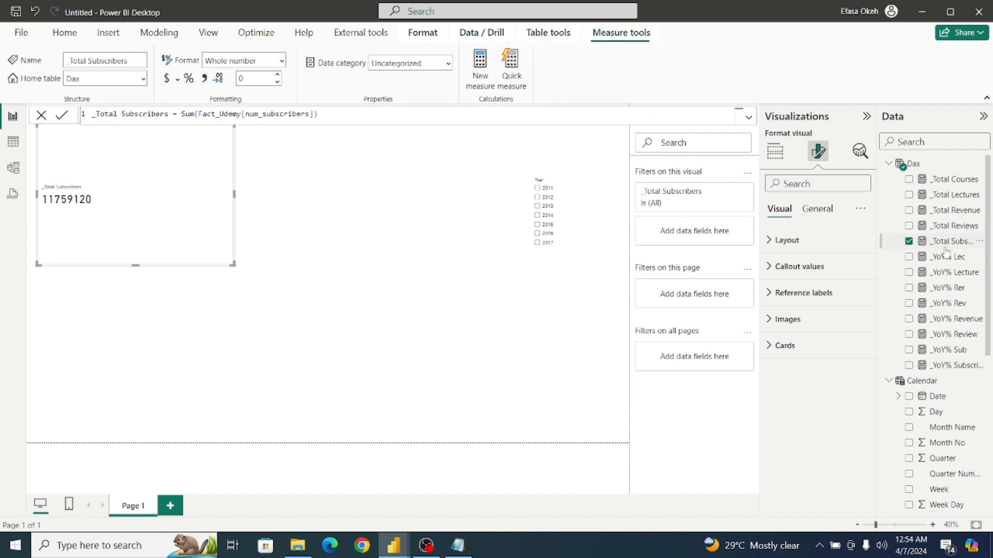
{"action": "left_click", "coordinate": [205, 78]}
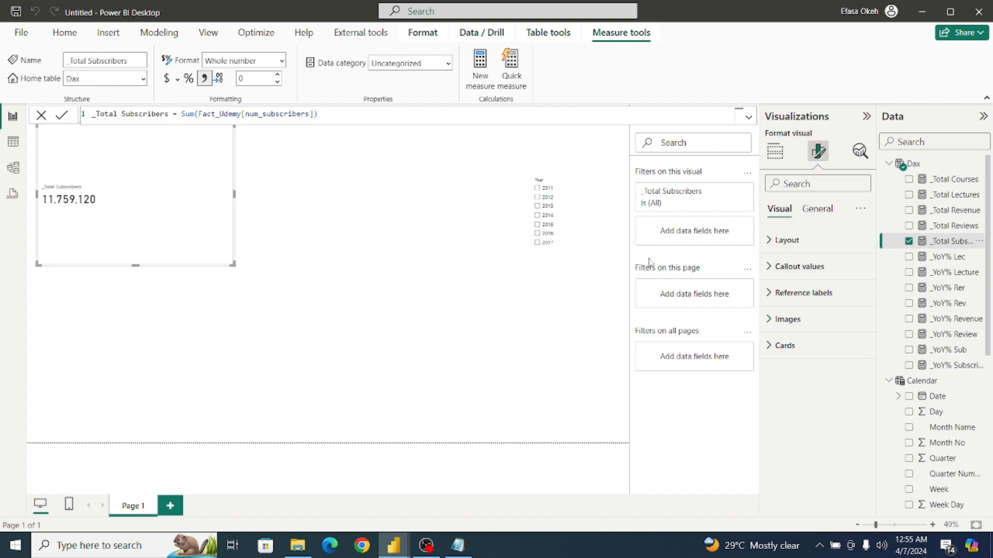
Set the font size of the callout value's label on the Total Subscribers card to 16.
{"action": "left_click", "coordinate": [779, 241]}
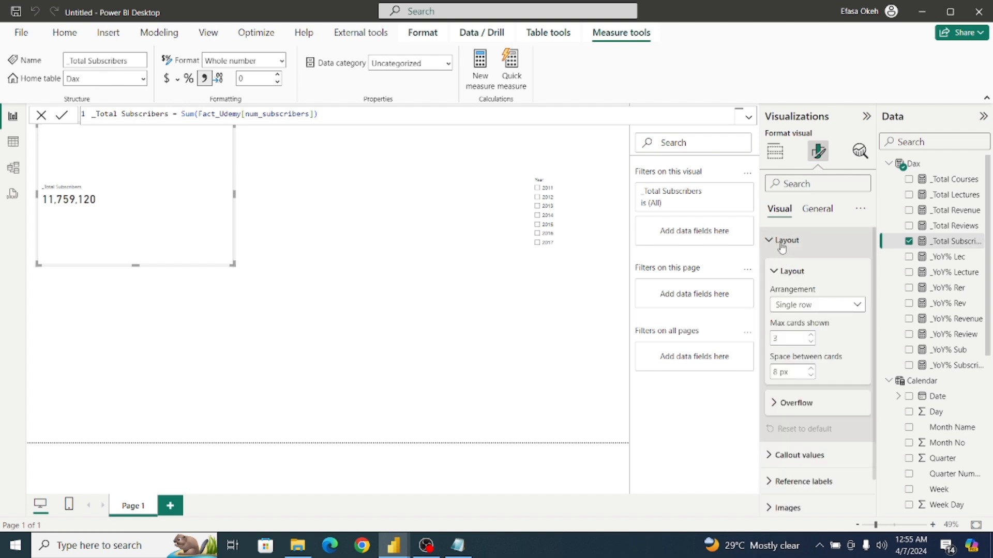
{"action": "left_click", "coordinate": [780, 246]}
{"action": "left_click", "coordinate": [775, 272]}
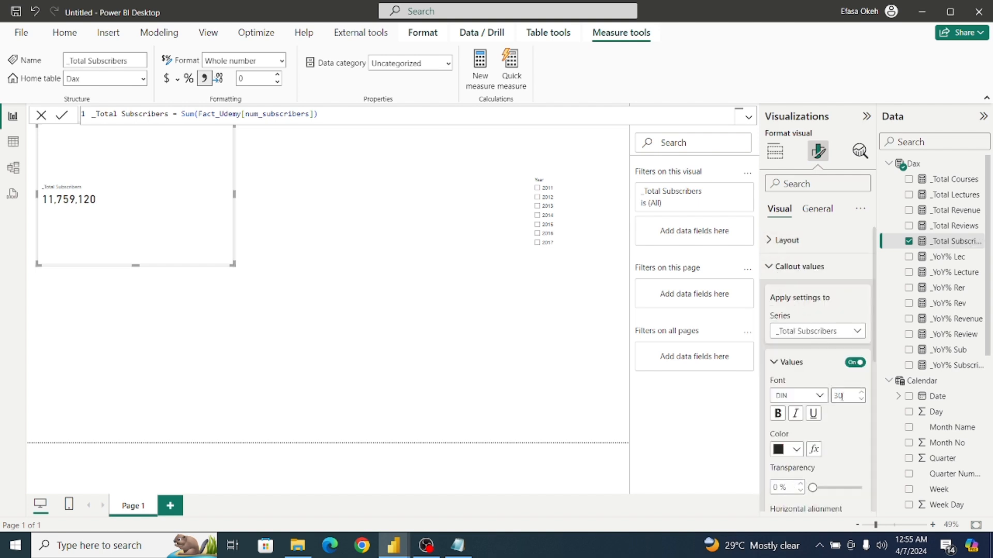
{"action": "left_click_drag", "start_coordinate": [874, 346], "coordinate": [884, 489]}
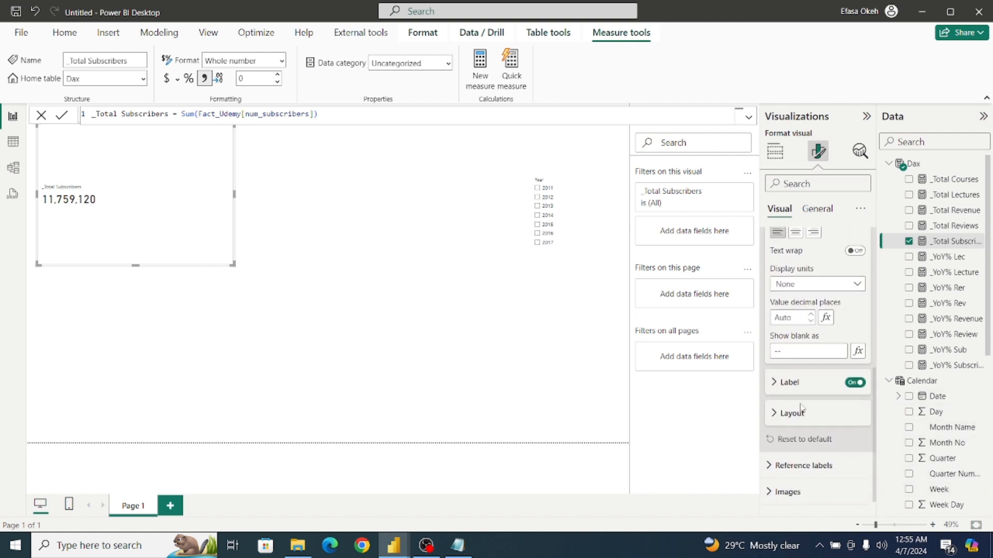
{"action": "left_click", "coordinate": [776, 385]}
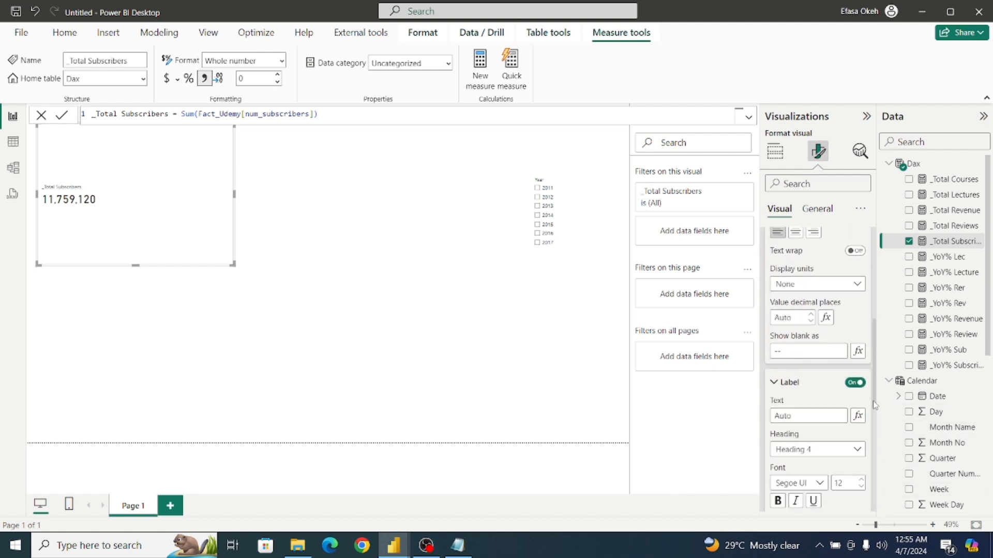
{"action": "scroll", "coordinate": [874, 398], "scroll_direction": "down", "scroll_amount": 3}
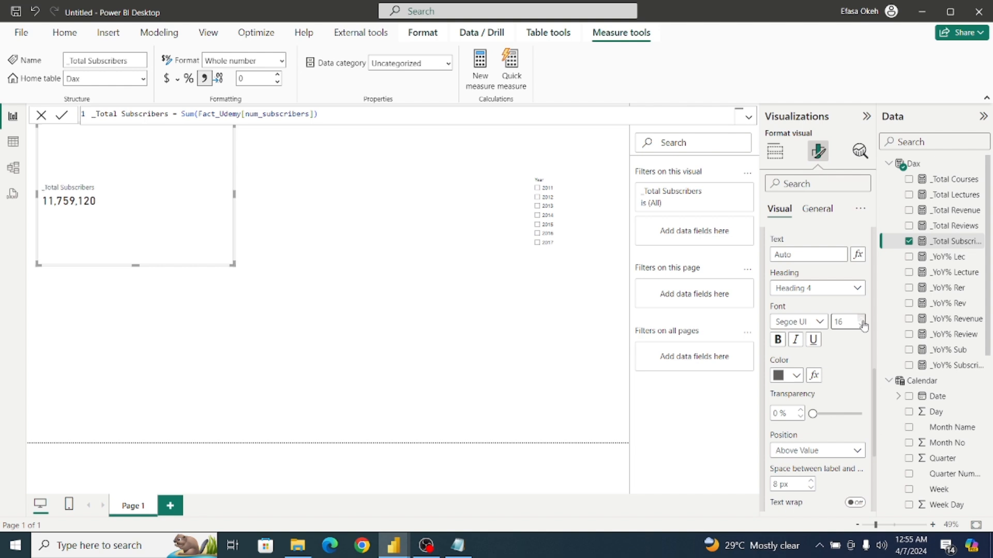
{"action": "left_click_drag", "start_coordinate": [877, 383], "coordinate": [875, 235]}
{"action": "left_click", "coordinate": [781, 266]}
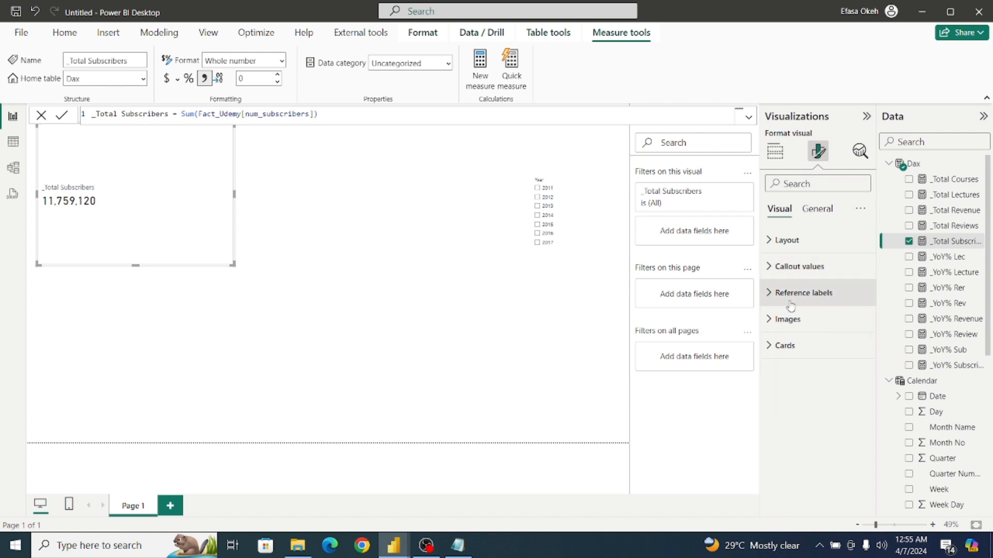
Rename the card's data field to Total Subscribers for this visual, removing the leading underscore.
{"action": "left_click", "coordinate": [774, 152]}
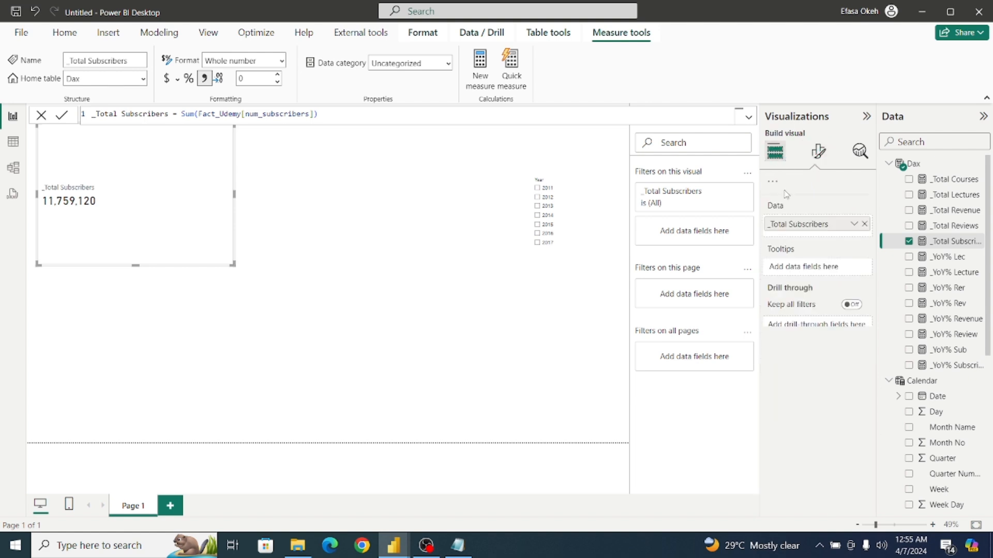
{"action": "double_click", "coordinate": [807, 352]}
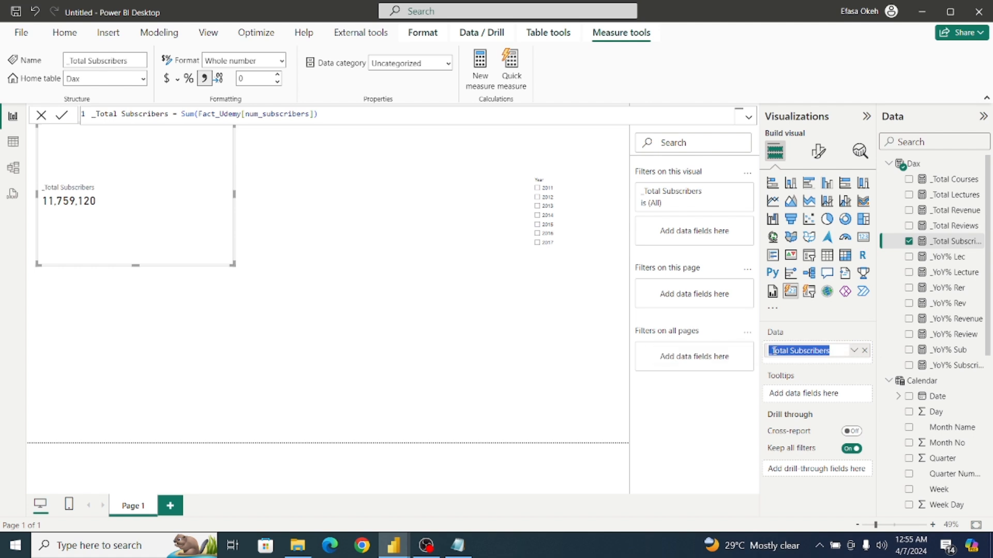
{"action": "left_click", "coordinate": [772, 351]}
{"action": "key", "text": "BackSpace"}
{"action": "key", "text": "Return"}
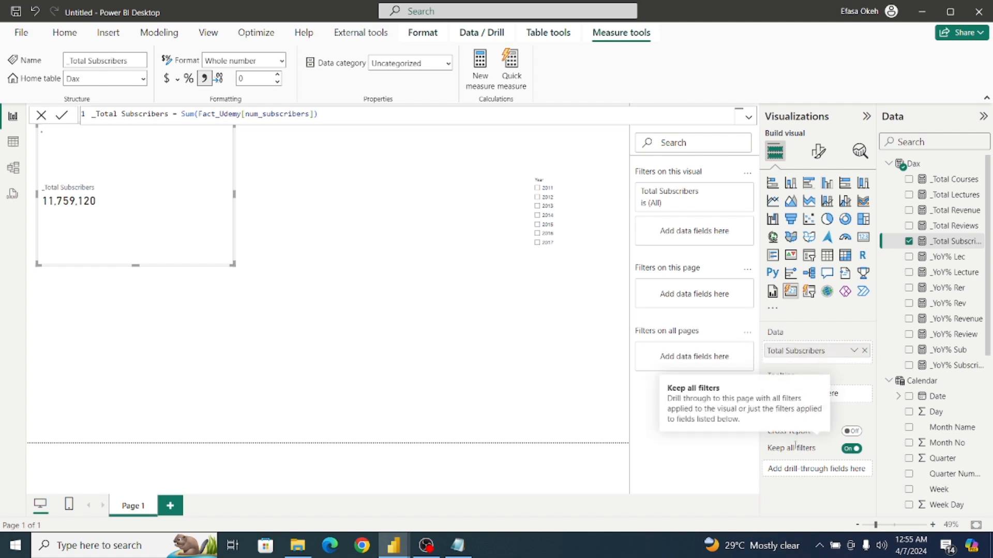
Move the Total Subscribers card inward from the page's upper-left corner, leaving space above and beside it.
{"action": "left_click_drag", "start_coordinate": [134, 222], "coordinate": [213, 282]}
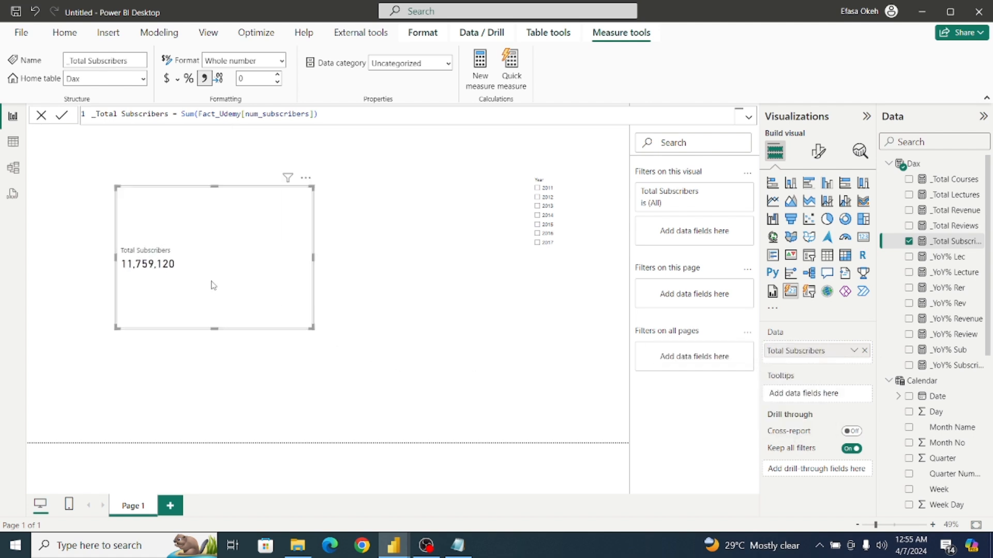
{"action": "left_click", "coordinate": [381, 246]}
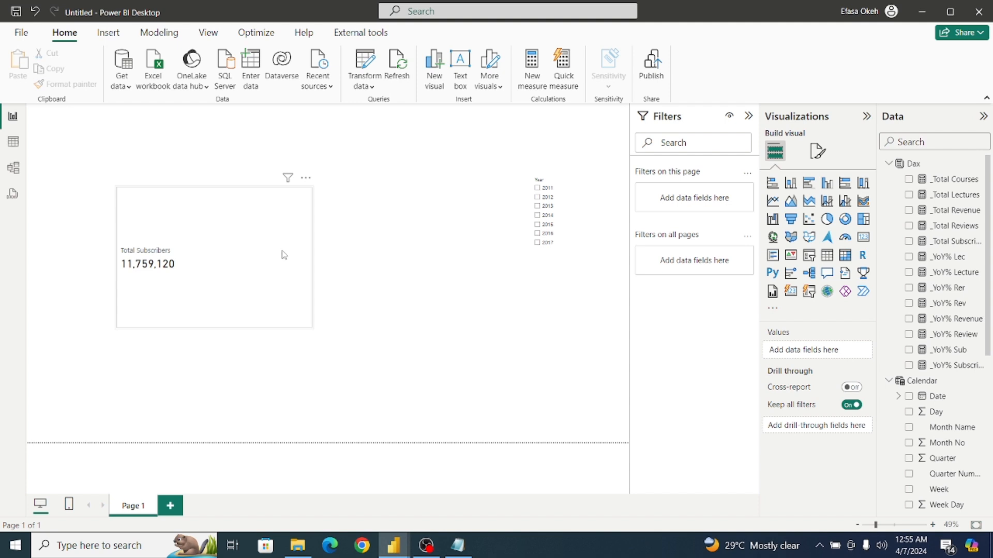
{"action": "left_click_drag", "start_coordinate": [296, 281], "coordinate": [289, 243]}
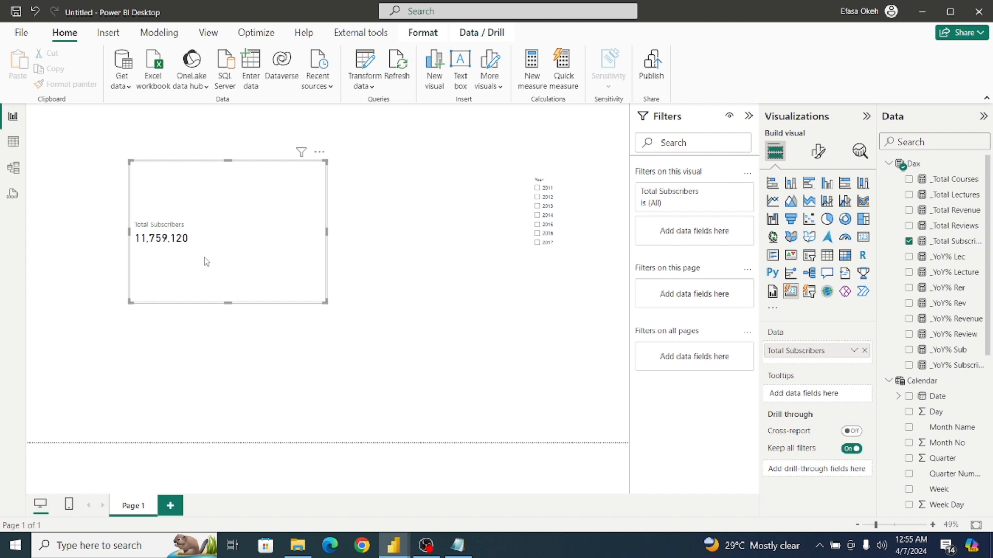
Nudge the Total Subscribers card slightly toward the page's upper-left corner and add the _YoY% Sub measure as its reference label.
{"action": "left_click_drag", "start_coordinate": [224, 262], "coordinate": [214, 252]}
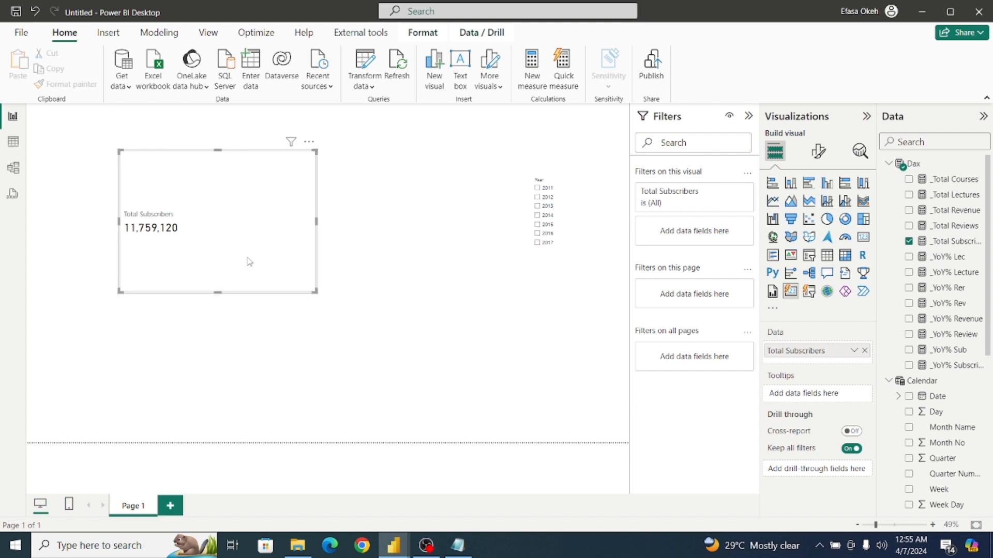
{"action": "left_click", "coordinate": [817, 153]}
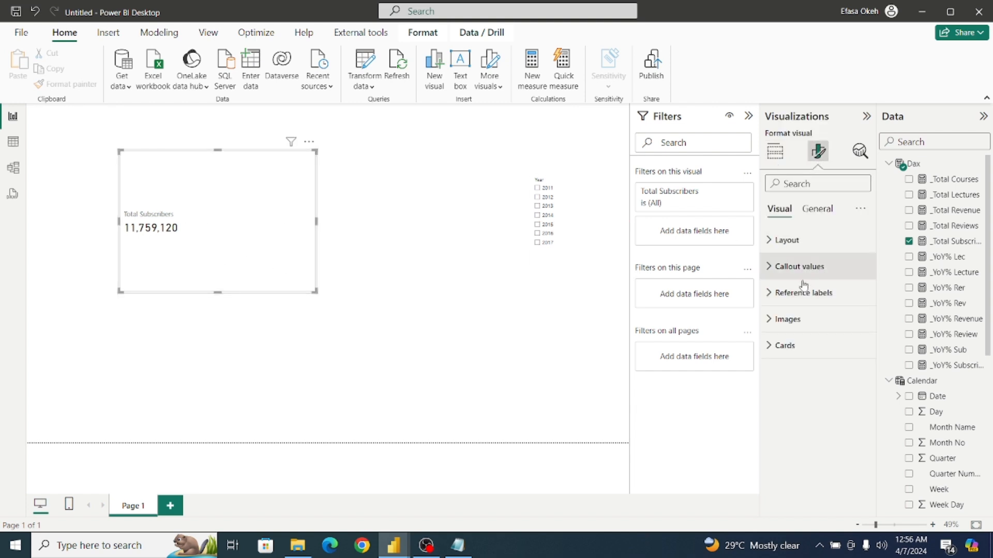
{"action": "left_click", "coordinate": [772, 294]}
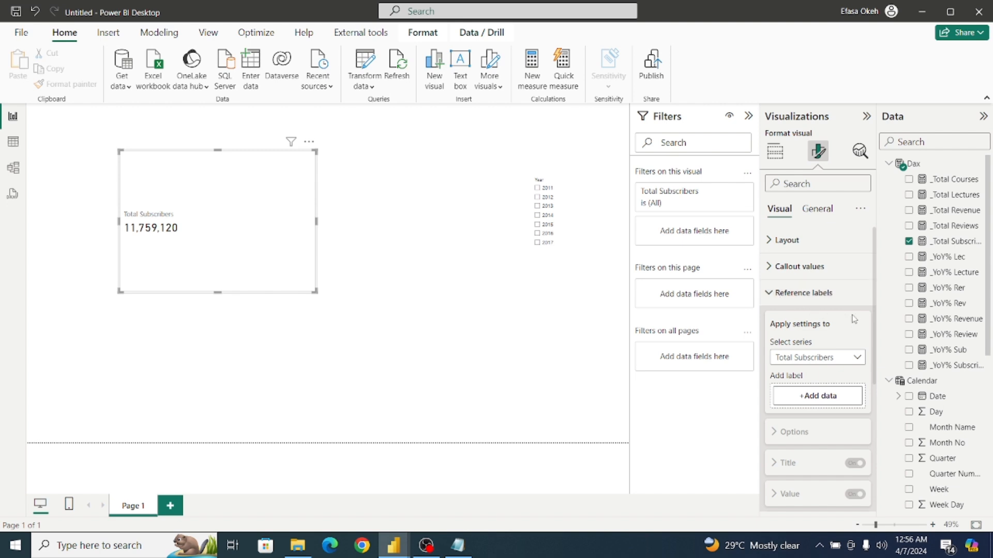
{"action": "left_click_drag", "start_coordinate": [876, 322], "coordinate": [877, 359]}
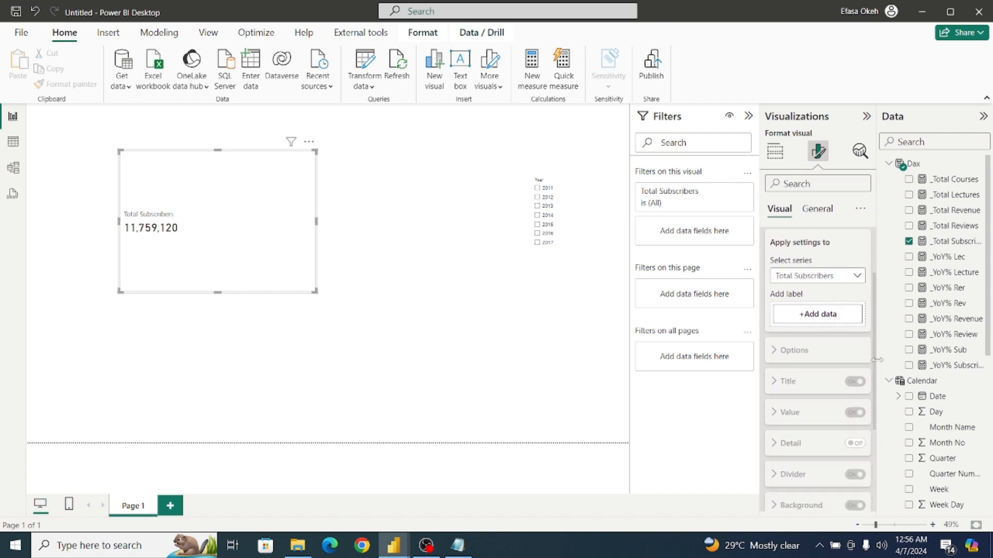
{"action": "left_click", "coordinate": [815, 318]}
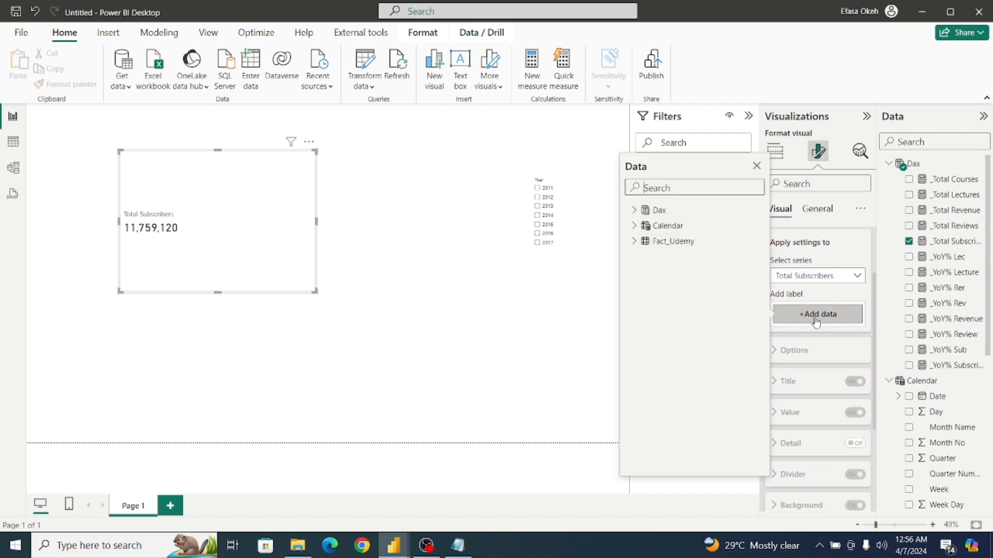
{"action": "left_click", "coordinate": [634, 210]}
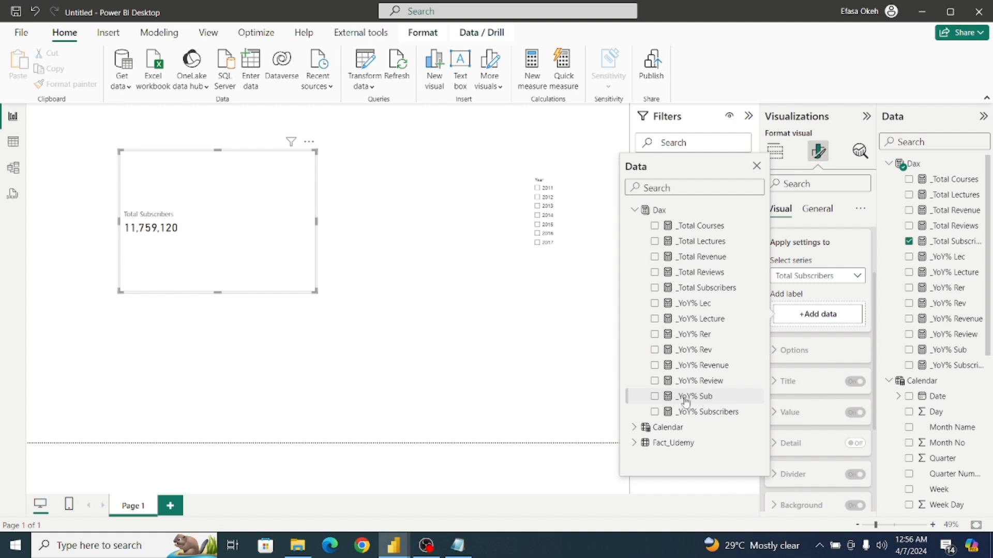
{"action": "left_click", "coordinate": [655, 397]}
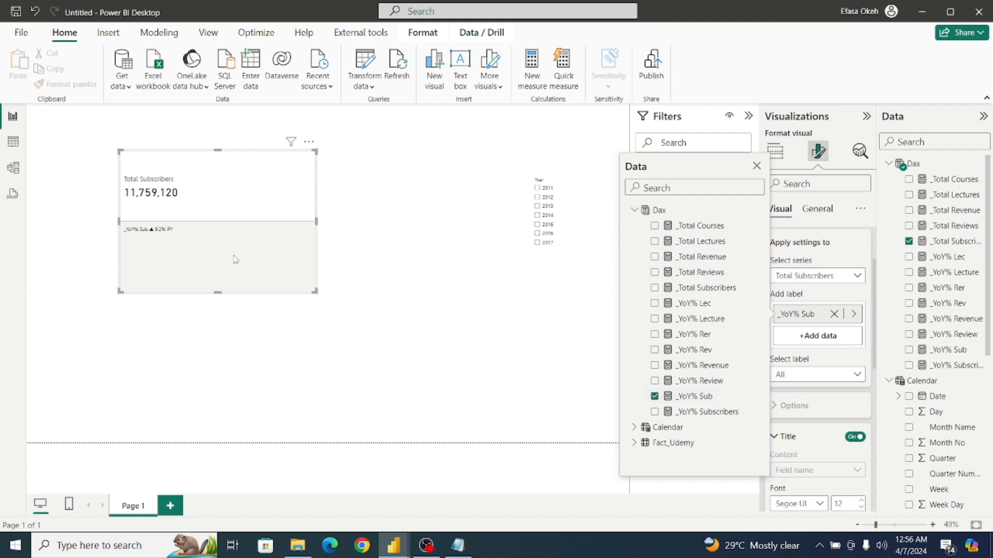
Apply the reference label settings to the Total Subscribers series and specifically to its _YoY% Sub label.
{"action": "left_click", "coordinate": [817, 210]}
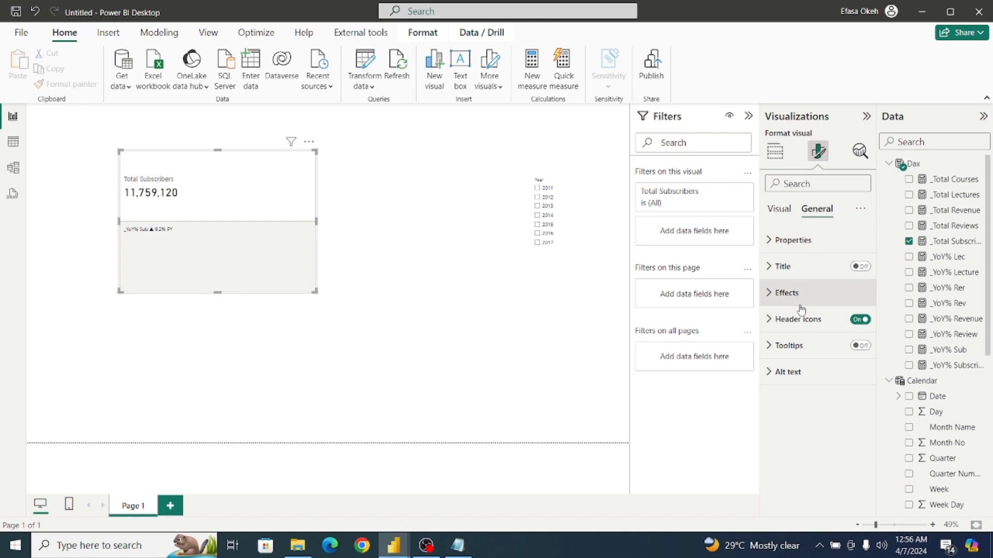
{"action": "left_click", "coordinate": [779, 209]}
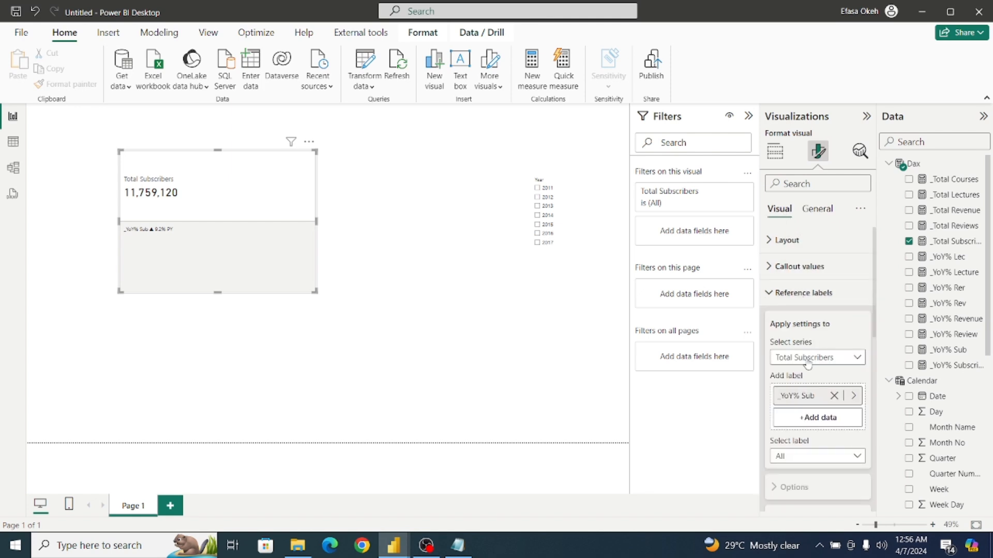
{"action": "scroll", "coordinate": [877, 336], "scroll_direction": "down", "scroll_amount": 2}
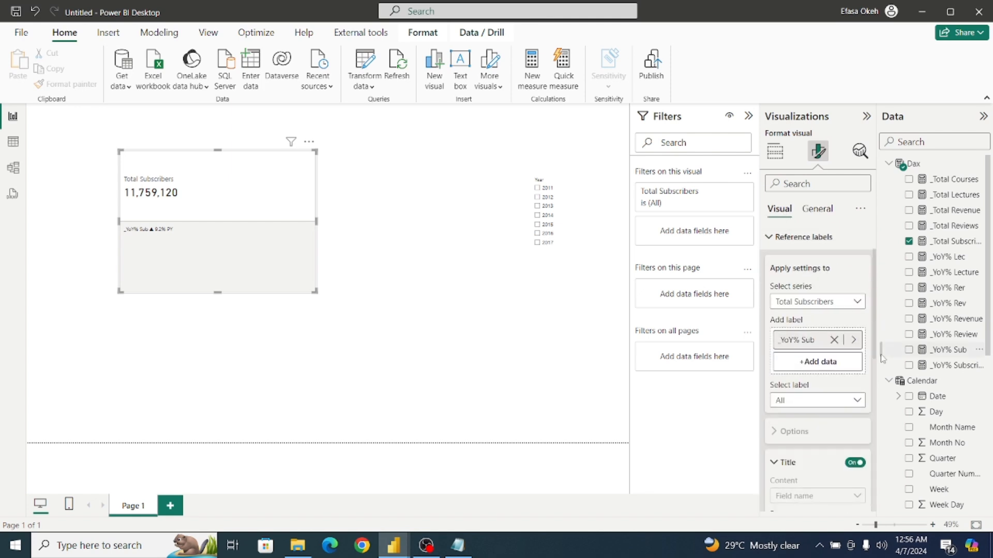
{"action": "left_click", "coordinate": [827, 304]}
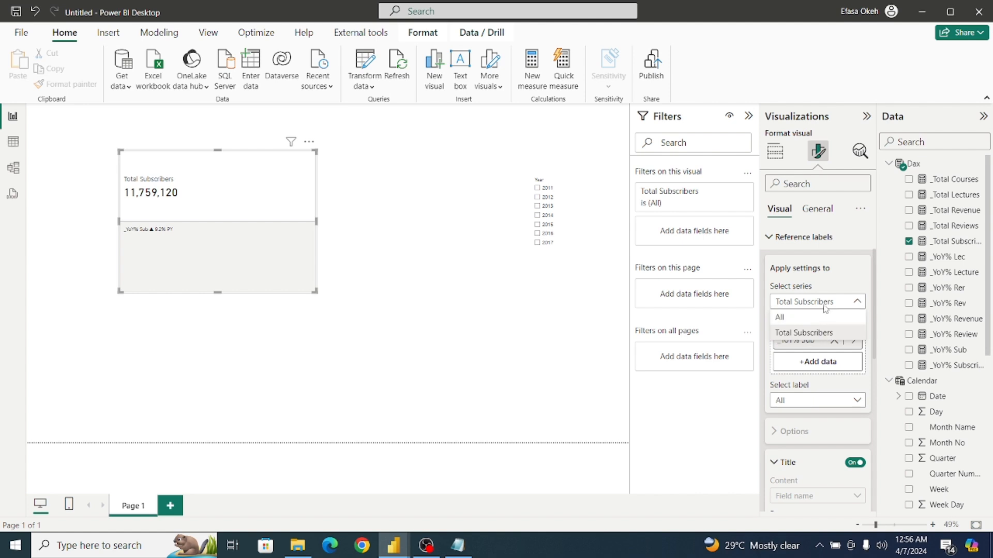
{"action": "left_click", "coordinate": [828, 332]}
{"action": "scroll", "coordinate": [870, 331], "scroll_direction": "down", "scroll_amount": 3}
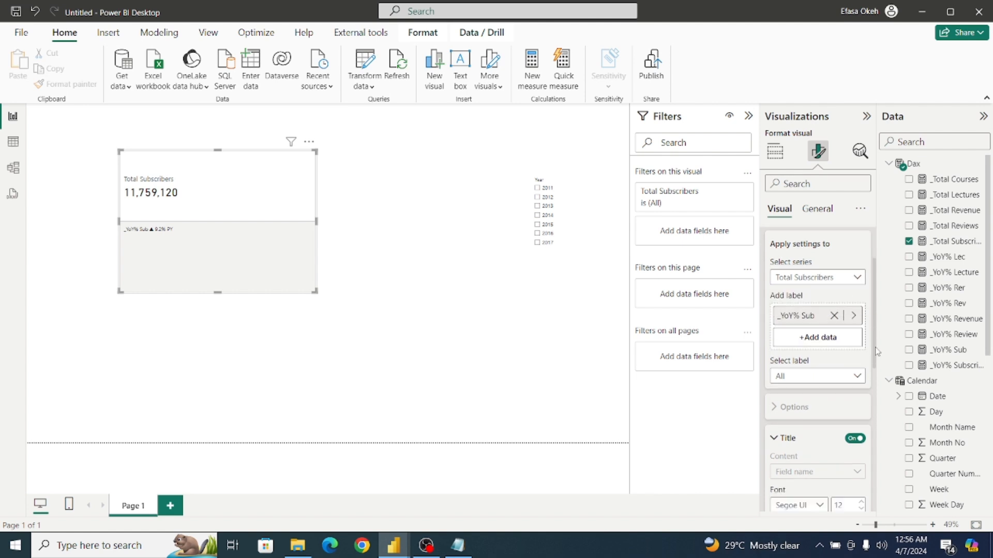
{"action": "left_click", "coordinate": [800, 310]}
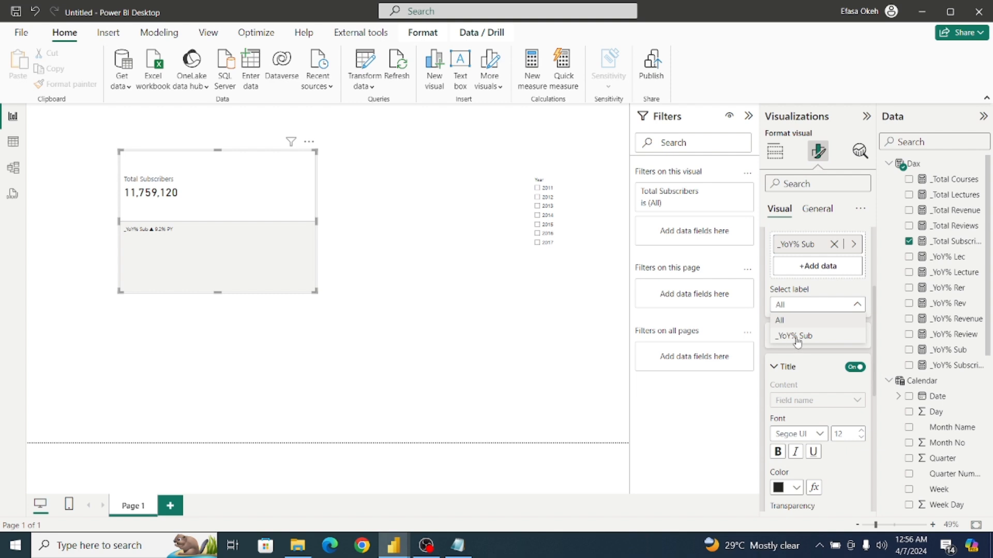
{"action": "left_click", "coordinate": [797, 336]}
Set the title font size of the _YoY% Sub reference label to 18 and turn that title off.
{"action": "scroll", "coordinate": [874, 372], "scroll_direction": "down", "scroll_amount": 2}
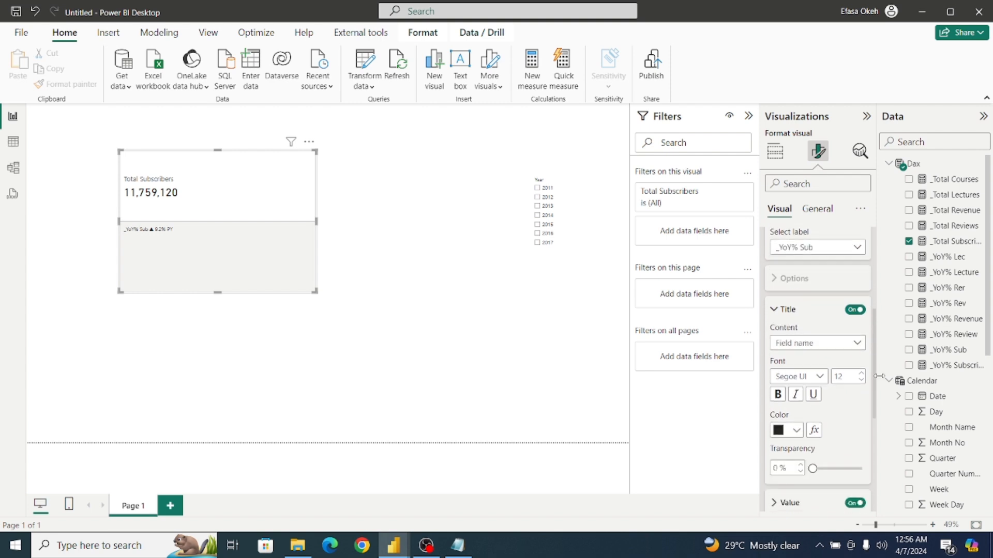
{"action": "scroll", "coordinate": [881, 385], "scroll_direction": "down", "scroll_amount": 1}
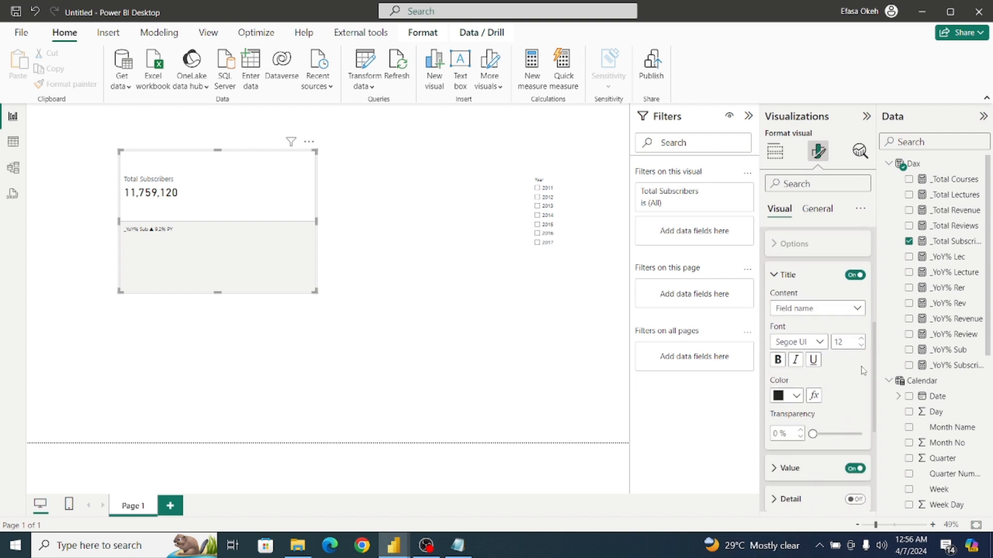
{"action": "left_click", "coordinate": [824, 309]}
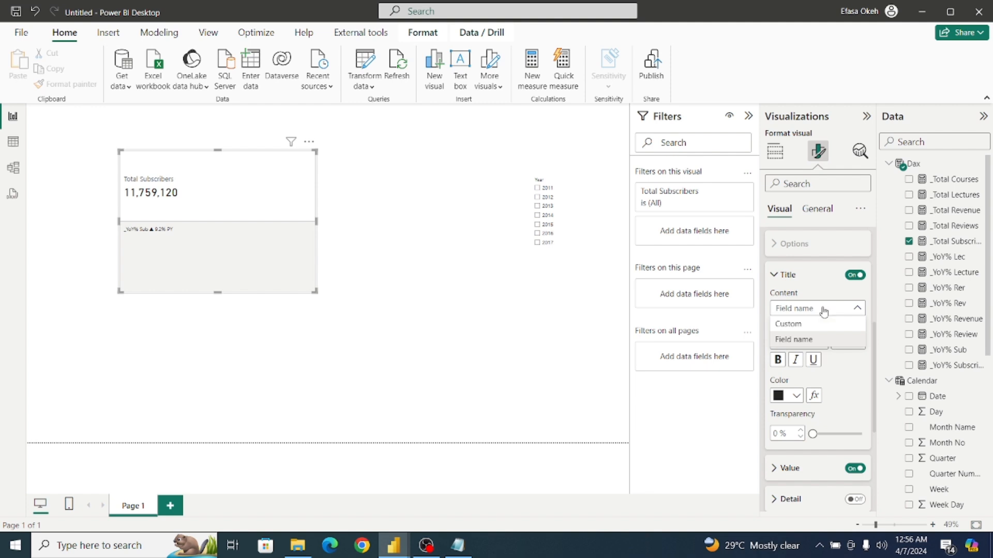
{"action": "left_click", "coordinate": [824, 310]}
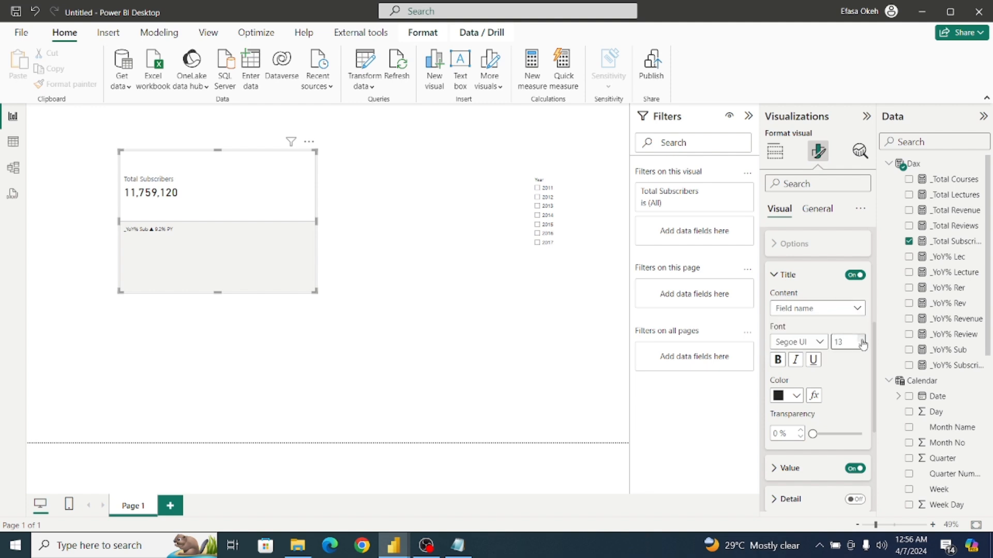
{"action": "left_click", "coordinate": [861, 340]}
{"action": "left_click", "coordinate": [854, 275]}
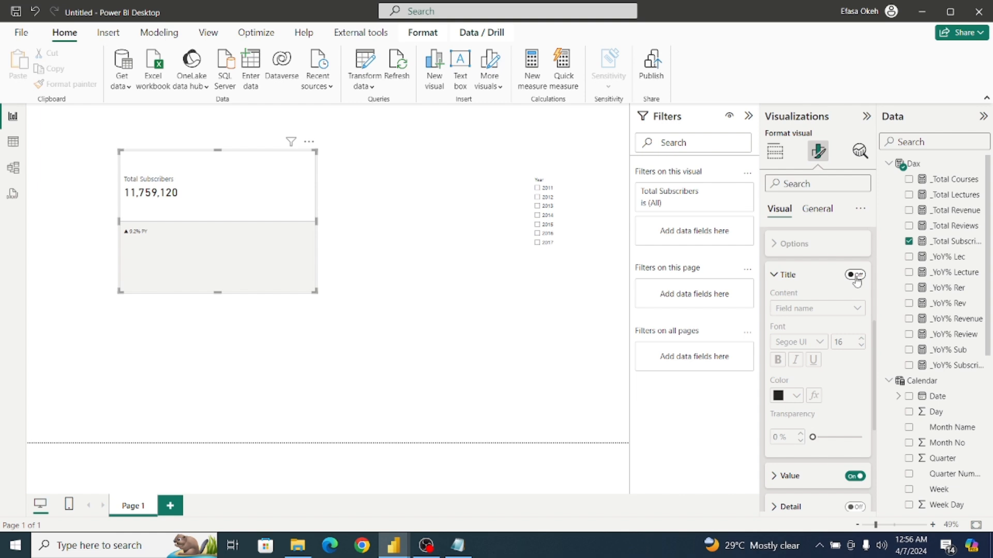
{"action": "left_click", "coordinate": [855, 275]}
{"action": "left_click", "coordinate": [860, 341]}
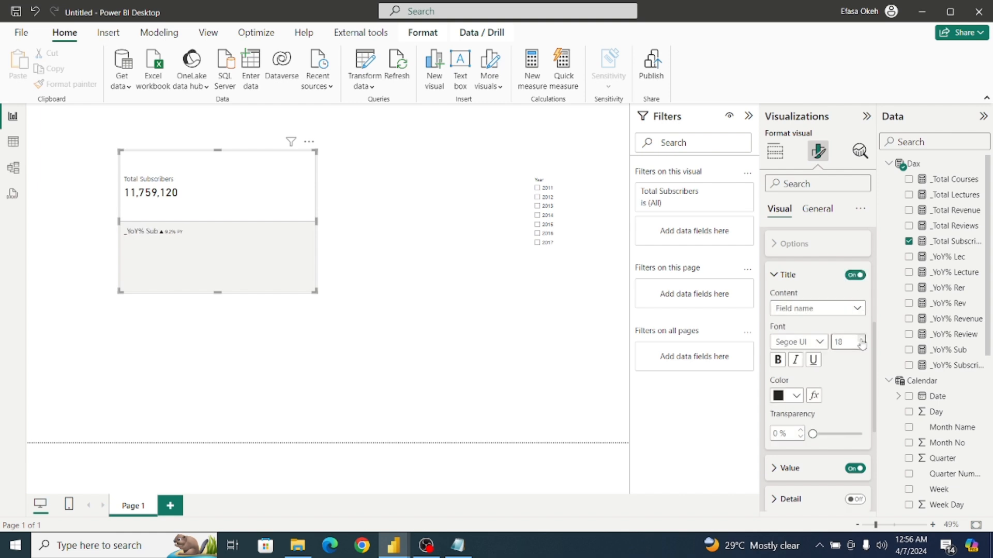
{"action": "left_click", "coordinate": [861, 341]}
{"action": "left_click", "coordinate": [854, 274]}
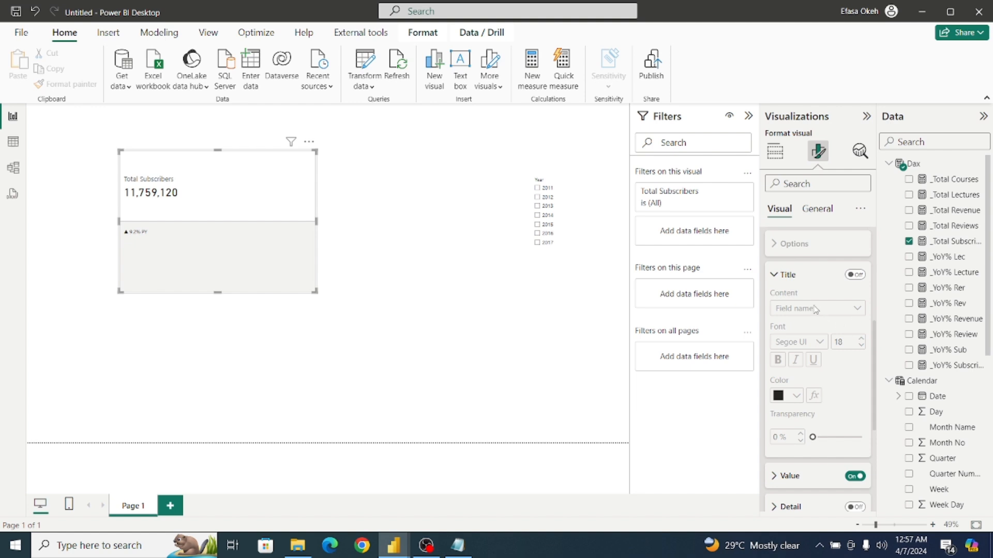
{"action": "left_click", "coordinate": [783, 276]}
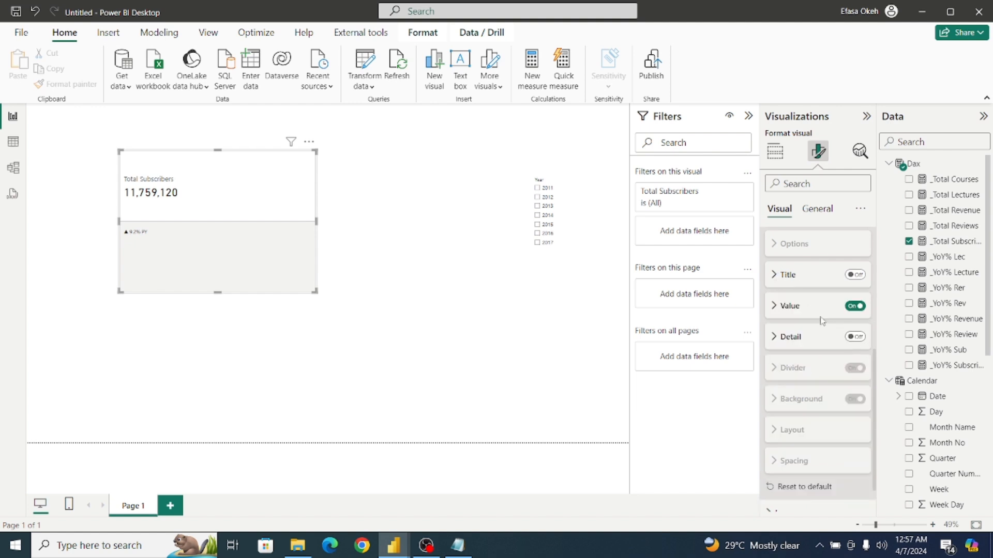
Set the font size of the _YoY% Sub reference label's value to 16.
{"action": "left_click", "coordinate": [775, 306]}
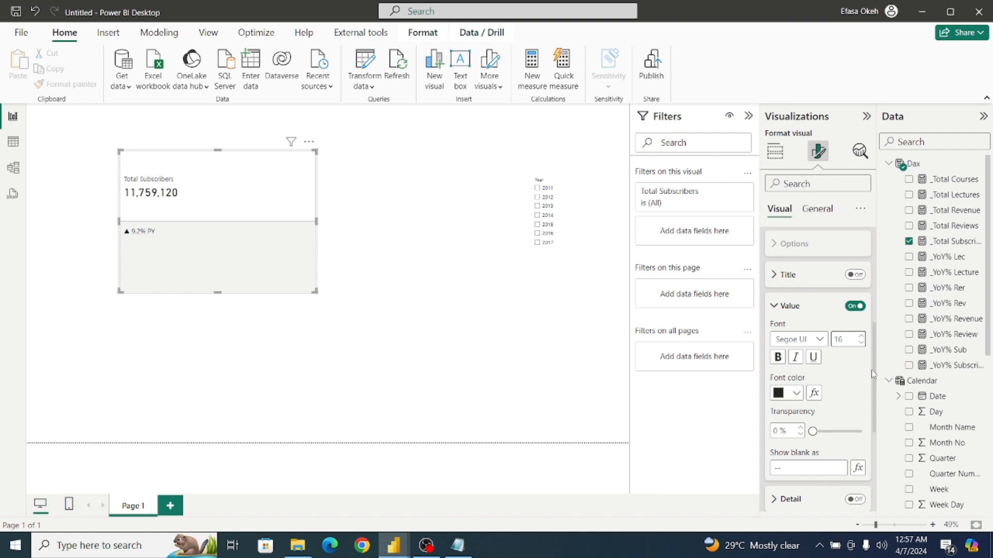
{"action": "left_click_drag", "start_coordinate": [872, 371], "coordinate": [871, 340]}
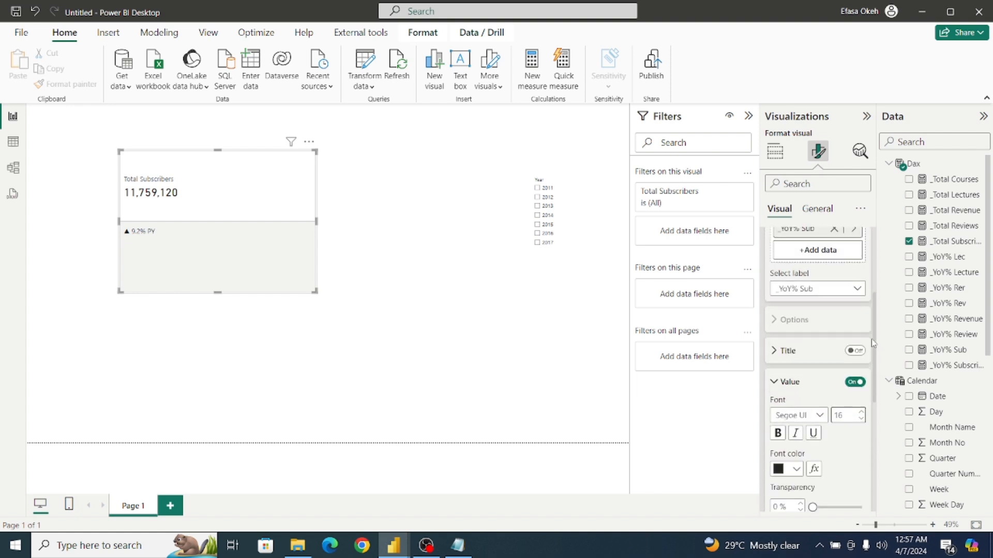
{"action": "left_click", "coordinate": [773, 389]}
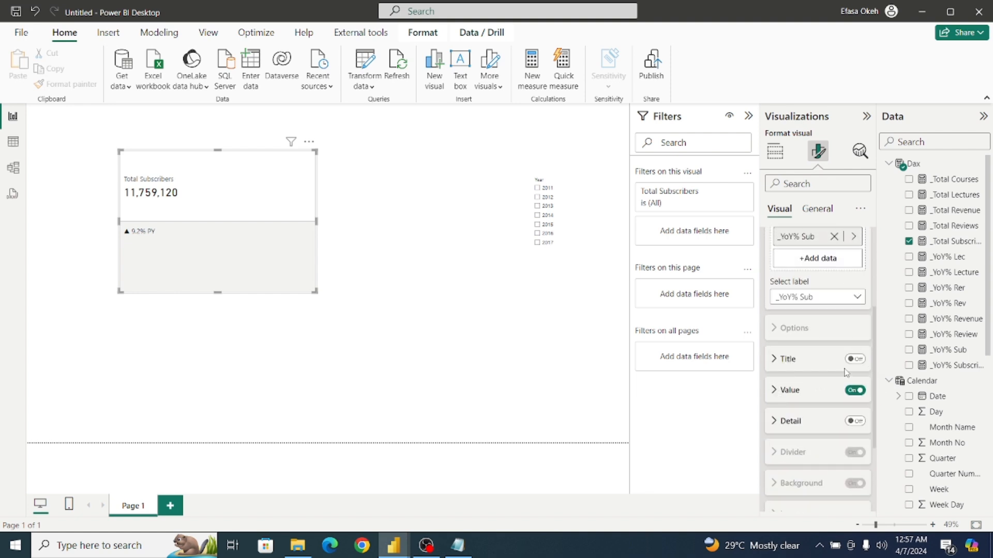
{"action": "left_click_drag", "start_coordinate": [873, 366], "coordinate": [868, 280]}
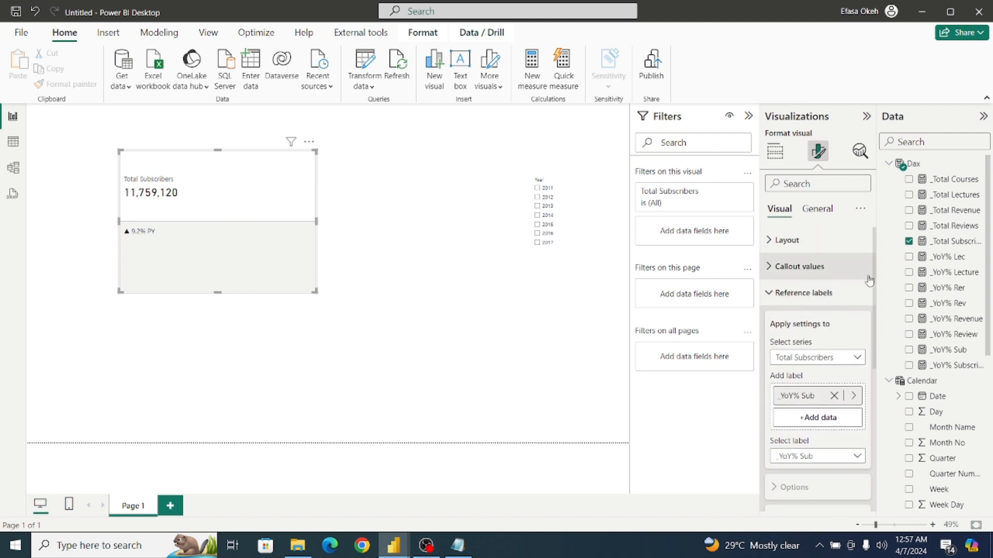
{"action": "left_click", "coordinate": [770, 293]}
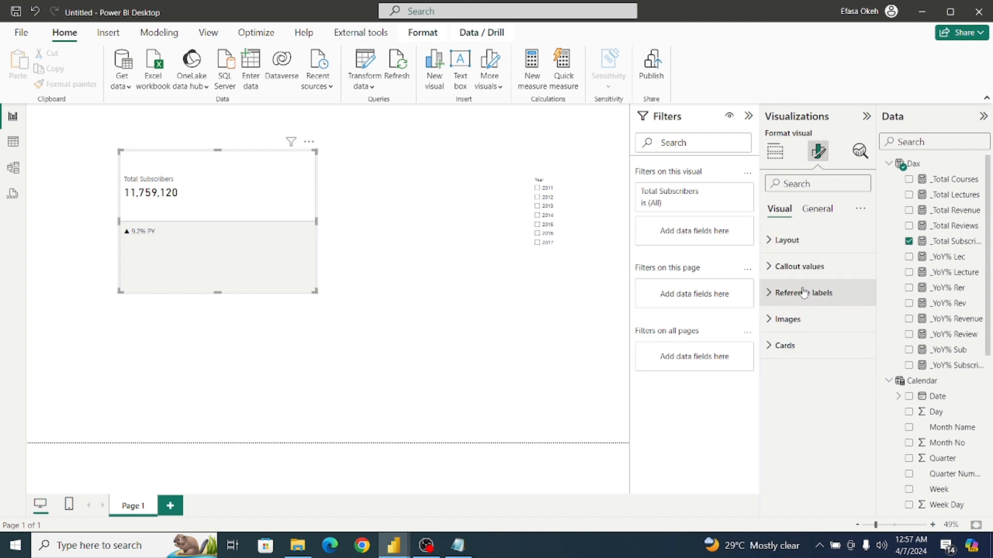
Set the card layout's space between cards to 2 px and its arrangement to Single column, after trying Grid.
{"action": "left_click", "coordinate": [782, 240]}
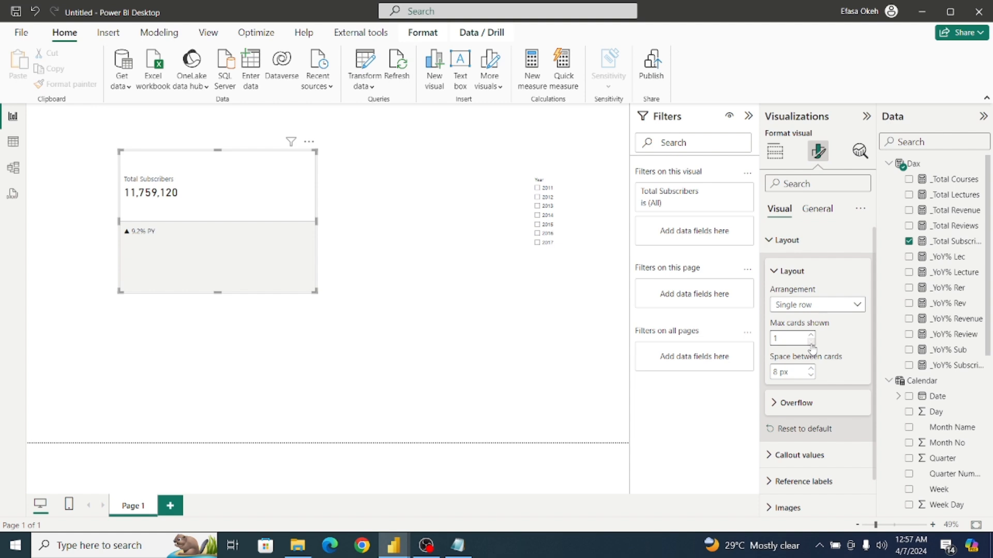
{"action": "left_click", "coordinate": [811, 376]}
{"action": "left_click", "coordinate": [809, 306]}
{"action": "left_click", "coordinate": [796, 352]}
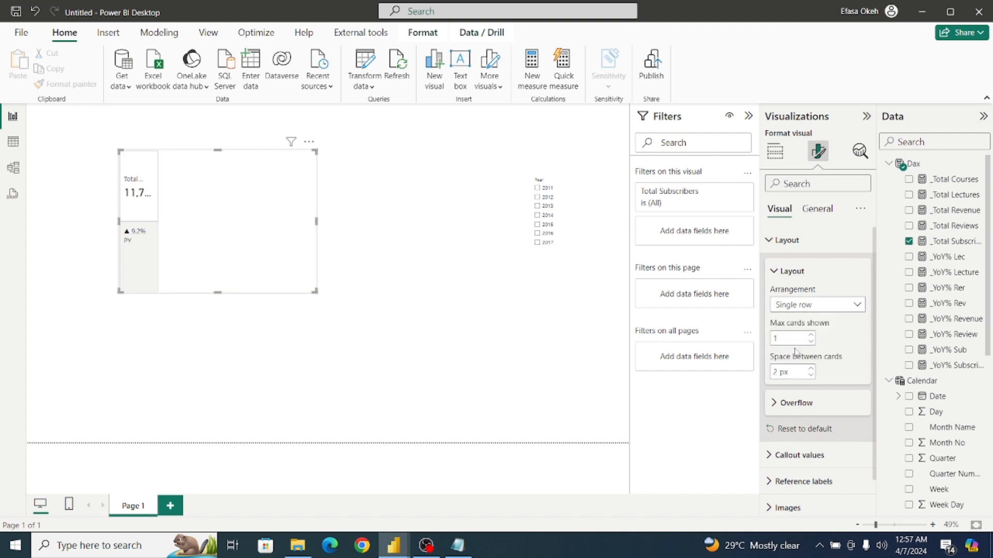
{"action": "left_click", "coordinate": [809, 305]}
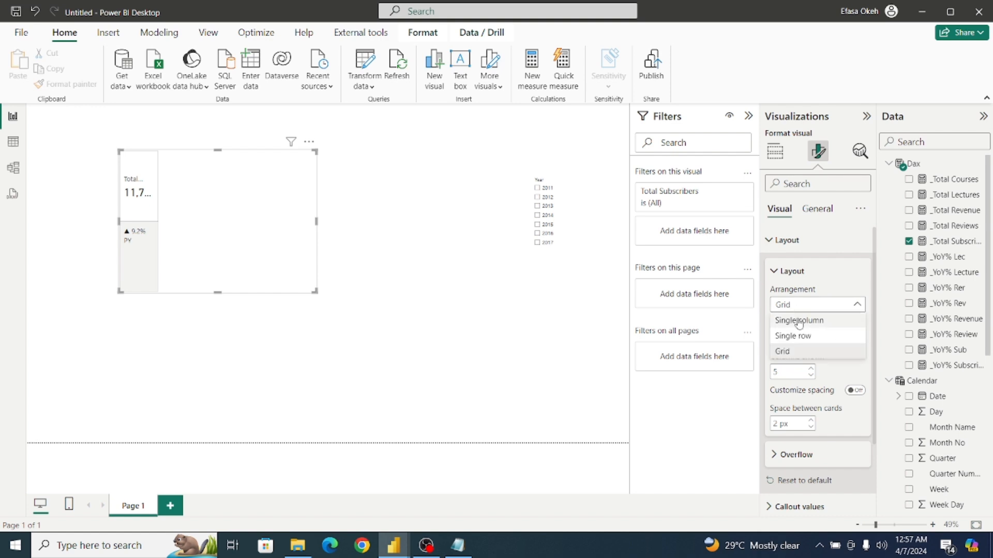
{"action": "left_click", "coordinate": [800, 321]}
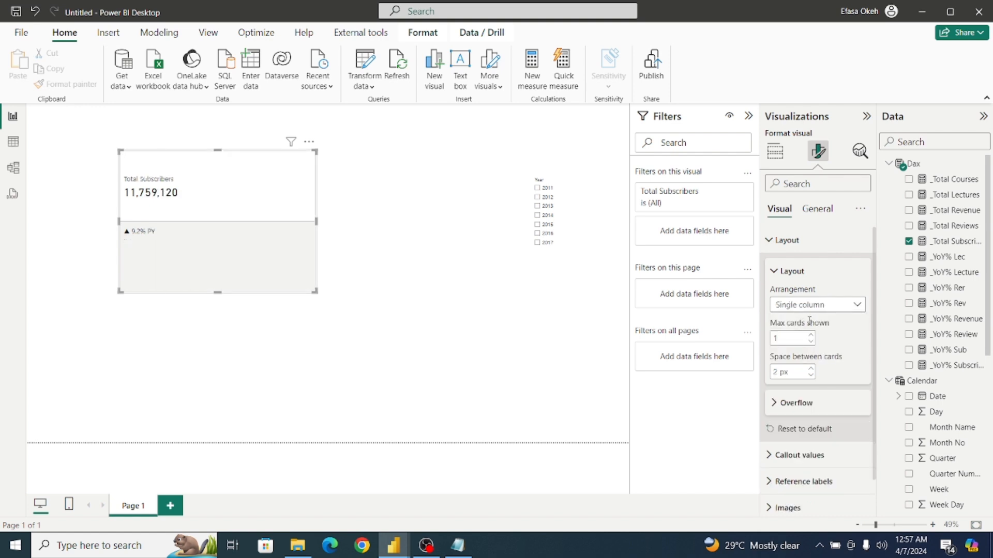
{"action": "left_click", "coordinate": [781, 274]}
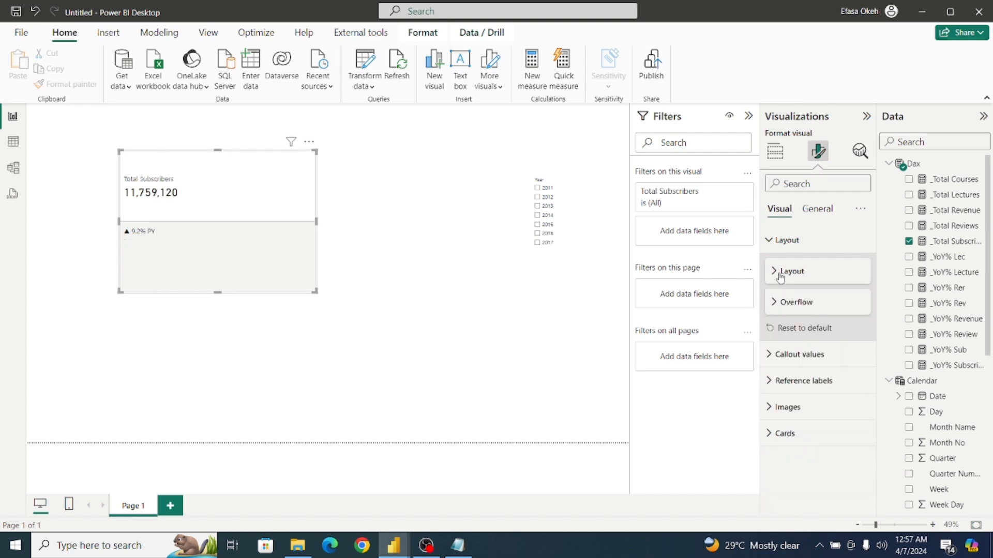
{"action": "left_click", "coordinate": [775, 309]}
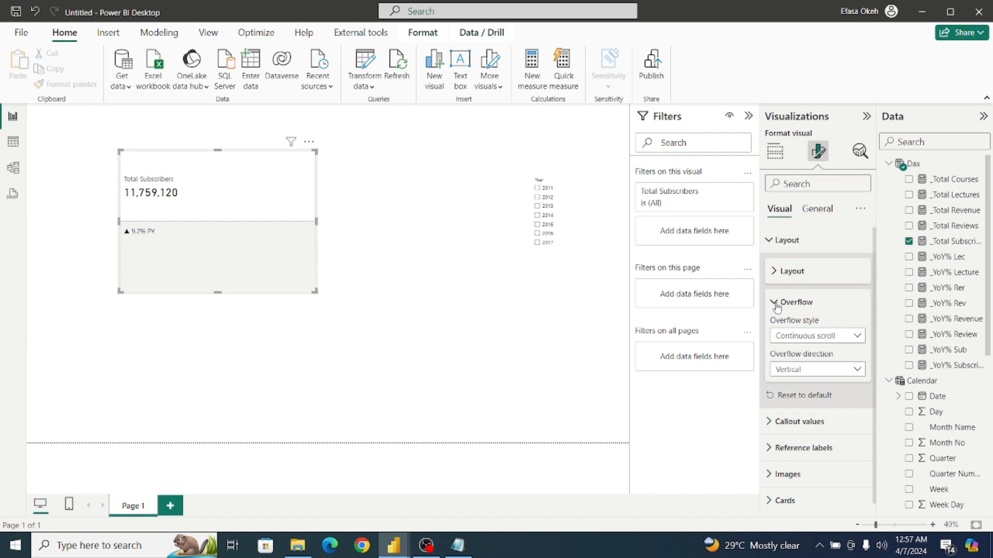
{"action": "left_click", "coordinate": [775, 310]}
{"action": "left_click", "coordinate": [771, 243]}
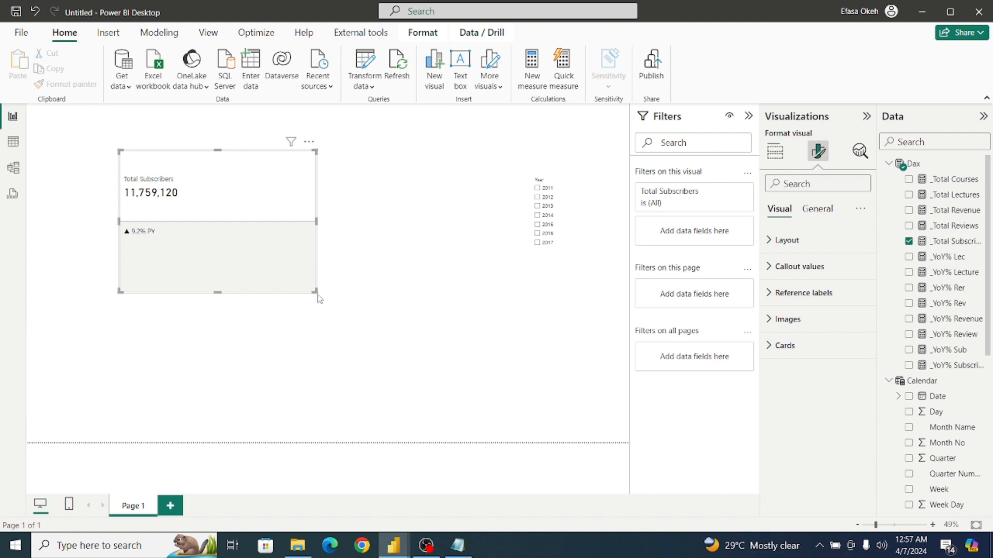
Shrink the Total Subscribers card to fit closely around its text and place it near the page's left edge.
{"action": "left_click_drag", "start_coordinate": [313, 291], "coordinate": [152, 226]}
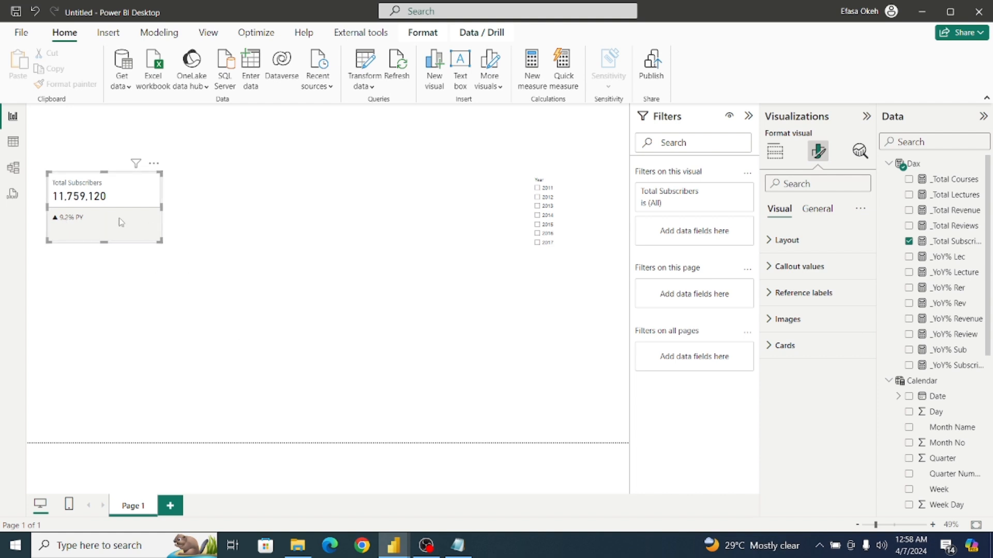
Turn off the background of the card itself in the Total Subscribers visual.
{"action": "left_click", "coordinate": [772, 346]}
{"action": "left_click_drag", "start_coordinate": [882, 383], "coordinate": [886, 473]}
{"action": "left_click", "coordinate": [855, 405]}
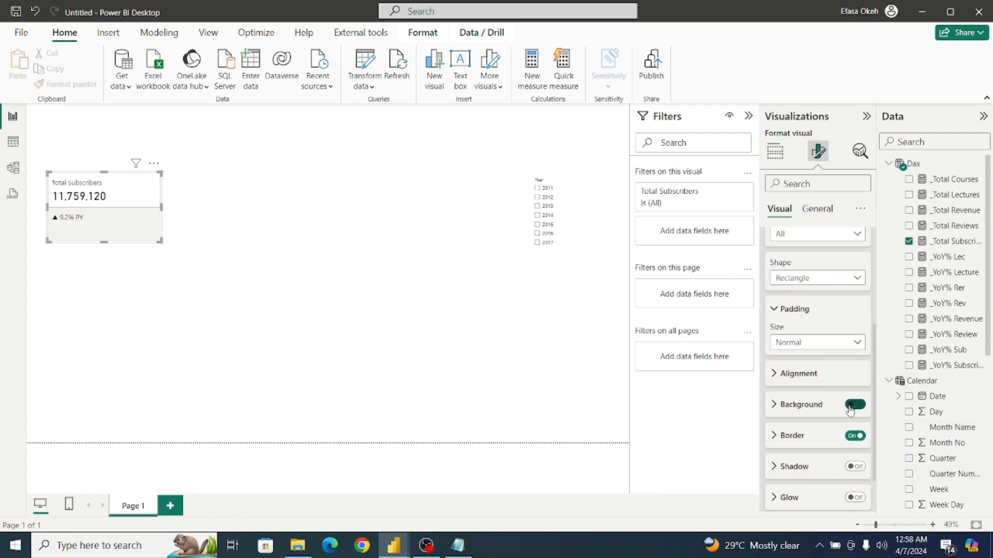
Turn off the border of the card and set the Cards formatting to apply to the Total Subscribers series.
{"action": "left_click", "coordinate": [853, 436]}
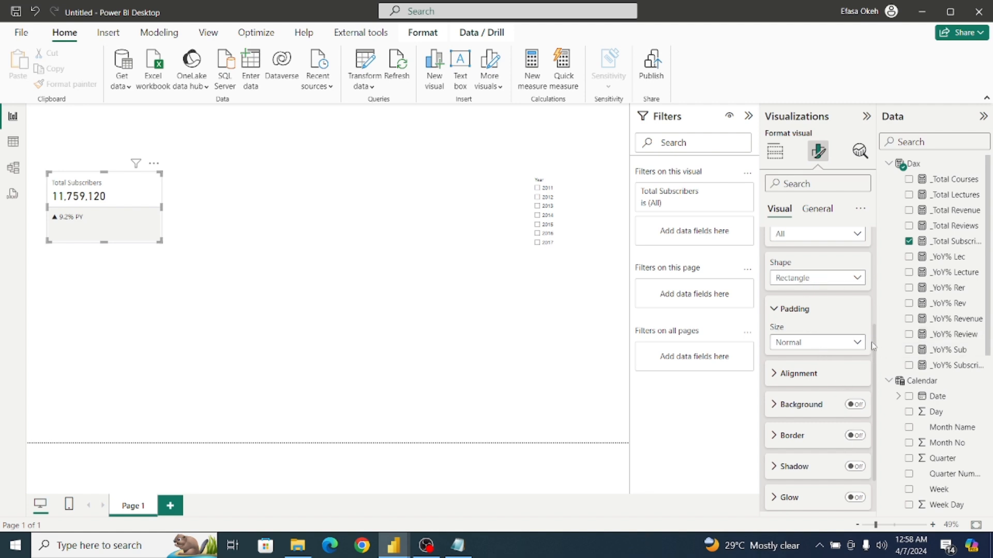
{"action": "scroll", "coordinate": [874, 337], "scroll_direction": "up", "scroll_amount": 3}
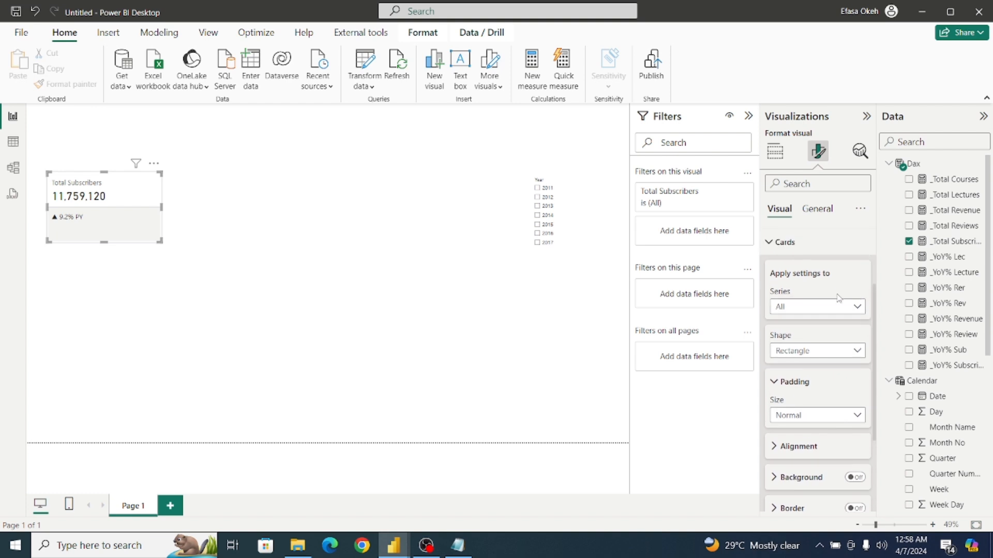
{"action": "left_click", "coordinate": [827, 307]}
{"action": "left_click", "coordinate": [820, 339]}
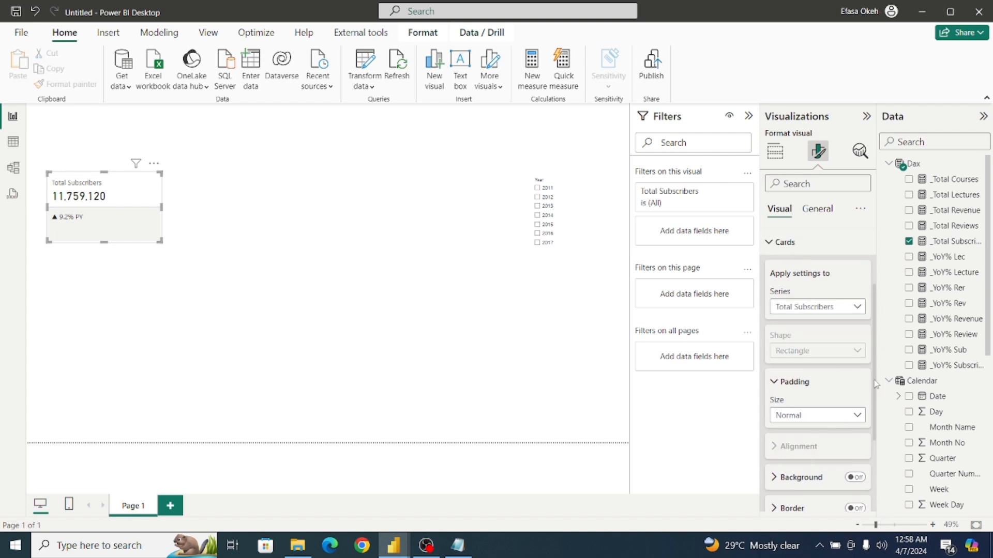
{"action": "left_click_drag", "start_coordinate": [877, 376], "coordinate": [873, 335]}
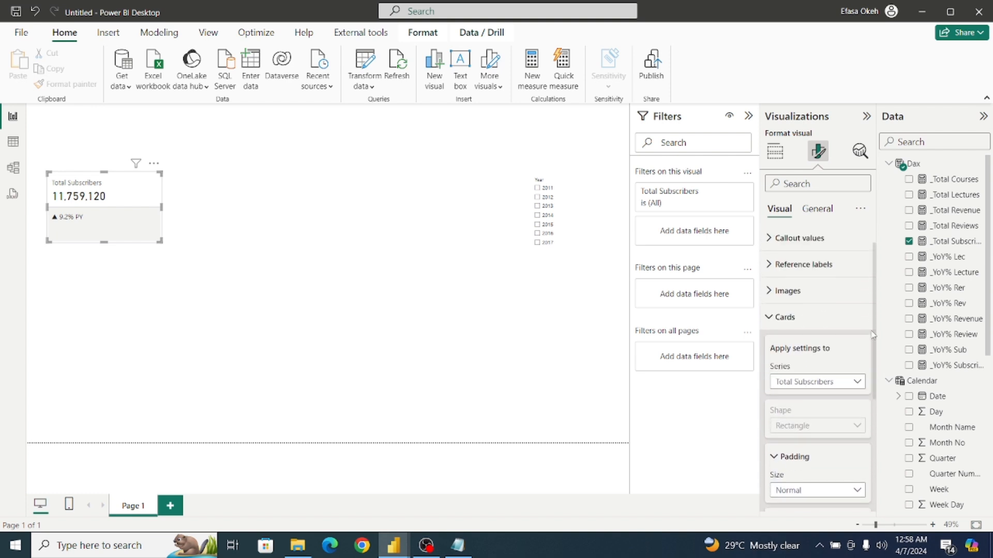
{"action": "left_click", "coordinate": [770, 317]}
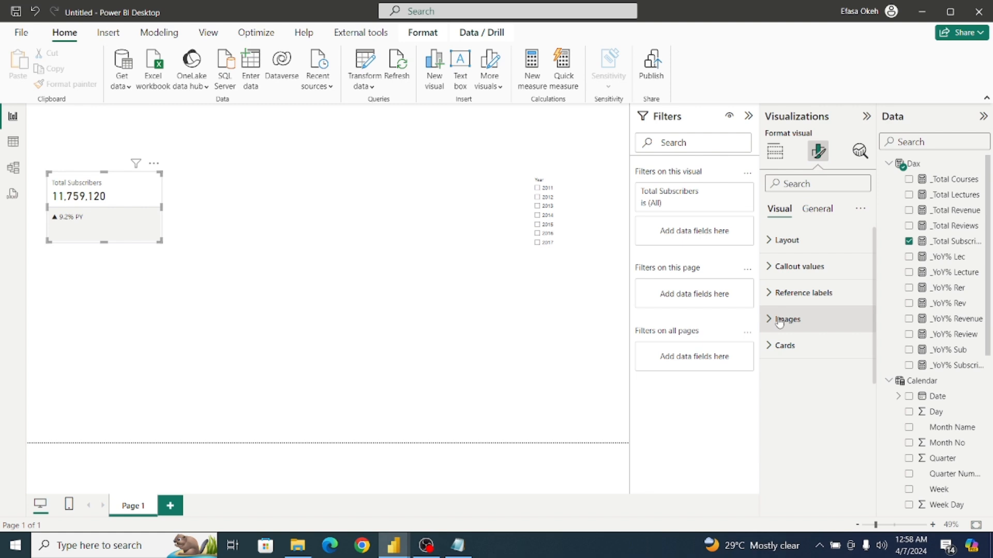
{"action": "left_click", "coordinate": [770, 240]}
{"action": "left_click", "coordinate": [775, 272]}
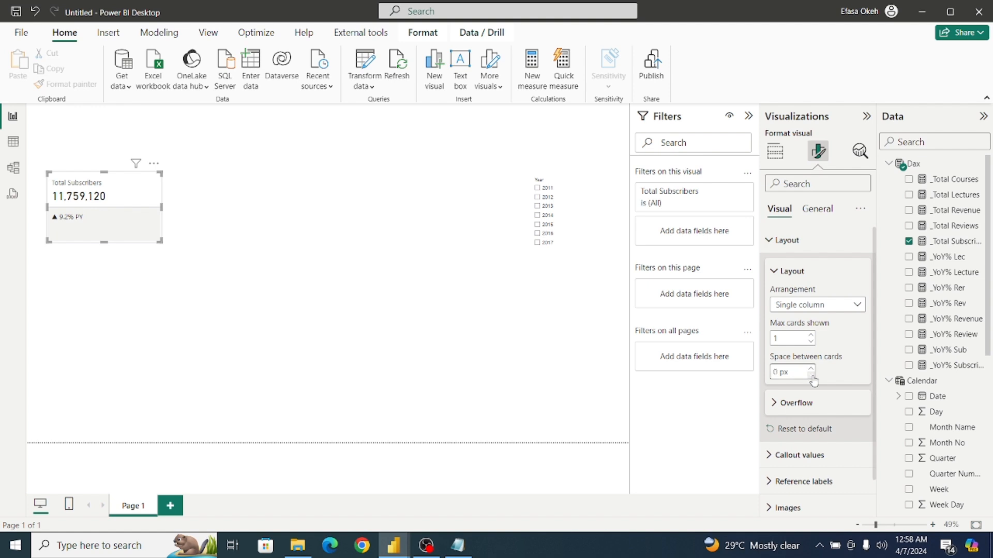
{"action": "left_click", "coordinate": [775, 273]}
{"action": "left_click", "coordinate": [770, 241]}
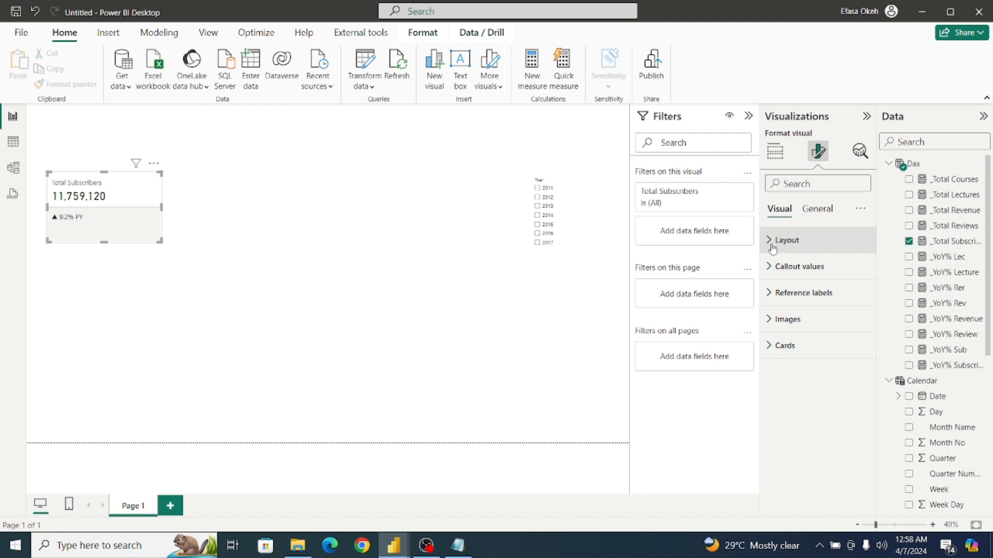
Turn off the background in the general effects of the Total Subscribers visual.
{"action": "left_click", "coordinate": [815, 213]}
{"action": "left_click", "coordinate": [786, 291]}
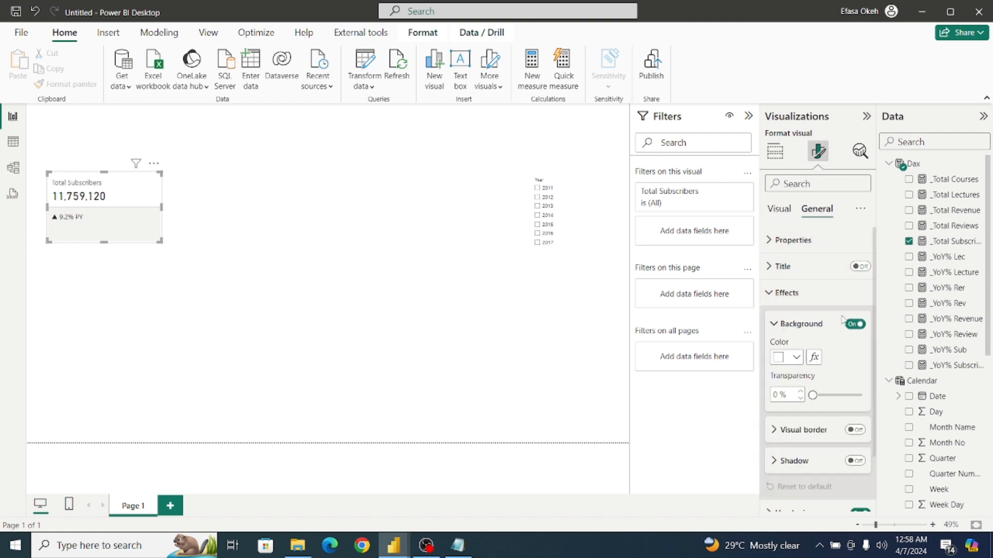
{"action": "left_click", "coordinate": [854, 324]}
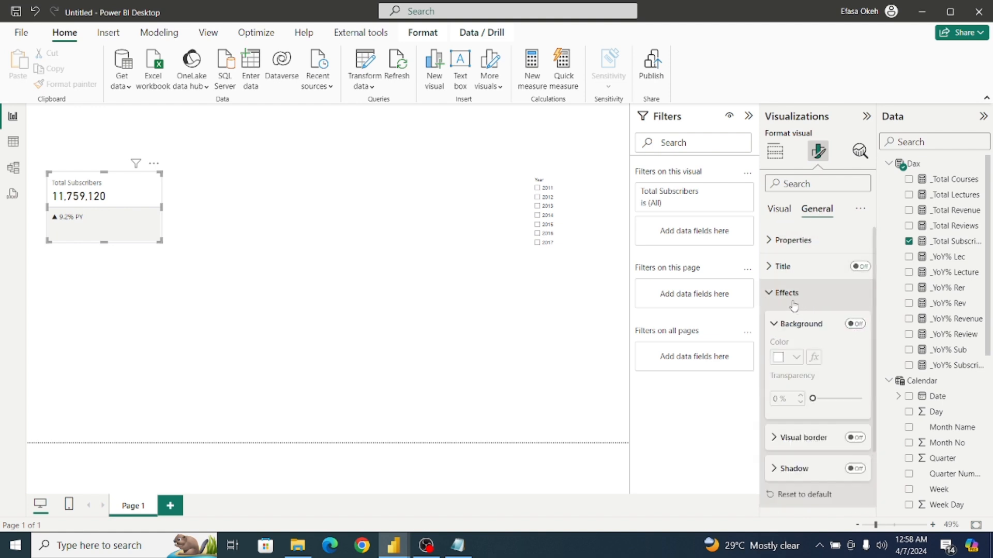
{"action": "left_click", "coordinate": [777, 293]}
Examine the _YoY% Sub reference label's value, detail, divider, background and layout settings.
{"action": "left_click", "coordinate": [778, 209]}
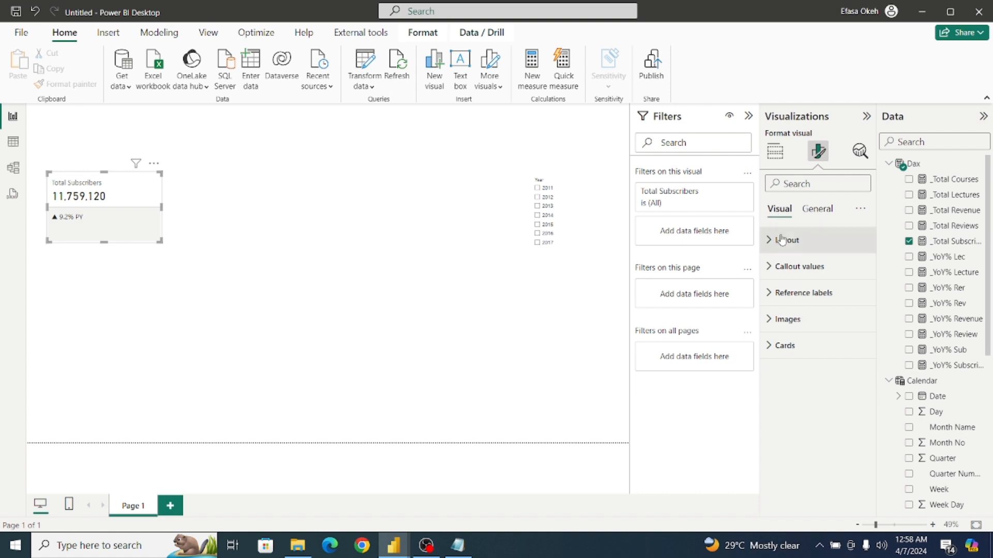
{"action": "left_click", "coordinate": [773, 293]}
{"action": "left_click_drag", "start_coordinate": [873, 323], "coordinate": [887, 432]}
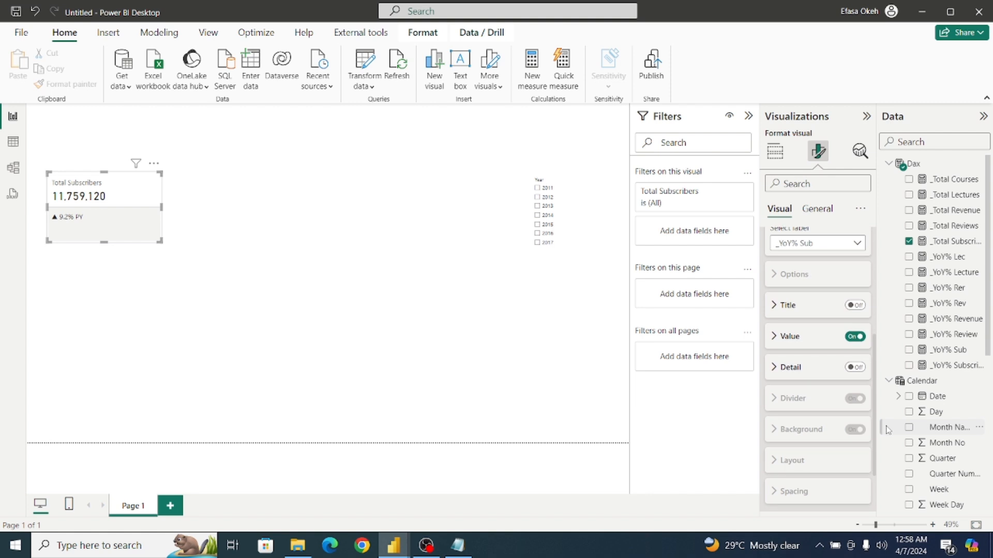
{"action": "left_click", "coordinate": [775, 338]}
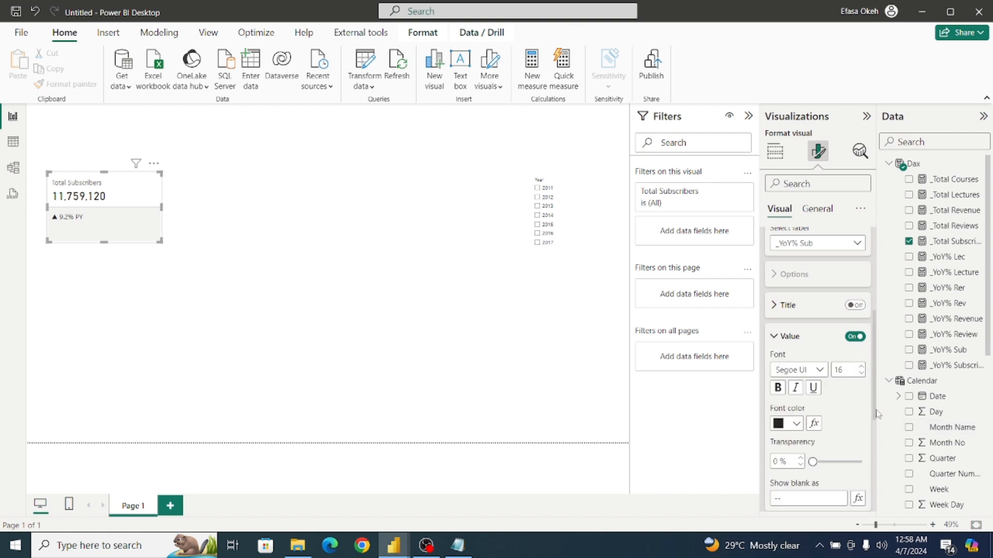
{"action": "scroll", "coordinate": [865, 401], "scroll_direction": "down", "scroll_amount": 5}
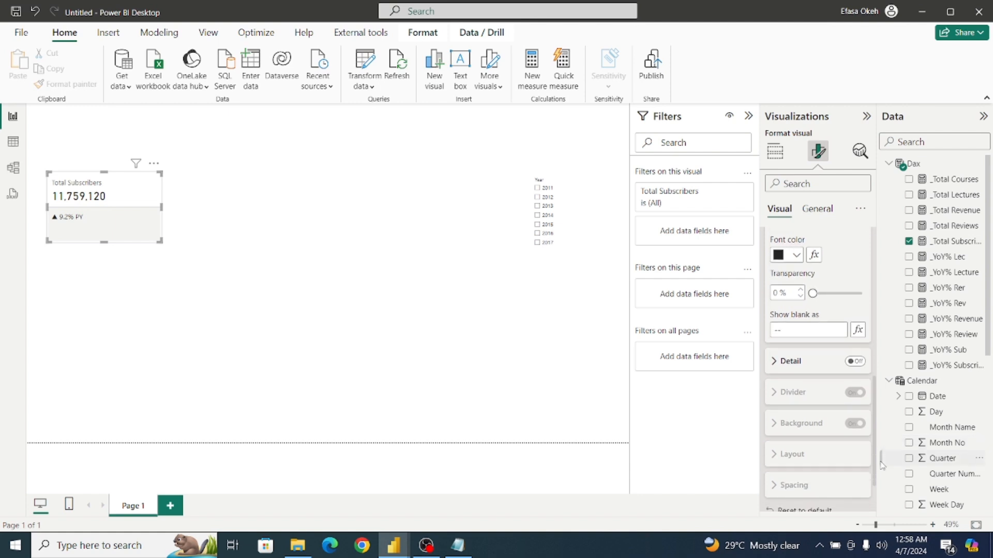
{"action": "left_click", "coordinate": [856, 362]}
{"action": "left_click", "coordinate": [854, 362]}
{"action": "left_click_drag", "start_coordinate": [874, 390], "coordinate": [876, 425]}
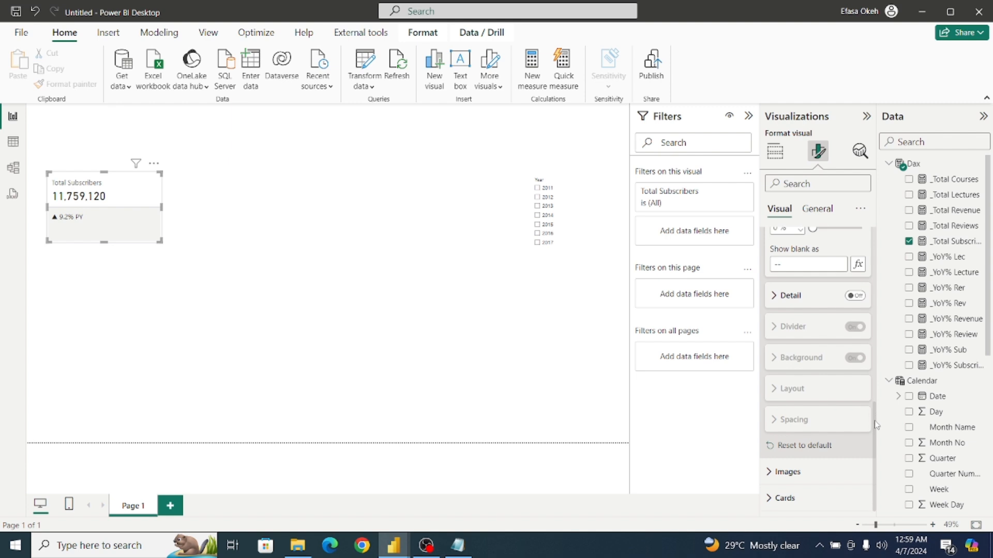
{"action": "scroll", "coordinate": [817, 310], "scroll_direction": "up", "scroll_amount": 10}
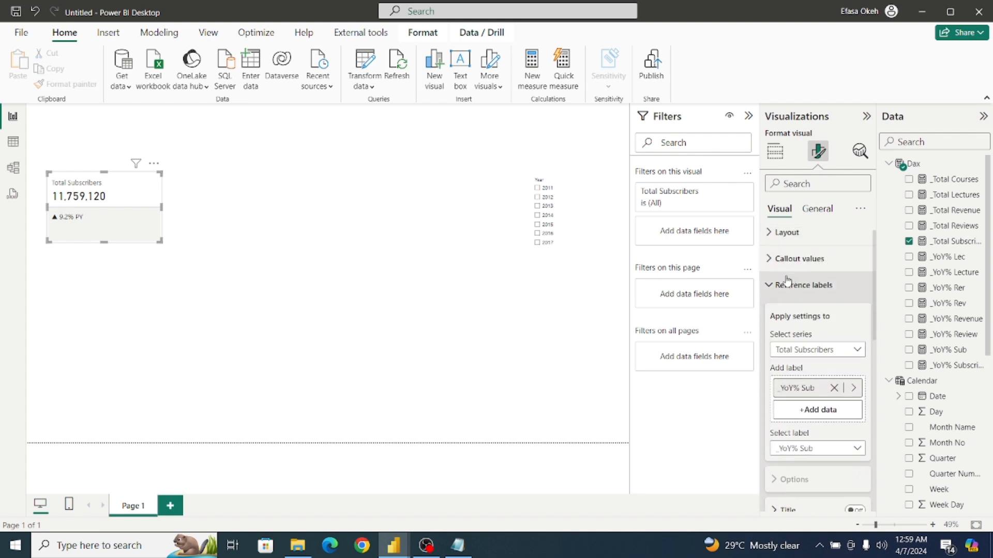
{"action": "left_click", "coordinate": [781, 285]}
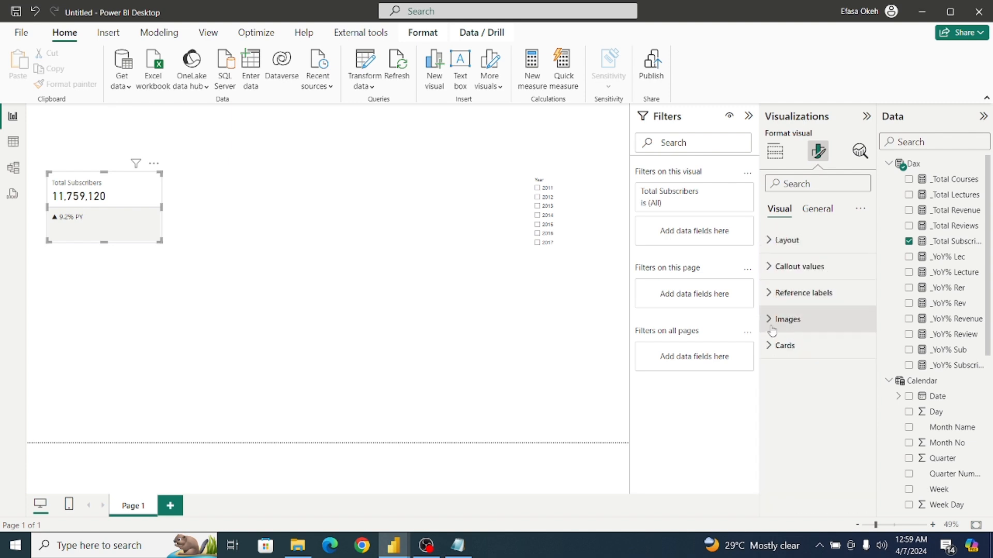
Examine the card's series choices, padding sizes and image settings for the Total Subscribers series.
{"action": "left_click", "coordinate": [776, 346]}
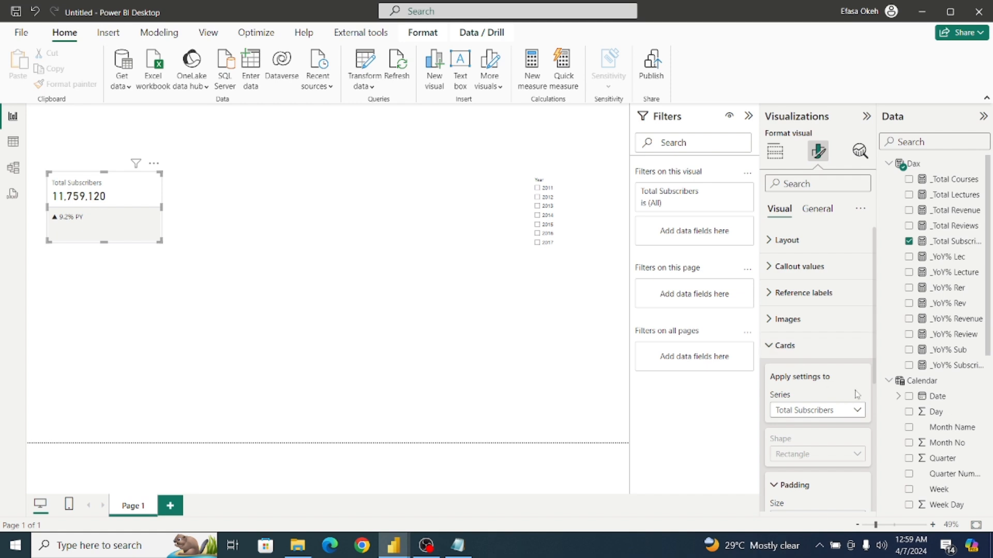
{"action": "scroll", "coordinate": [858, 377], "scroll_direction": "down", "scroll_amount": 1}
{"action": "left_click", "coordinate": [843, 372]}
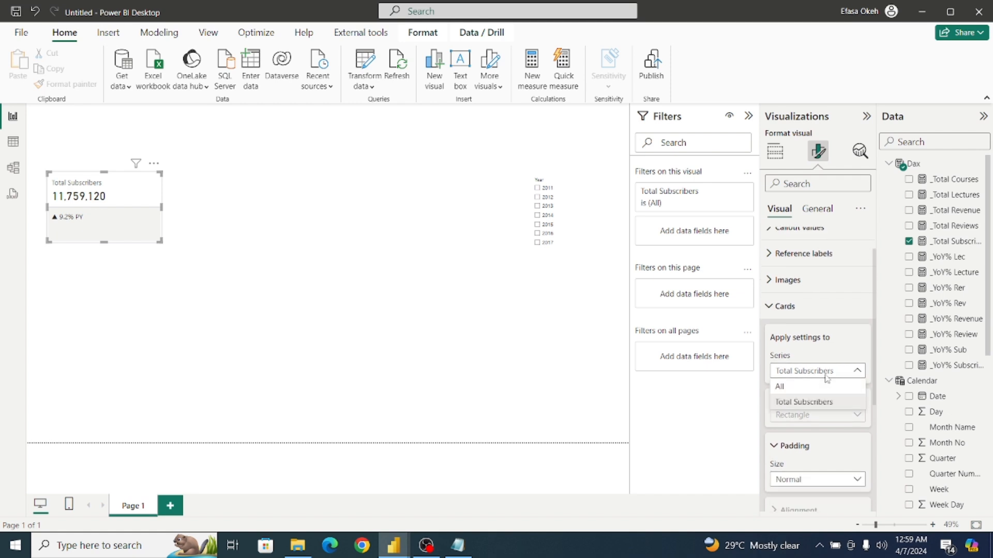
{"action": "left_click", "coordinate": [844, 374]}
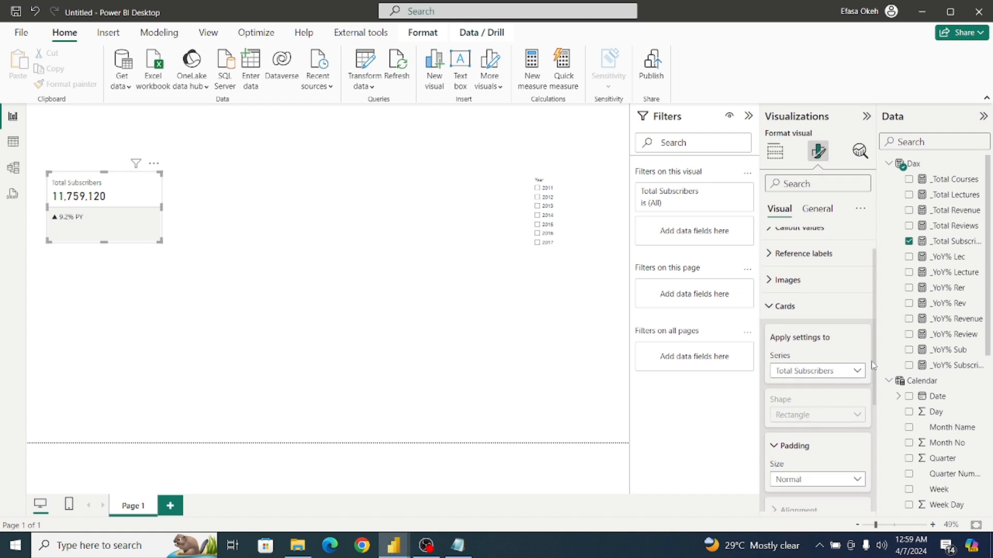
{"action": "left_click_drag", "start_coordinate": [873, 365], "coordinate": [871, 454]}
{"action": "left_click", "coordinate": [795, 315]}
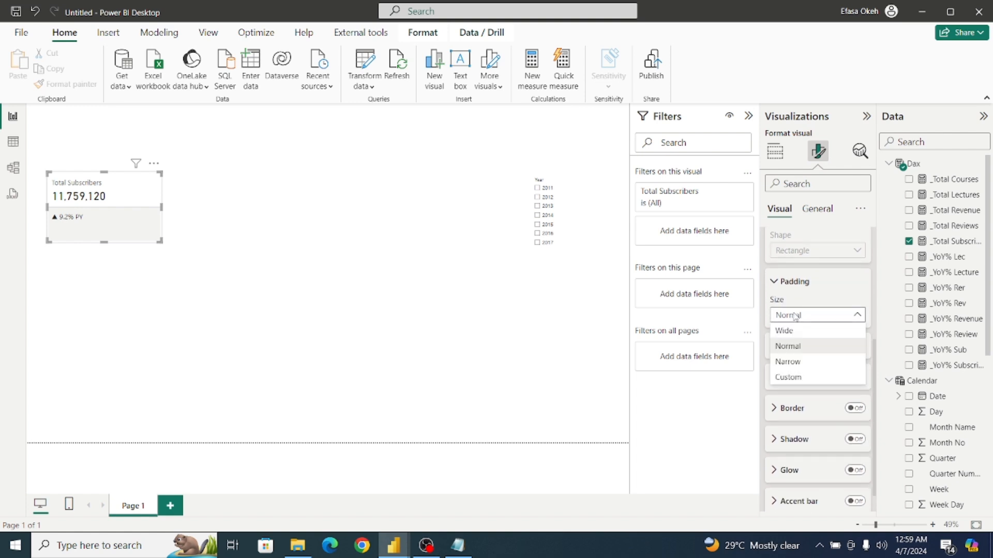
{"action": "left_click", "coordinate": [795, 316]}
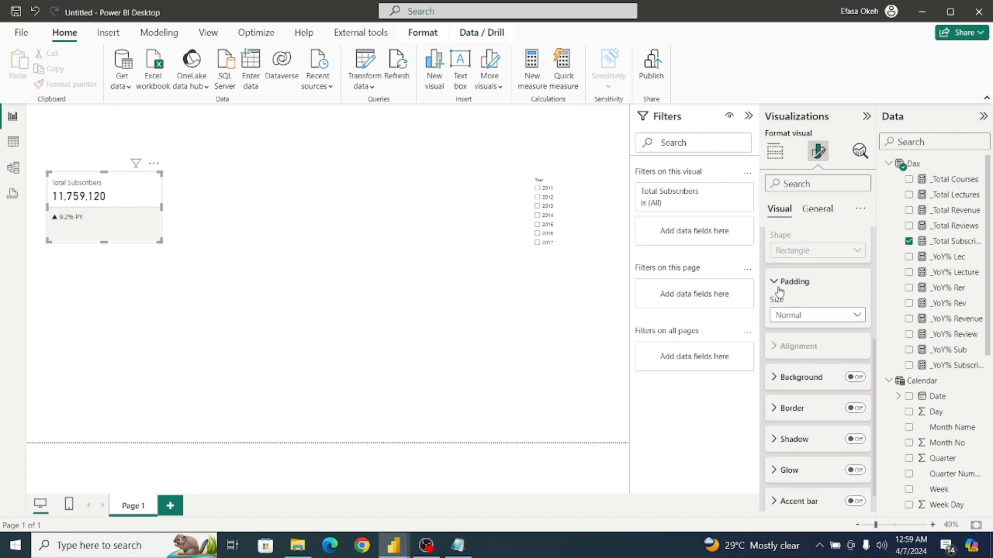
{"action": "left_click", "coordinate": [794, 281]}
{"action": "scroll", "coordinate": [875, 386], "scroll_direction": "up", "scroll_amount": 3}
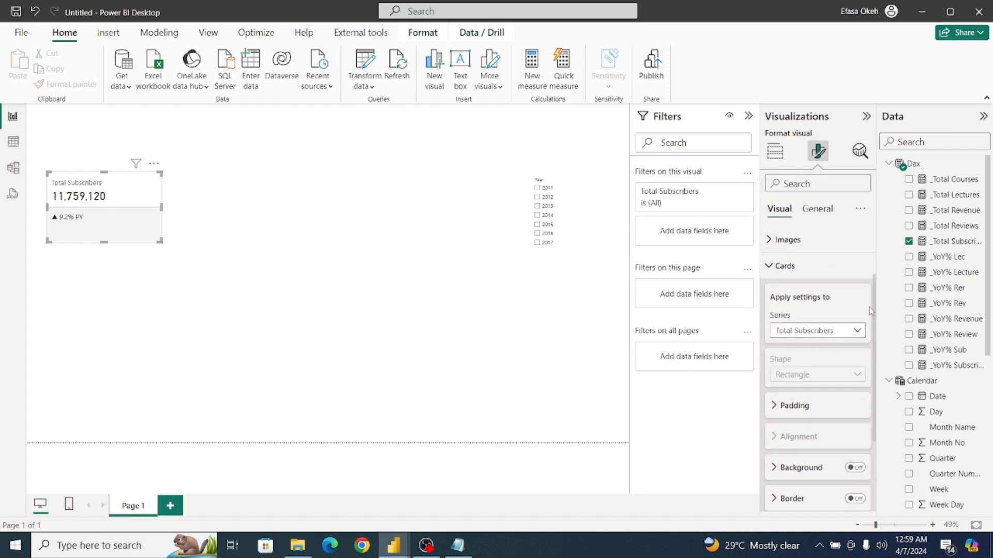
{"action": "left_click", "coordinate": [773, 299]}
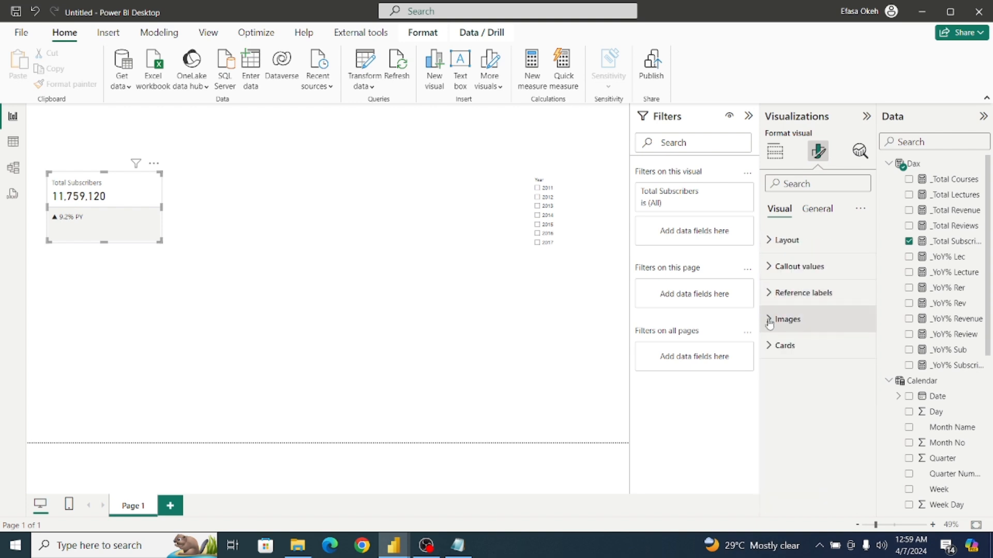
{"action": "left_click", "coordinate": [770, 320]}
{"action": "left_click", "coordinate": [769, 322]}
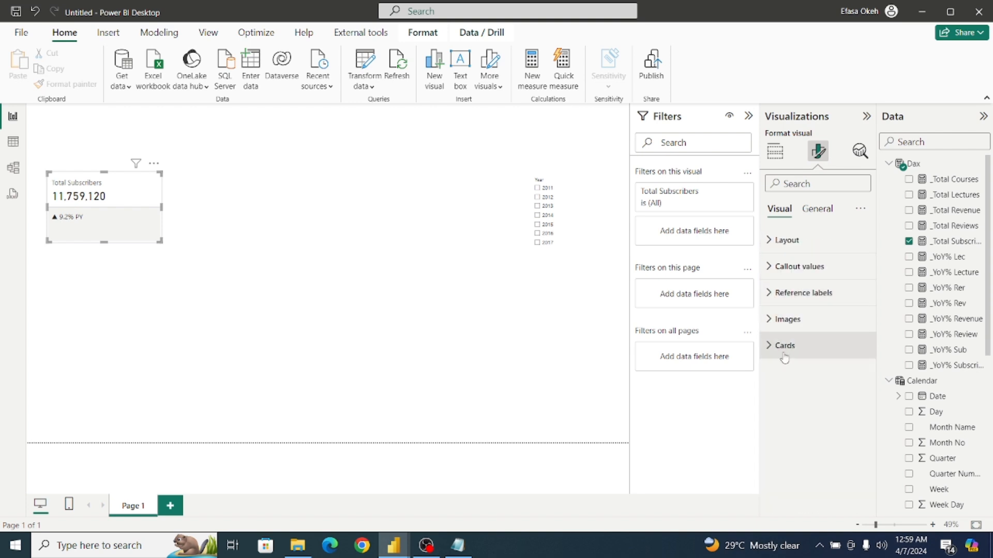
Examine the callout value, label and layout settings for the Total Subscribers series.
{"action": "left_click", "coordinate": [770, 267]}
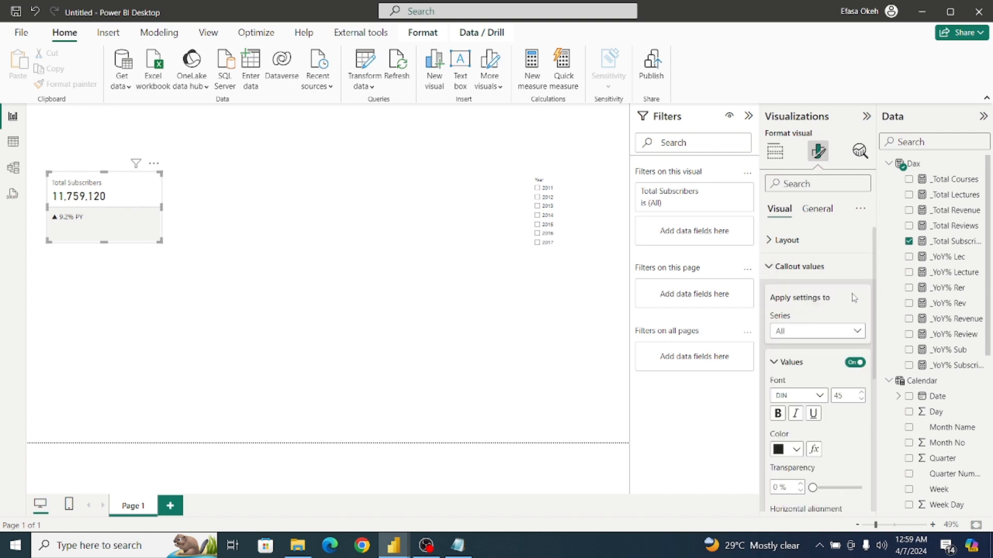
{"action": "scroll", "coordinate": [873, 306], "scroll_direction": "down", "scroll_amount": 1}
{"action": "left_click", "coordinate": [827, 305]}
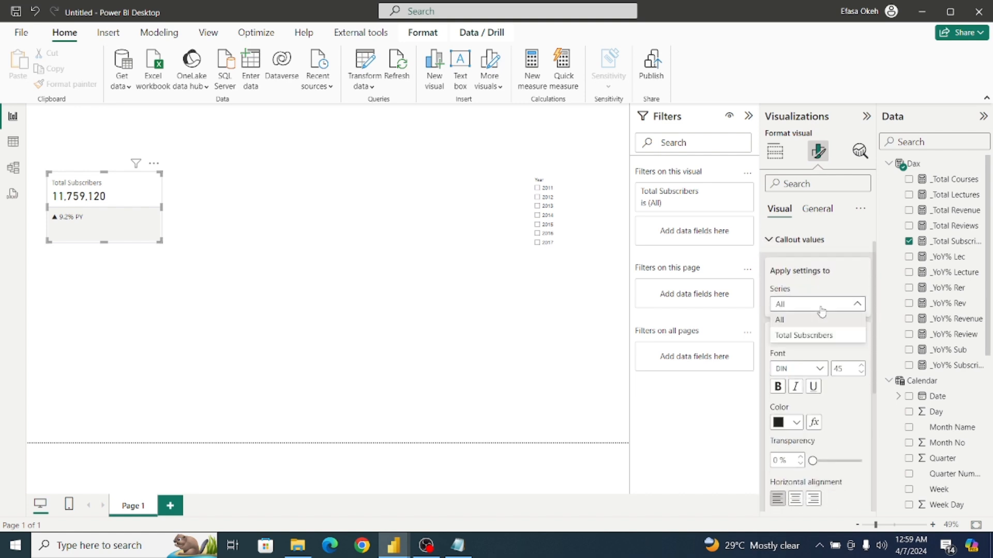
{"action": "left_click", "coordinate": [813, 337]}
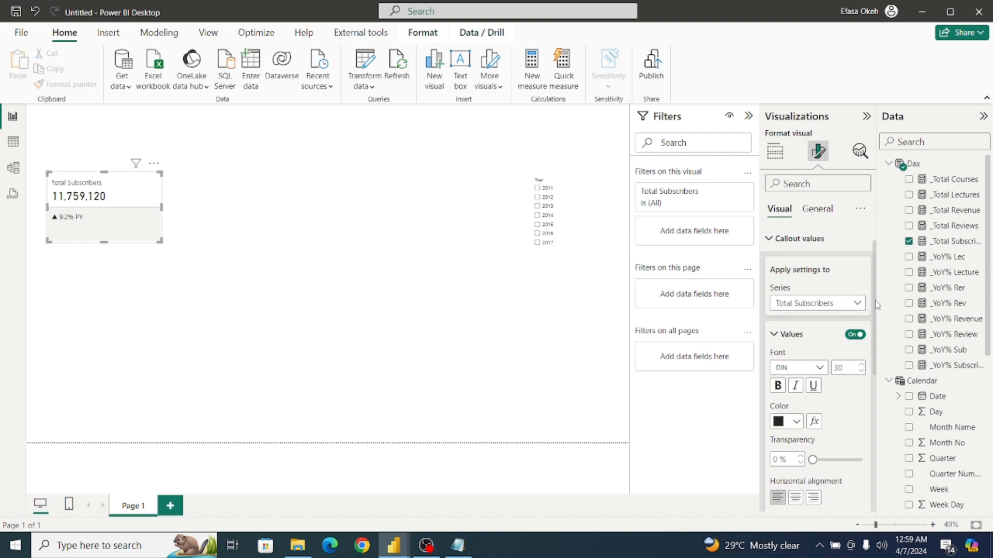
{"action": "scroll", "coordinate": [876, 331], "scroll_direction": "down", "scroll_amount": 3}
{"action": "scroll", "coordinate": [878, 346], "scroll_direction": "down", "scroll_amount": 5}
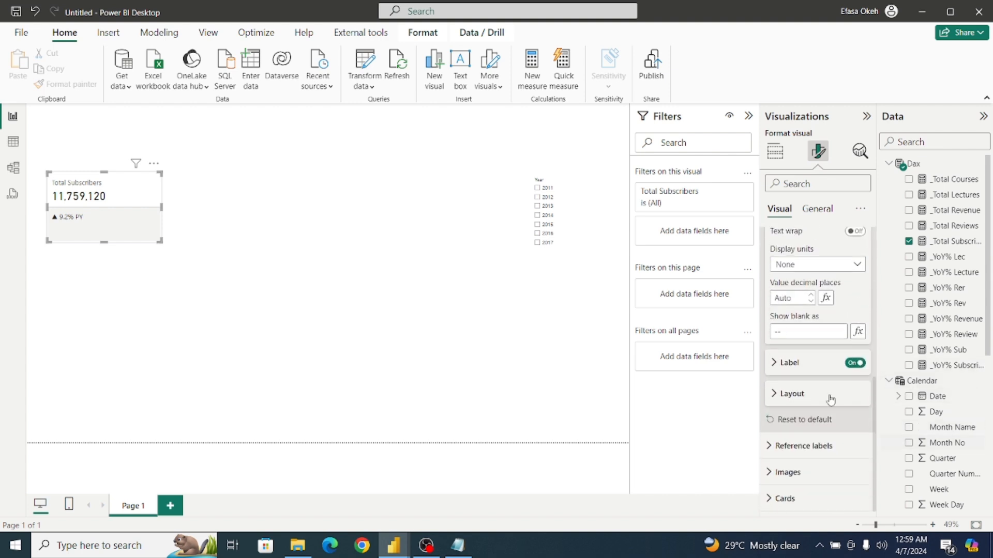
{"action": "left_click", "coordinate": [779, 364]}
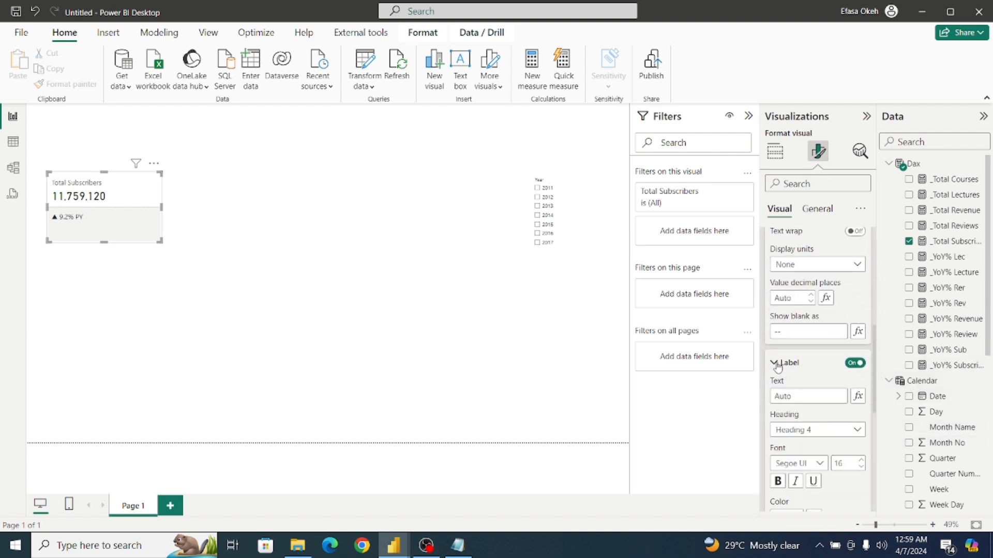
{"action": "left_click", "coordinate": [777, 363]}
{"action": "left_click", "coordinate": [775, 394]}
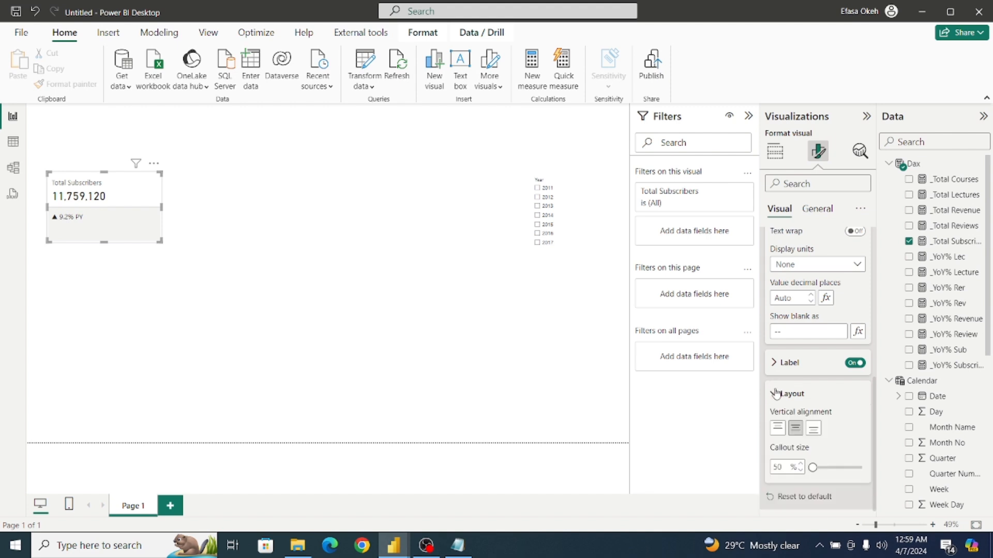
{"action": "scroll", "coordinate": [873, 394], "scroll_direction": "down", "scroll_amount": 3}
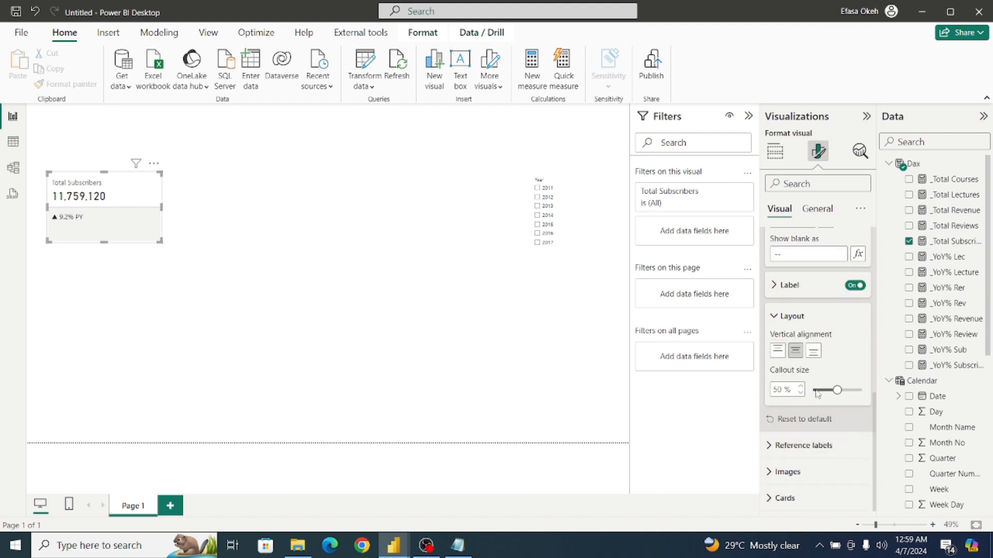
{"action": "left_click", "coordinate": [774, 314]}
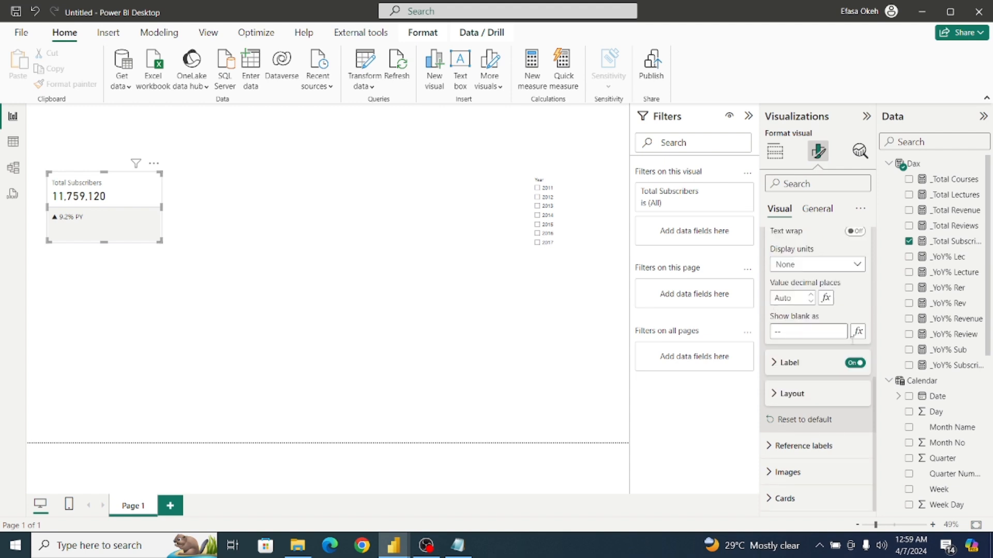
{"action": "scroll", "coordinate": [875, 386], "scroll_direction": "up", "scroll_amount": 1}
{"action": "scroll", "coordinate": [875, 386], "scroll_direction": "up", "scroll_amount": 5}
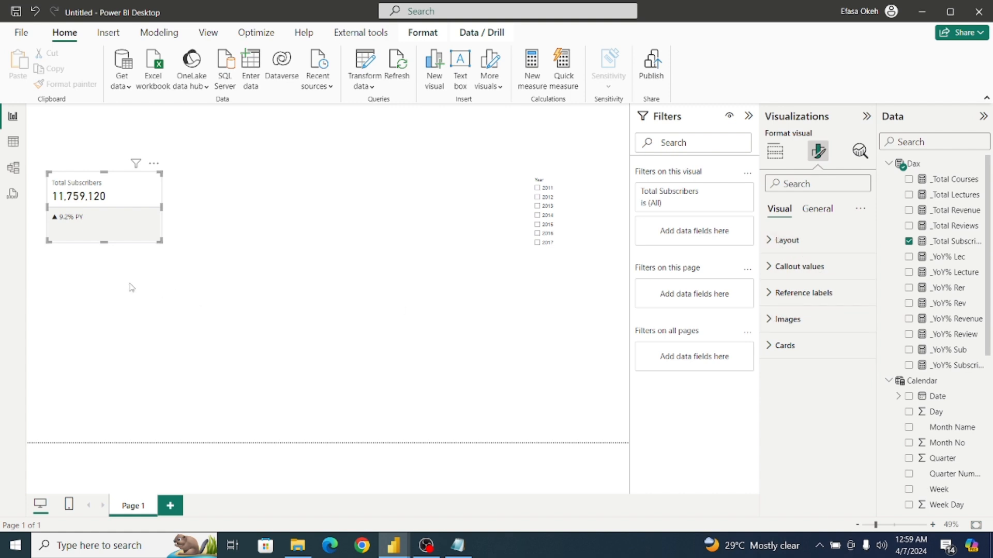
{"action": "left_click", "coordinate": [164, 287]}
{"action": "left_click", "coordinate": [122, 229]}
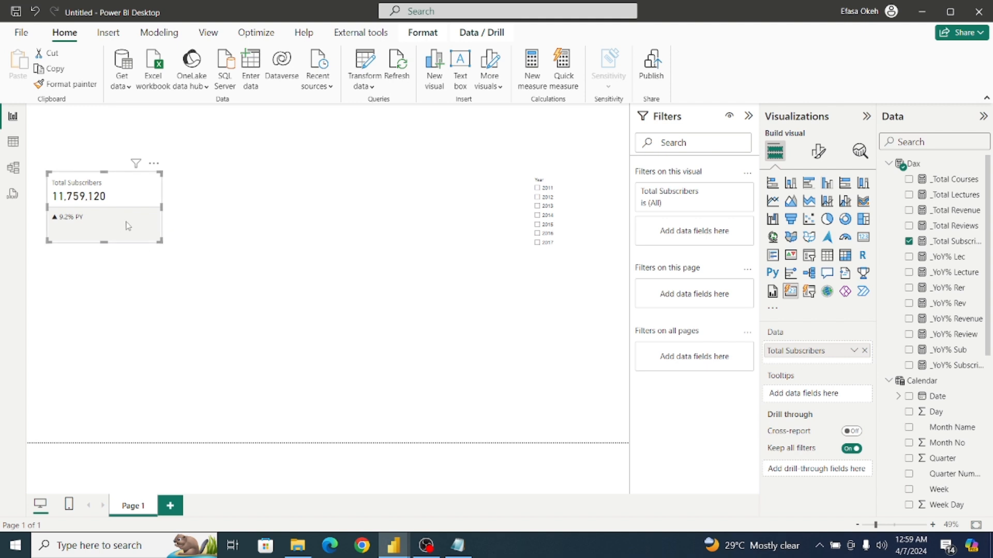
{"action": "left_click", "coordinate": [818, 151]}
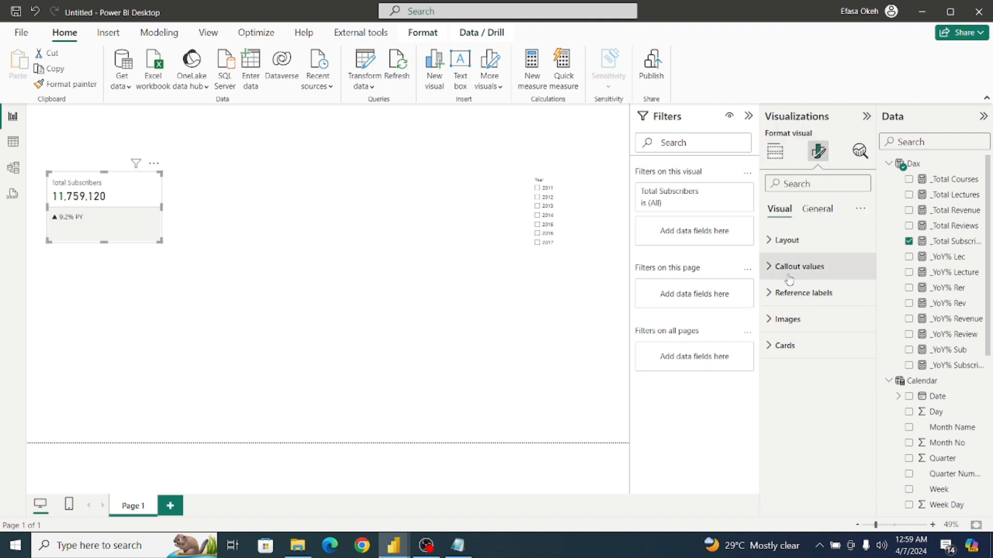
Examine the card's layout, overflow and callout value sections and the _YoY% Sub reference label's value settings.
{"action": "left_click", "coordinate": [781, 240]}
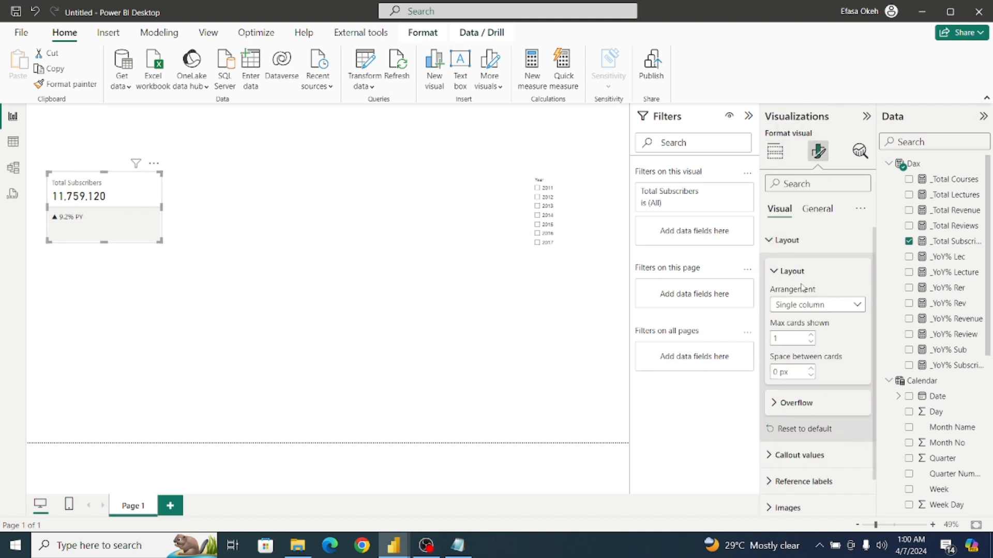
{"action": "left_click", "coordinate": [774, 403]}
{"action": "left_click", "coordinate": [774, 404]}
{"action": "left_click", "coordinate": [770, 241]}
{"action": "left_click", "coordinate": [771, 267]}
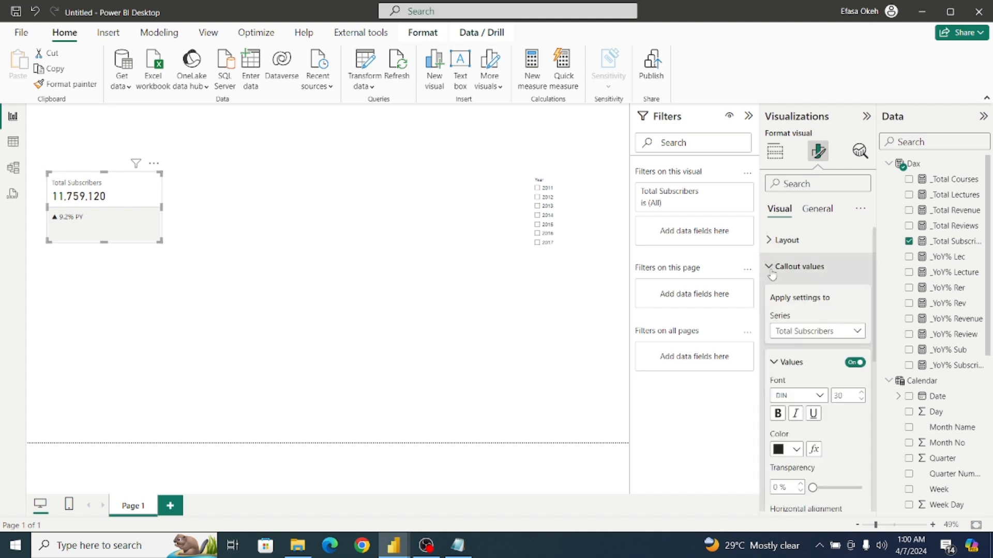
{"action": "left_click", "coordinate": [772, 267]}
{"action": "left_click", "coordinate": [770, 293]}
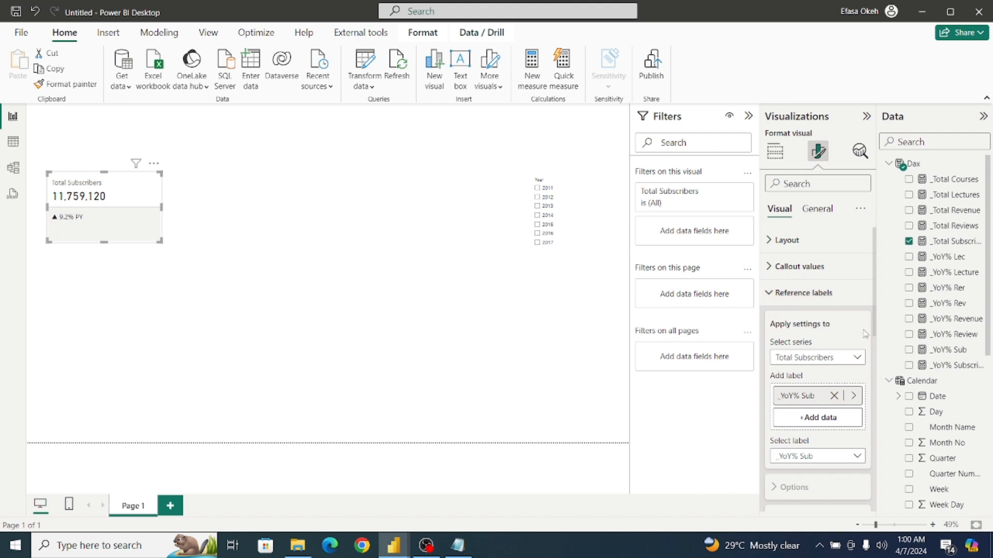
{"action": "left_click", "coordinate": [850, 359]}
{"action": "left_click", "coordinate": [850, 359]}
{"action": "left_click_drag", "start_coordinate": [874, 336], "coordinate": [882, 424]}
{"action": "scroll", "coordinate": [785, 366], "scroll_direction": "down", "scroll_amount": 3}
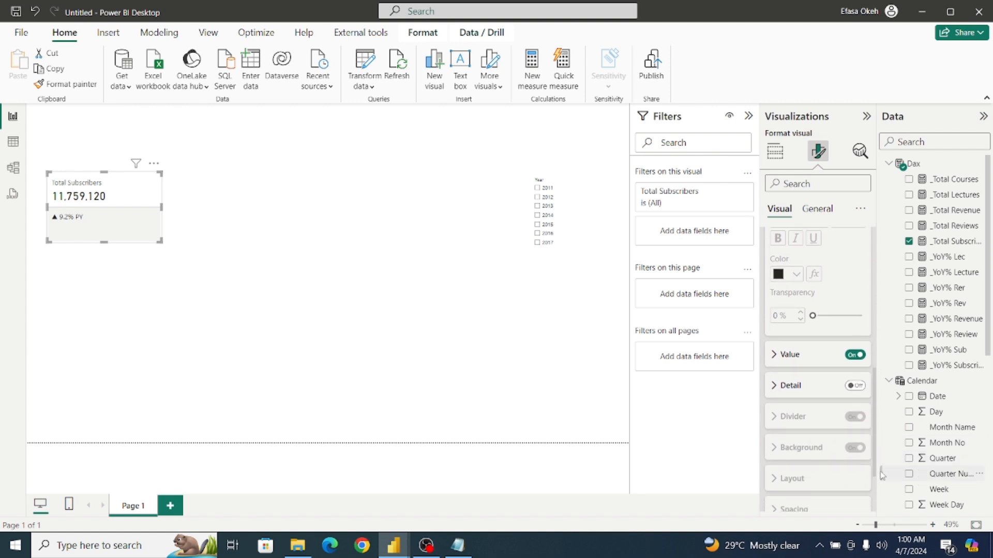
{"action": "left_click", "coordinate": [775, 359]}
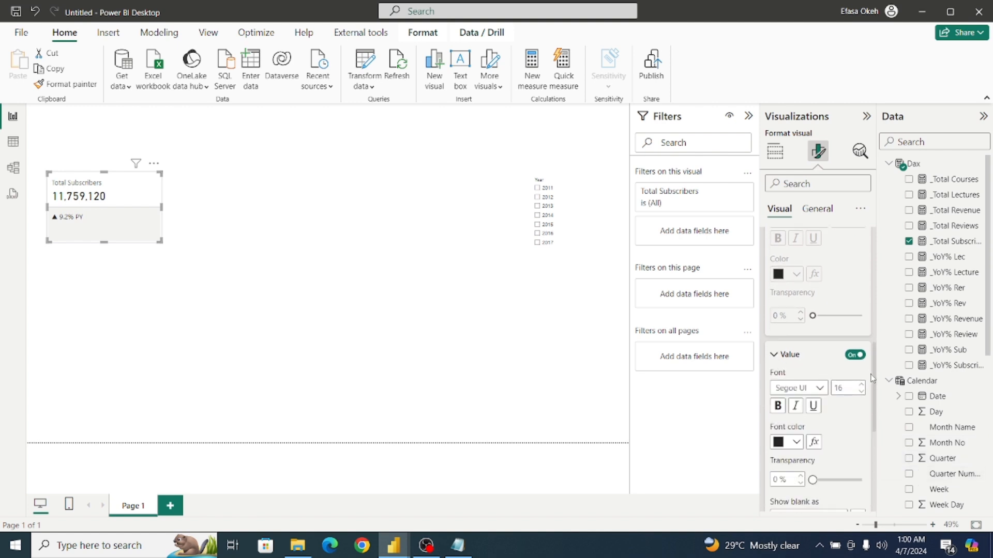
{"action": "left_click_drag", "start_coordinate": [874, 364], "coordinate": [884, 433]}
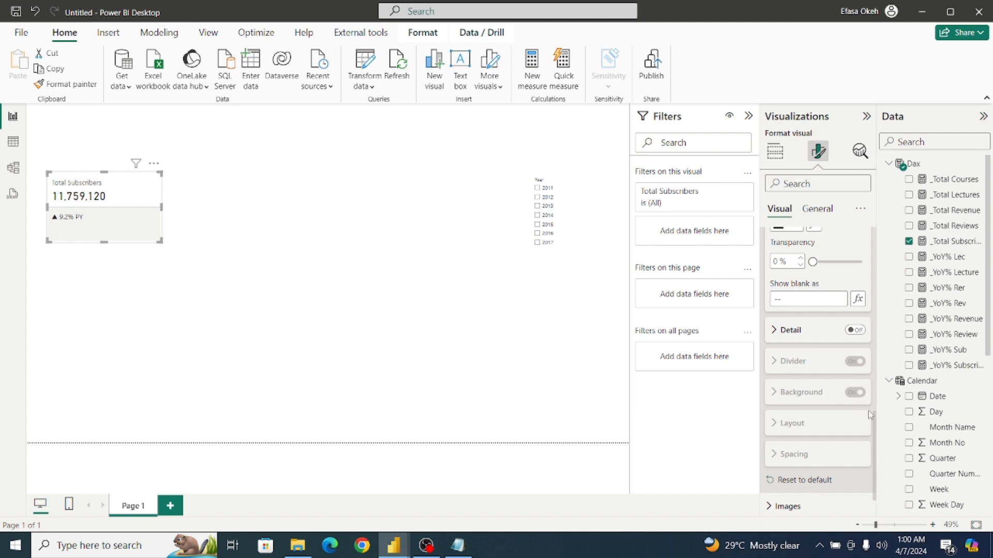
{"action": "left_click_drag", "start_coordinate": [874, 422], "coordinate": [875, 319]}
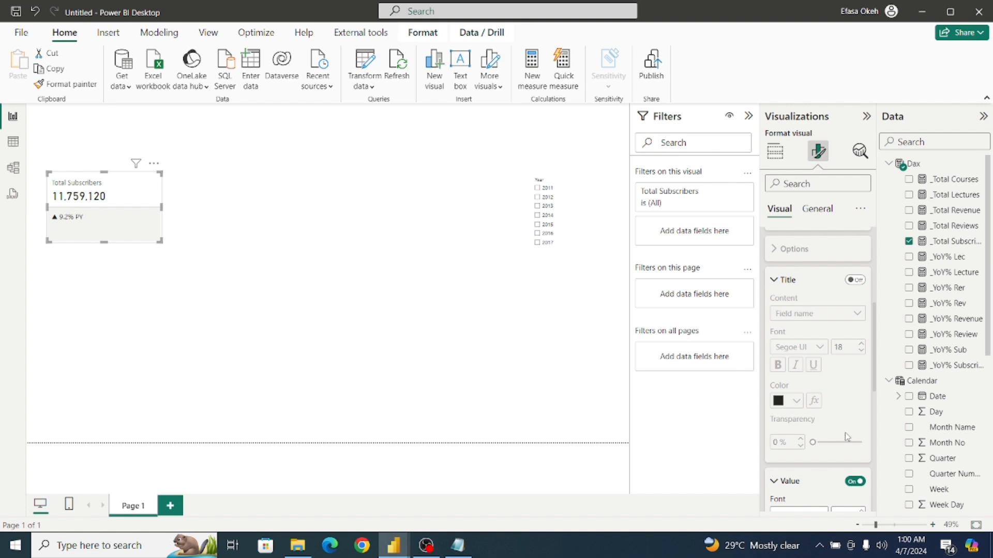
Turn on the title and detail for the _YoY% Sub reference label, keeping Field name as the title content.
{"action": "left_click", "coordinate": [853, 280]}
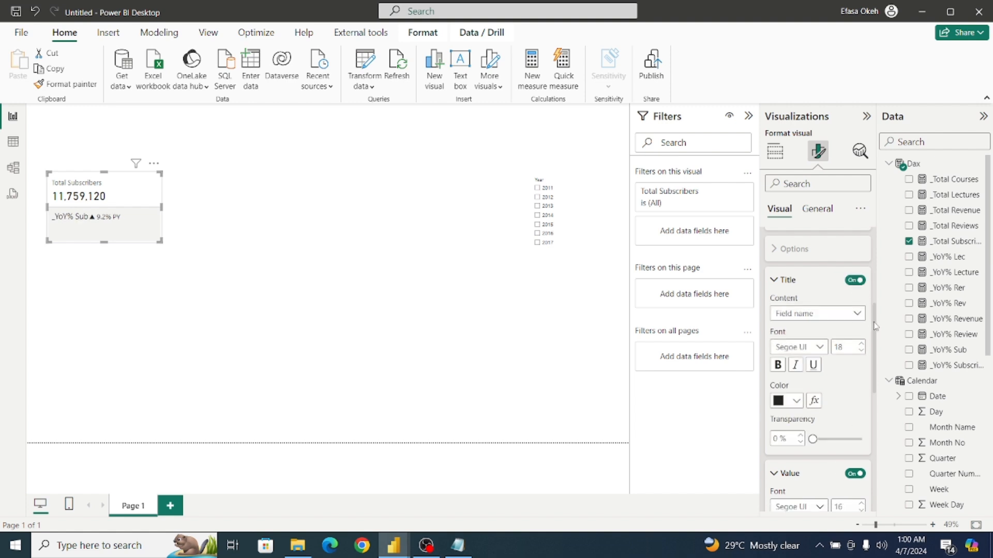
{"action": "left_click_drag", "start_coordinate": [875, 327], "coordinate": [886, 423]}
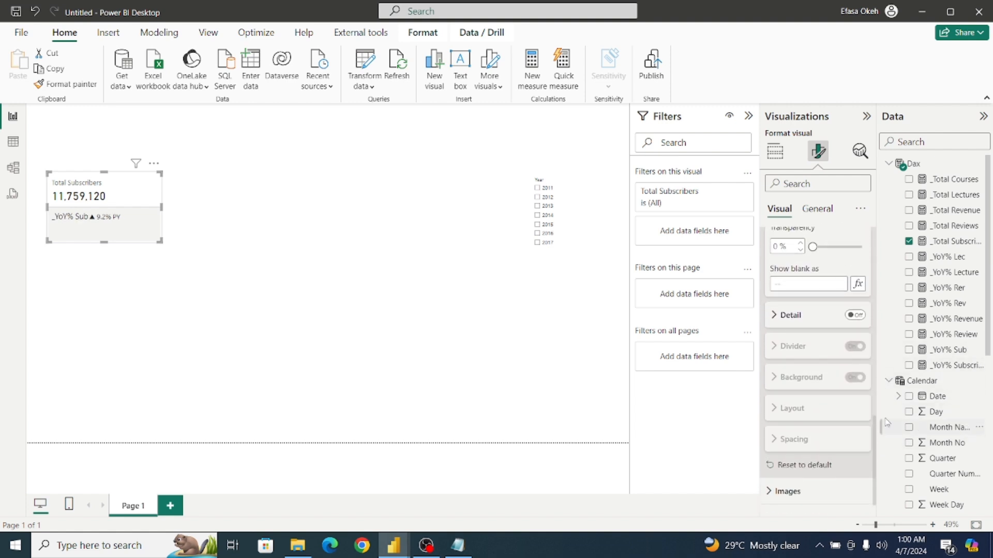
{"action": "left_click", "coordinate": [857, 318]}
{"action": "left_click_drag", "start_coordinate": [878, 435], "coordinate": [878, 329]}
{"action": "left_click", "coordinate": [827, 293]}
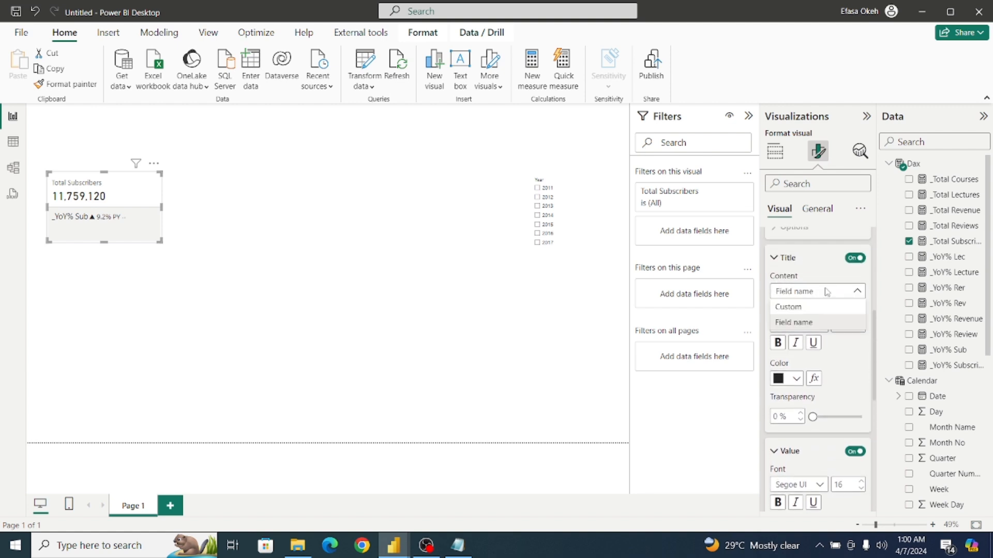
{"action": "left_click", "coordinate": [862, 318]}
{"action": "mouse_move", "coordinate": [878, 332]}
{"action": "left_mouse_down"}
{"action": "mouse_move", "coordinate": [882, 448]}
{"action": "mouse_move", "coordinate": [868, 293]}
{"action": "mouse_move", "coordinate": [875, 312]}
{"action": "left_mouse_up"}
Apply the reference label settings to All labels and turn off their background and divider.
{"action": "left_click", "coordinate": [845, 325]}
{"action": "left_click", "coordinate": [827, 340]}
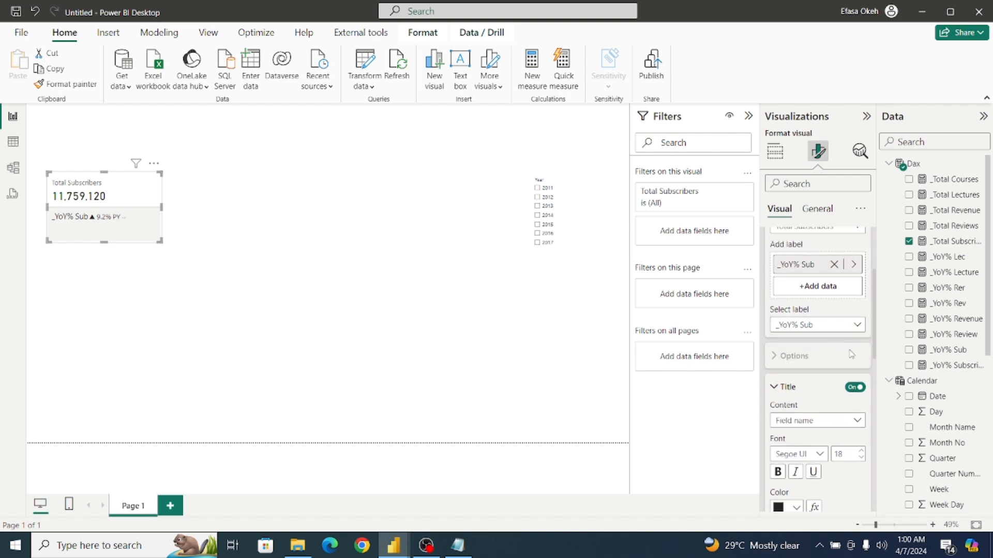
{"action": "scroll", "coordinate": [858, 362], "scroll_direction": "down", "scroll_amount": 10}
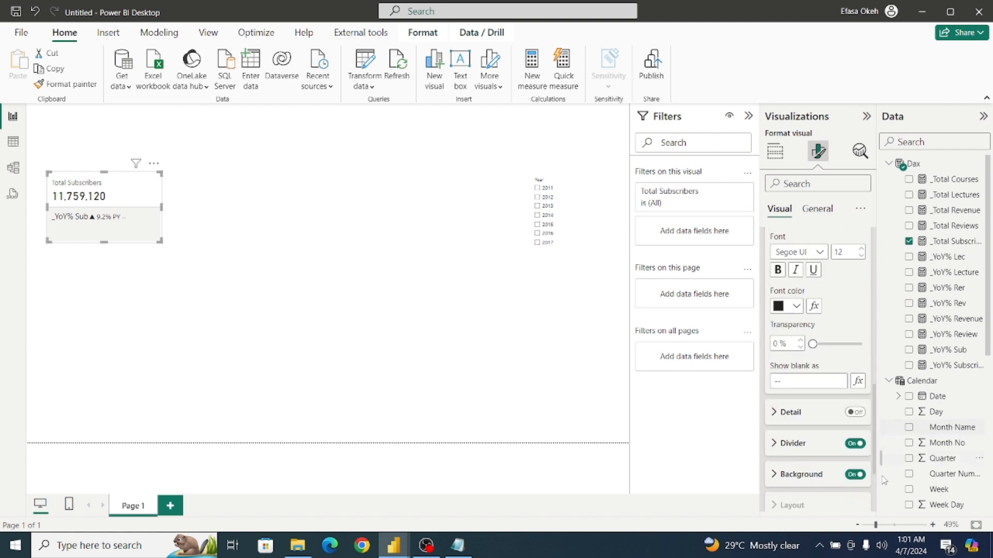
{"action": "left_click", "coordinate": [854, 359]}
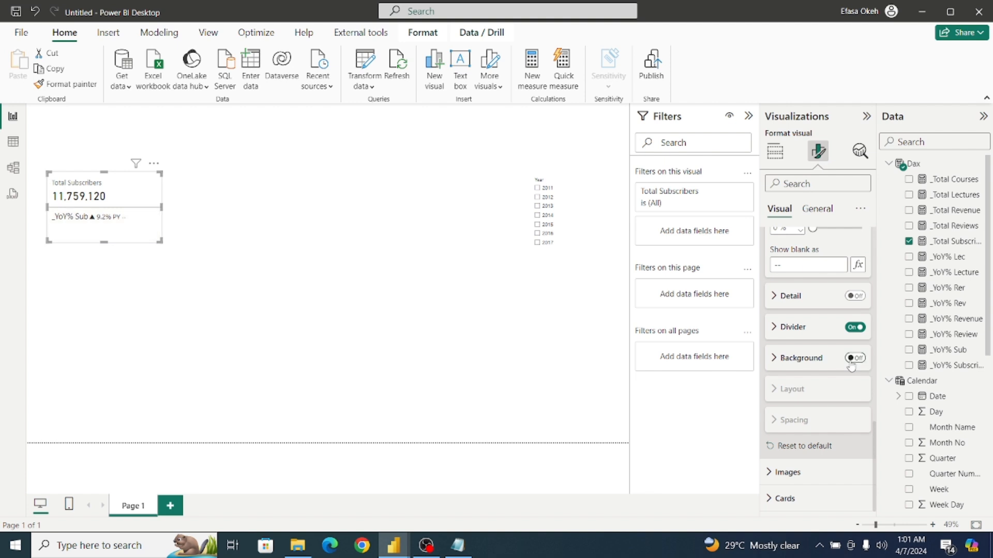
{"action": "left_click", "coordinate": [854, 327]}
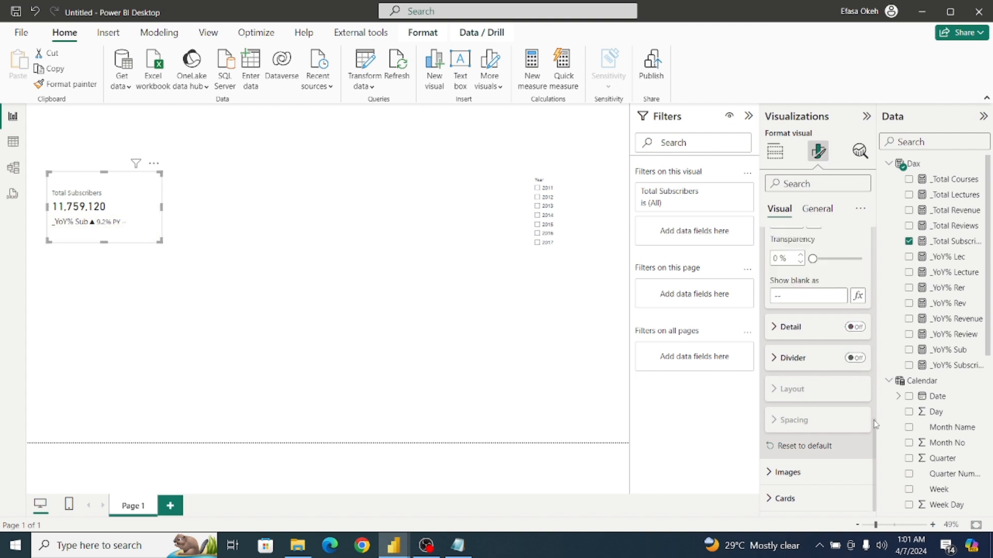
Turn off the reference label title for All and for _YoY% Sub, and make the Total Subscribers card taller.
{"action": "left_click_drag", "start_coordinate": [875, 424], "coordinate": [876, 319]}
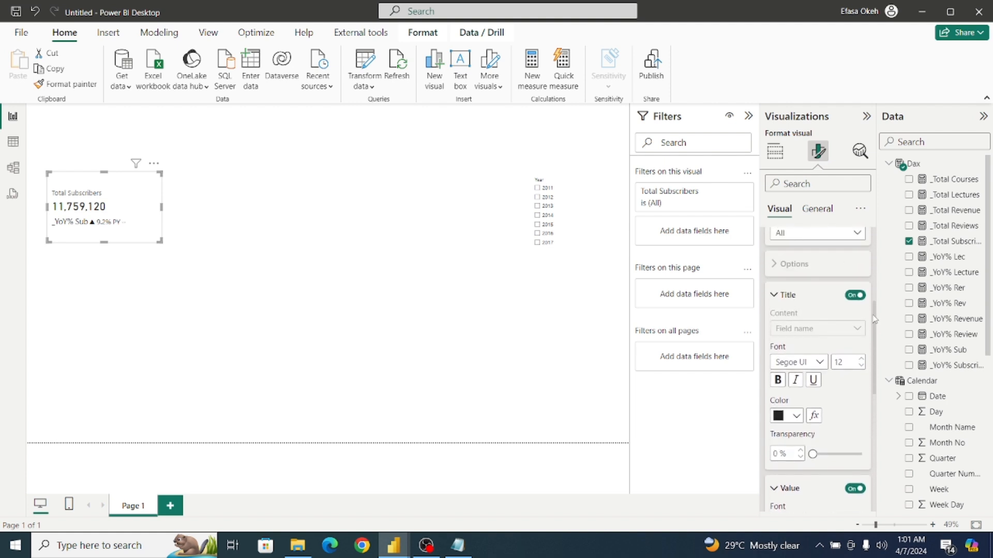
{"action": "left_click", "coordinate": [849, 296]}
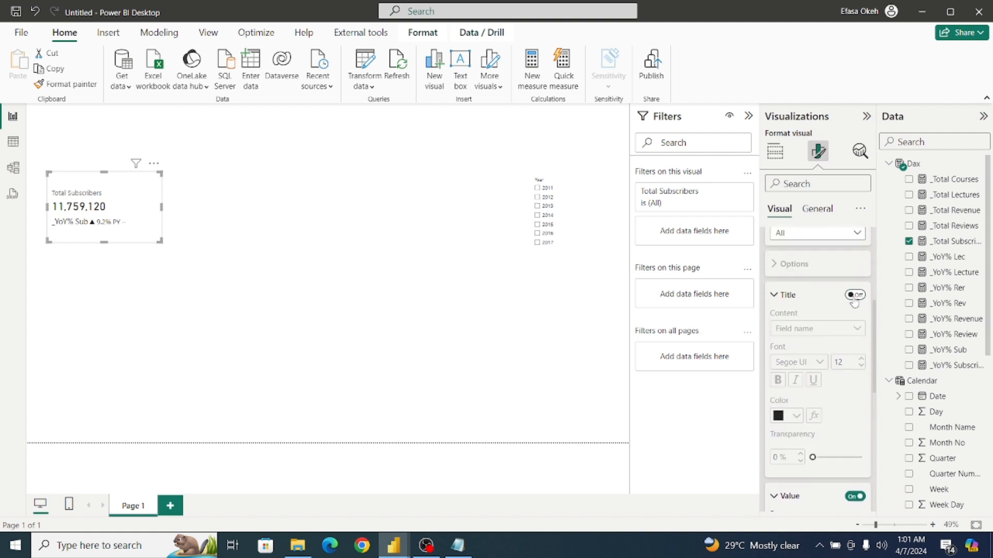
{"action": "left_click", "coordinate": [826, 233]}
{"action": "left_click", "coordinate": [825, 263]}
{"action": "left_click", "coordinate": [853, 295]}
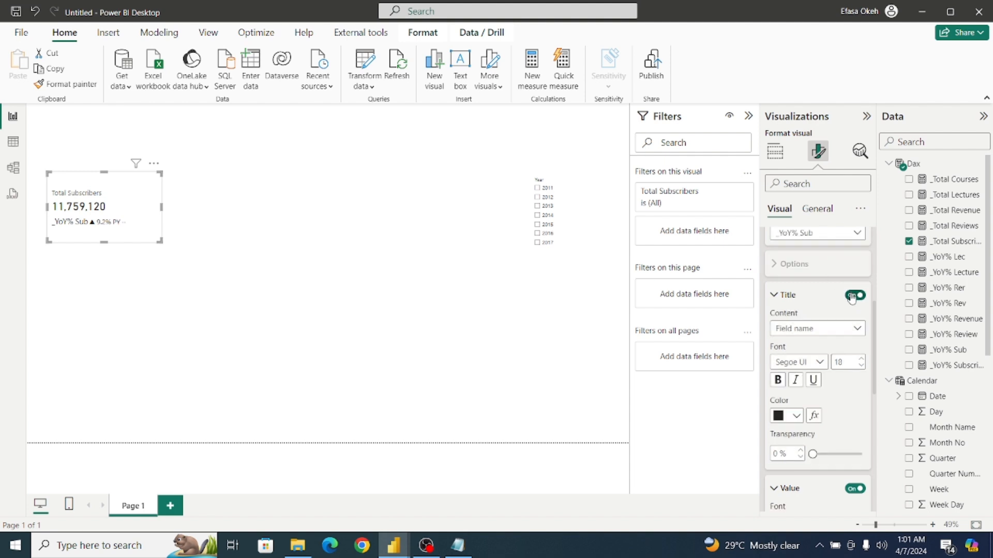
{"action": "left_click", "coordinate": [853, 295]}
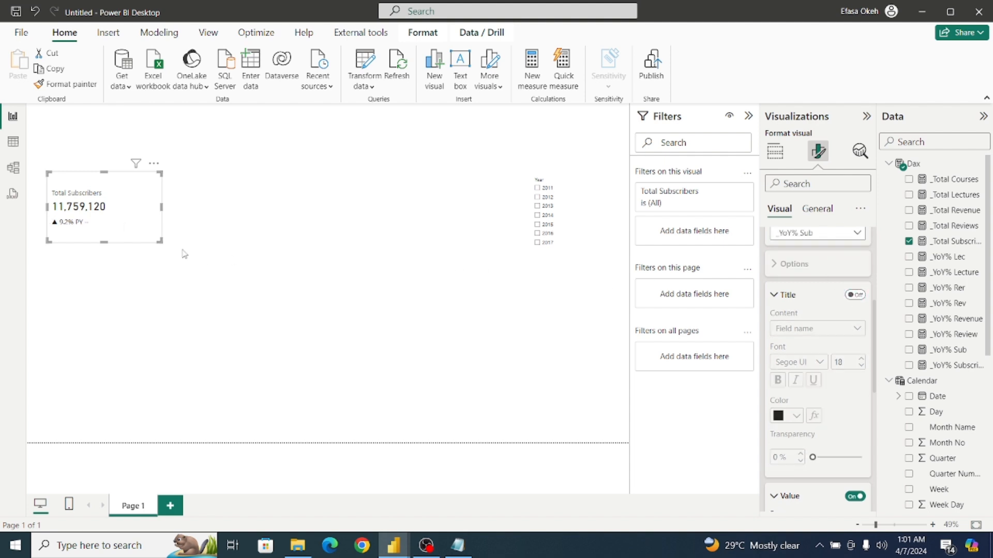
{"action": "left_click_drag", "start_coordinate": [158, 241], "coordinate": [159, 266]}
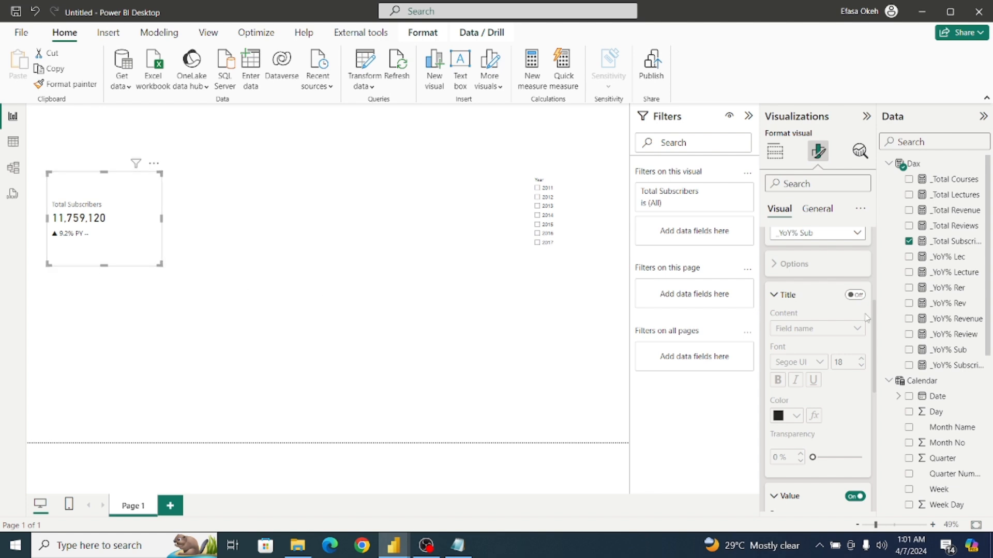
Turn off the detail of the _YoY% Sub reference label on the Total Subscribers card.
{"action": "scroll", "coordinate": [873, 339], "scroll_direction": "up", "scroll_amount": 3}
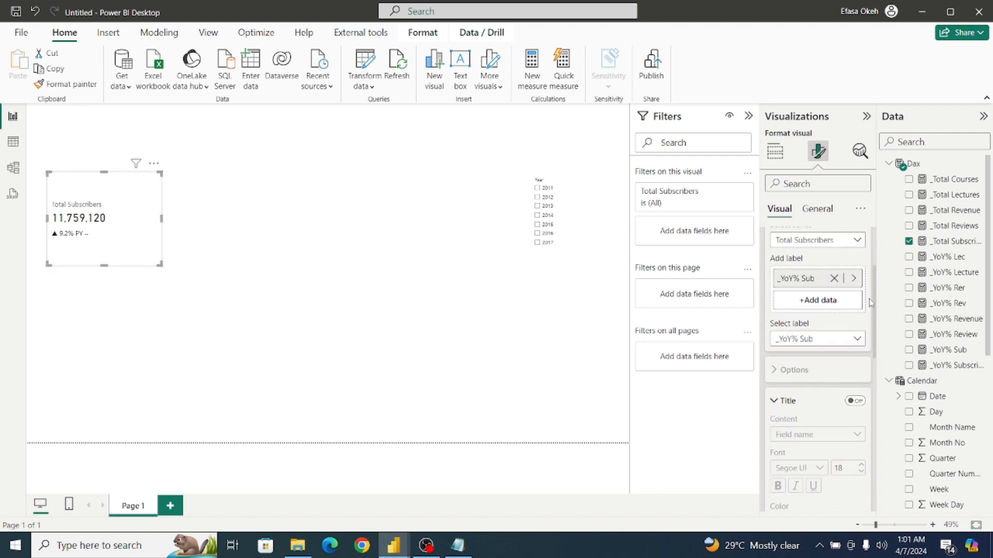
{"action": "left_click", "coordinate": [821, 337]}
{"action": "left_click", "coordinate": [823, 354]}
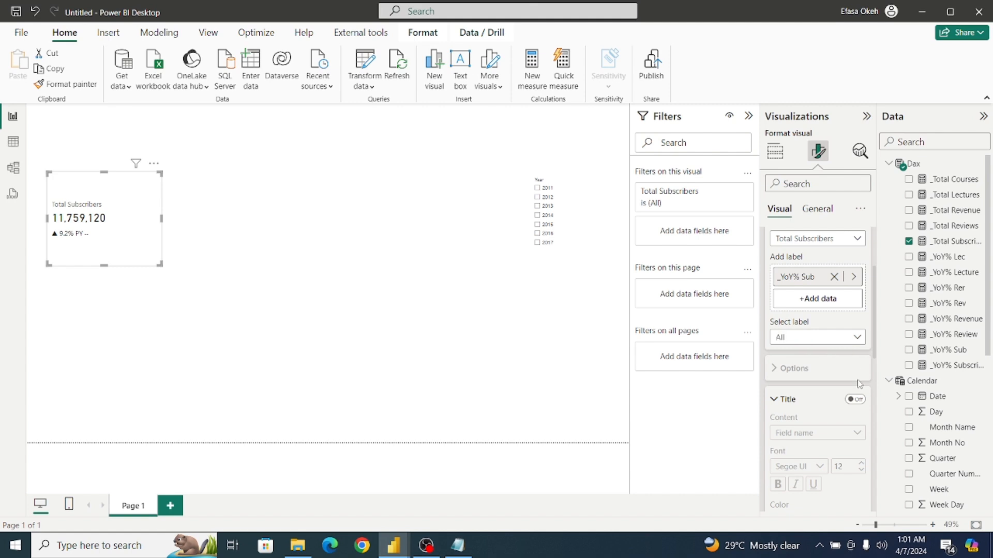
{"action": "left_click", "coordinate": [855, 399]}
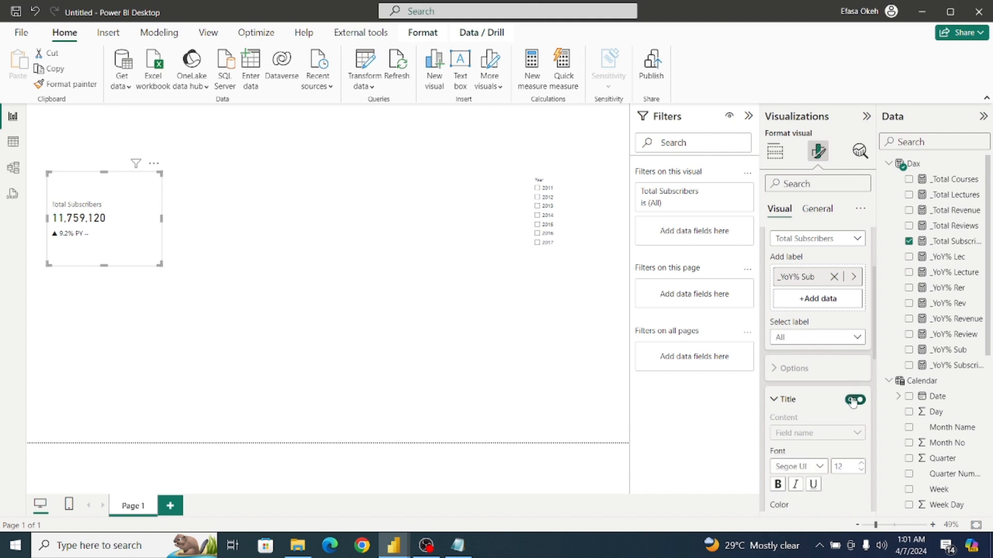
{"action": "left_click", "coordinate": [786, 400]}
{"action": "scroll", "coordinate": [874, 370], "scroll_direction": "down", "scroll_amount": 3}
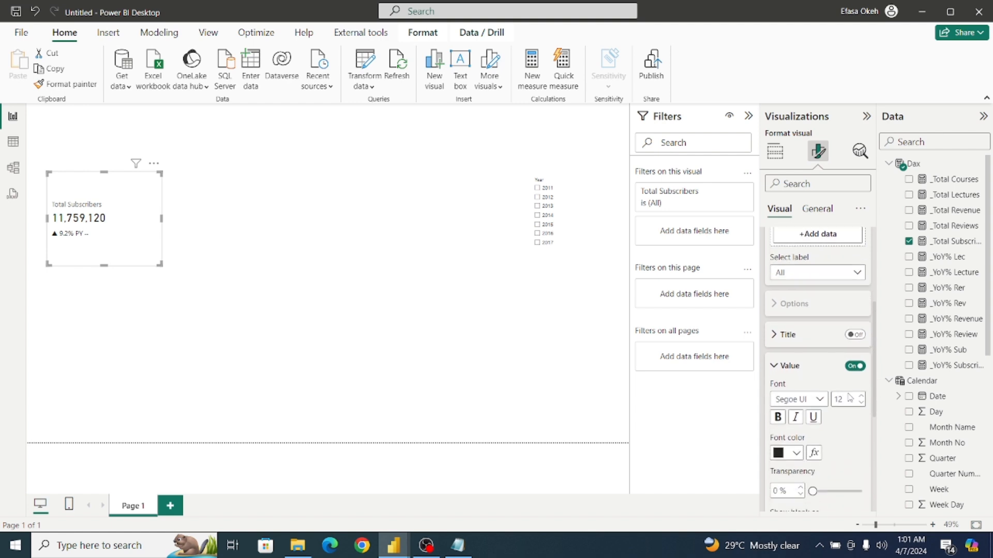
{"action": "left_click", "coordinate": [815, 276]}
{"action": "left_click", "coordinate": [811, 303]}
{"action": "left_click", "coordinate": [860, 403]}
{"action": "left_click_drag", "start_coordinate": [874, 412], "coordinate": [883, 469]}
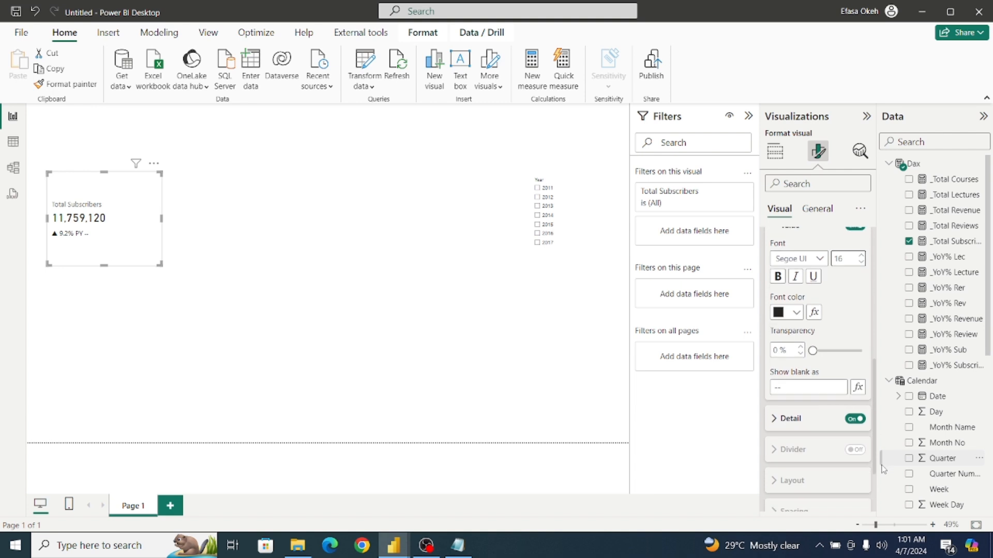
{"action": "left_click", "coordinate": [850, 419]}
{"action": "left_click_drag", "start_coordinate": [874, 443], "coordinate": [870, 283]}
{"action": "left_click", "coordinate": [790, 376]}
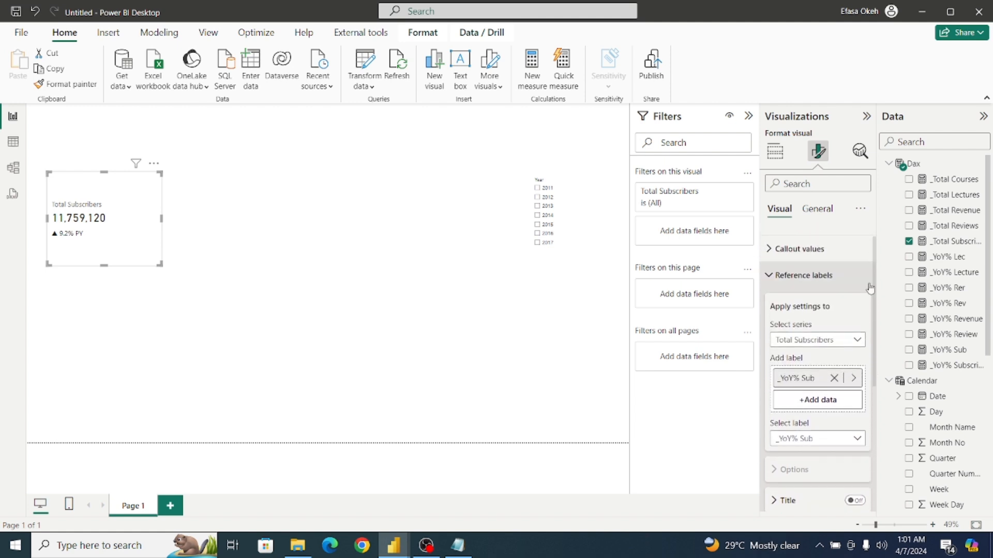
{"action": "left_click", "coordinate": [769, 272]}
Move the Total Subscribers card slightly higher on the report page and deselect it.
{"action": "left_click", "coordinate": [395, 290]}
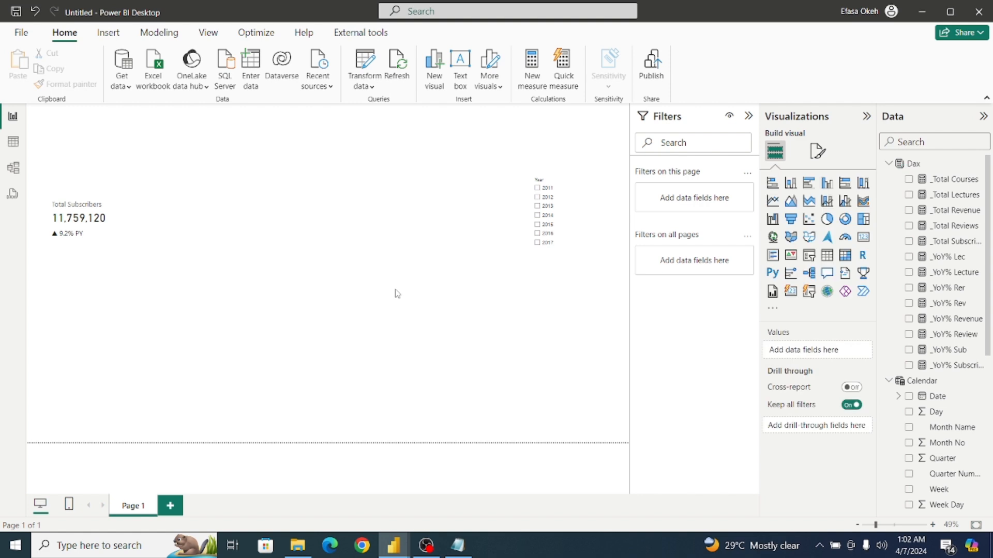
{"action": "left_click", "coordinate": [116, 244]}
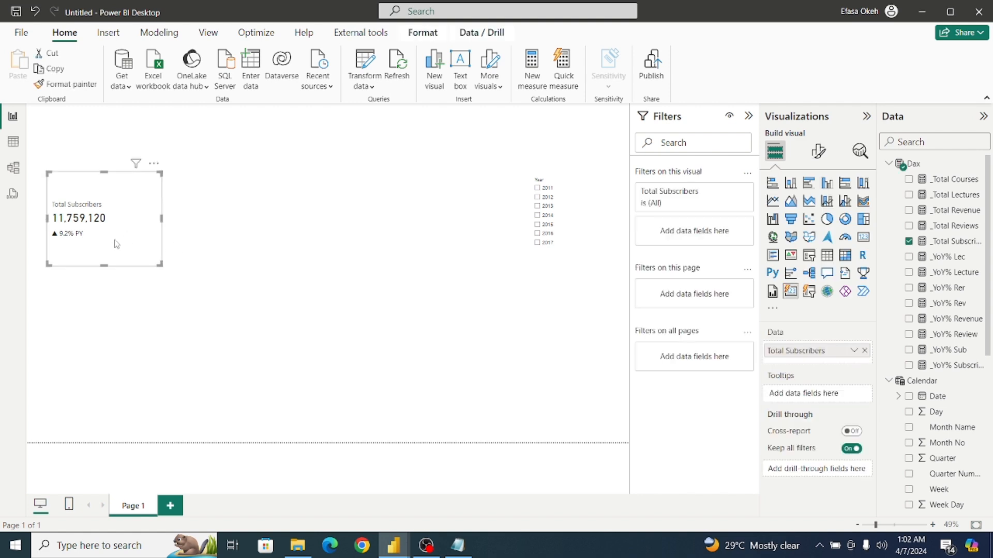
{"action": "left_click_drag", "start_coordinate": [117, 244], "coordinate": [114, 218]}
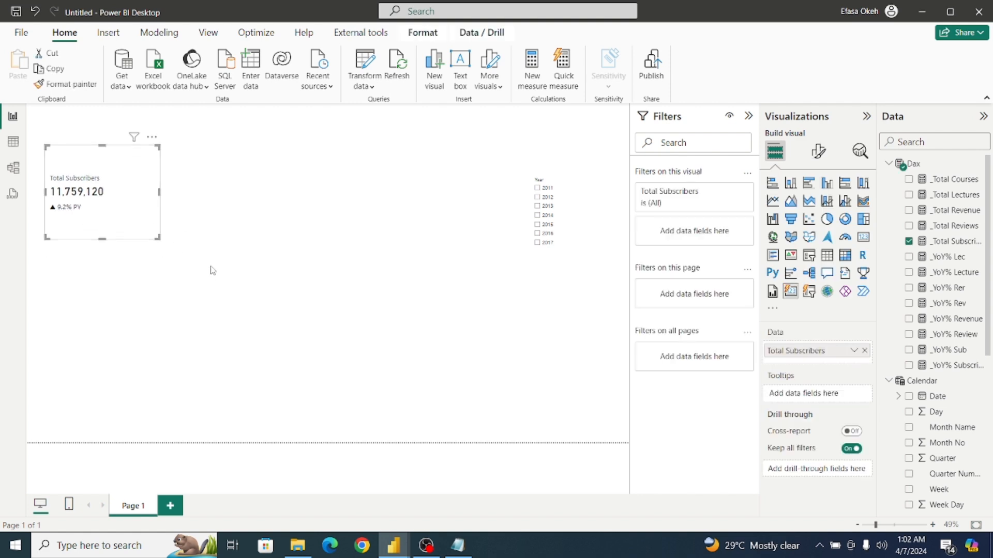
{"action": "left_click", "coordinate": [250, 253]}
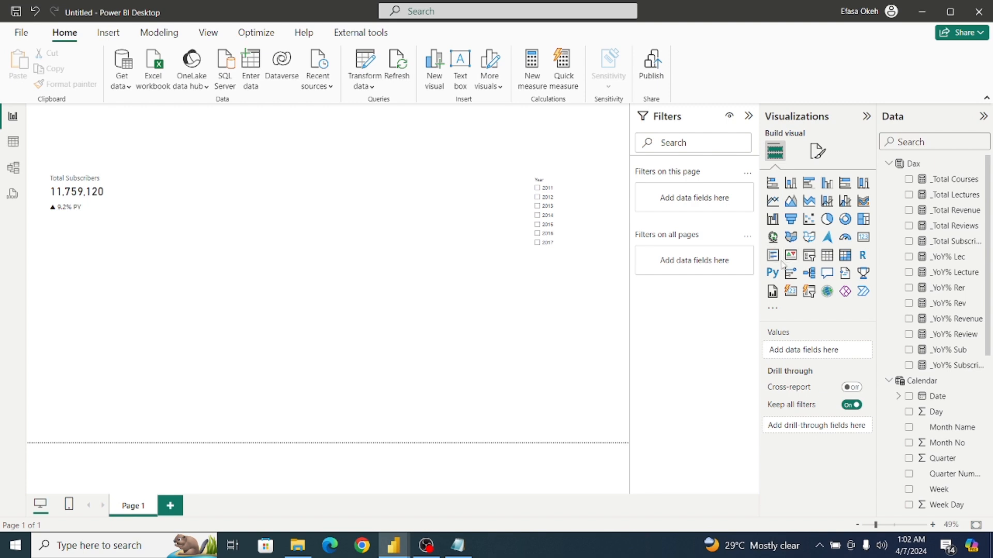
Insert a new, enlarged card beside the Total Subscribers card and show the _Total Revenue measure in it.
{"action": "left_click", "coordinate": [789, 294]}
{"action": "mouse_move", "coordinate": [242, 175]}
{"action": "left_mouse_down"}
{"action": "mouse_move", "coordinate": [267, 218]}
{"action": "mouse_move", "coordinate": [234, 185]}
{"action": "left_mouse_up"}
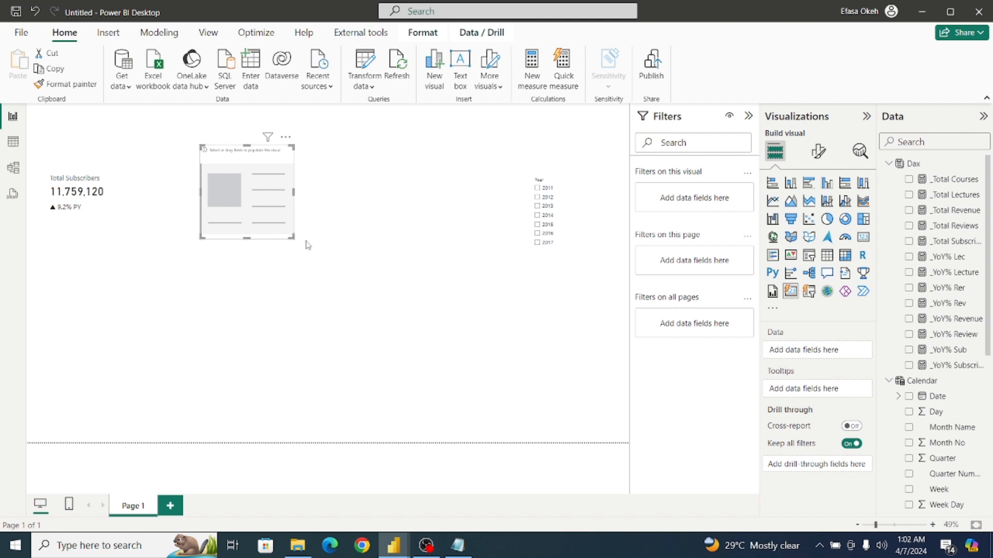
{"action": "left_click_drag", "start_coordinate": [305, 241], "coordinate": [343, 287]}
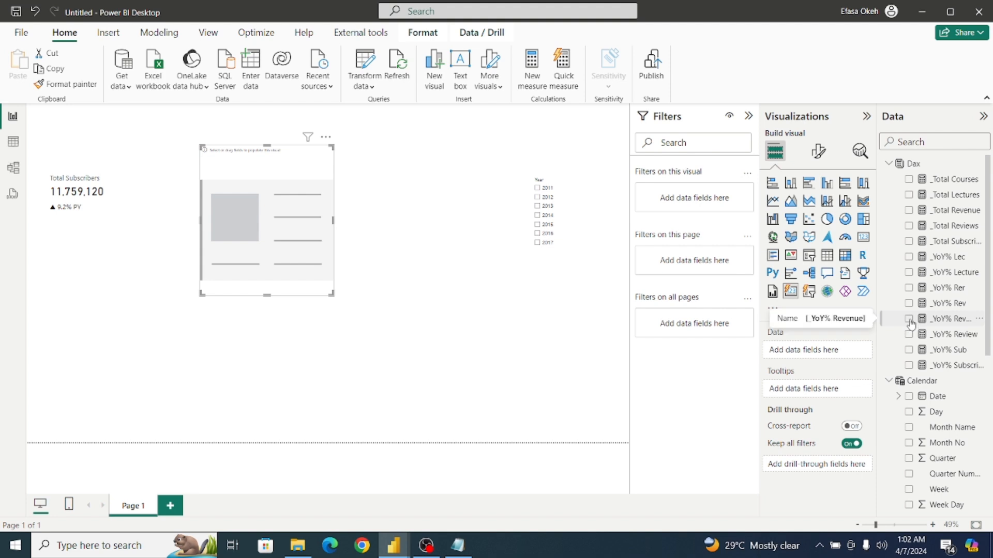
{"action": "left_click", "coordinate": [909, 211]}
{"action": "left_click_drag", "start_coordinate": [279, 273], "coordinate": [290, 268]}
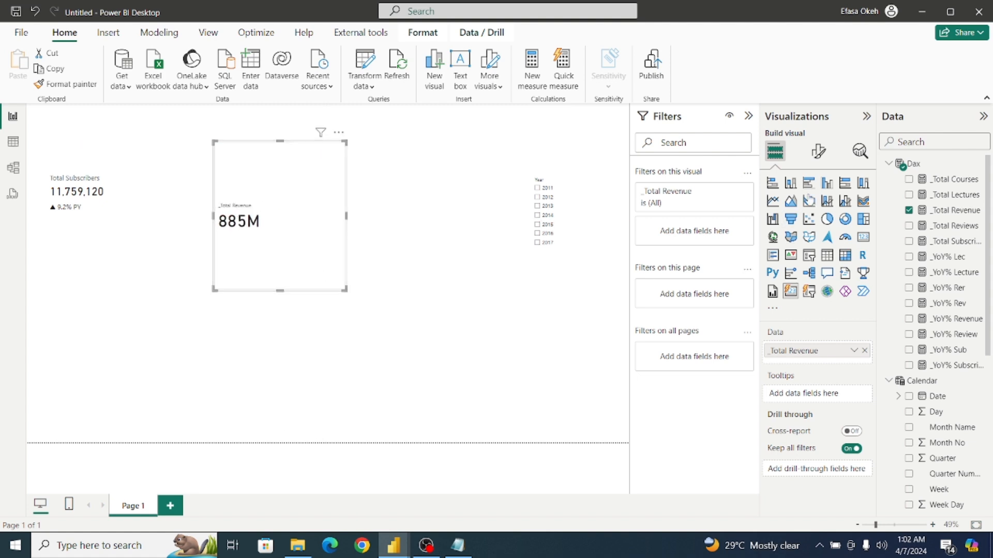
Set the _Total Revenue card's callout value font size to 30 for all series.
{"action": "left_click", "coordinate": [818, 152]}
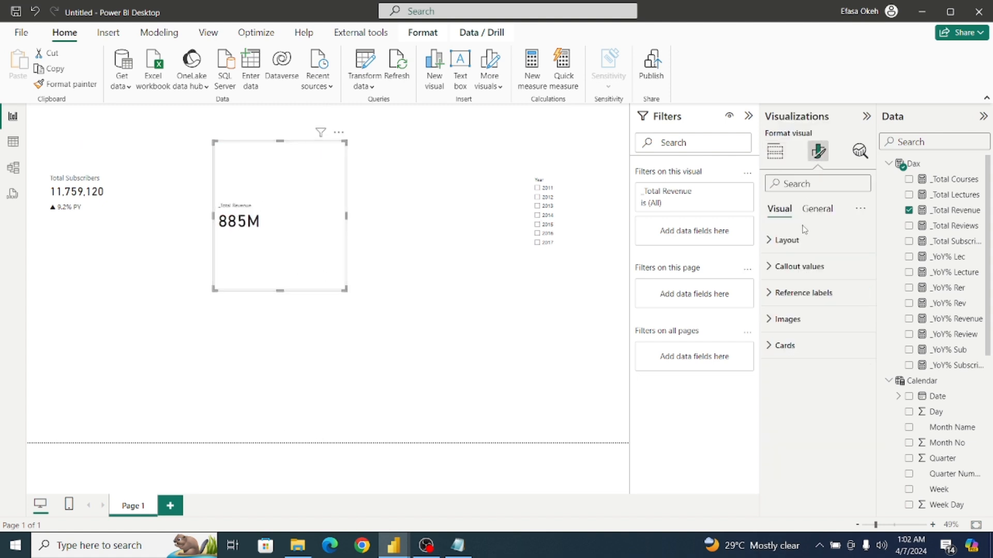
{"action": "left_click", "coordinate": [783, 243]}
{"action": "left_click", "coordinate": [783, 242]}
{"action": "left_click", "coordinate": [782, 268]}
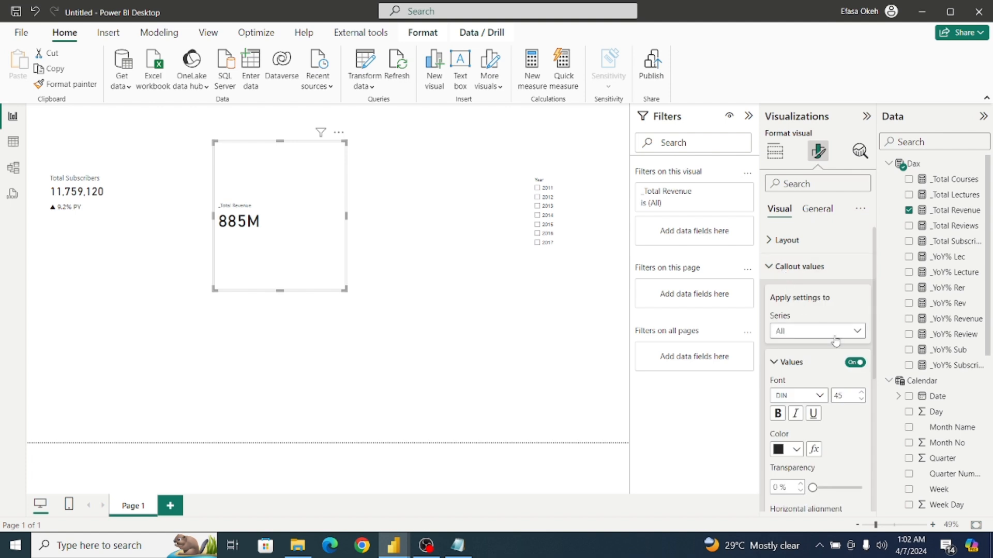
{"action": "left_click", "coordinate": [850, 394]}
Set the callout label of the _Total Revenue series to font size 16 and color it black.
{"action": "left_click", "coordinate": [820, 331]}
{"action": "left_click", "coordinate": [815, 365]}
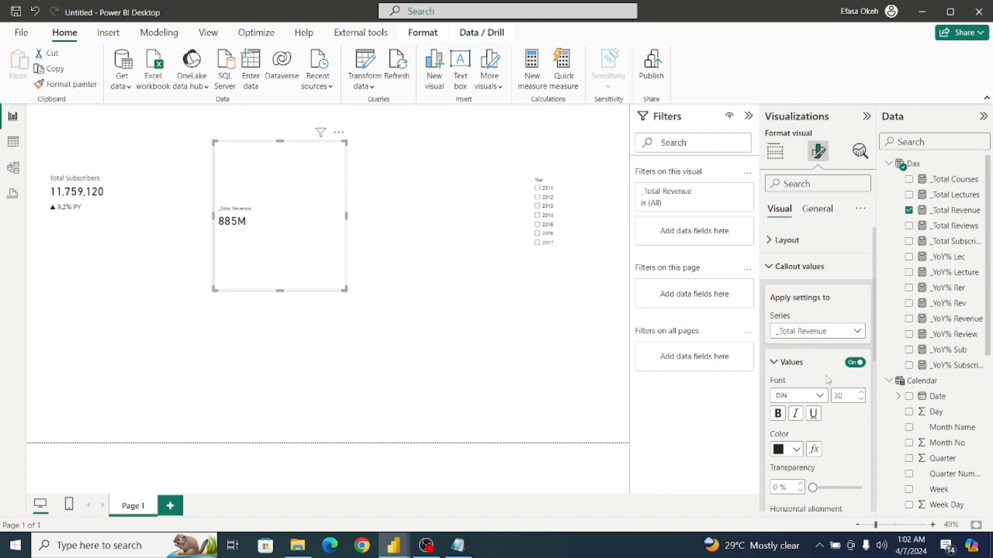
{"action": "left_click_drag", "start_coordinate": [875, 359], "coordinate": [883, 477]}
{"action": "left_click", "coordinate": [777, 425]}
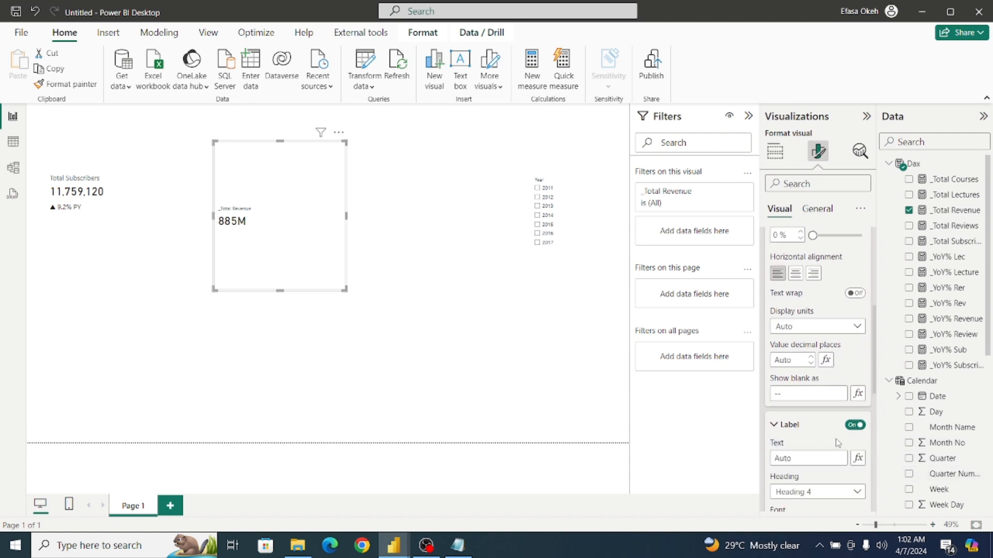
{"action": "left_click_drag", "start_coordinate": [875, 385], "coordinate": [882, 430]}
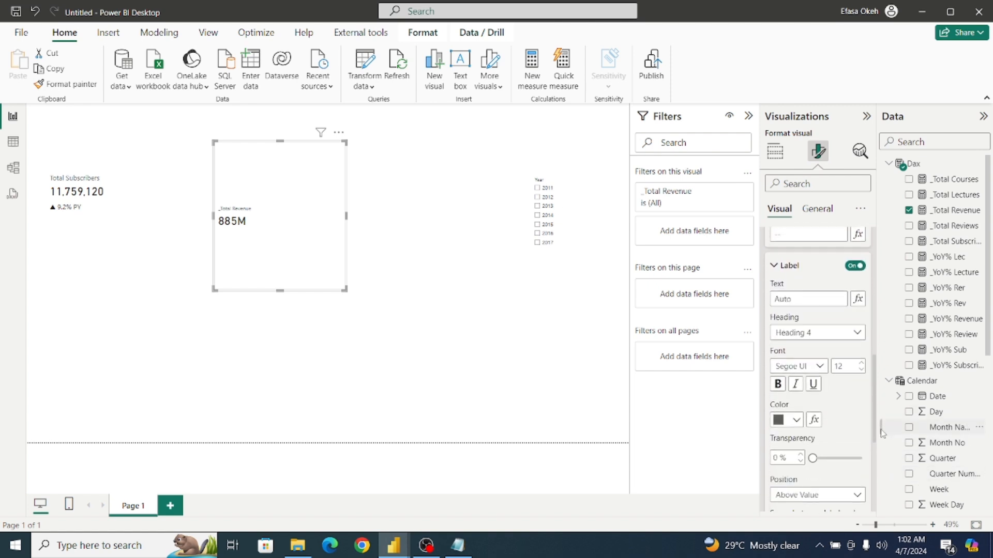
{"action": "left_click", "coordinate": [860, 363]}
{"action": "left_click", "coordinate": [799, 420]}
{"action": "left_click", "coordinate": [804, 369]}
{"action": "left_click", "coordinate": [862, 364]}
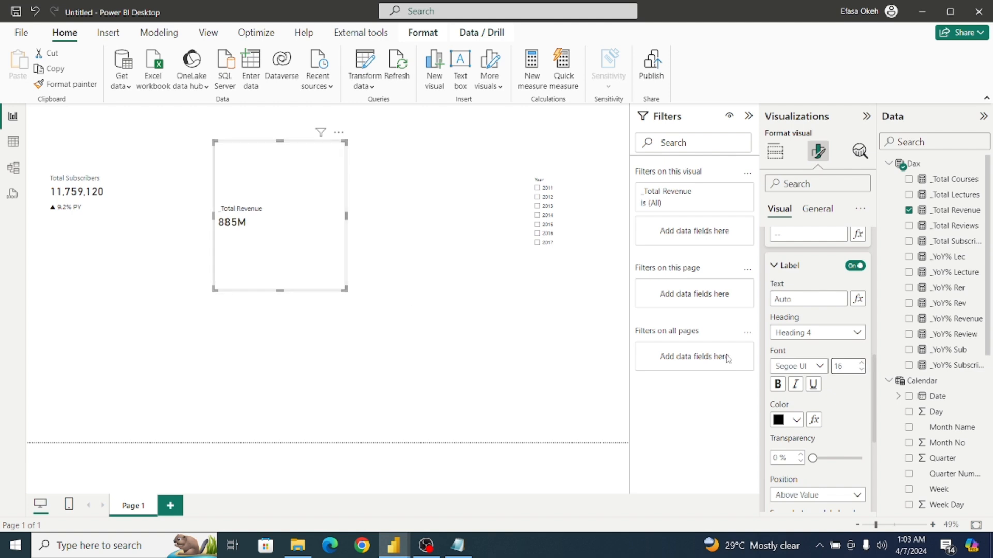
{"action": "left_click_drag", "start_coordinate": [874, 391], "coordinate": [871, 257]}
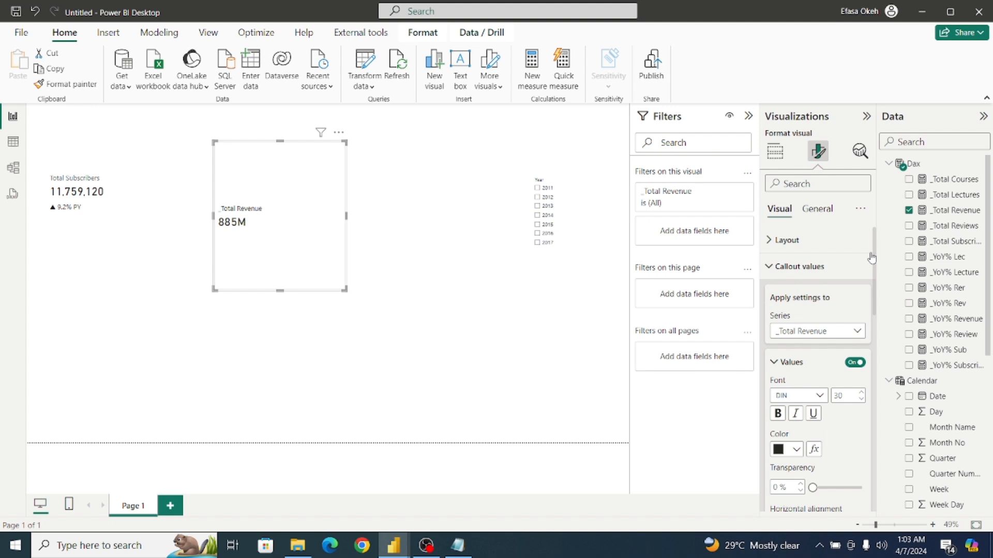
{"action": "left_click", "coordinate": [770, 267]}
Rename the revenue card's data field to Total Revenue and move the card slightly lower on the page.
{"action": "left_click", "coordinate": [776, 184]}
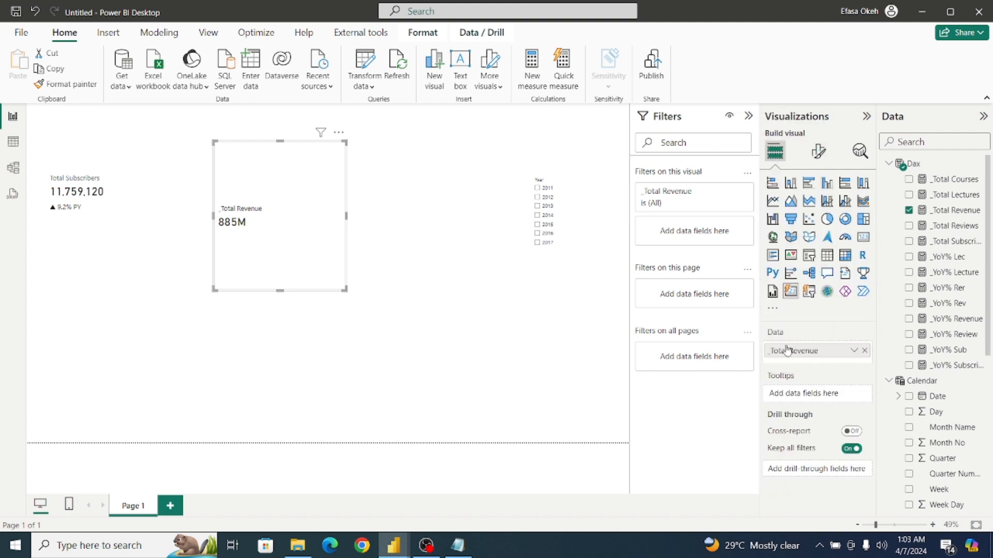
{"action": "double_click", "coordinate": [775, 352]}
{"action": "key", "text": "Left"}
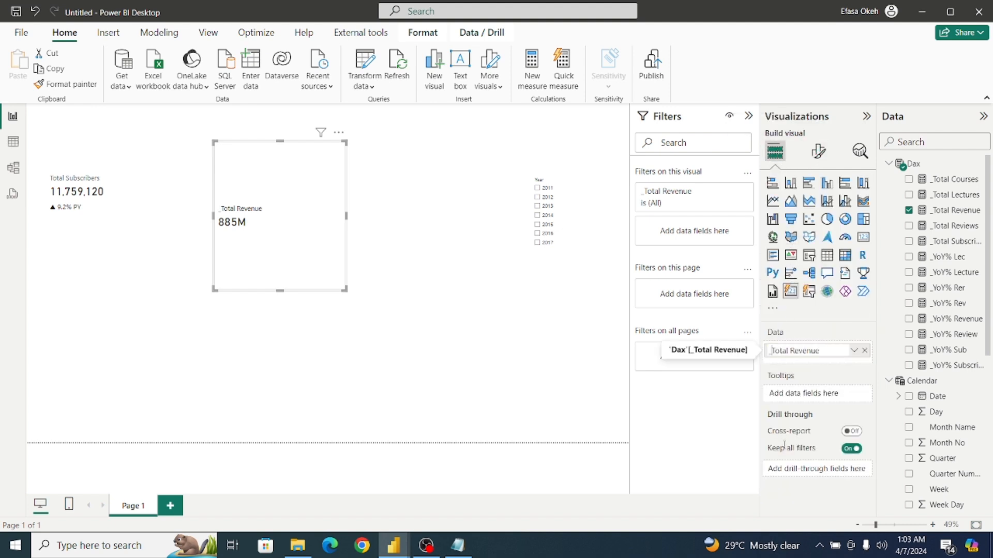
{"action": "key", "text": "Delete"}
{"action": "key", "text": "Return"}
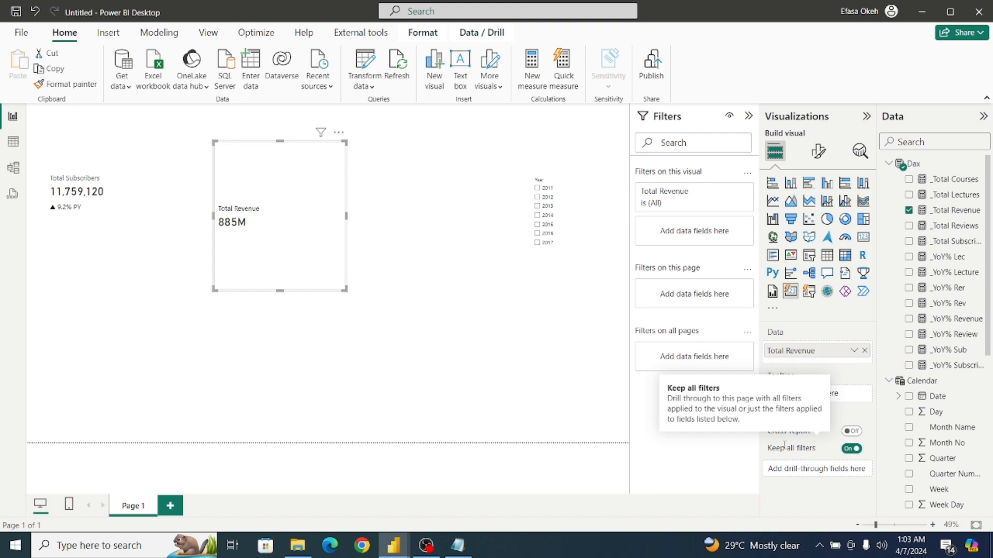
{"action": "mouse_move", "coordinate": [300, 264]}
{"action": "left_mouse_down"}
{"action": "mouse_move", "coordinate": [361, 315]}
{"action": "mouse_move", "coordinate": [290, 257]}
{"action": "mouse_move", "coordinate": [297, 279]}
{"action": "left_mouse_up"}
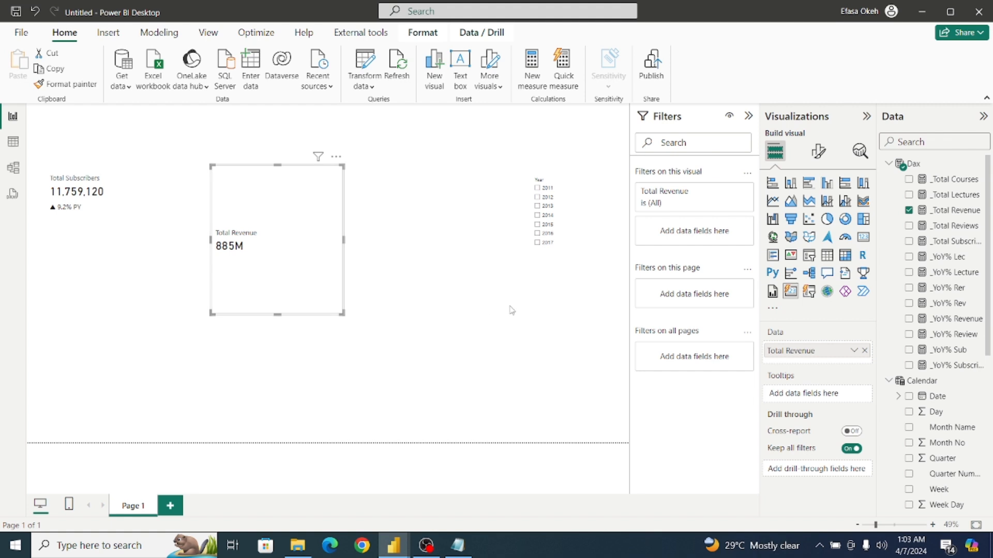
Add the _YoY% Rev measure from the Dax table as a reference label on the Total Revenue card.
{"action": "left_click", "coordinate": [825, 164]}
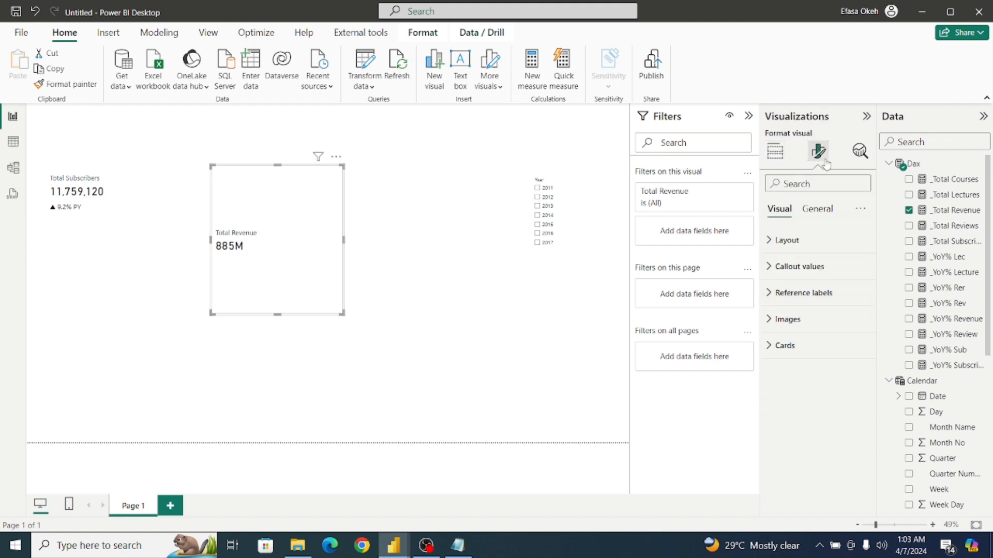
{"action": "left_click", "coordinate": [786, 293]}
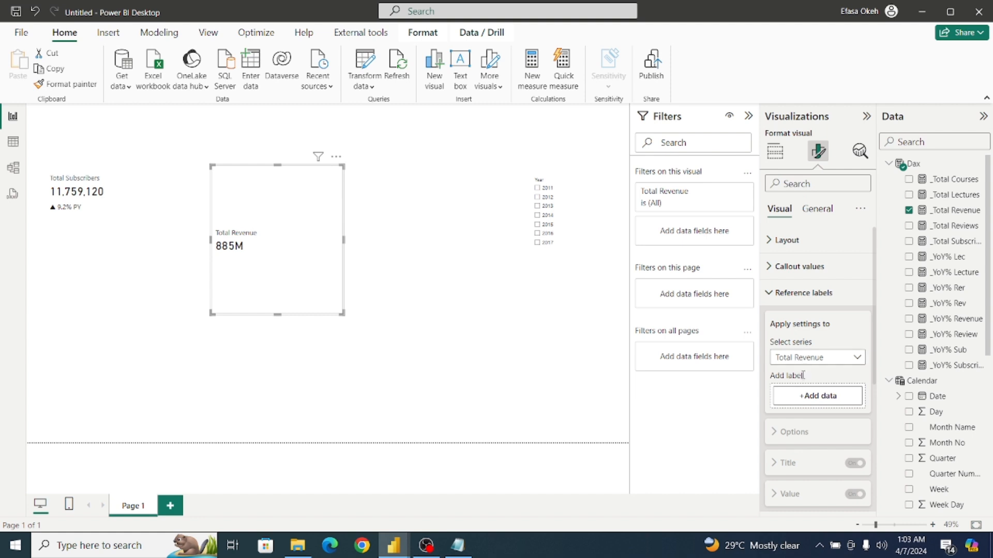
{"action": "left_click", "coordinate": [801, 396]}
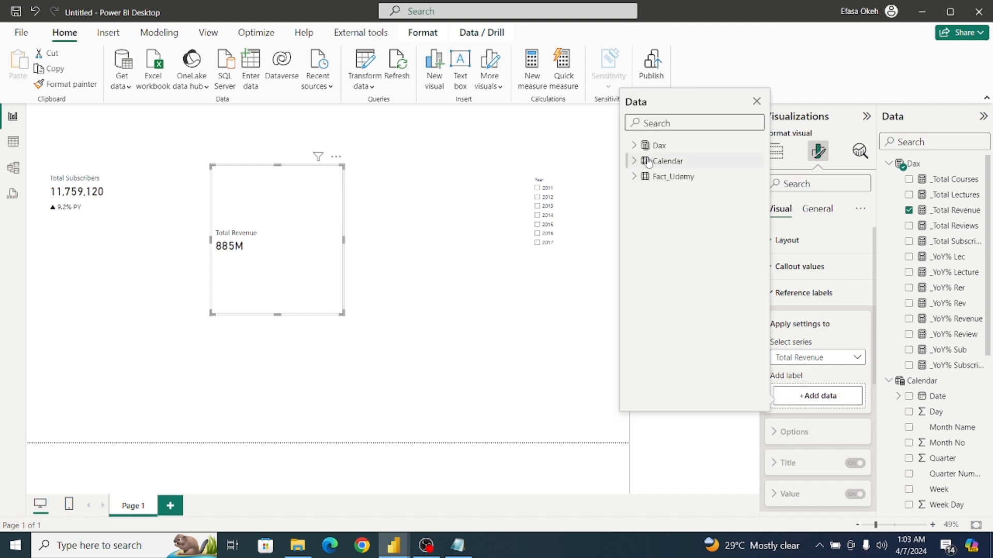
{"action": "left_click", "coordinate": [634, 146]}
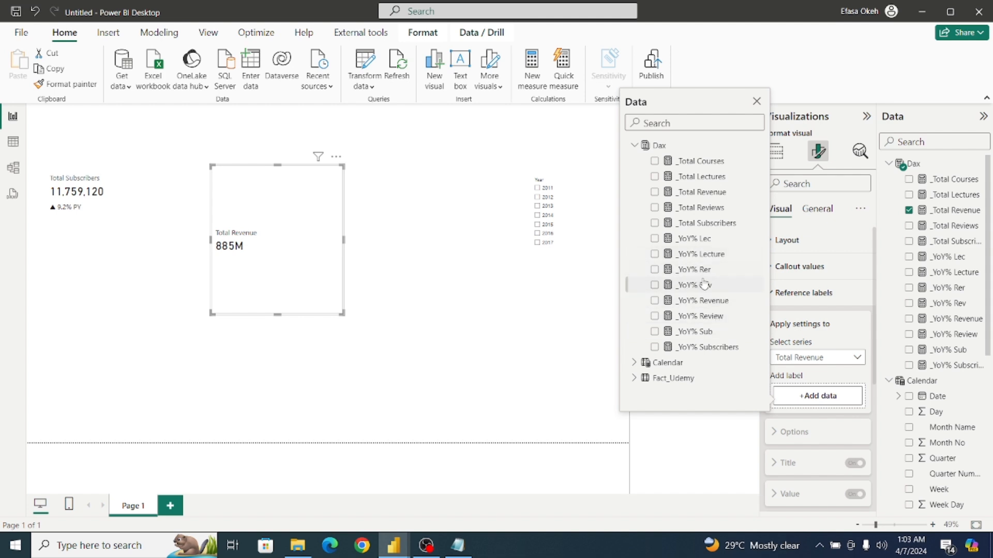
{"action": "left_click", "coordinate": [655, 285]}
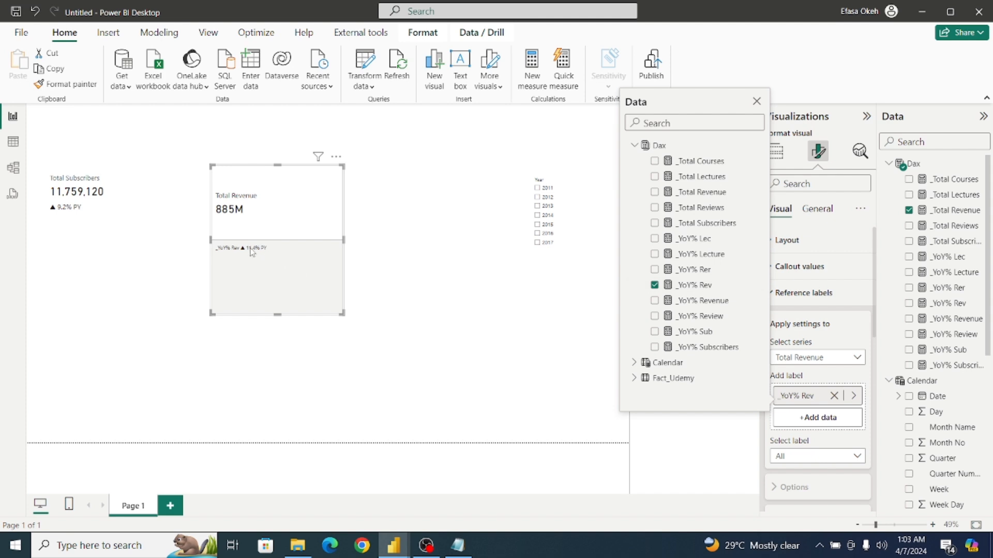
{"action": "left_click", "coordinate": [824, 126]}
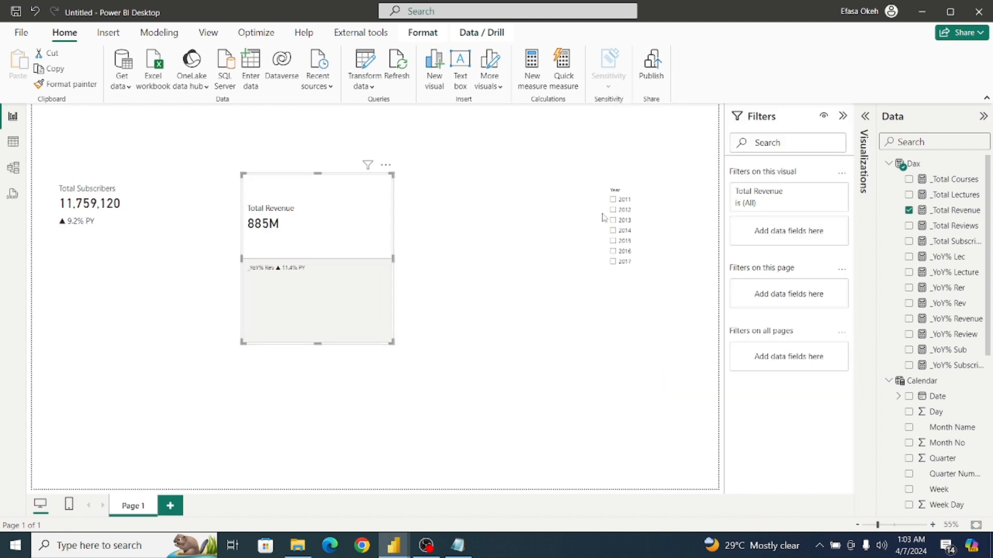
{"action": "left_click", "coordinate": [867, 127]}
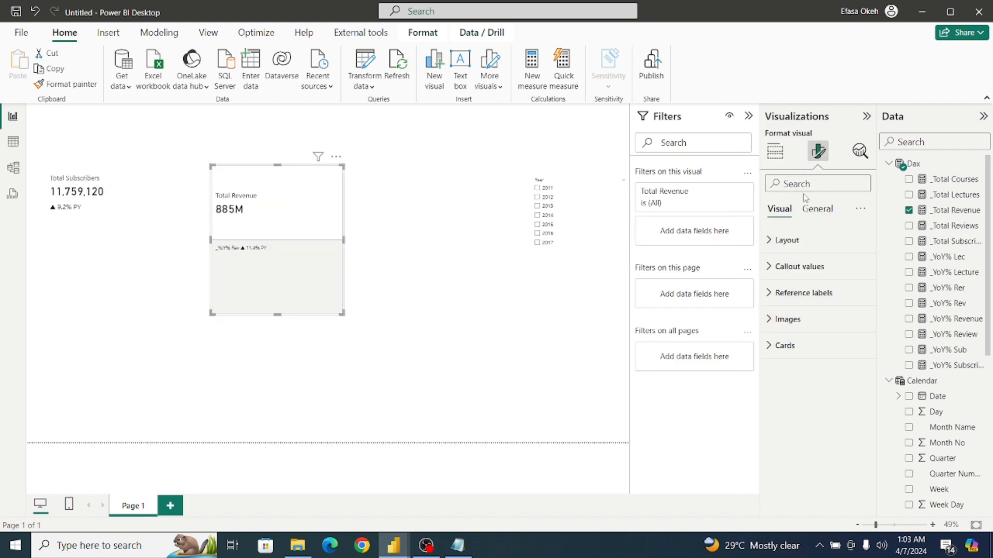
Turn off the background, divider and title for all reference labels on the Total Revenue card.
{"action": "left_click", "coordinate": [770, 293]}
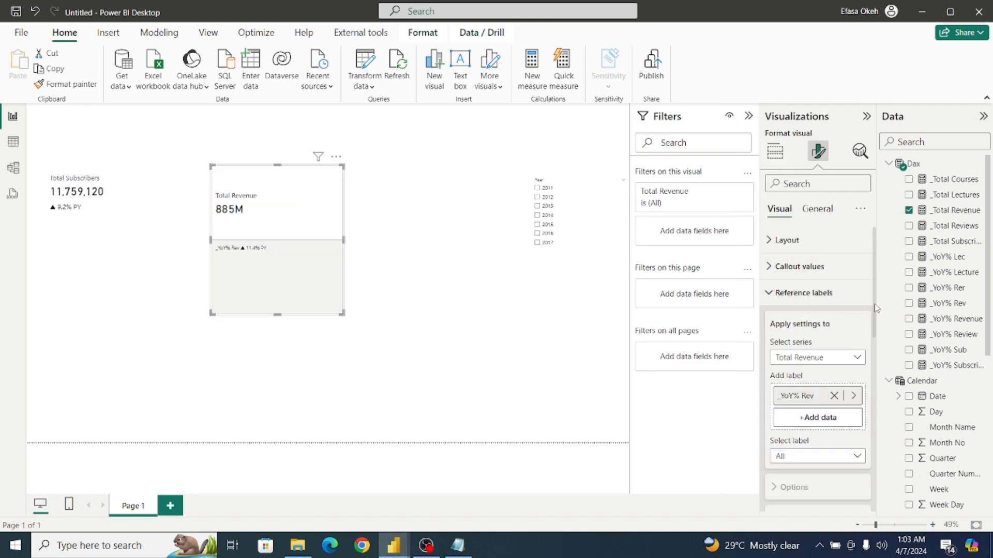
{"action": "scroll", "coordinate": [874, 313], "scroll_direction": "down", "scroll_amount": 1}
{"action": "left_click_drag", "start_coordinate": [878, 313], "coordinate": [883, 354]}
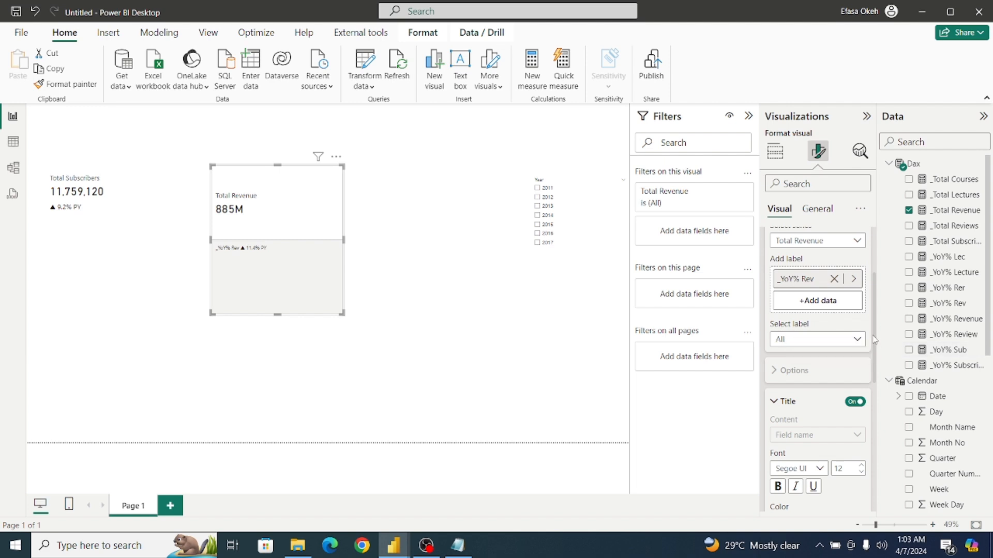
{"action": "left_click_drag", "start_coordinate": [873, 340], "coordinate": [872, 300]}
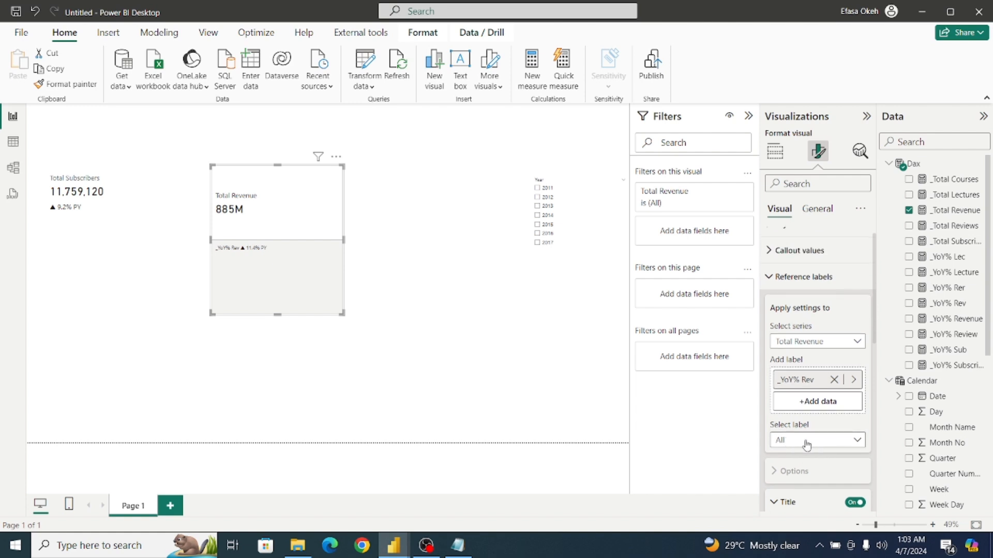
{"action": "left_click_drag", "start_coordinate": [874, 339], "coordinate": [884, 468]}
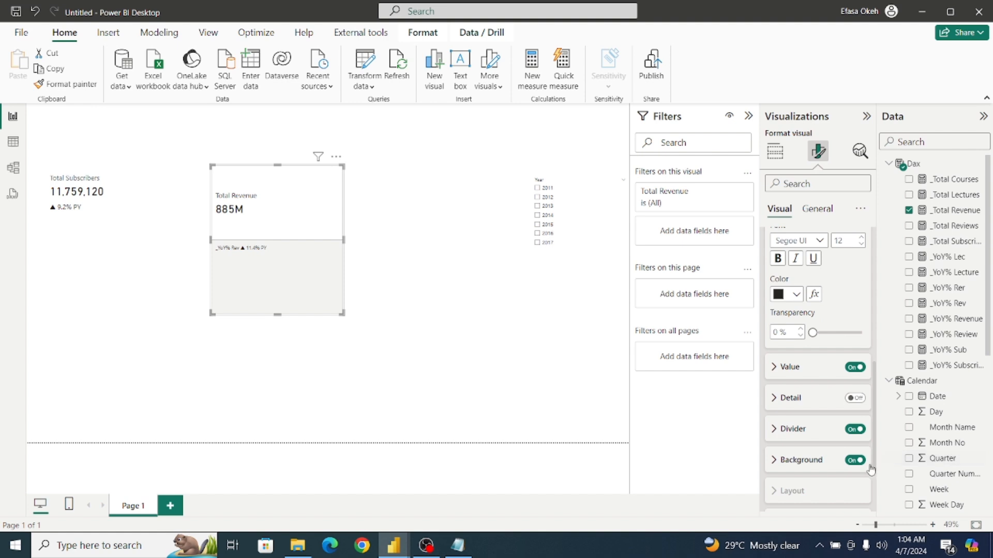
{"action": "left_click", "coordinate": [852, 462]}
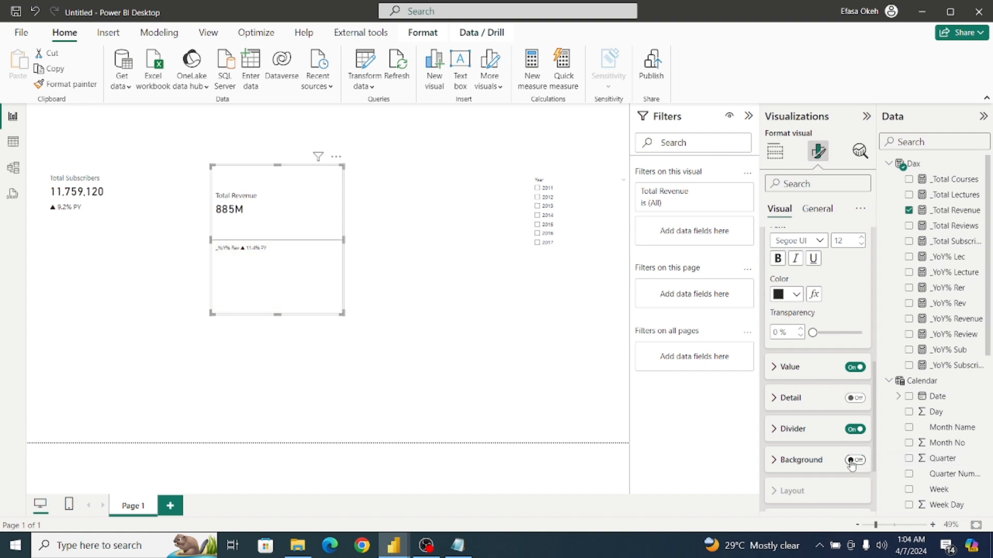
{"action": "left_click", "coordinate": [852, 431]}
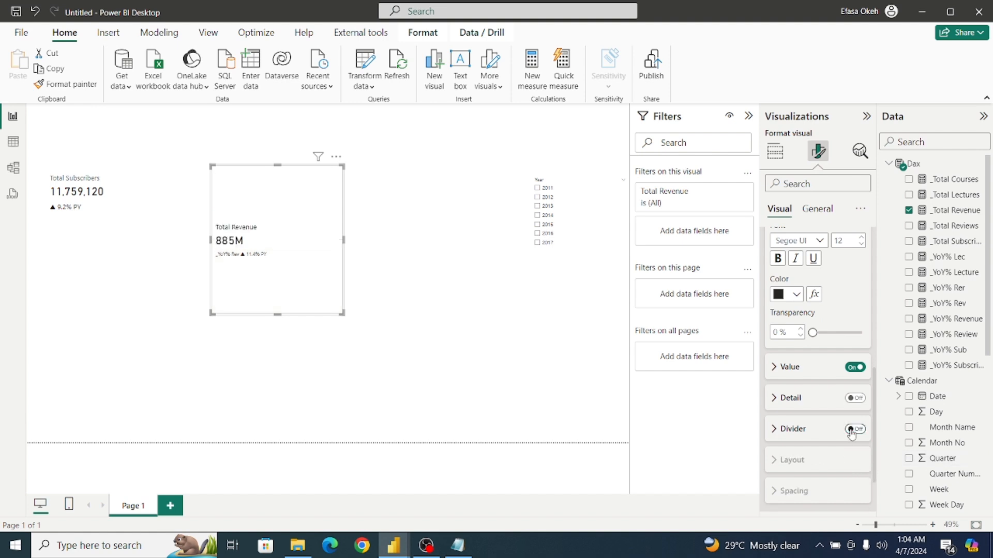
{"action": "left_click_drag", "start_coordinate": [875, 443], "coordinate": [877, 365]}
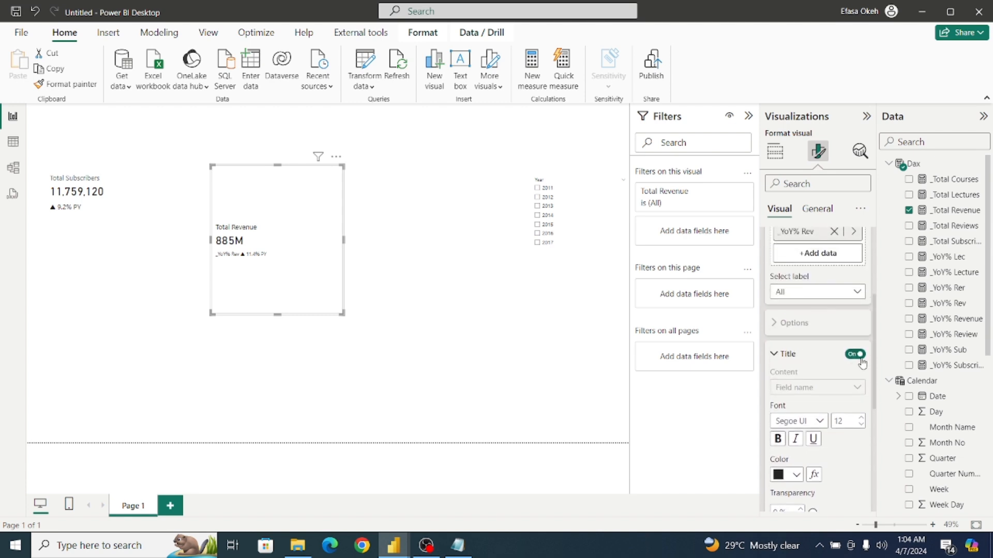
{"action": "left_click", "coordinate": [850, 355]}
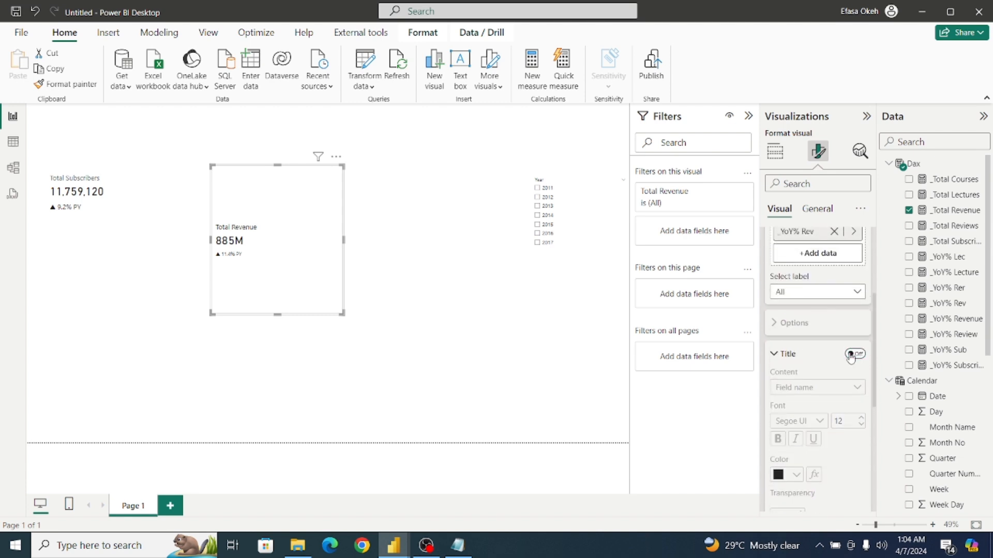
Set the value font size of the _YoY% Rev reference label to 16.
{"action": "left_click", "coordinate": [821, 297]}
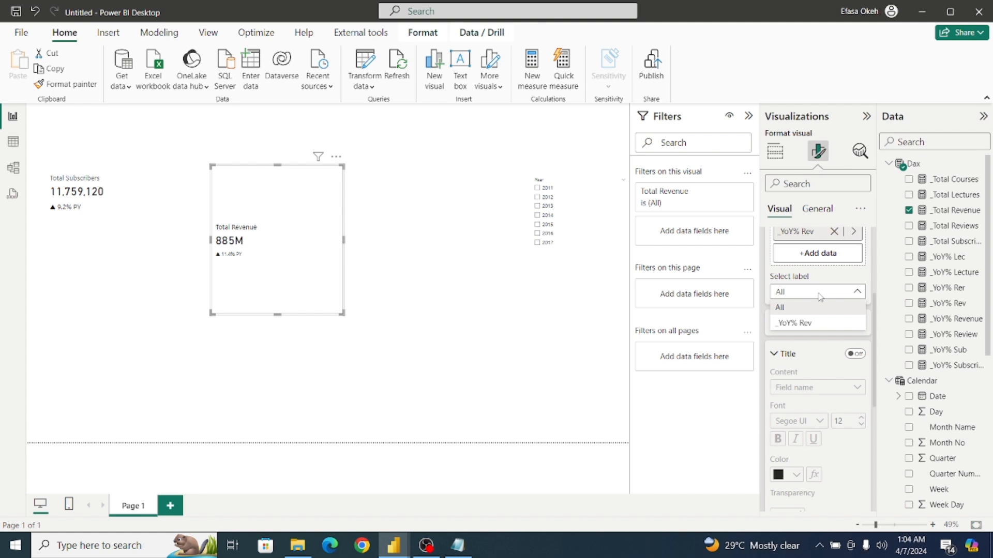
{"action": "left_click", "coordinate": [806, 324]}
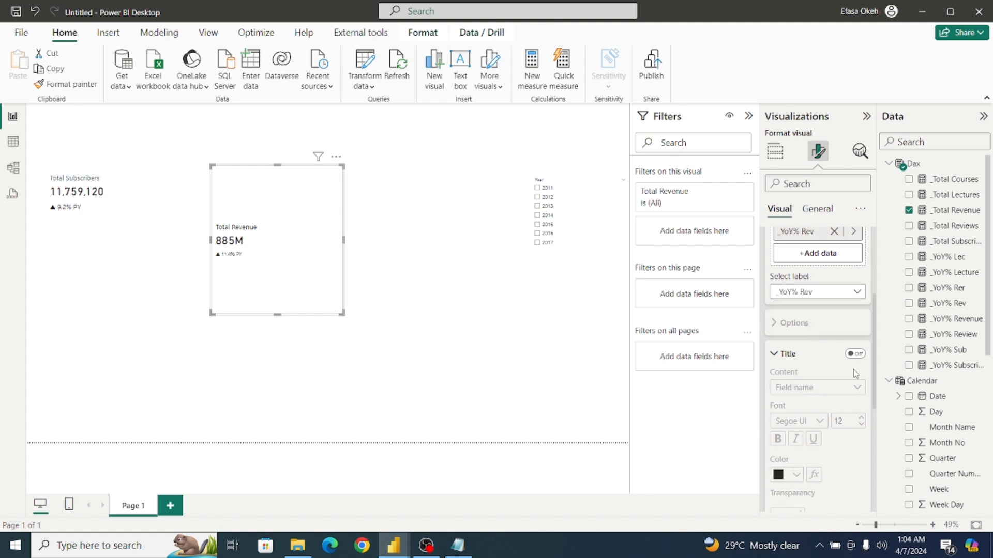
{"action": "left_click_drag", "start_coordinate": [875, 339], "coordinate": [876, 419]}
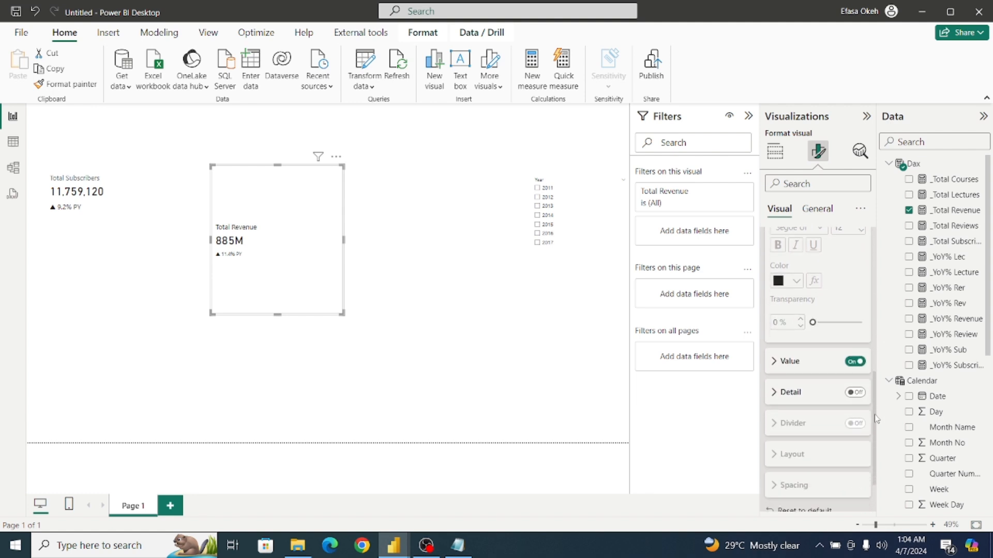
{"action": "left_click", "coordinate": [776, 363]}
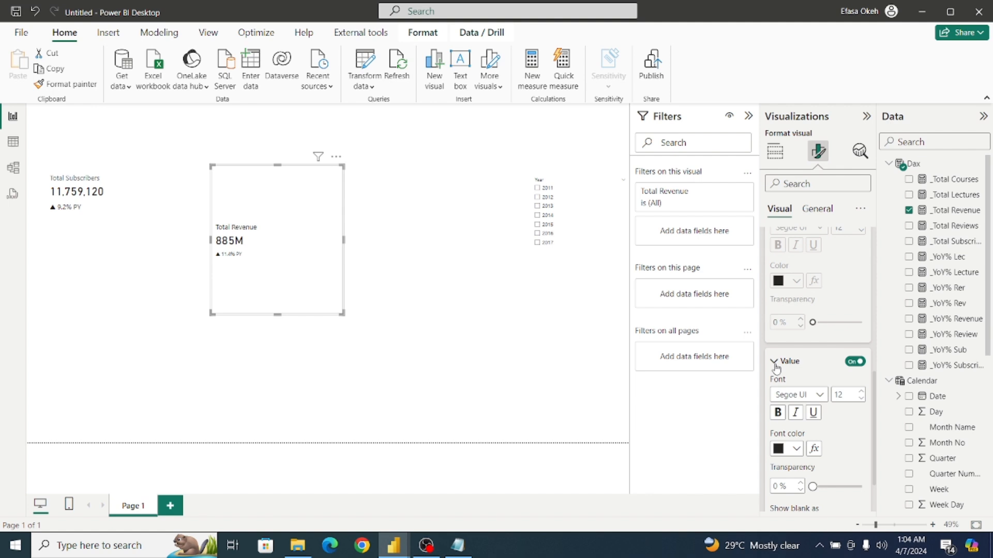
{"action": "left_click", "coordinate": [860, 393]}
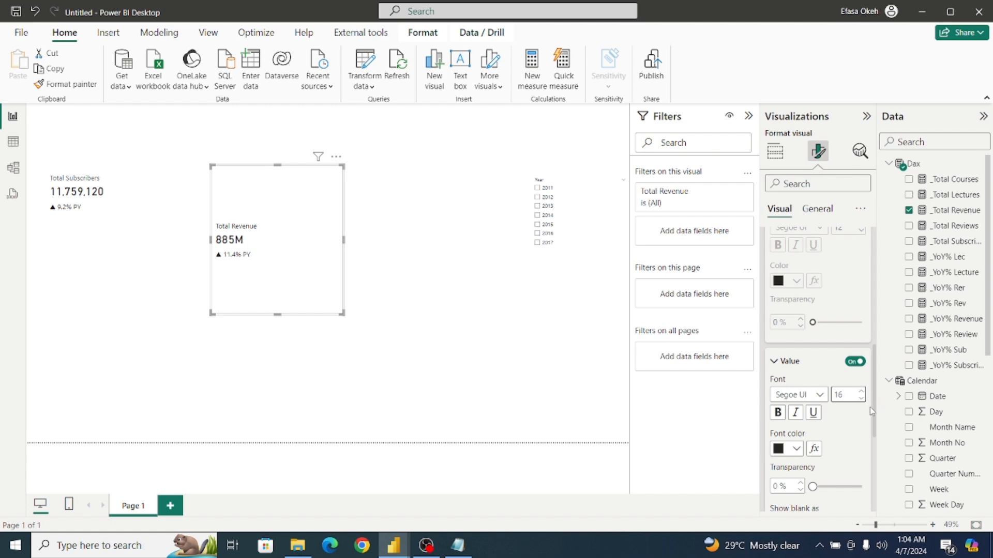
{"action": "scroll", "coordinate": [872, 399], "scroll_direction": "up", "scroll_amount": 10}
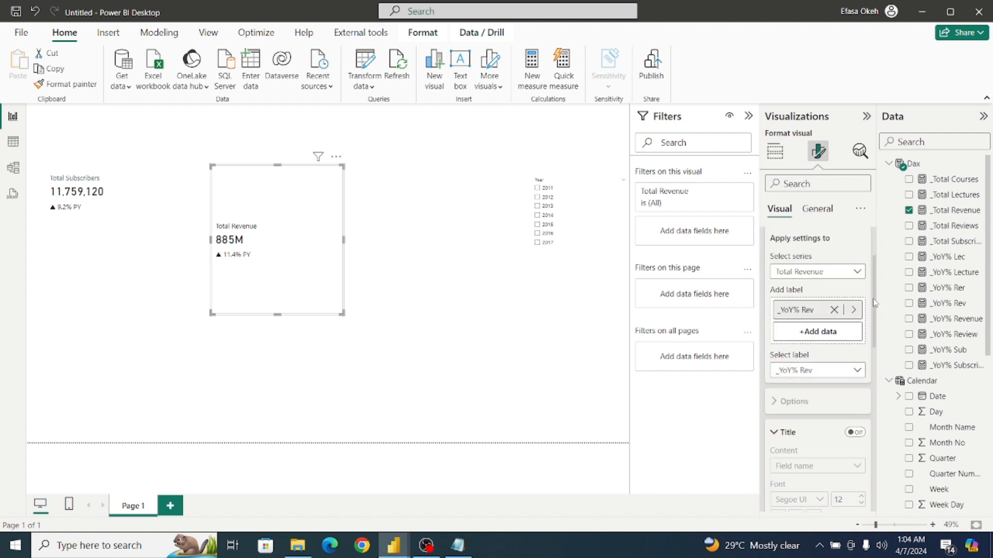
{"action": "left_click", "coordinate": [770, 293]}
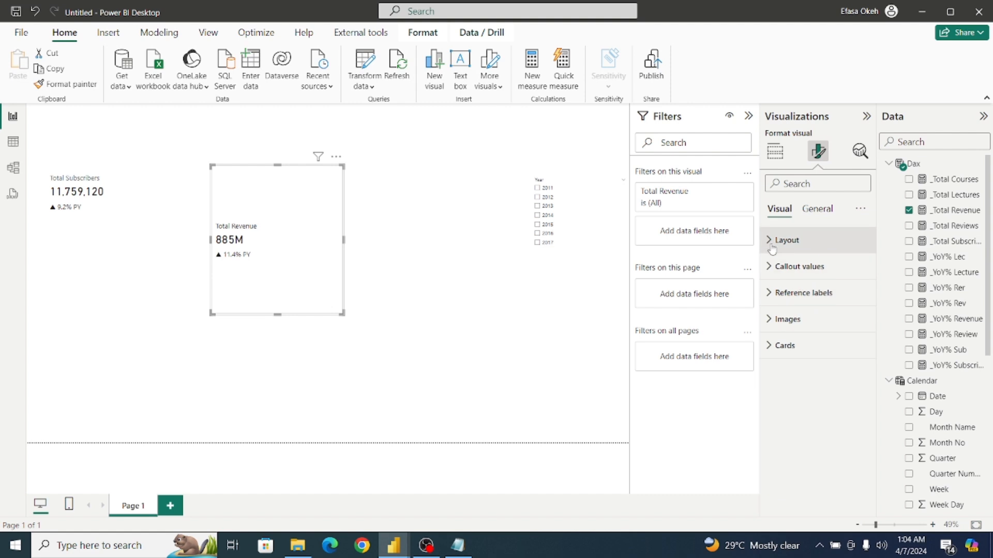
Reduce the space between cards in the Total Revenue card's layout settings.
{"action": "left_click", "coordinate": [770, 240]}
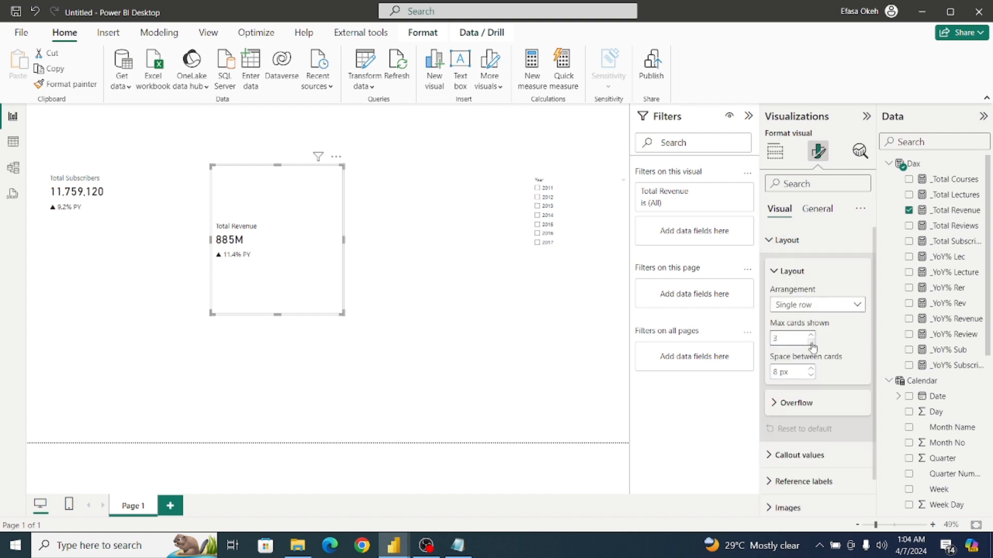
{"action": "left_click", "coordinate": [810, 376]}
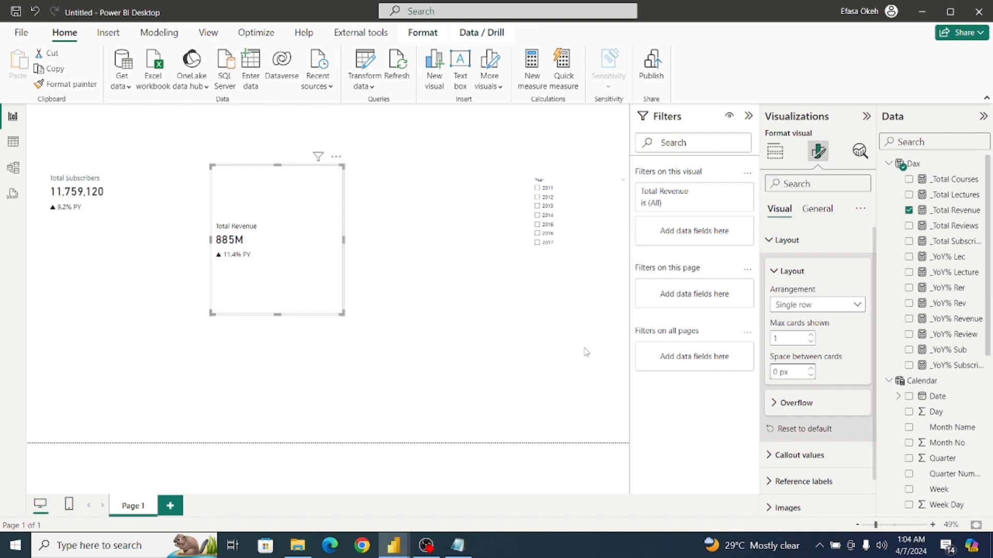
Set the callout label colour of the Total Subscribers card to black.
{"action": "left_click", "coordinate": [78, 187]}
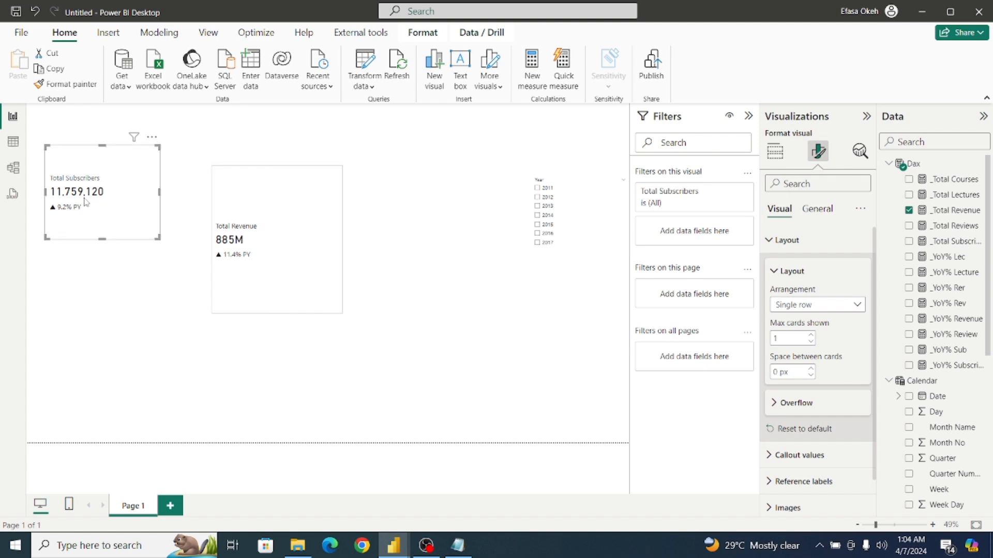
{"action": "left_click", "coordinate": [775, 241]}
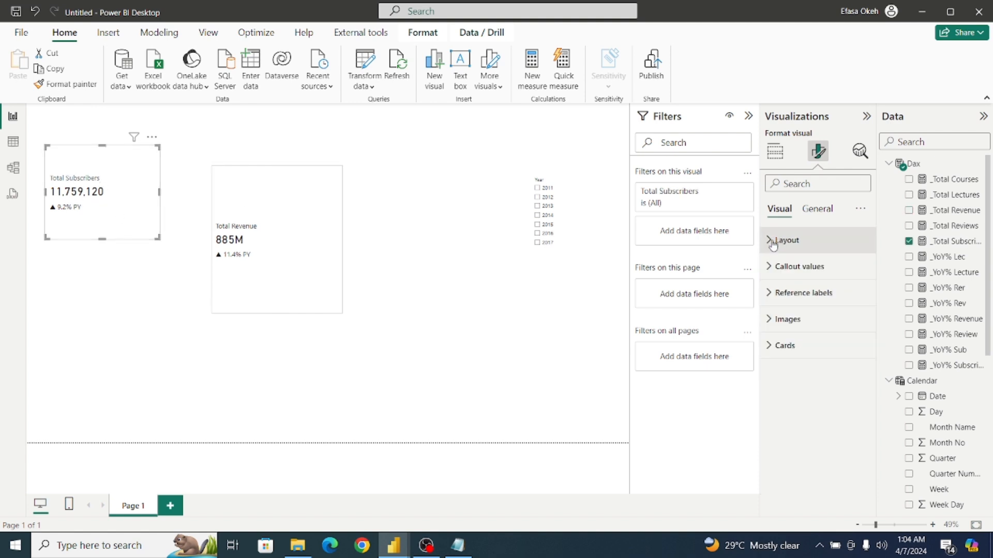
{"action": "left_click", "coordinate": [770, 293]}
{"action": "left_click", "coordinate": [770, 293]}
{"action": "left_click", "coordinate": [791, 266]}
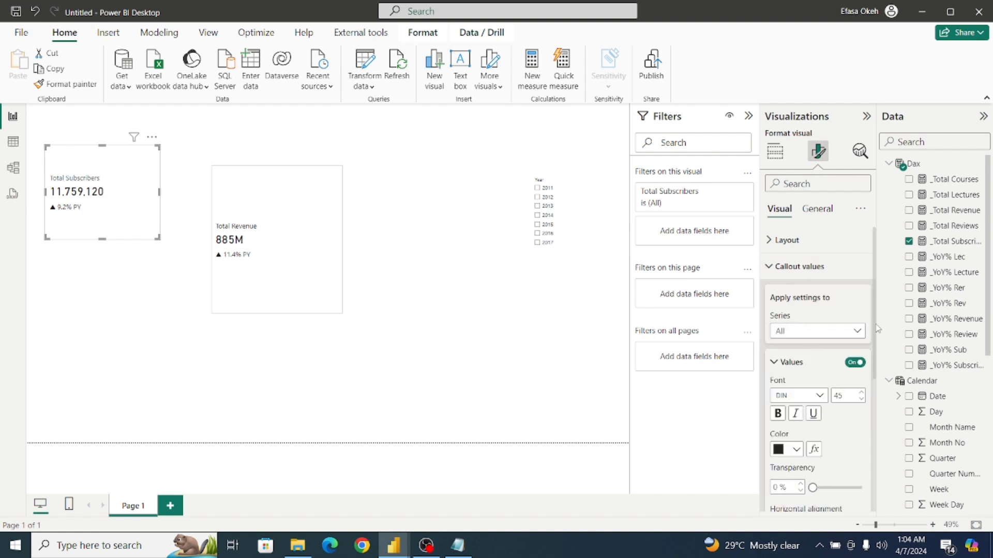
{"action": "left_click_drag", "start_coordinate": [876, 325], "coordinate": [876, 329]}
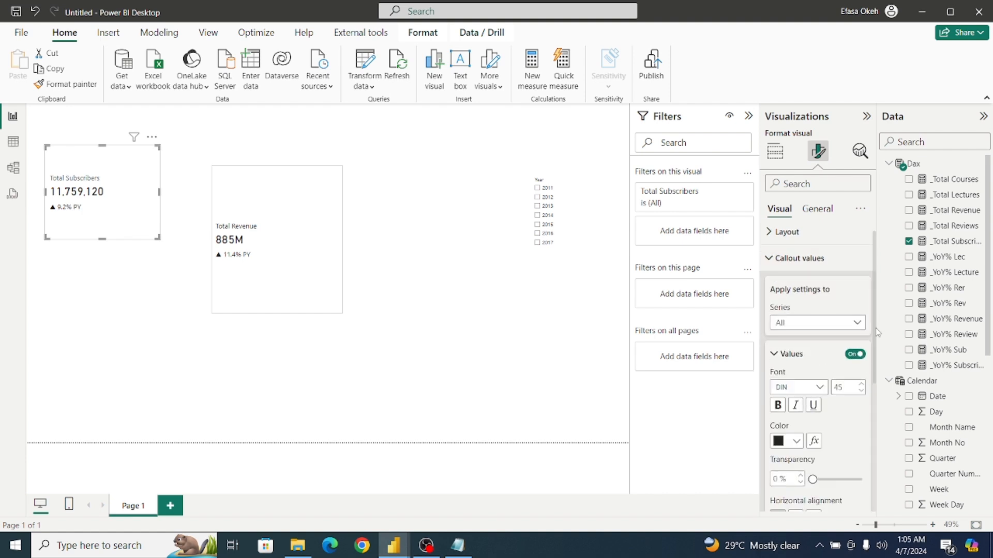
{"action": "left_click", "coordinate": [817, 323]}
{"action": "left_click", "coordinate": [815, 352]}
{"action": "left_click_drag", "start_coordinate": [875, 331], "coordinate": [879, 461]}
{"action": "left_click", "coordinate": [779, 388]}
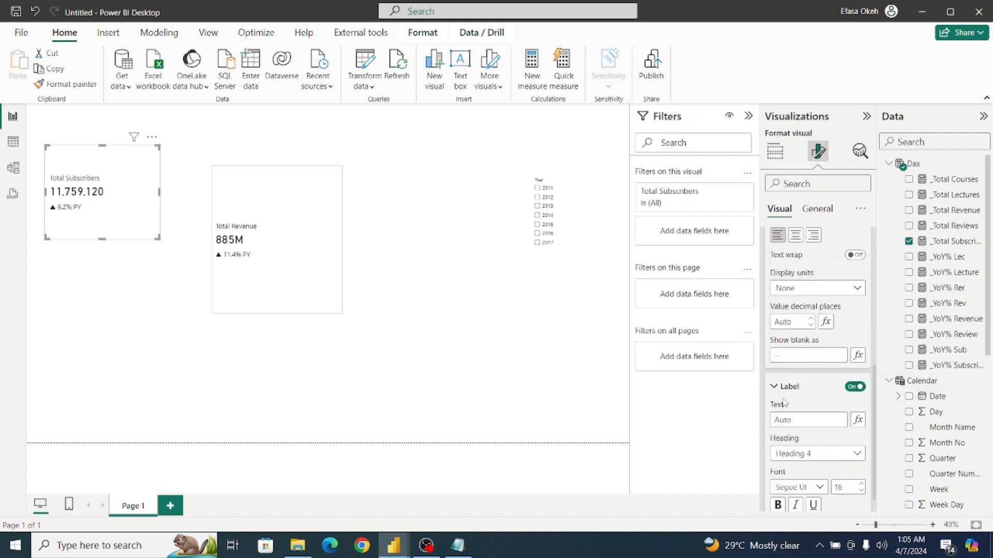
{"action": "left_click_drag", "start_coordinate": [875, 380], "coordinate": [875, 450]}
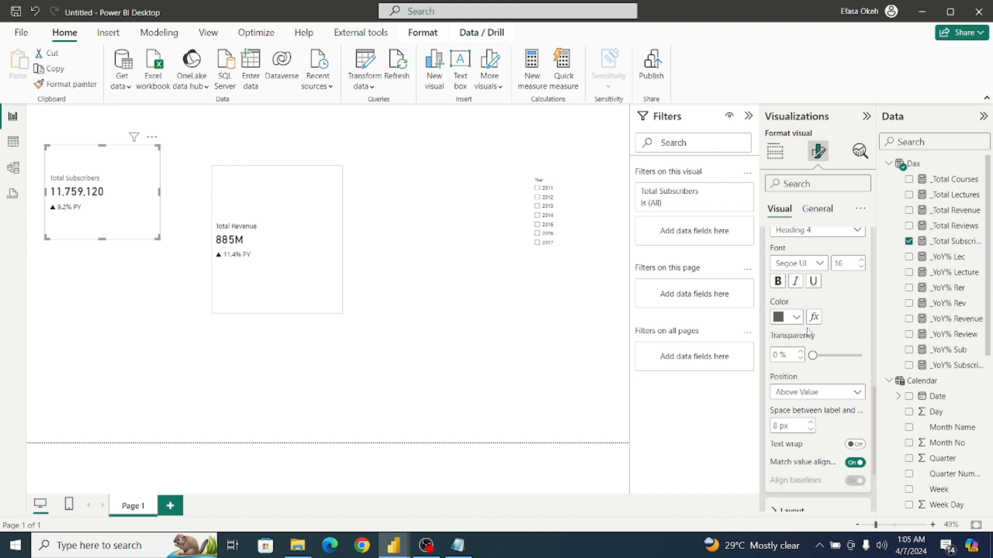
{"action": "left_click", "coordinate": [791, 317]}
{"action": "left_click", "coordinate": [786, 261]}
Shrink the Total Subscribers and Total Revenue cards to fit their text and stack them with Total Revenue directly below, left edges aligned.
{"action": "left_click_drag", "start_coordinate": [155, 242], "coordinate": [134, 201]}
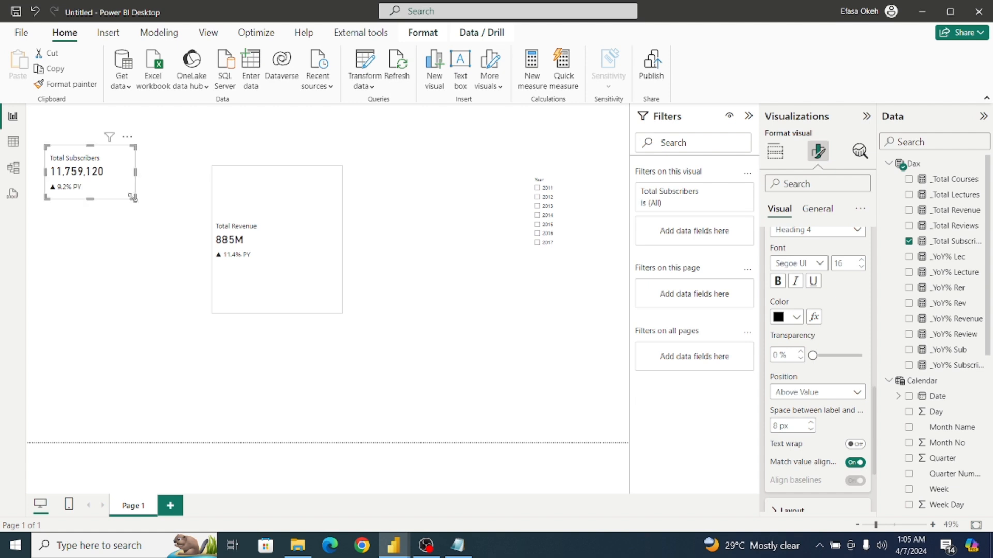
{"action": "left_click", "coordinate": [257, 277]}
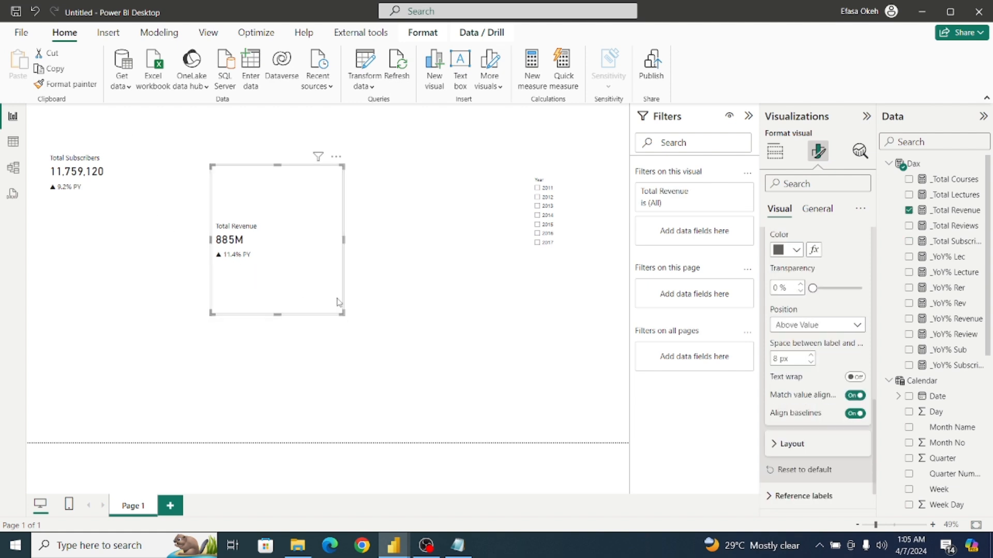
{"action": "left_click_drag", "start_coordinate": [341, 312], "coordinate": [117, 261]}
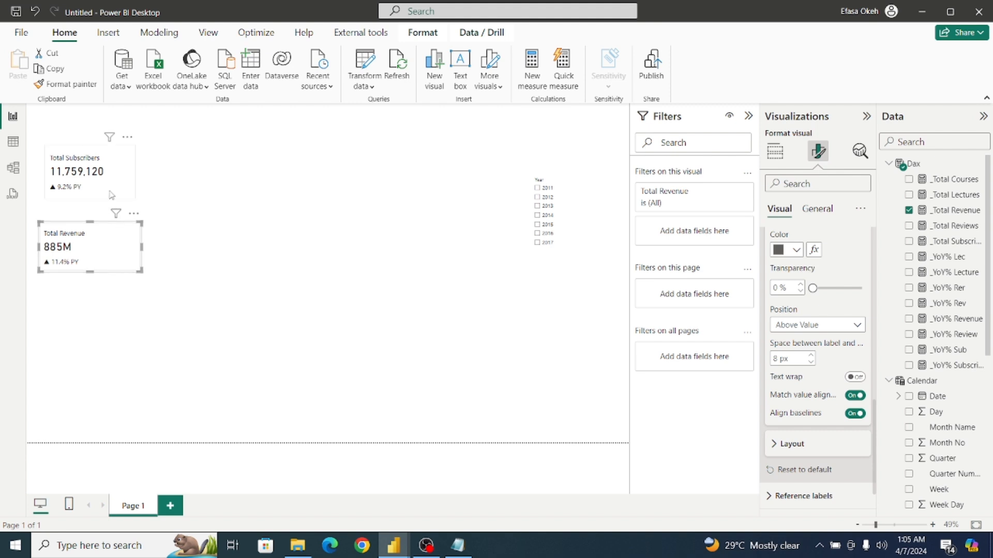
{"action": "left_click_drag", "start_coordinate": [111, 197], "coordinate": [104, 200]}
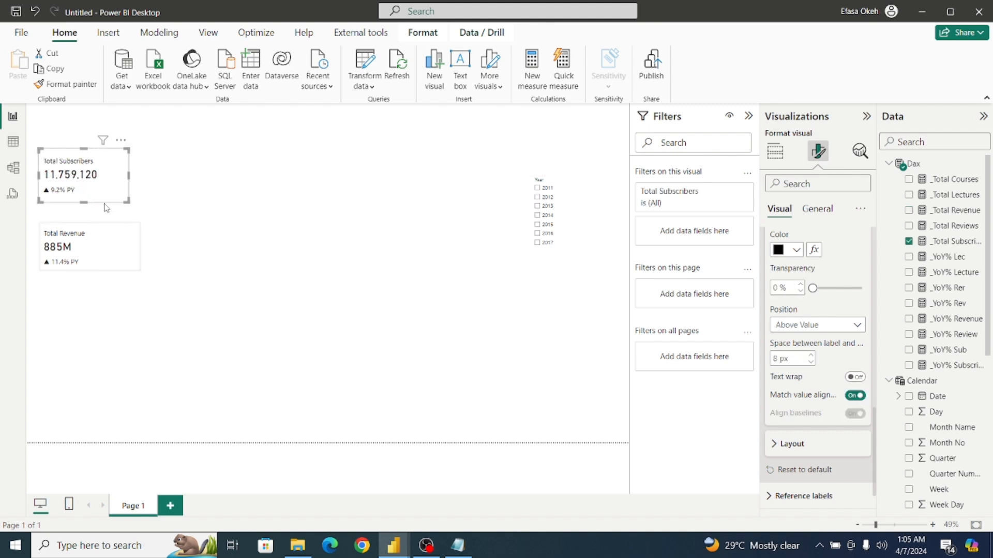
{"action": "left_click", "coordinate": [108, 252]}
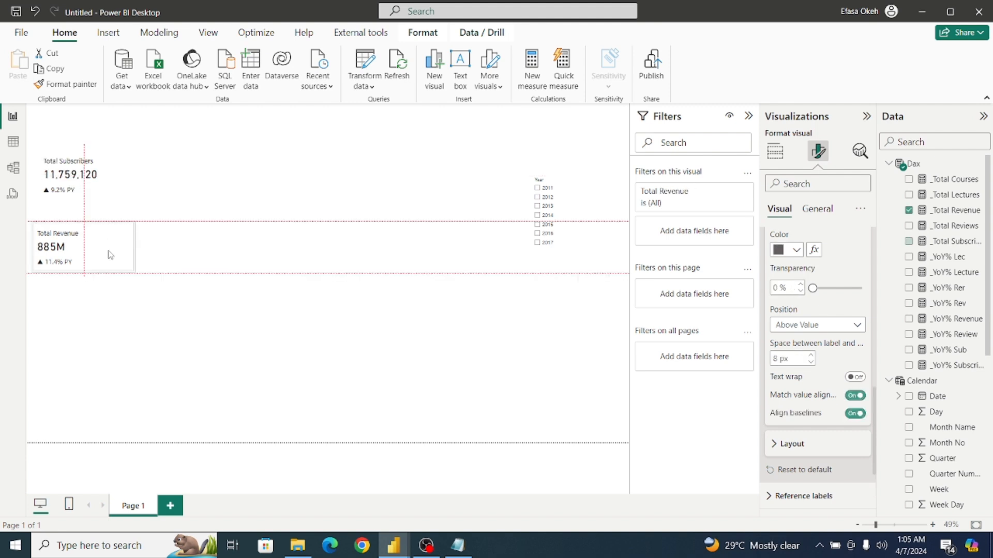
{"action": "left_click", "coordinate": [163, 329]}
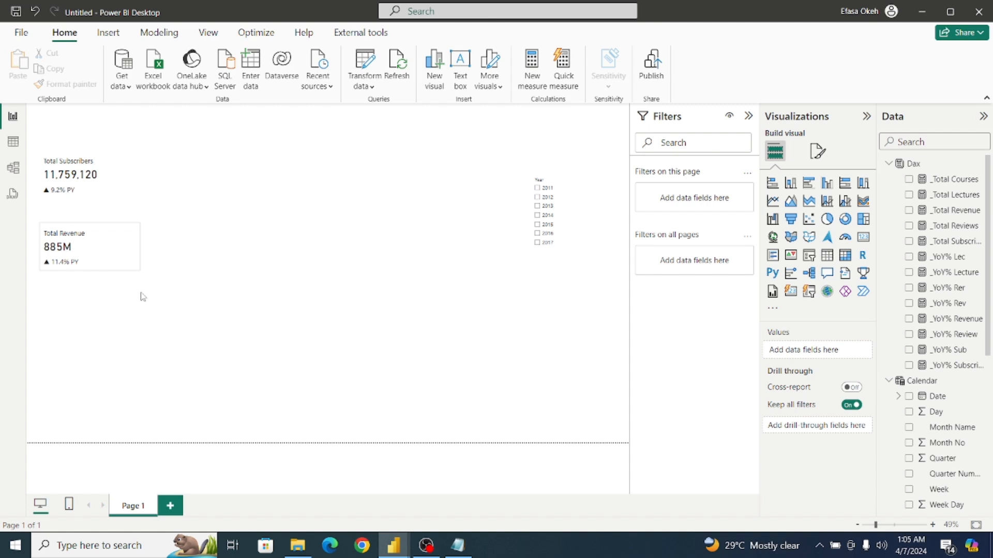
Turn off the Cards background and border for all series on the Total Revenue card.
{"action": "left_click", "coordinate": [122, 269]}
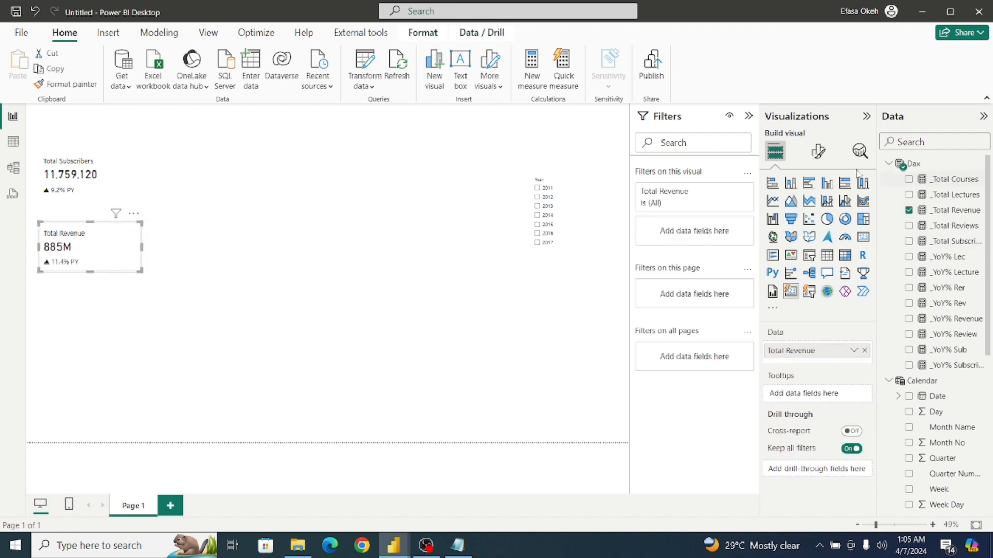
{"action": "left_click", "coordinate": [818, 156]}
{"action": "left_click", "coordinate": [802, 344]}
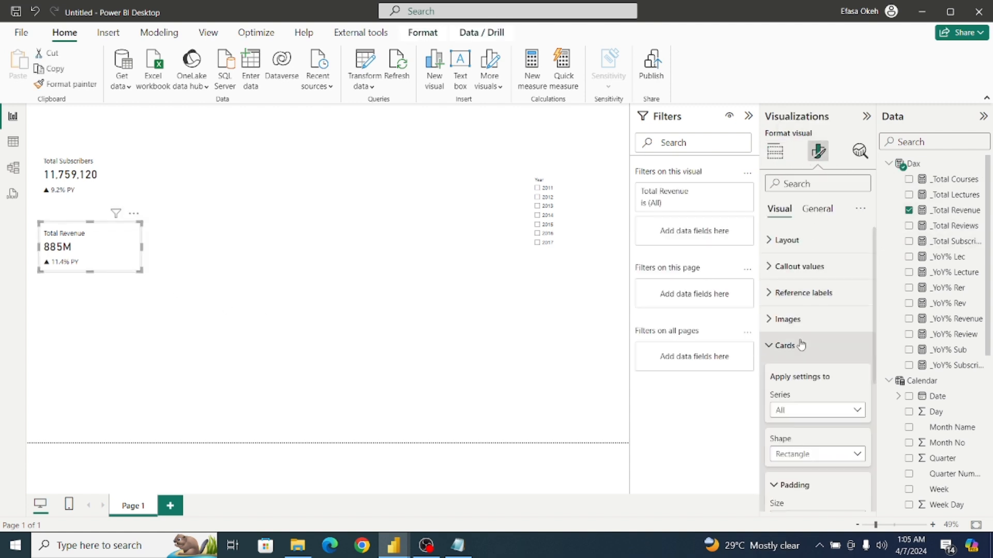
{"action": "left_click_drag", "start_coordinate": [882, 380], "coordinate": [883, 451]}
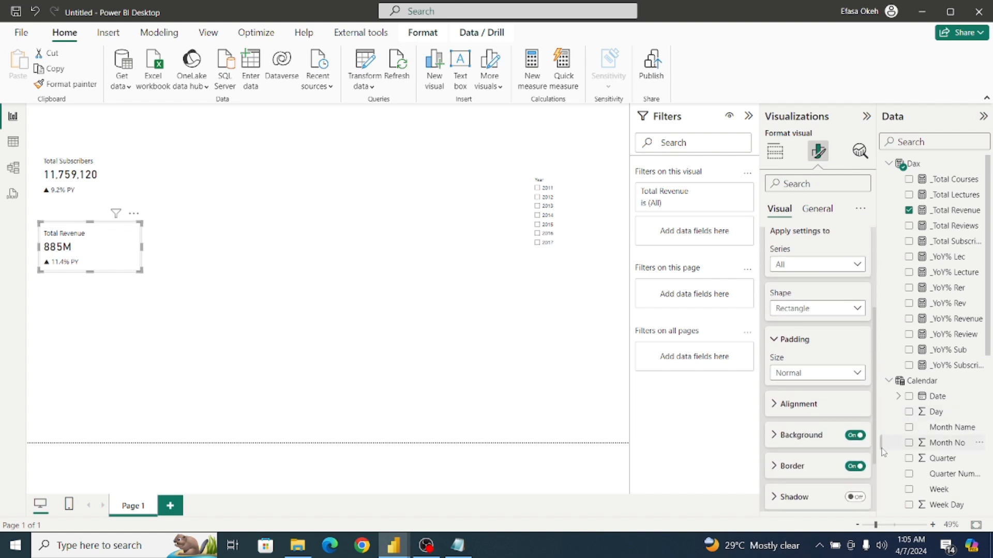
{"action": "left_click", "coordinate": [858, 436]}
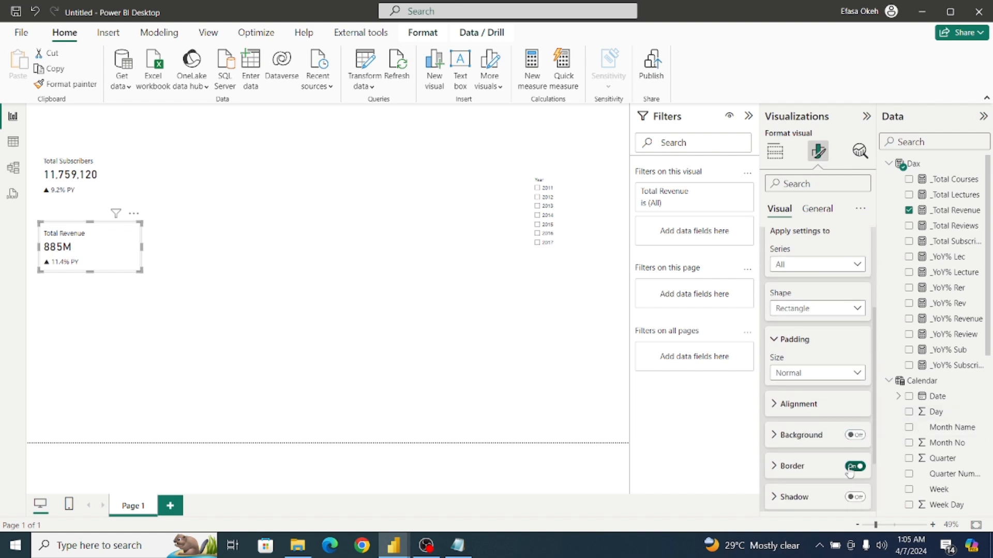
{"action": "left_click", "coordinate": [858, 466]}
{"action": "left_click_drag", "start_coordinate": [874, 454], "coordinate": [870, 361]}
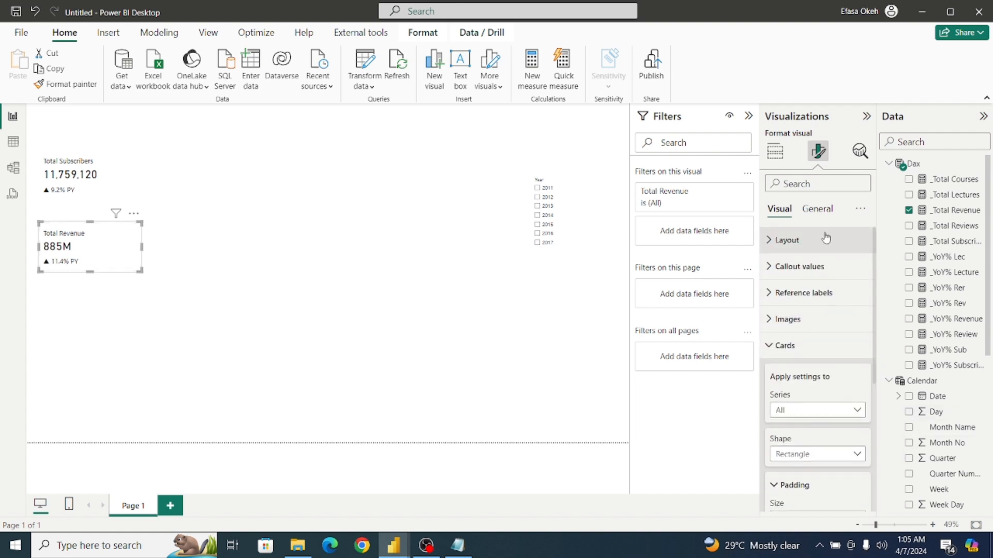
Turn off the general background effect of the Total Revenue card visual.
{"action": "left_click", "coordinate": [819, 214]}
{"action": "left_click", "coordinate": [786, 293]}
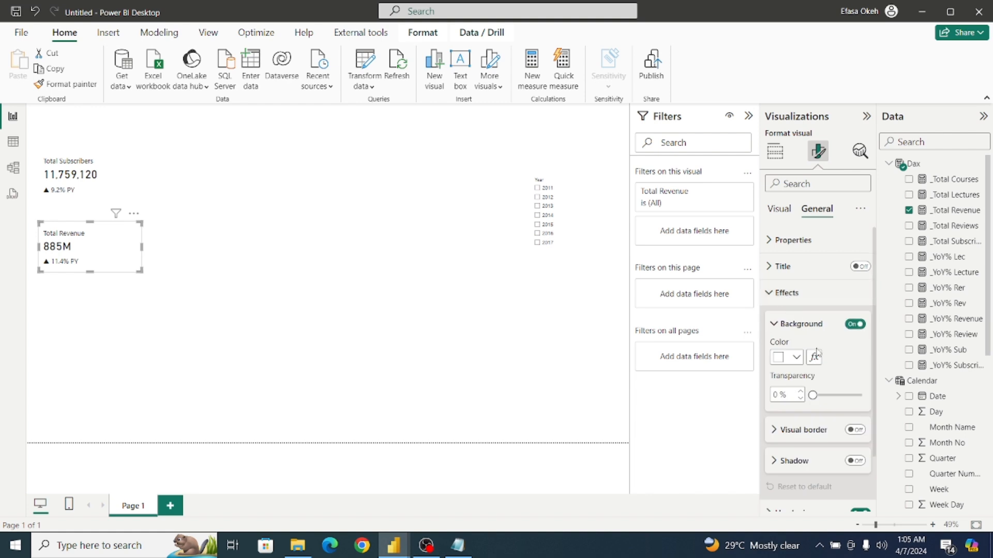
{"action": "left_click", "coordinate": [854, 326]}
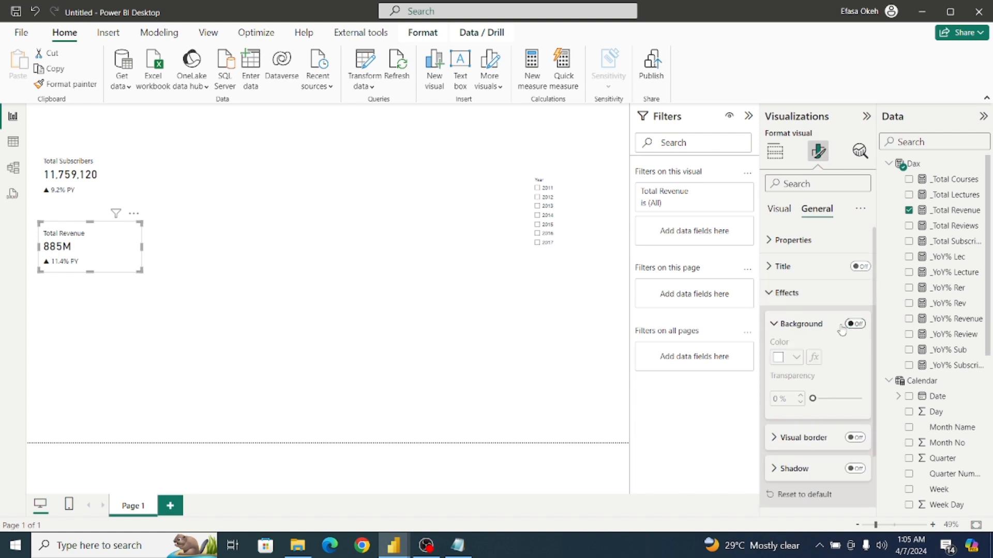
{"action": "left_click", "coordinate": [771, 292]}
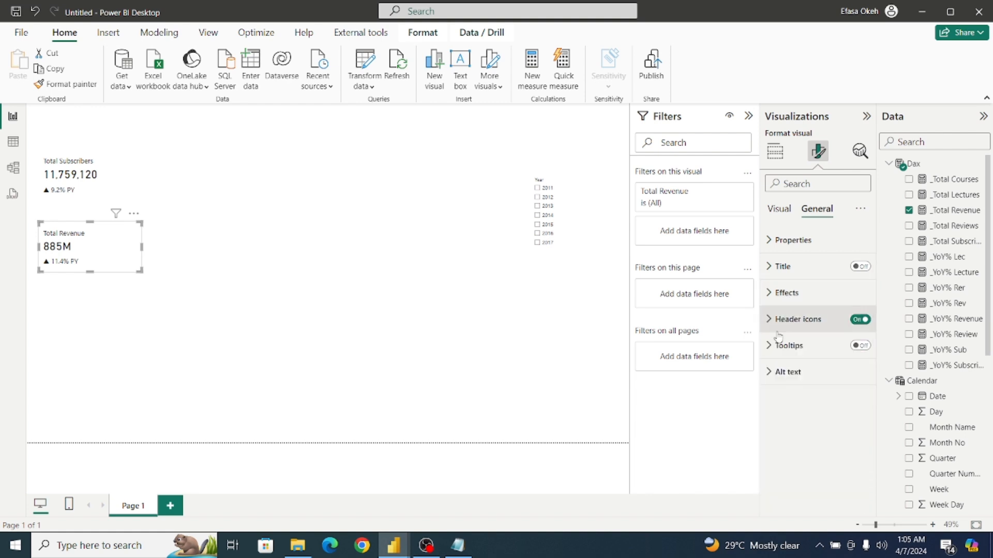
{"action": "left_click", "coordinate": [160, 316]}
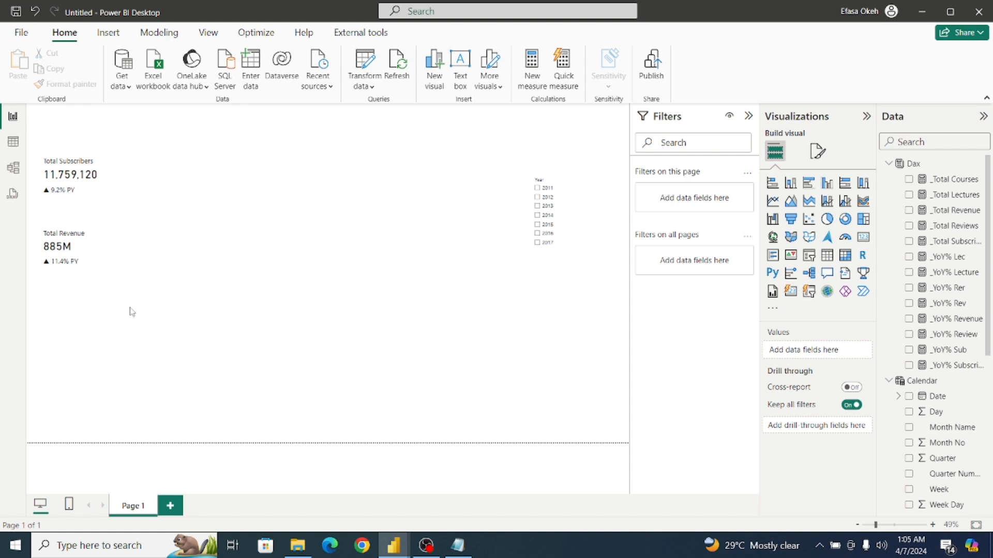
Duplicate the Total Revenue card and place the copy directly below the original.
{"action": "left_click", "coordinate": [109, 253]}
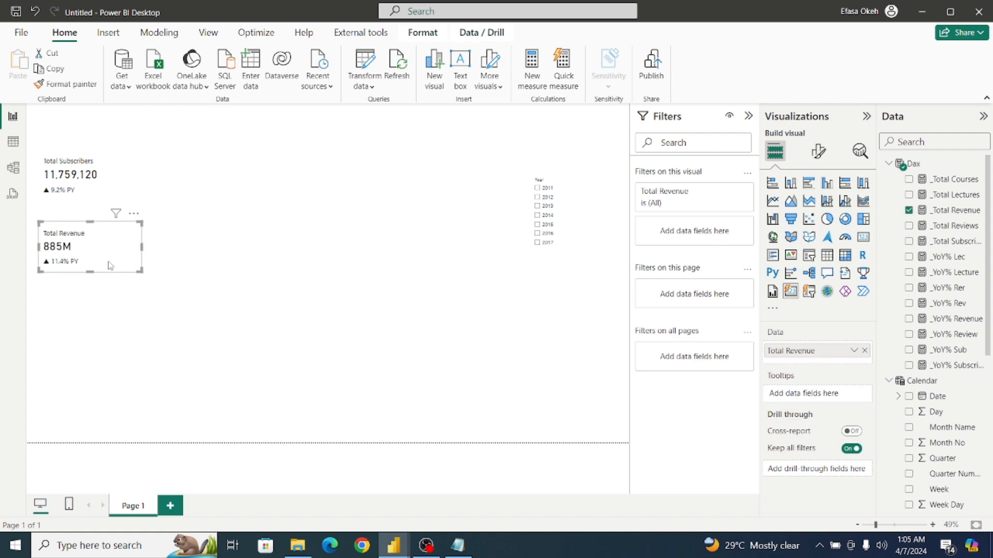
{"action": "left_click", "coordinate": [55, 69]}
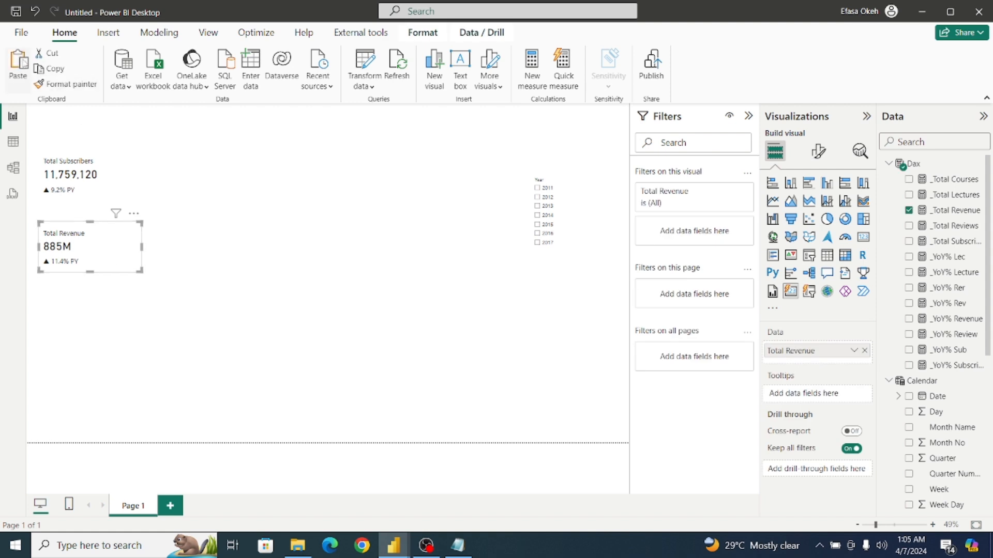
{"action": "key", "text": "ctrl+v"}
{"action": "left_click_drag", "start_coordinate": [127, 362], "coordinate": [131, 339]}
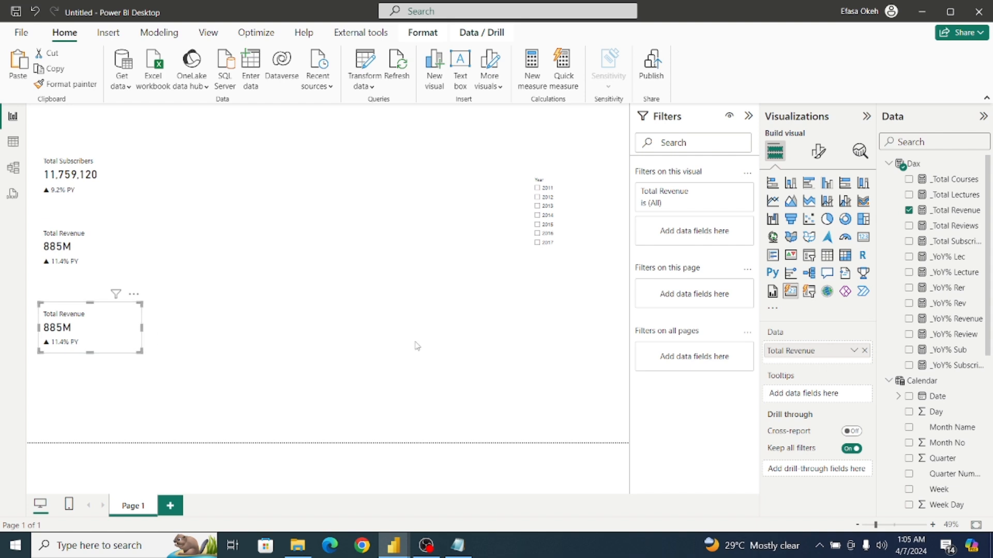
Replace the copied card's measure with _Total Reviews, renamed to Total Reviews, and make the card slightly taller.
{"action": "left_click", "coordinate": [864, 352]}
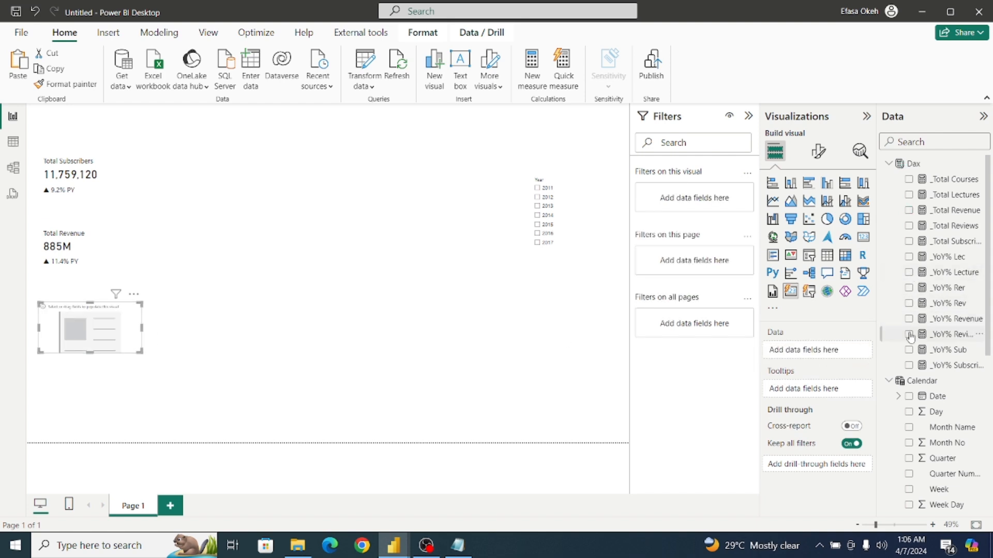
{"action": "left_click", "coordinate": [909, 226]}
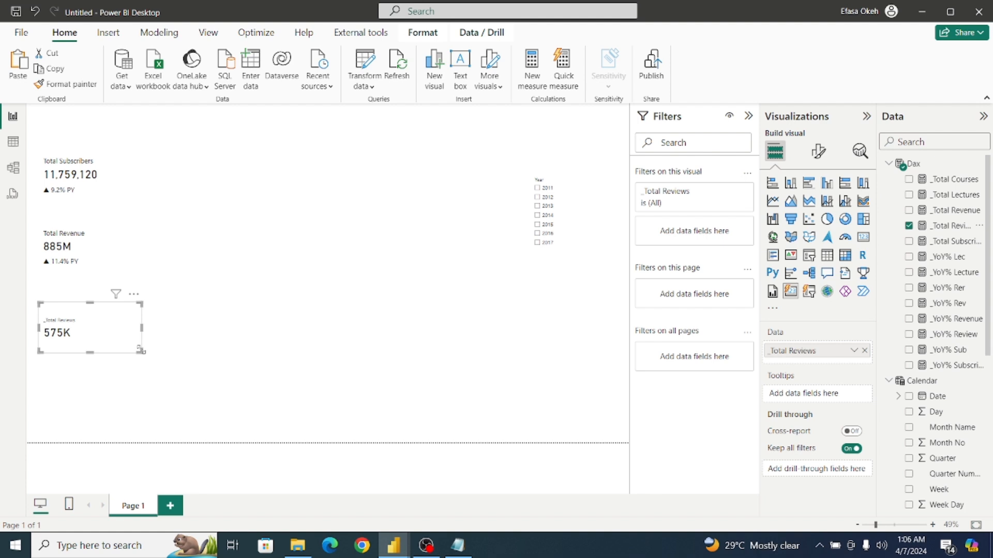
{"action": "left_click_drag", "start_coordinate": [140, 350], "coordinate": [143, 364]}
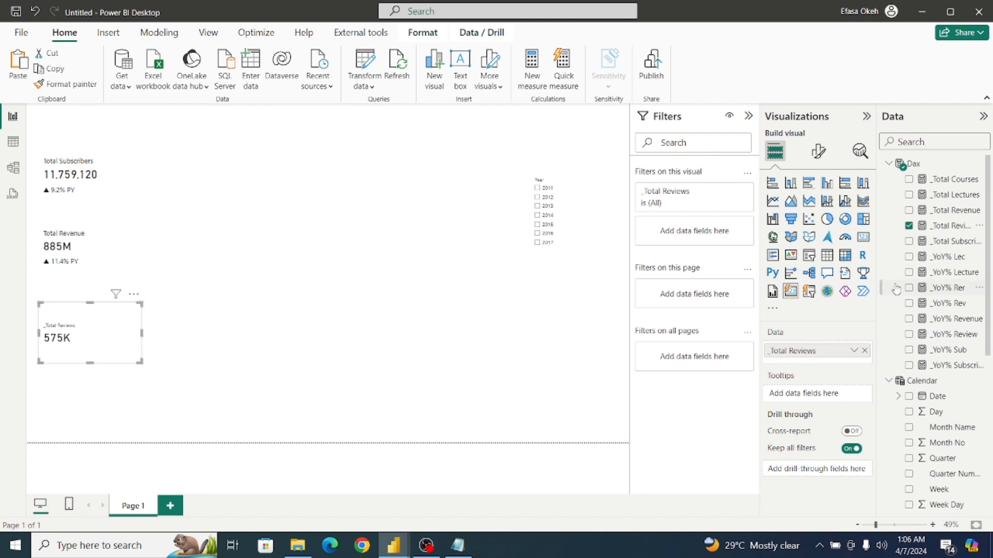
{"action": "left_click", "coordinate": [818, 151]}
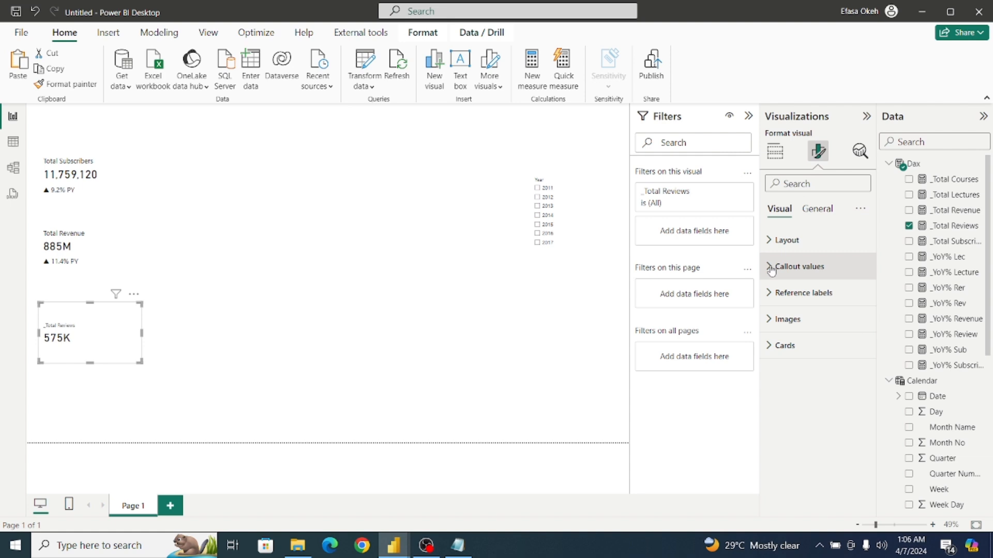
{"action": "left_click", "coordinate": [775, 151]}
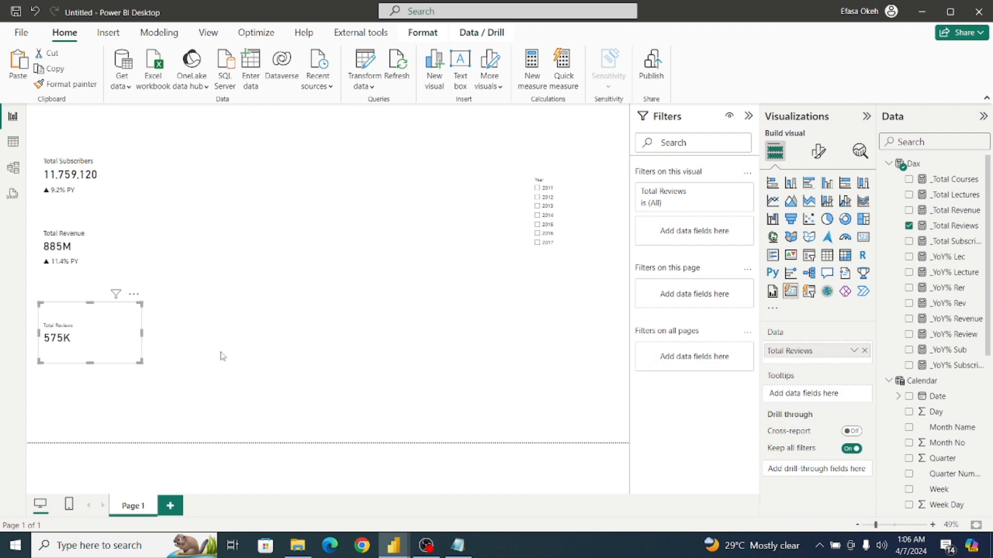
Add the _YoY% Rer measure from the Dax table as a reference label on the Total Reviews card.
{"action": "left_click", "coordinate": [818, 151]}
{"action": "left_click", "coordinate": [783, 291]}
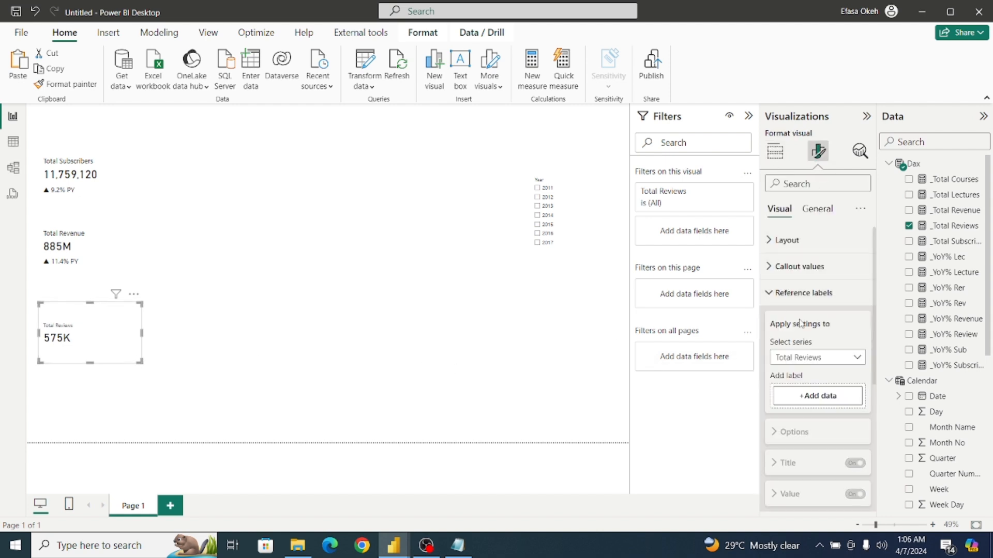
{"action": "left_click", "coordinate": [816, 397]}
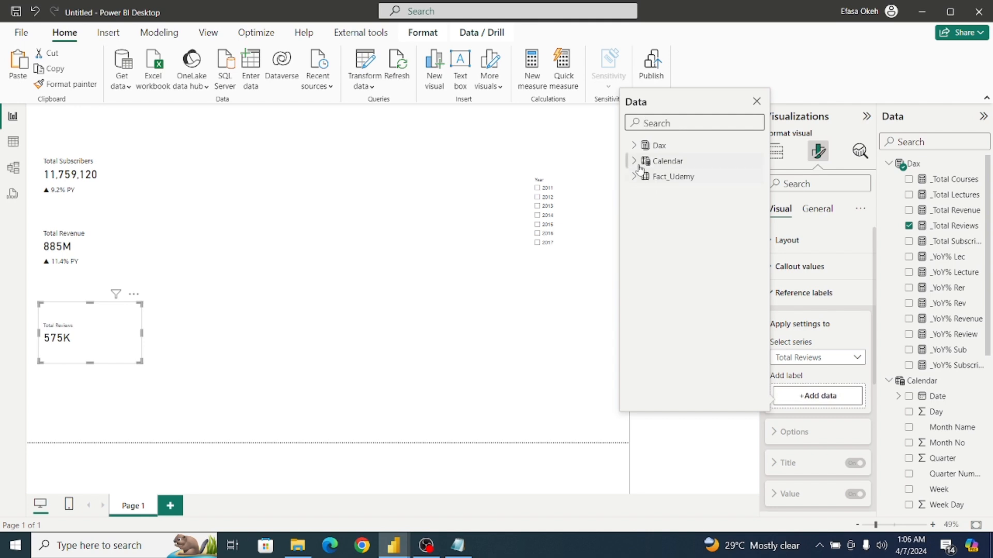
{"action": "left_click", "coordinate": [633, 145]}
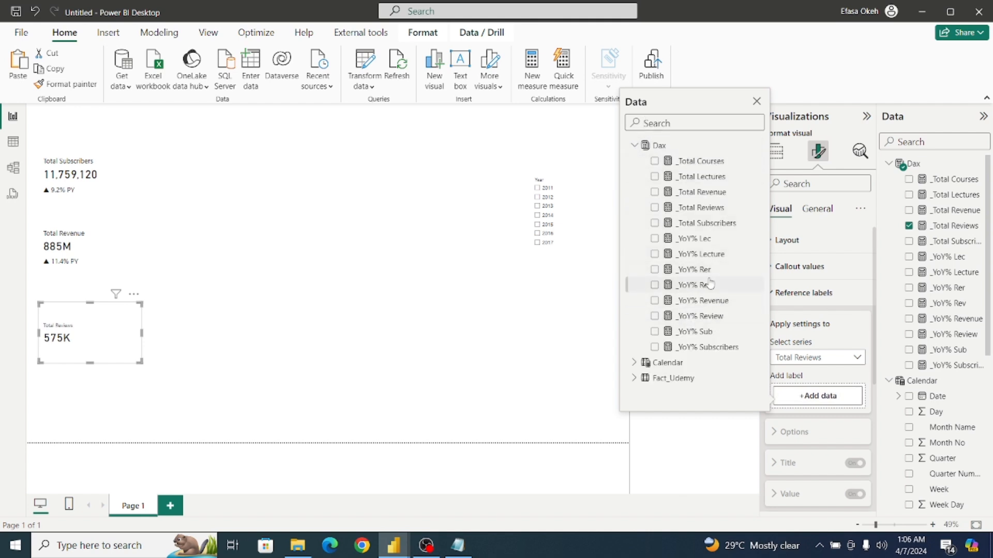
{"action": "left_click", "coordinate": [655, 269]}
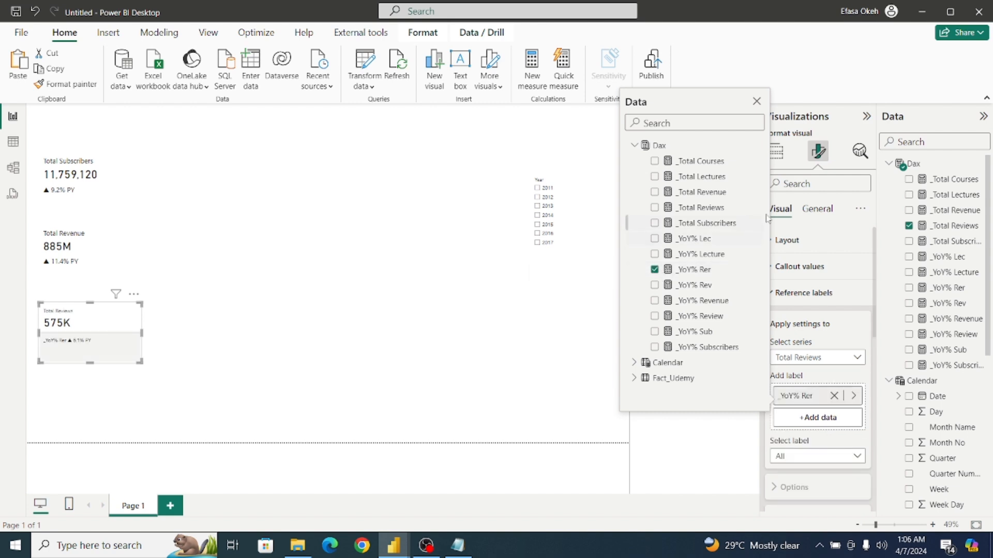
{"action": "left_click", "coordinate": [537, 188]}
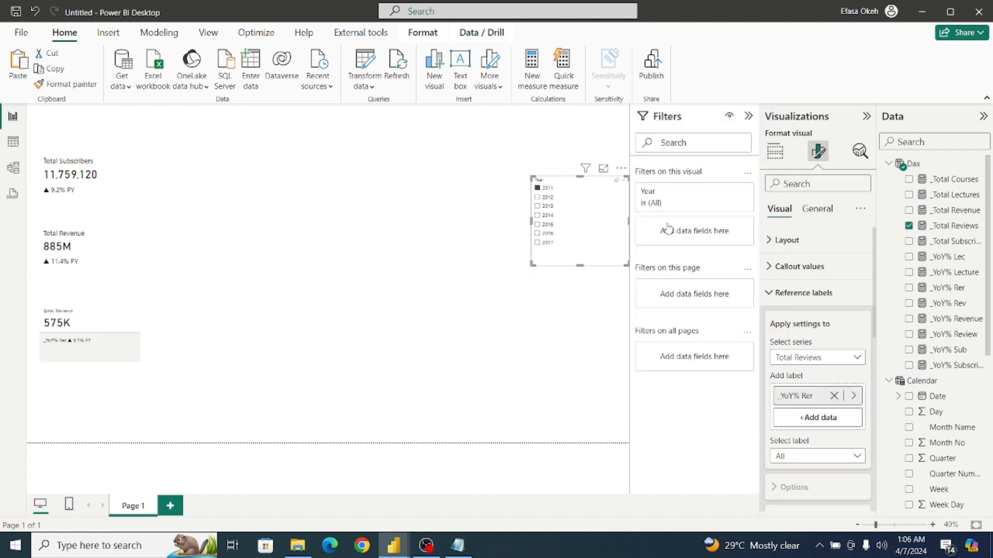
{"action": "left_click", "coordinate": [107, 318]}
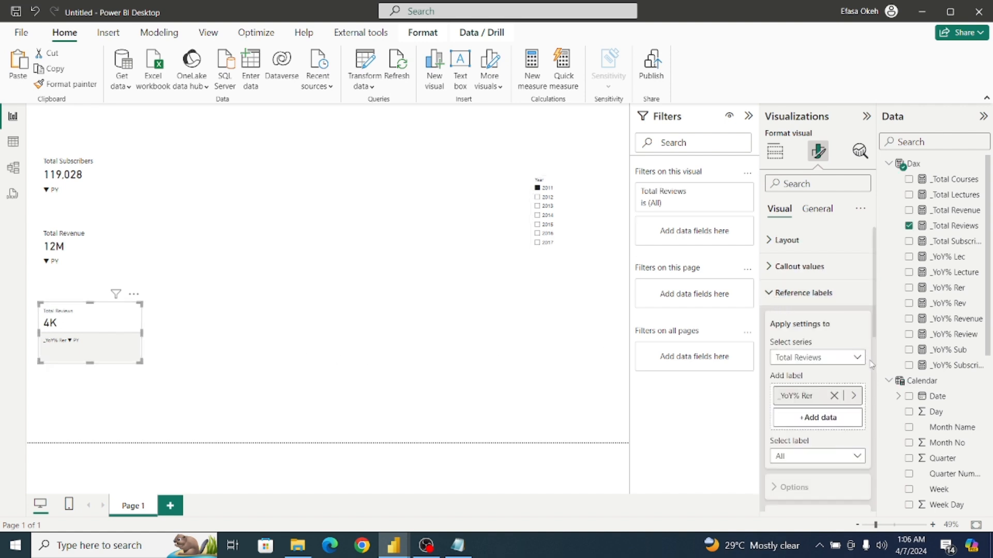
Turn off the divider and the title of the reference label on the Total Reviews card.
{"action": "left_click_drag", "start_coordinate": [875, 310], "coordinate": [893, 461]}
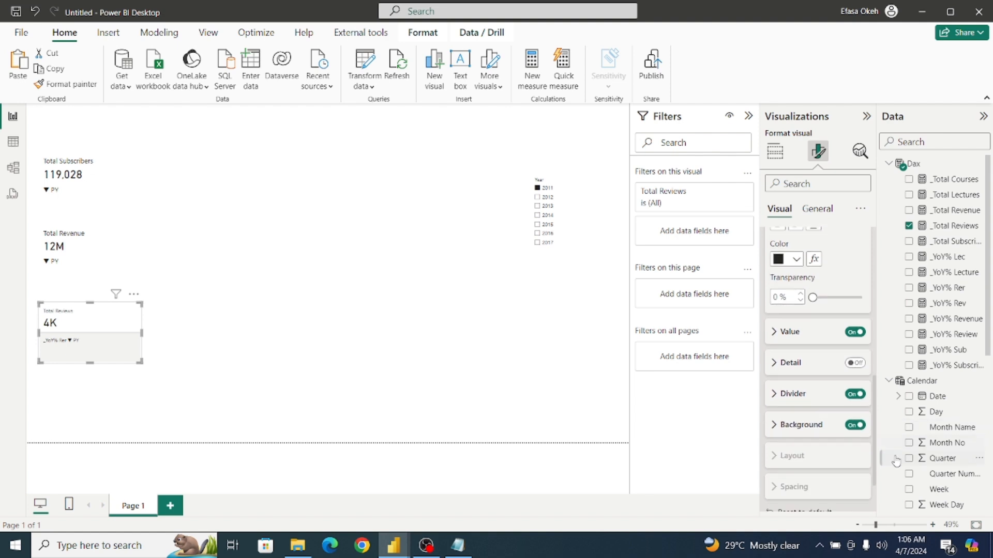
{"action": "left_click", "coordinate": [853, 388]}
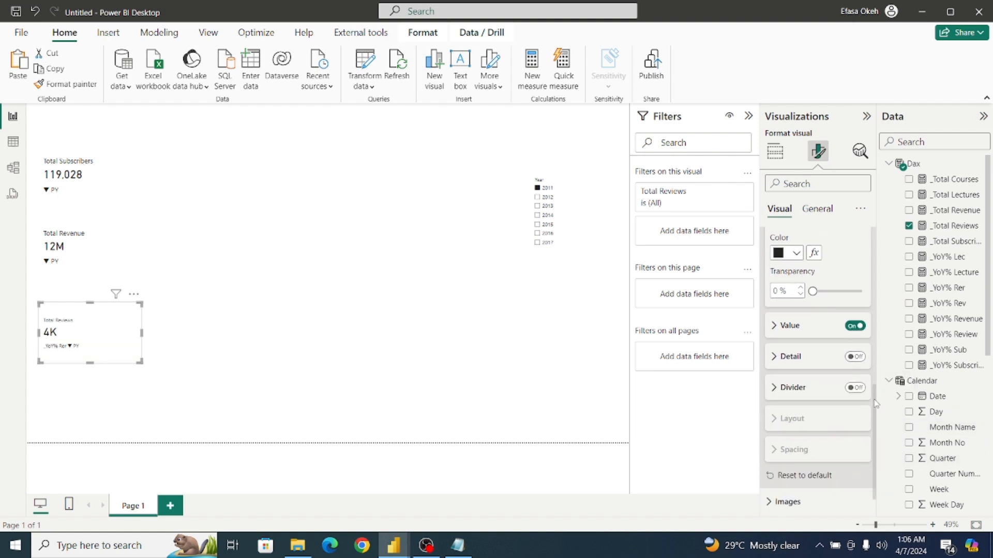
{"action": "scroll", "coordinate": [875, 403], "scroll_direction": "up", "scroll_amount": 5}
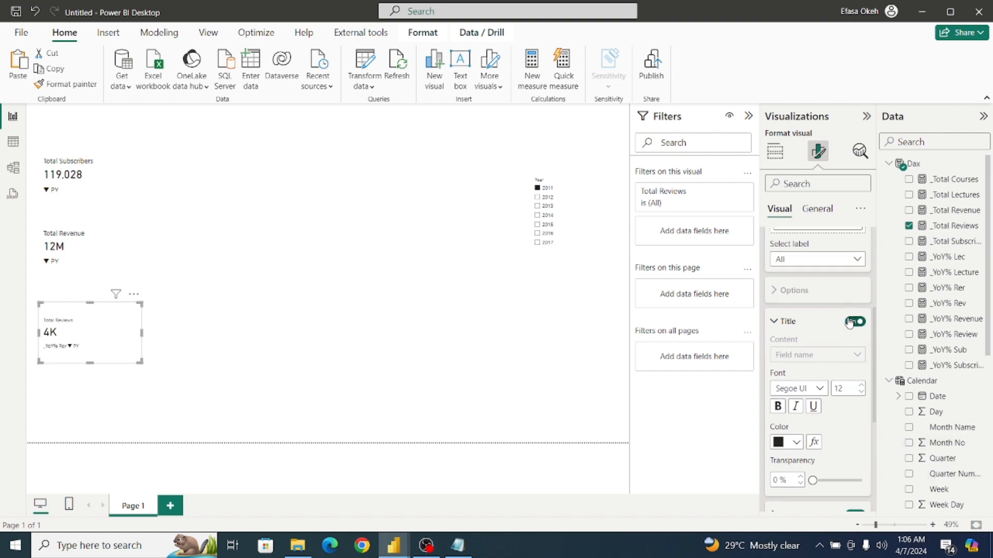
{"action": "left_click", "coordinate": [850, 321]}
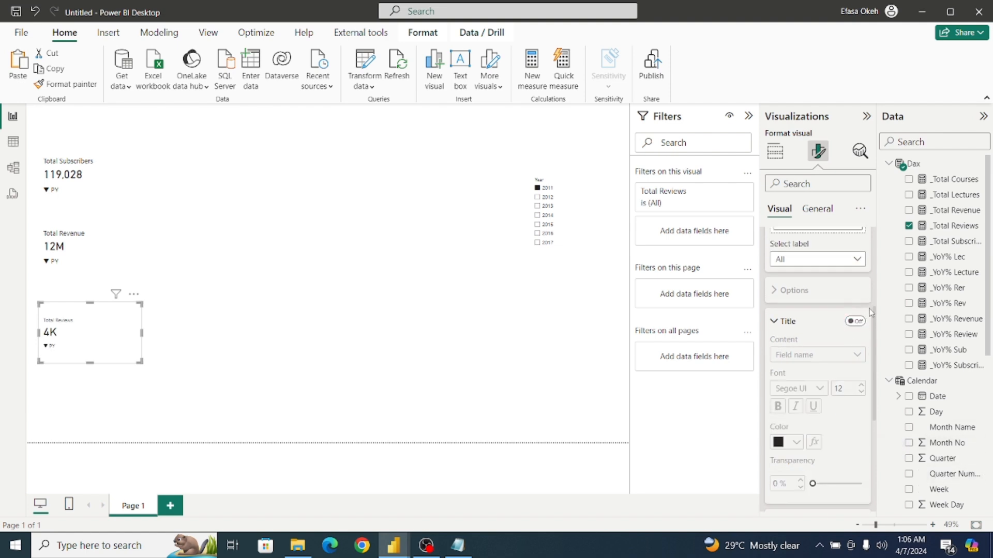
Set the value font size of the _YoY% Rer reference label on the Total Reviews card to 16.
{"action": "left_click", "coordinate": [812, 262]}
{"action": "left_click", "coordinate": [805, 292]}
{"action": "scroll", "coordinate": [827, 336], "scroll_direction": "down", "scroll_amount": 5}
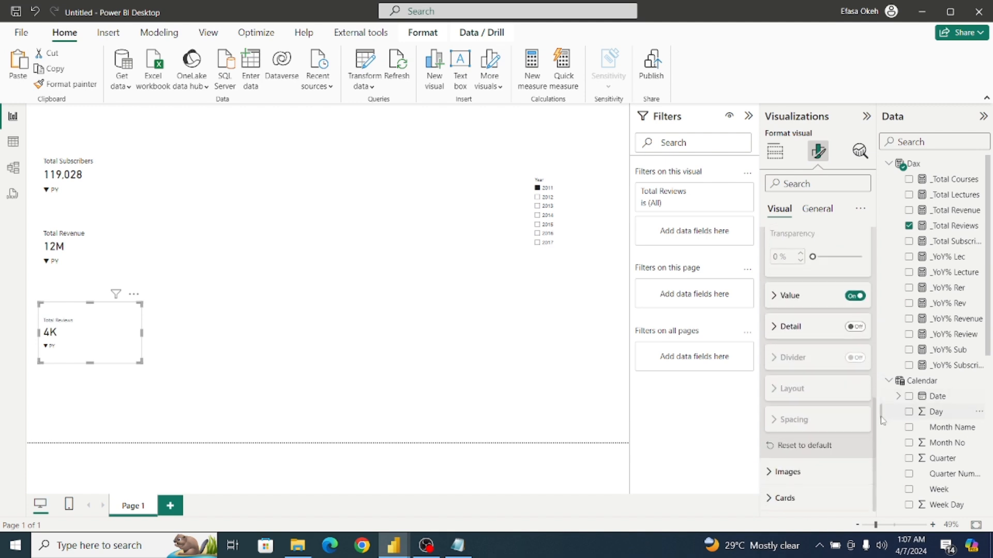
{"action": "left_click", "coordinate": [773, 296]}
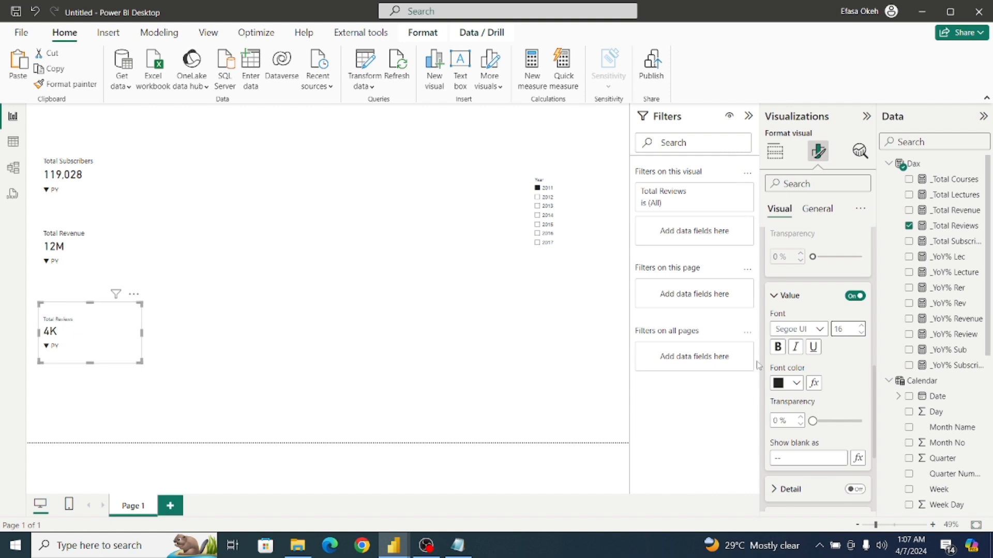
{"action": "left_click_drag", "start_coordinate": [873, 385], "coordinate": [871, 228]}
{"action": "left_click", "coordinate": [772, 298]}
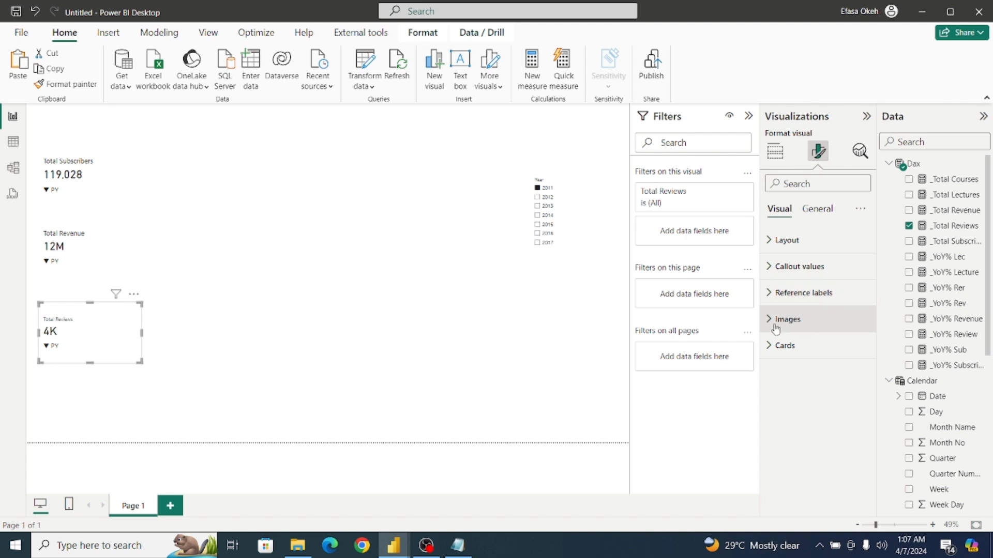
{"action": "left_click", "coordinate": [772, 345]}
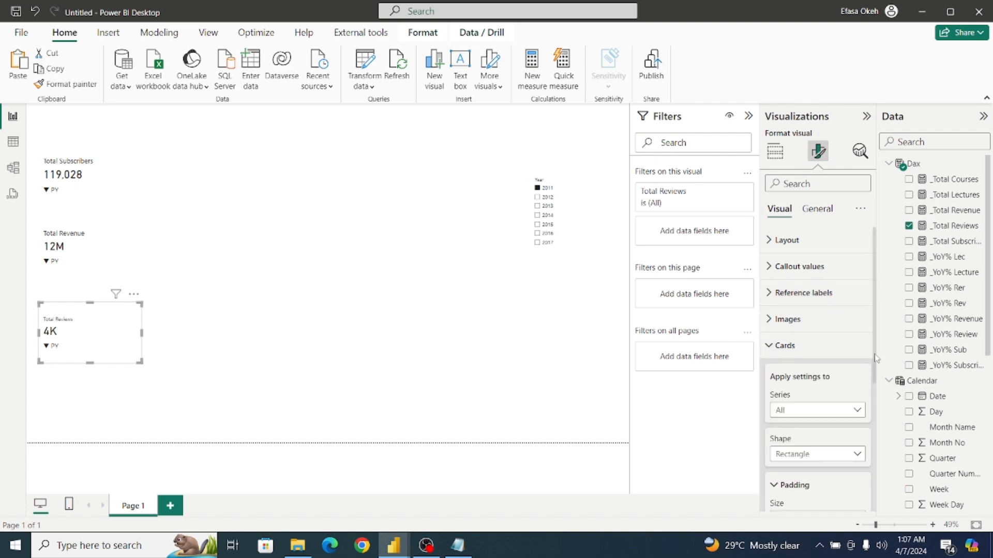
{"action": "mouse_move", "coordinate": [874, 361]}
{"action": "left_mouse_down"}
{"action": "mouse_move", "coordinate": [889, 460]}
{"action": "mouse_move", "coordinate": [879, 355]}
{"action": "left_mouse_up"}
{"action": "left_click", "coordinate": [776, 346]}
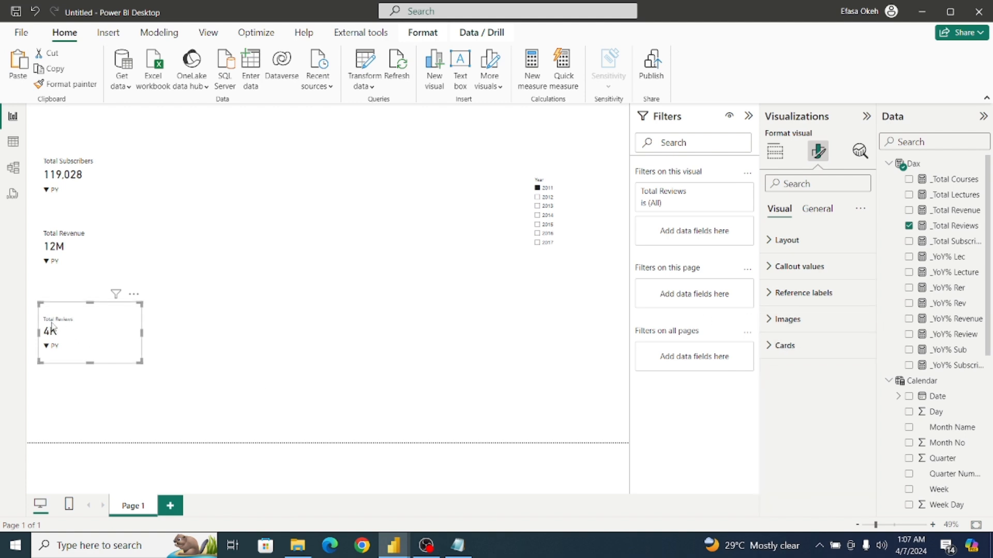
Filter the page to 2012 with the Year slicer and move the Total Reviews card slightly upward.
{"action": "left_click", "coordinate": [537, 201]}
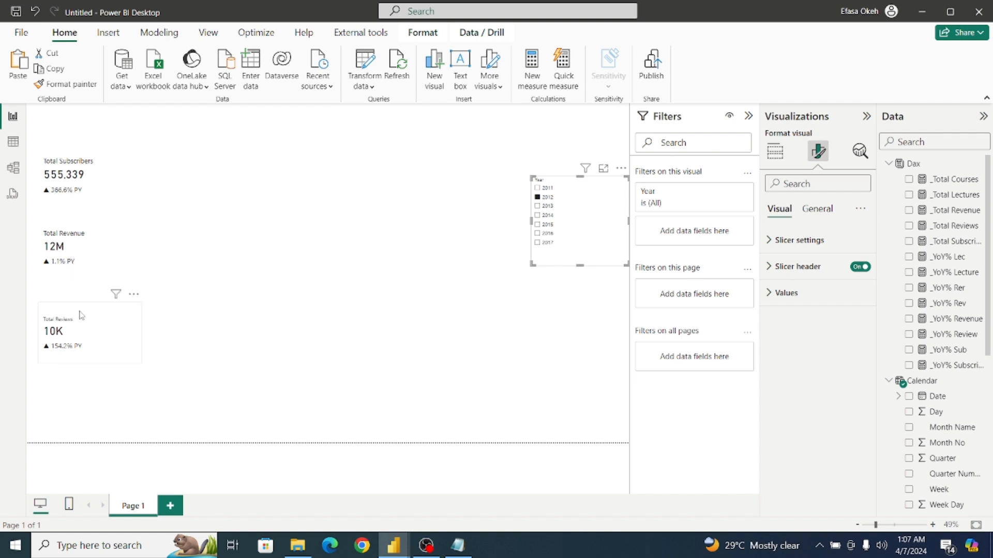
{"action": "left_click_drag", "start_coordinate": [91, 321], "coordinate": [90, 311]}
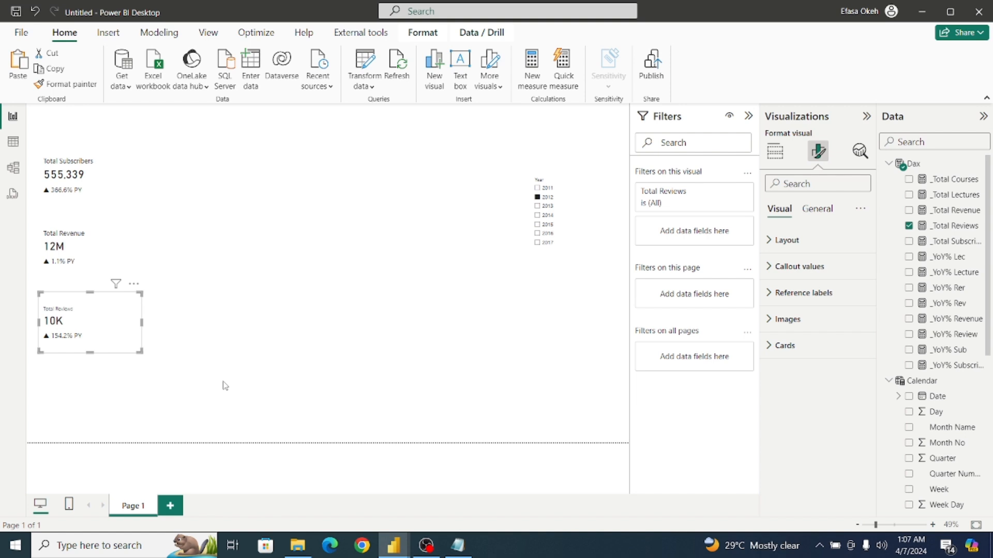
Duplicate the Total Reviews card directly below the original and replace the copy's measure with _Total Lectures.
{"action": "key", "text": "ctrl+v"}
{"action": "left_click_drag", "start_coordinate": [109, 328], "coordinate": [103, 396]}
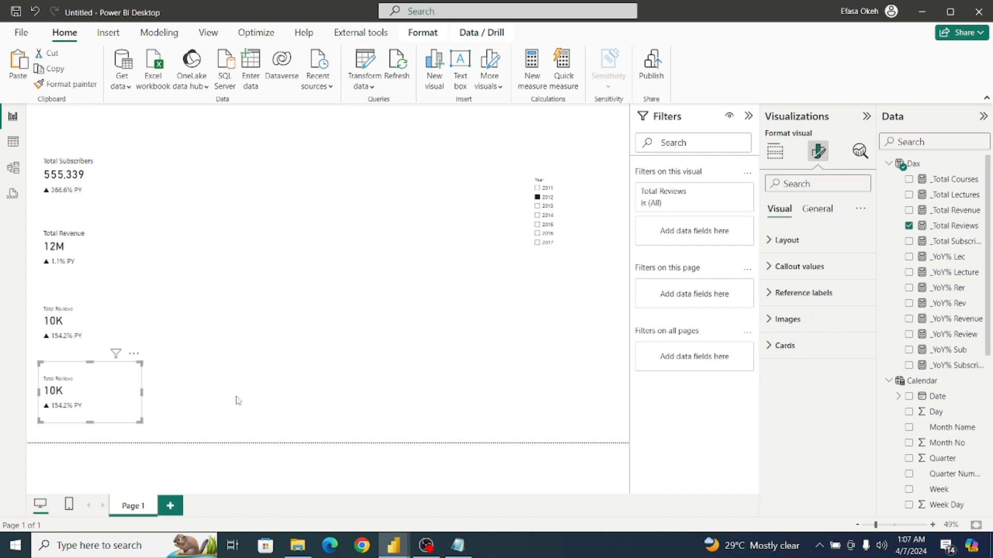
{"action": "left_click", "coordinate": [774, 151]}
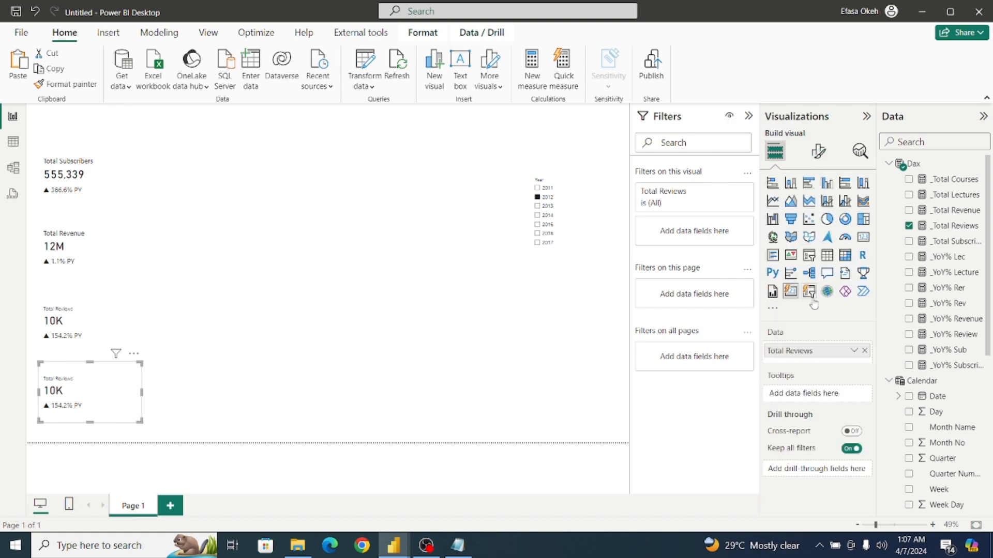
{"action": "left_click", "coordinate": [864, 351]}
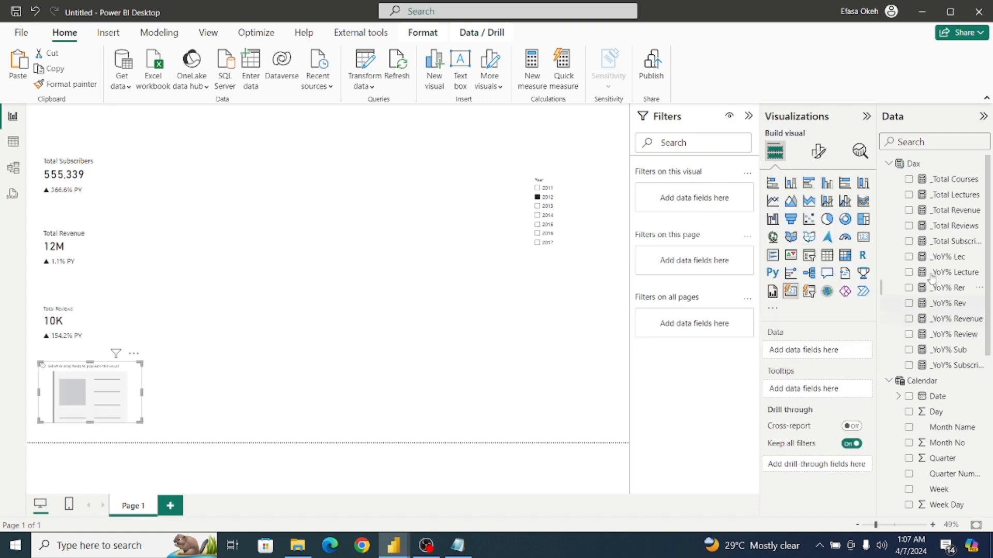
{"action": "left_click", "coordinate": [909, 196]}
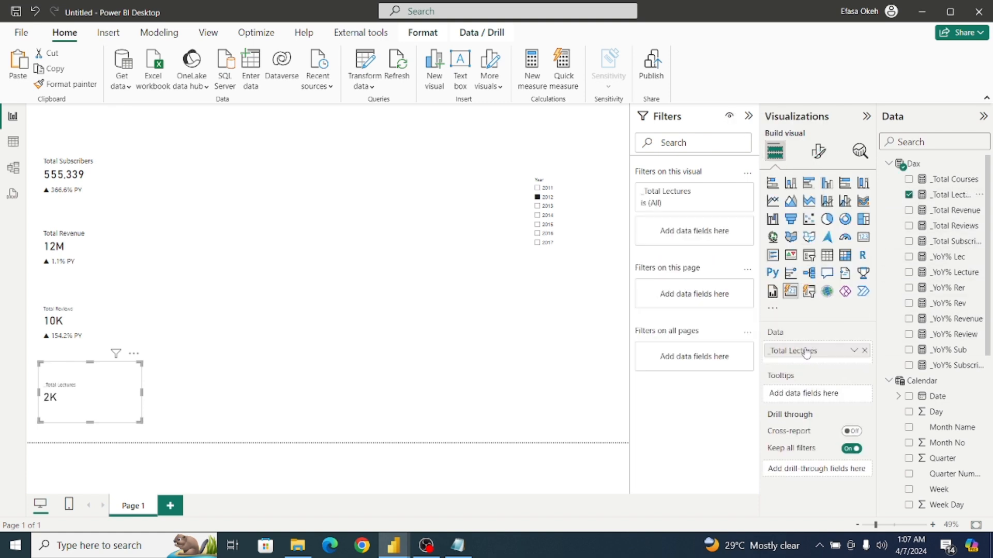
Rename the new card's measure for this visual to Total Lectures.
{"action": "double_click", "coordinate": [770, 354]}
{"action": "left_click", "coordinate": [771, 351]}
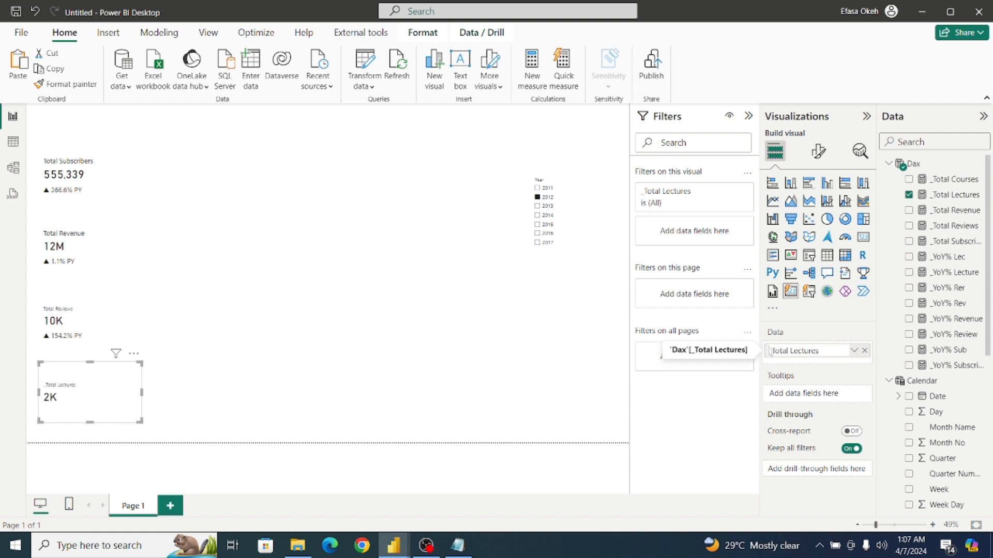
{"action": "key", "text": "Delete"}
{"action": "key", "text": "Return"}
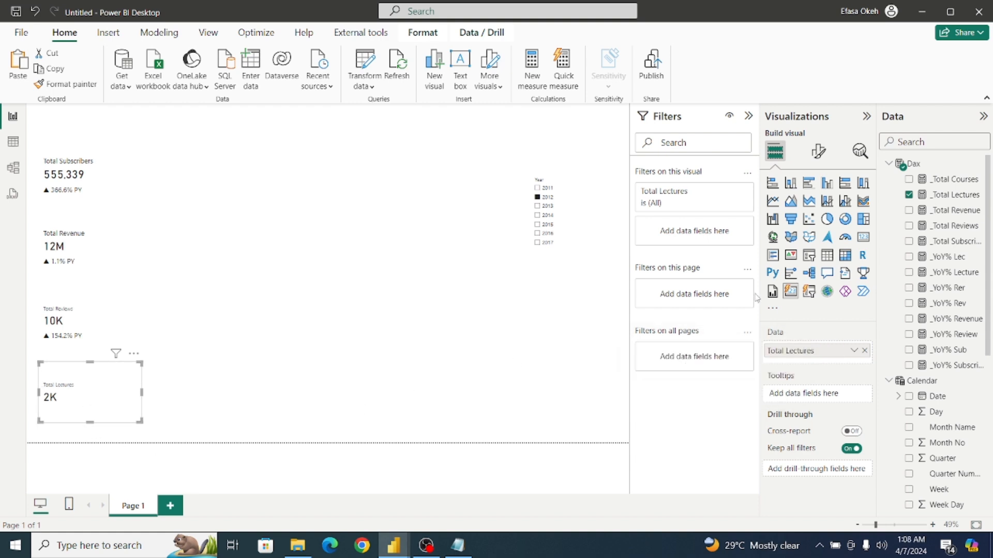
Add the _YoY% Lec measure from the Dax table as a reference label on the Total Lectures card.
{"action": "left_click", "coordinate": [816, 161]}
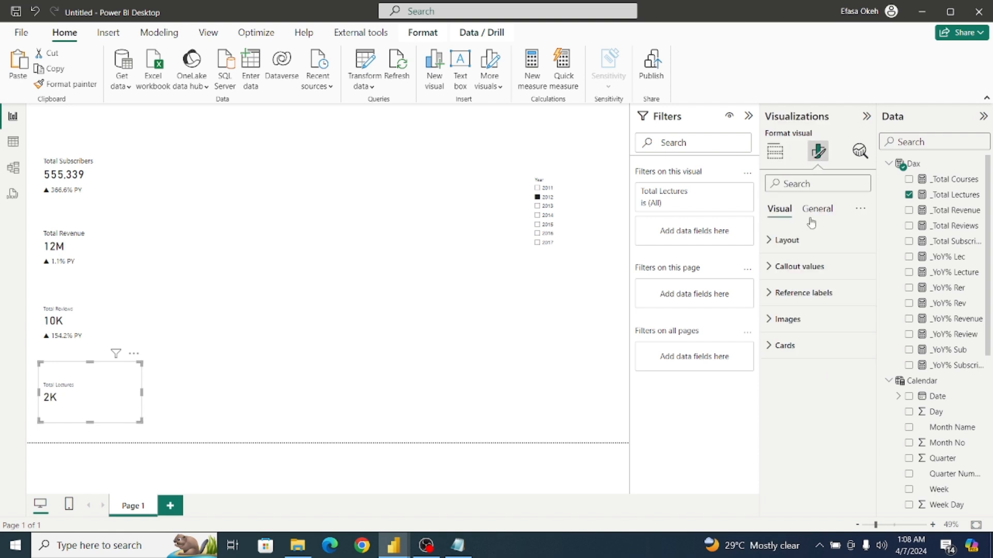
{"action": "left_click", "coordinate": [781, 297]}
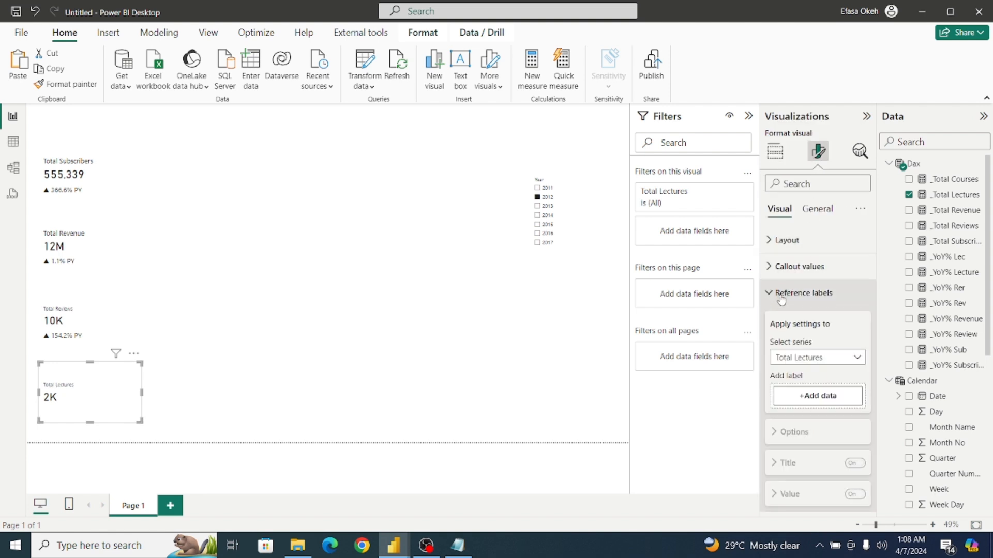
{"action": "left_click", "coordinate": [817, 396]}
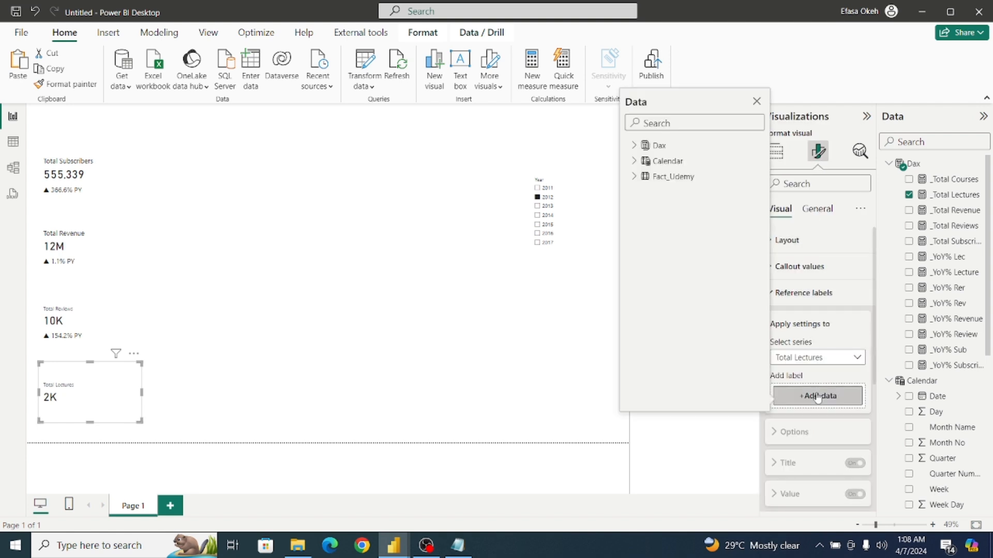
{"action": "left_click", "coordinate": [634, 146]}
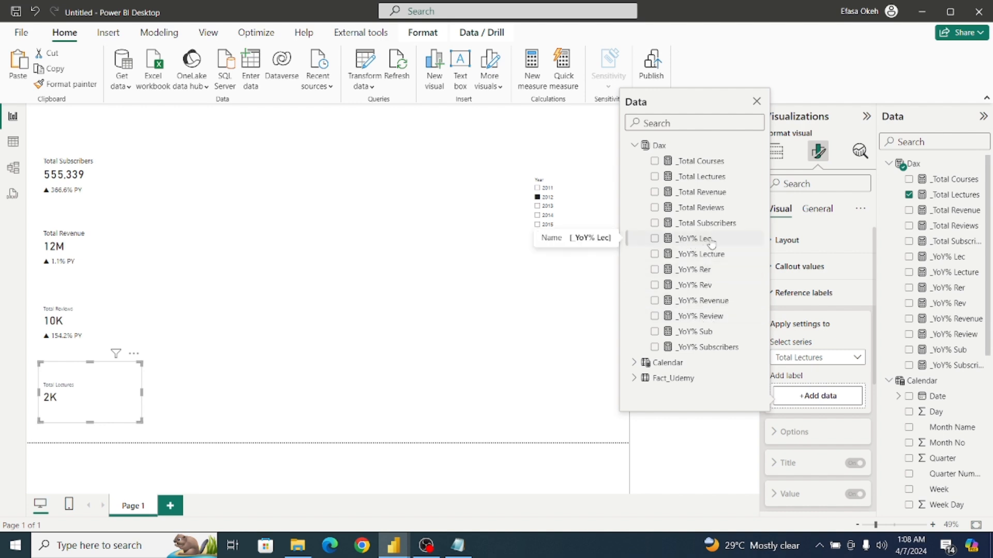
{"action": "left_click", "coordinate": [656, 240]}
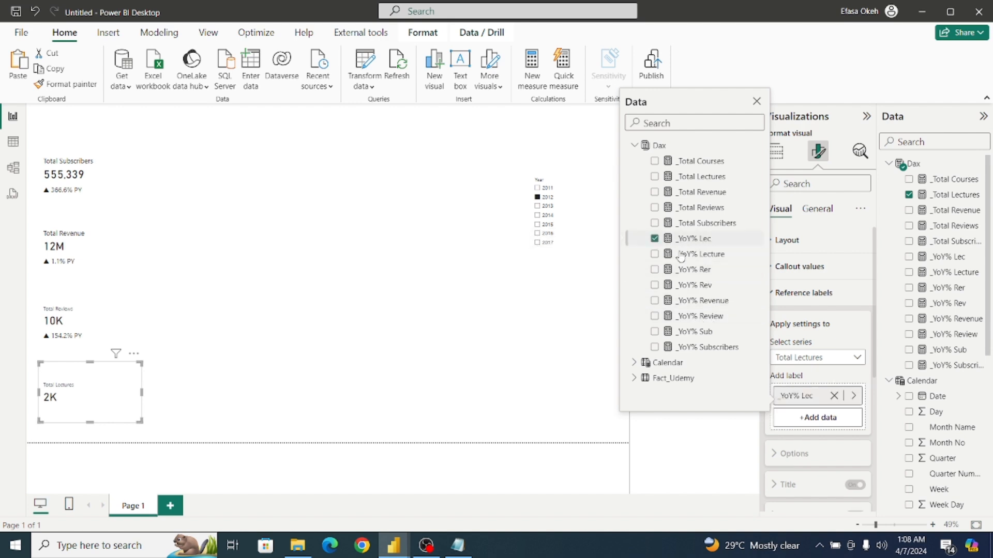
{"action": "left_click", "coordinate": [880, 308]}
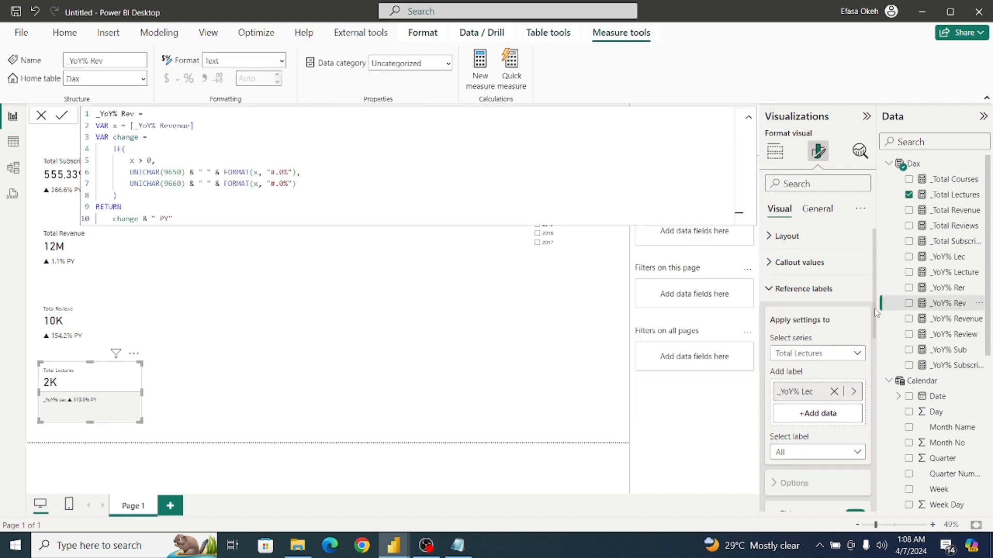
{"action": "left_click_drag", "start_coordinate": [874, 299], "coordinate": [883, 353]}
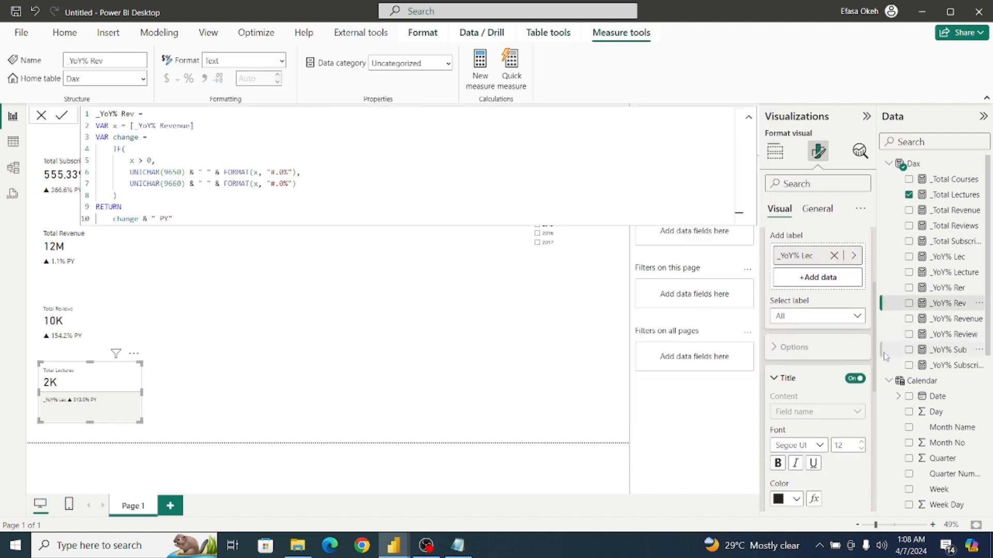
{"action": "left_click", "coordinate": [748, 117]}
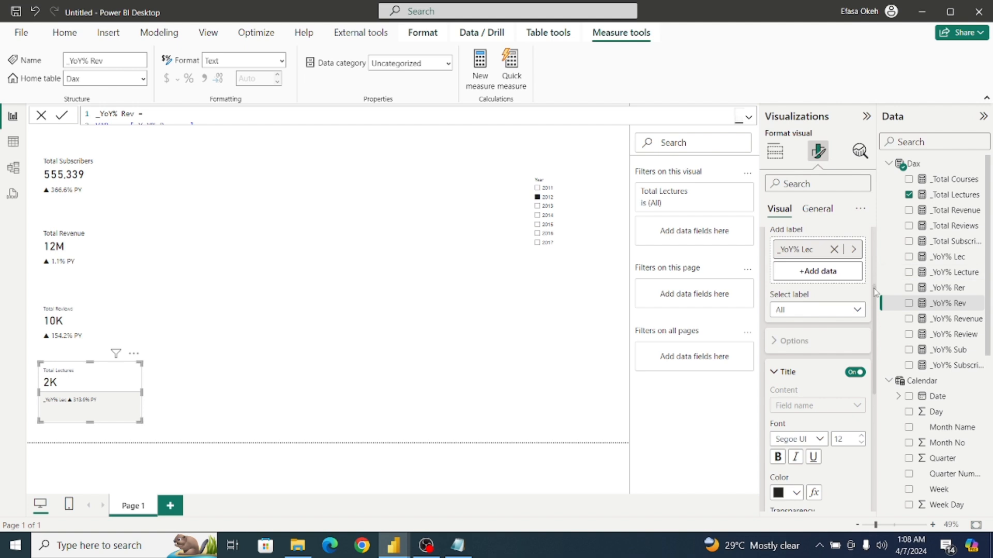
Turn off the divider and the title of the reference label on the Total Lectures card.
{"action": "scroll", "coordinate": [859, 336], "scroll_direction": "down", "scroll_amount": 5}
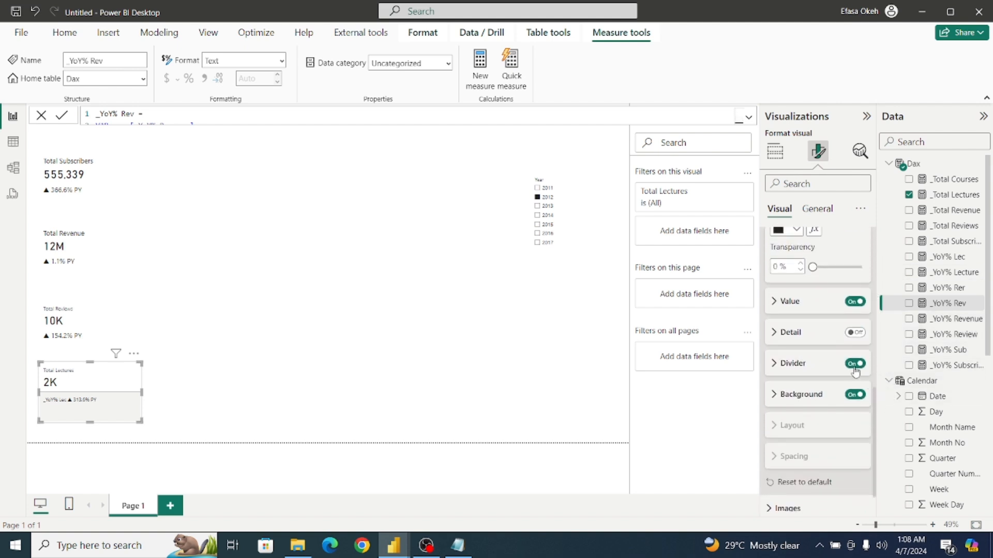
{"action": "left_click", "coordinate": [855, 364]}
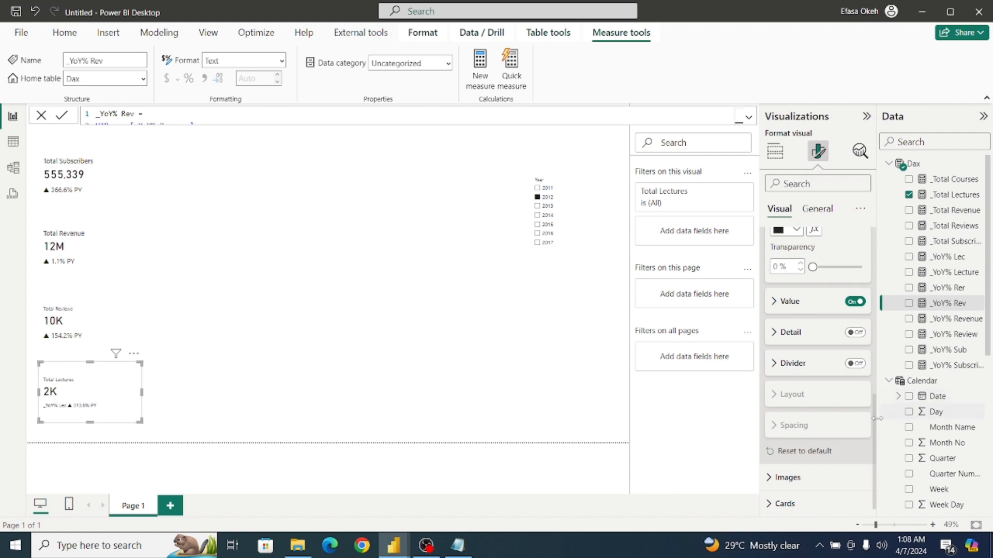
{"action": "left_click_drag", "start_coordinate": [874, 423], "coordinate": [873, 335]}
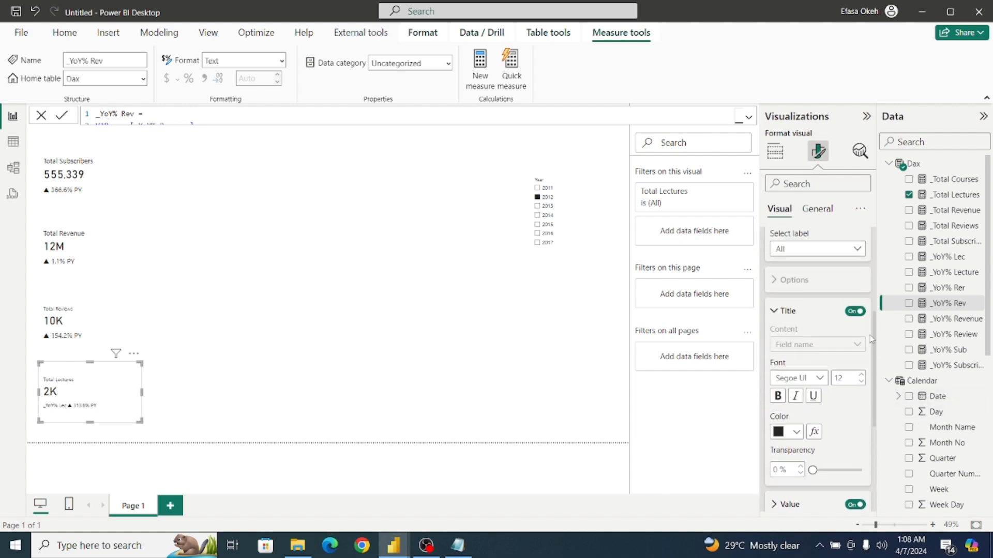
{"action": "left_click", "coordinate": [854, 310]}
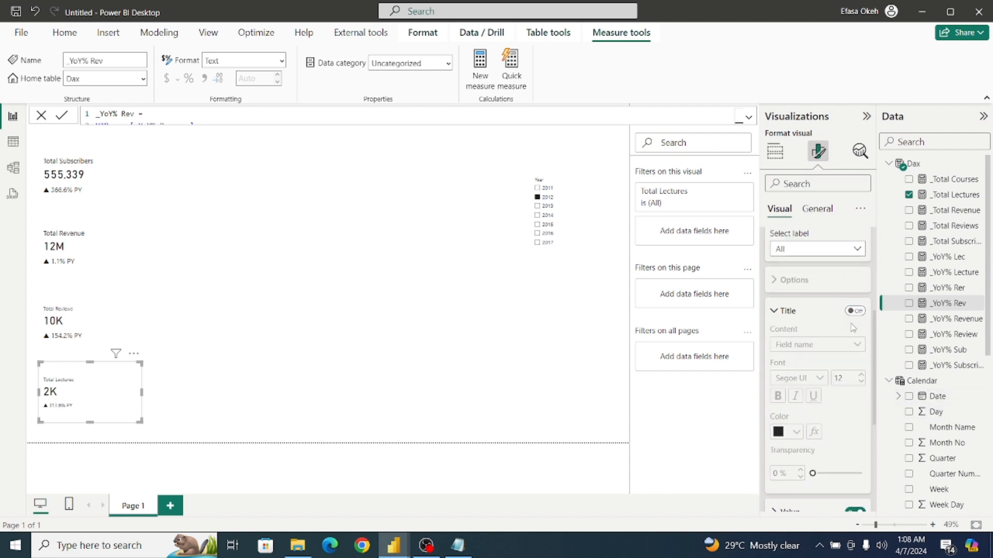
Increase the value font size of the _YoY% Lec reference label to match the Total Reviews card's label.
{"action": "left_click", "coordinate": [803, 249]}
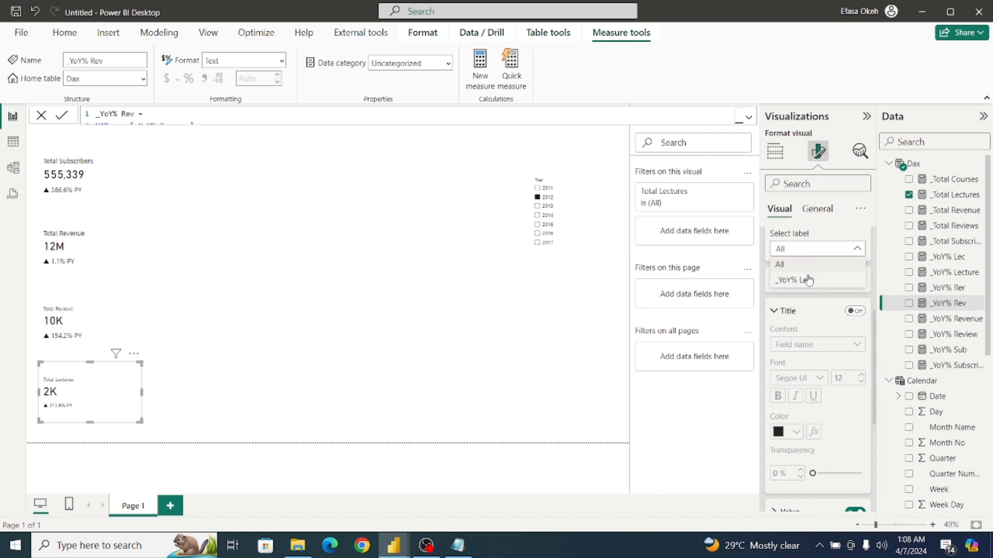
{"action": "left_click", "coordinate": [801, 281]}
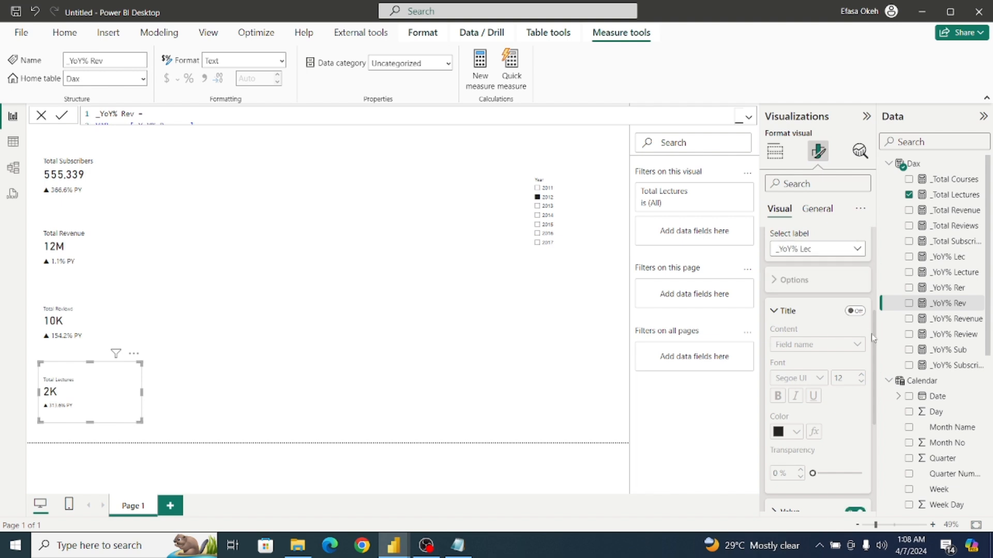
{"action": "left_click_drag", "start_coordinate": [875, 345], "coordinate": [883, 407]}
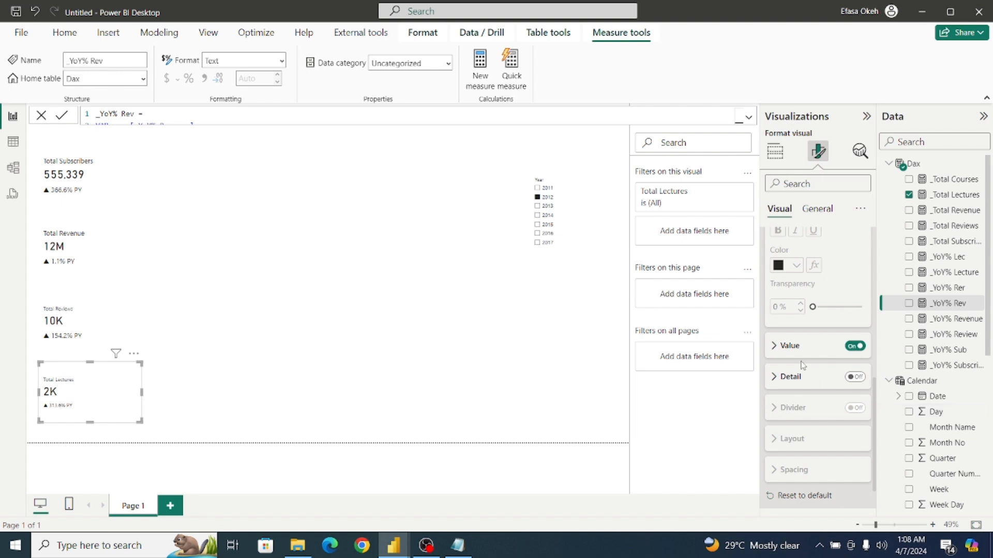
{"action": "left_click", "coordinate": [776, 350]}
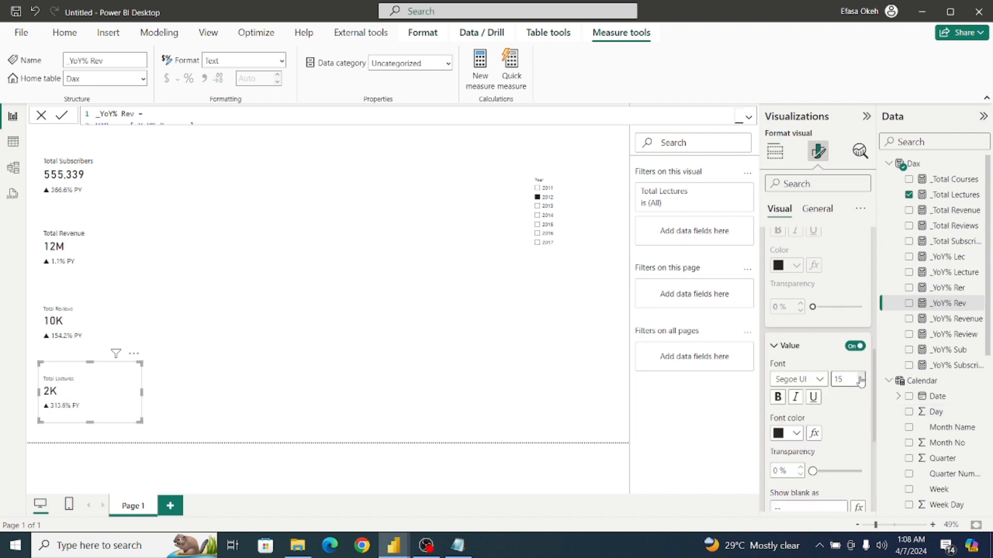
{"action": "left_click", "coordinate": [779, 352]}
{"action": "left_click_drag", "start_coordinate": [876, 392], "coordinate": [867, 249]}
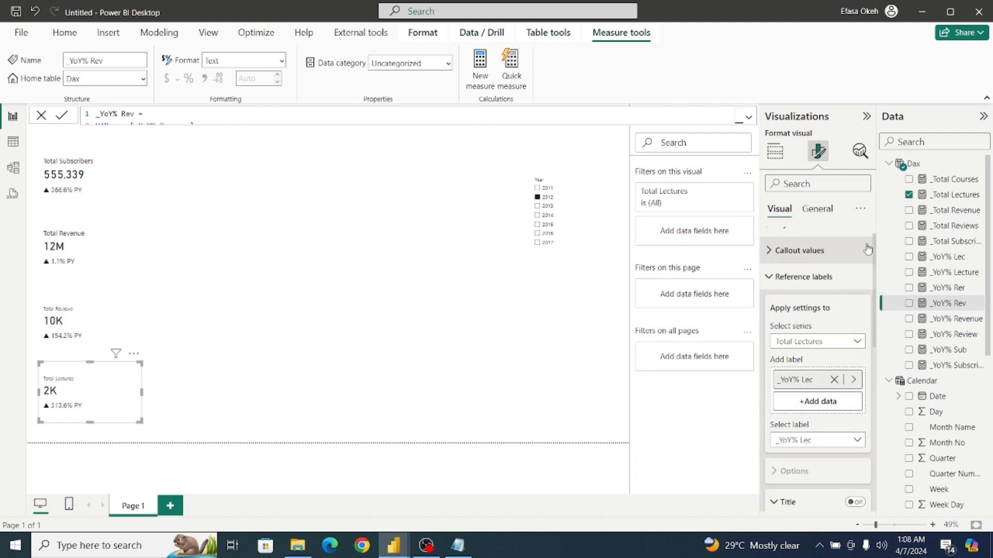
{"action": "left_click", "coordinate": [777, 277]}
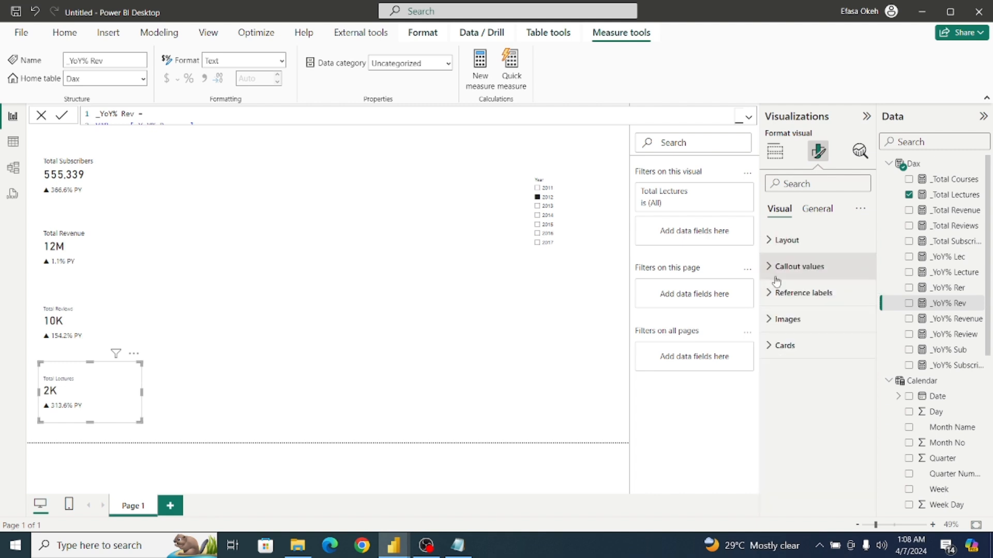
{"action": "left_click", "coordinate": [773, 347]}
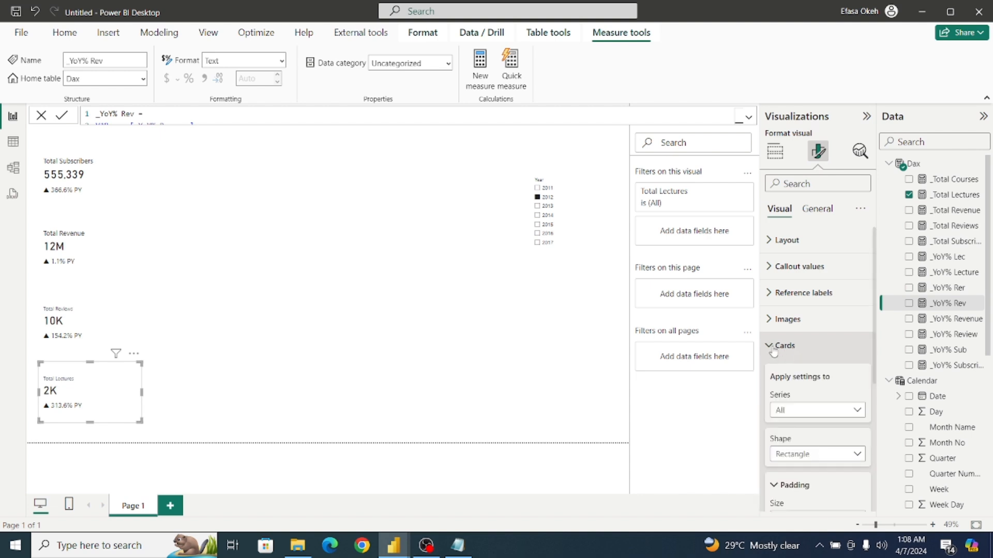
{"action": "scroll", "coordinate": [879, 386], "scroll_direction": "down", "scroll_amount": 1}
{"action": "scroll", "coordinate": [879, 387], "scroll_direction": "down", "scroll_amount": 3}
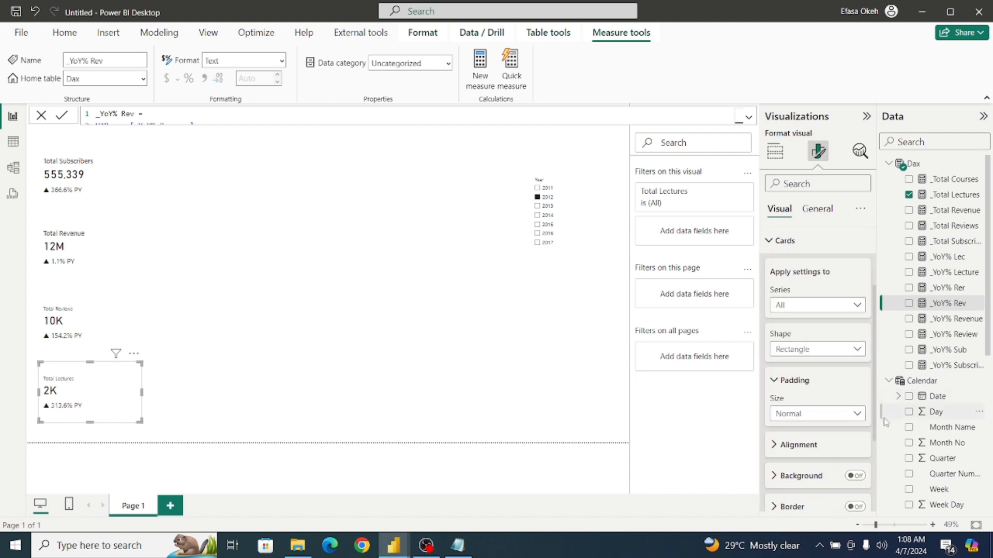
{"action": "scroll", "coordinate": [878, 386], "scroll_direction": "up", "scroll_amount": 4}
{"action": "left_click", "coordinate": [774, 347]}
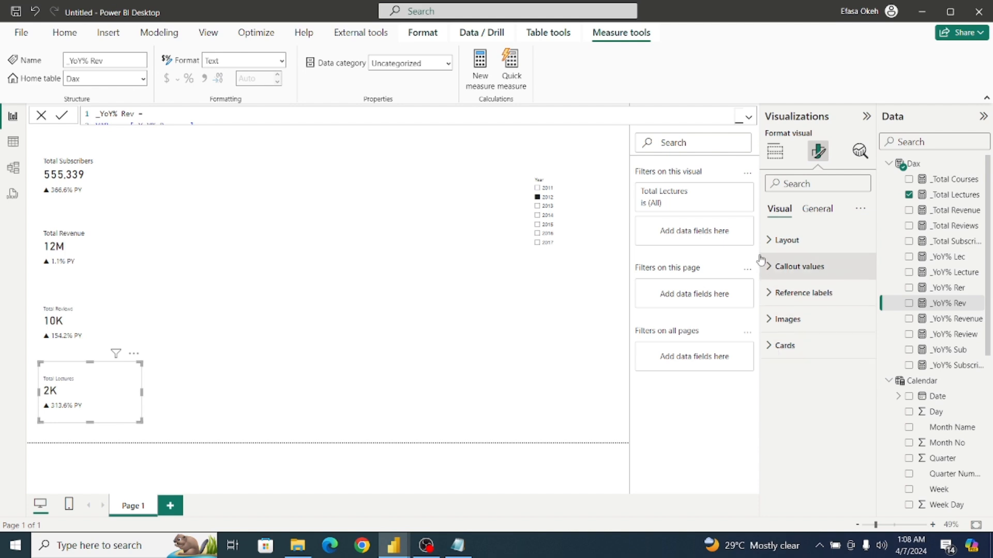
{"action": "left_click", "coordinate": [285, 339]}
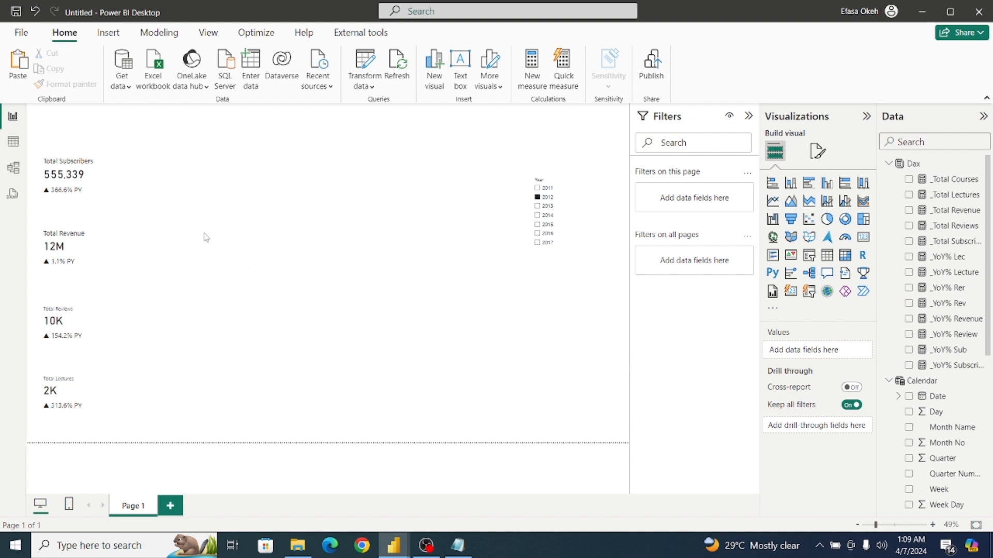
Open the conditional formatting settings for the value font color of the _YoY% Sub reference label on the Total Subscribers card.
{"action": "left_click", "coordinate": [109, 190]}
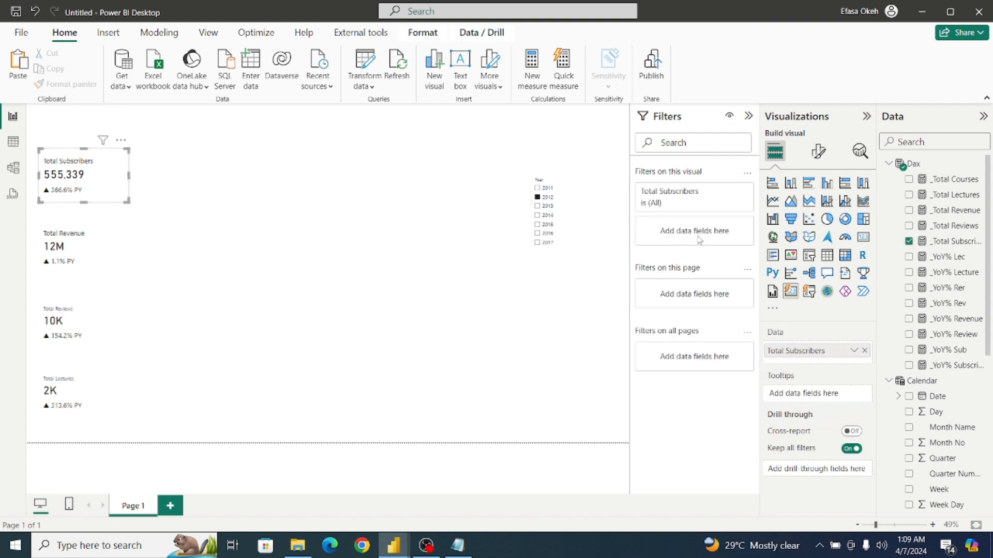
{"action": "left_click", "coordinate": [818, 153]}
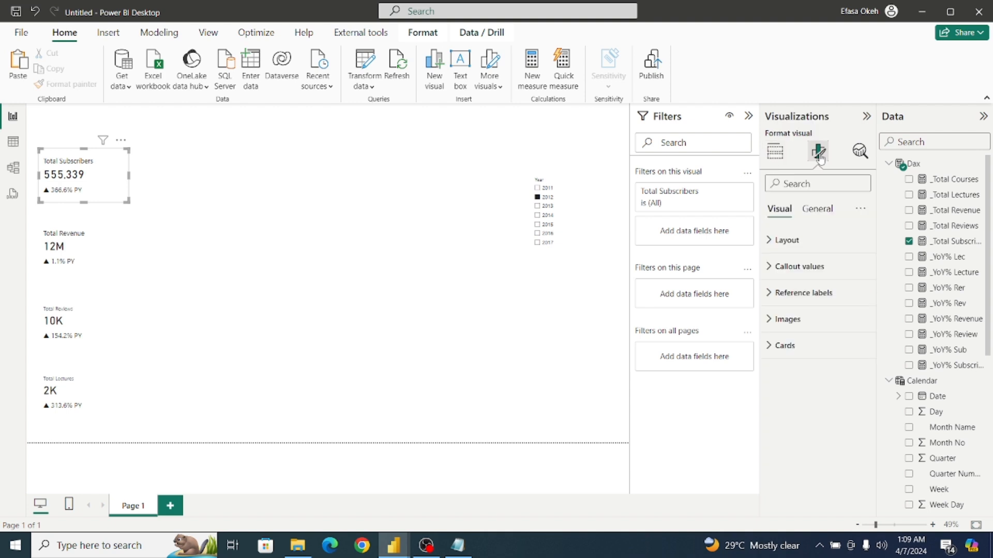
{"action": "left_click", "coordinate": [770, 294]}
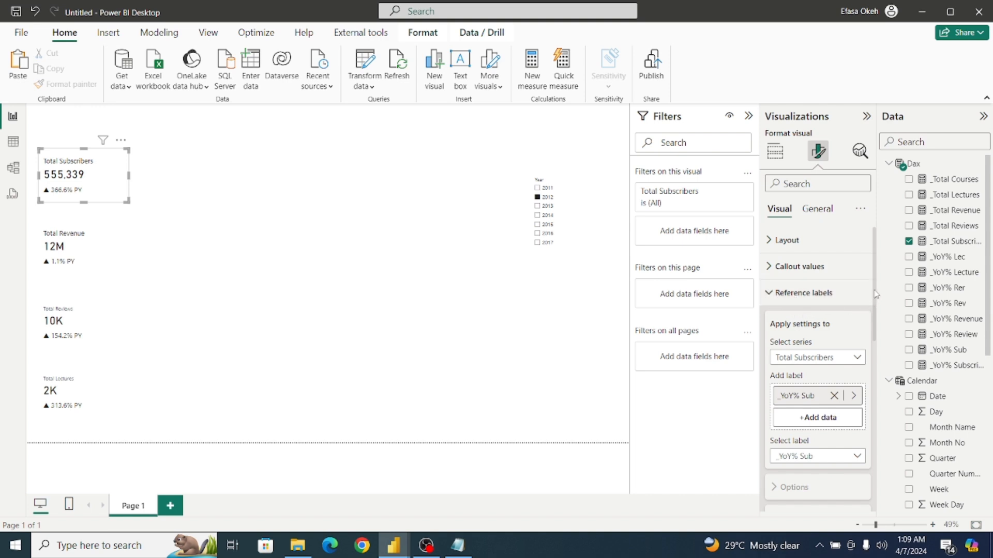
{"action": "left_click_drag", "start_coordinate": [875, 296], "coordinate": [884, 373]}
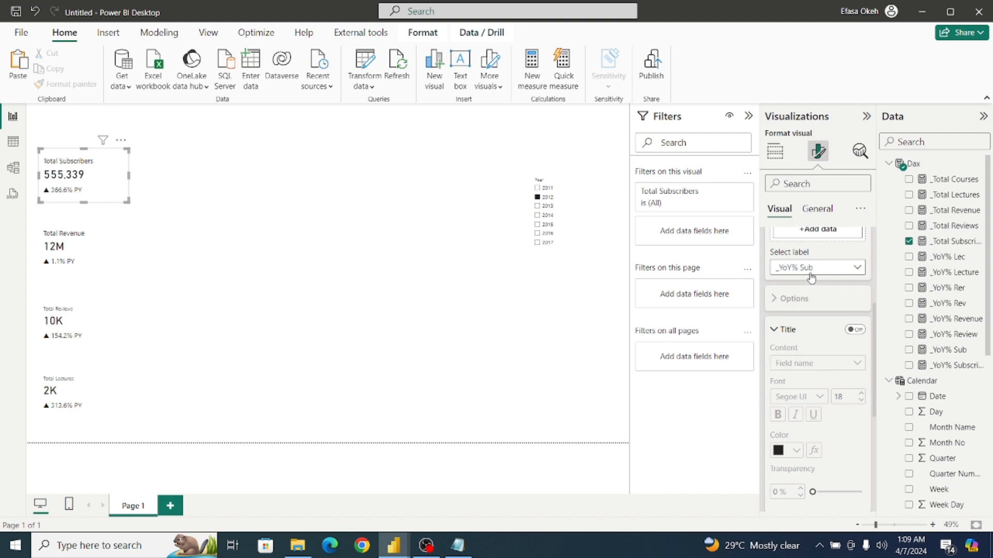
{"action": "scroll", "coordinate": [875, 322], "scroll_direction": "down", "scroll_amount": 4}
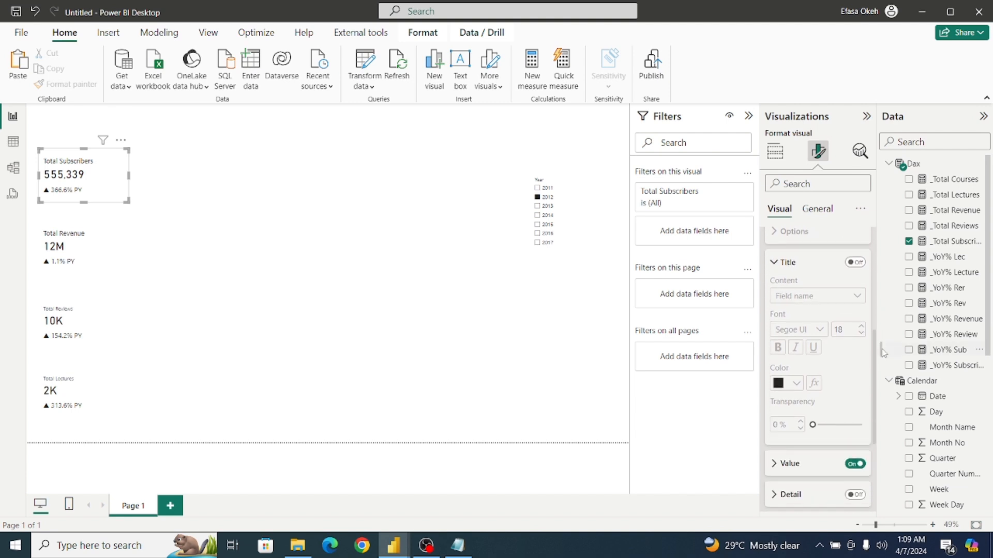
{"action": "left_click", "coordinate": [776, 346]}
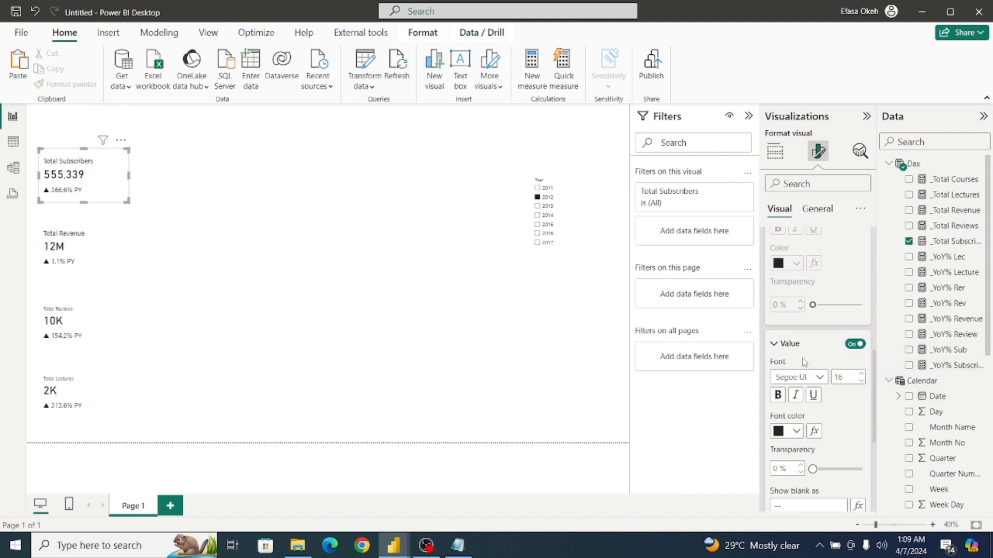
{"action": "scroll", "coordinate": [876, 363], "scroll_direction": "down", "scroll_amount": 3}
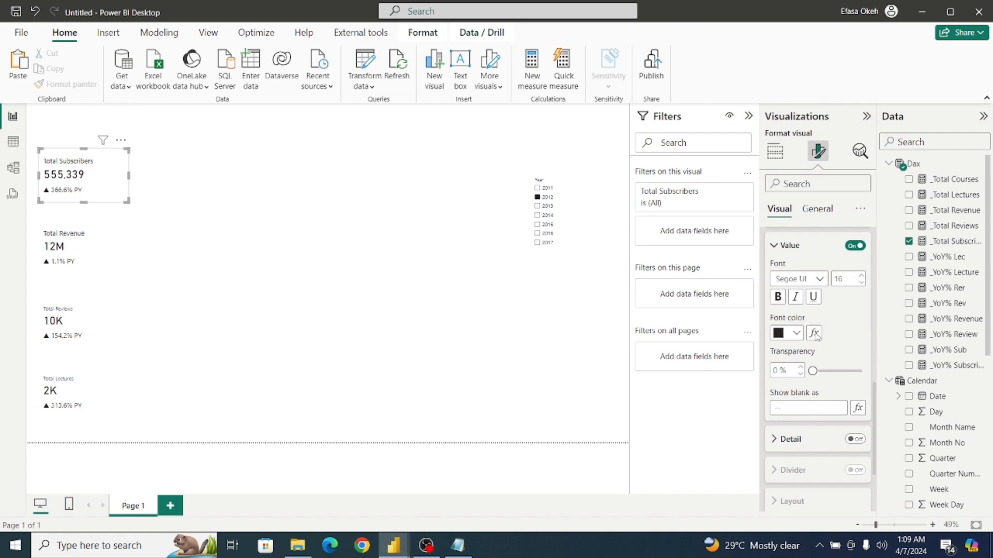
{"action": "left_click", "coordinate": [814, 332]}
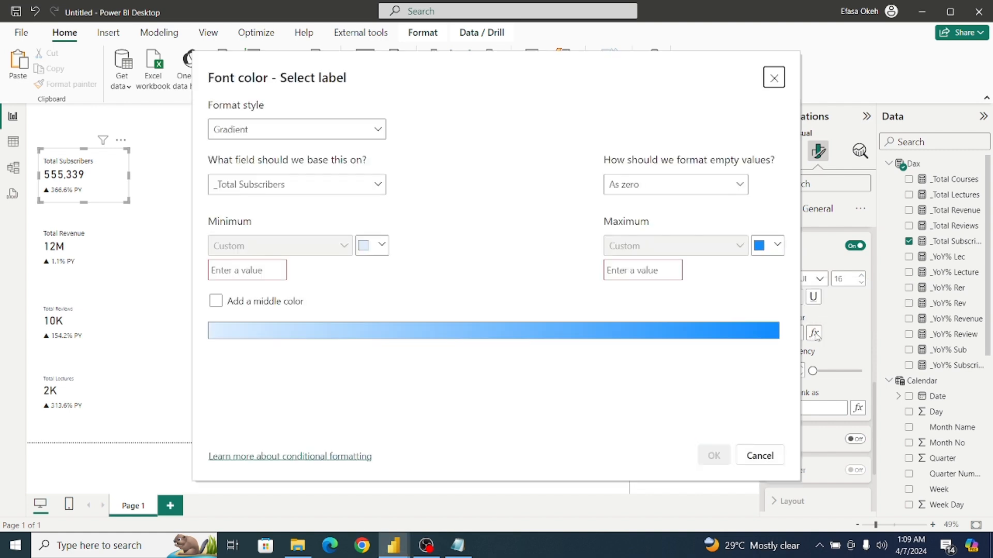
Set the font color format style to Rules, based on the _YoY% Subscribers measure from the Dax table.
{"action": "left_click", "coordinate": [279, 130]}
{"action": "left_click", "coordinate": [278, 174]}
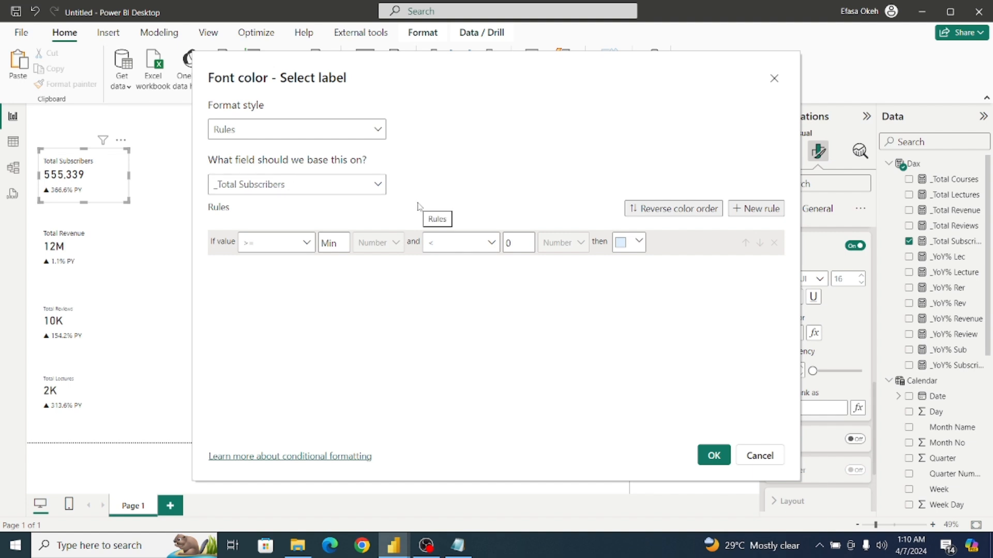
{"action": "left_click", "coordinate": [291, 189]}
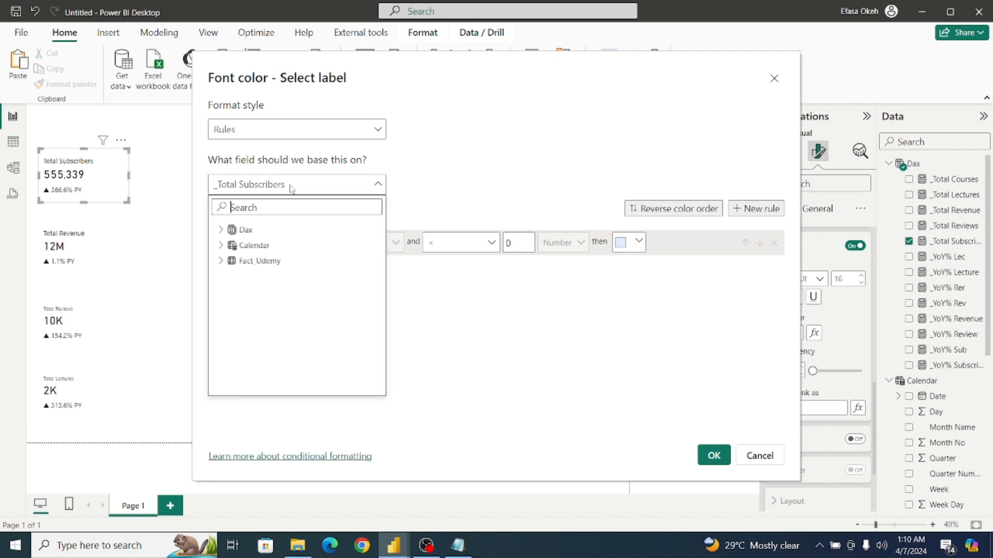
{"action": "left_click", "coordinate": [220, 230]}
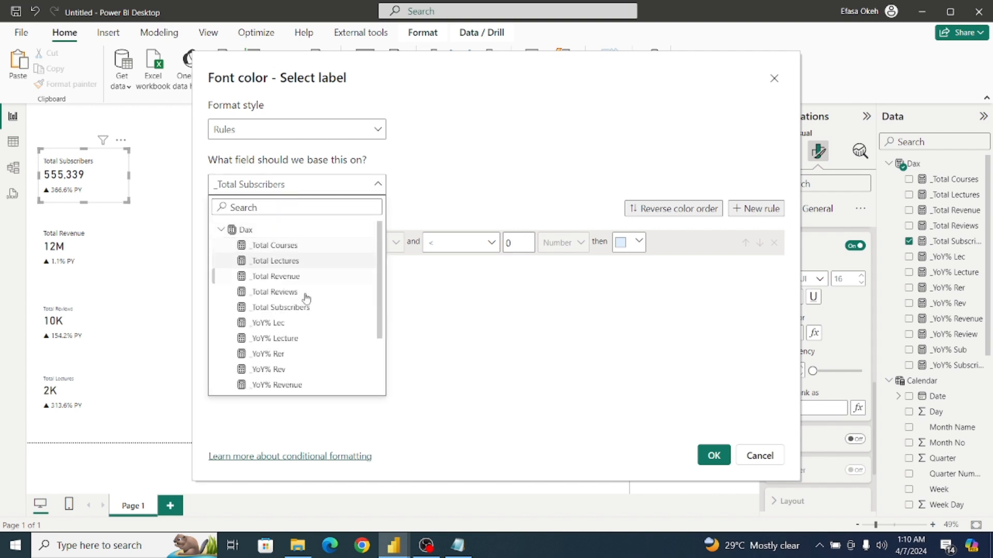
{"action": "left_click_drag", "start_coordinate": [375, 321], "coordinate": [370, 372]}
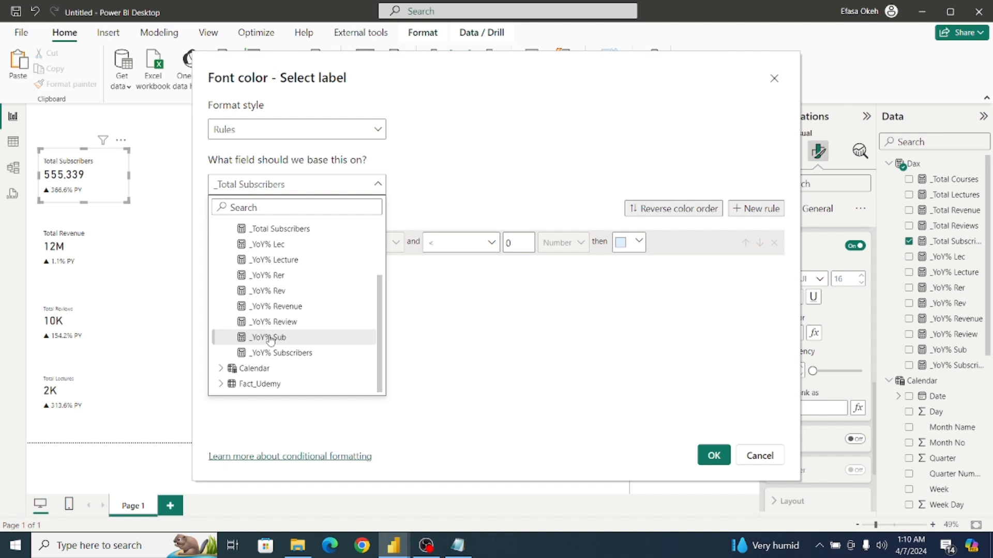
{"action": "left_click", "coordinate": [297, 353]}
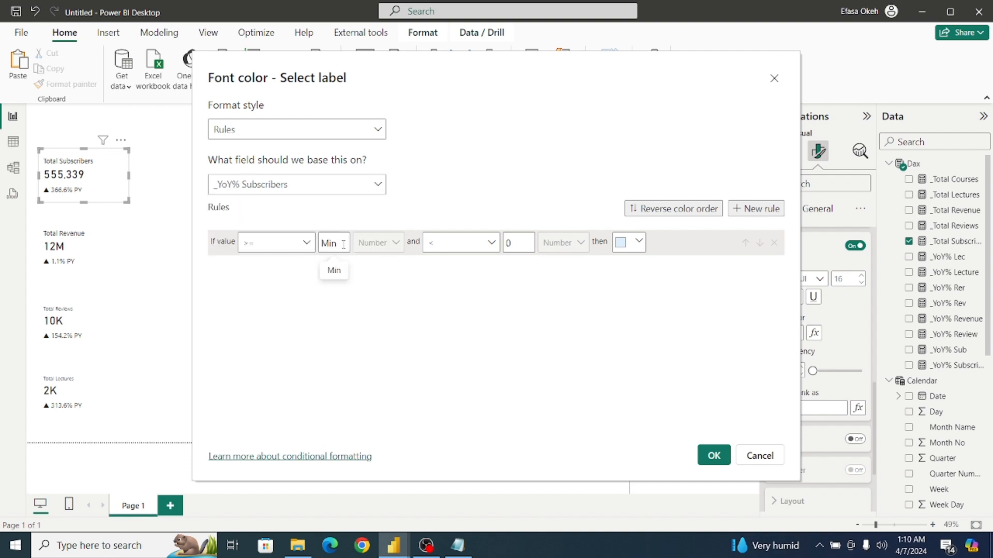
Give the rule for values from Min to below 0 the custom red color #F03434.
{"action": "left_click", "coordinate": [642, 243]}
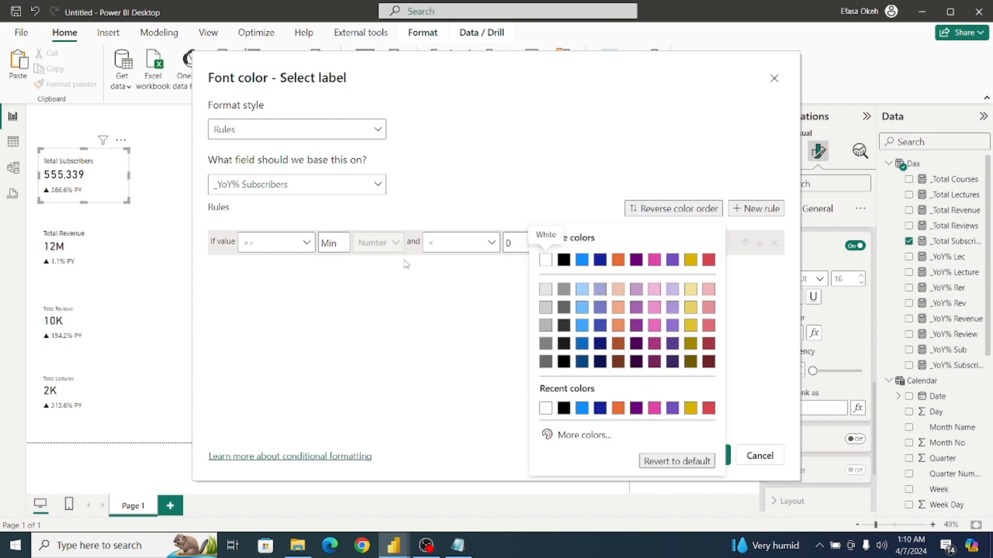
{"action": "left_click", "coordinate": [582, 435]}
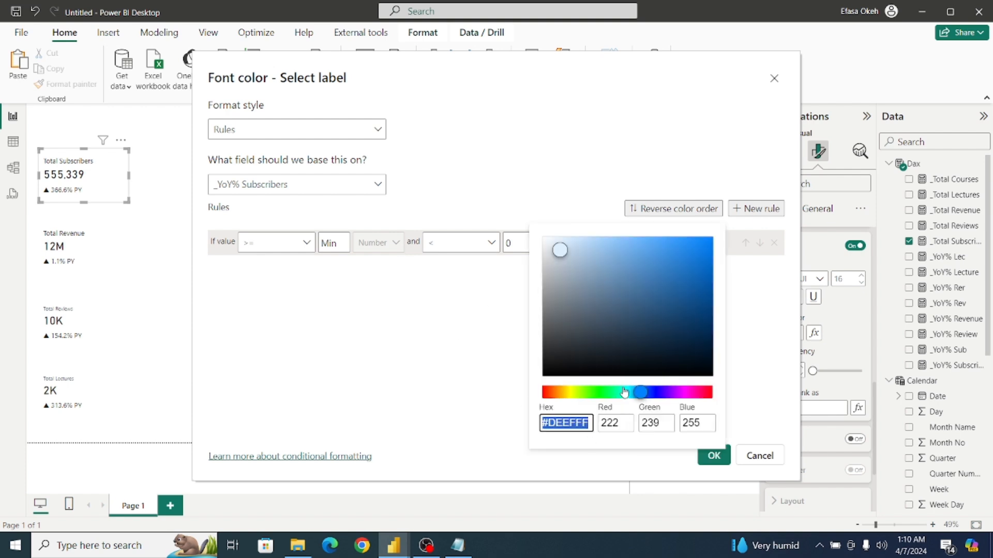
{"action": "left_click_drag", "start_coordinate": [647, 395], "coordinate": [532, 402]}
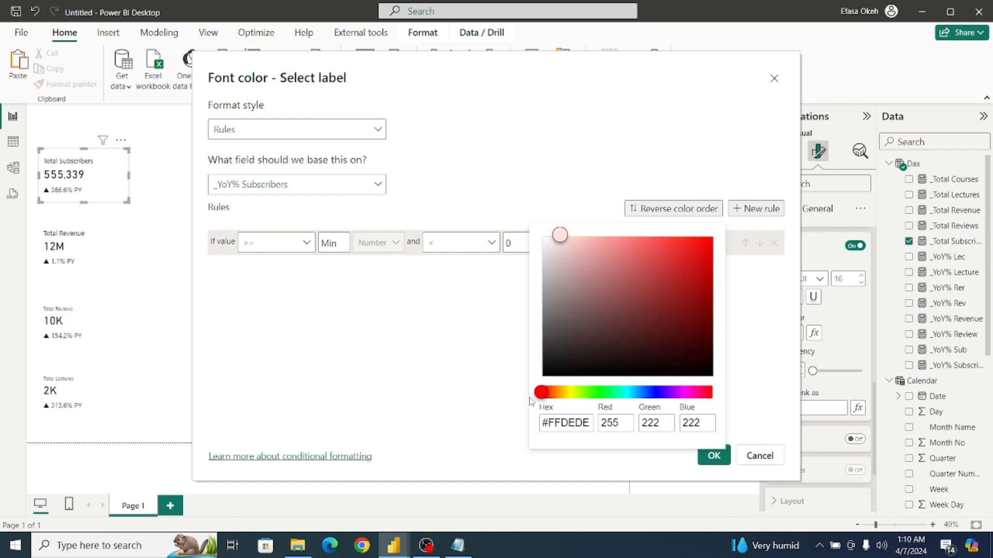
{"action": "left_click", "coordinate": [674, 245]}
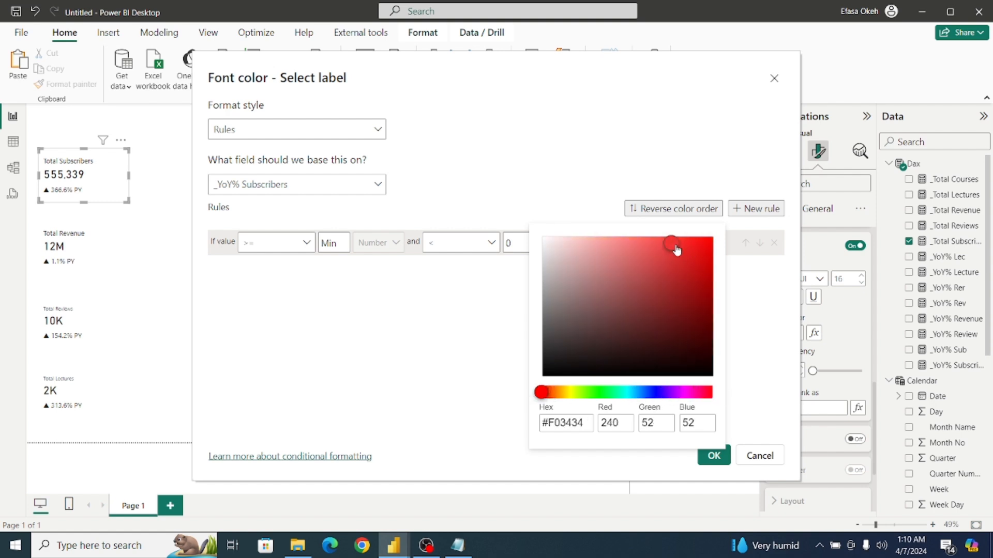
{"action": "left_click", "coordinate": [746, 293]}
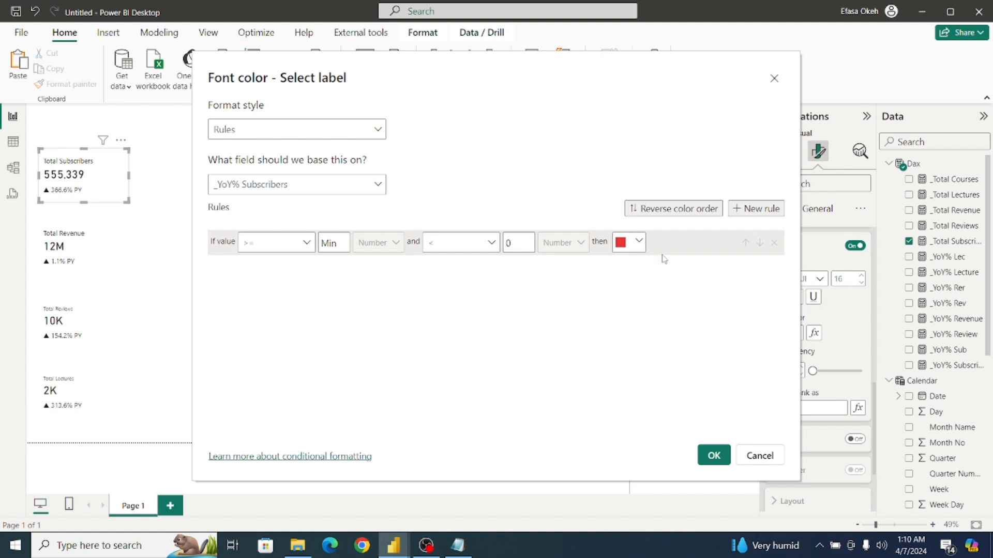
Add a second rule covering values from 0 up to Max.
{"action": "left_click", "coordinate": [757, 208]}
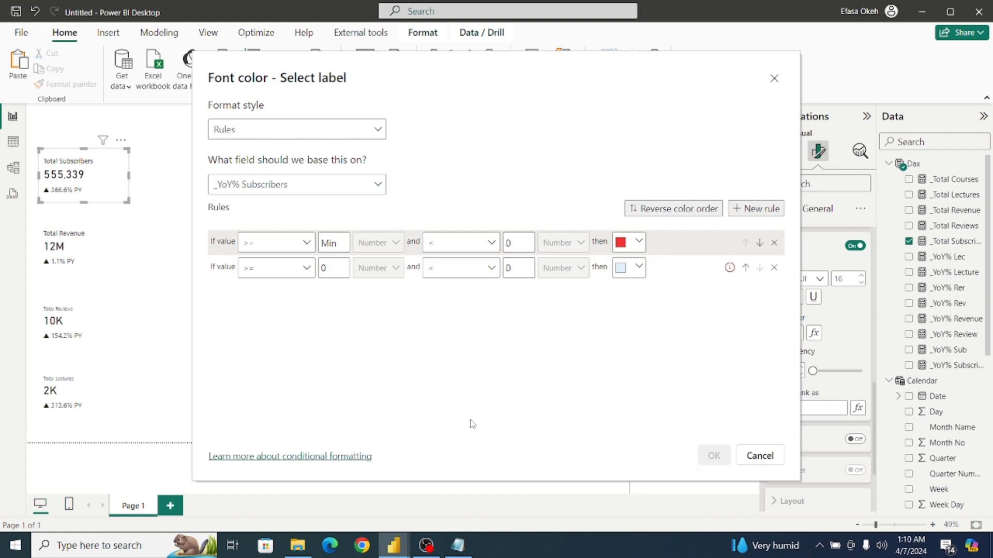
{"action": "left_click", "coordinate": [518, 271]}
{"action": "key", "text": "BackSpace"}
{"action": "type", "text": "Max"}
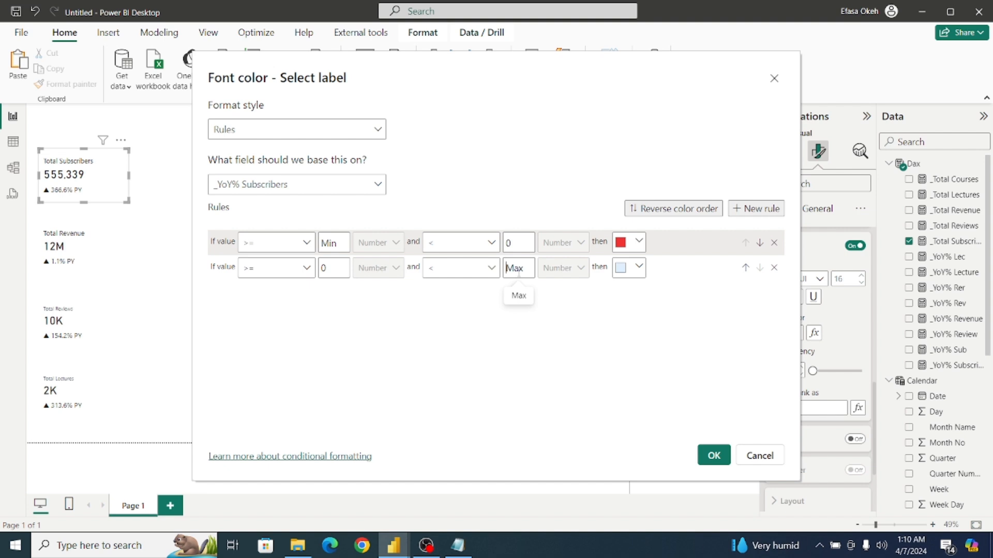
Give the 0-to-Max rule a custom bright green color, about #3DFD53.
{"action": "left_click", "coordinate": [639, 268]}
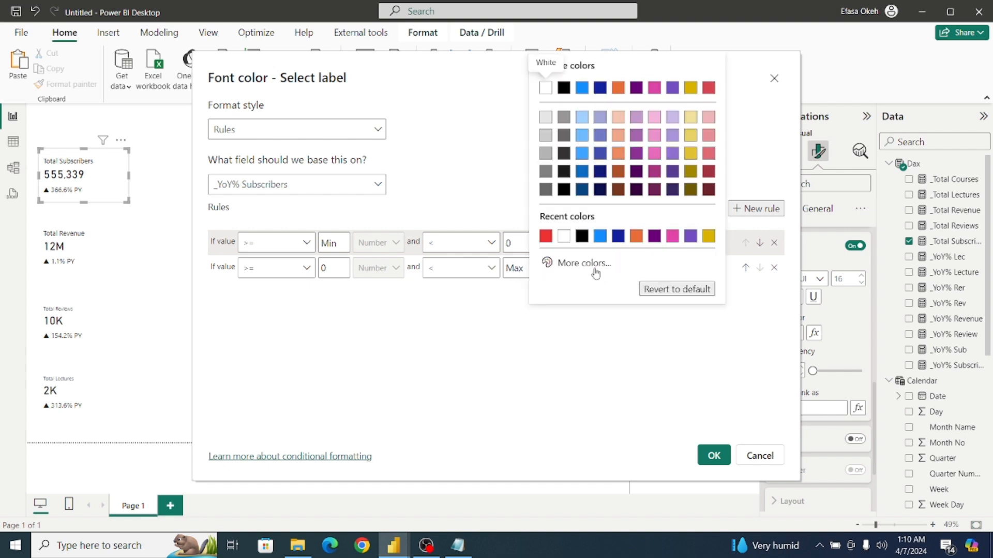
{"action": "left_click", "coordinate": [584, 264]}
{"action": "left_click", "coordinate": [601, 220]}
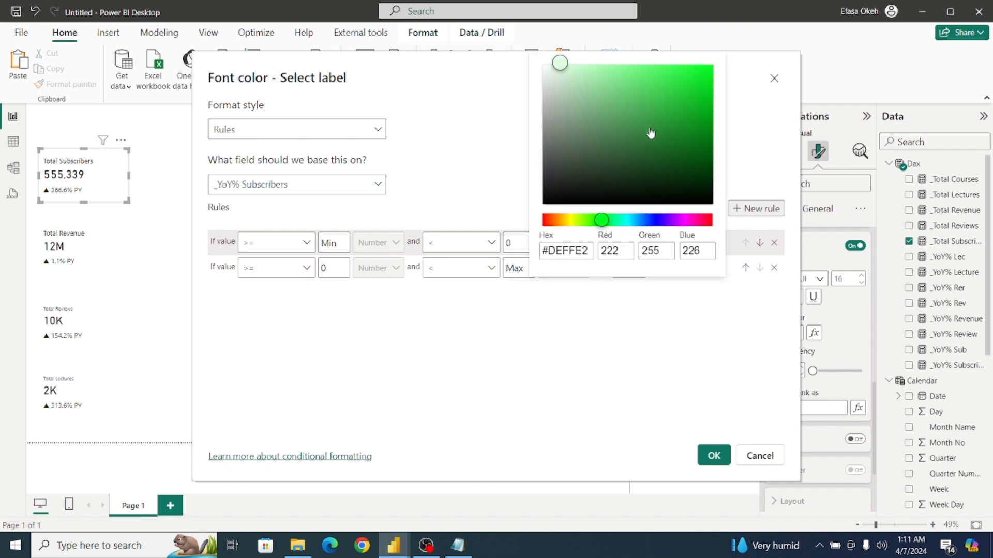
{"action": "left_click", "coordinate": [661, 72]}
{"action": "left_click", "coordinate": [674, 77]}
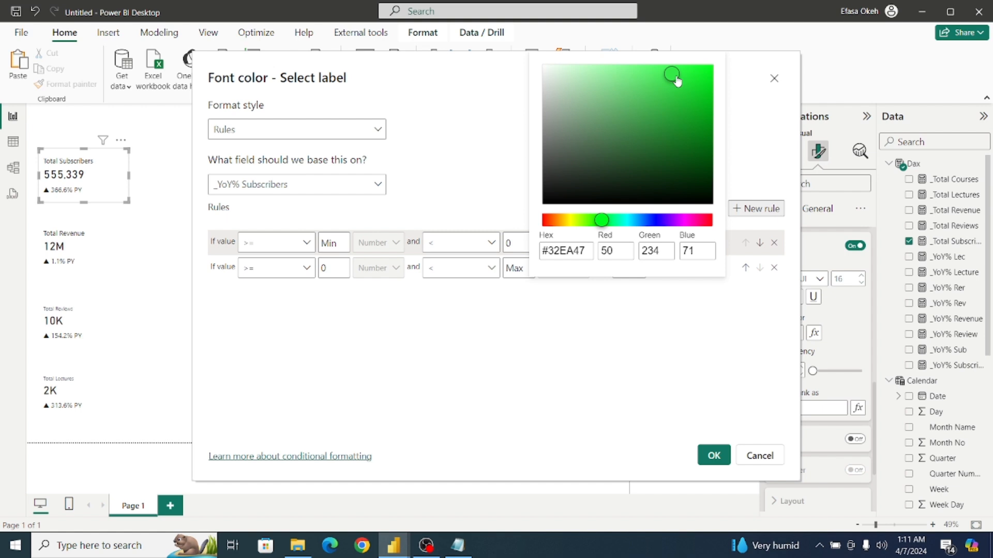
{"action": "left_click", "coordinate": [668, 63]}
{"action": "left_click", "coordinate": [537, 331]}
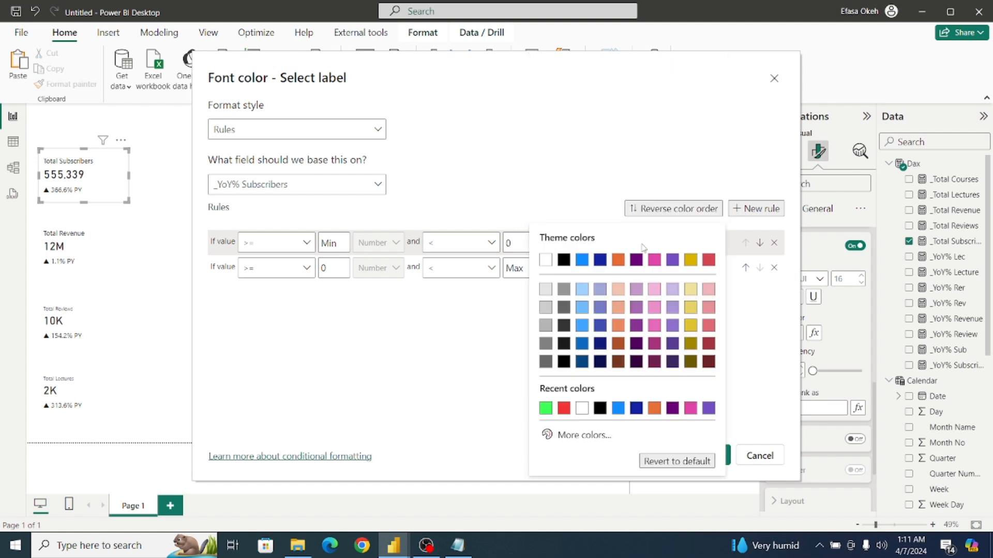
Copy the red rule's hex code #F03434 into the Calendar Table note in Notepad, below the Calendar code.
{"action": "left_click", "coordinate": [639, 243]}
{"action": "left_click", "coordinate": [572, 434]}
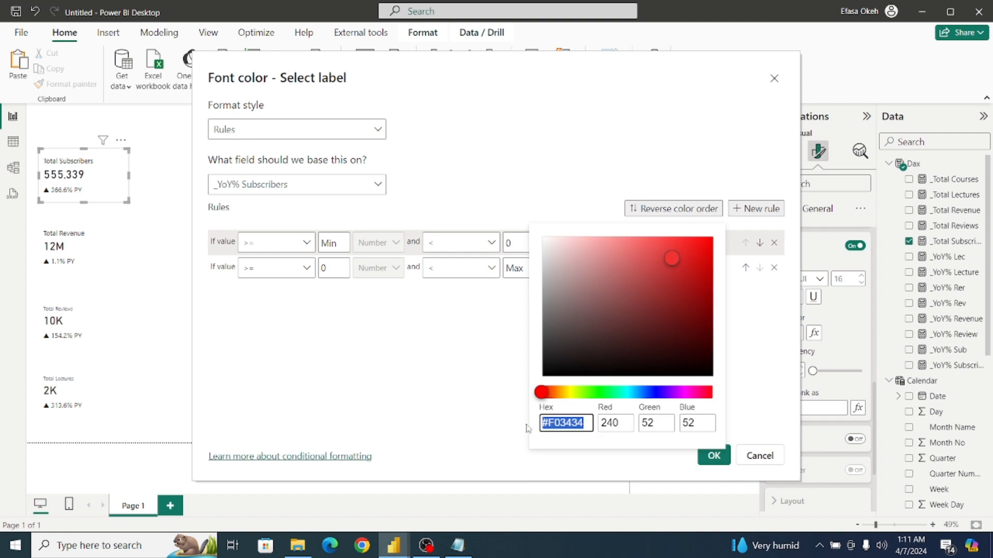
{"action": "left_click", "coordinate": [458, 545]}
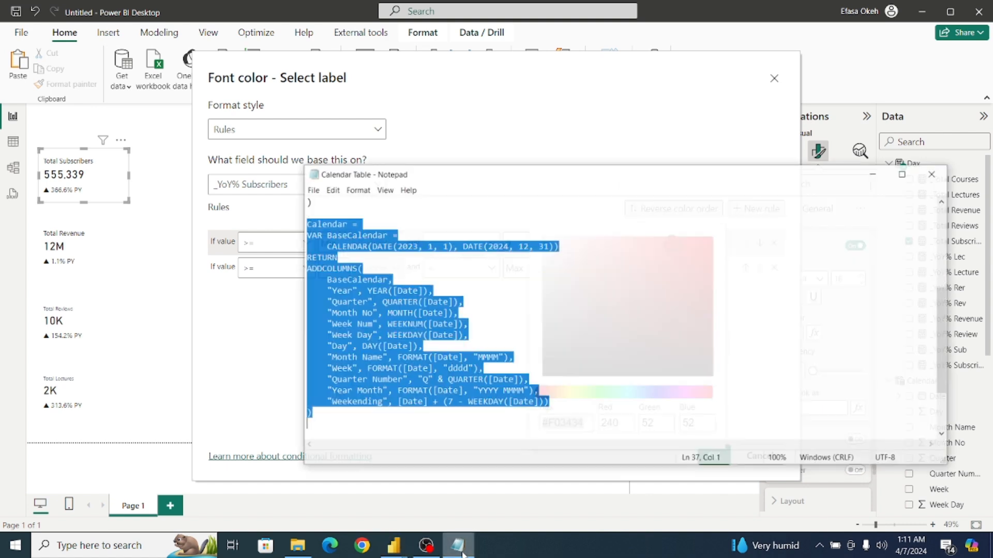
{"action": "left_click", "coordinate": [598, 362]}
{"action": "left_click", "coordinate": [407, 413]}
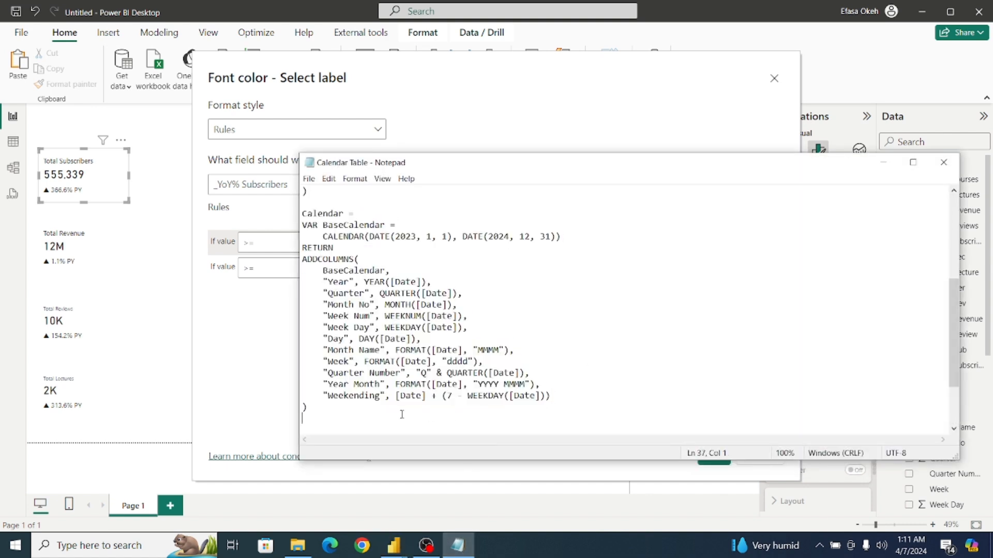
{"action": "key", "text": "Return"}
{"action": "type", "text": "#F03434"}
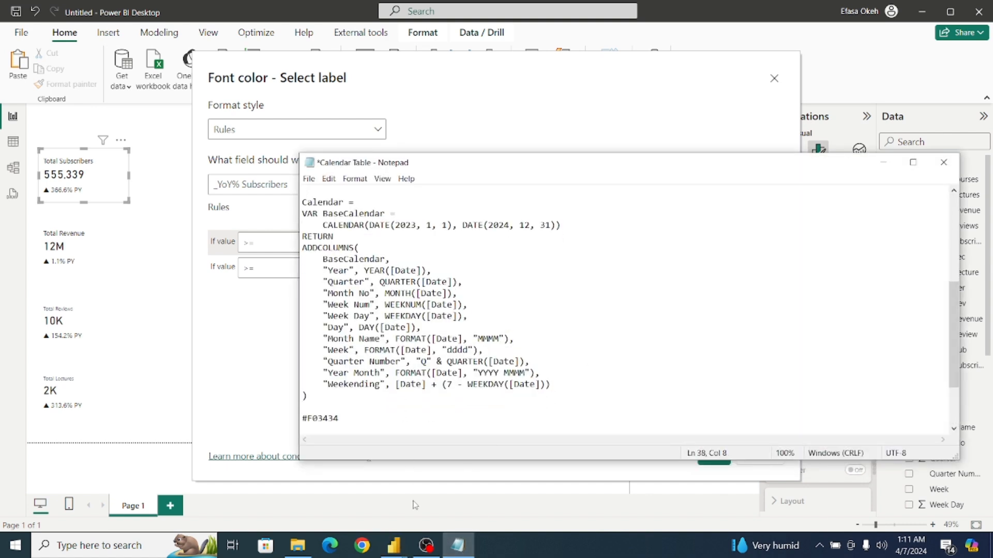
Switch back to the untitled Power BI report and darken the 0-to-Max rule's green to #15DB2C.
{"action": "left_click", "coordinate": [393, 545]}
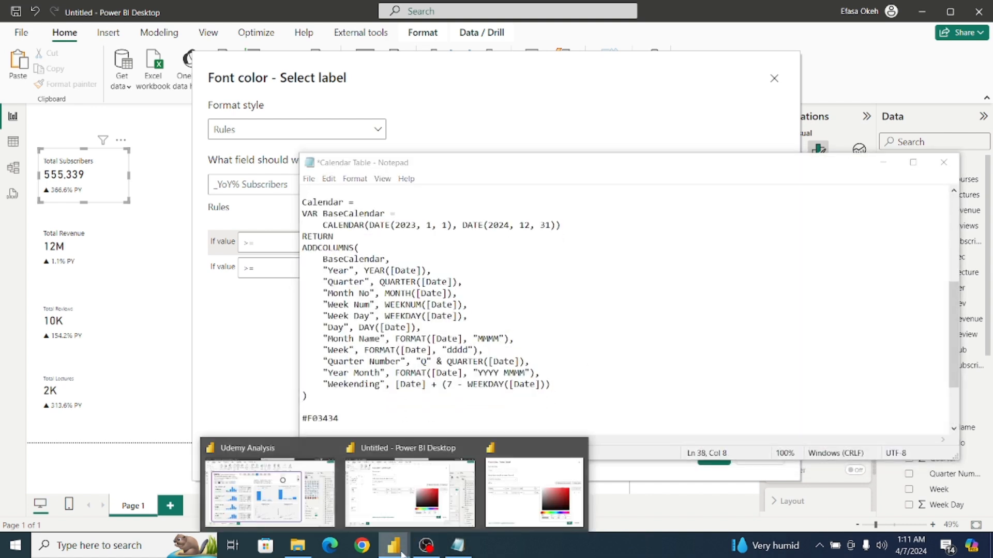
{"action": "left_click", "coordinate": [412, 490]}
{"action": "left_click", "coordinate": [494, 356]}
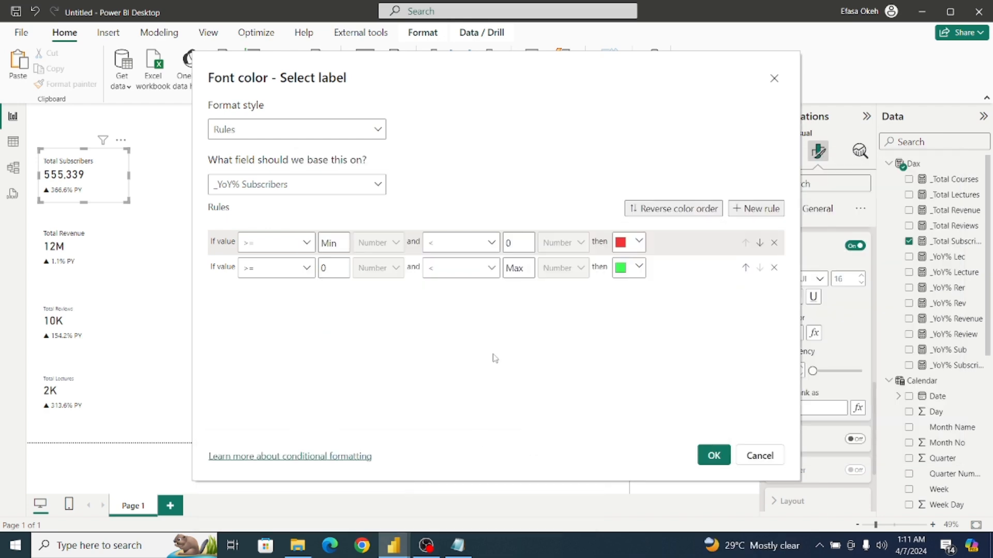
{"action": "left_click", "coordinate": [640, 271]}
{"action": "left_click", "coordinate": [594, 263]}
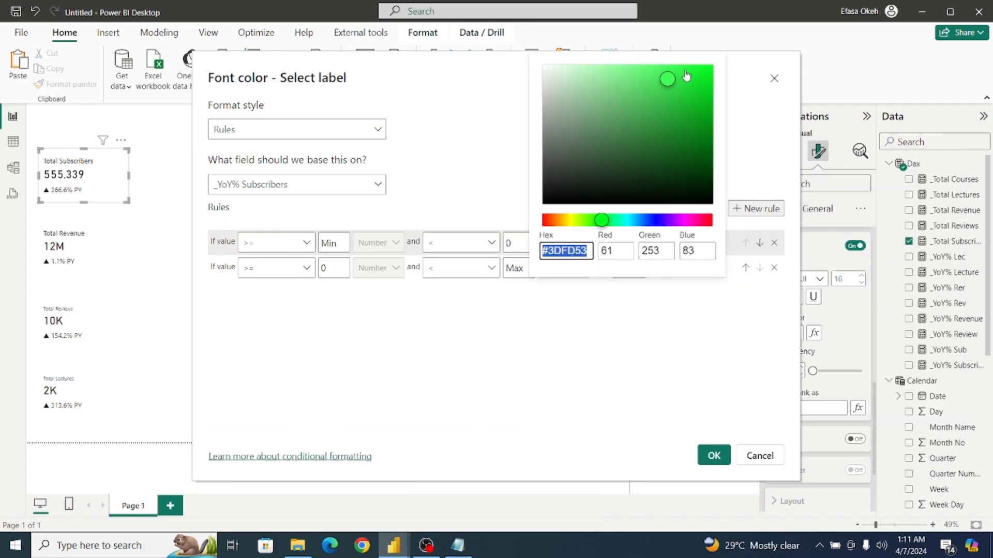
{"action": "left_click_drag", "start_coordinate": [686, 76], "coordinate": [697, 87]}
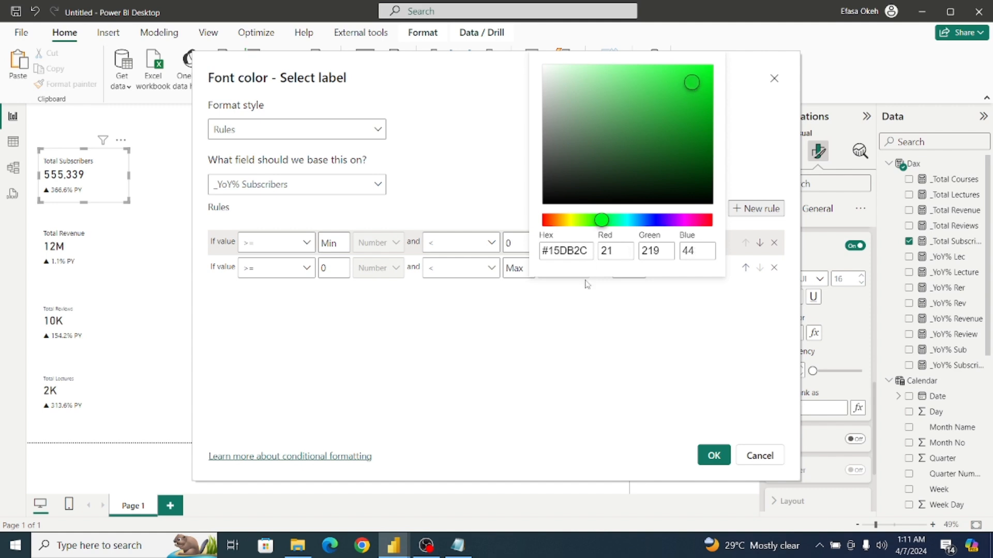
Copy the green hex code #15DB2C into the Notepad note on a new line below #F03434.
{"action": "left_click_drag", "start_coordinate": [590, 250], "coordinate": [535, 250]}
{"action": "key", "text": "ctrl+c"}
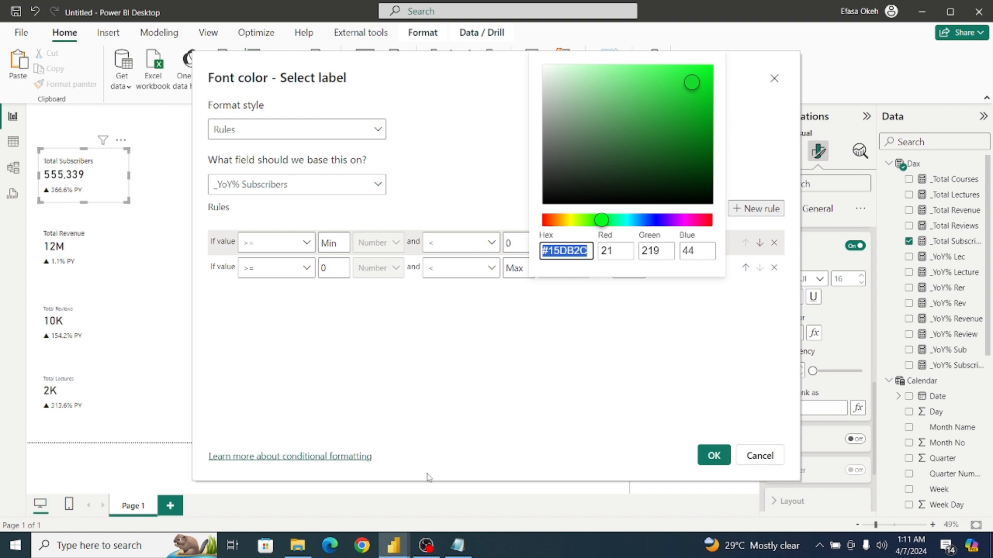
{"action": "left_click", "coordinate": [458, 546]}
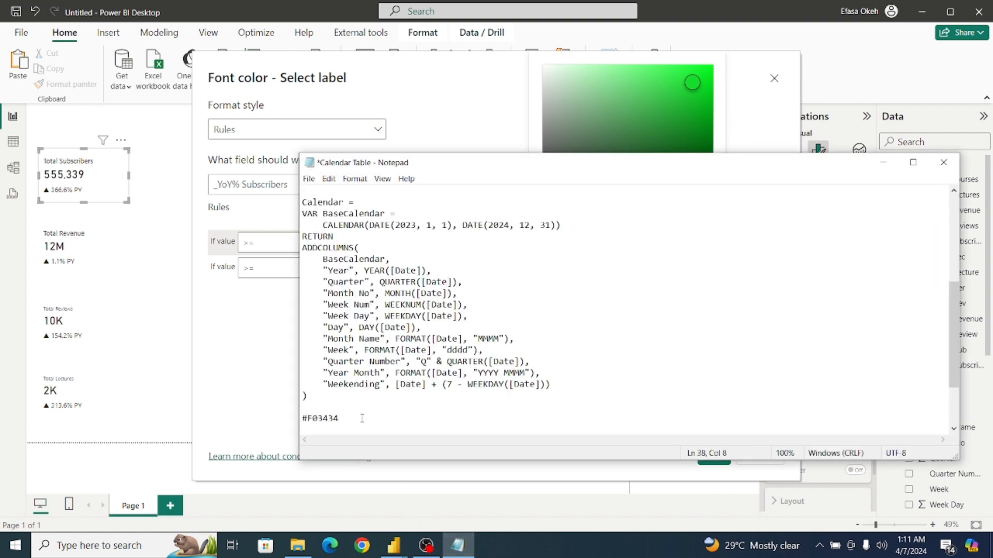
{"action": "key", "text": "Return"}
{"action": "key", "text": "ctrl+v"}
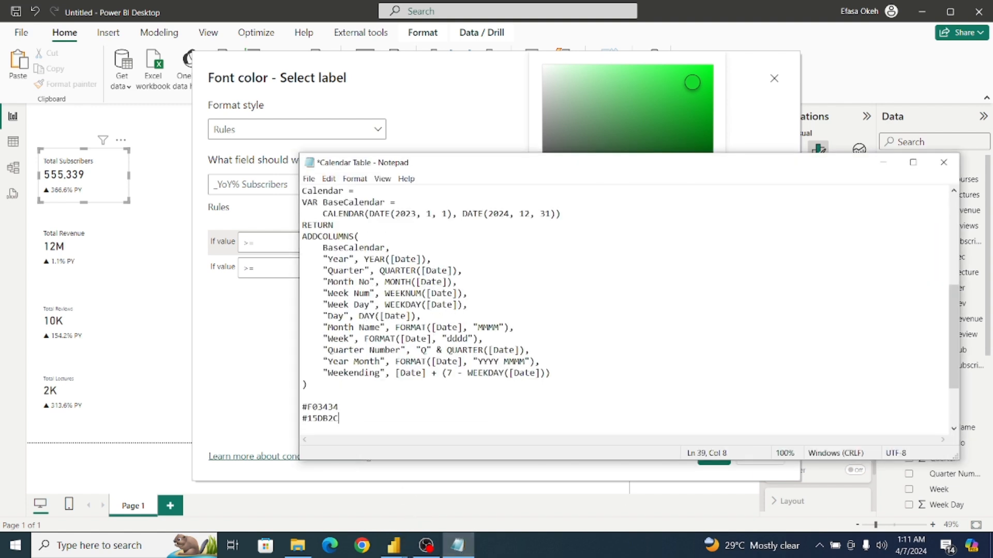
Apply the font color rules to the Total Subscribers label in Power BI and test them by stepping the Year slicer through to 2017.
{"action": "left_click", "coordinate": [274, 410]}
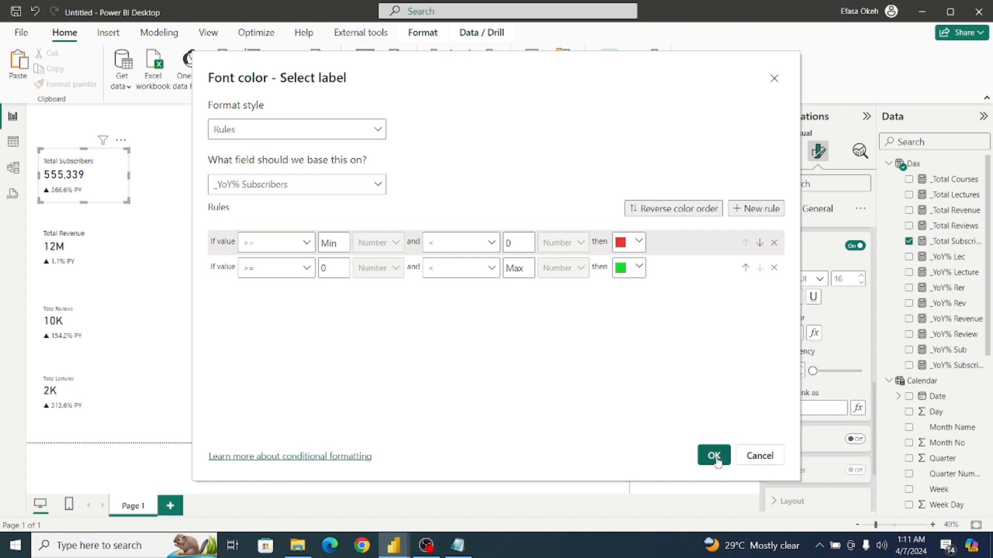
{"action": "left_click", "coordinate": [714, 456]}
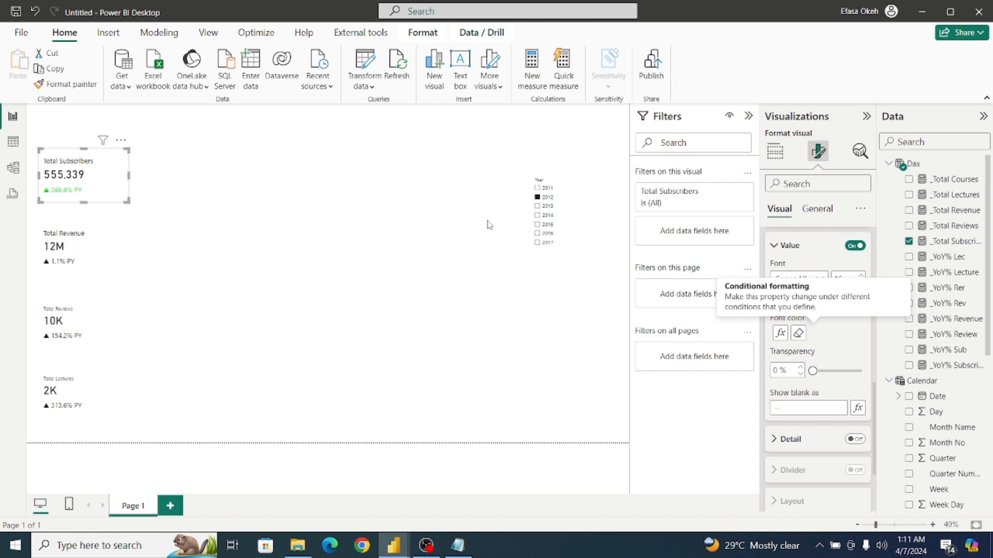
{"action": "left_click", "coordinate": [538, 207]}
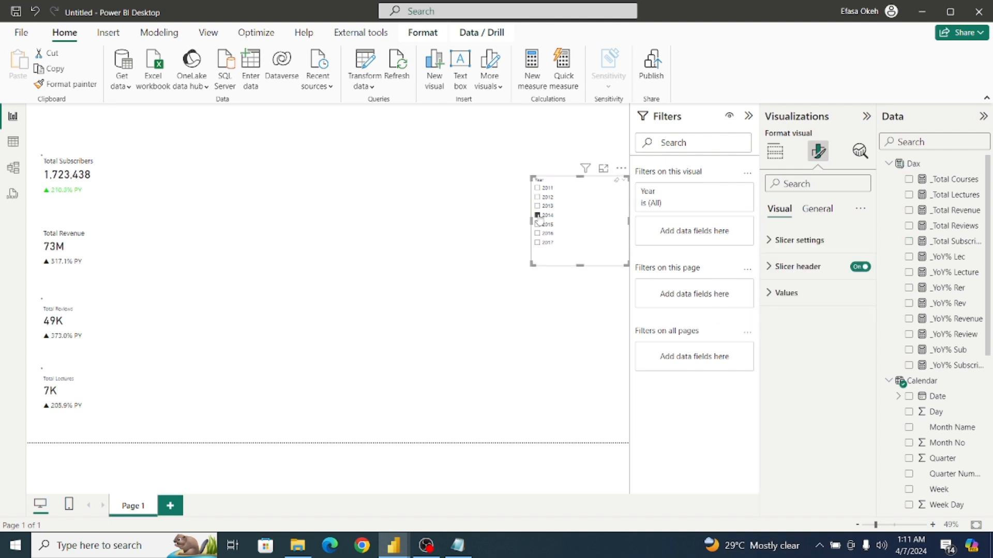
{"action": "left_click", "coordinate": [538, 225]}
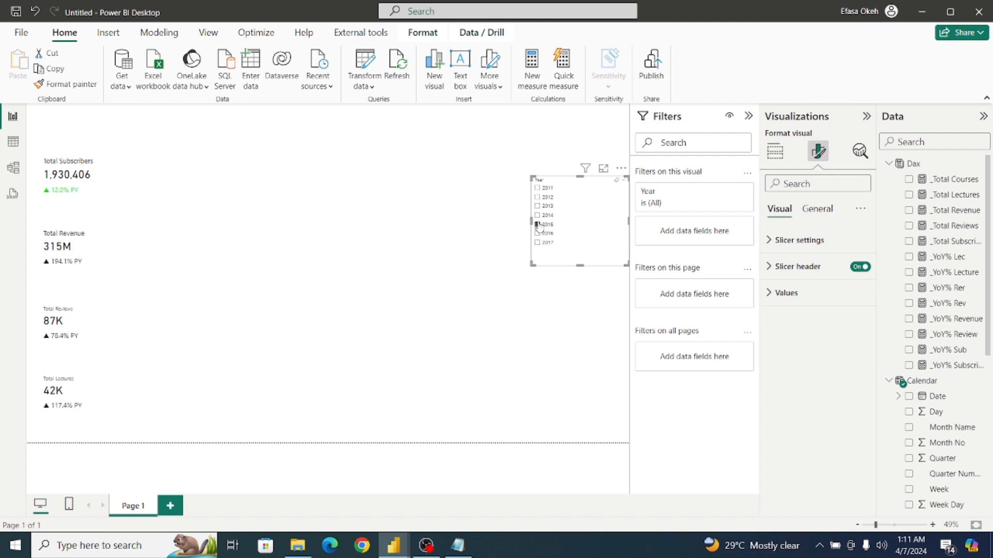
{"action": "left_click", "coordinate": [538, 234]}
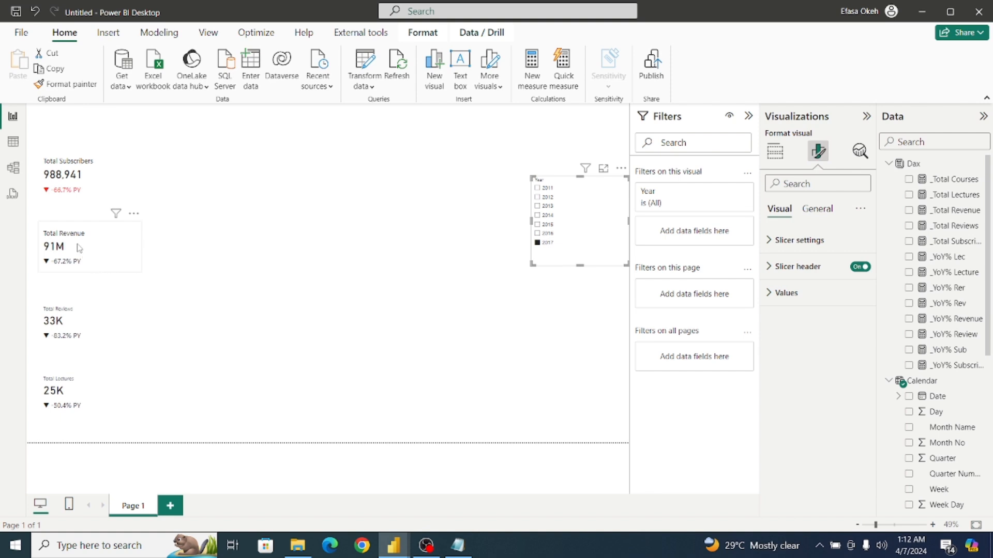
Set the Total Revenue card's reference label value to use rule-based font color conditional formatting on the _YoY% Revenue measure.
{"action": "left_click", "coordinate": [114, 253]}
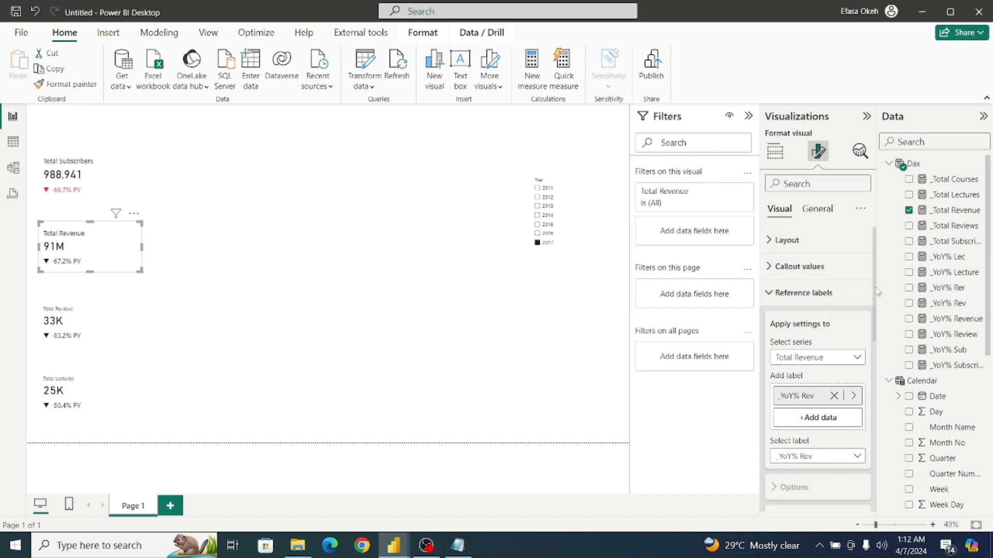
{"action": "left_click_drag", "start_coordinate": [877, 292], "coordinate": [887, 443]}
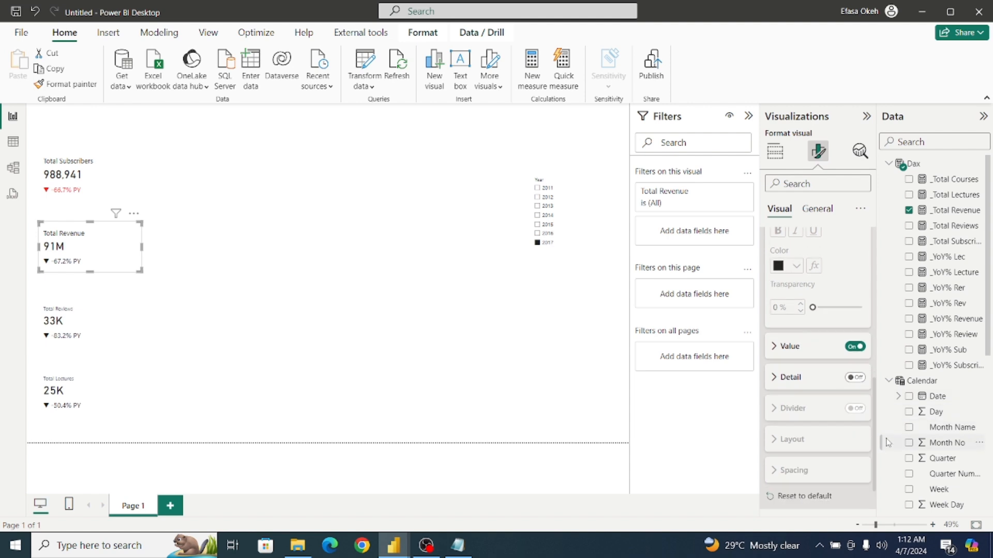
{"action": "left_click", "coordinate": [774, 352]}
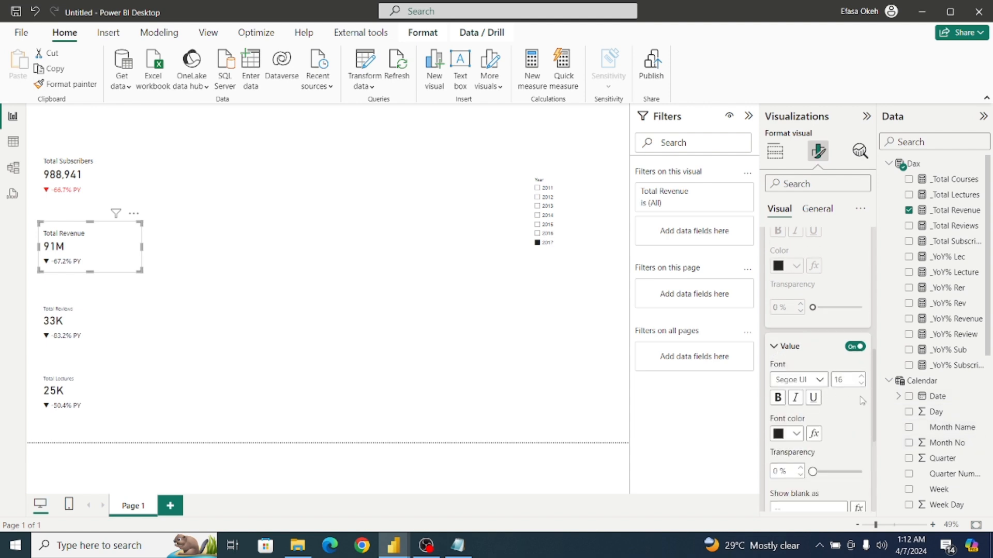
{"action": "left_click_drag", "start_coordinate": [873, 379], "coordinate": [879, 422]}
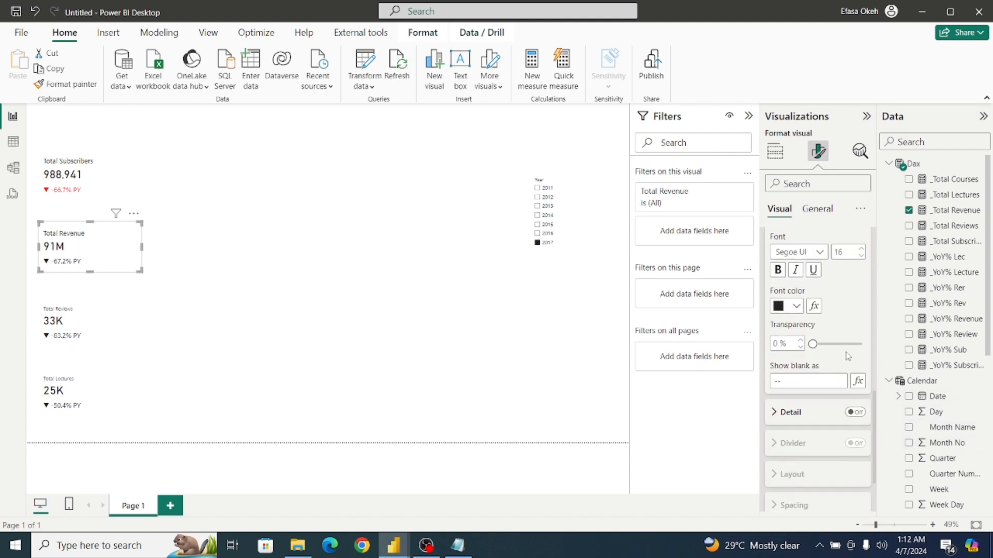
{"action": "left_click", "coordinate": [814, 306]}
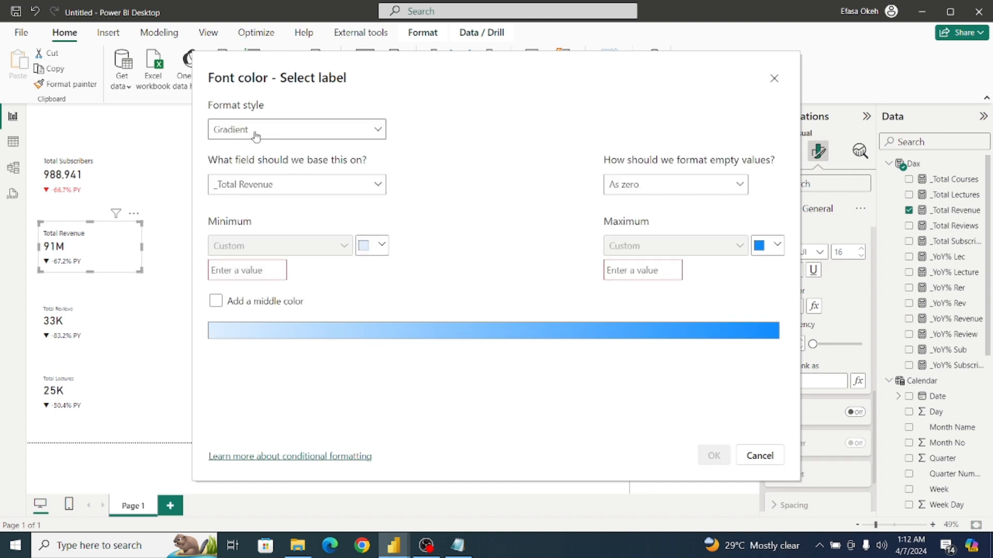
{"action": "left_click", "coordinate": [255, 136]}
{"action": "left_click", "coordinate": [261, 171]}
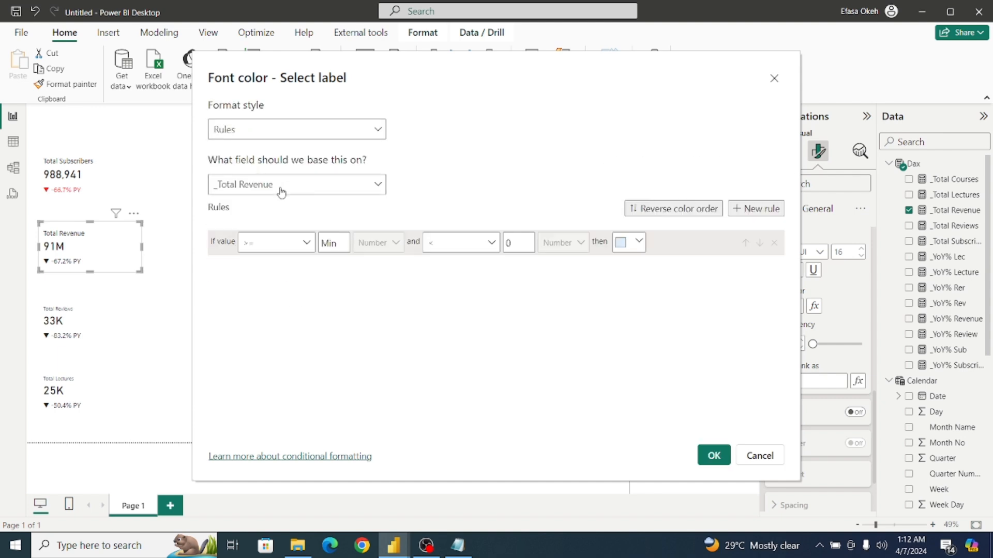
{"action": "left_click", "coordinate": [261, 190]}
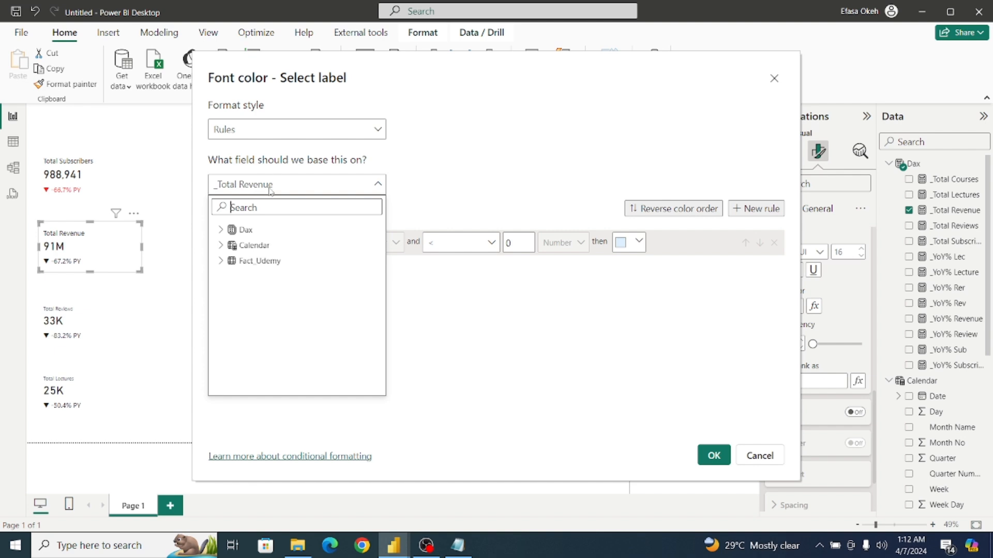
{"action": "left_click", "coordinate": [220, 230]}
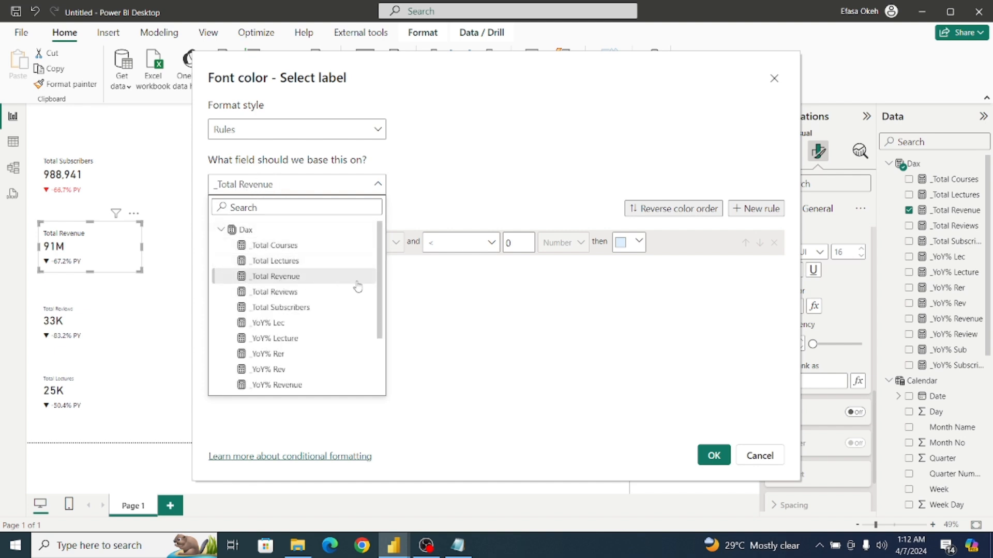
{"action": "left_click_drag", "start_coordinate": [380, 292], "coordinate": [376, 353]}
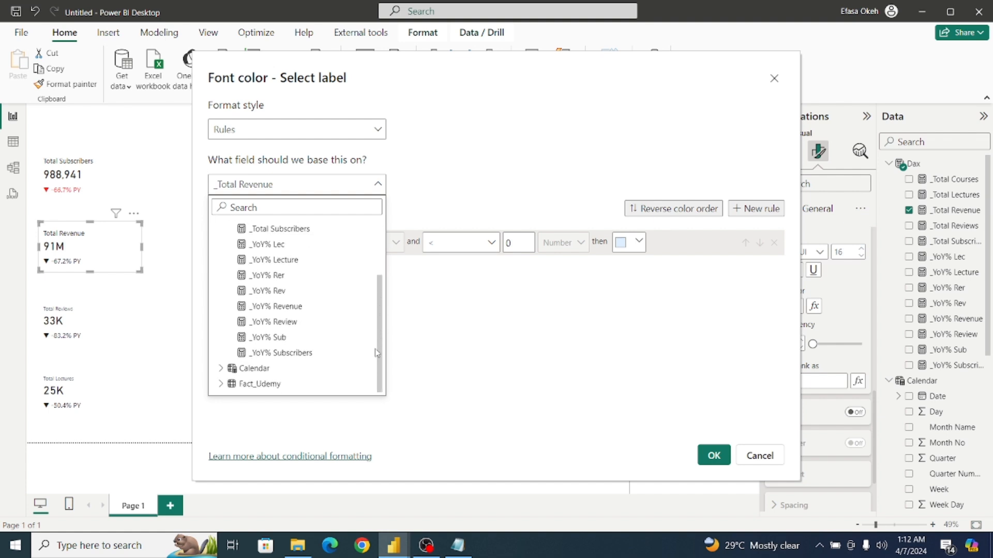
{"action": "left_click", "coordinate": [278, 308]}
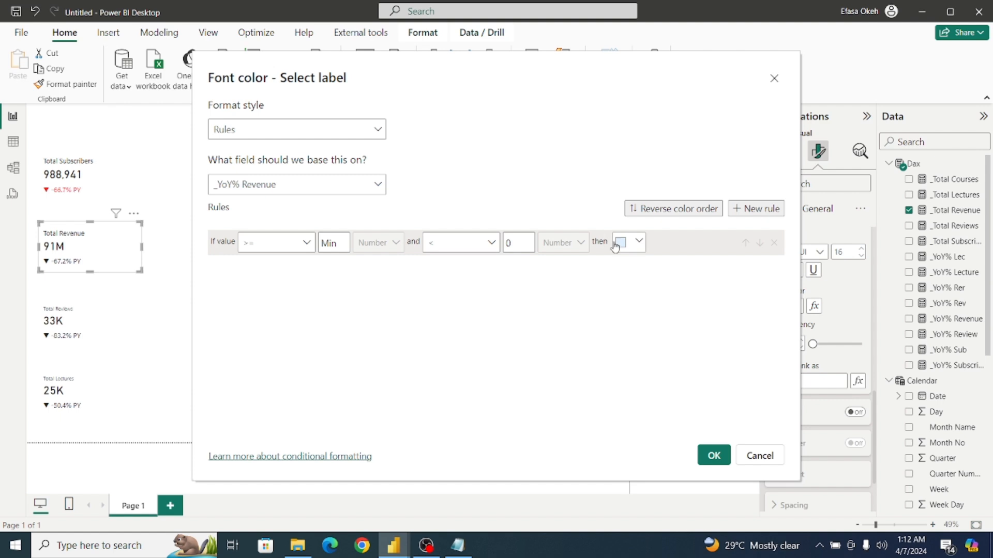
Give the Min-to-0 rule the copied custom color #15DB2C.
{"action": "left_click", "coordinate": [635, 242]}
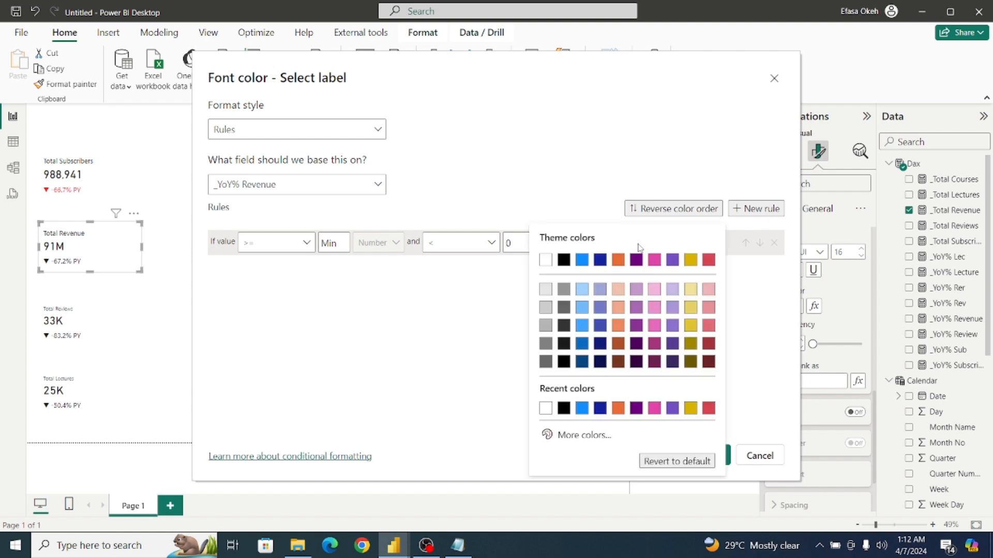
{"action": "left_click", "coordinate": [587, 440]}
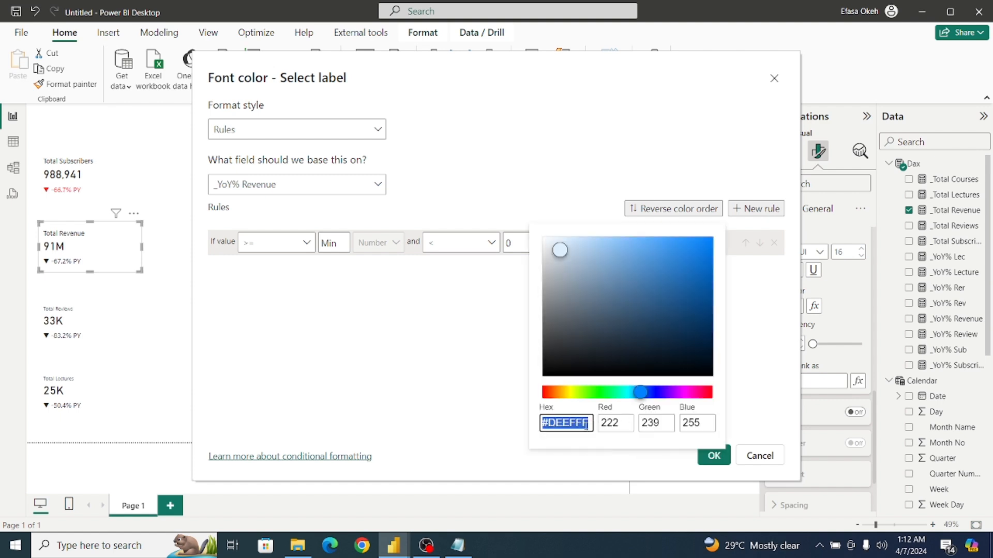
{"action": "type", "text": "#15DB2C"}
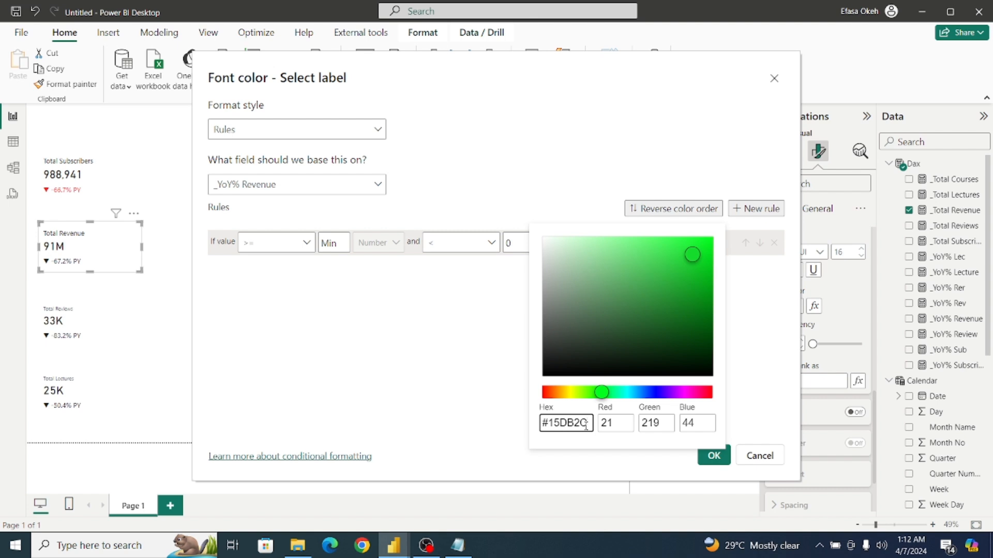
{"action": "left_click", "coordinate": [455, 367]}
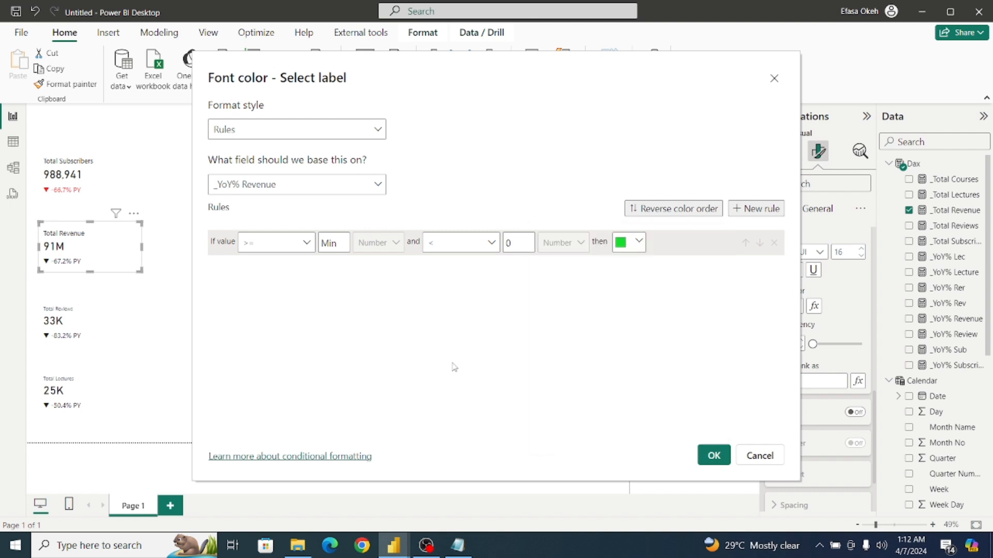
Add a second rule for values from 0 to Max and color it green #15DB2C.
{"action": "left_click", "coordinate": [755, 212]}
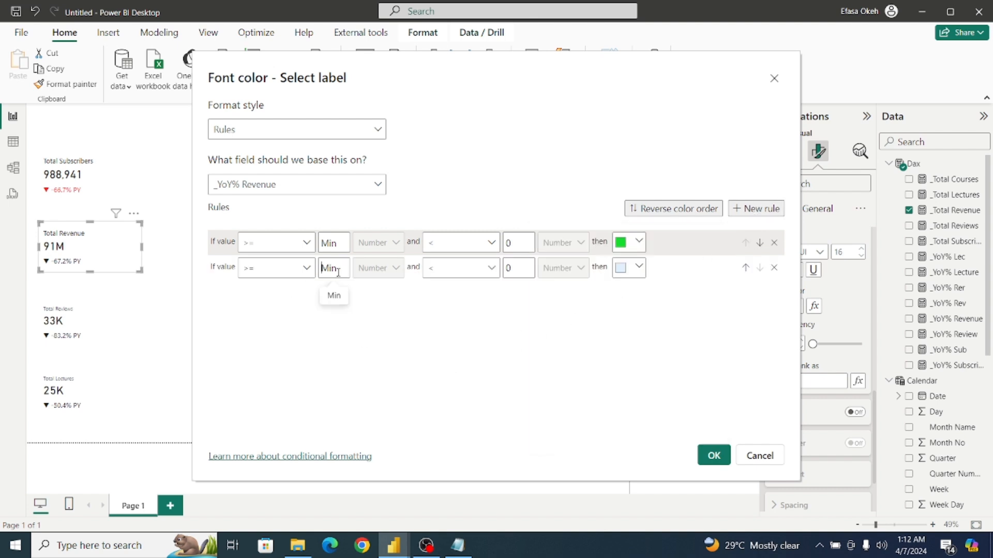
{"action": "type", "text": "0"}
{"action": "left_click", "coordinate": [527, 269]}
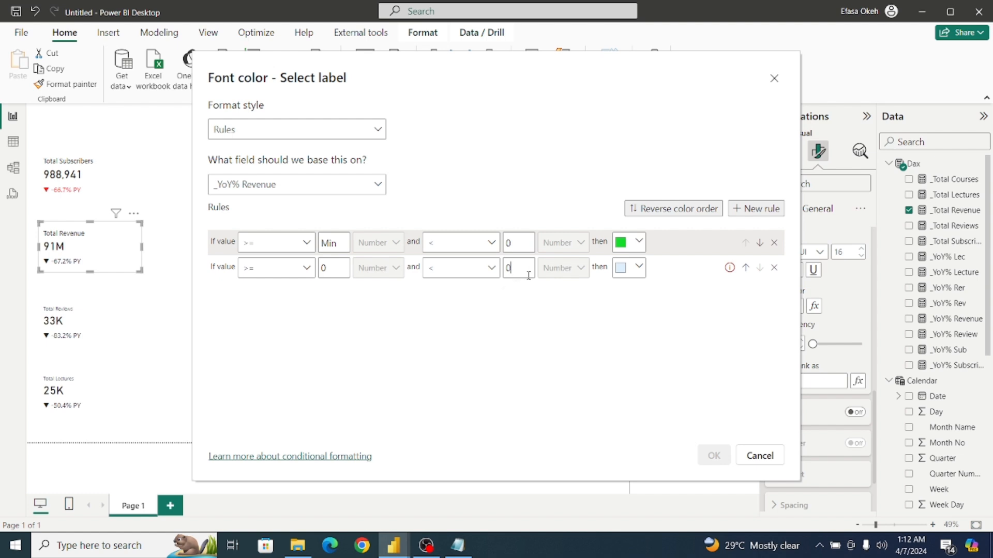
{"action": "key", "text": "BackSpace"}
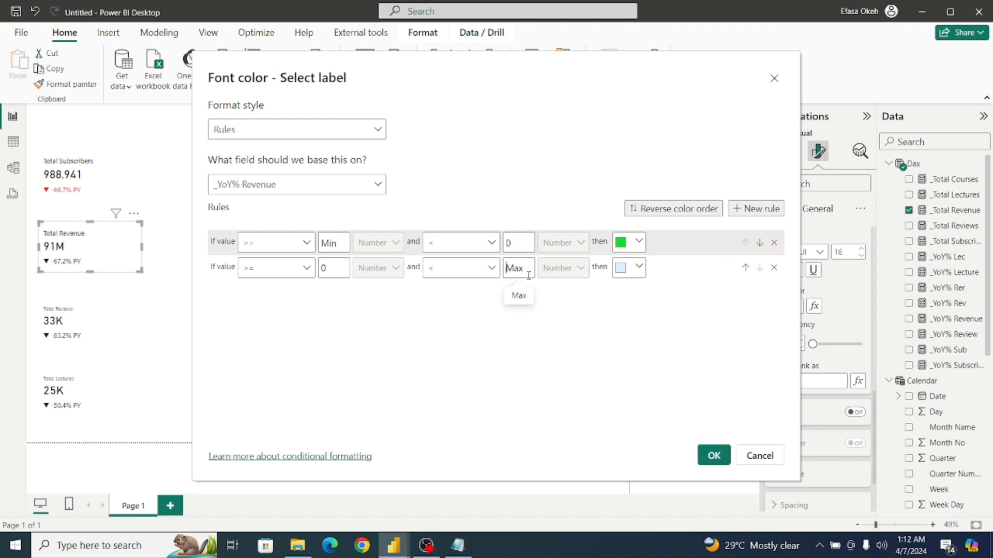
{"action": "left_click", "coordinate": [633, 268]}
{"action": "left_click", "coordinate": [585, 269]}
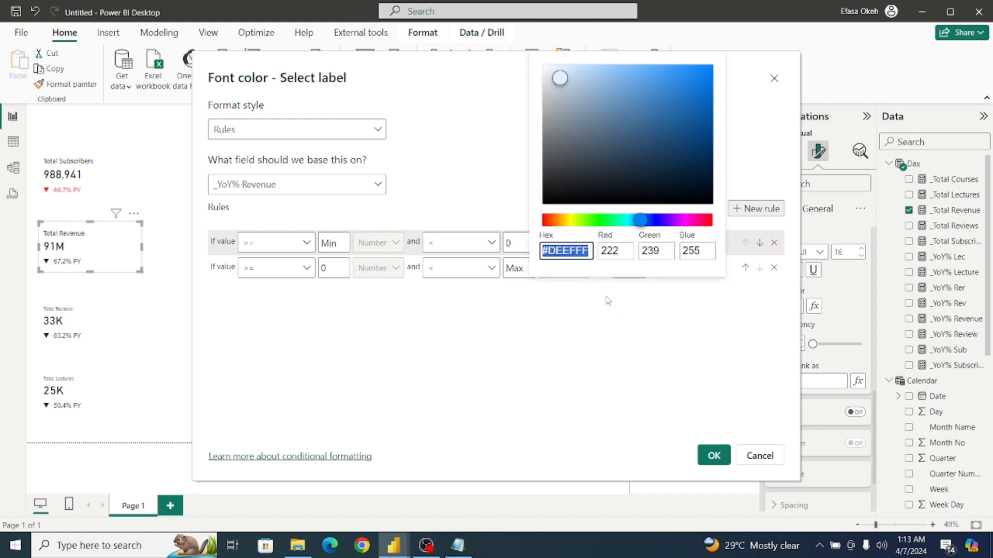
{"action": "type", "text": "#15D82C"}
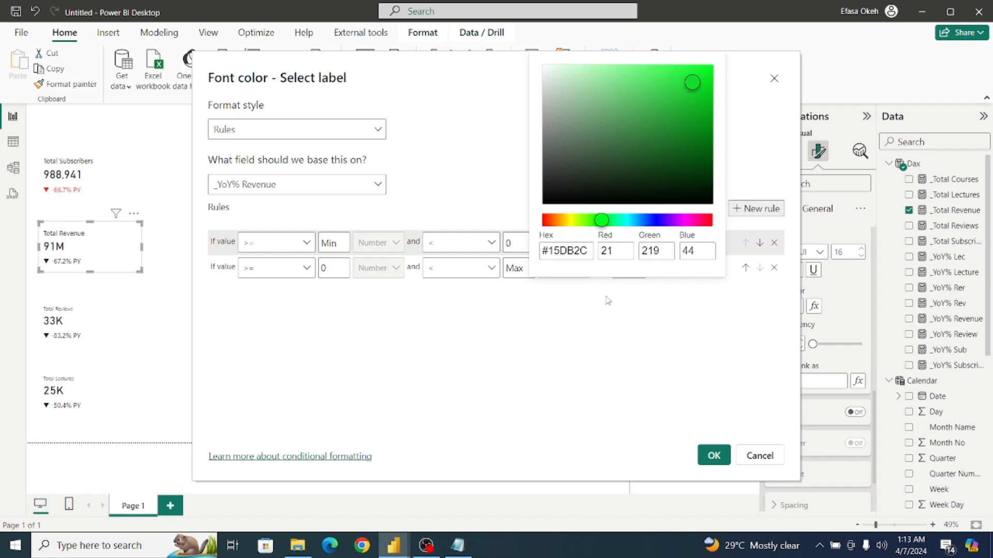
{"action": "left_click", "coordinate": [605, 334]}
Copy the red hex code #F03434 from the Notepad note into the Power BI Min-to-0 rule's color and apply the revenue label rules.
{"action": "left_click", "coordinate": [458, 545]}
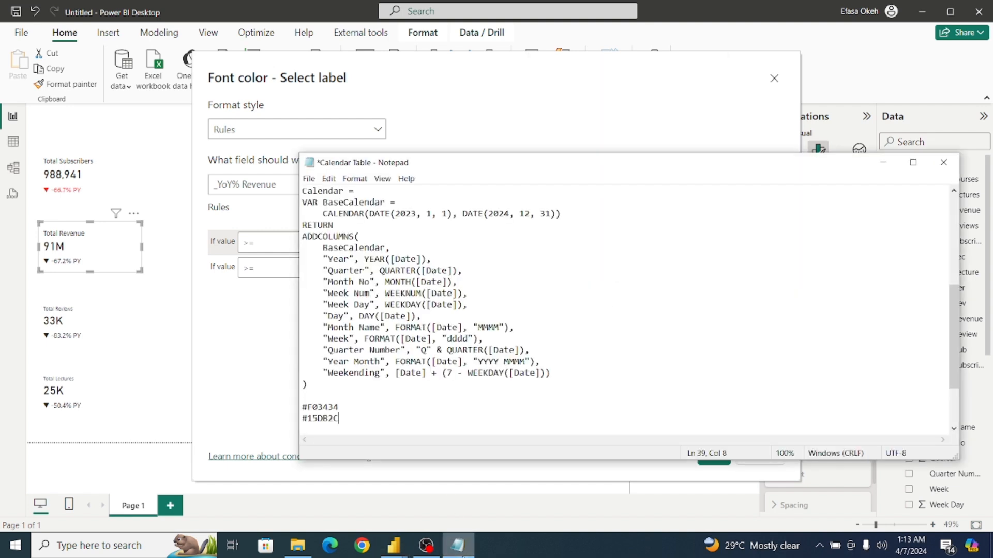
{"action": "left_click_drag", "start_coordinate": [340, 407], "coordinate": [283, 406]}
{"action": "key", "text": "ctrl+c"}
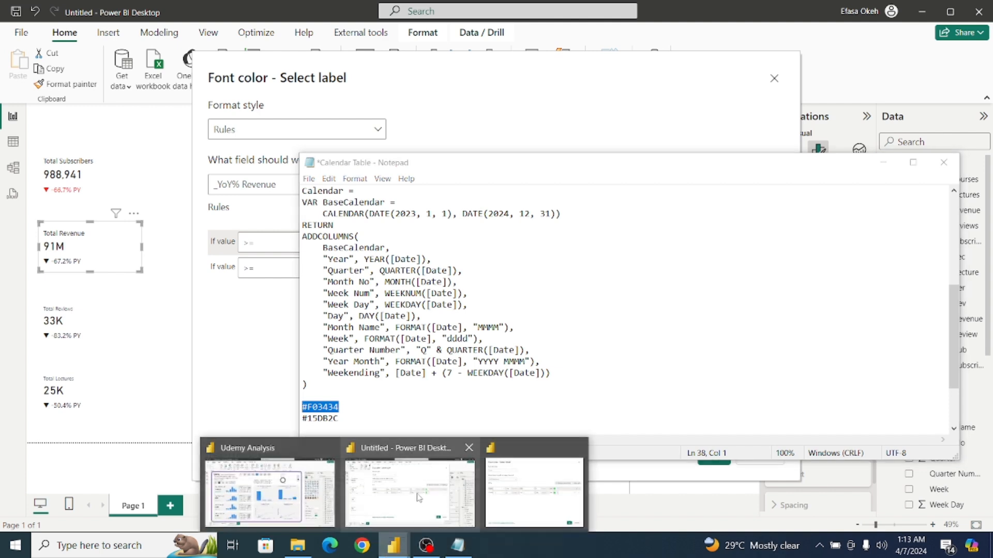
{"action": "left_click", "coordinate": [417, 496]}
{"action": "left_click", "coordinate": [642, 249]}
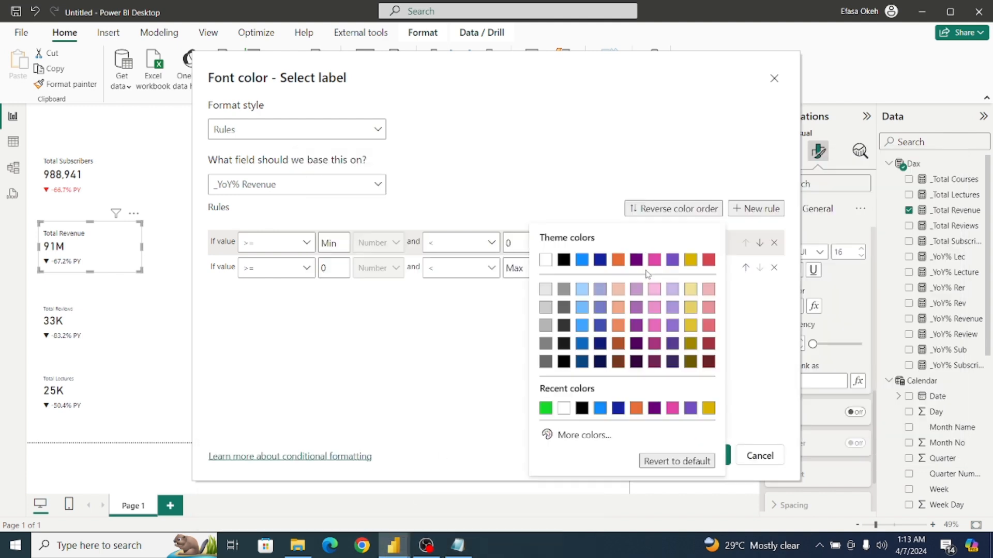
{"action": "left_click", "coordinate": [595, 434]}
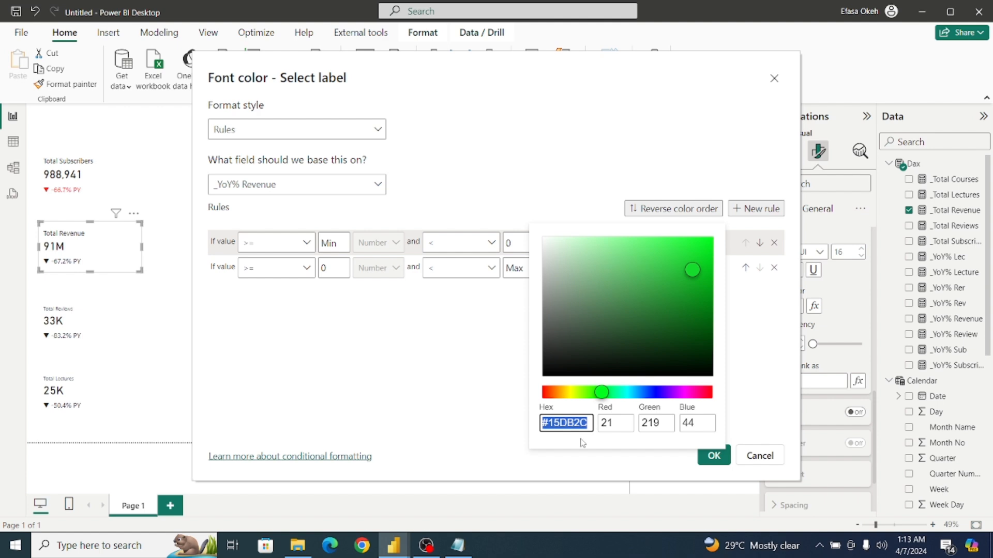
{"action": "key", "text": "ctrl+v"}
{"action": "left_click", "coordinate": [399, 405]}
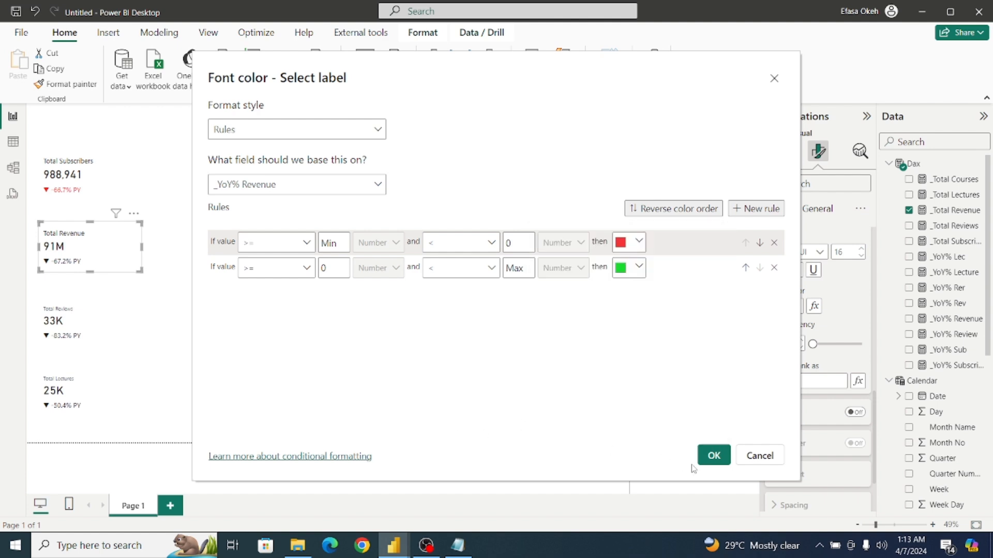
{"action": "left_click", "coordinate": [713, 455]}
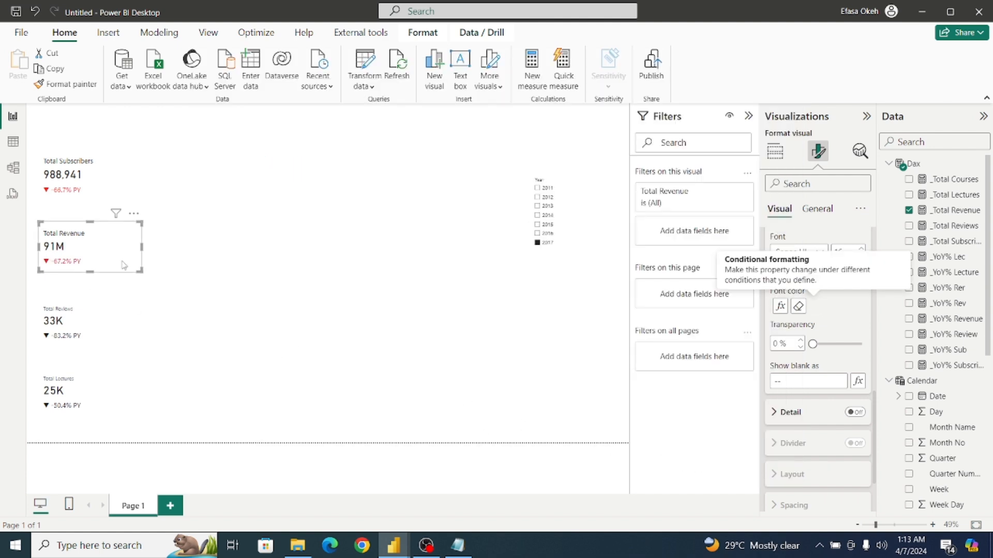
Set the Total Reviews card's reference label value to use rule-based font color conditional formatting on the _YoY% Review measure.
{"action": "left_click", "coordinate": [95, 332]}
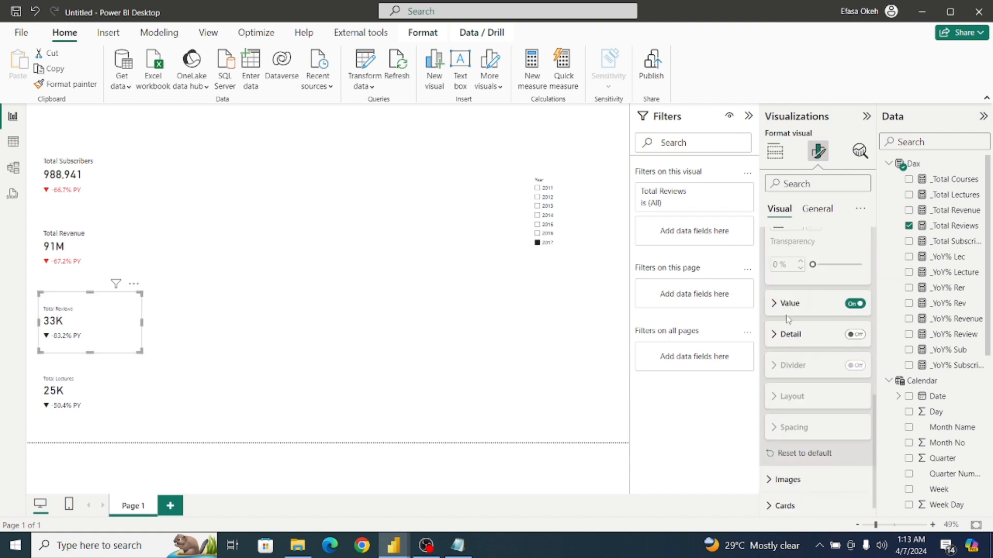
{"action": "left_click", "coordinate": [775, 305]}
{"action": "left_click", "coordinate": [814, 392]}
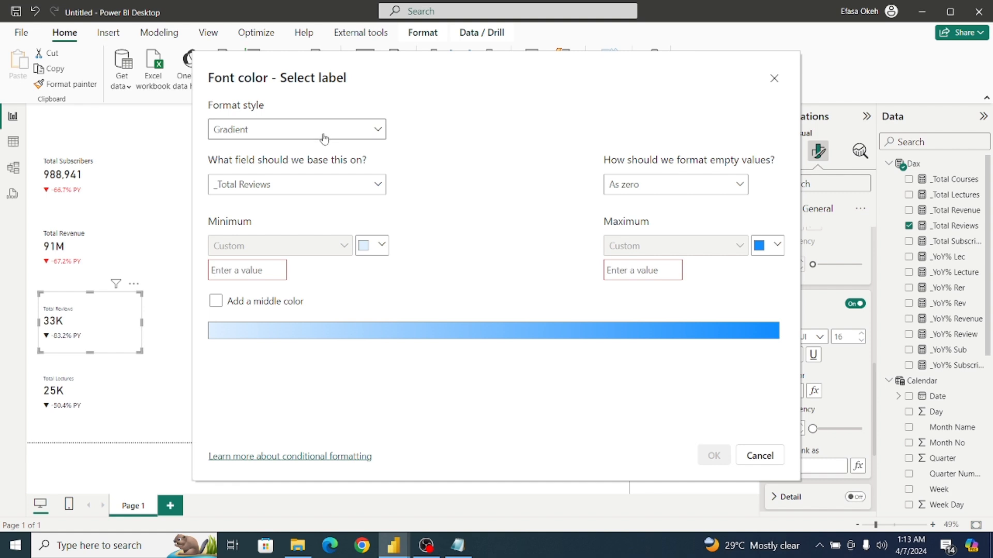
{"action": "left_click", "coordinate": [324, 136]}
{"action": "left_click", "coordinate": [324, 173]}
{"action": "left_click", "coordinate": [323, 190]}
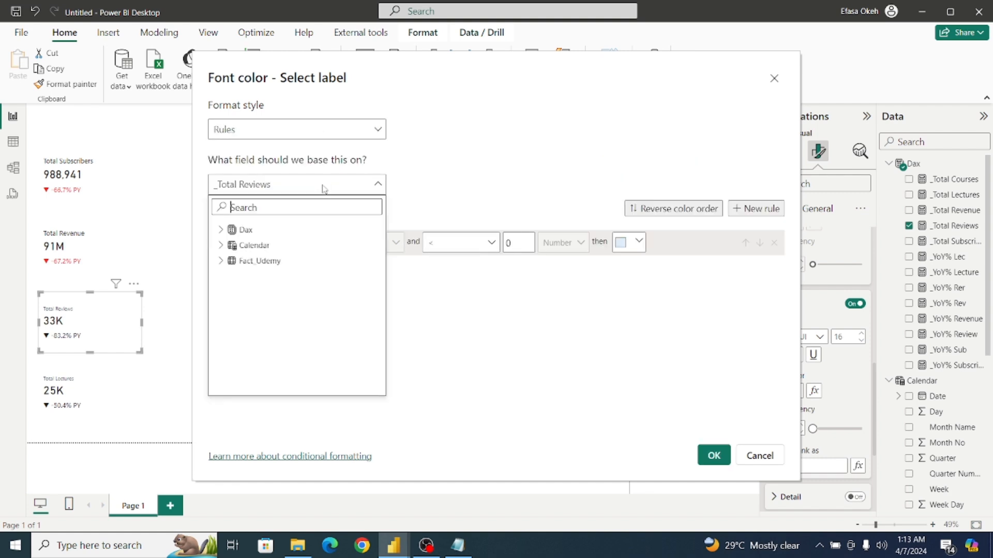
{"action": "left_click", "coordinate": [221, 231]}
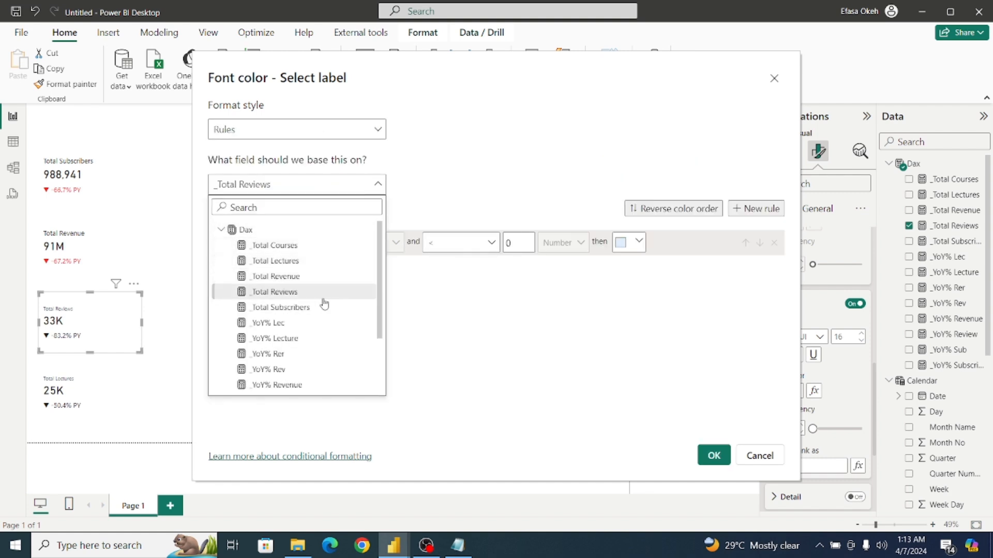
{"action": "left_click_drag", "start_coordinate": [382, 313], "coordinate": [383, 374]}
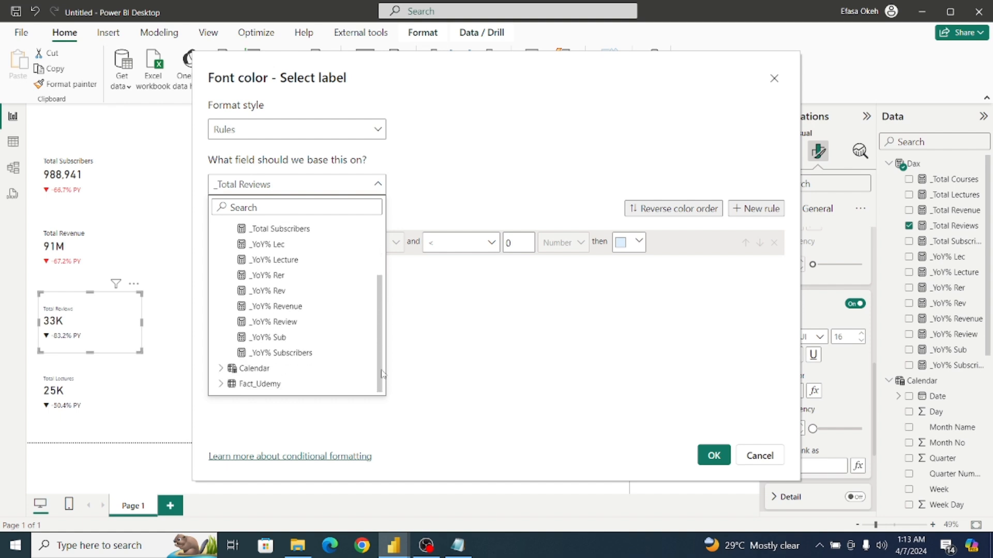
{"action": "left_click", "coordinate": [285, 323]}
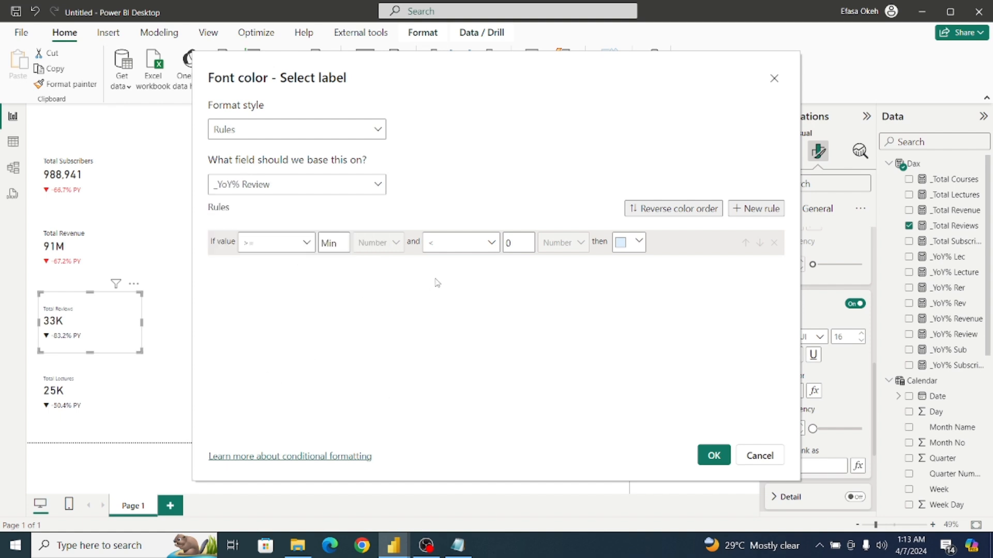
Give the Total Reviews Min-to-0 rule the copied custom red #F03434.
{"action": "left_click", "coordinate": [621, 244]}
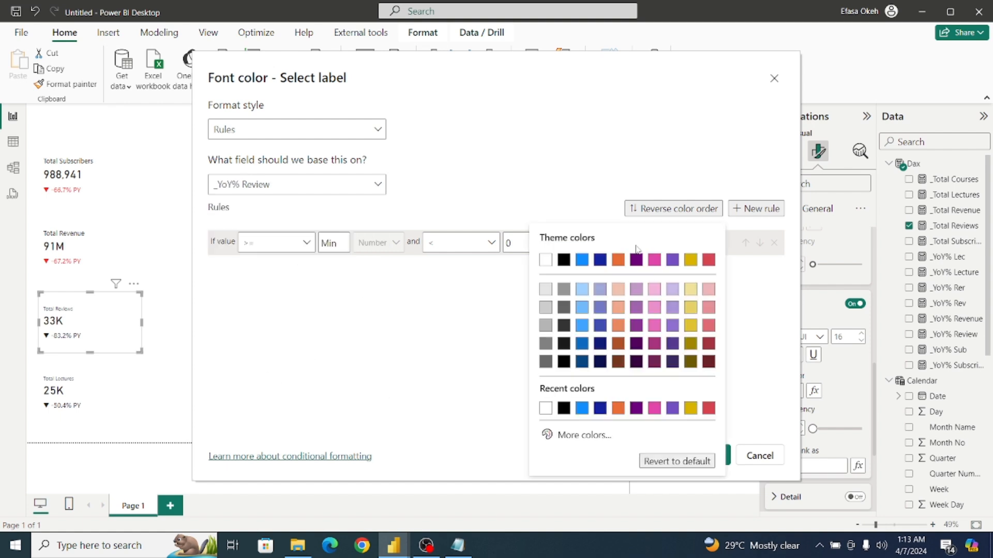
{"action": "left_click", "coordinate": [584, 436]}
{"action": "key", "text": "ctrl+v"}
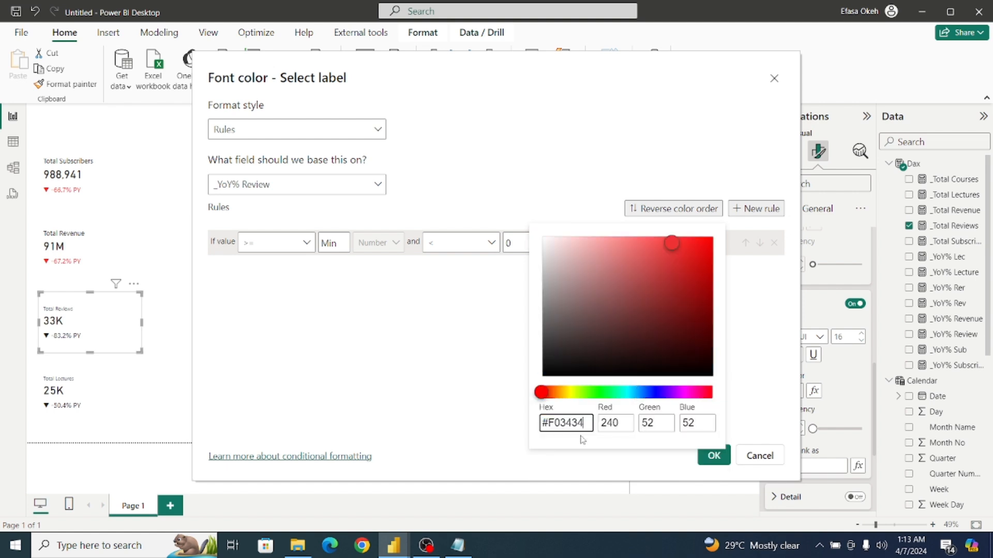
{"action": "left_click", "coordinate": [433, 381]}
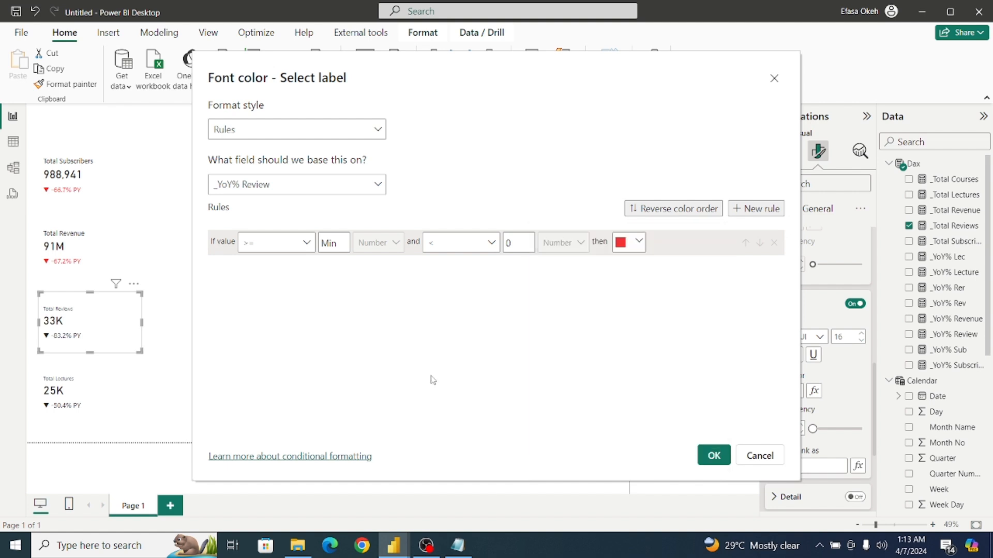
Add a second rule to the Total Reviews label covering values from 0 to Max.
{"action": "left_click", "coordinate": [754, 208]}
{"action": "left_click", "coordinate": [335, 266]}
{"action": "type", "text": "0"}
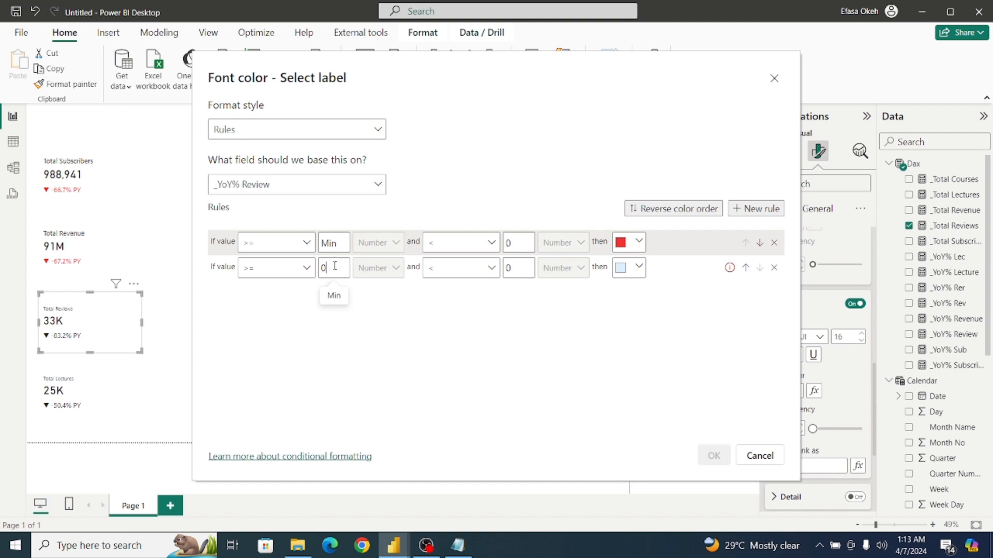
{"action": "left_click", "coordinate": [523, 268]}
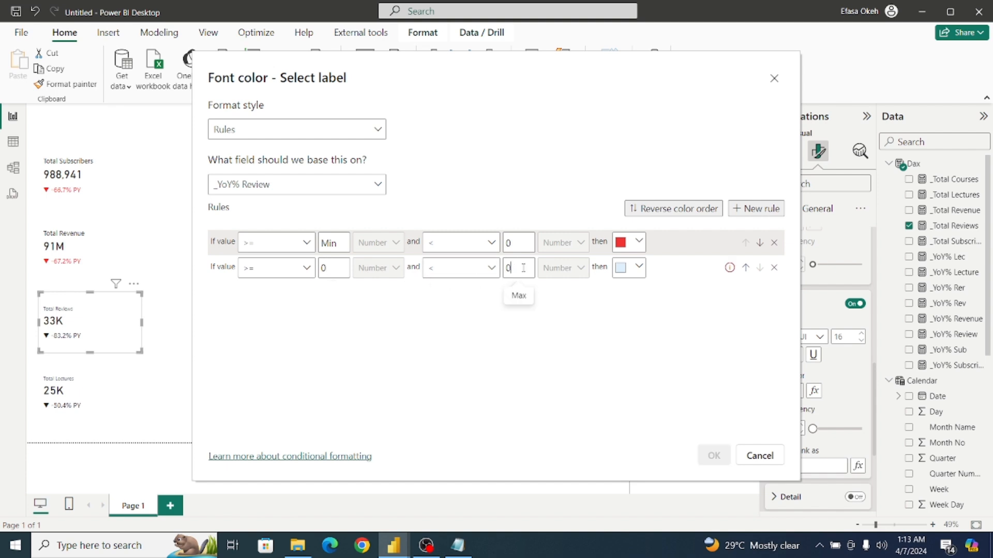
{"action": "key", "text": "BackSpace"}
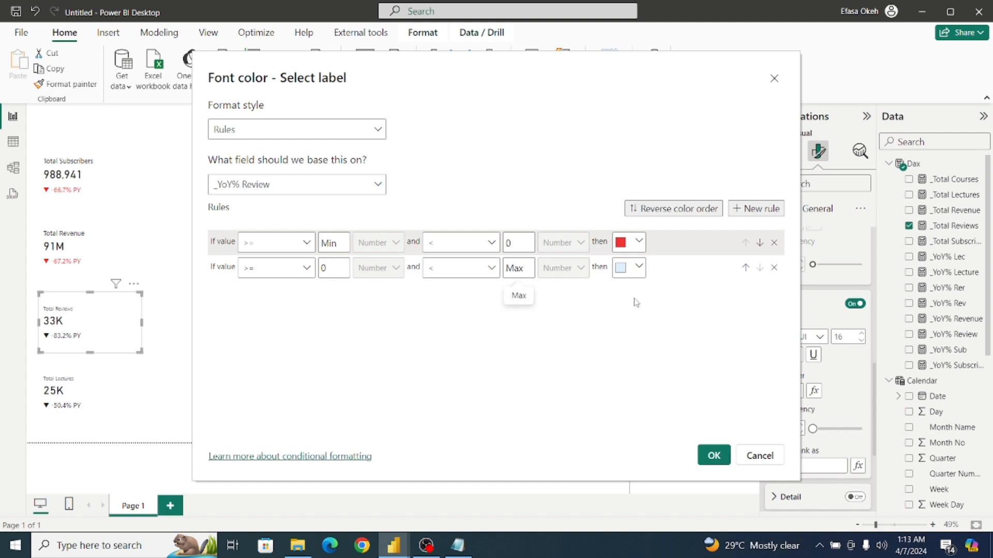
Copy the green hex code #15DB2C from the Notepad note into the Power BI 0-to-Max rule's color and apply the reviews label rules.
{"action": "left_click", "coordinate": [458, 545]}
{"action": "left_click_drag", "start_coordinate": [343, 421], "coordinate": [292, 425]}
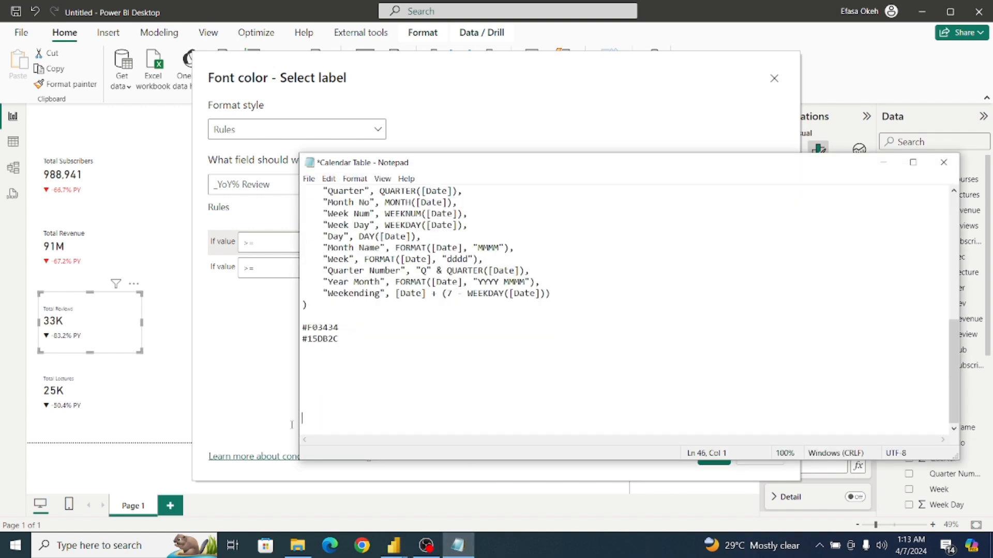
{"action": "left_click_drag", "start_coordinate": [346, 341], "coordinate": [300, 341]}
{"action": "key", "text": "ctrl+c"}
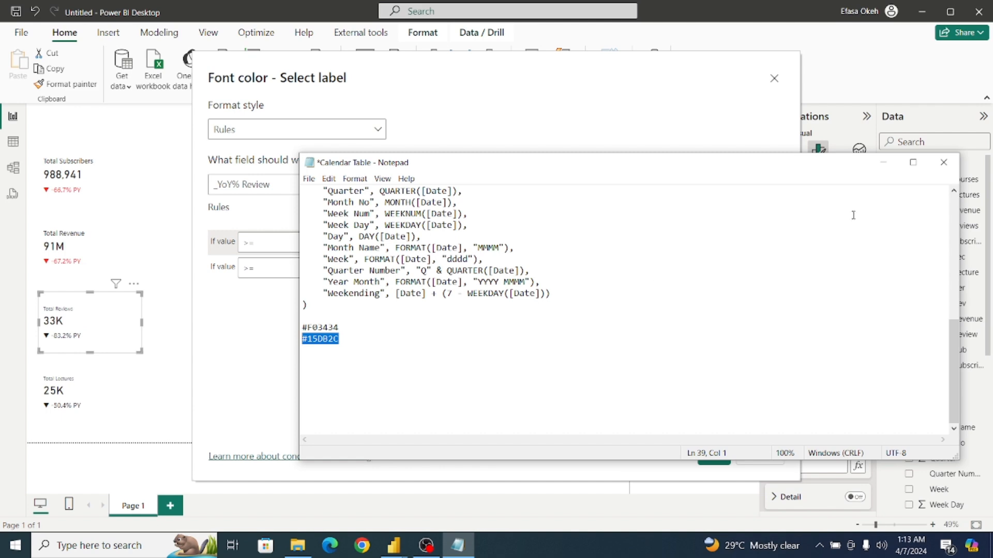
{"action": "left_click", "coordinate": [883, 163]}
{"action": "left_click", "coordinate": [639, 268]}
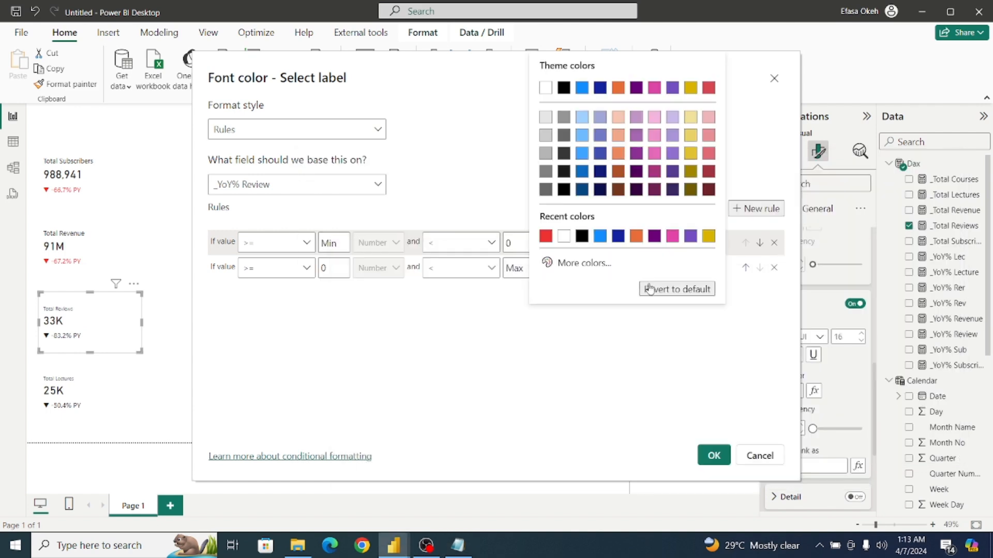
{"action": "left_click", "coordinate": [597, 263]}
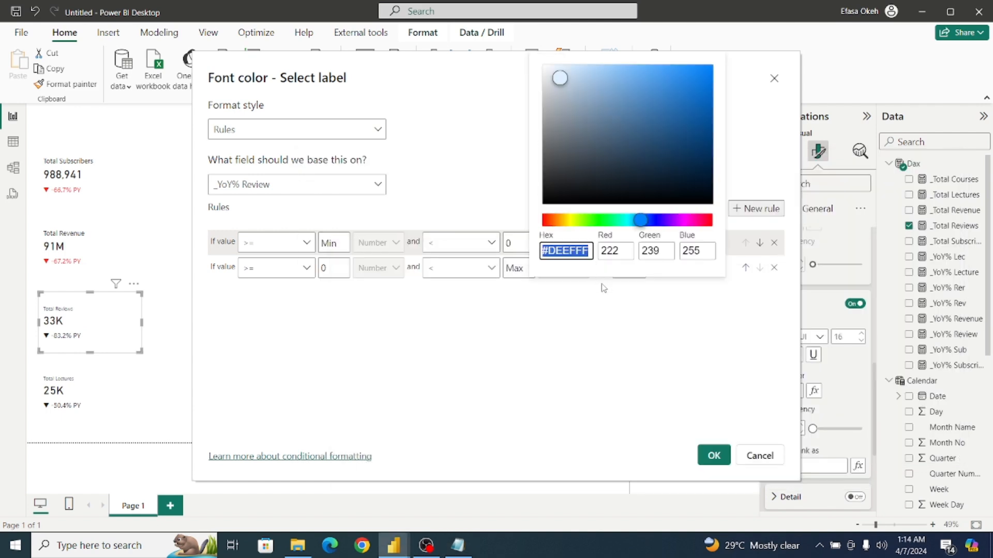
{"action": "key", "text": "ctrl+v"}
{"action": "left_click", "coordinate": [603, 323]}
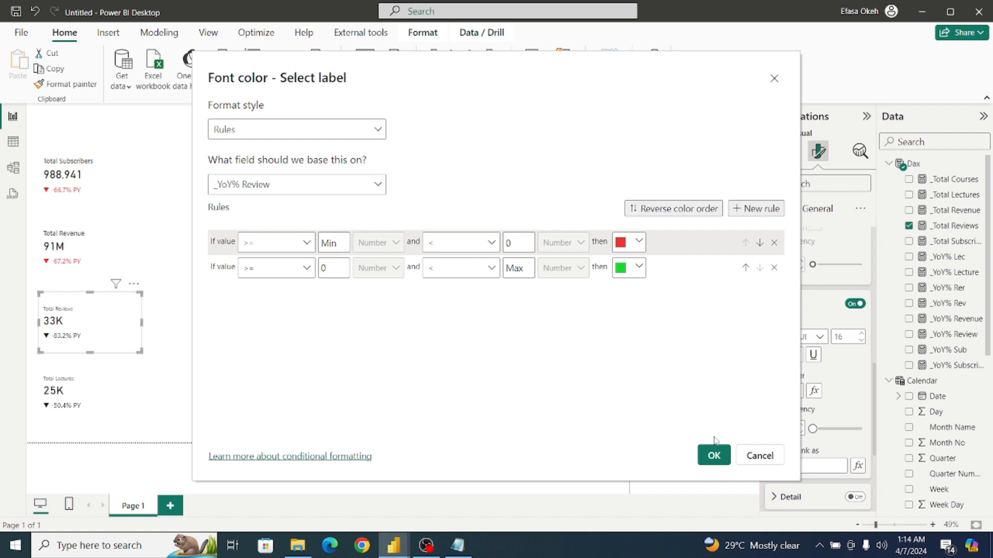
{"action": "left_click", "coordinate": [714, 456]}
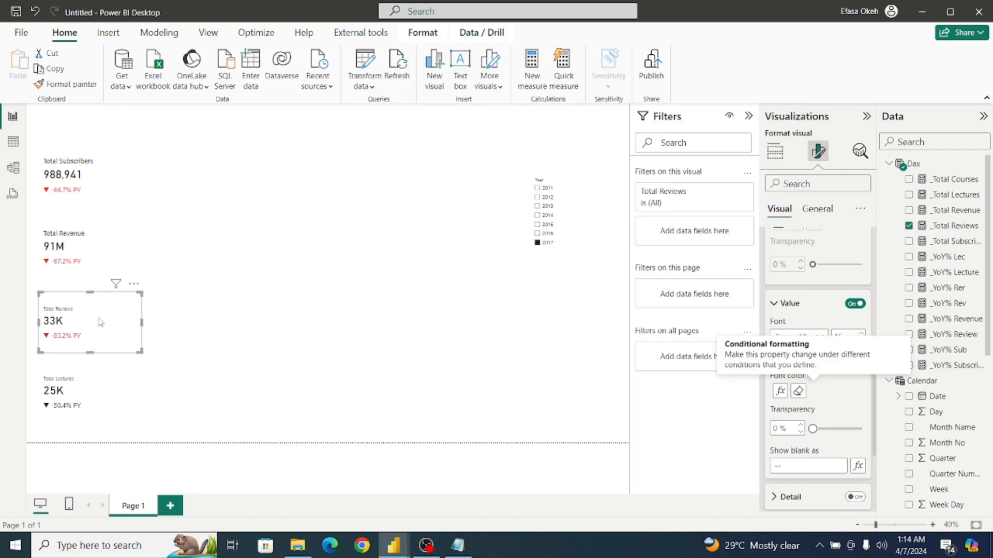
Set the Total Lectures card's reference label value to use rule-based font color conditional formatting on the _YoY% Lecture measure.
{"action": "left_click", "coordinate": [103, 403]}
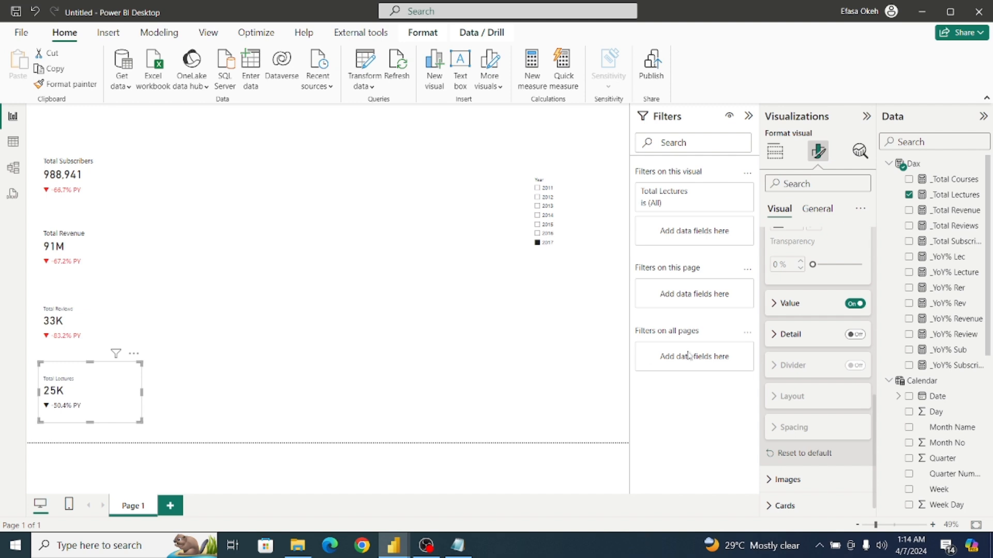
{"action": "left_click", "coordinate": [774, 305]}
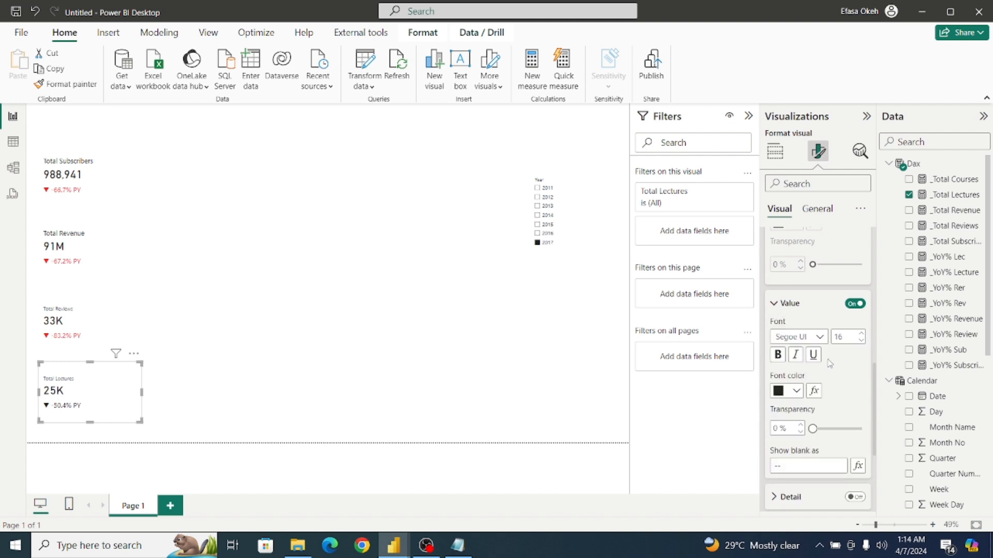
{"action": "left_click", "coordinate": [814, 391]}
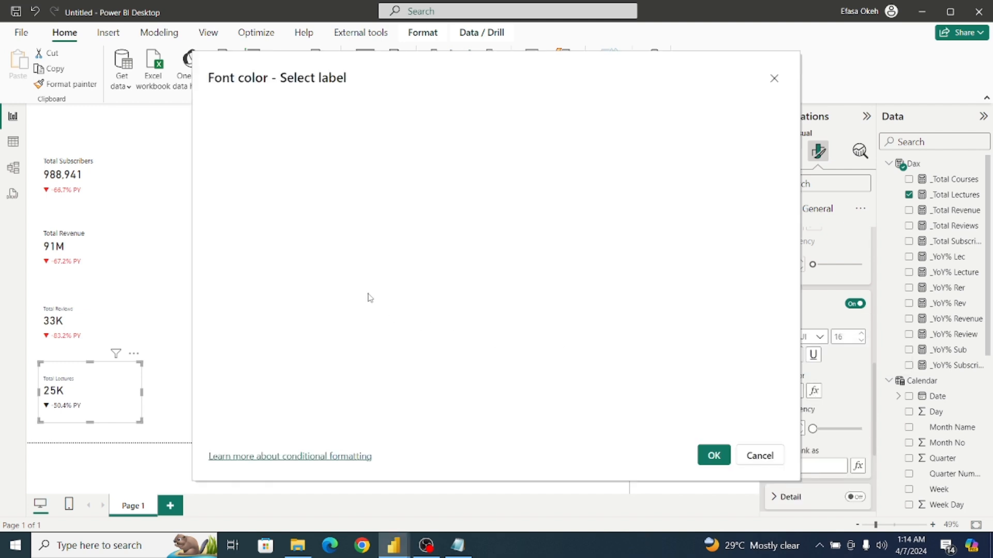
{"action": "left_click", "coordinate": [273, 132]}
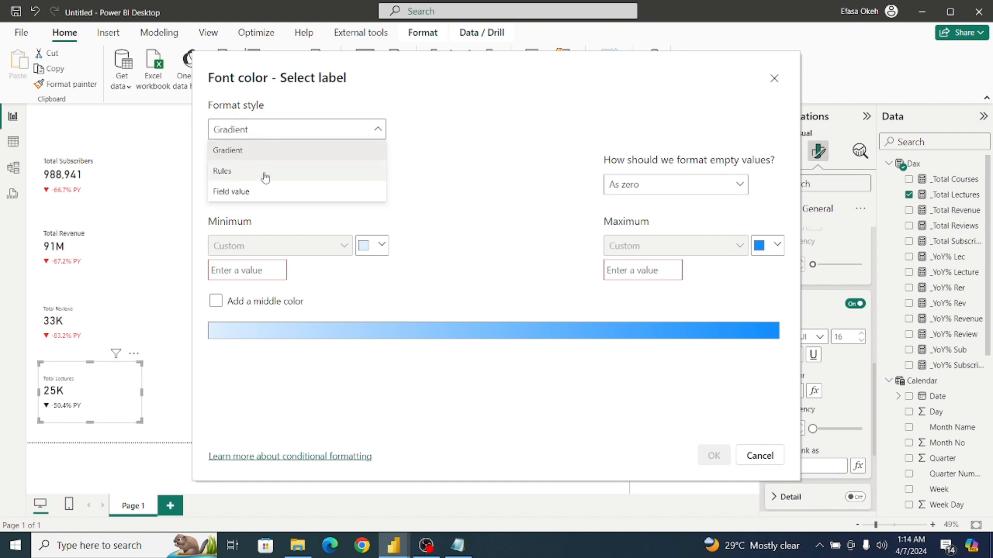
{"action": "left_click", "coordinate": [257, 179]}
{"action": "left_click", "coordinate": [277, 190]}
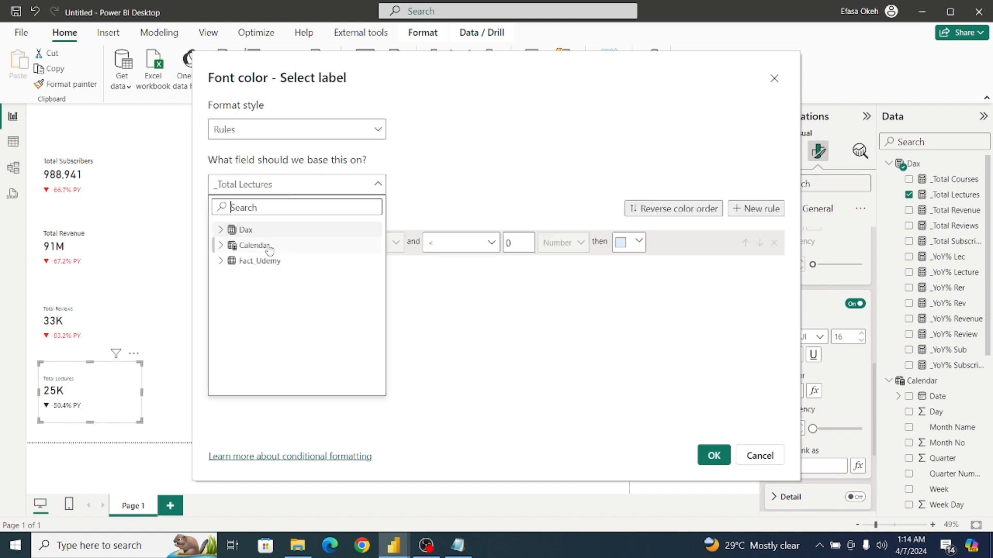
{"action": "left_click", "coordinate": [225, 228]}
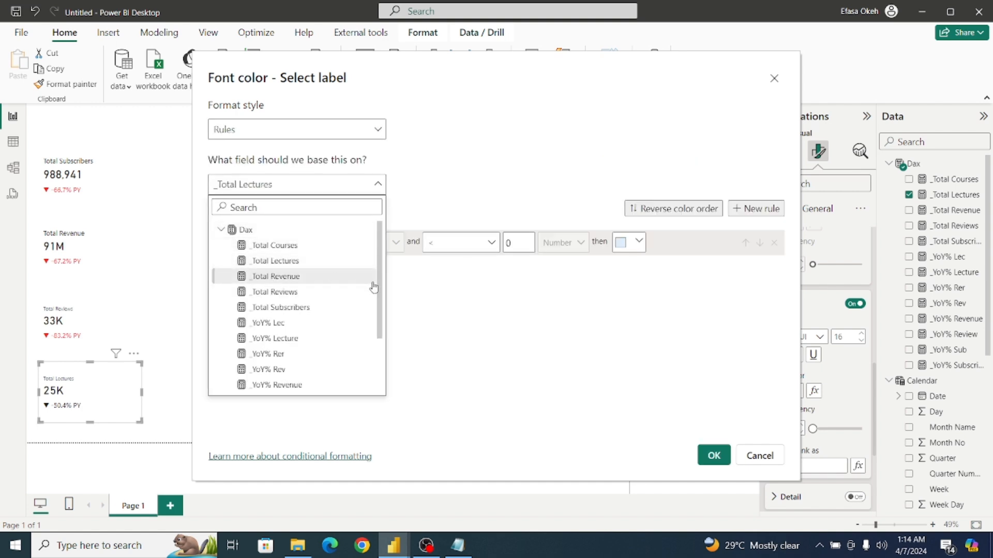
{"action": "left_click_drag", "start_coordinate": [381, 288], "coordinate": [386, 357]}
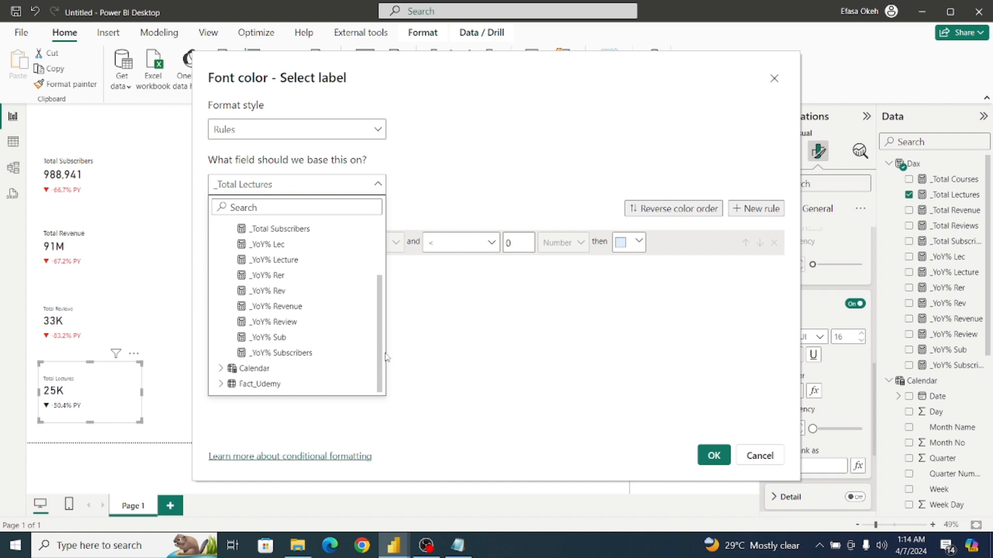
{"action": "left_click", "coordinate": [277, 261]}
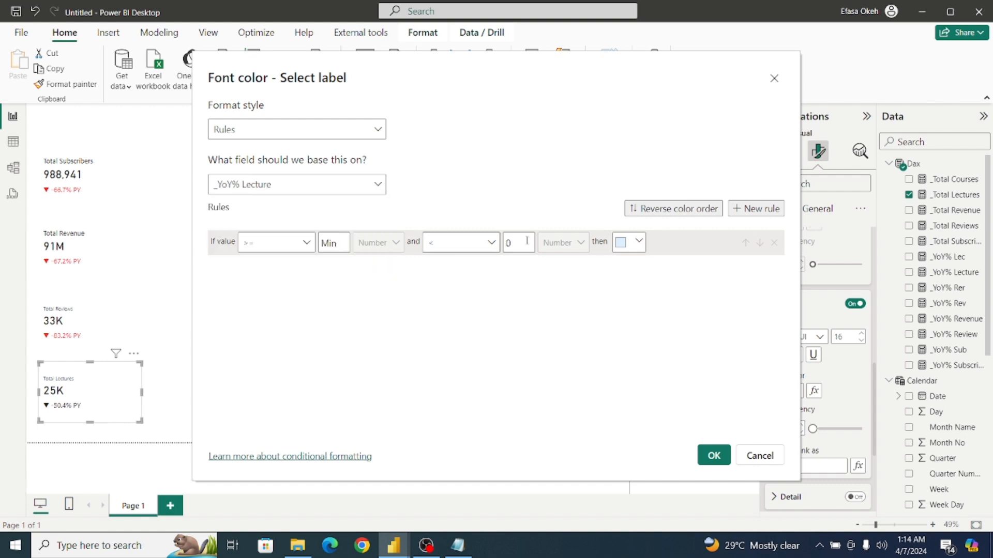
Add a second rule to the Total Lectures label covering values from 0 to Max.
{"action": "left_click", "coordinate": [755, 209]}
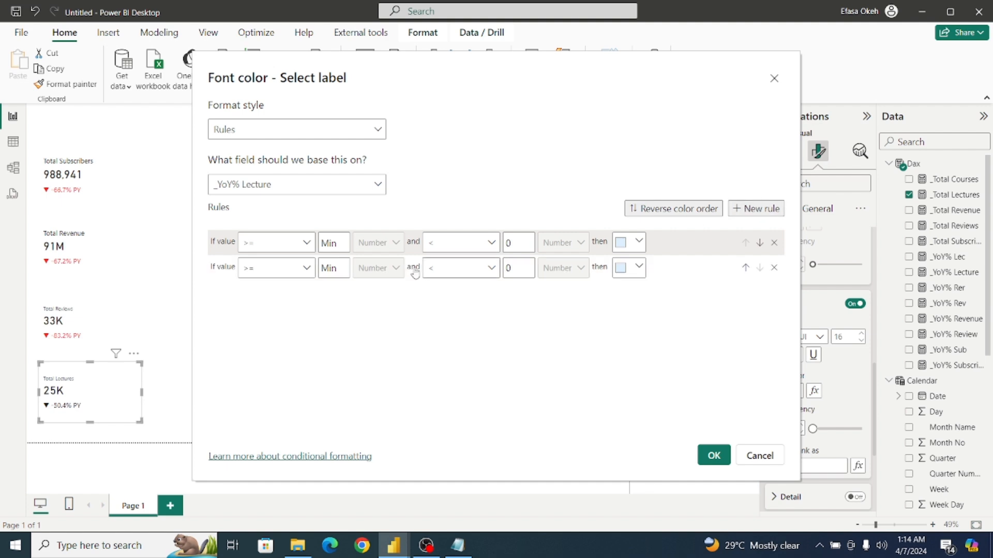
{"action": "left_click", "coordinate": [339, 270]}
{"action": "type", "text": "0"}
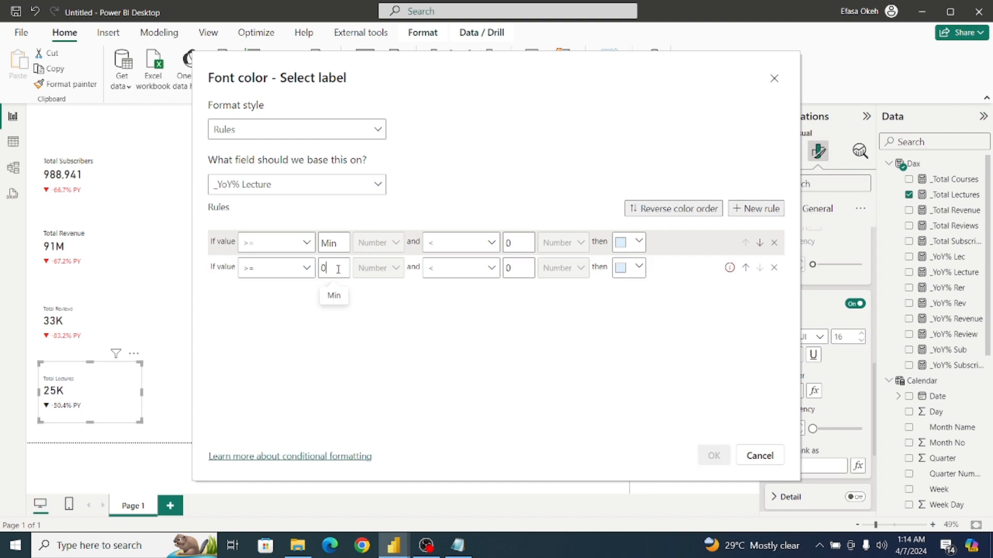
{"action": "left_click", "coordinate": [509, 267]}
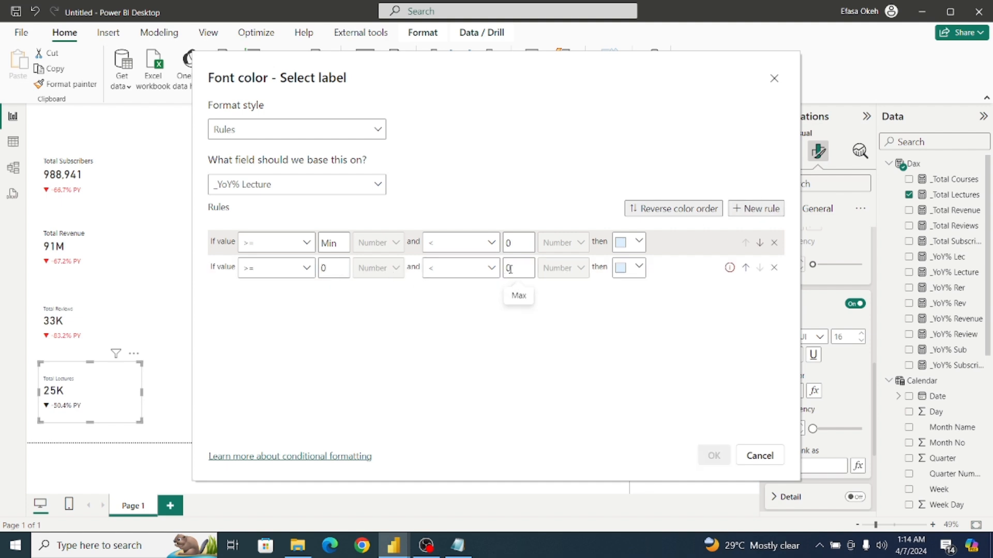
{"action": "key", "text": "BackSpace"}
Give the Total Lectures 0-to-Max rule the copied custom green #15DB2C.
{"action": "left_click", "coordinate": [640, 267]}
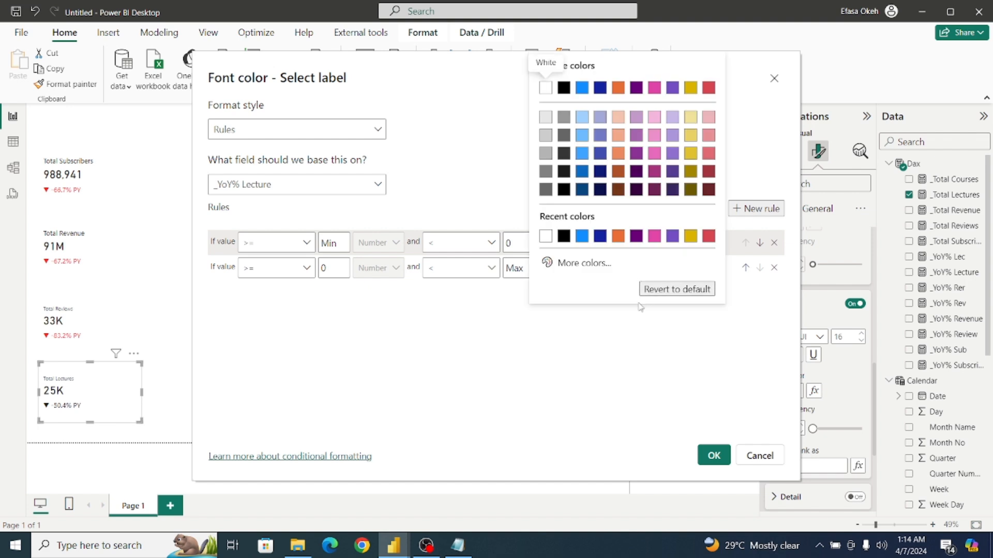
{"action": "left_click", "coordinate": [584, 264]}
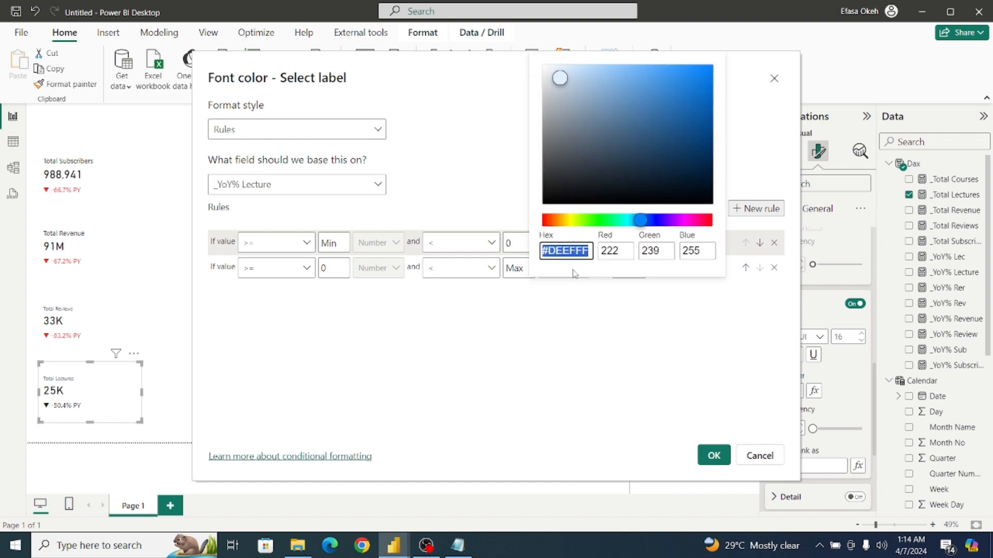
{"action": "key", "text": "ctrl+v"}
{"action": "left_click", "coordinate": [576, 331]}
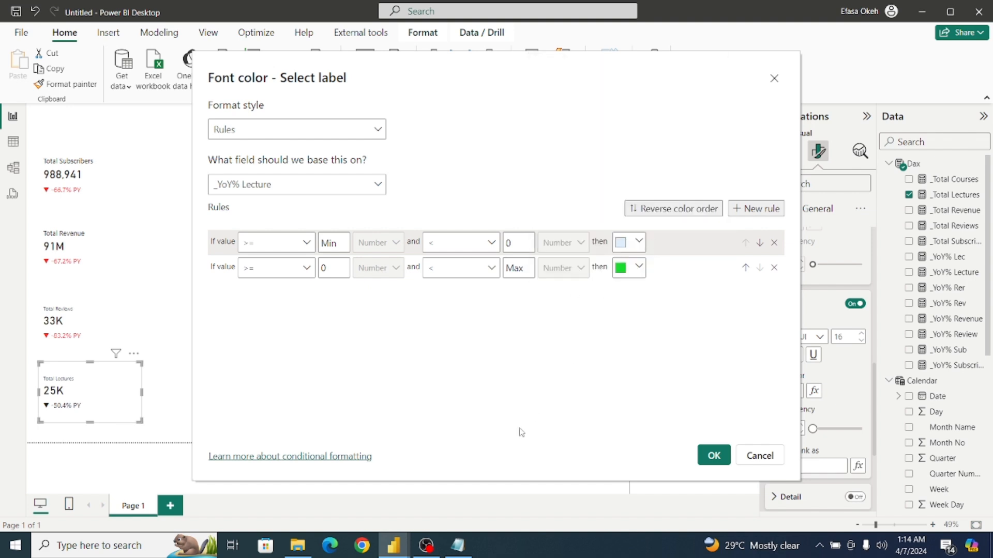
Copy the red hex code #F03434 from the Notepad note into the Total Lectures Min-to-0 rule's color and apply the label rules.
{"action": "left_click", "coordinate": [458, 545]}
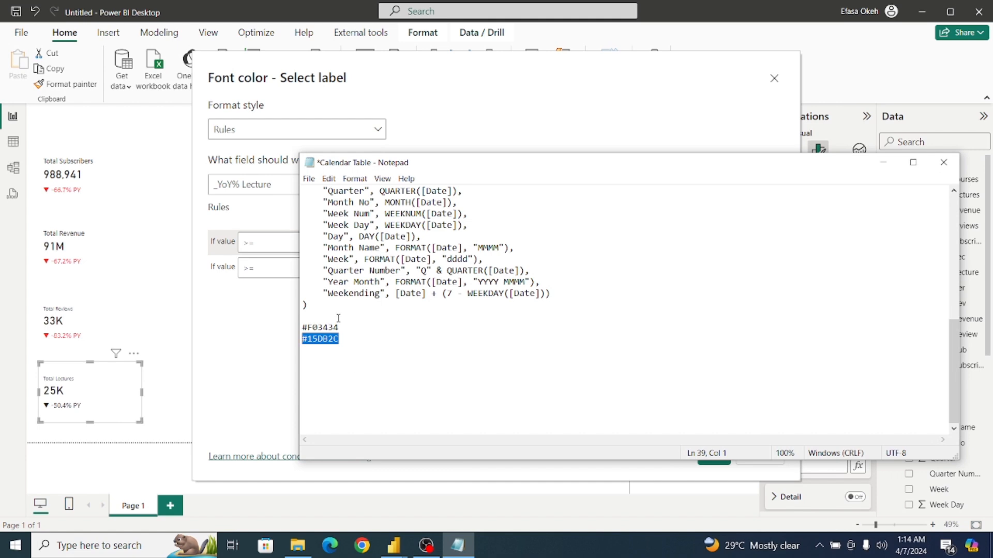
{"action": "left_click_drag", "start_coordinate": [342, 326], "coordinate": [298, 327]}
{"action": "key", "text": "ctrl+c"}
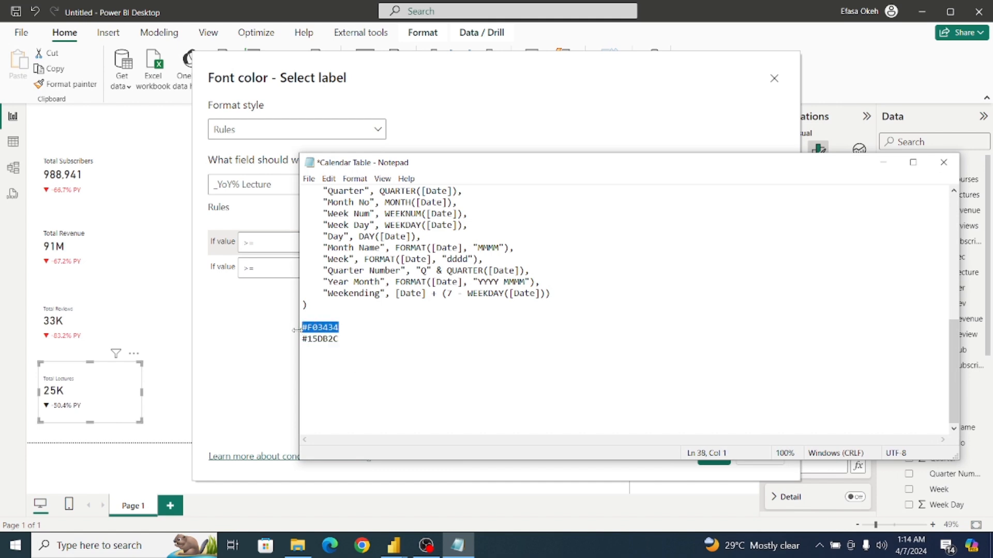
{"action": "left_click", "coordinate": [256, 379]}
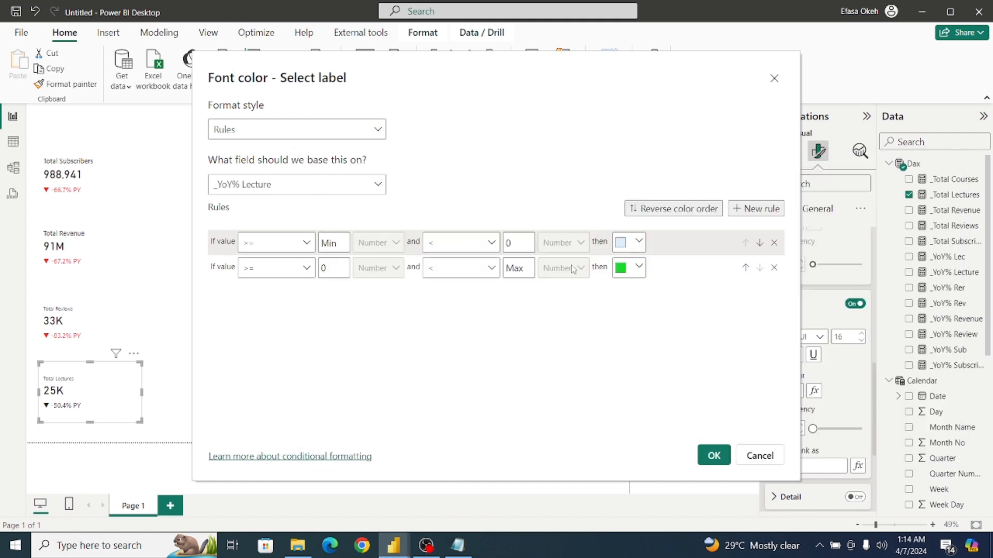
{"action": "left_click", "coordinate": [623, 242]}
{"action": "left_click", "coordinate": [573, 435]}
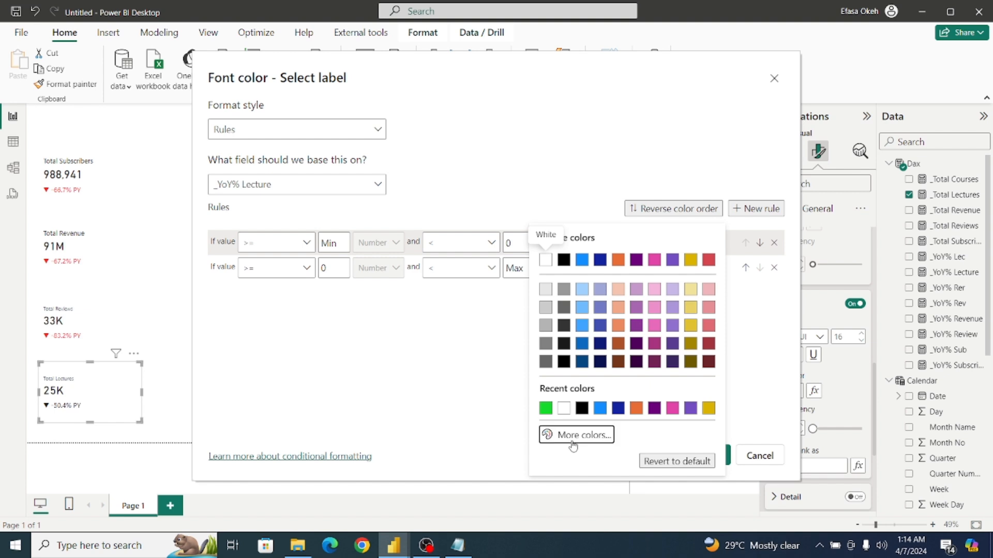
{"action": "key", "text": "ctrl+v"}
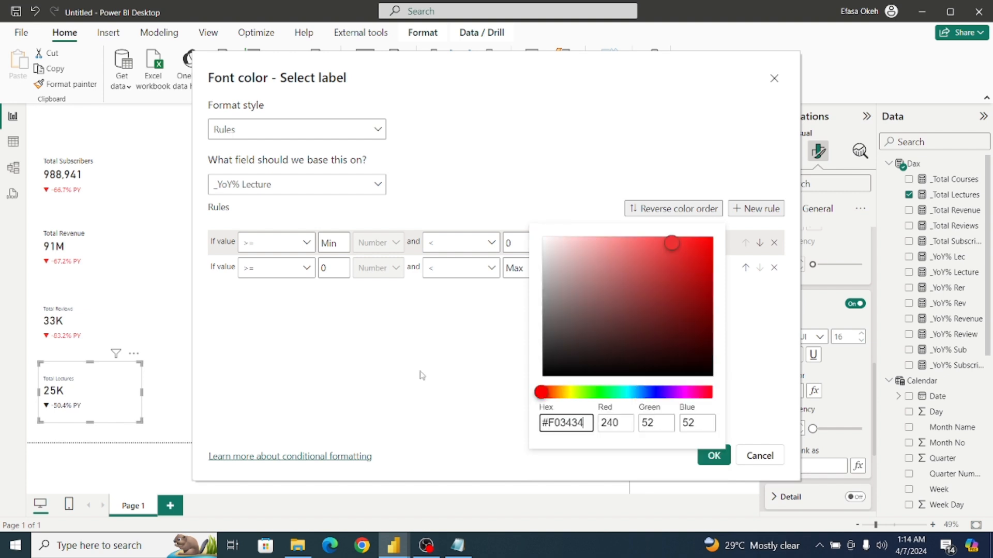
{"action": "left_click", "coordinate": [421, 375]}
{"action": "left_click", "coordinate": [712, 456]}
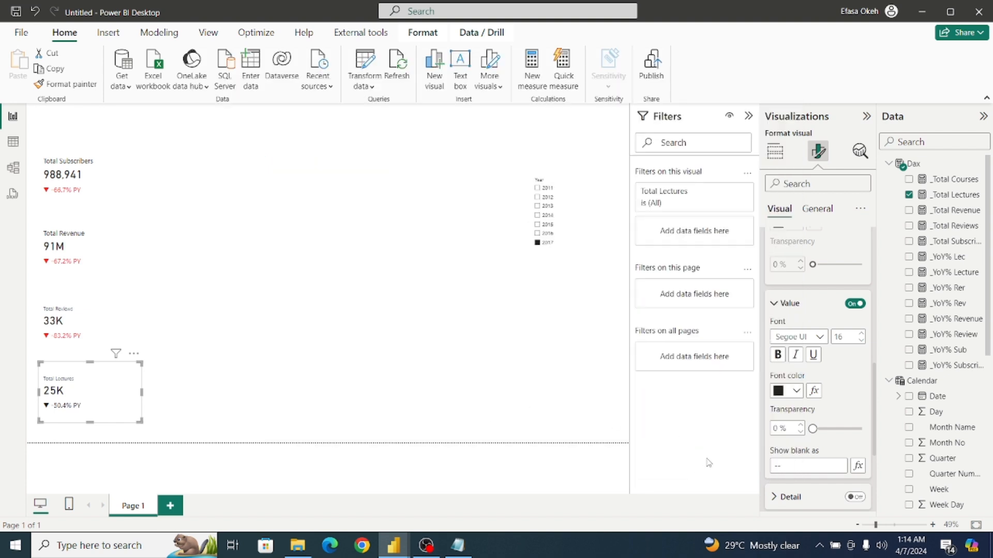
{"action": "left_click", "coordinate": [235, 371]}
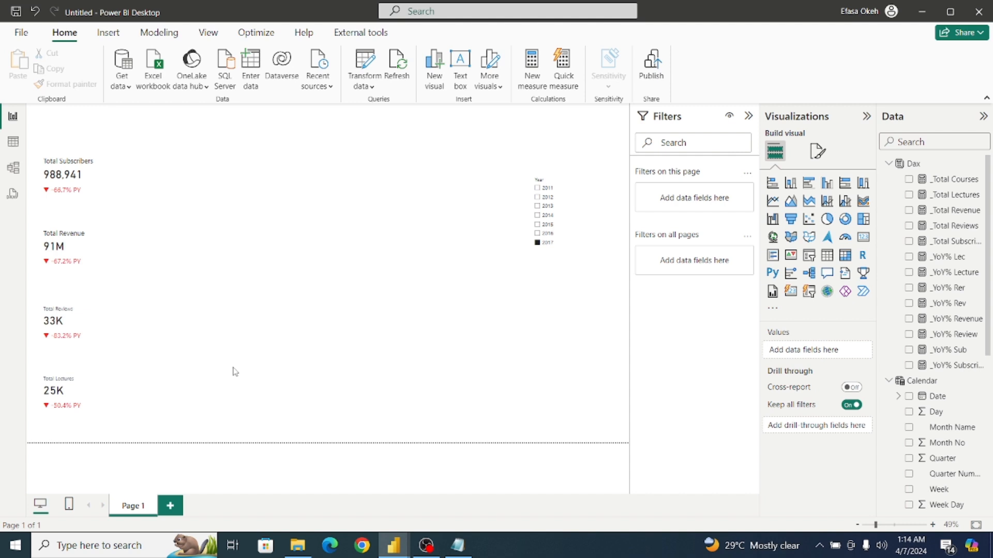
Filter the page by 2016, 2015, 2014 and 2013 in turn to check the KPI cards' year-over-year label colors.
{"action": "left_click", "coordinate": [537, 235]}
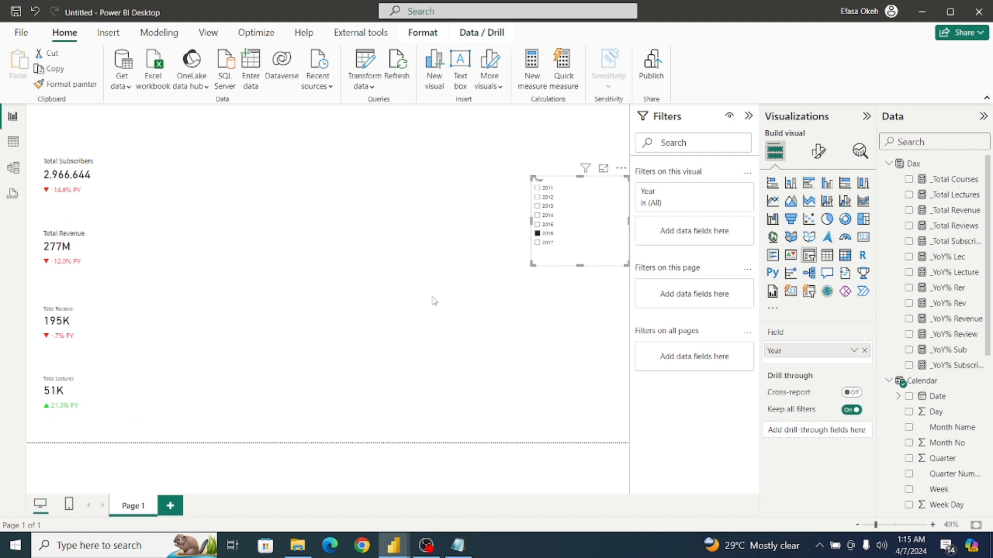
{"action": "left_click", "coordinate": [537, 225]}
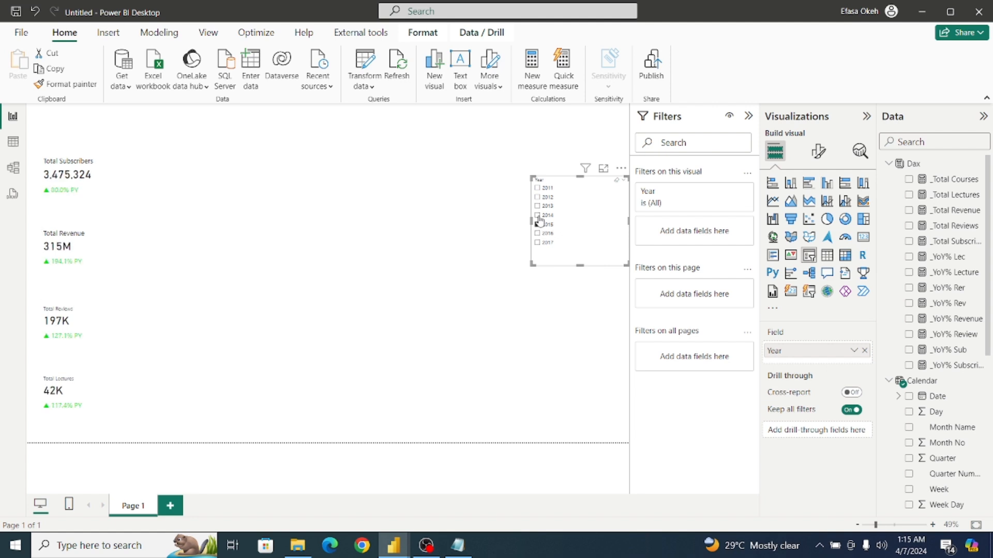
{"action": "left_click", "coordinate": [538, 216]}
{"action": "left_click", "coordinate": [537, 206]}
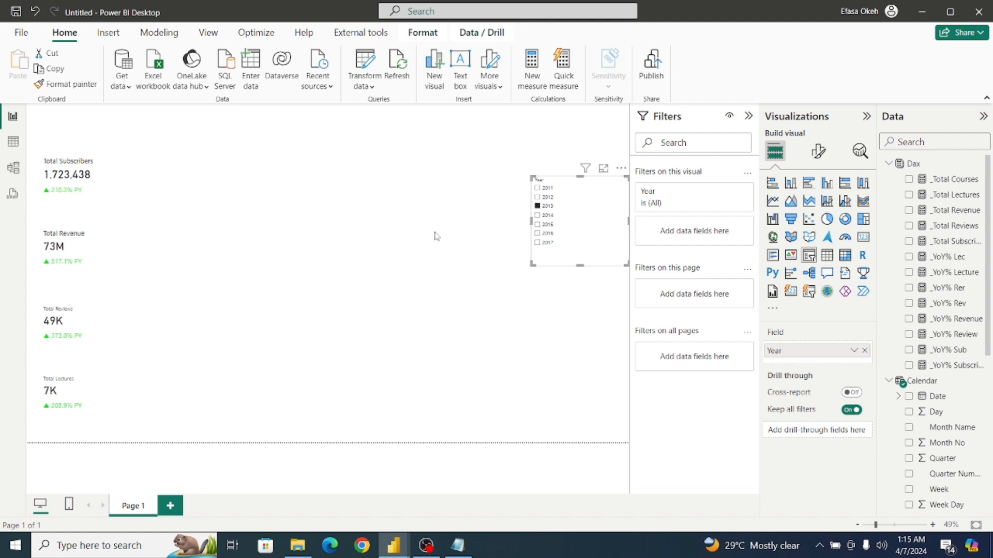
{"action": "left_click", "coordinate": [404, 241]}
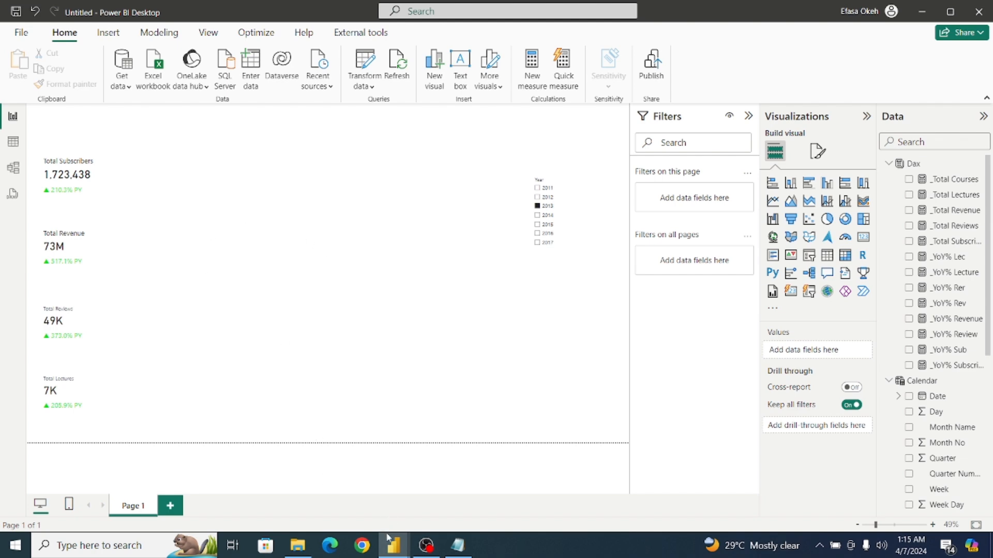
Switch to the finished Udemy Analysis report and examine the Total Subscribers card's callout value formatting.
{"action": "mouse_move", "coordinate": [389, 540]}
{"action": "left_click", "coordinate": [327, 491]}
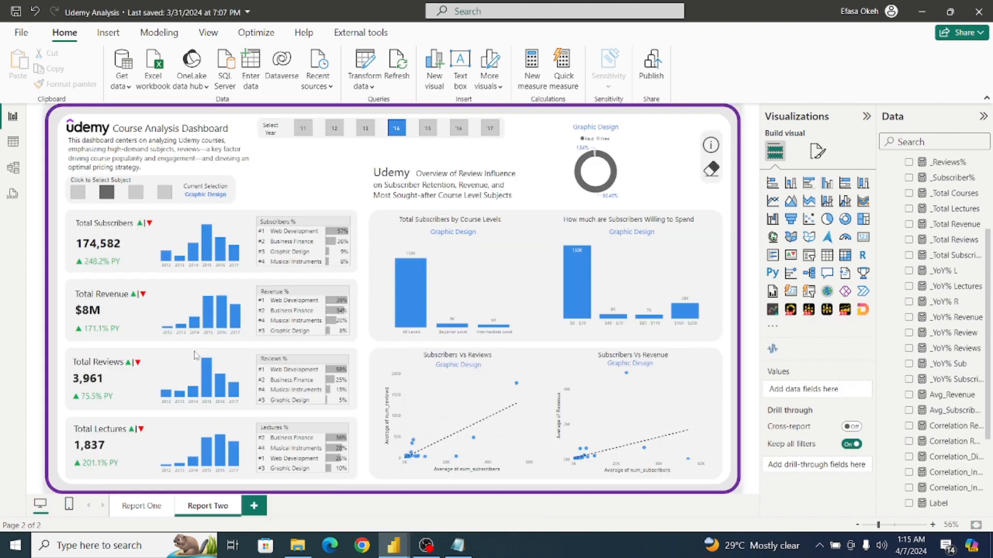
{"action": "left_click", "coordinate": [102, 253]}
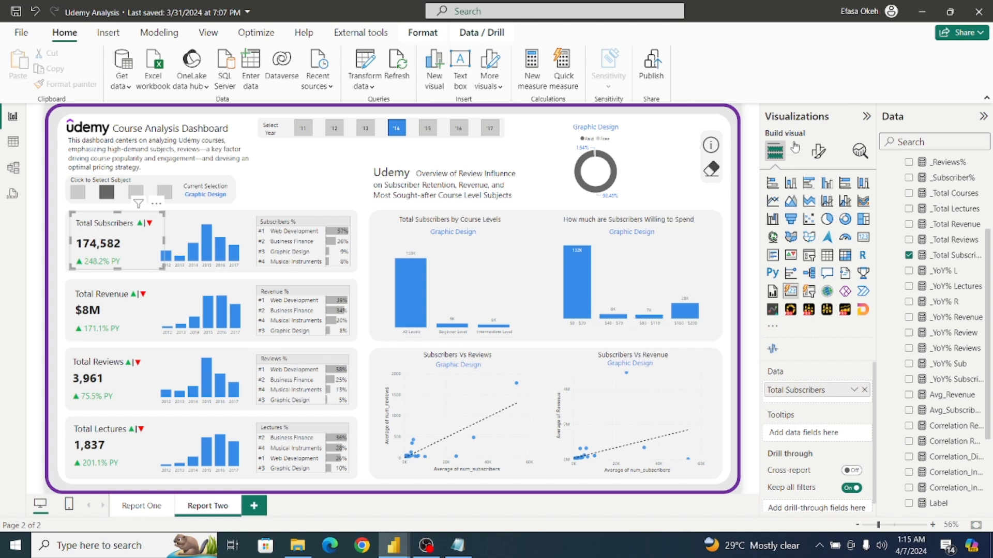
{"action": "left_click", "coordinate": [818, 151]}
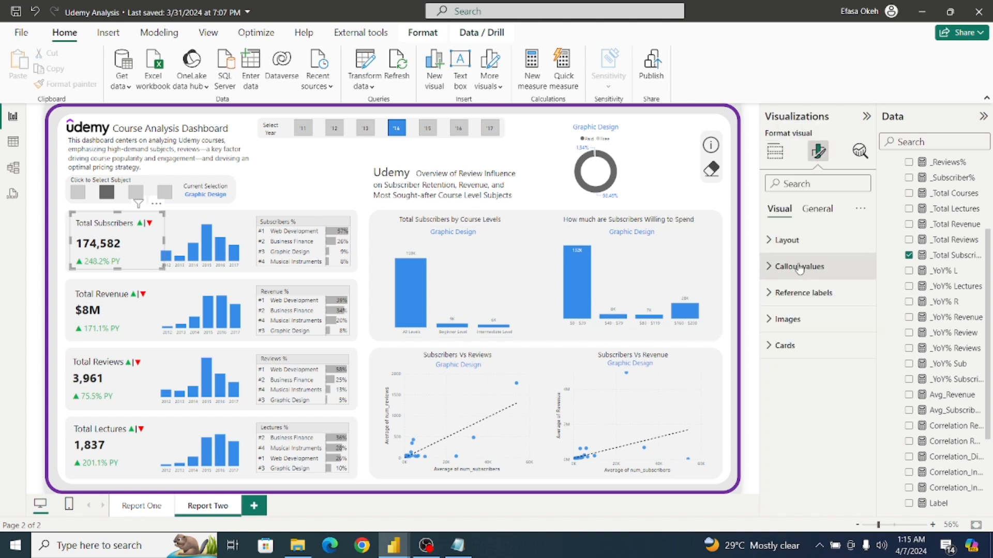
{"action": "left_click", "coordinate": [785, 269]}
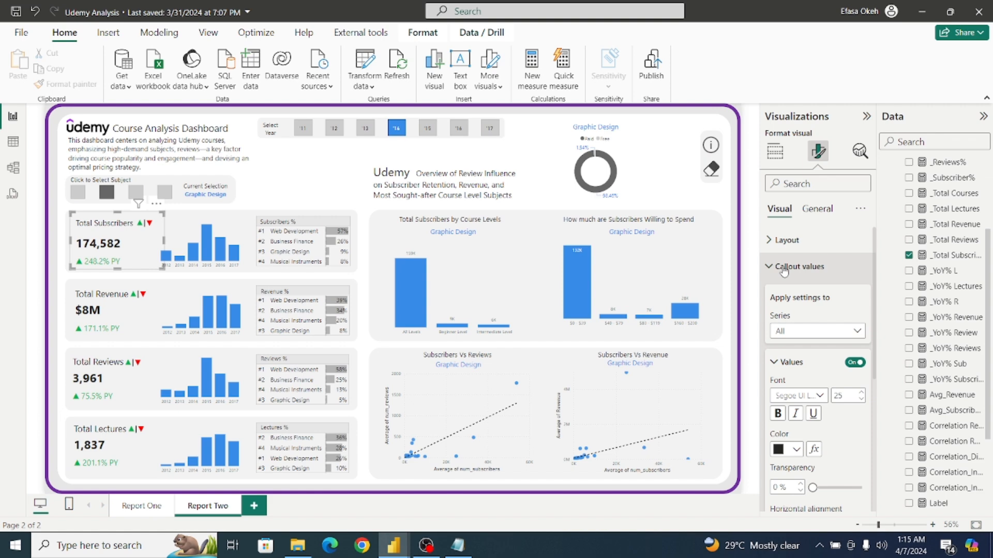
{"action": "left_click", "coordinate": [273, 172]}
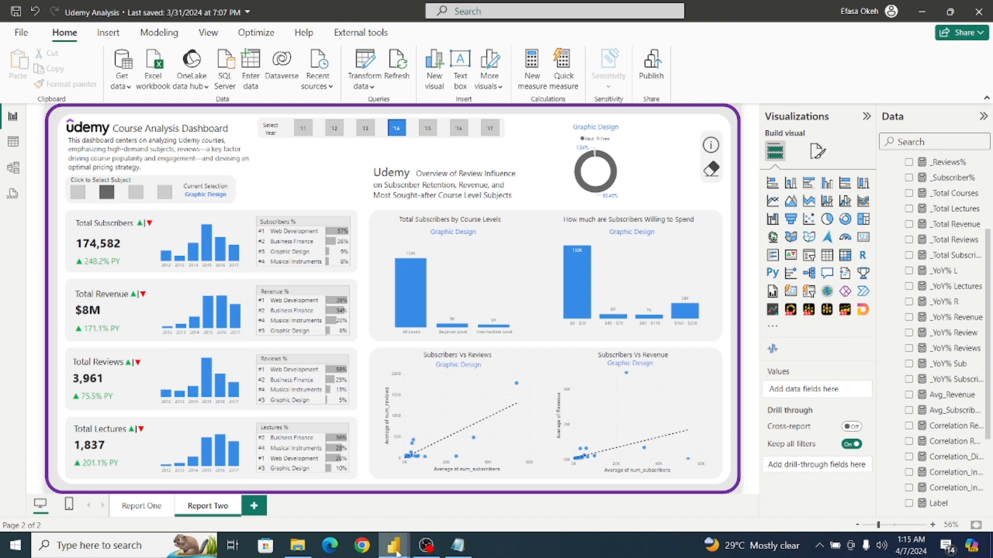
Return to the untitled Power BI report and make the Total Subscribers card's callout value bold.
{"action": "mouse_move", "coordinate": [394, 546]}
{"action": "left_click", "coordinate": [432, 488]}
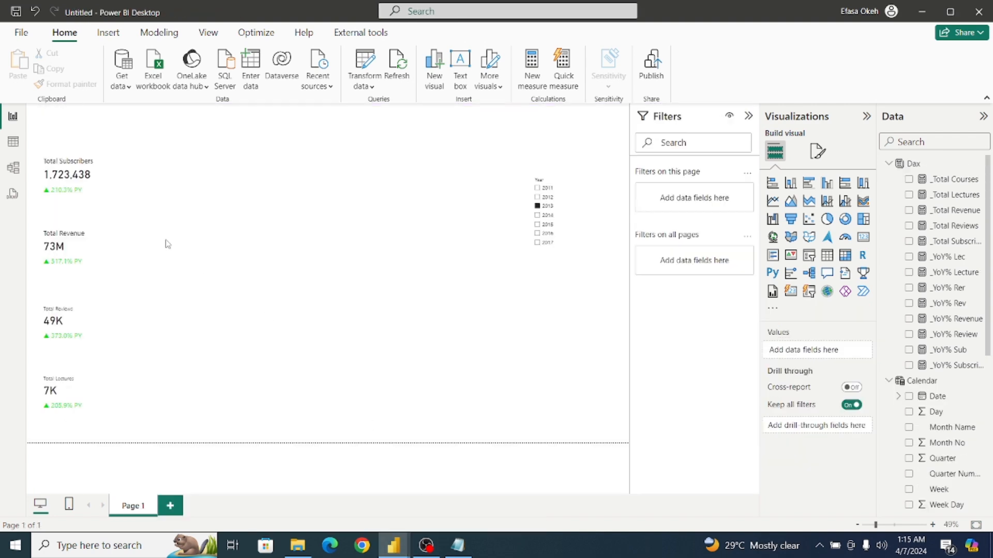
{"action": "left_click", "coordinate": [104, 188]}
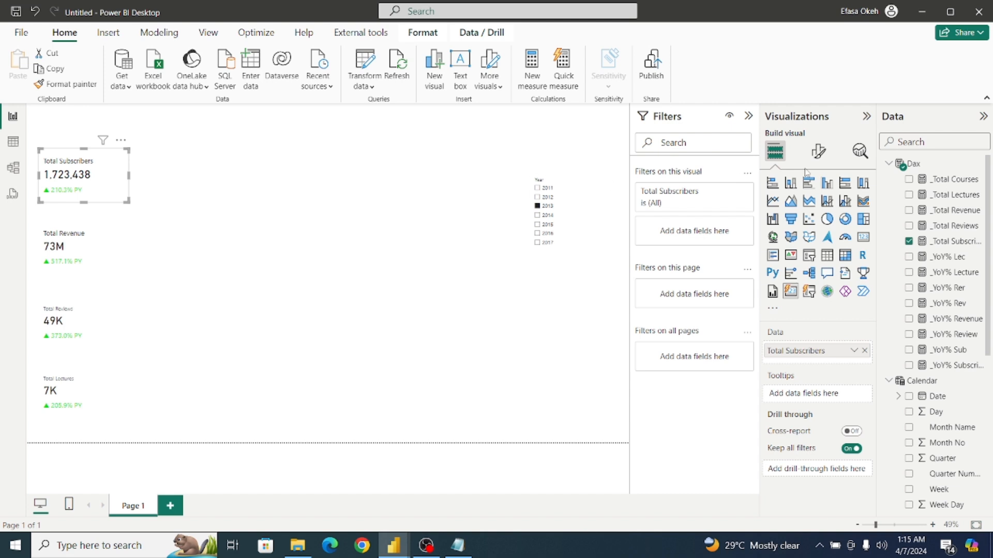
{"action": "left_click", "coordinate": [817, 151]}
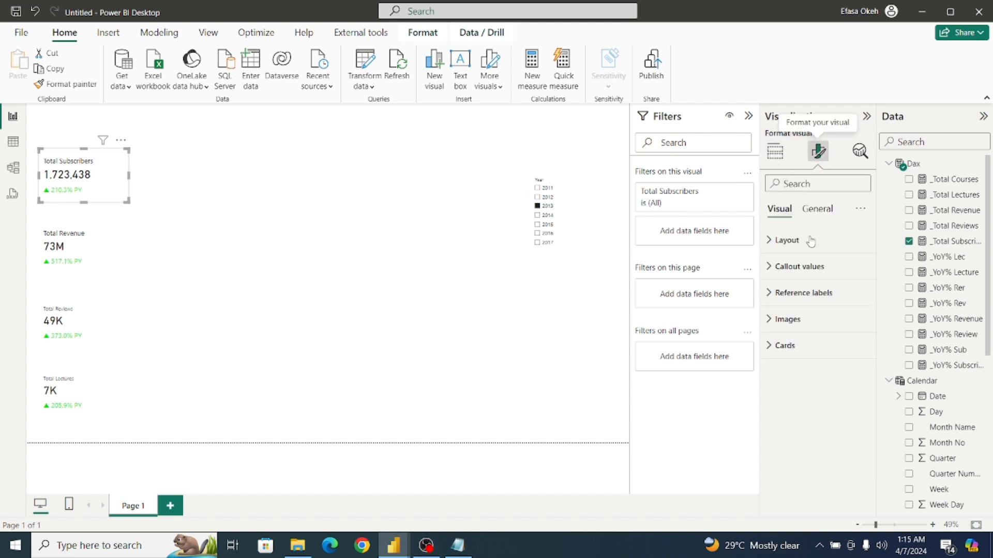
{"action": "left_click", "coordinate": [770, 266]}
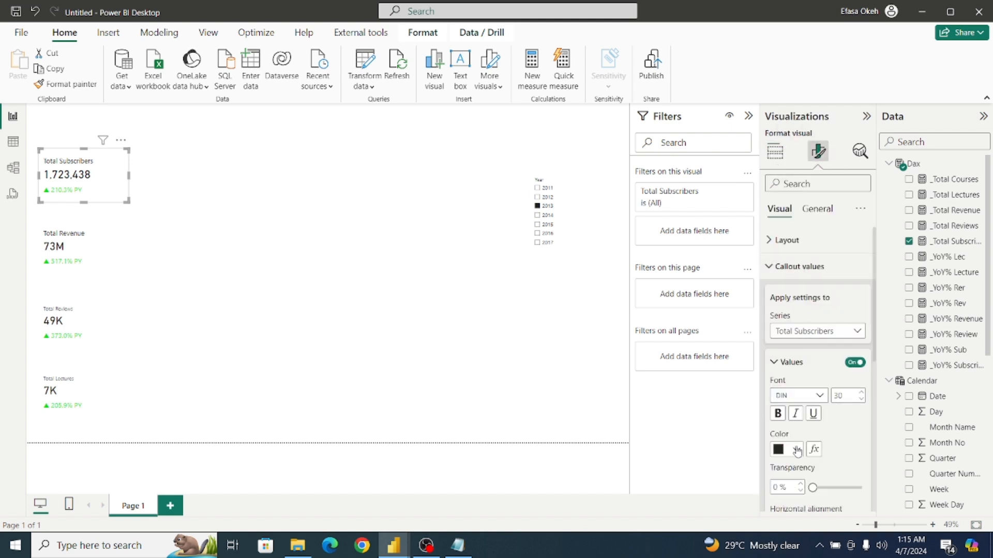
{"action": "left_click", "coordinate": [779, 417]}
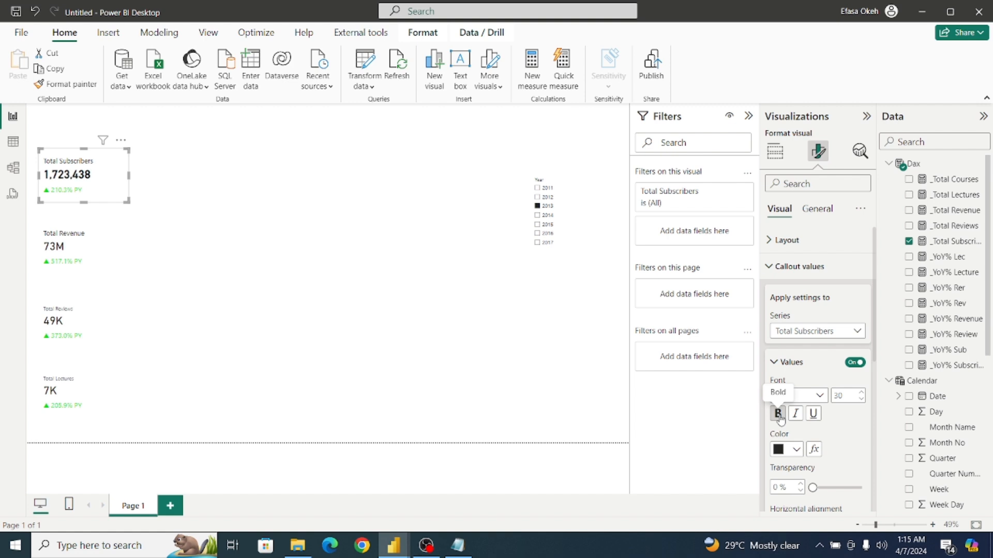
Make the callout values of the Total Revenue, Total Reviews and Total Lectures cards bold.
{"action": "left_click", "coordinate": [72, 246]}
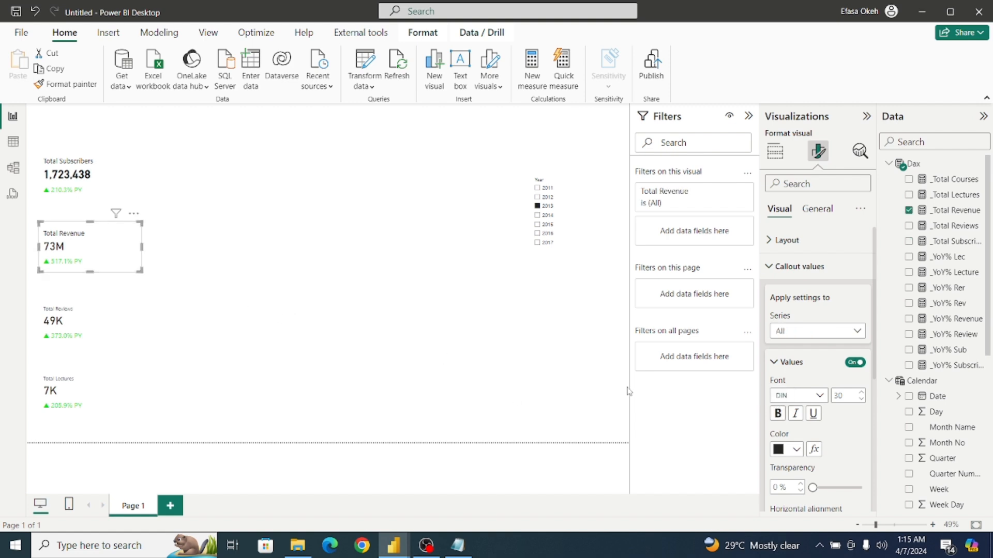
{"action": "left_click", "coordinate": [778, 413]}
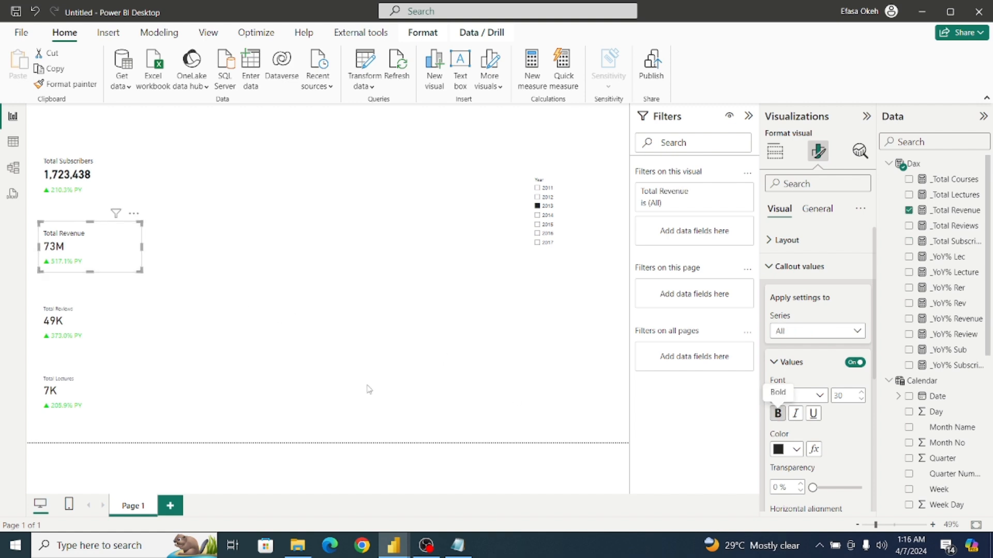
{"action": "left_click", "coordinate": [102, 318]}
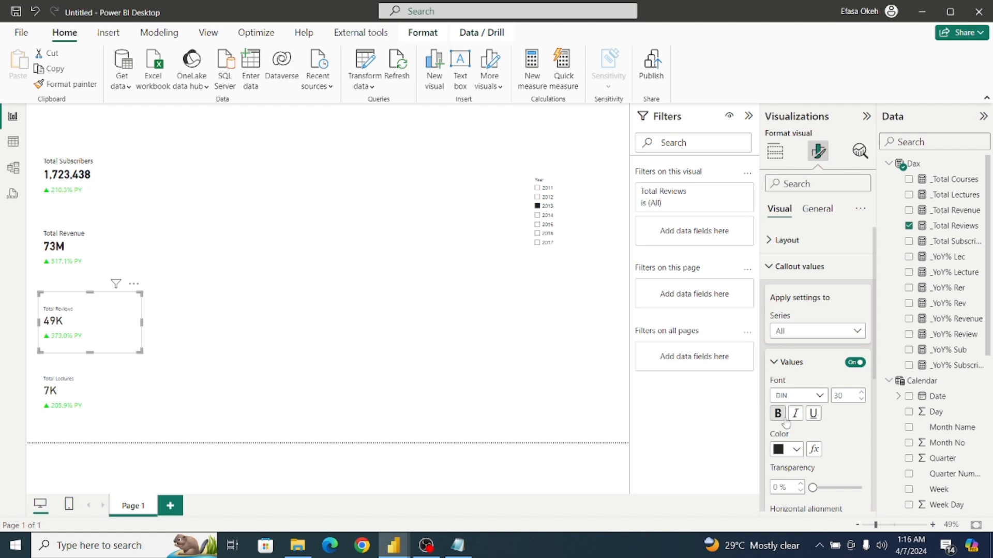
{"action": "left_click", "coordinate": [777, 414]}
{"action": "left_click", "coordinate": [91, 390]}
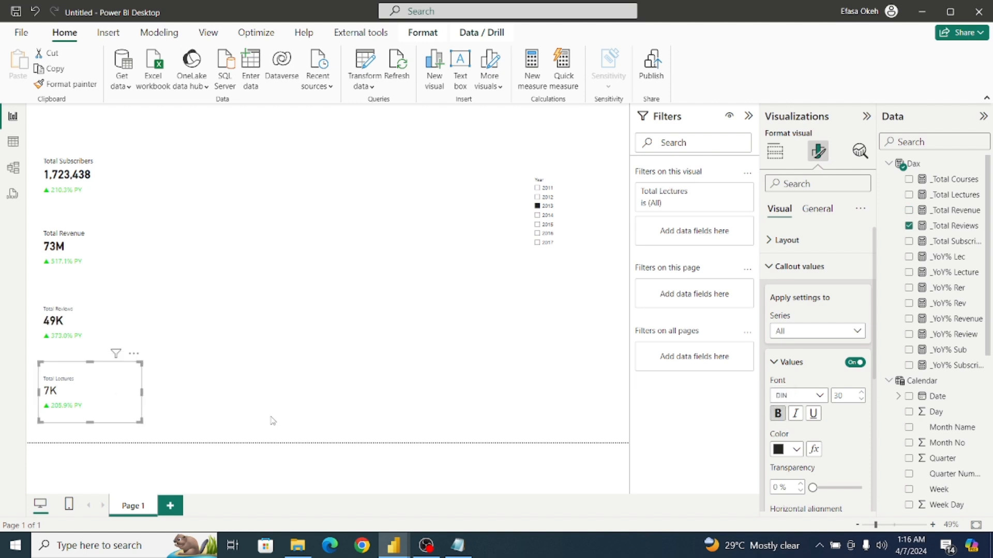
{"action": "left_click", "coordinate": [777, 413]}
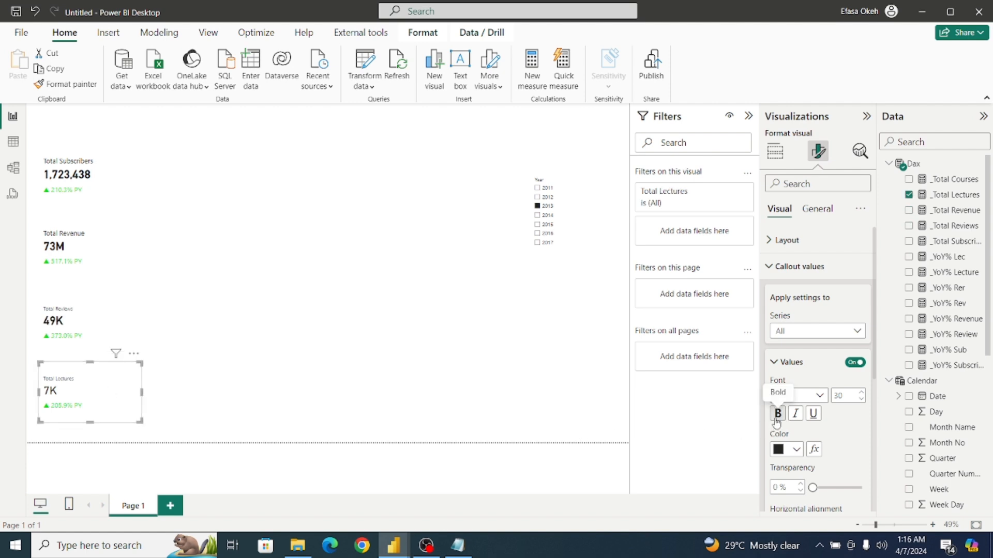
Select all four KPI cards together and set the callout value font size to 35.
{"action": "left_click", "coordinate": [125, 187]}
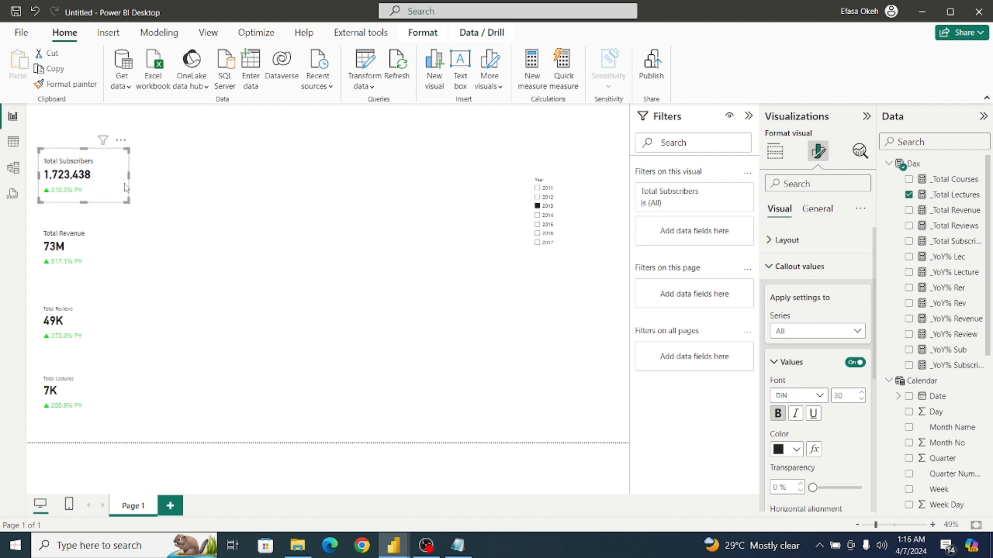
{"action": "left_click", "coordinate": [109, 250], "text": "ctrl"}
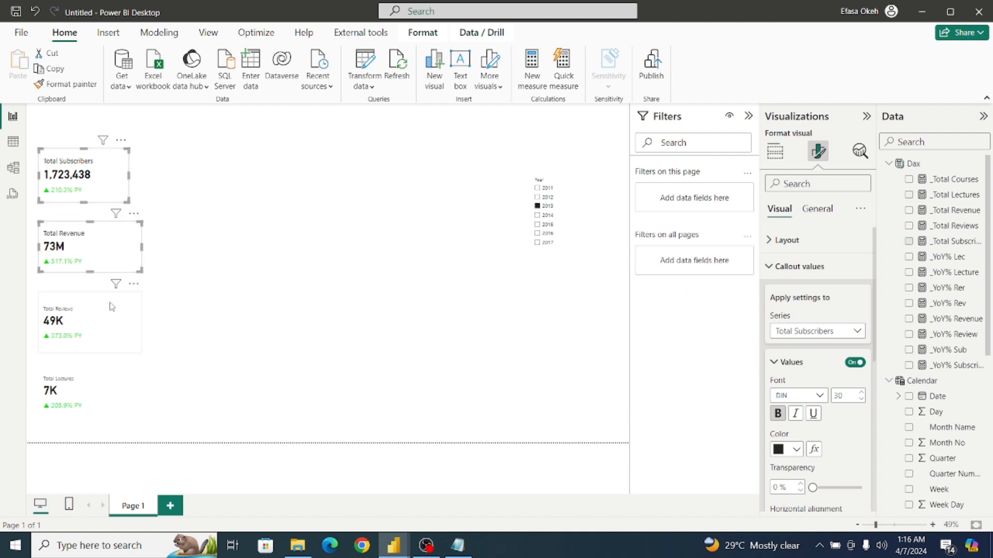
{"action": "left_click", "coordinate": [113, 306], "text": "ctrl"}
{"action": "left_click", "coordinate": [114, 388], "text": "ctrl"}
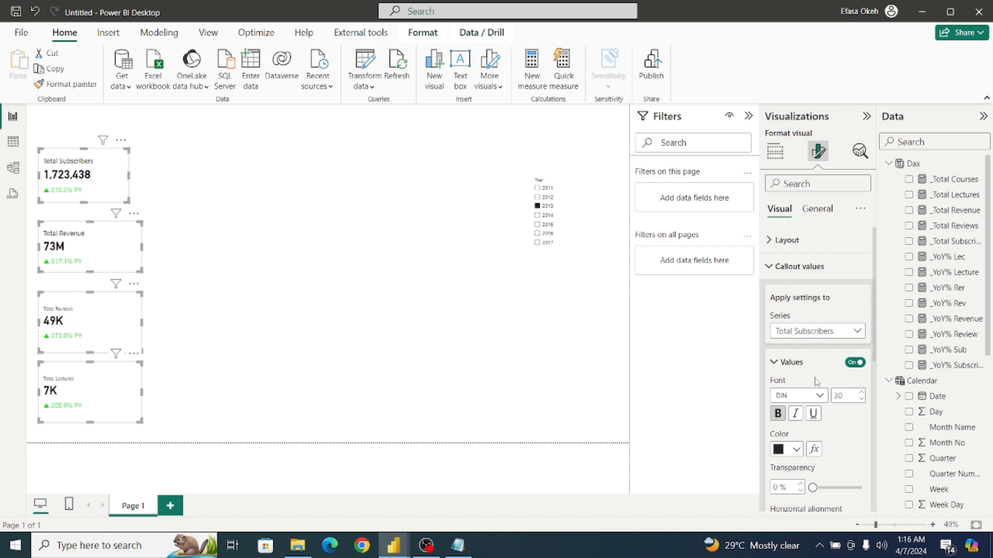
{"action": "double_click", "coordinate": [841, 396]}
{"action": "type", "text": "3"}
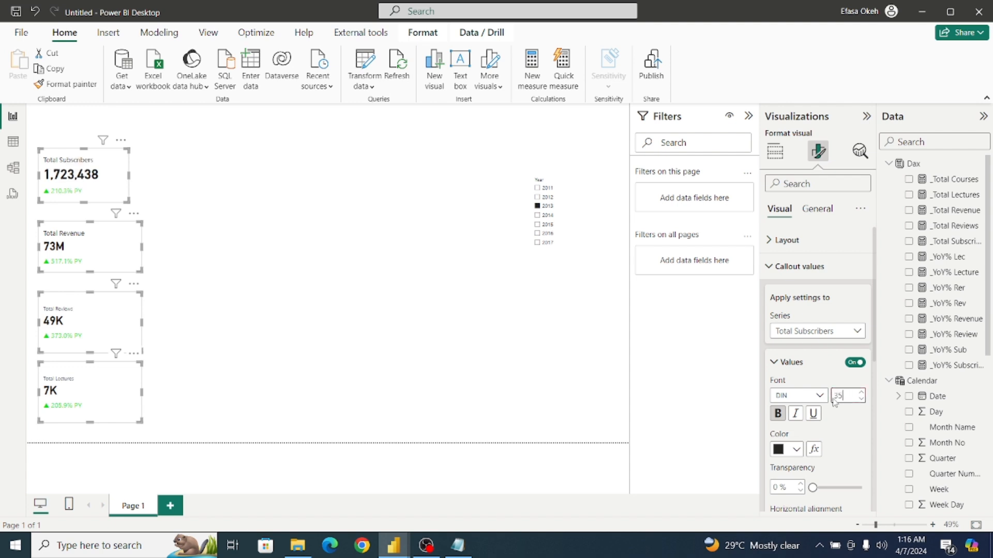
{"action": "left_click", "coordinate": [538, 381]}
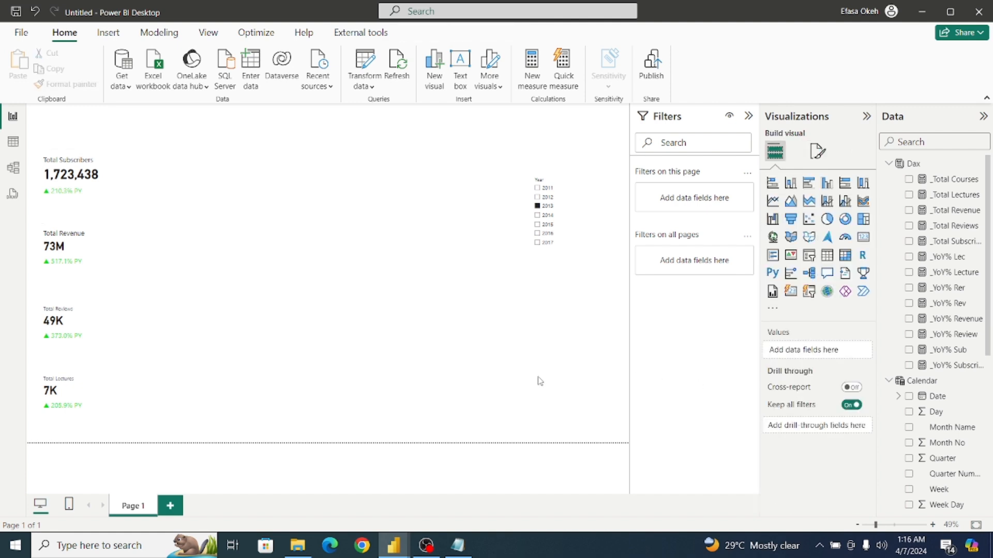
Set the Total Reviews card's callout label font size to 16 and its color to black.
{"action": "left_click", "coordinate": [106, 198]}
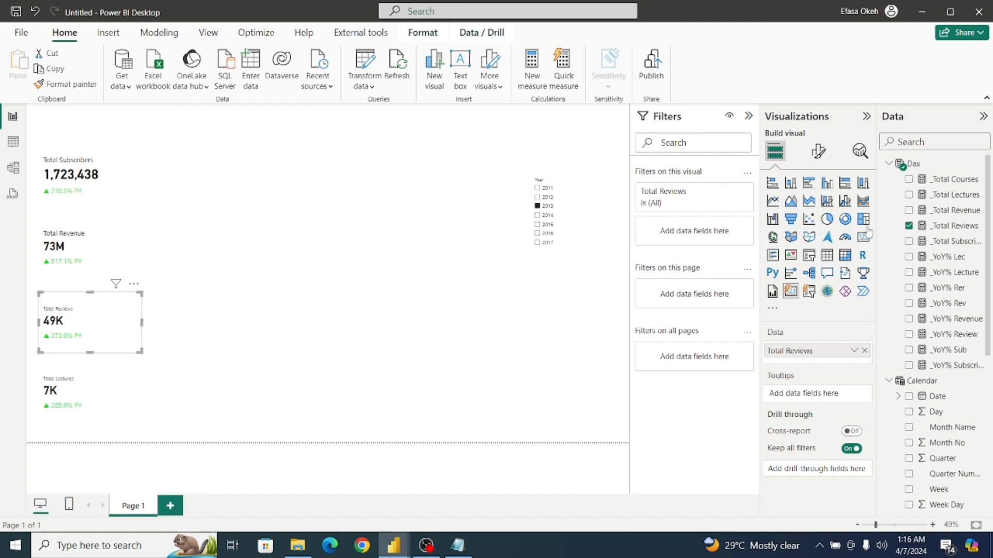
{"action": "left_click", "coordinate": [818, 151]}
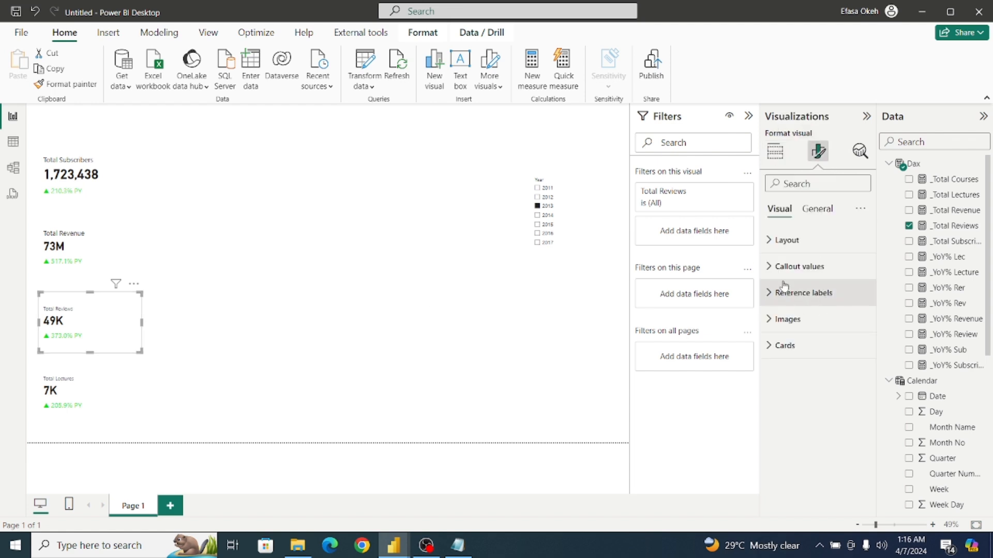
{"action": "left_click", "coordinate": [773, 268]}
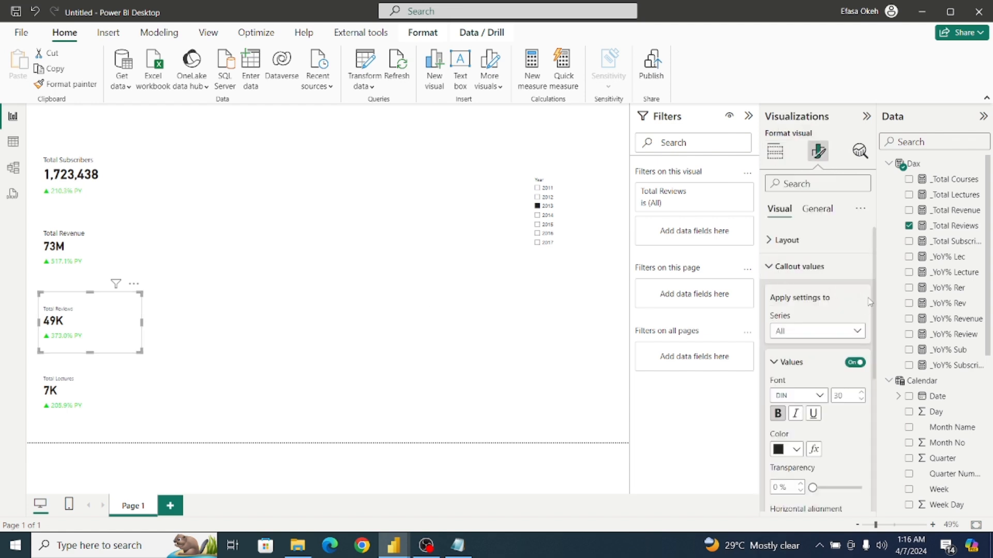
{"action": "scroll", "coordinate": [827, 362], "scroll_direction": "down", "scroll_amount": 5}
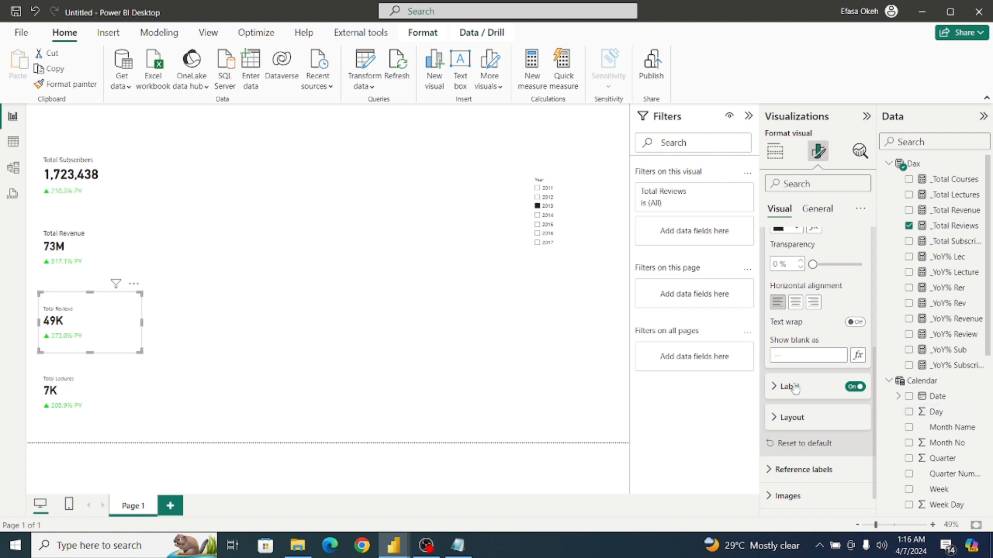
{"action": "left_click", "coordinate": [778, 388]}
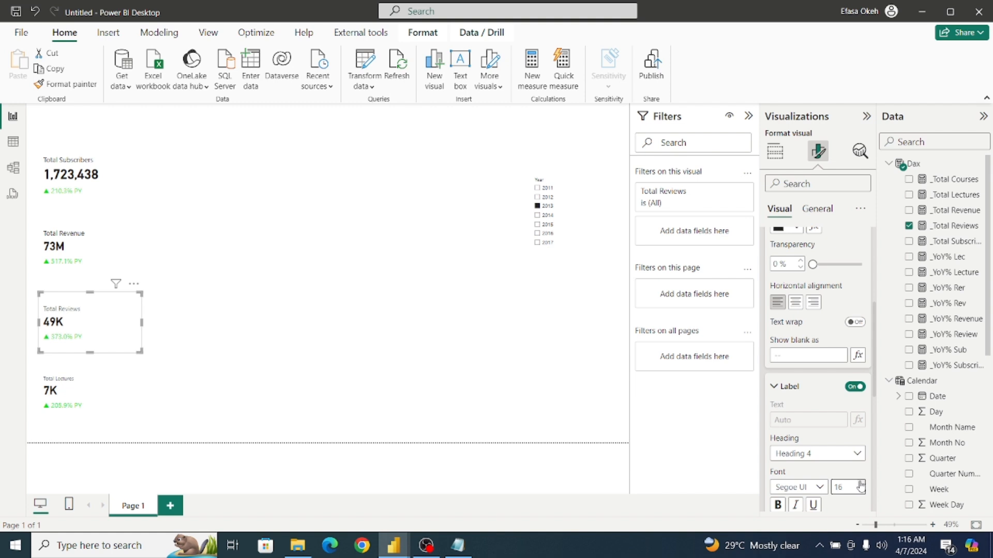
{"action": "scroll", "coordinate": [872, 393], "scroll_direction": "down", "scroll_amount": 4}
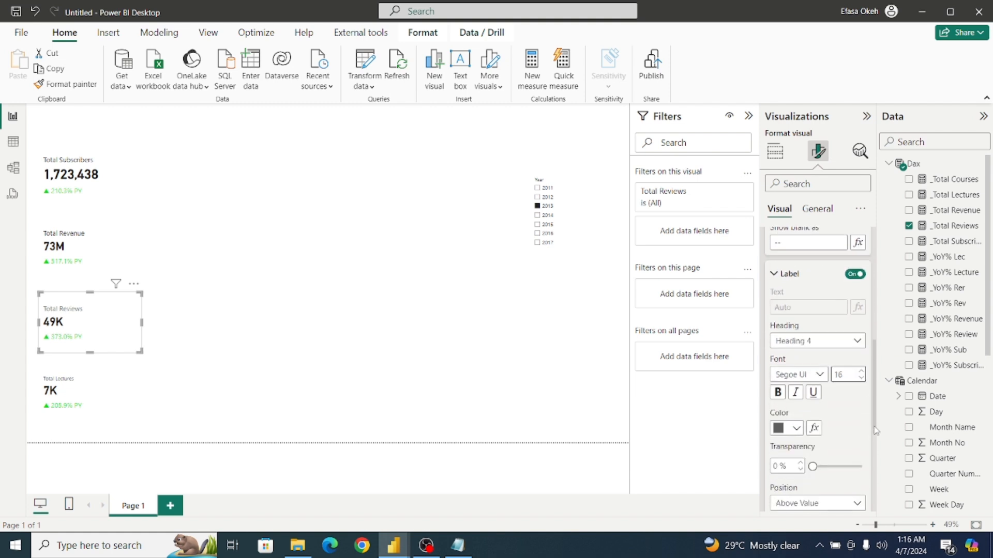
{"action": "left_click", "coordinate": [796, 426]}
{"action": "left_click", "coordinate": [801, 217]}
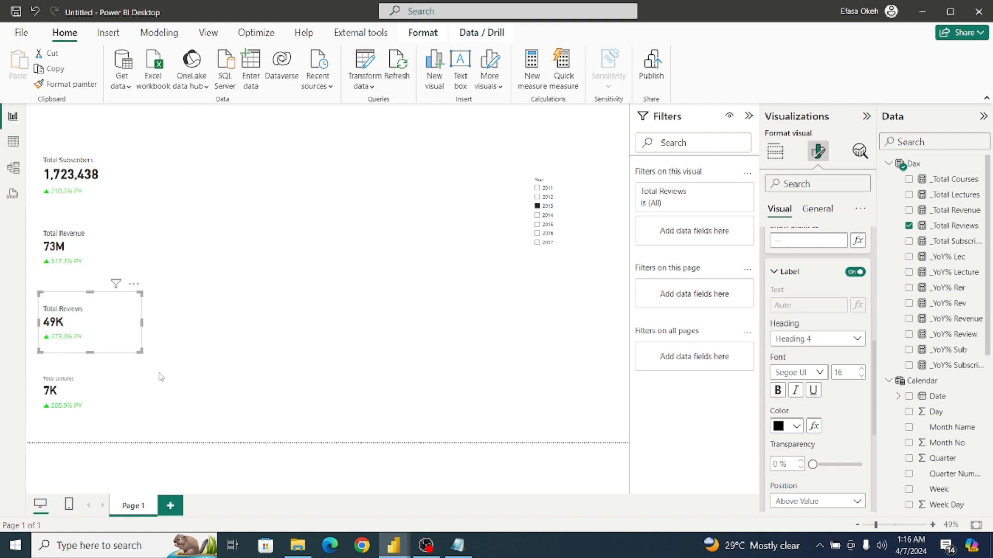
Set the Total Lectures card's callout label font size to 16 and its color to black.
{"action": "left_click", "coordinate": [123, 379]}
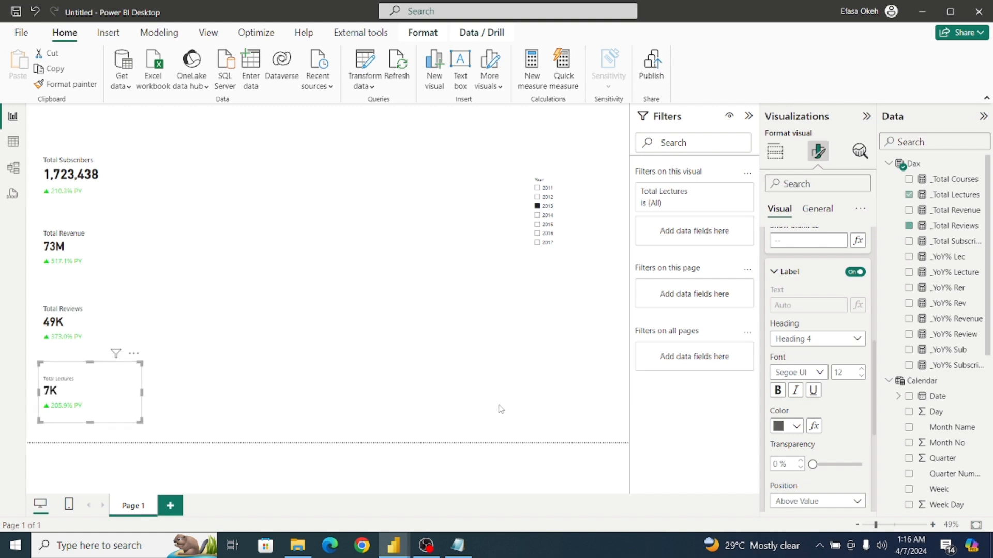
{"action": "left_click", "coordinate": [862, 376]}
{"action": "left_click", "coordinate": [861, 370]}
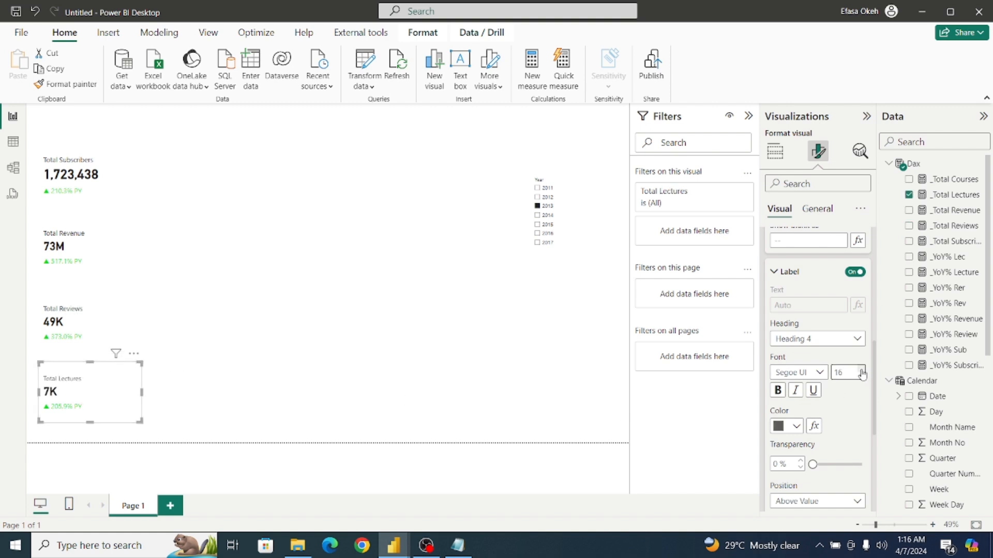
{"action": "left_click", "coordinate": [796, 426]}
{"action": "left_click", "coordinate": [800, 219]}
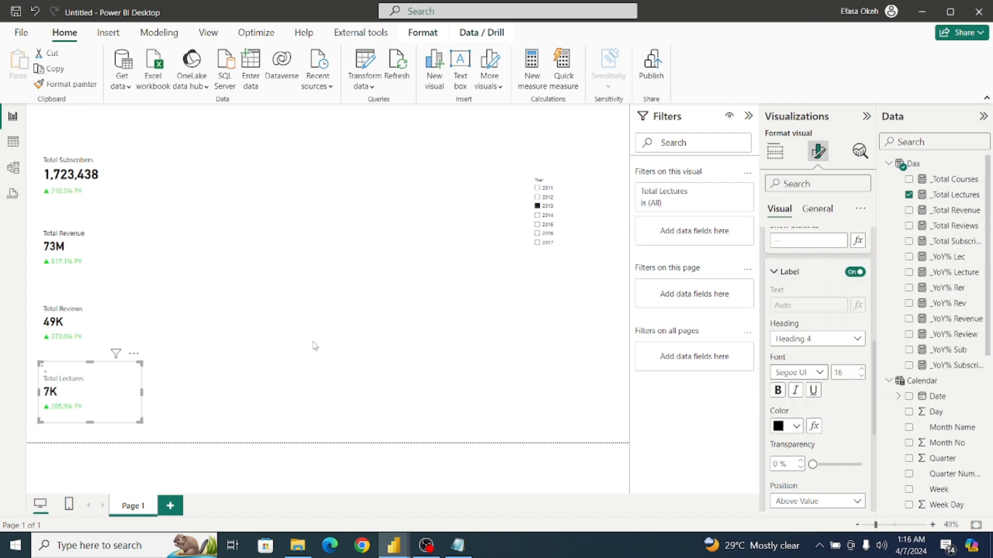
Clear the 2013 selection in the Year slicer and deselect the slicer.
{"action": "left_click", "coordinate": [220, 353]}
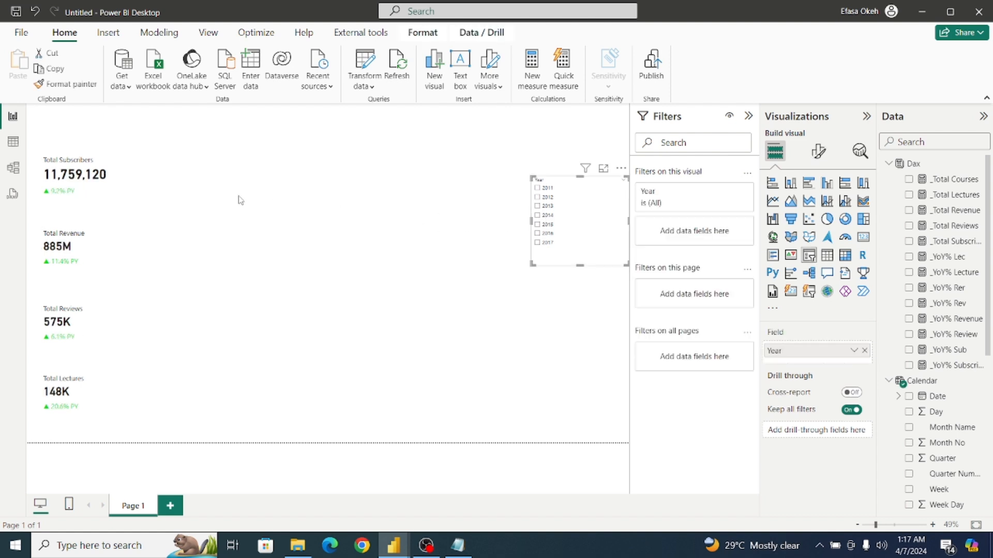
{"action": "left_click", "coordinate": [479, 212]}
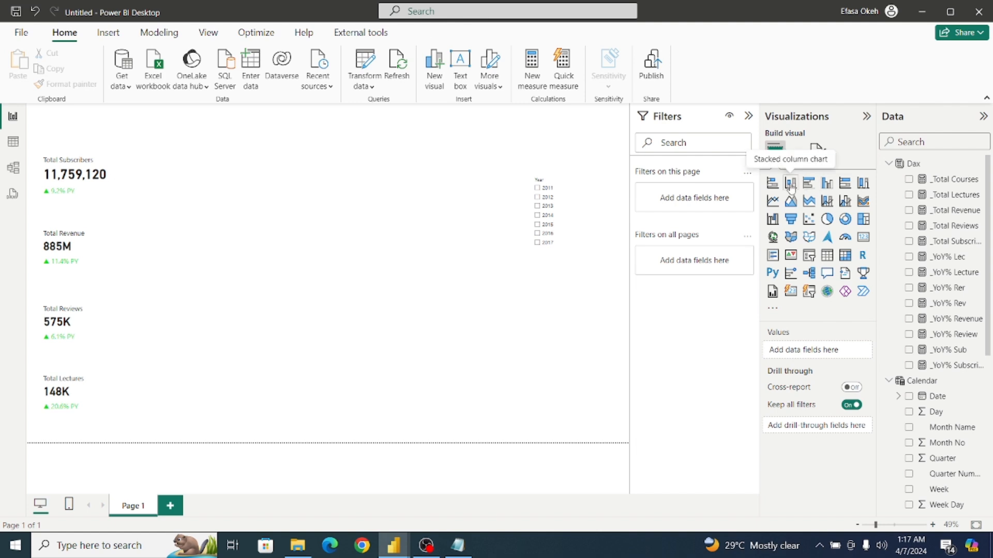
Add a stacked column chart with the Calendar Year on the X-axis and _Total Subscribers on the Y-axis.
{"action": "left_click_drag", "start_coordinate": [251, 208], "coordinate": [310, 219]}
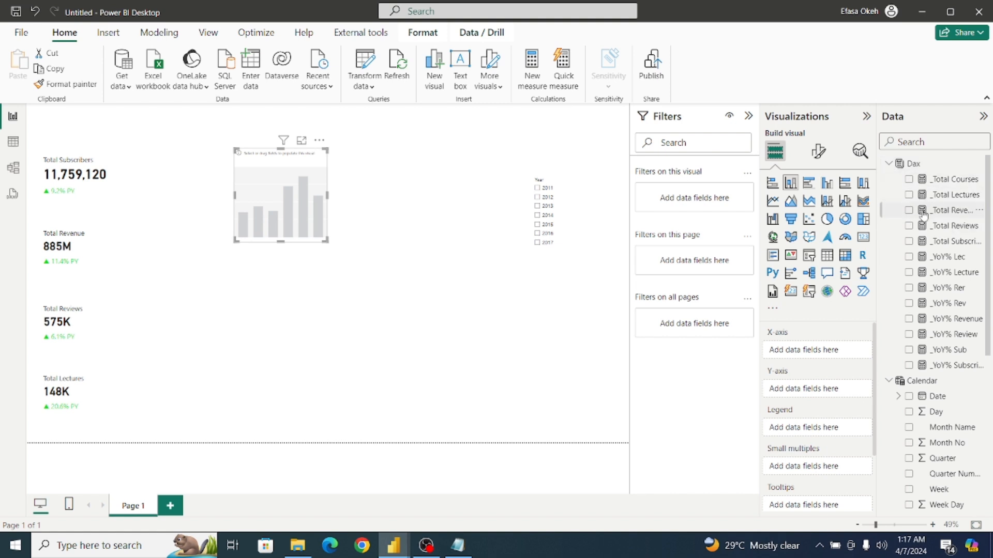
{"action": "left_click", "coordinate": [909, 241]}
{"action": "left_click", "coordinate": [889, 164]}
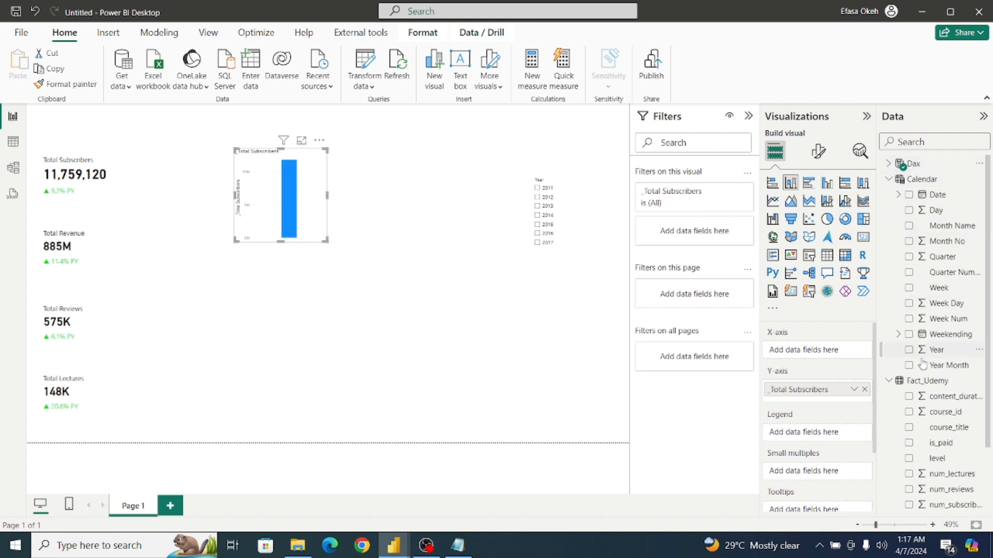
{"action": "left_click", "coordinate": [908, 350]}
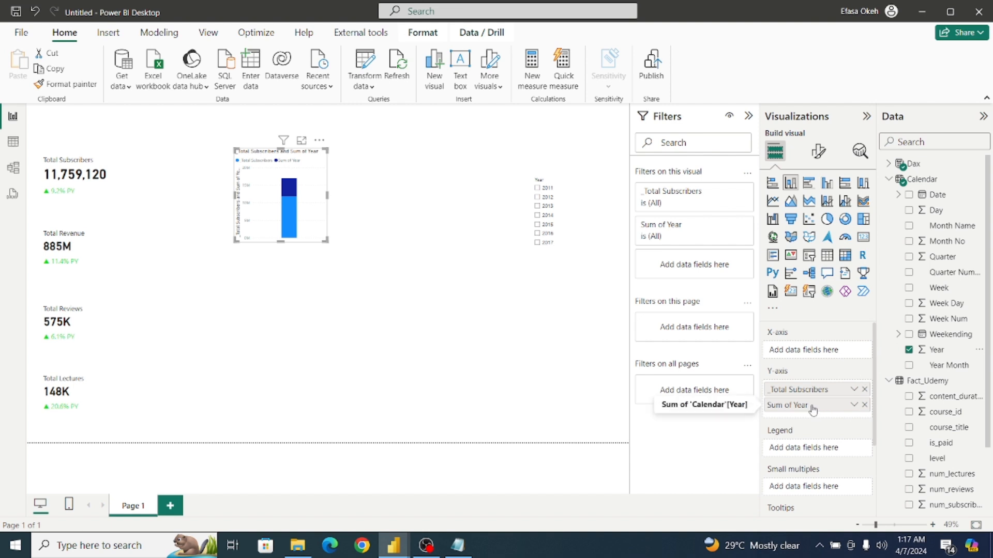
{"action": "left_click_drag", "start_coordinate": [813, 405], "coordinate": [809, 356]}
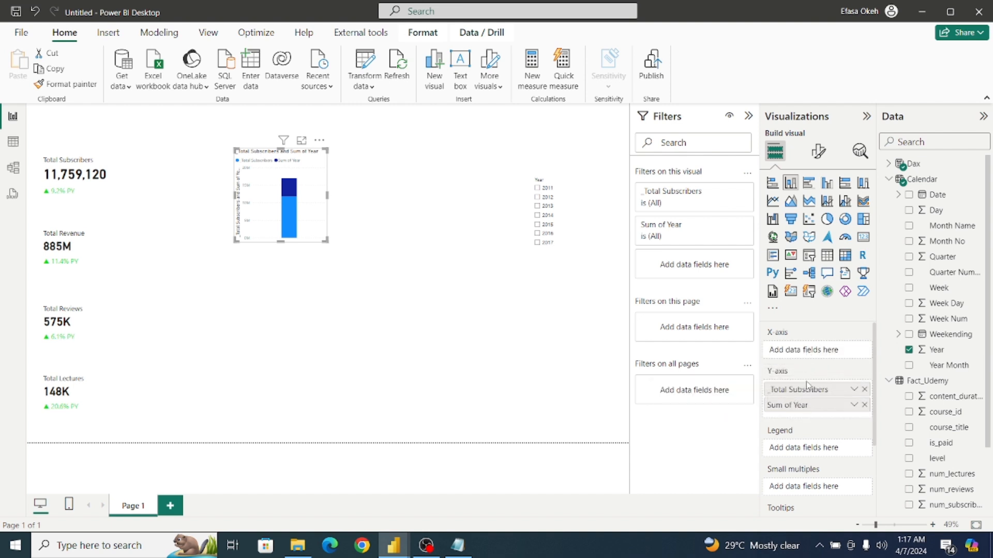
{"action": "left_click_drag", "start_coordinate": [799, 403], "coordinate": [805, 353]}
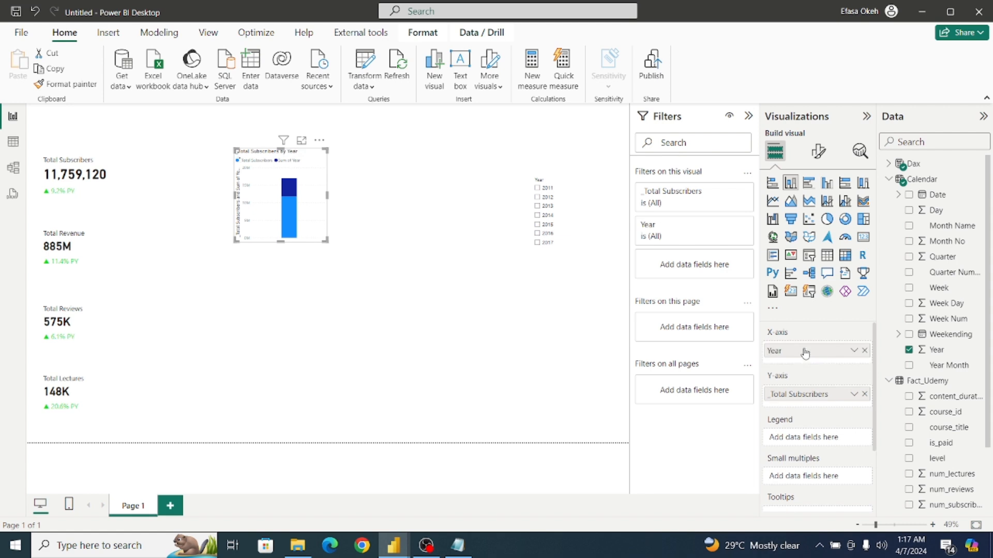
Move the column chart directly beside the Total Subscribers card and shrink it to roughly the card's height.
{"action": "left_click_drag", "start_coordinate": [326, 241], "coordinate": [375, 255]}
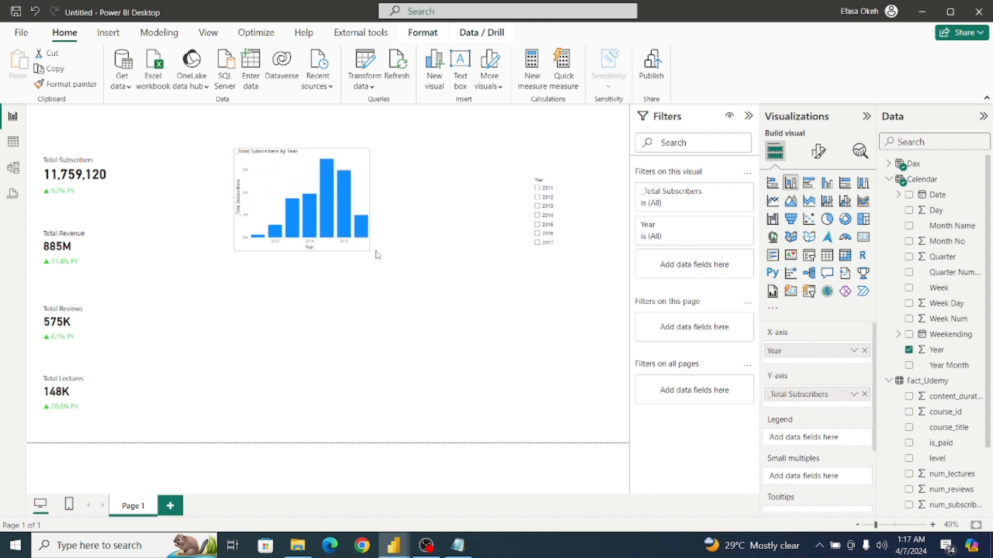
{"action": "left_click_drag", "start_coordinate": [354, 200], "coordinate": [250, 200]}
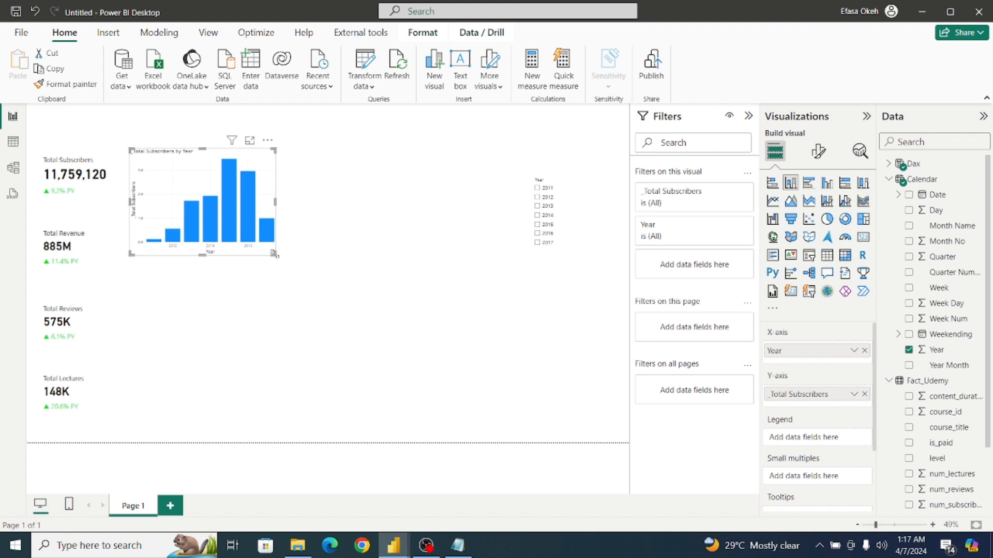
{"action": "left_click_drag", "start_coordinate": [271, 253], "coordinate": [232, 226]}
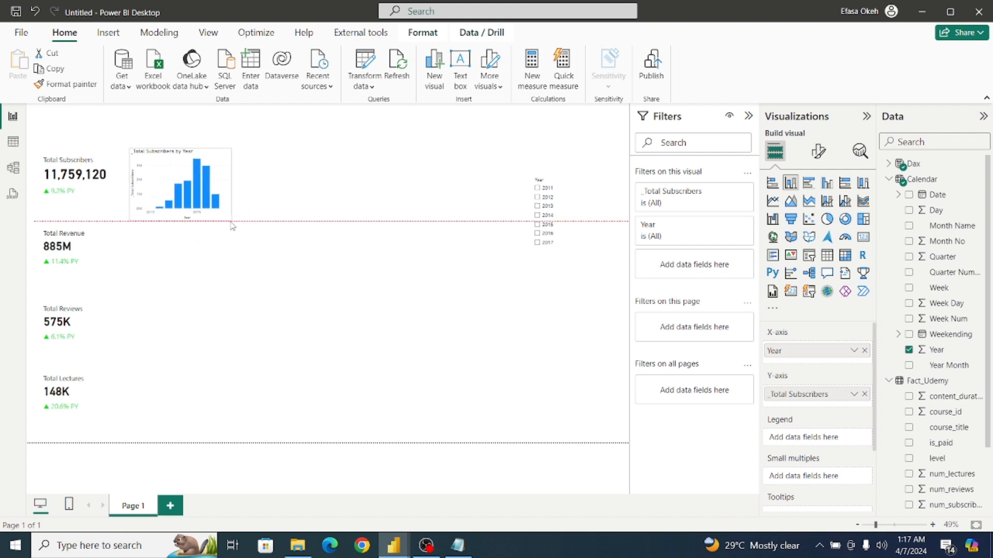
Turn off the column chart's X-axis title and its Y-axis values and title.
{"action": "left_click", "coordinate": [818, 151]}
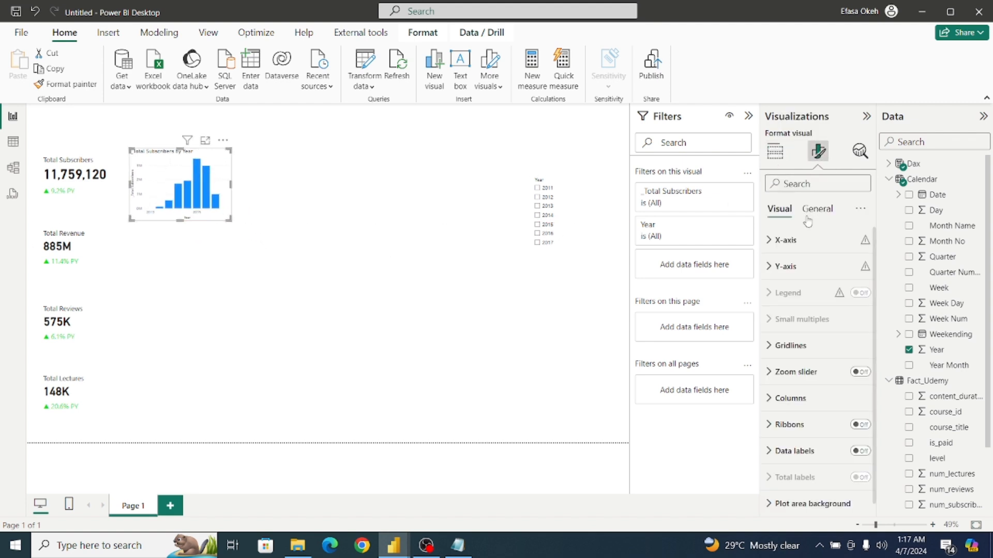
{"action": "left_click", "coordinate": [805, 240]}
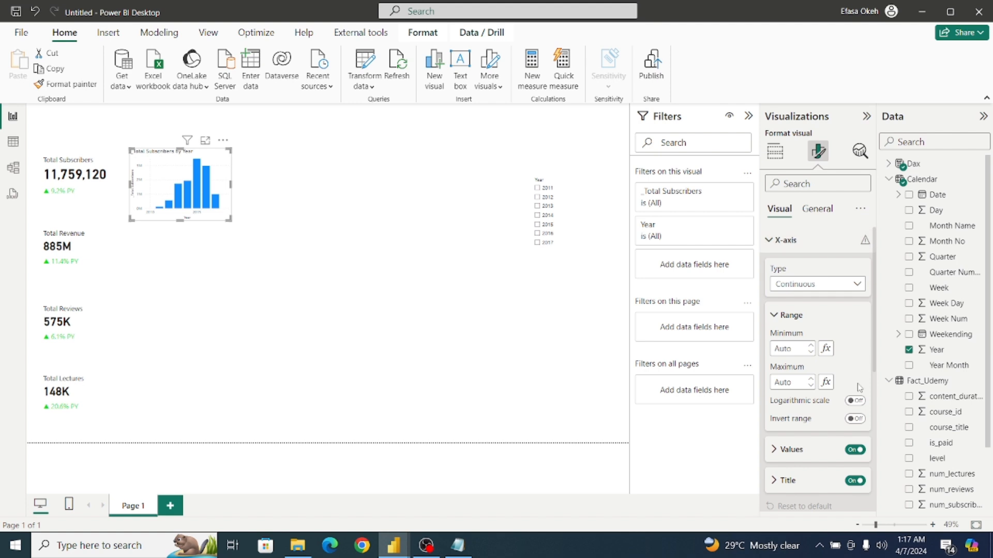
{"action": "left_click", "coordinate": [854, 481]}
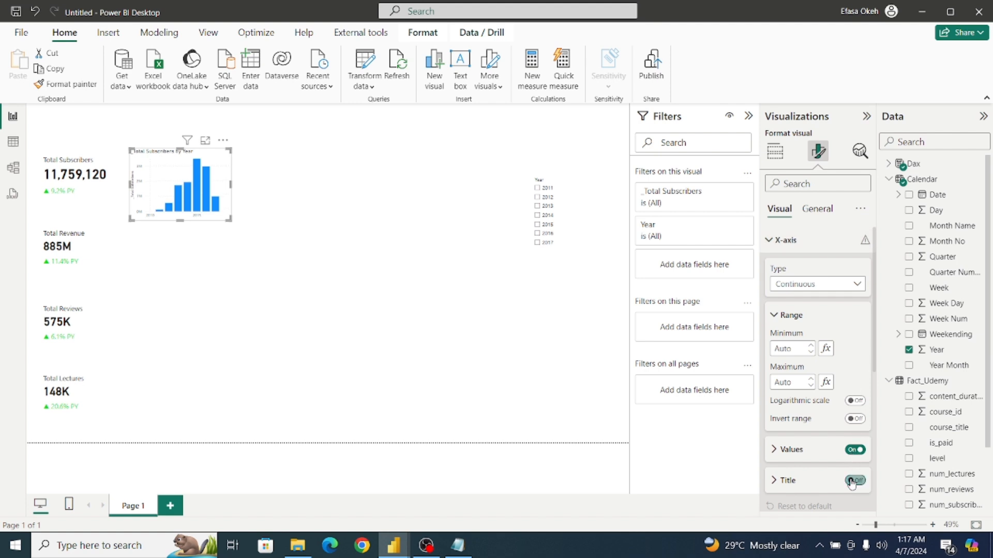
{"action": "left_click", "coordinate": [776, 242]}
{"action": "left_click", "coordinate": [784, 268]}
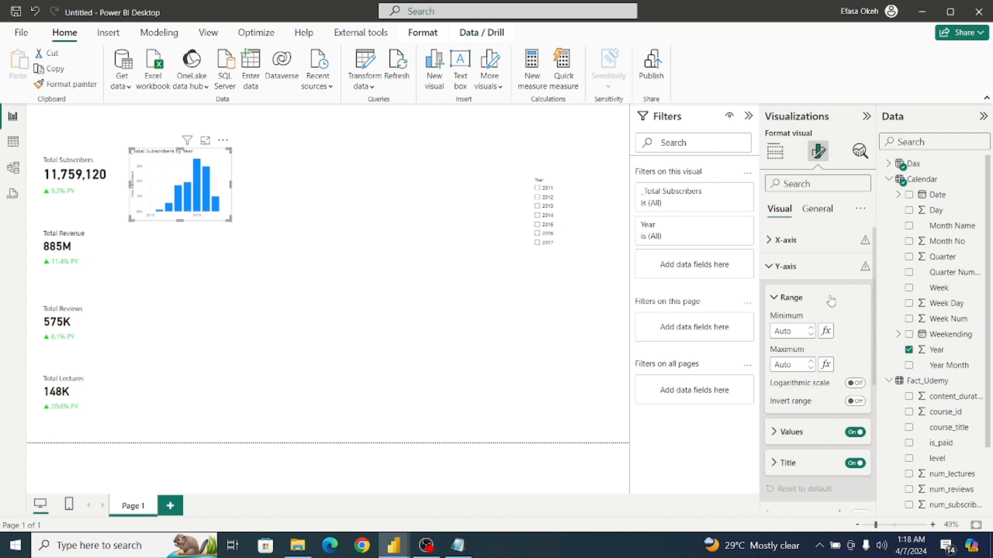
{"action": "left_click", "coordinate": [853, 432]}
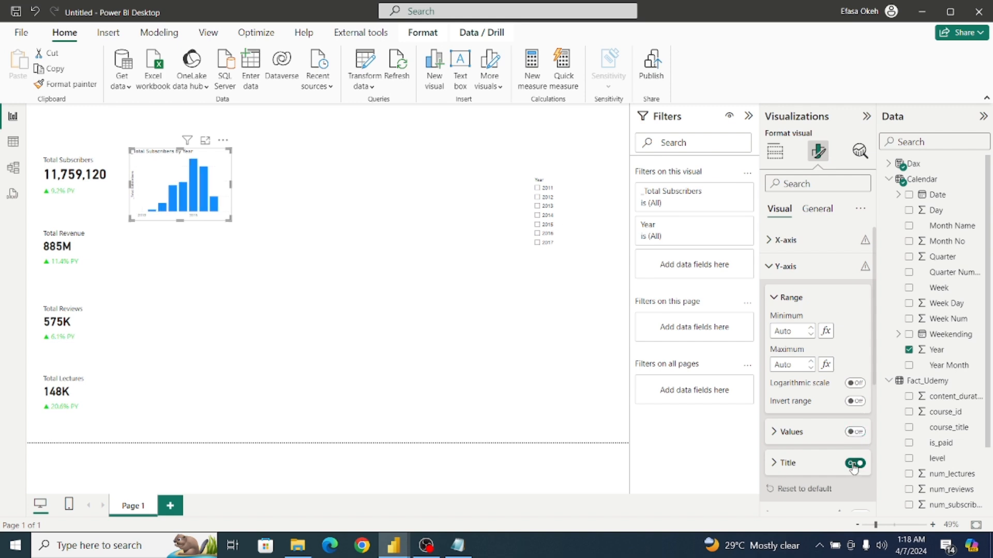
{"action": "left_click", "coordinate": [855, 463]}
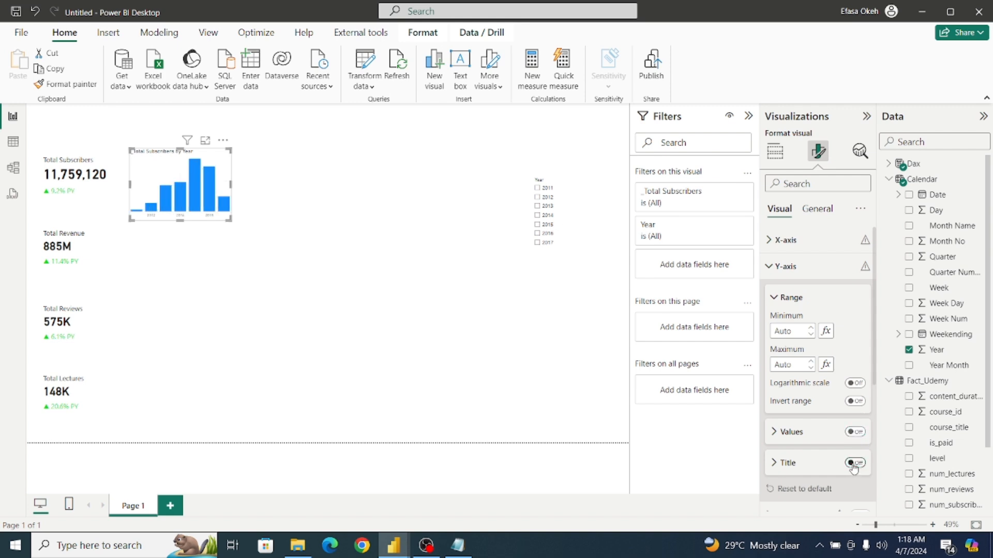
{"action": "left_click", "coordinate": [778, 266]}
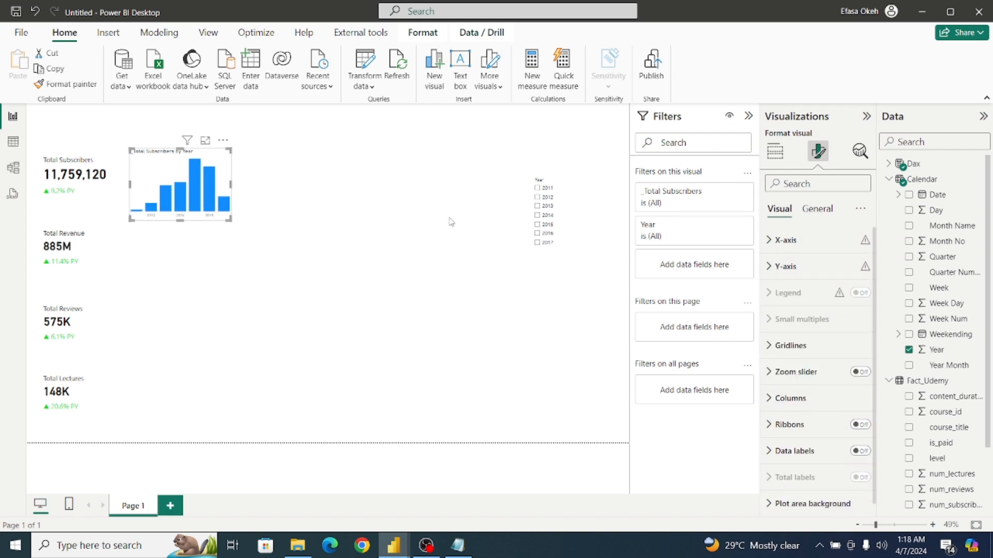
Turn off the column chart's title and fit the chart more tightly beside the Total Subscribers card.
{"action": "left_click", "coordinate": [812, 209]}
{"action": "left_click", "coordinate": [857, 271]}
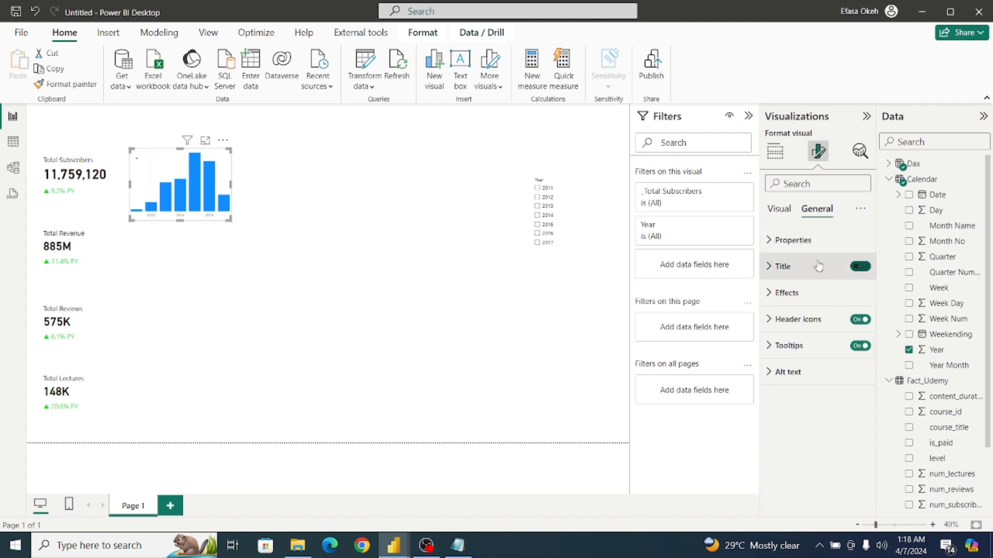
{"action": "mouse_move", "coordinate": [229, 220]}
{"action": "left_mouse_down"}
{"action": "mouse_move", "coordinate": [211, 201]}
{"action": "mouse_move", "coordinate": [216, 208]}
{"action": "left_mouse_up"}
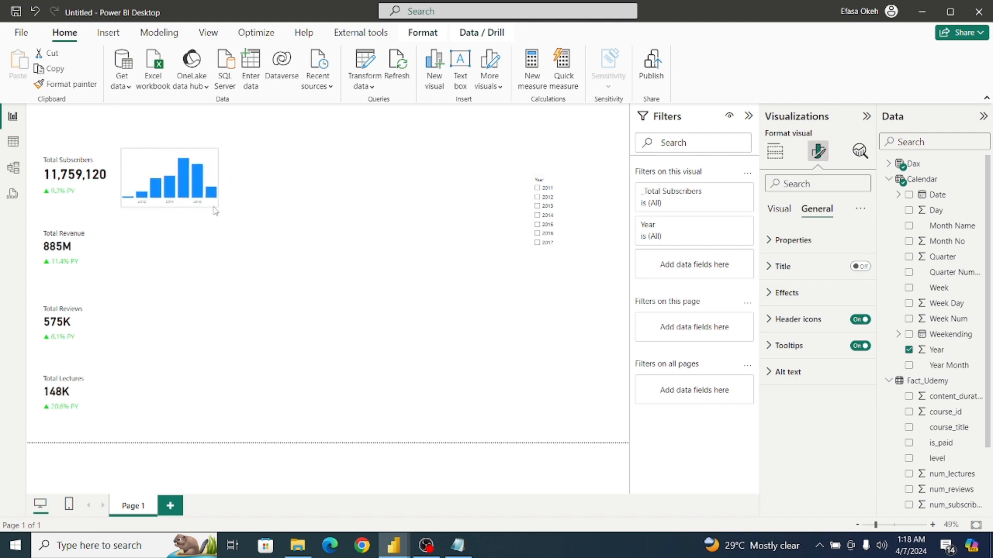
{"action": "left_click", "coordinate": [243, 225]}
Turn off the vertical gridlines of the subscribers column chart.
{"action": "left_click", "coordinate": [214, 176]}
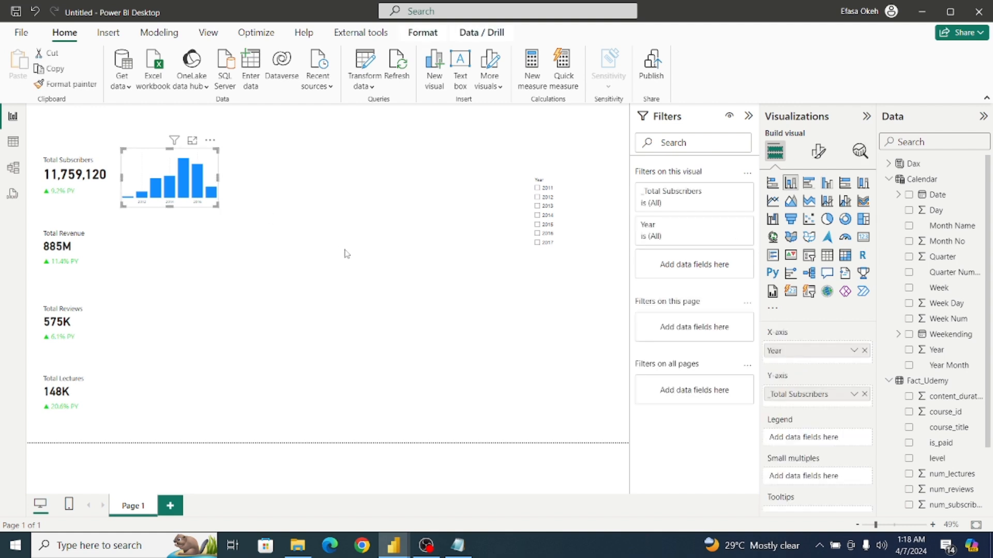
{"action": "left_click", "coordinate": [818, 152]}
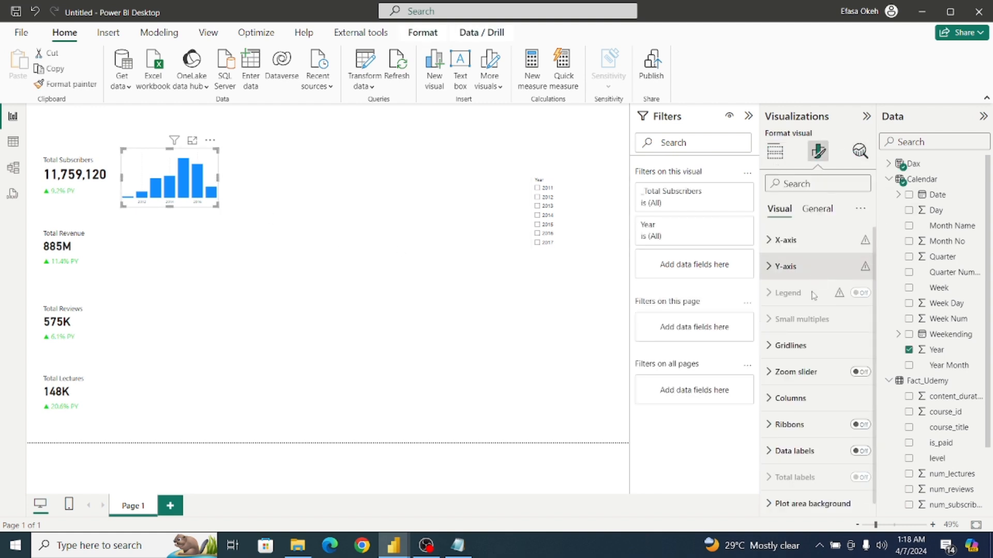
{"action": "left_click", "coordinate": [805, 346]}
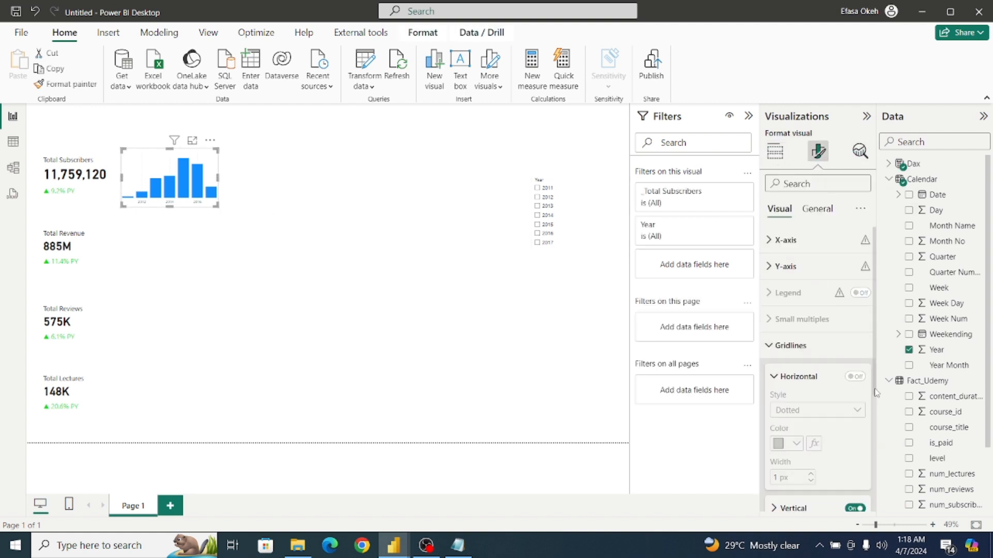
{"action": "scroll", "coordinate": [858, 424], "scroll_direction": "down", "scroll_amount": 3}
{"action": "left_click", "coordinate": [855, 425]}
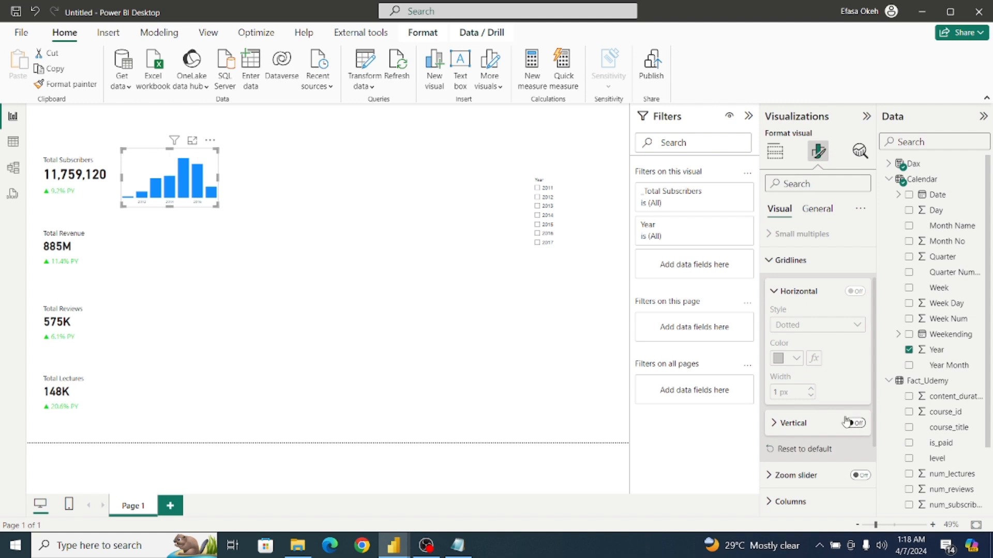
{"action": "left_click", "coordinate": [193, 258]}
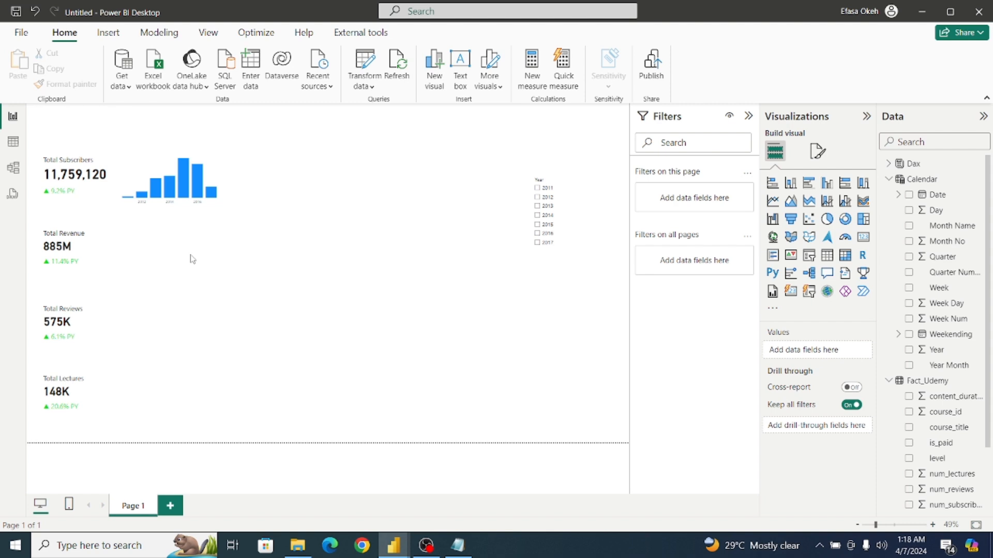
Duplicate the subscribers column chart on the same page by copying and pasting it.
{"action": "left_click", "coordinate": [210, 171]}
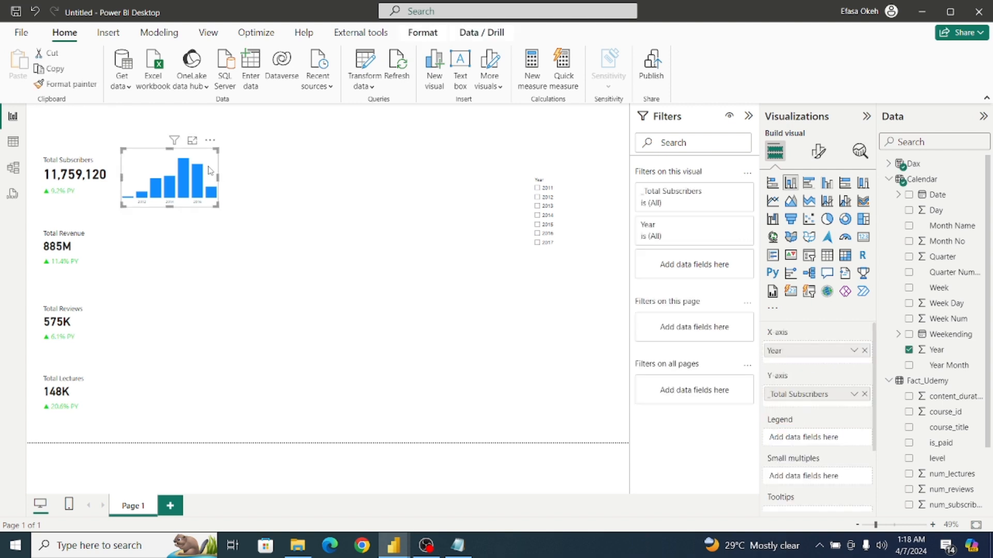
{"action": "left_click", "coordinate": [54, 68]}
{"action": "left_click", "coordinate": [19, 65]}
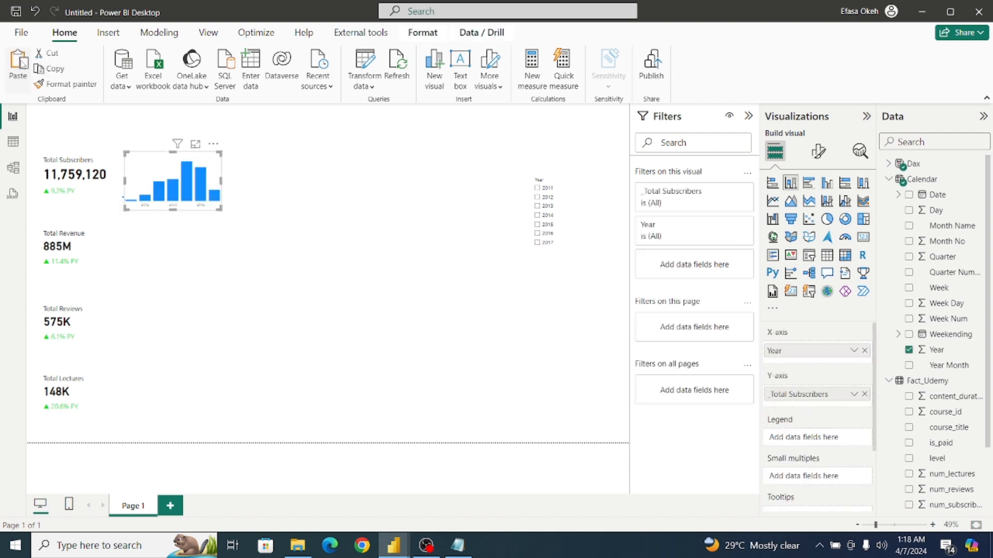
Paste further copies of the subscribers column chart and place the copies beside the Total Revenue, Total Reviews and Total Lectures cards.
{"action": "left_click_drag", "start_coordinate": [209, 176], "coordinate": [210, 323]}
{"action": "key", "text": "ctrl+v"}
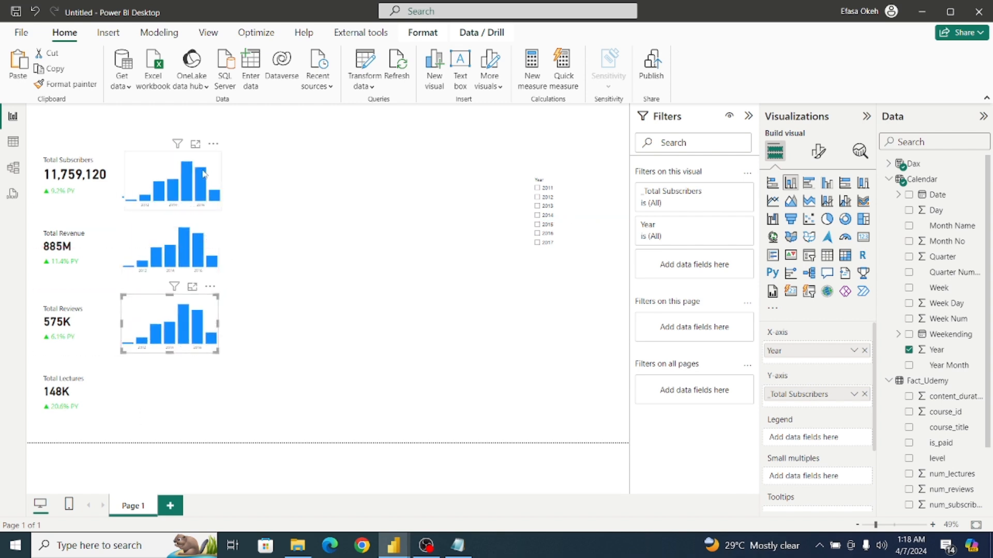
{"action": "key", "text": "ctrl+v"}
{"action": "left_click_drag", "start_coordinate": [228, 365], "coordinate": [200, 382]}
Replace the Y-axis measure of the chart beside the Total Revenue card with _Total Revenue from the Dax table.
{"action": "left_click", "coordinate": [215, 239]}
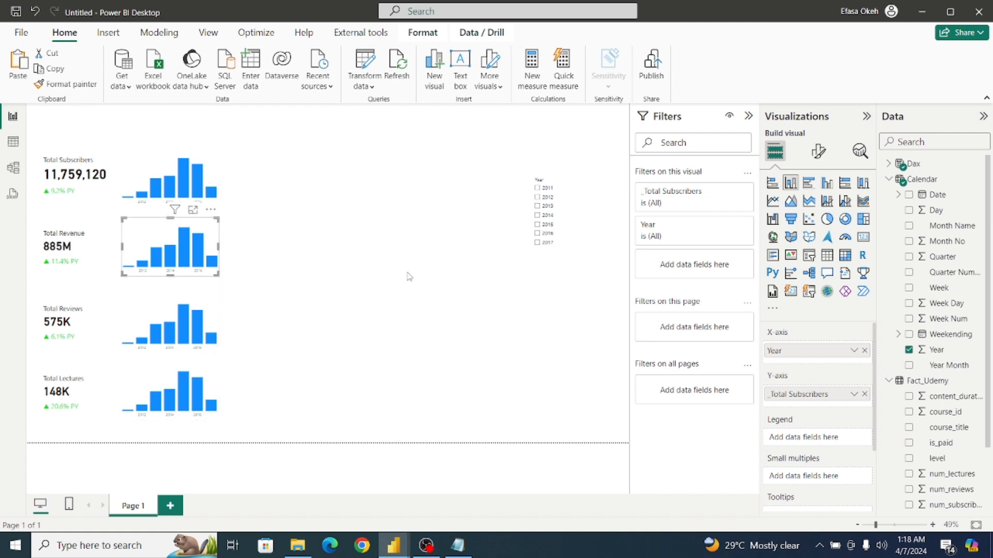
{"action": "left_click", "coordinate": [864, 394]}
{"action": "left_click", "coordinate": [888, 180]}
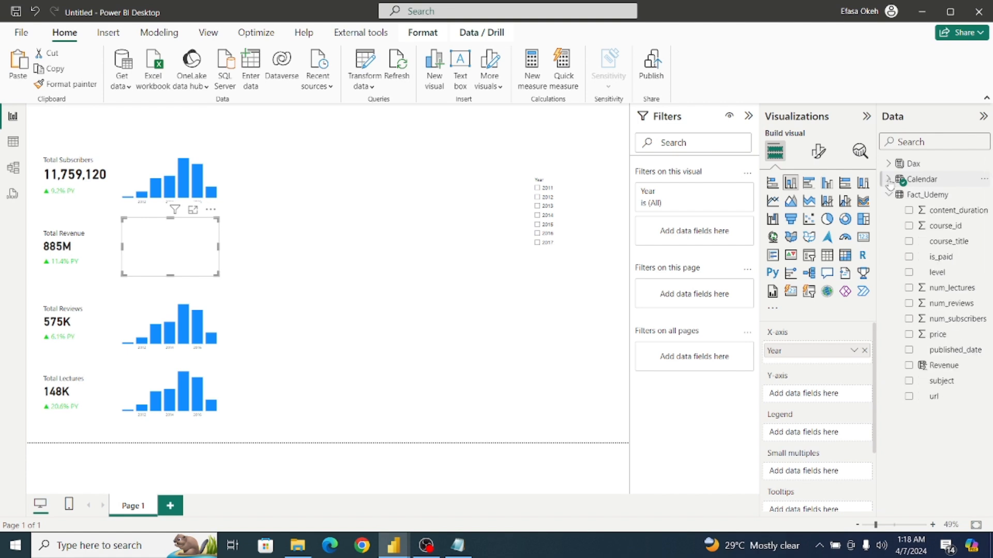
{"action": "left_click", "coordinate": [888, 195]}
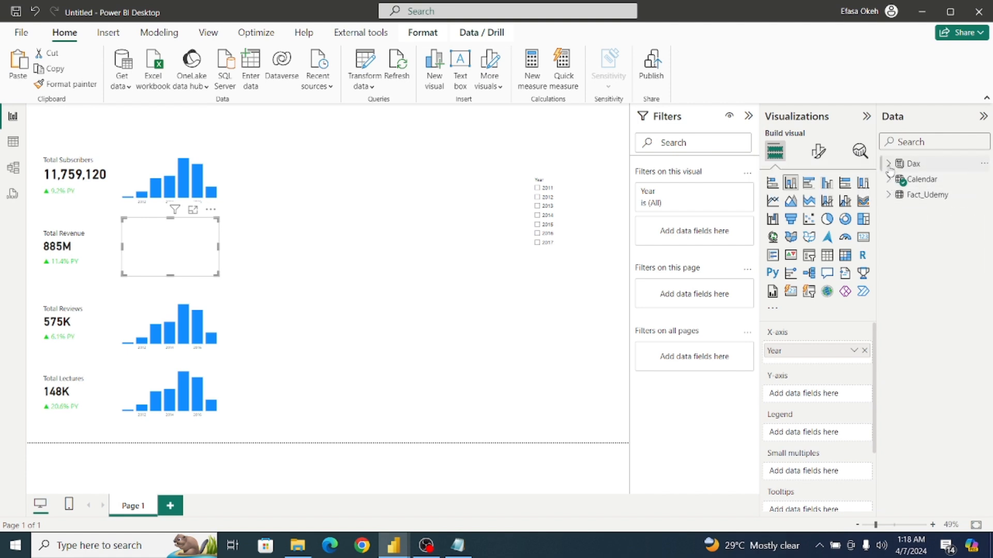
{"action": "left_click", "coordinate": [888, 164]}
{"action": "left_click", "coordinate": [909, 211]}
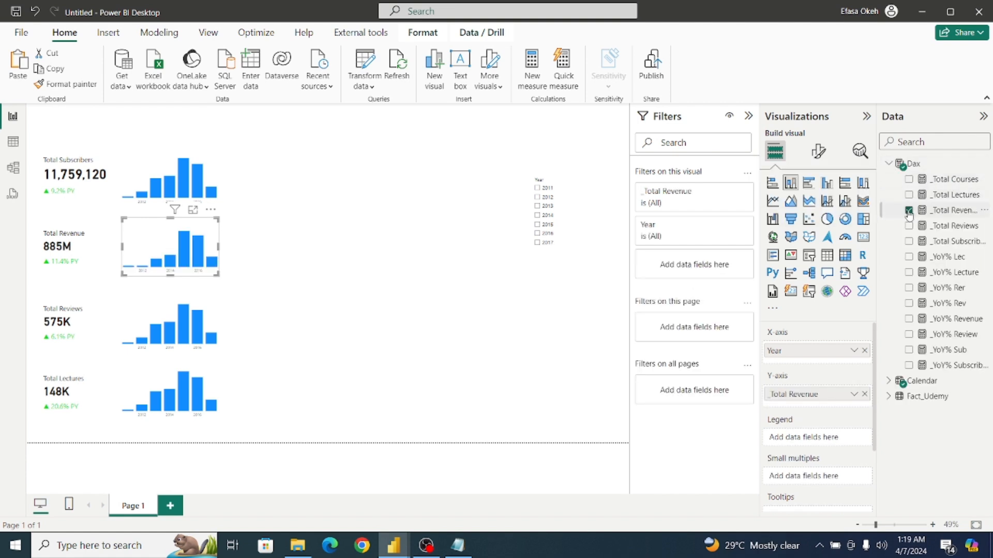
Replace the Y-axis measure of the chart beside the Total Reviews card with _Total Reviews.
{"action": "left_click", "coordinate": [207, 317]}
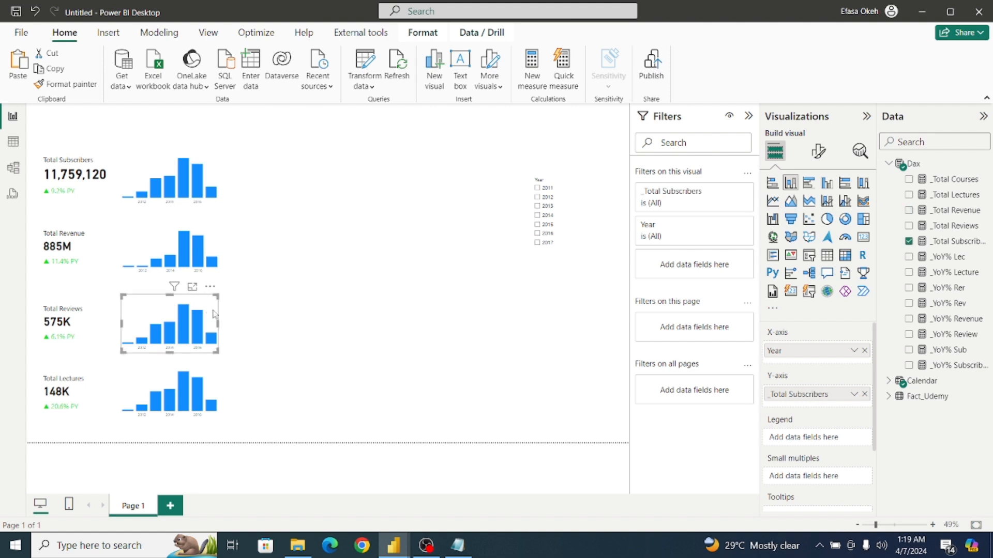
{"action": "left_click", "coordinate": [863, 394]}
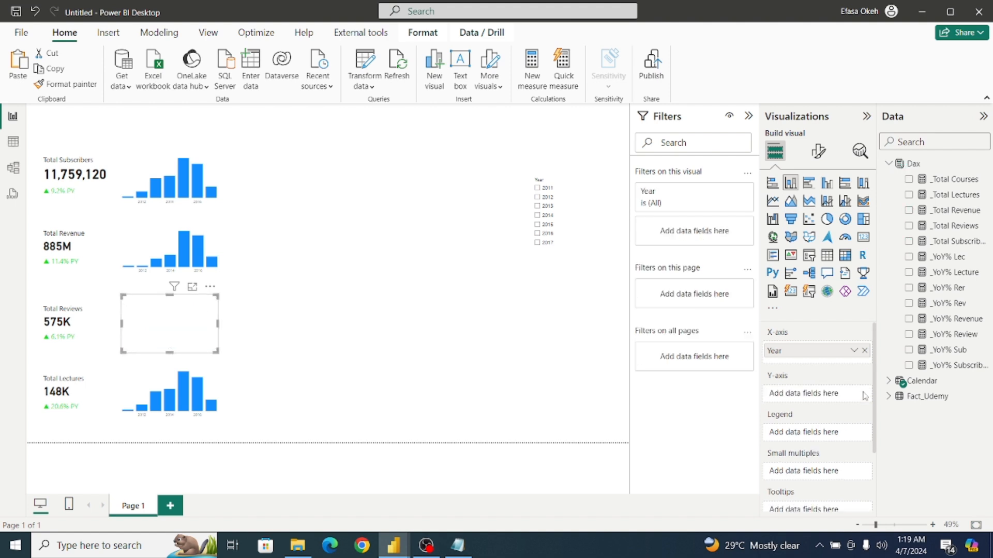
{"action": "left_click", "coordinate": [908, 226]}
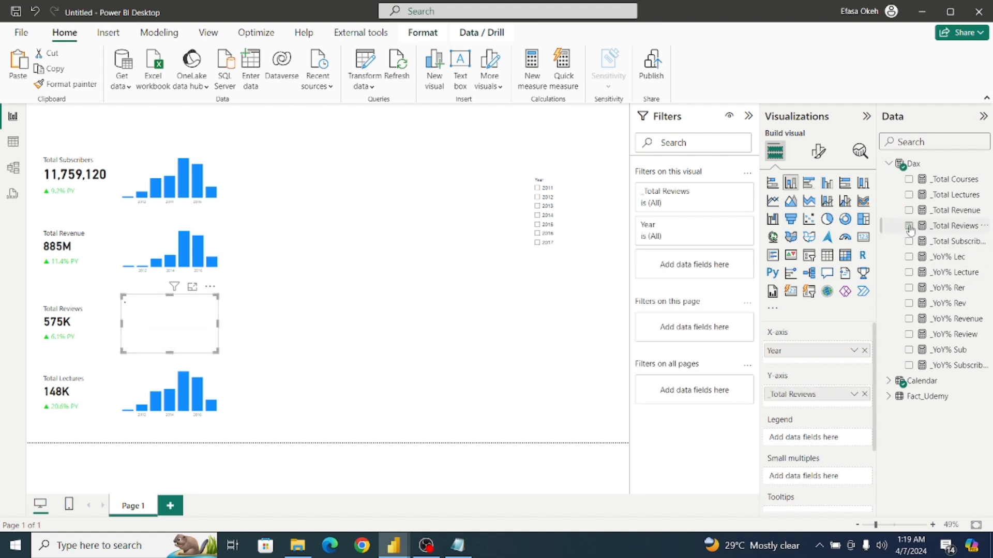
Replace the Y-axis measure of the chart beside the Total Lectures card with _Total Lectures and deselect the chart.
{"action": "left_click", "coordinate": [216, 388]}
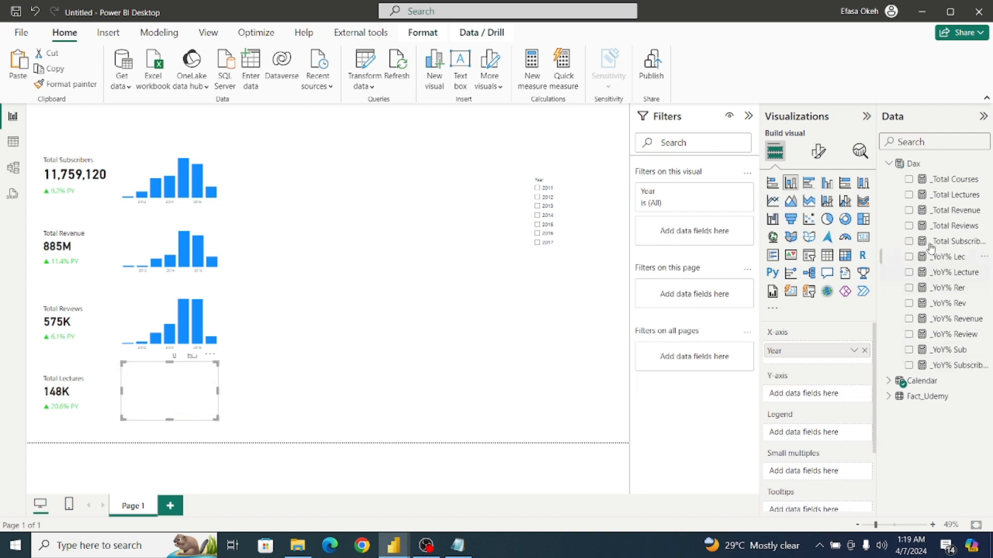
{"action": "left_click", "coordinate": [909, 195]}
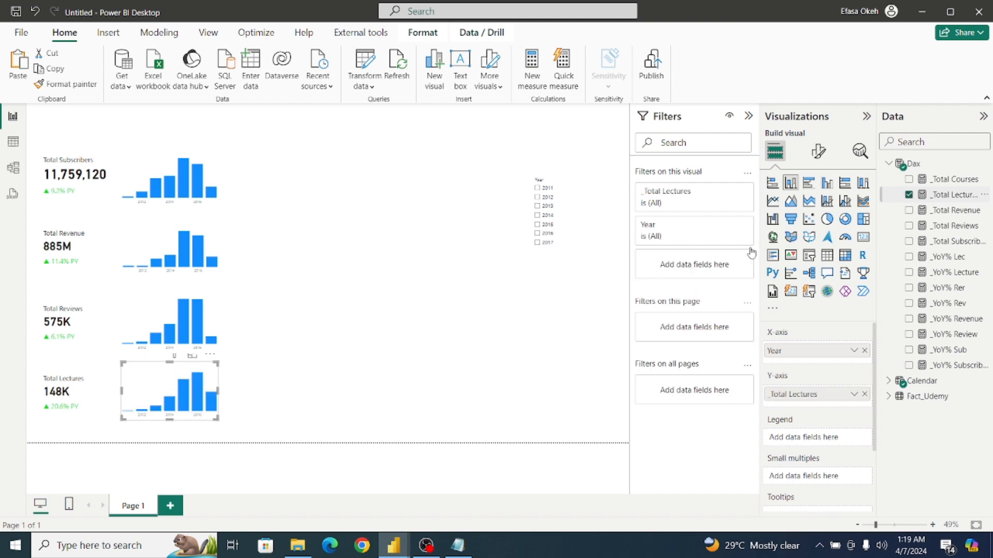
{"action": "left_click", "coordinate": [286, 315]}
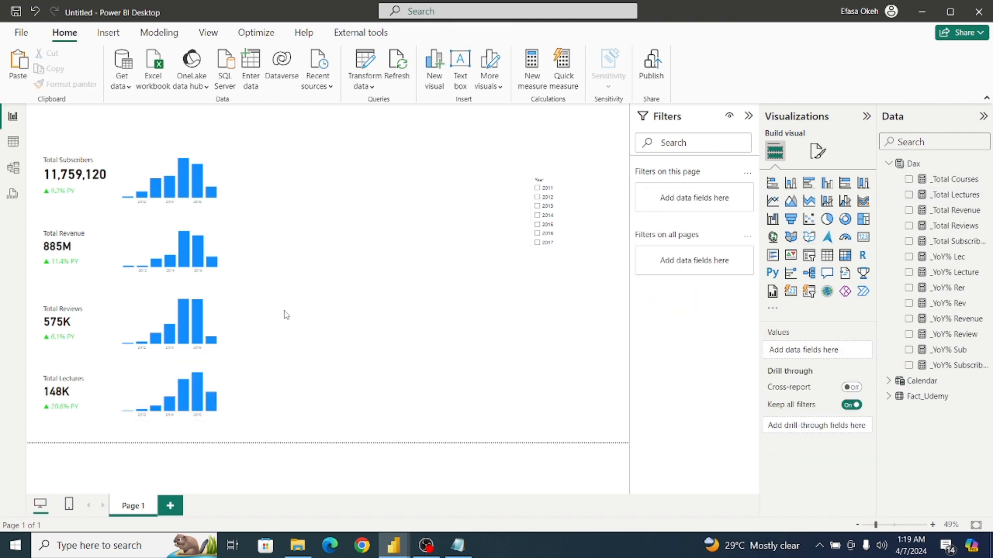
Check the charts in the Udemy Analysis report, return to the untitled report and set the subscribers chart's X-axis type to Categorical.
{"action": "mouse_move", "coordinate": [396, 546]}
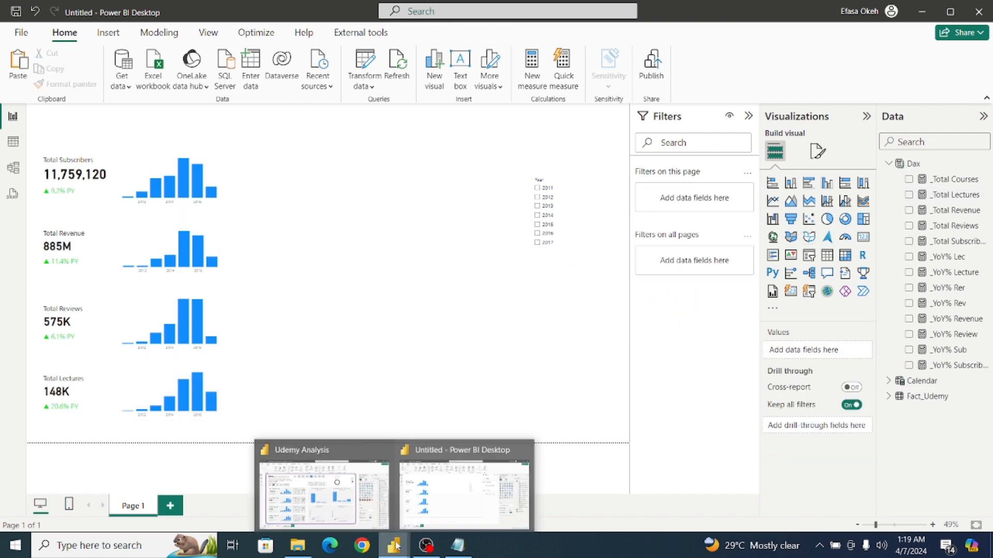
{"action": "left_click", "coordinate": [332, 501]}
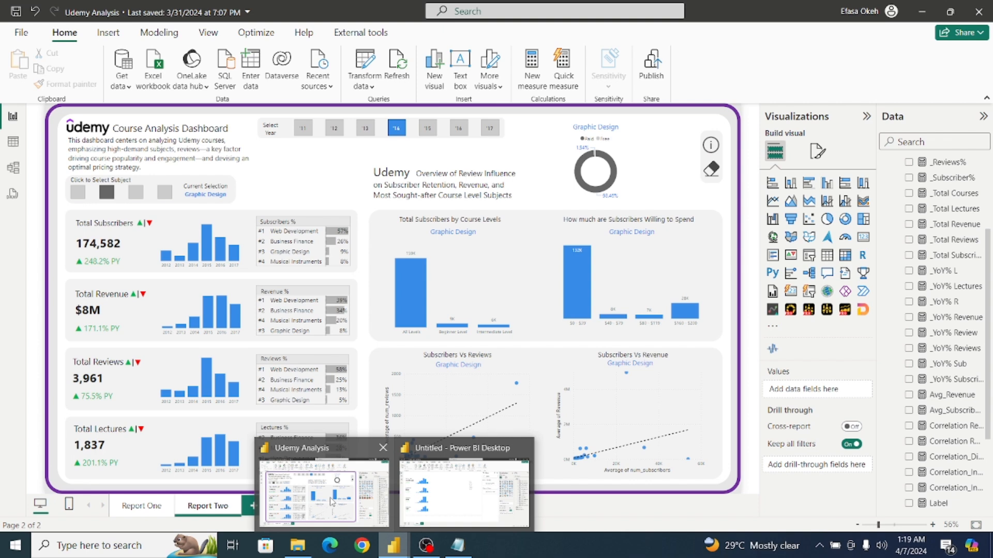
{"action": "left_click", "coordinate": [395, 547]}
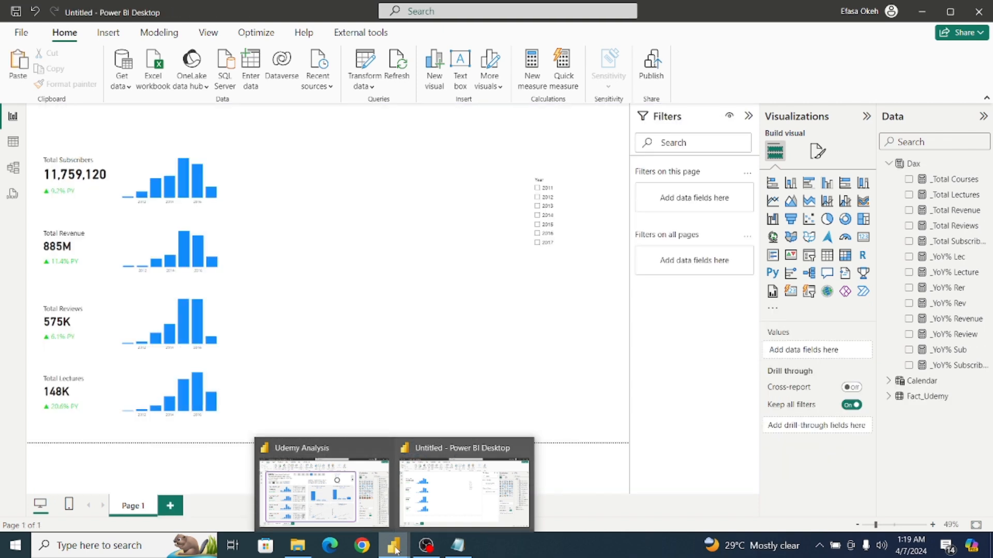
{"action": "left_click", "coordinate": [212, 176]}
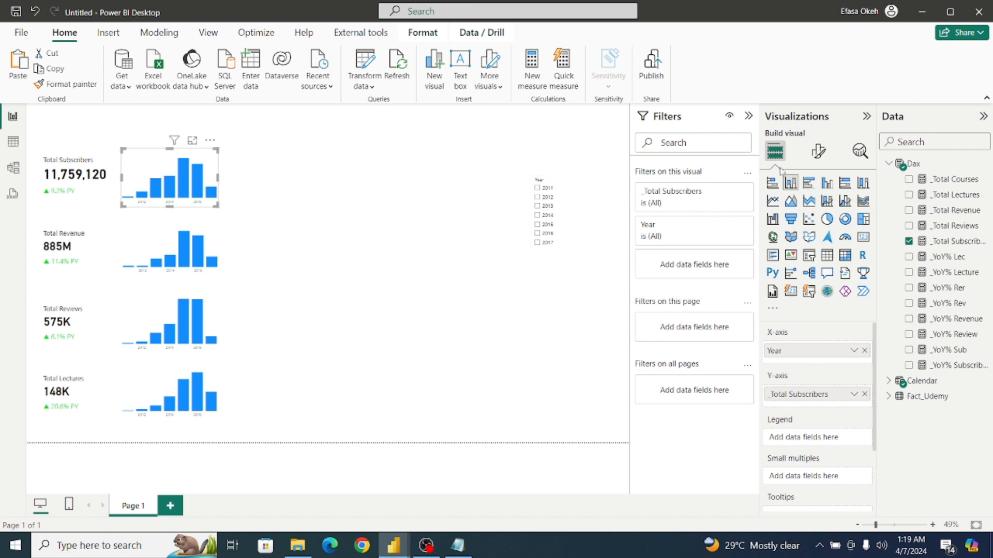
{"action": "left_click", "coordinate": [818, 152]}
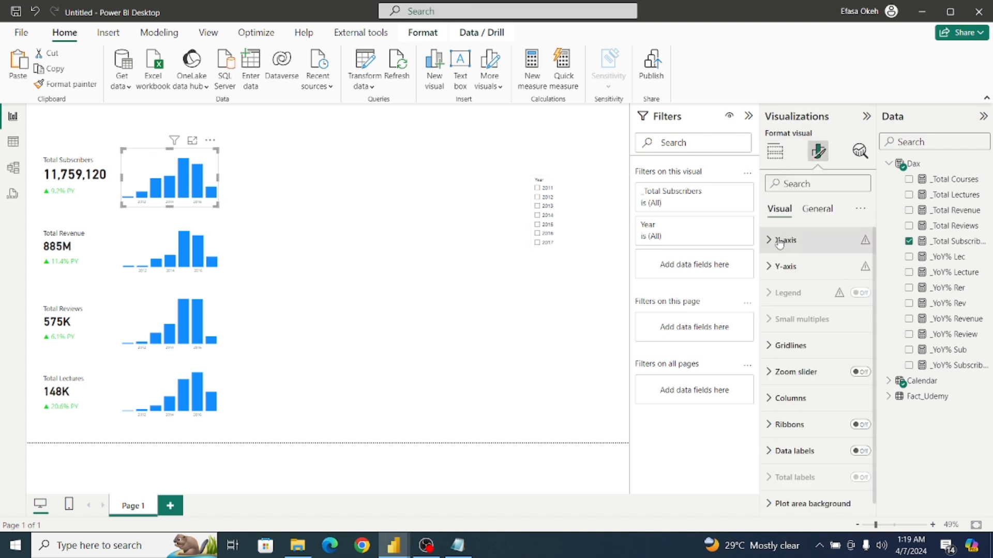
{"action": "left_click", "coordinate": [780, 242]}
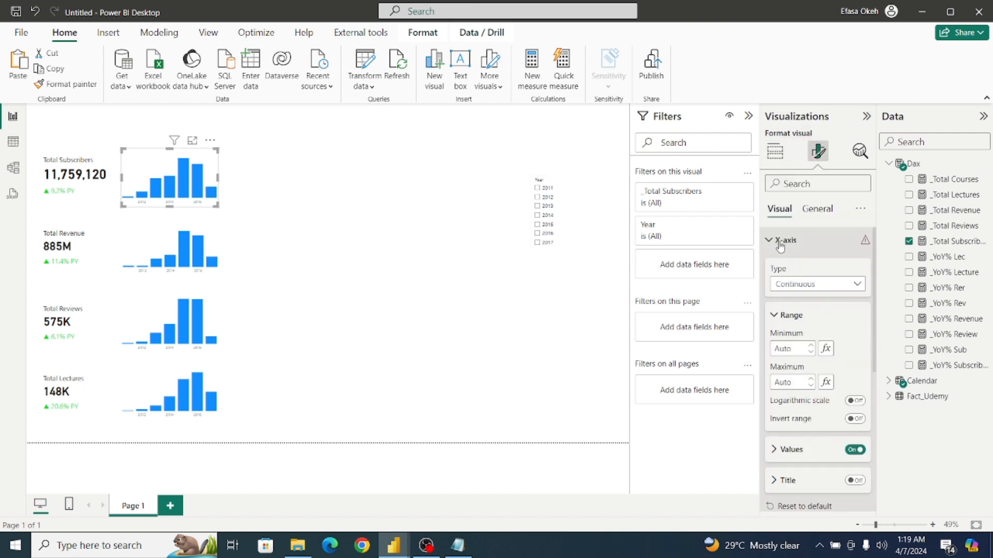
{"action": "left_click", "coordinate": [802, 294]}
{"action": "left_click", "coordinate": [795, 314]}
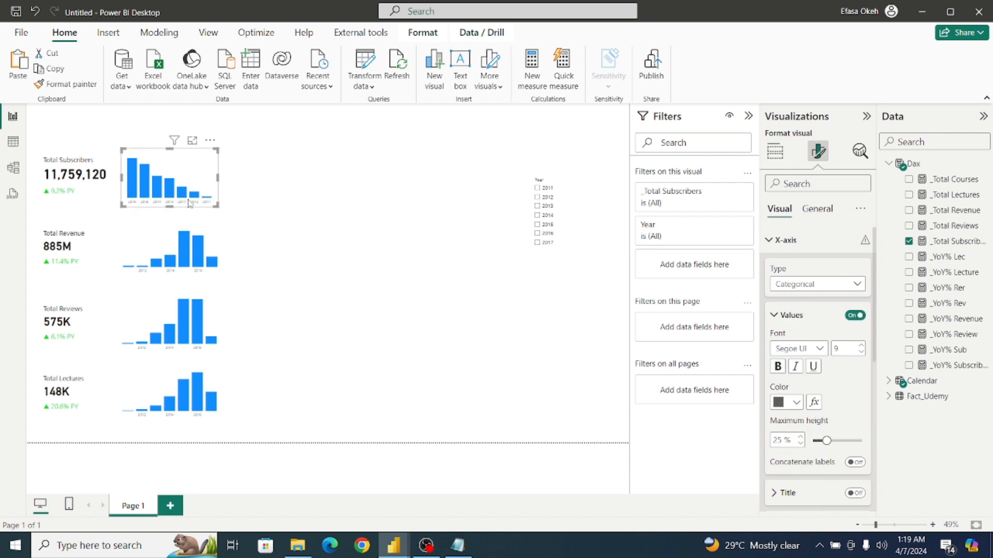
Sort the subscribers column chart by Year in ascending order.
{"action": "left_click", "coordinate": [210, 140]}
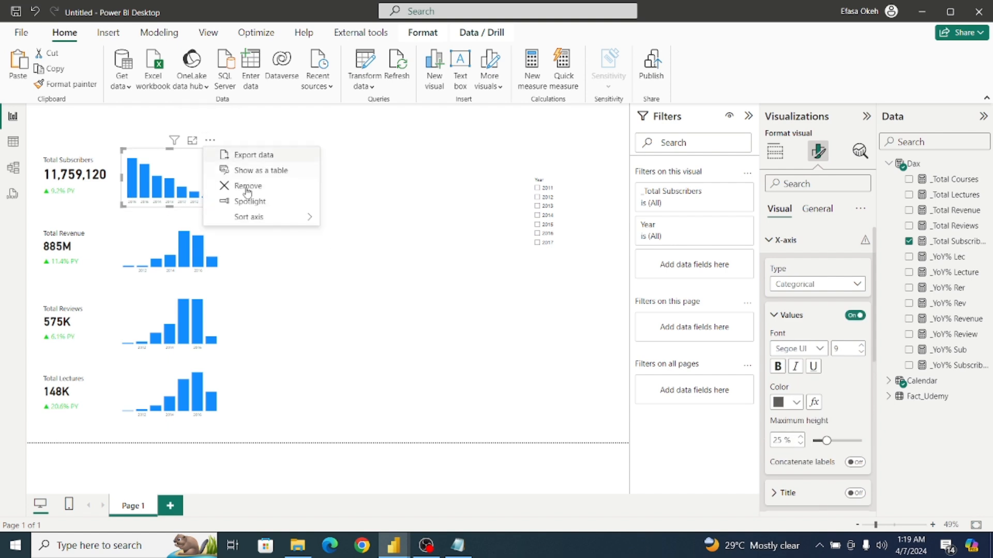
{"action": "mouse_move", "coordinate": [258, 217]}
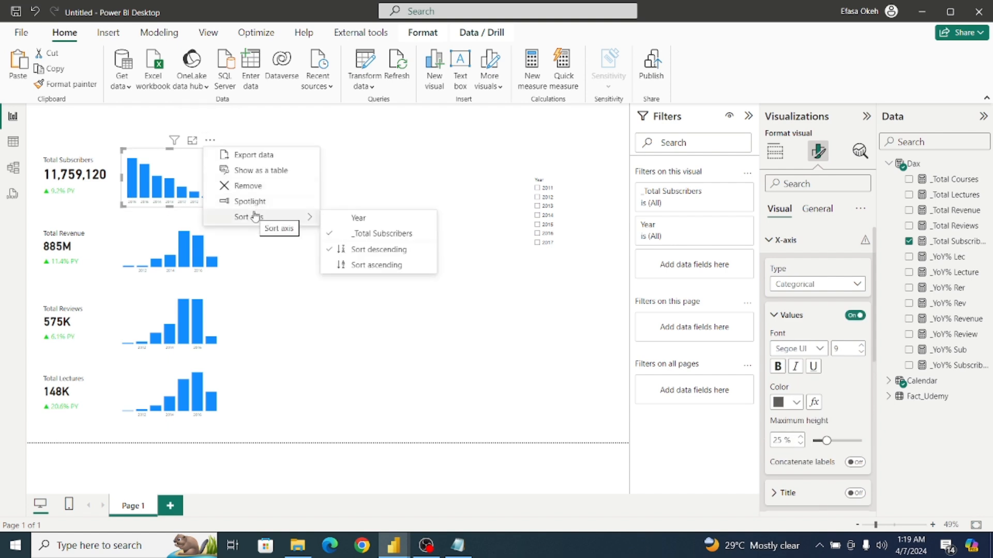
{"action": "left_click", "coordinate": [359, 217]}
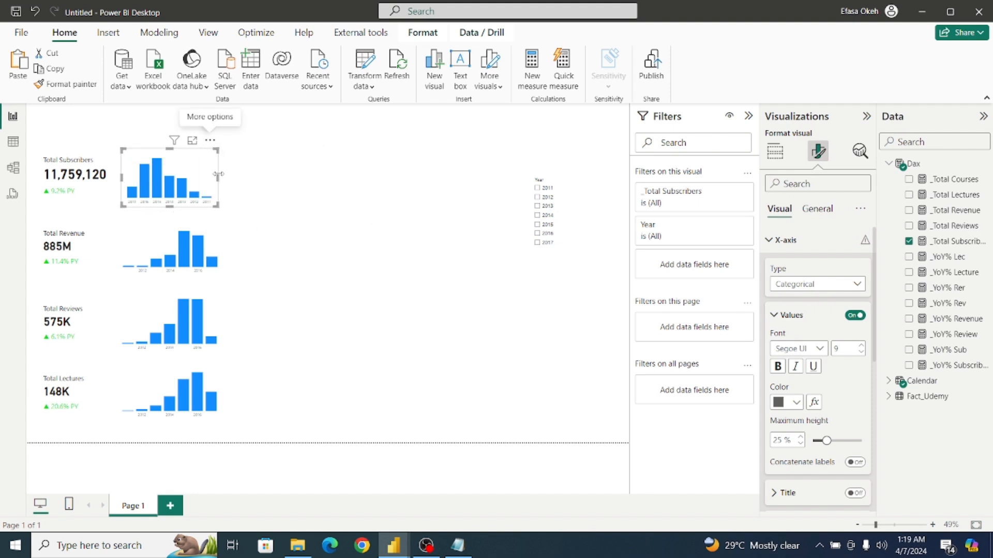
{"action": "left_click", "coordinate": [210, 140]}
{"action": "mouse_move", "coordinate": [259, 217]}
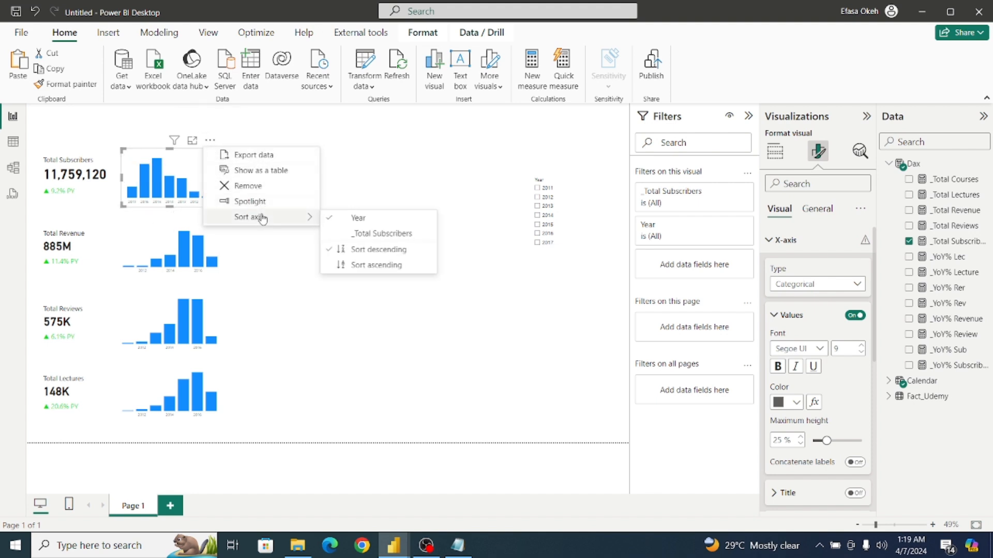
{"action": "left_click", "coordinate": [361, 265]}
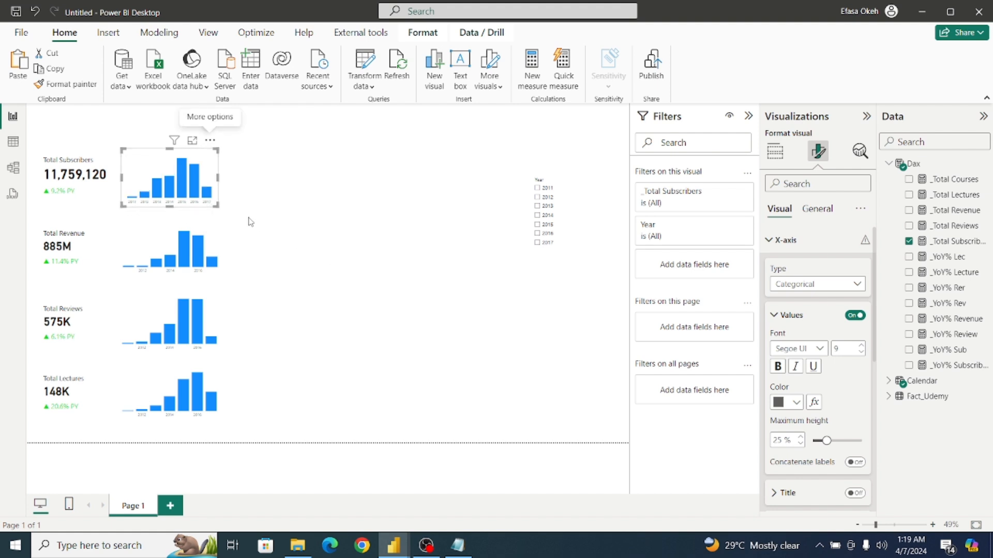
Set the revenue column chart's X-axis type to Categorical and sort it by Year in ascending order.
{"action": "left_click", "coordinate": [217, 250]}
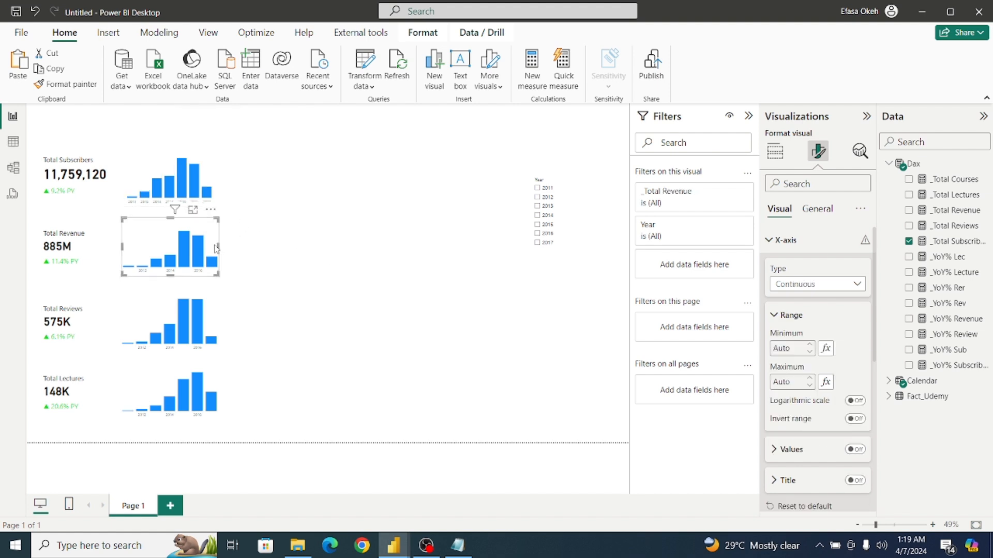
{"action": "left_click", "coordinate": [814, 287]}
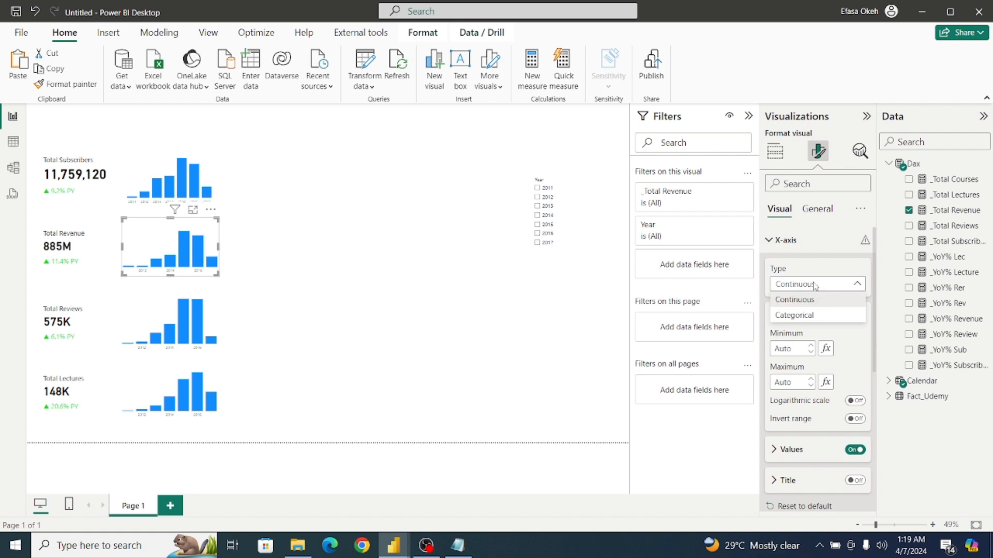
{"action": "left_click", "coordinate": [804, 315]}
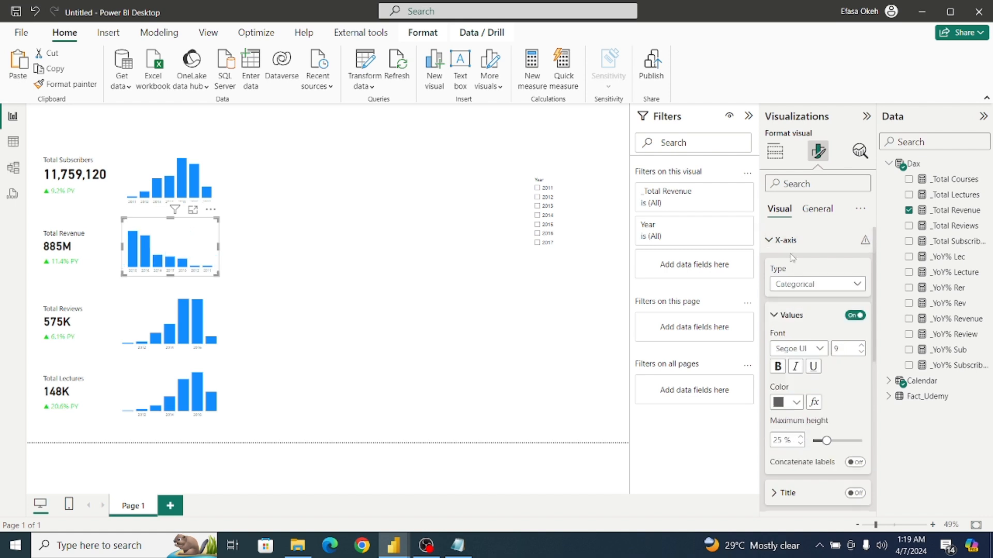
{"action": "left_click", "coordinate": [211, 209]}
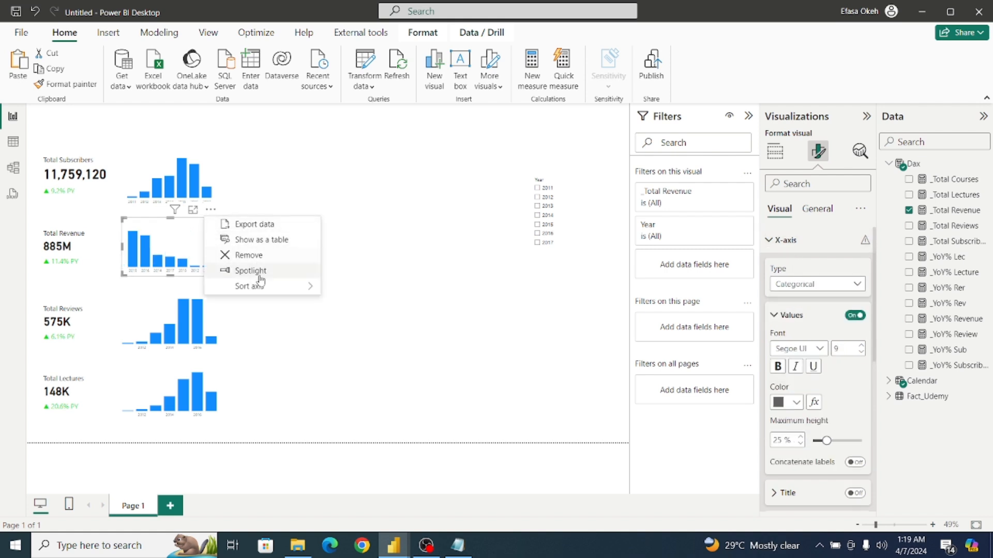
{"action": "mouse_move", "coordinate": [259, 288]}
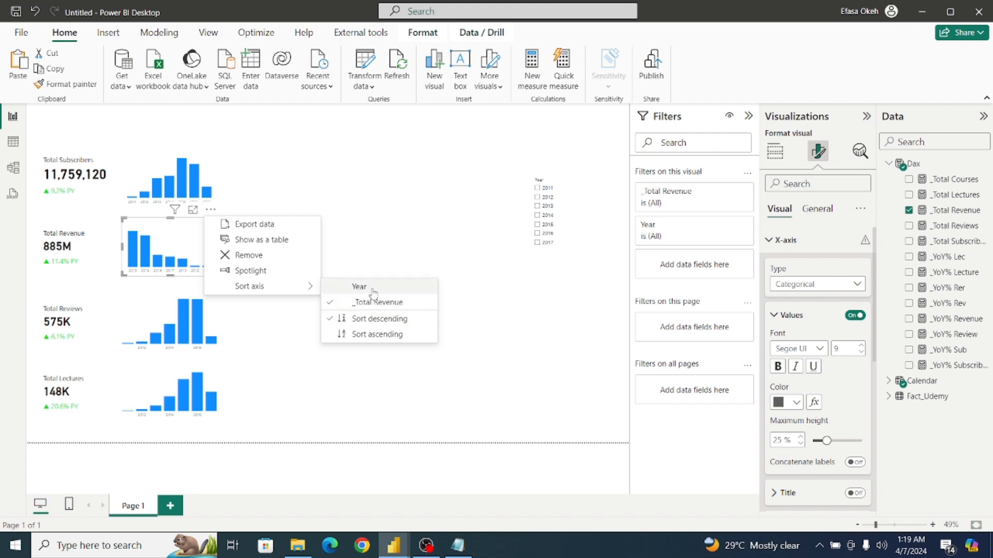
{"action": "left_click", "coordinate": [336, 305]}
{"action": "left_click", "coordinate": [211, 209]}
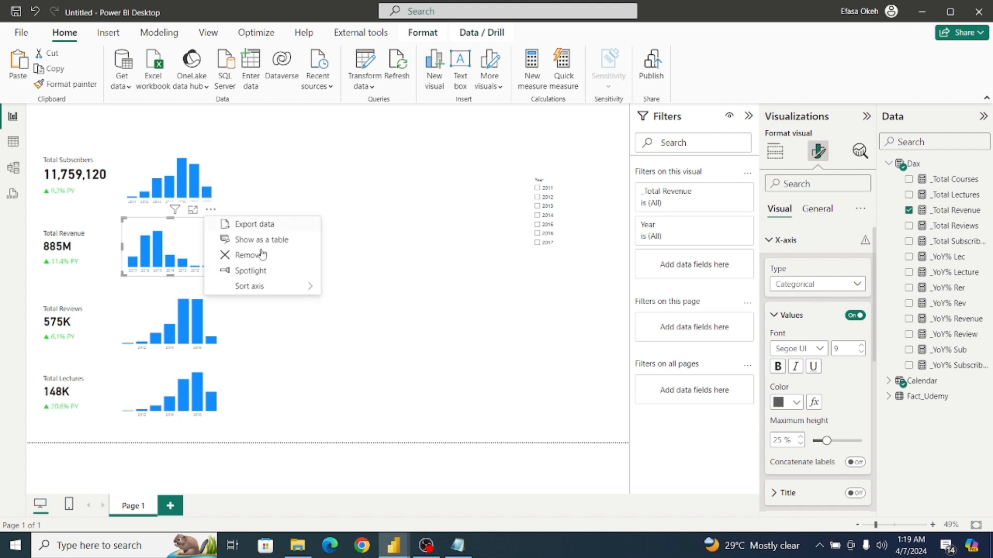
{"action": "mouse_move", "coordinate": [297, 296]}
{"action": "left_click", "coordinate": [356, 334]}
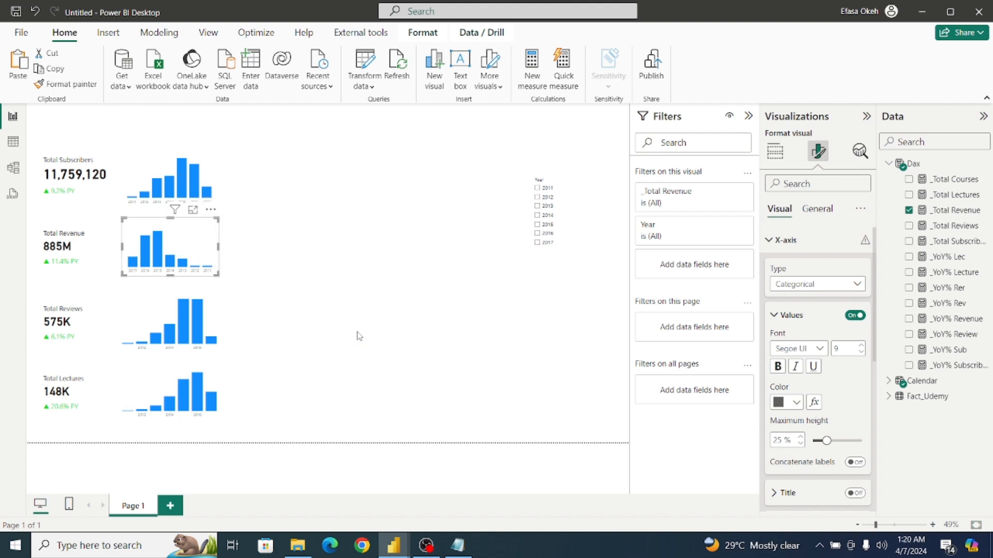
Set the reviews column chart's X-axis type to Categorical and sort it by Year in ascending order.
{"action": "left_click", "coordinate": [213, 311]}
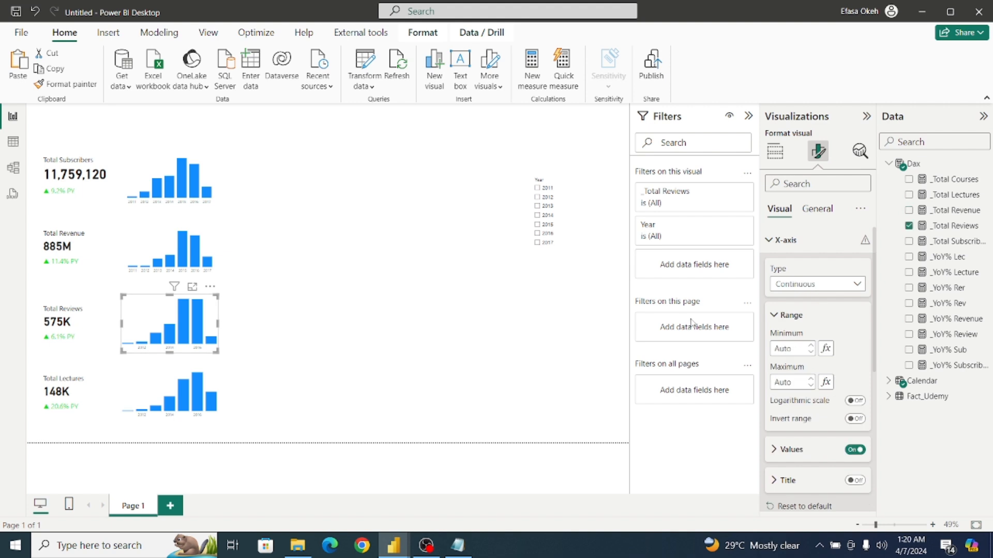
{"action": "left_click", "coordinate": [809, 290]}
{"action": "left_click", "coordinate": [799, 310]}
{"action": "left_click", "coordinate": [210, 286]}
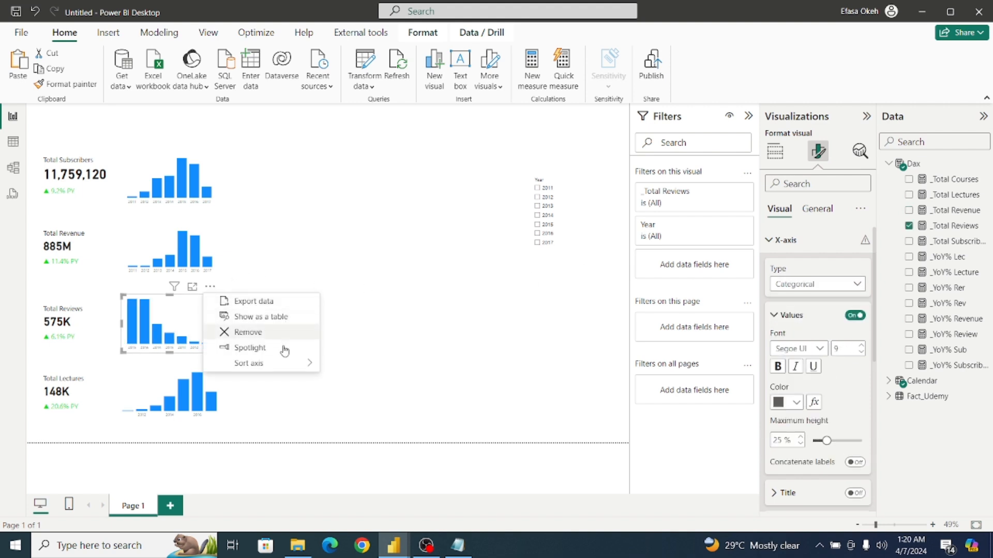
{"action": "mouse_move", "coordinate": [280, 364]}
{"action": "left_click", "coordinate": [359, 364]}
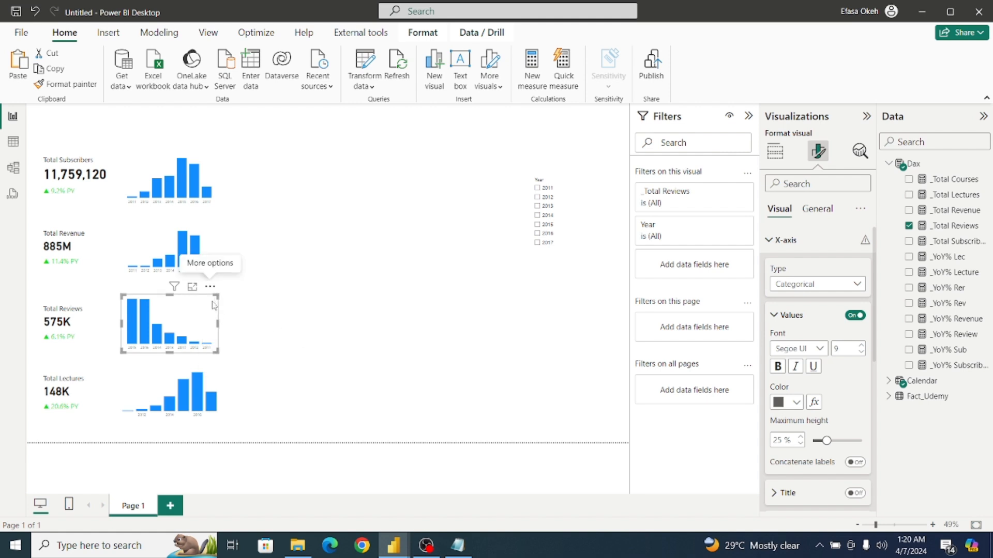
{"action": "left_click", "coordinate": [210, 287]}
{"action": "mouse_move", "coordinate": [305, 363]}
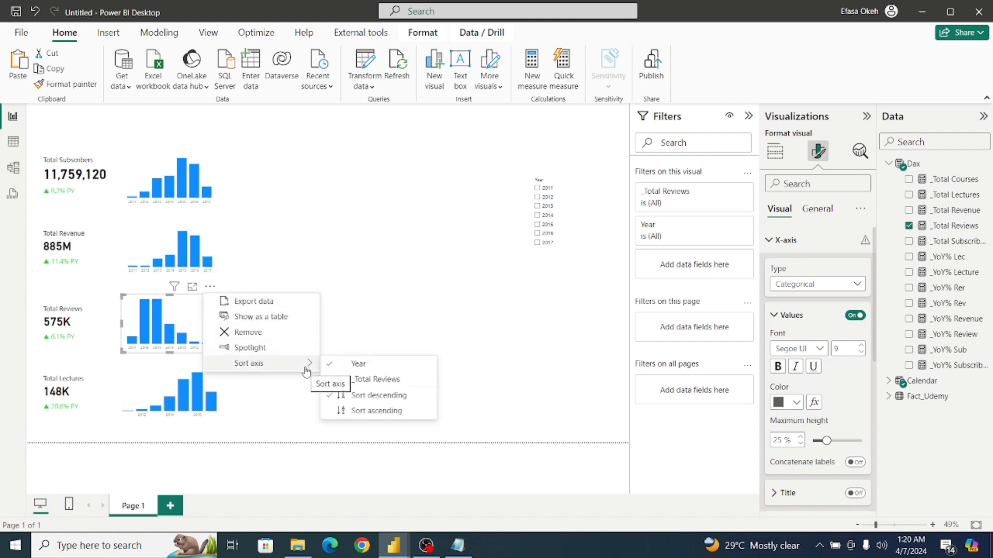
{"action": "left_click", "coordinate": [376, 411]}
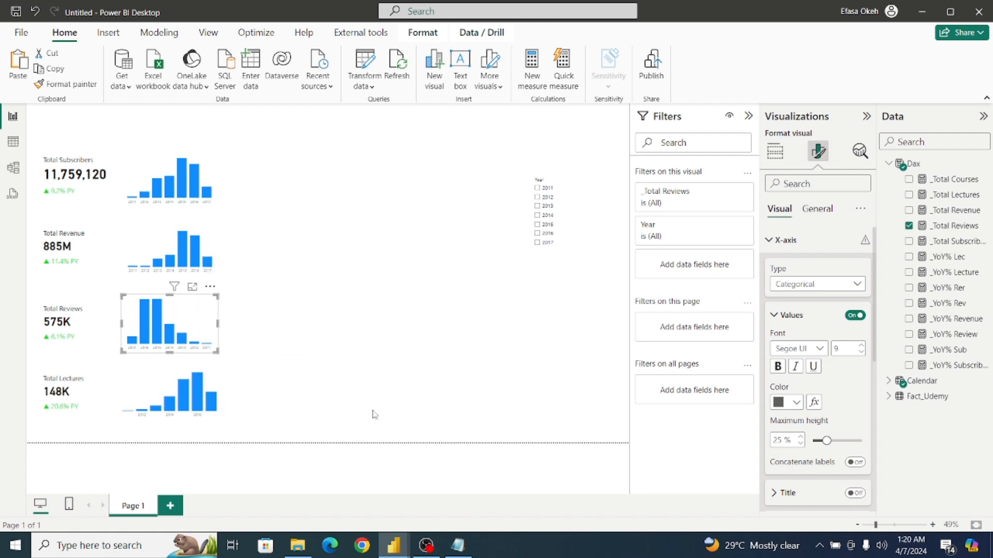
Set the lectures column chart's X-axis type to Categorical and sort it by Year in ascending order.
{"action": "left_click", "coordinate": [214, 384]}
{"action": "left_click", "coordinate": [796, 285]}
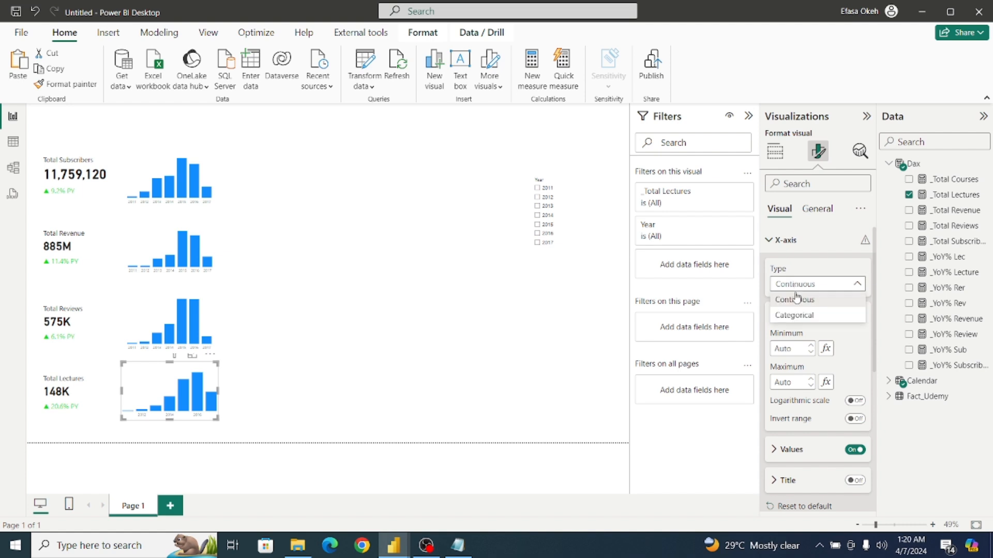
{"action": "left_click", "coordinate": [795, 316]}
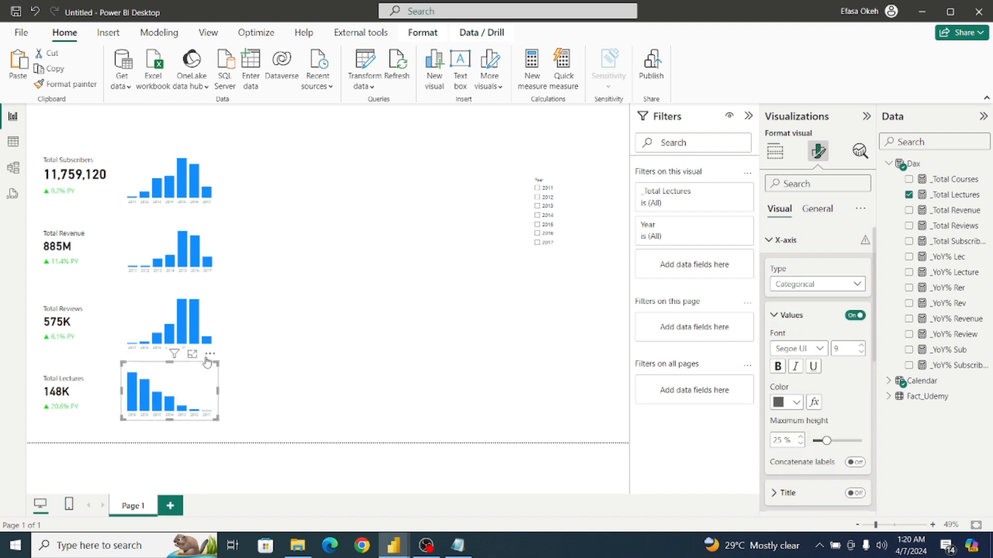
{"action": "left_click", "coordinate": [210, 355]}
{"action": "mouse_move", "coordinate": [285, 435]}
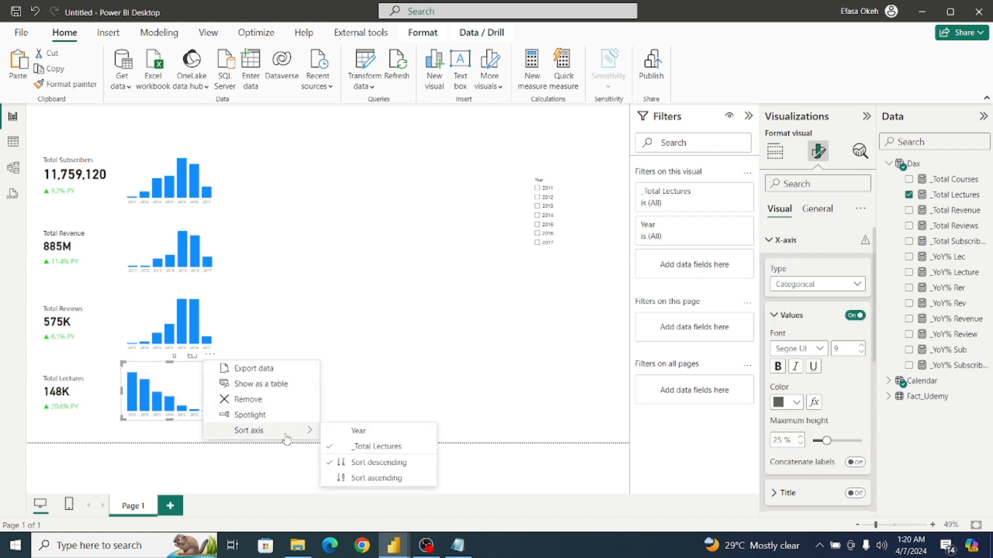
{"action": "left_click", "coordinate": [363, 433]}
{"action": "left_click", "coordinate": [210, 356]}
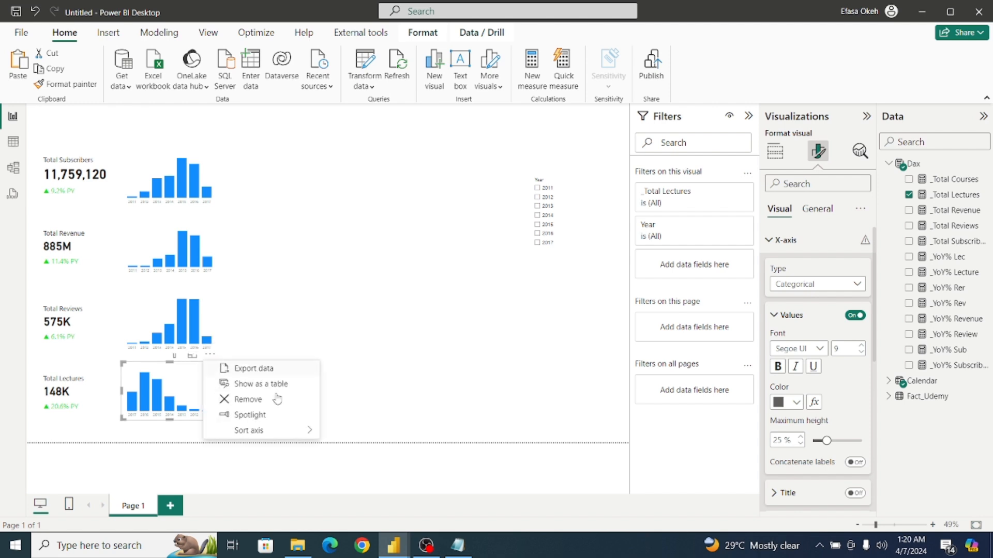
{"action": "mouse_move", "coordinate": [290, 430]}
{"action": "left_click", "coordinate": [382, 478]}
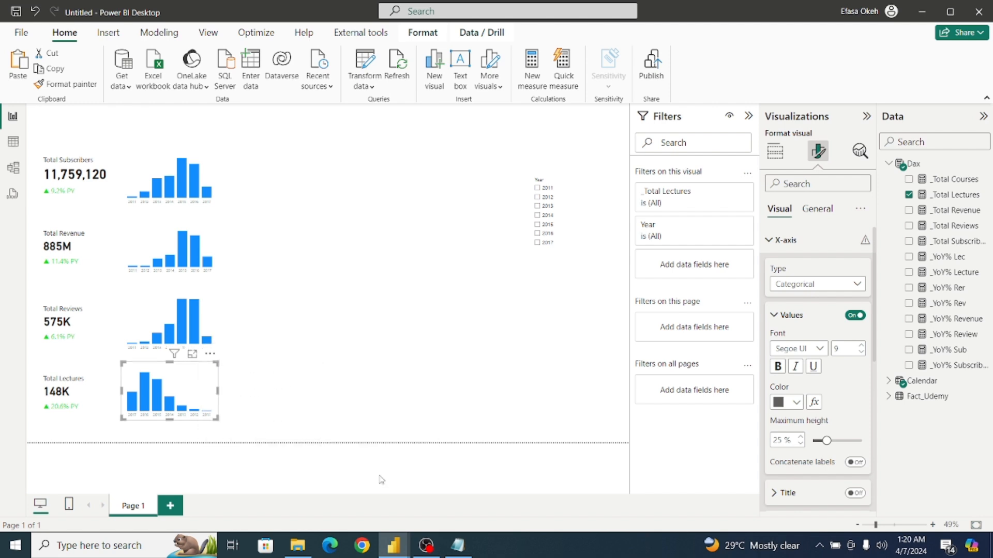
{"action": "left_click", "coordinate": [334, 414]}
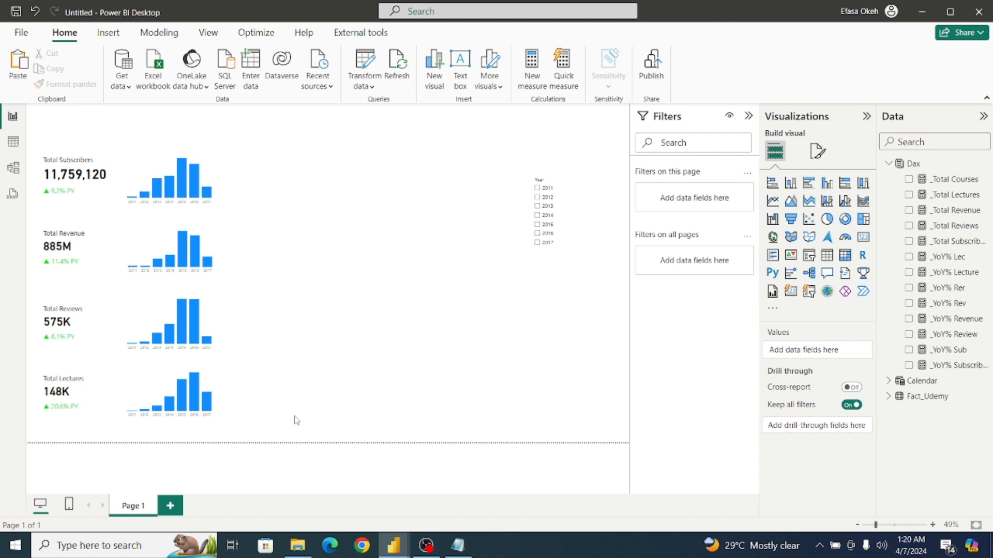
Move the lectures chart slightly closer to its card, then check the KPI cards in the Udemy Analysis report and return to the untitled report.
{"action": "left_click", "coordinate": [202, 376]}
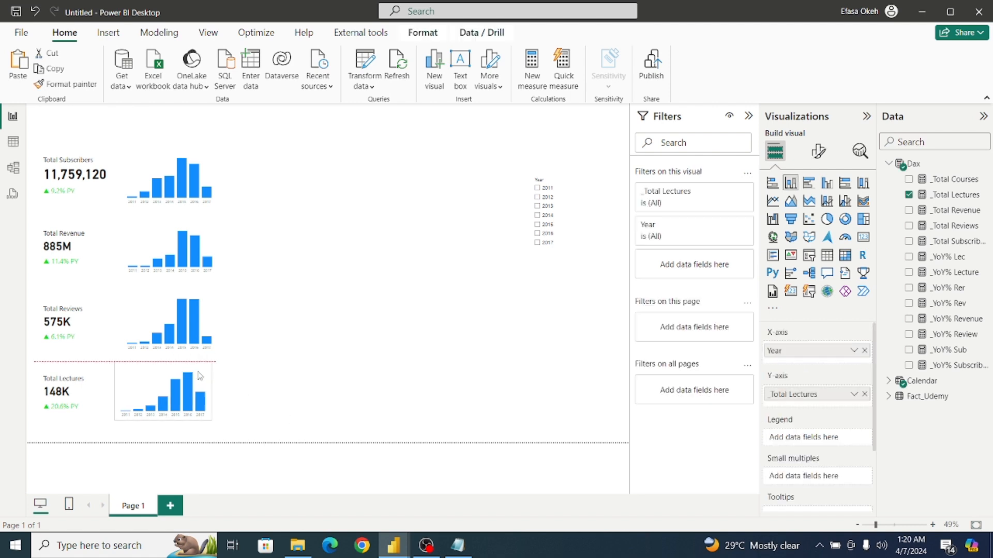
{"action": "left_click_drag", "start_coordinate": [198, 372], "coordinate": [198, 372]}
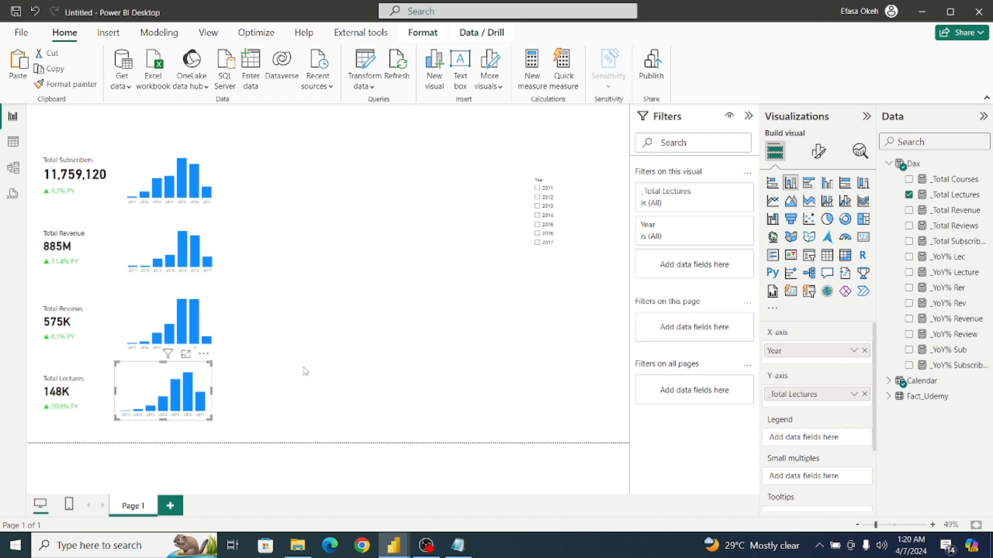
{"action": "mouse_move", "coordinate": [394, 546]}
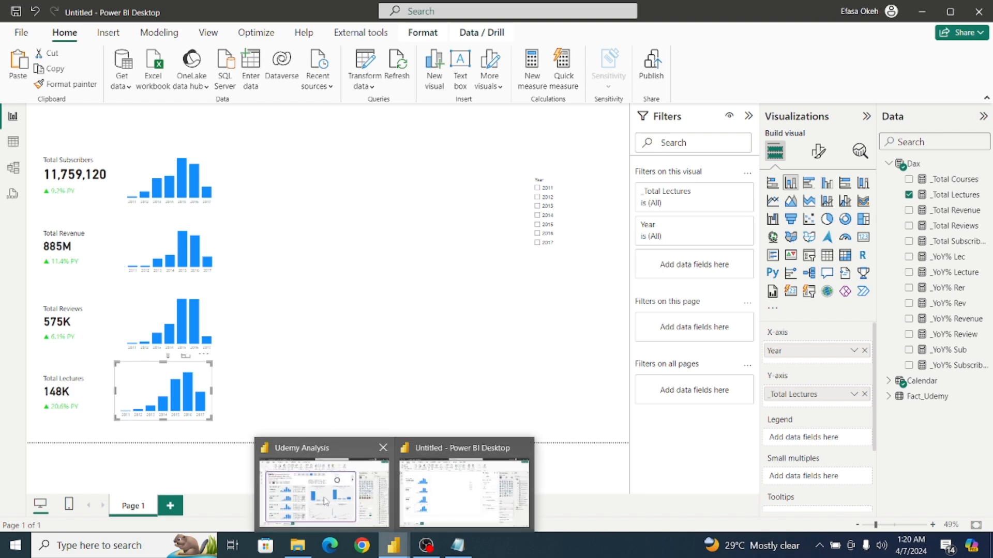
{"action": "left_click", "coordinate": [322, 499]}
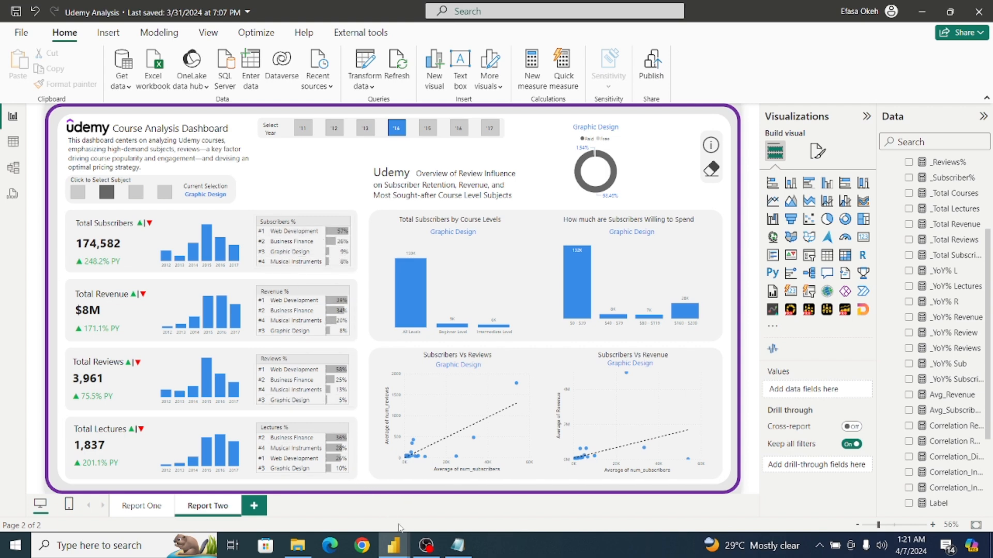
{"action": "mouse_move", "coordinate": [398, 547]}
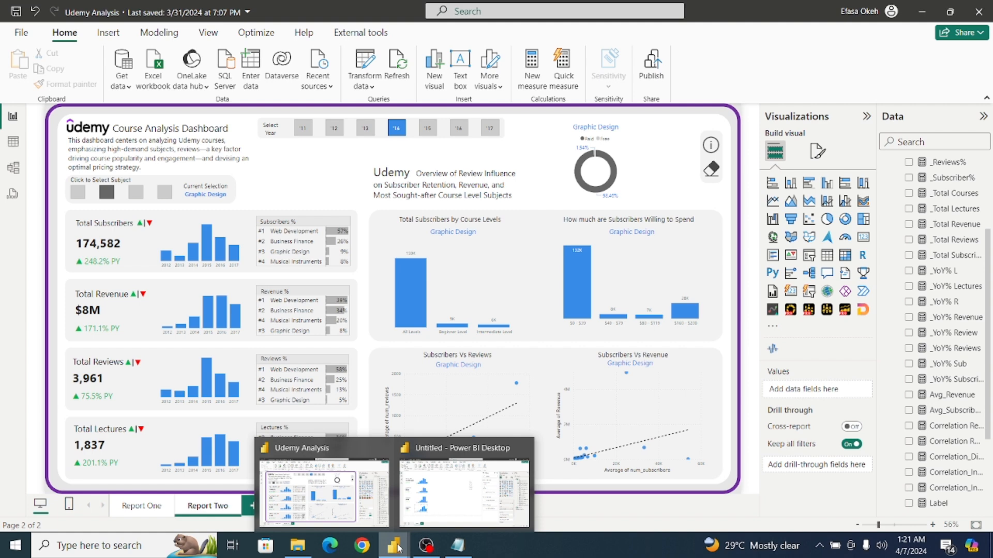
{"action": "left_click", "coordinate": [428, 494]}
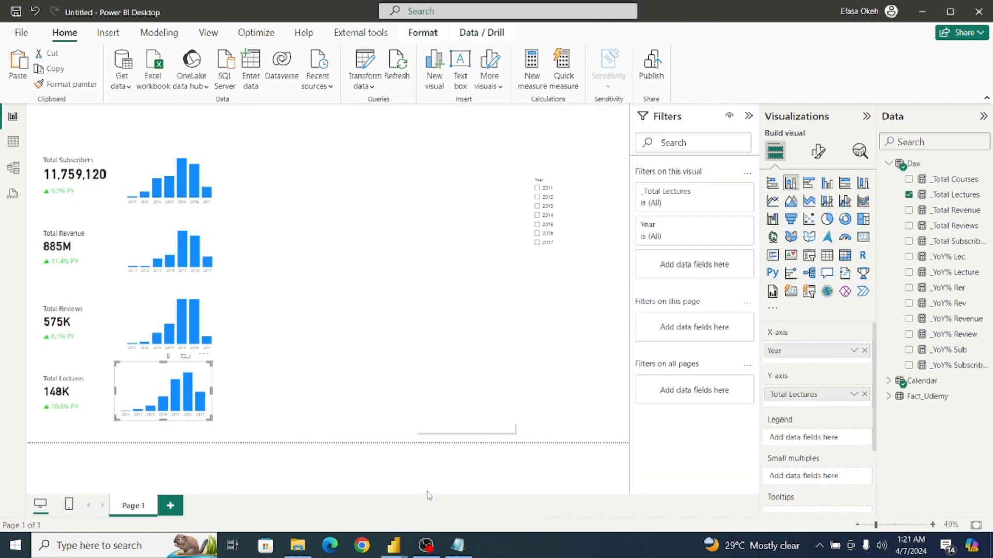
Format the _Total Revenue measure as dollar Currency and show its card's callout value without decimal places.
{"action": "left_click", "coordinate": [87, 256]}
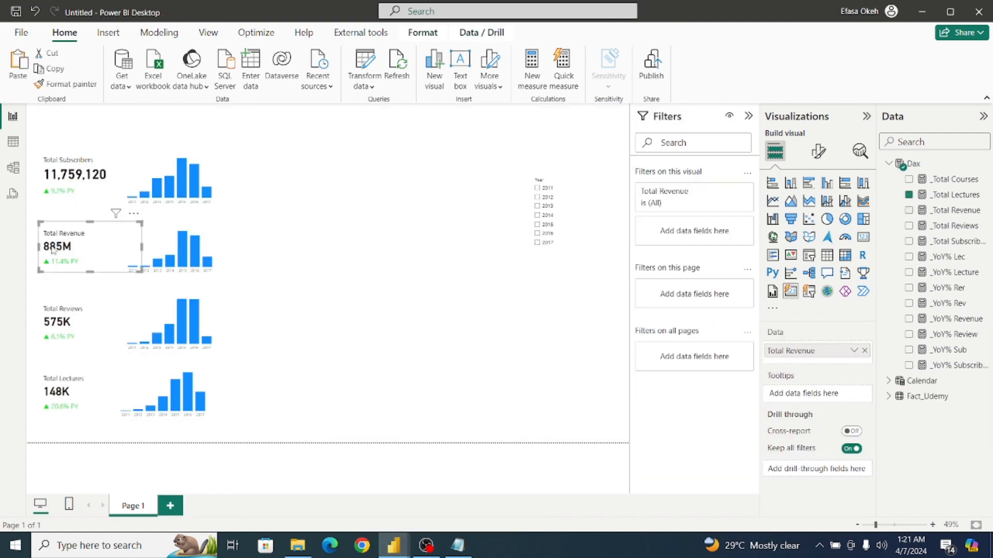
{"action": "left_click", "coordinate": [954, 210]}
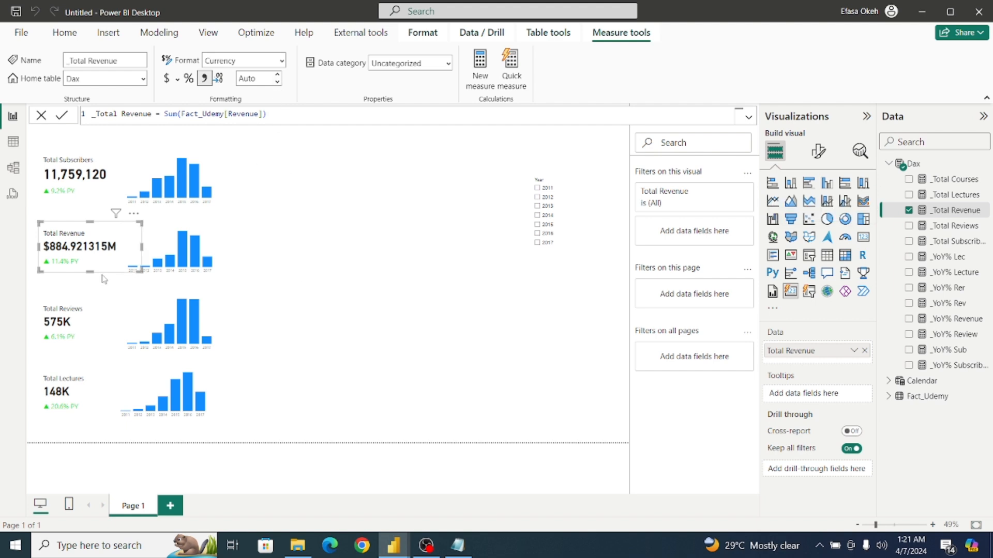
{"action": "left_click", "coordinate": [818, 151]}
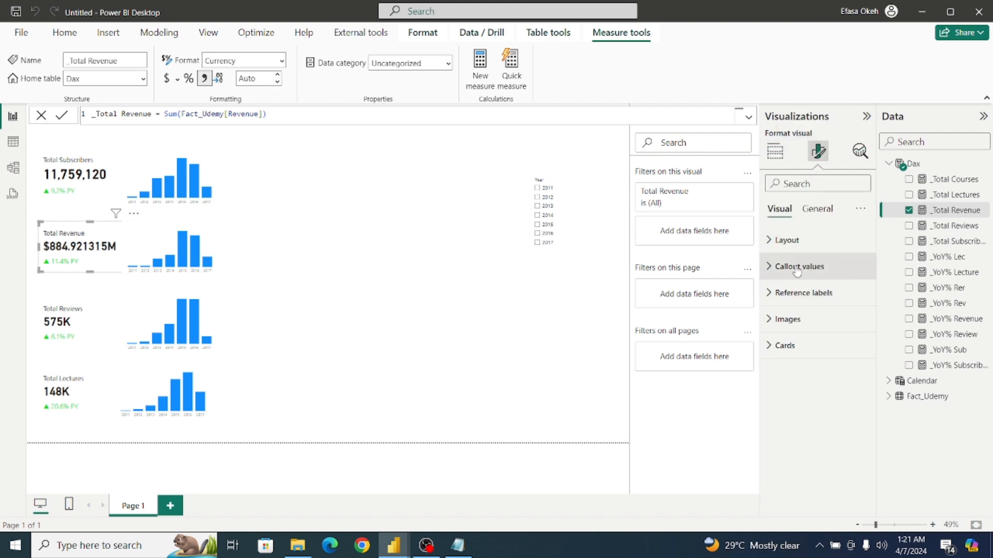
{"action": "left_click", "coordinate": [797, 271]}
{"action": "scroll", "coordinate": [827, 341], "scroll_direction": "down", "scroll_amount": 2}
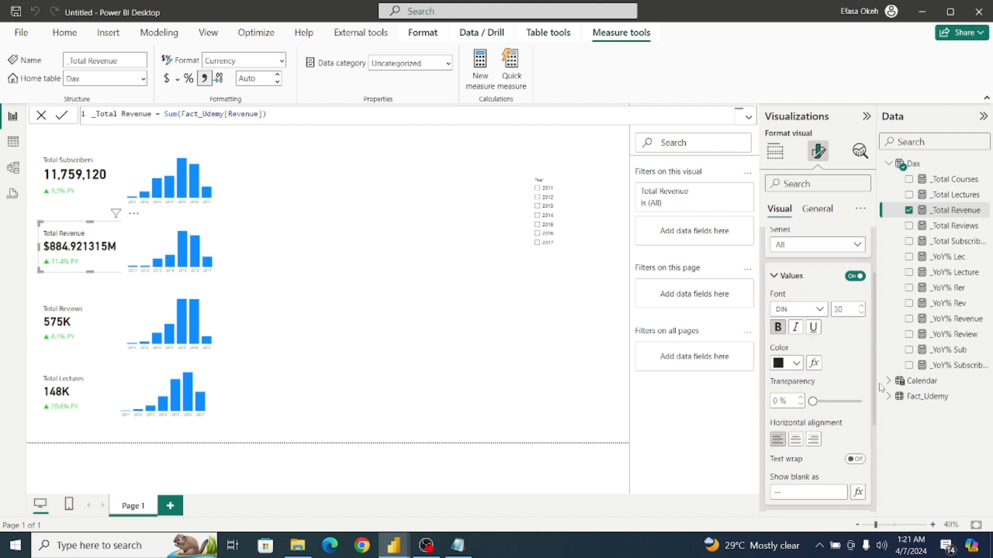
{"action": "scroll", "coordinate": [827, 310], "scroll_direction": "up", "scroll_amount": 1}
{"action": "left_click", "coordinate": [827, 289]}
{"action": "left_click", "coordinate": [815, 320]}
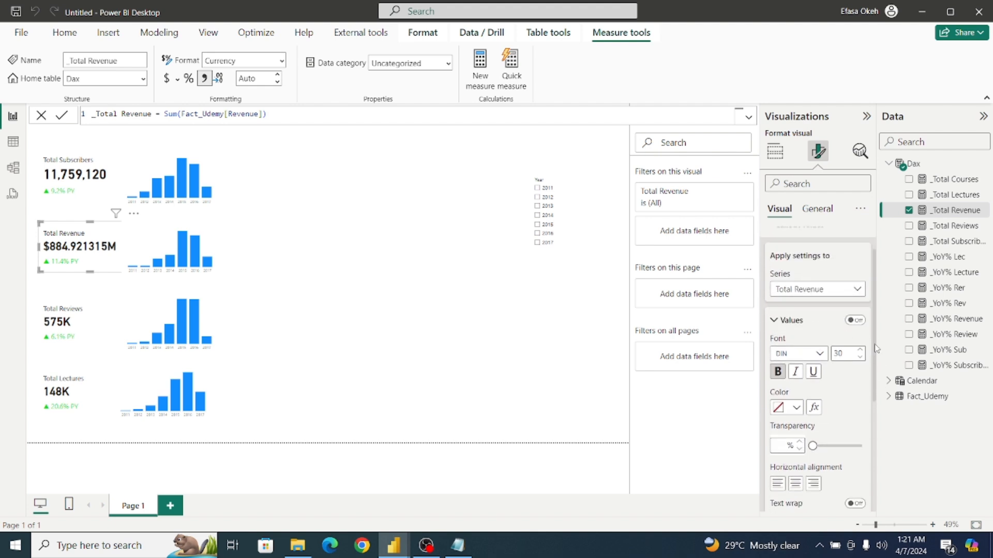
{"action": "left_click_drag", "start_coordinate": [876, 345], "coordinate": [881, 444]}
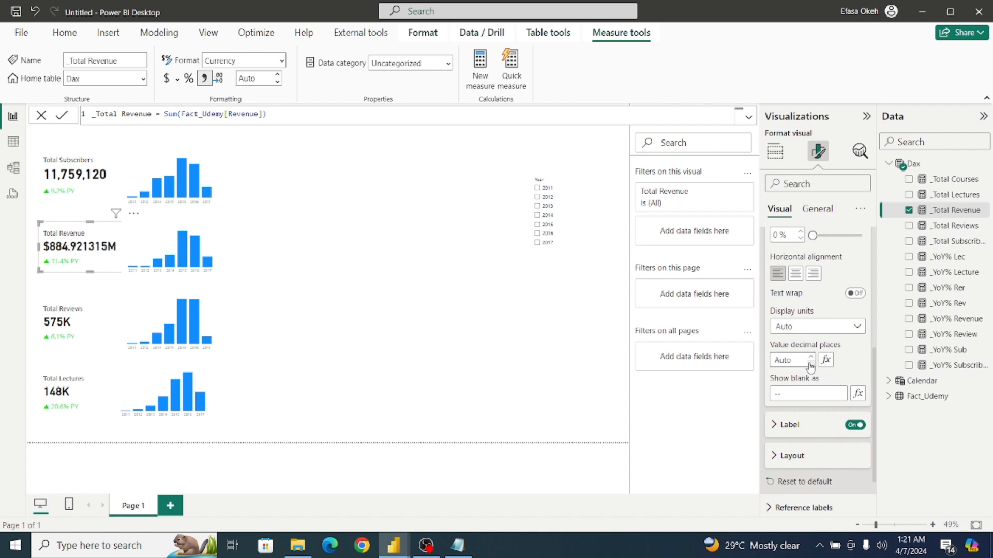
{"action": "left_click", "coordinate": [586, 354]}
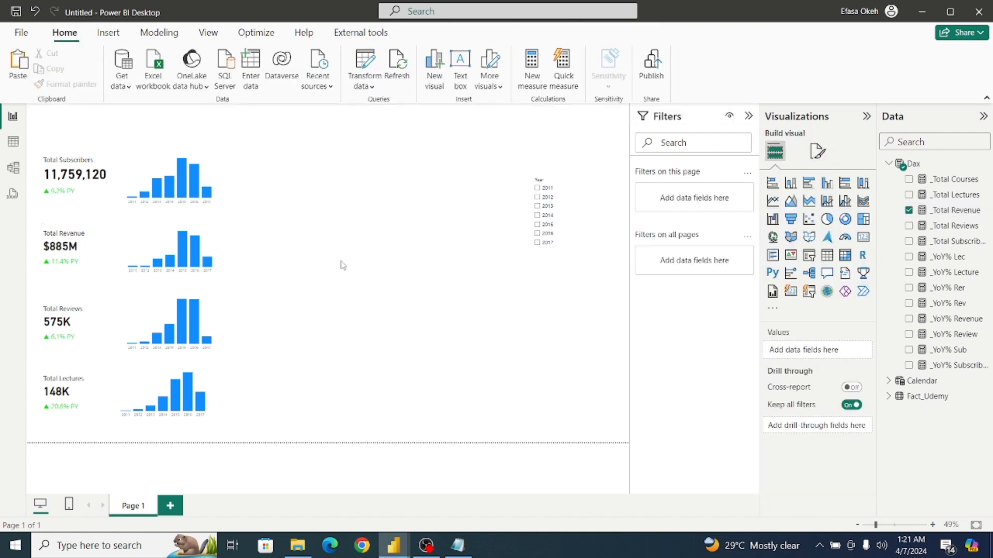
Set the callout value font of all four KPI cards together to Segoe UI.
{"action": "left_click", "coordinate": [76, 201]}
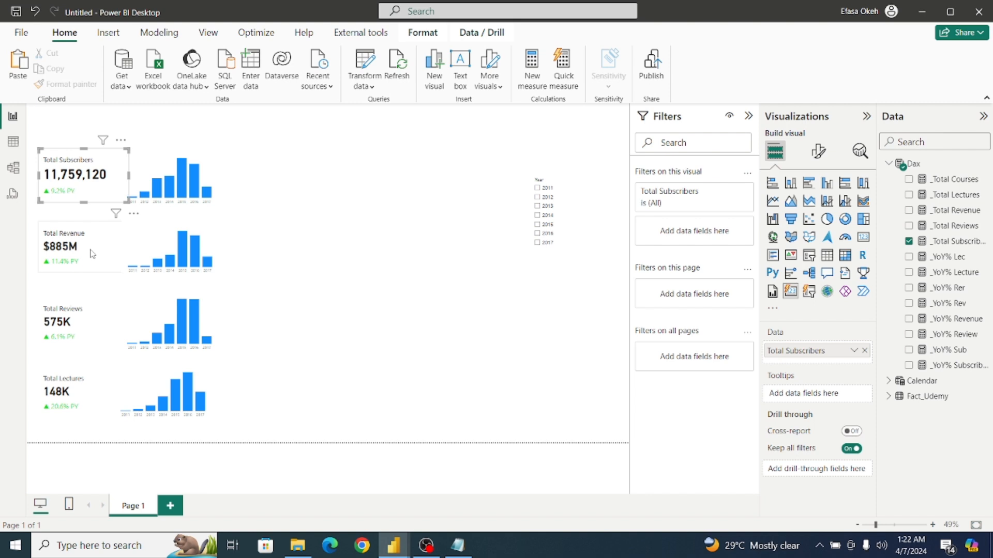
{"action": "left_click", "coordinate": [92, 253], "text": "ctrl"}
{"action": "left_click", "coordinate": [98, 329], "text": "ctrl"}
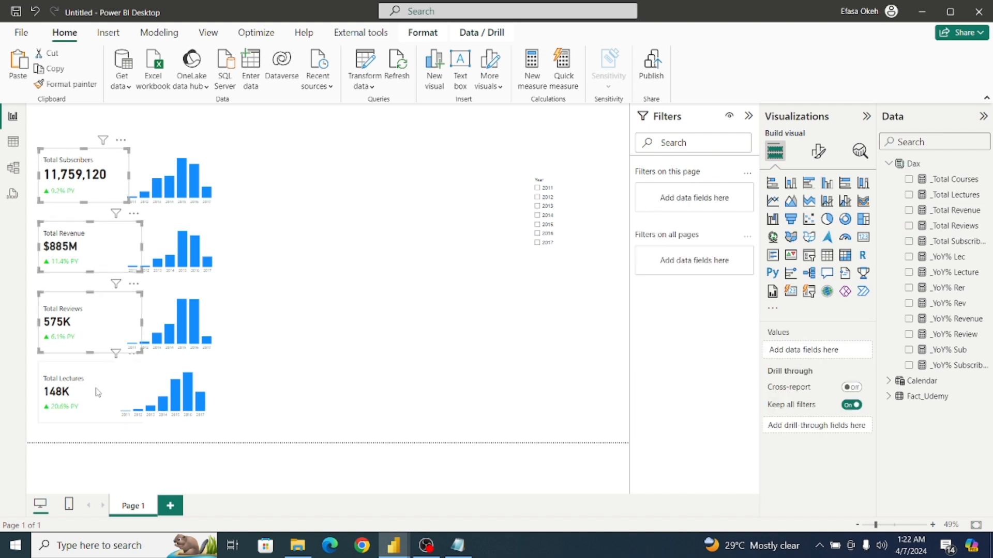
{"action": "left_click", "coordinate": [97, 392], "text": "ctrl"}
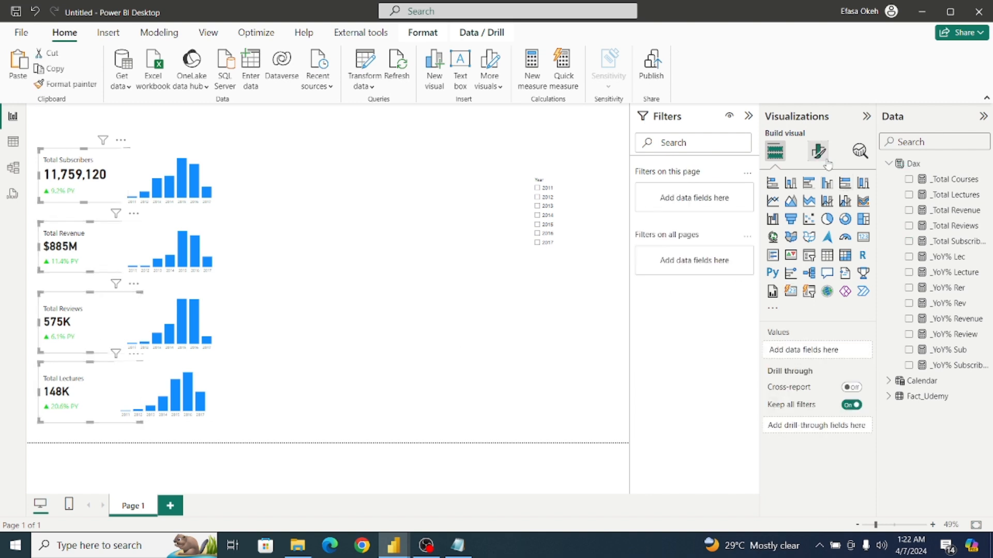
{"action": "left_click", "coordinate": [818, 151]}
{"action": "left_click", "coordinate": [807, 266]}
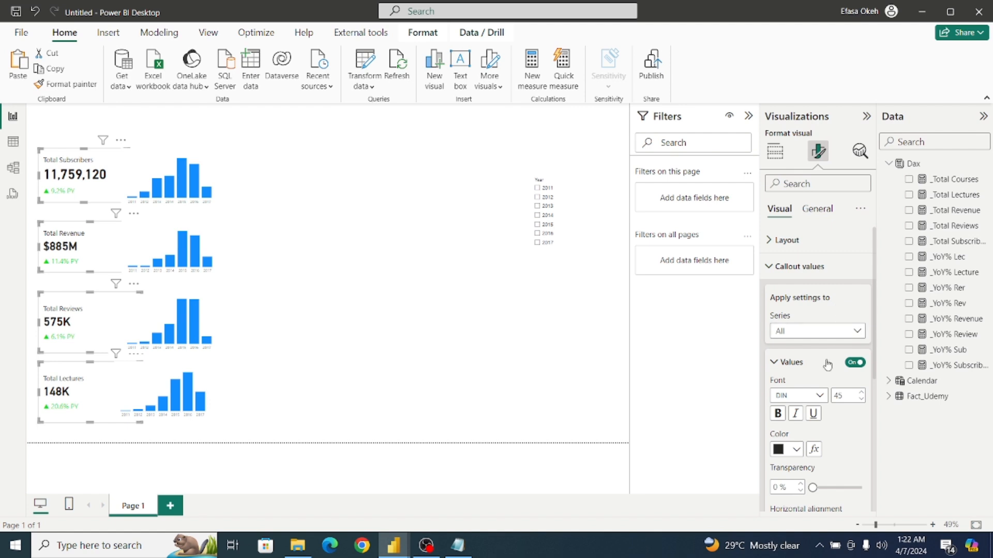
{"action": "left_click", "coordinate": [819, 396]}
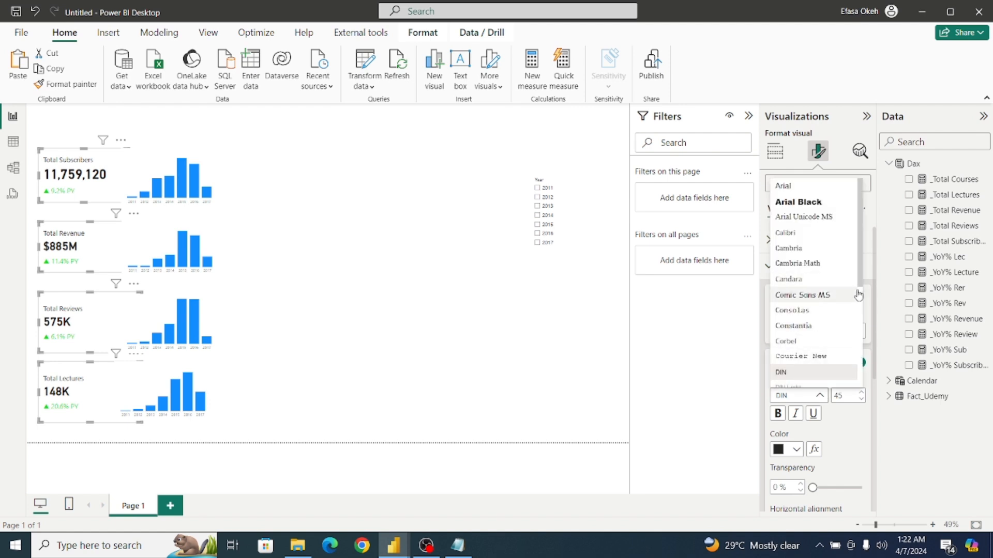
{"action": "scroll", "coordinate": [809, 320], "scroll_direction": "down", "scroll_amount": 3}
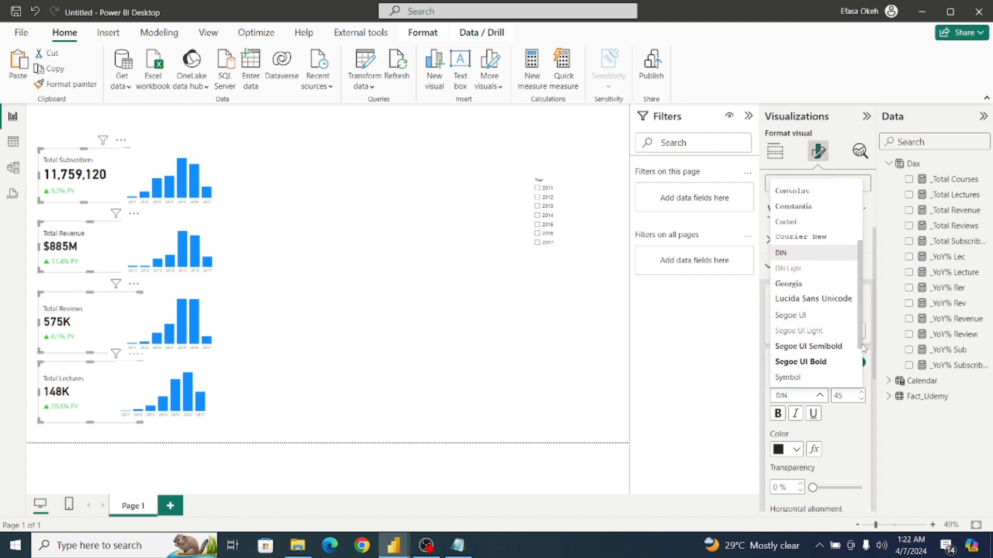
{"action": "left_click", "coordinate": [806, 315]}
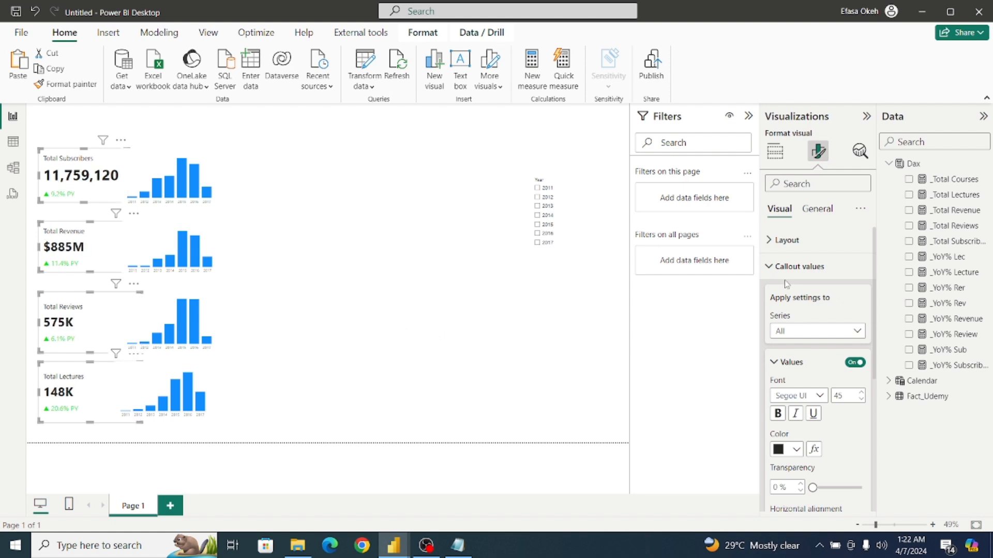
Set the callout label font of the four KPI cards to Segoe UI, size 14.
{"action": "scroll", "coordinate": [874, 345], "scroll_direction": "down", "scroll_amount": 4}
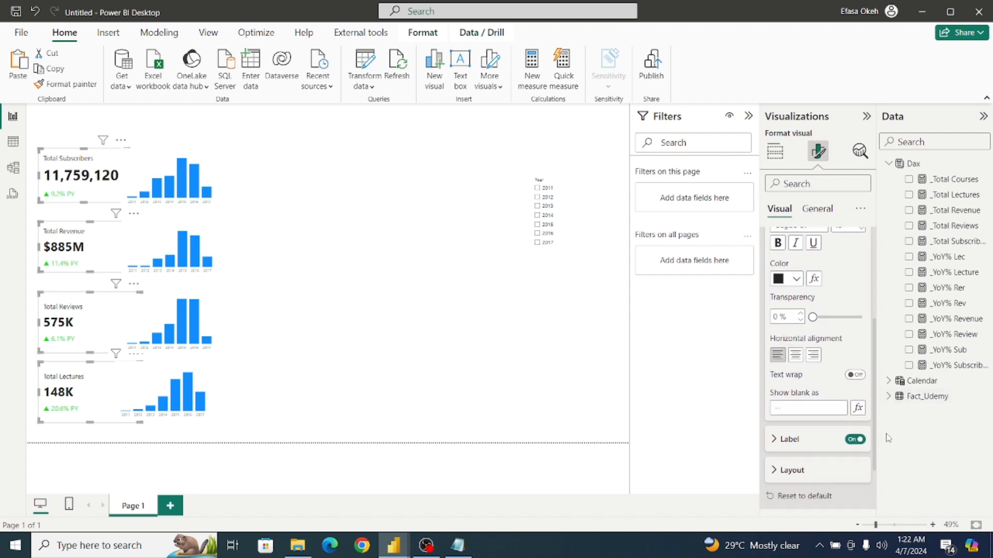
{"action": "left_click", "coordinate": [780, 438]}
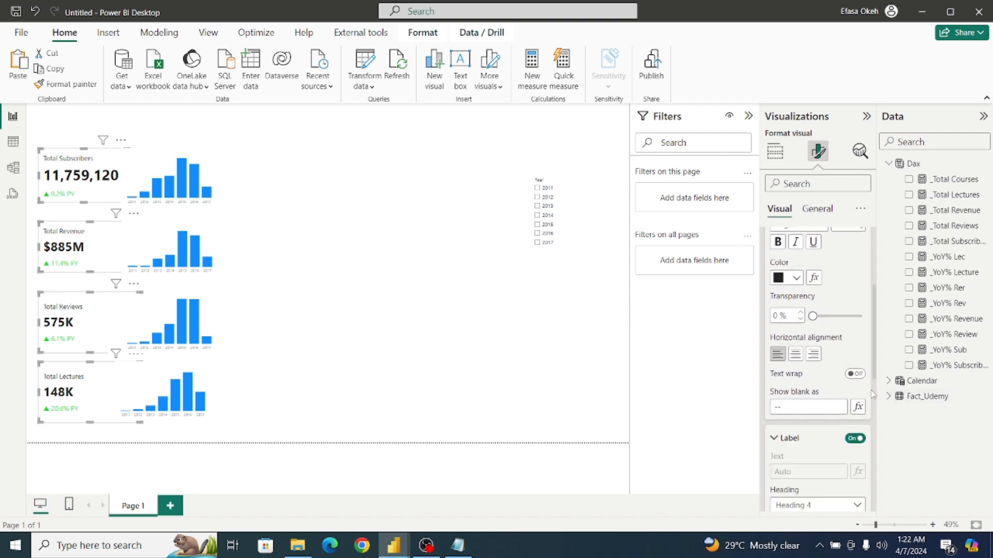
{"action": "scroll", "coordinate": [827, 362], "scroll_direction": "down", "scroll_amount": 4}
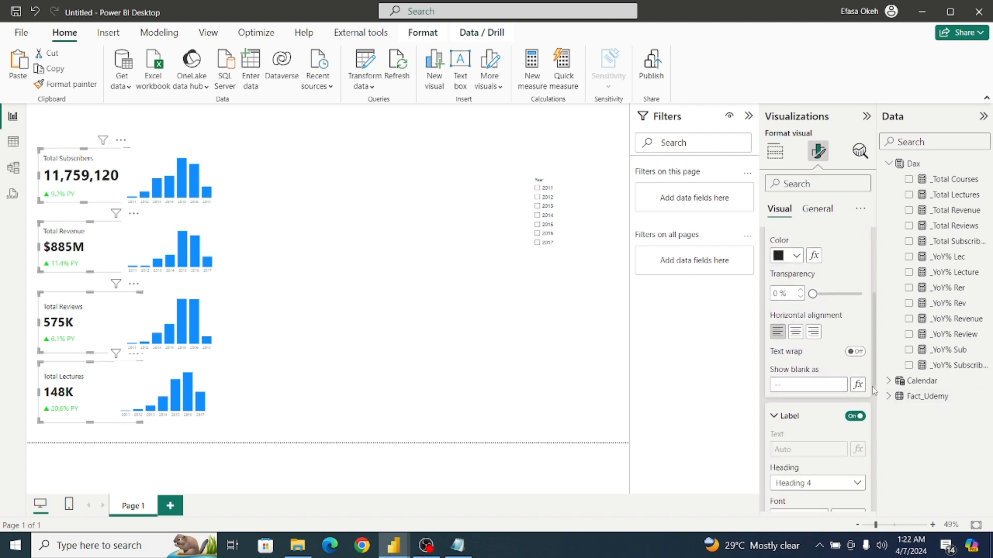
{"action": "left_click", "coordinate": [815, 334]}
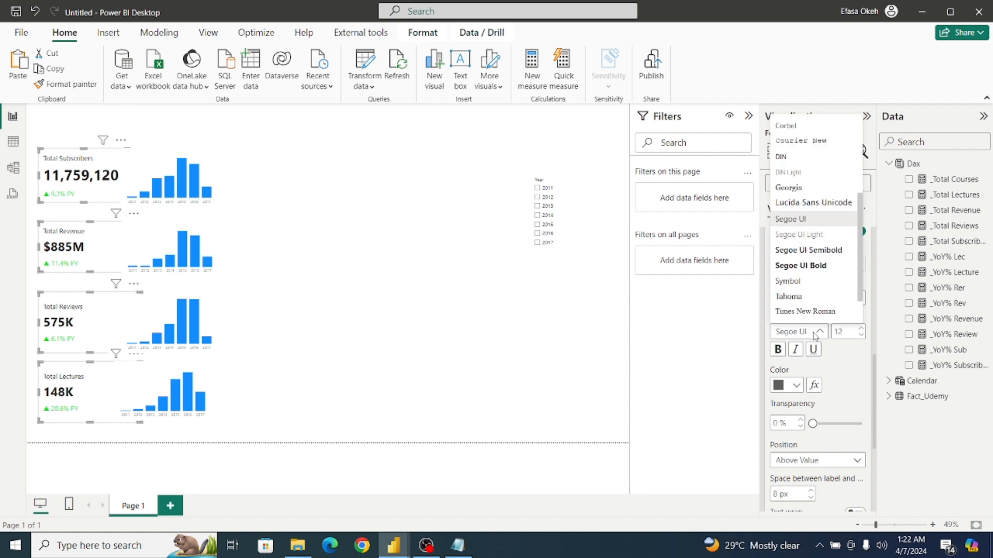
{"action": "left_click", "coordinate": [807, 222]}
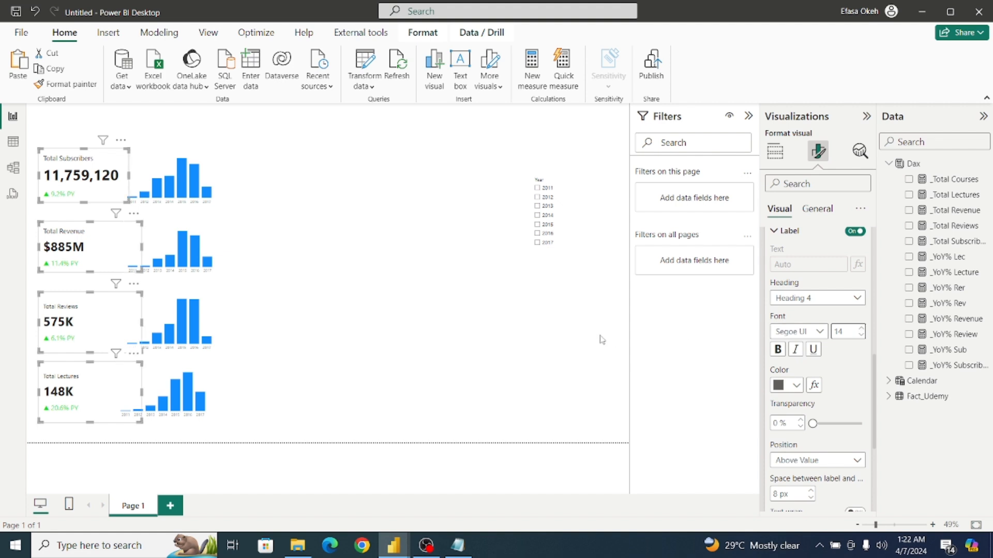
{"action": "left_click", "coordinate": [336, 315]}
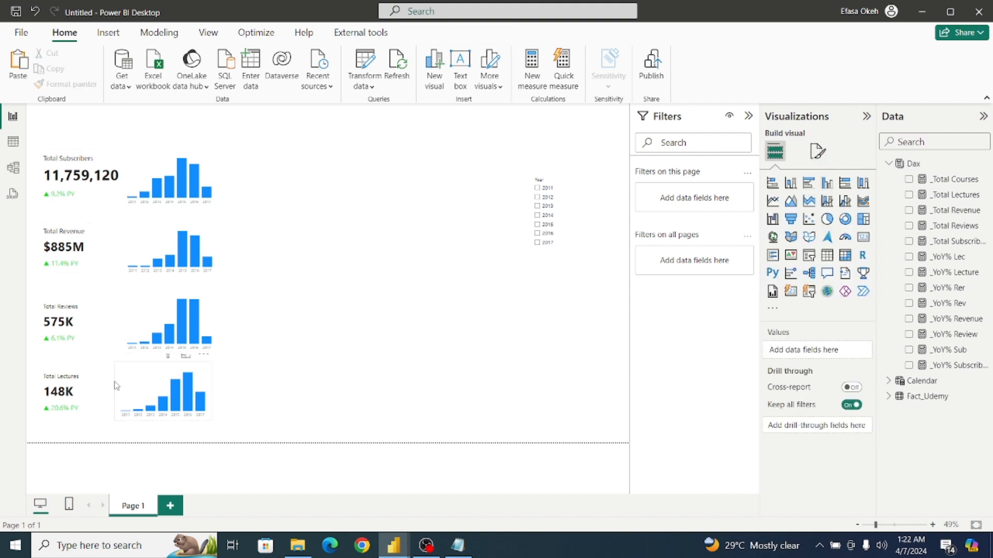
Set the callout label font size of the Total Lectures card to 16 for its Total Lectures series.
{"action": "left_click", "coordinate": [88, 381]}
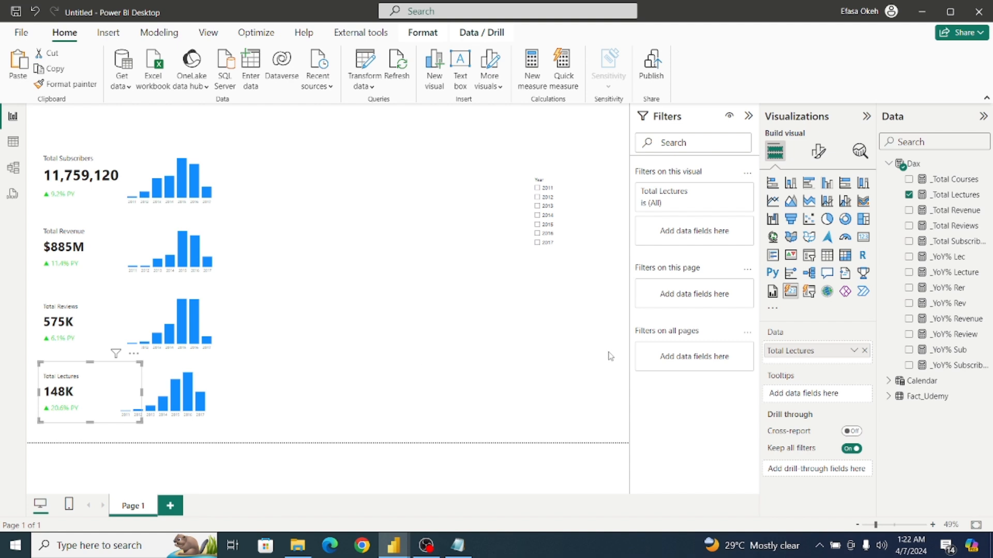
{"action": "left_click", "coordinate": [818, 150]}
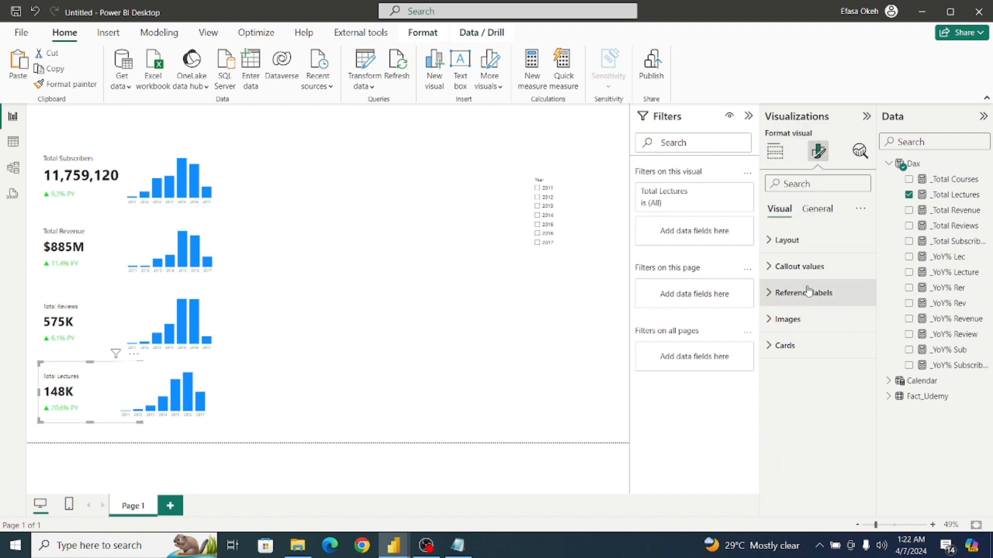
{"action": "left_click", "coordinate": [792, 268]}
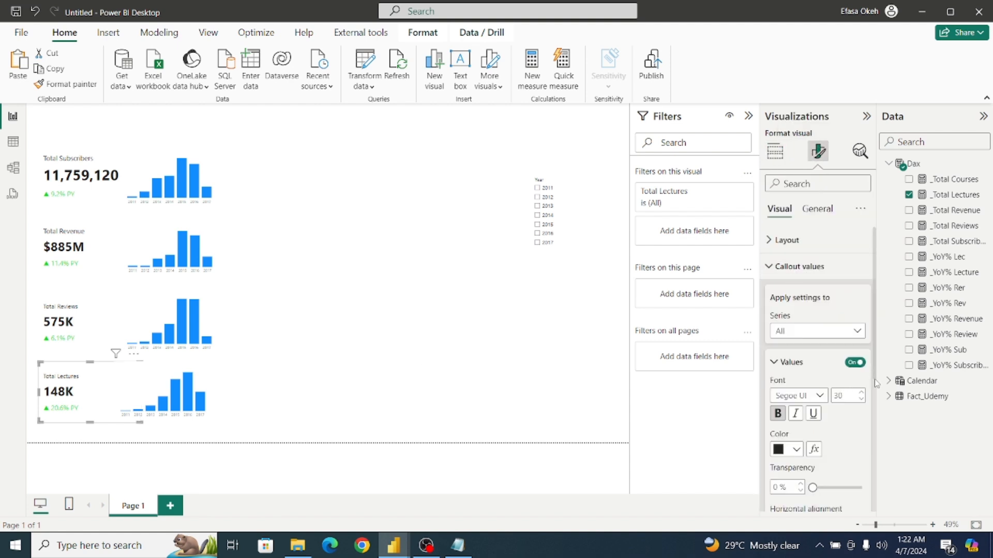
{"action": "scroll", "coordinate": [874, 351], "scroll_direction": "down", "scroll_amount": 4}
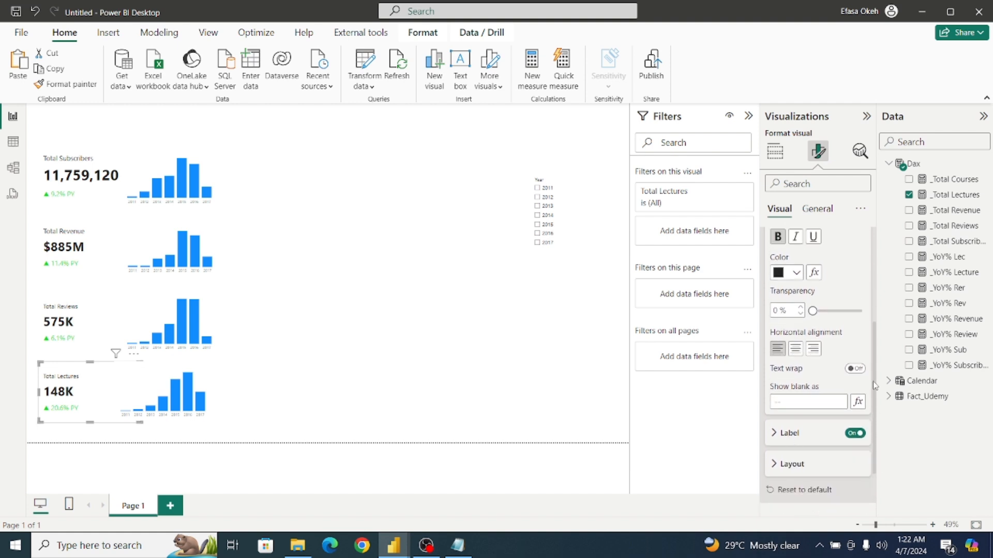
{"action": "scroll", "coordinate": [878, 408], "scroll_direction": "up", "scroll_amount": 4}
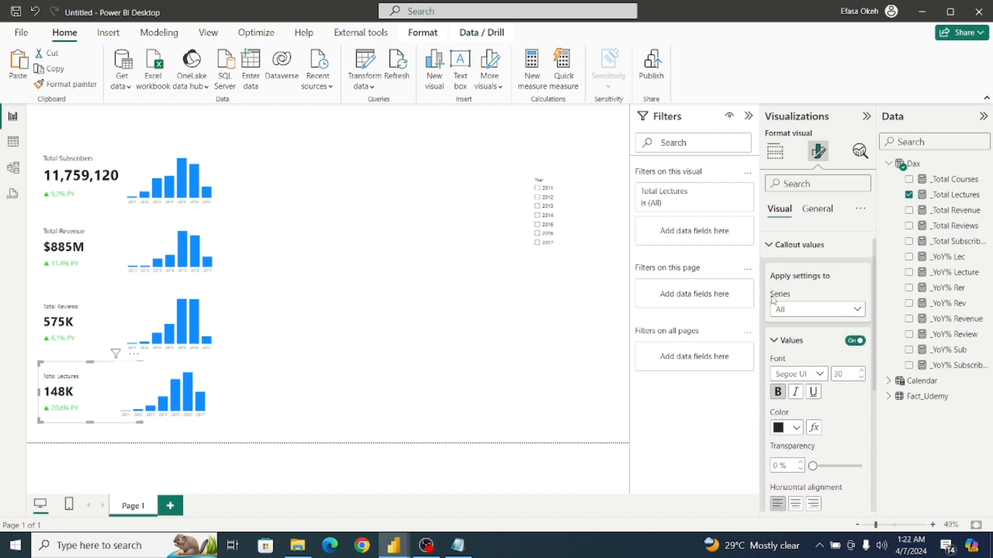
{"action": "left_click", "coordinate": [785, 311]}
{"action": "left_click", "coordinate": [793, 346]}
{"action": "left_click_drag", "start_coordinate": [874, 336], "coordinate": [881, 441]}
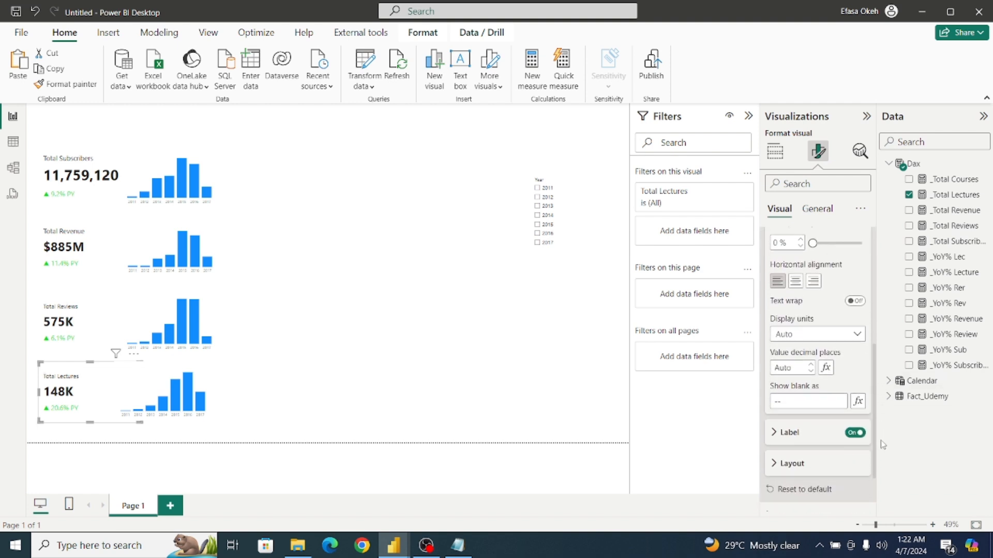
{"action": "left_click", "coordinate": [789, 432]}
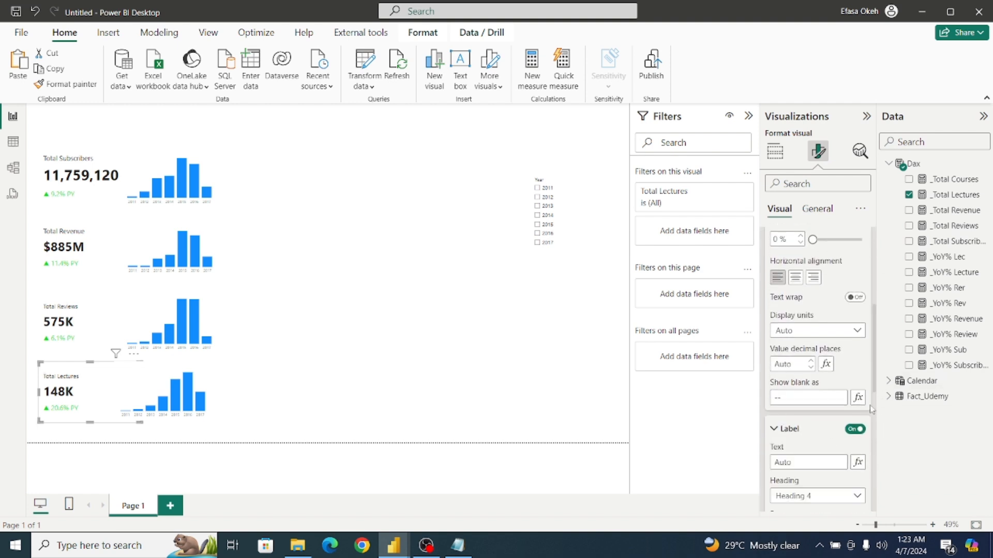
{"action": "scroll", "coordinate": [866, 393], "scroll_direction": "down", "scroll_amount": 3}
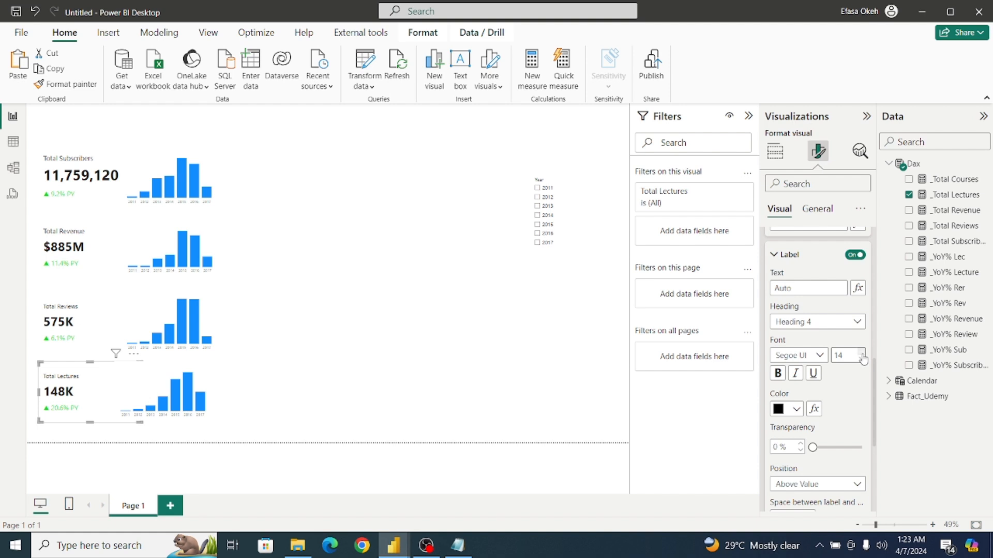
{"action": "left_click", "coordinate": [861, 356]}
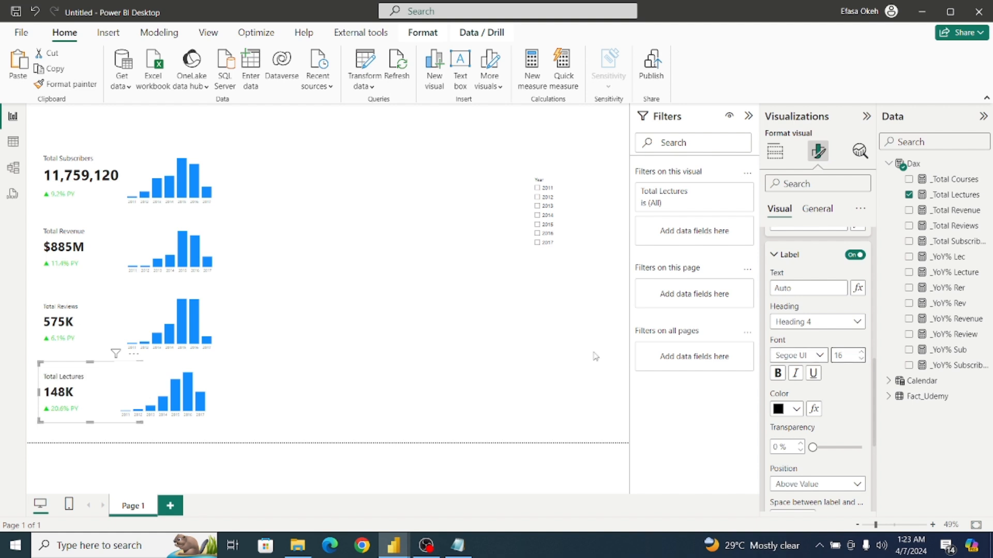
Set the Total Reviews card's callout label font size to 16, and raise the label size on the Total Revenue and Total Subscribers cards.
{"action": "left_click", "coordinate": [99, 331]}
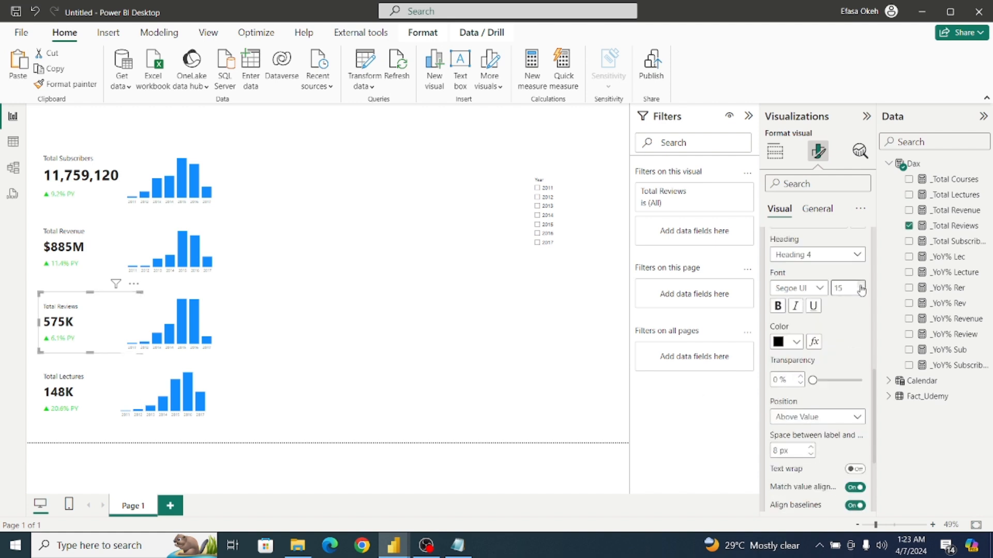
{"action": "left_click", "coordinate": [860, 285]}
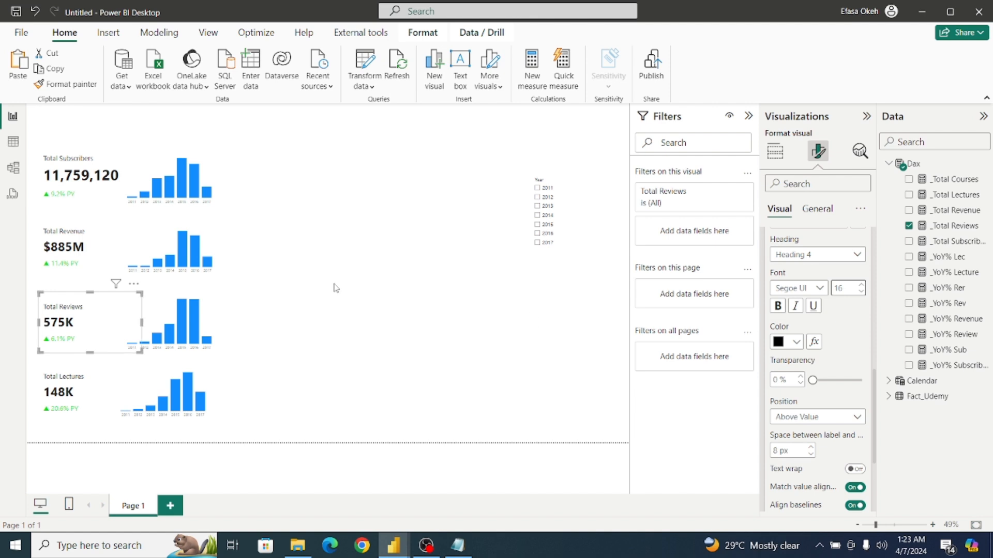
{"action": "left_click", "coordinate": [100, 251]}
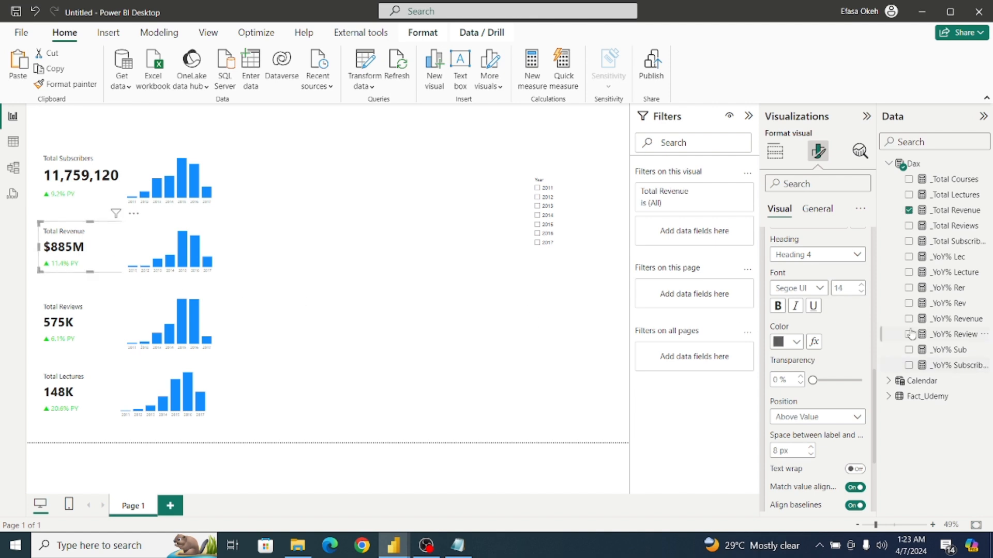
{"action": "left_click", "coordinate": [861, 286]}
{"action": "left_click", "coordinate": [106, 165]}
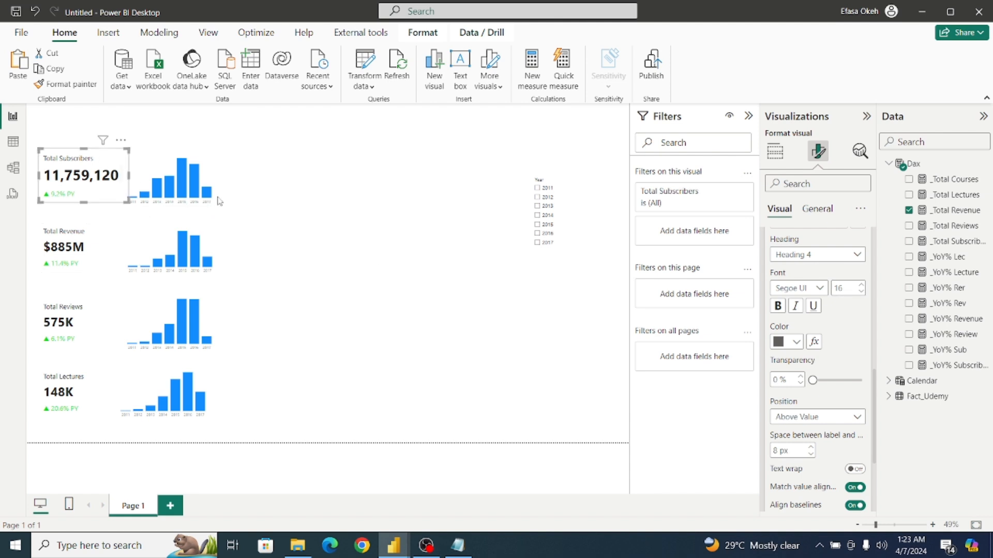
{"action": "left_click", "coordinate": [861, 286]}
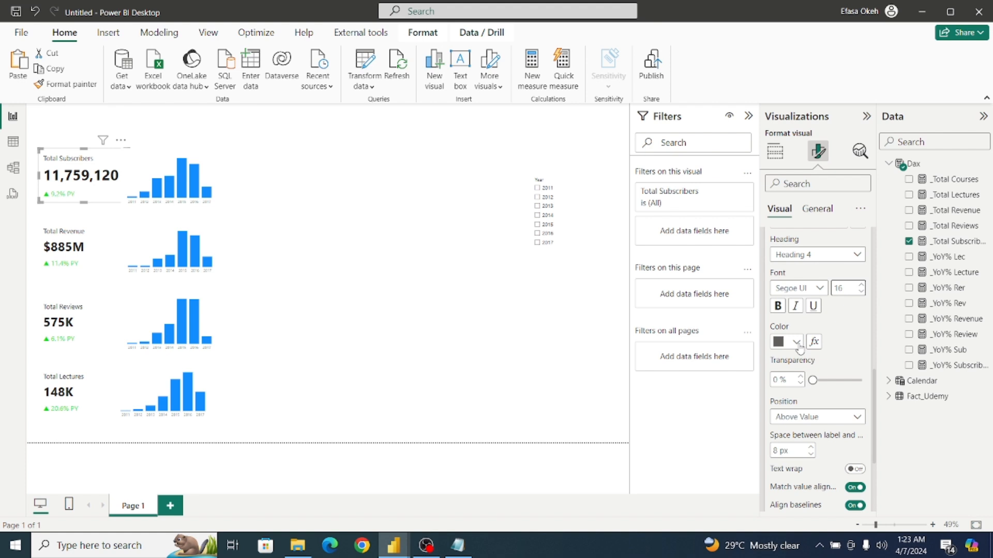
{"action": "left_click", "coordinate": [355, 377]}
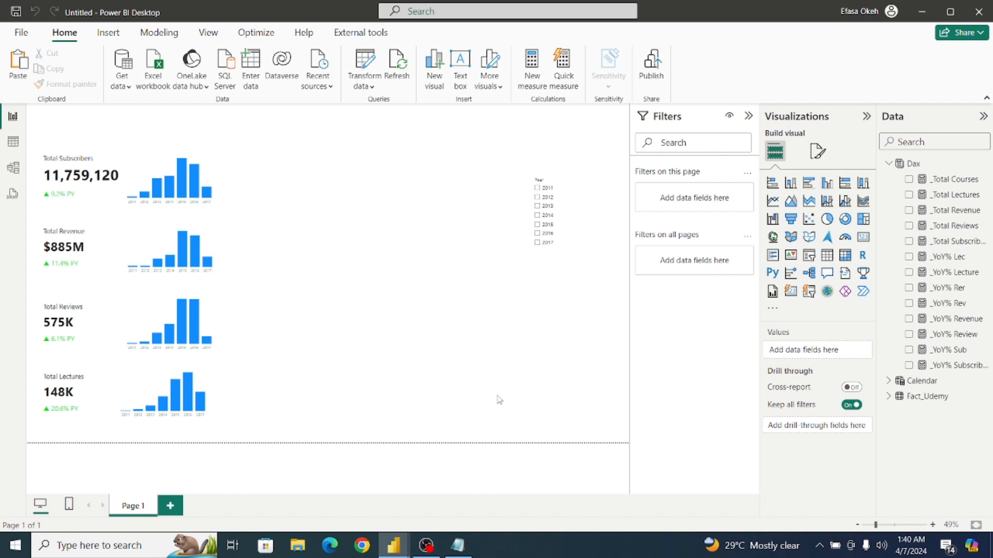
Create a new measure named _%Subscribers in the Dax table and begin its formula on a new line.
{"action": "left_click", "coordinate": [944, 167]}
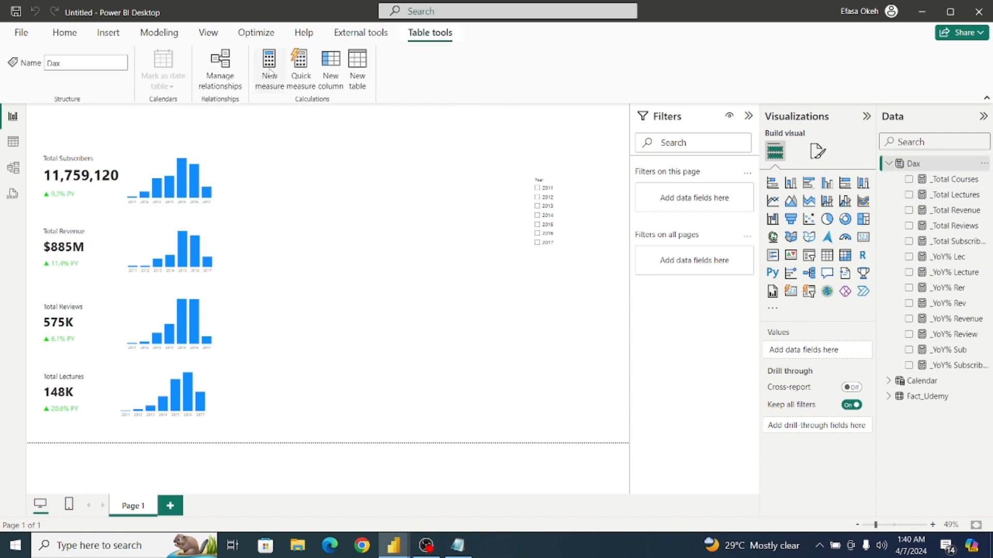
{"action": "left_click", "coordinate": [270, 72]}
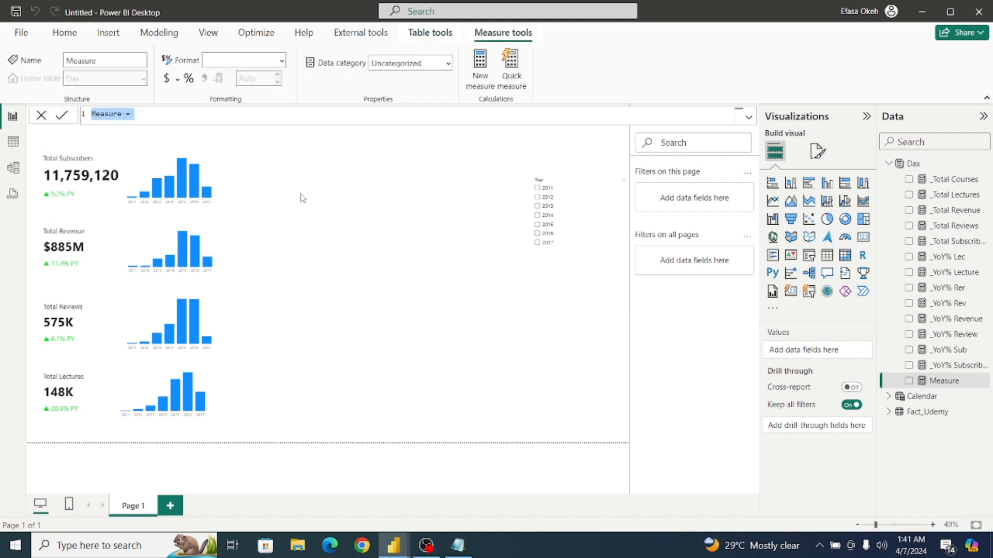
{"action": "key", "text": "BackSpace"}
{"action": "type", "text": "_%S"}
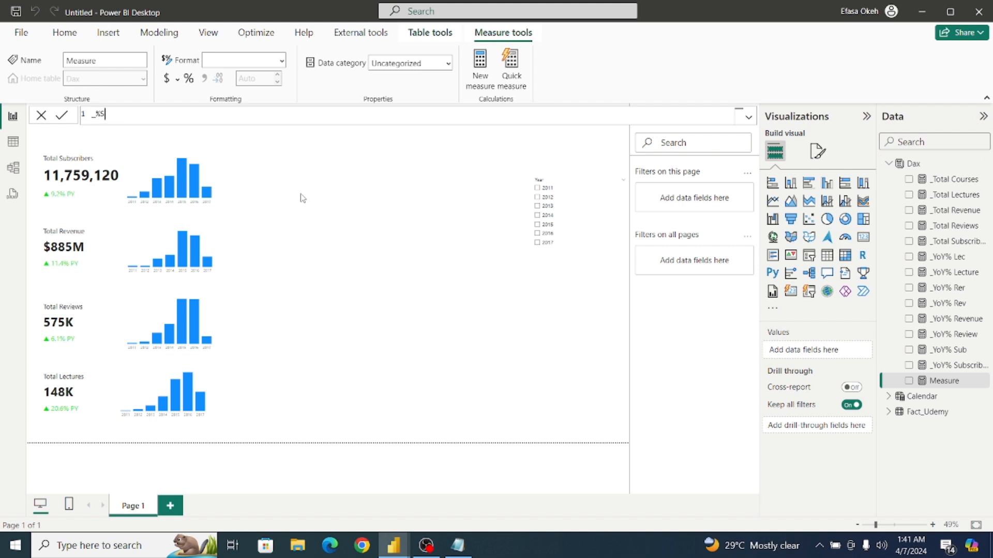
{"action": "type", "text": "ubscribers ="}
{"action": "key", "text": "shift+Return"}
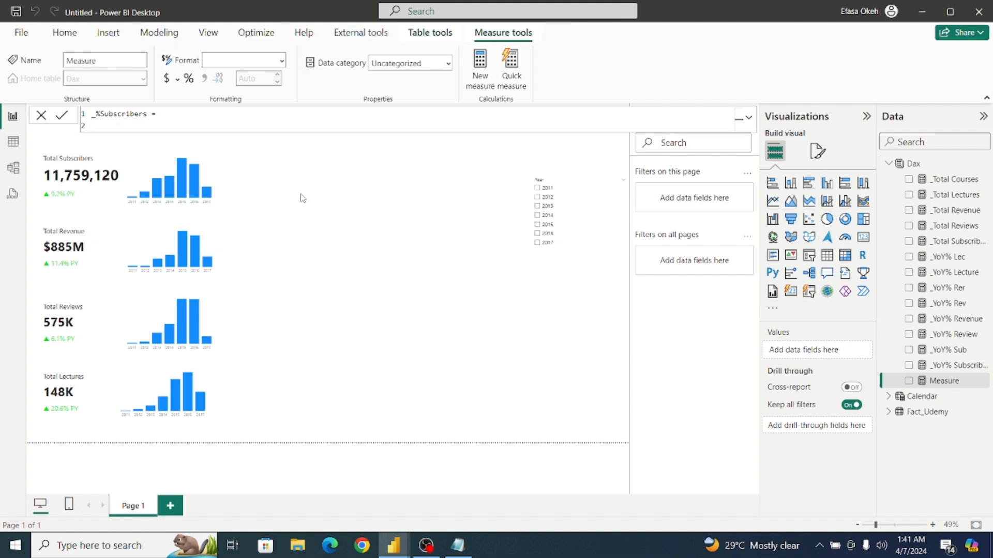
Start the measure formula with a DIVIDE function that takes [_Total Subscribers] as its numerator.
{"action": "key", "text": "Tab"}
{"action": "type", "text": "Divi"}
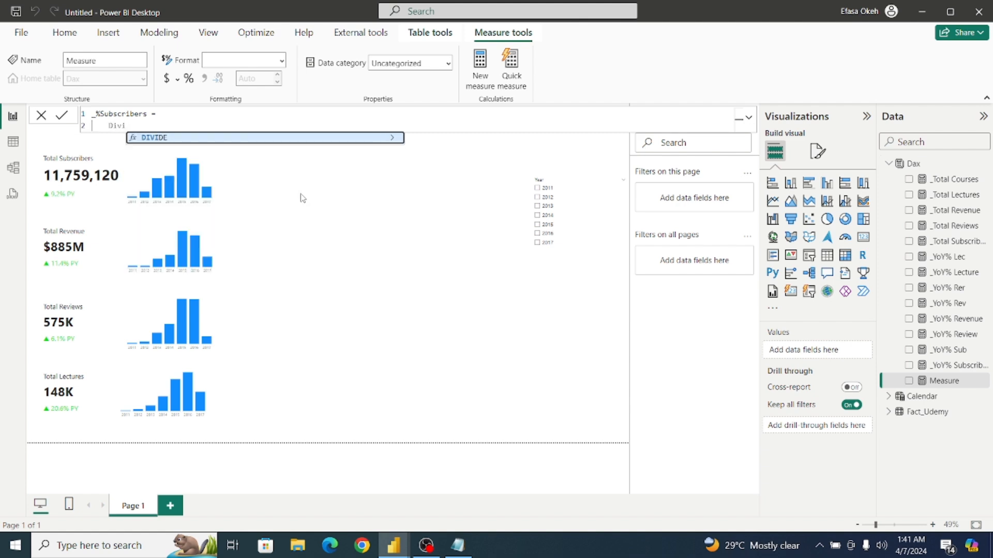
{"action": "left_click", "coordinate": [272, 139]}
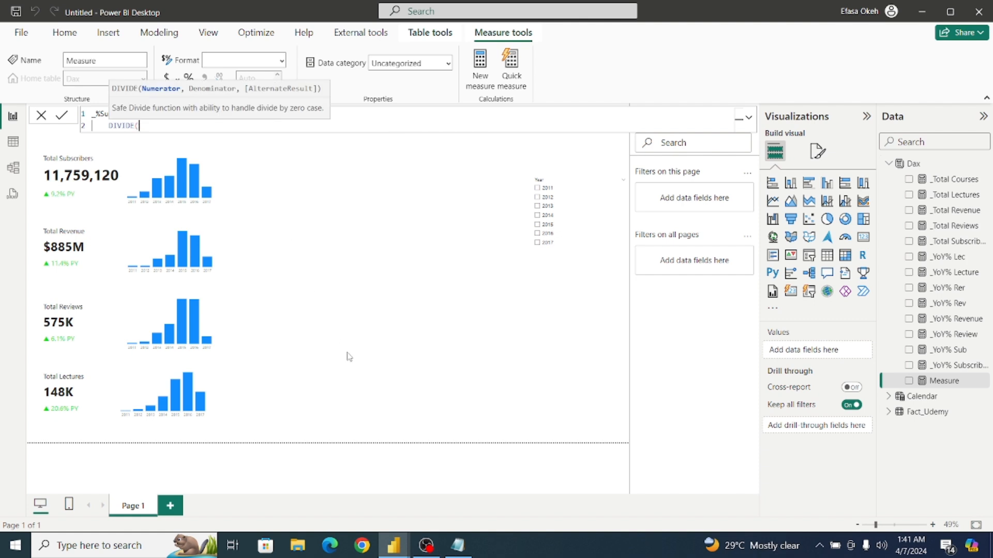
{"action": "type", "text": "_T"}
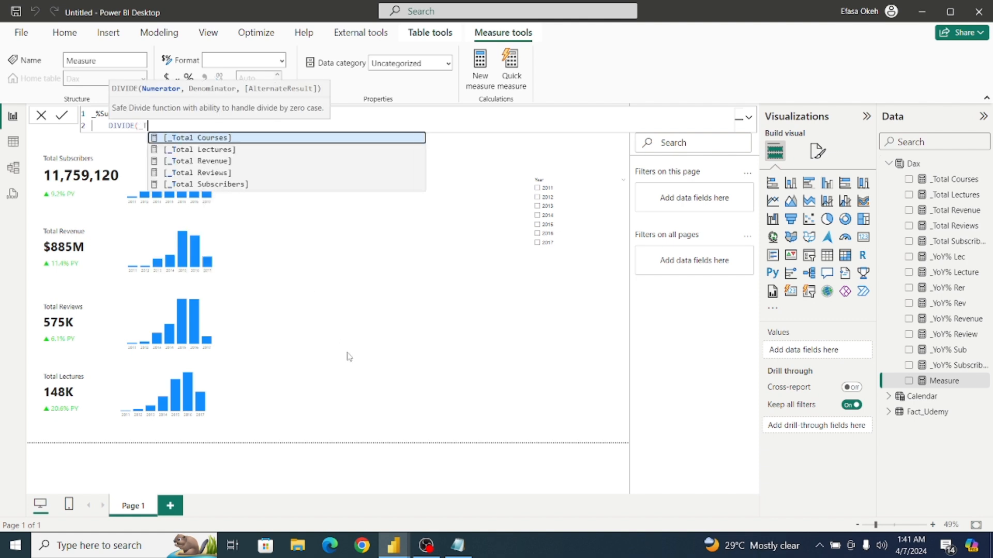
{"action": "type", "text": "ota"}
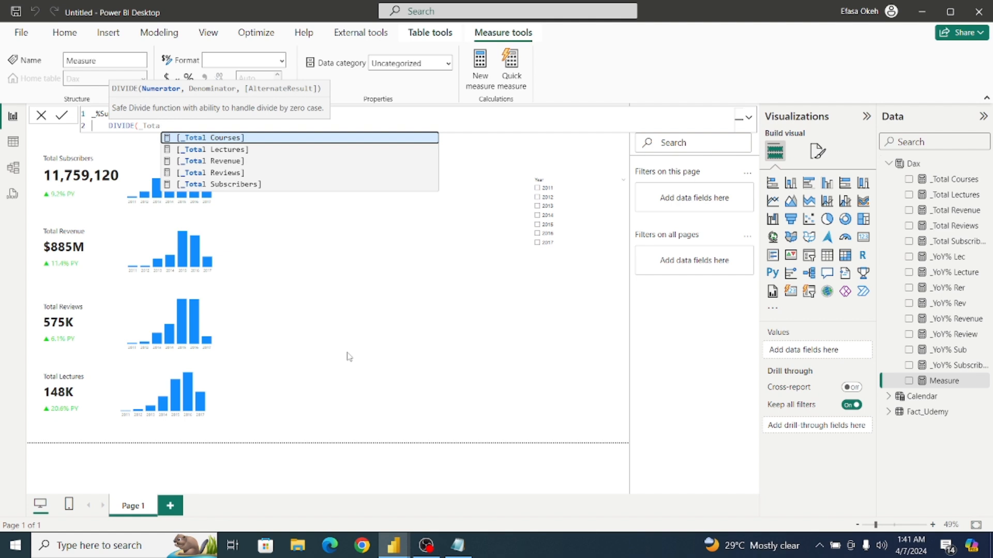
{"action": "left_click", "coordinate": [257, 185]}
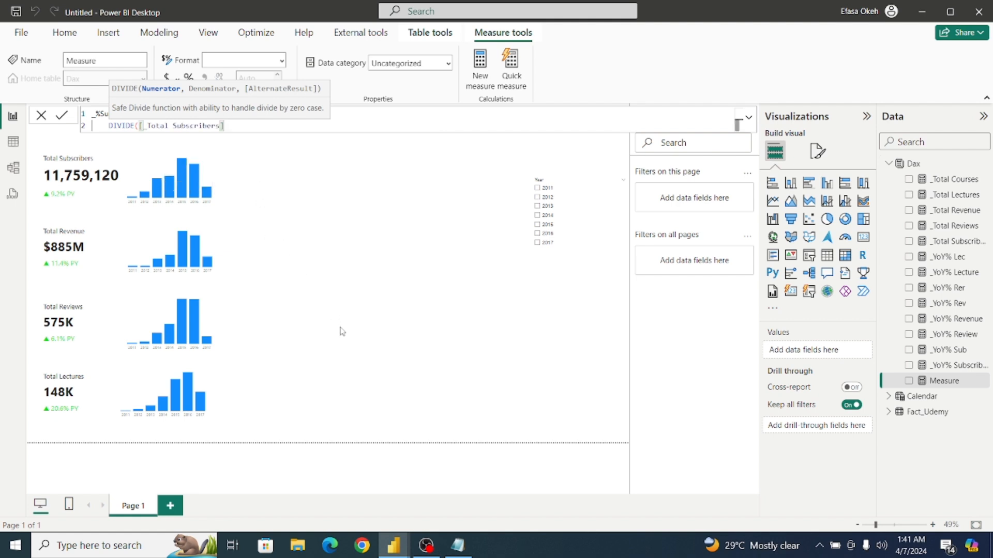
{"action": "type", "text": ","}
{"action": "key", "text": "shift+Return"}
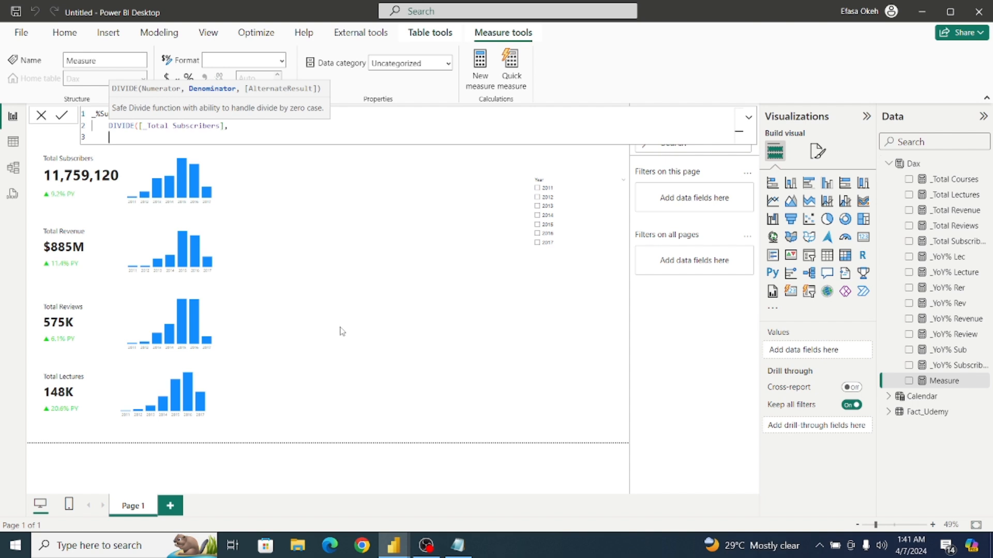
Add an indented CALCULATE function as the DIVIDE denominator, with [_Total Subscribers] as its expression.
{"action": "key", "text": "Tab"}
{"action": "key", "text": "Tab"}
{"action": "type", "text": "Cal"}
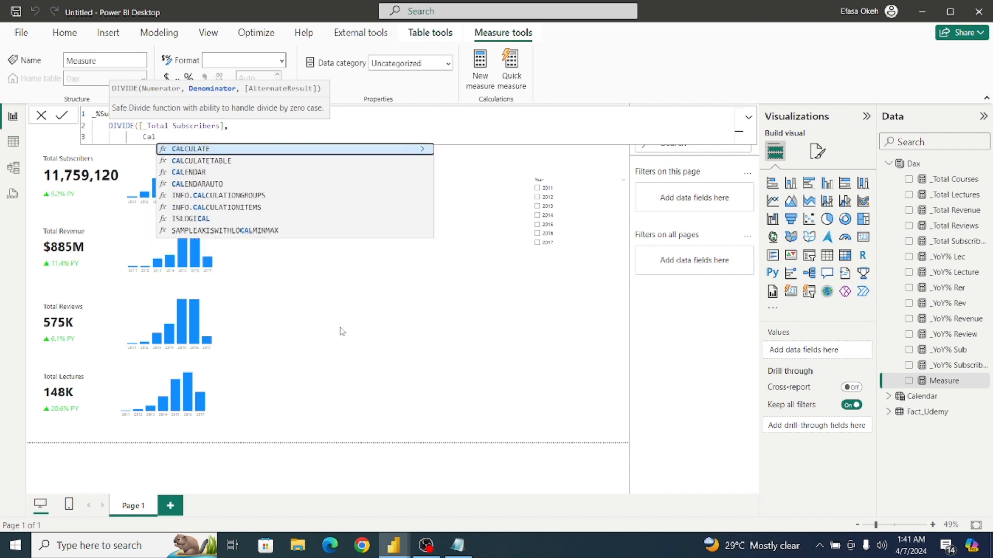
{"action": "left_click", "coordinate": [280, 149]}
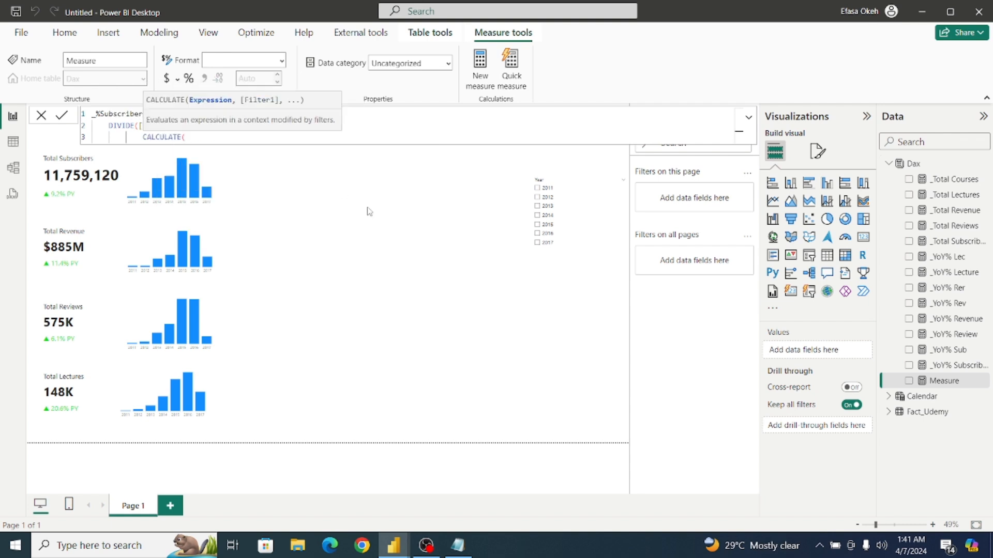
{"action": "type", "text": "_T"}
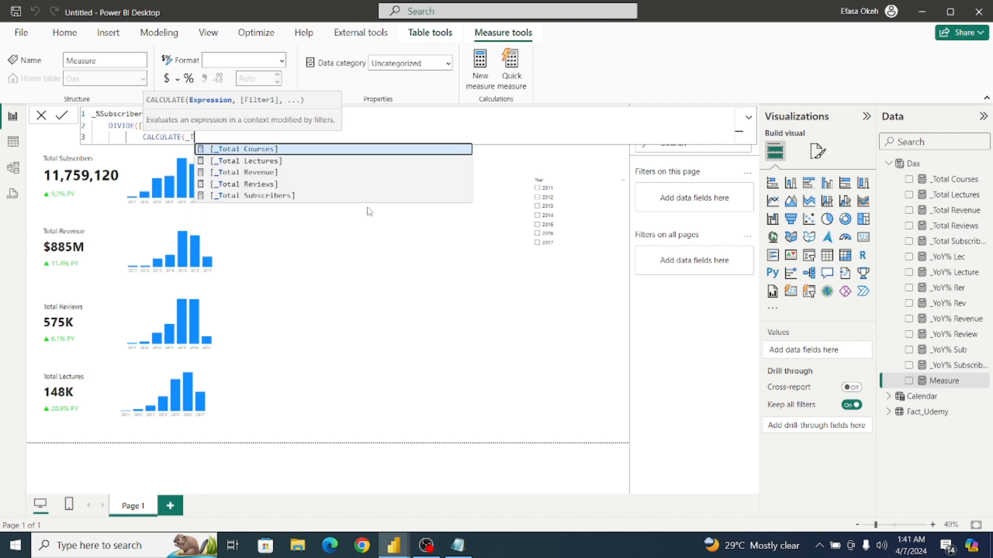
{"action": "key", "text": "Down"}
{"action": "key", "text": "Down"}
{"action": "key", "text": "Down"}
{"action": "key", "text": "Down"}
{"action": "key", "text": "Tab"}
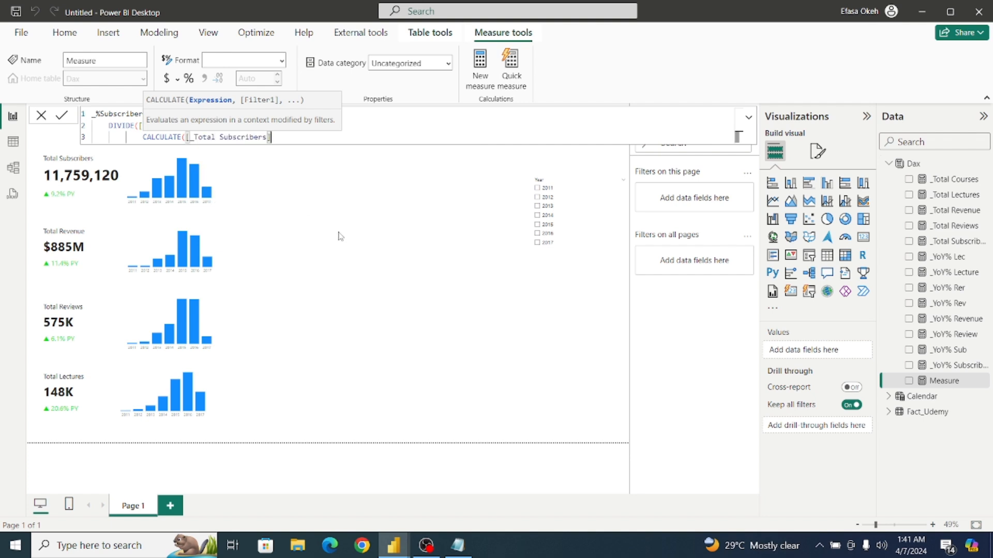
{"action": "type", "text": ","}
{"action": "key", "text": "shift+Return"}
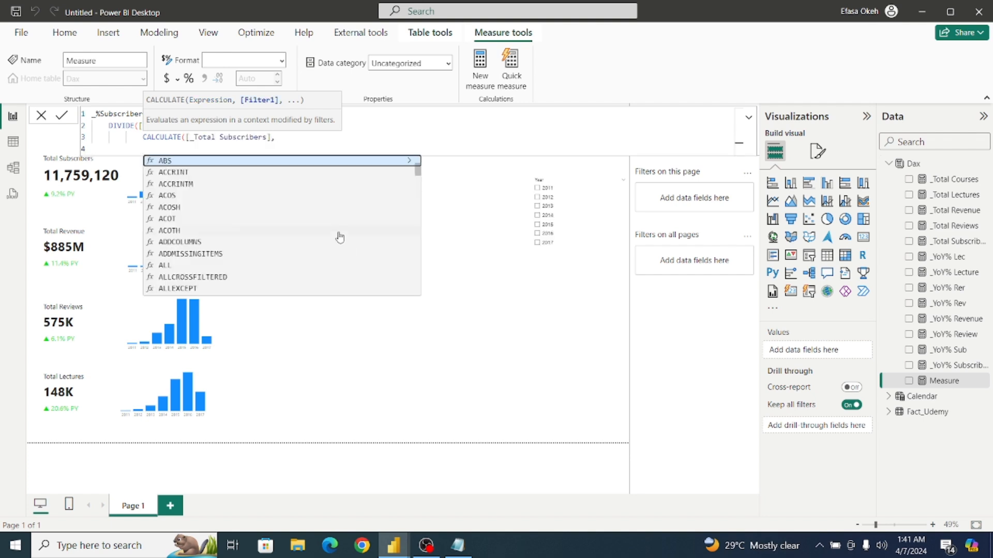
Add ALL(Fact_Udemy[subject]) as the filter argument of the CALCULATE function.
{"action": "type", "text": "A"}
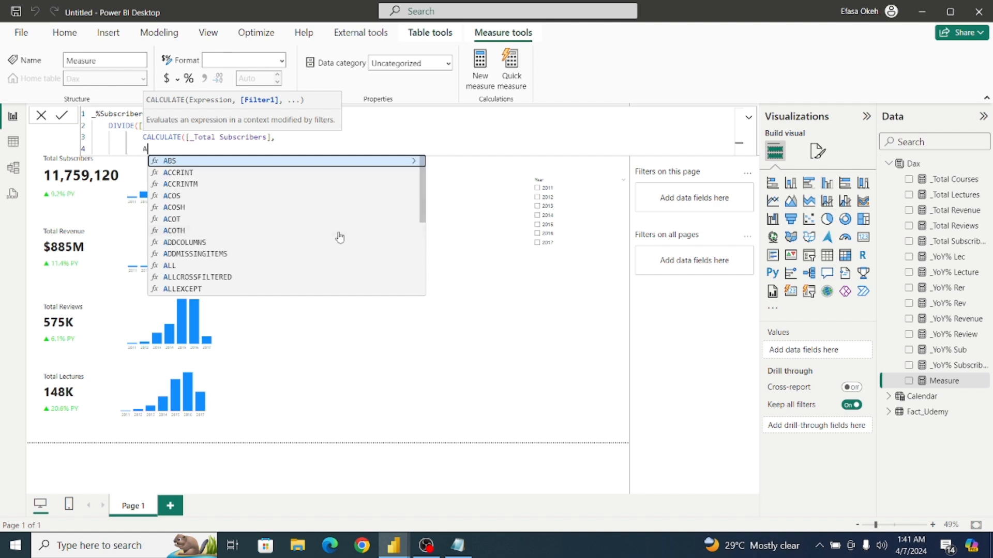
{"action": "type", "text": "ll"}
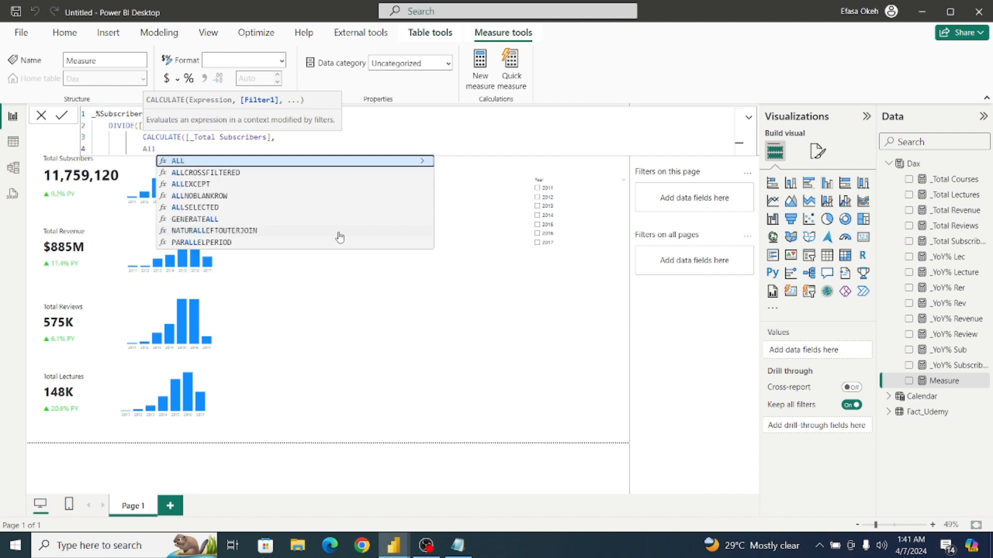
{"action": "left_click", "coordinate": [316, 162]}
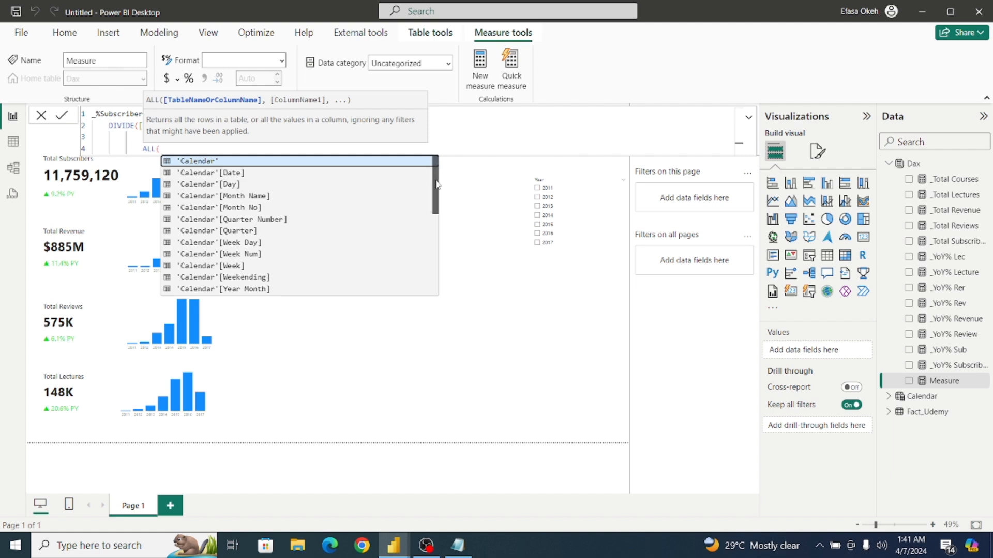
{"action": "left_click_drag", "start_coordinate": [437, 183], "coordinate": [433, 275]}
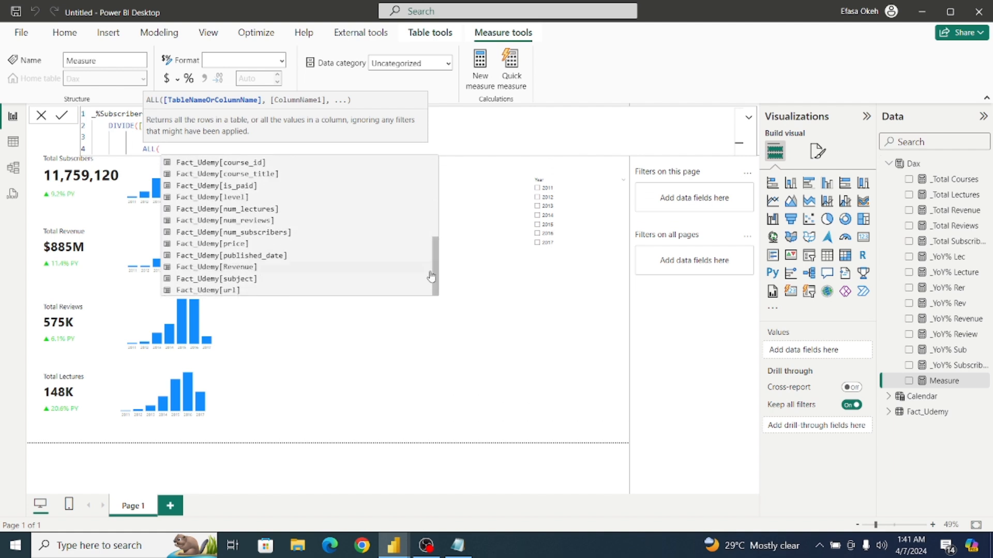
{"action": "left_click", "coordinate": [247, 282]}
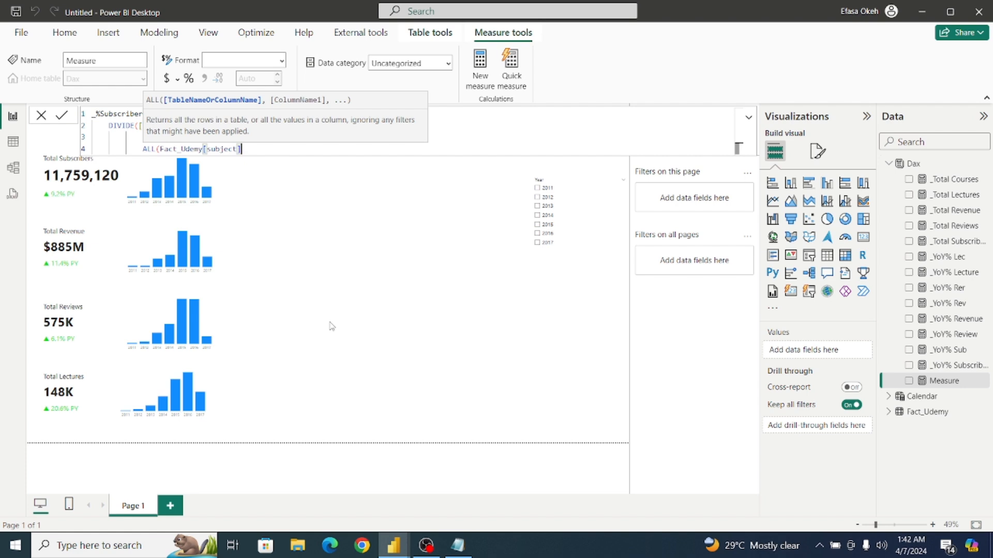
{"action": "type", "text": ")"}
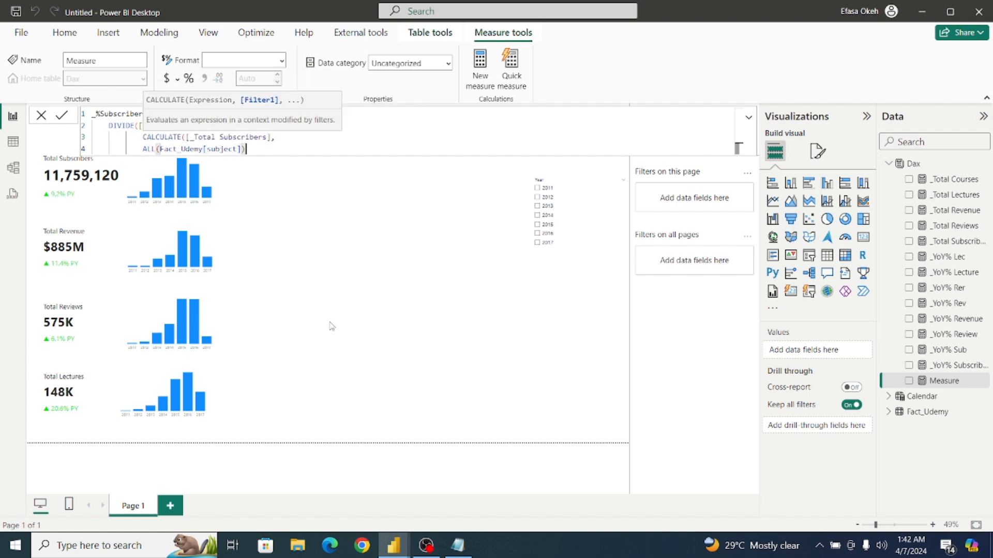
{"action": "key", "text": "shift+Return"}
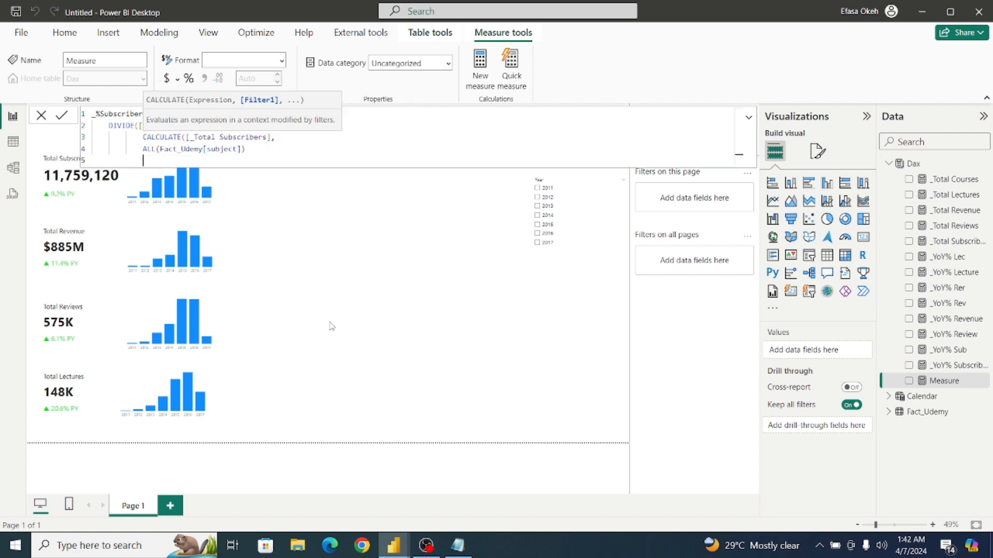
Close the CALCULATE and DIVIDE functions on separate lines and commit the _%Subscribers measure.
{"action": "type", "text": ")"}
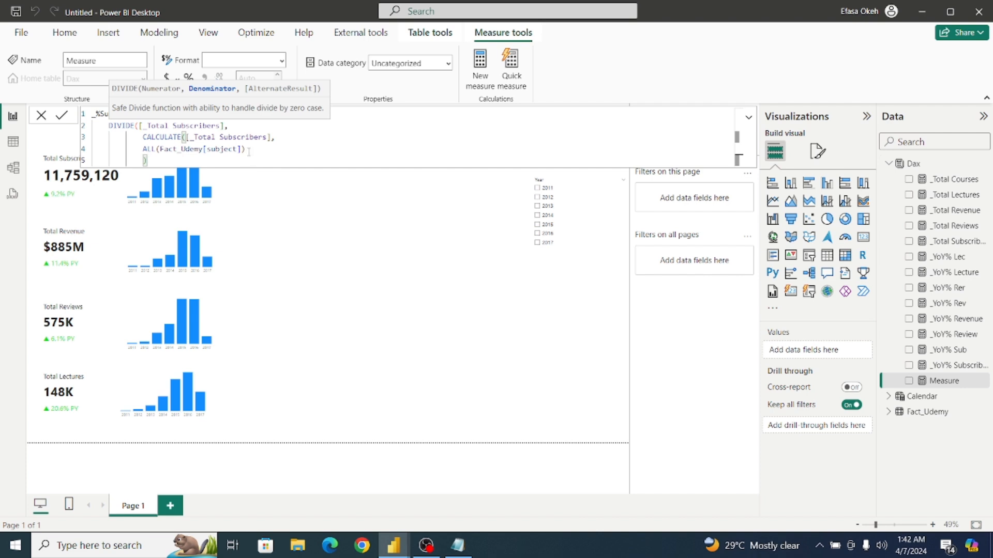
{"action": "key", "text": "shift+Return"}
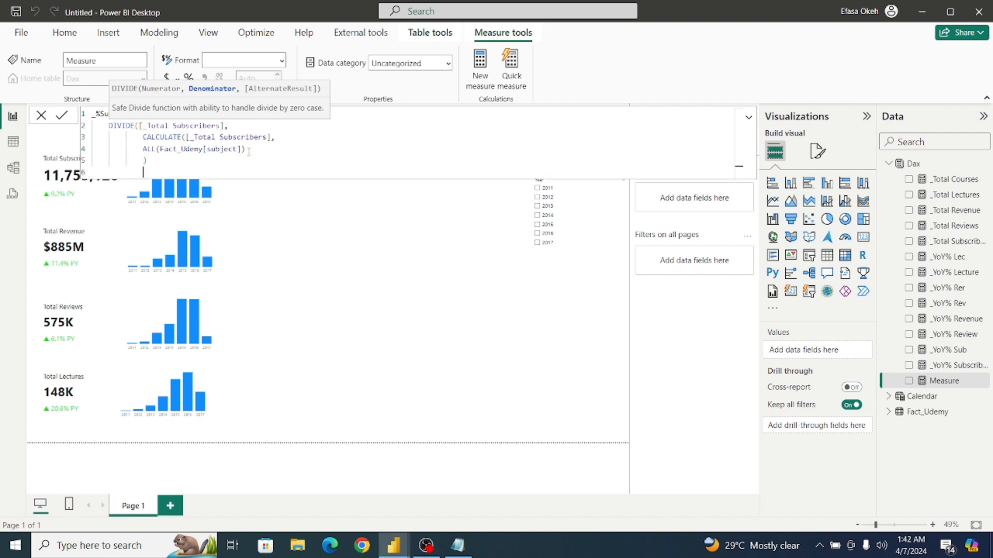
{"action": "type", "text": ")"}
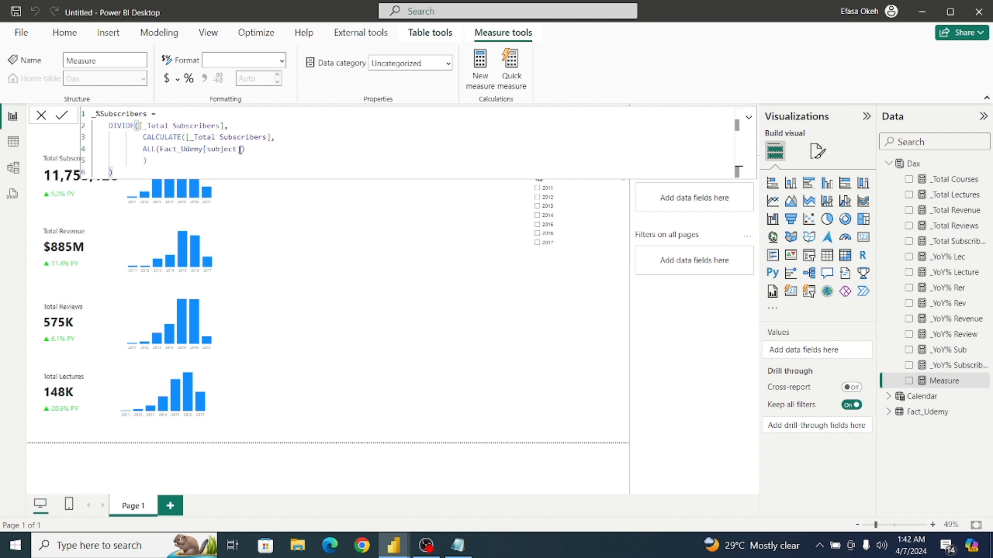
{"action": "left_click", "coordinate": [62, 118]}
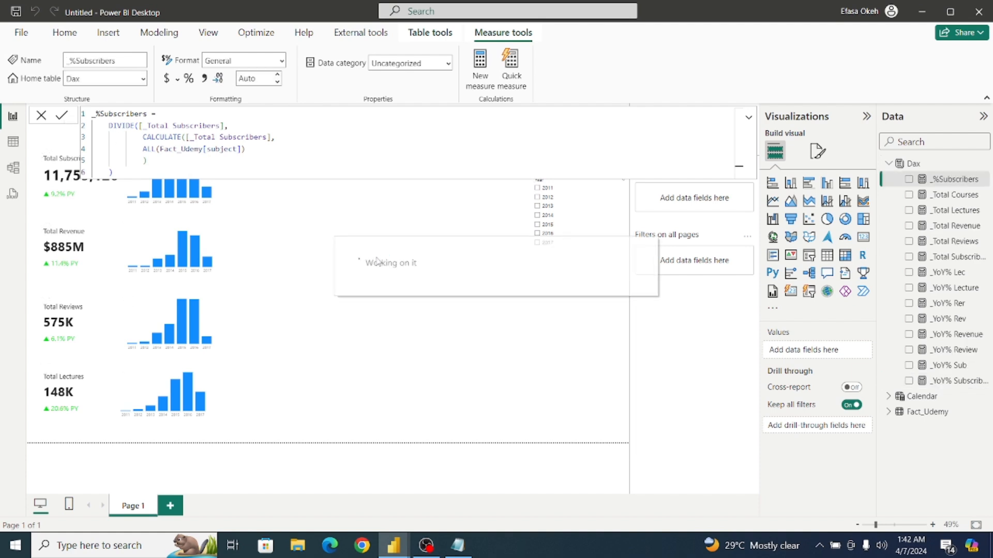
{"action": "left_click", "coordinate": [352, 257]}
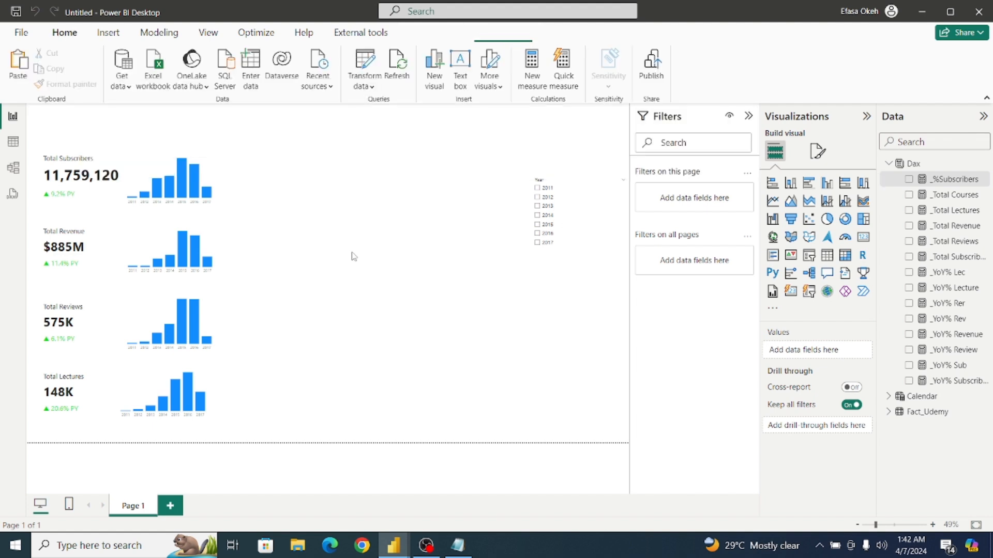
Insert a table visual, enlarge it between the bar charts and the Year slicer, and add the Fact_Udemy subject field.
{"action": "left_click", "coordinate": [826, 255]}
{"action": "left_click_drag", "start_coordinate": [350, 218], "coordinate": [444, 314]}
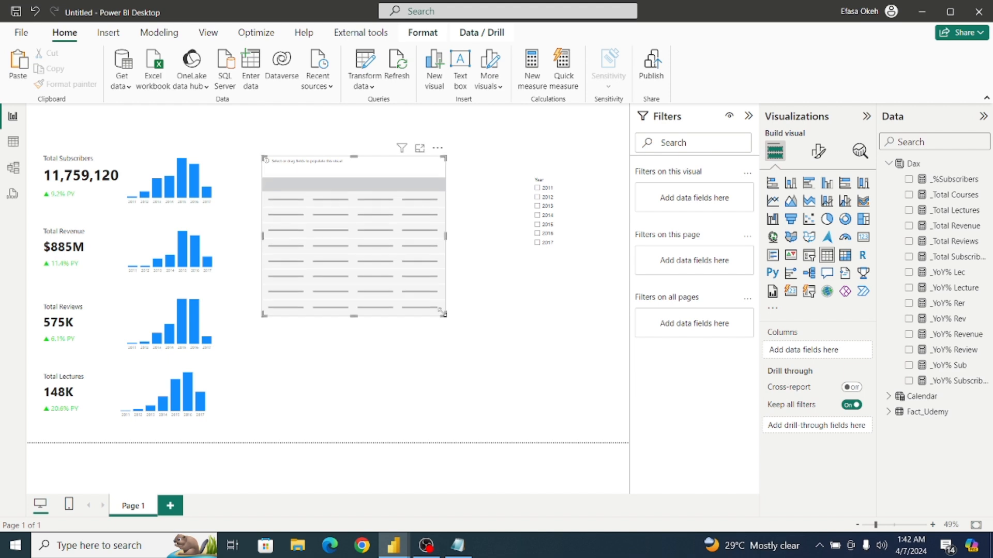
{"action": "left_click", "coordinate": [888, 413]}
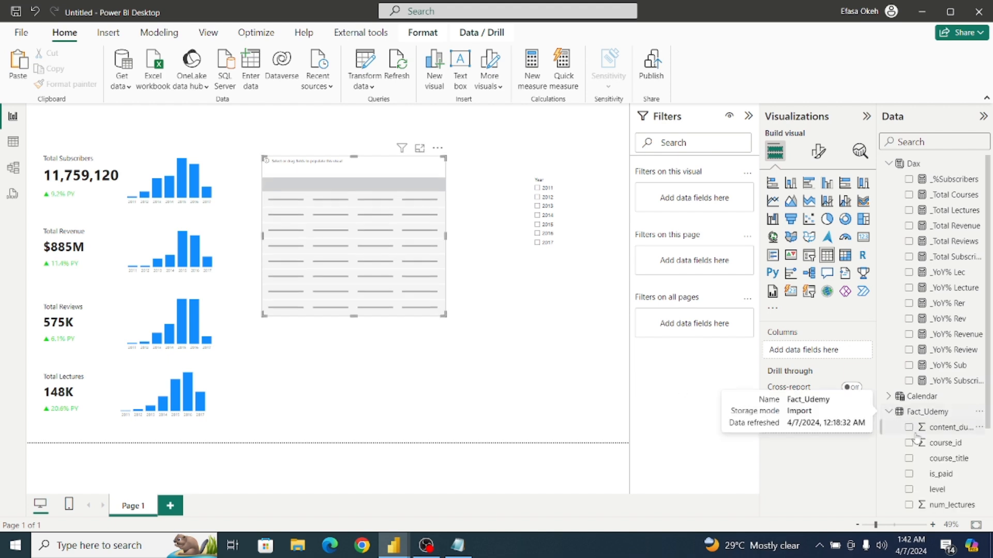
{"action": "scroll", "coordinate": [990, 481], "scroll_direction": "down", "scroll_amount": 3}
{"action": "scroll", "coordinate": [990, 481], "scroll_direction": "down", "scroll_amount": 1}
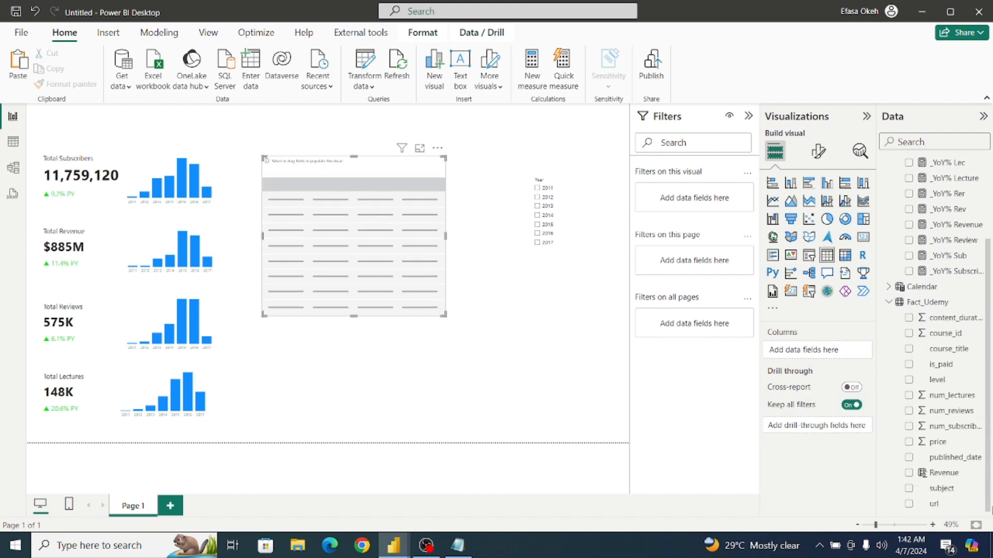
{"action": "left_click", "coordinate": [909, 489]}
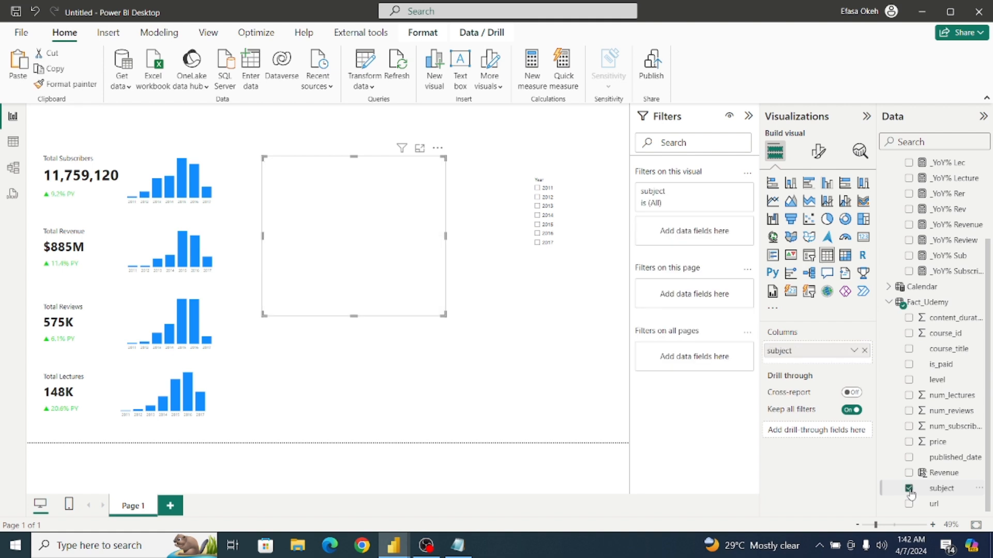
Add the _%Subscribers measure as a second column of the subject table.
{"action": "scroll", "coordinate": [990, 411], "scroll_direction": "up", "scroll_amount": 3}
{"action": "scroll", "coordinate": [990, 411], "scroll_direction": "up", "scroll_amount": 1}
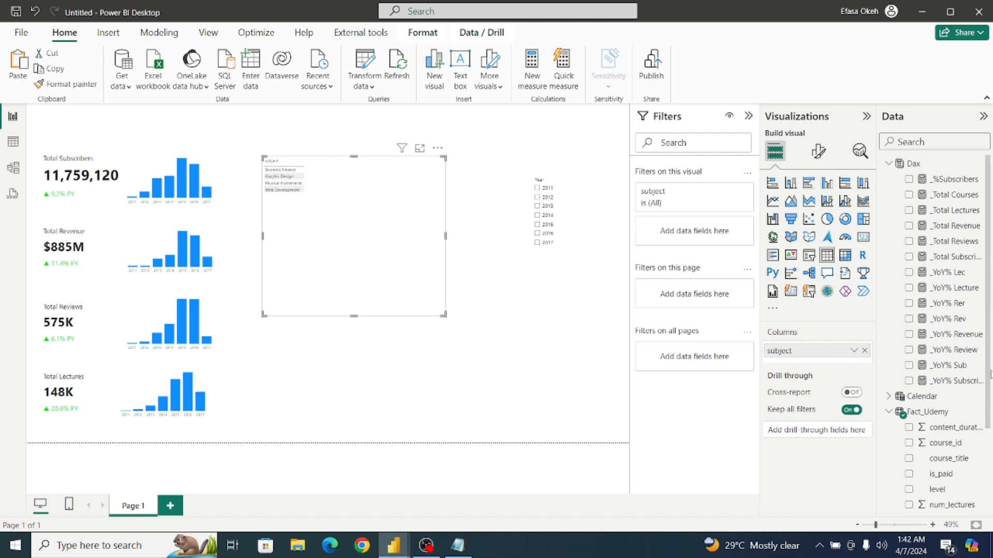
{"action": "left_click", "coordinate": [909, 179]}
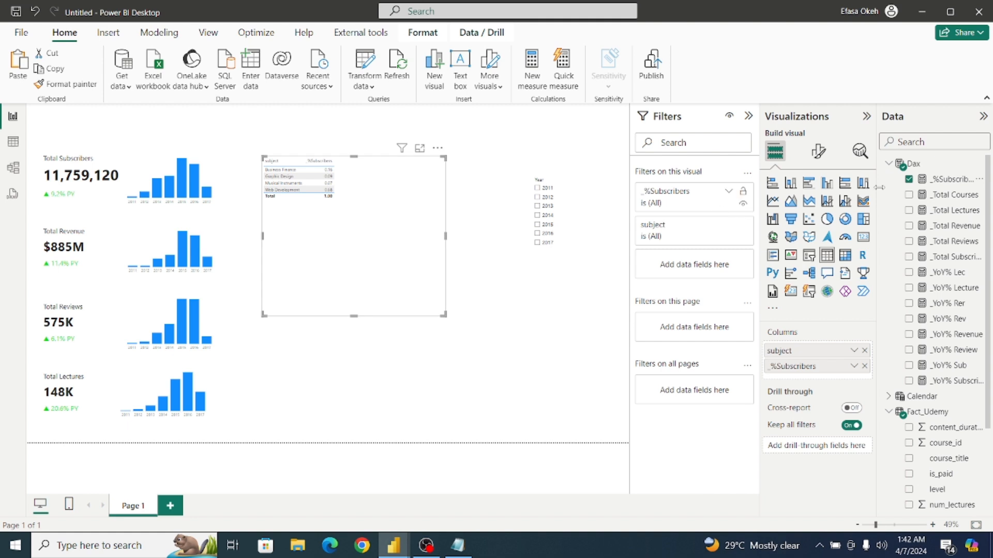
Set the global font size of the subject table's grid to 21.
{"action": "left_click", "coordinate": [818, 151]}
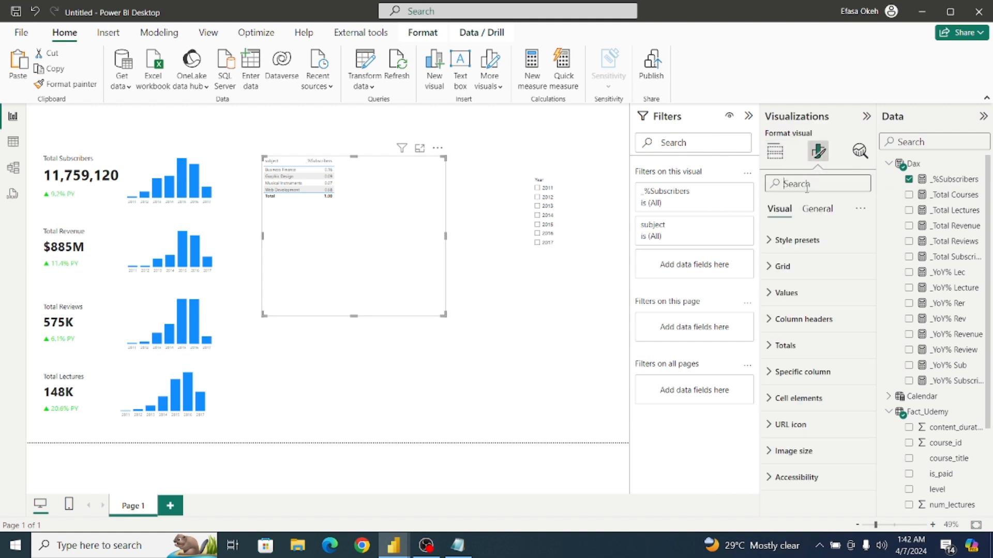
{"action": "left_click", "coordinate": [806, 184]}
{"action": "type", "text": "glo"}
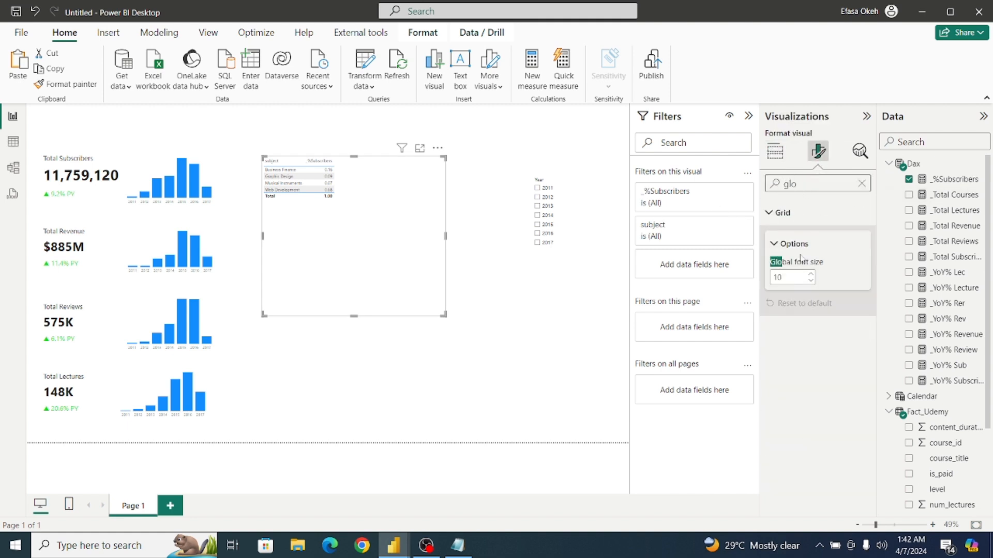
{"action": "left_click", "coordinate": [810, 278]}
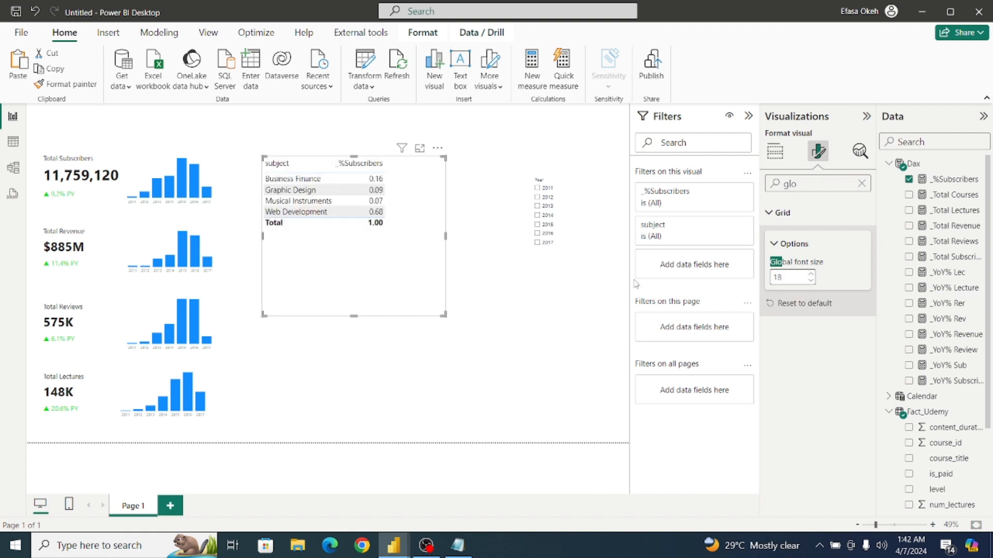
{"action": "left_click", "coordinate": [810, 274]}
{"action": "left_click", "coordinate": [810, 275]}
{"action": "left_click", "coordinate": [810, 275]}
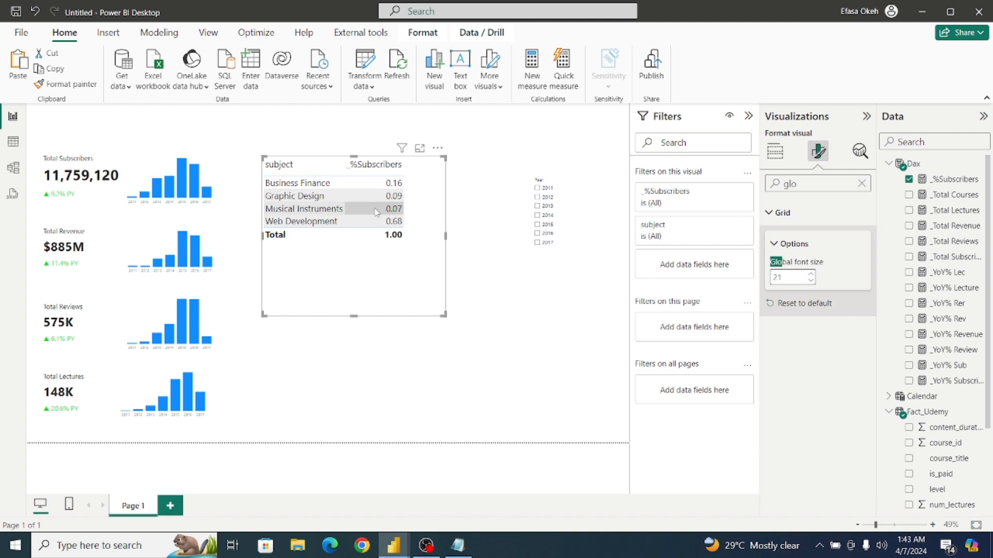
Format the _%Subscribers measure as a percentage with two decimal places.
{"action": "left_click", "coordinate": [950, 179]}
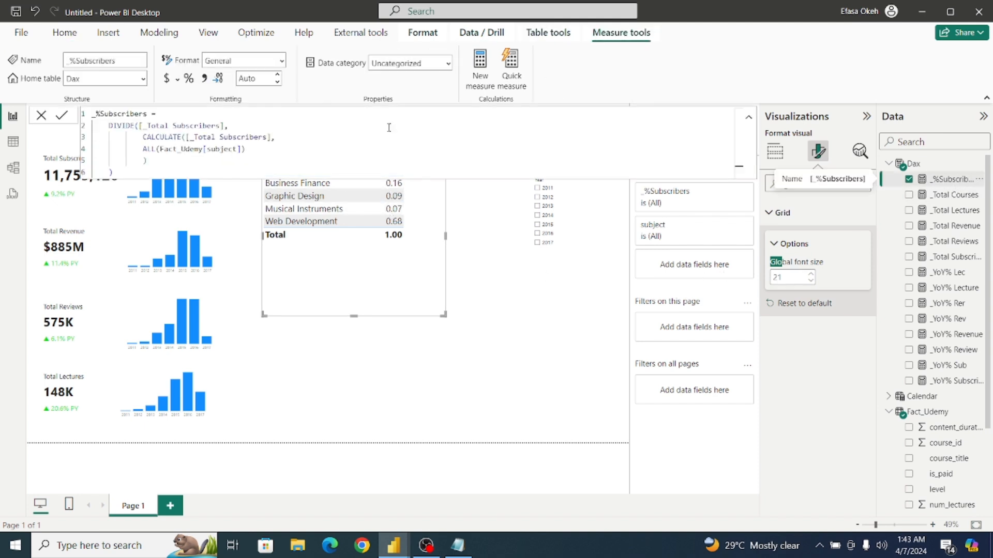
{"action": "left_click", "coordinate": [189, 78]}
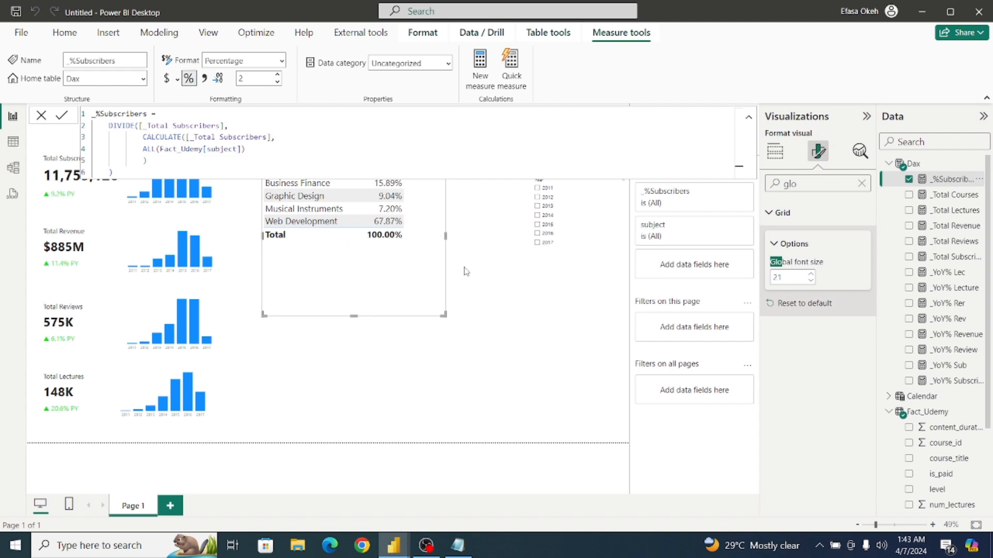
{"action": "left_click", "coordinate": [465, 271]}
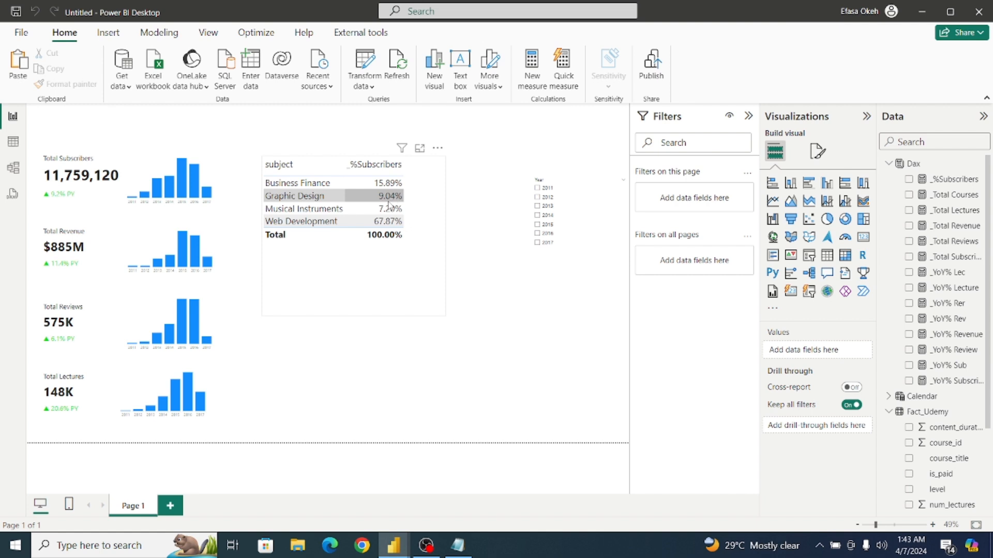
Check the subject percentages by filtering the Year slicer on single years from 2012 up to 2017, and clear the slicer selection.
{"action": "left_click", "coordinate": [537, 198]}
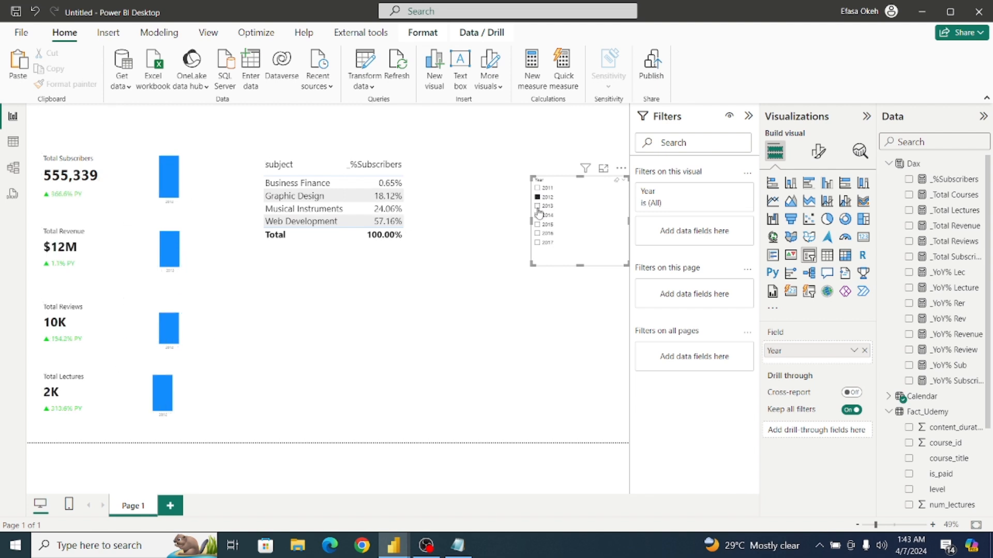
{"action": "left_click", "coordinate": [537, 207]}
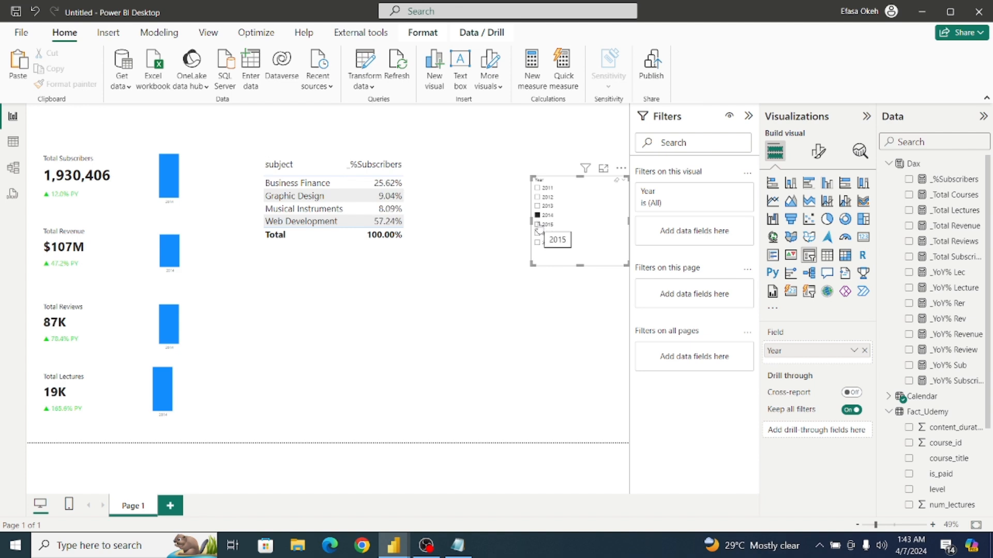
{"action": "left_click", "coordinate": [537, 227]}
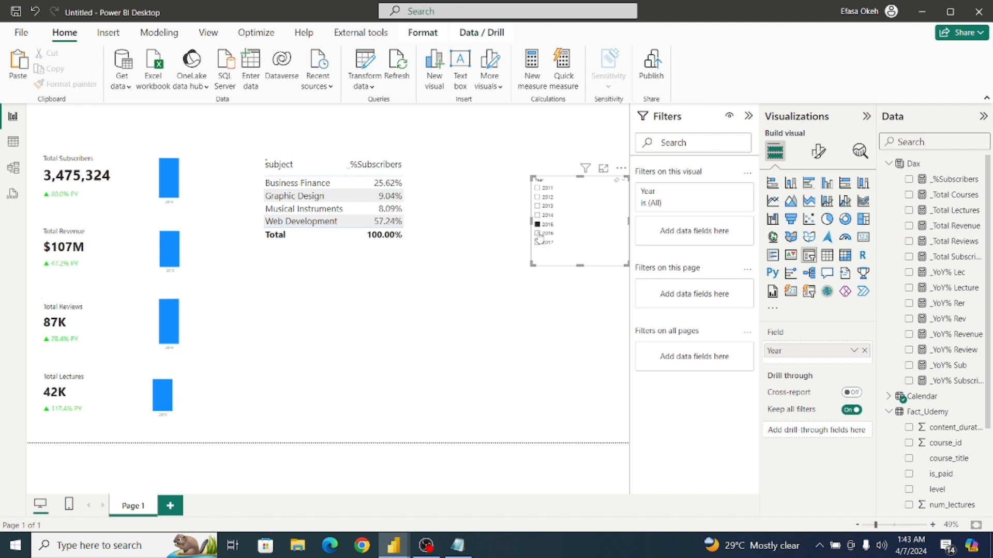
{"action": "left_click", "coordinate": [538, 235]}
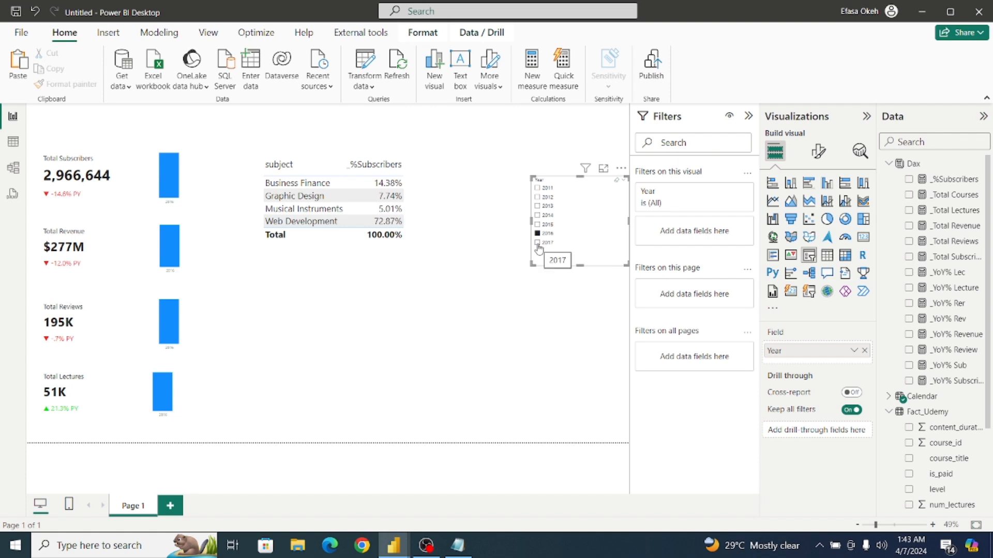
{"action": "left_click", "coordinate": [538, 243]}
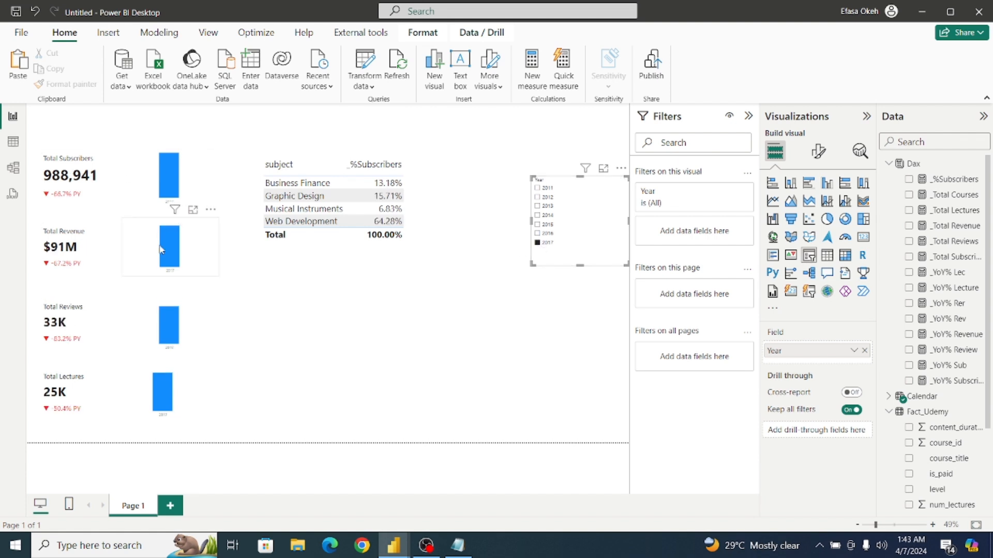
{"action": "left_click", "coordinate": [538, 244]}
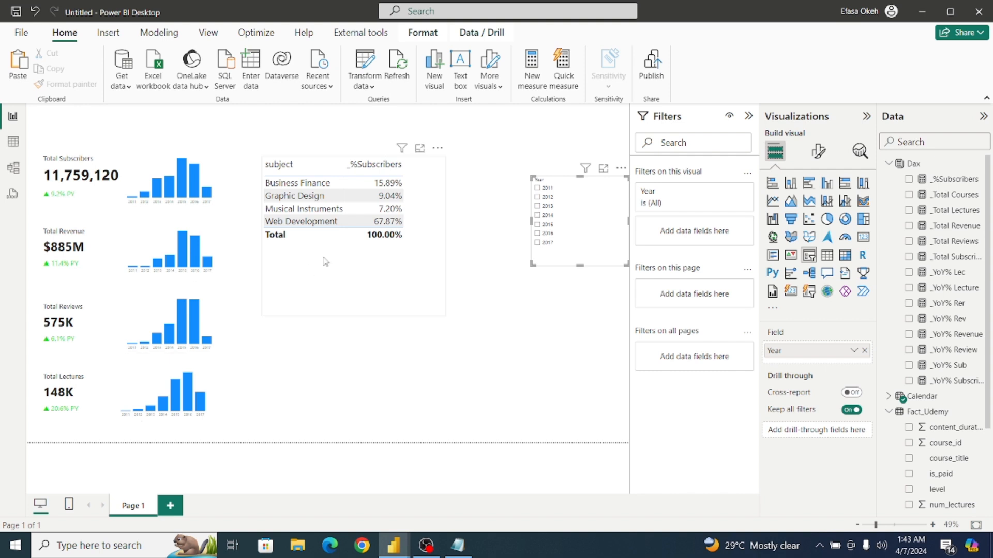
Shrink the subject table to fit its rows and remove it from the report page.
{"action": "left_click", "coordinate": [419, 261]}
{"action": "left_click_drag", "start_coordinate": [444, 314], "coordinate": [417, 240]}
{"action": "left_click", "coordinate": [423, 148]}
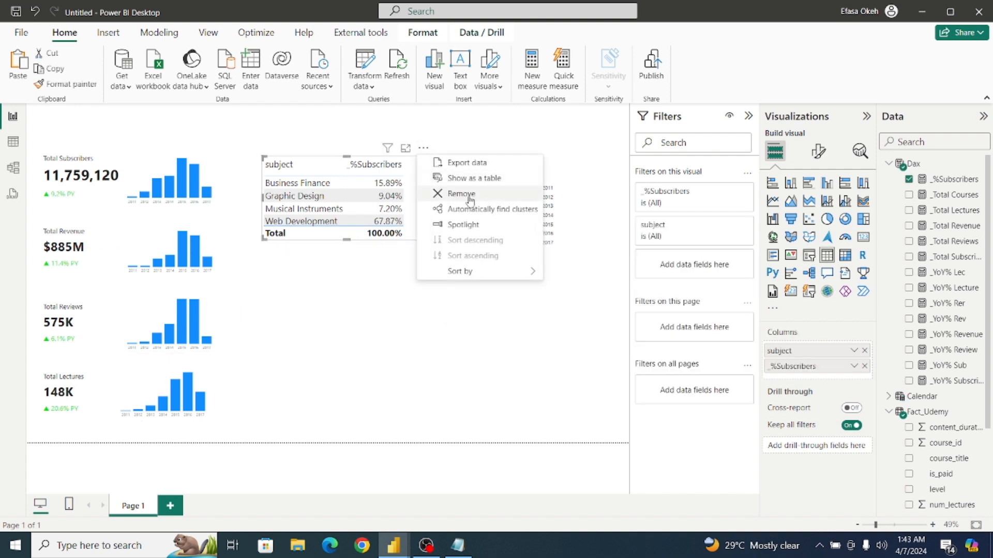
{"action": "left_click", "coordinate": [470, 195]}
Copy the full _%Subscribers formula and paste it into a new measure in the Dax table.
{"action": "left_click", "coordinate": [962, 181]}
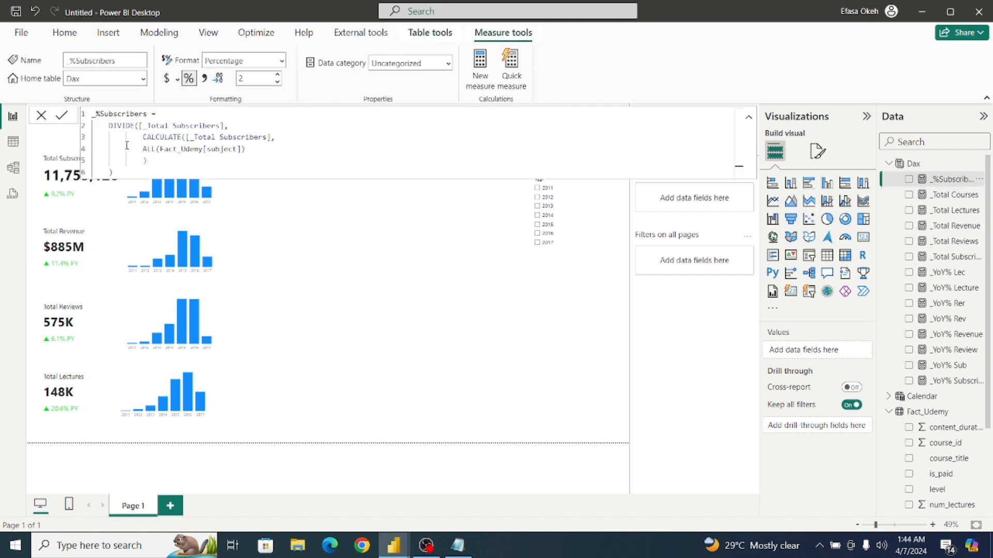
{"action": "left_click_drag", "start_coordinate": [119, 172], "coordinate": [79, 98]}
{"action": "key", "text": "ctrl+c"}
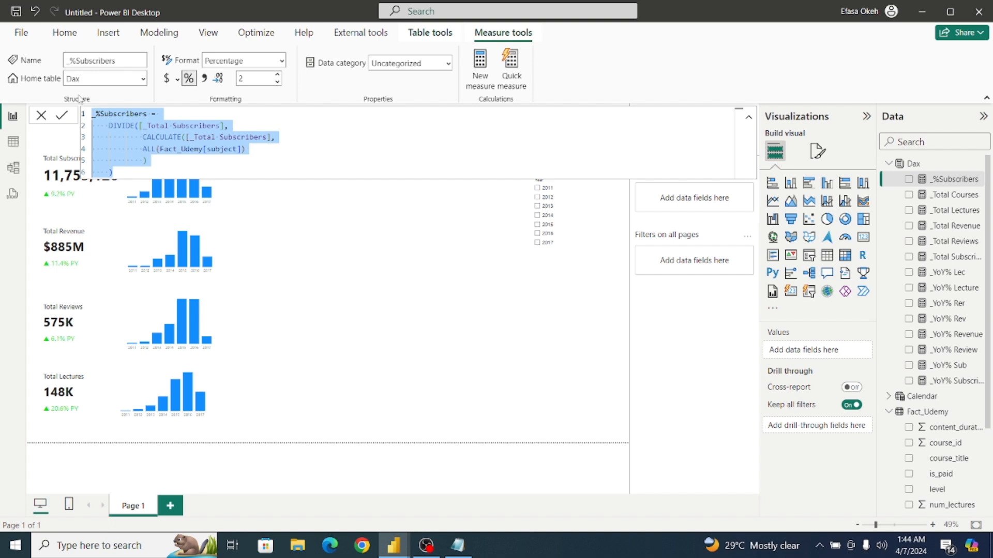
{"action": "left_click", "coordinate": [324, 204]}
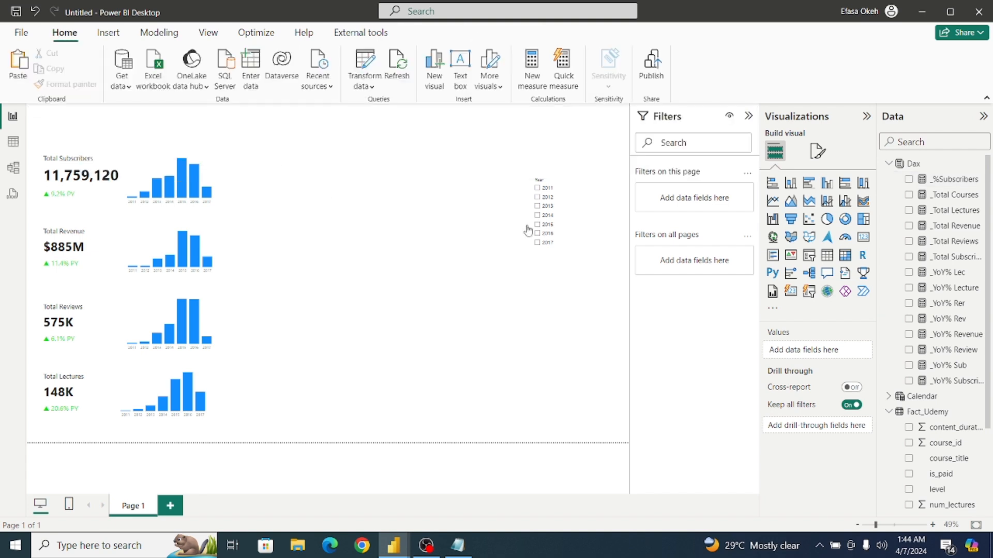
{"action": "left_click", "coordinate": [939, 167]}
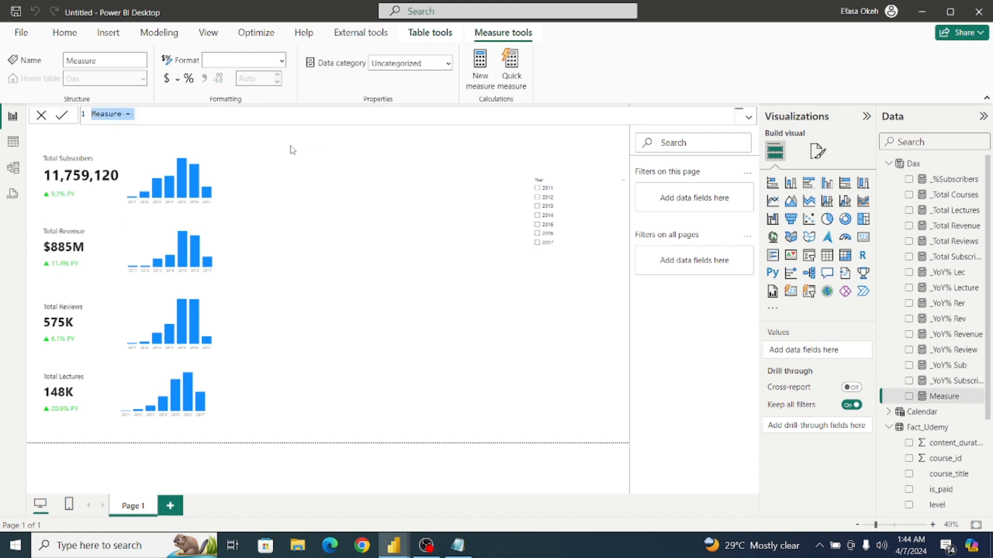
{"action": "key", "text": "ctrl+v"}
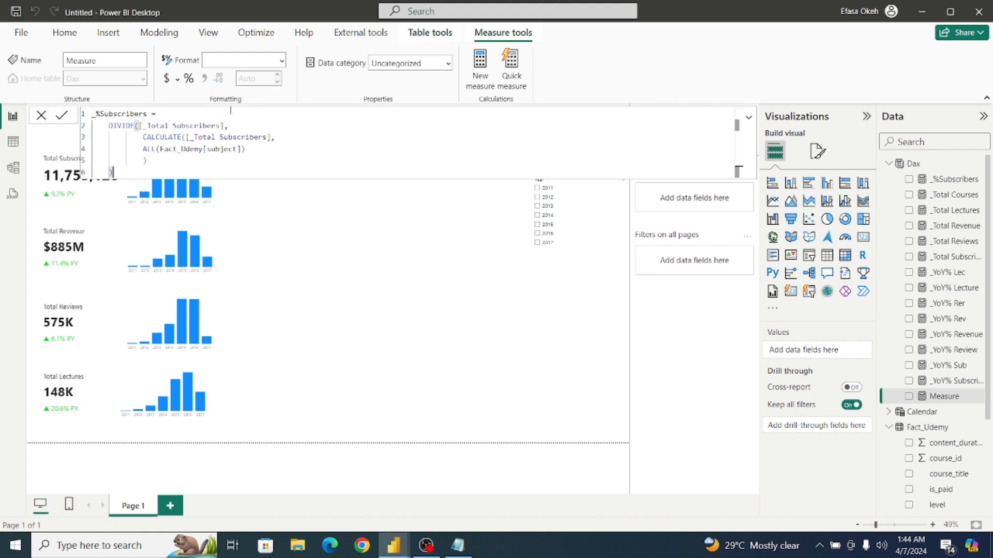
Change the name in the pasted formula to _%Revenue.
{"action": "double_click", "coordinate": [143, 114]}
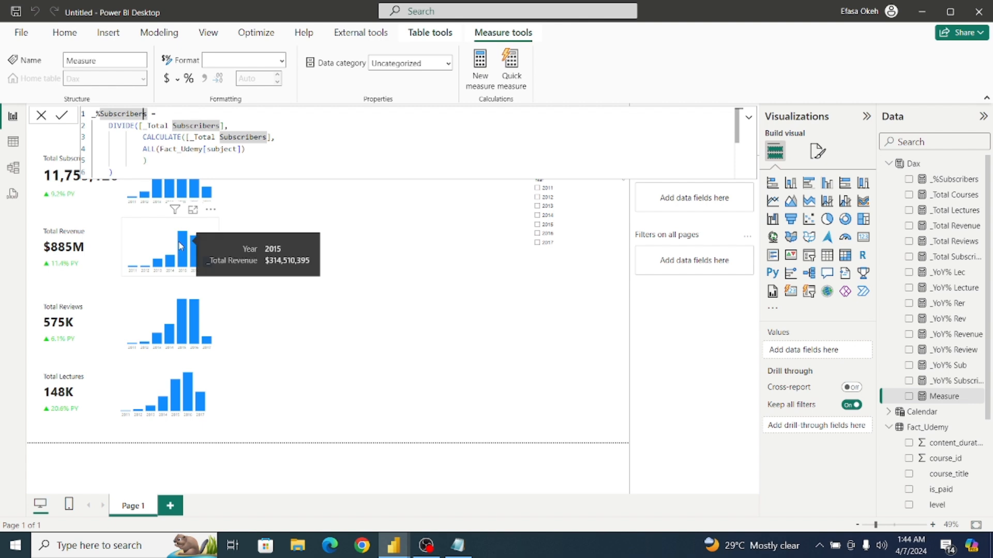
{"action": "key", "text": "BackSpace"}
{"action": "key", "text": "BackSpace"}
{"action": "key", "text": "BackSpace"}
{"action": "key", "text": "BackSpace"}
{"action": "key", "text": "BackSpace"}
{"action": "key", "text": "BackSpace"}
{"action": "key", "text": "BackSpace"}
{"action": "key", "text": "BackSpace"}
{"action": "key", "text": "BackSpace"}
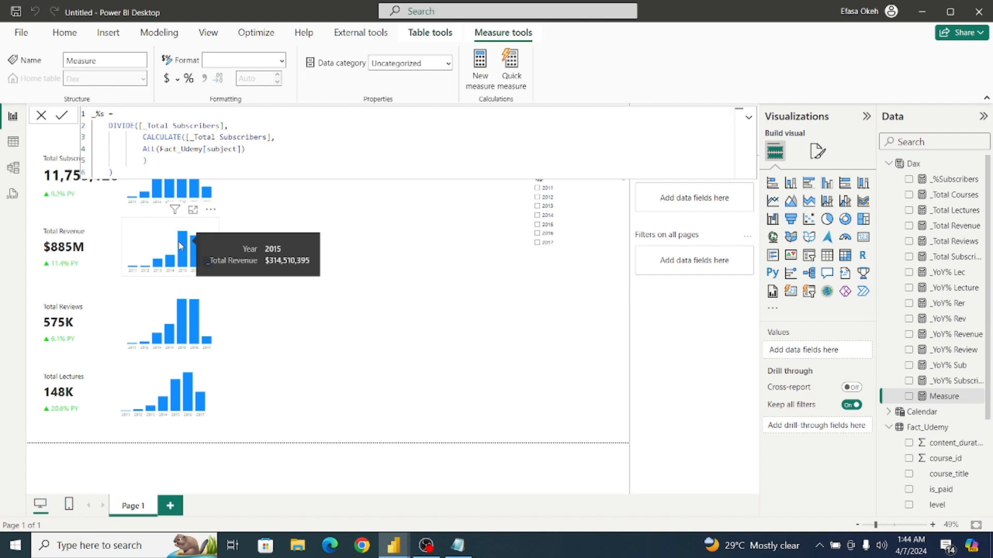
{"action": "type", "text": "Revenue"}
{"action": "key", "text": "Delete"}
Replace the DIVIDE numerator in the _%Revenue formula with [_Total Revenue].
{"action": "left_click", "coordinate": [221, 126]}
{"action": "key", "text": "BackSpace"}
{"action": "key", "text": "BackSpace"}
{"action": "key", "text": "BackSpace"}
{"action": "key", "text": "BackSpace"}
{"action": "key", "text": "BackSpace"}
{"action": "key", "text": "BackSpace"}
{"action": "key", "text": "BackSpace"}
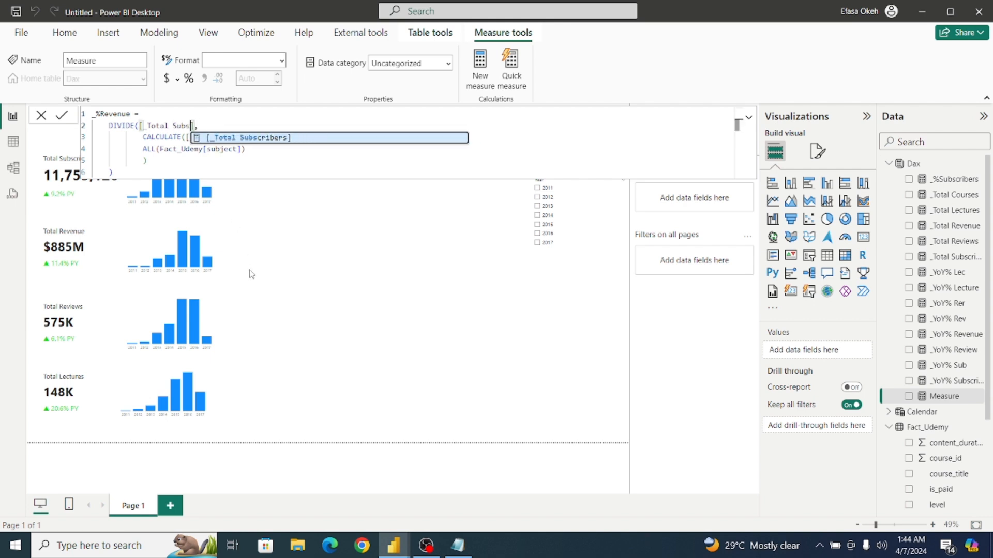
{"action": "key", "text": "BackSpace"}
{"action": "key", "text": "BackSpace"}
{"action": "key", "text": "BackSpace"}
{"action": "key", "text": "BackSpace"}
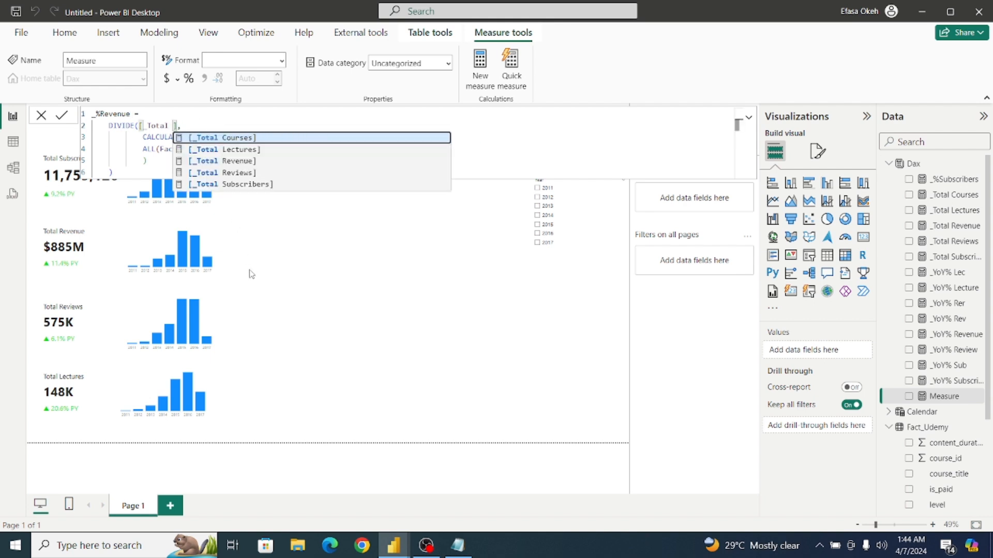
{"action": "left_click", "coordinate": [235, 161]}
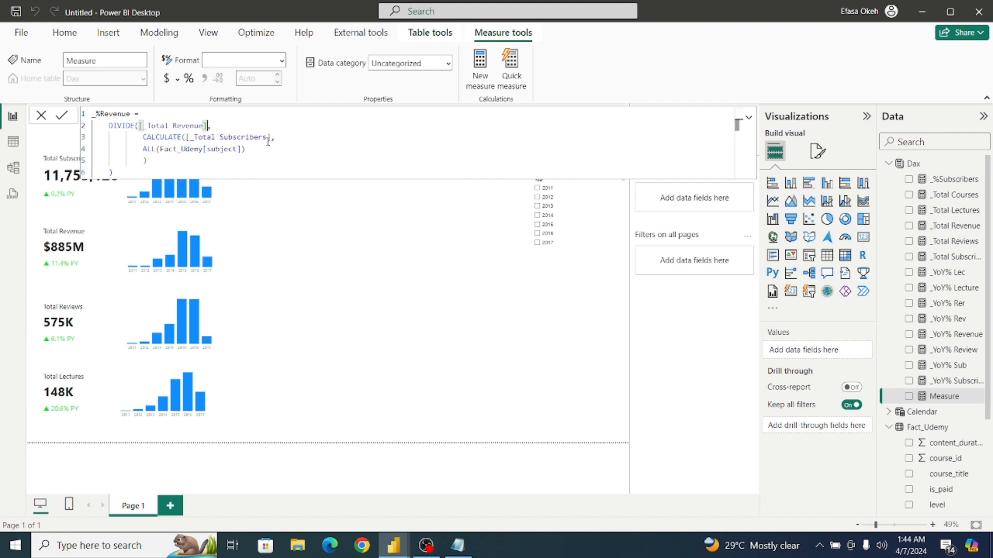
Replace the CALCULATE expression in the _%Revenue formula with [_Total Revenue] and commit the measure.
{"action": "left_click", "coordinate": [268, 138]}
{"action": "key", "text": "BackSpace"}
{"action": "key", "text": "BackSpace"}
{"action": "key", "text": "BackSpace"}
{"action": "key", "text": "BackSpace"}
{"action": "key", "text": "BackSpace"}
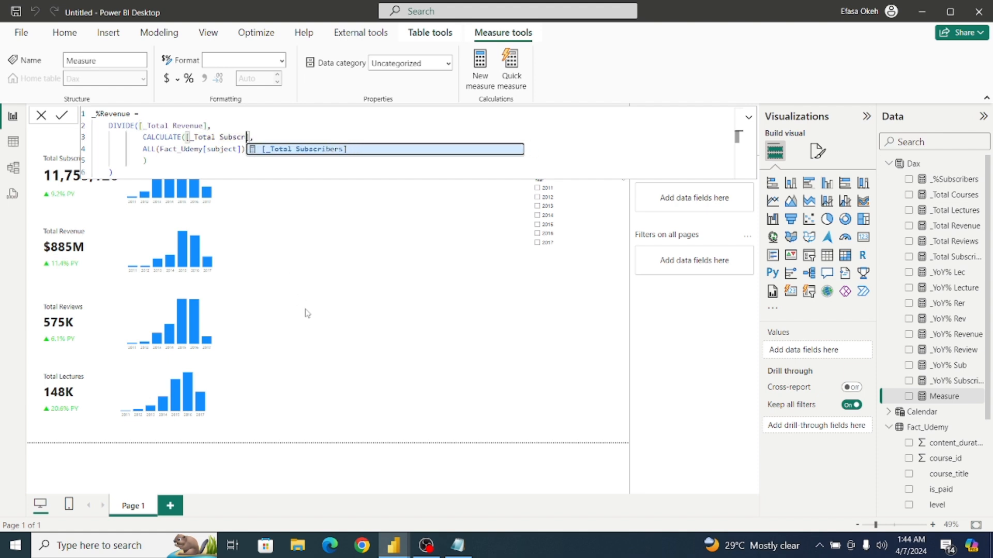
{"action": "key", "text": "BackSpace"}
{"action": "key", "text": "BackSpace"}
{"action": "key", "text": "BackSpace"}
{"action": "key", "text": "BackSpace"}
{"action": "key", "text": "BackSpace"}
{"action": "key", "text": "BackSpace"}
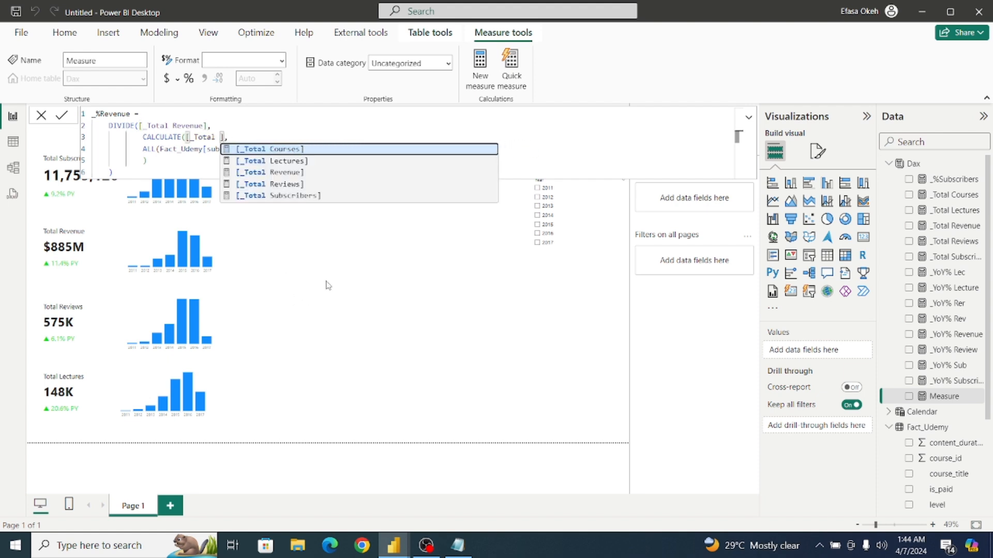
{"action": "left_click", "coordinate": [288, 173]}
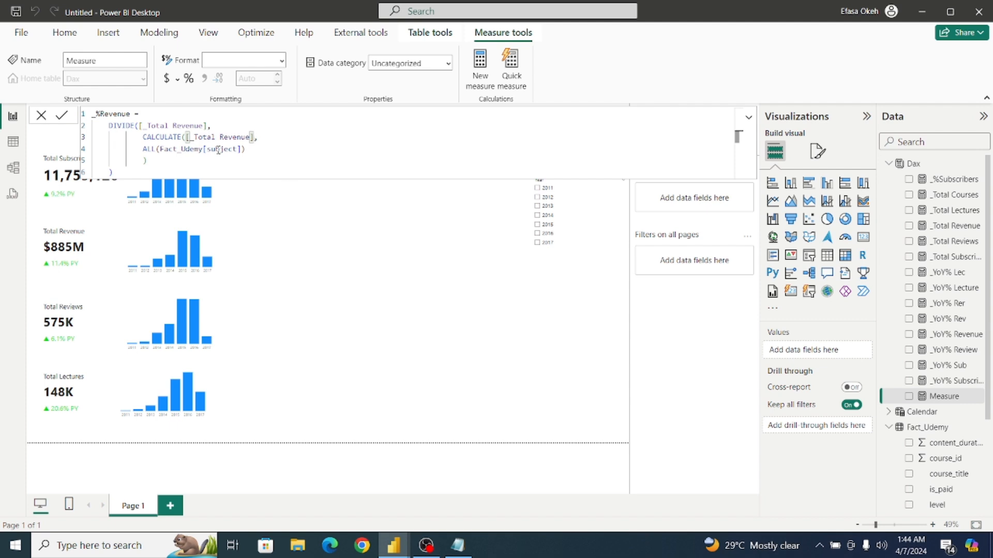
{"action": "type", "text": ","}
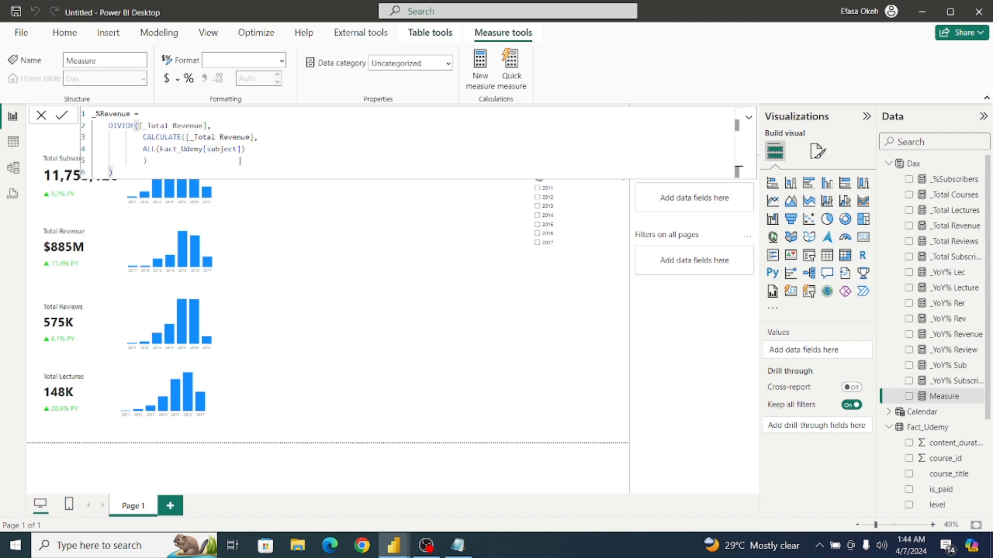
{"action": "left_click", "coordinate": [61, 114]}
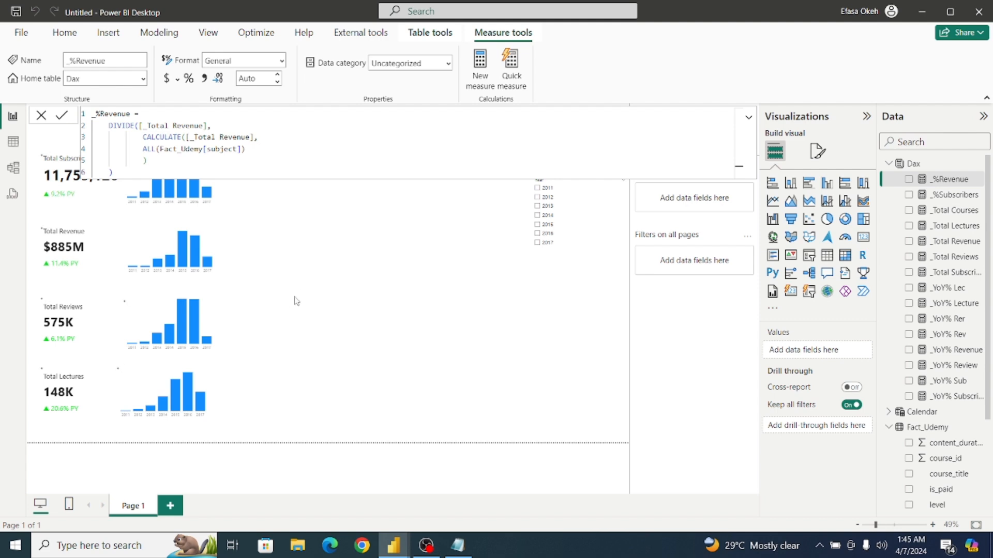
{"action": "left_click", "coordinate": [297, 257]}
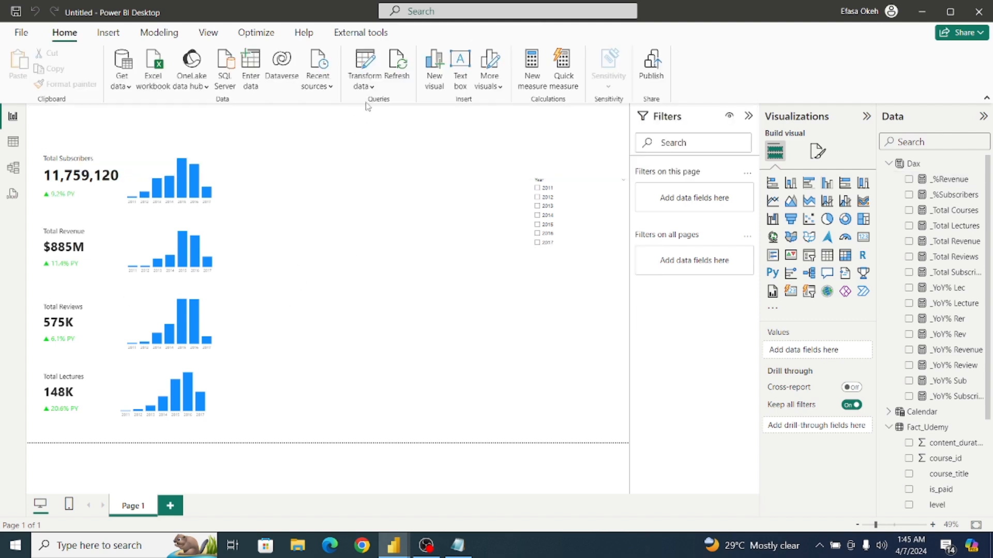
Create another measure in the Dax table from the copied _%Subscribers formula and name it _%Reviews.
{"action": "left_click", "coordinate": [912, 164]}
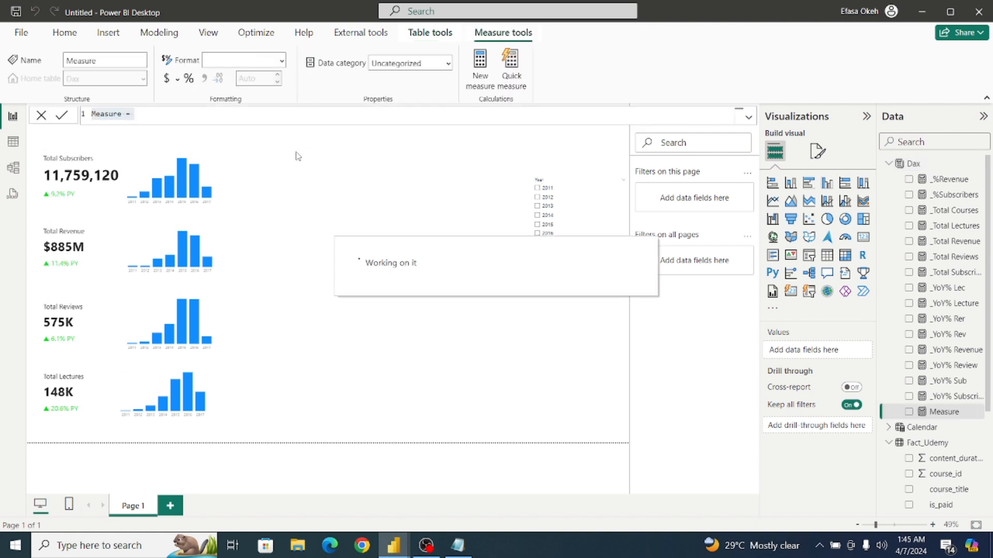
{"action": "key", "text": "ctrl+v"}
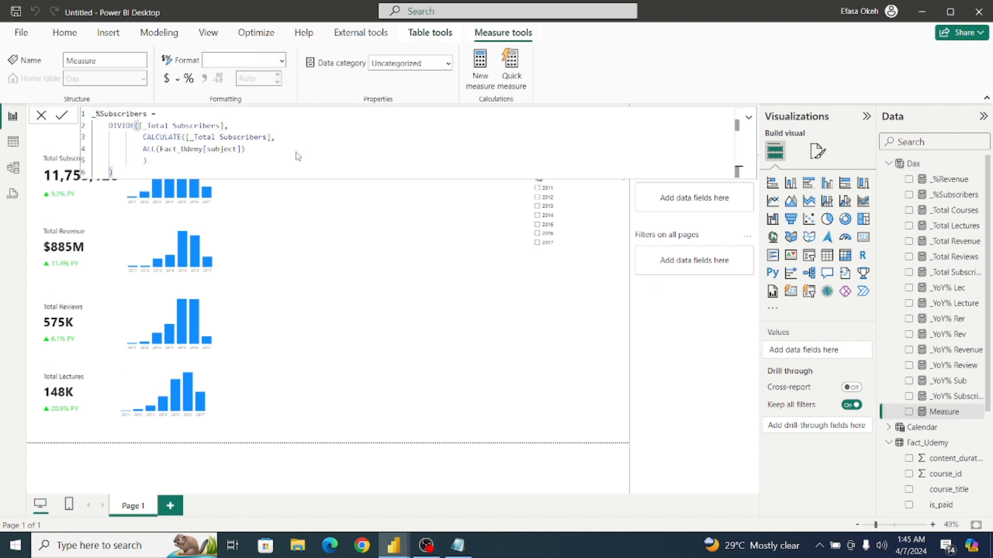
{"action": "left_click", "coordinate": [148, 114]}
{"action": "key", "text": "BackSpace"}
{"action": "key", "text": "BackSpace"}
{"action": "key", "text": "BackSpace"}
{"action": "key", "text": "BackSpace"}
{"action": "key", "text": "BackSpace"}
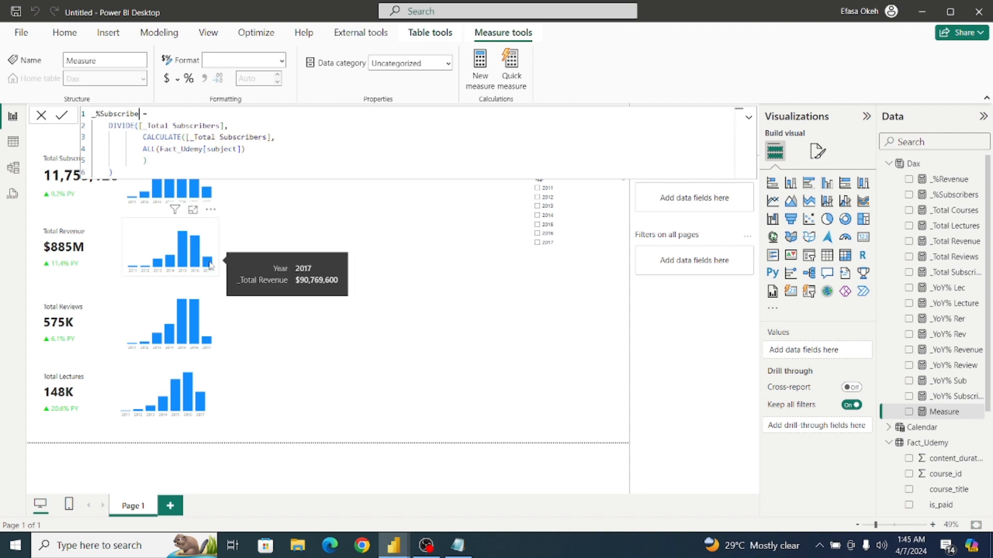
{"action": "key", "text": "BackSpace"}
{"action": "key", "text": "BackSpace"}
{"action": "key", "text": "BackSpace"}
{"action": "key", "text": "BackSpace"}
{"action": "key", "text": "BackSpace"}
{"action": "key", "text": "BackSpace"}
{"action": "type", "text": "Reviews"}
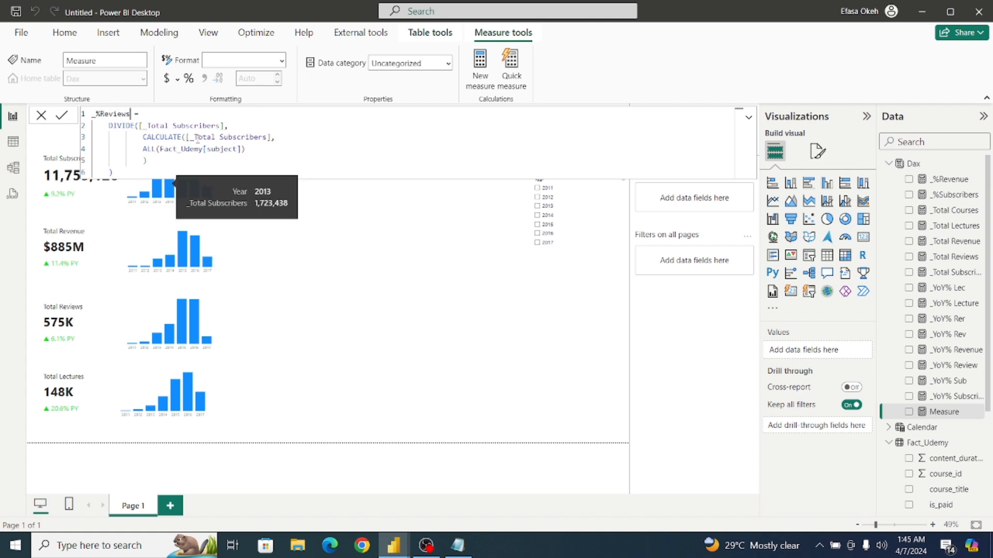
Replace the DIVIDE numerator in the _%Reviews formula with [_Total Reviews].
{"action": "left_click", "coordinate": [224, 126]}
{"action": "key", "text": "BackSpace"}
{"action": "key", "text": "BackSpace"}
{"action": "key", "text": "BackSpace"}
{"action": "key", "text": "BackSpace"}
{"action": "key", "text": "BackSpace"}
{"action": "key", "text": "BackSpace"}
{"action": "key", "text": "BackSpace"}
{"action": "key", "text": "BackSpace"}
{"action": "key", "text": "BackSpace"}
{"action": "key", "text": "BackSpace"}
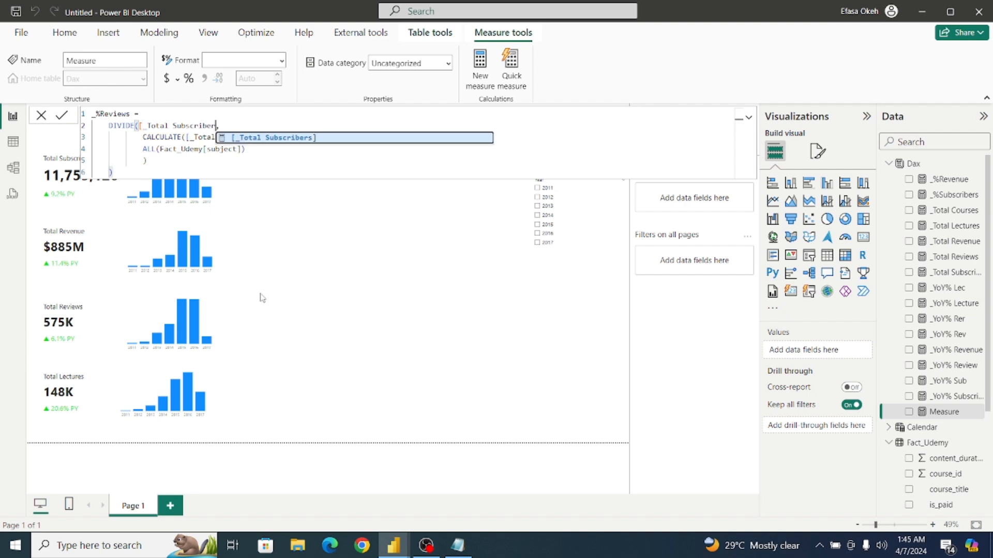
{"action": "key", "text": "BackSpace"}
{"action": "key", "text": "BackSpace"}
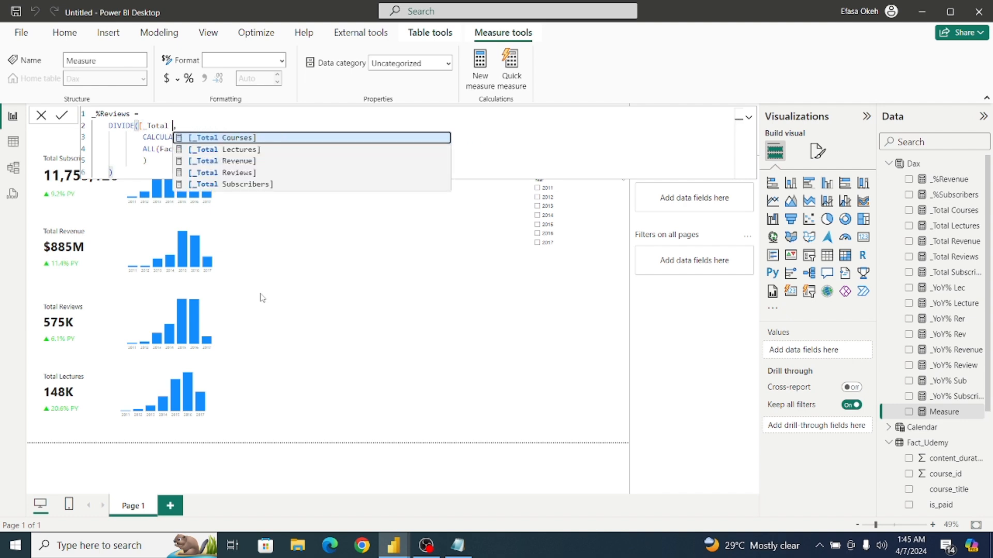
{"action": "left_click", "coordinate": [243, 173]}
Replace the CALCULATE expression in the _%Reviews formula with [_Total Reviews] and commit the measure.
{"action": "left_click", "coordinate": [271, 144]}
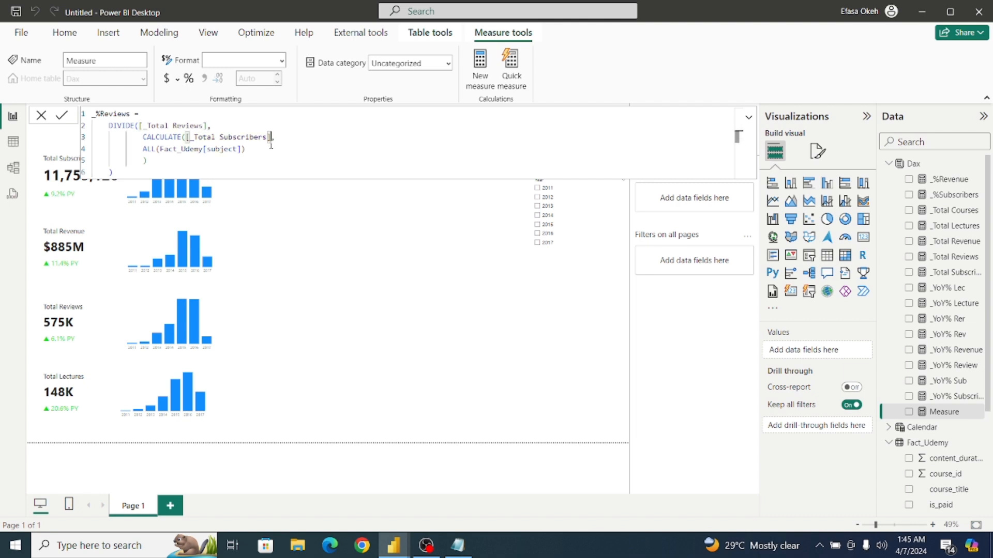
{"action": "key", "text": "BackSpace"}
{"action": "key", "text": "BackSpace"}
{"action": "key", "text": "BackSpace"}
{"action": "key", "text": "BackSpace"}
{"action": "key", "text": "BackSpace"}
{"action": "key", "text": "BackSpace"}
{"action": "key", "text": "BackSpace"}
{"action": "key", "text": "BackSpace"}
{"action": "key", "text": "BackSpace"}
{"action": "key", "text": "BackSpace"}
{"action": "key", "text": "BackSpace"}
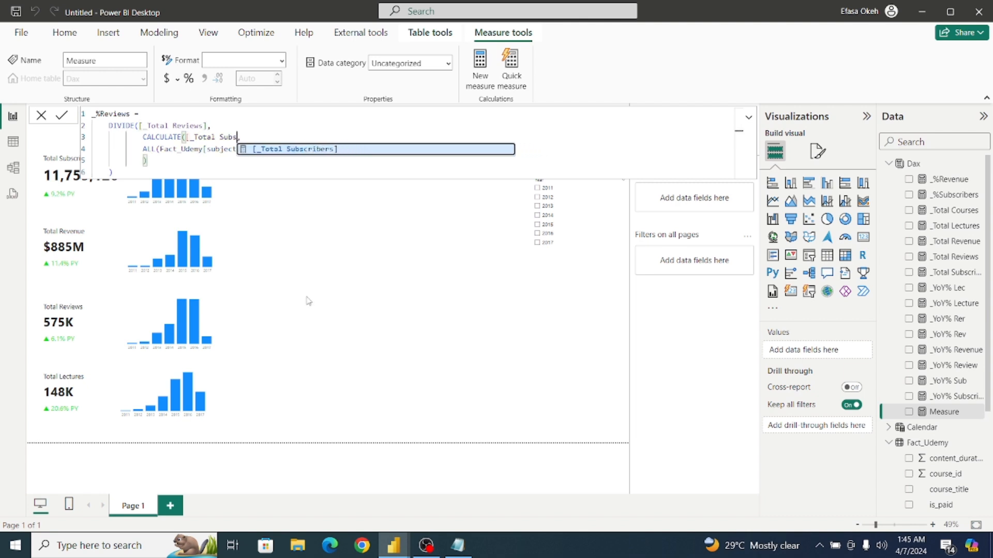
{"action": "key", "text": "BackSpace"}
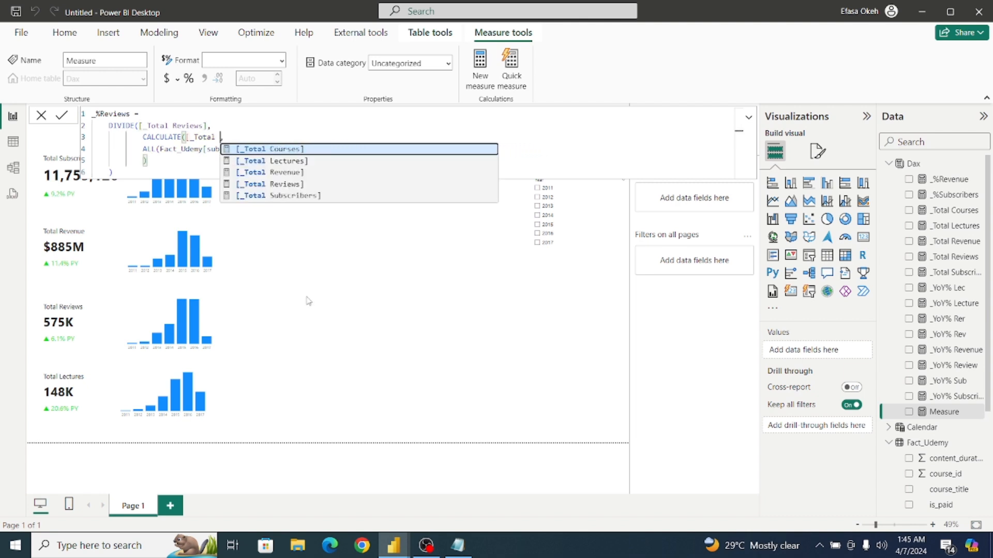
{"action": "left_click", "coordinate": [298, 182]}
{"action": "left_click", "coordinate": [279, 162]}
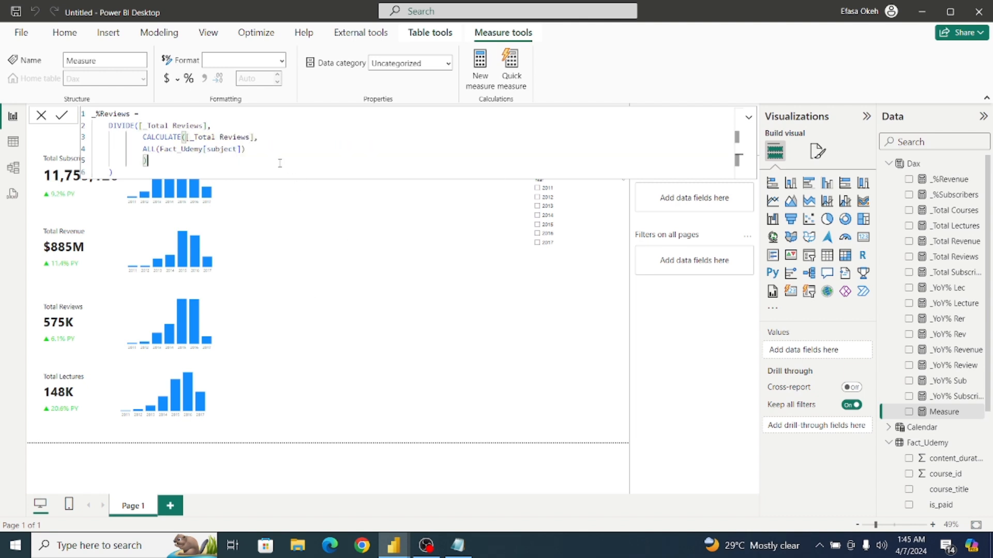
{"action": "left_click", "coordinate": [62, 119]}
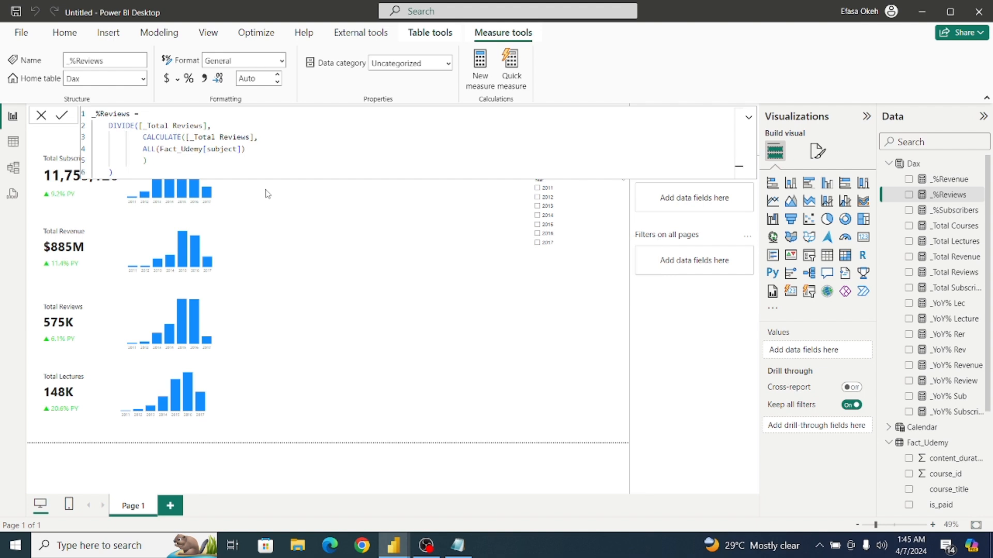
{"action": "left_click", "coordinate": [268, 194]}
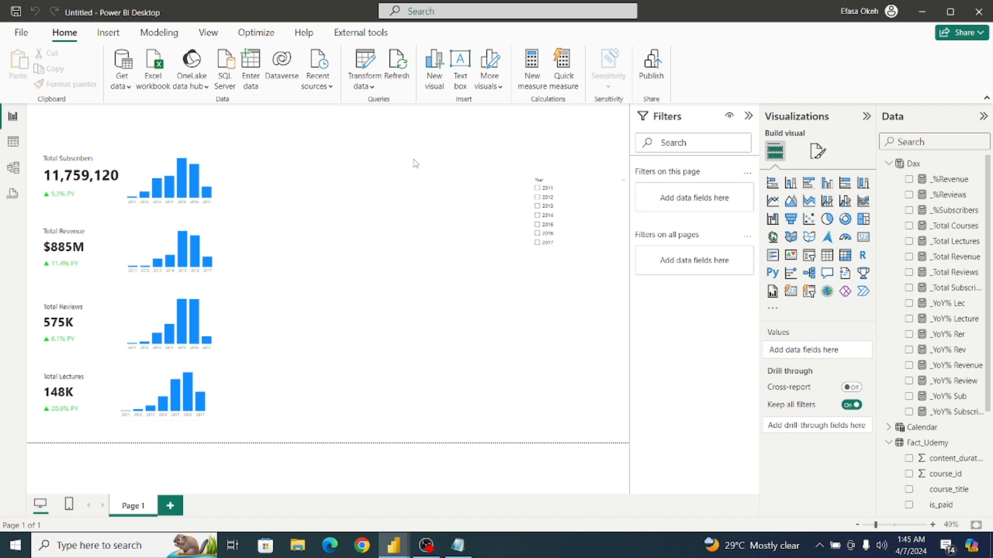
Create another measure in the Dax table from the copied _%Subscribers formula and name it _%Lectures.
{"action": "left_click", "coordinate": [930, 163]}
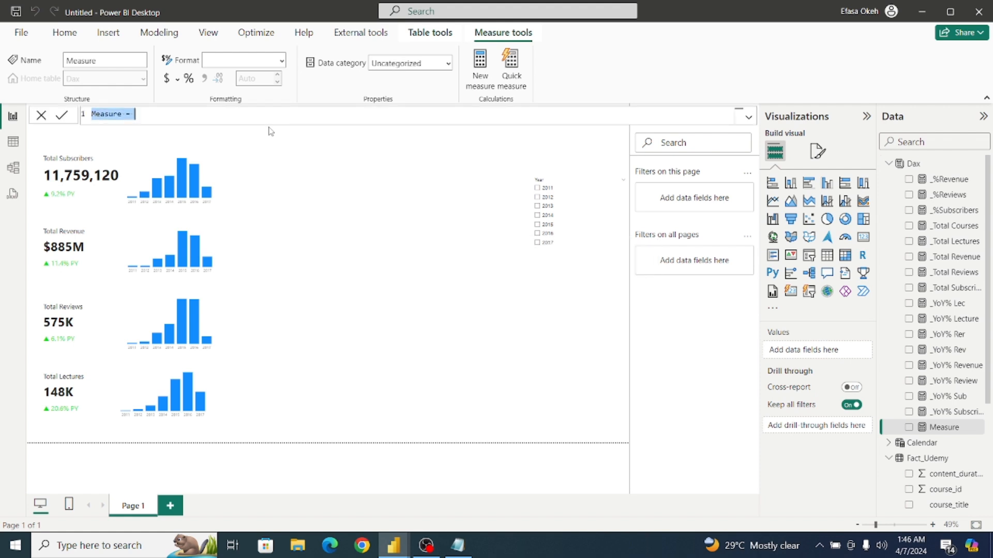
{"action": "type", "text": "_%Subscribers =     DIVIDE([_Total Subscribers],         CALCULATE([_Total Subscribers],         ALL(Fact_Udemy[subject])         )     )"}
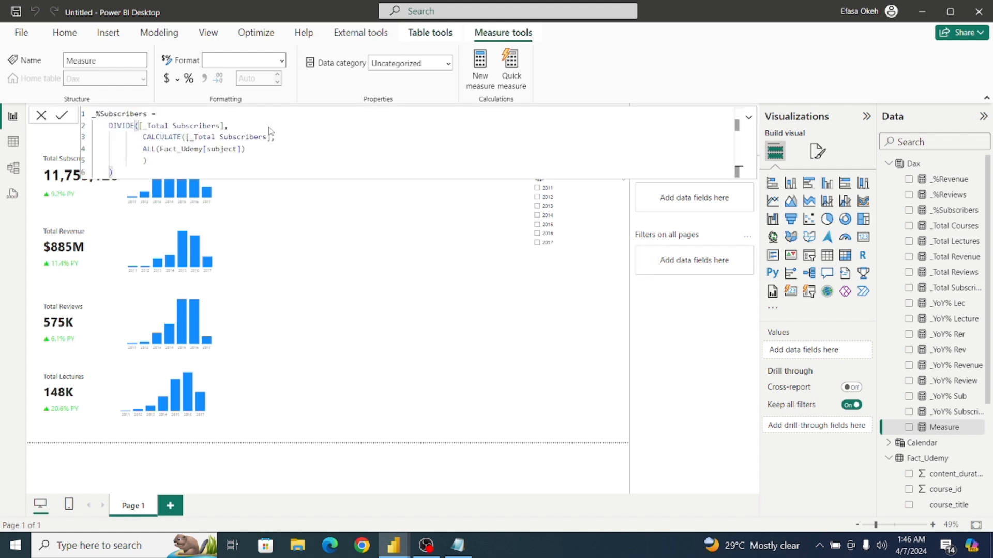
{"action": "left_click", "coordinate": [145, 115]}
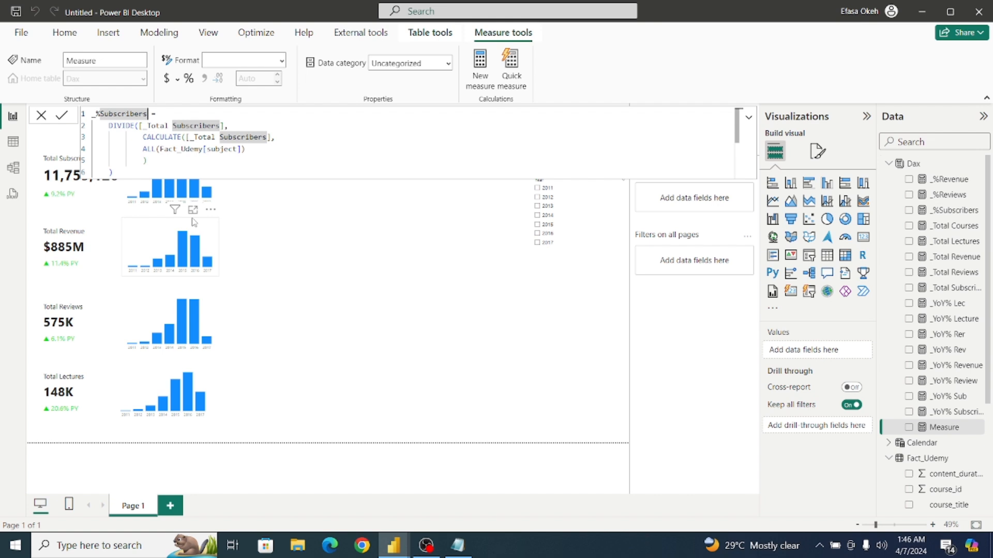
{"action": "key", "text": "BackSpace"}
{"action": "key", "text": "BackSpace"}
{"action": "key", "text": "BackSpace"}
{"action": "key", "text": "BackSpace"}
{"action": "key", "text": "BackSpace"}
{"action": "key", "text": "BackSpace"}
{"action": "key", "text": "BackSpace"}
{"action": "key", "text": "BackSpace"}
{"action": "key", "text": "BackSpace"}
{"action": "key", "text": "BackSpace"}
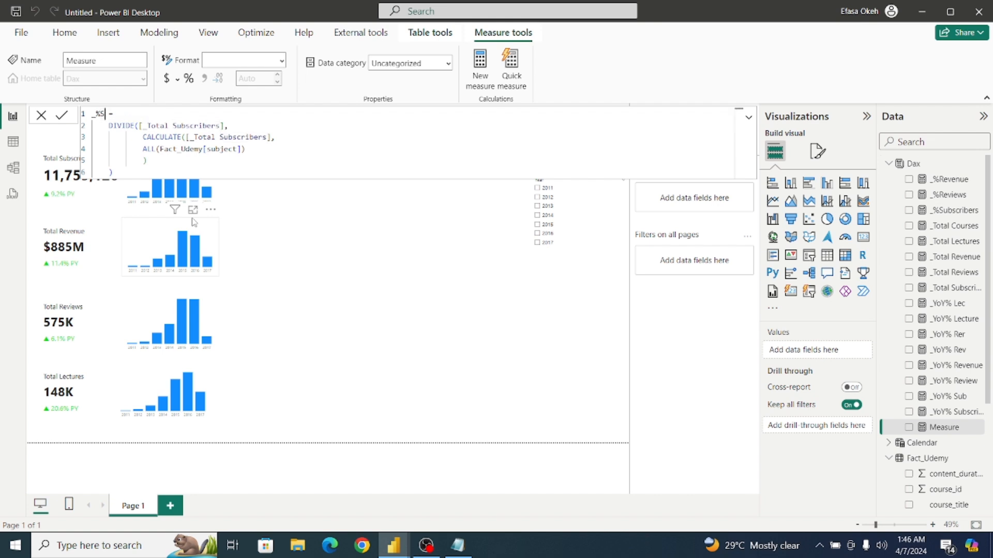
{"action": "key", "text": "BackSpace"}
{"action": "type", "text": "Lectures"}
Replace the DIVIDE numerator in the _%Lectures formula with [_Total Lectures].
{"action": "left_click", "coordinate": [223, 126]}
{"action": "key", "text": "BackSpace"}
{"action": "key", "text": "BackSpace"}
{"action": "key", "text": "BackSpace"}
{"action": "key", "text": "BackSpace"}
{"action": "key", "text": "BackSpace"}
{"action": "key", "text": "BackSpace"}
{"action": "key", "text": "BackSpace"}
{"action": "key", "text": "BackSpace"}
{"action": "key", "text": "BackSpace"}
{"action": "key", "text": "BackSpace"}
{"action": "key", "text": "BackSpace"}
{"action": "key", "text": "BackSpace"}
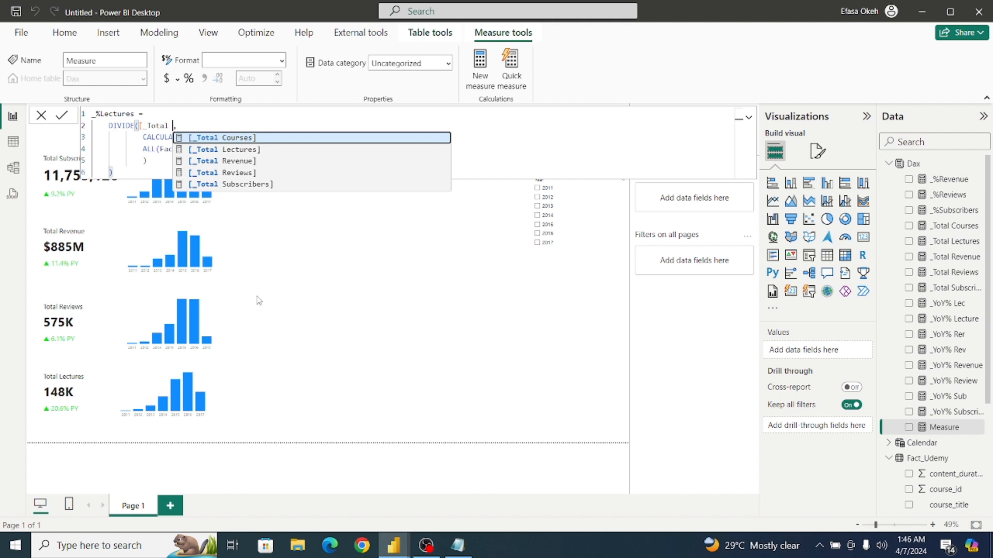
{"action": "left_click", "coordinate": [239, 149]}
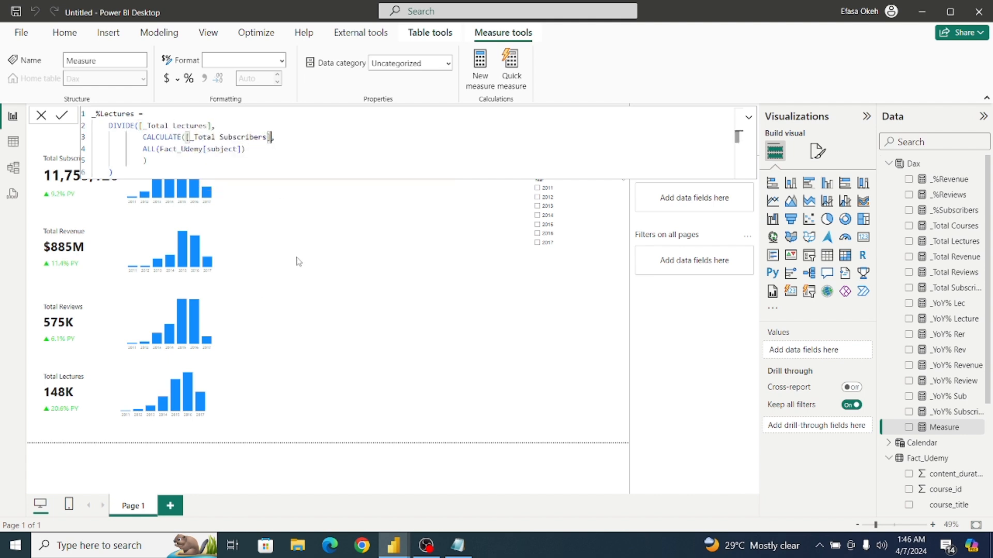
Replace the CALCULATE expression in the _%Lectures formula with [_Total Lectures] and commit the measure.
{"action": "key", "text": "BackSpace"}
{"action": "key", "text": "BackSpace"}
{"action": "key", "text": "BackSpace"}
{"action": "key", "text": "BackSpace"}
{"action": "key", "text": "BackSpace"}
{"action": "key", "text": "BackSpace"}
{"action": "key", "text": "BackSpace"}
{"action": "key", "text": "BackSpace"}
{"action": "key", "text": "BackSpace"}
{"action": "key", "text": "BackSpace"}
{"action": "key", "text": "BackSpace"}
{"action": "key", "text": "BackSpace"}
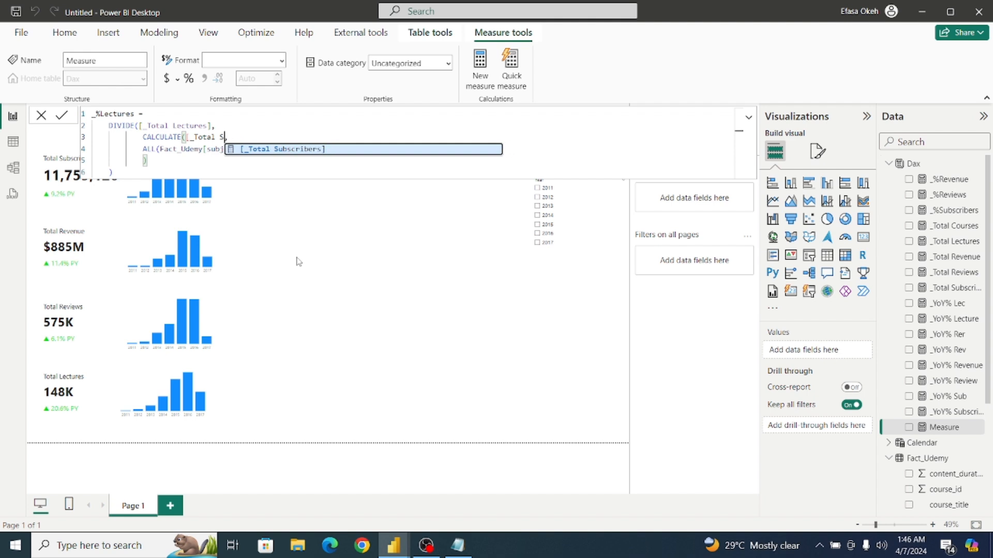
{"action": "left_click", "coordinate": [284, 161]}
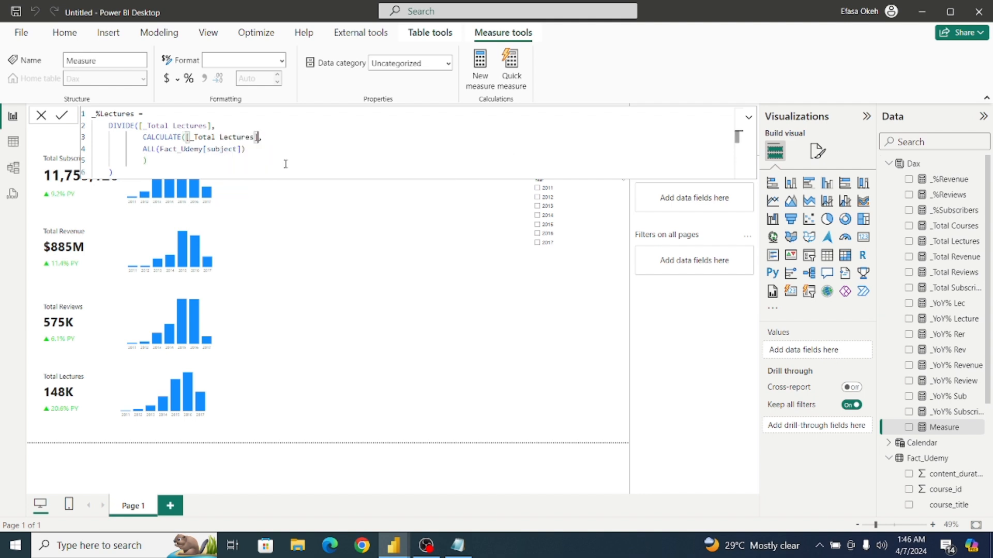
{"action": "left_click", "coordinate": [283, 170]}
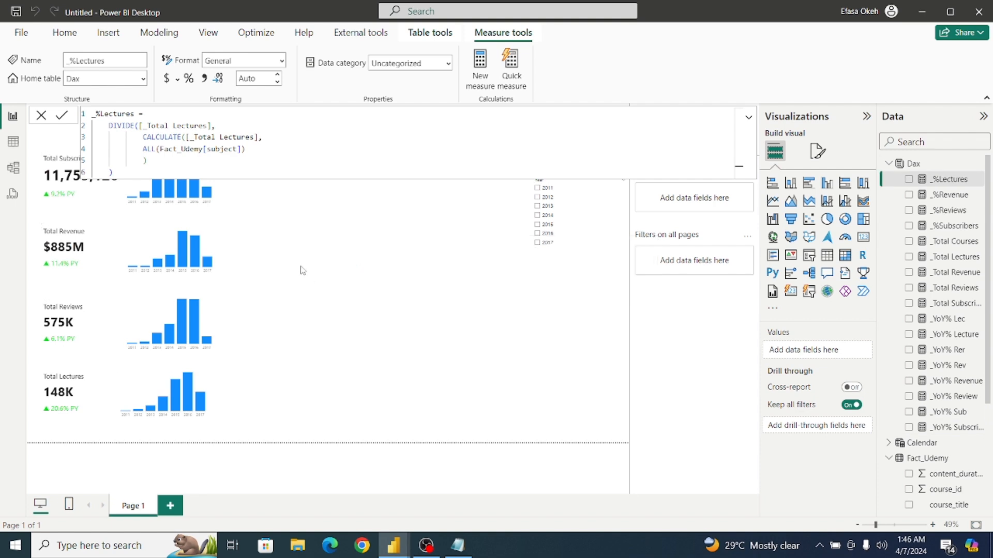
{"action": "left_click", "coordinate": [450, 276]}
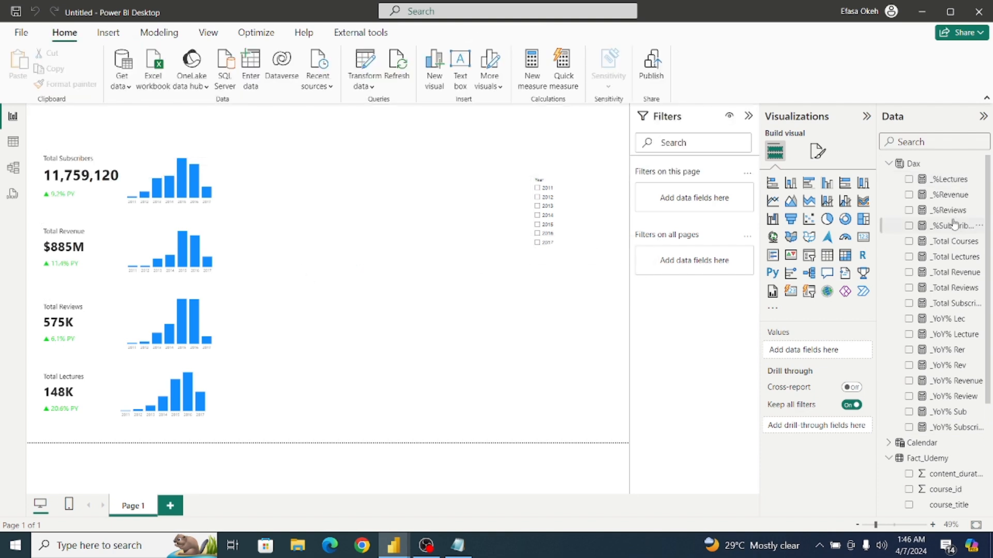
Format the _%Revenue, _%Reviews and _%Lectures measures as percentages and collapse the formula editor.
{"action": "left_click", "coordinate": [947, 199]}
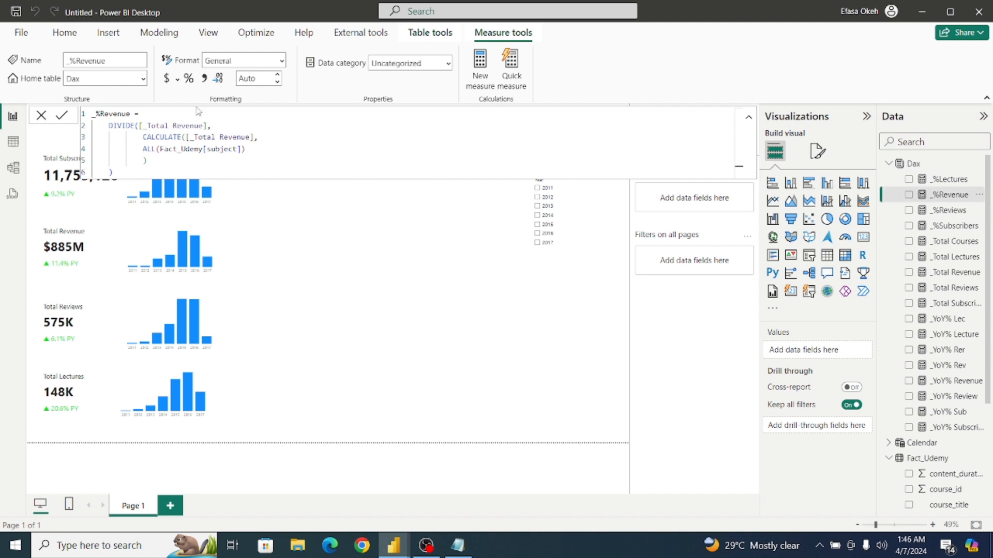
{"action": "left_click", "coordinate": [188, 79]}
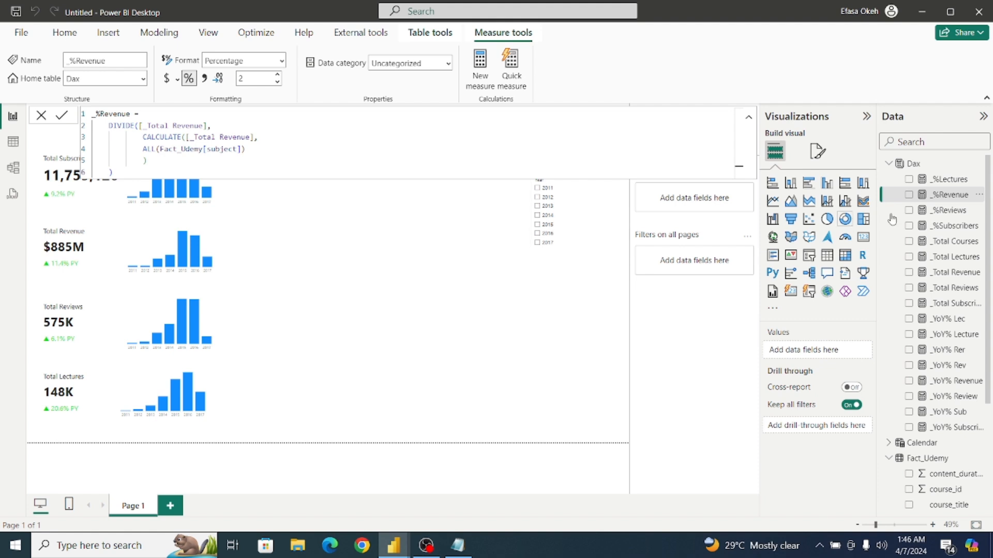
{"action": "left_click", "coordinate": [945, 212]}
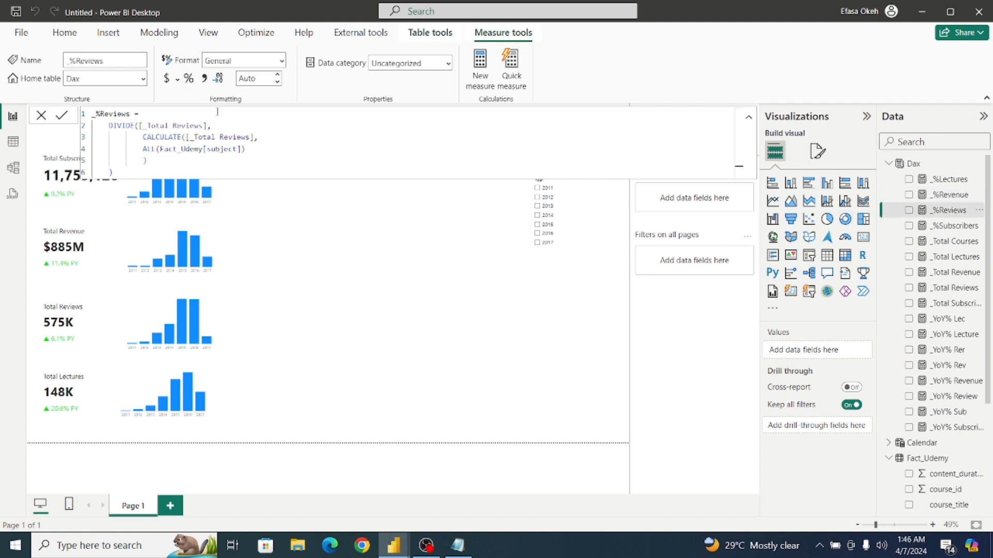
{"action": "left_click", "coordinate": [189, 80]}
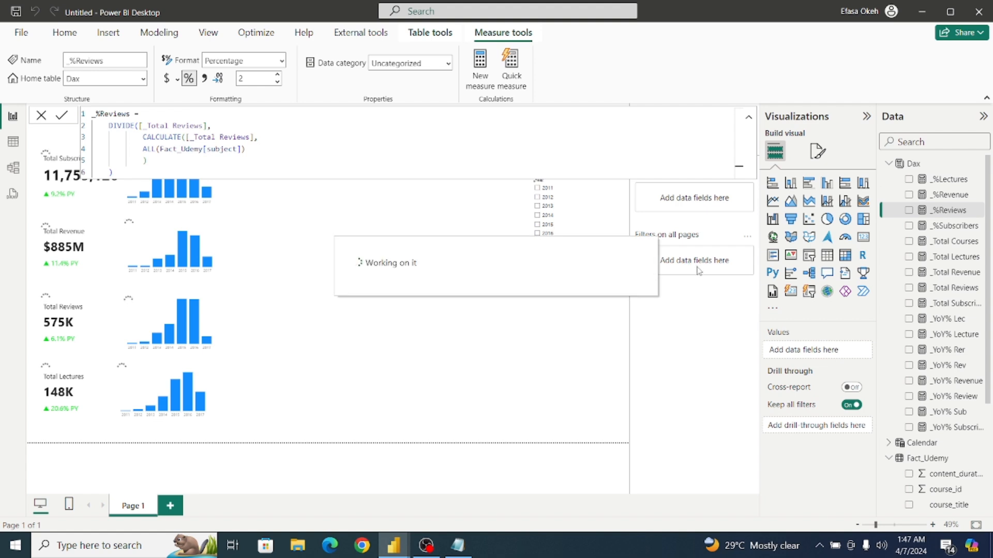
{"action": "left_click", "coordinate": [953, 185]}
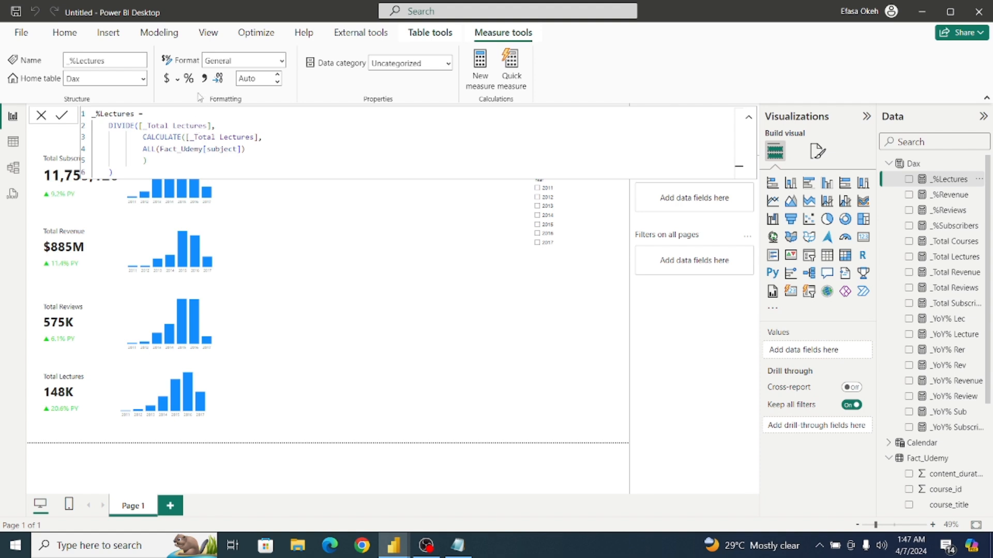
{"action": "left_click", "coordinate": [189, 78]}
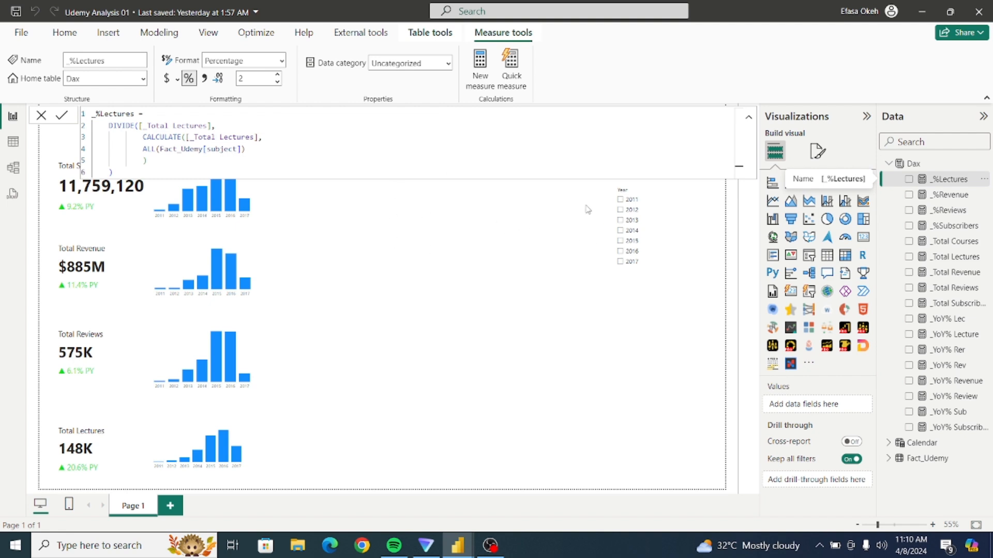
{"action": "left_click", "coordinate": [747, 124]}
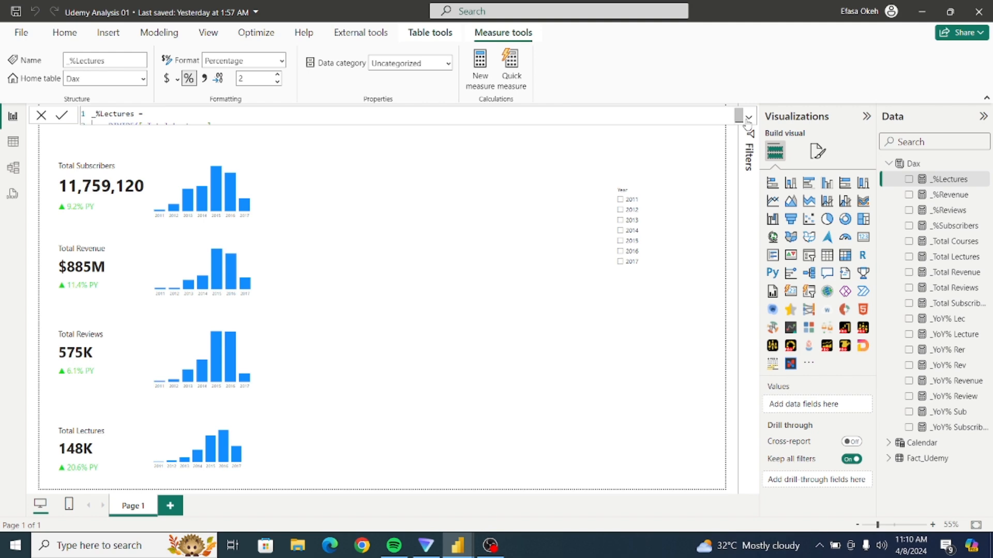
{"action": "left_click", "coordinate": [480, 275]}
Examine the ranked subject tables in the finished Udemy Analysis report, and return to the Udemy Analysis 01 report.
{"action": "mouse_move", "coordinate": [447, 546]}
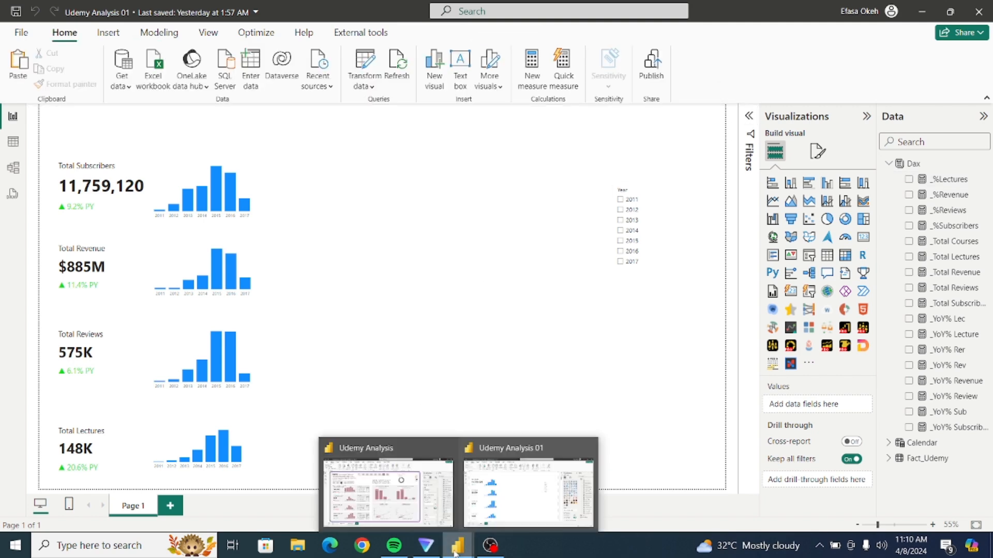
{"action": "left_click", "coordinate": [392, 509]}
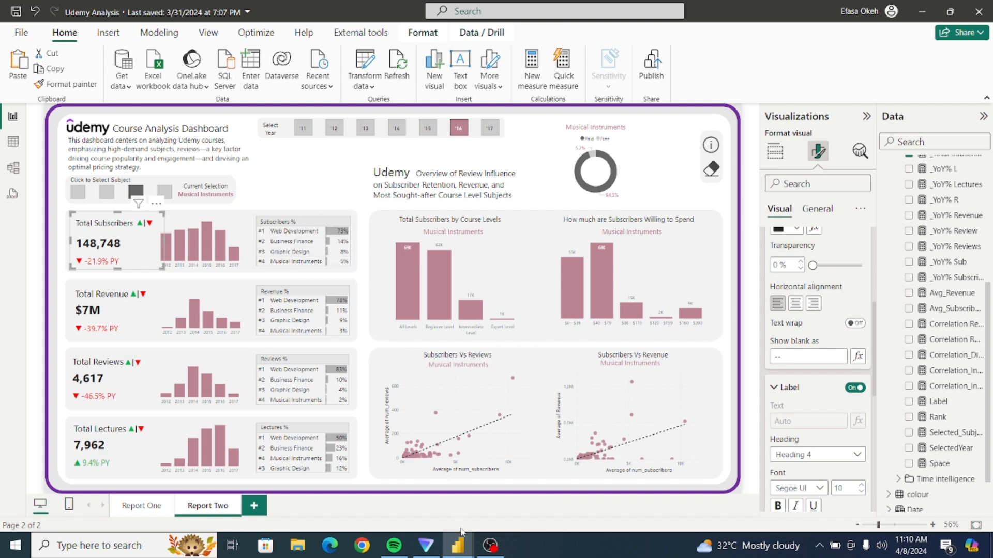
{"action": "mouse_move", "coordinate": [459, 551]}
{"action": "left_click", "coordinate": [531, 493]}
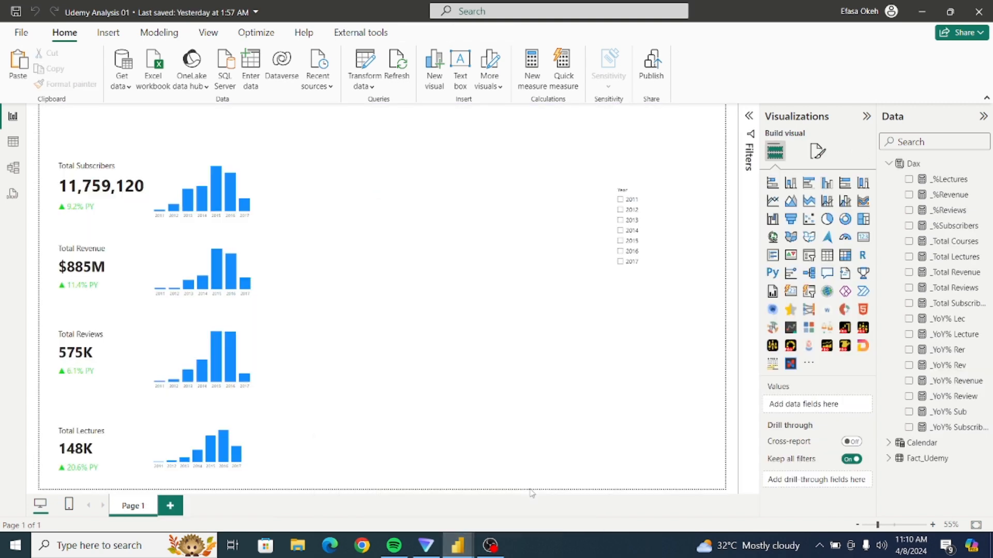
Create a new measure named _Rank Sub in the Dax table and start its formula on a second line.
{"action": "left_click", "coordinate": [922, 169]}
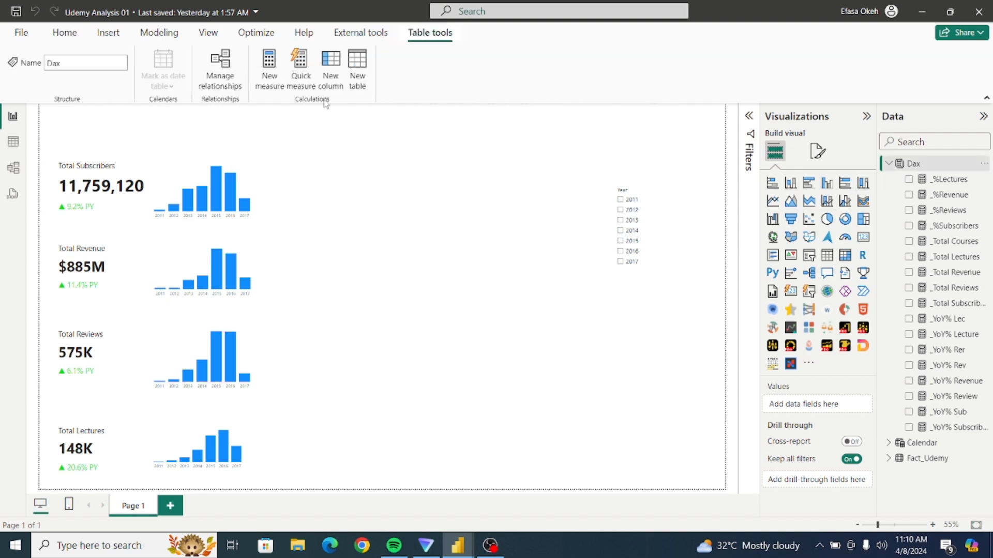
{"action": "left_click", "coordinate": [272, 71]}
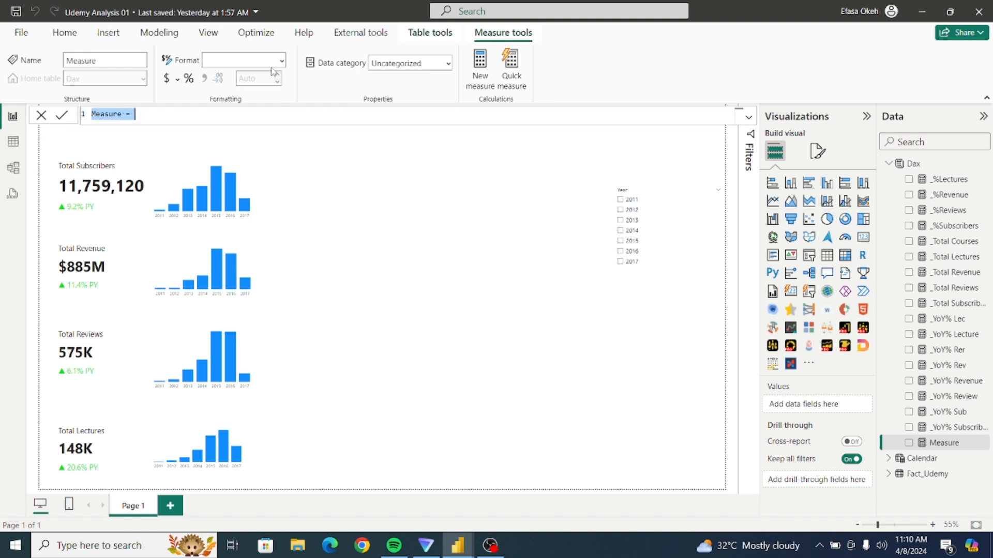
{"action": "type", "text": "_"}
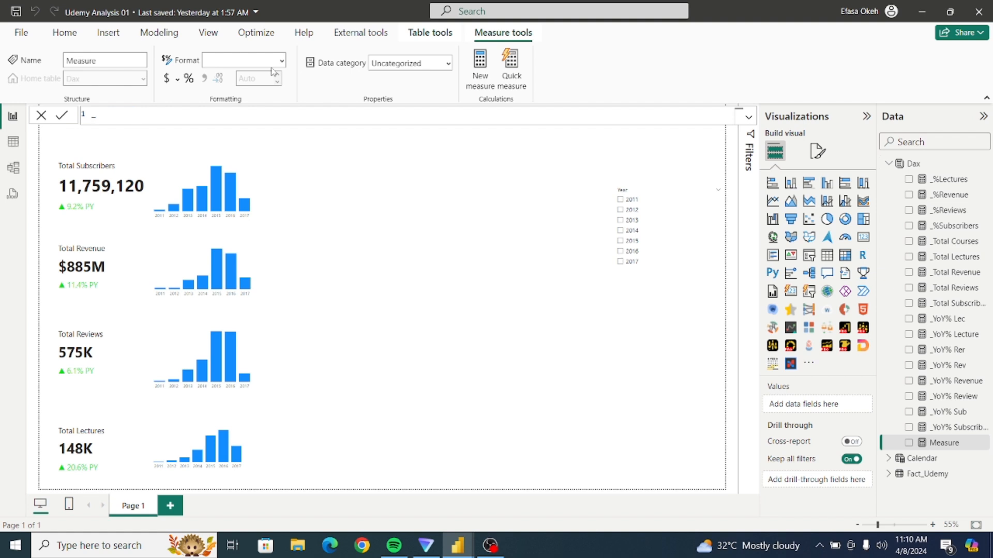
{"action": "type", "text": "Rank Sub ="}
{"action": "key", "text": "shift+Return"}
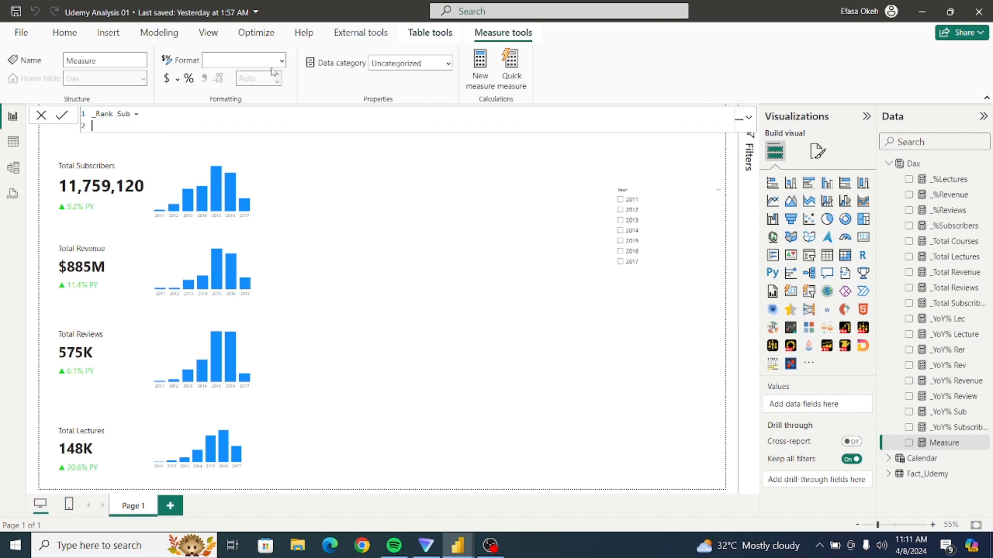
Declare a variable RankValue in the _Rank Sub formula and start it with the RANKX function.
{"action": "type", "text": "VAR RankValue = Rank"}
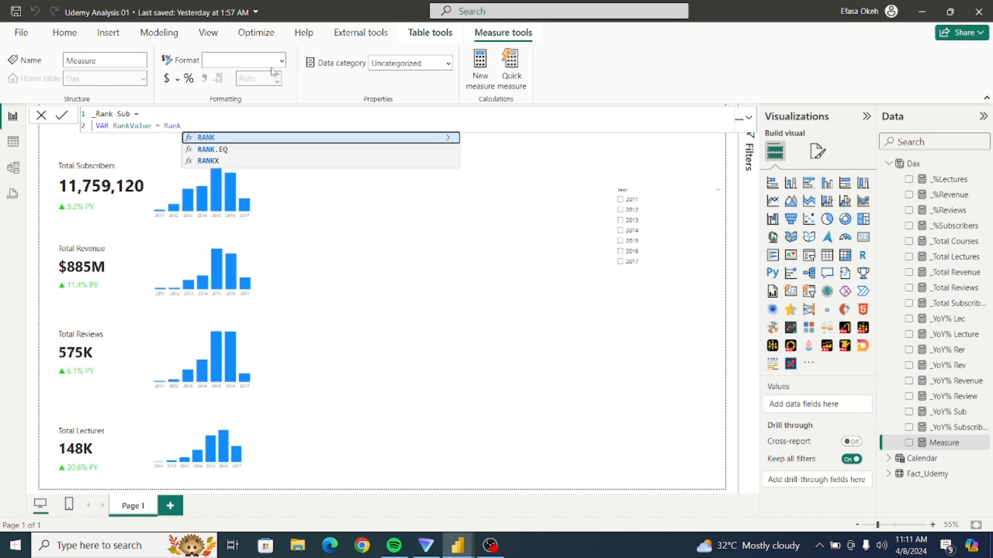
{"action": "left_click", "coordinate": [209, 162]}
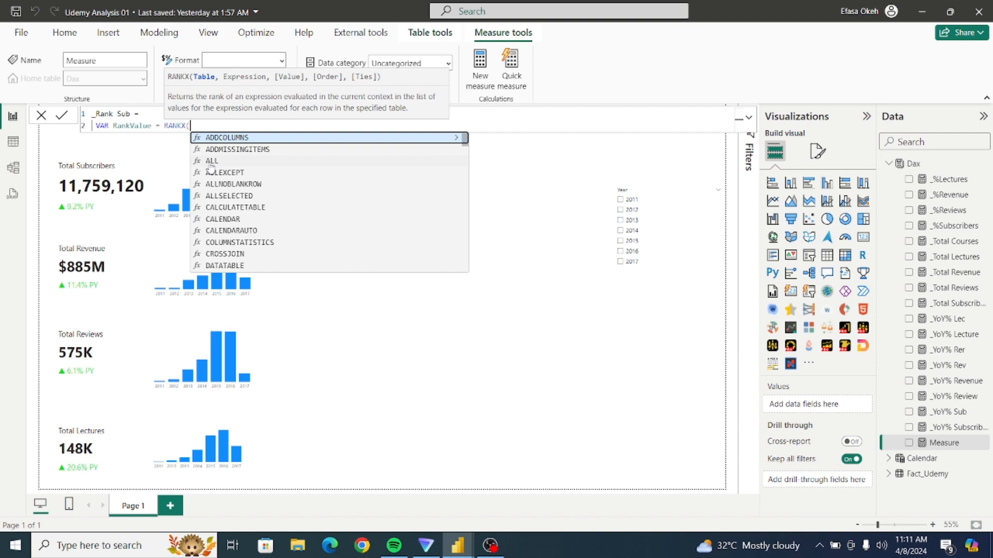
Enter ALL(Fact_Udemy[subject]) as the table argument of RANKX.
{"action": "type", "text": "All"}
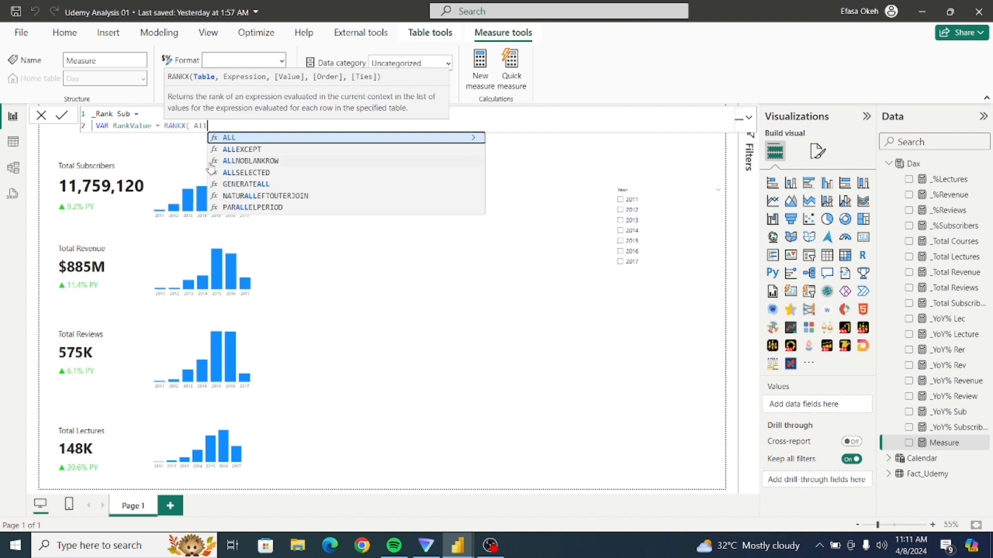
{"action": "left_click", "coordinate": [276, 139]}
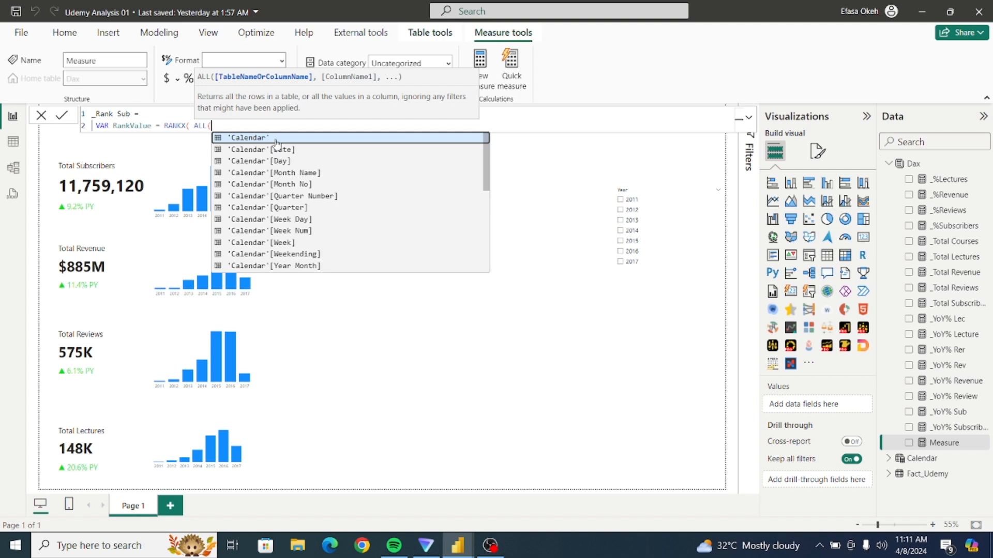
{"action": "type", "text": "Fact"}
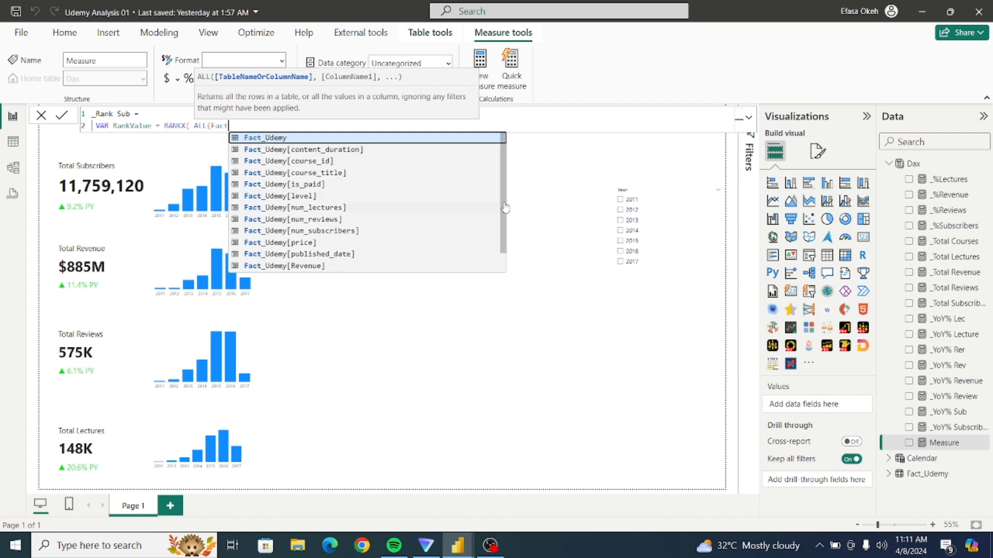
{"action": "scroll", "coordinate": [502, 207], "scroll_direction": "down", "scroll_amount": 2}
{"action": "left_click", "coordinate": [301, 255]}
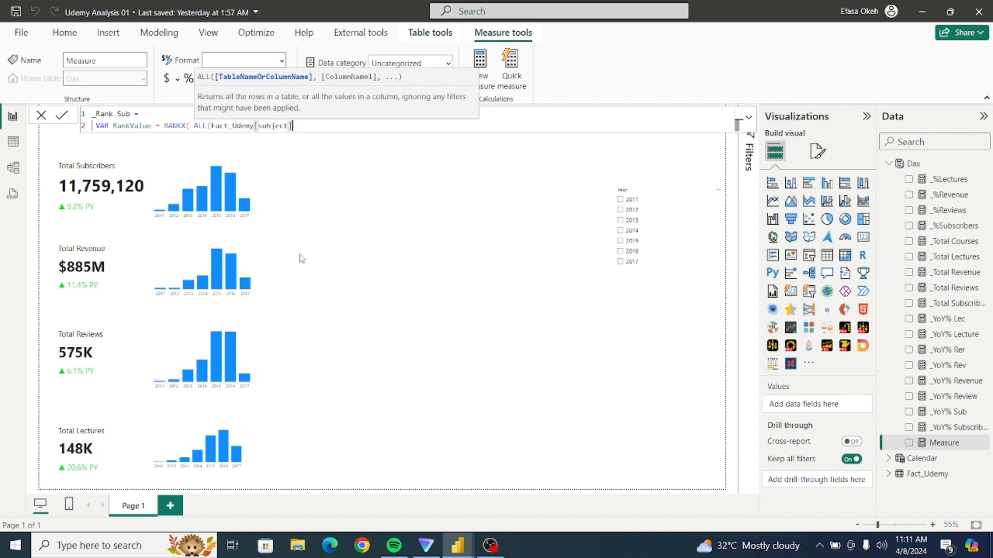
{"action": "type", "text": "),"}
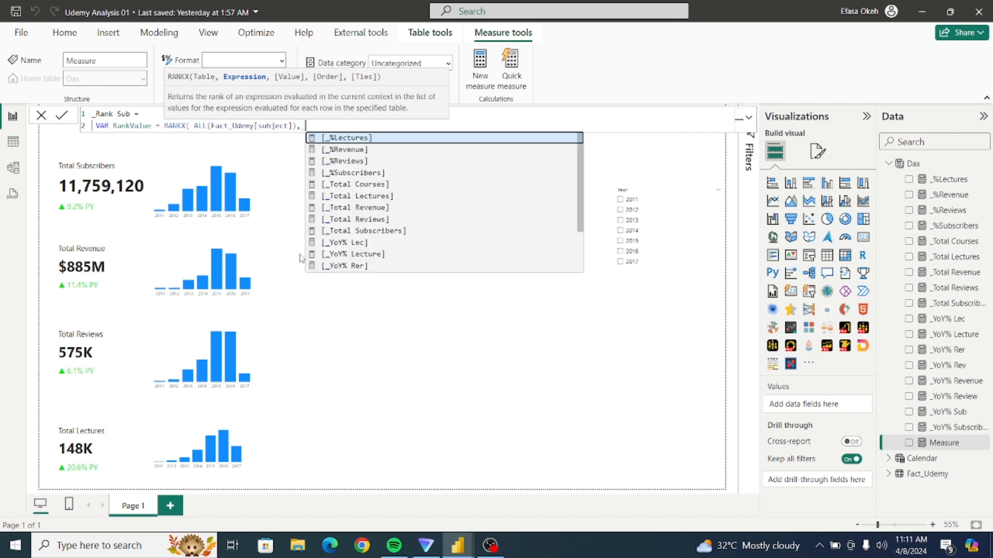
Complete RANKX with [_%Subscribers] as the expression, an empty value argument and DESC order.
{"action": "left_click", "coordinate": [351, 178]}
{"action": "type", "text": ","}
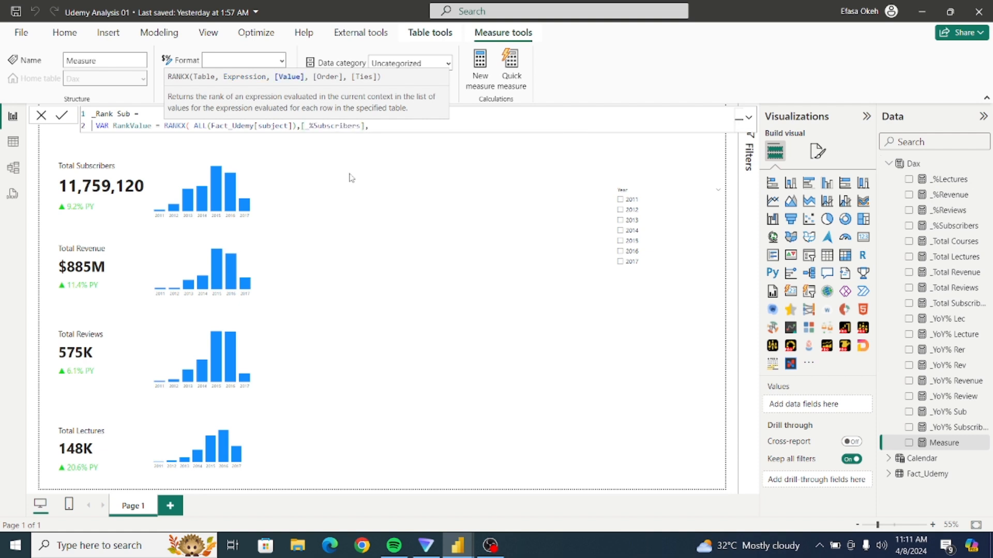
{"action": "type", "text": ","}
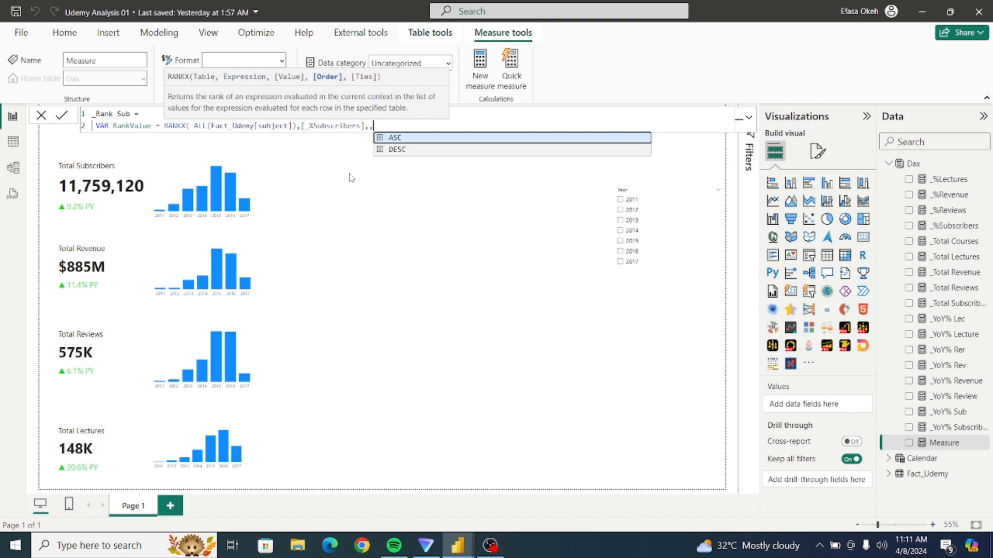
{"action": "left_click", "coordinate": [406, 151]}
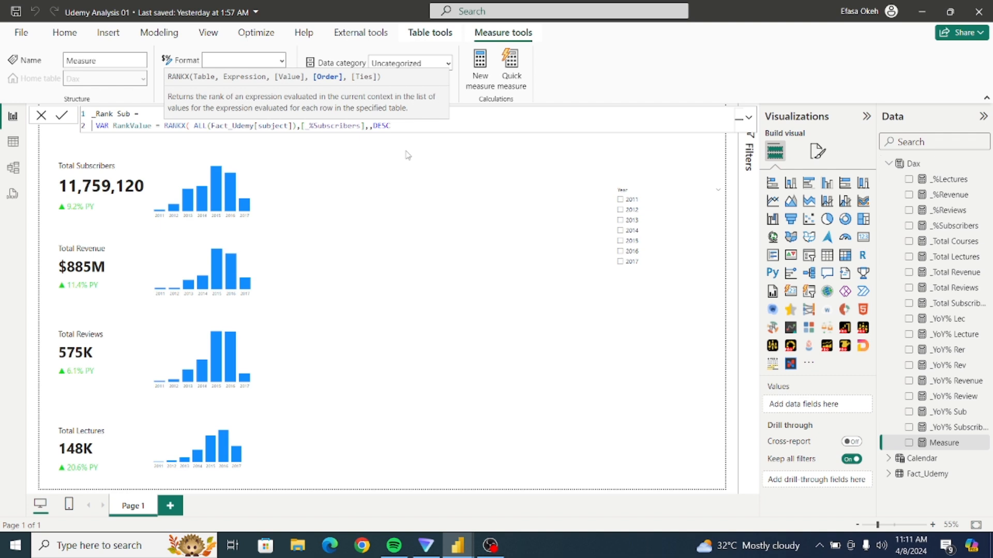
{"action": "type", "text": ")"}
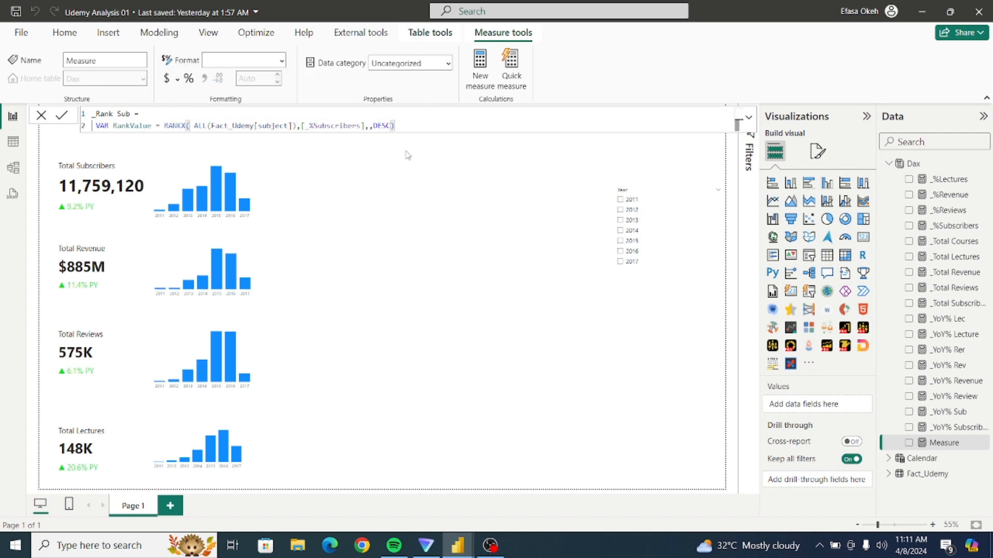
Add a RETURN clause on new lines that outputs "#" & RankValue.
{"action": "key", "text": "shift+Return"}
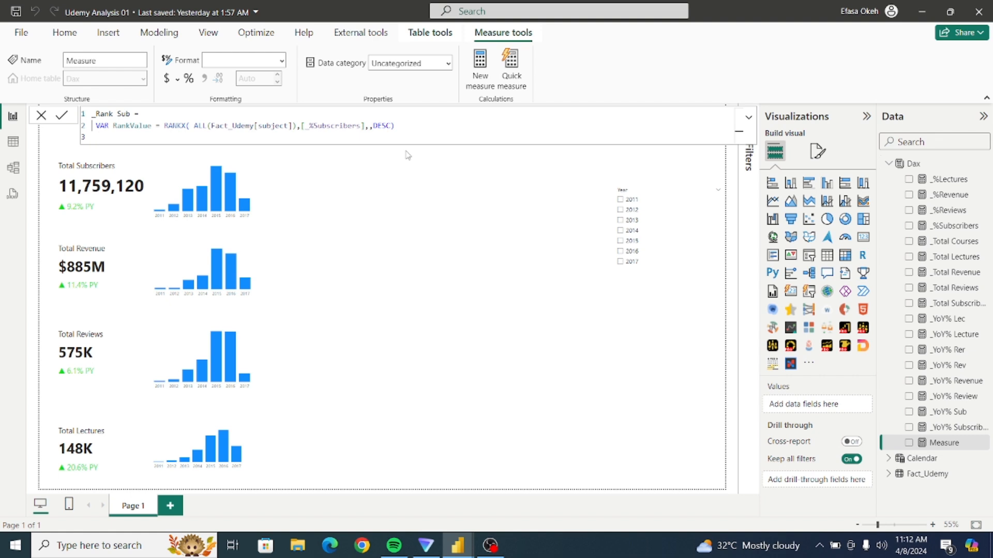
{"action": "type", "text": "RETUR"}
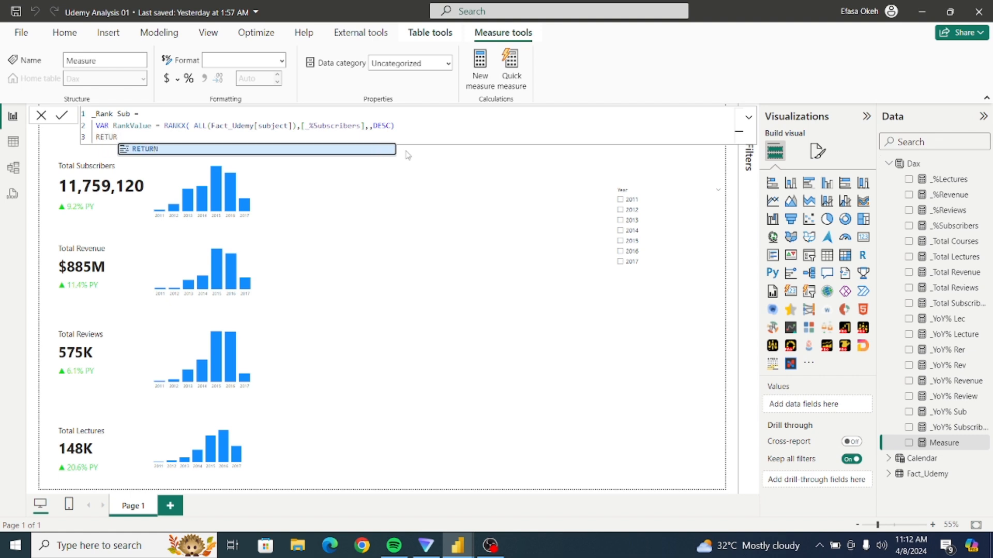
{"action": "type", "text": "N"}
{"action": "key", "text": "shift+Return"}
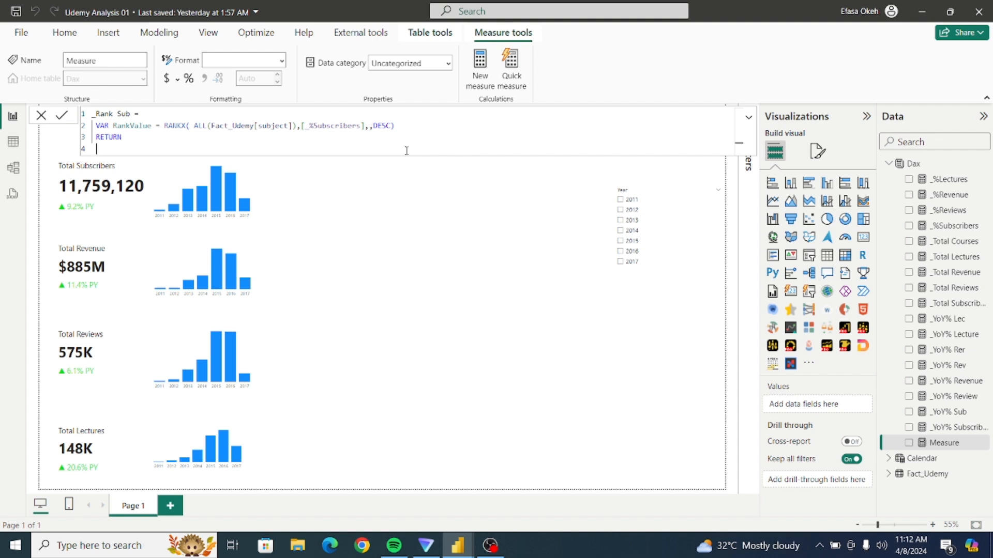
{"action": "type", "text": "\"#\" & Rank"}
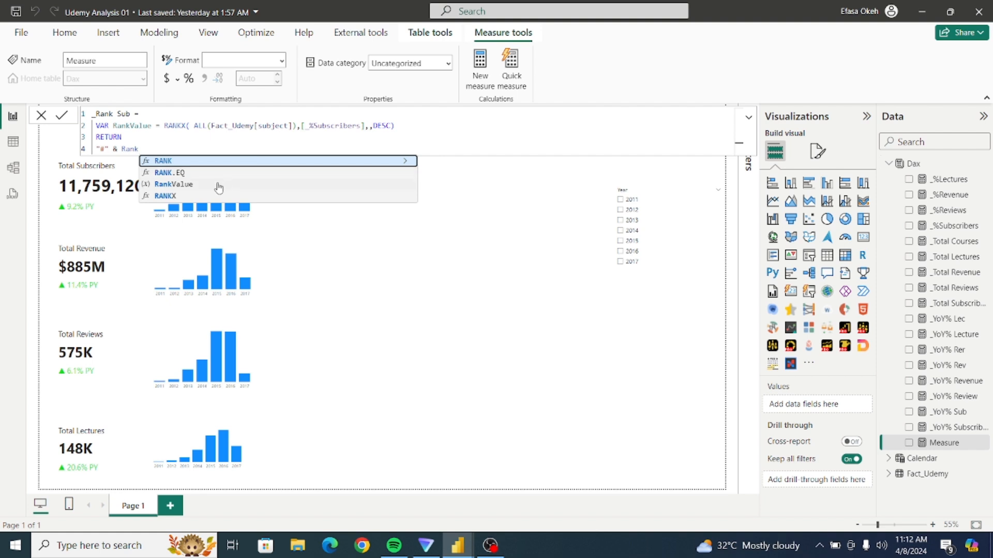
{"action": "left_click", "coordinate": [200, 185]}
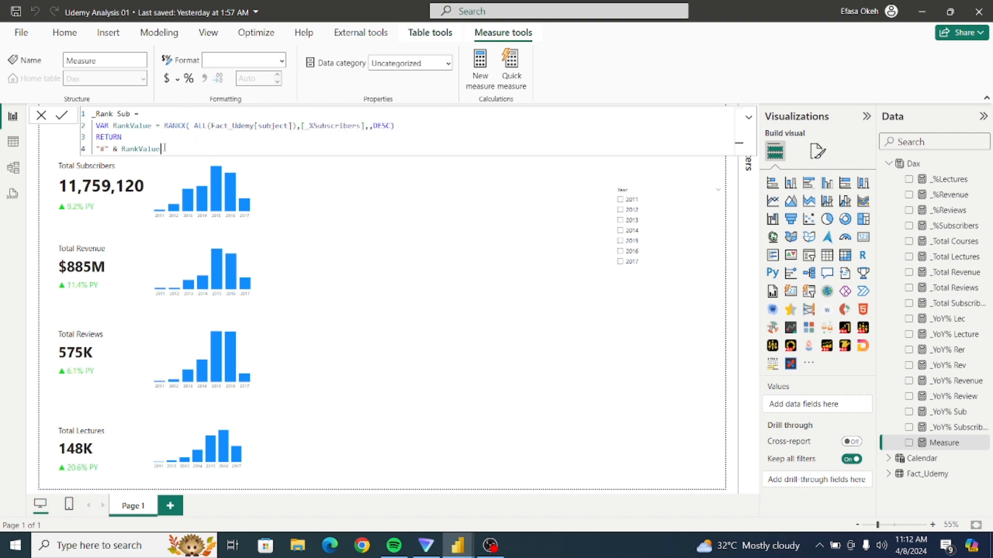
Copy the entire _Rank Sub formula, commit the measure and close the formula editor.
{"action": "left_click_drag", "start_coordinate": [161, 149], "coordinate": [87, 109]}
{"action": "key", "text": "ctrl+c"}
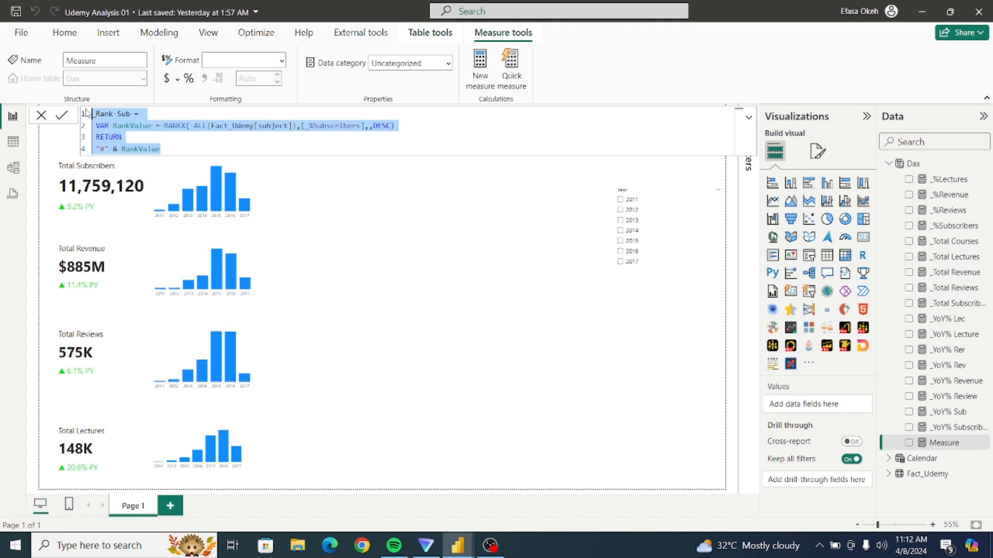
{"action": "left_click", "coordinate": [61, 117]}
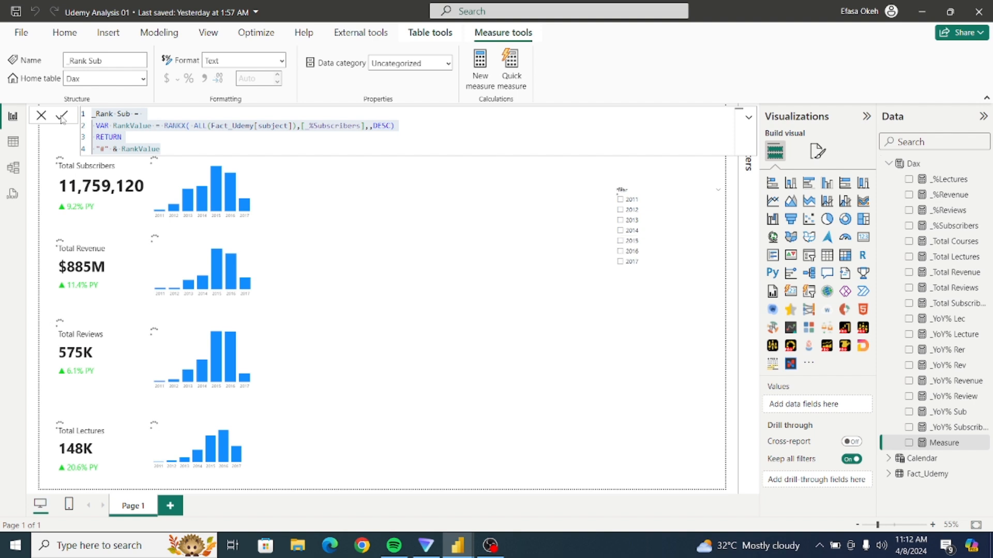
{"action": "left_click", "coordinate": [355, 197]}
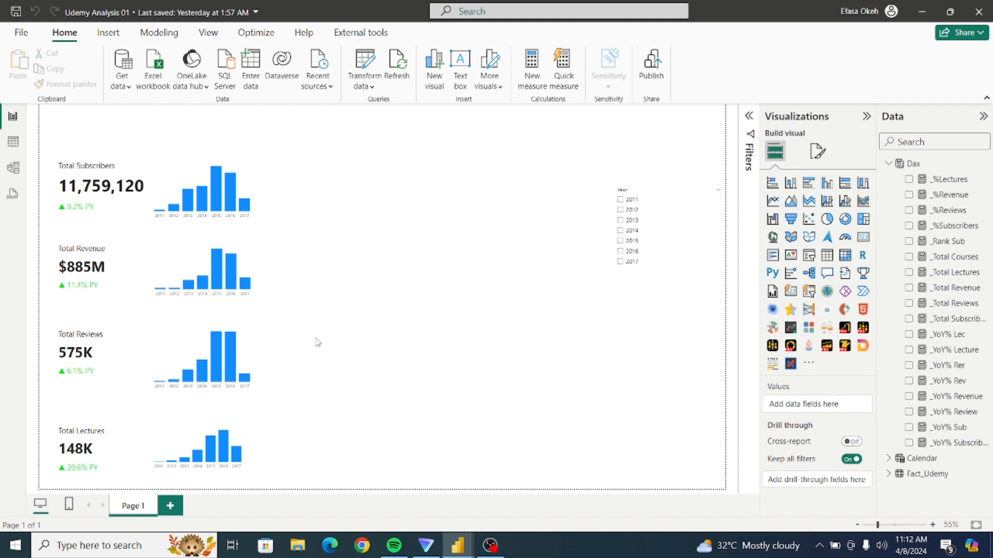
Create a new measure in the Dax table from the copied rank formula and name it _Rank Rev.
{"action": "left_click", "coordinate": [928, 165]}
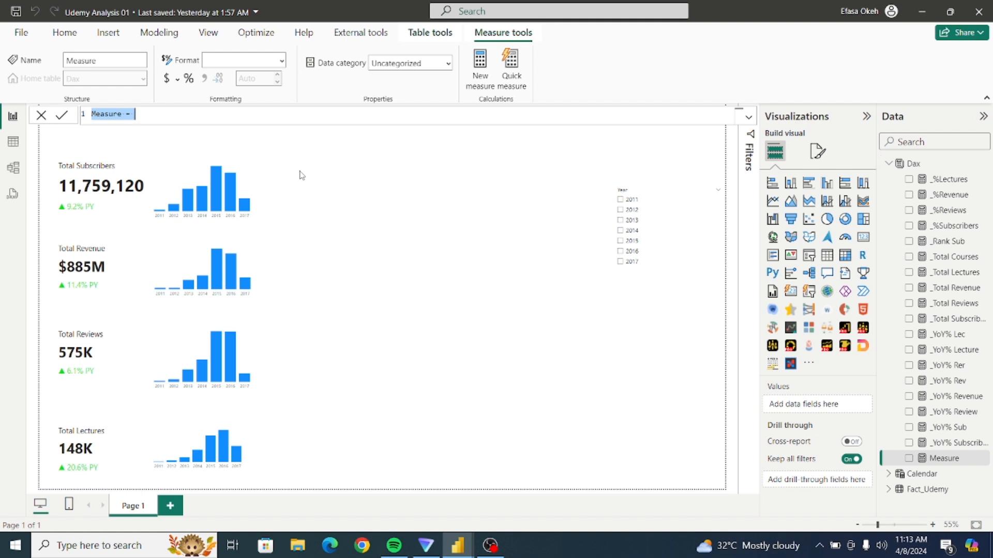
{"action": "key", "text": "ctrl+v"}
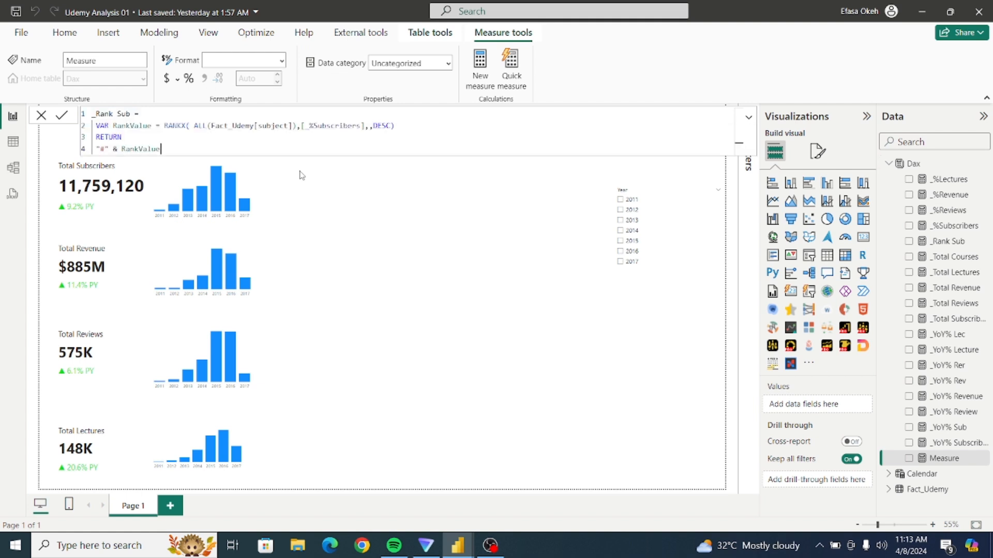
{"action": "double_click", "coordinate": [126, 113]}
{"action": "key", "text": "BackSpace"}
{"action": "type", "text": "Rev"}
Replace [_%Subscribers] with [_%Revenue] in the _Rank Rev formula and commit the measure.
{"action": "left_click", "coordinate": [363, 126]}
{"action": "key", "text": "BackSpace"}
{"action": "key", "text": "BackSpace"}
{"action": "key", "text": "BackSpace"}
{"action": "key", "text": "BackSpace"}
{"action": "key", "text": "BackSpace"}
{"action": "key", "text": "BackSpace"}
{"action": "key", "text": "BackSpace"}
{"action": "key", "text": "BackSpace"}
{"action": "key", "text": "BackSpace"}
{"action": "key", "text": "BackSpace"}
{"action": "key", "text": "BackSpace"}
{"action": "key", "text": "BackSpace"}
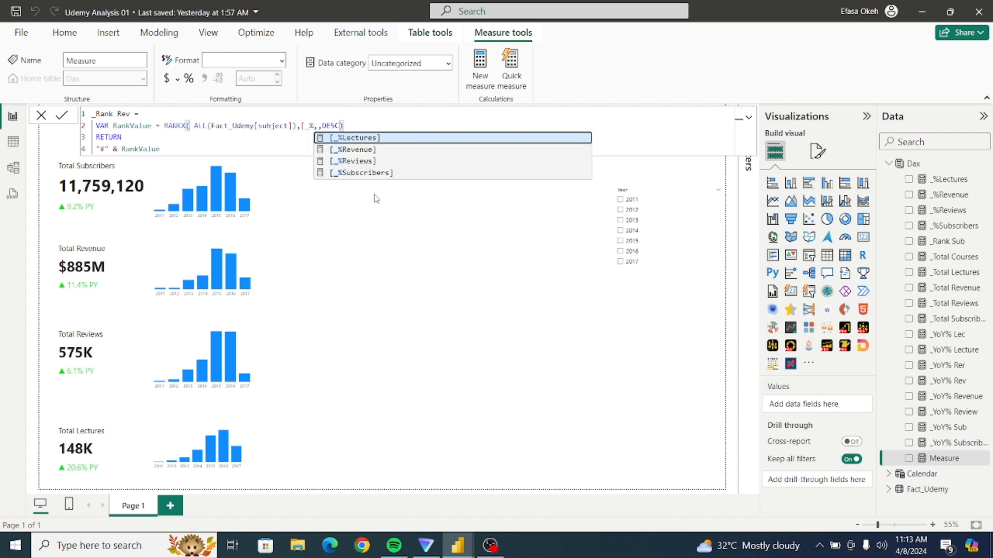
{"action": "left_click", "coordinate": [367, 149]}
{"action": "left_click", "coordinate": [270, 150]}
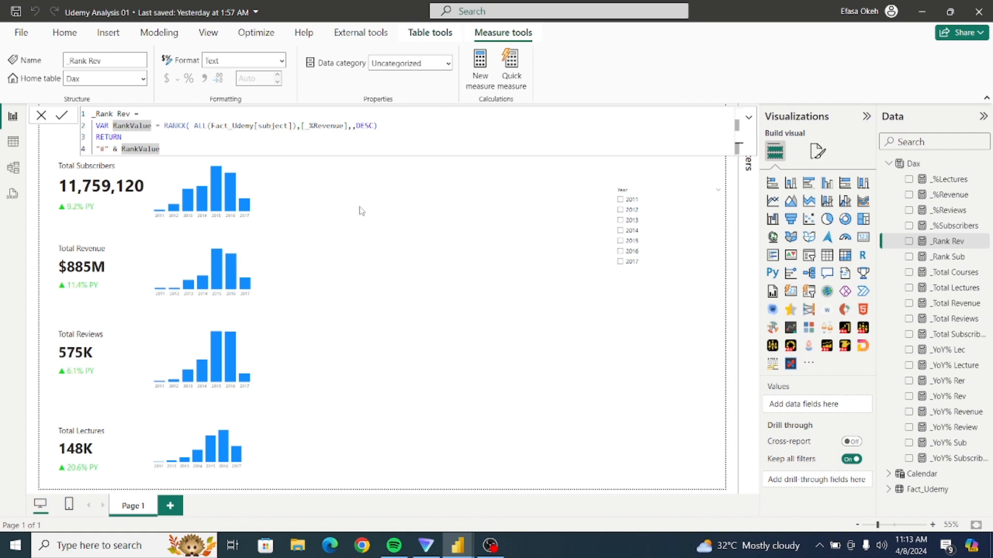
{"action": "left_click", "coordinate": [361, 211]}
Create another measure in the Dax table from the copied rank formula and name it _Rank Rv.
{"action": "left_click", "coordinate": [928, 165]}
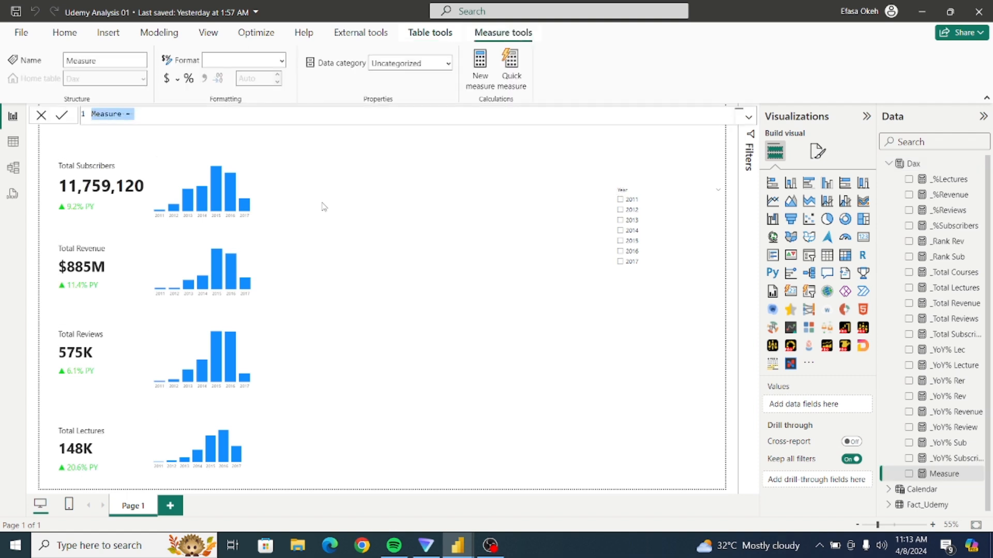
{"action": "key", "text": "ctrl+v"}
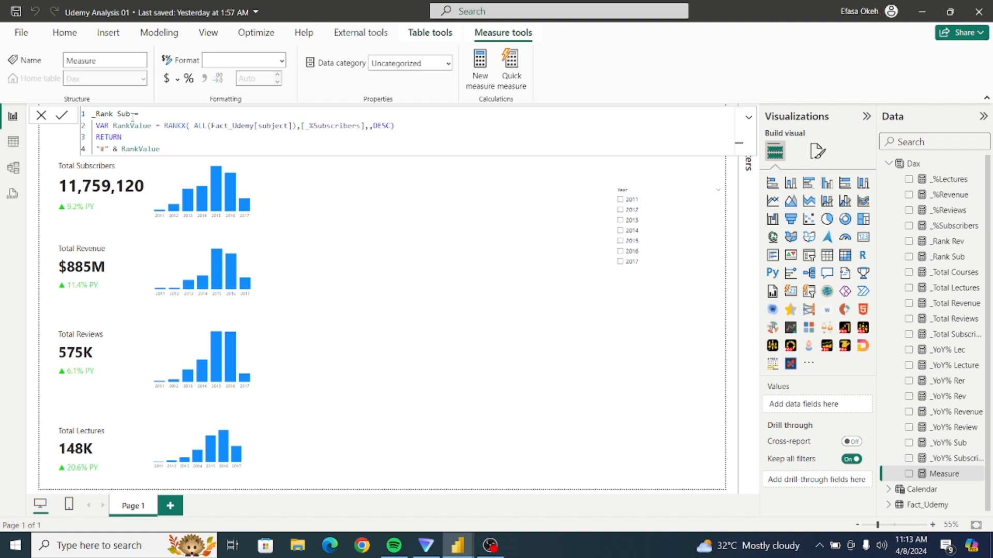
{"action": "key", "text": "BackSpace"}
{"action": "key", "text": "BackSpace"}
{"action": "key", "text": "BackSpace"}
{"action": "type", "text": "Review"}
{"action": "key", "text": "BackSpace"}
{"action": "key", "text": "BackSpace"}
{"action": "key", "text": "BackSpace"}
{"action": "key", "text": "BackSpace"}
{"action": "key", "text": "BackSpace"}
Replace [_%Subscribers] with [_%Reviews] in the _Rank Rv formula and commit the measure.
{"action": "left_click", "coordinate": [365, 127]}
{"action": "key", "text": "BackSpace"}
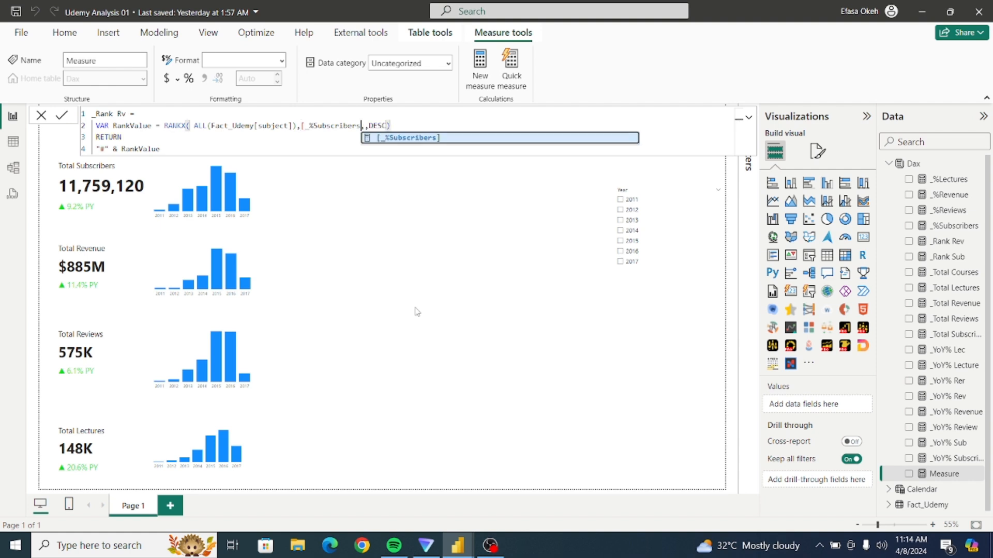
{"action": "key", "text": "BackSpace"}
{"action": "key", "text": "BackSpace"}
{"action": "key", "text": "BackSpace"}
{"action": "key", "text": "BackSpace"}
{"action": "key", "text": "BackSpace"}
{"action": "key", "text": "BackSpace"}
{"action": "key", "text": "BackSpace"}
{"action": "key", "text": "BackSpace"}
{"action": "key", "text": "BackSpace"}
{"action": "key", "text": "BackSpace"}
{"action": "key", "text": "BackSpace"}
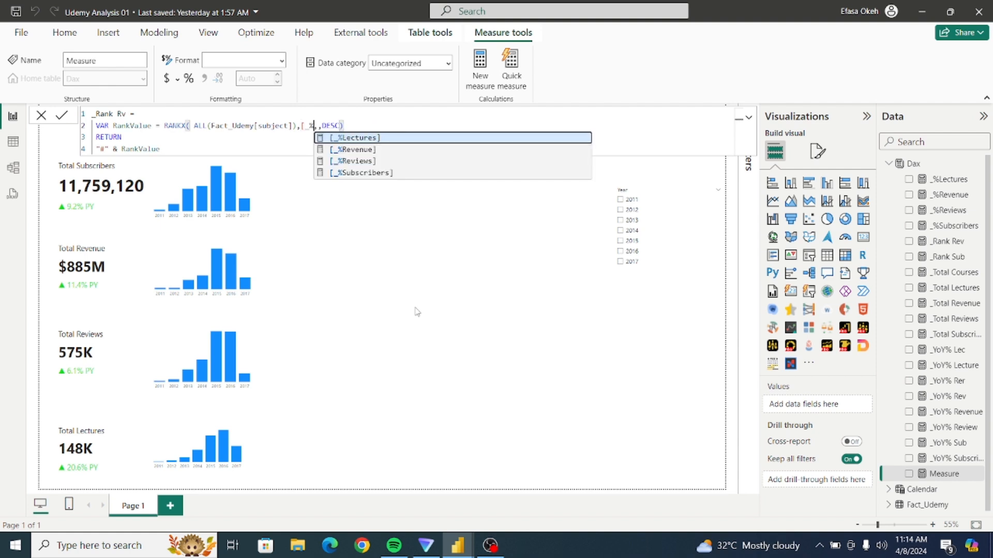
{"action": "left_click", "coordinate": [370, 161]}
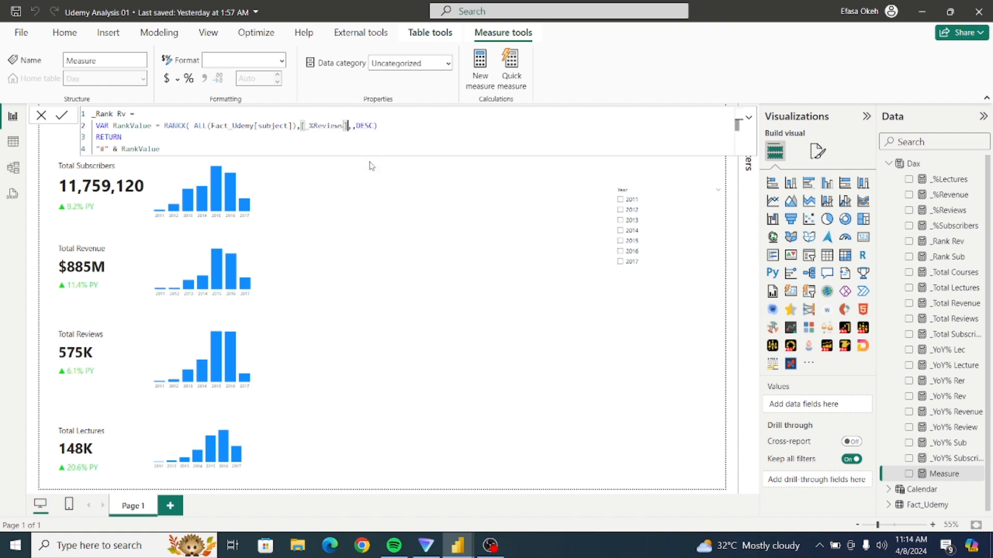
{"action": "left_click", "coordinate": [289, 146]}
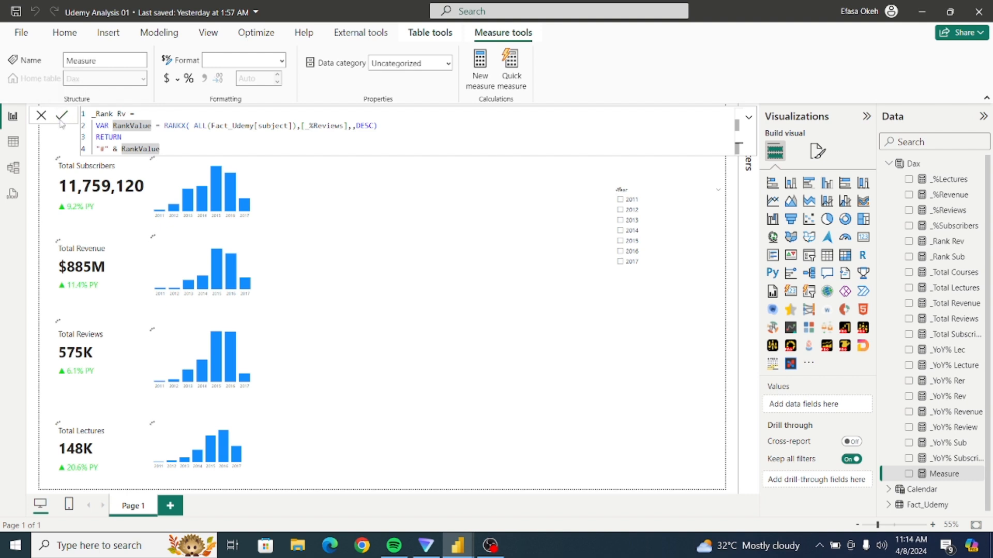
{"action": "left_click", "coordinate": [61, 118]}
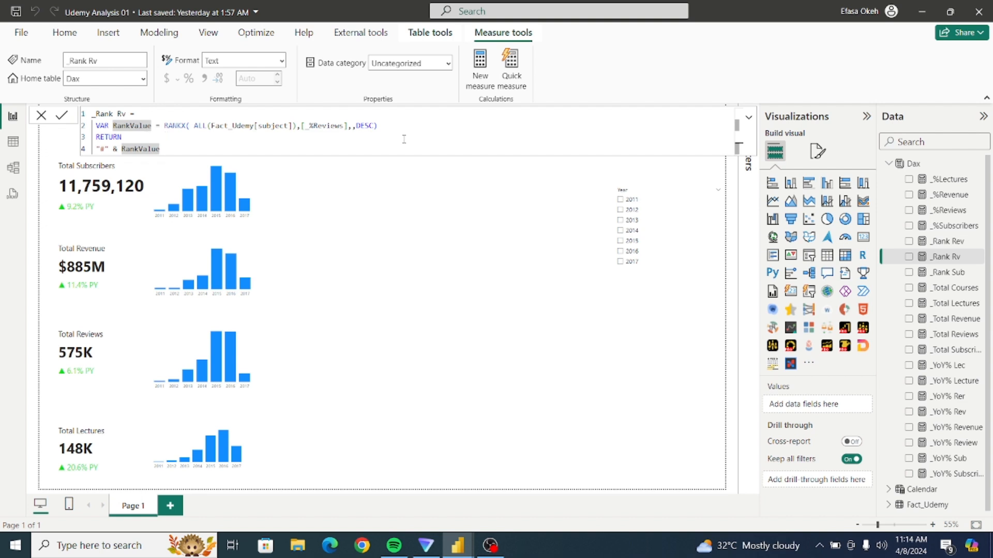
{"action": "left_click", "coordinate": [447, 169]}
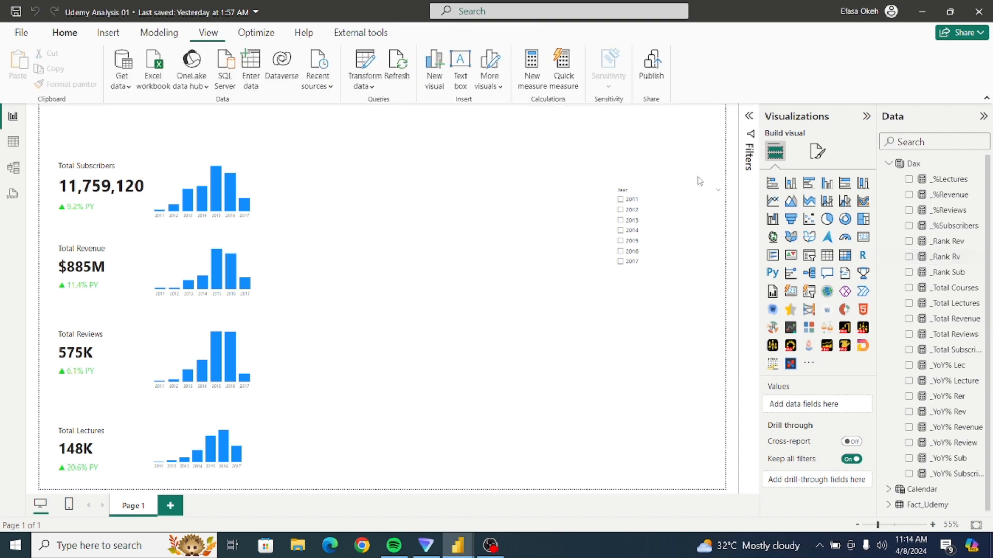
Create a further measure in the Dax table from the copied rank formula and name it _Rank Lec.
{"action": "left_click", "coordinate": [941, 167]}
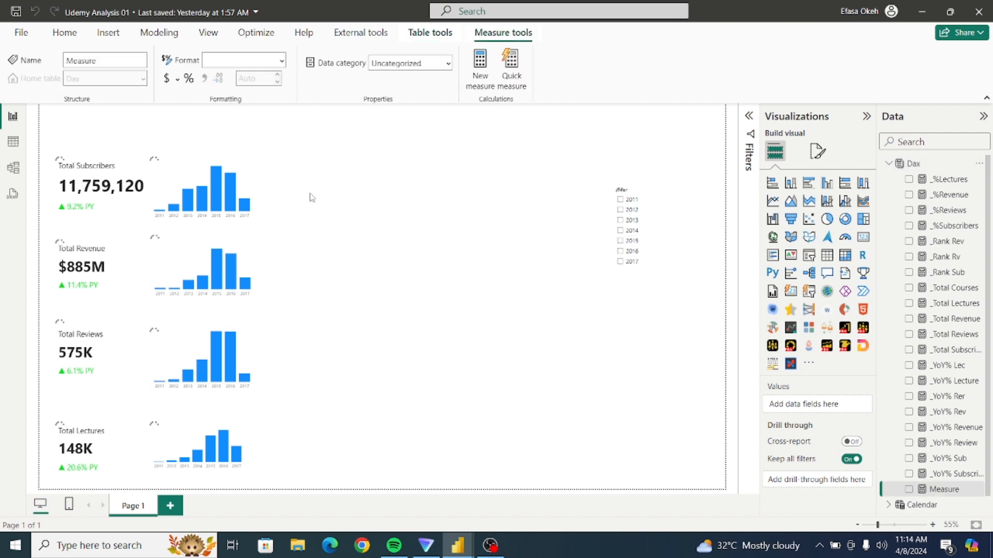
{"action": "key", "text": "ctrl+v"}
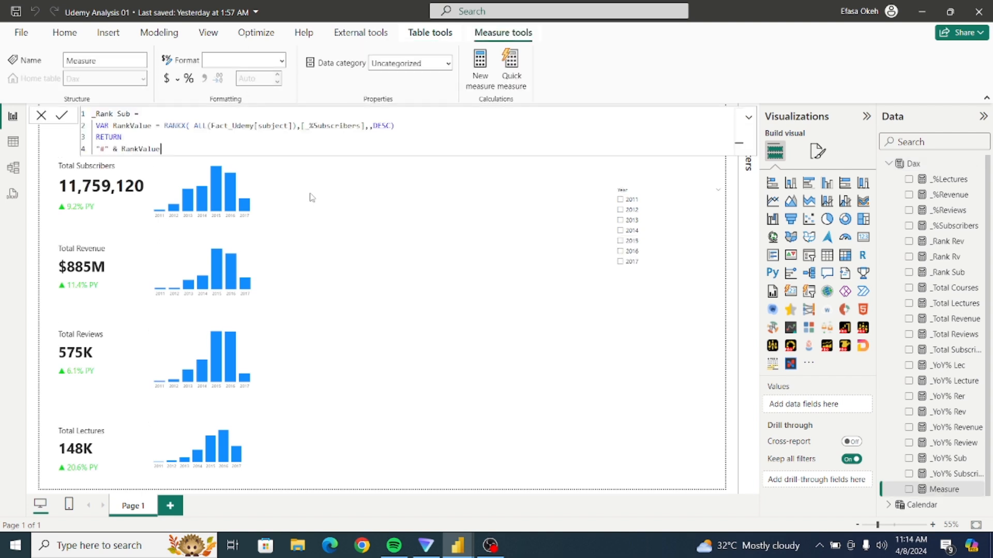
{"action": "double_click", "coordinate": [124, 114]}
{"action": "key", "text": "BackSpace"}
{"action": "type", "text": "Lec"}
Replace [_%Subscribers] with [_%Lectures] in the _Rank Lec formula and commit the measure.
{"action": "left_click", "coordinate": [355, 129]}
{"action": "key", "text": "BackSpace"}
{"action": "key", "text": "BackSpace"}
{"action": "key", "text": "BackSpace"}
{"action": "key", "text": "BackSpace"}
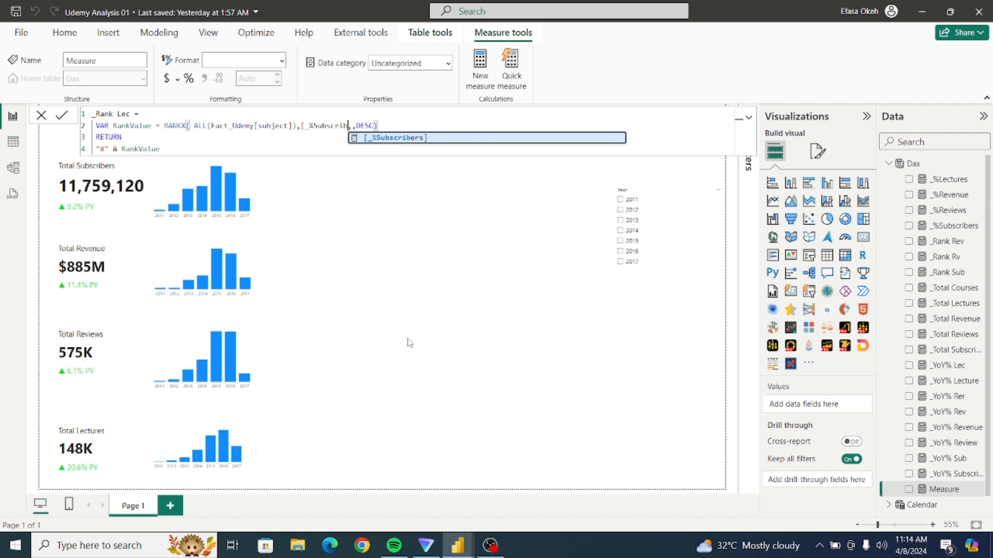
{"action": "key", "text": "BackSpace"}
{"action": "key", "text": "BackSpace"}
{"action": "key", "text": "BackSpace"}
{"action": "key", "text": "BackSpace"}
{"action": "key", "text": "BackSpace"}
{"action": "key", "text": "BackSpace"}
{"action": "key", "text": "BackSpace"}
{"action": "key", "text": "BackSpace"}
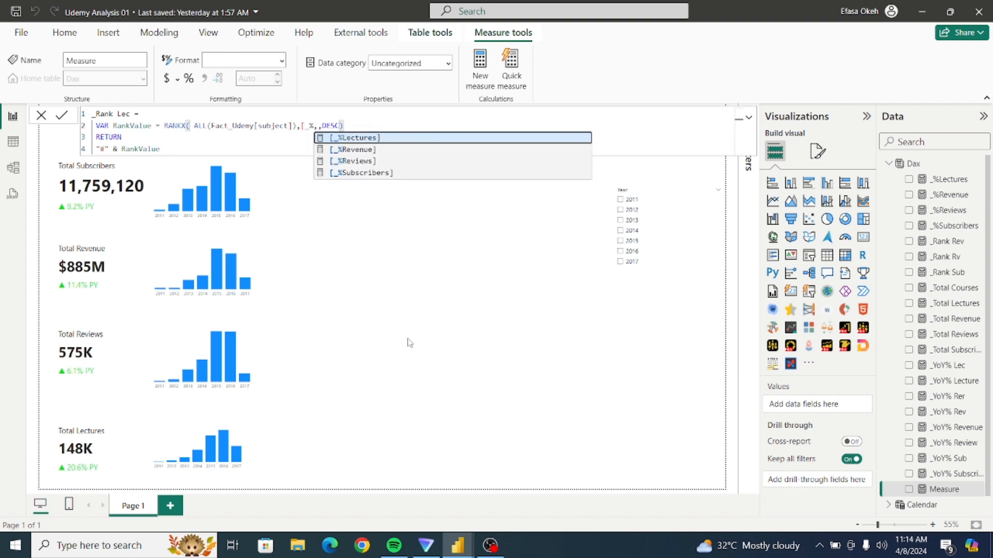
{"action": "left_click", "coordinate": [361, 138]}
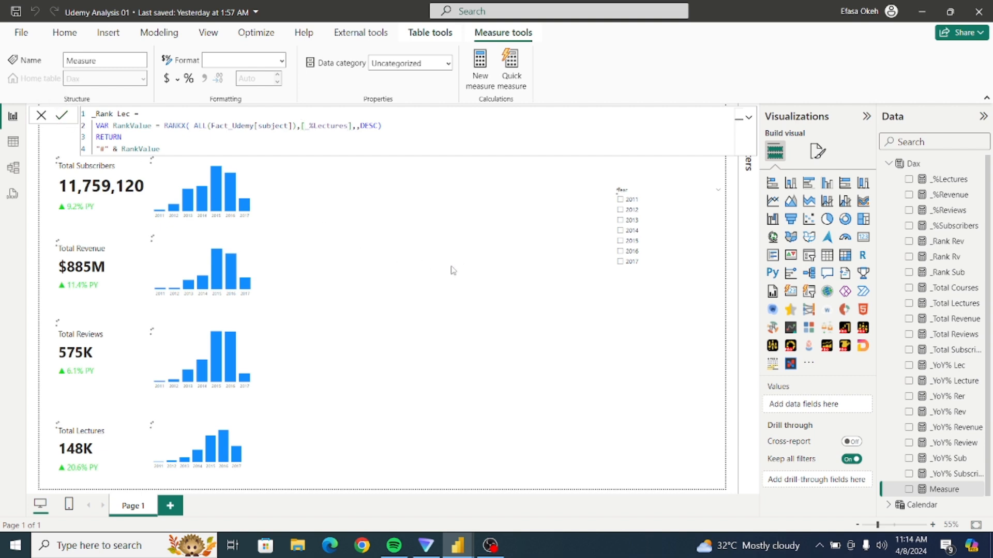
{"action": "key", "text": "Return"}
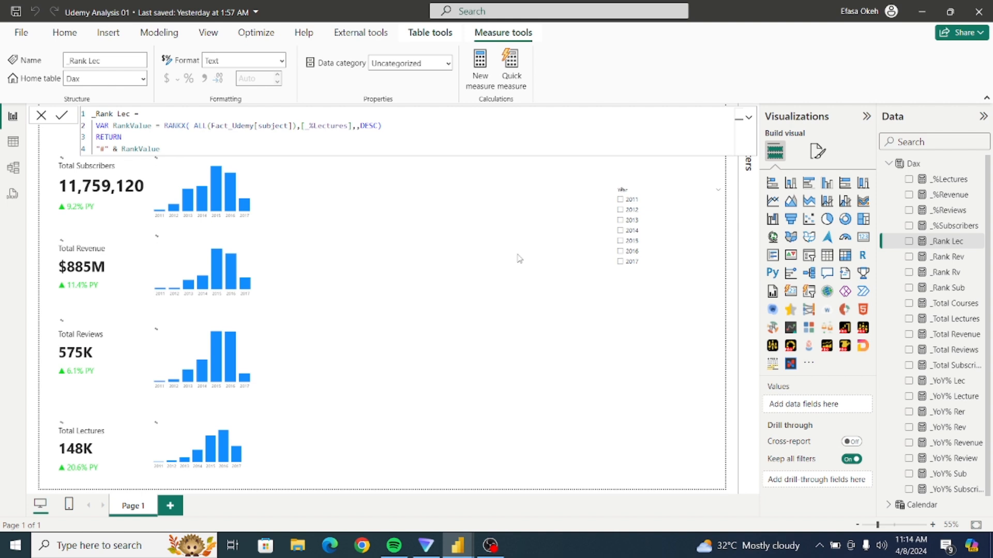
{"action": "left_click", "coordinate": [519, 259]}
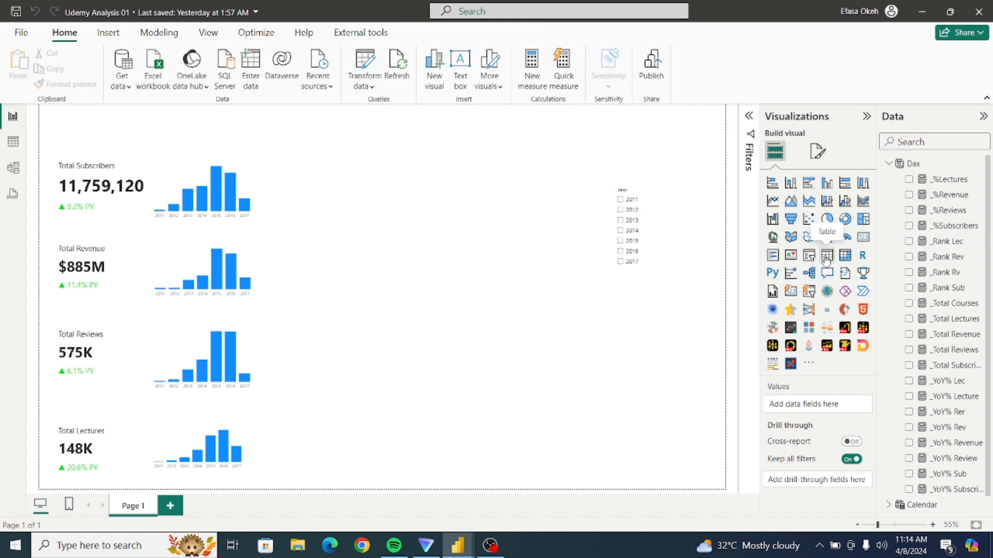
Insert a table visual and enlarge it to fill the space between the KPI column charts and the Year slicer.
{"action": "left_click", "coordinate": [826, 257]}
{"action": "left_click_drag", "start_coordinate": [399, 191], "coordinate": [362, 190]}
{"action": "left_click_drag", "start_coordinate": [382, 252], "coordinate": [525, 310]}
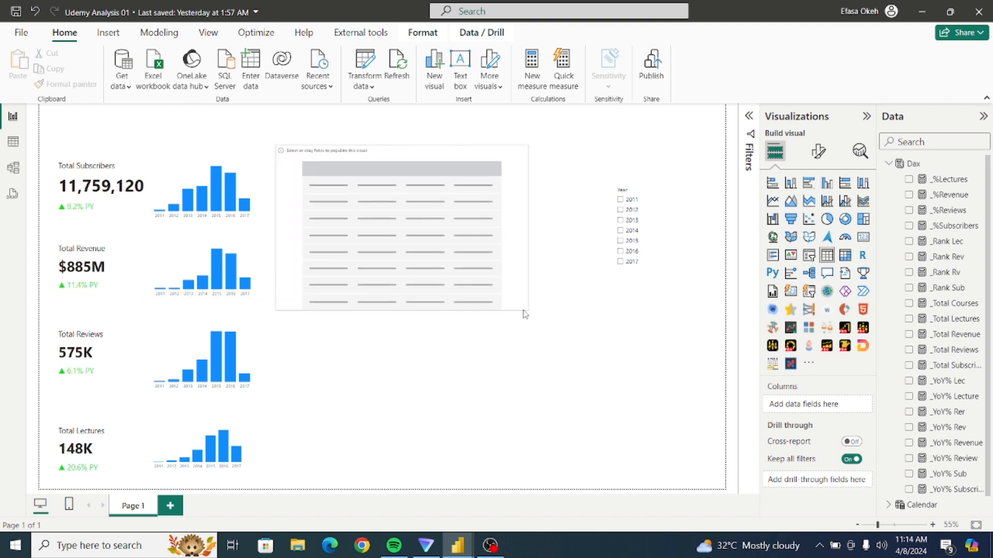
Add the _Rank Sub measure as the first column of the empty table visual.
{"action": "left_click", "coordinate": [900, 526]}
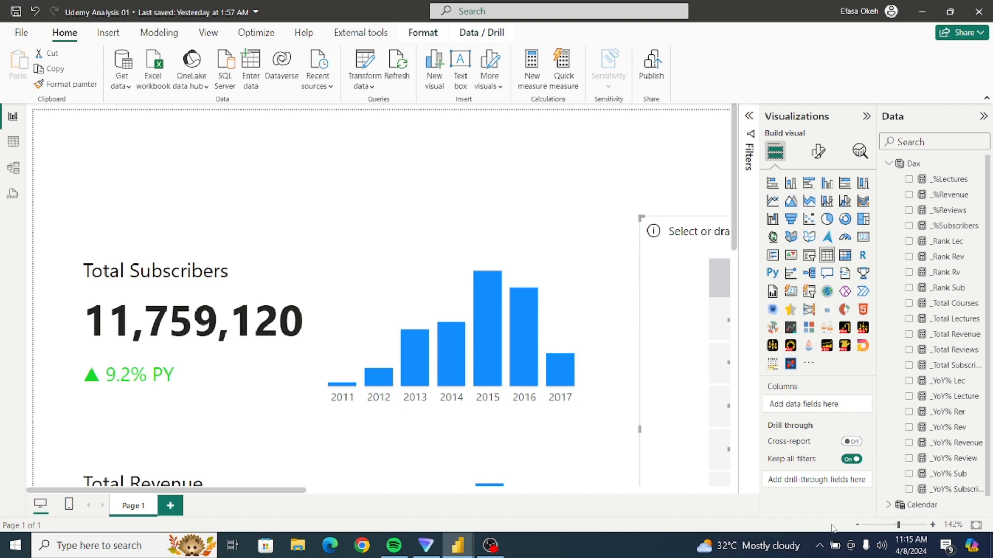
{"action": "left_click_drag", "start_coordinate": [330, 491], "coordinate": [510, 494]}
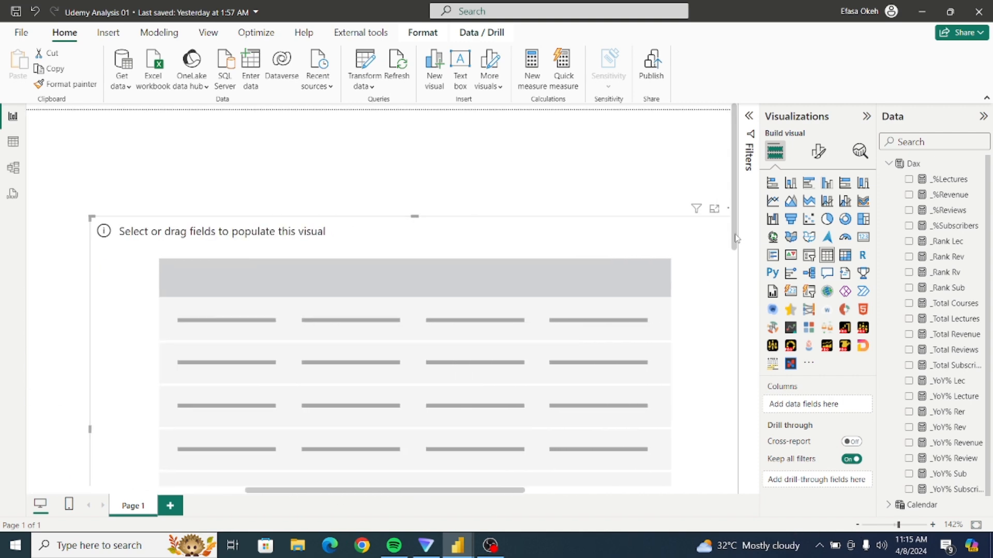
{"action": "left_click_drag", "start_coordinate": [735, 238], "coordinate": [744, 288]}
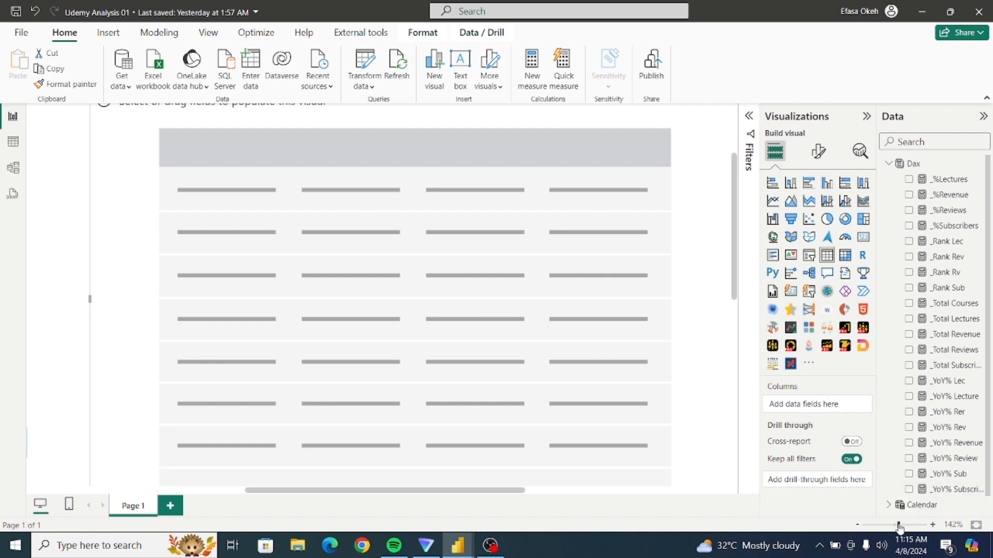
{"action": "left_click_drag", "start_coordinate": [899, 525], "coordinate": [893, 527]}
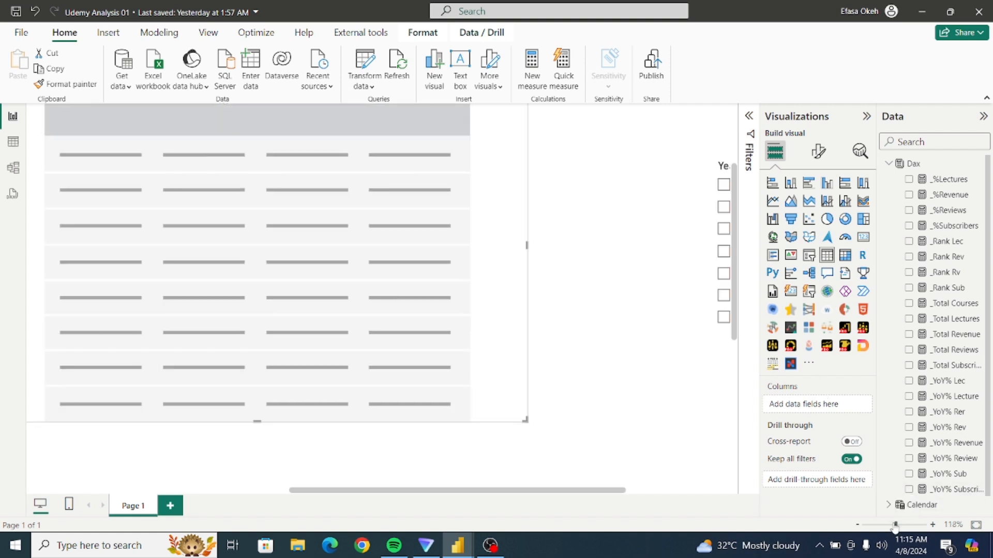
{"action": "left_click_drag", "start_coordinate": [658, 491], "coordinate": [571, 505]}
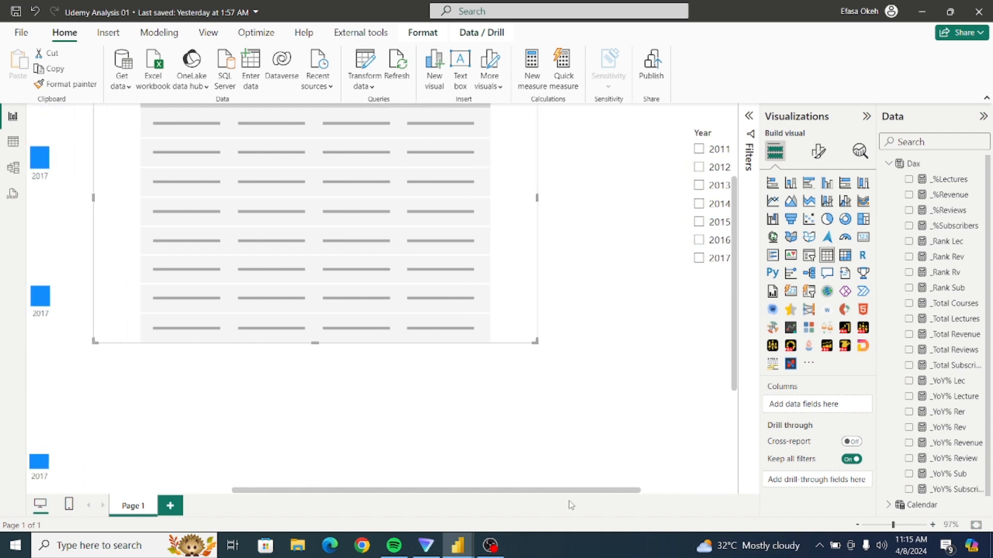
{"action": "left_click_drag", "start_coordinate": [734, 367], "coordinate": [727, 318]}
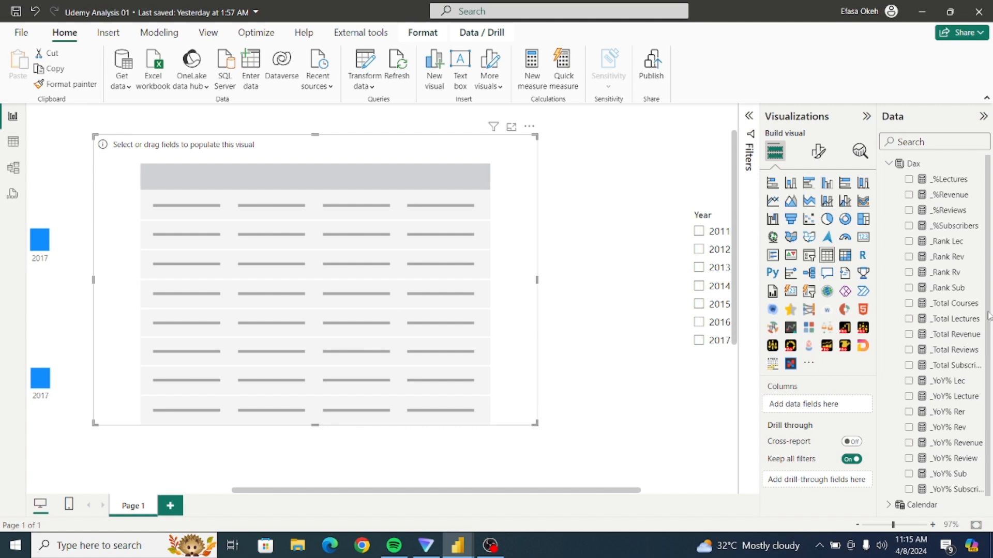
{"action": "left_click_drag", "start_coordinate": [988, 315], "coordinate": [991, 338]}
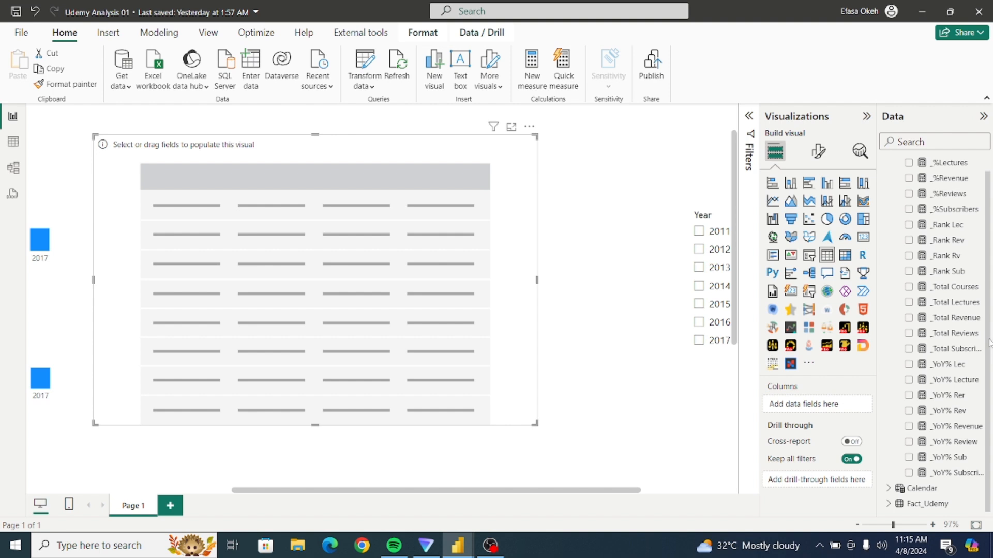
{"action": "left_click_drag", "start_coordinate": [988, 343], "coordinate": [992, 365]}
{"action": "left_click", "coordinate": [908, 272]}
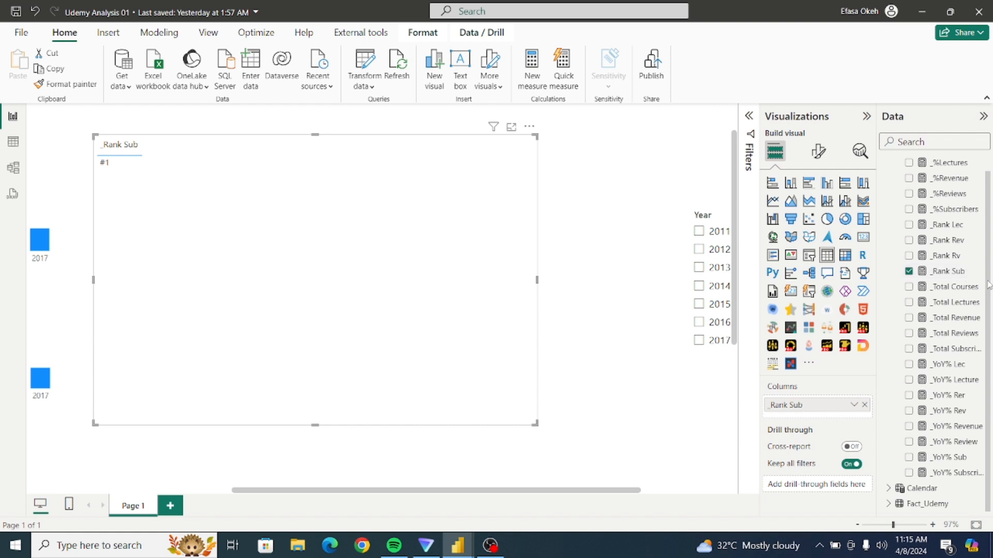
Add subject from Fact_Udemy and the _%Subscribers measure from Dax as further columns of the table.
{"action": "scroll", "coordinate": [892, 161], "scroll_direction": "up", "scroll_amount": 1}
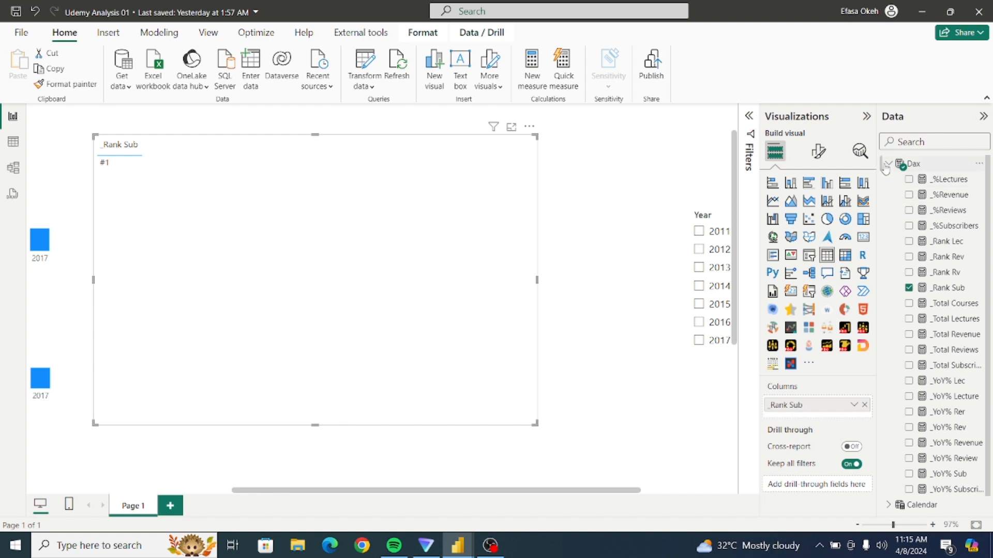
{"action": "left_click", "coordinate": [889, 163]}
{"action": "left_click", "coordinate": [888, 194]}
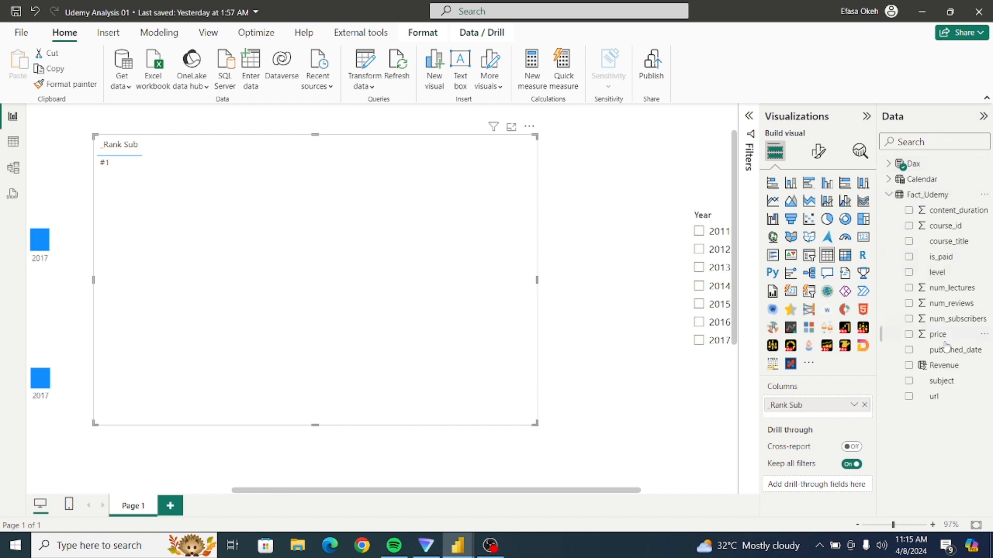
{"action": "left_click", "coordinate": [908, 381]}
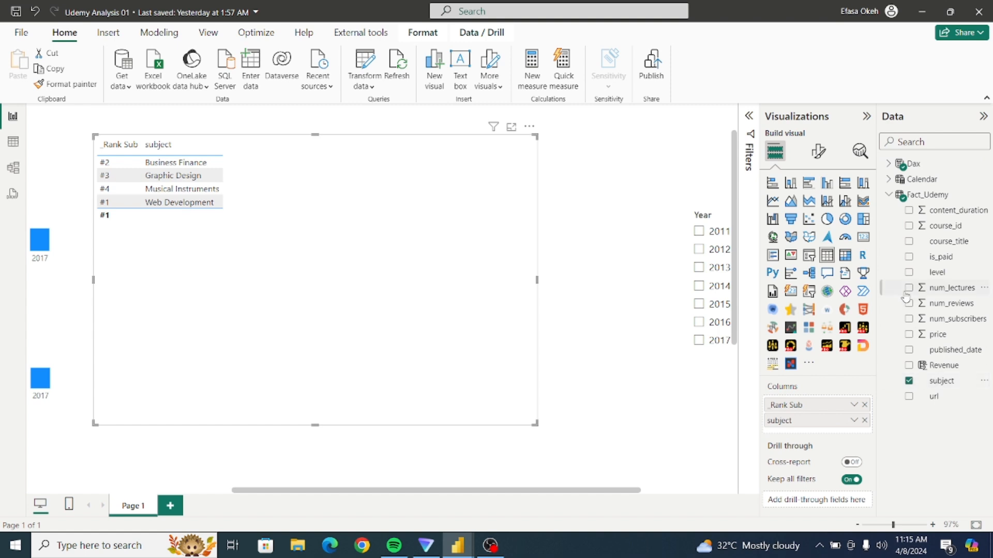
{"action": "left_click", "coordinate": [888, 195]}
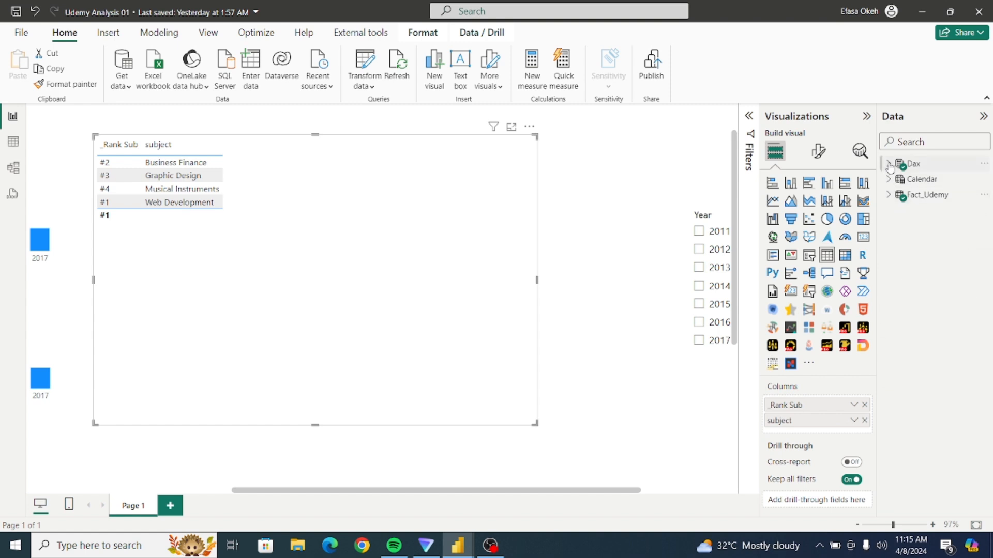
{"action": "left_click", "coordinate": [889, 163]}
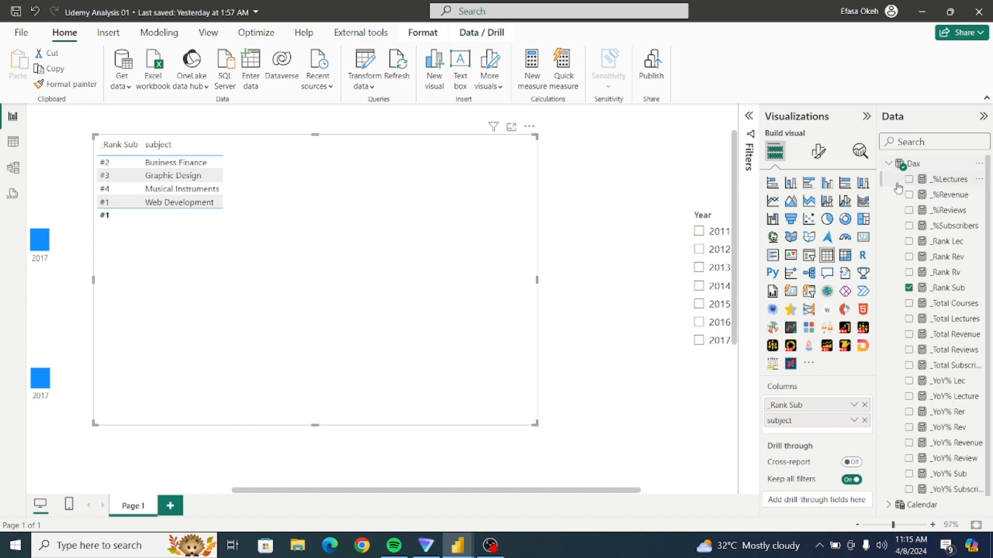
{"action": "left_click", "coordinate": [909, 226]}
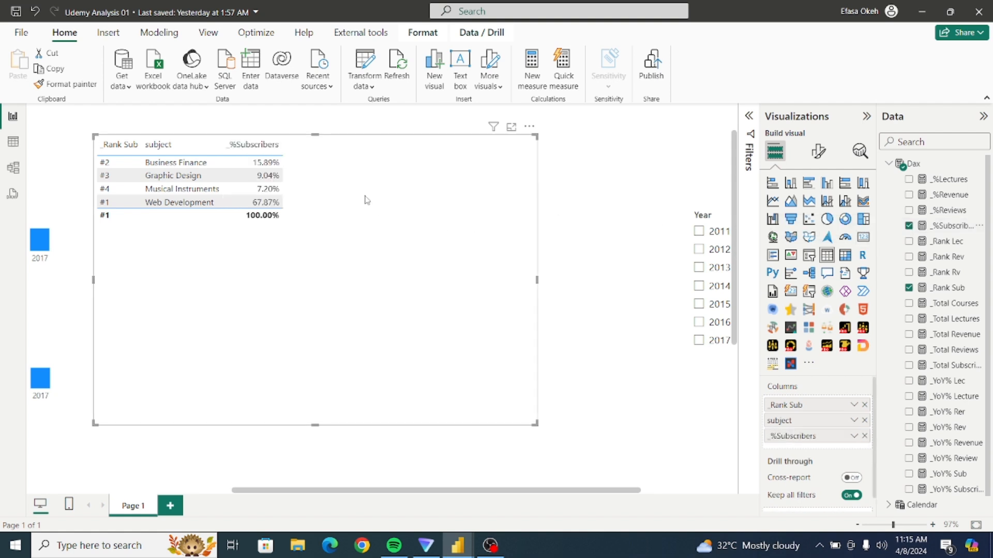
Reposition the table visual and sort it by _Rank Sub in ascending order.
{"action": "left_click_drag", "start_coordinate": [365, 200], "coordinate": [457, 268]}
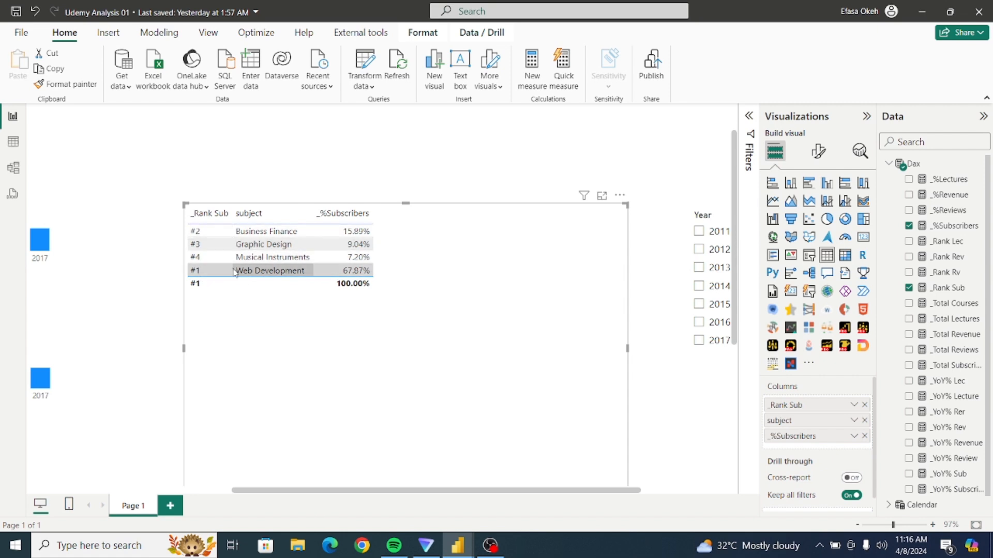
{"action": "left_click", "coordinate": [620, 196]}
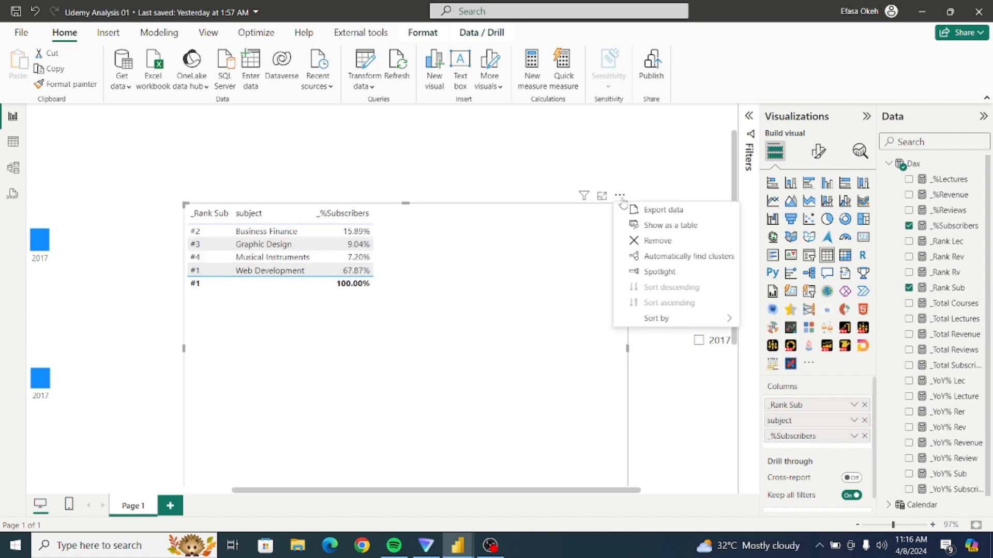
{"action": "mouse_move", "coordinate": [657, 320]}
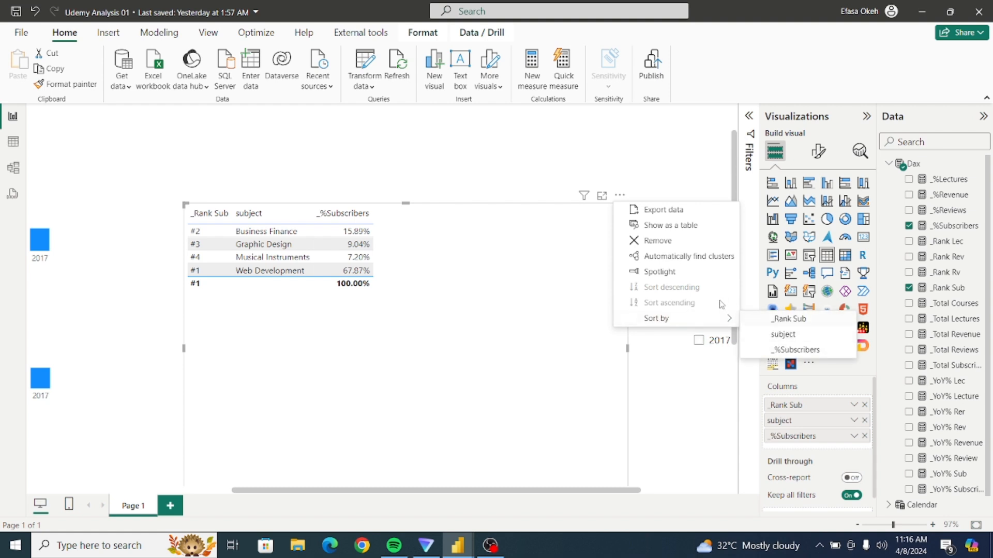
{"action": "left_click", "coordinate": [785, 321]}
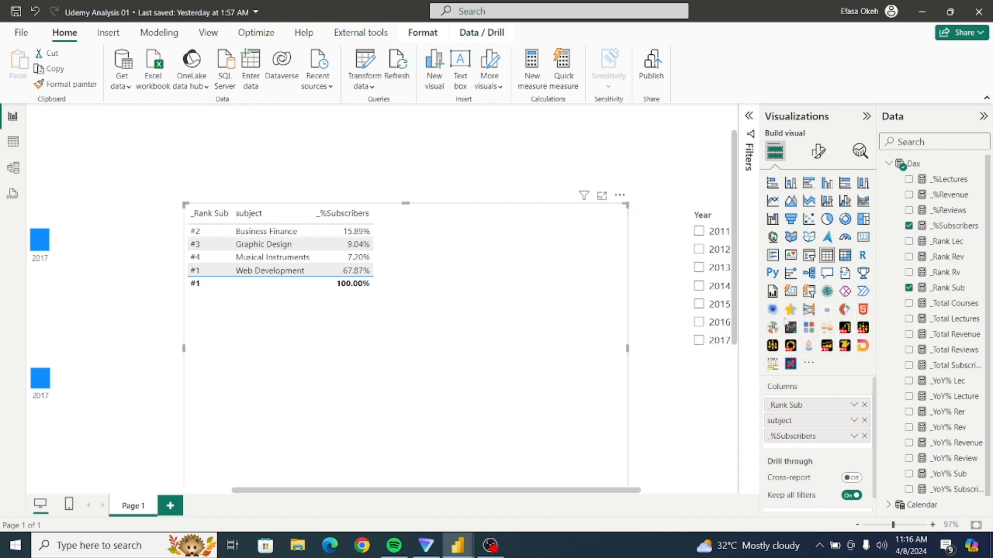
{"action": "left_click", "coordinate": [623, 200]}
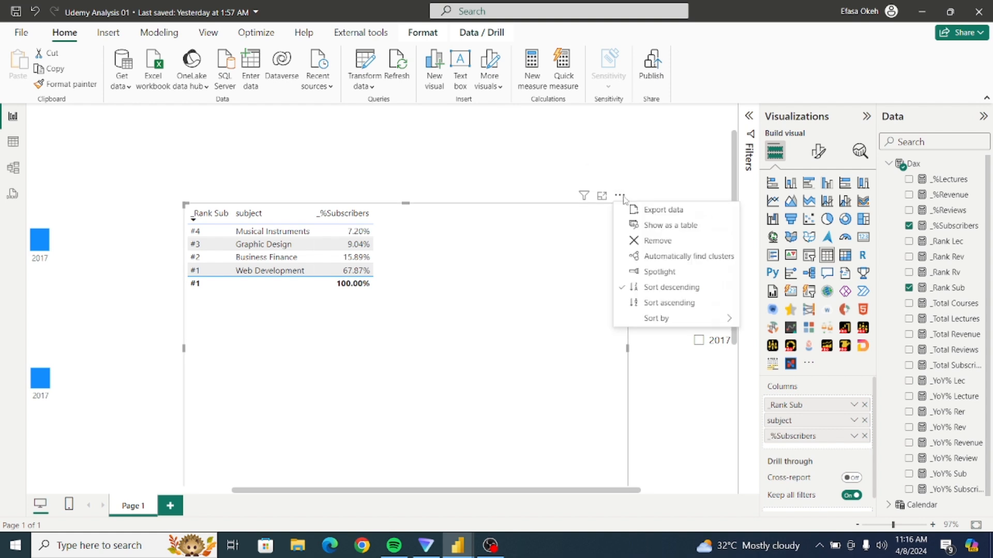
{"action": "left_click", "coordinate": [669, 303]}
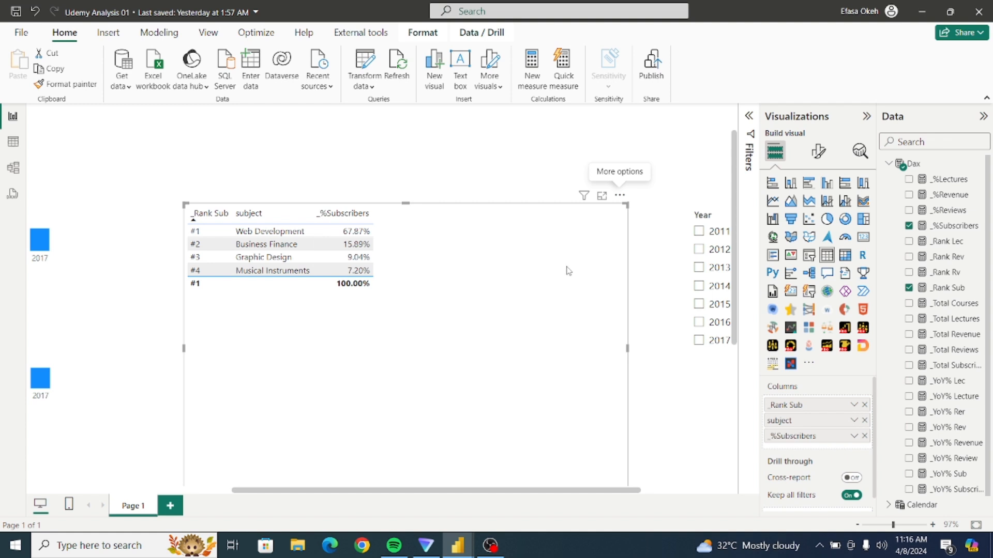
Shrink the table visual to fit closely around its subject rows and turn off its totals row.
{"action": "left_click_drag", "start_coordinate": [579, 282], "coordinate": [568, 241]}
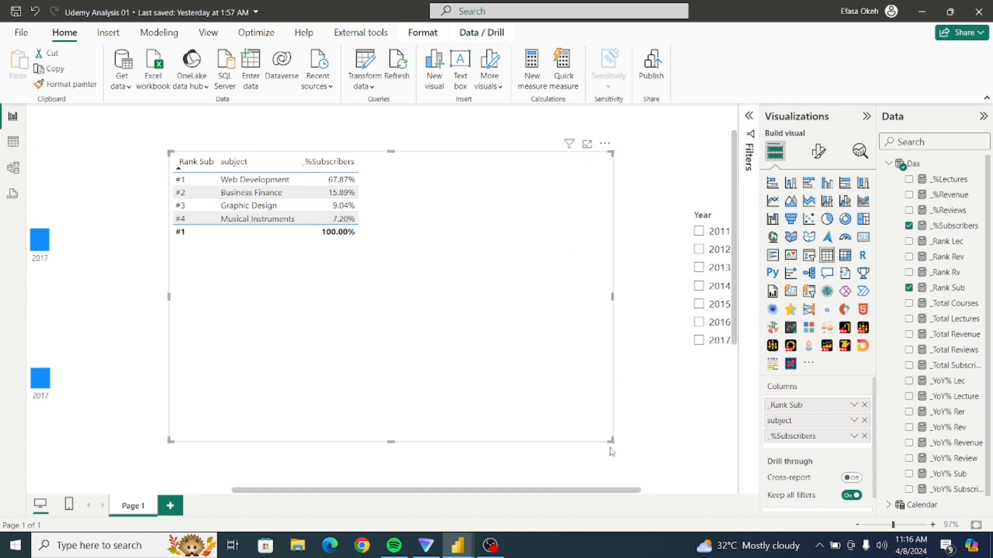
{"action": "left_click_drag", "start_coordinate": [610, 440], "coordinate": [522, 336]}
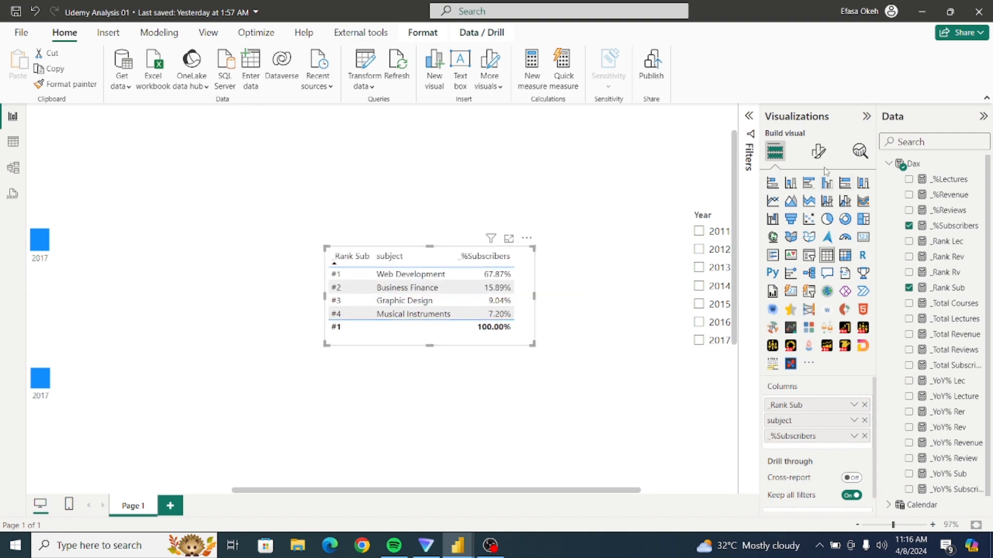
{"action": "left_click", "coordinate": [818, 151]}
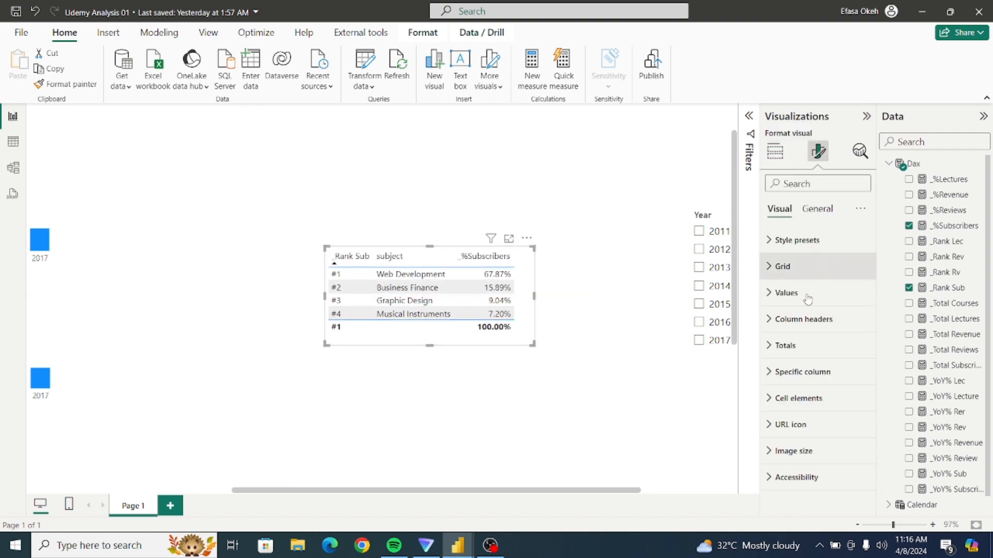
{"action": "left_click", "coordinate": [784, 345]}
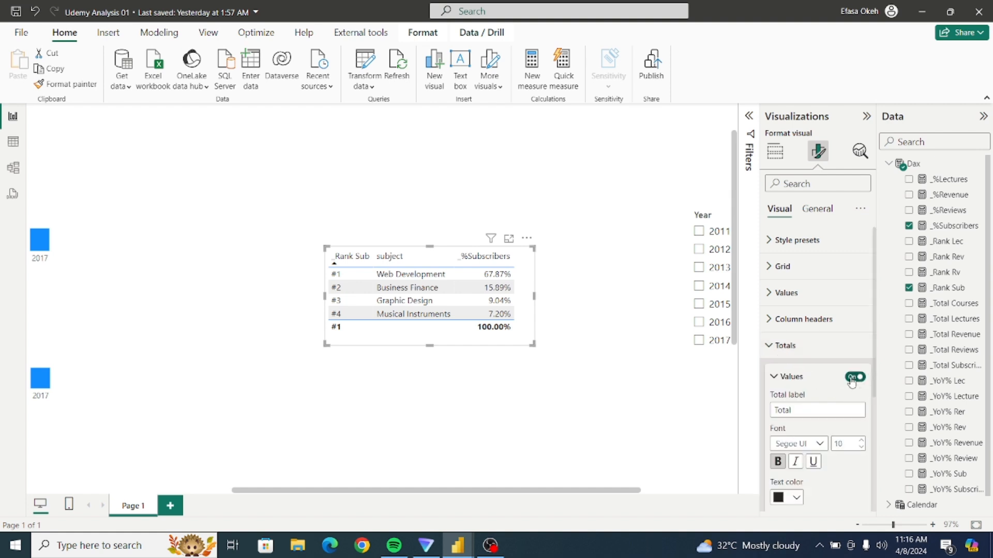
{"action": "left_click", "coordinate": [852, 379]}
{"action": "left_click", "coordinate": [782, 345]}
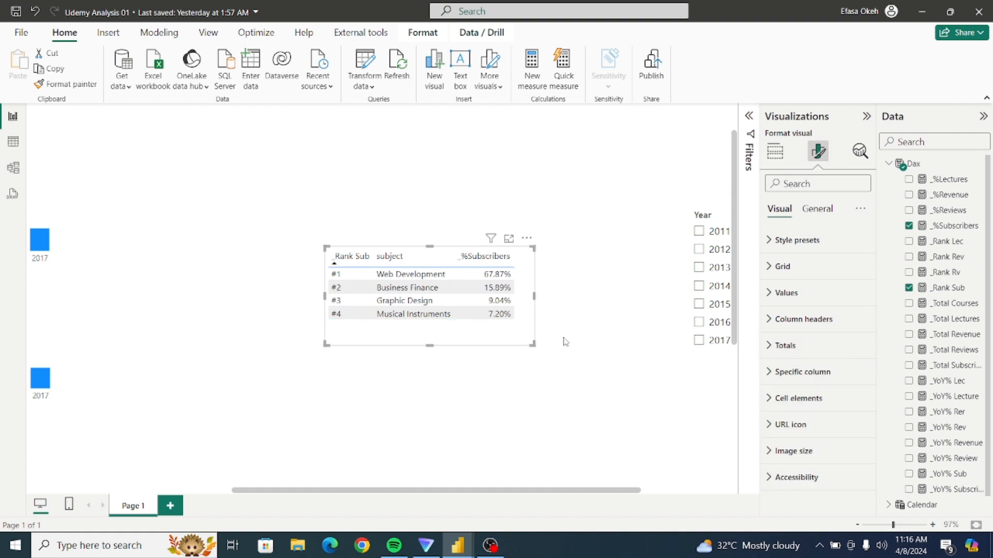
{"action": "left_click_drag", "start_coordinate": [531, 343], "coordinate": [519, 335]}
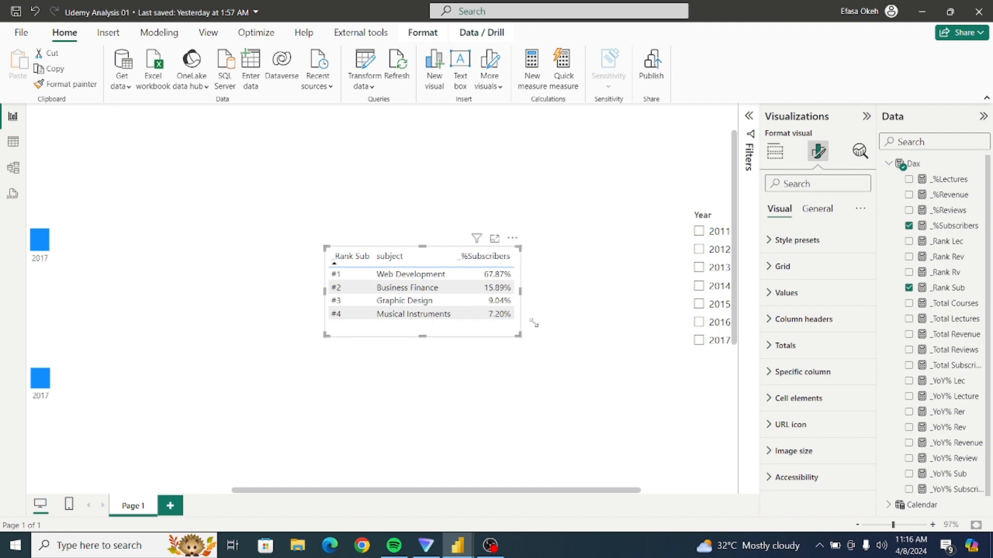
Set the table's style preset to None.
{"action": "left_click", "coordinate": [795, 248]}
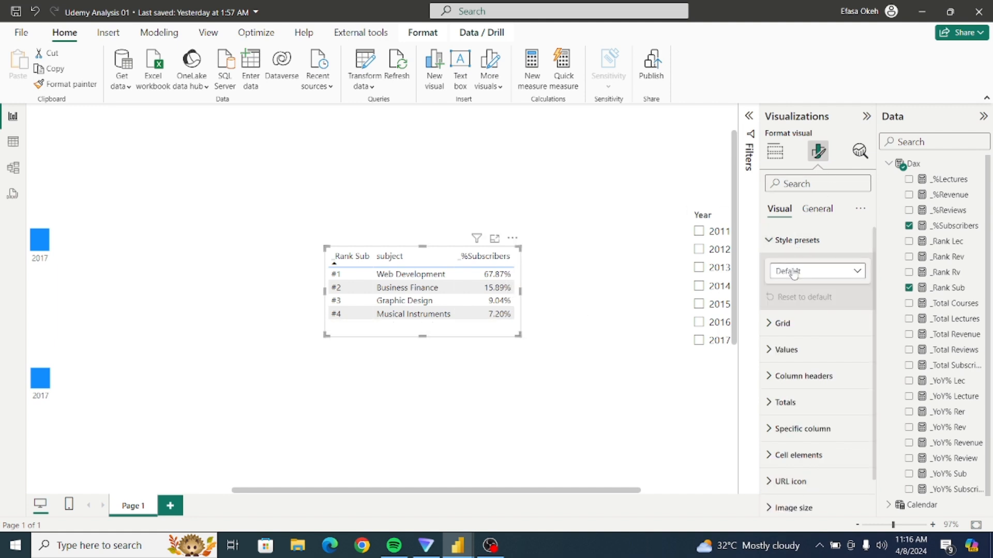
{"action": "left_click", "coordinate": [794, 272]}
{"action": "left_click", "coordinate": [794, 303]}
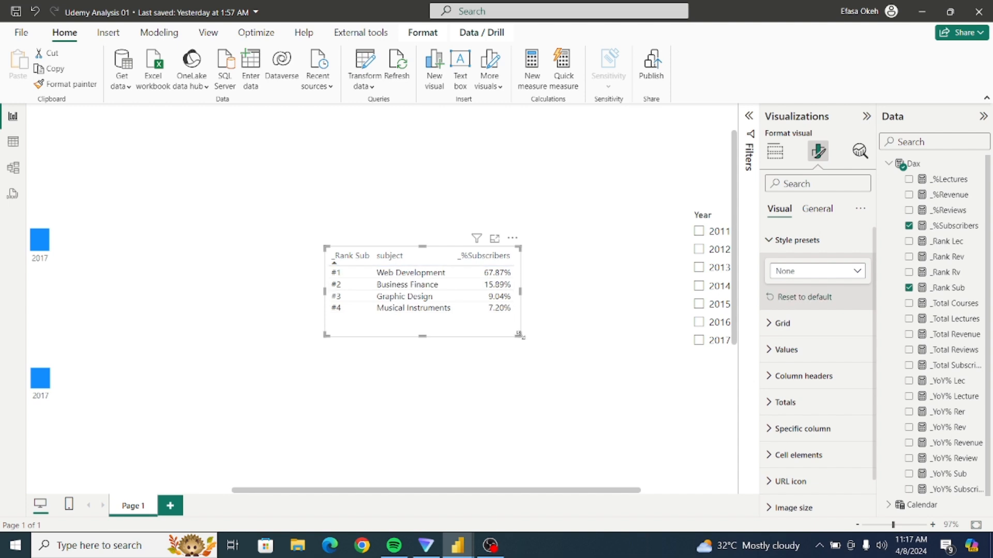
Trim the table's height slightly and add top, bottom, left and right borders to its Values section.
{"action": "left_click_drag", "start_coordinate": [520, 336], "coordinate": [522, 325]}
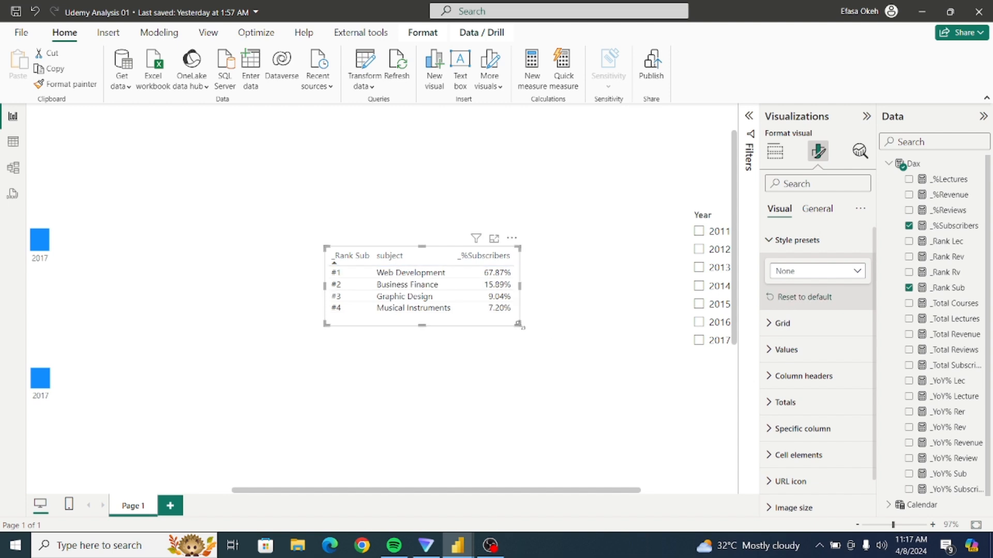
{"action": "left_click", "coordinate": [770, 242]}
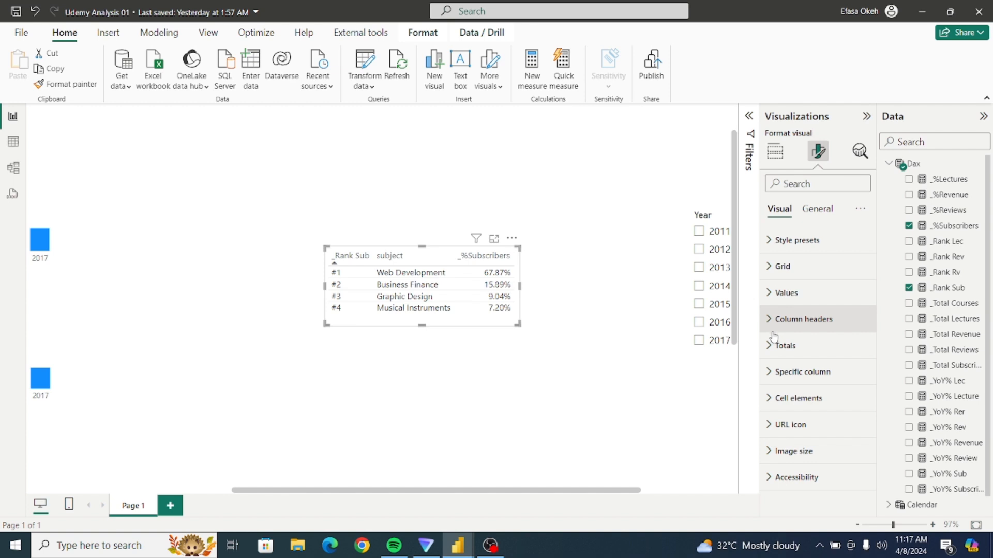
{"action": "left_click", "coordinate": [775, 266]}
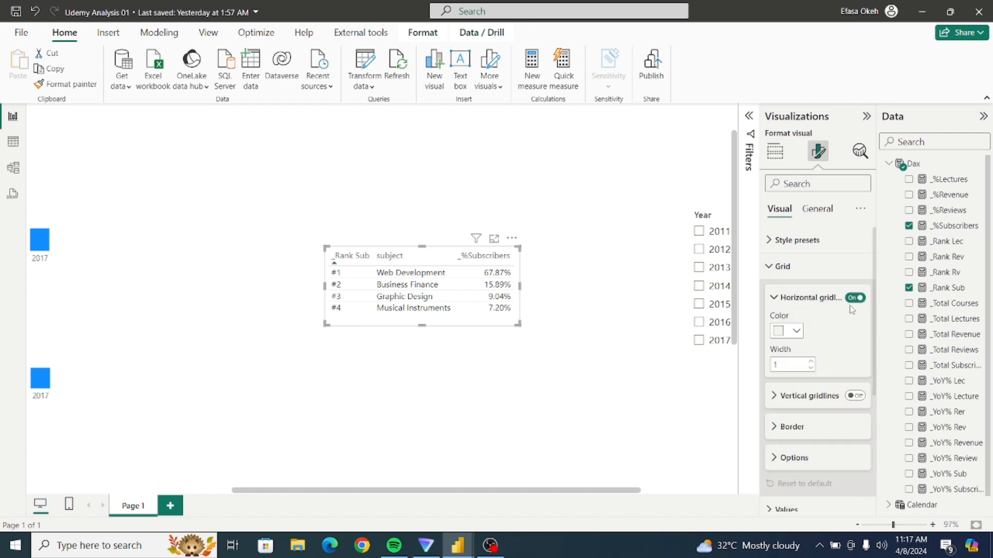
{"action": "scroll", "coordinate": [873, 314], "scroll_direction": "down", "scroll_amount": 2}
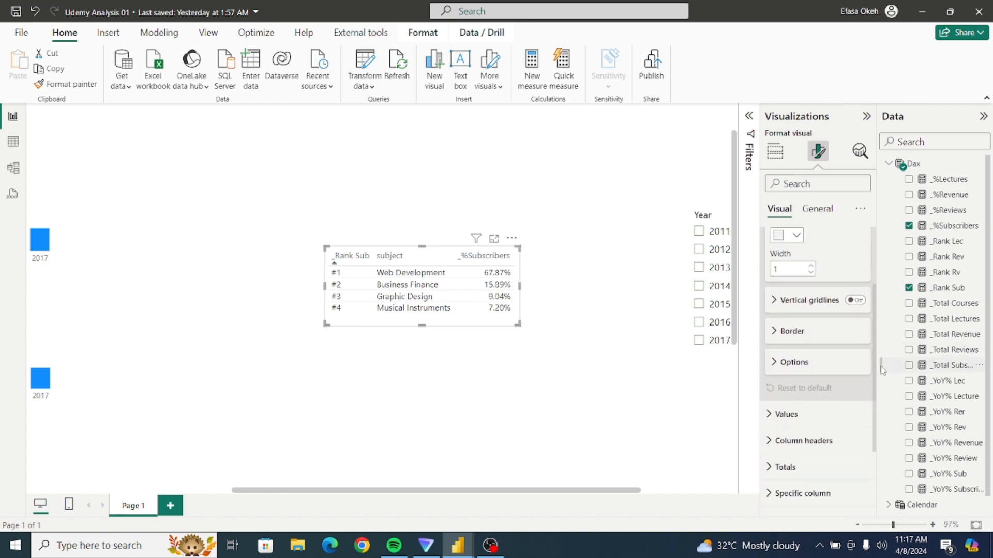
{"action": "left_click", "coordinate": [780, 334]}
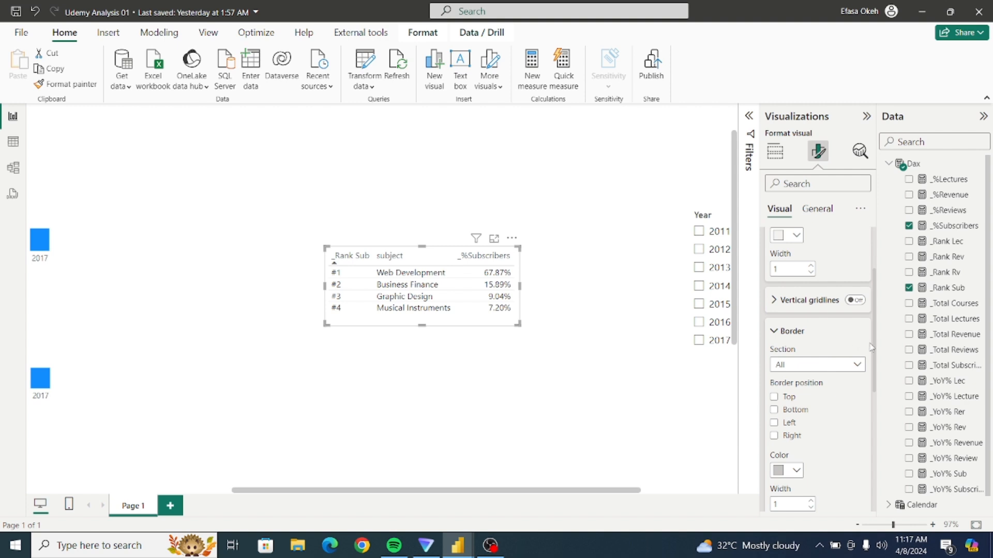
{"action": "scroll", "coordinate": [876, 346], "scroll_direction": "down", "scroll_amount": 1}
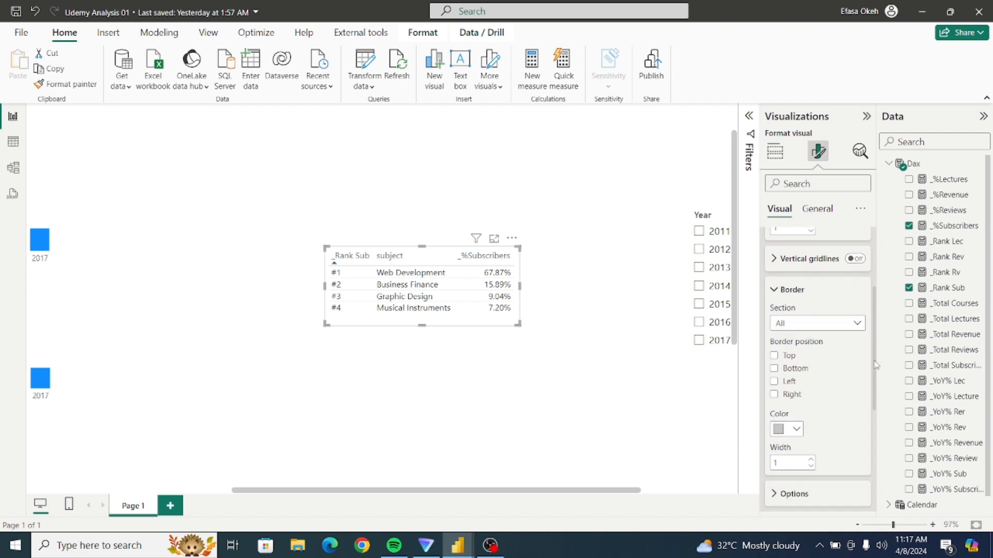
{"action": "left_click", "coordinate": [813, 330]}
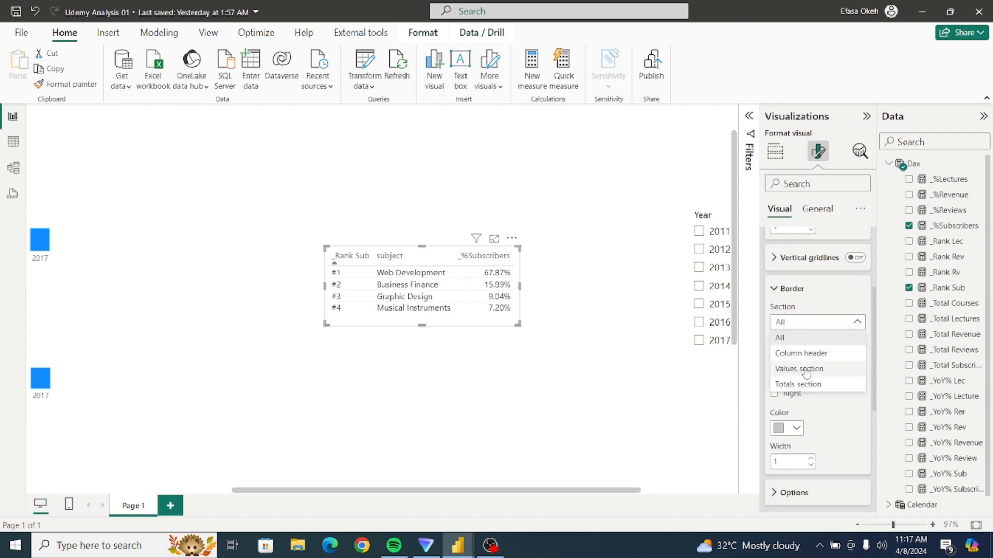
{"action": "left_click", "coordinate": [806, 371]}
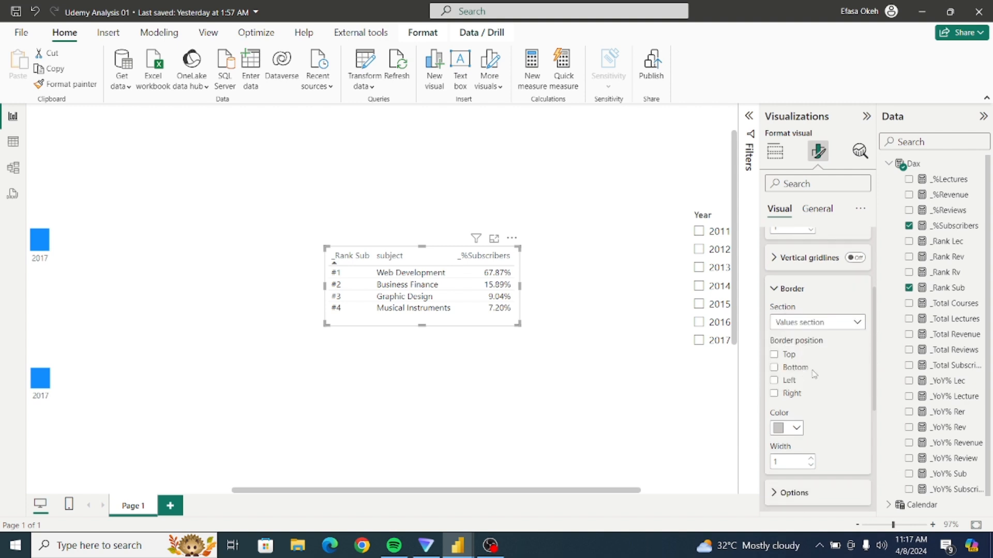
{"action": "left_click", "coordinate": [774, 354]}
{"action": "left_click", "coordinate": [774, 368]}
{"action": "left_click", "coordinate": [774, 381]}
{"action": "left_click", "coordinate": [774, 394]}
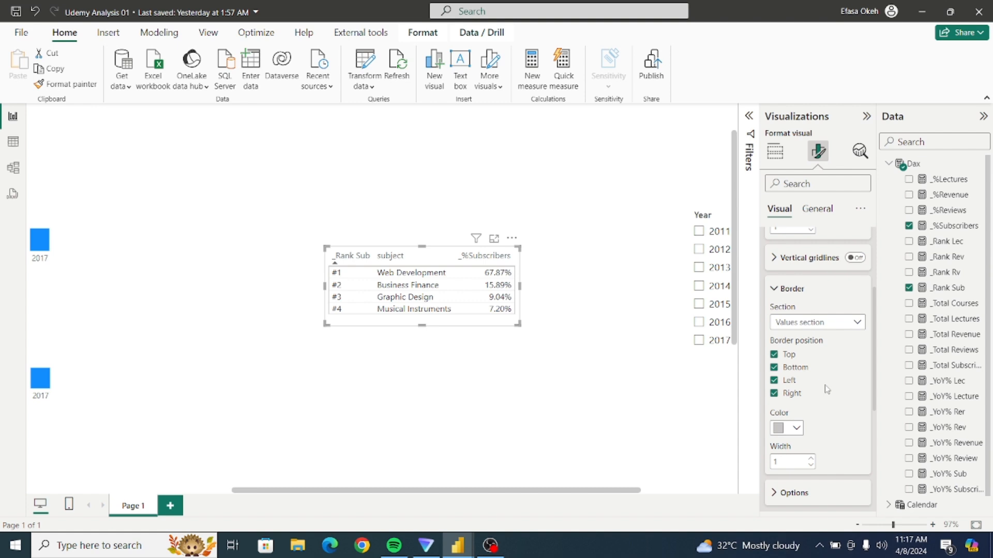
Remove the bottom border from the table's column header section and add top, left and right borders.
{"action": "left_click", "coordinate": [802, 322]}
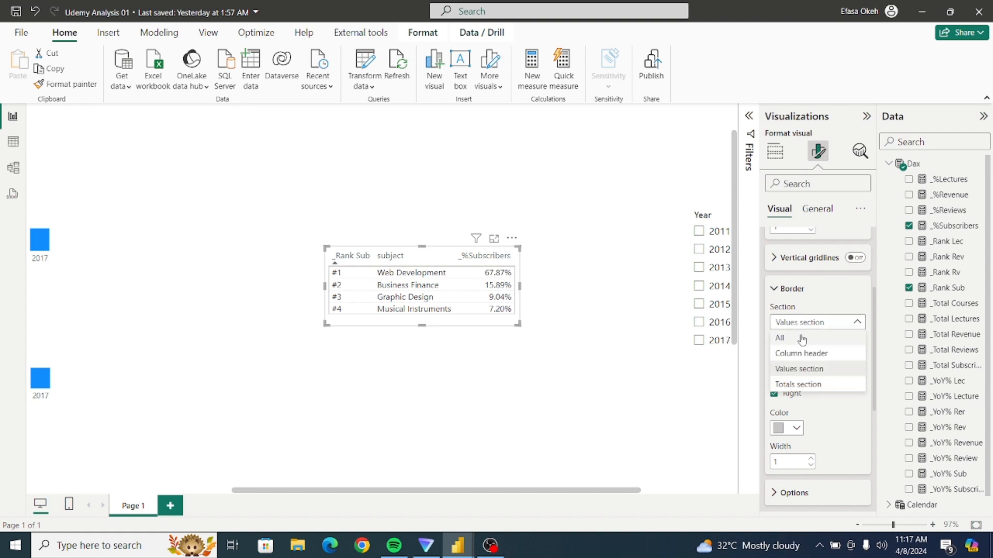
{"action": "left_click", "coordinate": [803, 354]}
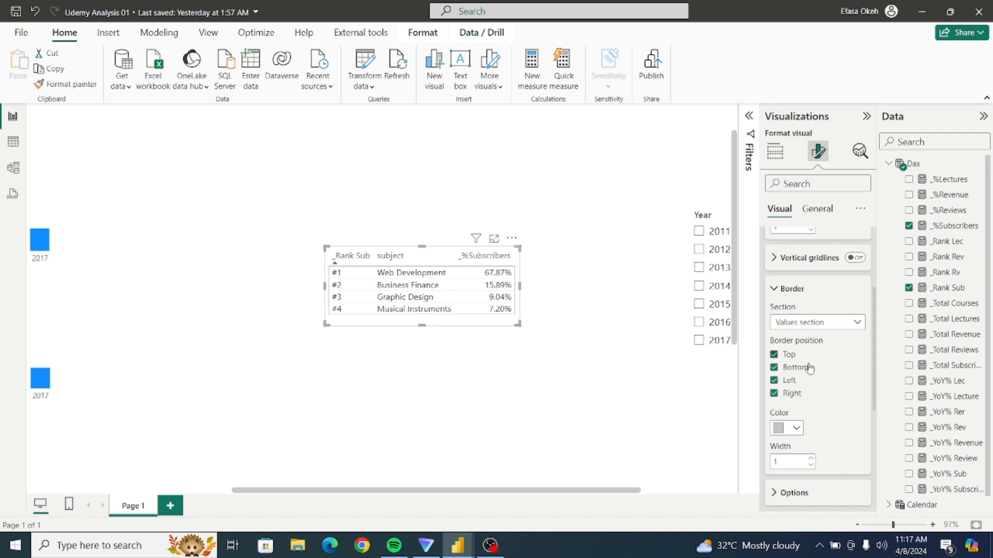
{"action": "left_click", "coordinate": [774, 368]}
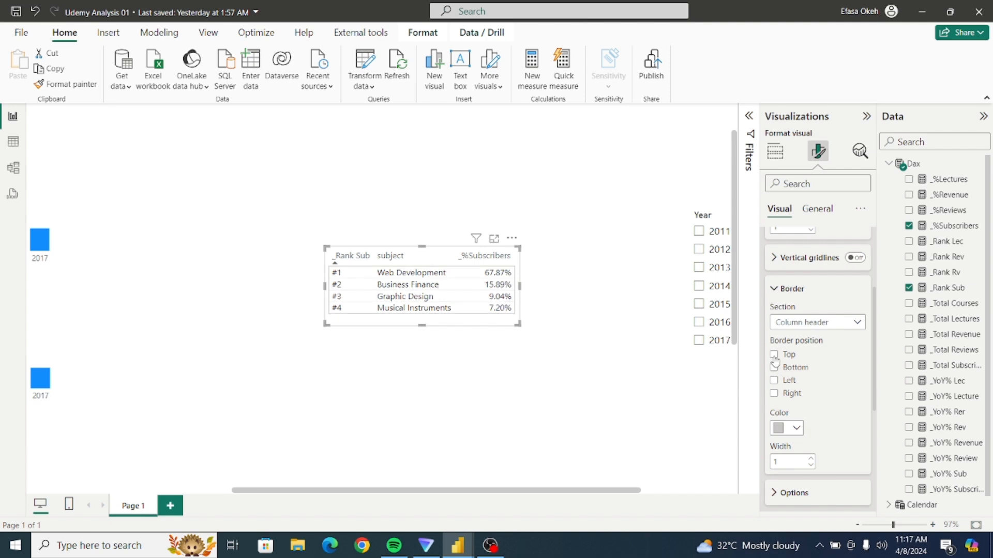
{"action": "left_click", "coordinate": [774, 381]}
{"action": "left_click", "coordinate": [774, 394]}
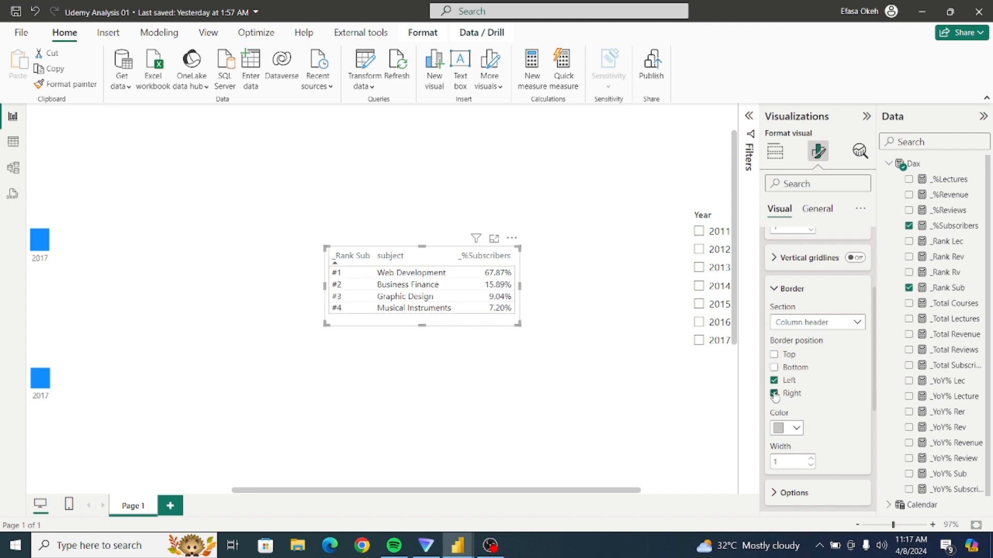
{"action": "left_click", "coordinate": [775, 355]}
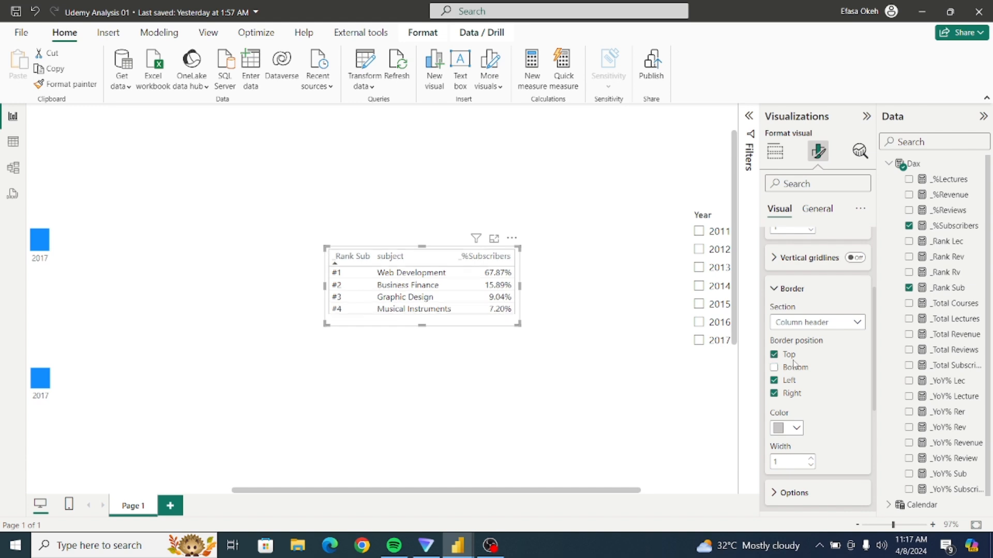
{"action": "left_click", "coordinate": [573, 298]}
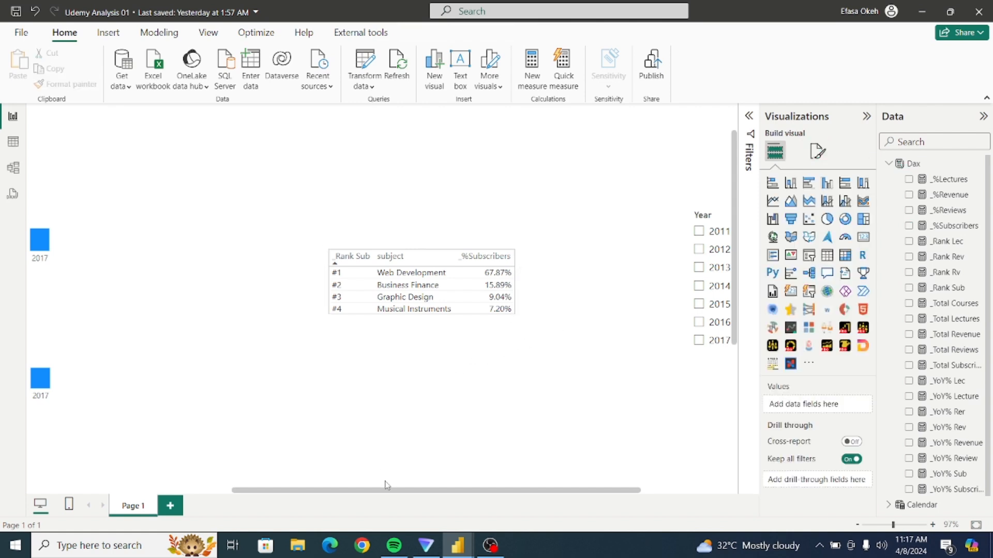
Check the ranking tables in the finished Udemy Analysis report and return to the Udemy Analysis 01 file.
{"action": "mouse_move", "coordinate": [449, 555]}
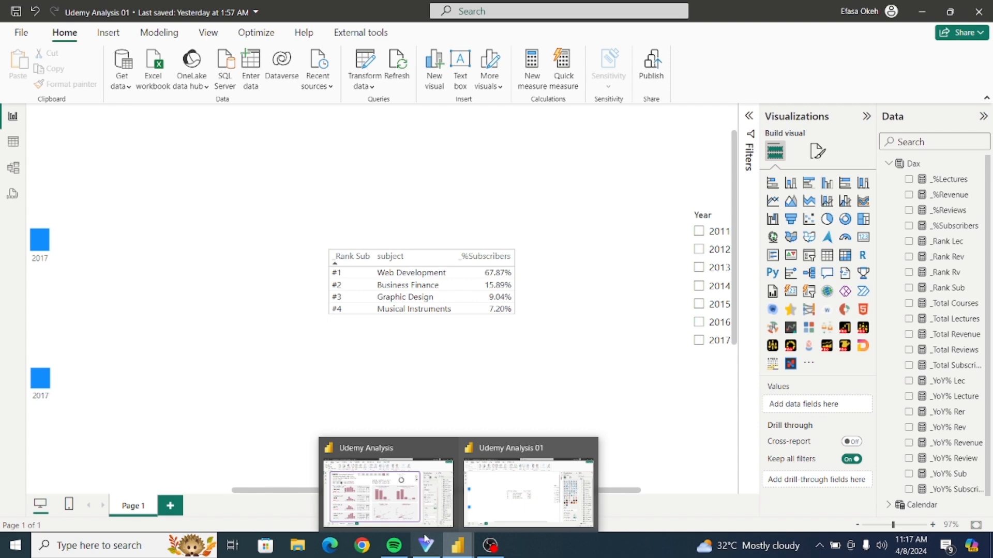
{"action": "left_click", "coordinate": [384, 512]}
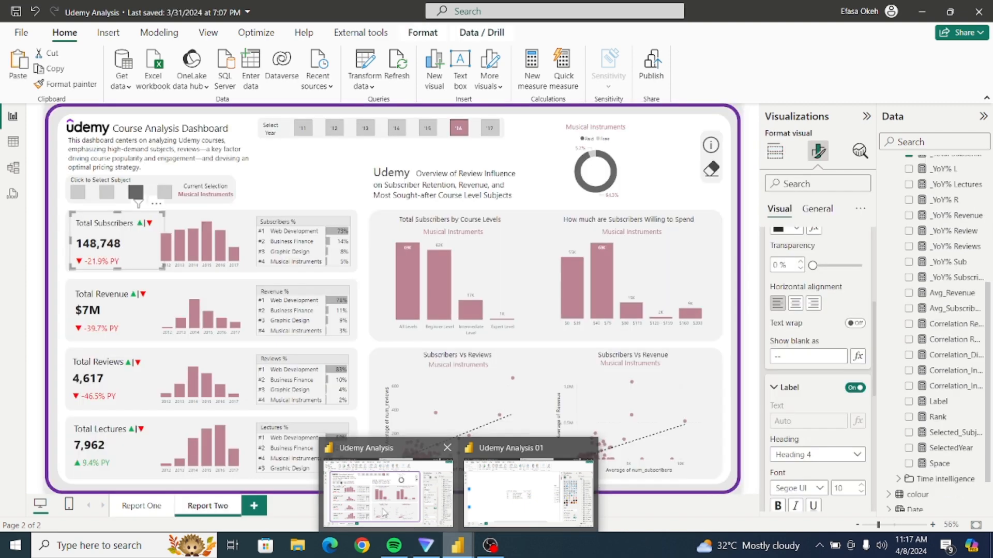
{"action": "left_click", "coordinate": [466, 525]}
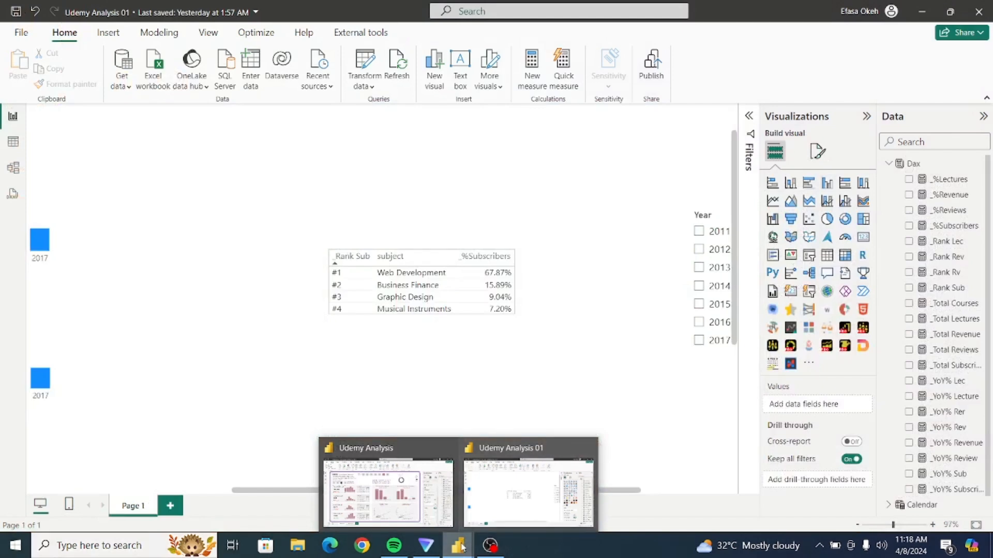
Set the table visual's height to 150 and its width to 280.
{"action": "left_click", "coordinate": [515, 320]}
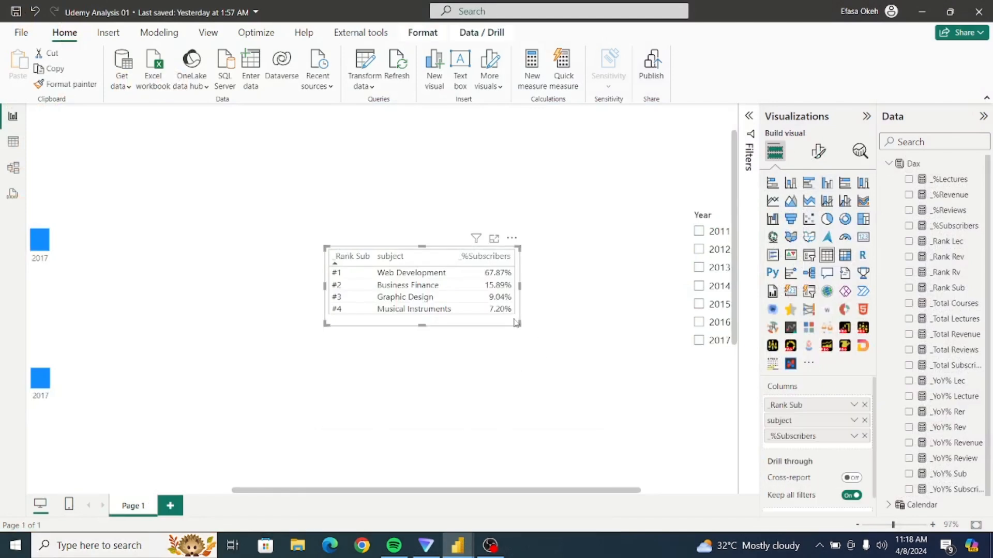
{"action": "left_click", "coordinate": [817, 153]}
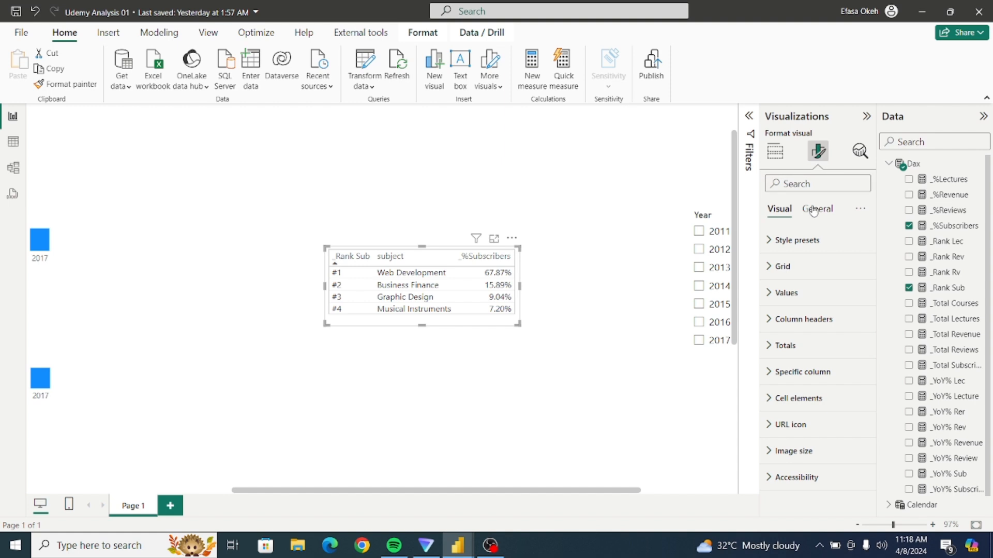
{"action": "left_click", "coordinate": [815, 209]}
{"action": "left_click", "coordinate": [782, 246]}
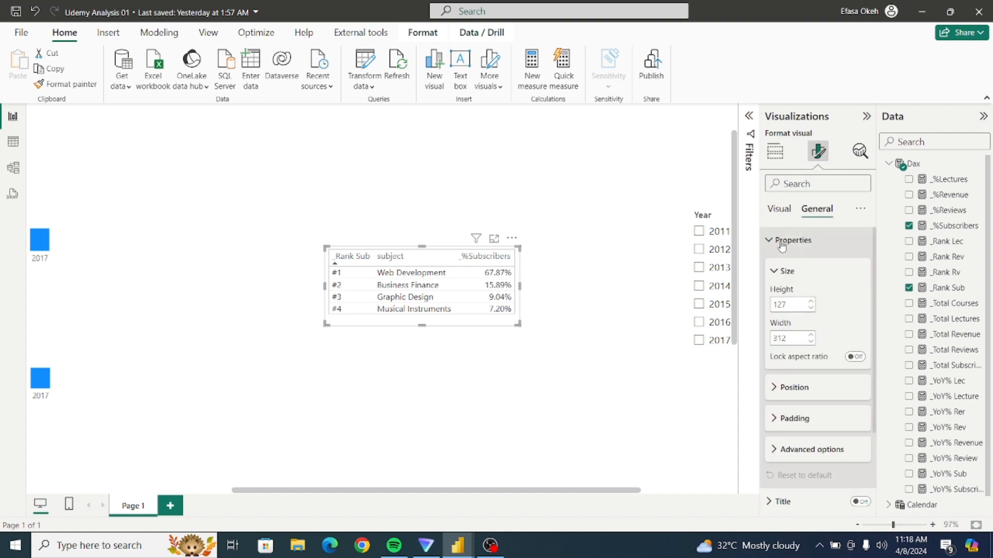
{"action": "left_click", "coordinate": [787, 304]}
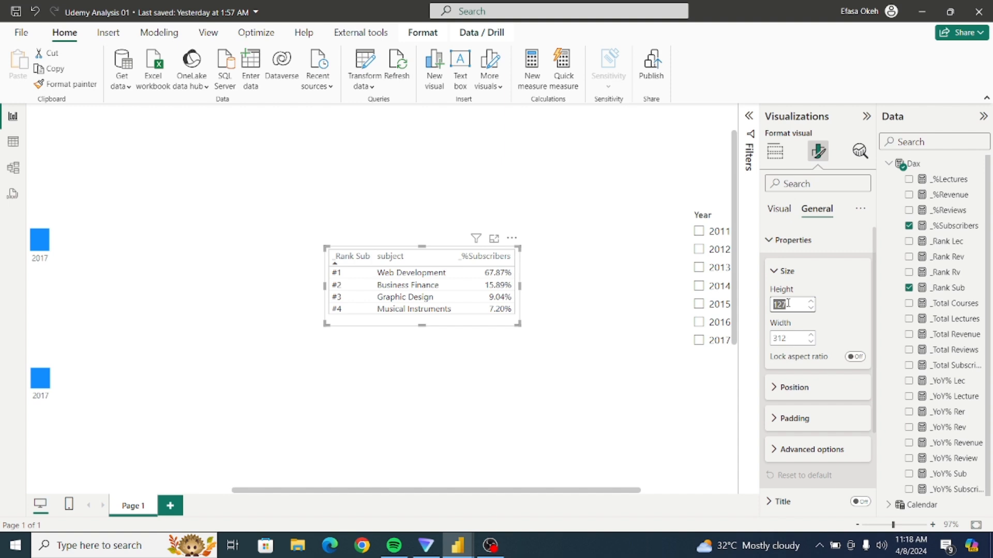
{"action": "type", "text": "150"}
{"action": "left_click", "coordinate": [790, 334]}
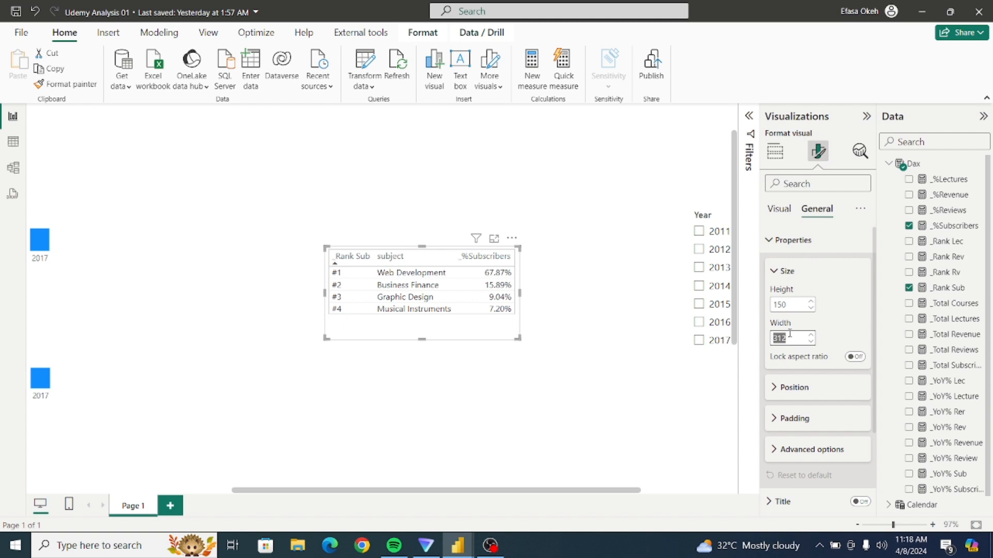
{"action": "type", "text": "280"}
{"action": "key", "text": "Return"}
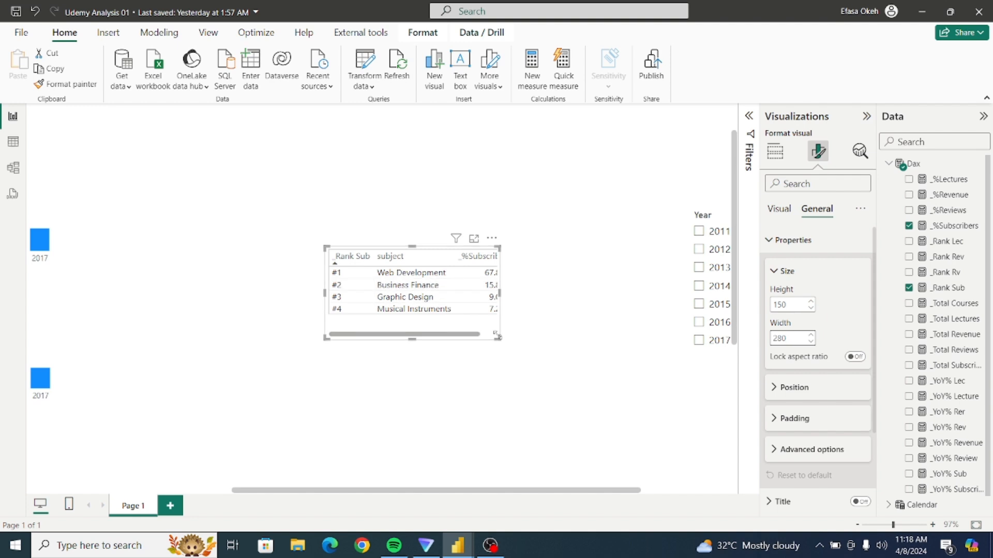
Enlarge the table visual to about 348 wide by 170 high and narrow its _Rank Sub and _%Subscribers columns.
{"action": "left_click_drag", "start_coordinate": [497, 338], "coordinate": [542, 353]}
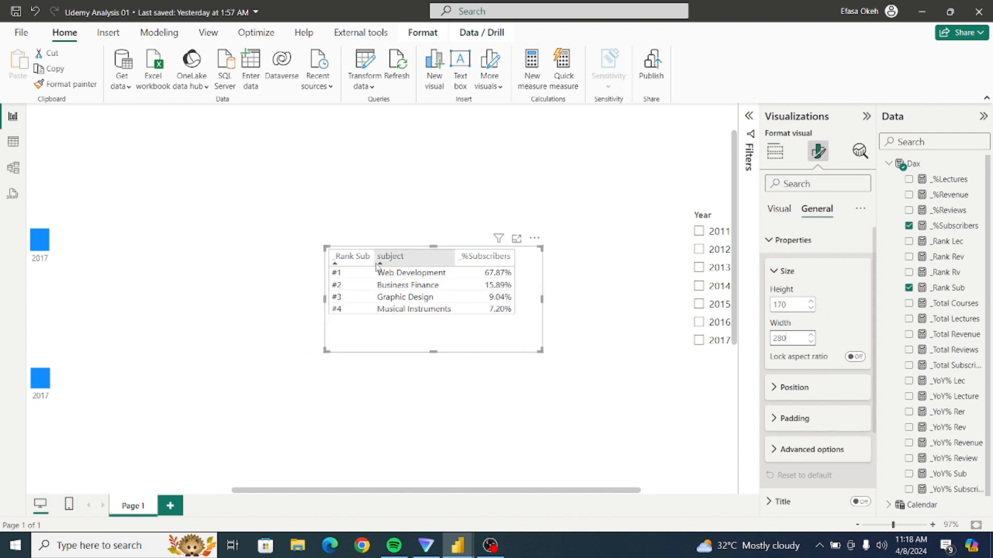
{"action": "left_click_drag", "start_coordinate": [374, 263], "coordinate": [349, 263]}
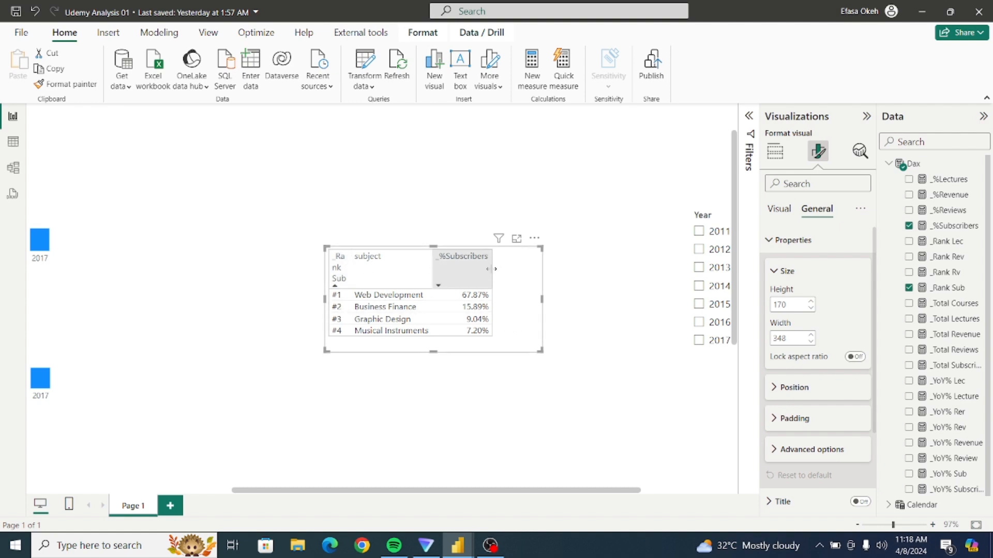
{"action": "left_click_drag", "start_coordinate": [489, 269], "coordinate": [469, 270]}
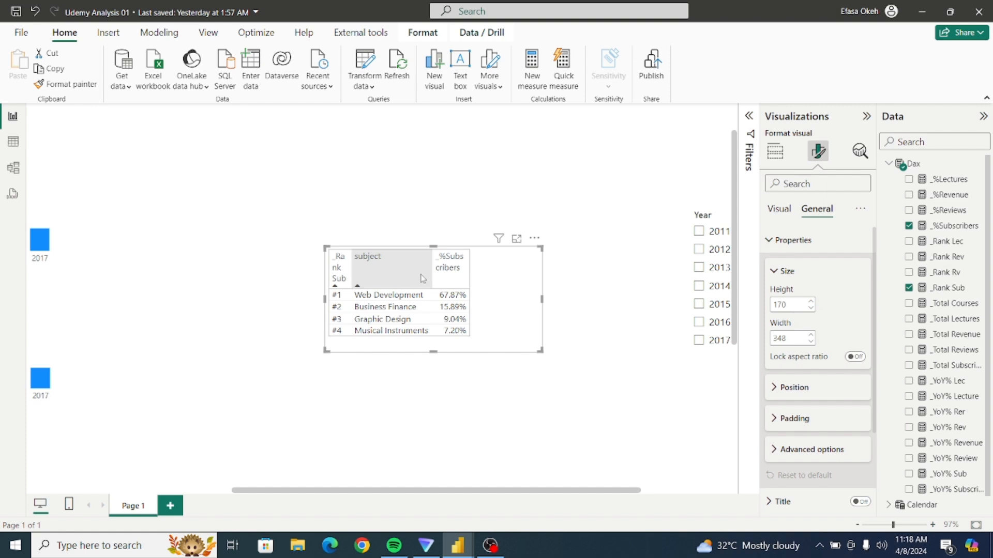
Rename the table's _Rank Sub column as R for this visual.
{"action": "left_click", "coordinate": [774, 242]}
{"action": "left_click", "coordinate": [775, 152]}
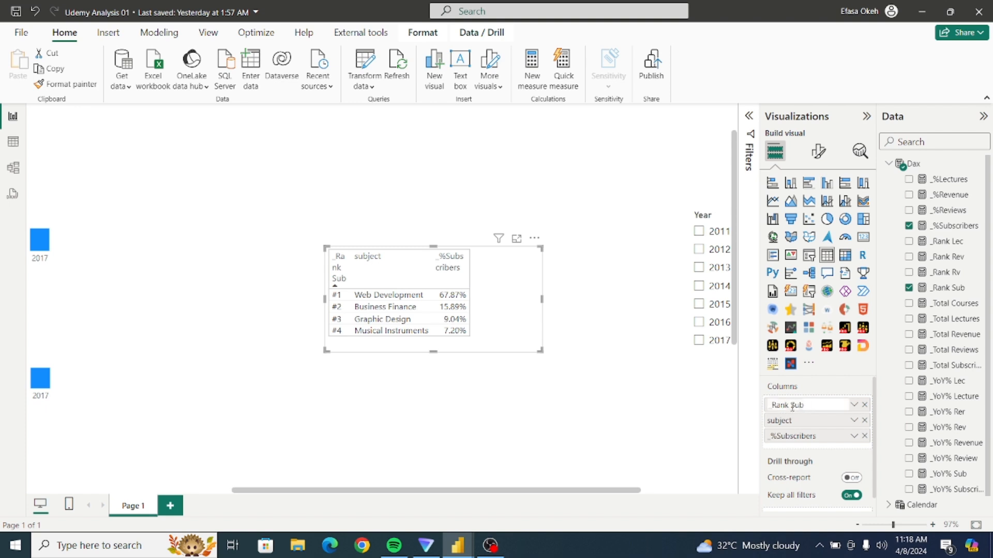
{"action": "double_click", "coordinate": [793, 407]}
{"action": "key", "text": "BackSpace"}
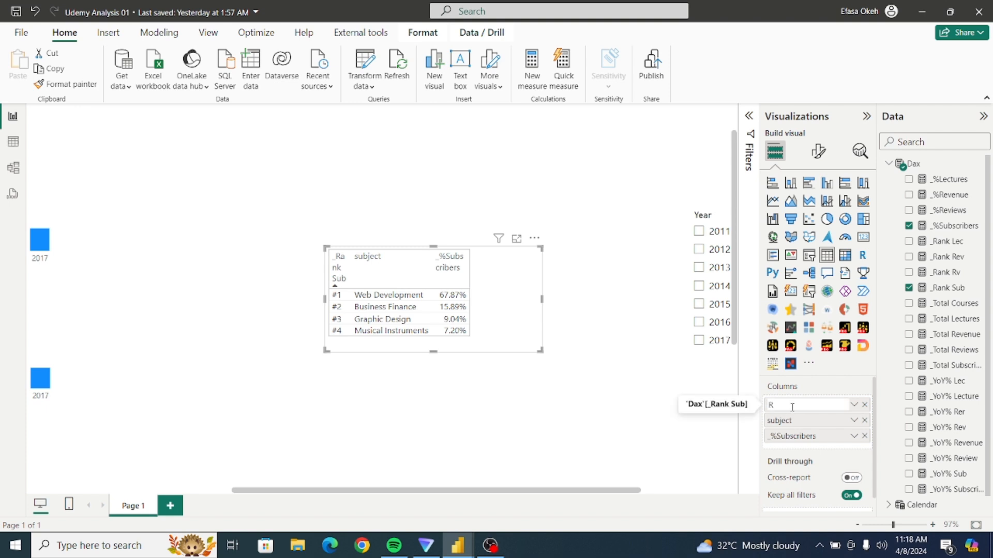
{"action": "type", "text": "R"}
{"action": "key", "text": "Return"}
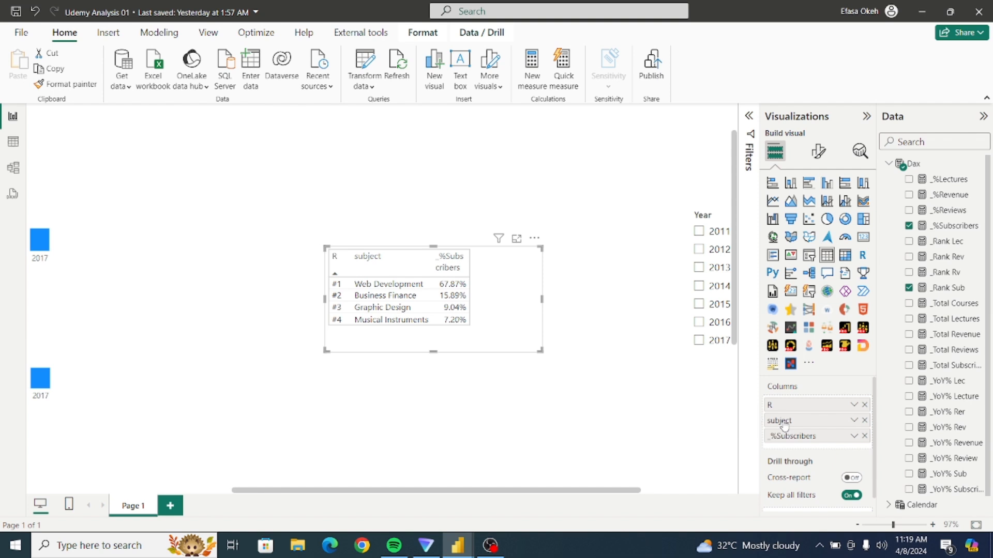
Rename the table's subject column as s and its _%Subscribers column as V for this visual.
{"action": "double_click", "coordinate": [784, 421]}
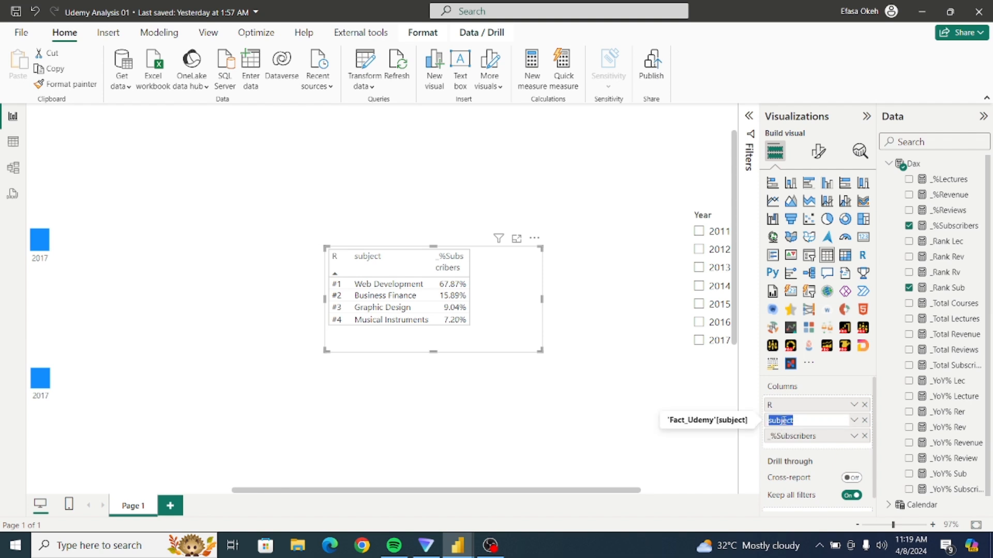
{"action": "key", "text": "BackSpace"}
{"action": "key", "text": "Return"}
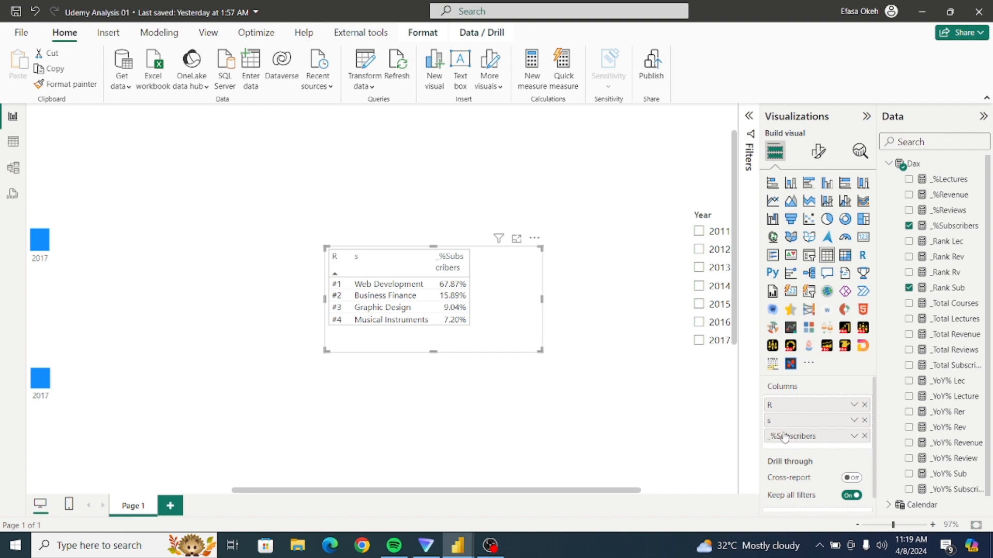
{"action": "double_click", "coordinate": [781, 436]}
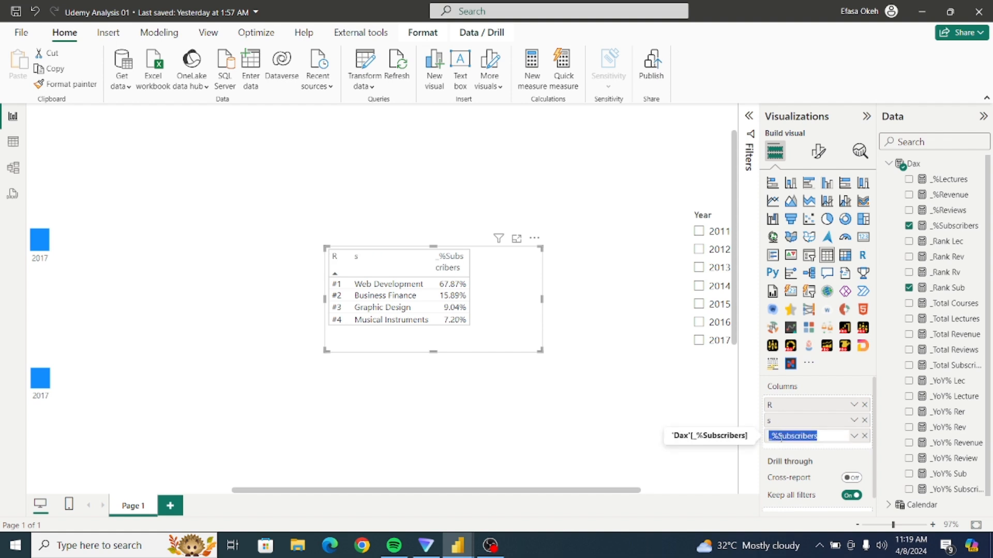
{"action": "type", "text": "V"}
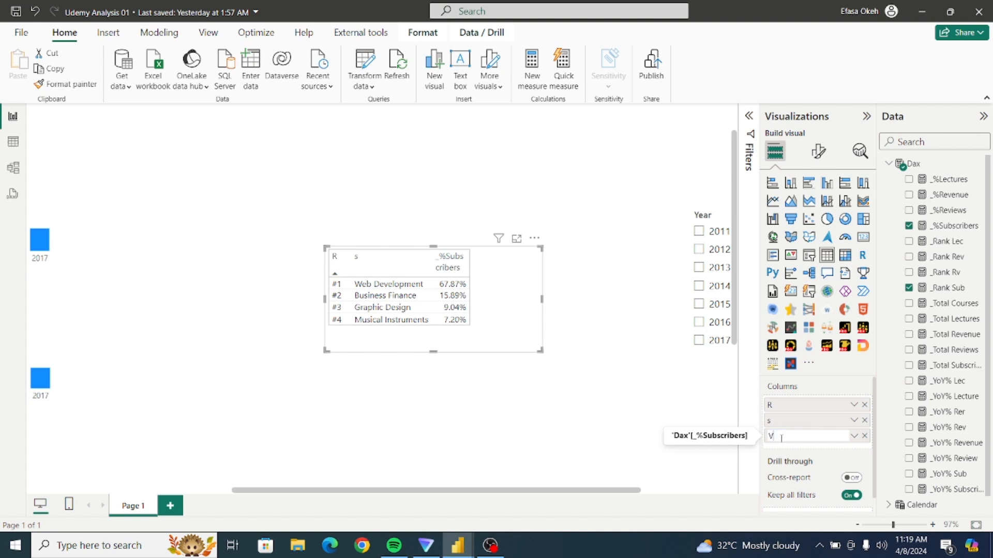
{"action": "key", "text": "Return"}
Change the subject column's name to capital S and shrink the table visual to fit closely around its contents.
{"action": "double_click", "coordinate": [781, 421]}
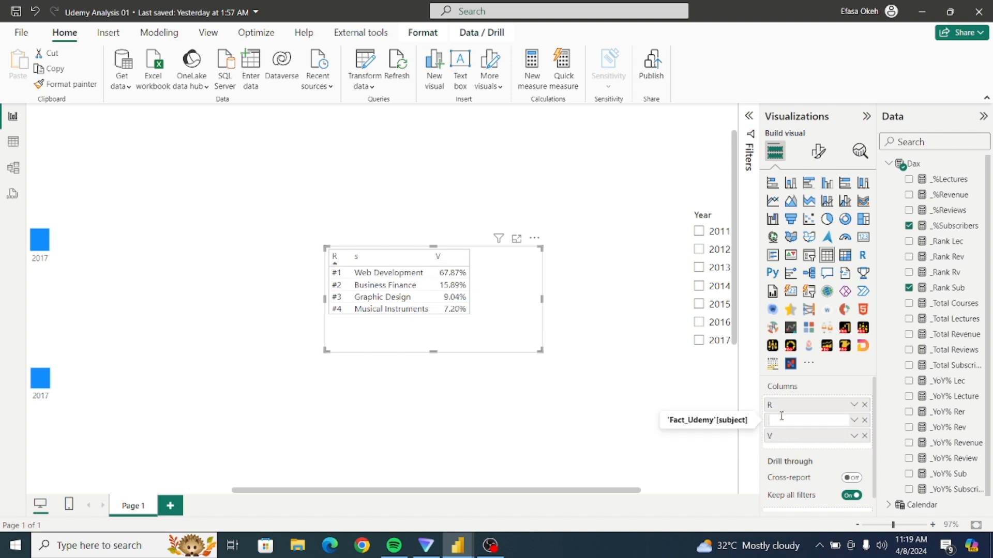
{"action": "key", "text": "Return"}
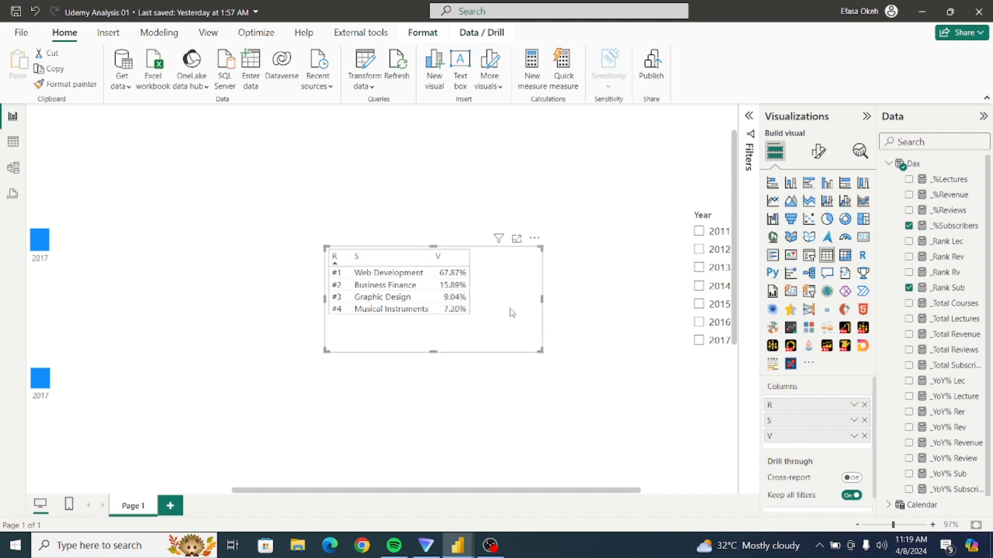
{"action": "left_click_drag", "start_coordinate": [536, 350], "coordinate": [471, 320]}
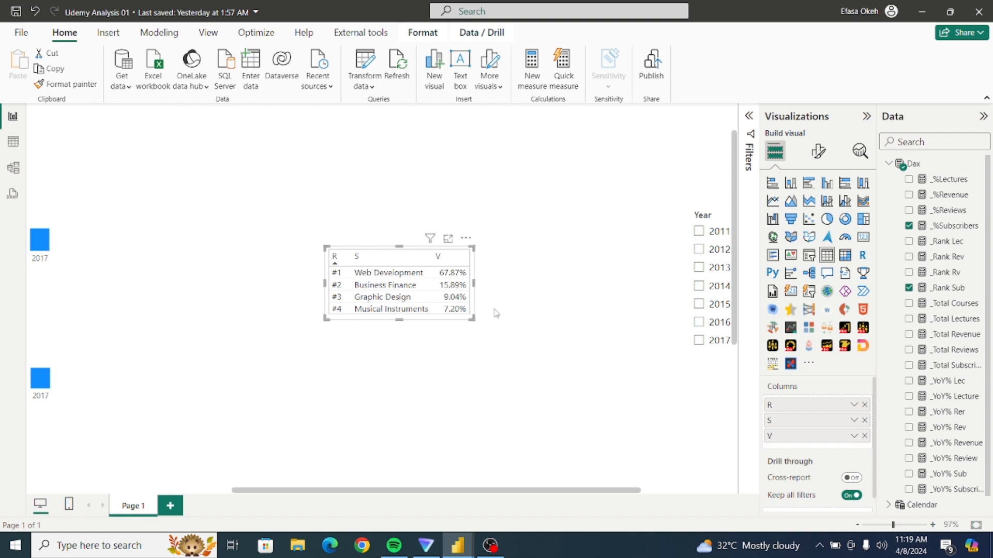
Move the subscribers ranking table up and leftward on the report page, closer to the charts.
{"action": "left_click", "coordinate": [495, 313]}
{"action": "left_click", "coordinate": [475, 264]}
{"action": "left_click_drag", "start_coordinate": [475, 265], "coordinate": [336, 236]}
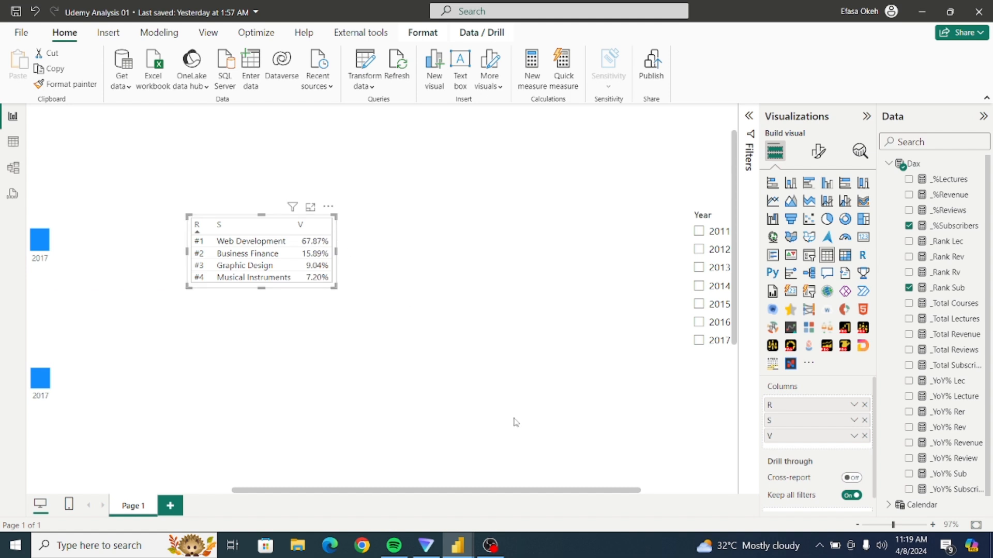
Switch to the Udemy Analysis report to view its finished ranking tables, and return to Udemy Analysis 01.
{"action": "mouse_move", "coordinate": [454, 540]}
{"action": "left_click", "coordinate": [403, 509]}
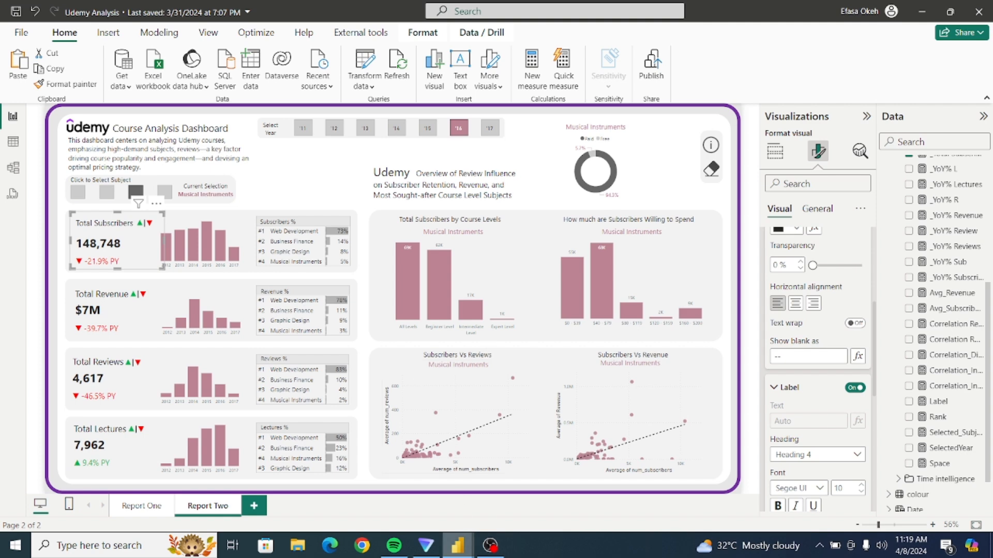
{"action": "mouse_move", "coordinate": [457, 545]}
{"action": "left_click", "coordinate": [484, 494]}
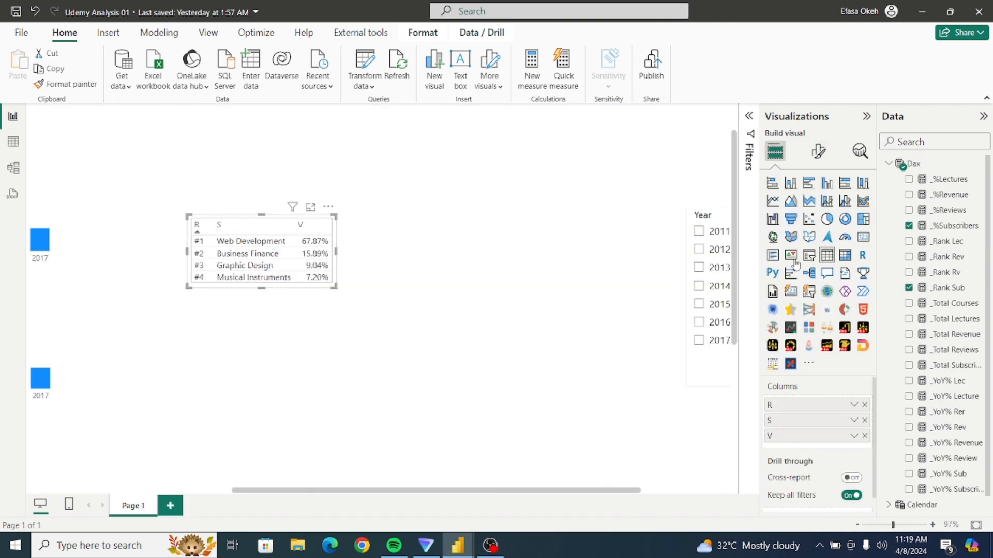
Set both the text color and the background color of the table's column headers to White, 20% darker.
{"action": "left_click", "coordinate": [818, 151]}
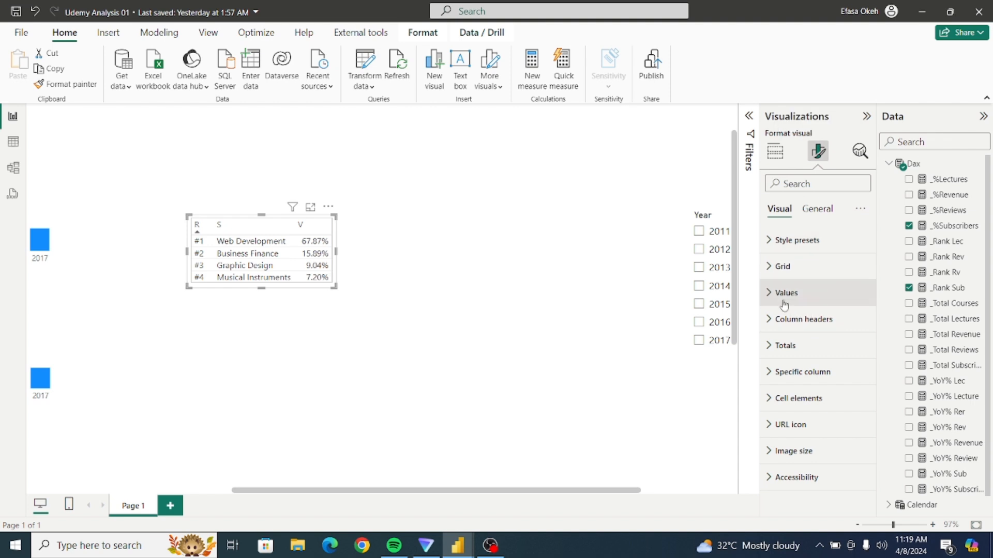
{"action": "left_click", "coordinate": [768, 319]}
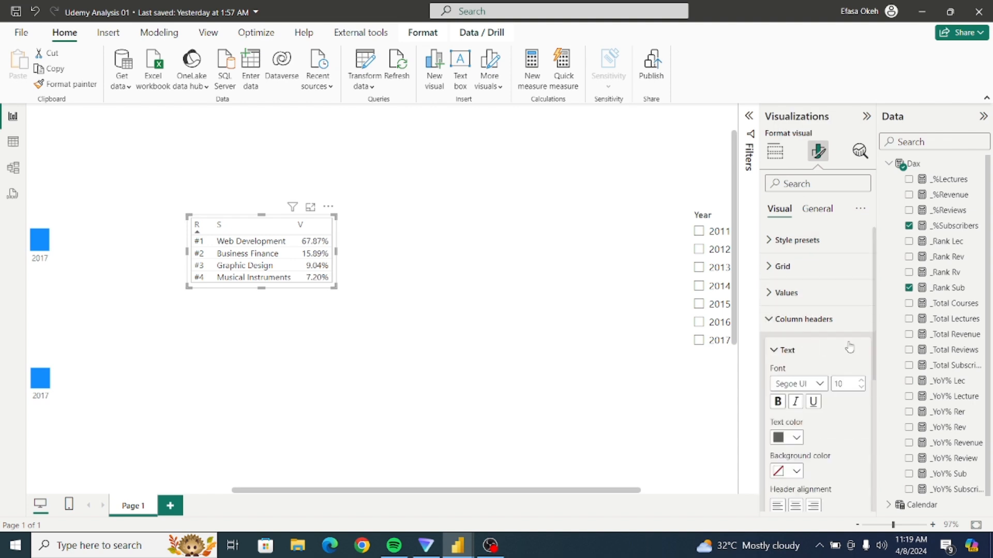
{"action": "scroll", "coordinate": [876, 342], "scroll_direction": "down", "scroll_amount": 2}
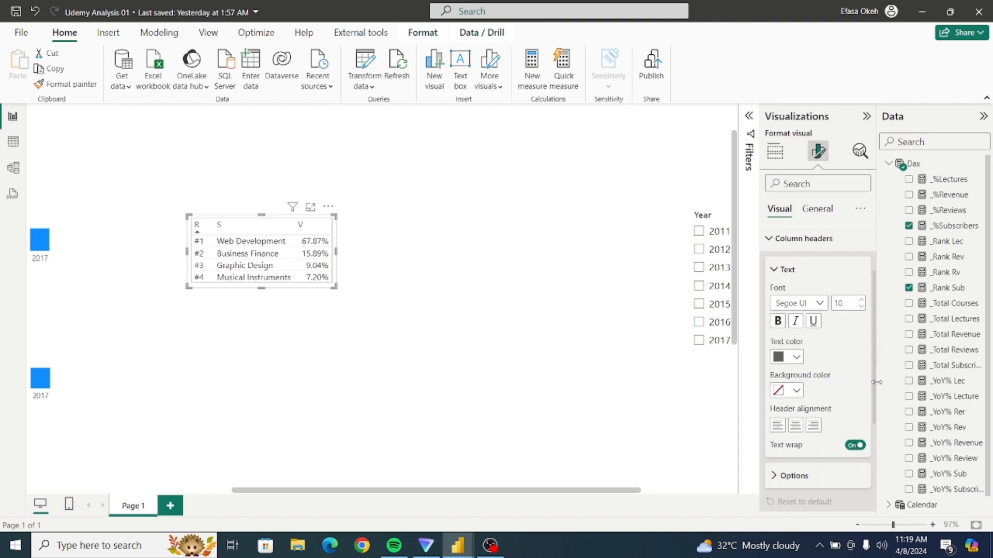
{"action": "left_click", "coordinate": [796, 358]}
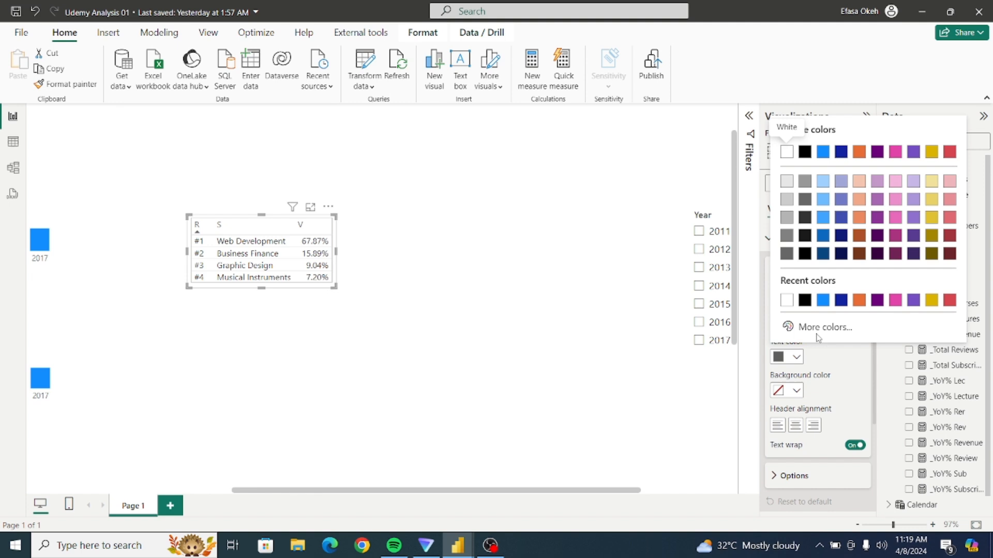
{"action": "left_click", "coordinate": [785, 202]}
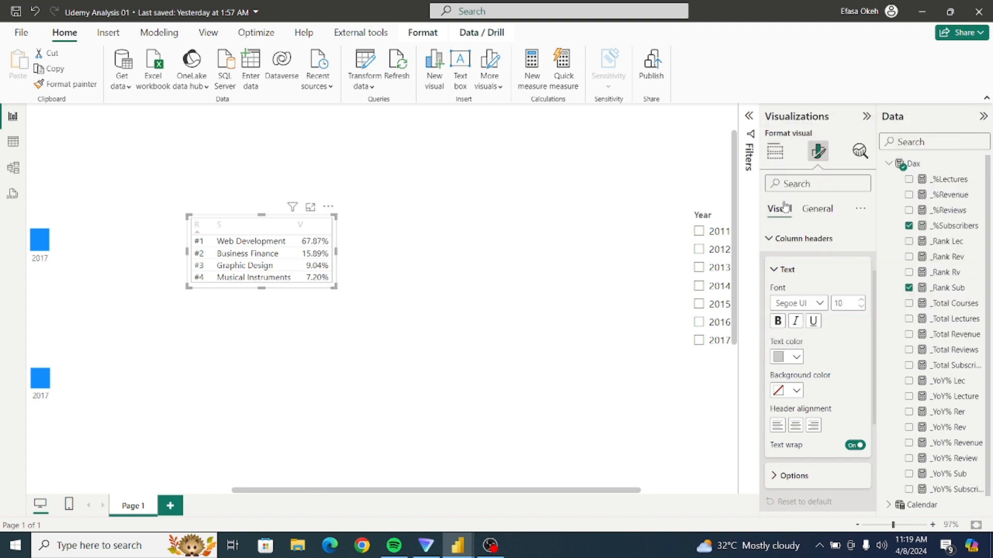
{"action": "left_click", "coordinate": [796, 391]}
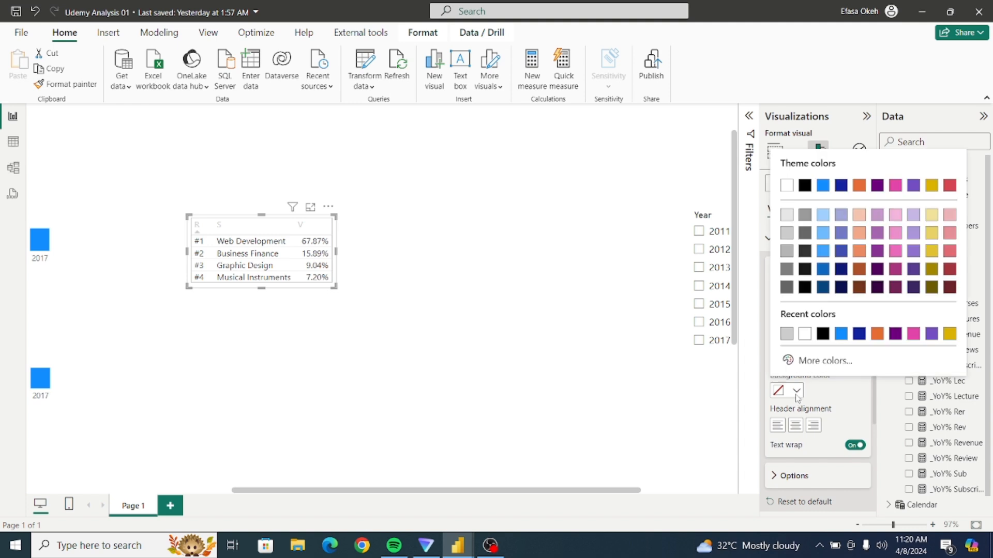
{"action": "left_click", "coordinate": [786, 235]}
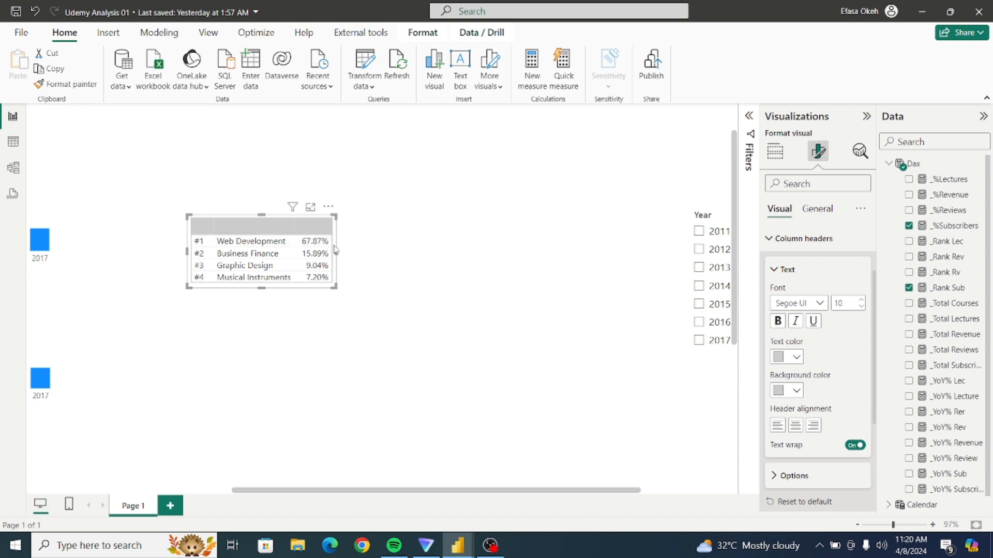
Turn on data bars for the V column in the table's cell elements.
{"action": "left_click", "coordinate": [791, 238]}
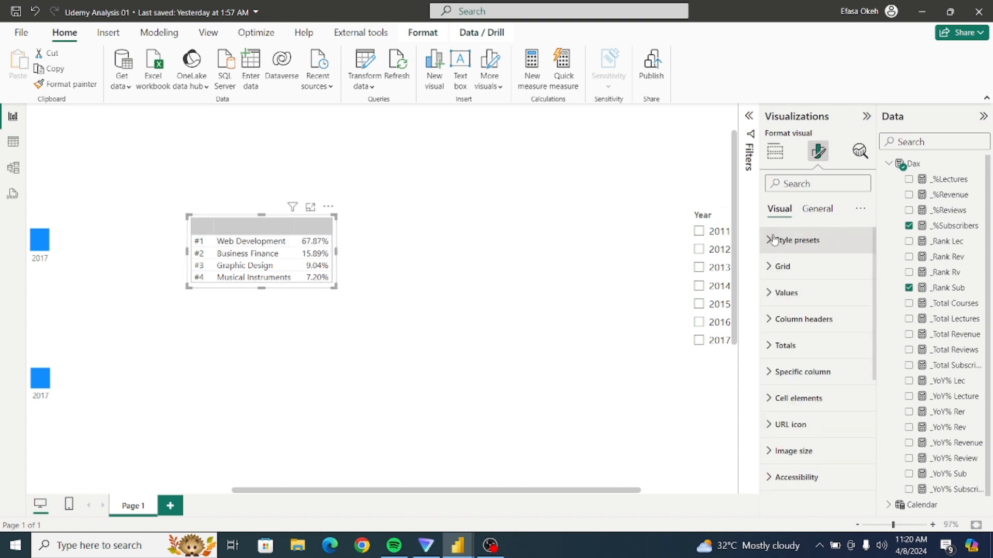
{"action": "left_click", "coordinate": [769, 399]}
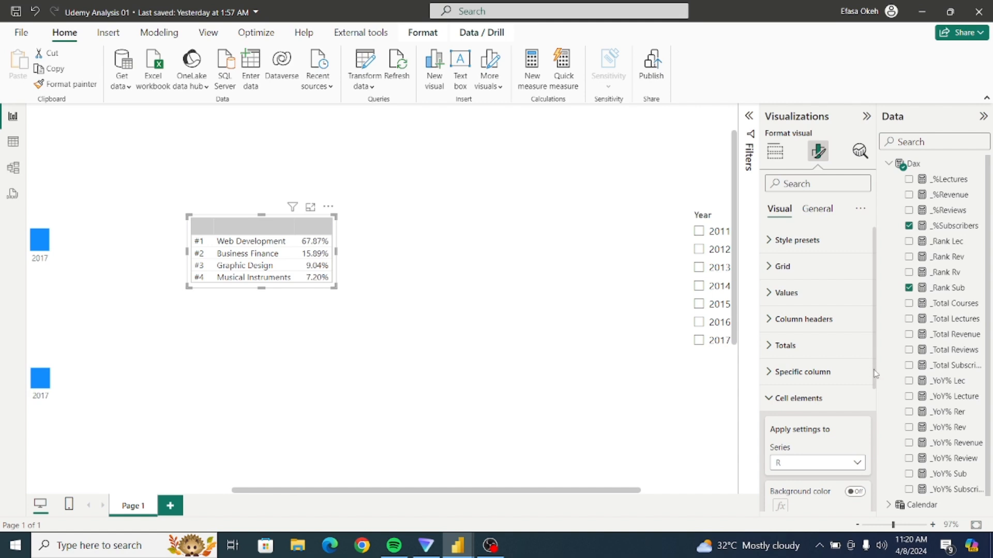
{"action": "left_click_drag", "start_coordinate": [875, 373], "coordinate": [881, 439]}
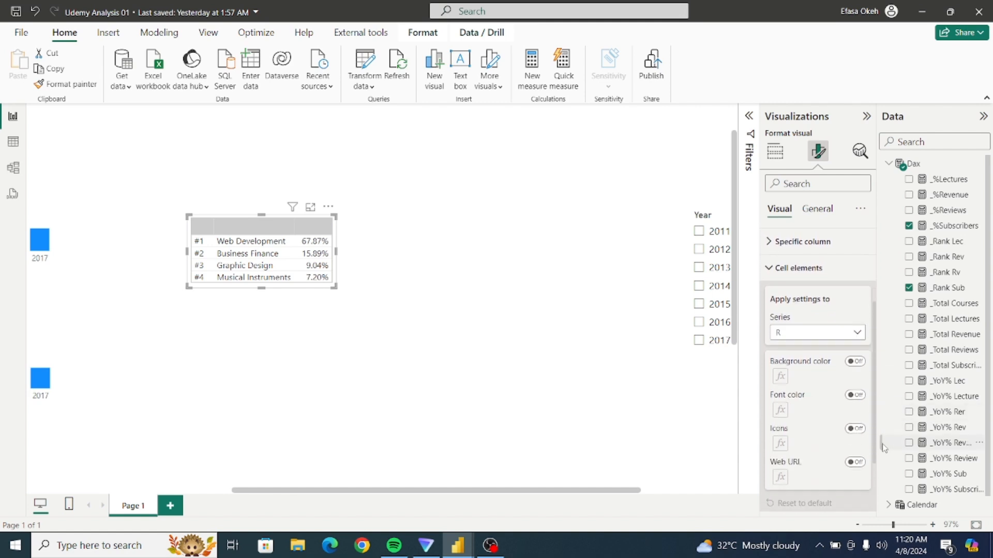
{"action": "left_click", "coordinate": [793, 337]}
{"action": "left_click", "coordinate": [794, 383]}
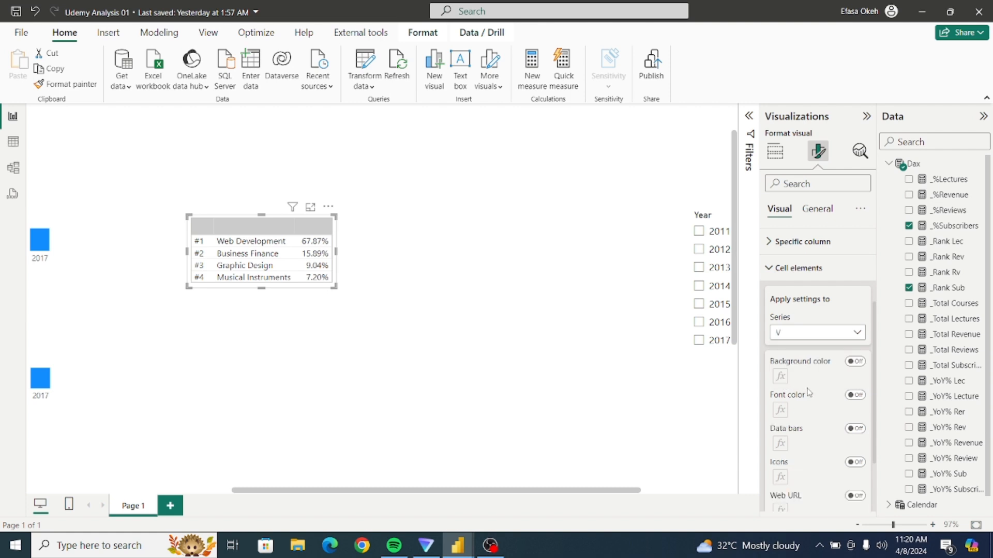
{"action": "left_click", "coordinate": [855, 429]}
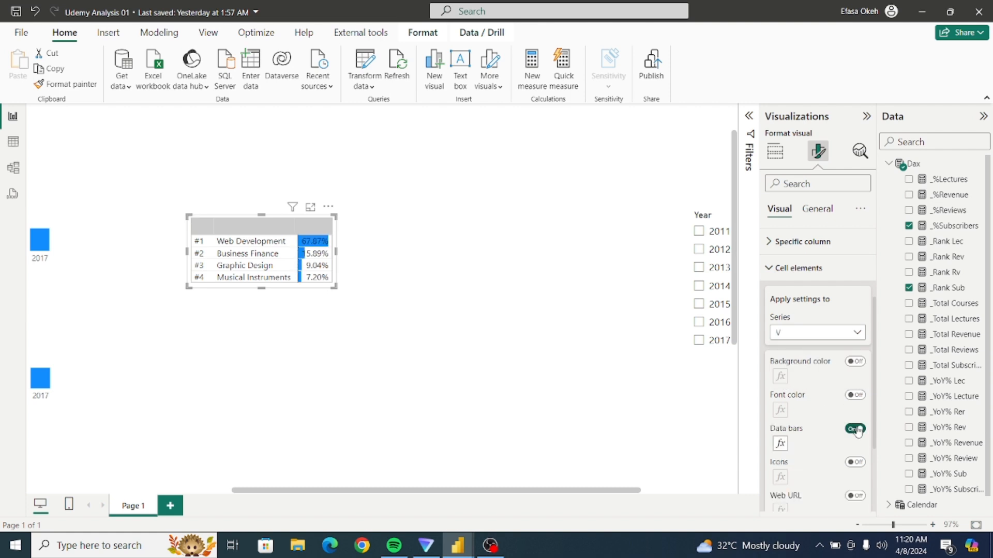
Set the positive bar color of the V column's data bars to White, 20% darker.
{"action": "left_click", "coordinate": [780, 443]}
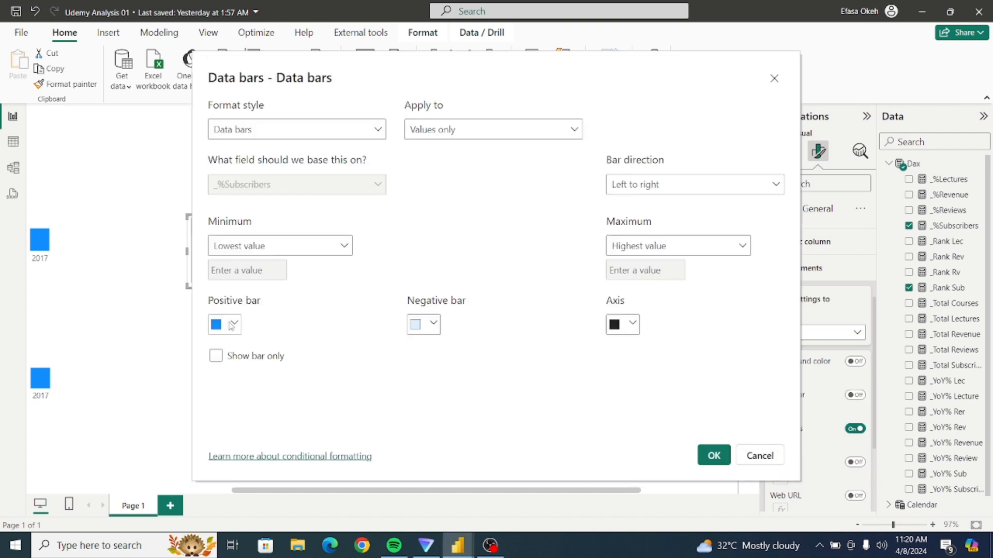
{"action": "left_click", "coordinate": [232, 324]}
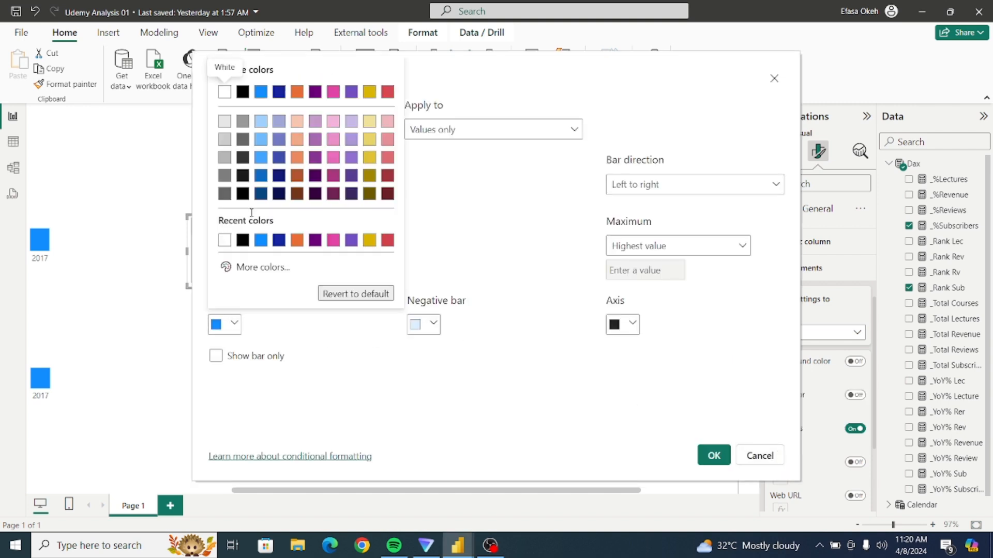
{"action": "left_click", "coordinate": [224, 146]}
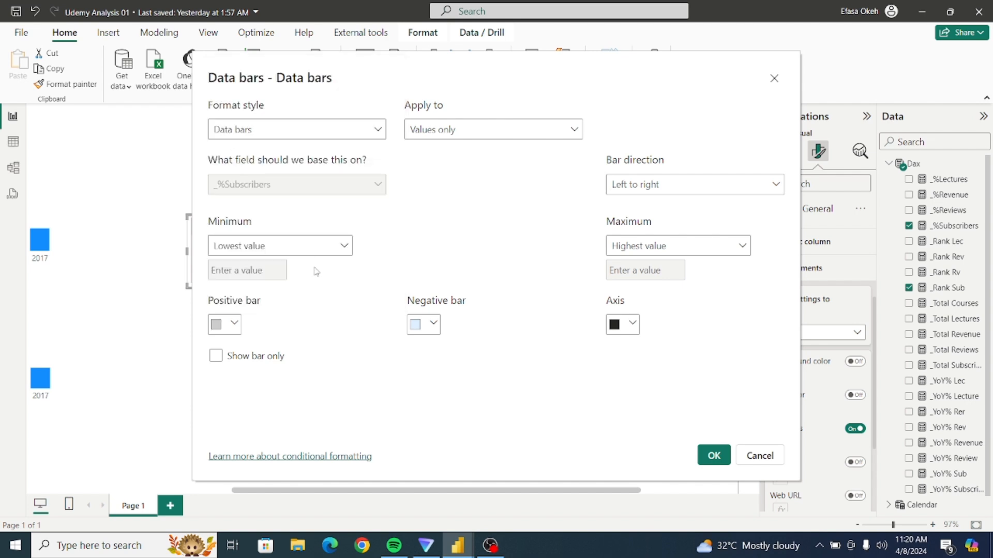
{"action": "left_click", "coordinate": [713, 455]}
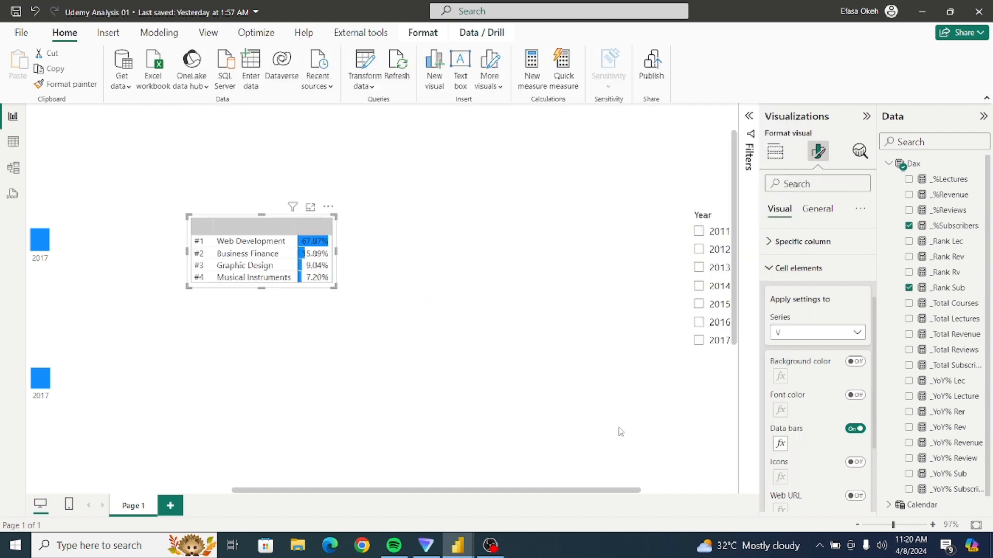
Set the positive bar color of the V column's data bars to White, 30% darker.
{"action": "left_click", "coordinate": [780, 443]}
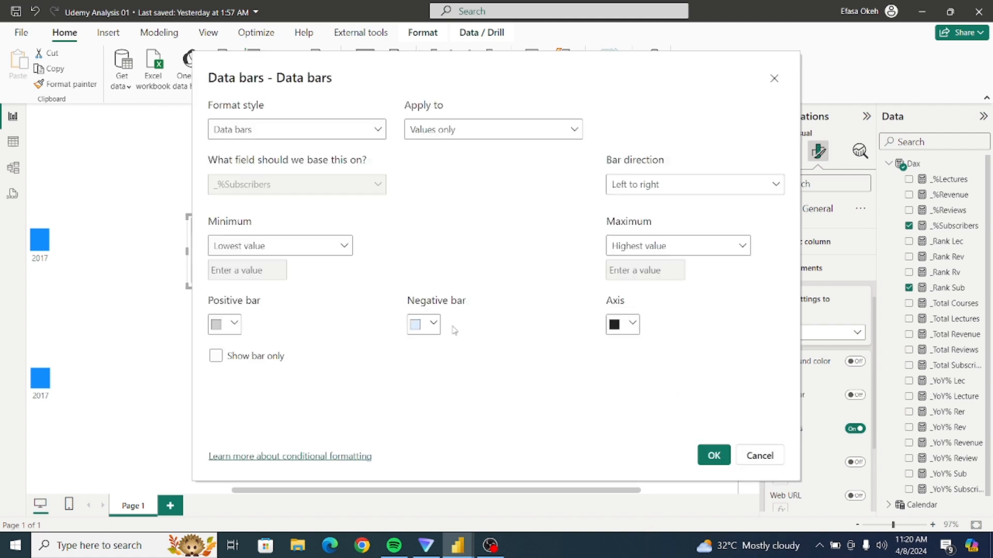
{"action": "left_click", "coordinate": [227, 324]}
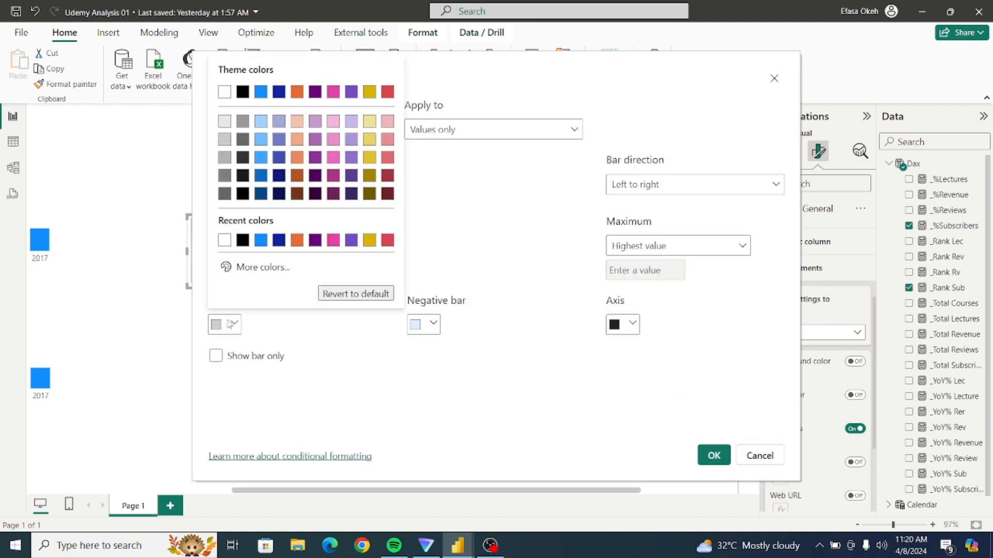
{"action": "left_click", "coordinate": [227, 158]}
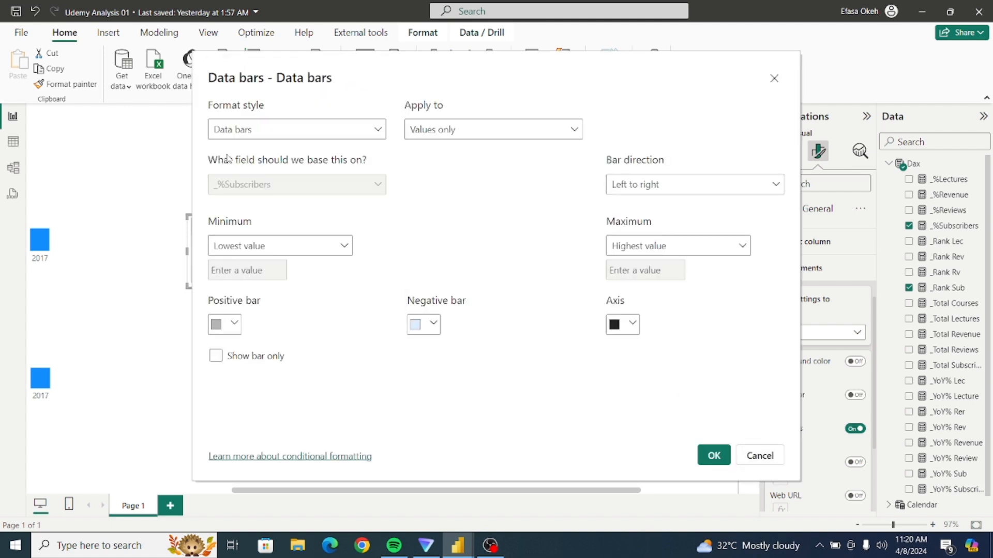
{"action": "left_click", "coordinate": [712, 454]}
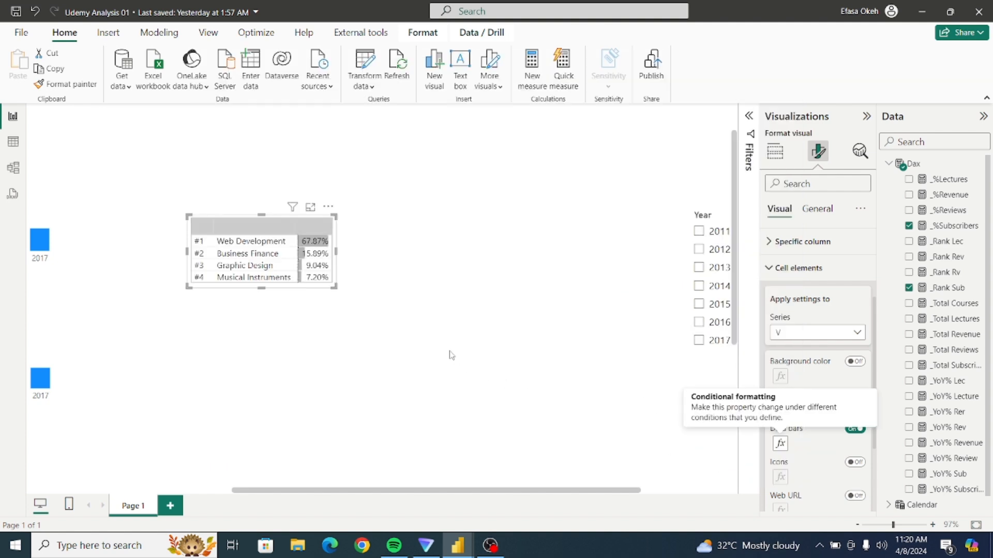
{"action": "left_click", "coordinate": [395, 309]}
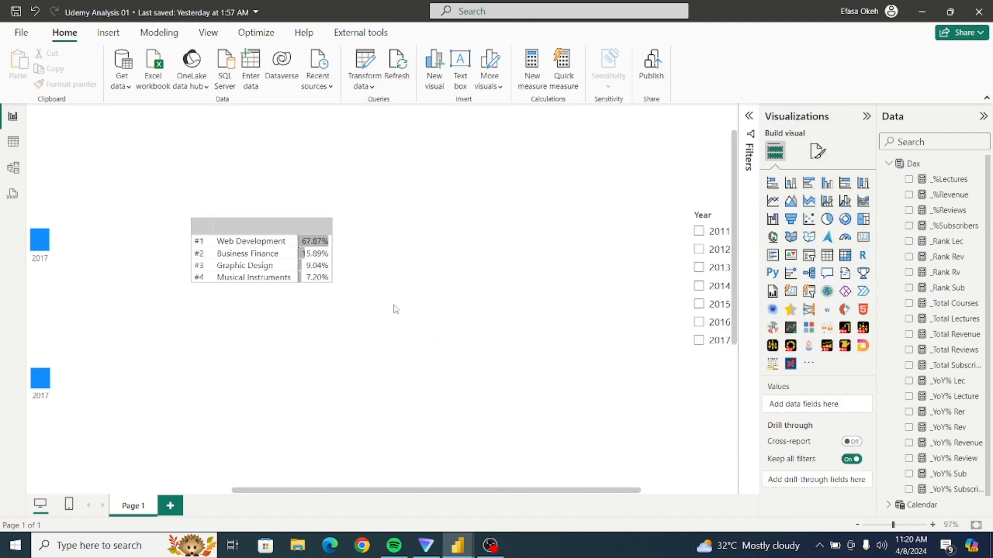
Remove the right border from the table's column header section and set that section's border color to White, 30% darker.
{"action": "left_click", "coordinate": [337, 283]}
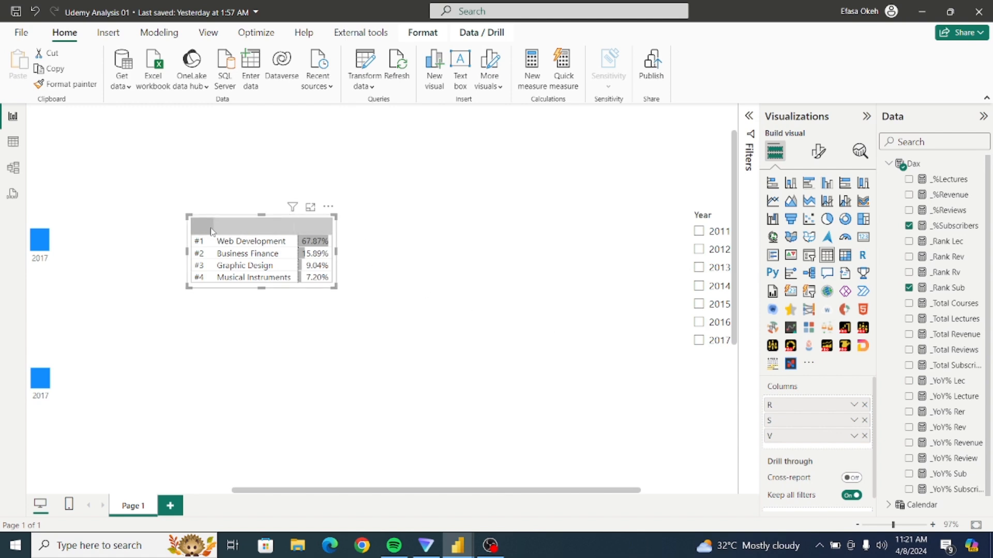
{"action": "left_click", "coordinate": [819, 156]}
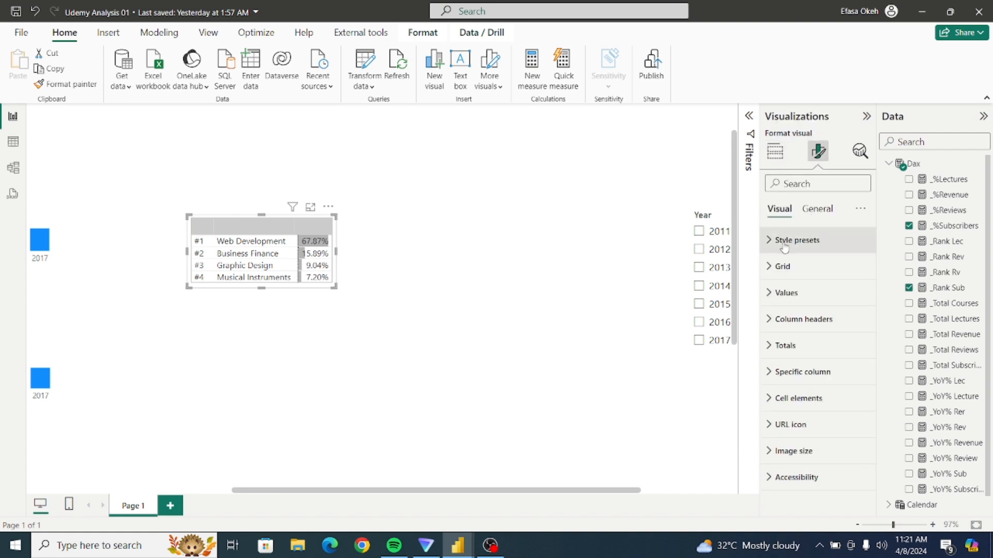
{"action": "left_click", "coordinate": [796, 266]}
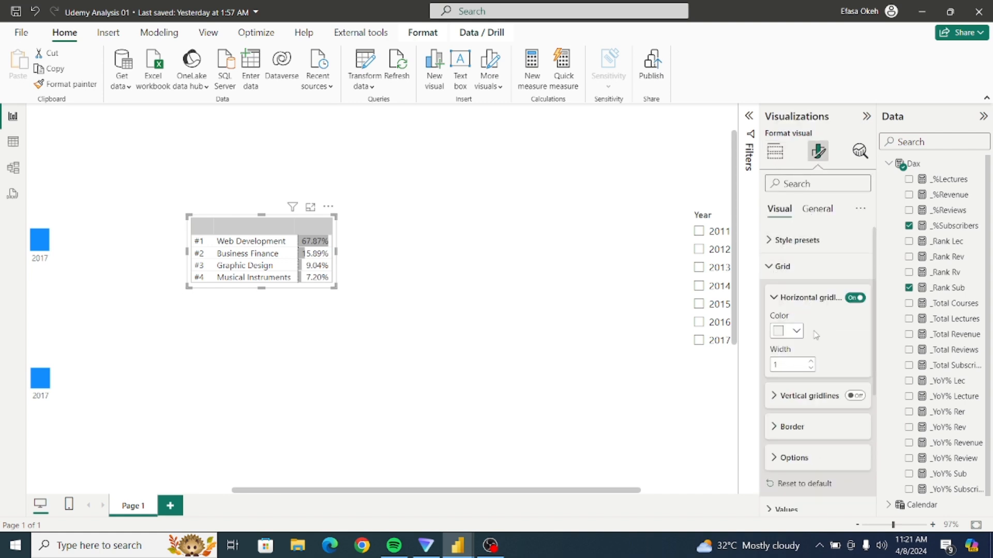
{"action": "left_click", "coordinate": [773, 300]}
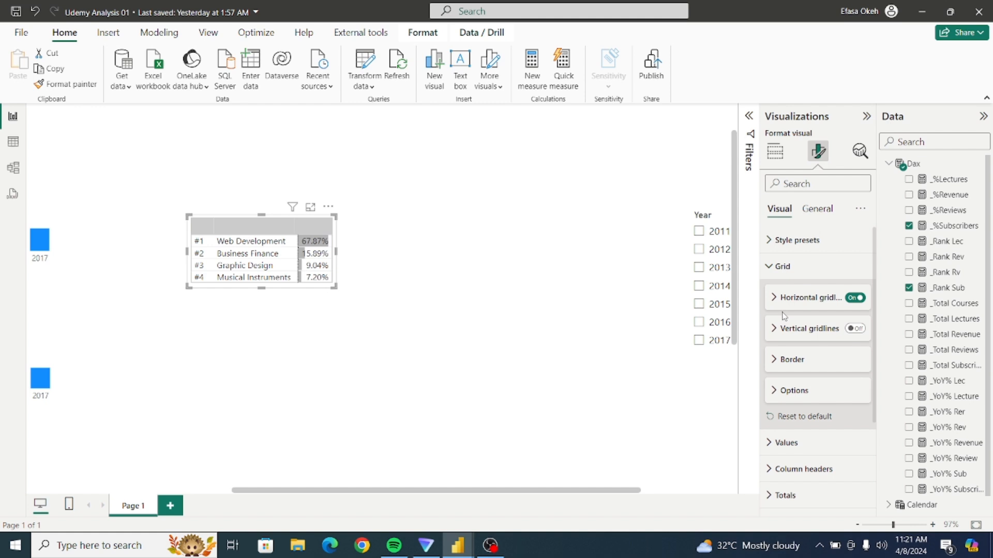
{"action": "left_click", "coordinate": [776, 361]}
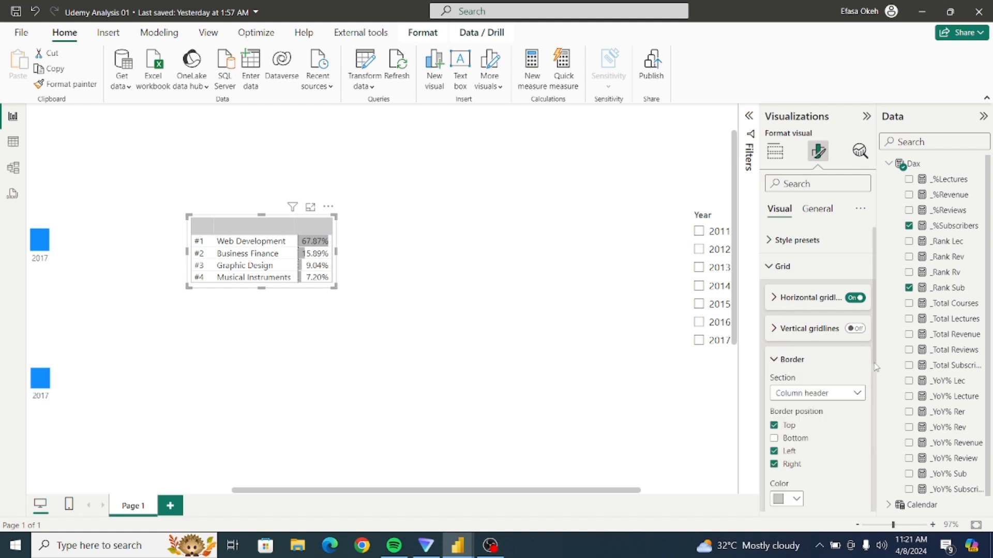
{"action": "left_click_drag", "start_coordinate": [875, 367], "coordinate": [876, 404]}
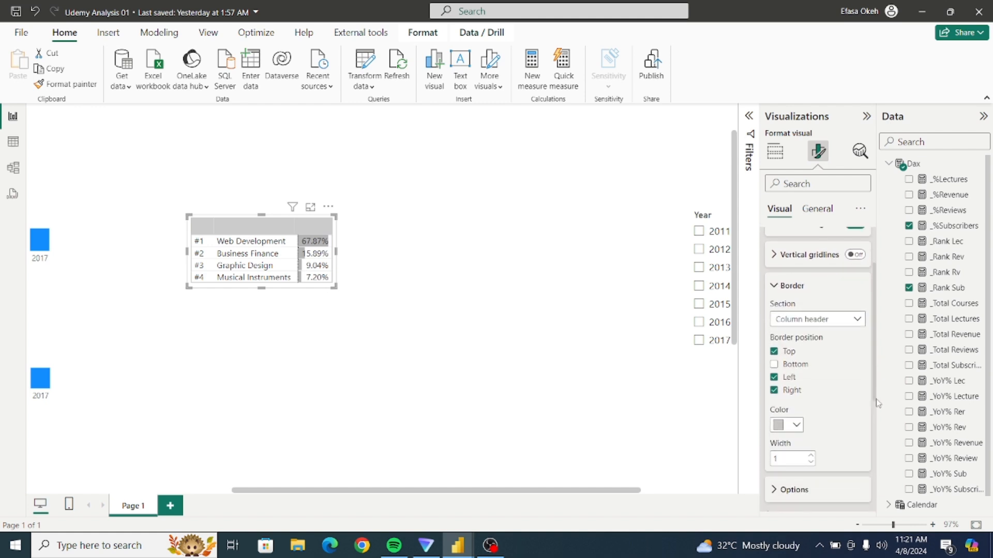
{"action": "left_click", "coordinate": [820, 321]}
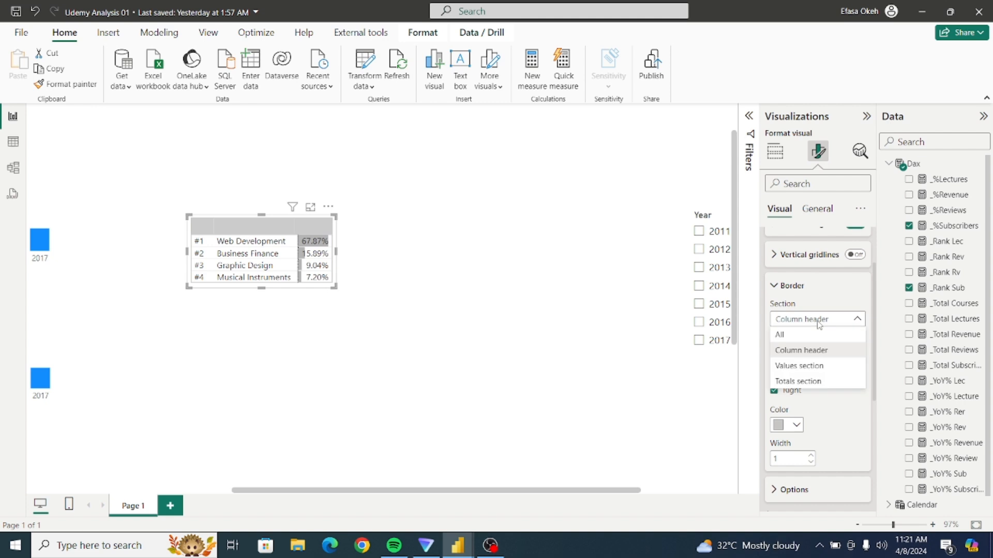
{"action": "left_click", "coordinate": [816, 352]}
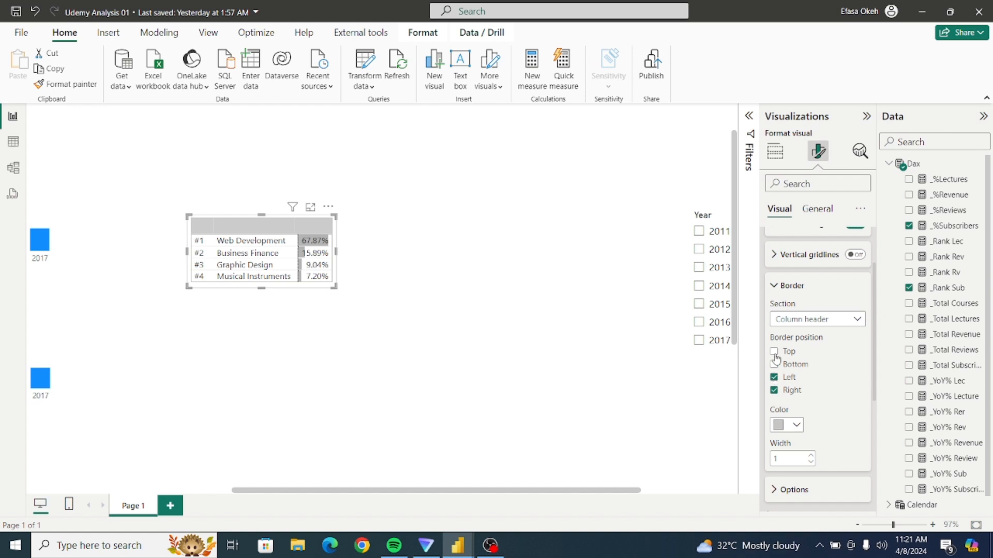
{"action": "left_click", "coordinate": [775, 352]}
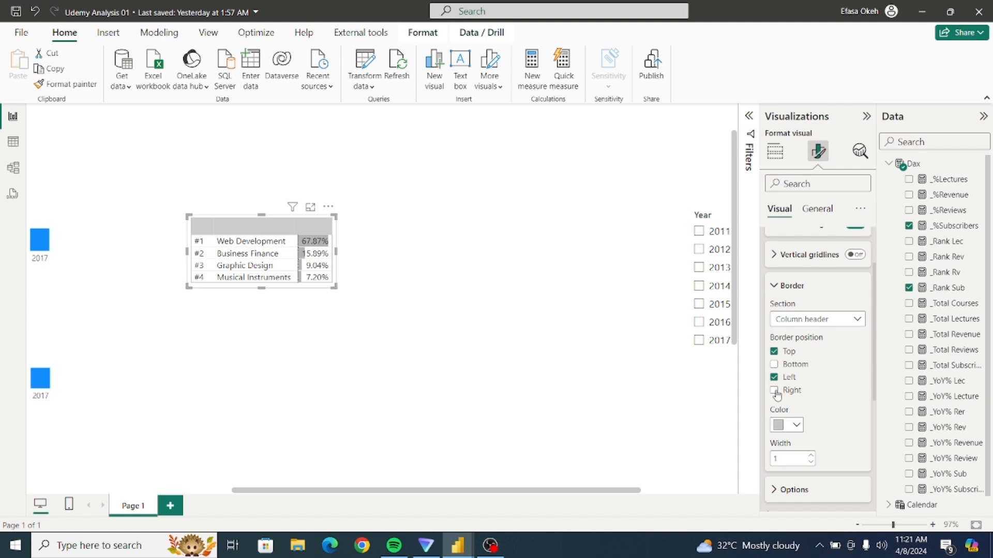
{"action": "left_click", "coordinate": [797, 427]}
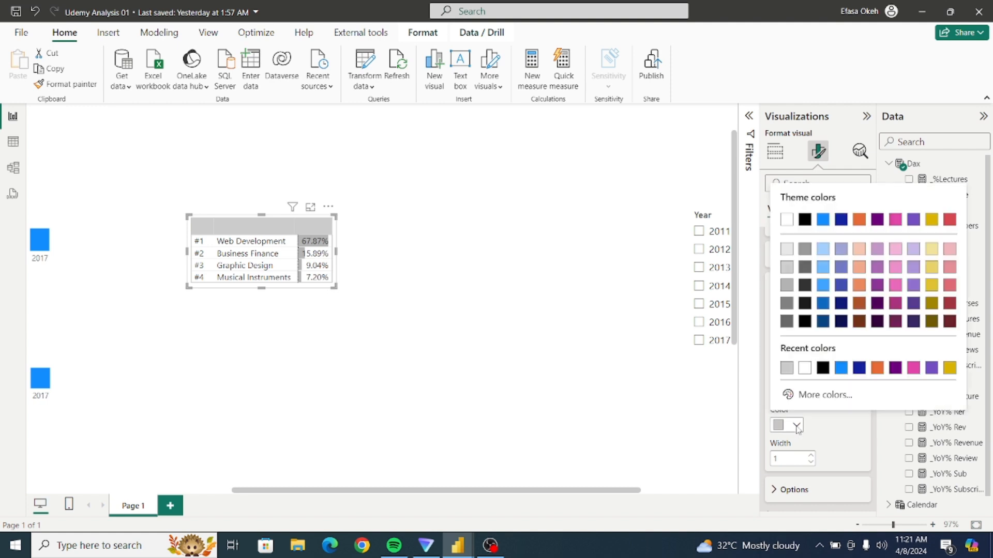
{"action": "left_click", "coordinate": [786, 286]}
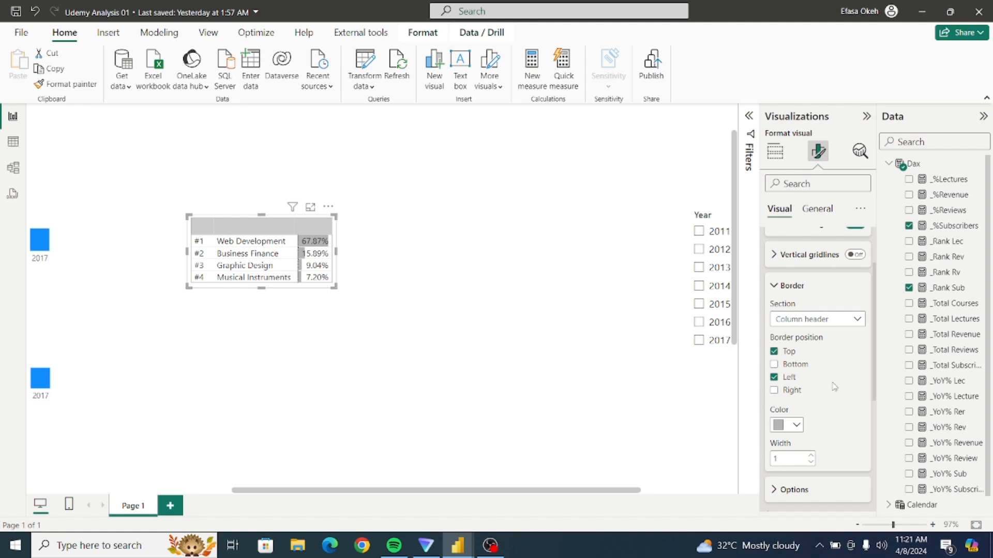
Choose All as the table's border section and set that section's border color to White, 20% darker.
{"action": "left_click", "coordinate": [774, 288]}
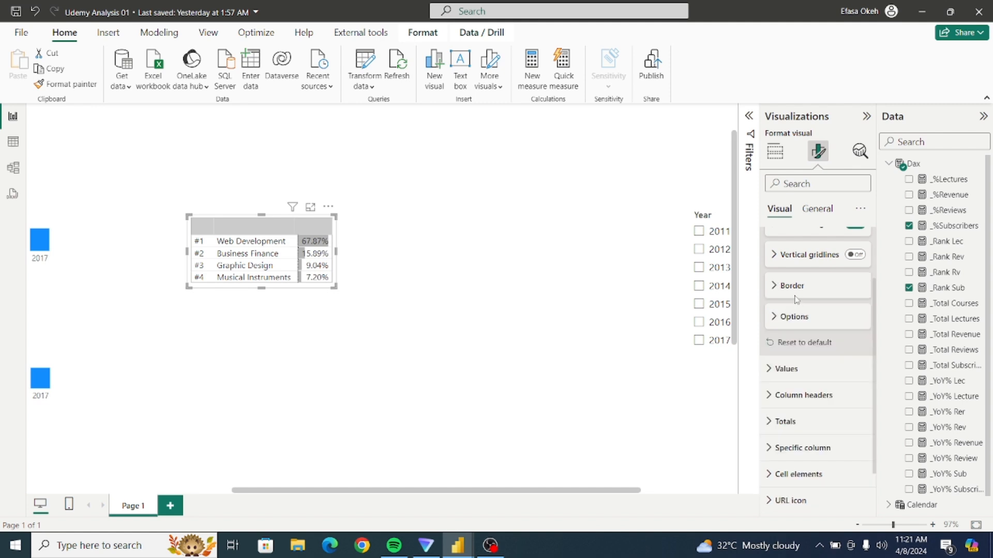
{"action": "left_click", "coordinate": [772, 287]}
{"action": "left_click", "coordinate": [815, 319]}
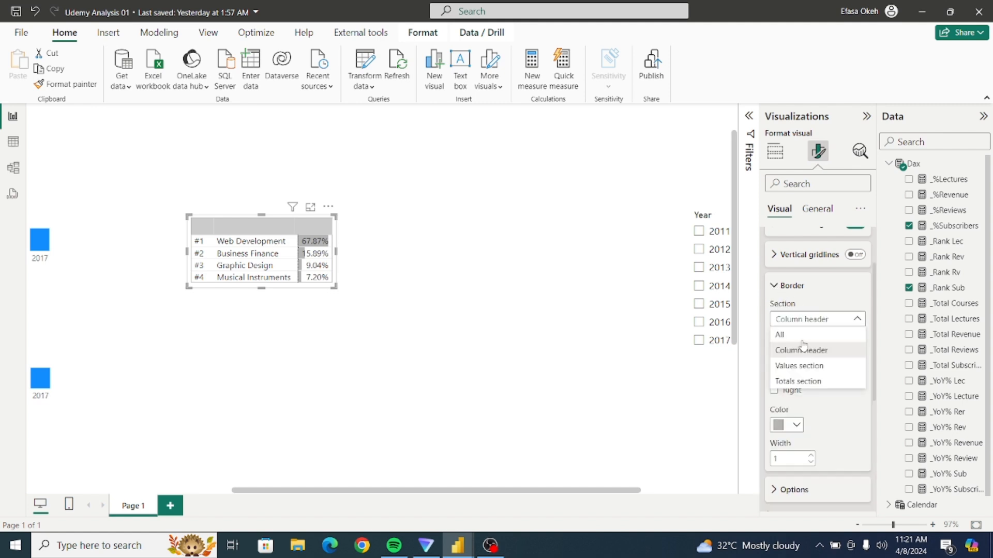
{"action": "left_click", "coordinate": [802, 348]}
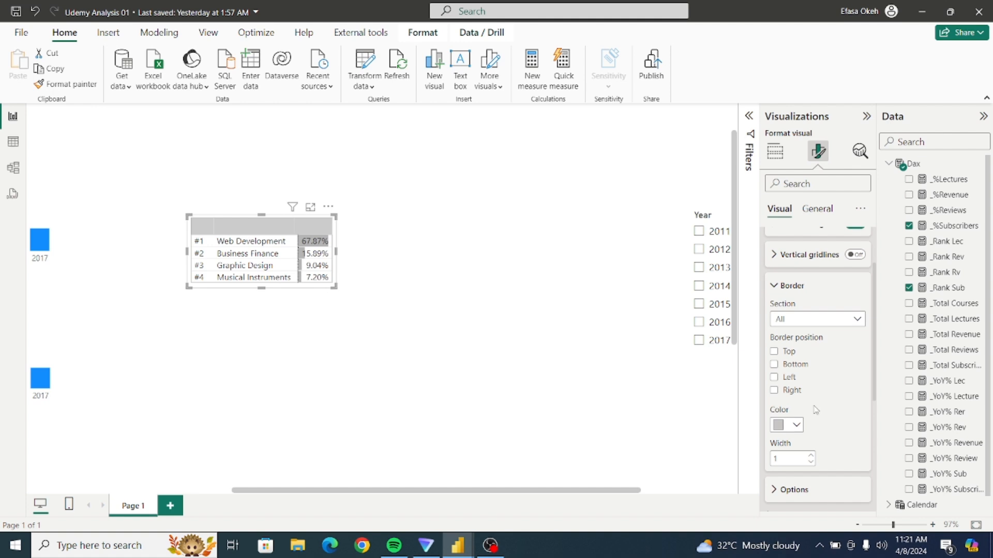
{"action": "left_click", "coordinate": [774, 392]}
{"action": "left_click", "coordinate": [786, 425]}
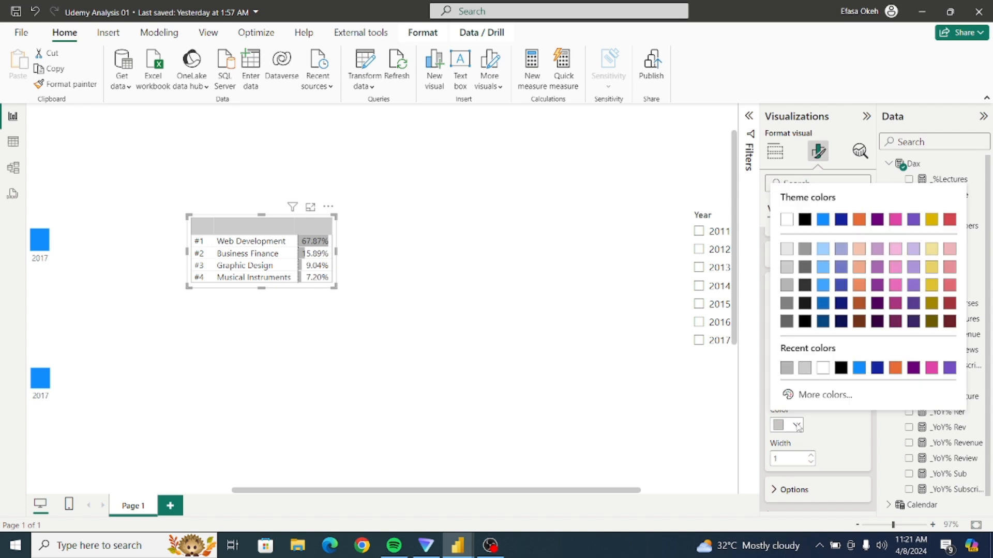
{"action": "left_click", "coordinate": [788, 271]}
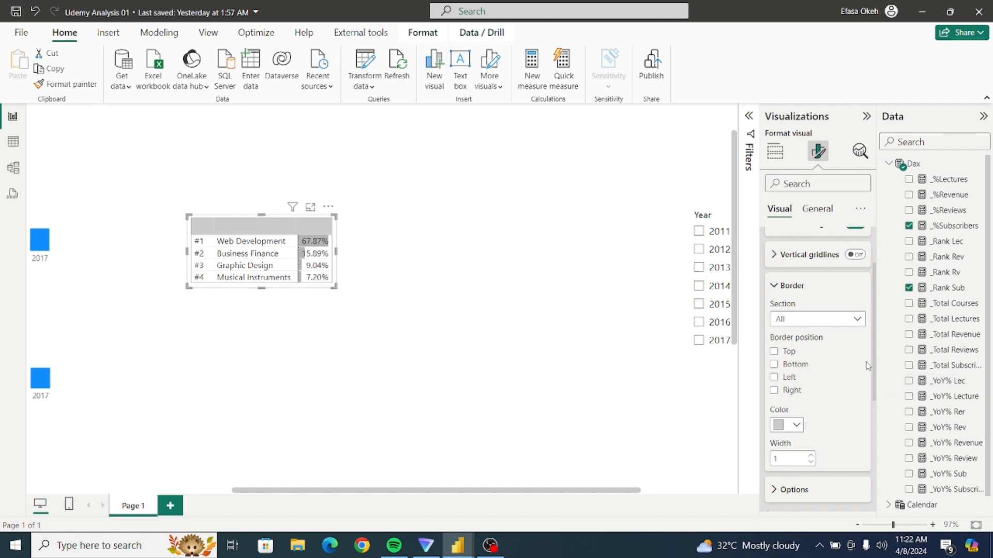
{"action": "left_click", "coordinate": [774, 286]}
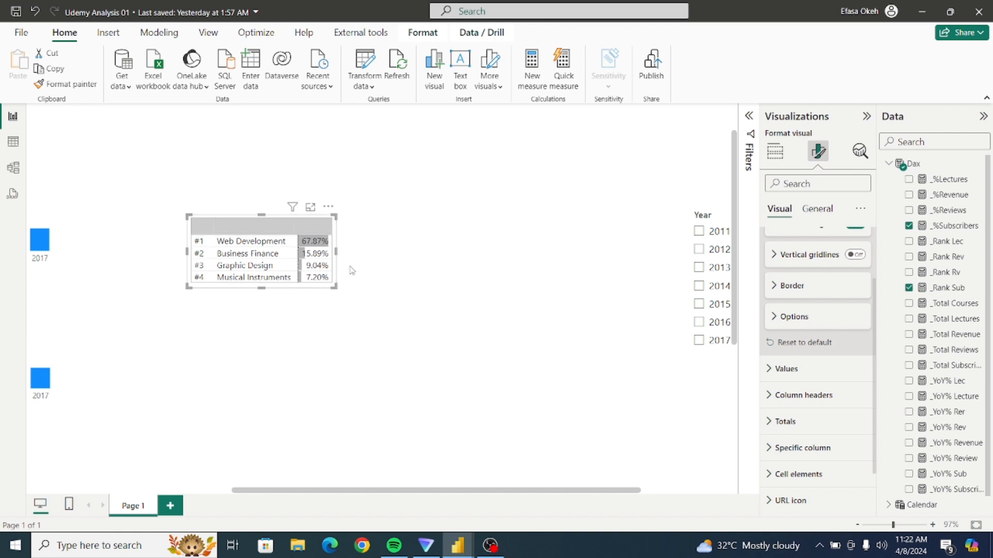
{"action": "left_click_drag", "start_coordinate": [340, 271], "coordinate": [381, 279]}
Switch to the finished Udemy Analysis report and examine the borders and data bars of the Revenue % ranking table up close.
{"action": "mouse_move", "coordinate": [458, 546]}
{"action": "left_click", "coordinate": [403, 499]}
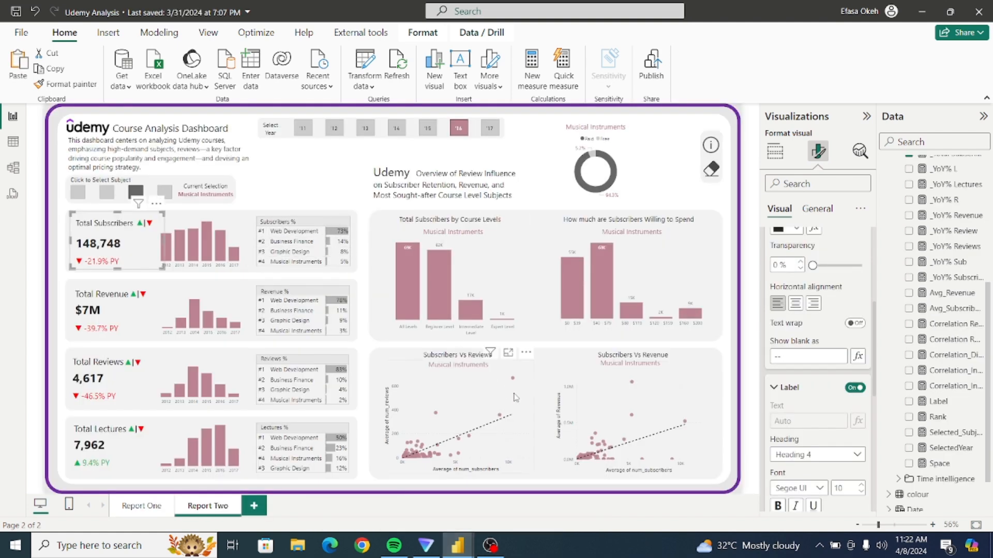
{"action": "left_click", "coordinate": [890, 525]}
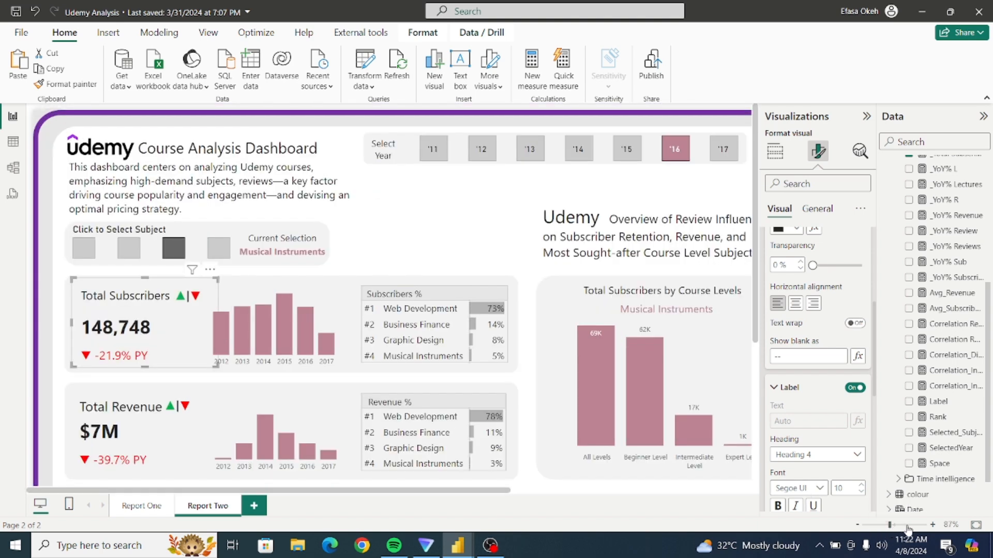
{"action": "left_click", "coordinate": [906, 526]}
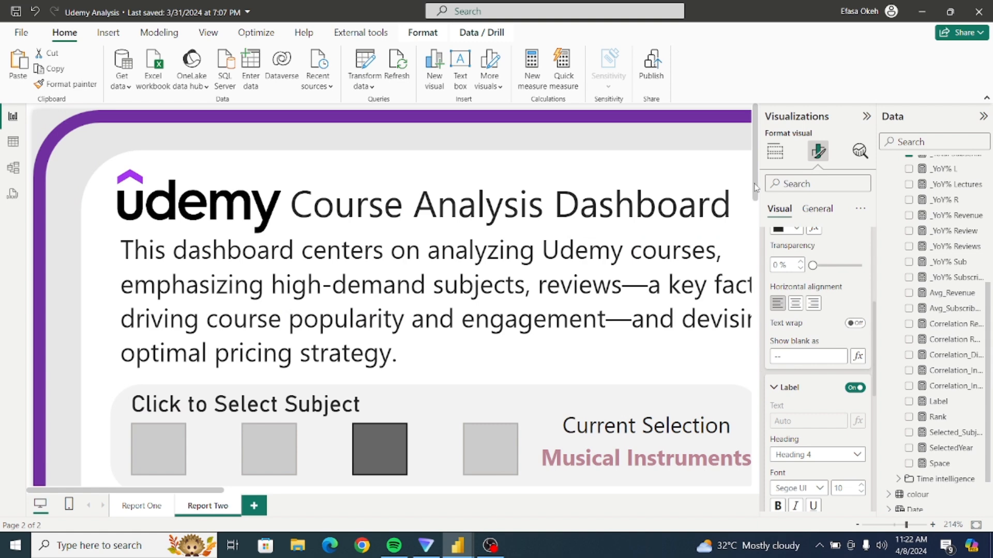
{"action": "left_click_drag", "start_coordinate": [754, 188], "coordinate": [791, 321]}
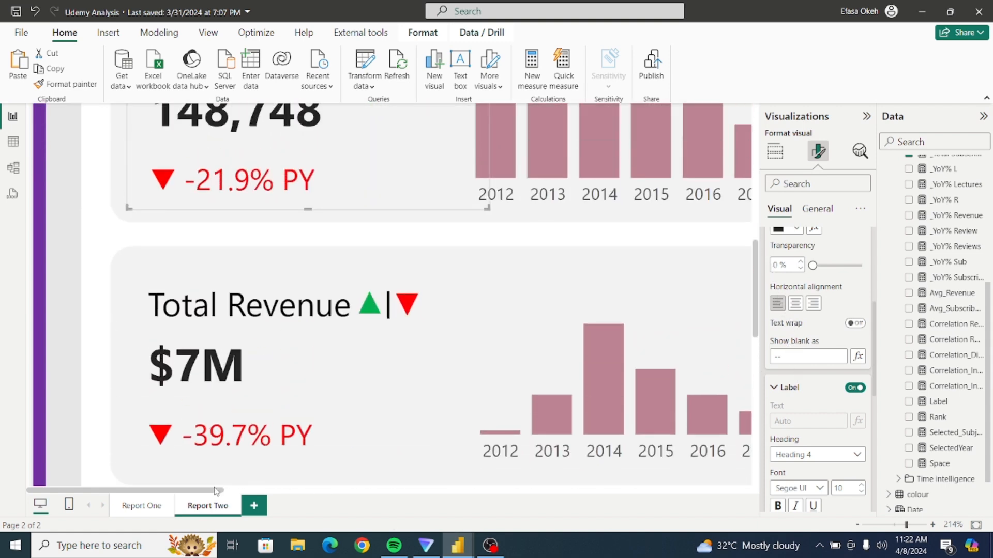
{"action": "left_click_drag", "start_coordinate": [216, 491], "coordinate": [390, 500]}
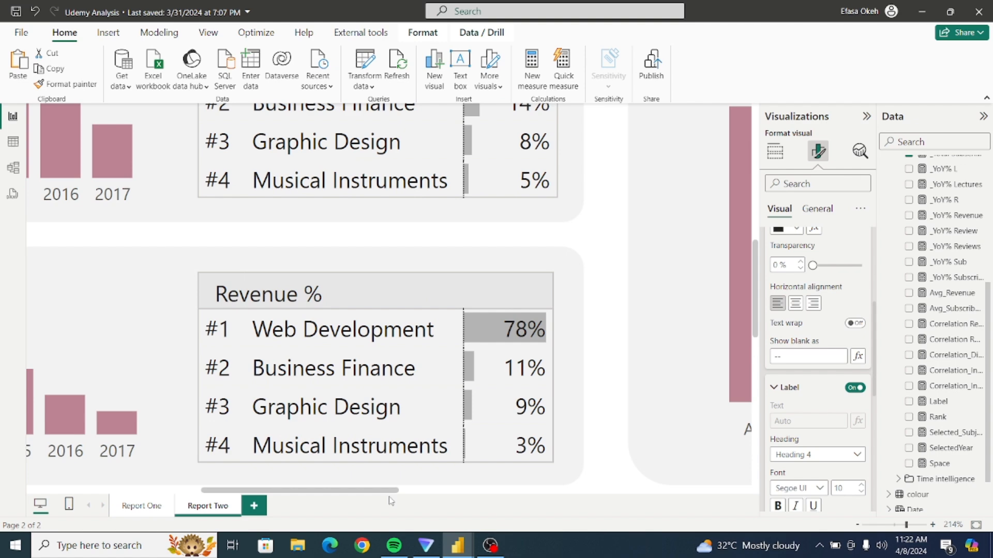
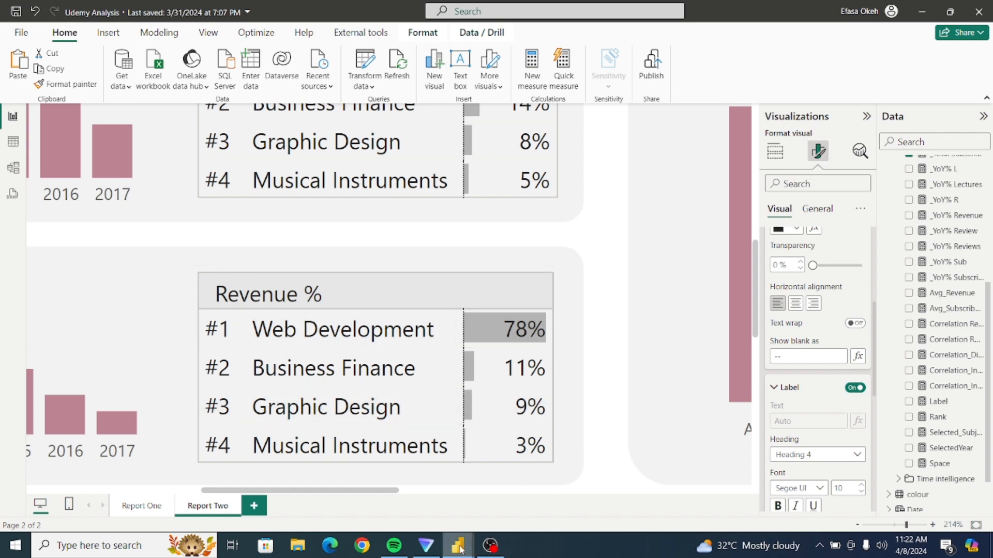
Switch back to the Udemy Analysis 01 report and bring up the format settings of the subscribers ranking table.
{"action": "mouse_move", "coordinate": [457, 546]}
{"action": "left_click", "coordinate": [523, 497]}
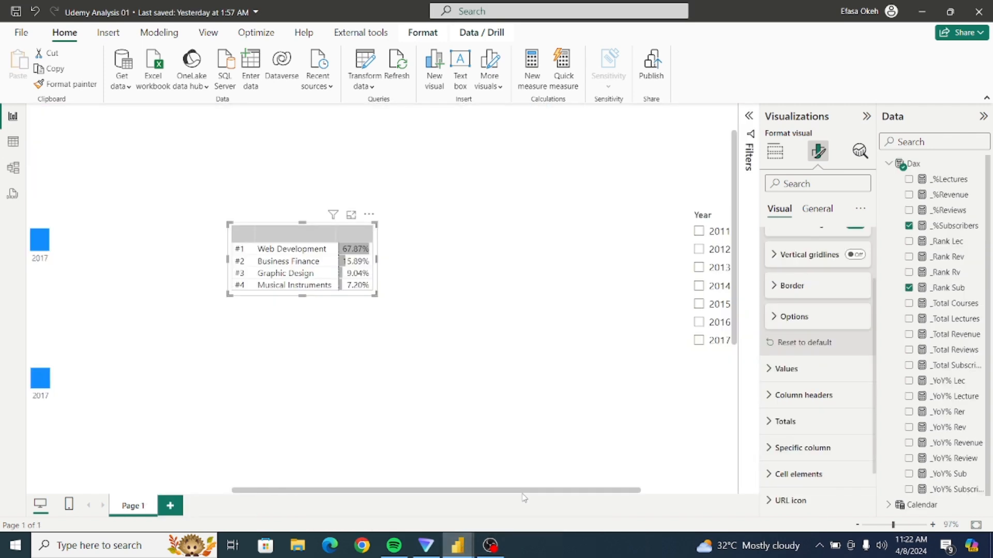
{"action": "left_click", "coordinate": [452, 351]}
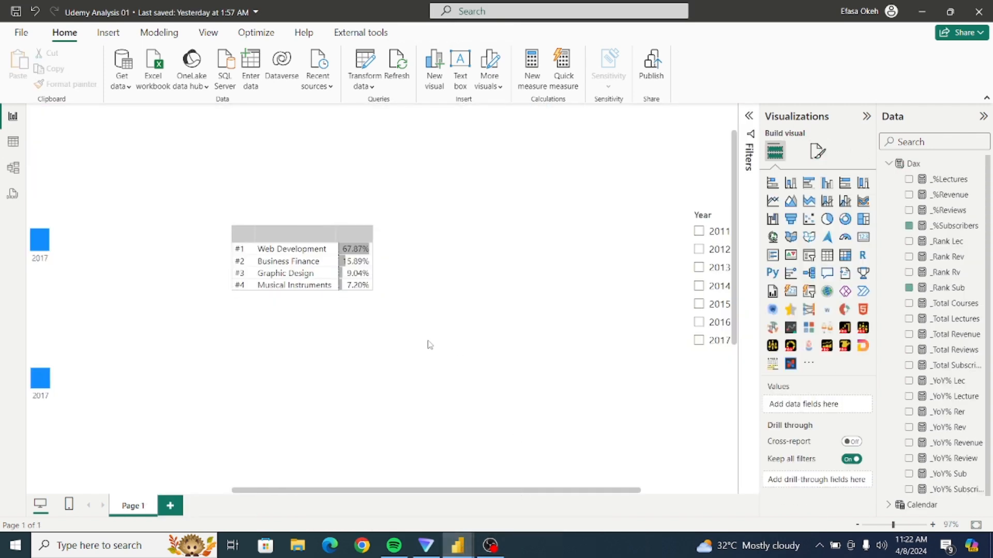
{"action": "left_click", "coordinate": [376, 292]}
{"action": "left_click", "coordinate": [817, 153]}
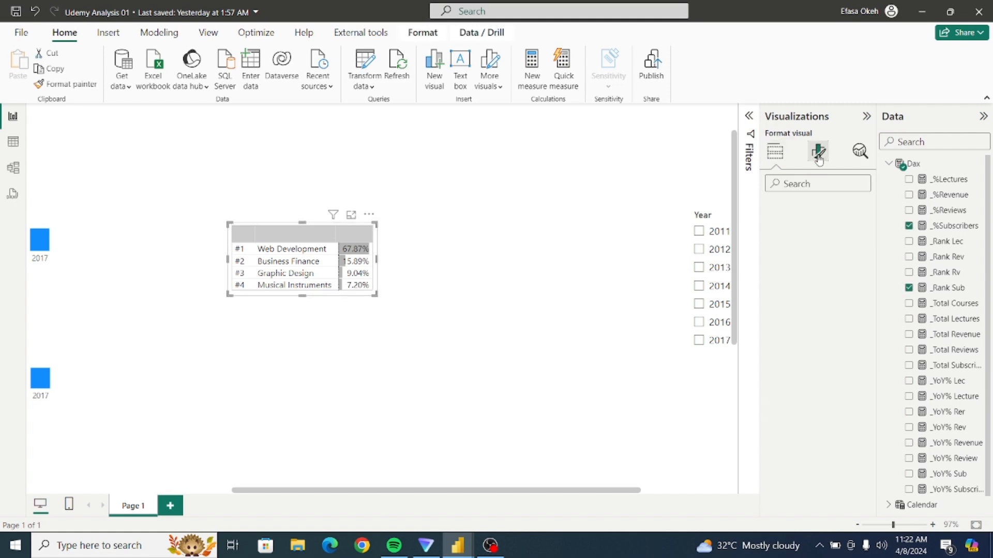
Try the ranking table without its horizontal gridlines.
{"action": "left_click", "coordinate": [781, 266]}
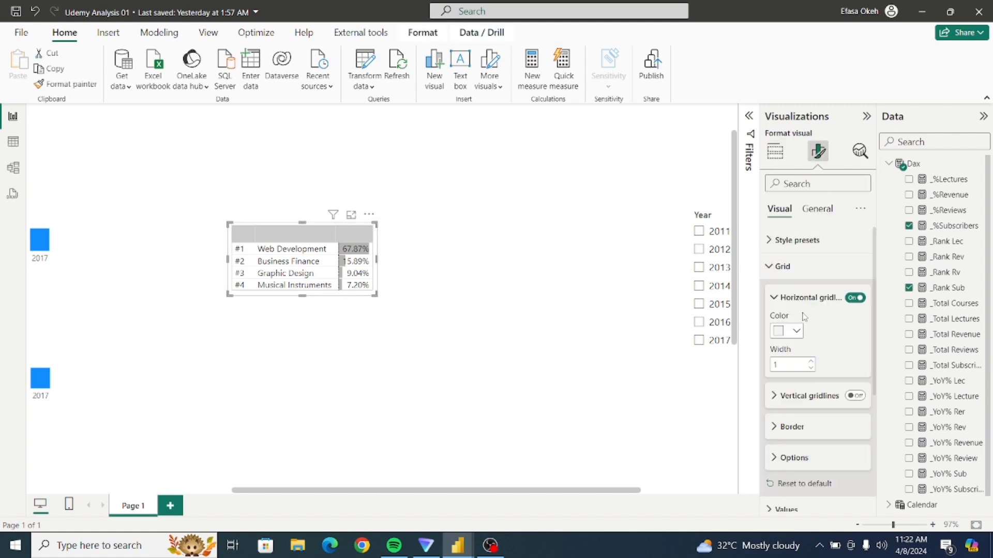
{"action": "left_click", "coordinate": [854, 298]}
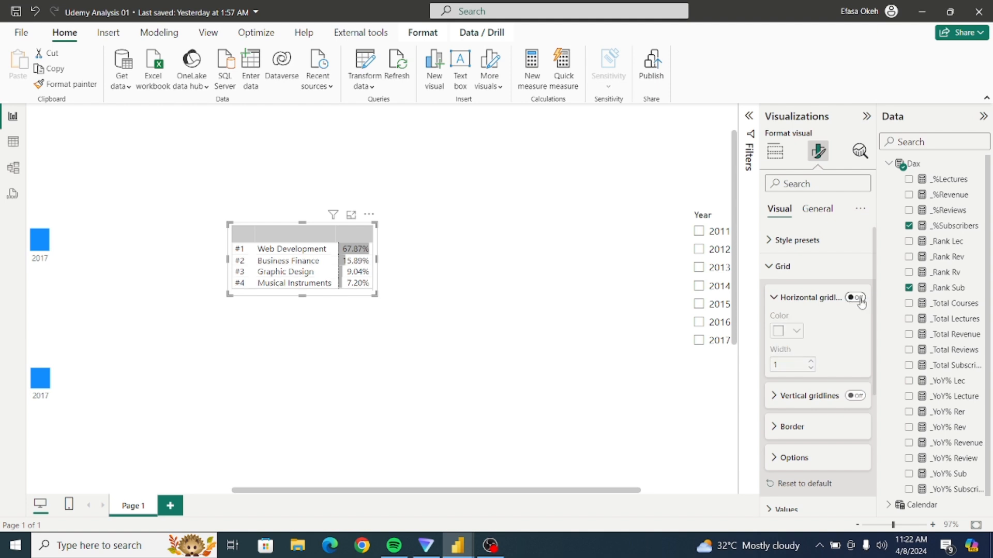
{"action": "left_click", "coordinate": [860, 299]}
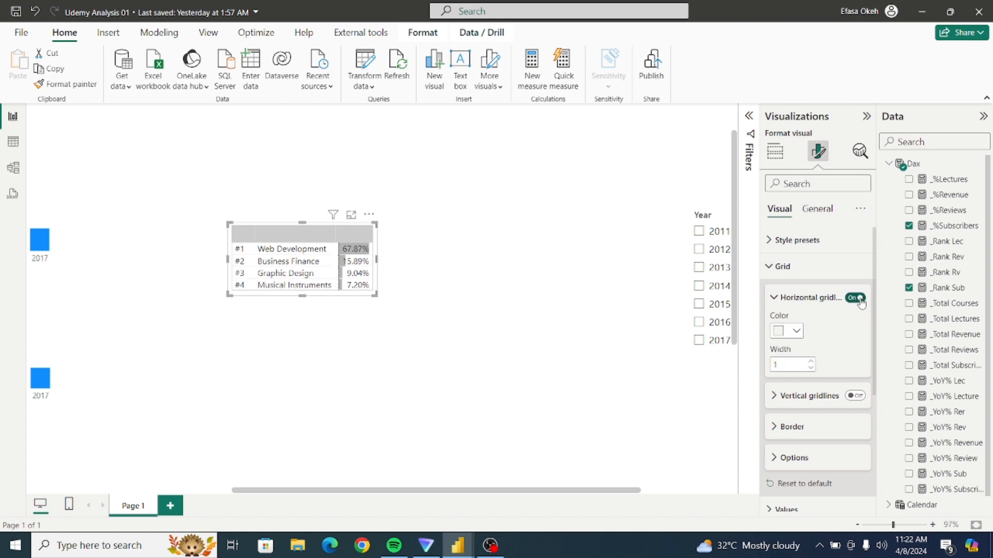
{"action": "left_click", "coordinate": [772, 266]}
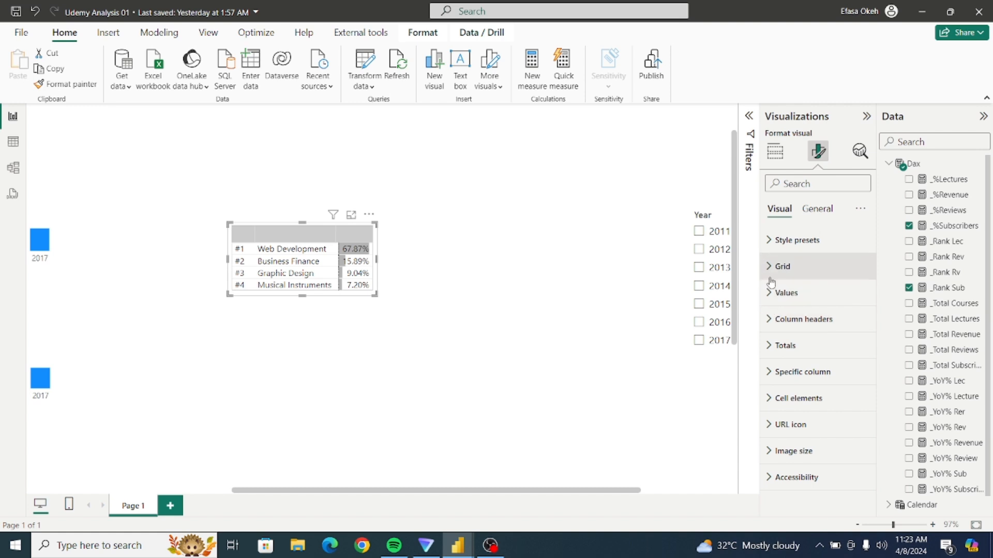
Add left and right borders to the All section of the table's grid border.
{"action": "left_click", "coordinate": [771, 268]}
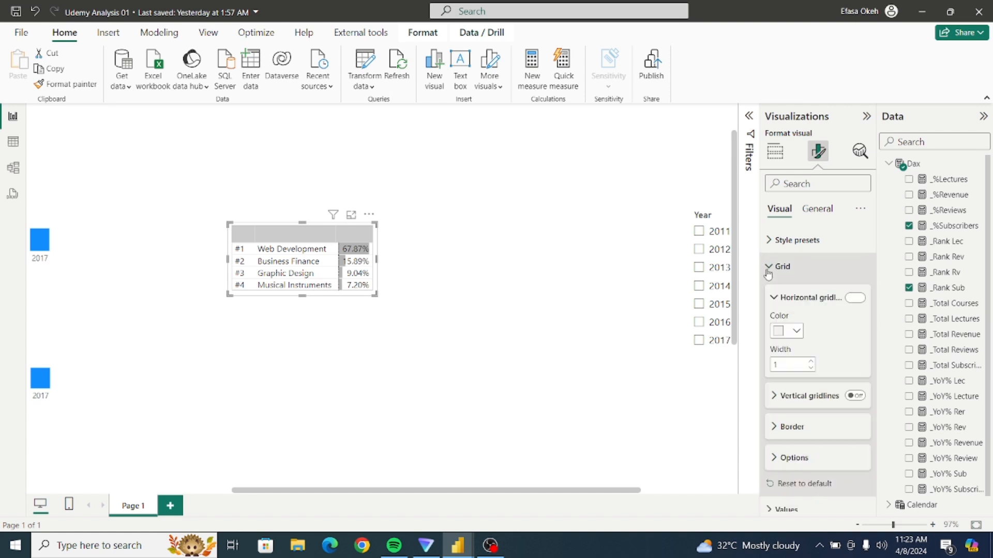
{"action": "left_click", "coordinate": [773, 427]}
{"action": "left_click_drag", "start_coordinate": [873, 348], "coordinate": [876, 412]}
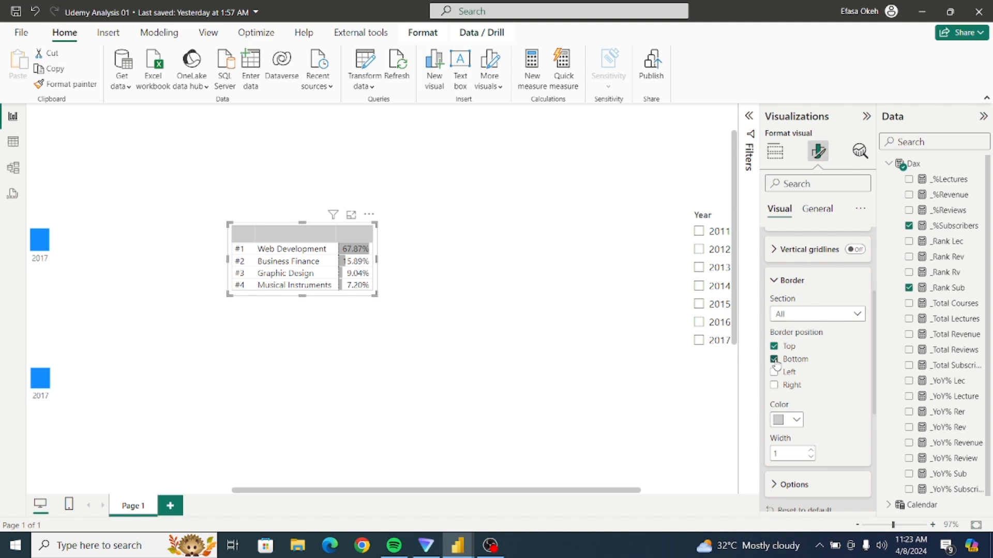
{"action": "left_click", "coordinate": [774, 372]}
{"action": "left_click", "coordinate": [774, 385]}
Remove the top and left borders from the table's column header section.
{"action": "left_click", "coordinate": [806, 319]}
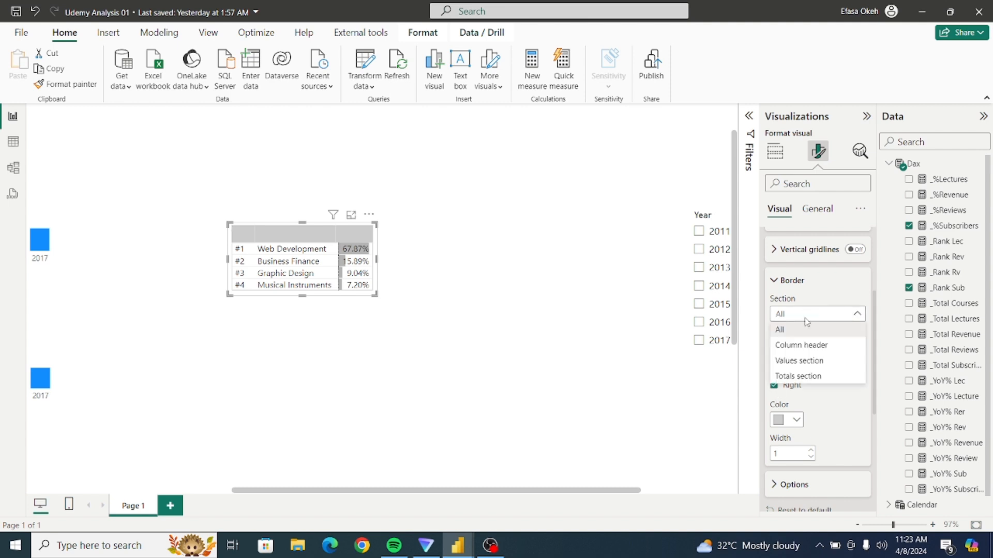
{"action": "left_click", "coordinate": [812, 346]}
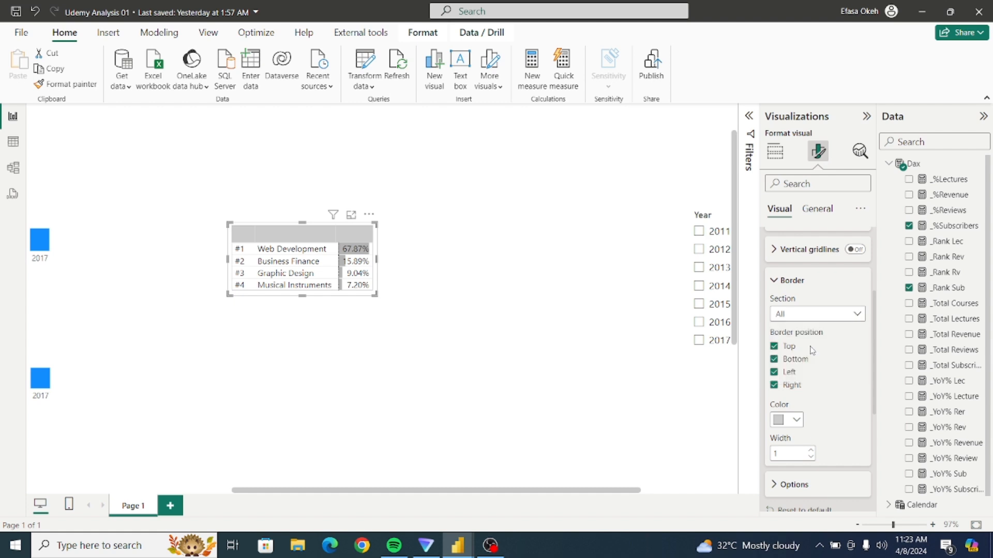
{"action": "left_click", "coordinate": [774, 346]}
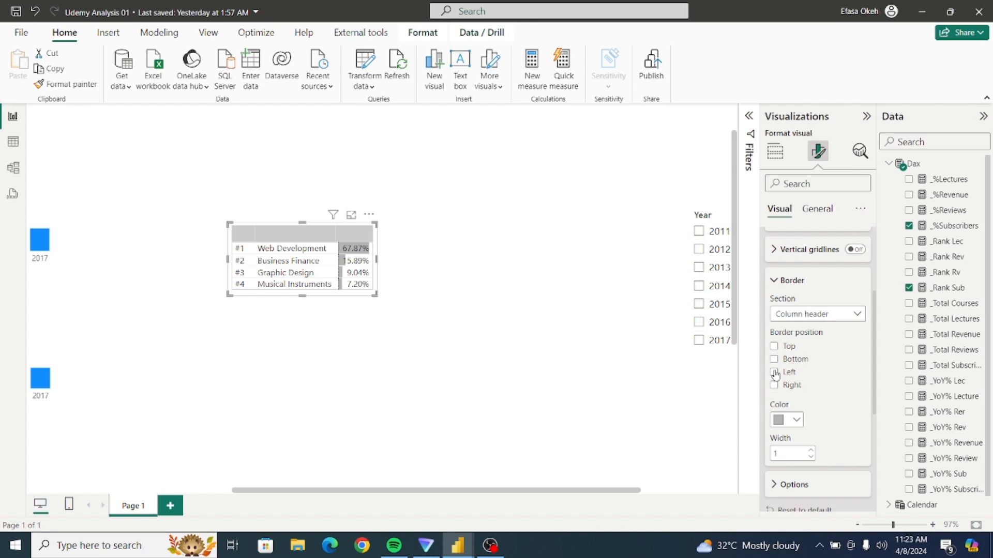
{"action": "left_click", "coordinate": [775, 372]}
{"action": "scroll", "coordinate": [874, 398], "scroll_direction": "down", "scroll_amount": 2}
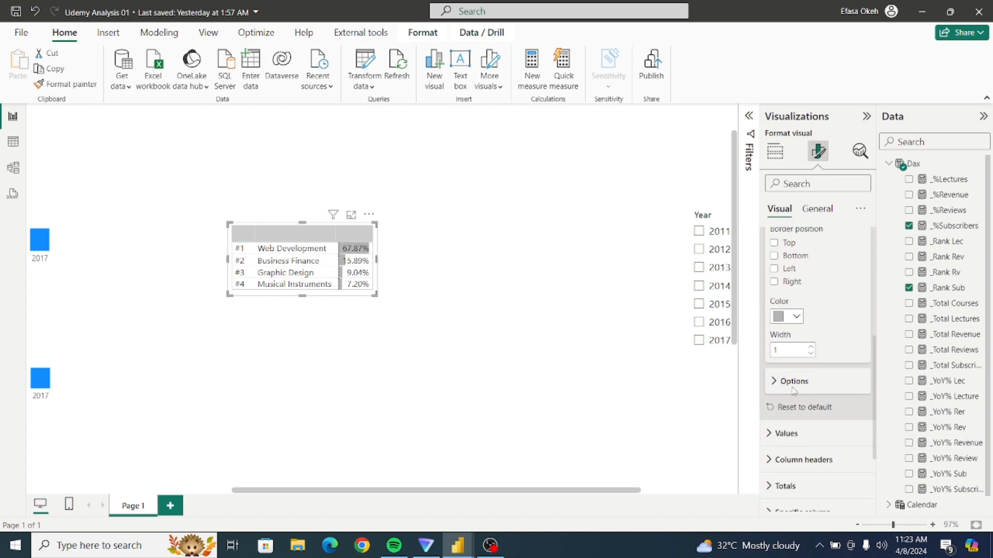
{"action": "left_click", "coordinate": [775, 381]}
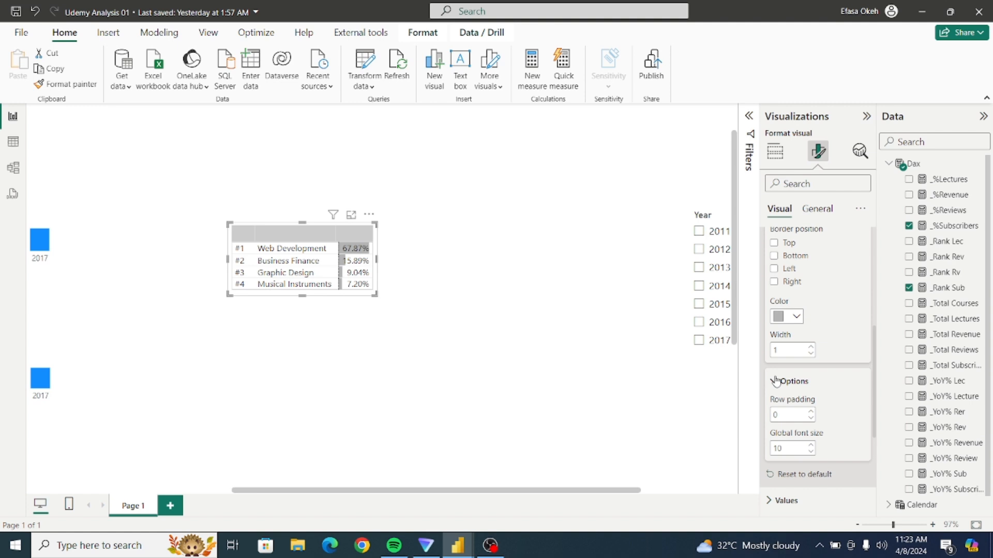
{"action": "left_click", "coordinate": [775, 381]}
{"action": "scroll", "coordinate": [874, 373], "scroll_direction": "up", "scroll_amount": 2}
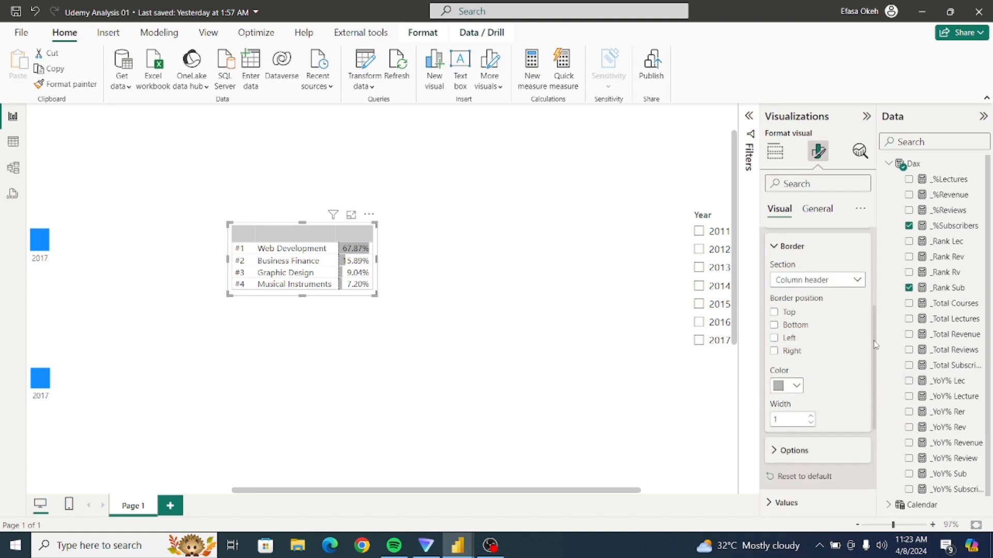
Remove the top, bottom, left and right borders from the table's totals section.
{"action": "left_click", "coordinate": [816, 296]}
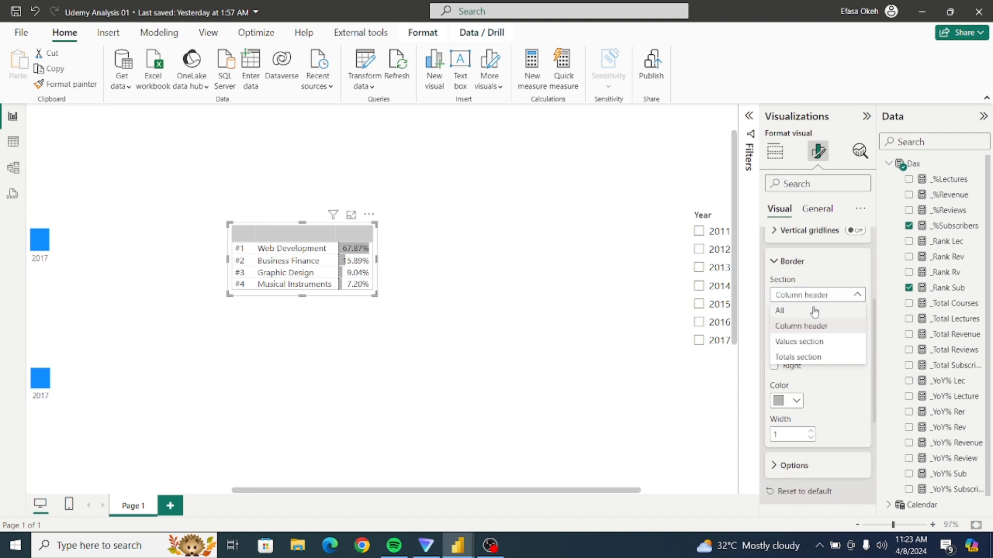
{"action": "left_click", "coordinate": [815, 342]}
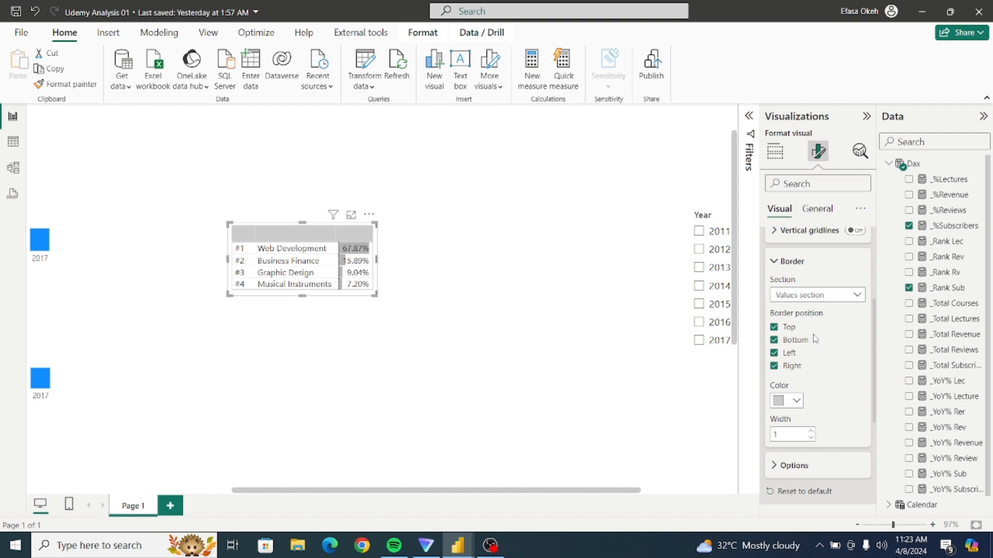
{"action": "left_click", "coordinate": [816, 295]}
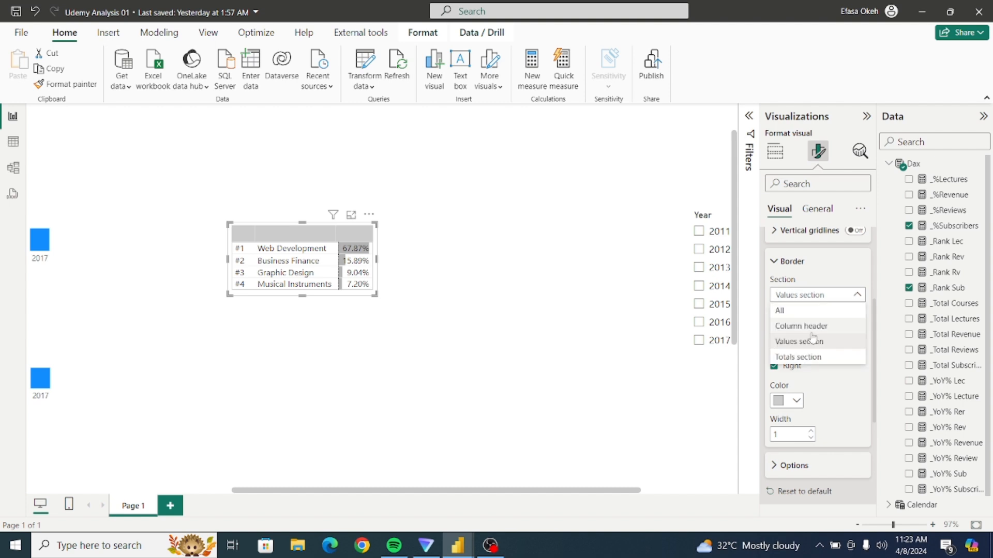
{"action": "left_click", "coordinate": [813, 356]}
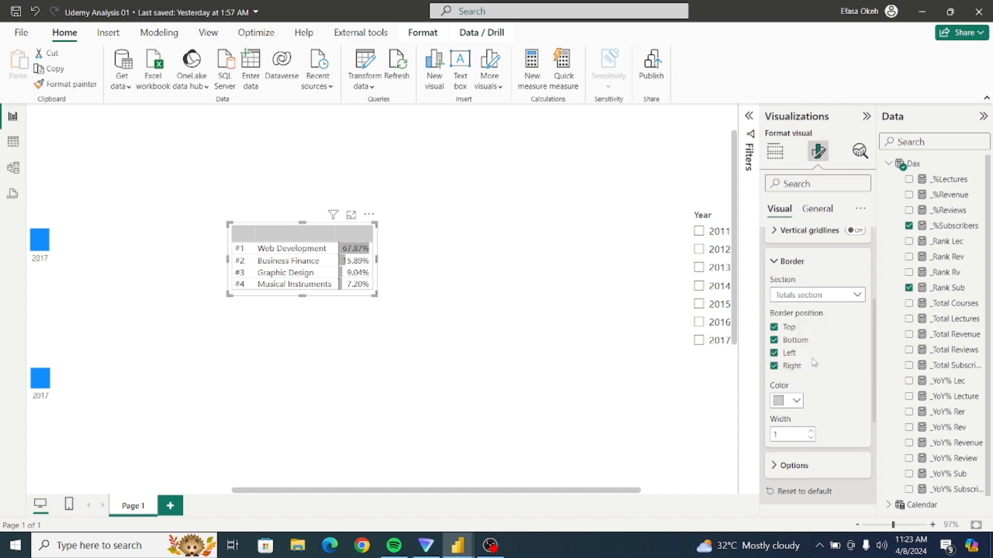
{"action": "left_click", "coordinate": [773, 327]}
{"action": "left_click", "coordinate": [774, 340]}
{"action": "left_click", "coordinate": [774, 353]}
{"action": "left_click", "coordinate": [774, 366]}
Compare the table's column header section with and without a top border, and leave the top border on.
{"action": "left_click", "coordinate": [795, 298]}
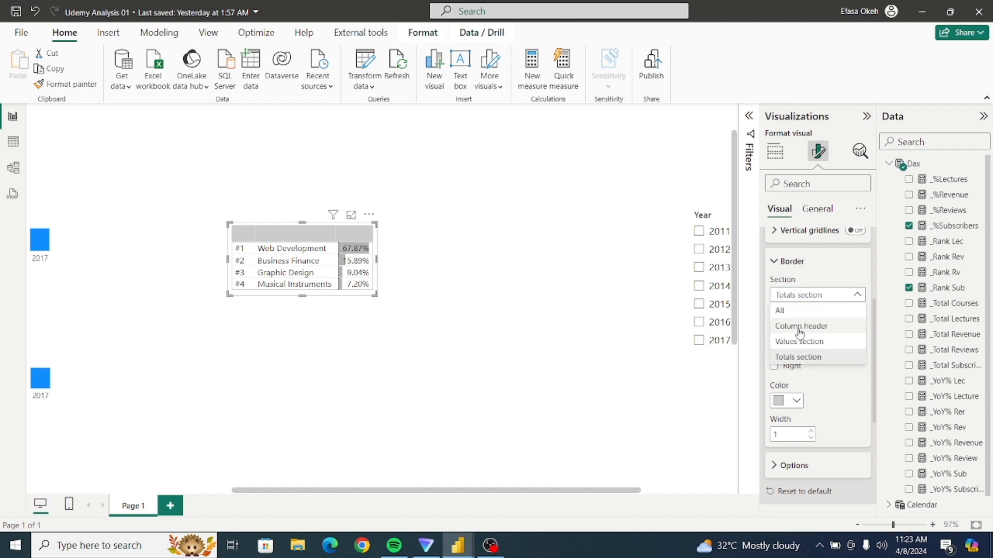
{"action": "left_click", "coordinate": [800, 327]}
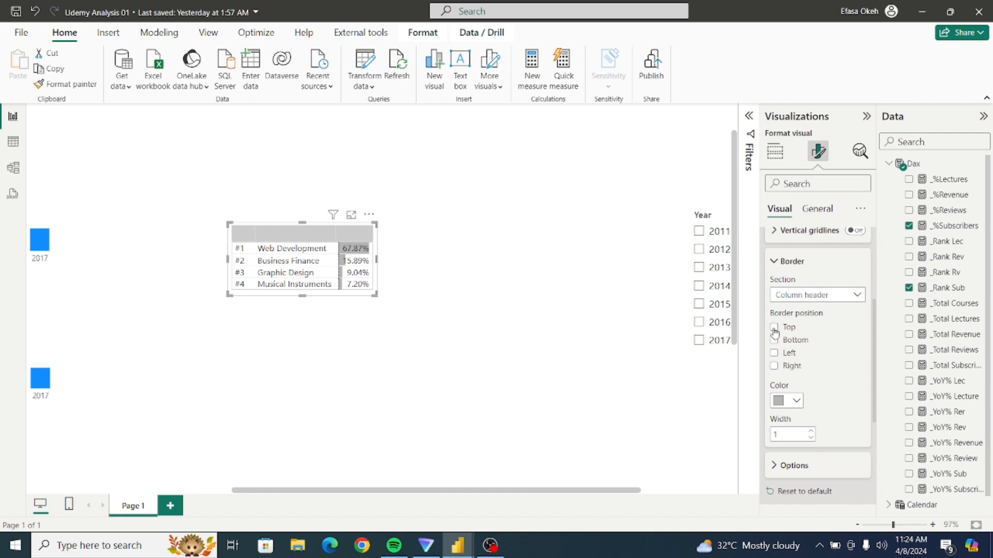
{"action": "left_click", "coordinate": [774, 328]}
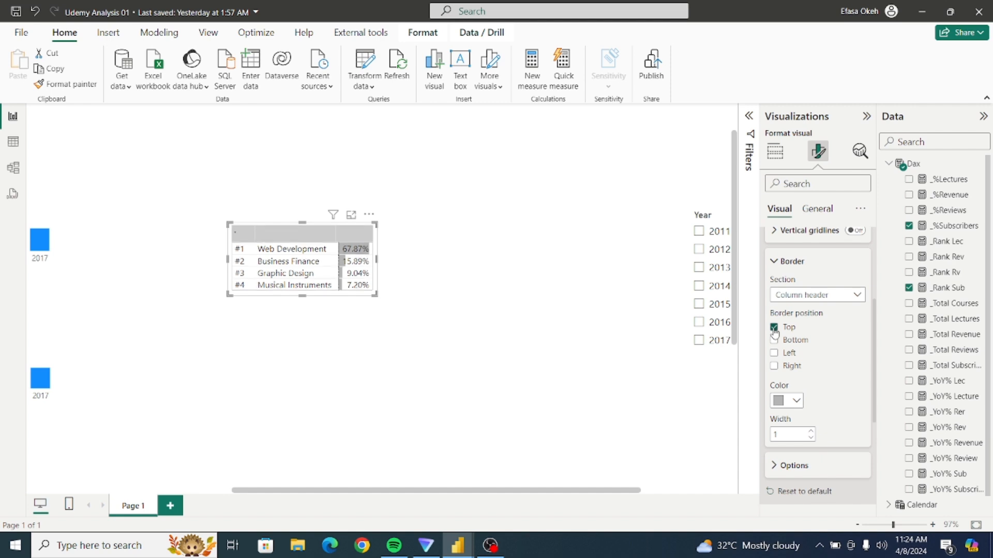
{"action": "left_click", "coordinate": [774, 328]}
{"action": "left_click", "coordinate": [774, 328]}
{"action": "left_click", "coordinate": [774, 328]}
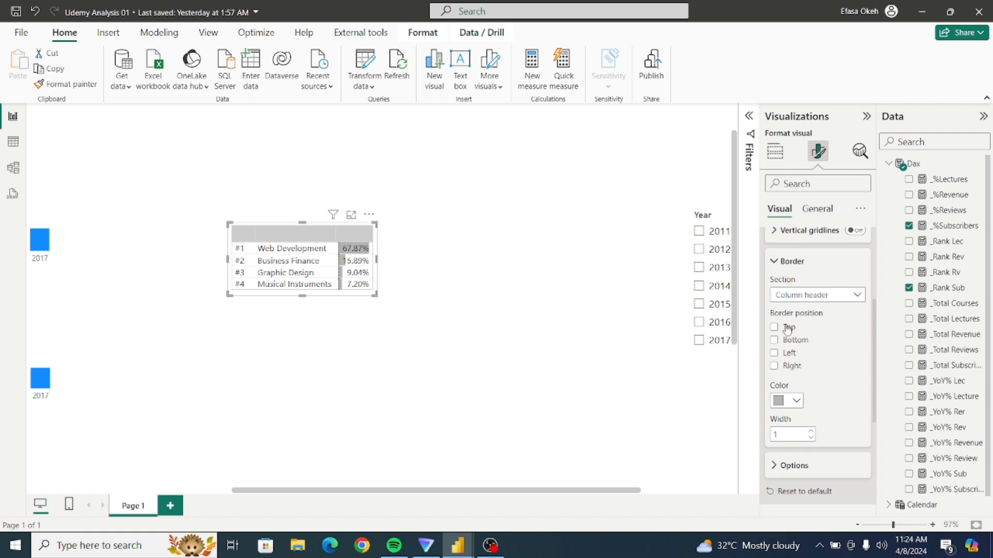
{"action": "left_click", "coordinate": [776, 329]}
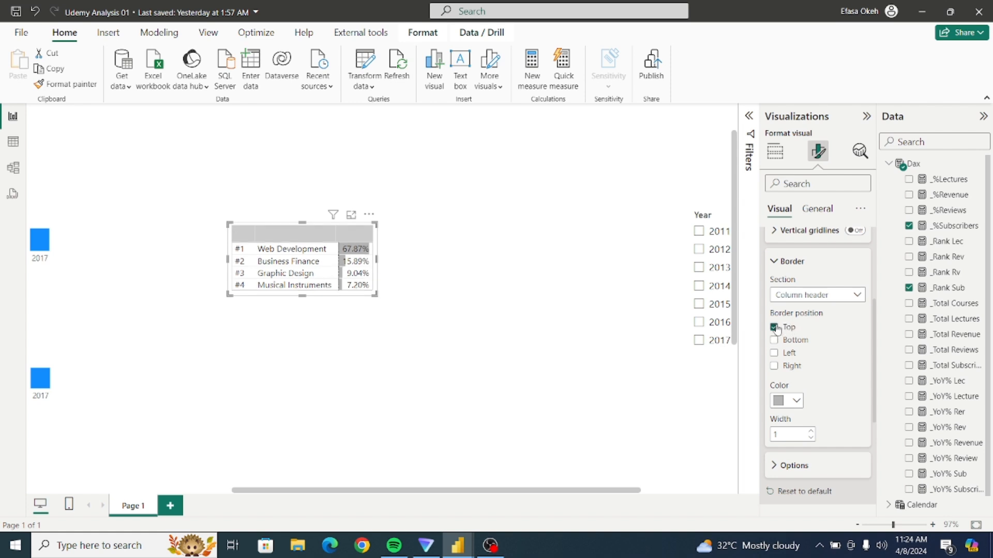
{"action": "left_click", "coordinate": [776, 261]}
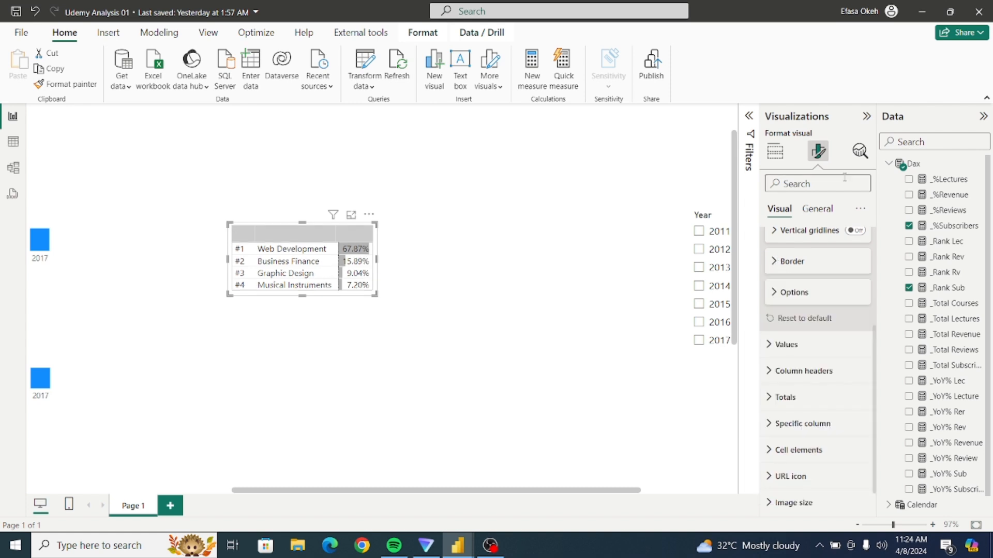
Turn off the ranking table's background effect.
{"action": "left_click", "coordinate": [814, 212]}
{"action": "left_click", "coordinate": [817, 292]}
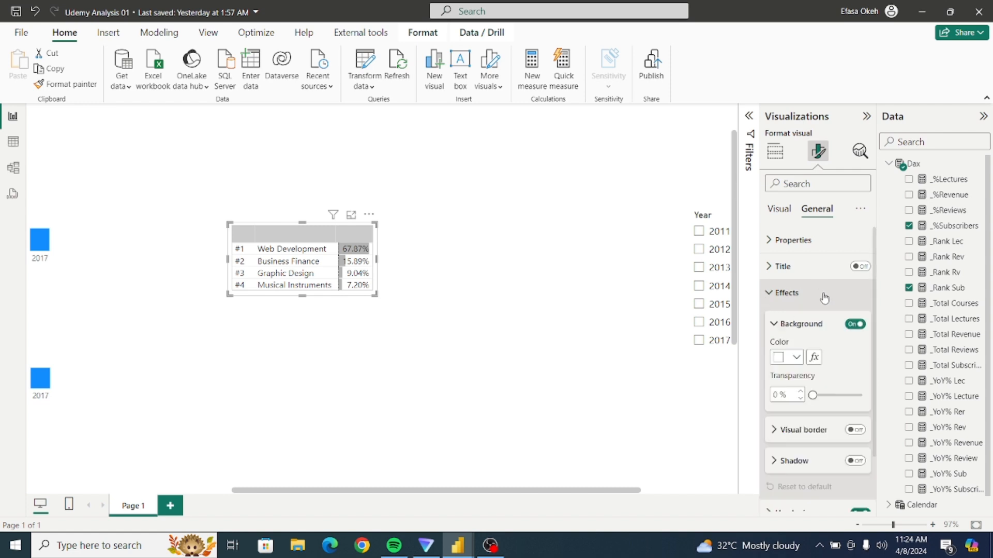
{"action": "left_click", "coordinate": [854, 324]}
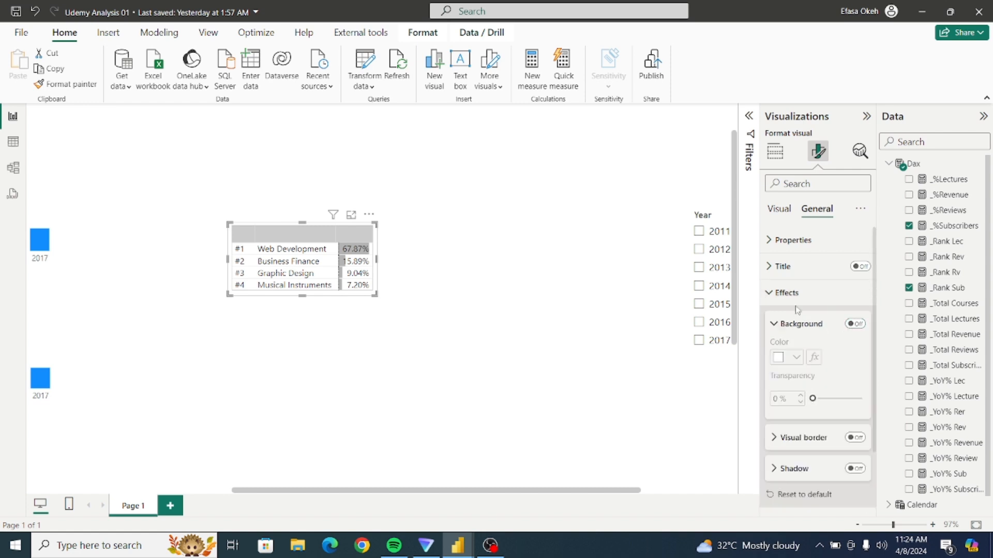
{"action": "left_click", "coordinate": [774, 294]}
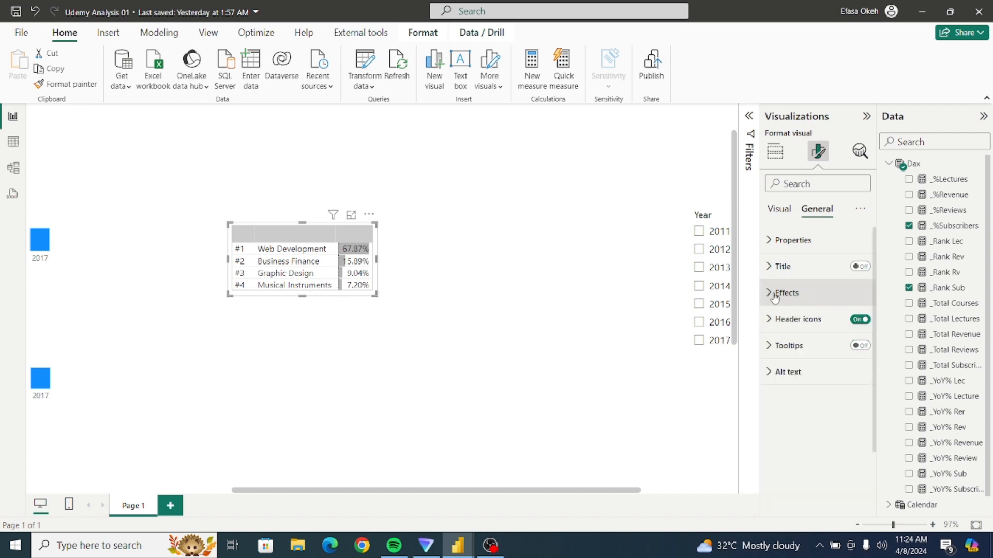
{"action": "left_click", "coordinate": [779, 216]}
{"action": "left_click", "coordinate": [773, 268]}
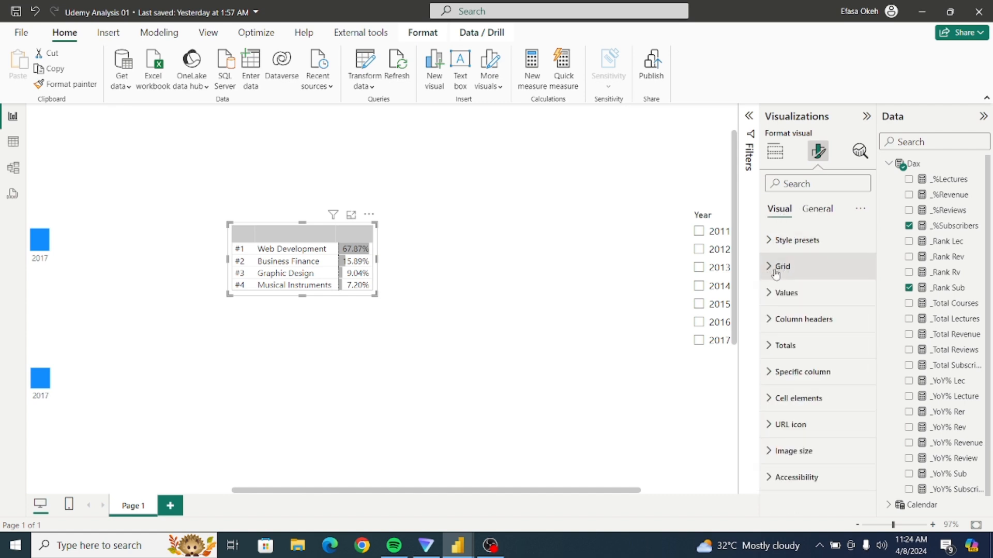
{"action": "left_click", "coordinate": [769, 323]}
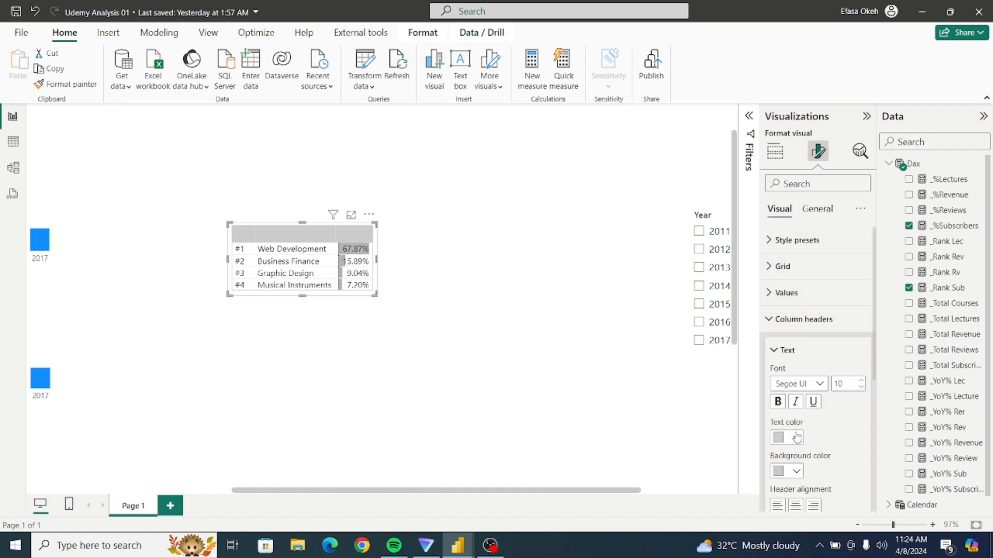
{"action": "left_click", "coordinate": [775, 321]}
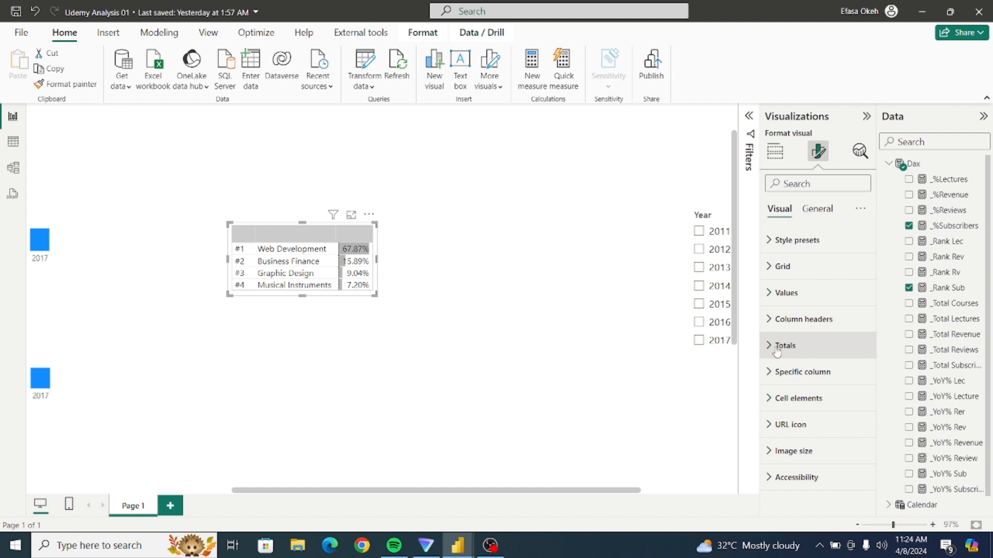
Move the ranking table across the canvas until it sits just beside the upper column chart.
{"action": "left_click", "coordinate": [417, 310]}
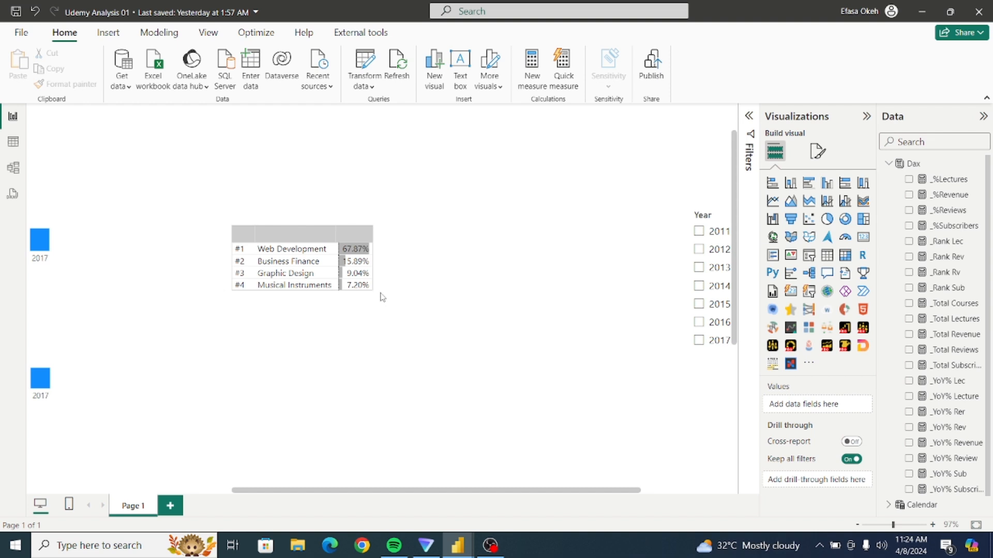
{"action": "left_click_drag", "start_coordinate": [383, 288], "coordinate": [434, 244]}
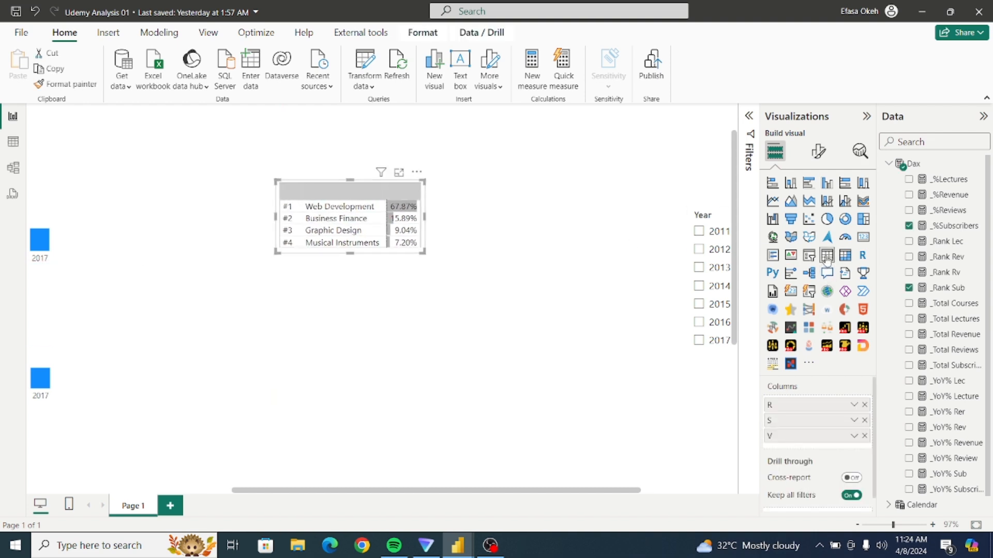
{"action": "left_click", "coordinate": [450, 288]}
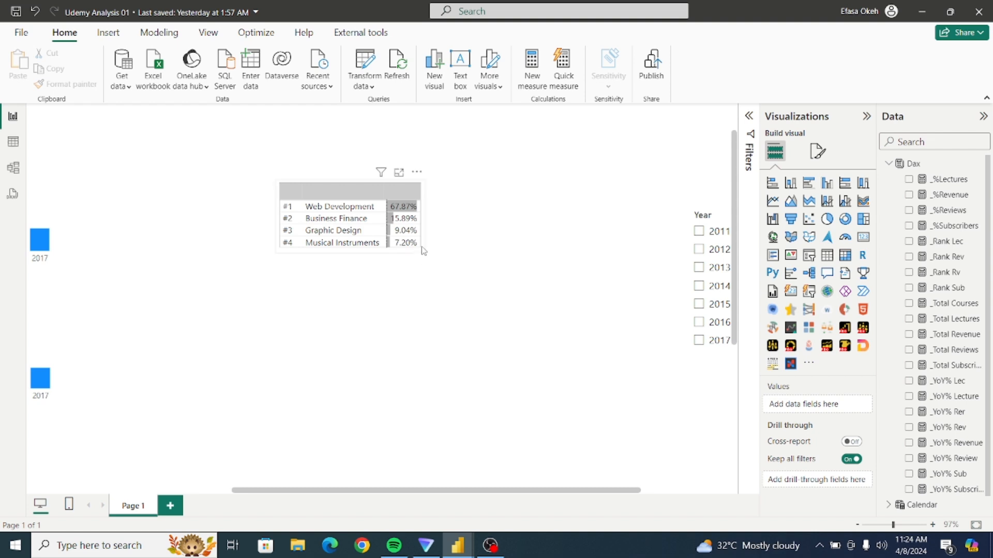
{"action": "left_click_drag", "start_coordinate": [420, 252], "coordinate": [241, 273]}
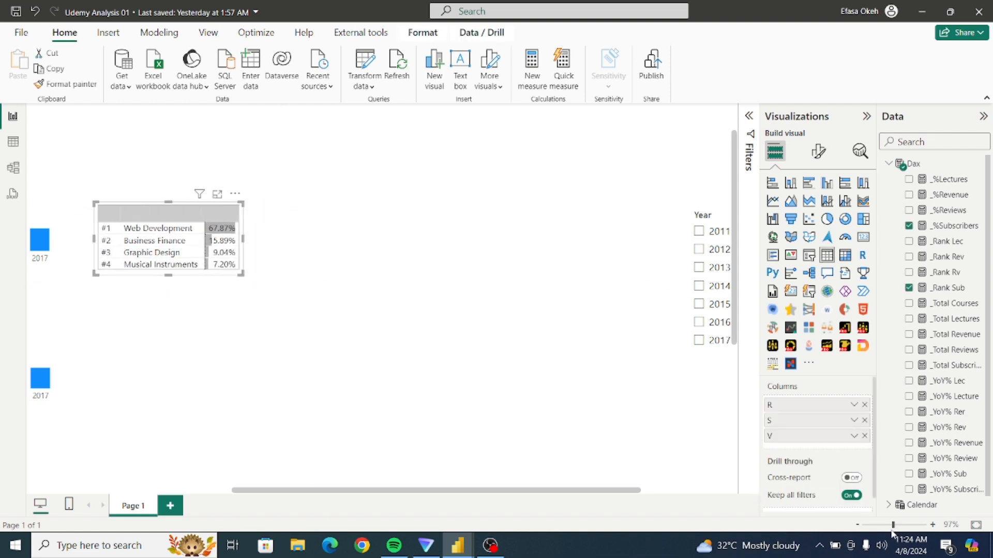
Move the ranking table up close beside the Total Subscribers column chart and set its global font size to 12.
{"action": "left_click_drag", "start_coordinate": [892, 526], "coordinate": [877, 527]}
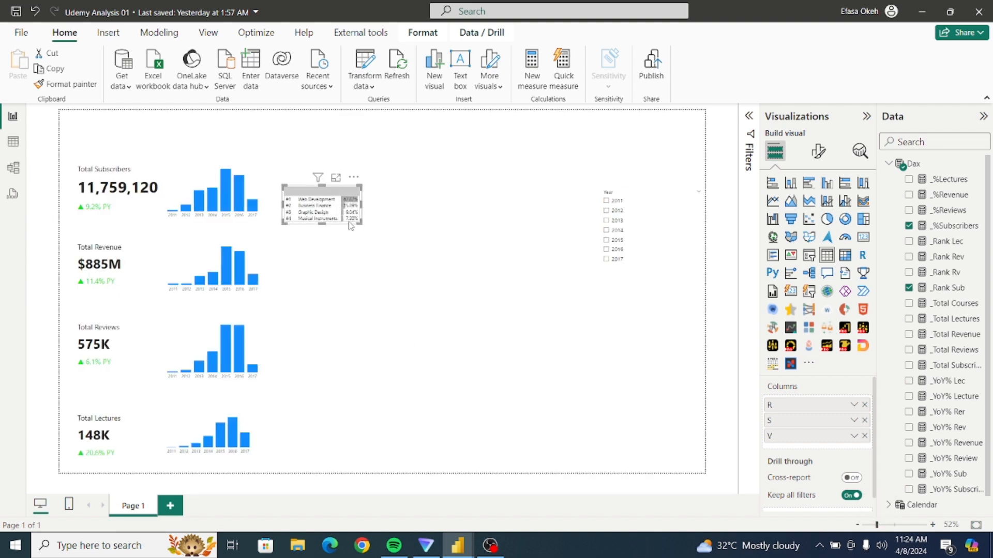
{"action": "left_click_drag", "start_coordinate": [349, 183], "coordinate": [341, 169]}
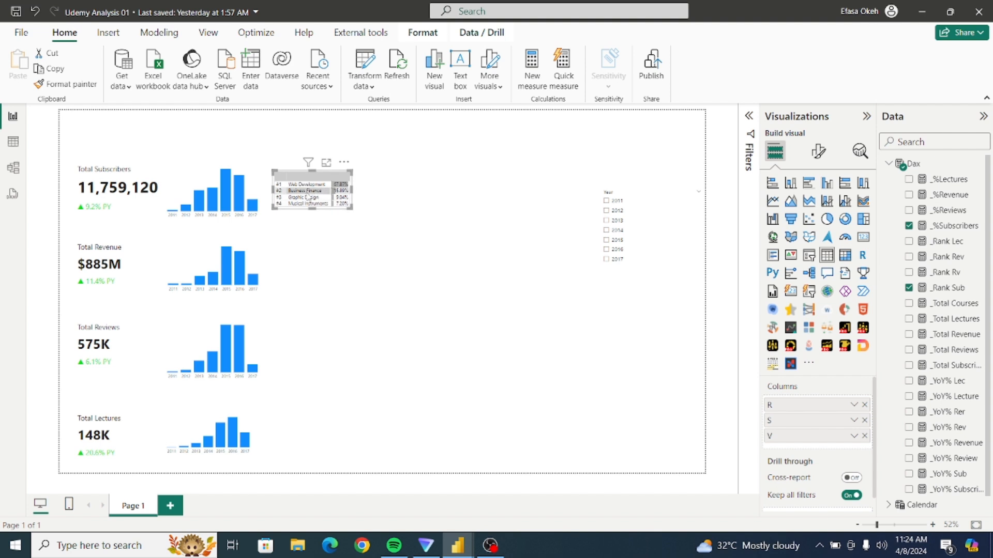
{"action": "left_click", "coordinate": [817, 151]}
{"action": "type", "text": "glo"}
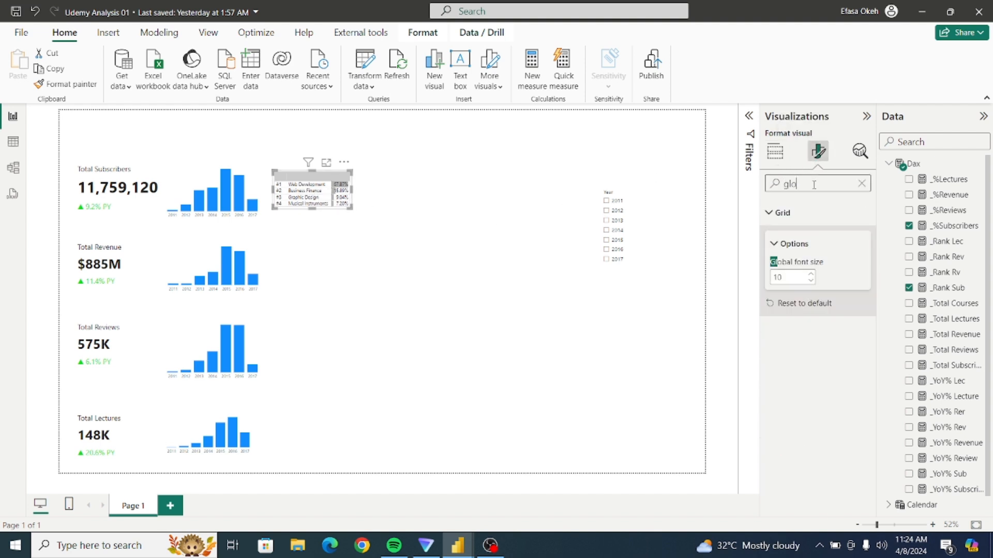
{"action": "left_click", "coordinate": [811, 274]}
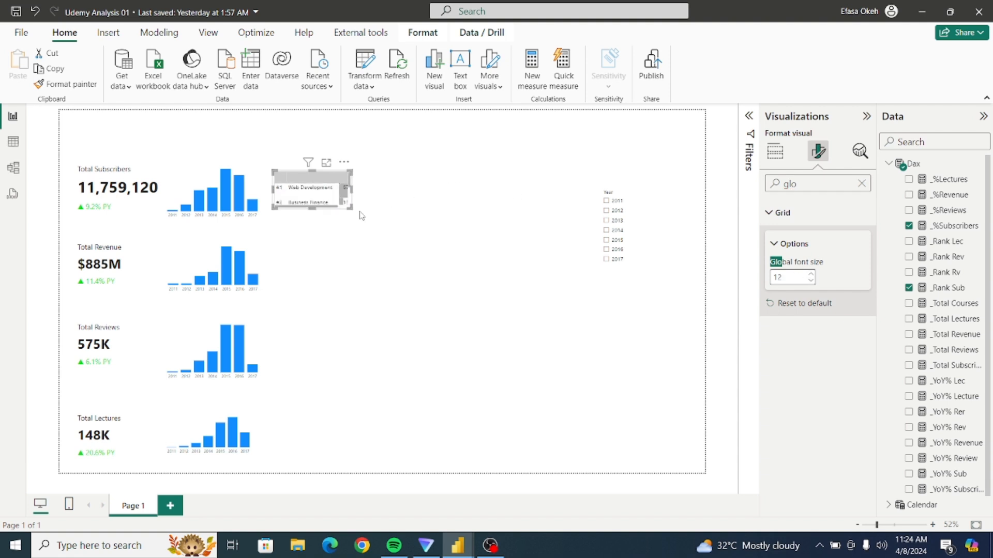
Enlarge the ranking table, adjust its subject and percentage column widths to keep rows on one line, and fit the frame around them.
{"action": "left_click_drag", "start_coordinate": [352, 210], "coordinate": [397, 235]}
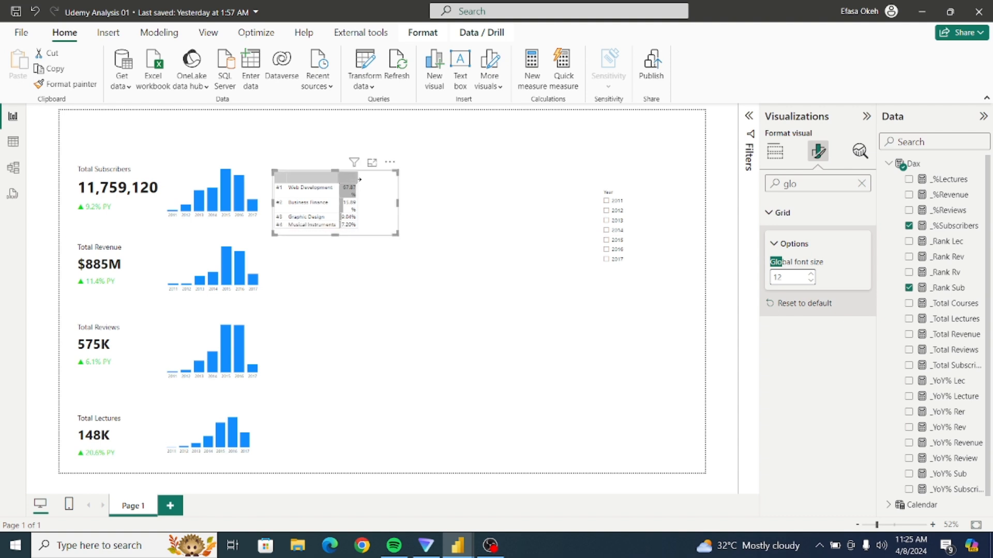
{"action": "left_click_drag", "start_coordinate": [359, 179], "coordinate": [393, 180]}
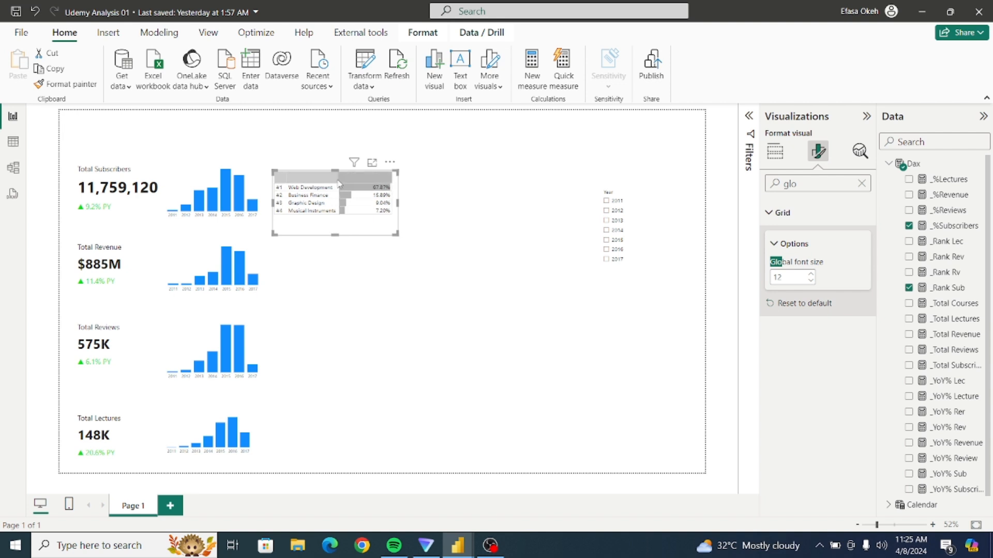
{"action": "left_click_drag", "start_coordinate": [339, 179], "coordinate": [374, 178]}
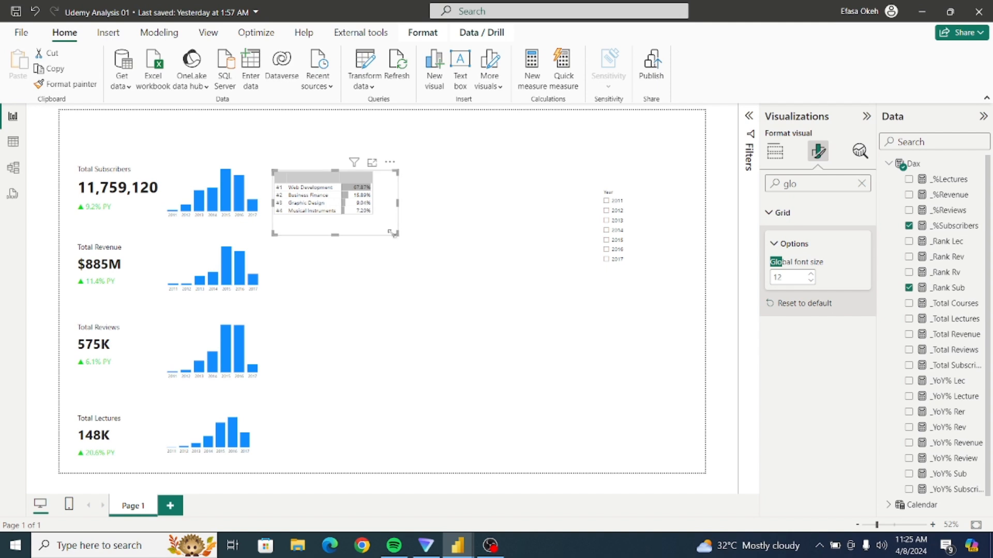
{"action": "left_click_drag", "start_coordinate": [395, 235], "coordinate": [374, 220]}
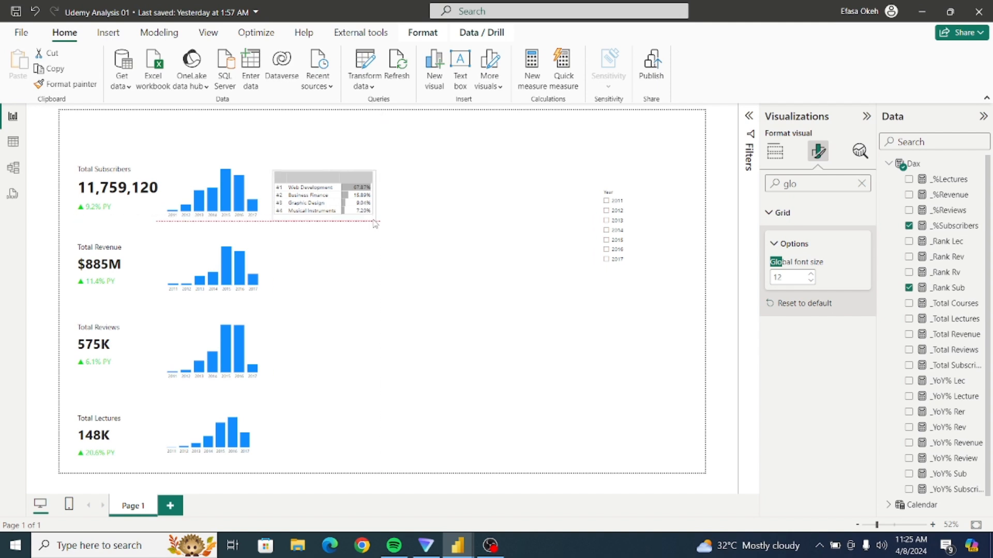
Raise the ranking table's global font size to 14 and resize its columns and frame to fit the larger text.
{"action": "left_click", "coordinate": [809, 274]}
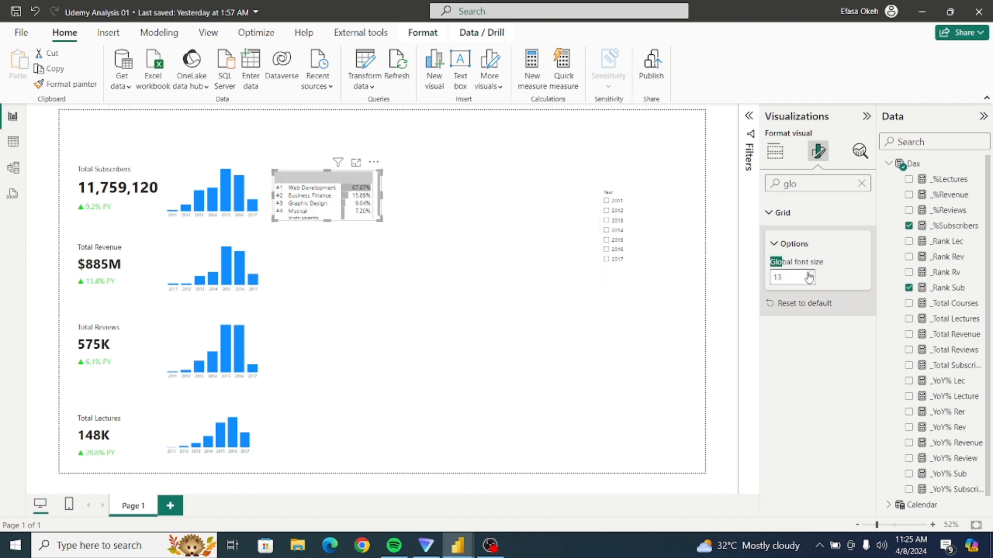
{"action": "left_click_drag", "start_coordinate": [381, 221], "coordinate": [408, 242]}
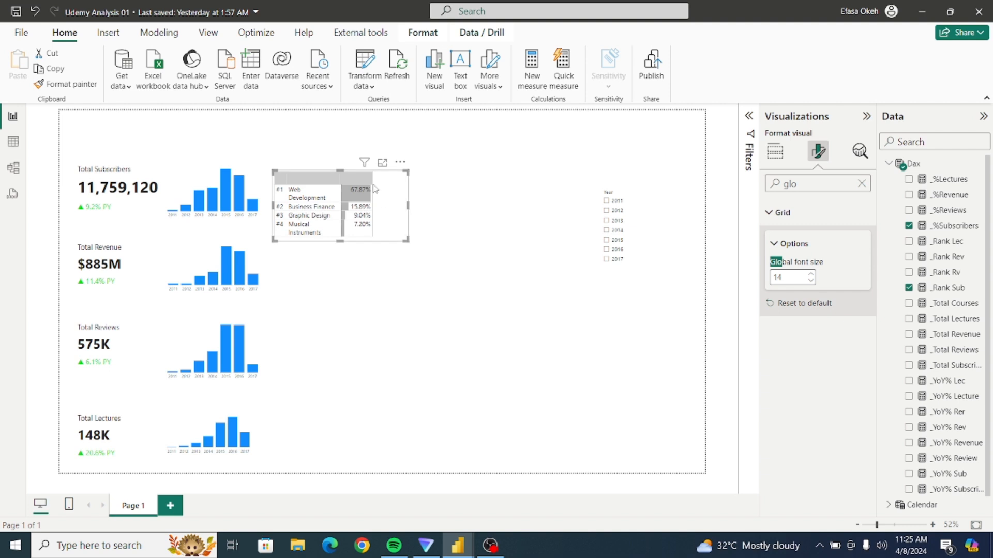
{"action": "left_click_drag", "start_coordinate": [373, 180], "coordinate": [351, 179]}
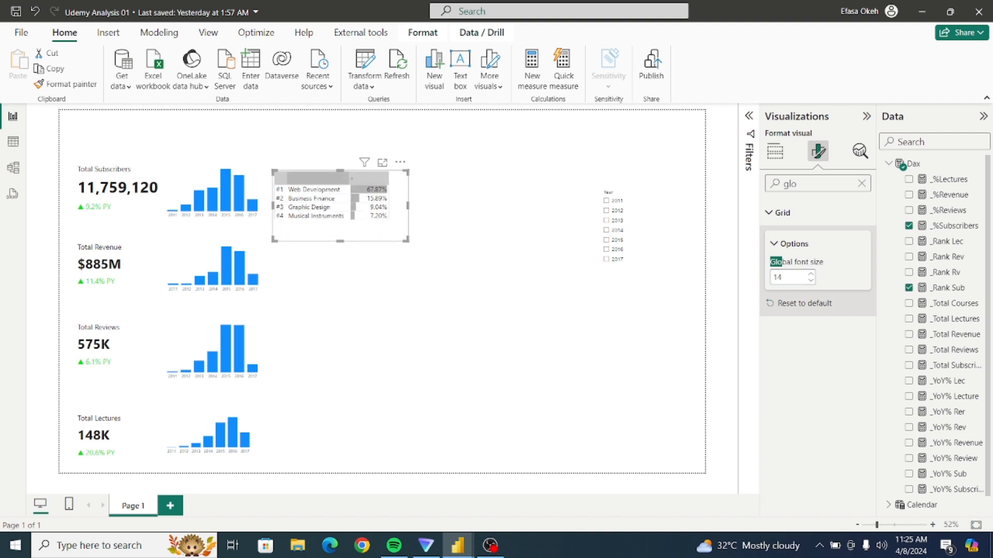
{"action": "left_click_drag", "start_coordinate": [340, 241], "coordinate": [342, 228]}
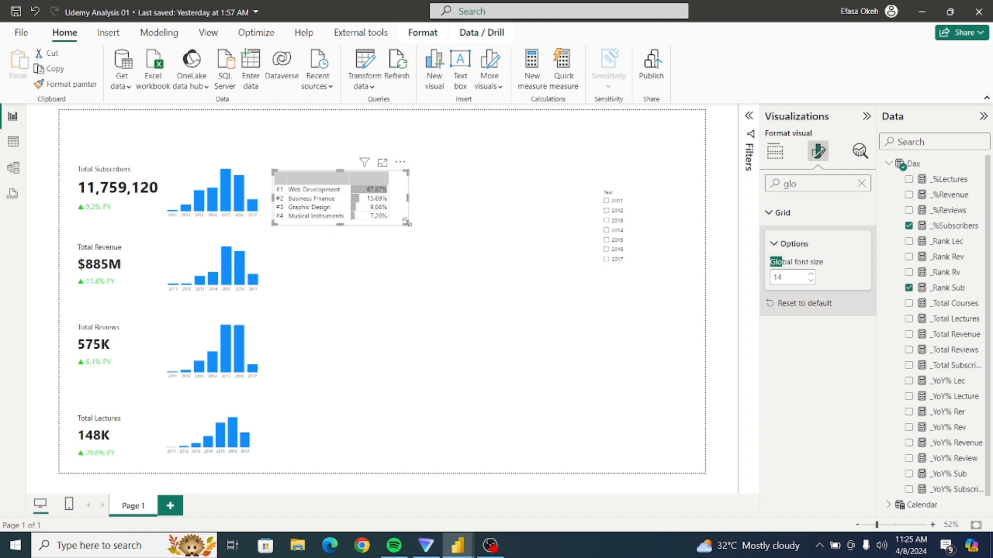
{"action": "left_click_drag", "start_coordinate": [406, 223], "coordinate": [393, 228]}
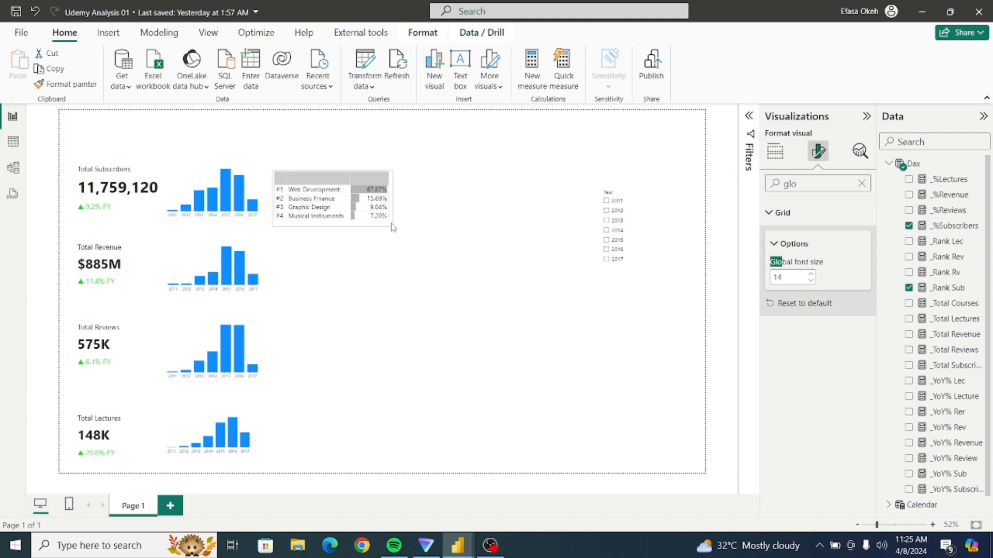
{"action": "left_click", "coordinate": [438, 227]}
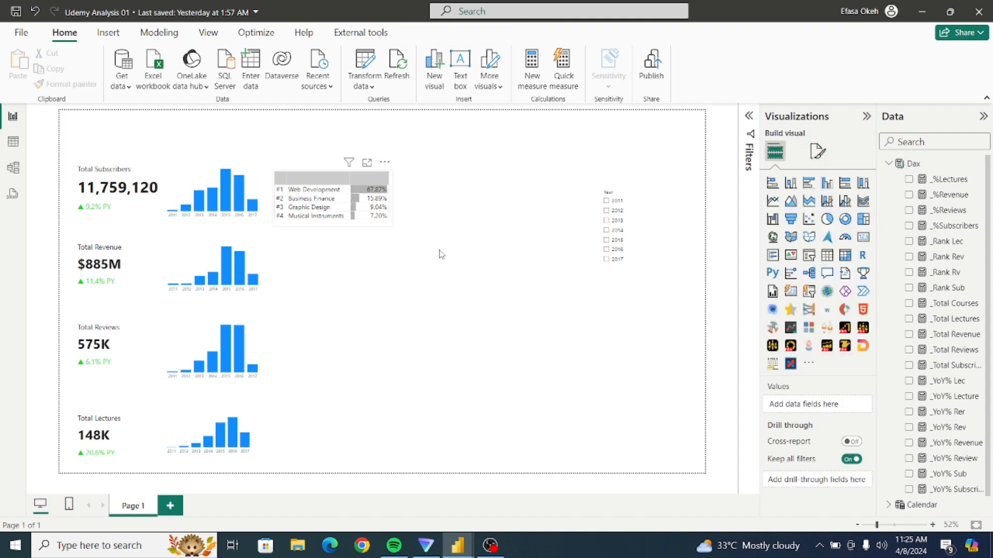
Remove the top border from the column header section of the ranking table's grid.
{"action": "left_click", "coordinate": [362, 206]}
{"action": "left_click", "coordinate": [818, 151]}
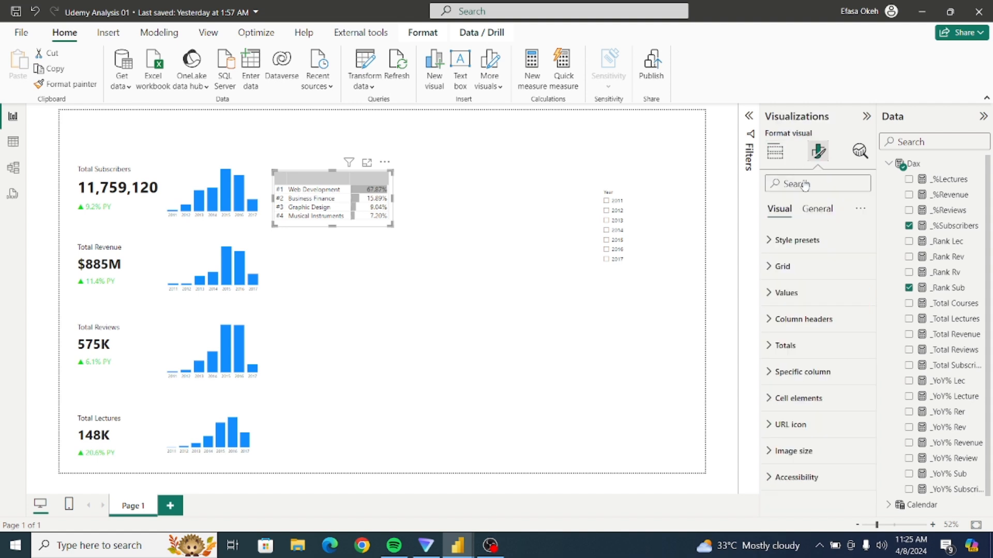
{"action": "left_click", "coordinate": [771, 268]}
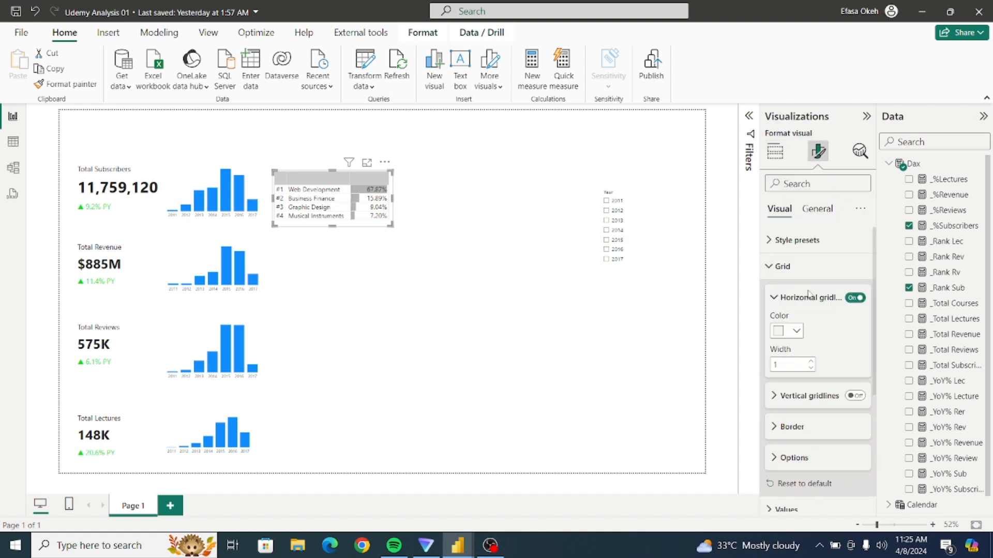
{"action": "scroll", "coordinate": [822, 336], "scroll_direction": "down", "scroll_amount": 2}
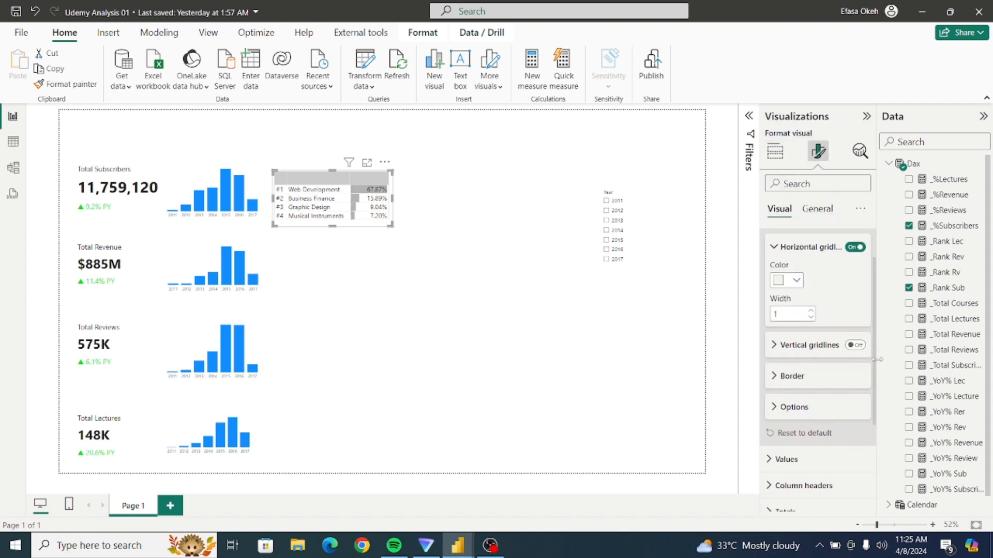
{"action": "left_click", "coordinate": [779, 351]}
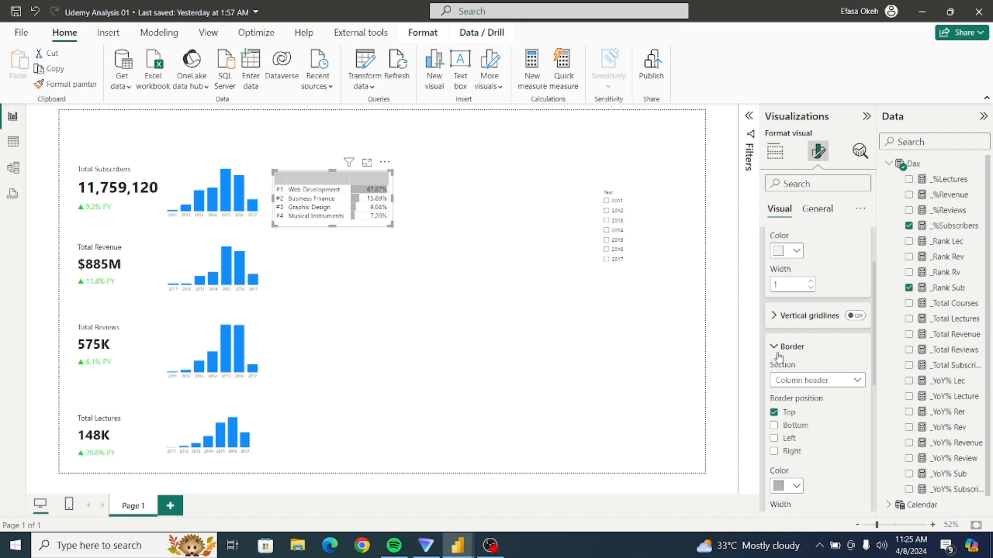
{"action": "left_click", "coordinate": [819, 383]}
{"action": "left_click", "coordinate": [801, 411]}
{"action": "left_click", "coordinate": [773, 413]}
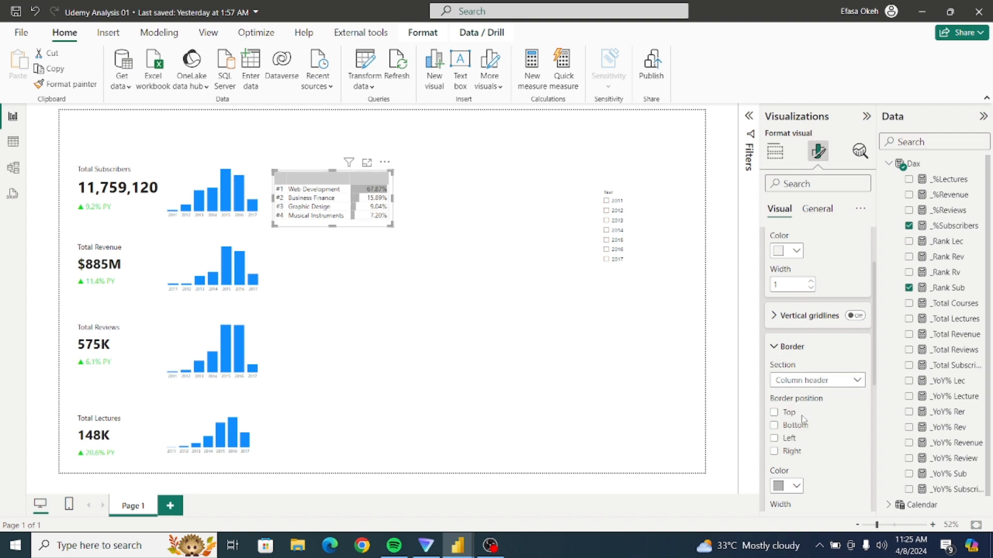
{"action": "left_click", "coordinate": [560, 370]}
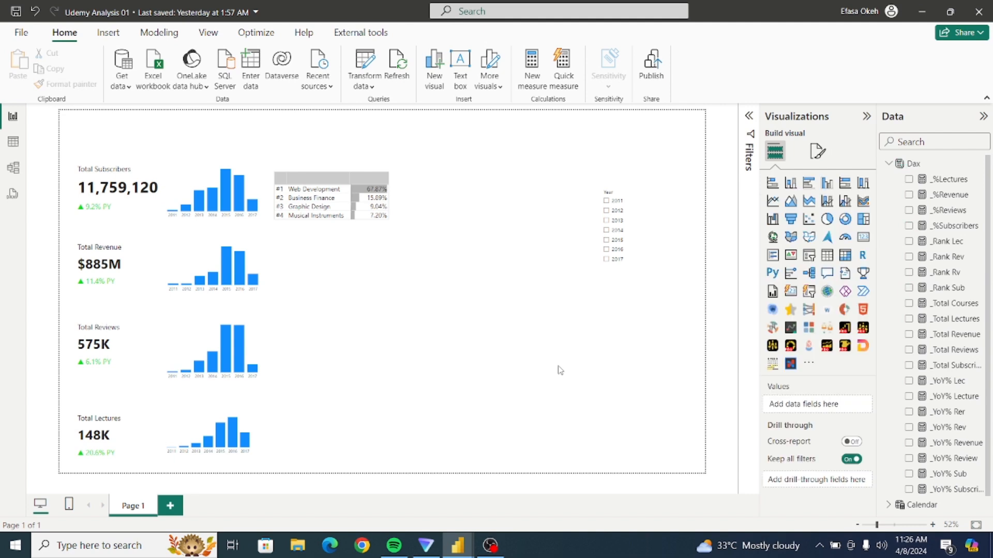
{"action": "left_click", "coordinate": [391, 212]}
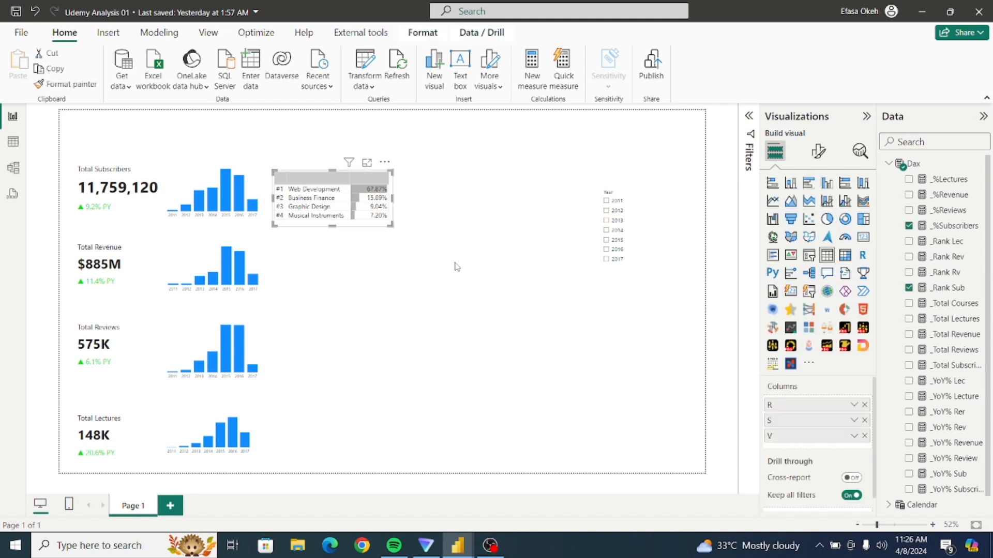
{"action": "left_click", "coordinate": [455, 263]}
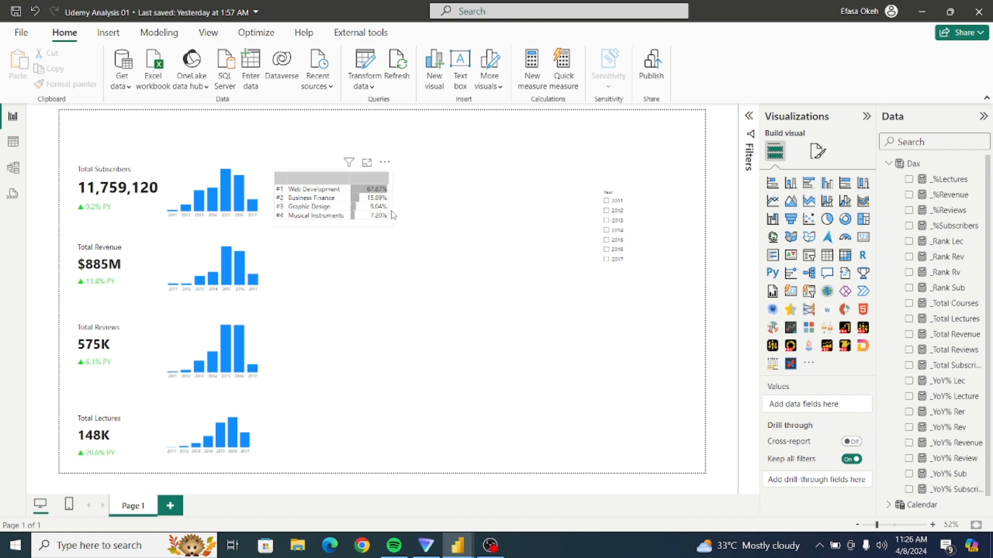
Set both the text color and the background color of the ranking table's column headers to White, 30% darker.
{"action": "left_click", "coordinate": [362, 207]}
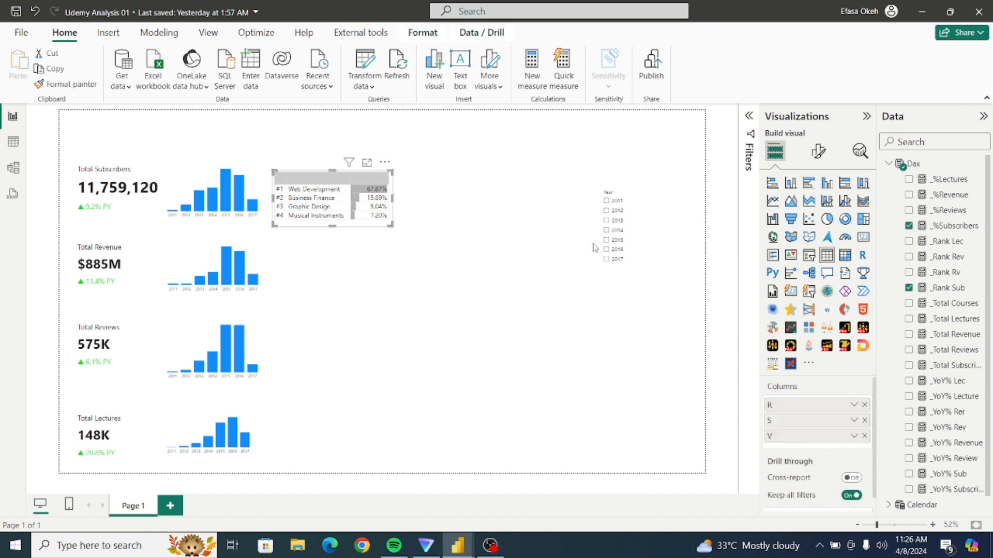
{"action": "left_click", "coordinate": [818, 151]}
{"action": "left_click", "coordinate": [804, 319]}
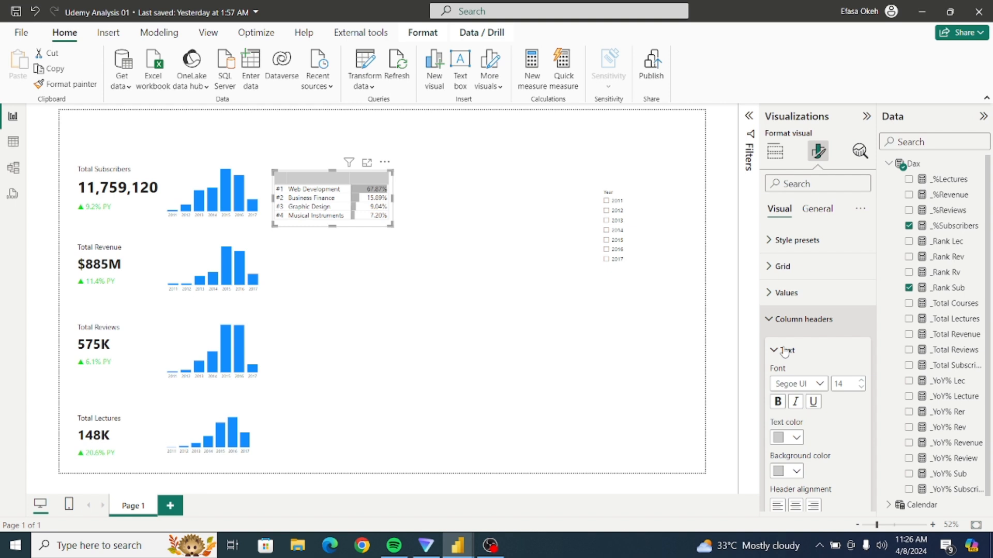
{"action": "left_click", "coordinate": [796, 438]}
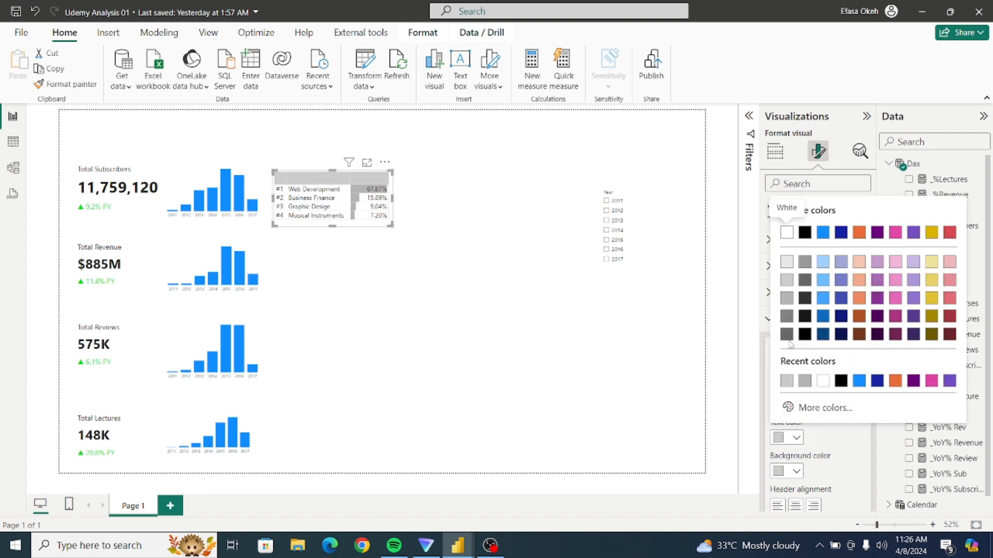
{"action": "left_click", "coordinate": [787, 301]}
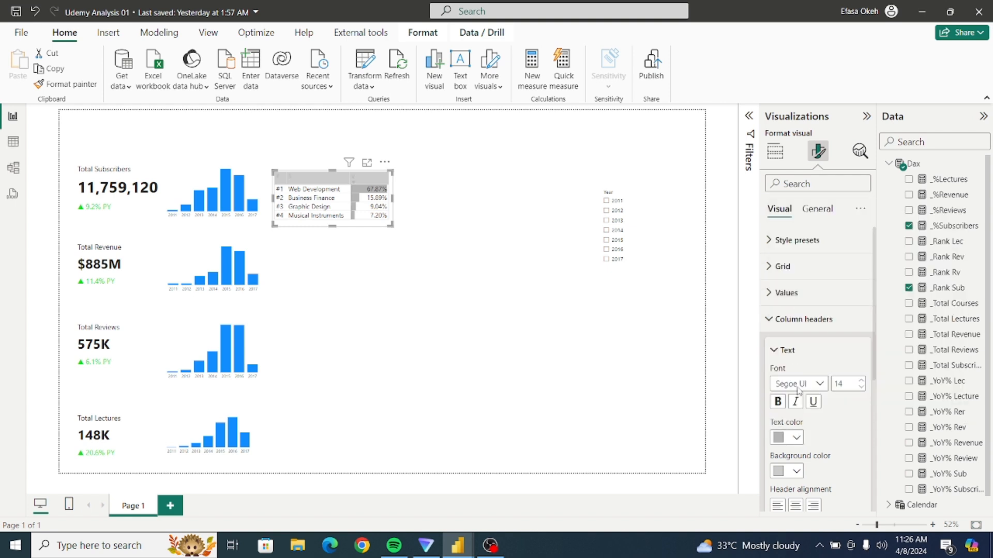
{"action": "left_click", "coordinate": [797, 471]}
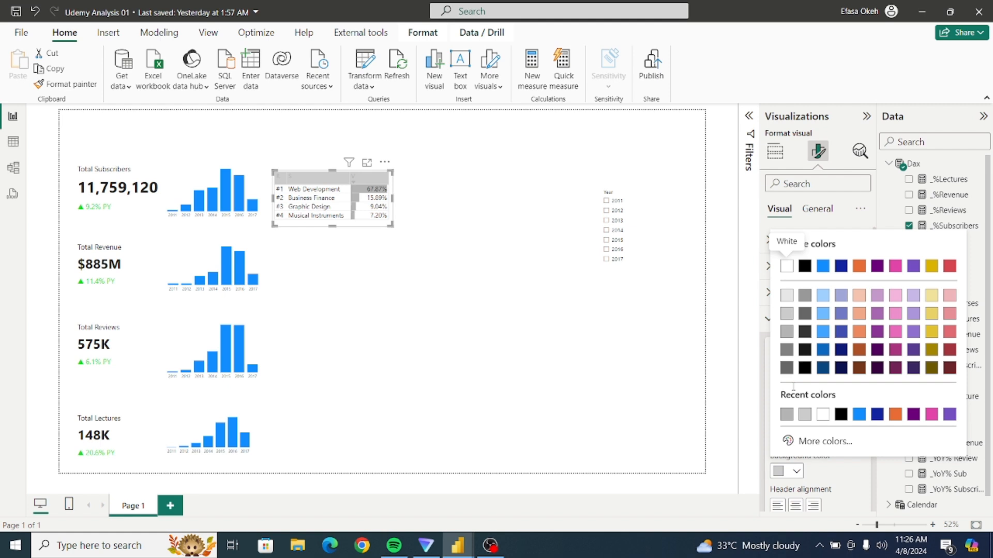
{"action": "left_click", "coordinate": [788, 334]}
{"action": "left_click", "coordinate": [506, 270]}
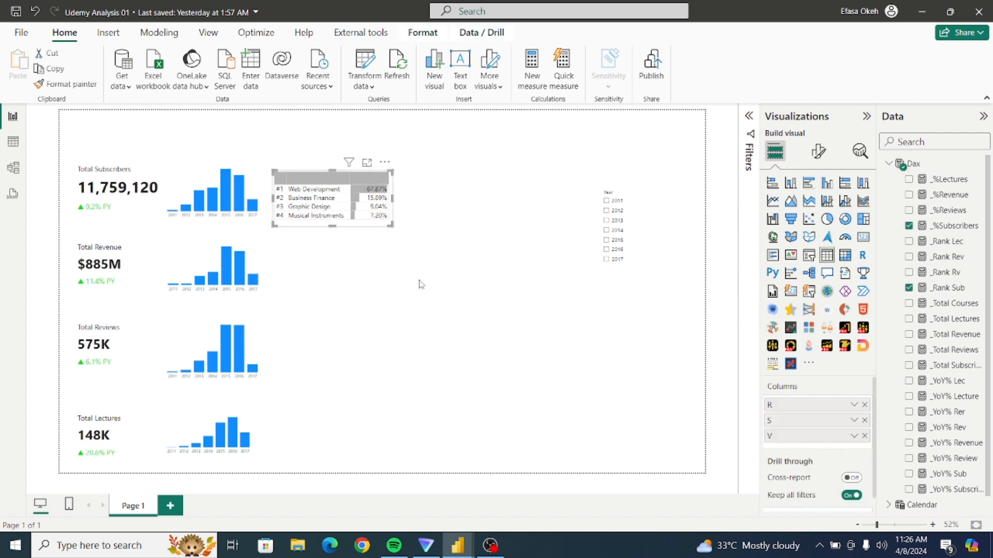
Duplicate the ranking table and place the copy directly below the original, beside the Total Revenue column chart.
{"action": "key", "text": "ctrl+c"}
{"action": "key", "text": "ctrl+v"}
{"action": "left_click_drag", "start_coordinate": [390, 173], "coordinate": [385, 245]}
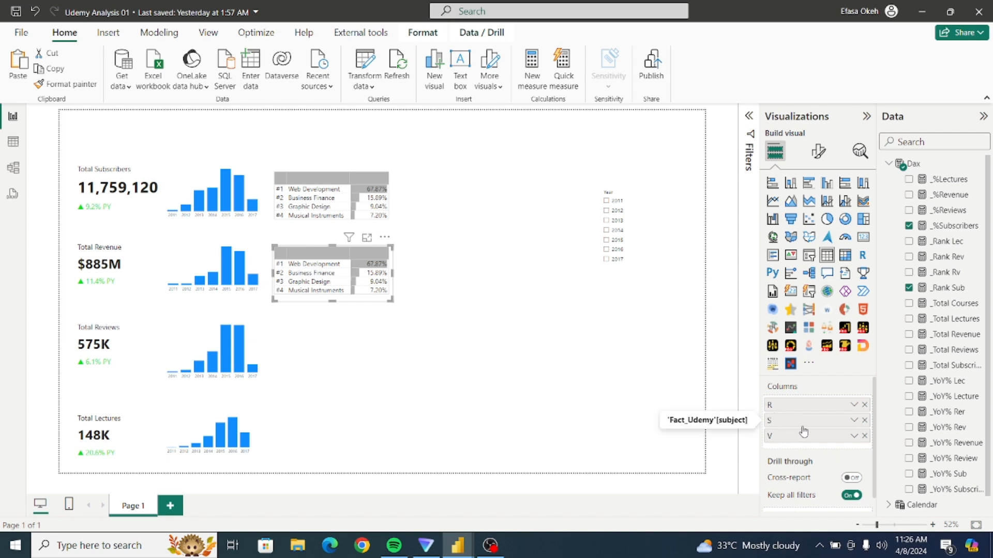
Replace the subscriber rank field in the copied table with _Rank Rev and place it as the first column.
{"action": "left_click", "coordinate": [864, 406]}
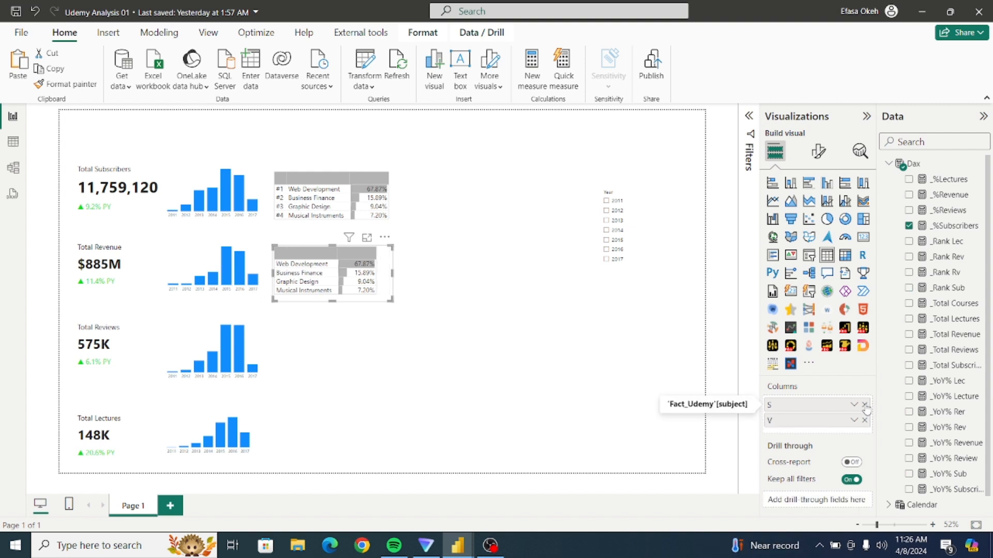
{"action": "left_click", "coordinate": [910, 259]}
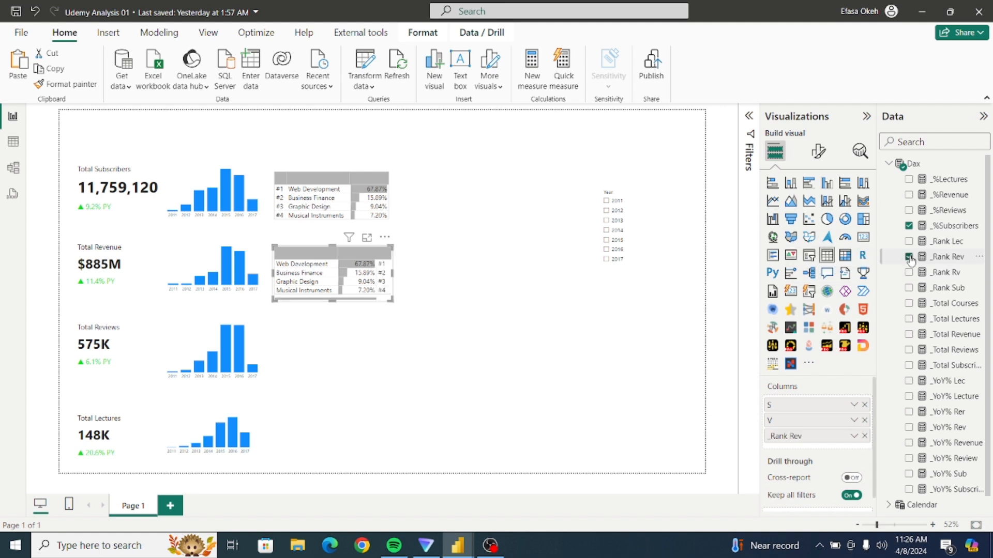
{"action": "left_click_drag", "start_coordinate": [810, 438], "coordinate": [803, 409]}
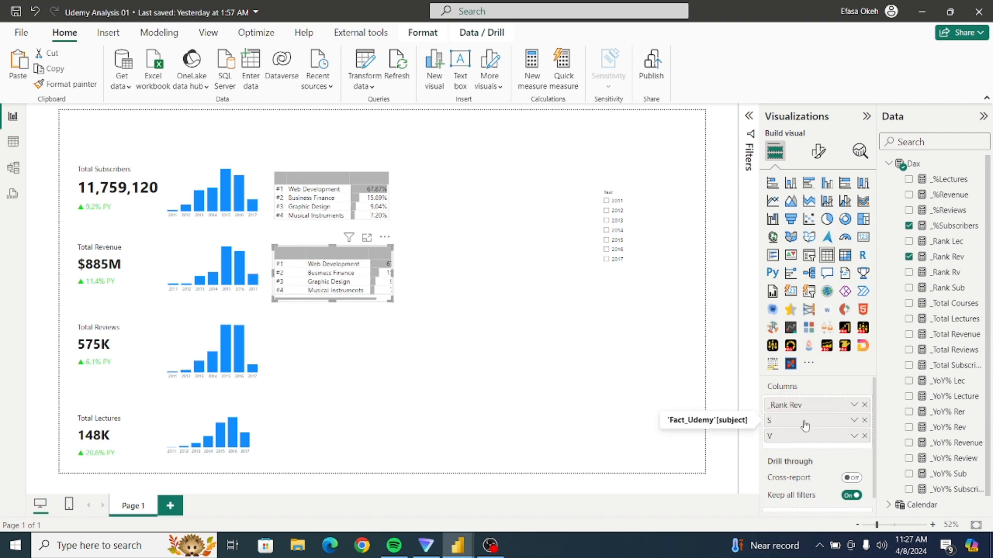
Replace the subscriber percentage field in the table beside the Total Revenue chart with _%Revenue and rename it V.
{"action": "left_click", "coordinate": [864, 436]}
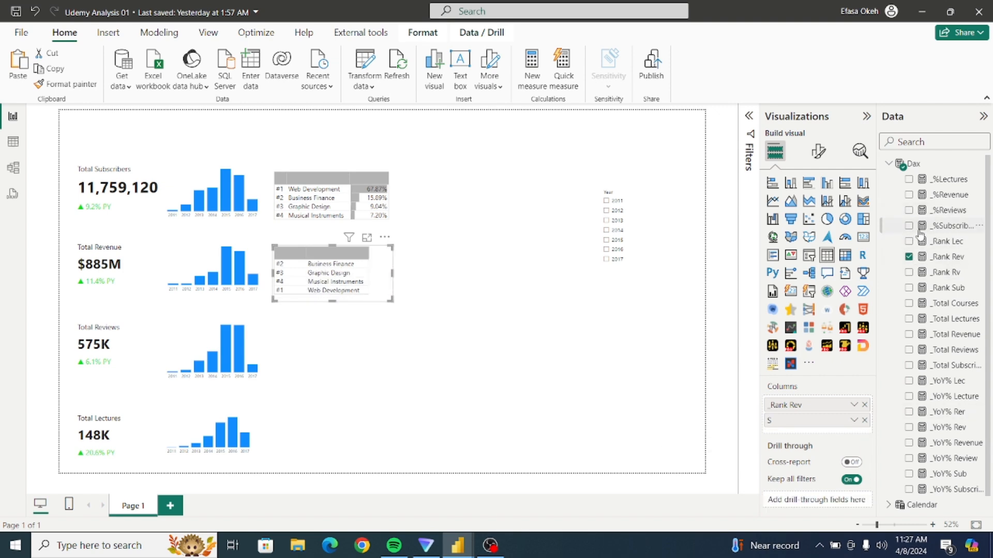
{"action": "left_click", "coordinate": [908, 196]}
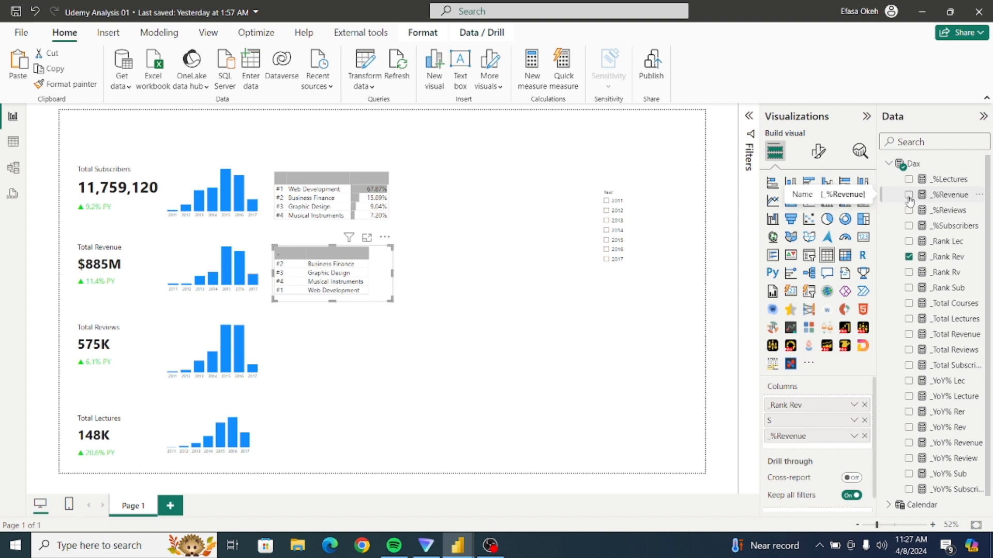
{"action": "double_click", "coordinate": [783, 437]}
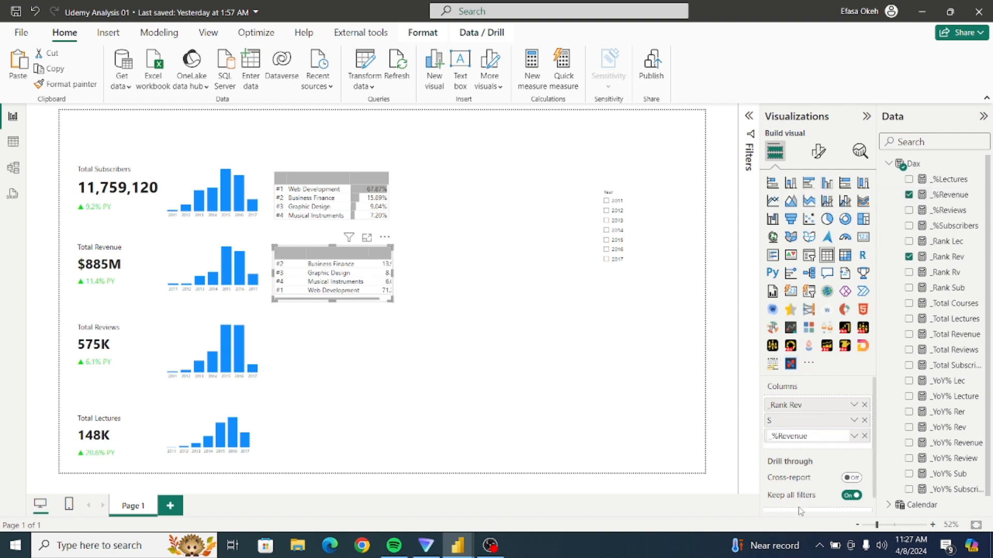
{"action": "key", "text": "Home"}
{"action": "key", "text": "Delete"}
{"action": "key", "text": "Delete"}
{"action": "key", "text": "Return"}
Rename the revenue table's _Rank Rev field to R and adjust its column widths and frame to match the table above.
{"action": "double_click", "coordinate": [790, 405]}
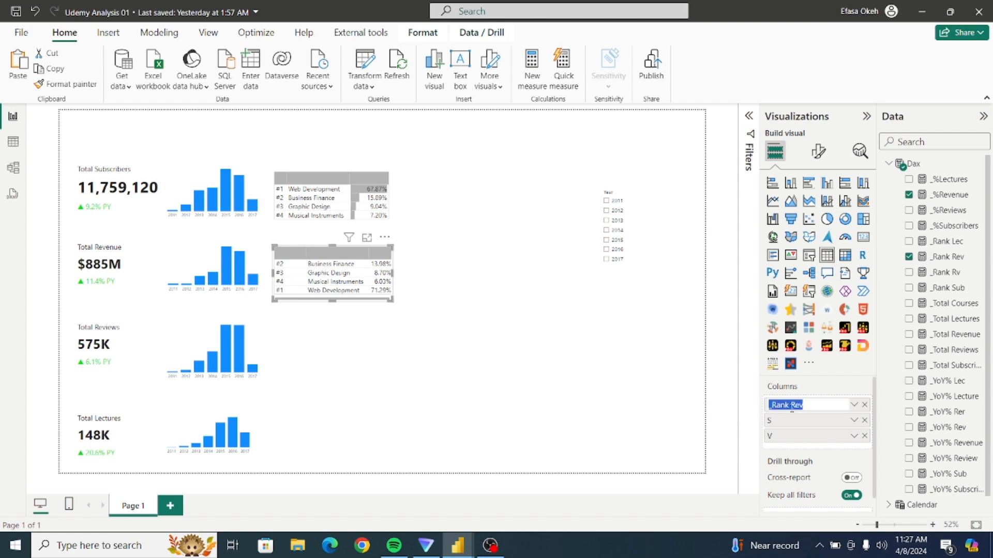
{"action": "type", "text": "R"}
{"action": "key", "text": "Return"}
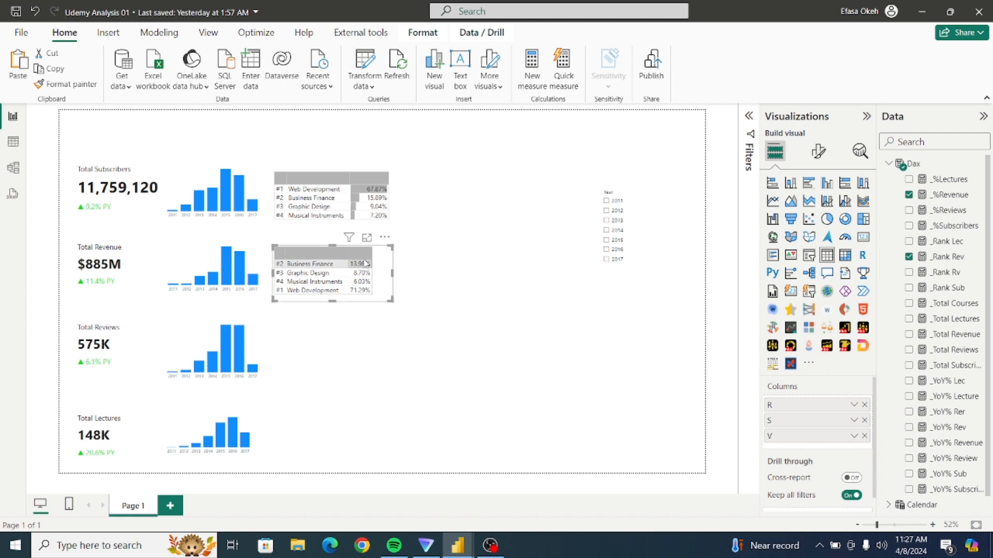
{"action": "left_click_drag", "start_coordinate": [373, 256], "coordinate": [351, 253]}
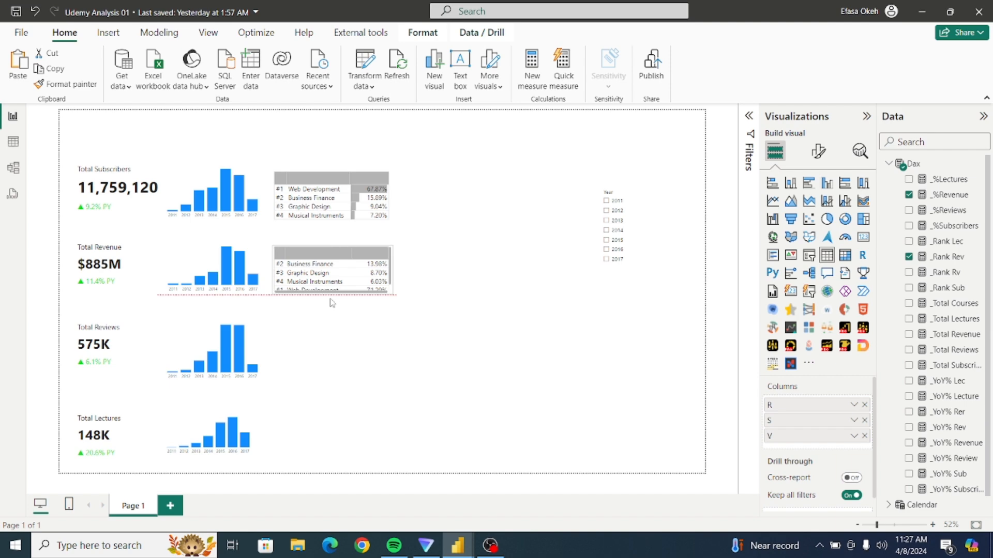
{"action": "left_click", "coordinate": [391, 319]}
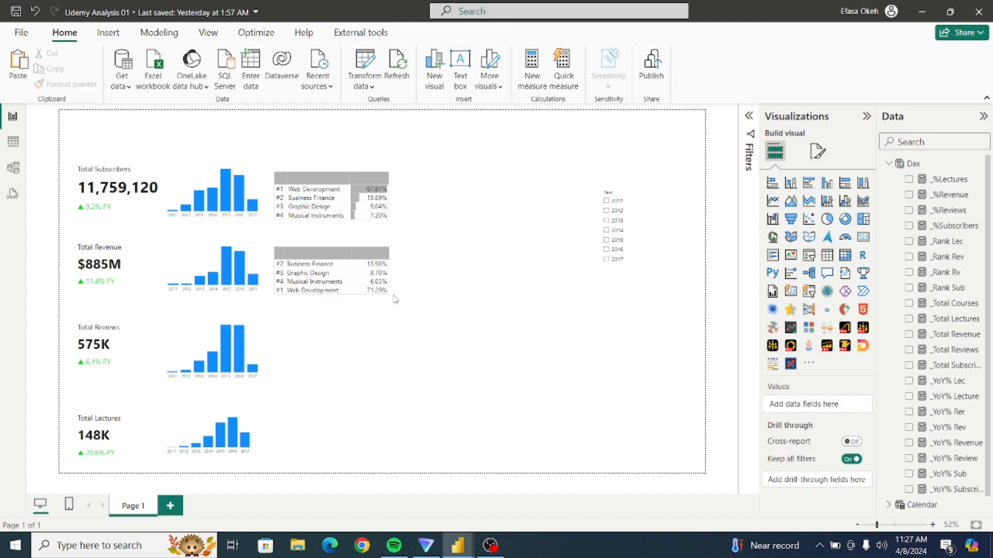
Sort the revenue ranking table by its V column.
{"action": "left_click", "coordinate": [391, 298]}
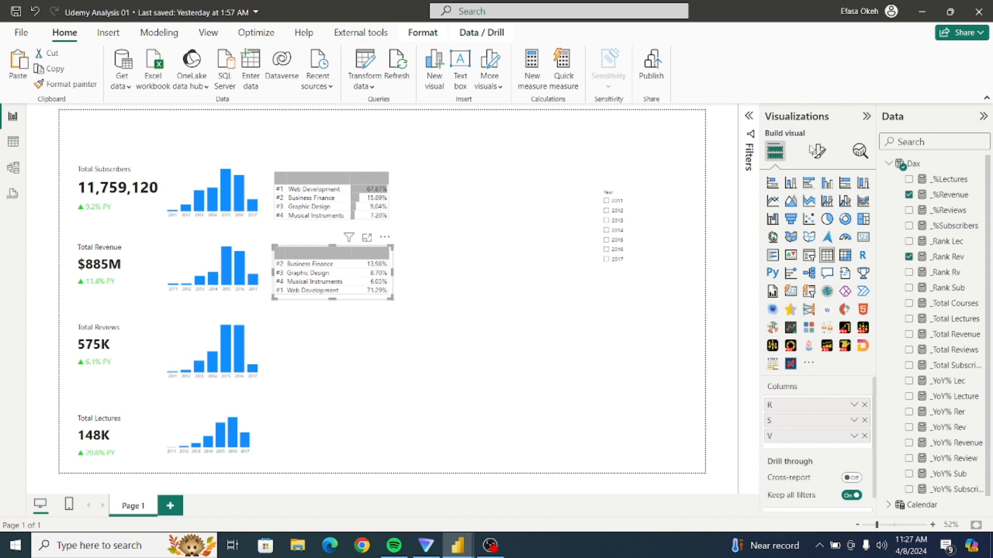
{"action": "left_click", "coordinate": [817, 151]}
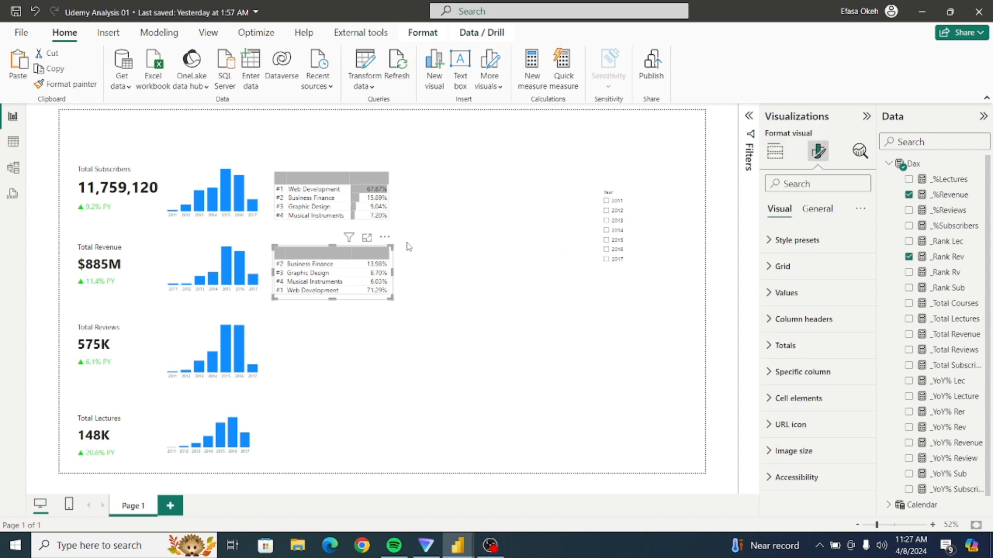
{"action": "left_click", "coordinate": [384, 237]}
{"action": "mouse_move", "coordinate": [432, 363]}
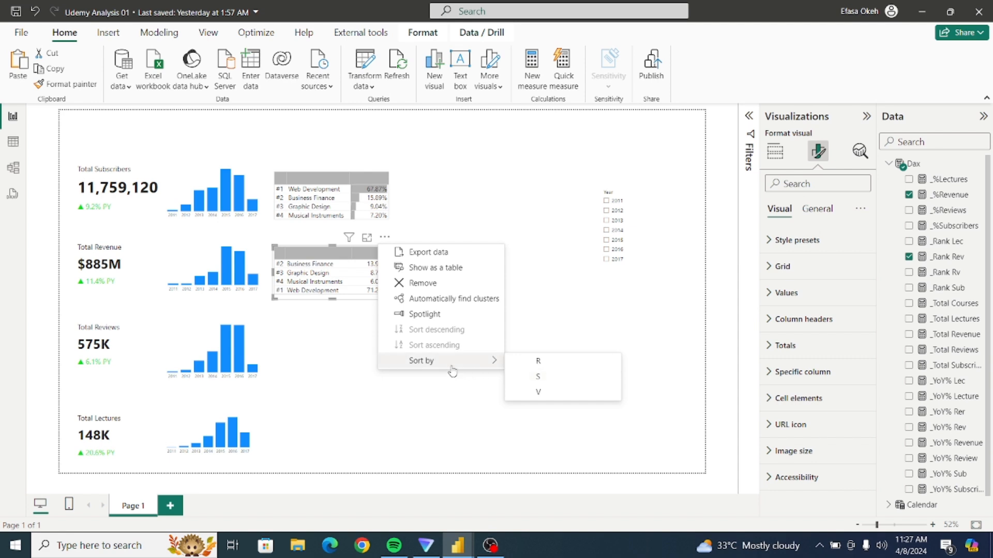
{"action": "left_click", "coordinate": [540, 393]}
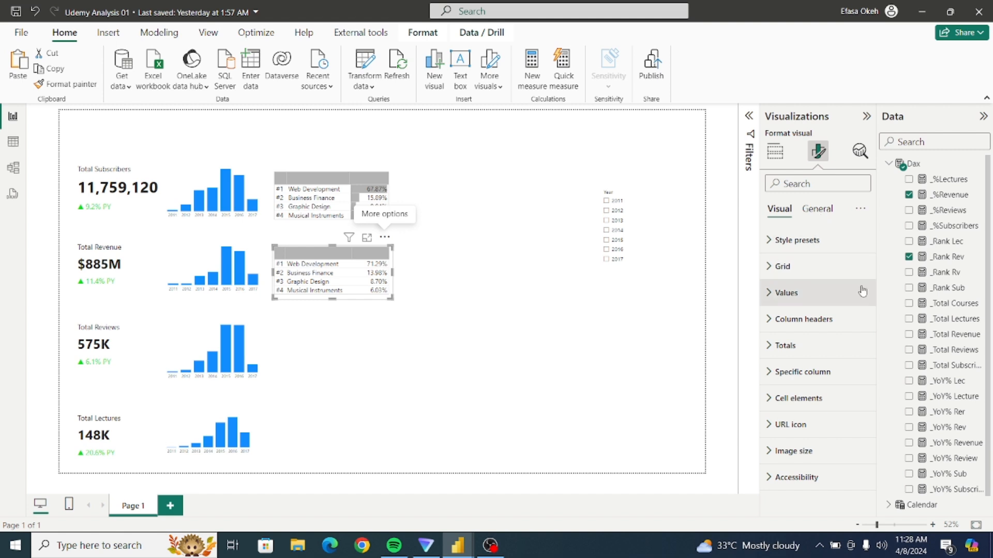
Turn on data bars for the revenue table's V series and color the positive bars White, 30% darker.
{"action": "left_click", "coordinate": [777, 403]}
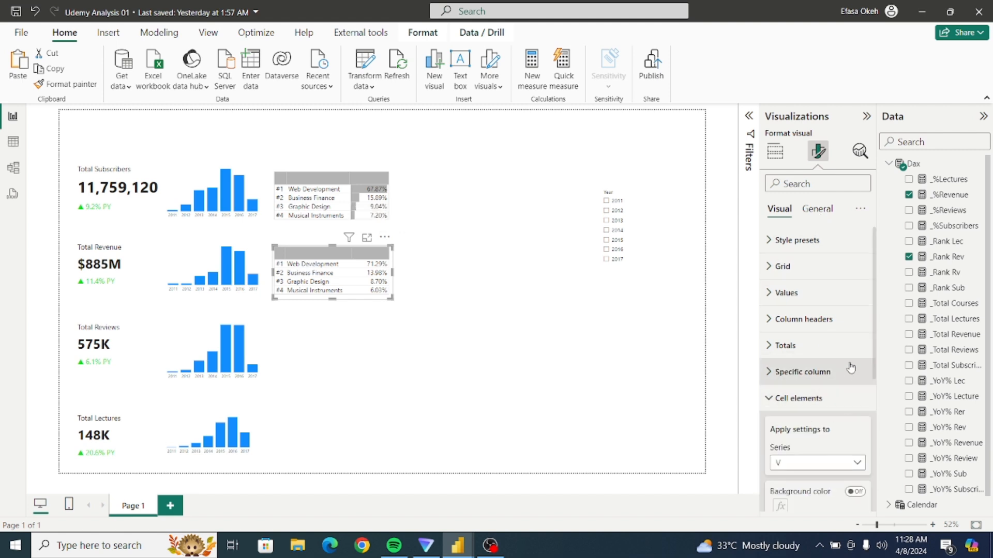
{"action": "scroll", "coordinate": [826, 377], "scroll_direction": "down", "scroll_amount": 3}
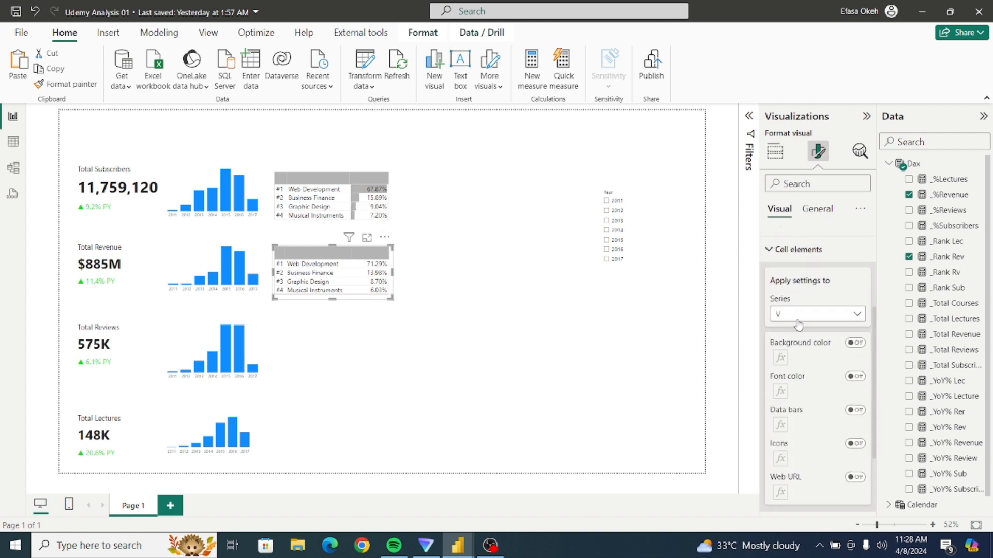
{"action": "left_click", "coordinate": [854, 411]}
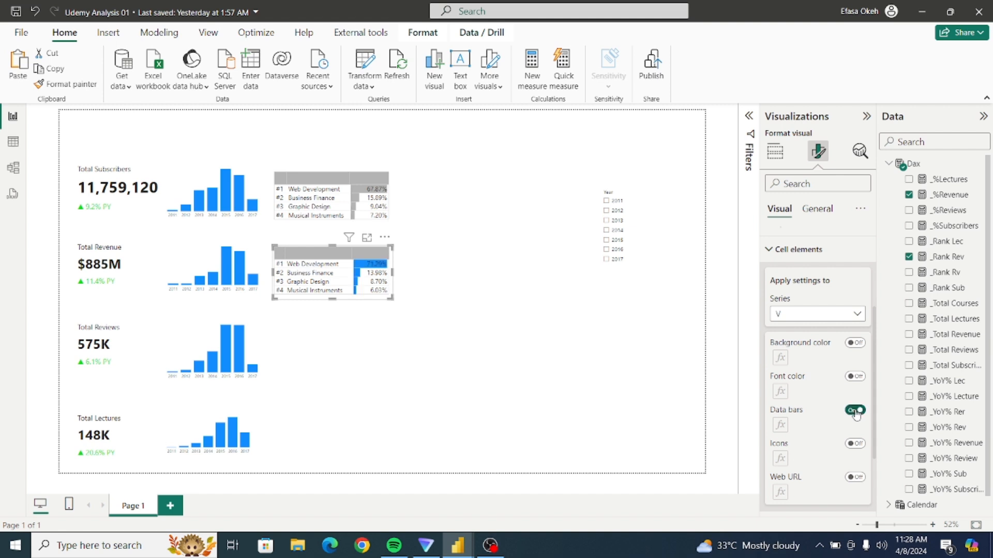
{"action": "left_click", "coordinate": [780, 425]}
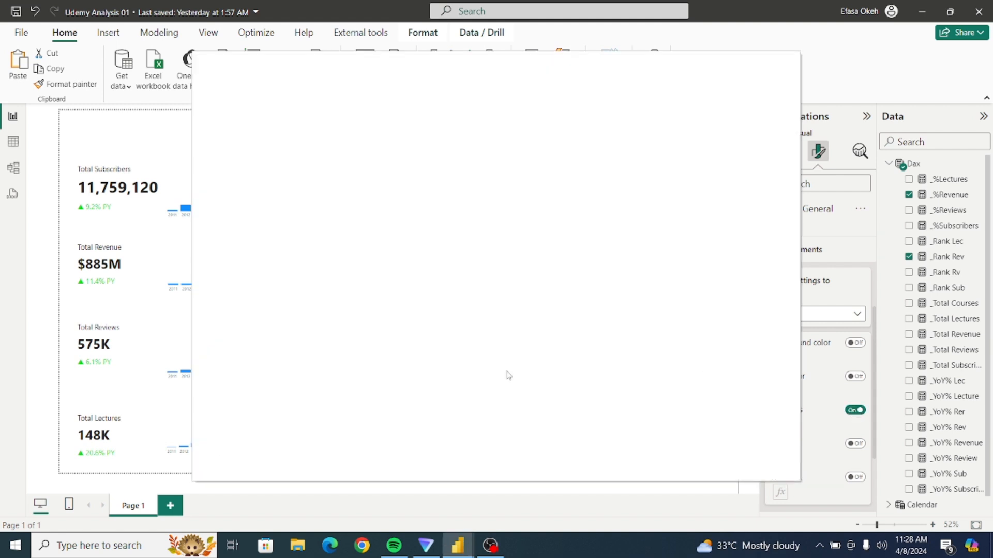
{"action": "left_click", "coordinate": [233, 325]}
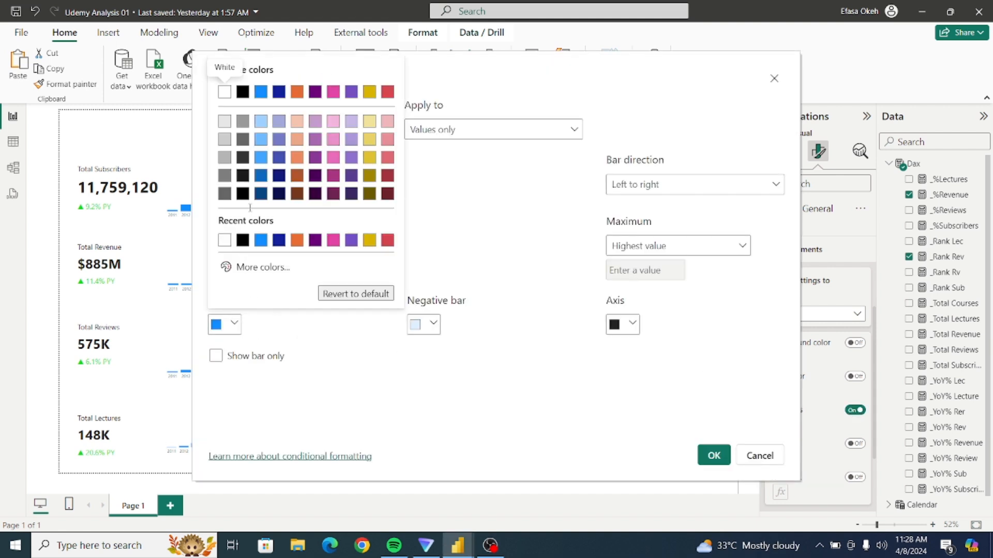
{"action": "left_click", "coordinate": [225, 157]}
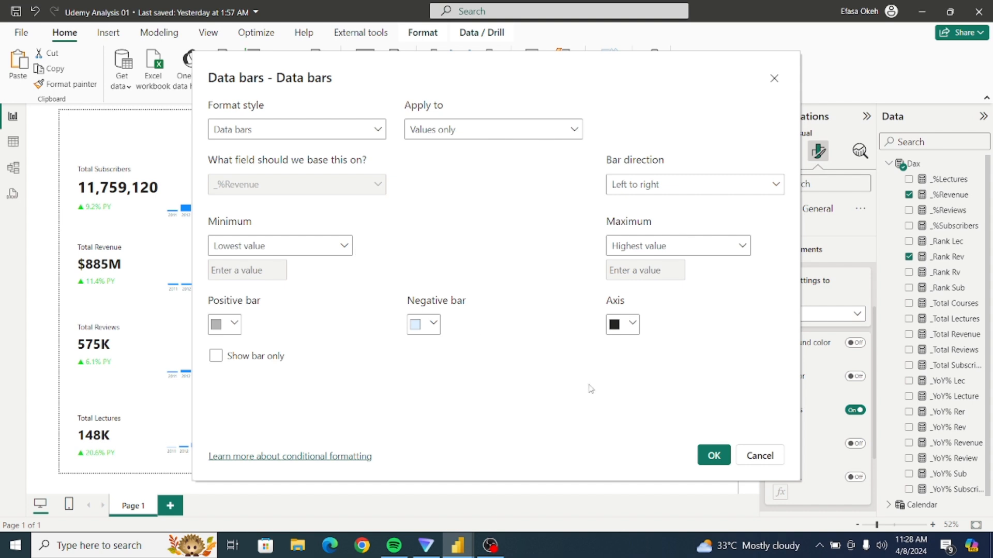
{"action": "left_click", "coordinate": [710, 452]}
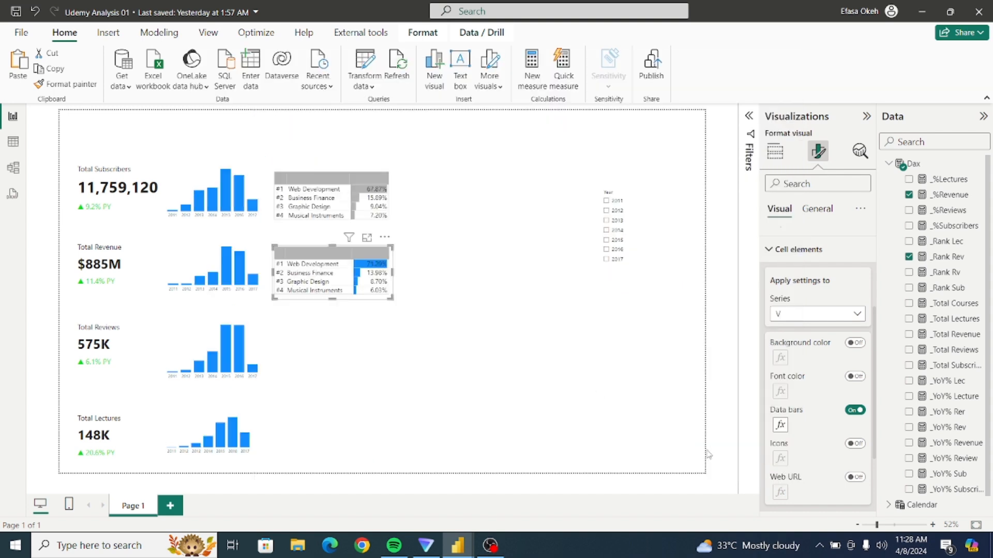
{"action": "left_click", "coordinate": [378, 355]}
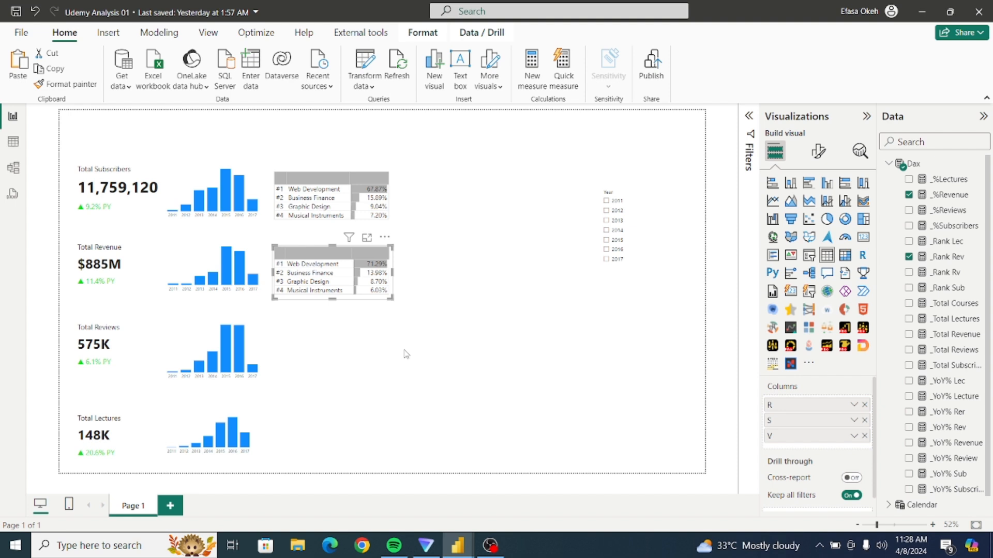
Duplicate the revenue ranking table and place the copy directly below it, beside the Total Reviews column chart.
{"action": "key", "text": "ctrl+c"}
{"action": "key", "text": "ctrl+v"}
{"action": "left_click_drag", "start_coordinate": [395, 297], "coordinate": [396, 372]}
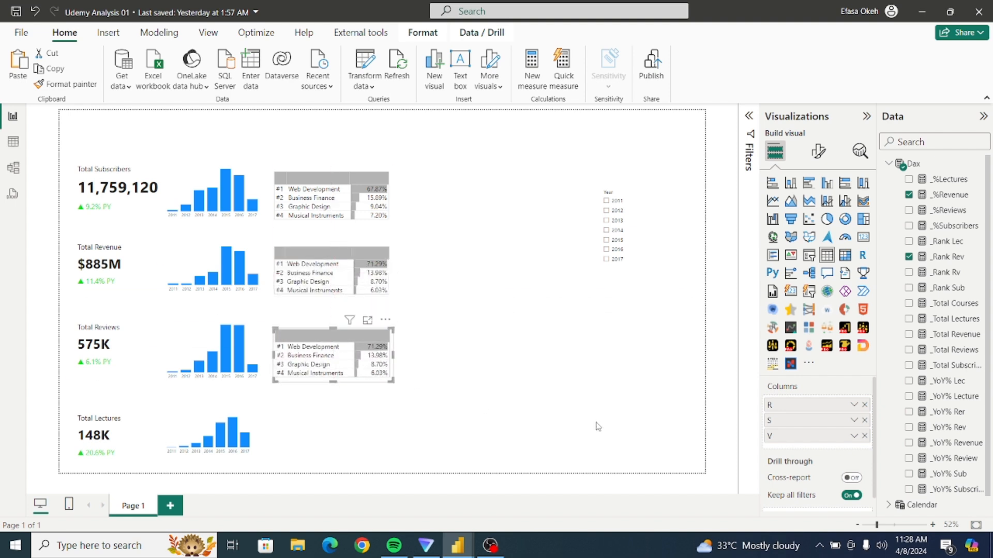
Replace the revenue rank field in the copied table with _Rank Rv and place it as the first column.
{"action": "left_click", "coordinate": [864, 405]}
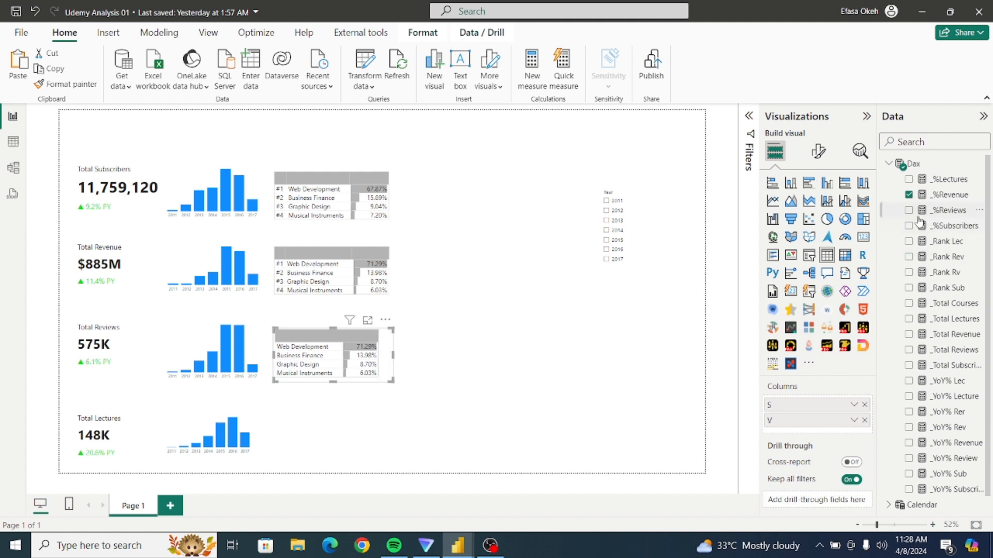
{"action": "left_click", "coordinate": [909, 273]}
{"action": "left_click_drag", "start_coordinate": [793, 439], "coordinate": [791, 400]}
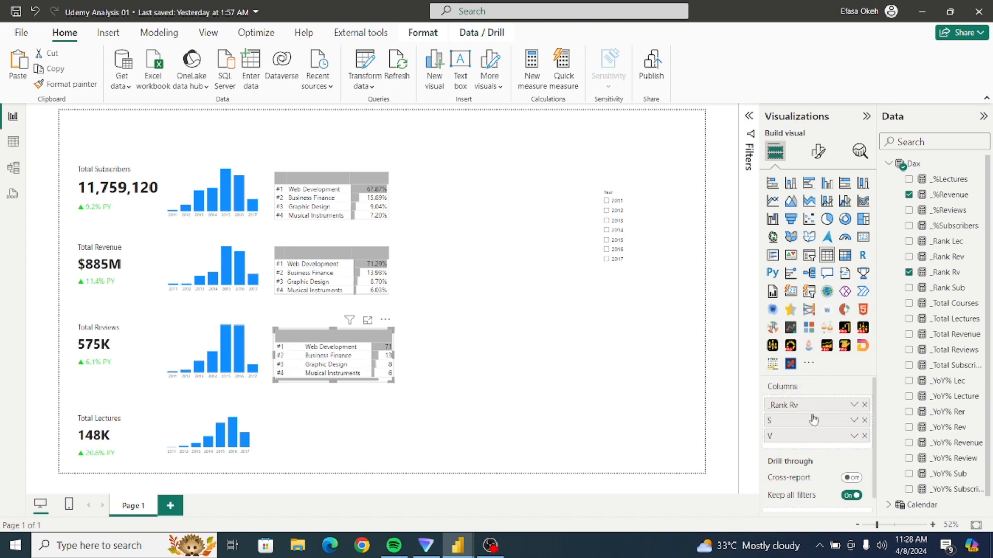
Replace the revenue percentage field in the reviews table with _%Reviews and rename it V.
{"action": "left_click", "coordinate": [864, 437]}
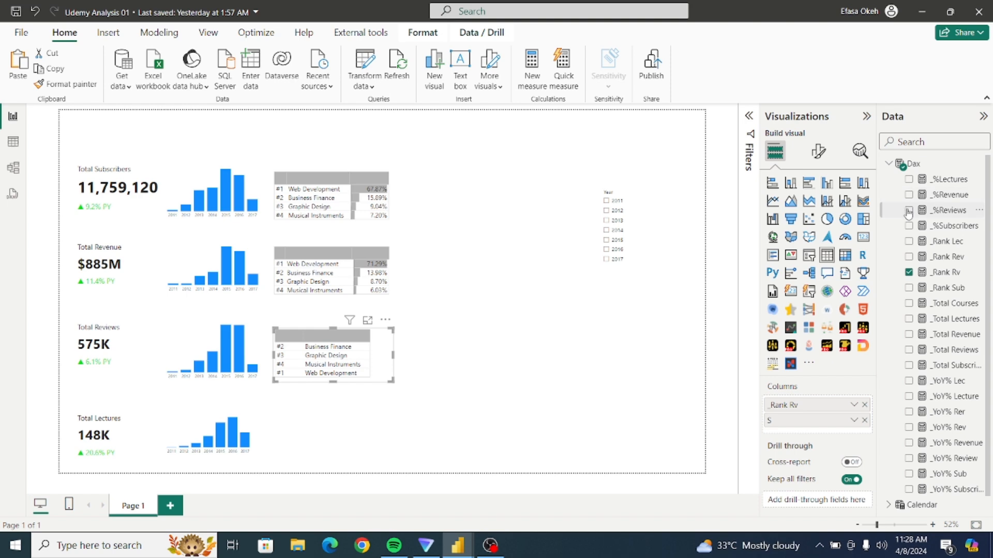
{"action": "left_click", "coordinate": [908, 211]}
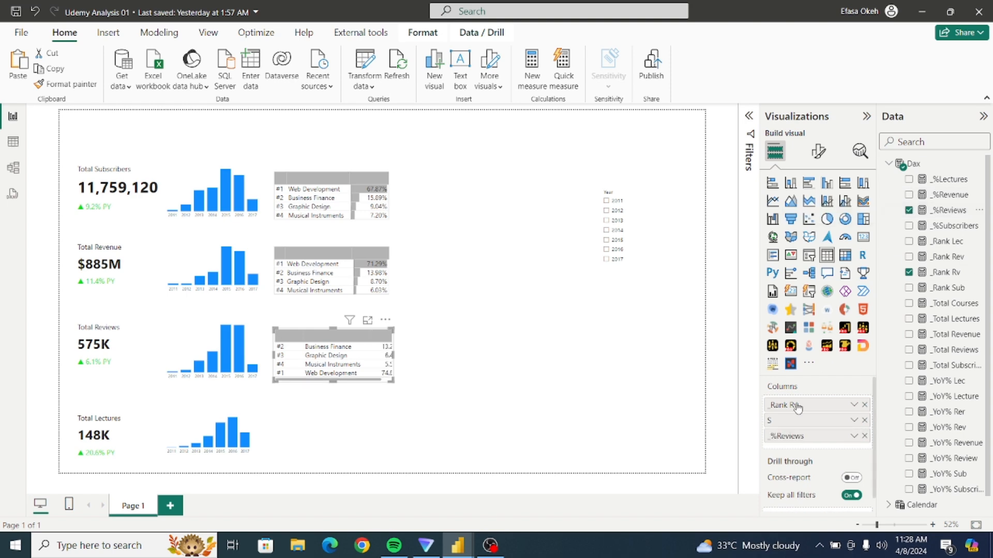
{"action": "double_click", "coordinate": [784, 437]}
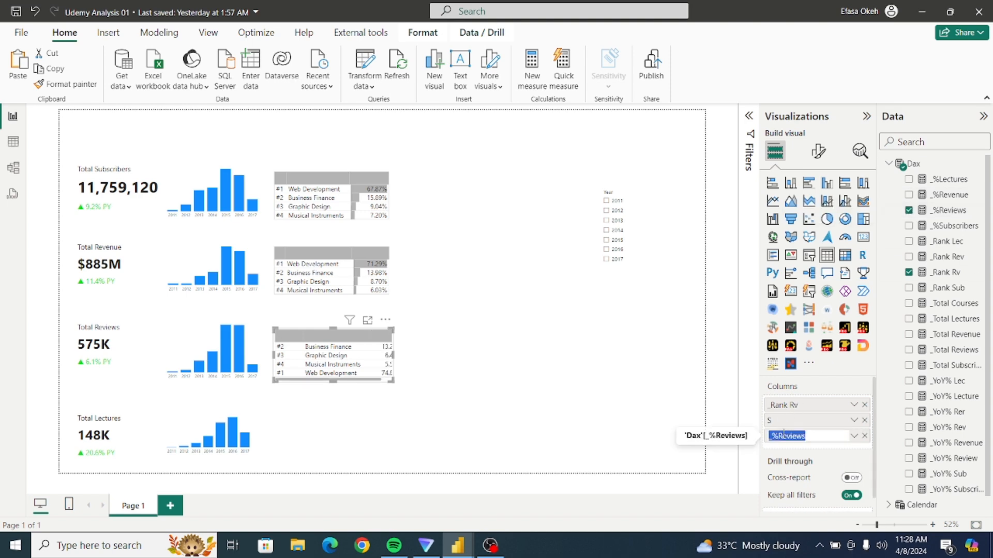
{"action": "type", "text": "V"}
{"action": "double_click", "coordinate": [785, 408]}
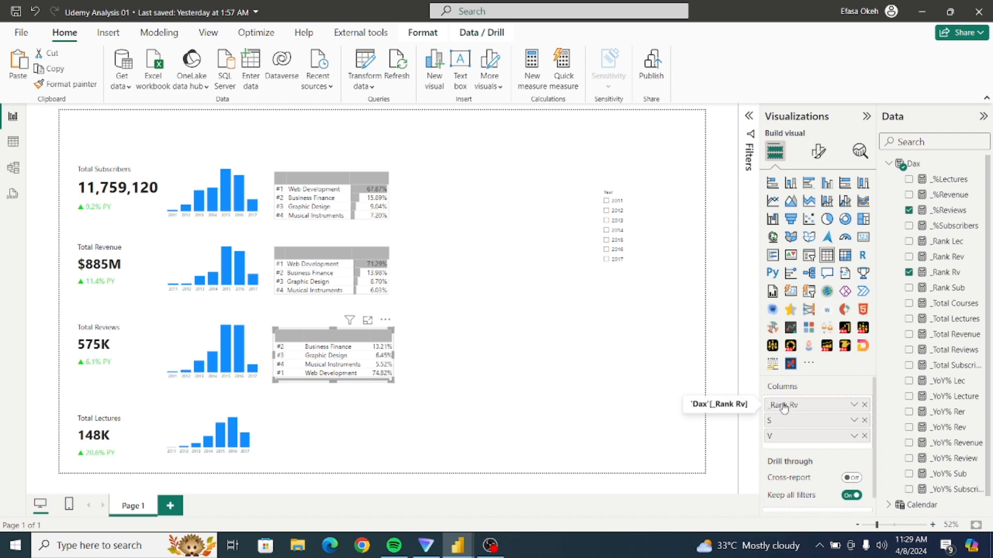
Sort the reviews ranking table by its V column.
{"action": "left_click", "coordinate": [385, 320]}
{"action": "mouse_move", "coordinate": [448, 449]}
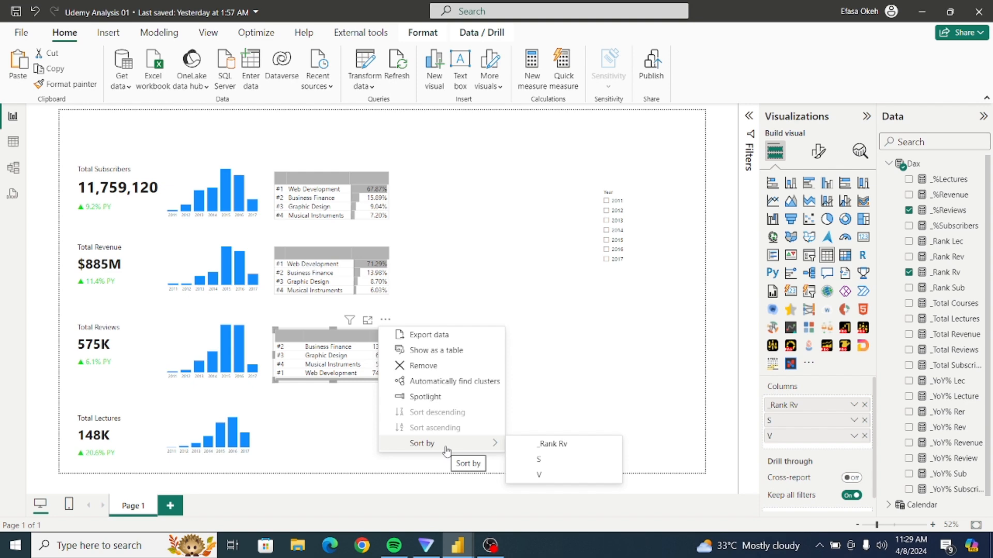
{"action": "left_click", "coordinate": [552, 477]}
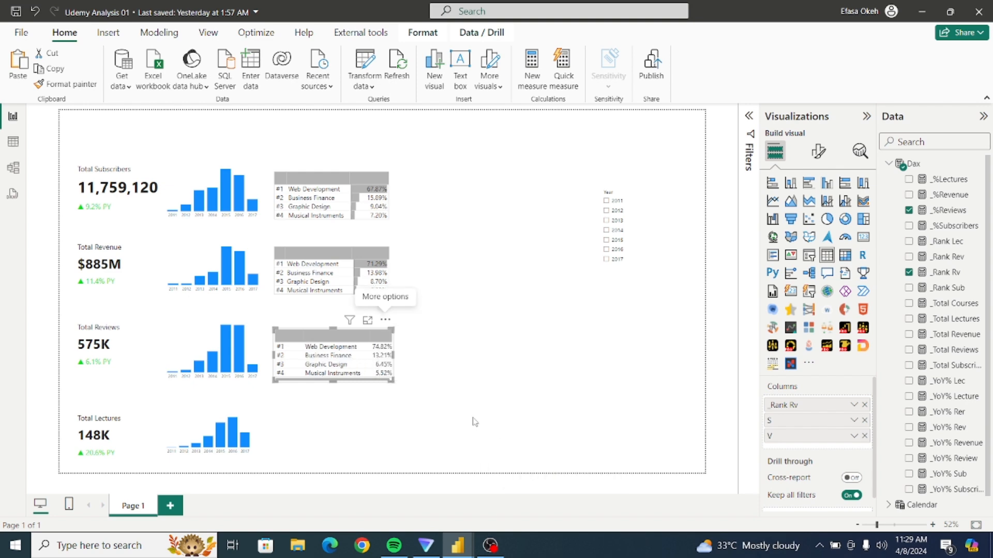
Narrow the reviews table's rank column, widen its subject column and enlarge the table's frame to fit all rows.
{"action": "left_click_drag", "start_coordinate": [394, 381], "coordinate": [397, 384]}
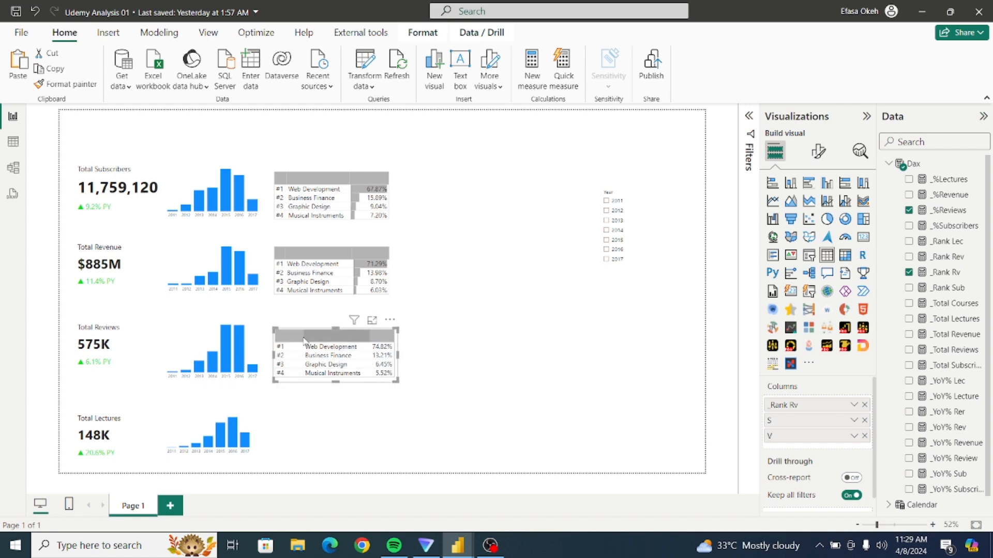
{"action": "left_click_drag", "start_coordinate": [303, 342], "coordinate": [285, 337]}
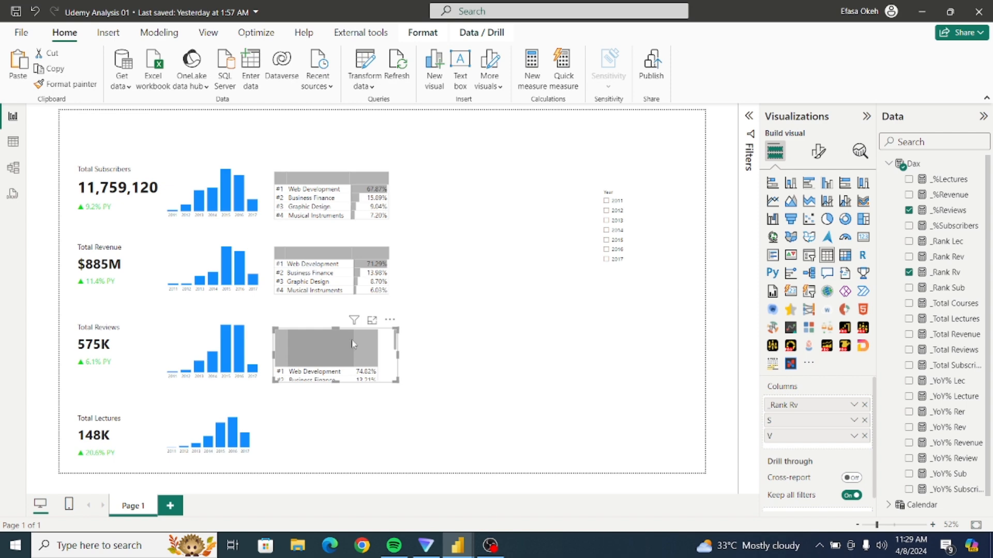
{"action": "left_click_drag", "start_coordinate": [352, 339], "coordinate": [371, 339]}
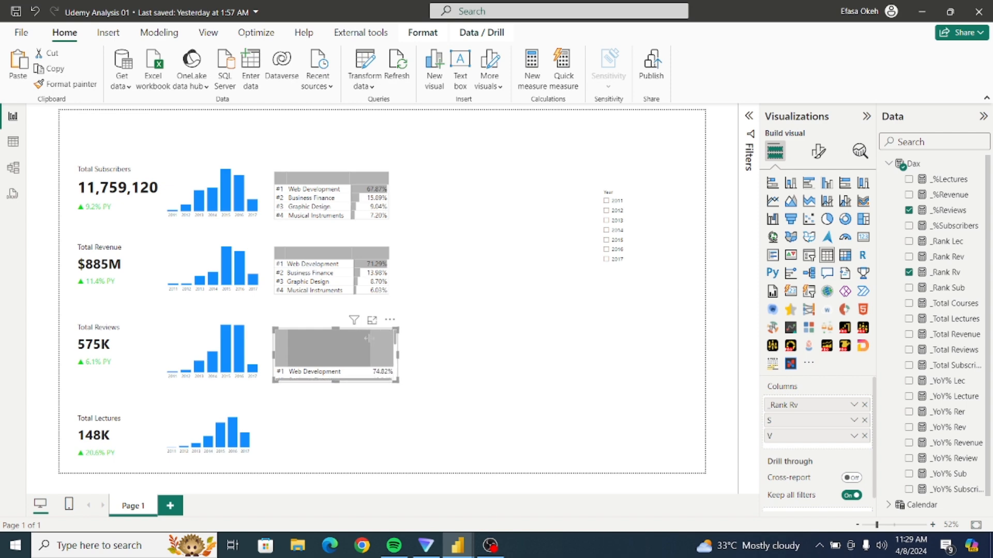
{"action": "left_click_drag", "start_coordinate": [400, 386], "coordinate": [454, 420]}
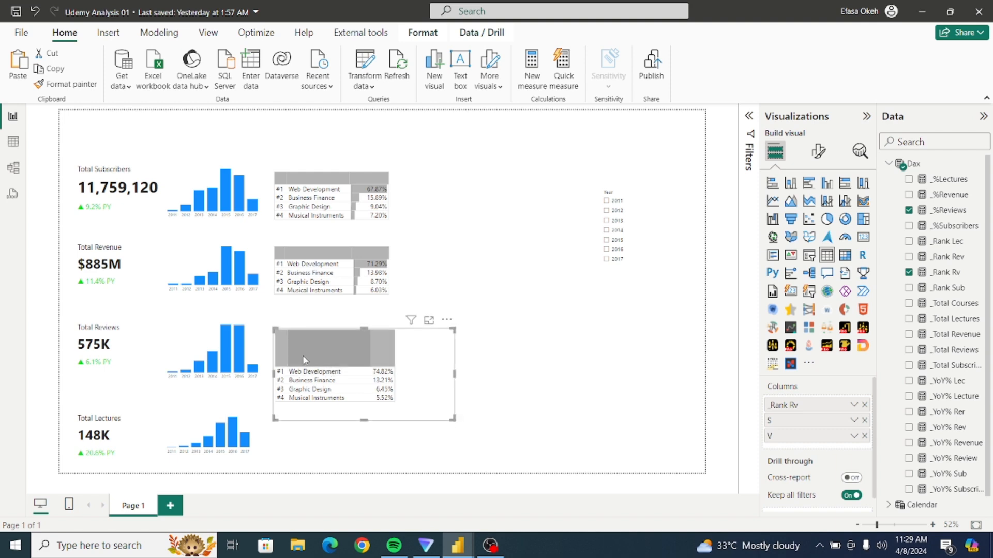
Rename the reviews table's _Rank Rv field to R and adjust the column widths to line up with the tables above.
{"action": "double_click", "coordinate": [793, 404]}
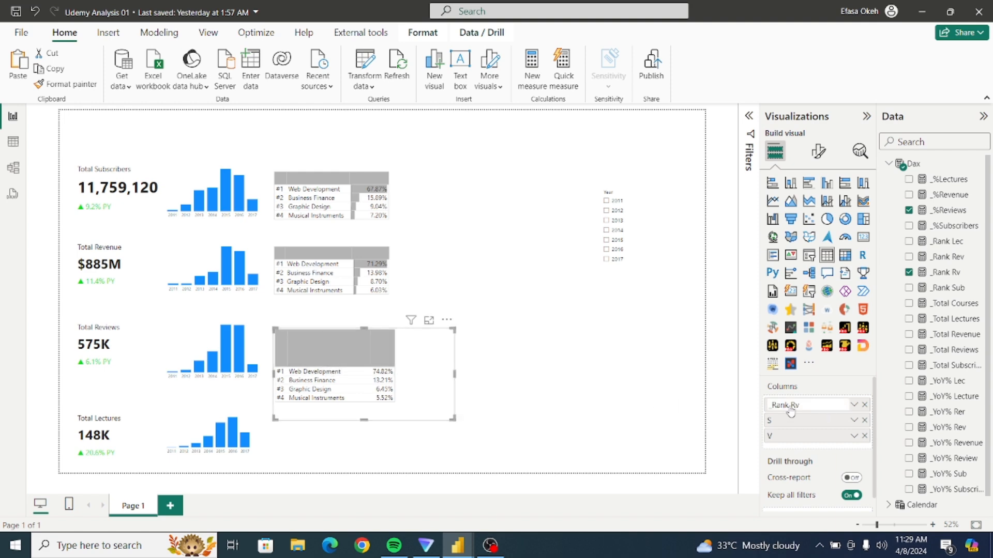
{"action": "type", "text": "R"}
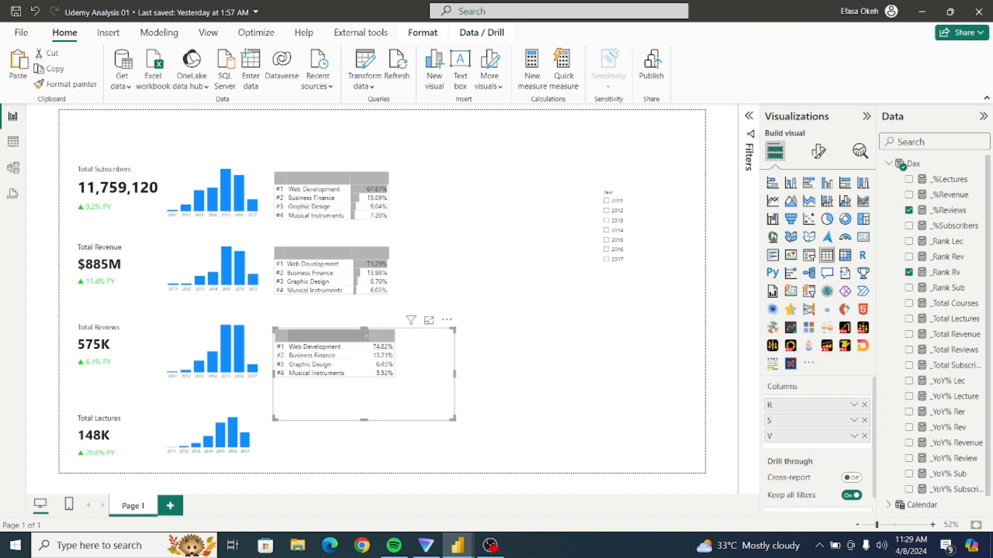
{"action": "left_click_drag", "start_coordinate": [366, 335], "coordinate": [389, 340]}
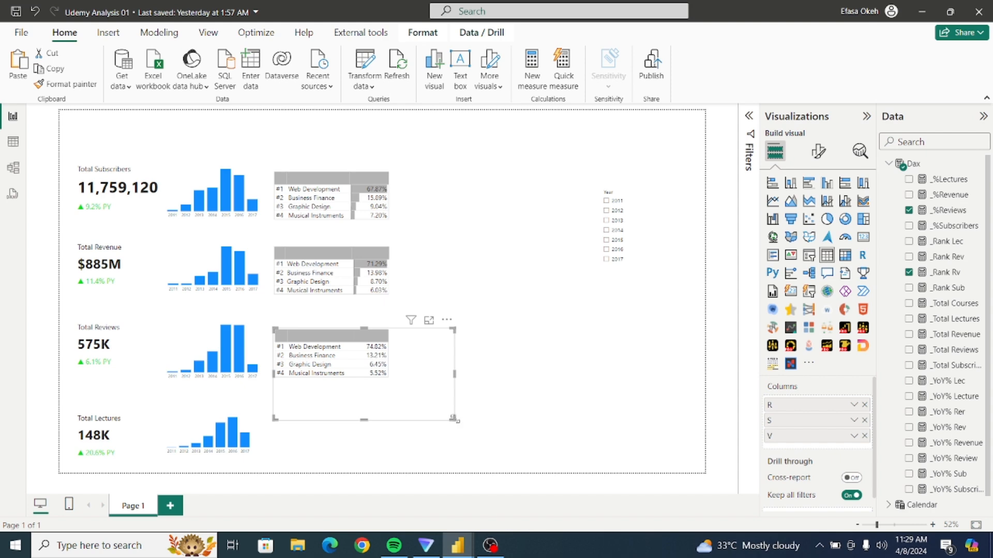
Shrink the reviews table's frame to fit its rows and turn on data bars for its V column.
{"action": "left_click_drag", "start_coordinate": [453, 418], "coordinate": [396, 383]}
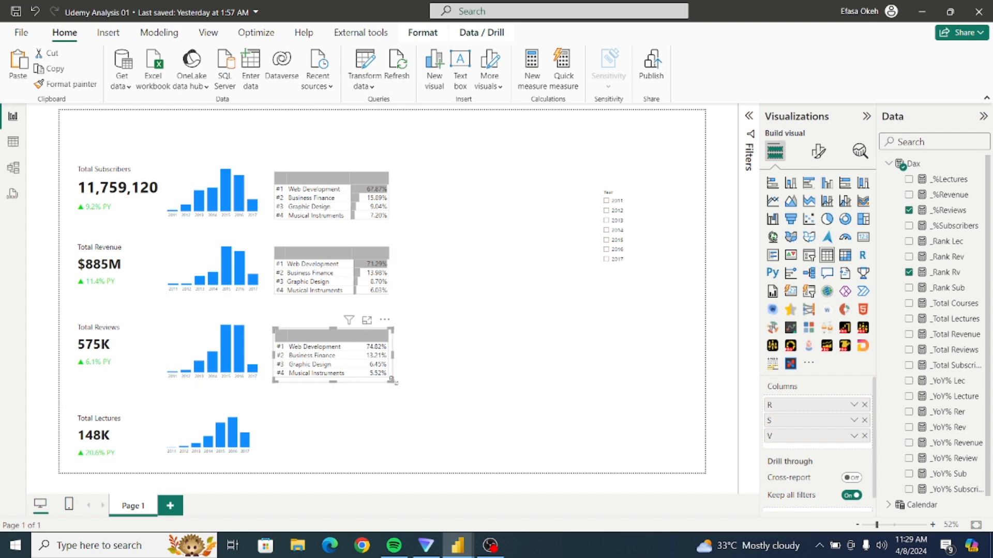
{"action": "left_click", "coordinate": [818, 151]}
{"action": "left_click", "coordinate": [781, 396]}
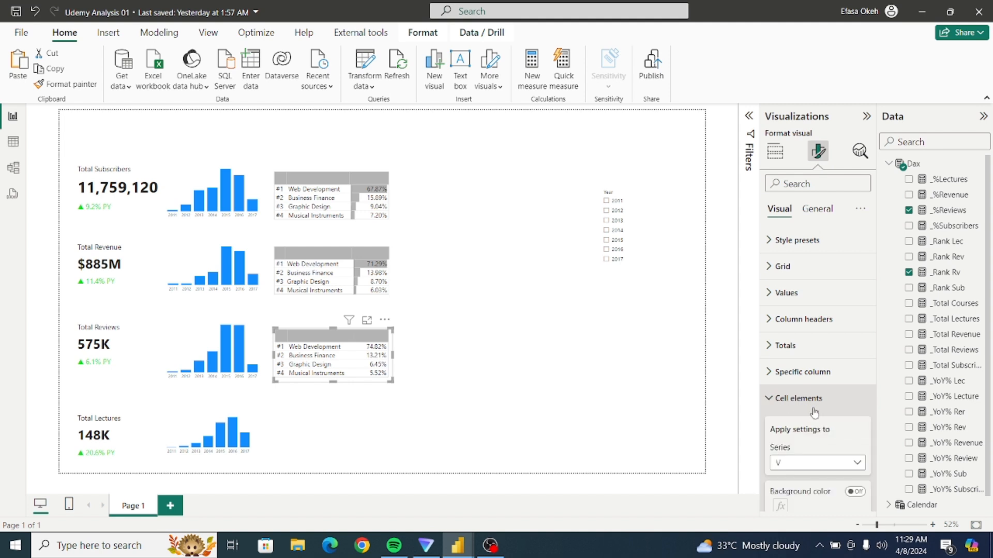
{"action": "left_click_drag", "start_coordinate": [874, 385], "coordinate": [882, 433]}
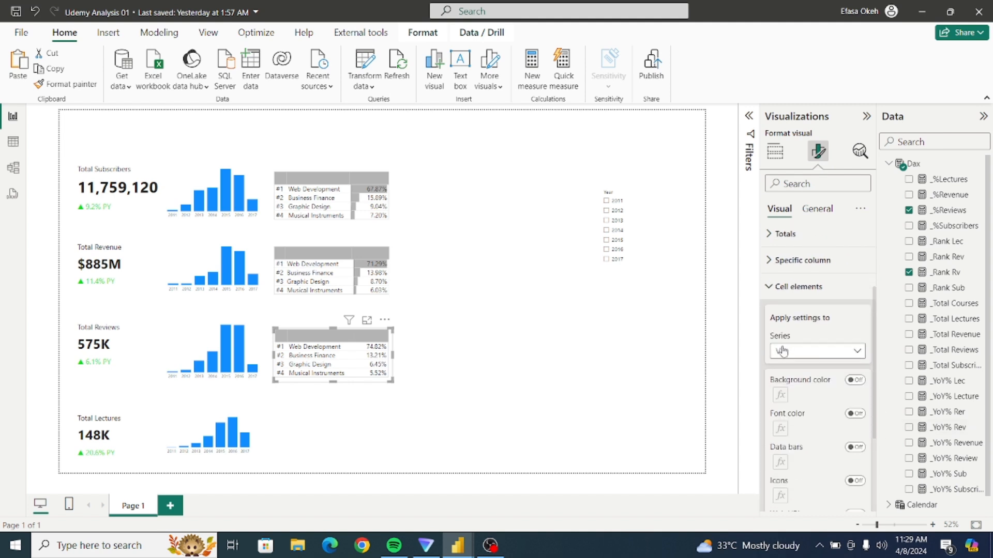
{"action": "left_click", "coordinate": [798, 356]}
{"action": "left_click", "coordinate": [790, 398]}
{"action": "left_click", "coordinate": [855, 447]}
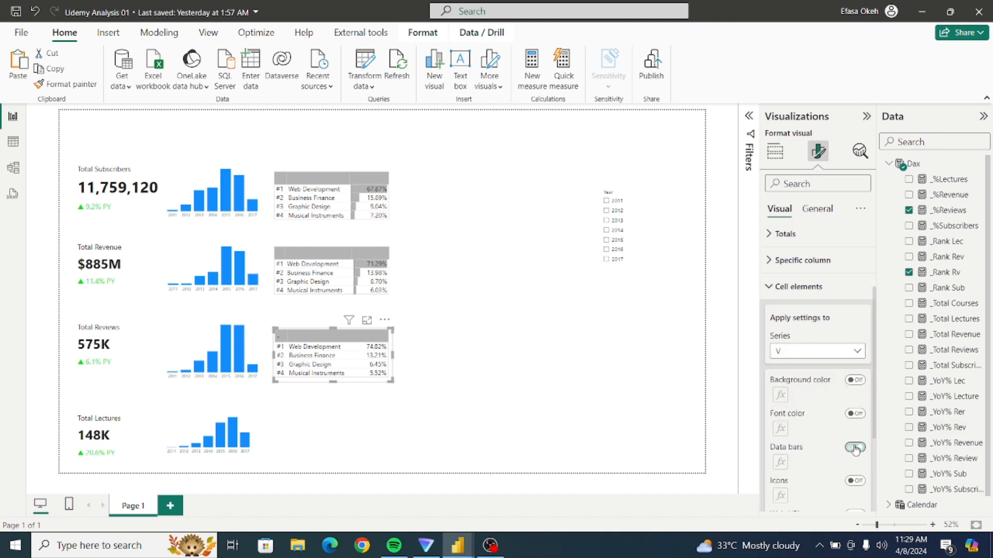
Set the positive bar colour of the reviews table's data bars to grey.
{"action": "left_click", "coordinate": [781, 462]}
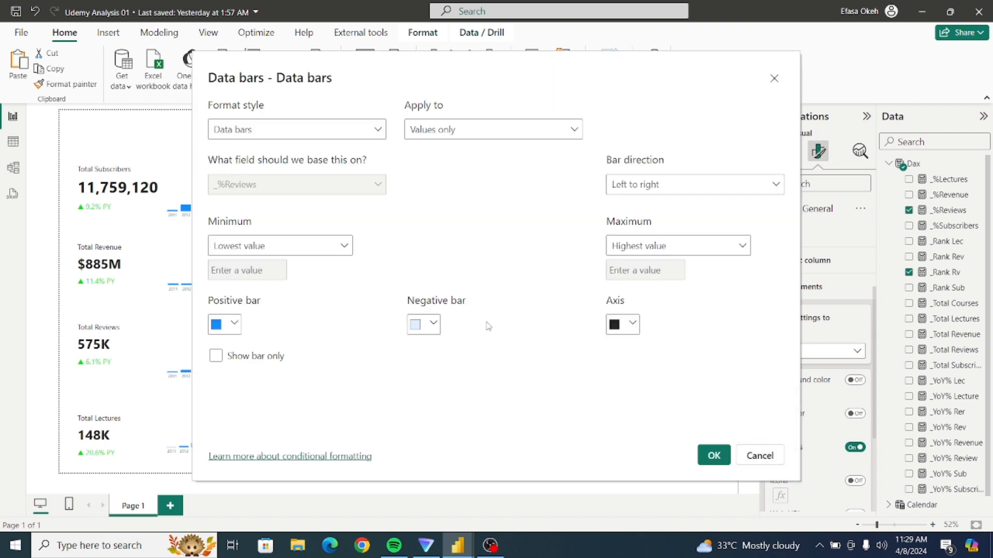
{"action": "left_click", "coordinate": [231, 324]}
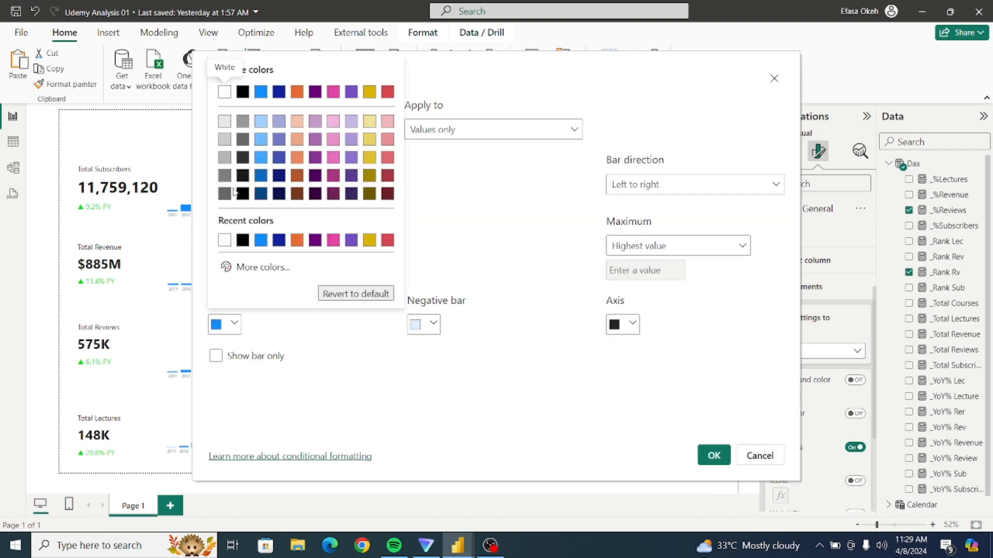
{"action": "left_click", "coordinate": [223, 158]}
{"action": "left_click", "coordinate": [712, 455]}
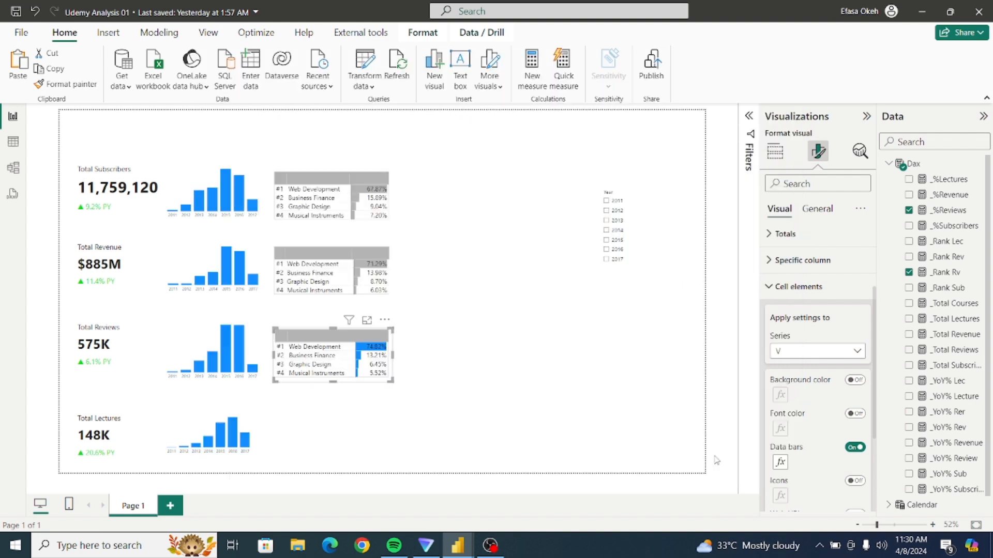
{"action": "left_click", "coordinate": [398, 408]}
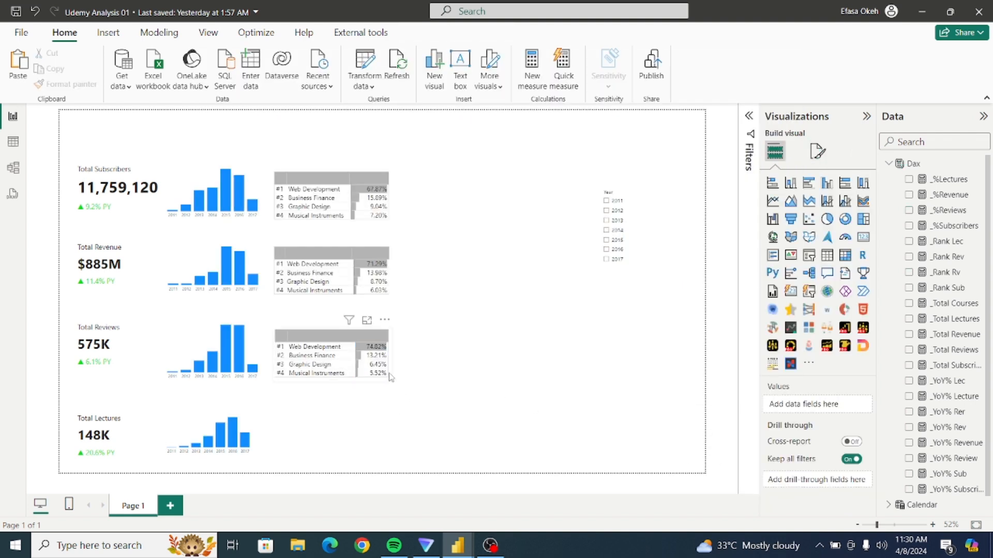
Duplicate the revenue ranking table and place the copy beside the Total Lectures chart, aligned with the tables above.
{"action": "left_click", "coordinate": [408, 432]}
{"action": "left_click", "coordinate": [387, 242]}
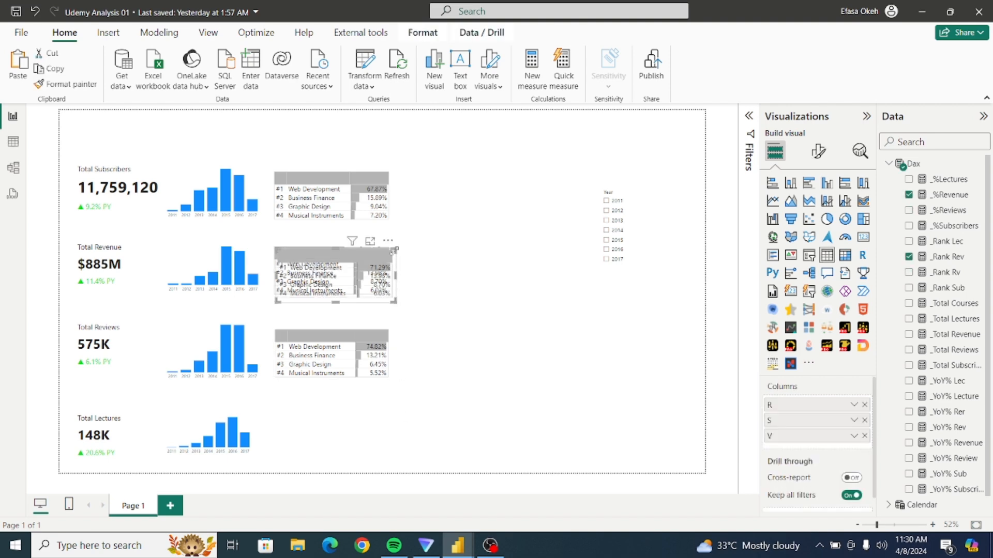
{"action": "left_click_drag", "start_coordinate": [387, 242], "coordinate": [385, 398]}
{"action": "left_click", "coordinate": [428, 406]}
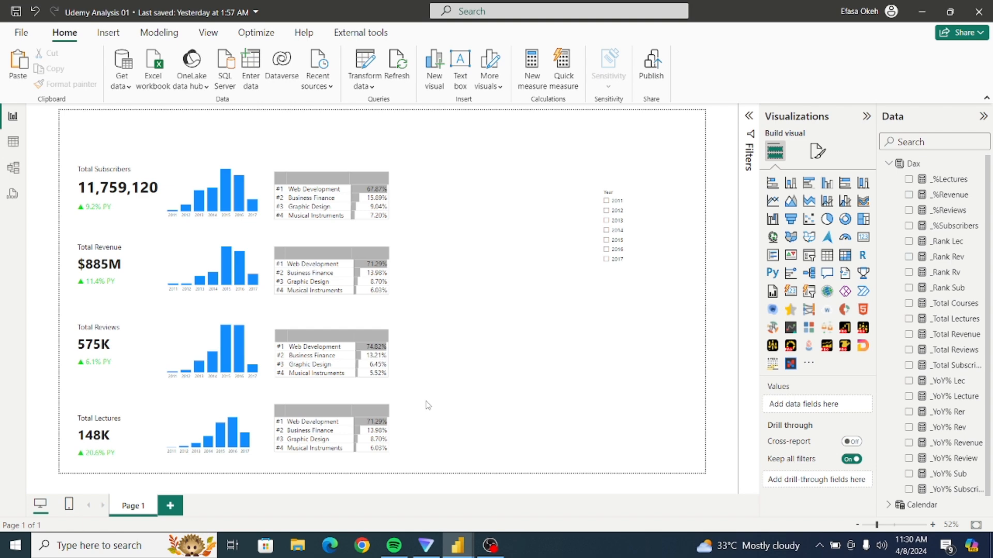
{"action": "left_click", "coordinate": [390, 414]}
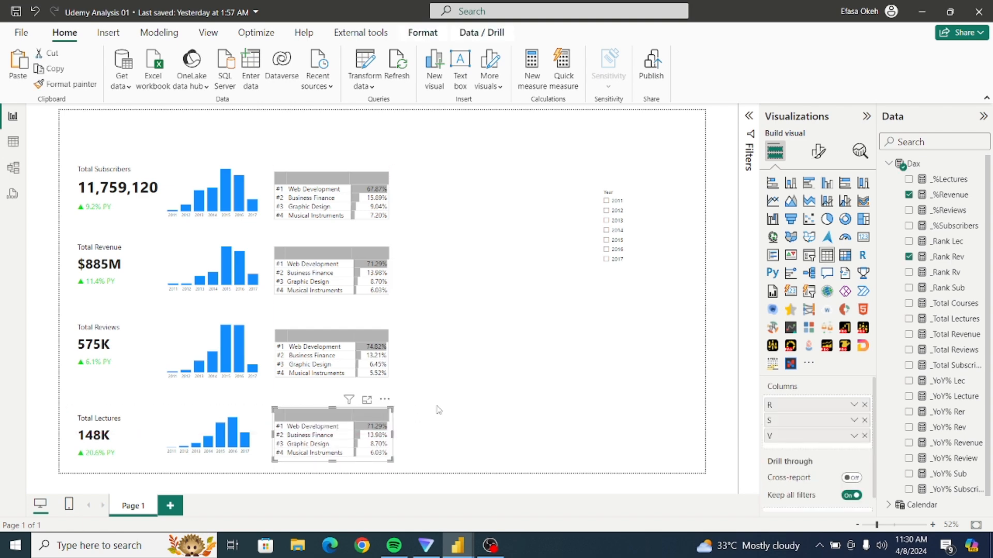
Replace the copied table's rank field with _Rank Lec as the first column and its percentage field with _%Lectures.
{"action": "left_click", "coordinate": [864, 405]}
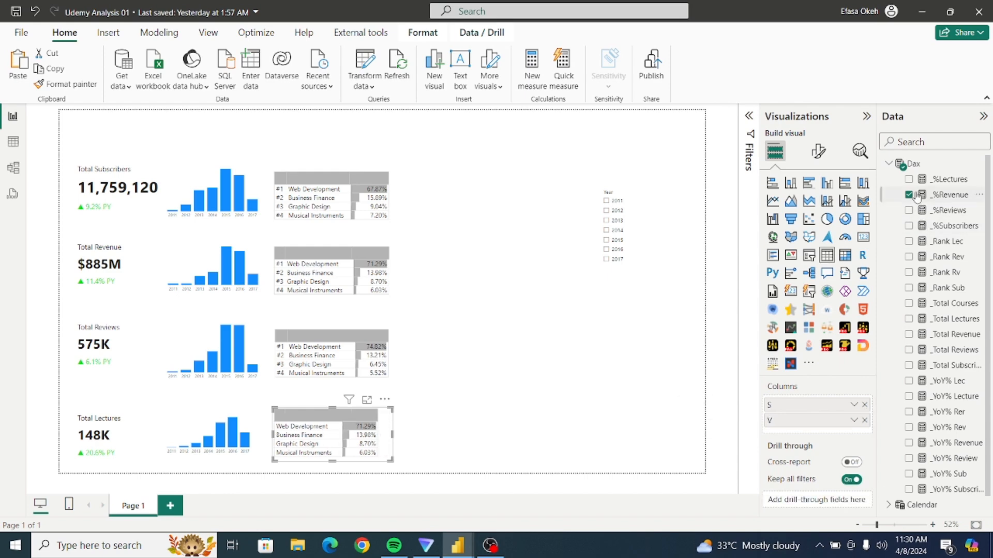
{"action": "left_click", "coordinate": [909, 242]}
{"action": "left_click_drag", "start_coordinate": [801, 438], "coordinate": [807, 405]}
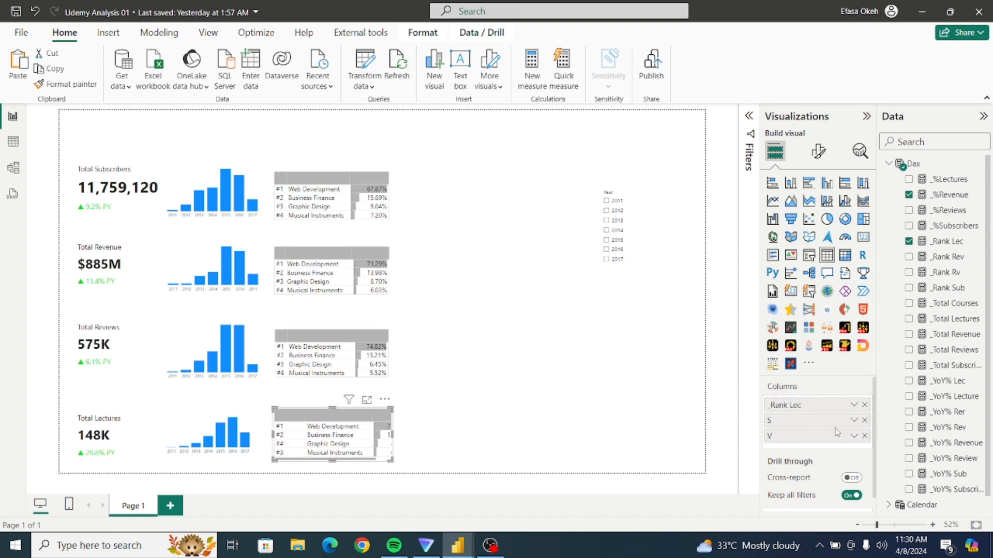
{"action": "left_click", "coordinate": [865, 437]}
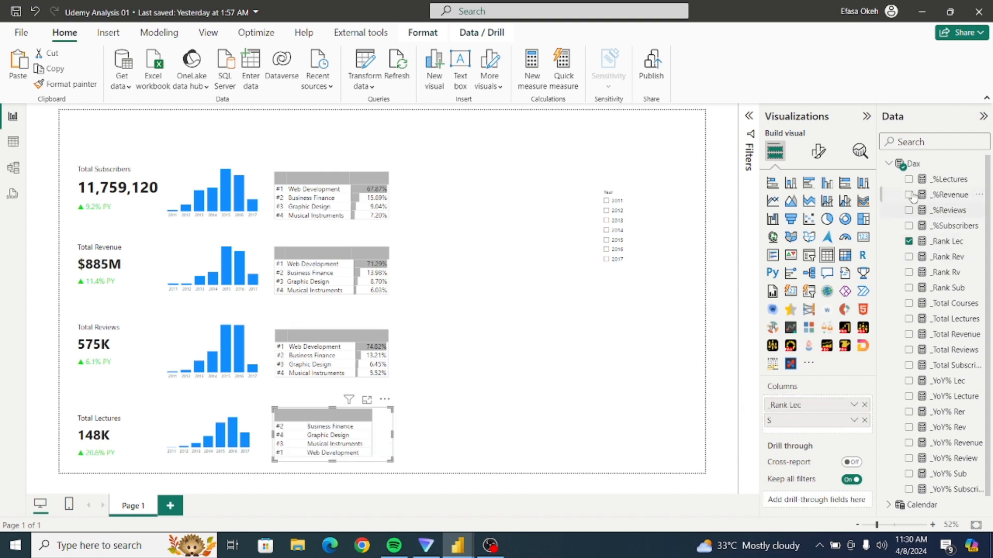
{"action": "left_click", "coordinate": [908, 181]}
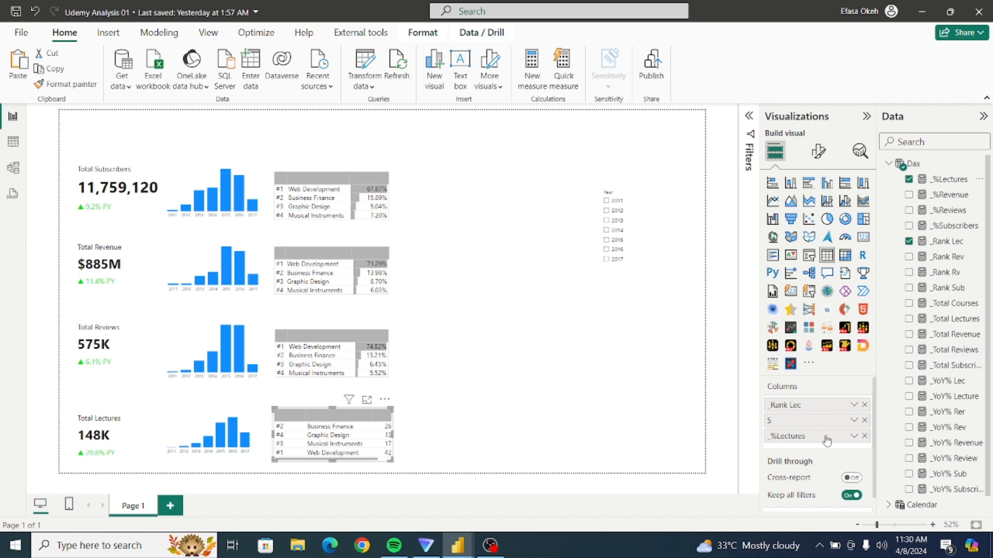
Rename the lectures table's _Rank Lec field to R and _%Lectures to V, and widen the last column to fill the frame.
{"action": "double_click", "coordinate": [788, 408]}
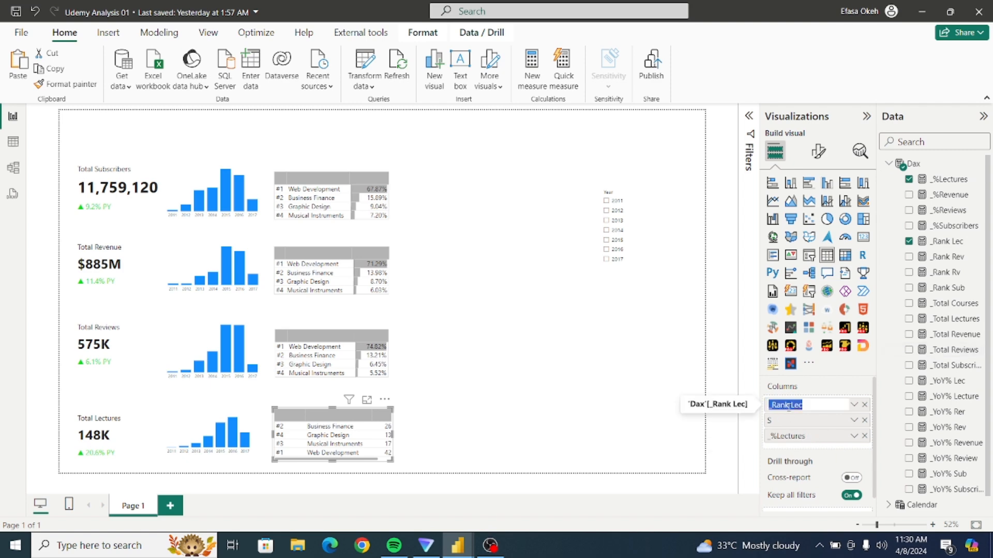
{"action": "type", "text": "R"}
{"action": "key", "text": "Return"}
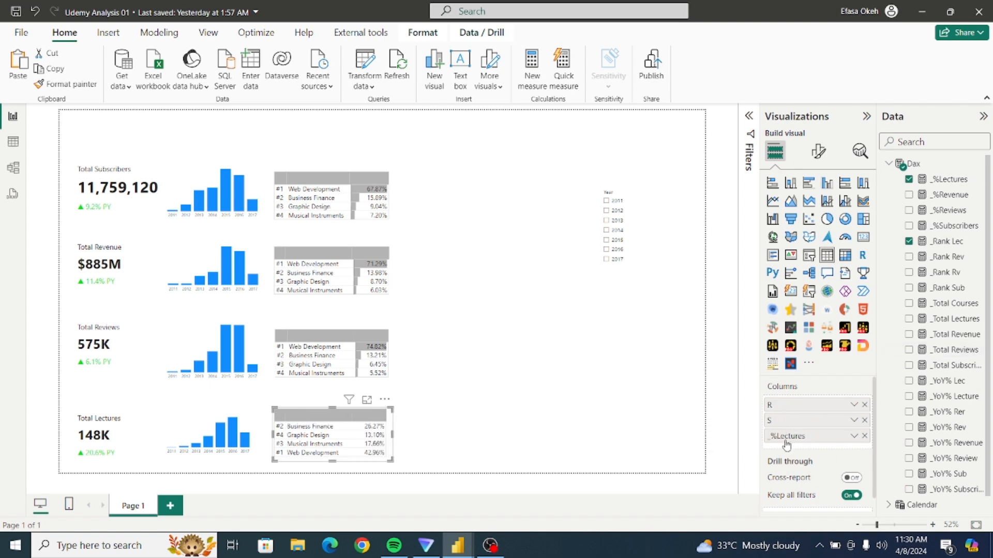
{"action": "double_click", "coordinate": [786, 437]}
{"action": "type", "text": "V"}
{"action": "key", "text": "Return"}
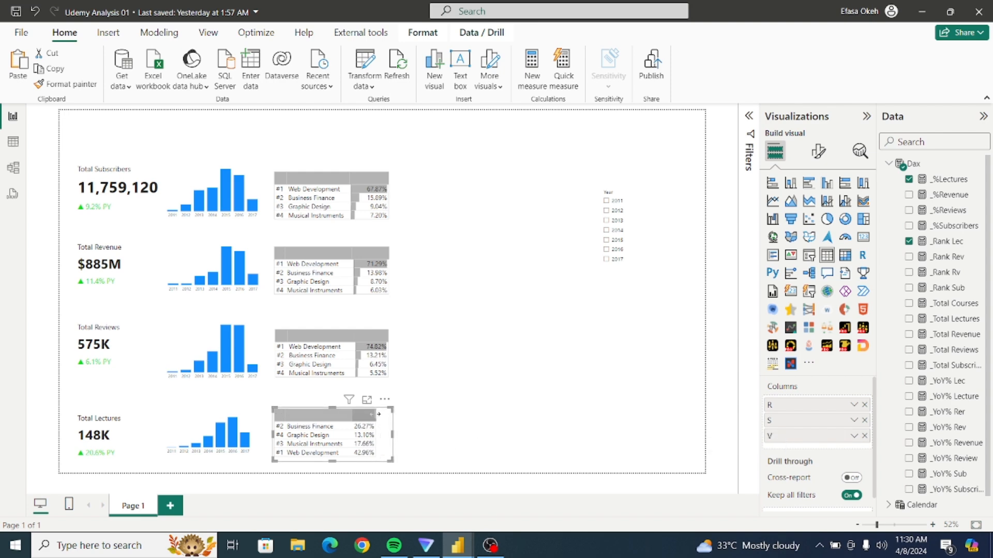
{"action": "left_click_drag", "start_coordinate": [379, 415], "coordinate": [391, 412]}
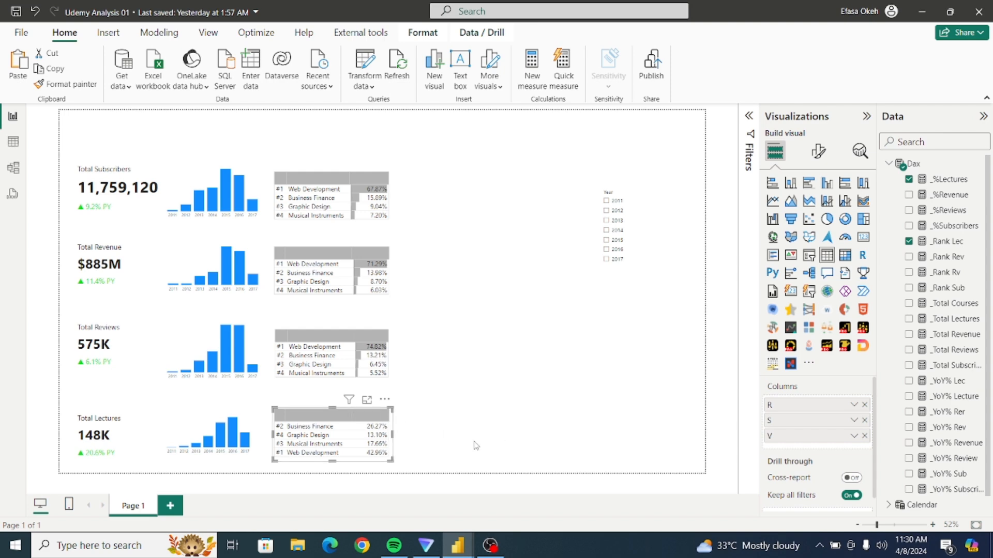
Sort the lectures ranking table by its V column.
{"action": "left_click", "coordinate": [384, 399]}
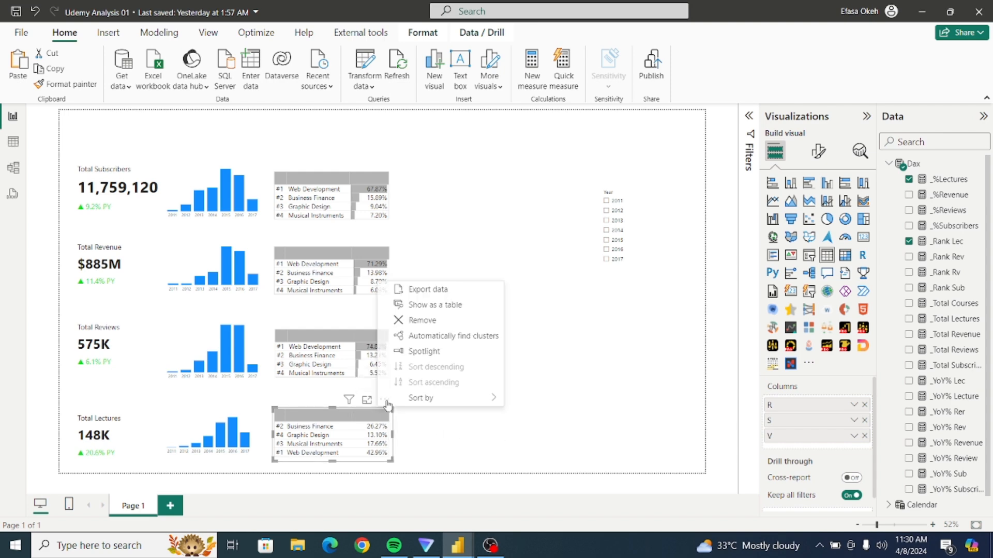
{"action": "mouse_move", "coordinate": [427, 397]}
{"action": "left_click", "coordinate": [517, 429]}
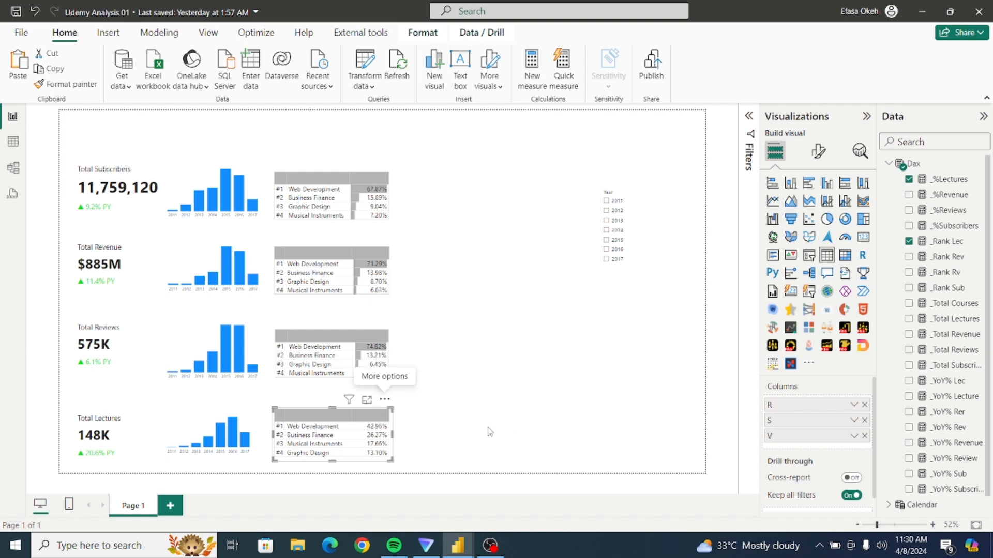
Turn on data bars for the lectures table's V column and set the positive bar colour to grey.
{"action": "left_click", "coordinate": [817, 150]}
{"action": "left_click", "coordinate": [809, 400]}
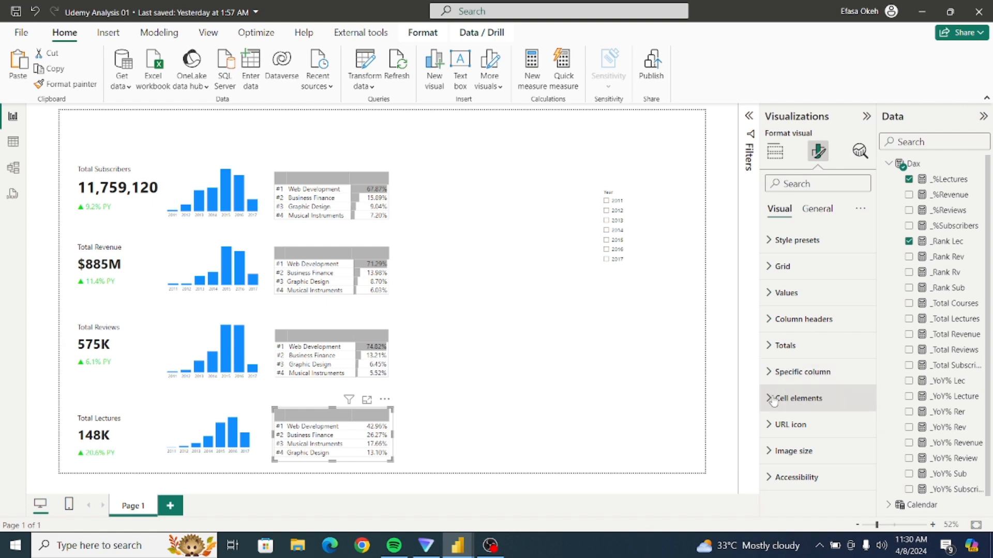
{"action": "scroll", "coordinate": [814, 392], "scroll_direction": "down", "scroll_amount": 3}
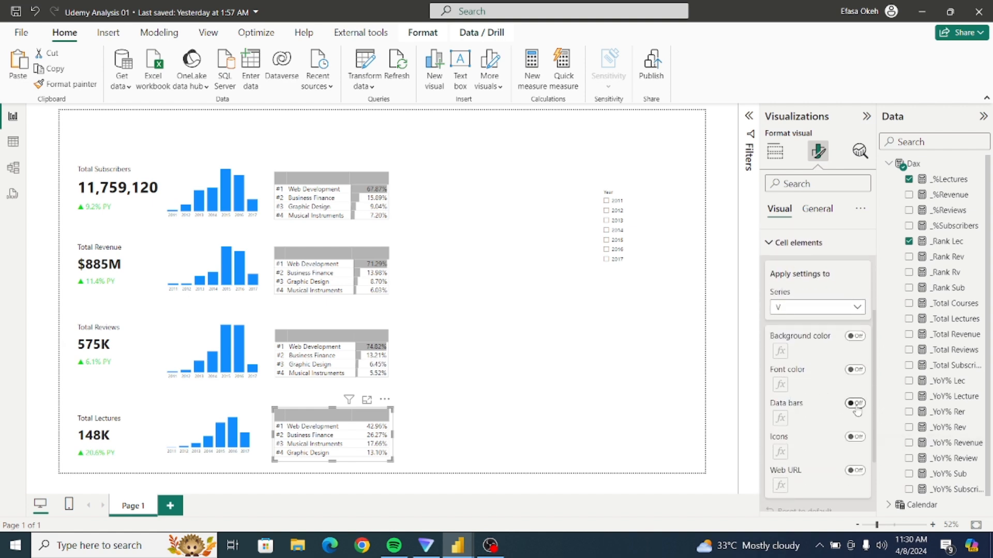
{"action": "left_click", "coordinate": [850, 404]}
{"action": "left_click", "coordinate": [779, 419]}
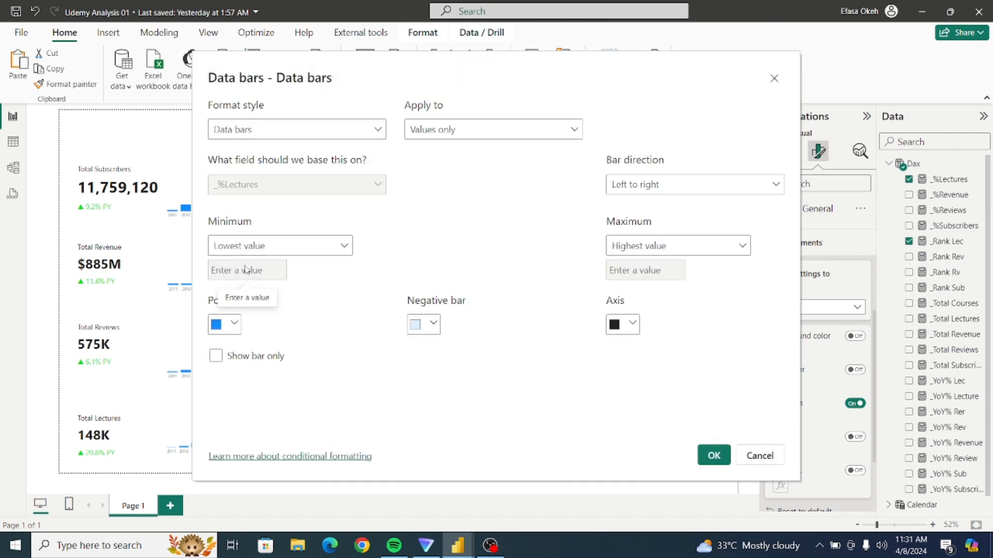
{"action": "left_click", "coordinate": [235, 325]}
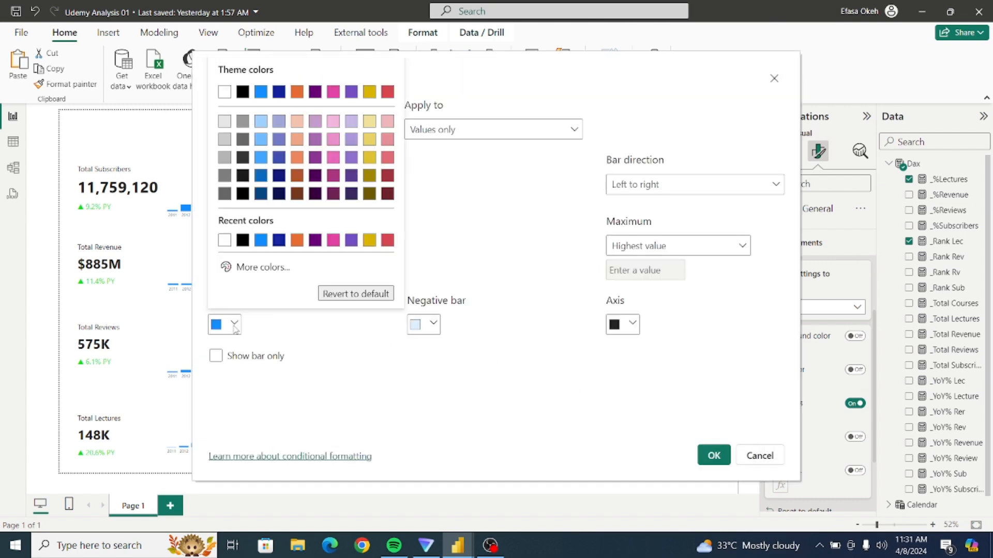
{"action": "left_click", "coordinate": [225, 158]}
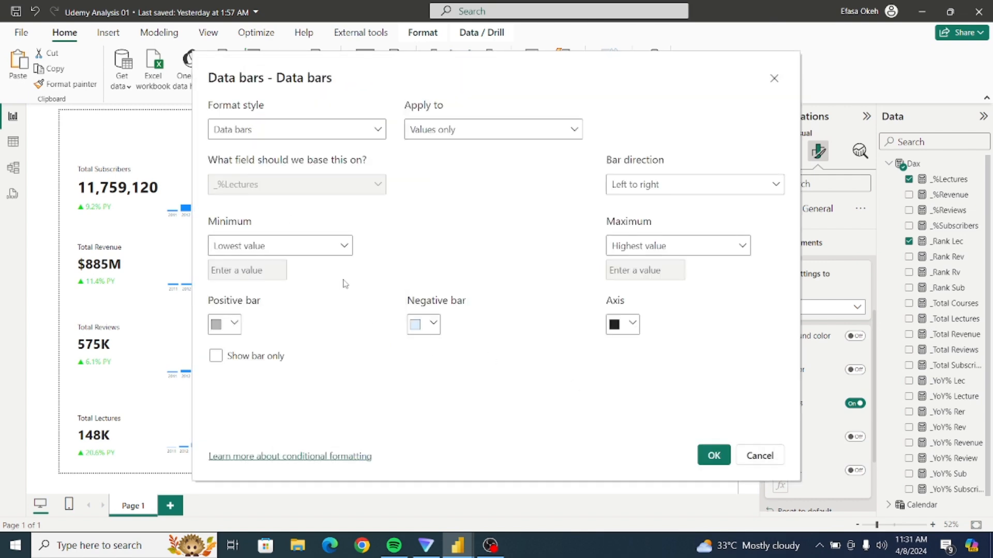
{"action": "left_click", "coordinate": [714, 455]}
{"action": "left_click", "coordinate": [480, 450]}
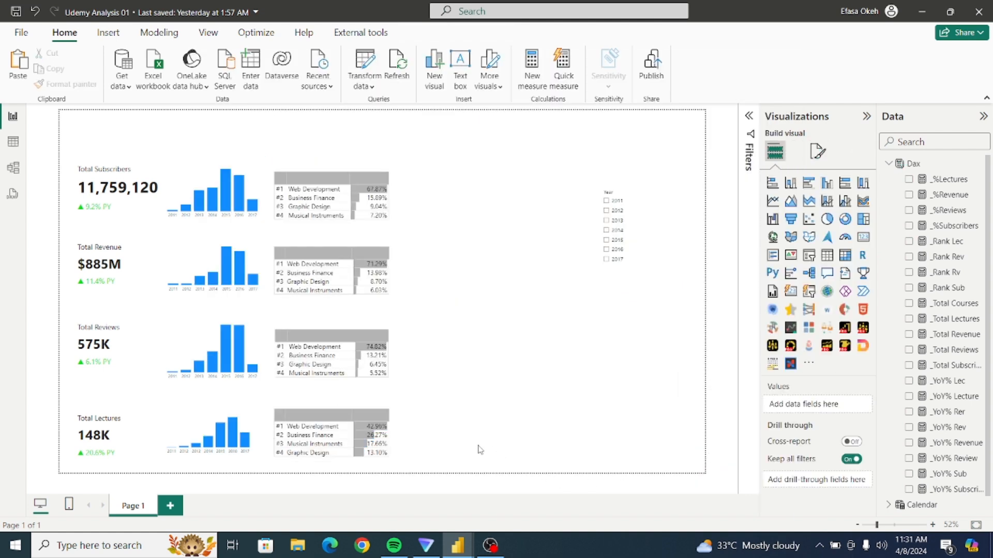
Select the subscribers, revenue, reviews and lectures ranking tables together.
{"action": "left_click", "coordinate": [393, 221]}
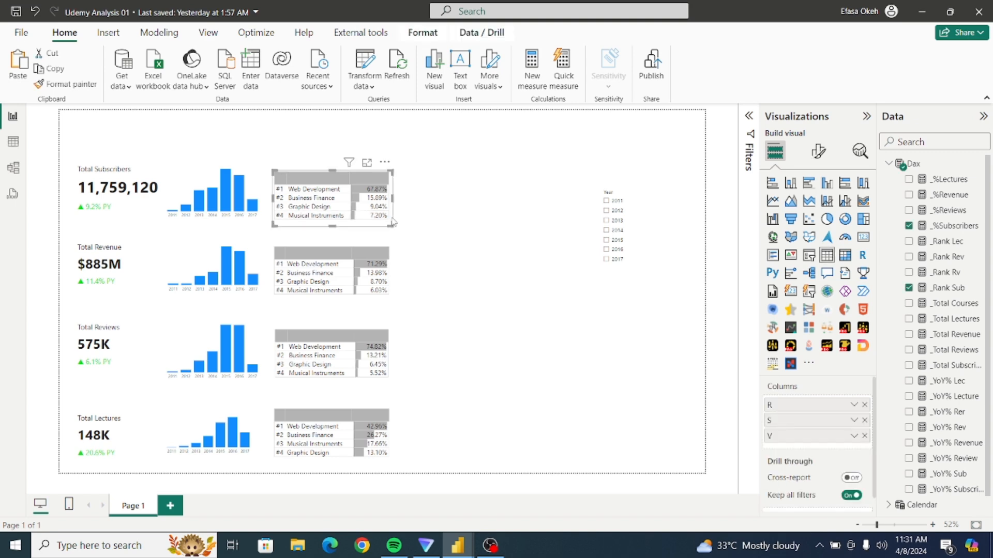
{"action": "left_click", "coordinate": [394, 269], "text": "ctrl"}
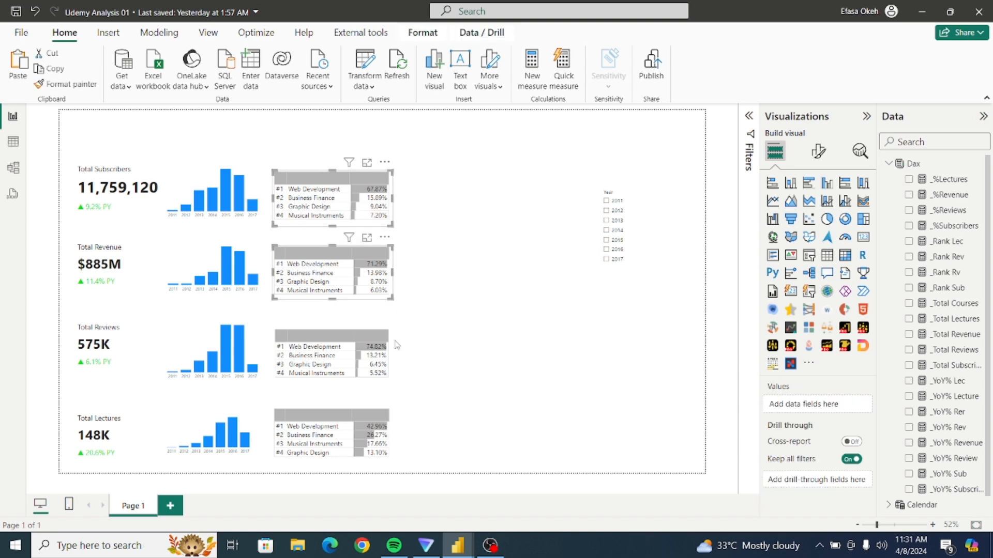
{"action": "left_click", "coordinate": [393, 355], "text": "ctrl"}
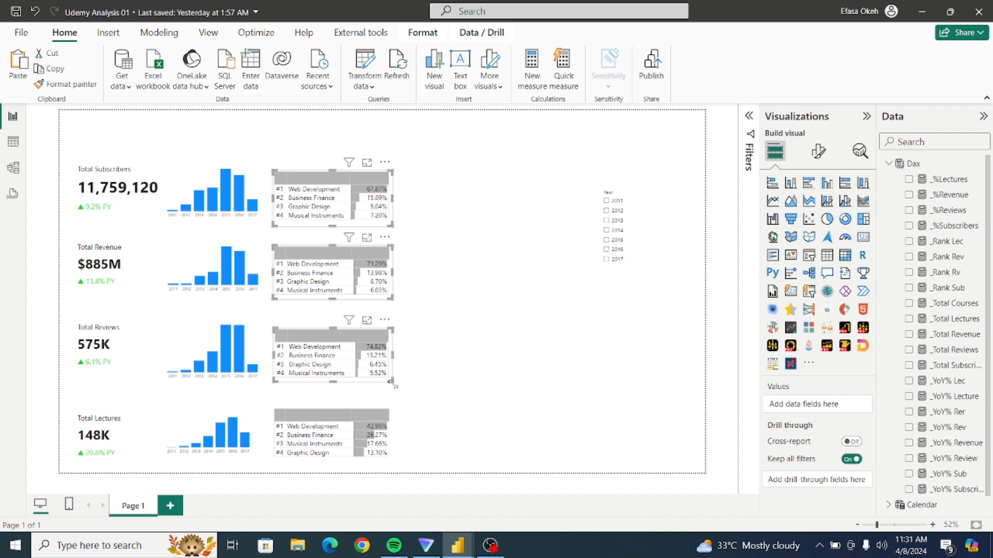
{"action": "left_click", "coordinate": [394, 422], "text": "ctrl"}
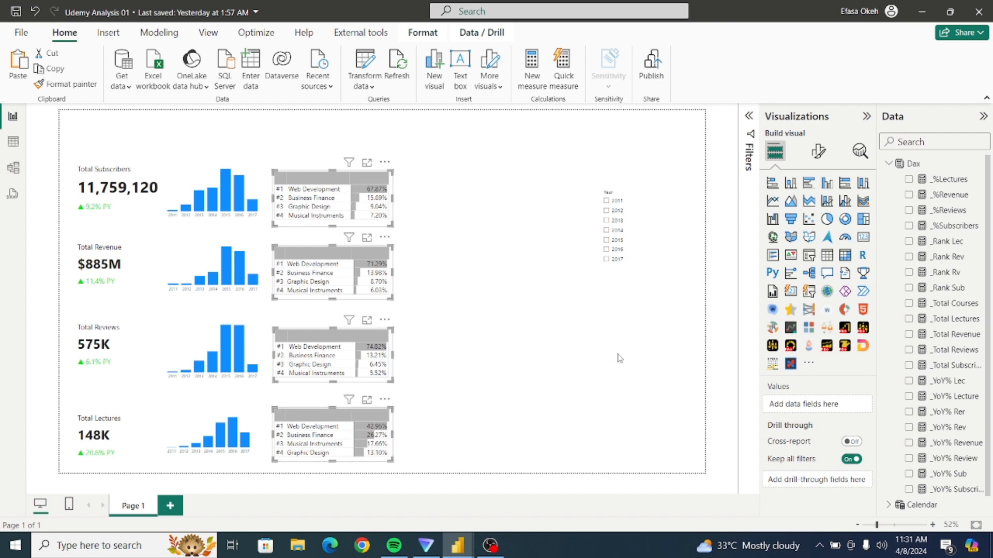
{"action": "left_click", "coordinate": [818, 152]}
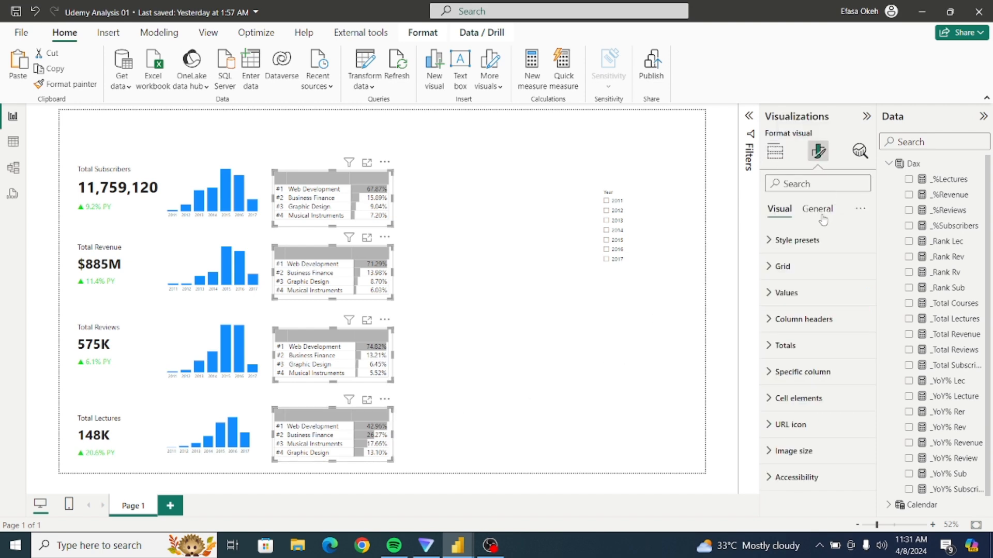
{"action": "left_click", "coordinate": [787, 292]}
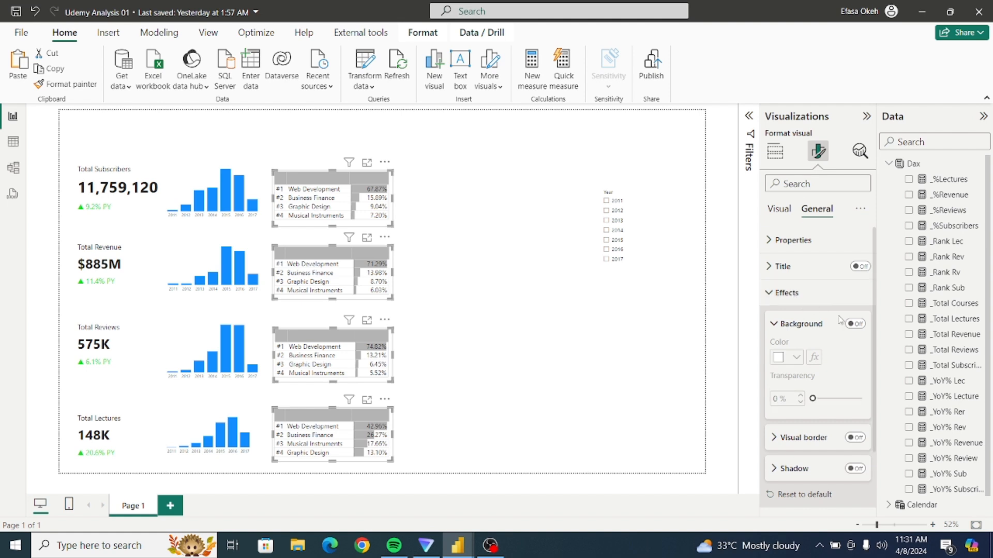
{"action": "left_click", "coordinate": [857, 325]}
{"action": "left_click", "coordinate": [857, 325]}
{"action": "left_click", "coordinate": [779, 294]}
Turn on the top, bottom, left and right borders for the column header section of the four selected ranking tables.
{"action": "left_click", "coordinate": [782, 210]}
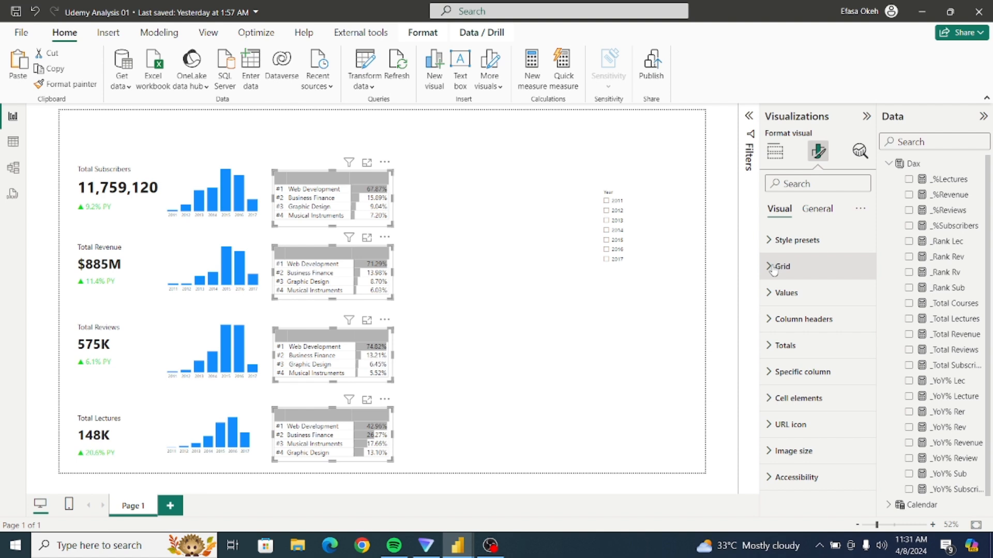
{"action": "left_click", "coordinate": [769, 240]}
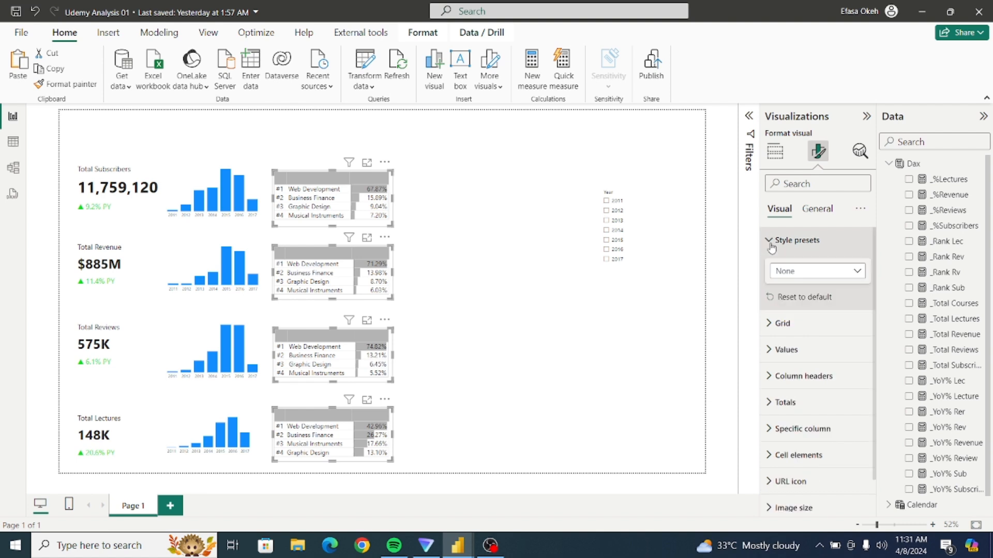
{"action": "left_click", "coordinate": [769, 240]}
{"action": "left_click", "coordinate": [770, 265]}
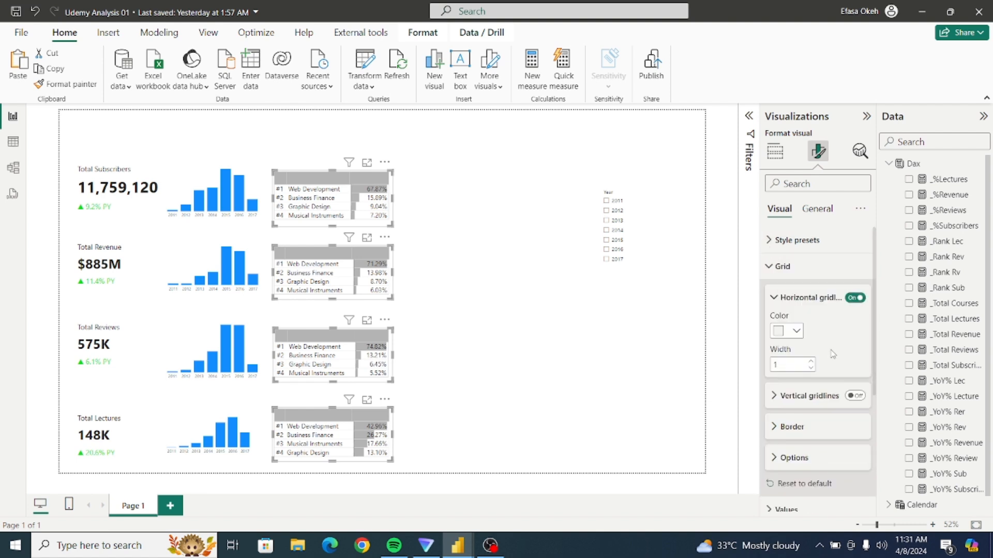
{"action": "left_click", "coordinate": [769, 266]}
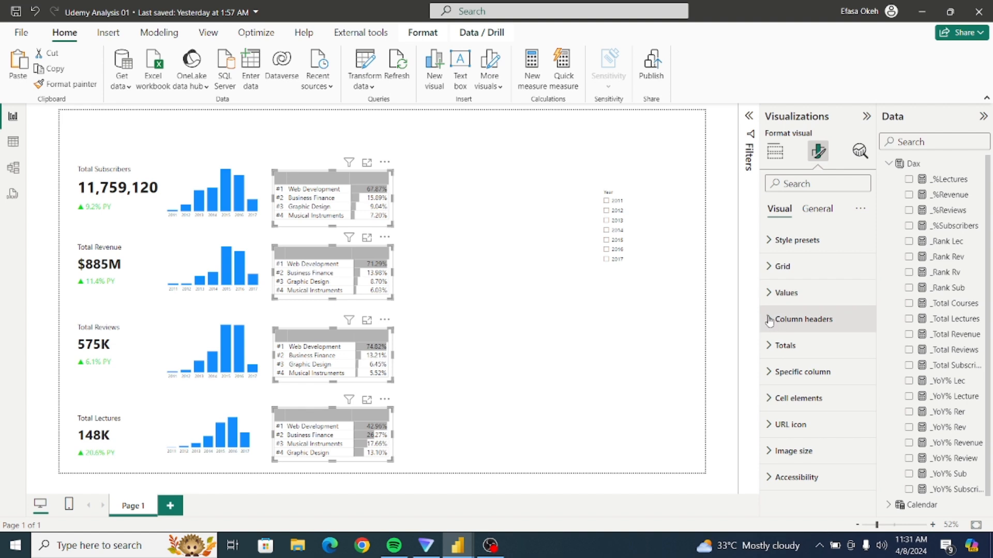
{"action": "left_click", "coordinate": [770, 292]}
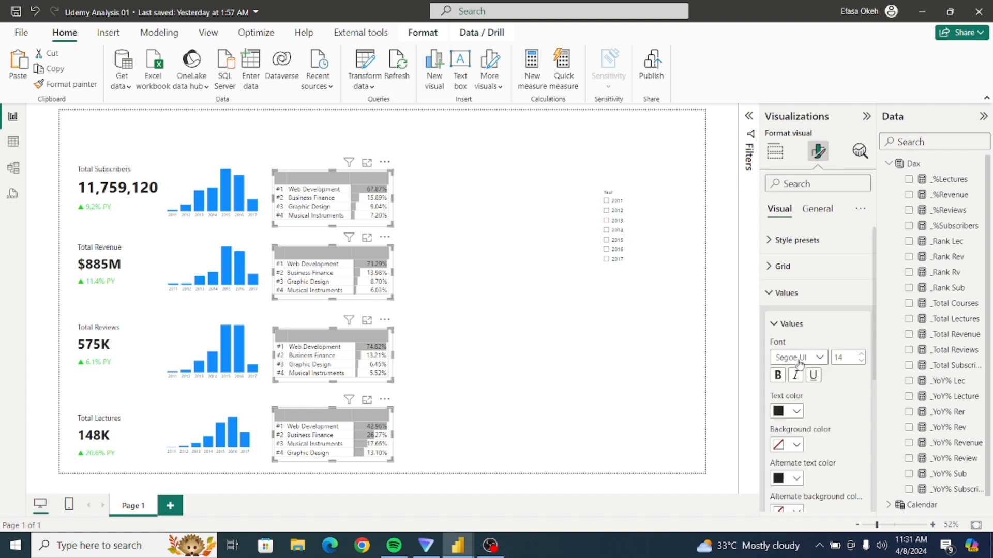
{"action": "left_click", "coordinate": [771, 293]}
{"action": "left_click", "coordinate": [770, 267]}
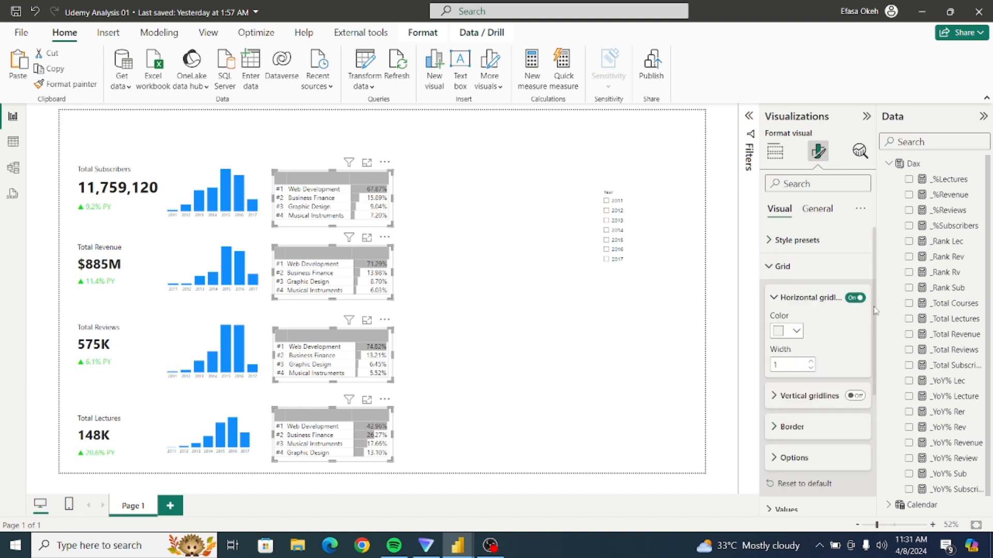
{"action": "scroll", "coordinate": [832, 350], "scroll_direction": "down", "scroll_amount": 3}
{"action": "left_click", "coordinate": [776, 333]}
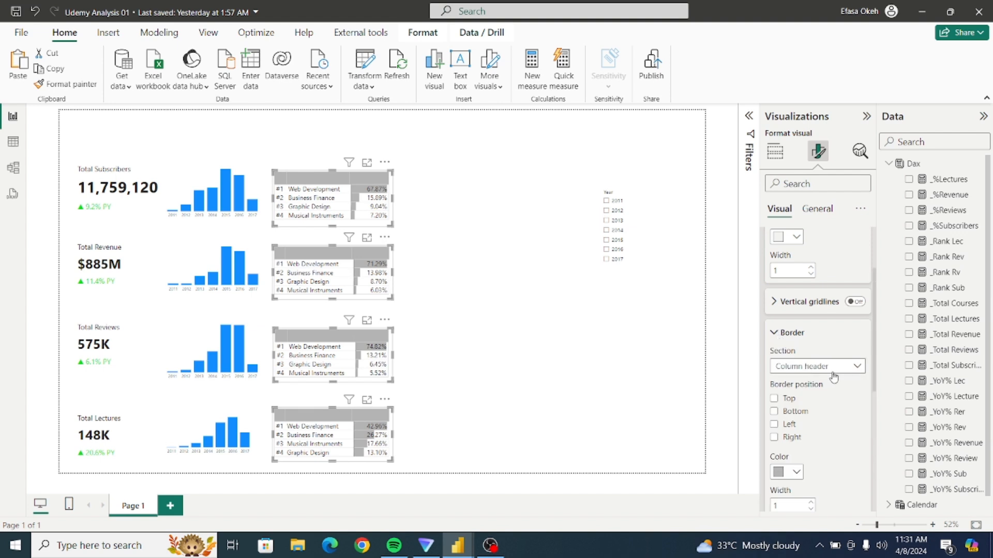
{"action": "left_click", "coordinate": [774, 398]}
{"action": "left_click", "coordinate": [774, 412]}
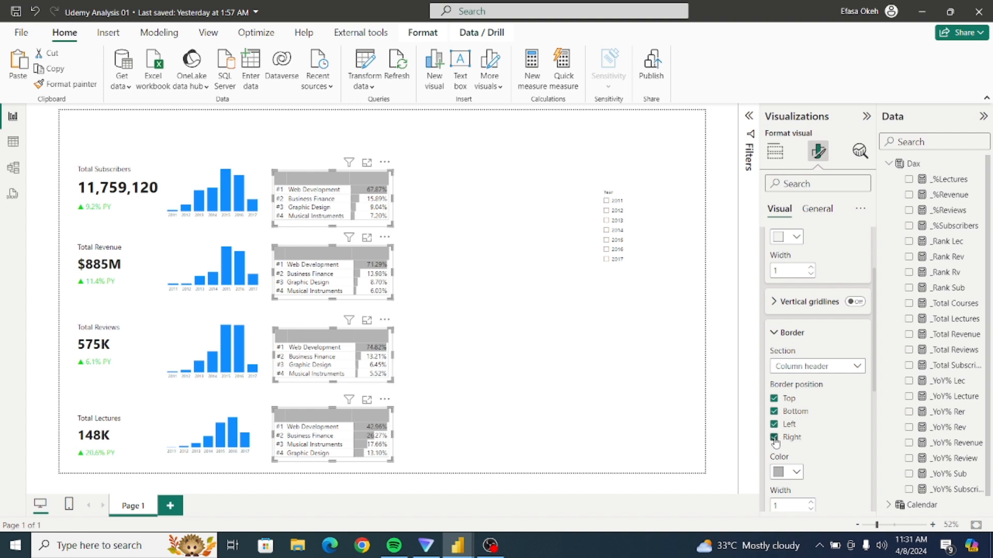
Set the border section to All for the four ranking tables, adjust its border positions and deselect the tables.
{"action": "left_click", "coordinate": [804, 367]}
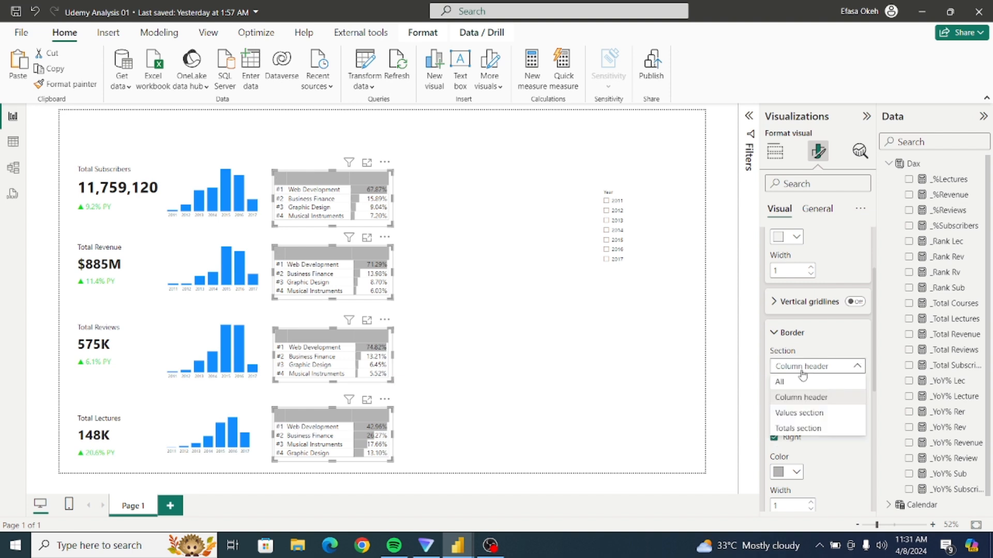
{"action": "left_click", "coordinate": [804, 382]}
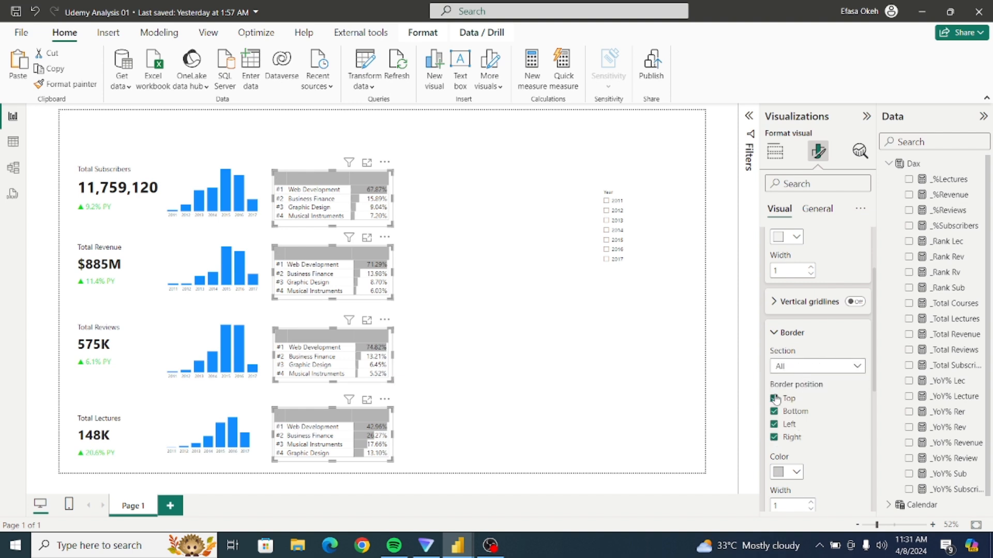
{"action": "left_click", "coordinate": [774, 424]}
{"action": "left_click", "coordinate": [494, 411]}
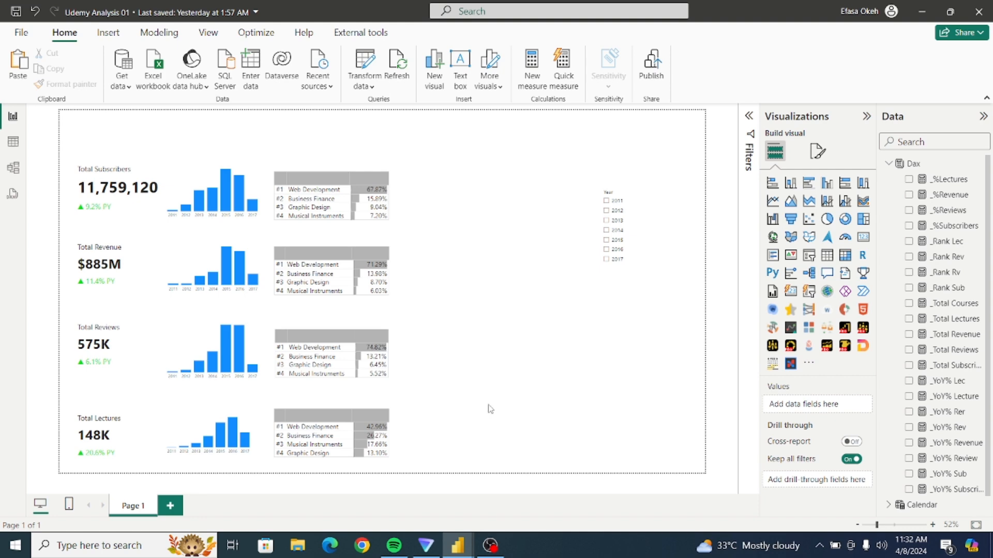
Examine the reviews table's grid border settings for the column header, values and totals sections.
{"action": "left_click", "coordinate": [393, 365]}
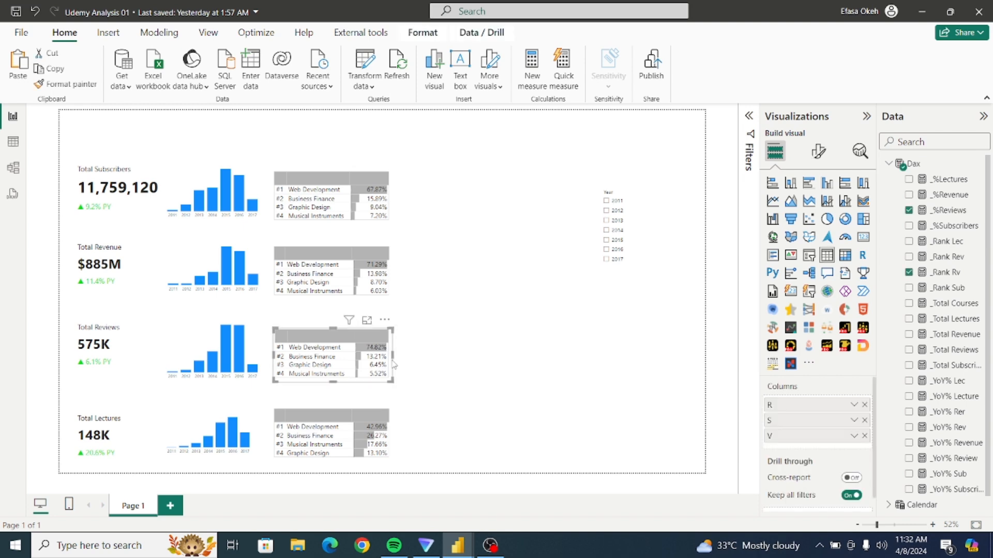
{"action": "left_click", "coordinate": [817, 151]}
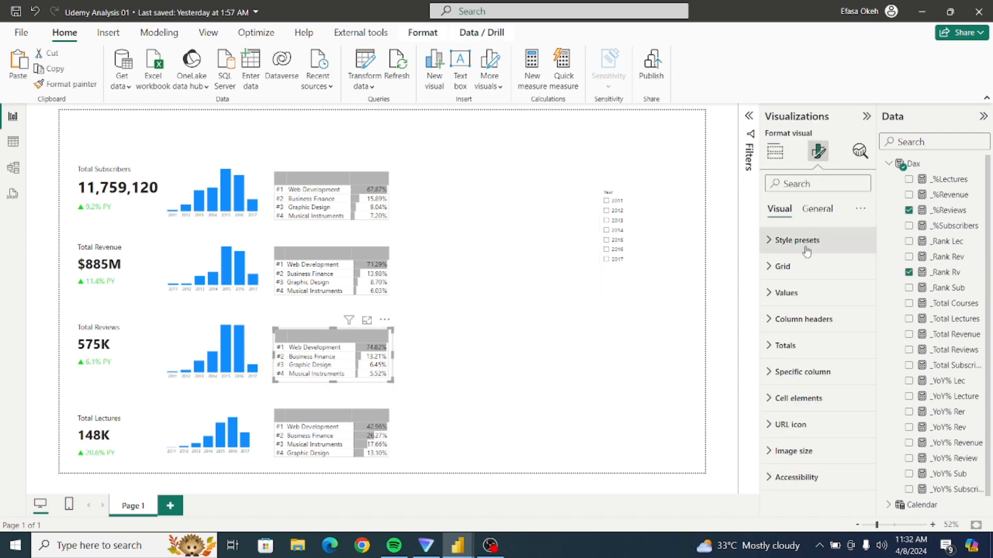
{"action": "left_click", "coordinate": [783, 267]}
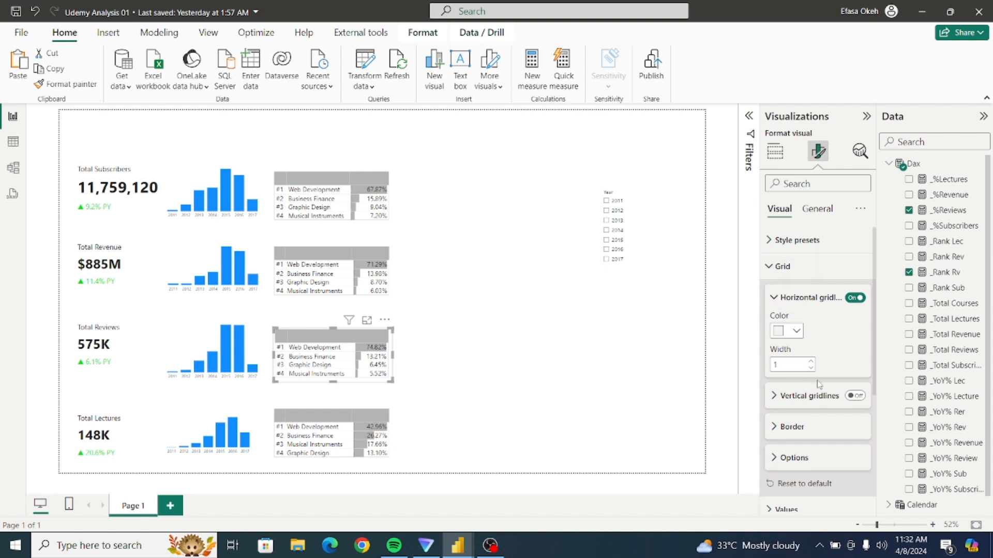
{"action": "left_click", "coordinate": [778, 427]}
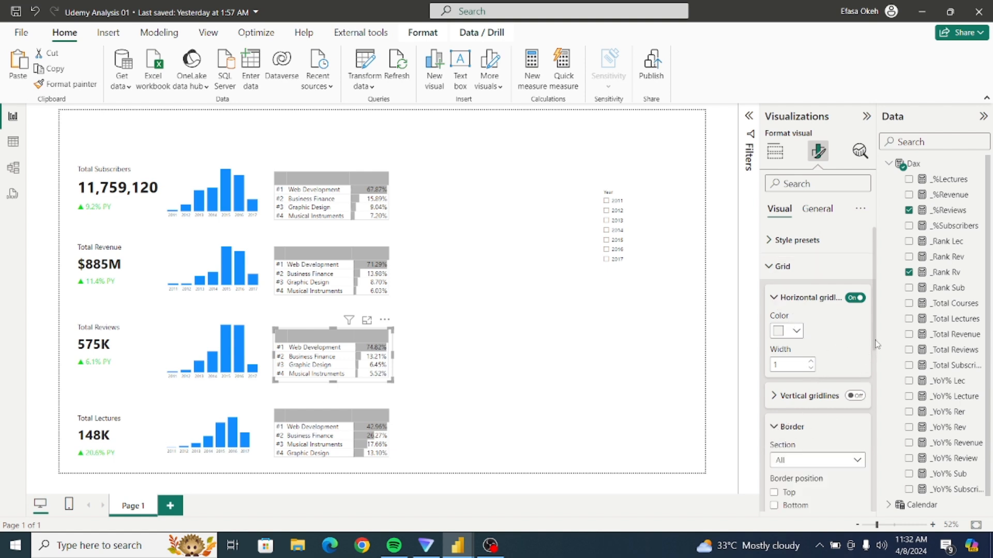
{"action": "left_click_drag", "start_coordinate": [877, 346], "coordinate": [877, 406]}
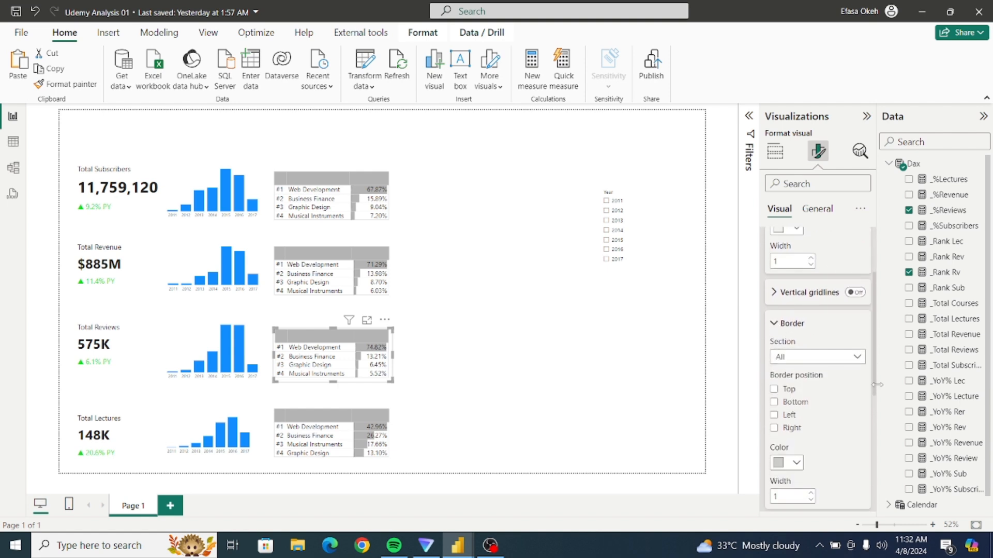
{"action": "left_click", "coordinate": [833, 351]}
{"action": "left_click", "coordinate": [818, 383]}
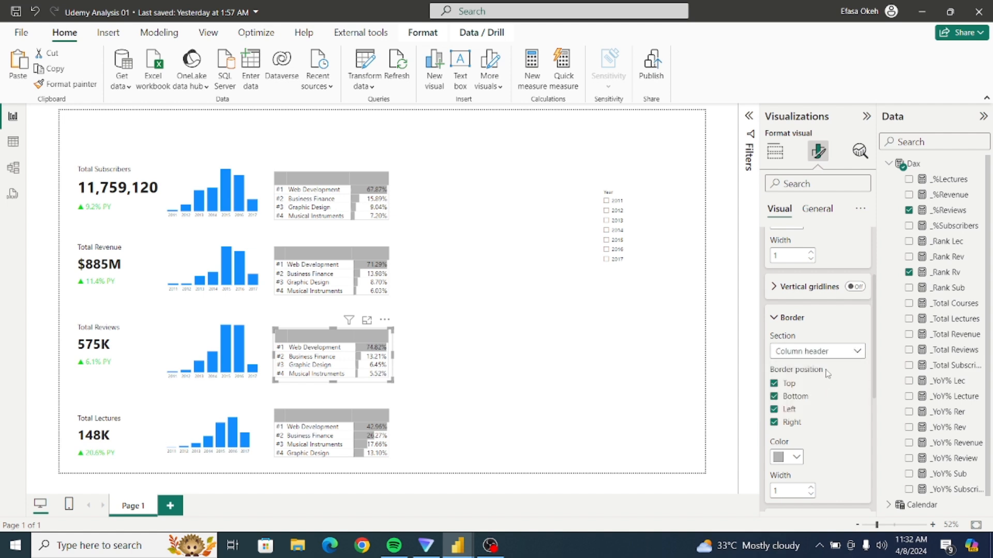
{"action": "left_click", "coordinate": [819, 355]}
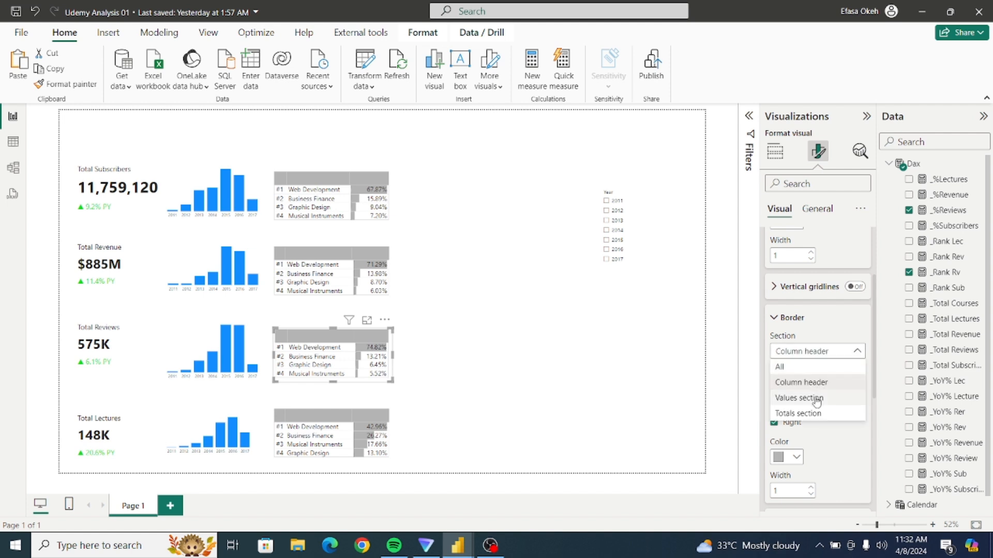
{"action": "left_click", "coordinate": [820, 400]}
{"action": "left_click", "coordinate": [816, 355]}
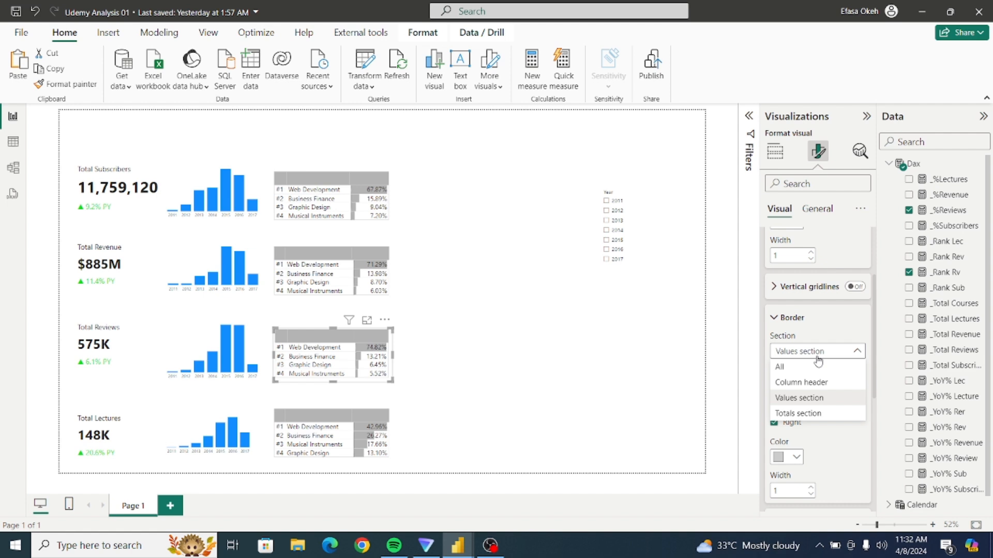
{"action": "left_click", "coordinate": [823, 414]}
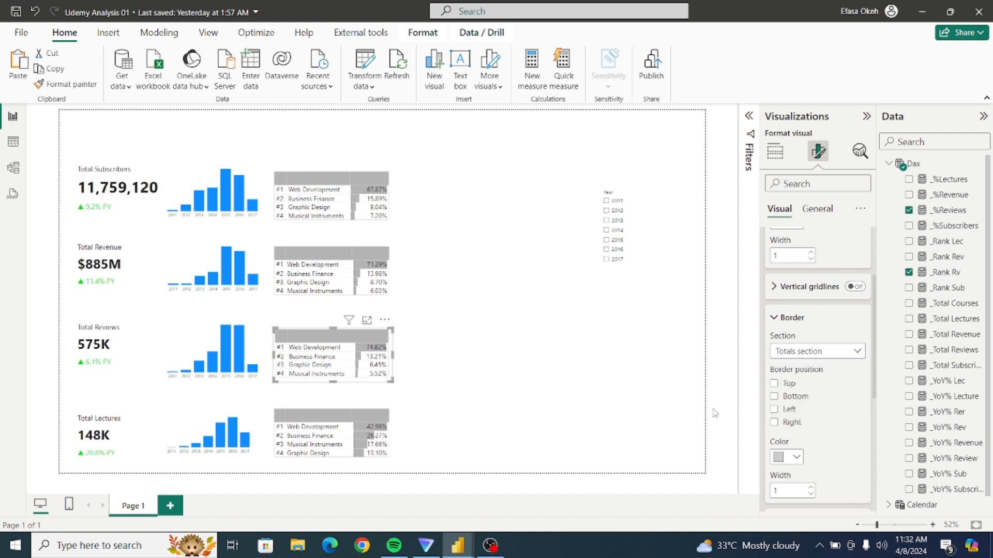
Check the lectures table's border settings for the column header, values, all and totals sections, and deselect the table.
{"action": "left_click", "coordinate": [390, 442]}
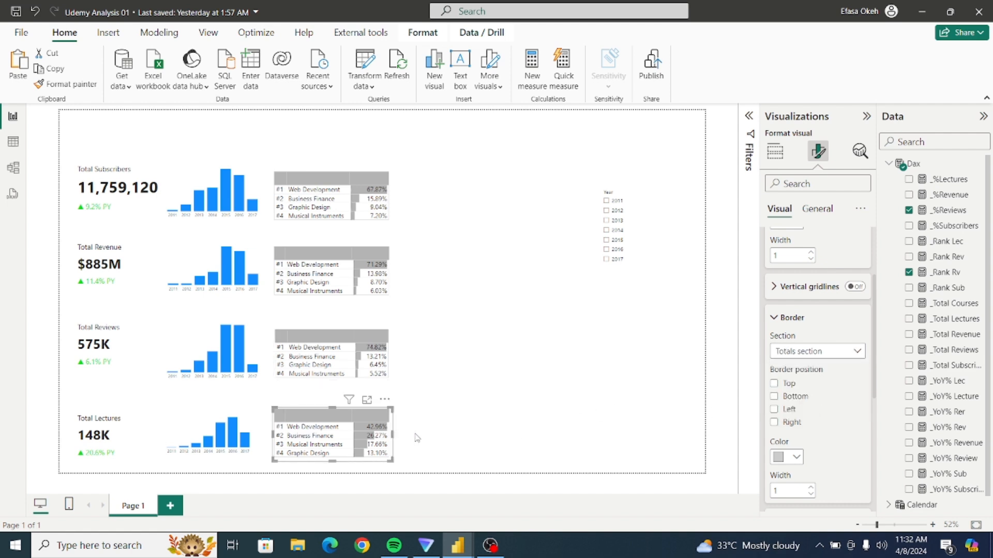
{"action": "left_click", "coordinate": [816, 353]}
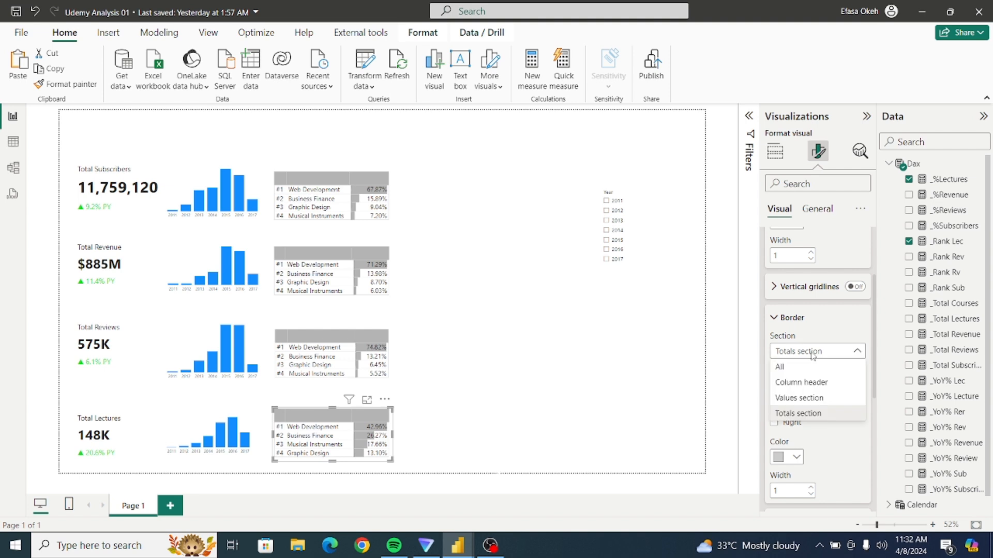
{"action": "left_click", "coordinate": [810, 381]}
{"action": "left_click", "coordinate": [804, 352]}
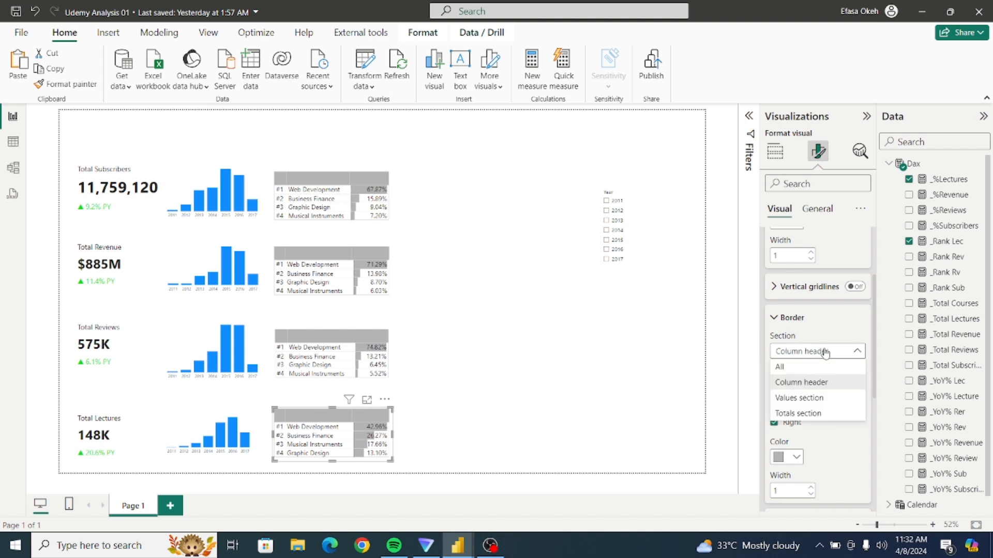
{"action": "left_click", "coordinate": [818, 391]}
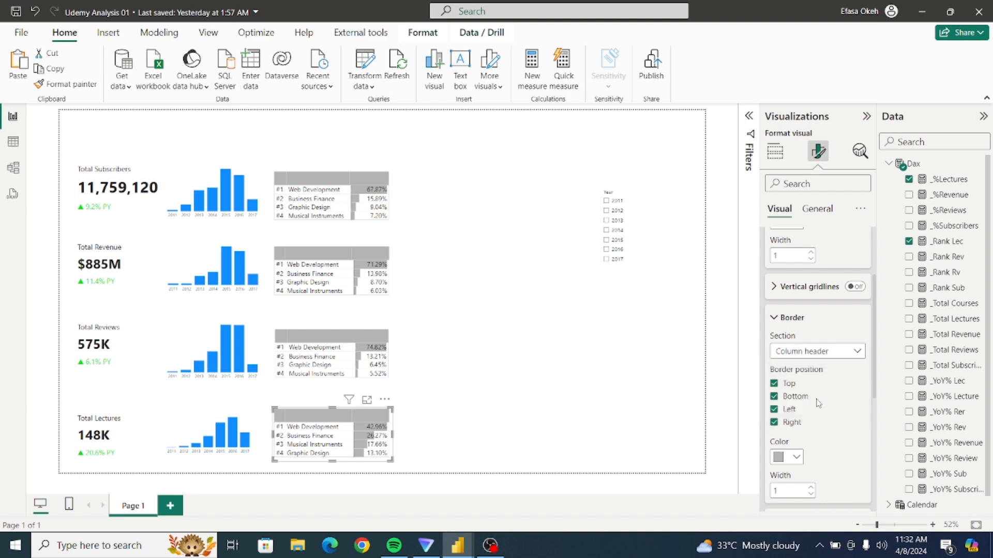
{"action": "left_click", "coordinate": [811, 352]}
{"action": "left_click", "coordinate": [804, 367]}
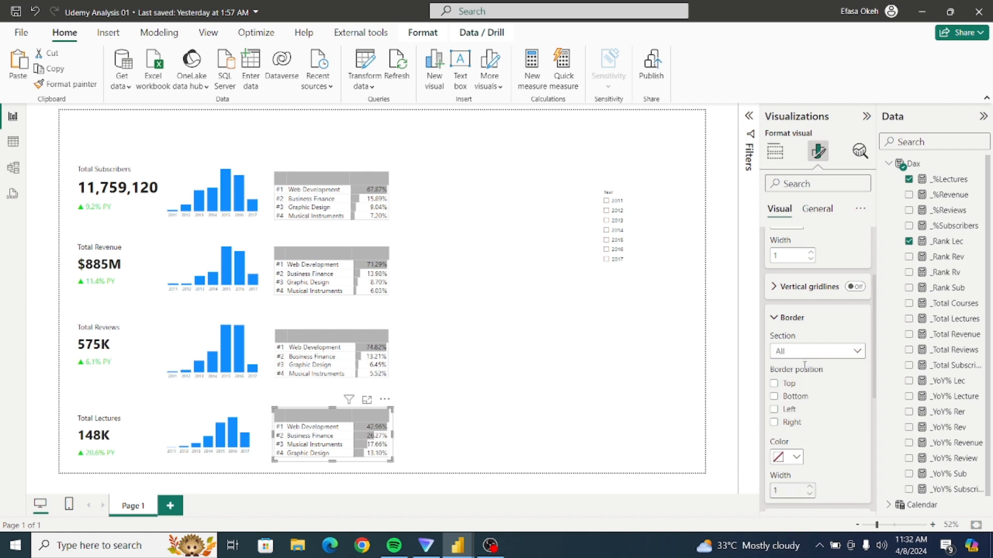
{"action": "left_click", "coordinate": [807, 352]}
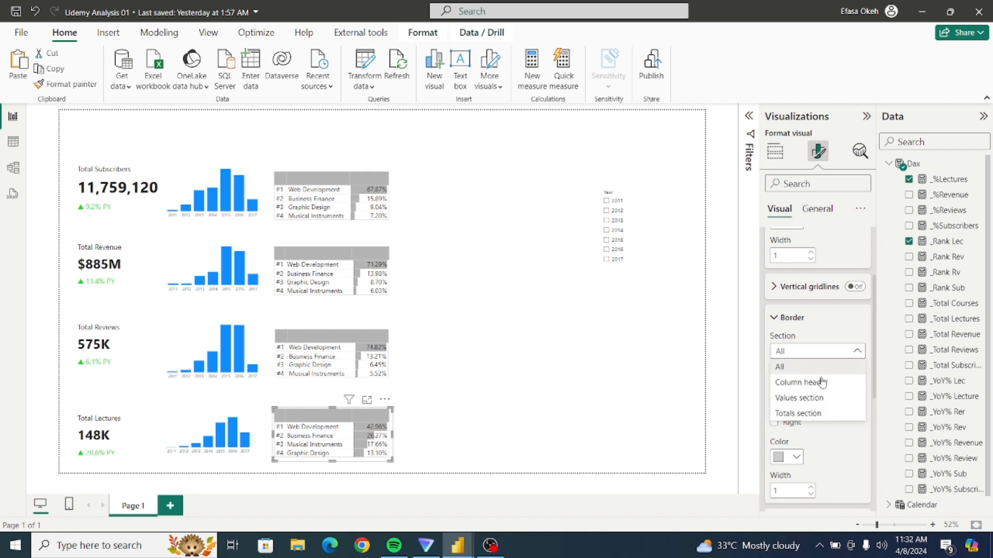
{"action": "left_click", "coordinate": [822, 413]}
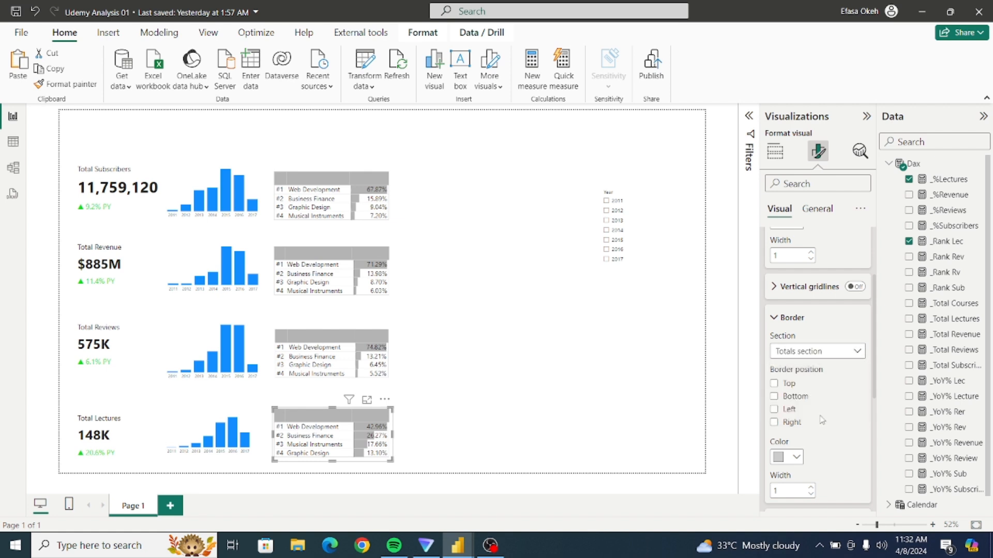
{"action": "left_click", "coordinate": [691, 406]}
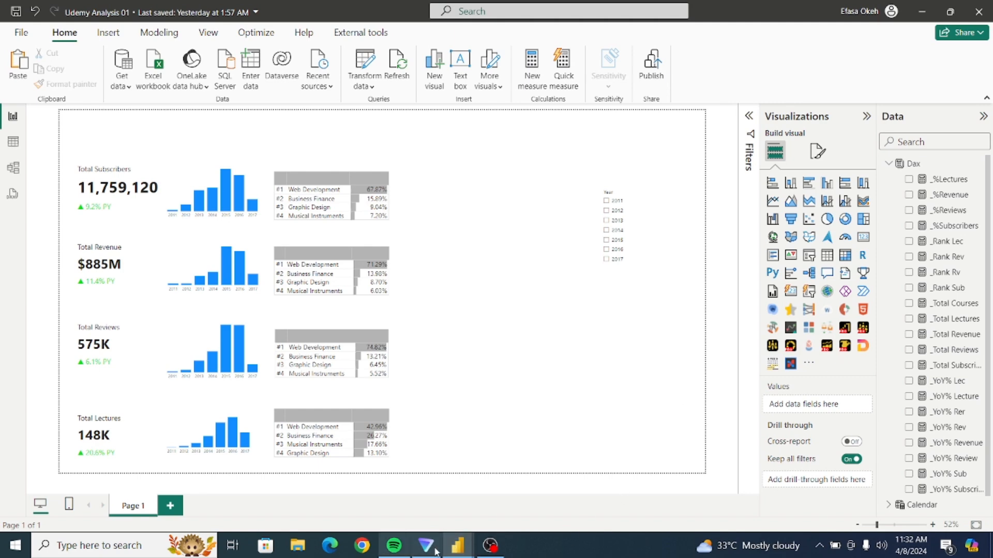
Switch to the Udemy Analysis report, fit its dashboard page to the window, examine the layout and return to Udemy Analysis 01.
{"action": "mouse_move", "coordinate": [458, 545]}
{"action": "left_click", "coordinate": [376, 509]}
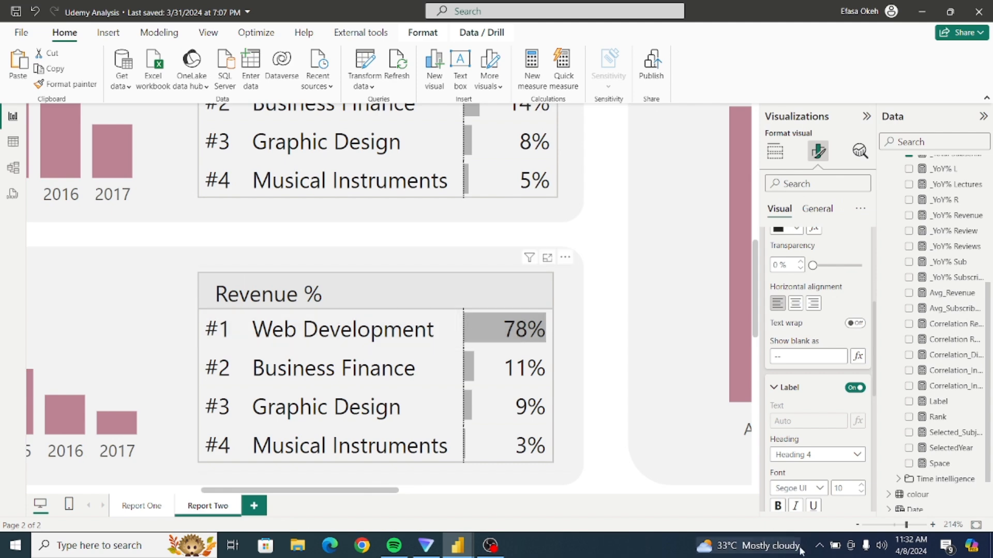
{"action": "left_click", "coordinate": [879, 525]}
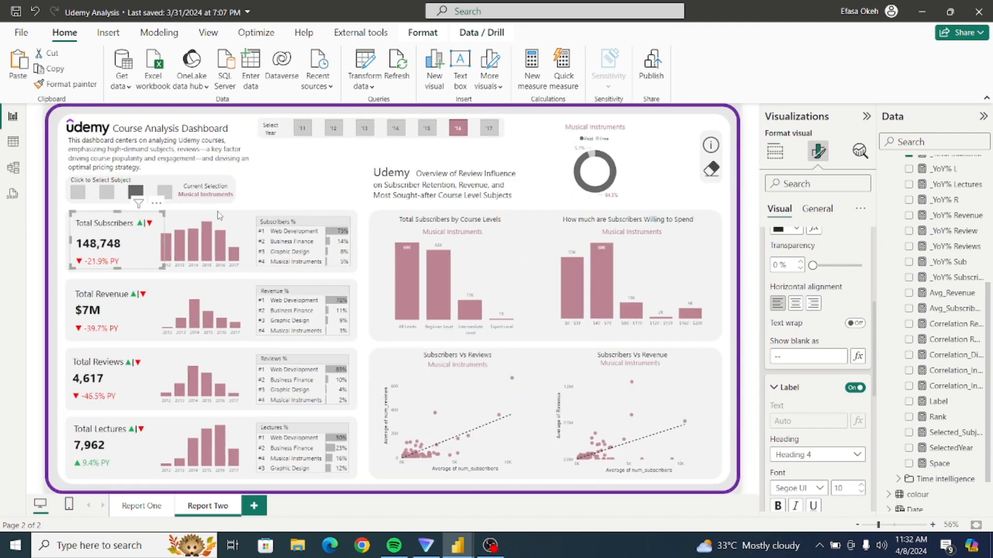
{"action": "left_click", "coordinate": [254, 214]}
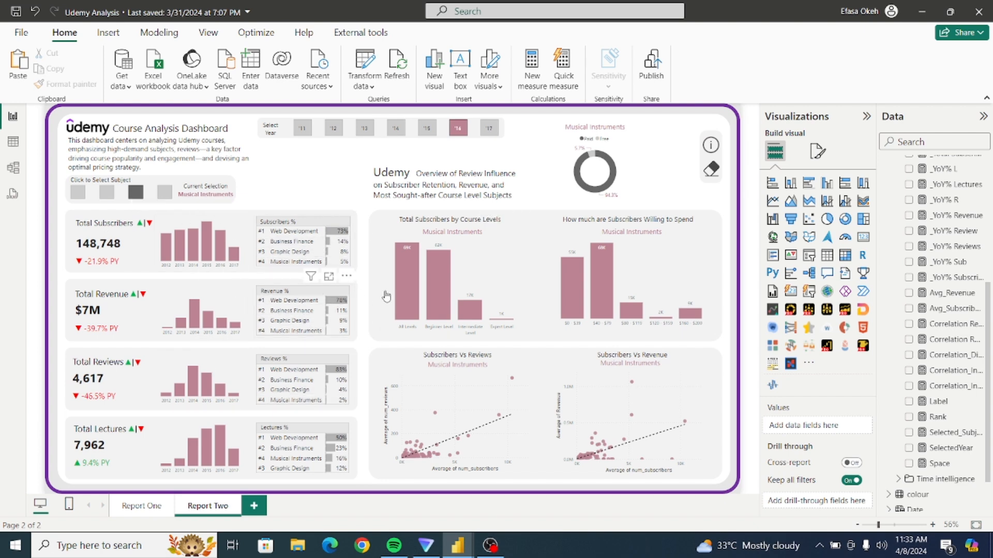
{"action": "mouse_move", "coordinate": [457, 545]}
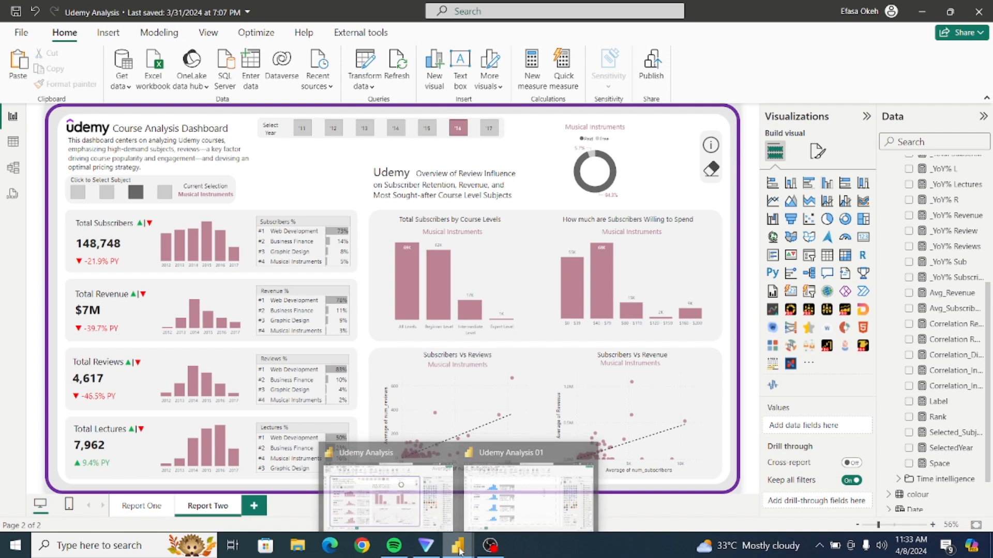
{"action": "left_click", "coordinate": [529, 502]}
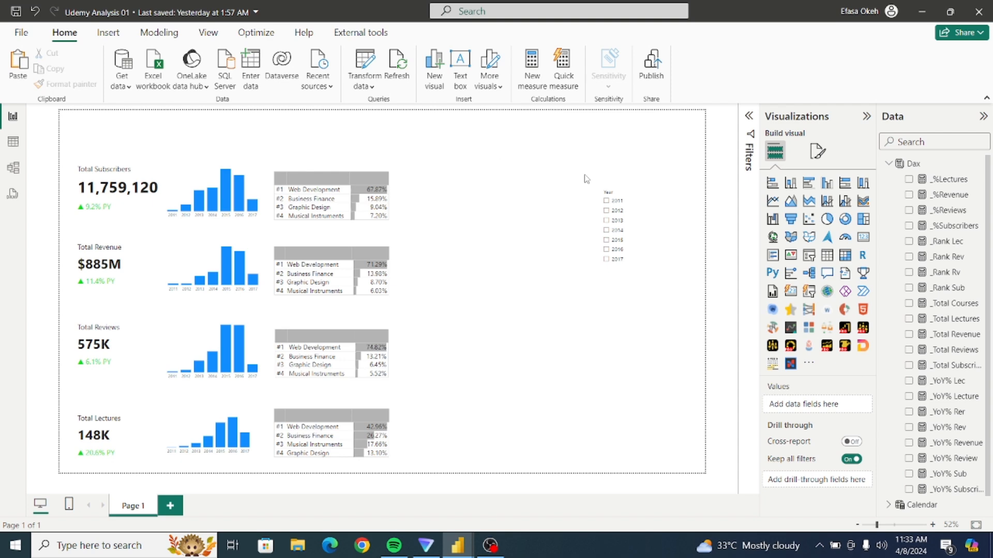
Filter the Udemy Analysis reference dashboard to year '15 to examine its figures, and return to Udemy Analysis 01.
{"action": "mouse_move", "coordinate": [457, 546]}
{"action": "left_click", "coordinate": [428, 504]}
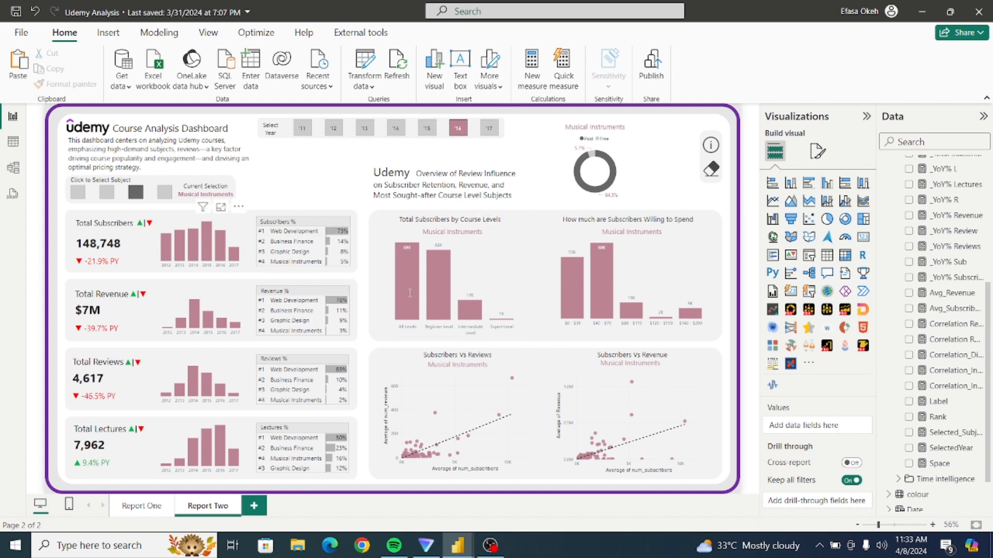
{"action": "left_click", "coordinate": [427, 130]}
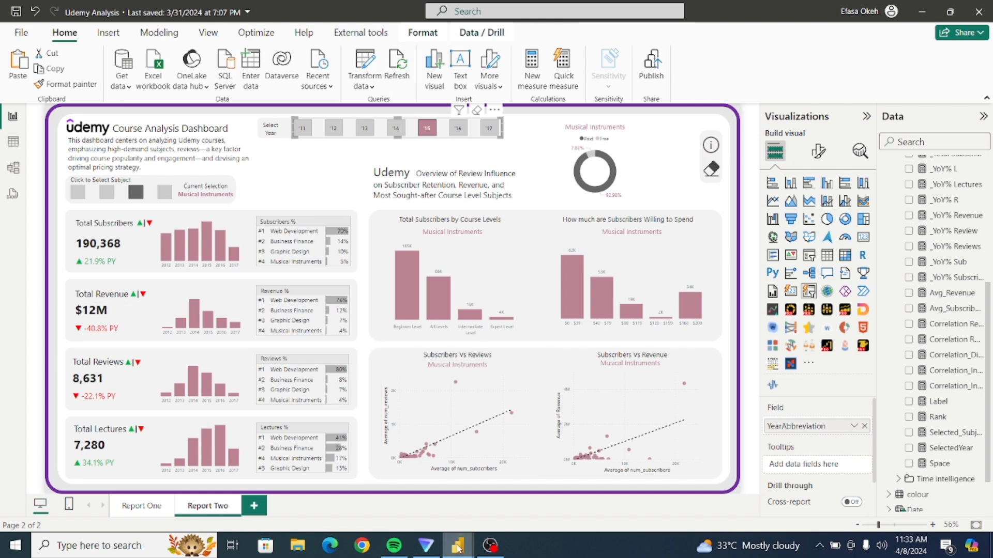
{"action": "mouse_move", "coordinate": [458, 545]}
{"action": "left_click", "coordinate": [530, 505]}
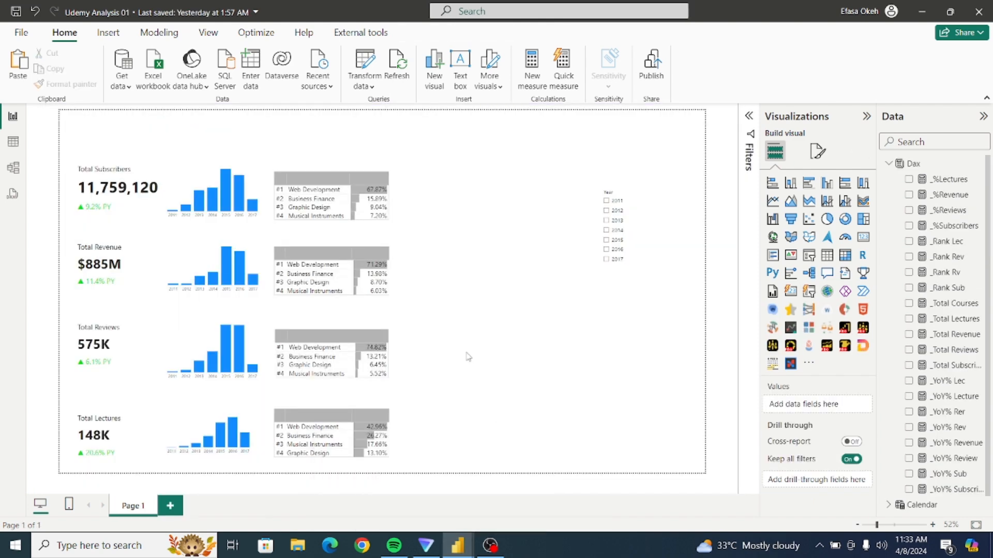